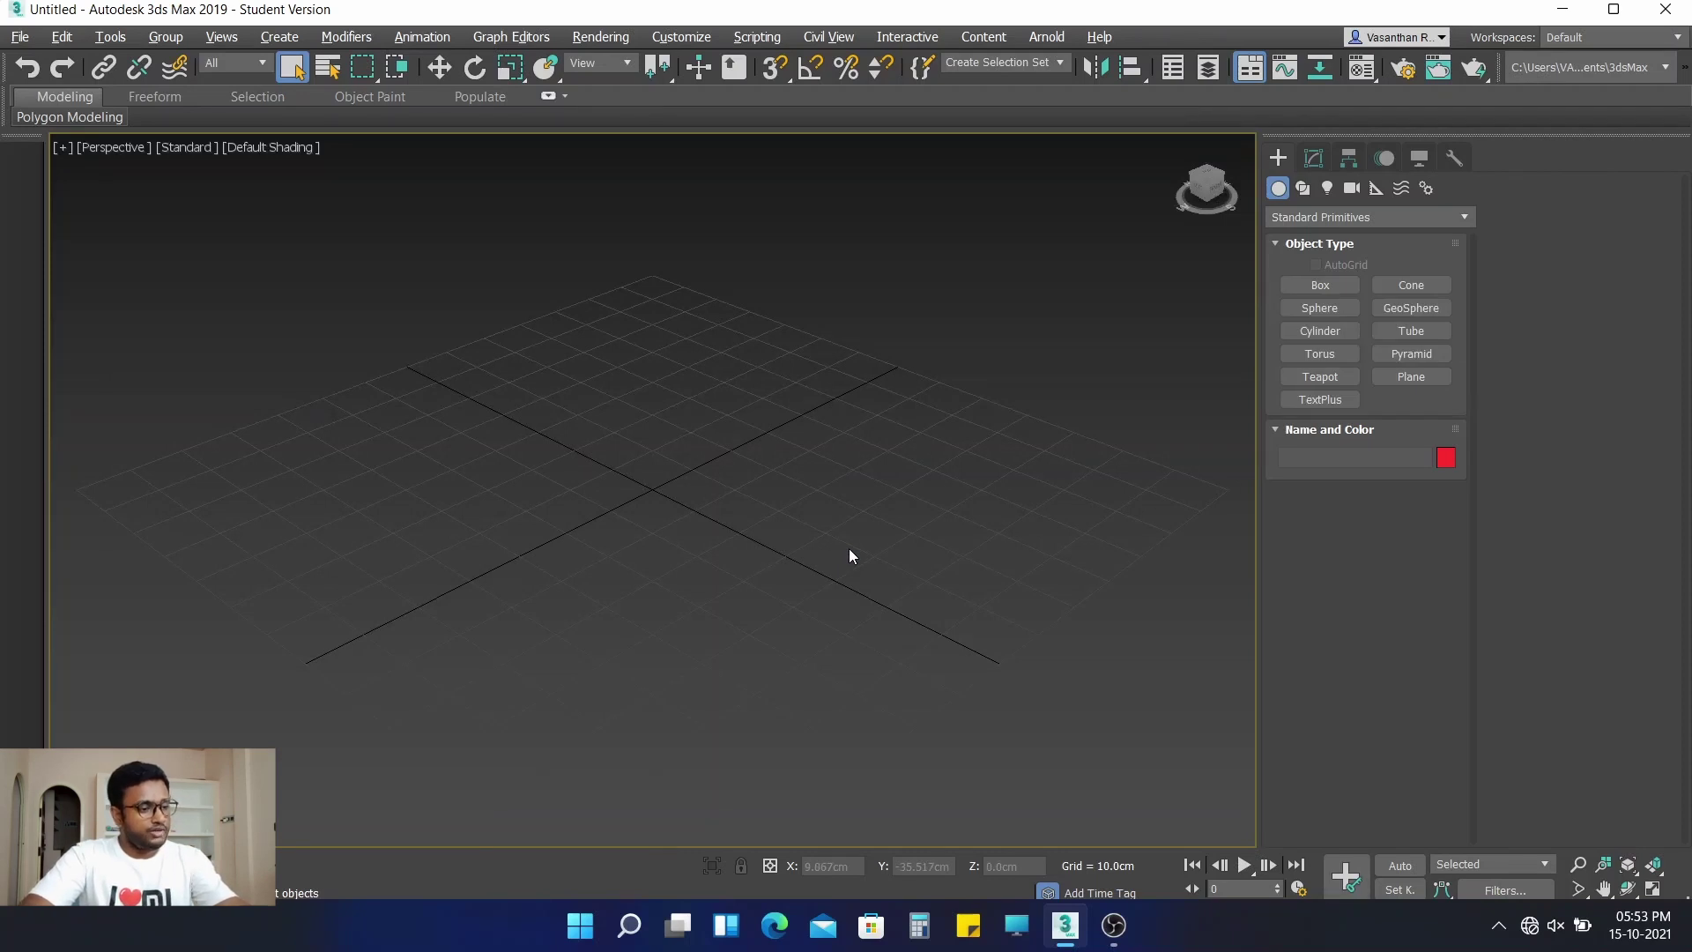
Show the four-viewport layout and create a sphere about 32 cm in radius, centred near the origin of the Top viewport
key("alt+w")
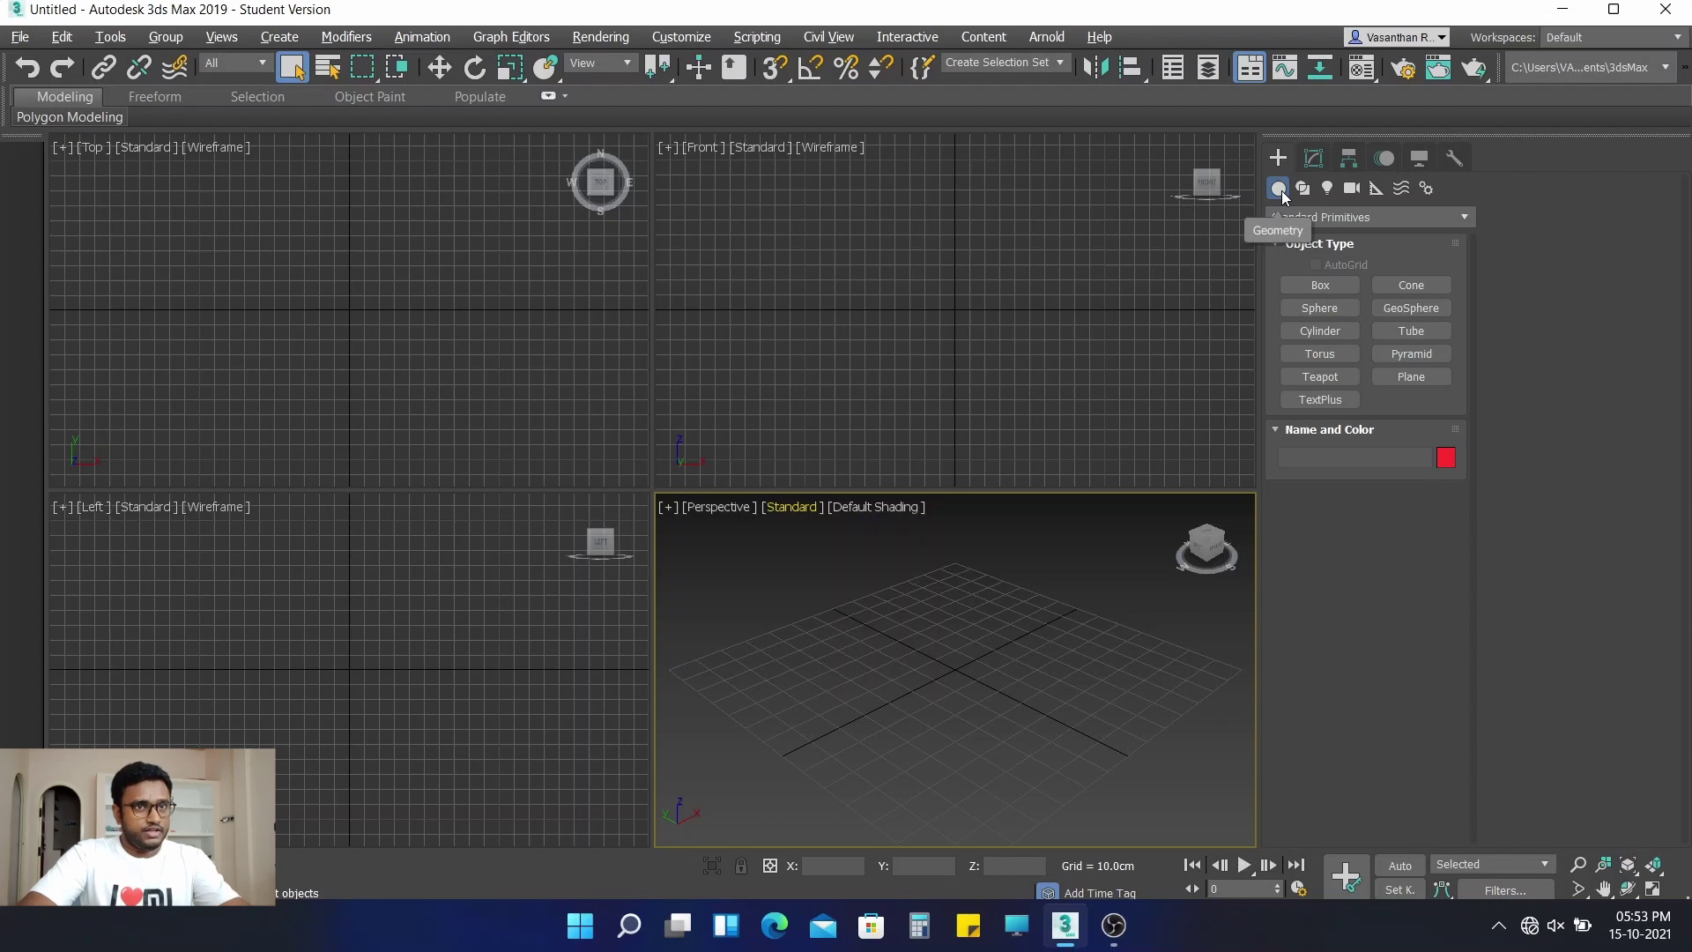
left_click(1320, 308)
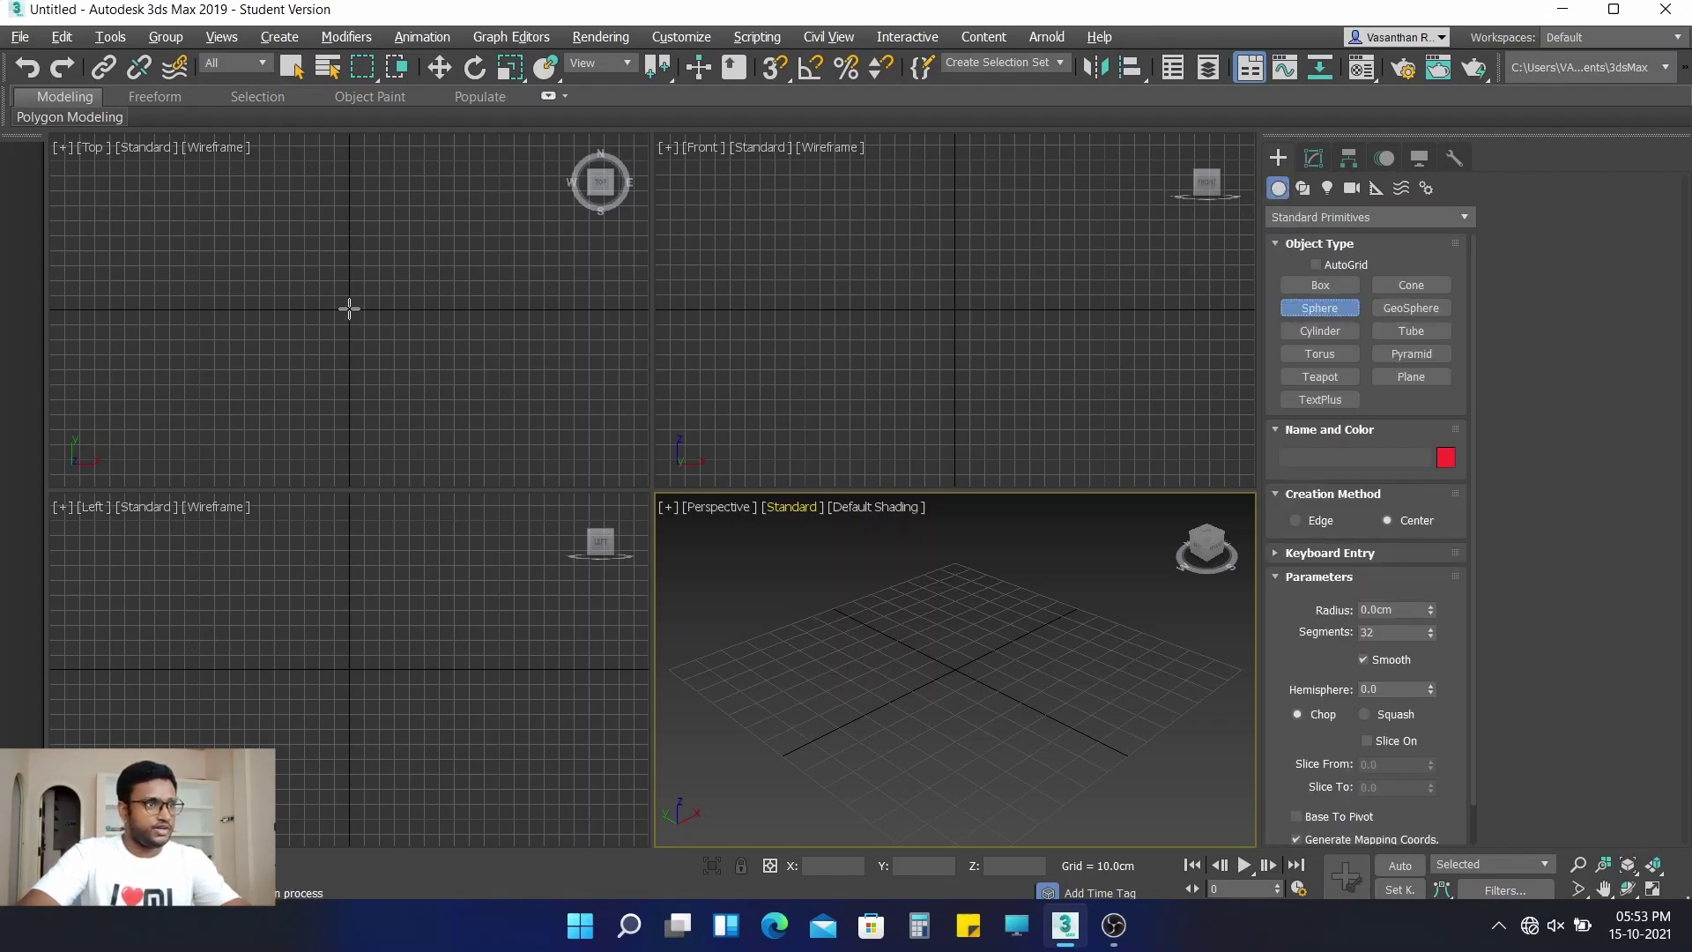
left_click_drag(348, 309, 379, 343)
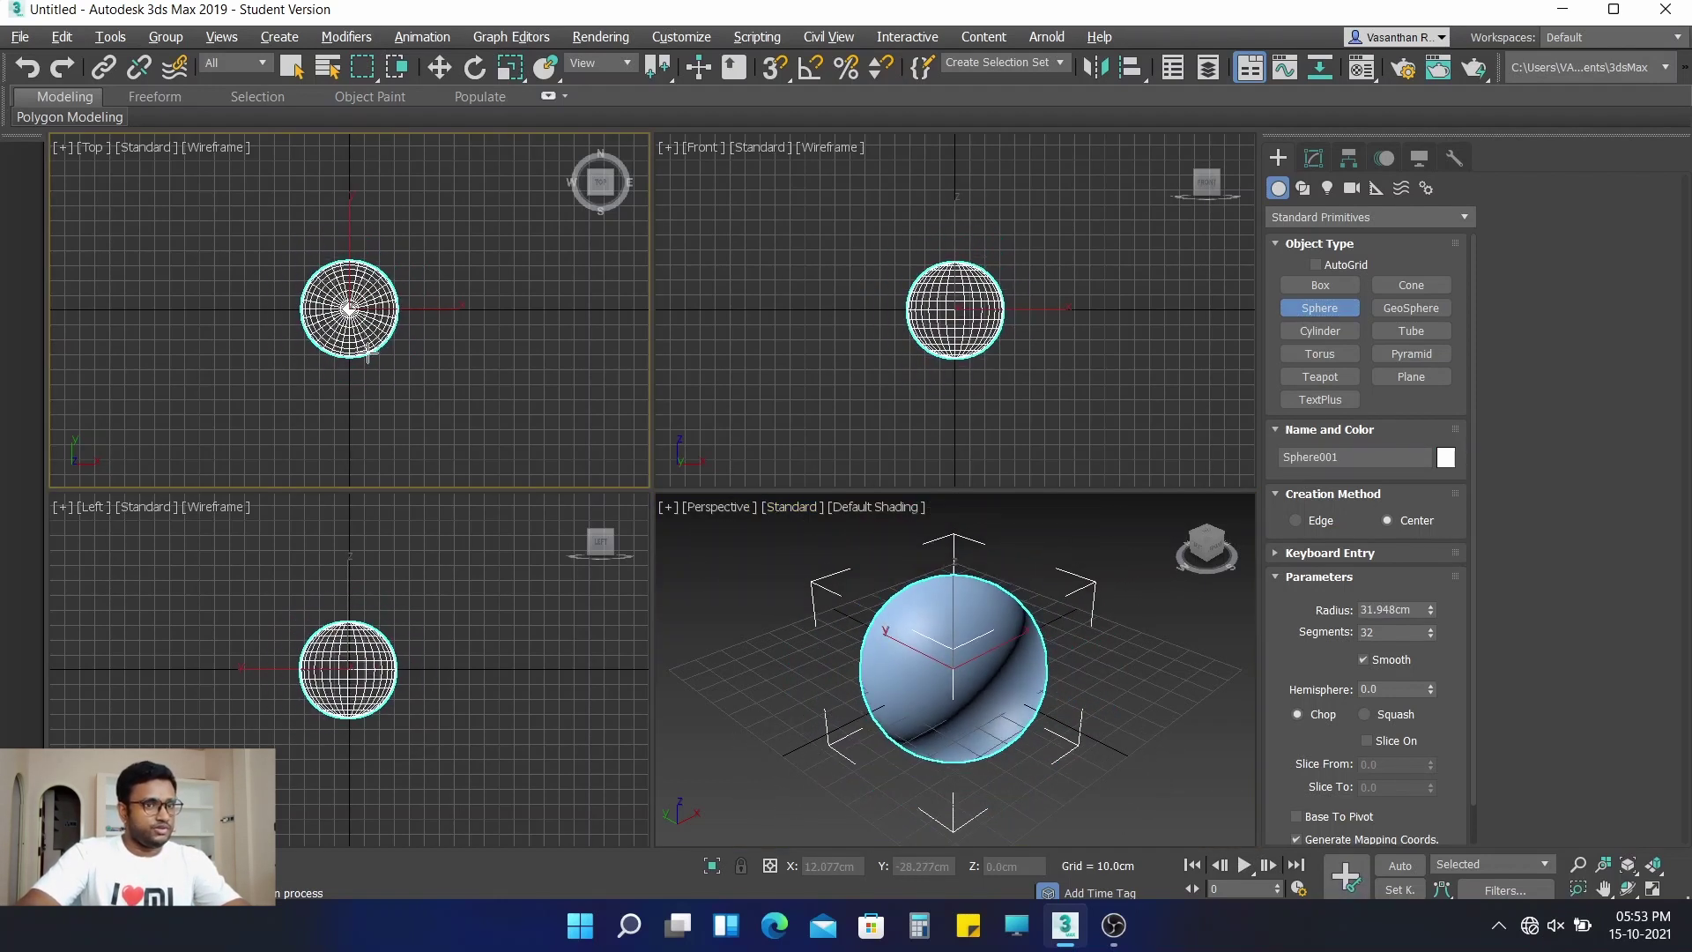
Display edged faces in the Perspective viewport
left_click(746, 620)
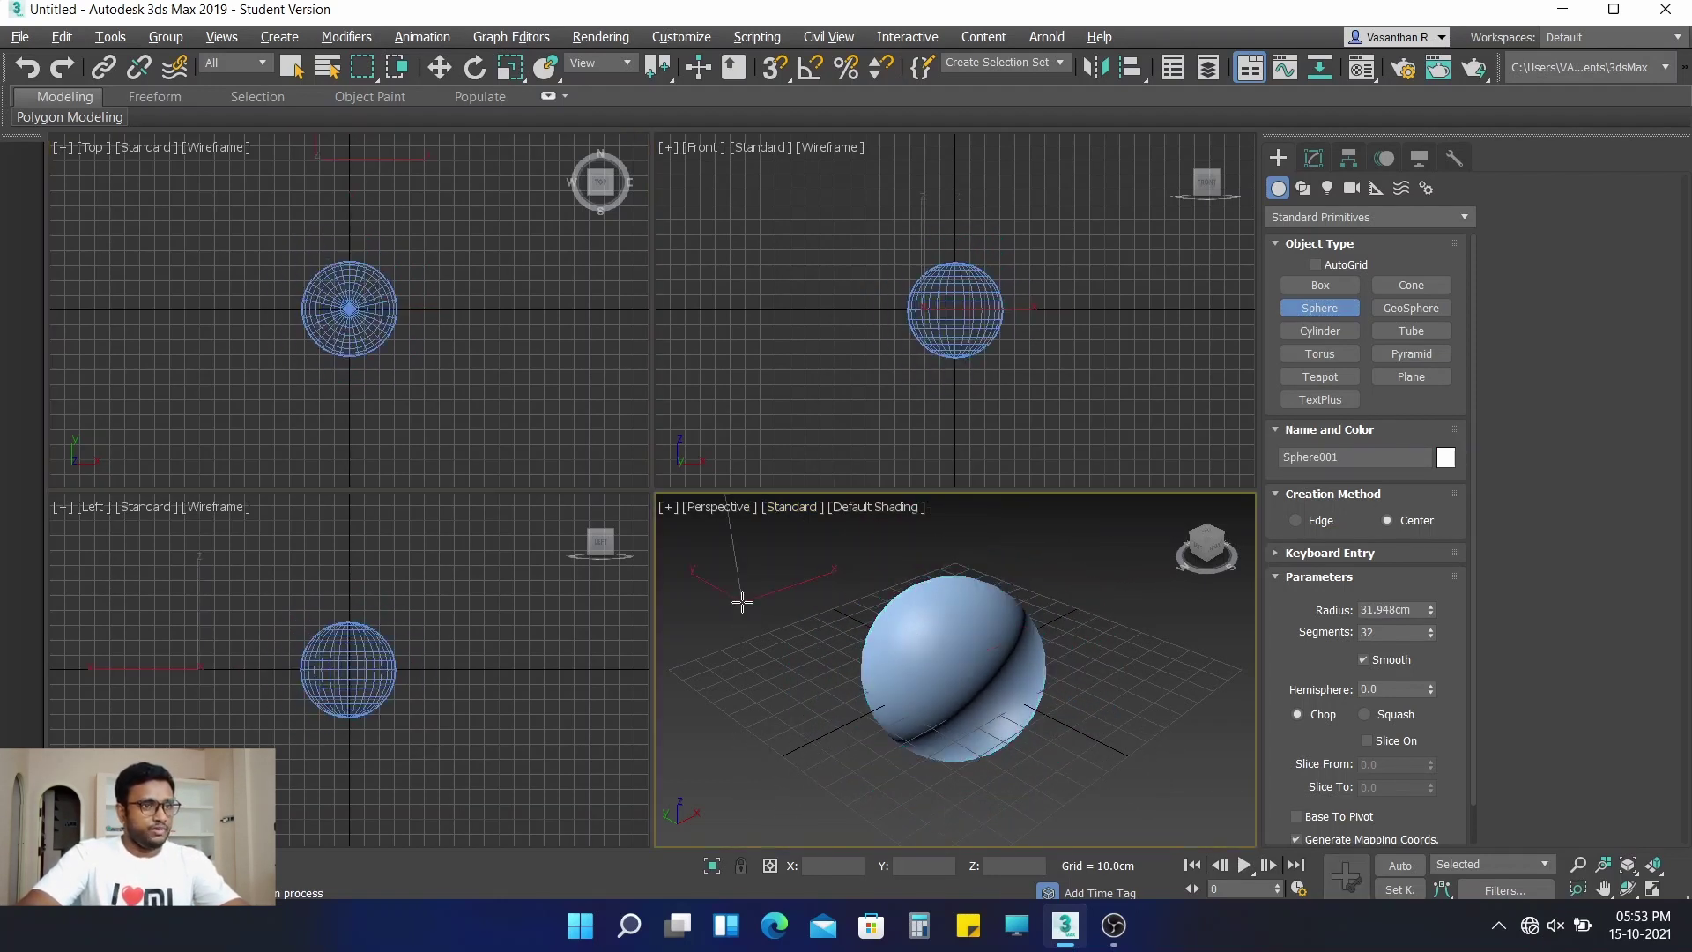
left_click(876, 506)
left_click(943, 745)
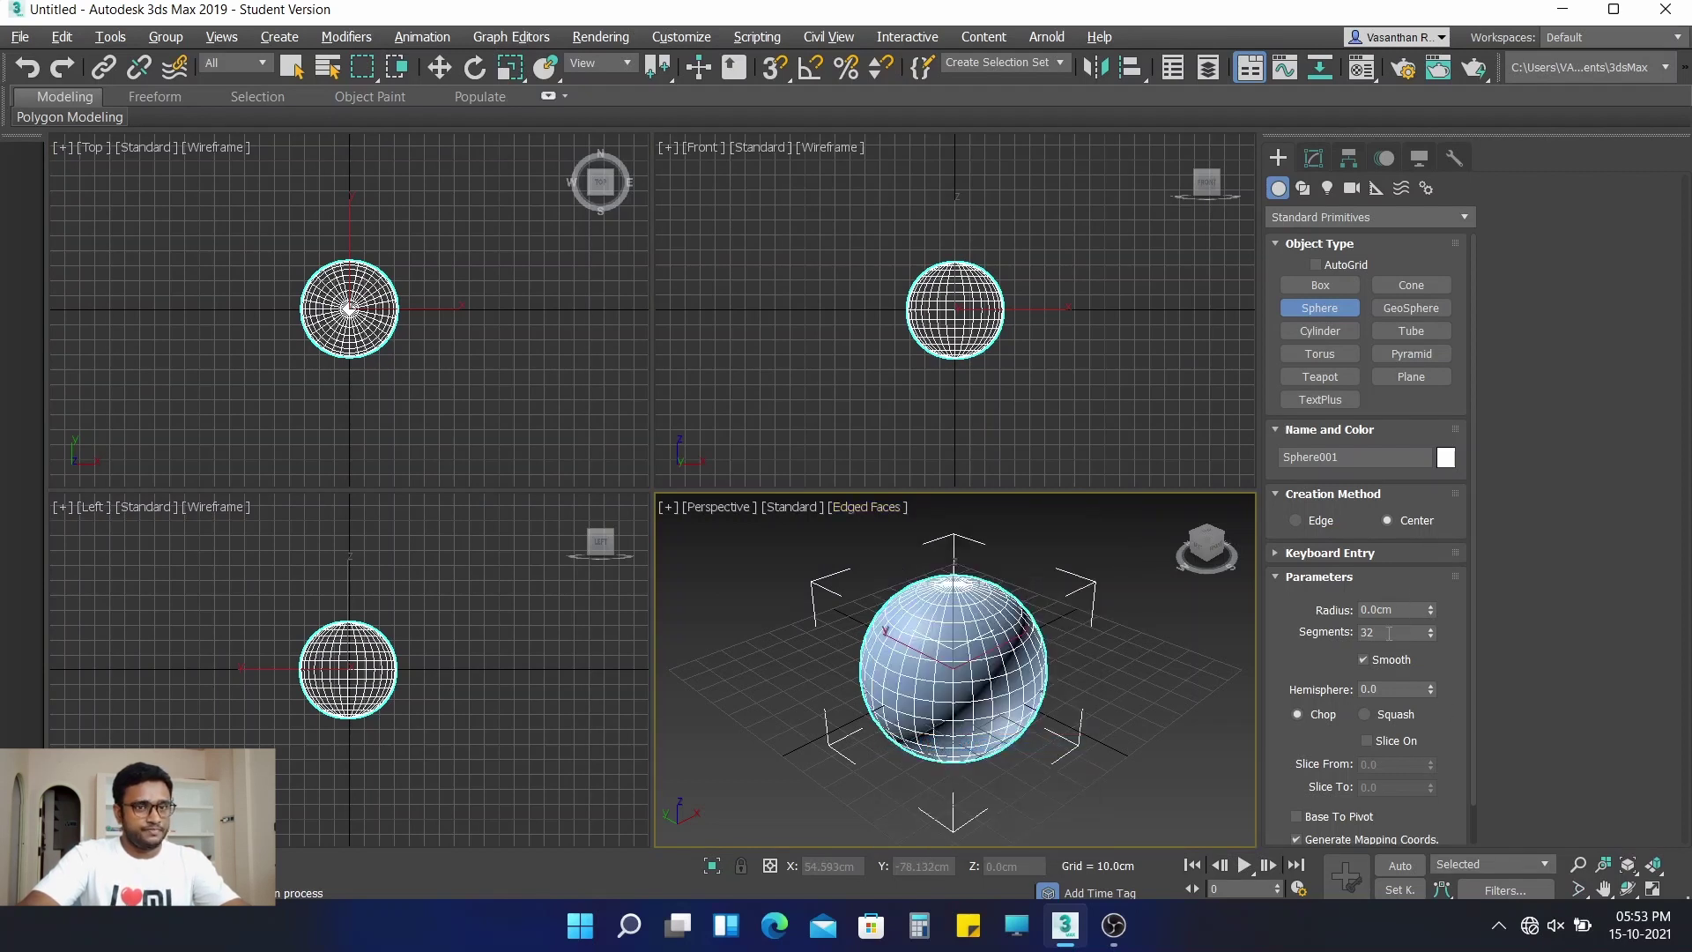
Set the sphere's radius to 21.5 cm
left_click(1313, 158)
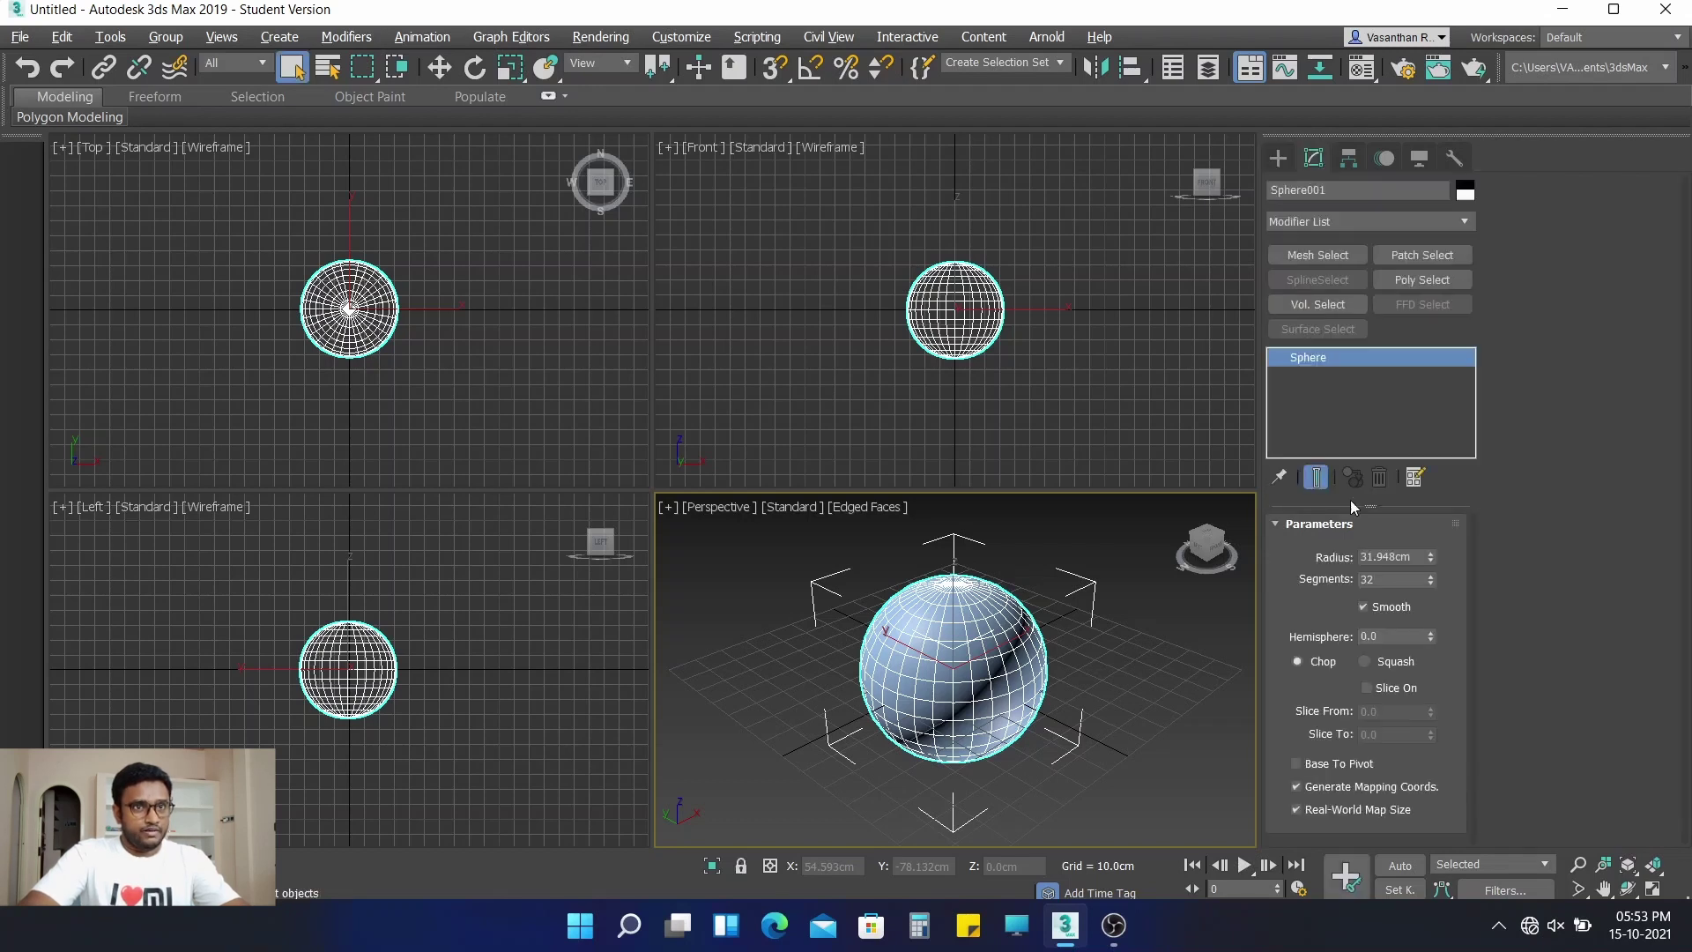
double_click(1411, 556)
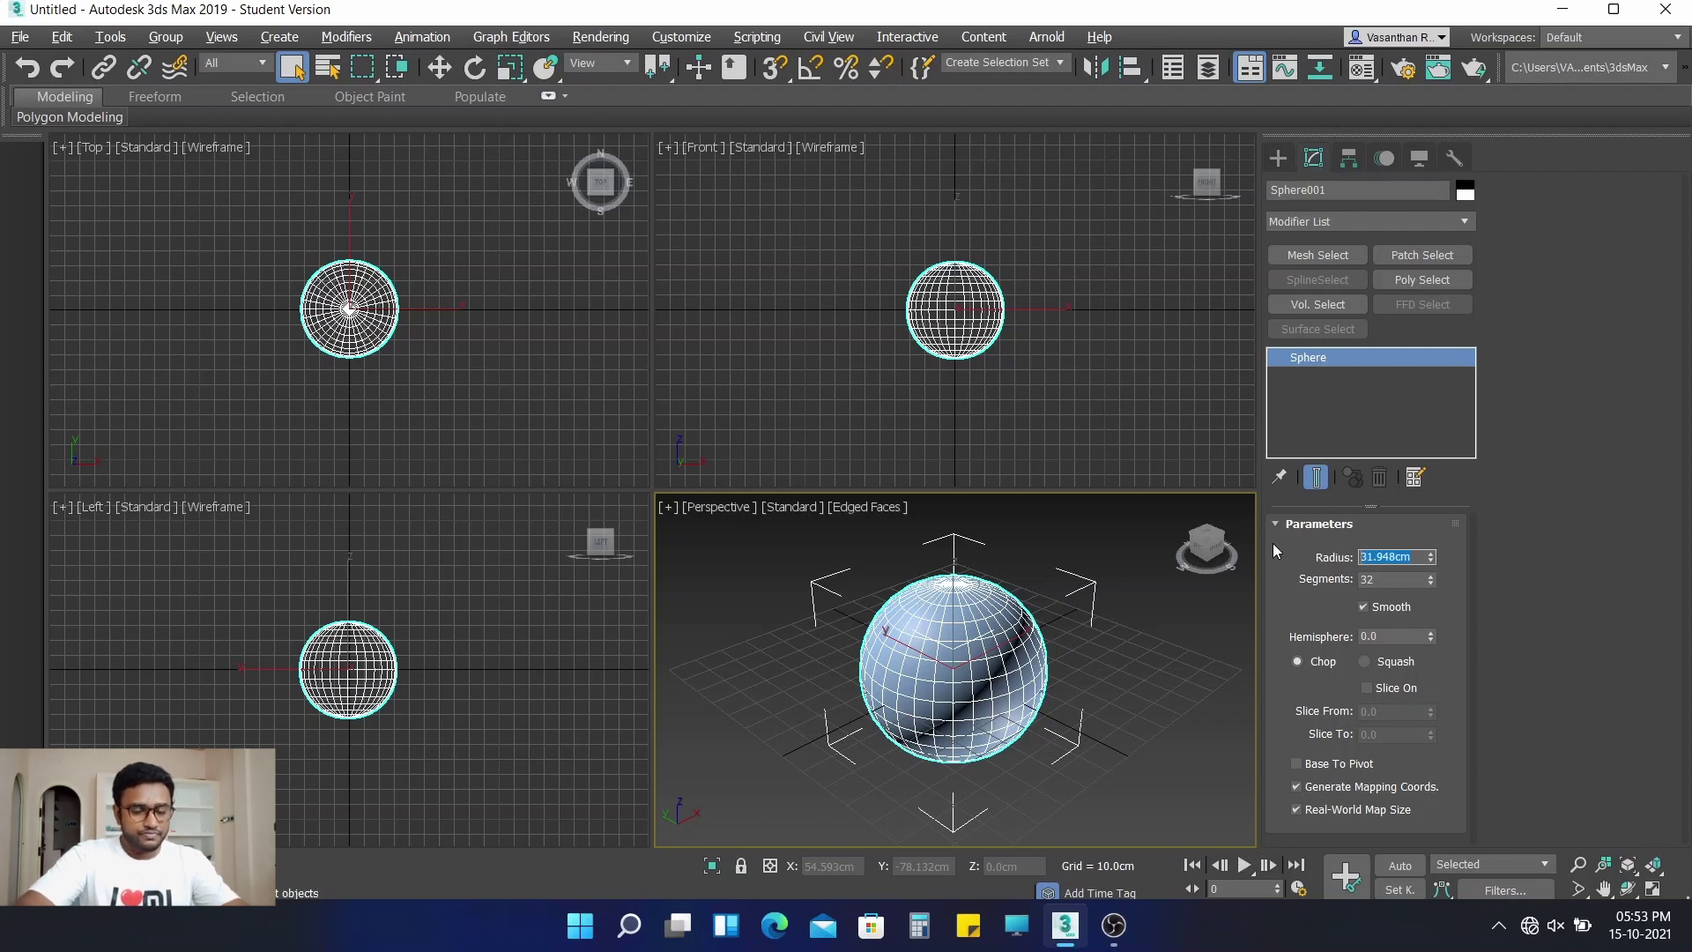
type("21.5")
key("Return")
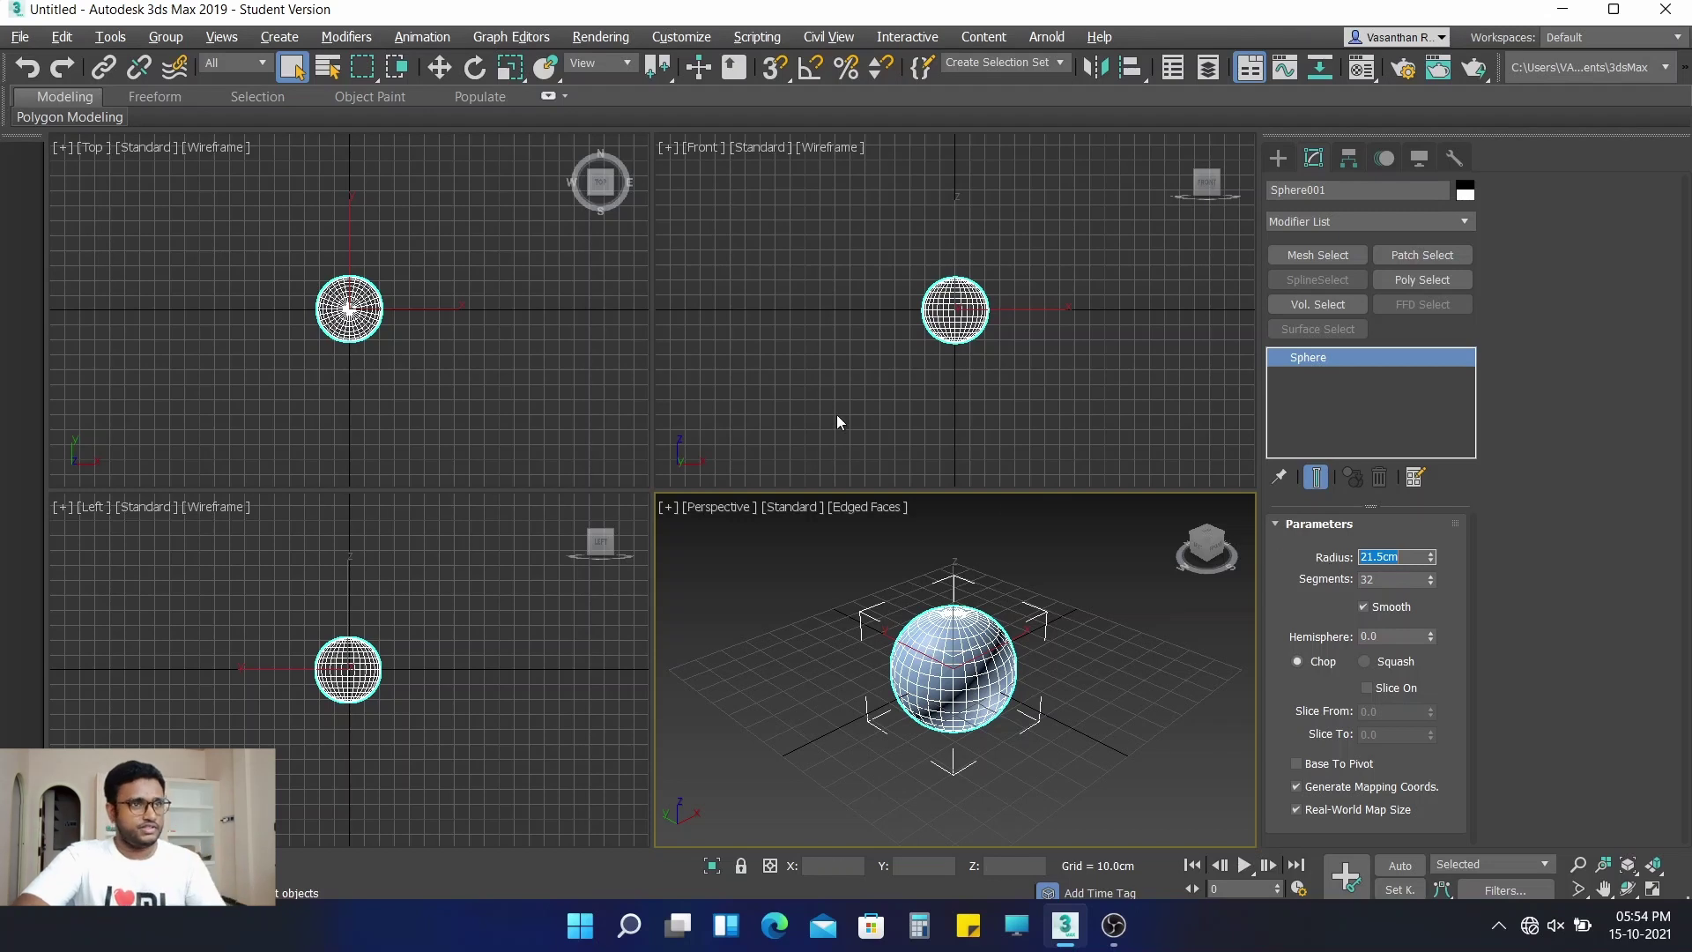
Choose metric Centimeters as the display unit scale in the units setup
left_click(681, 36)
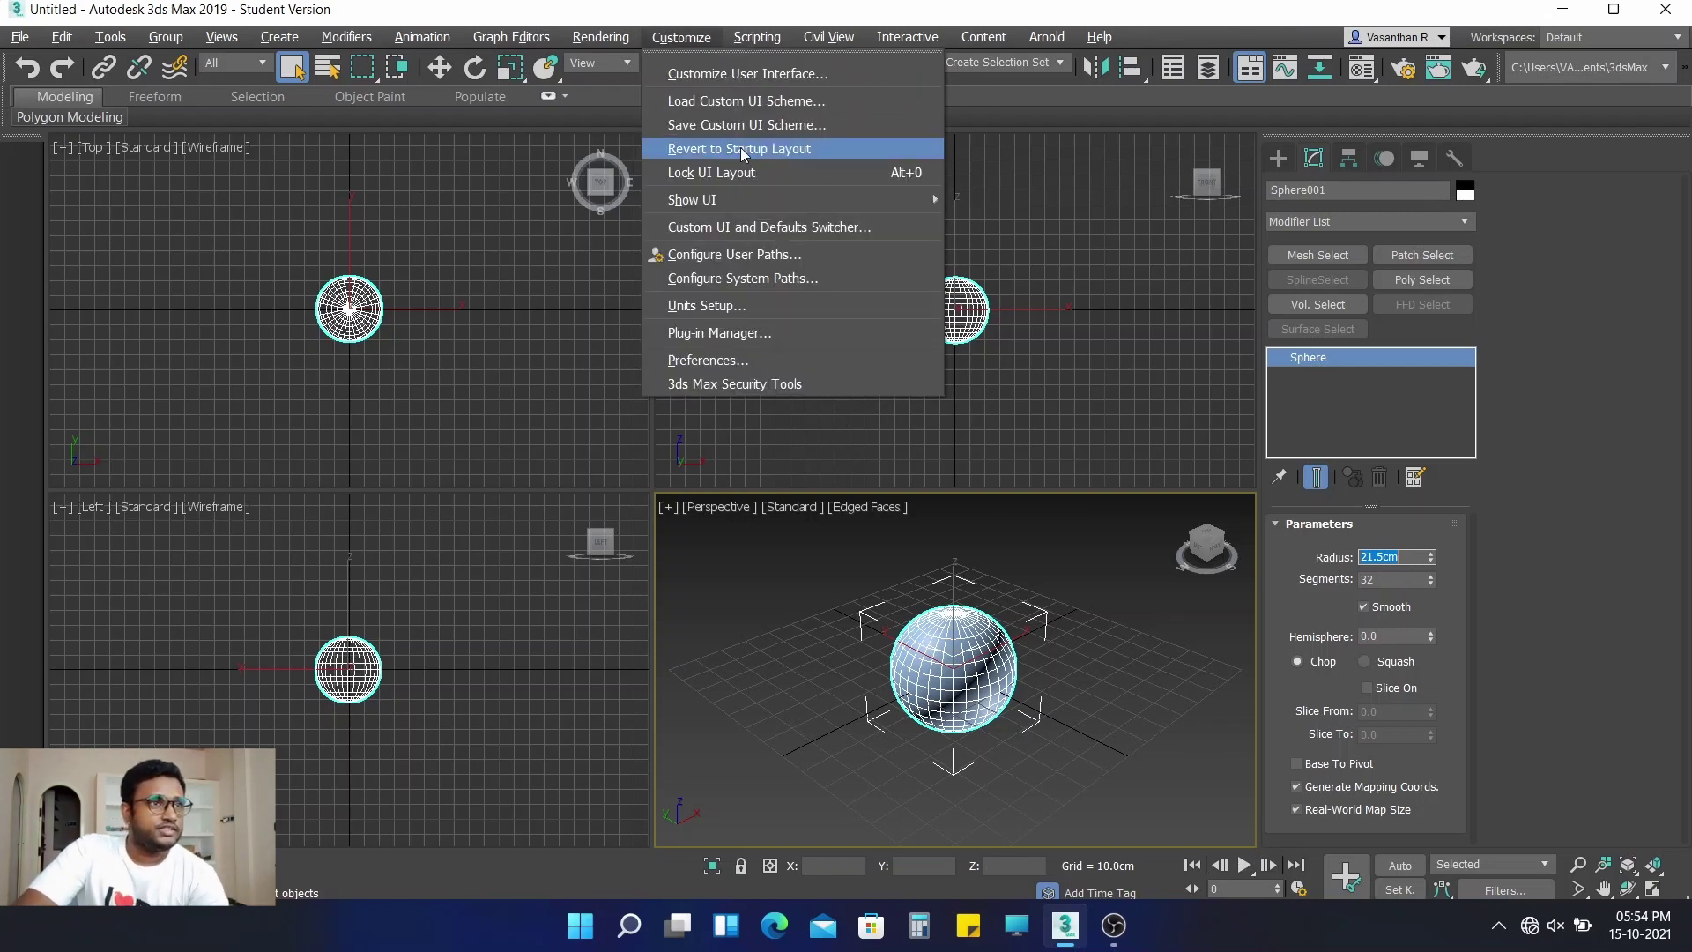
left_click(740, 304)
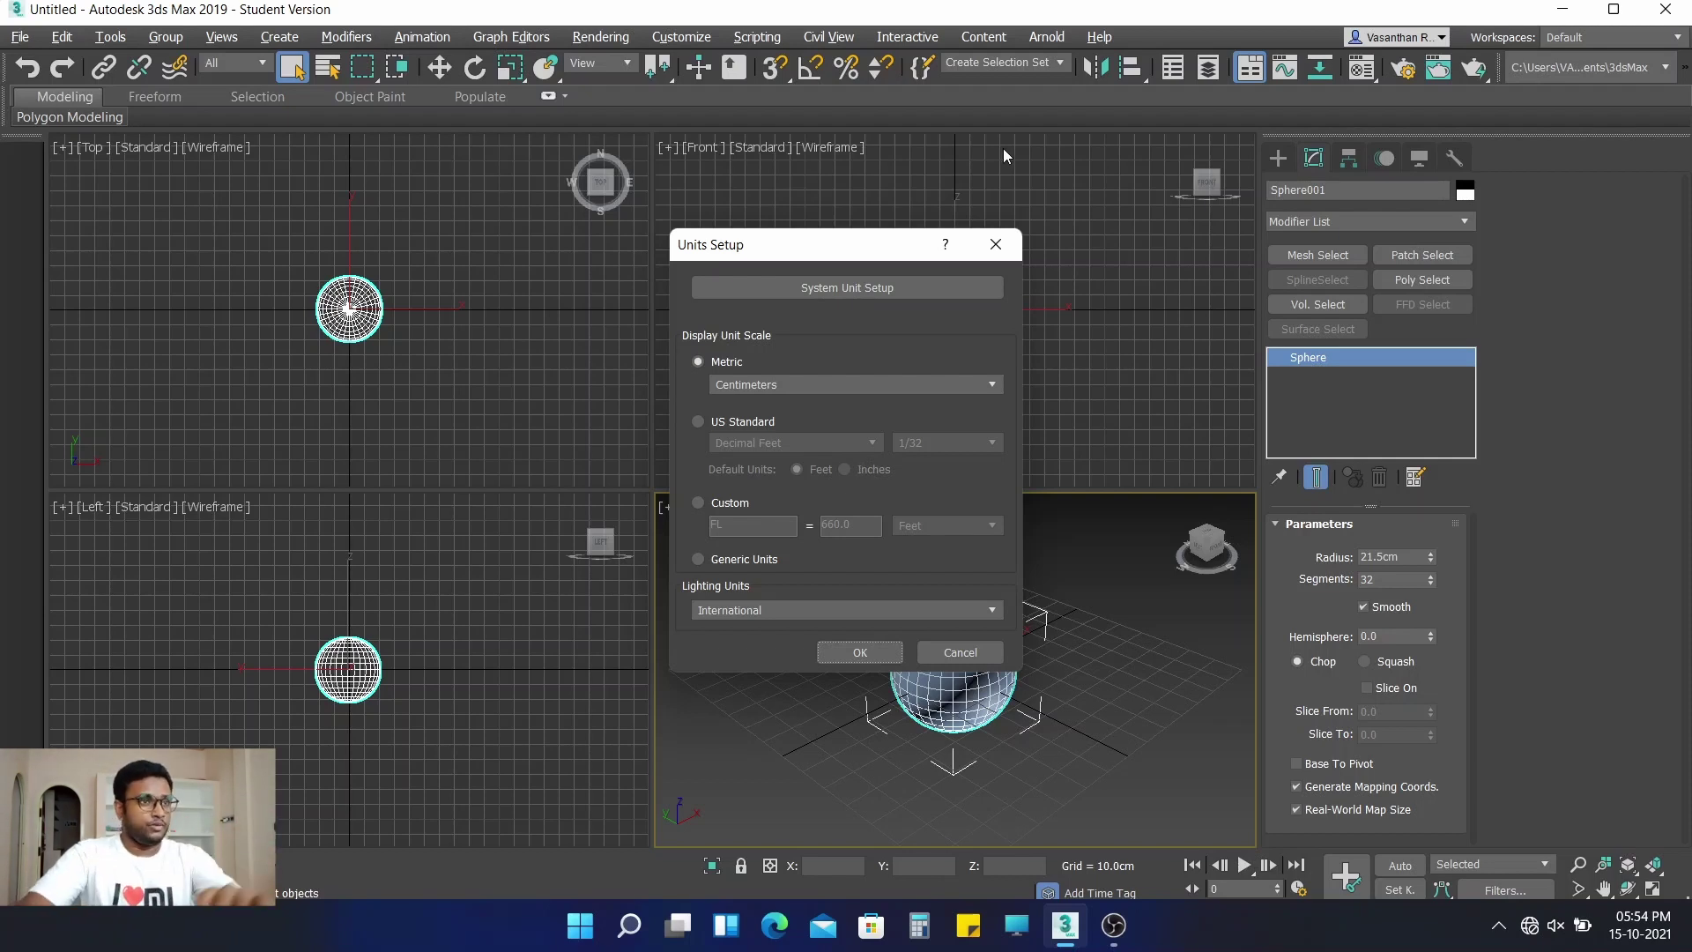
left_click(780, 389)
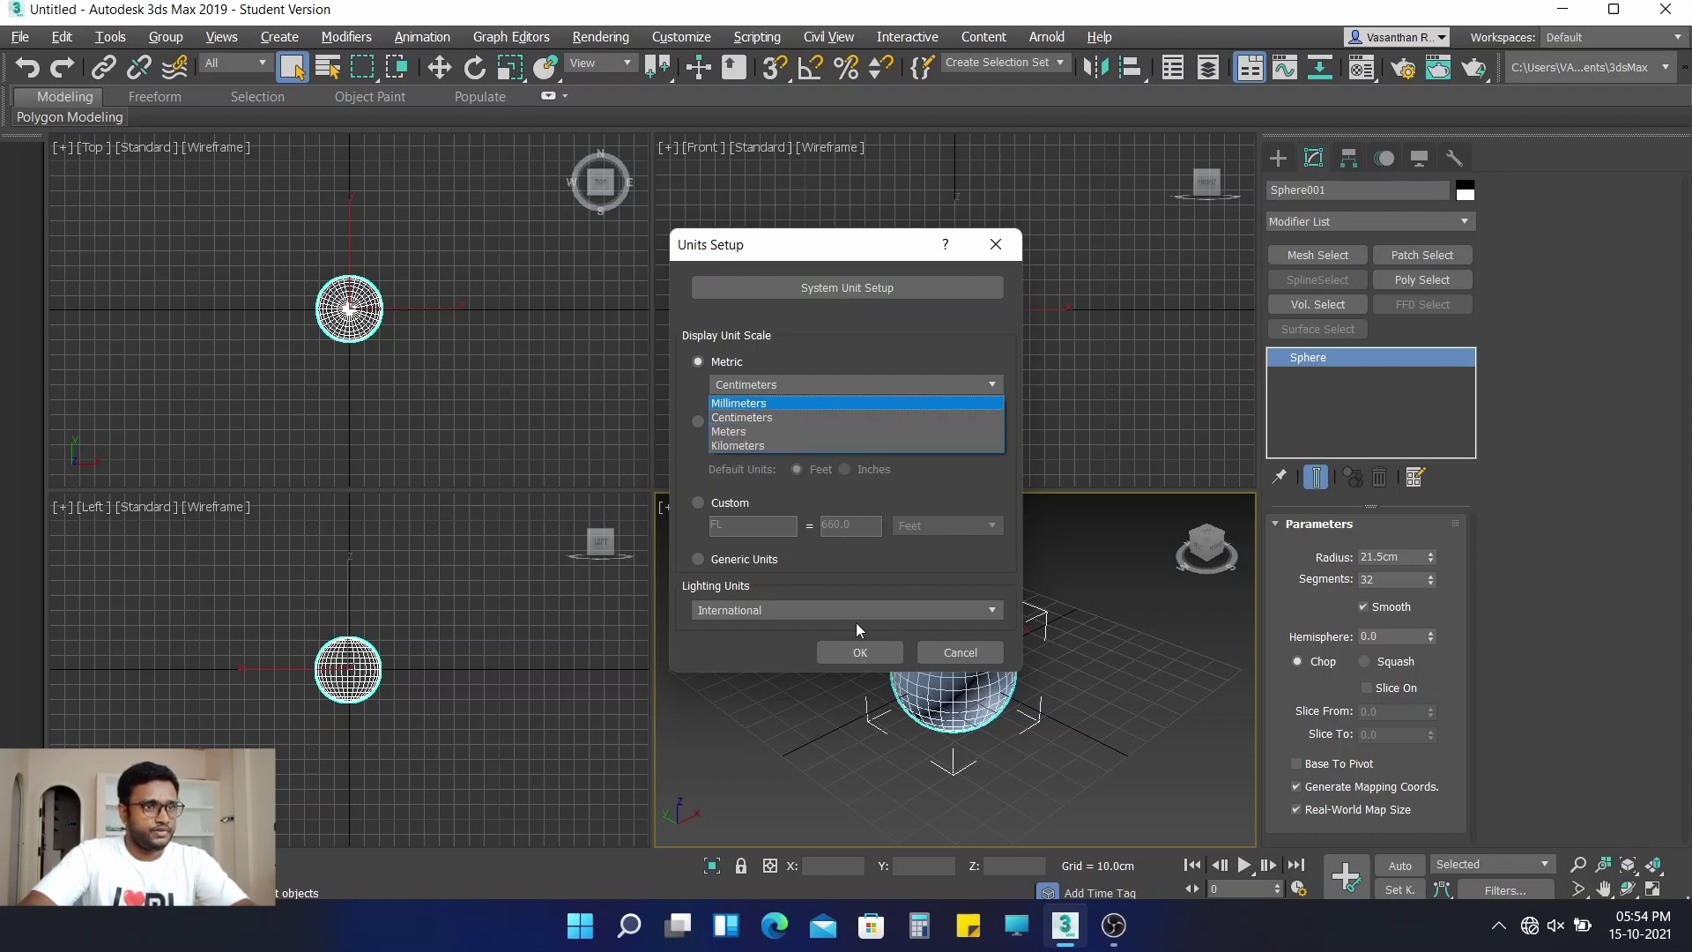
left_click(779, 416)
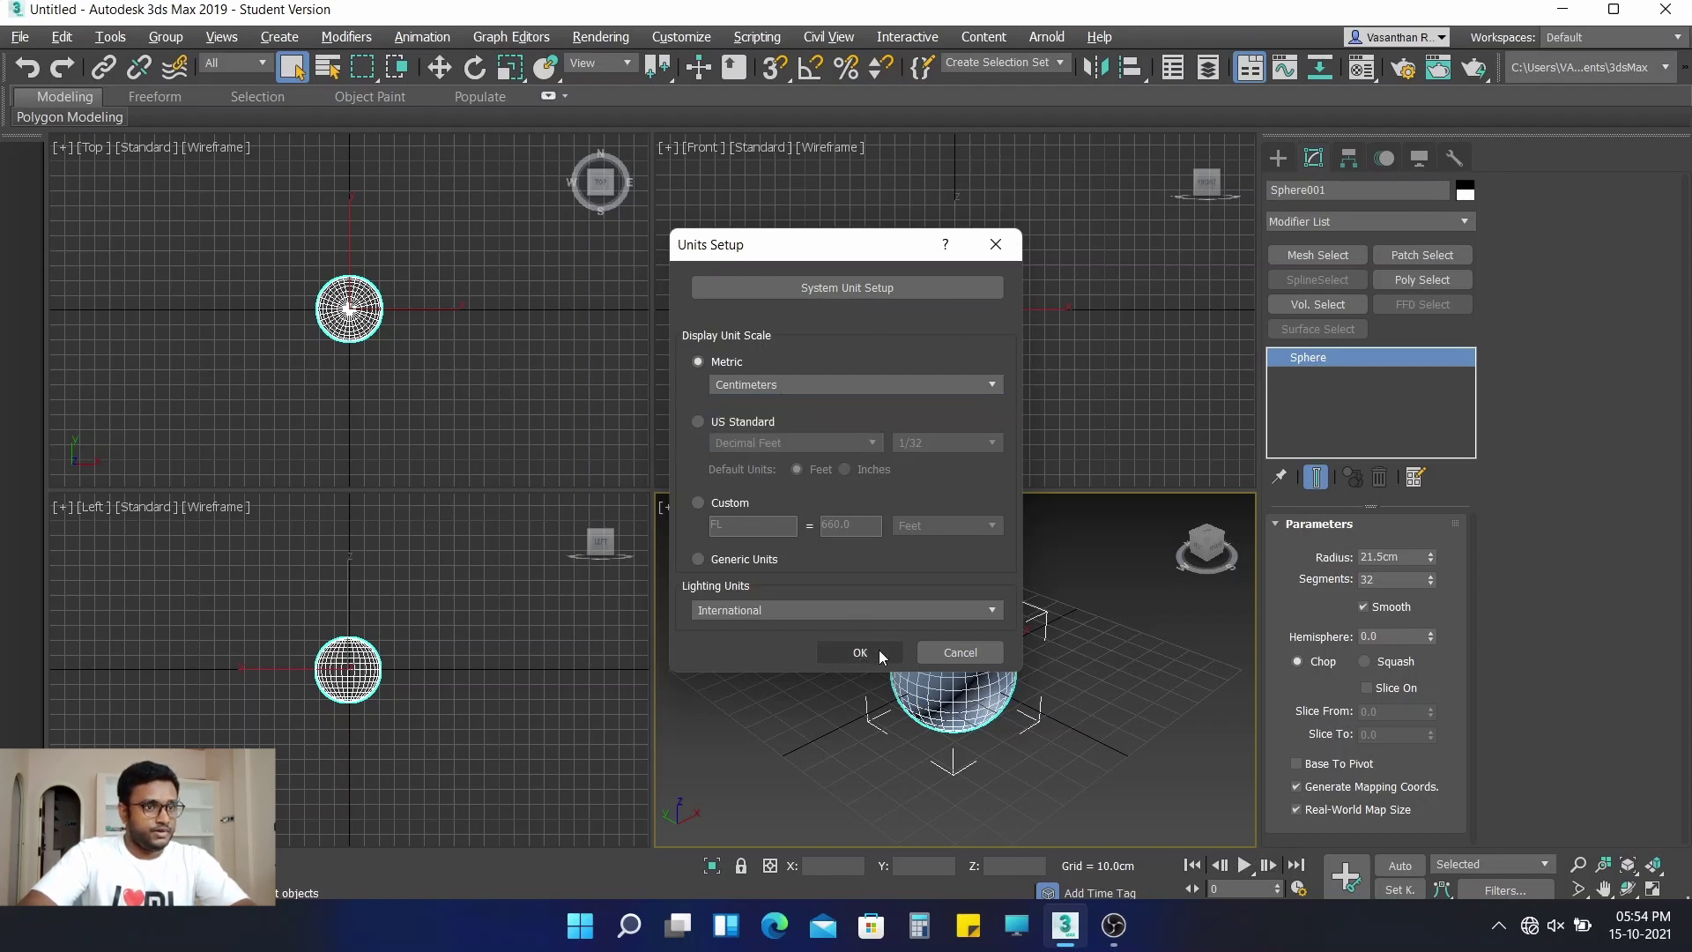
left_click(879, 649)
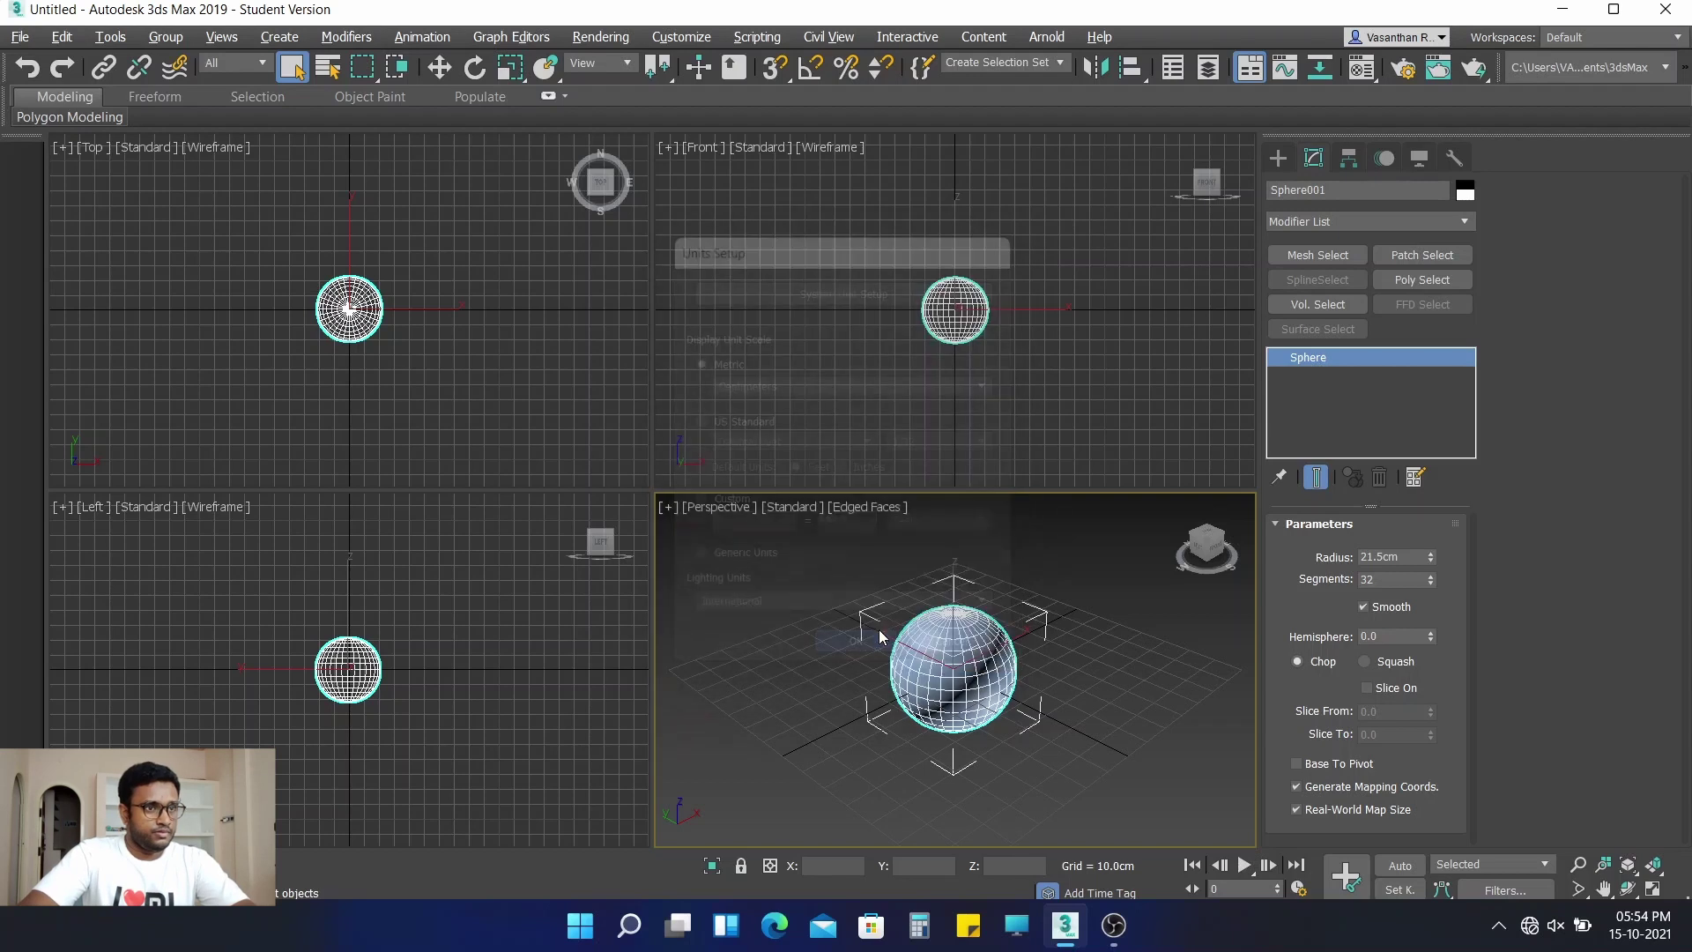
Raise the sphere's segments to 36 and turn off Real-World Map Size
left_click(1431, 577)
left_click(1430, 578)
left_click(1430, 577)
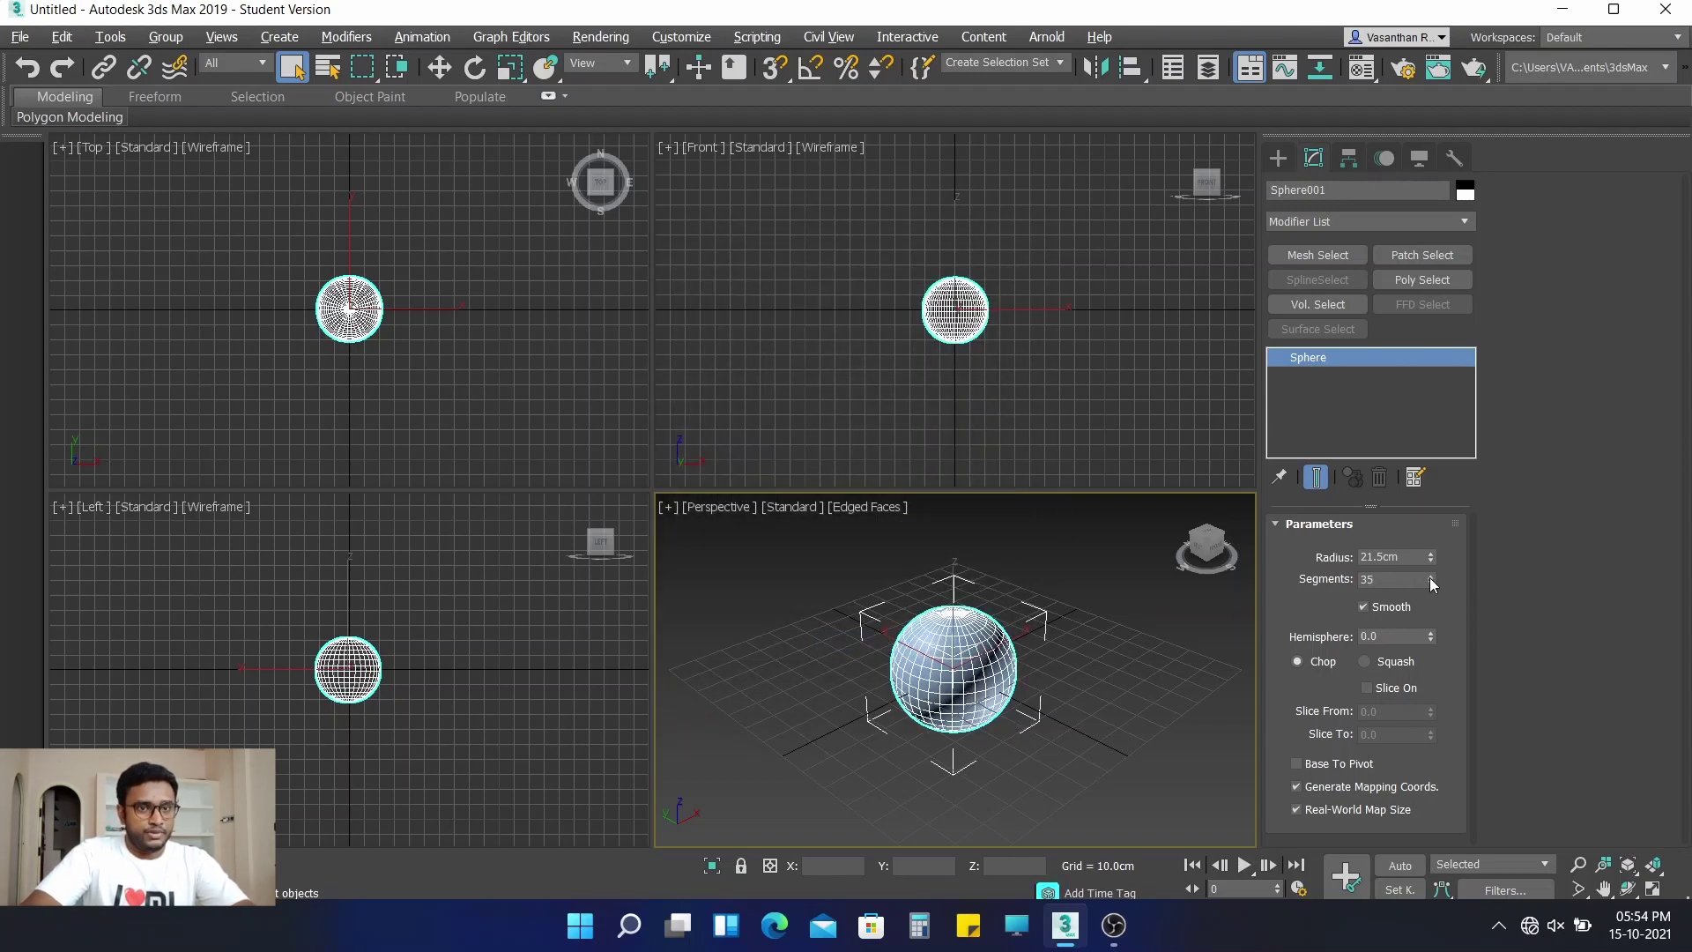
left_click(1430, 577)
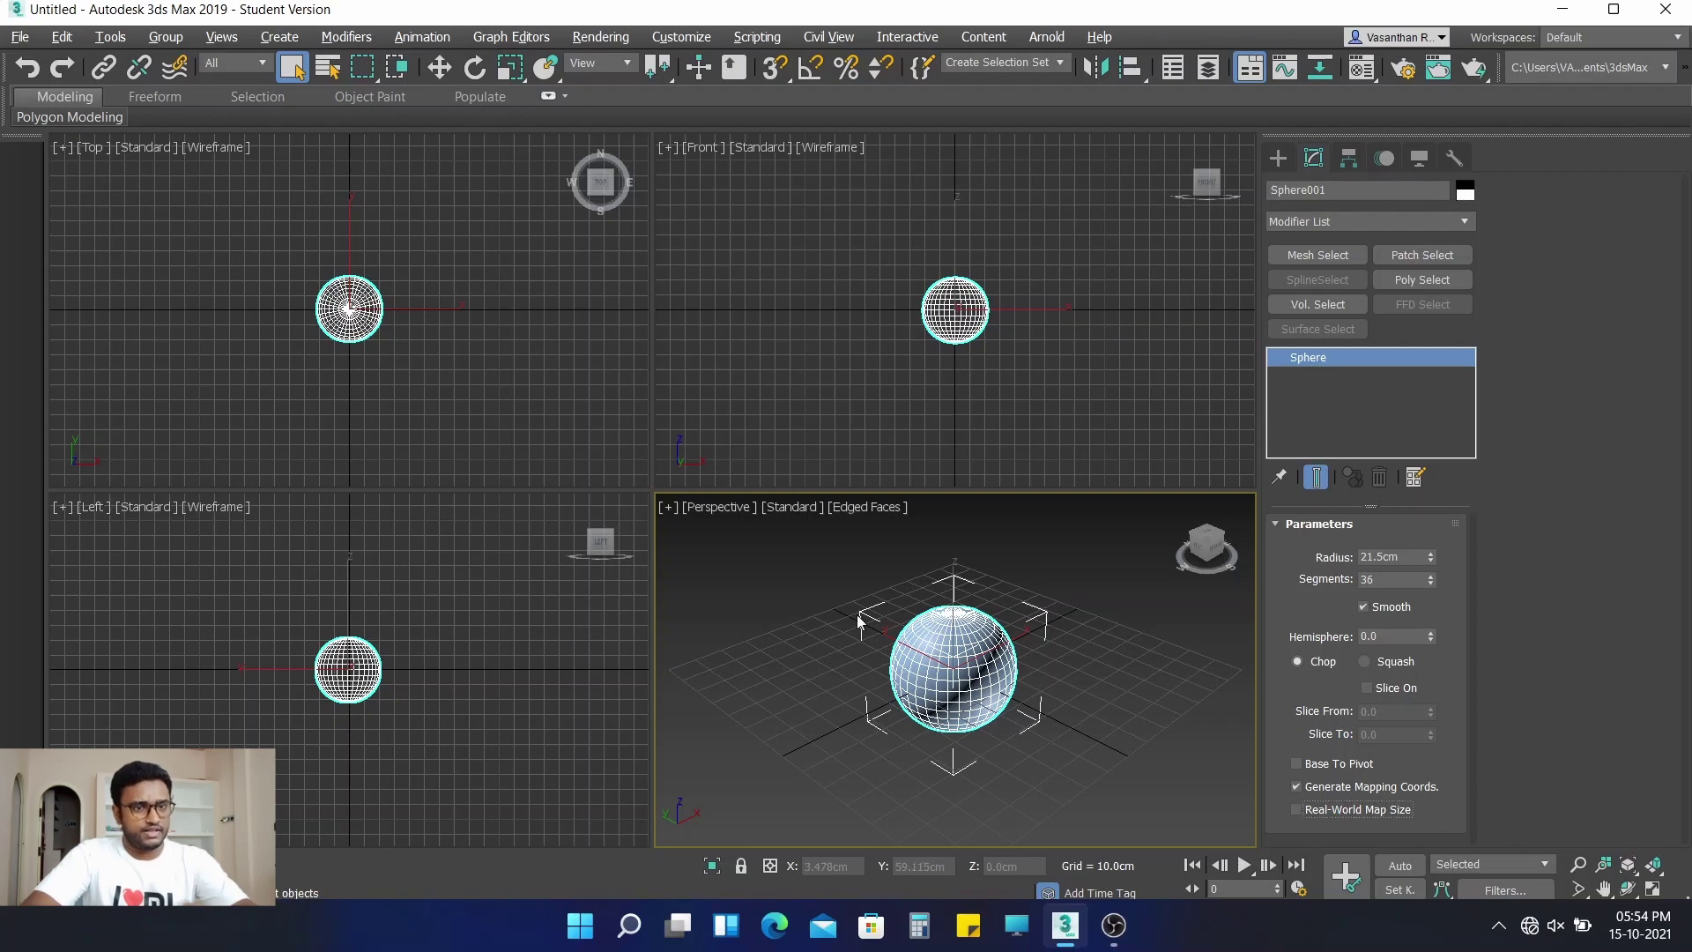
Move the sphere to absolute world coordinates Y 0 cm and Z 70 cm
right_click(444, 72)
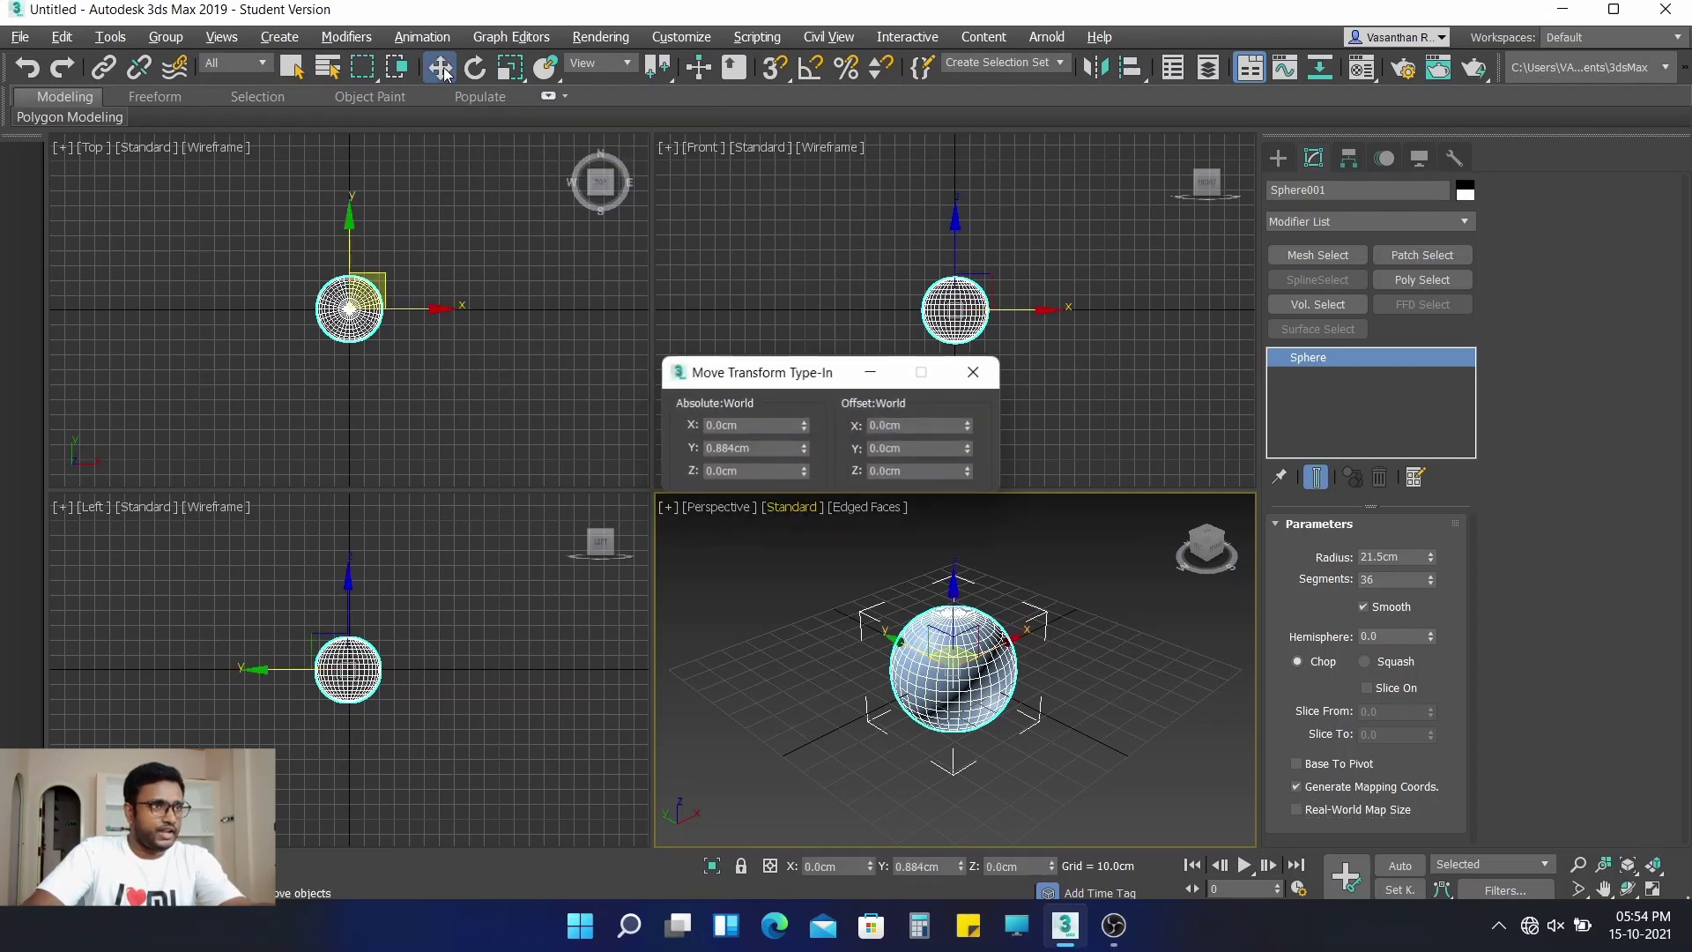
double_click(773, 449)
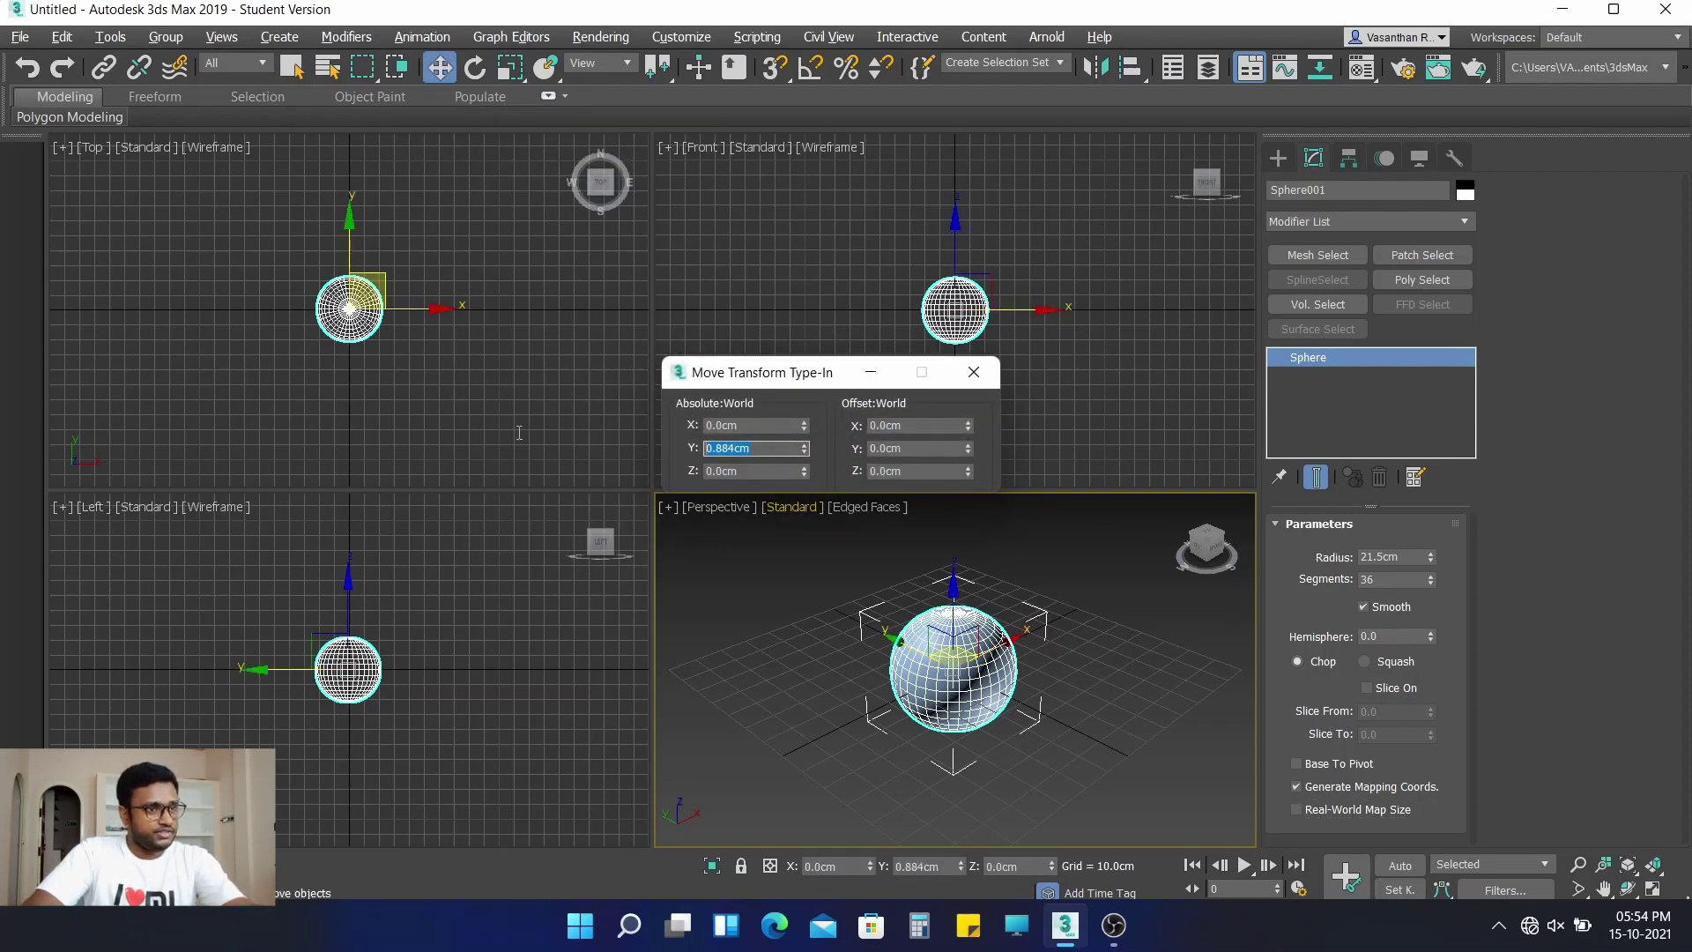
type("0")
key("Return")
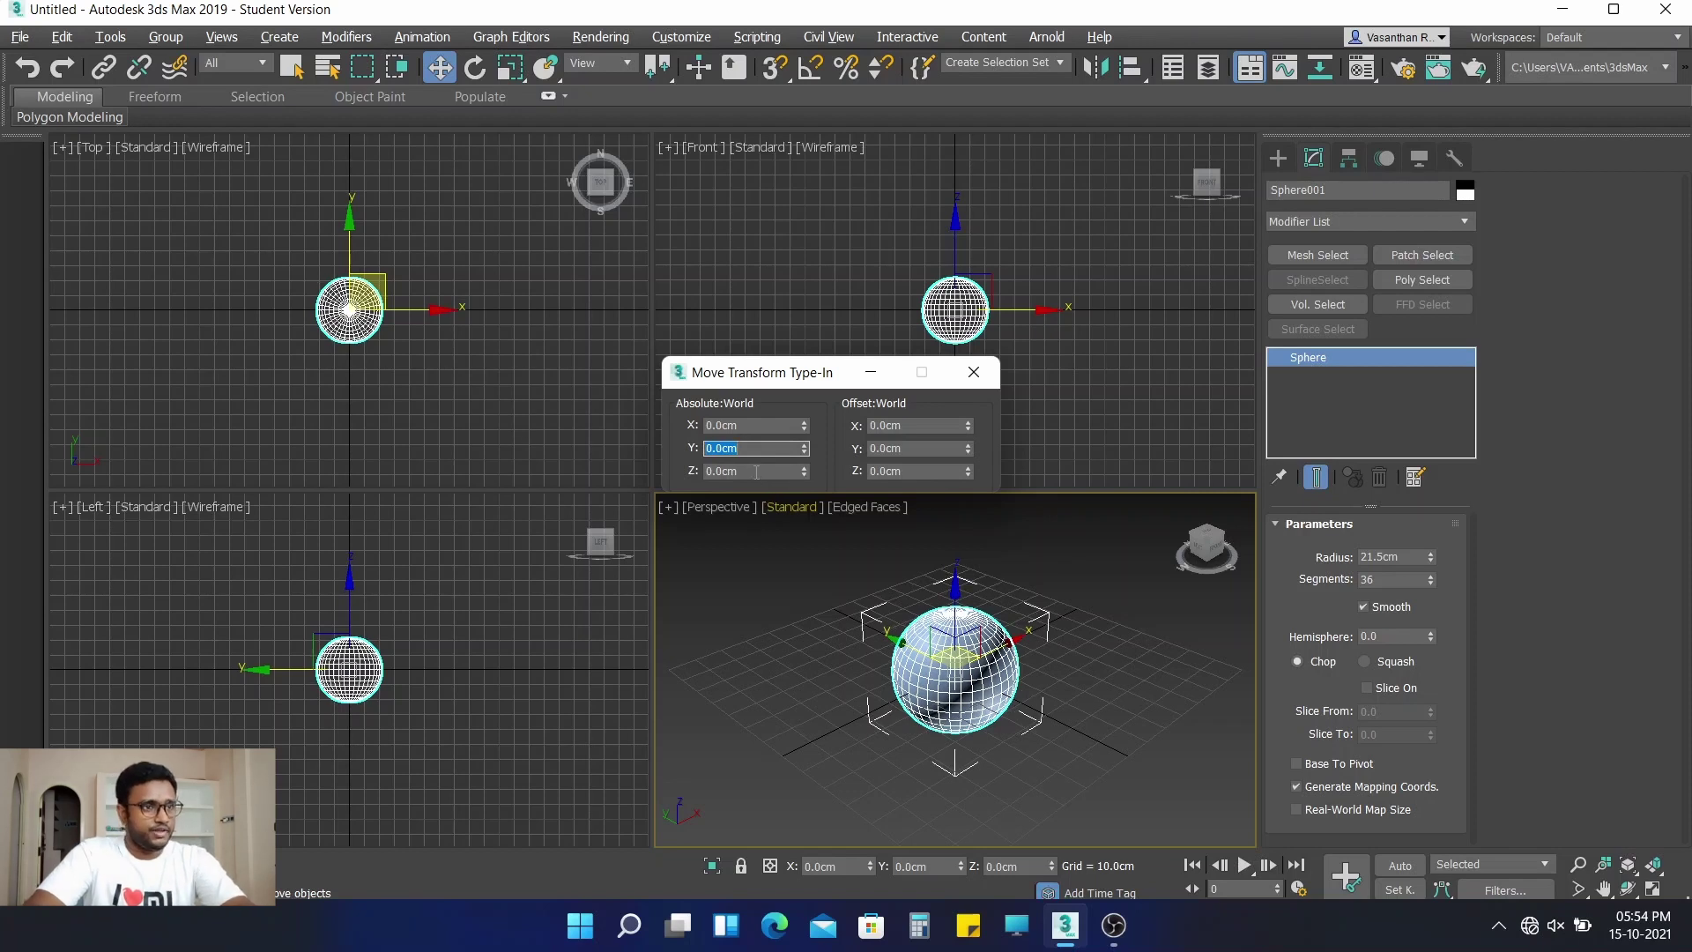
key("Tab")
type("70")
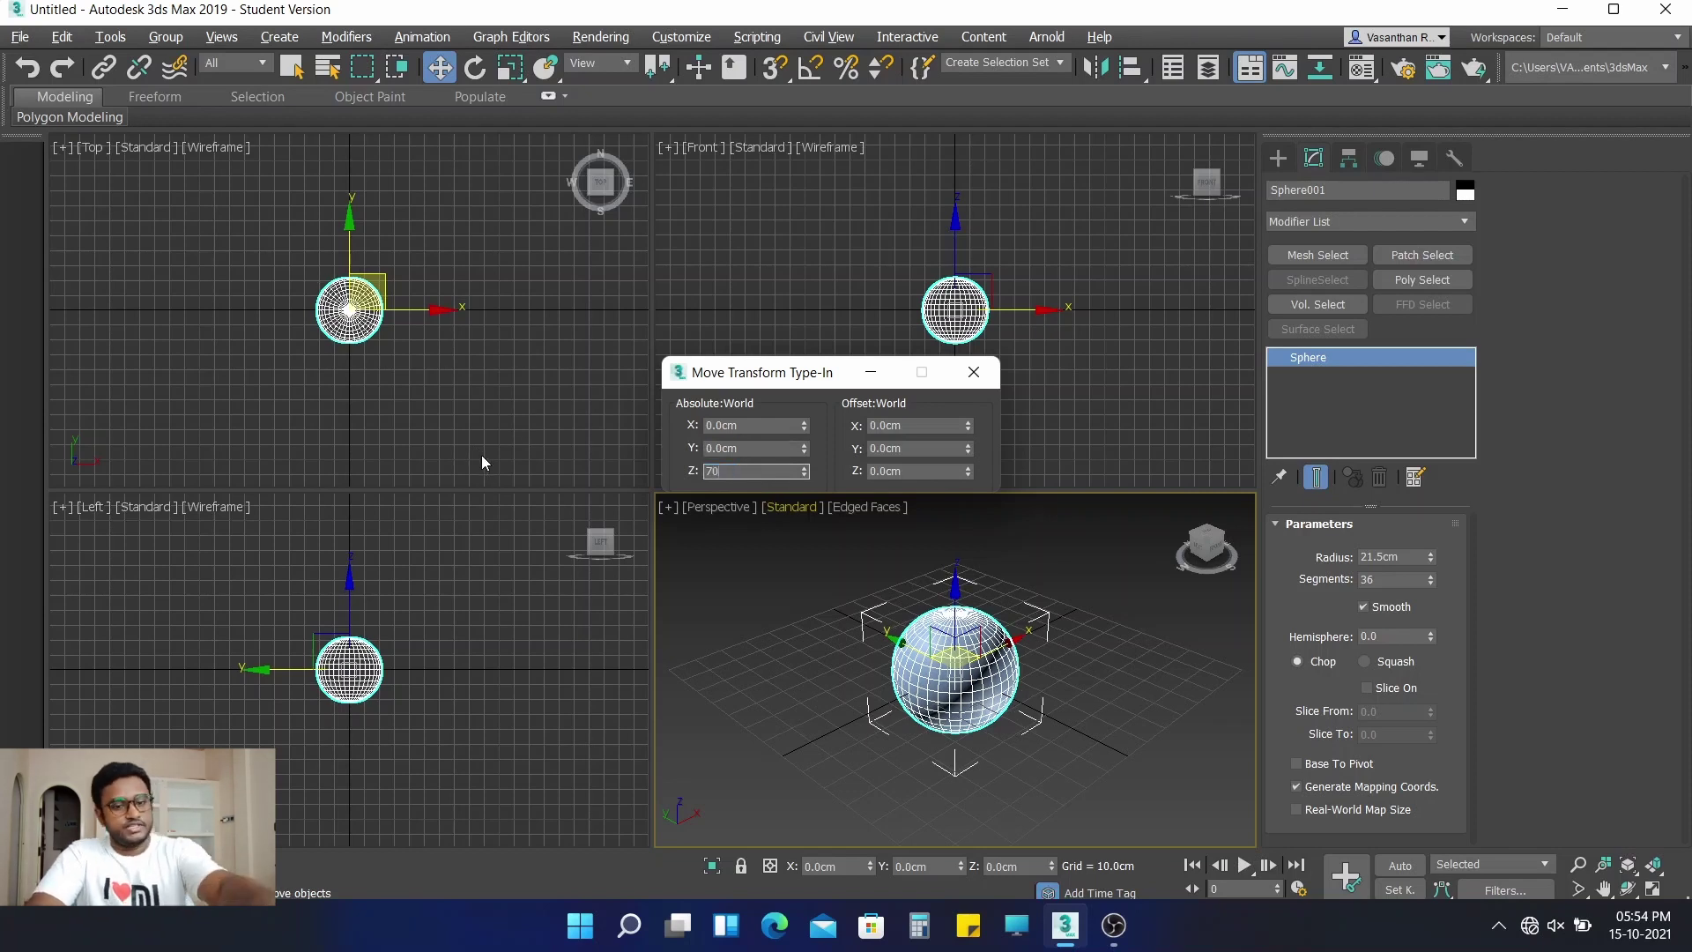
key("Return")
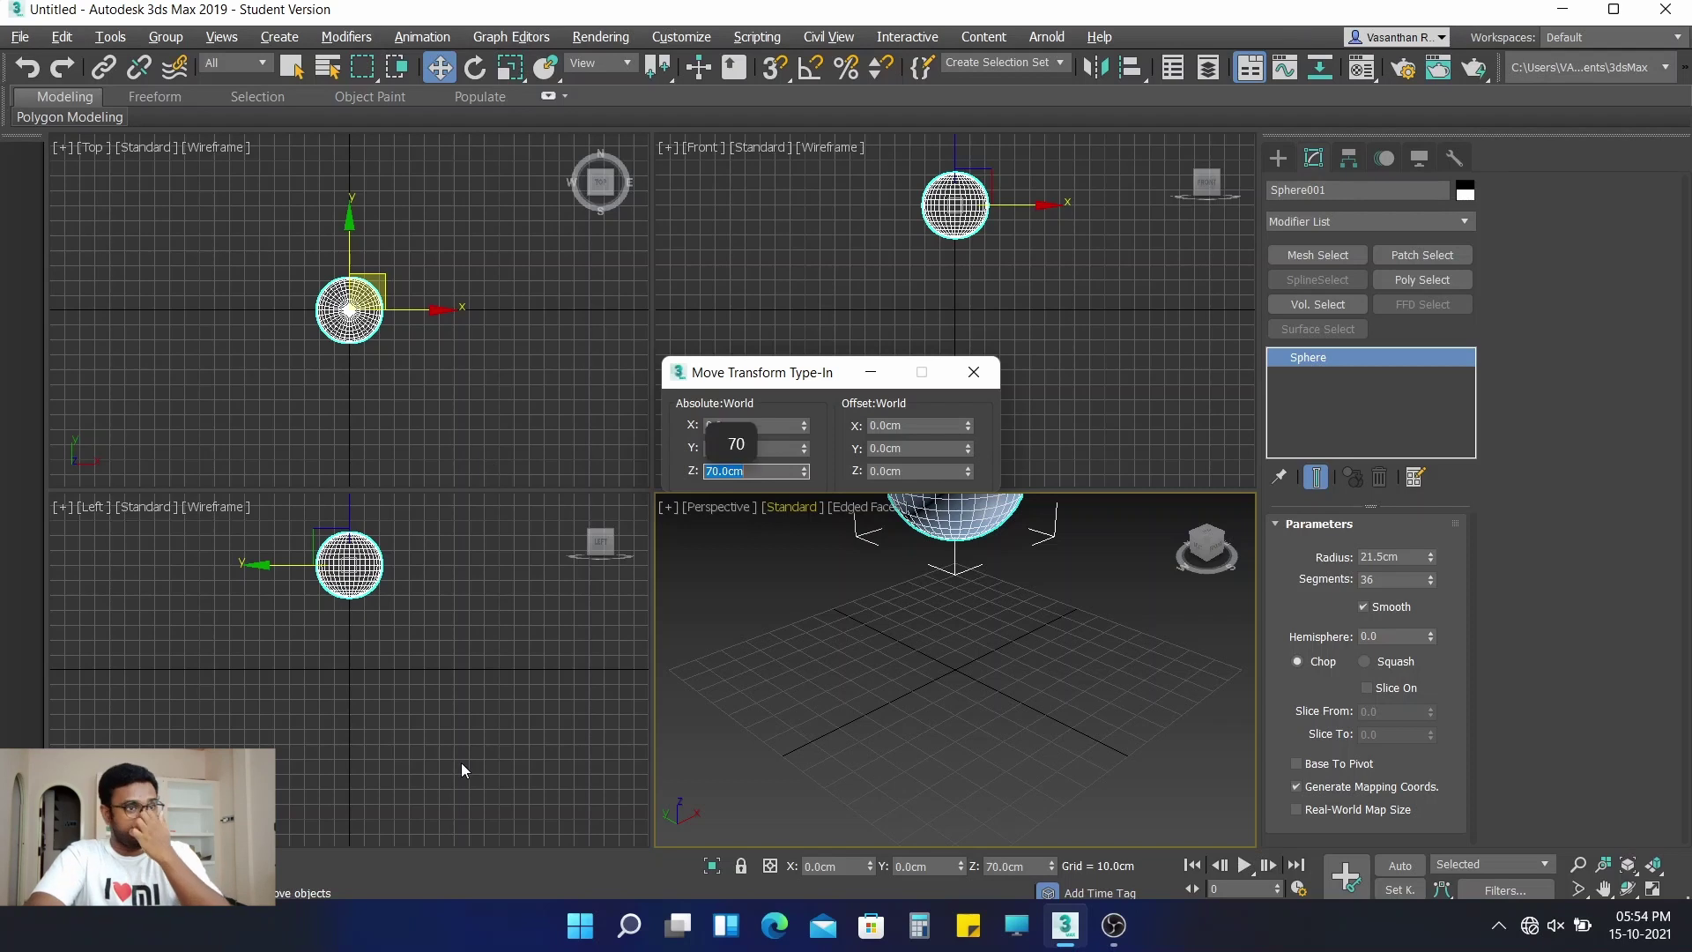
Frame the raised sphere up close in all four viewports and close the numeric move dialog
scroll(340, 595, "up", 3)
middle_click_drag(356, 568, 345, 683)
scroll(344, 691, "up", 3)
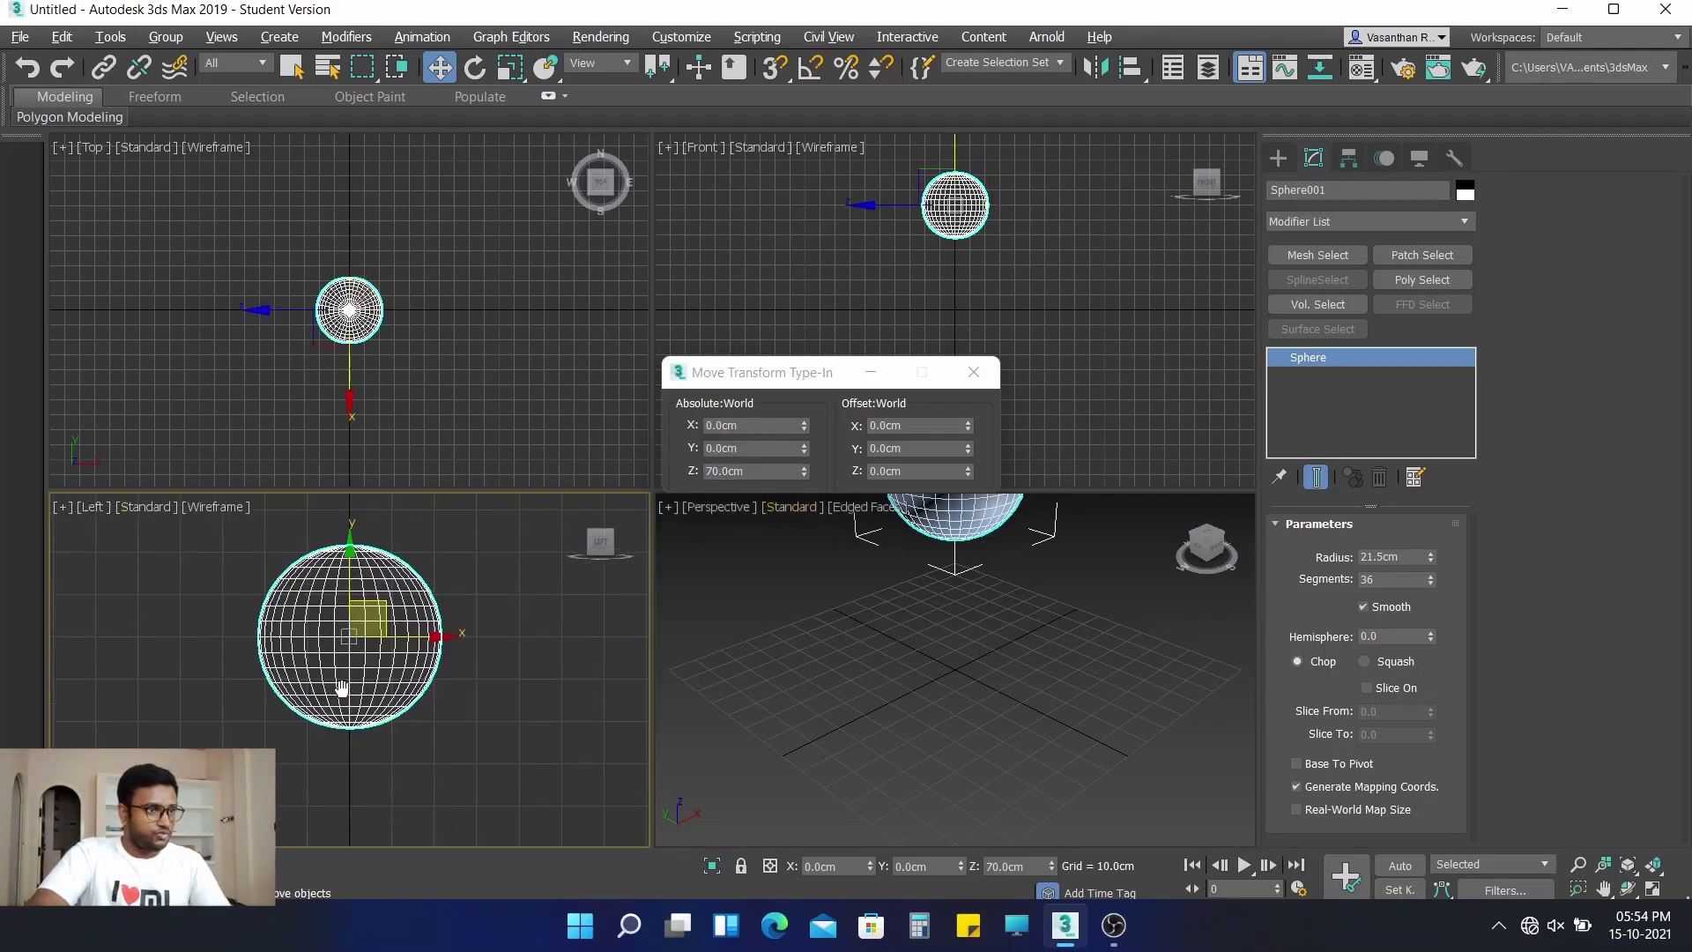
middle_click_drag(367, 616, 406, 662)
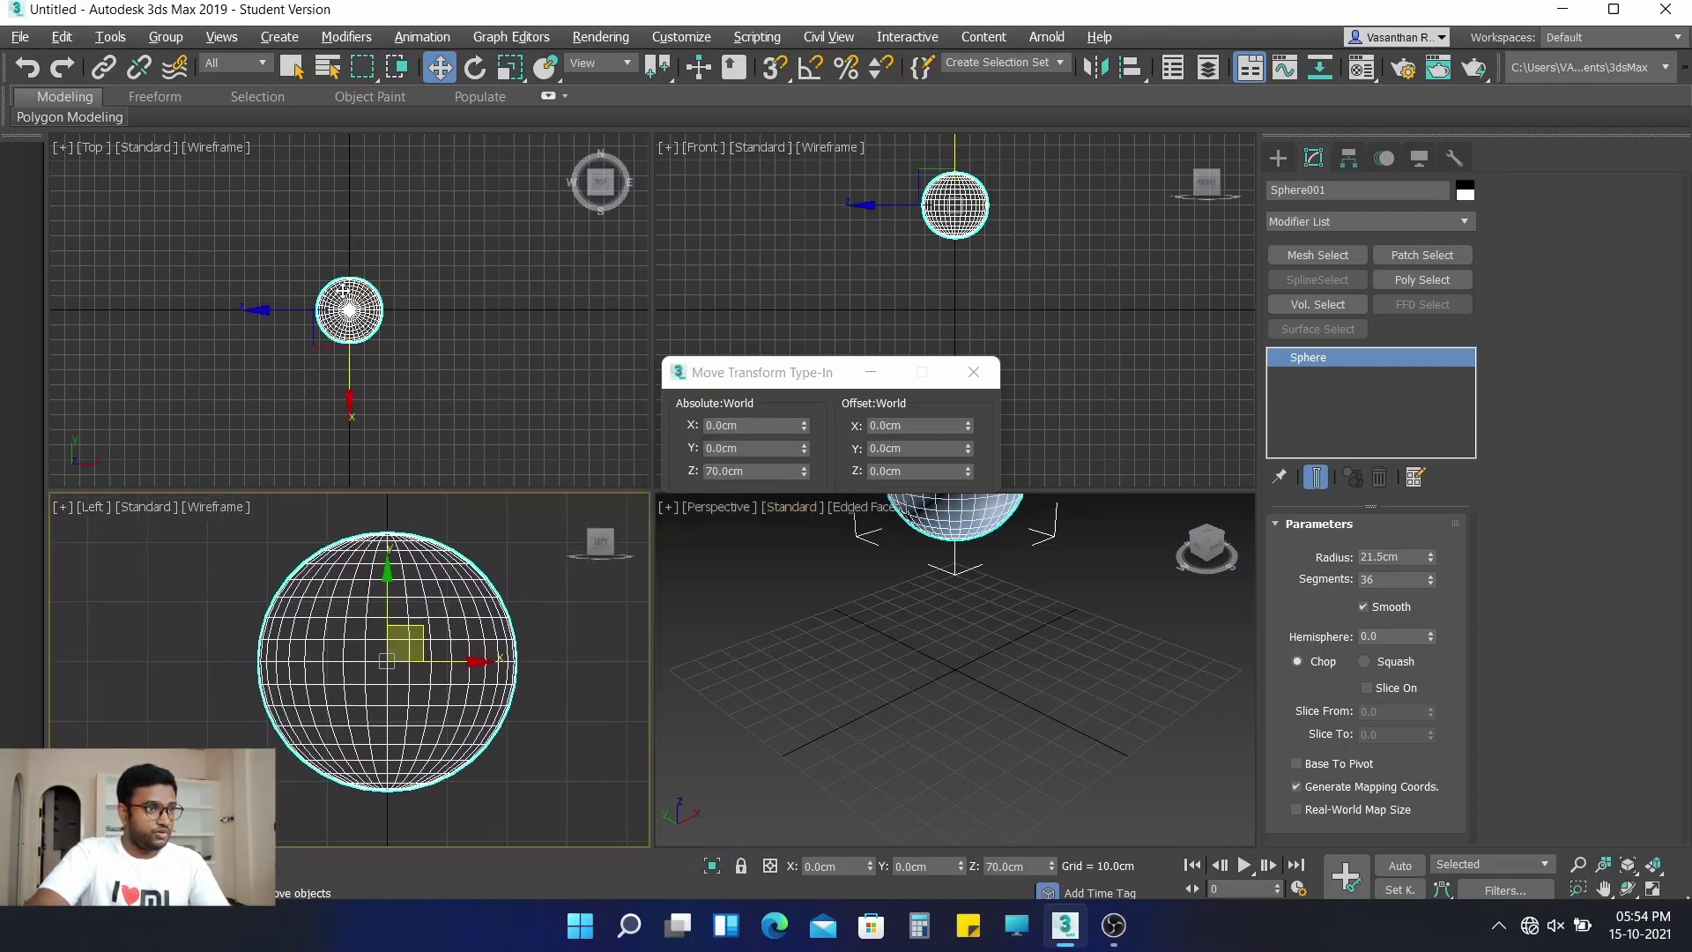
scroll(342, 291, "up", 5)
middle_click_drag(388, 314, 362, 229)
scroll(1009, 242, "up", 5)
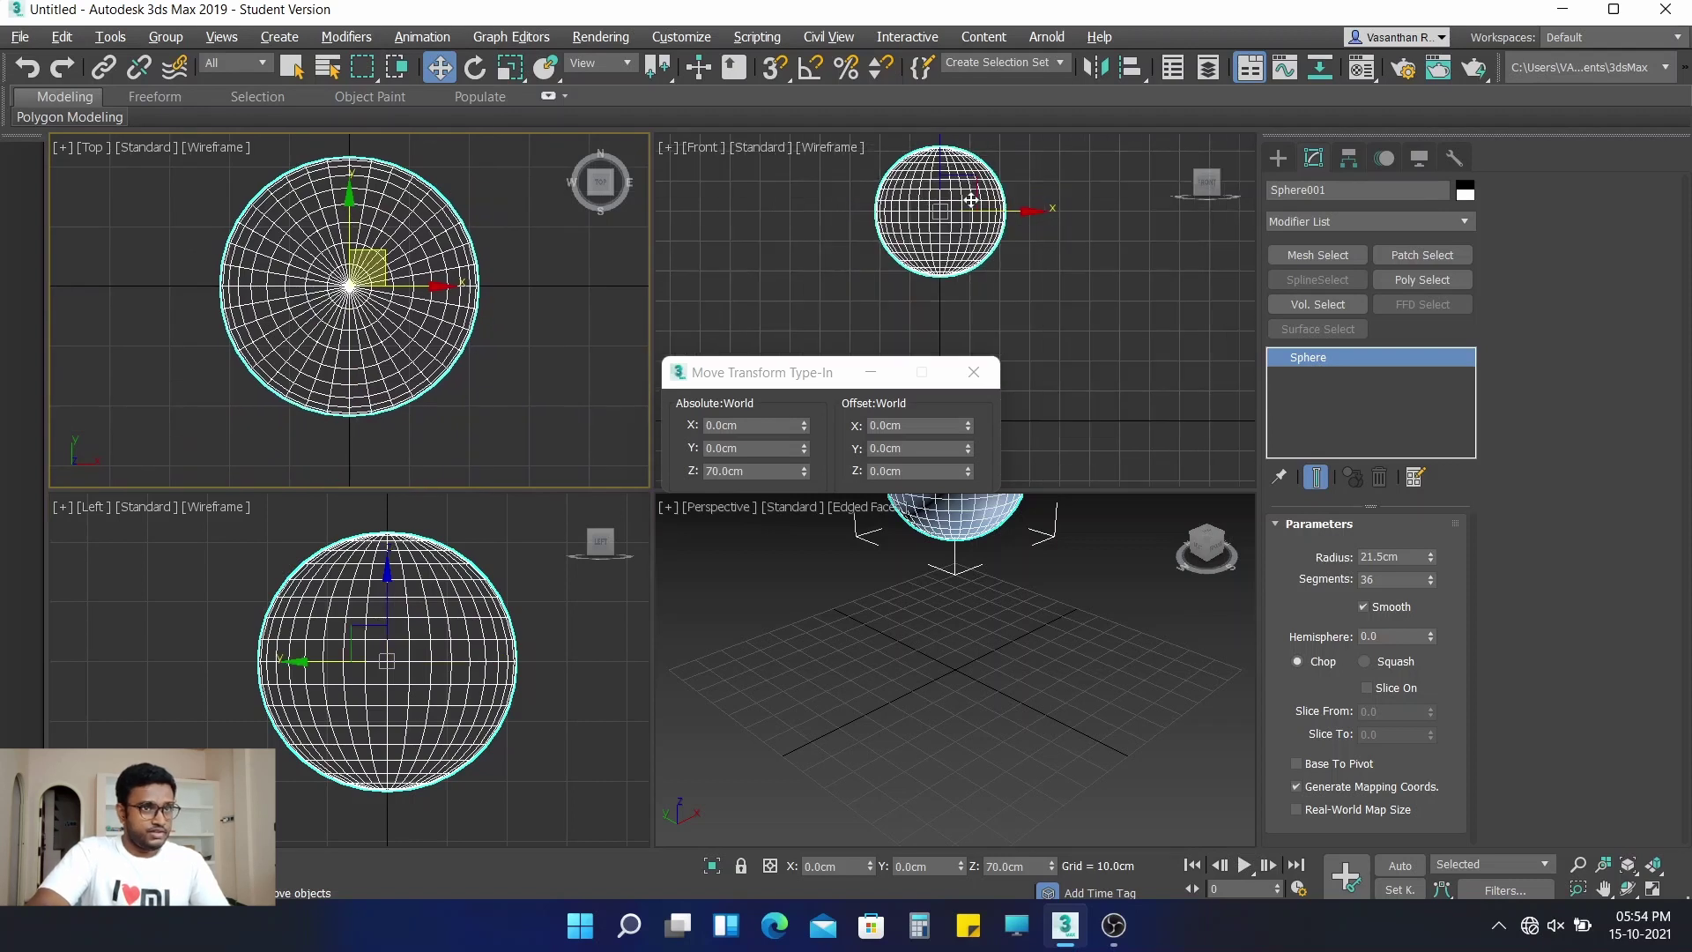
middle_click_drag(944, 238, 963, 272)
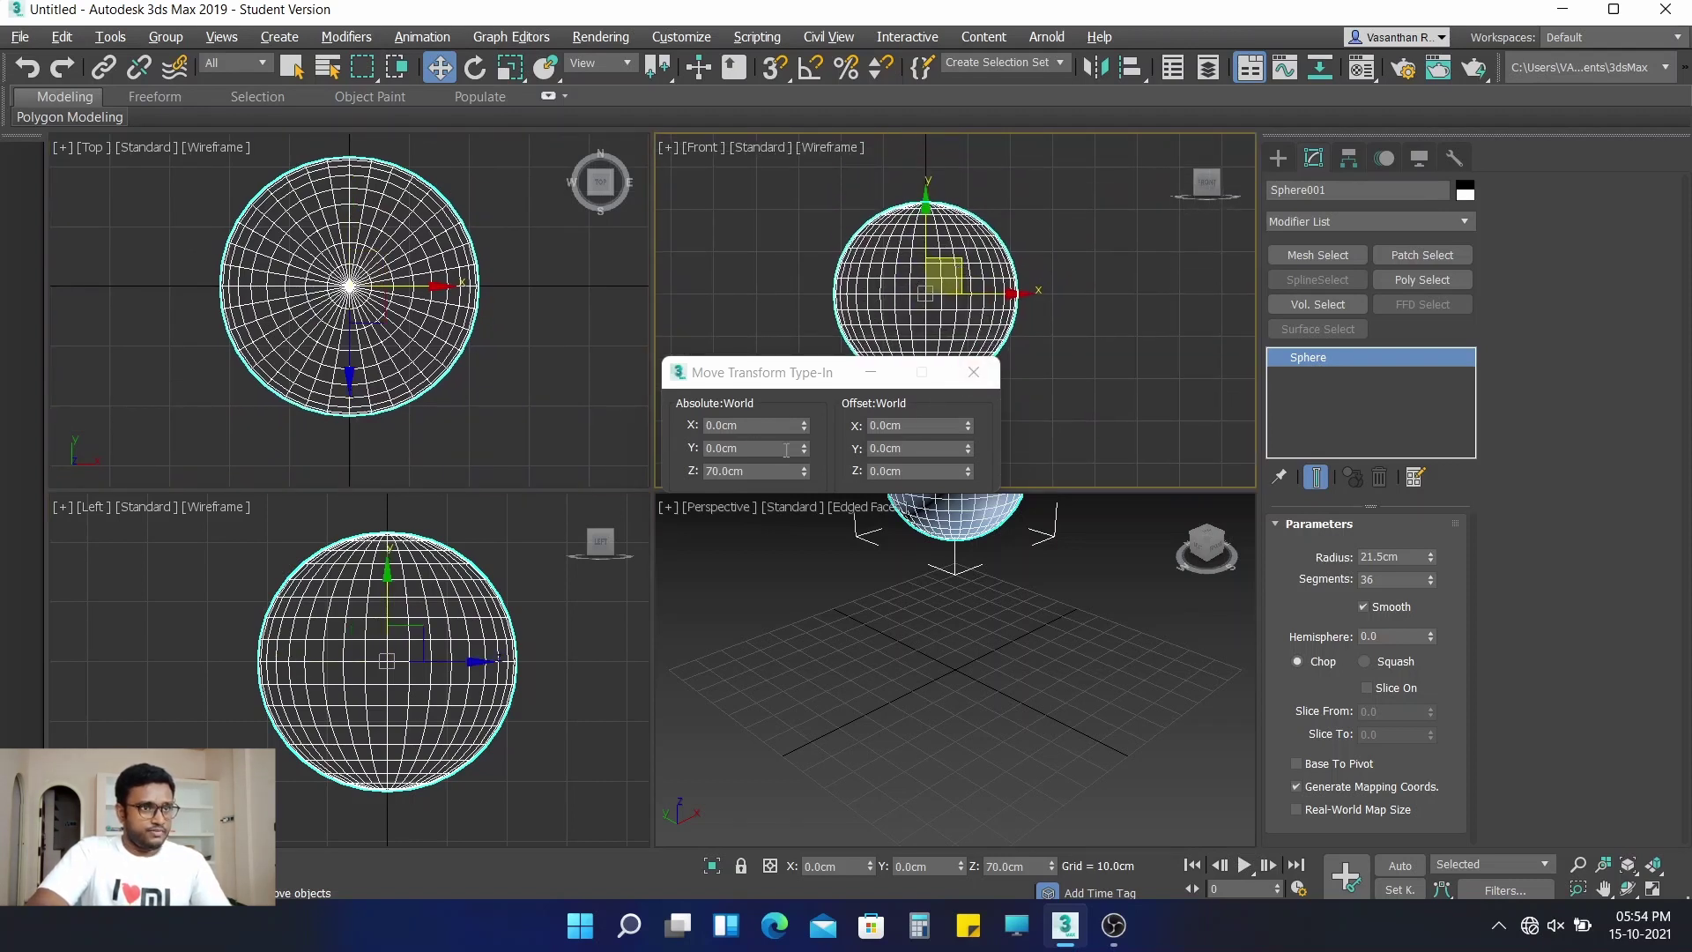
left_click(973, 372)
scroll(950, 583, "up", 5)
middle_click_drag(949, 586, 949, 773)
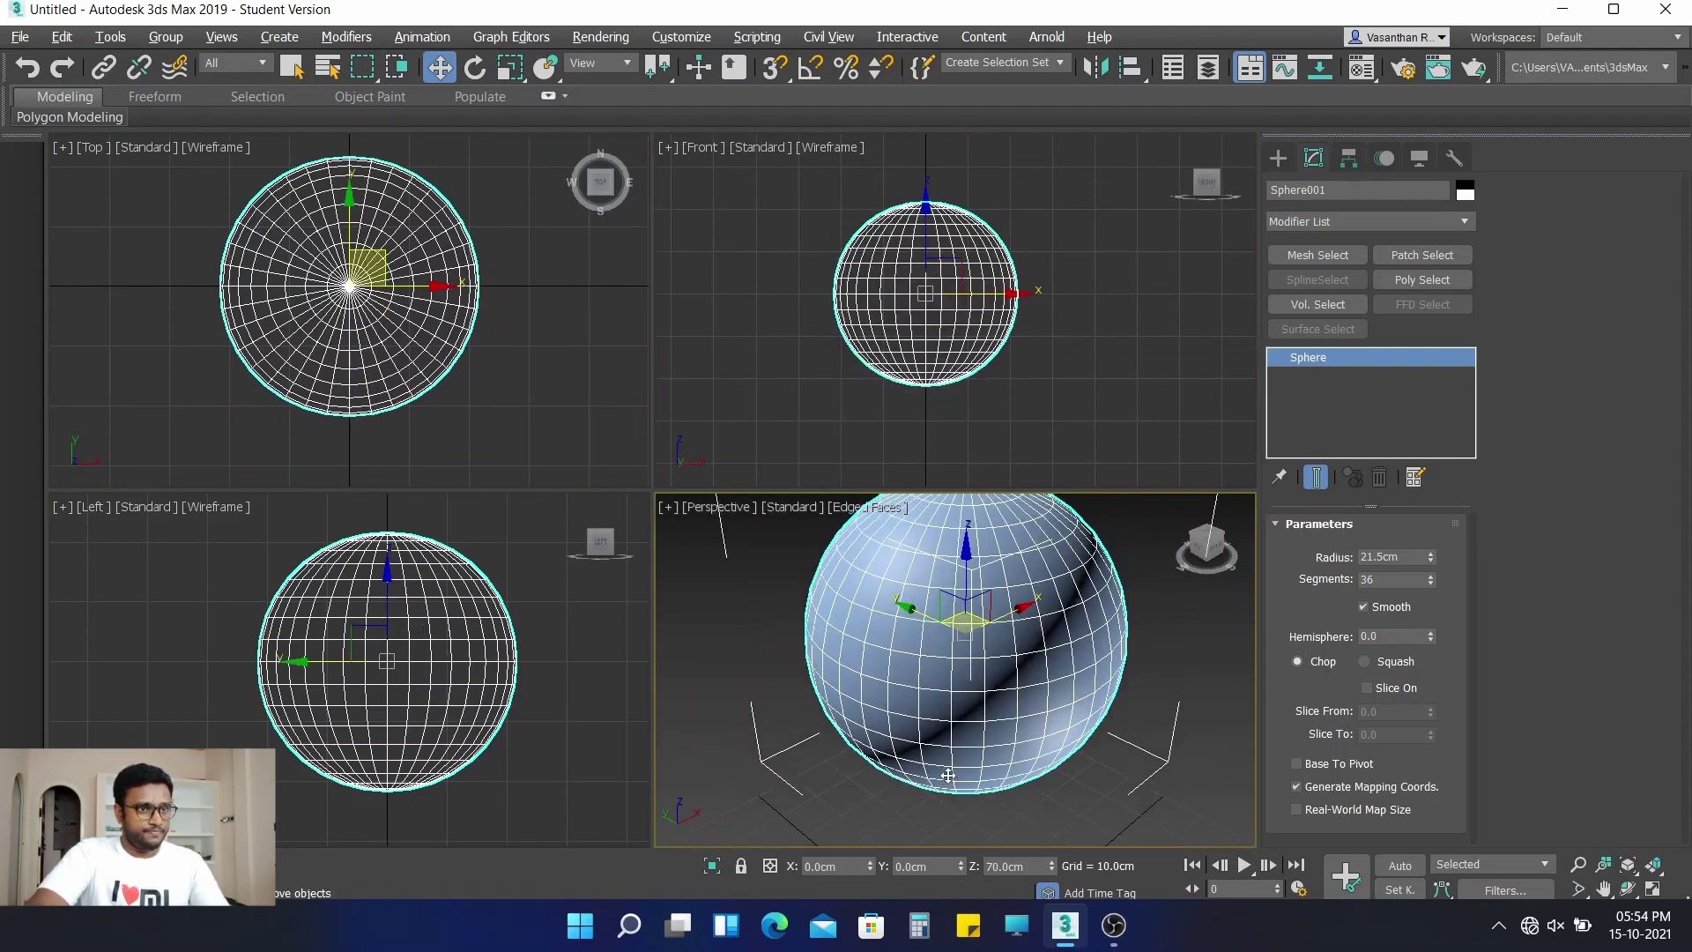
middle_click_drag(1002, 625, 994, 667)
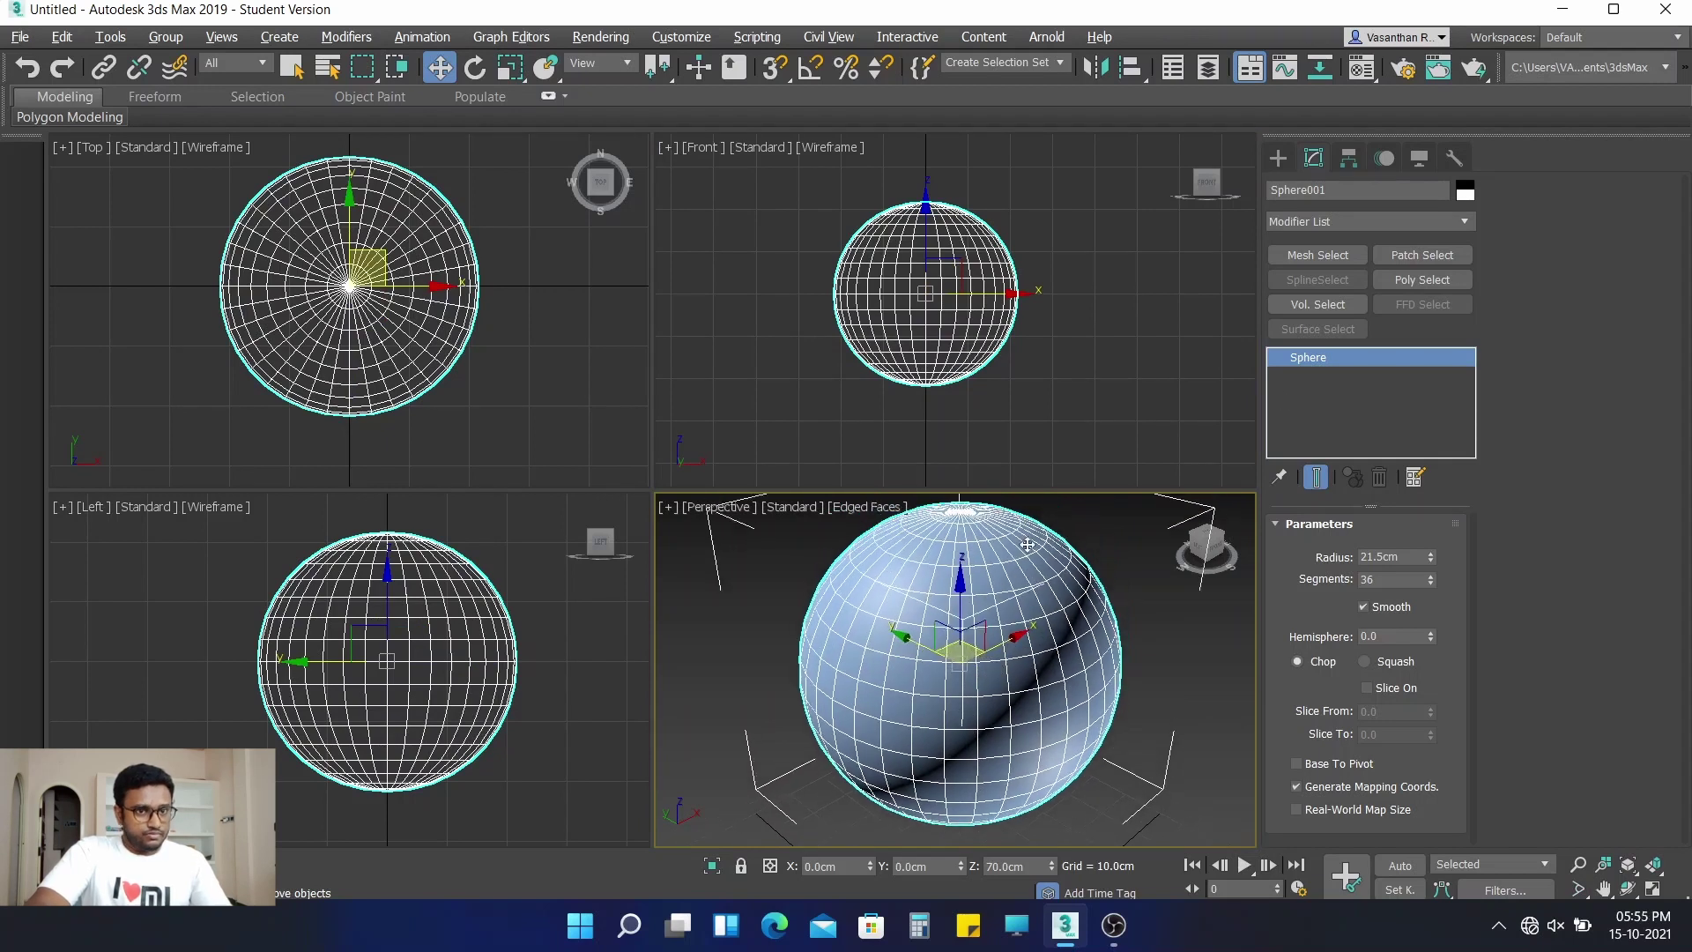
Apply a Slice modifier to the sphere with the slice type Remove Top
left_click(1460, 224)
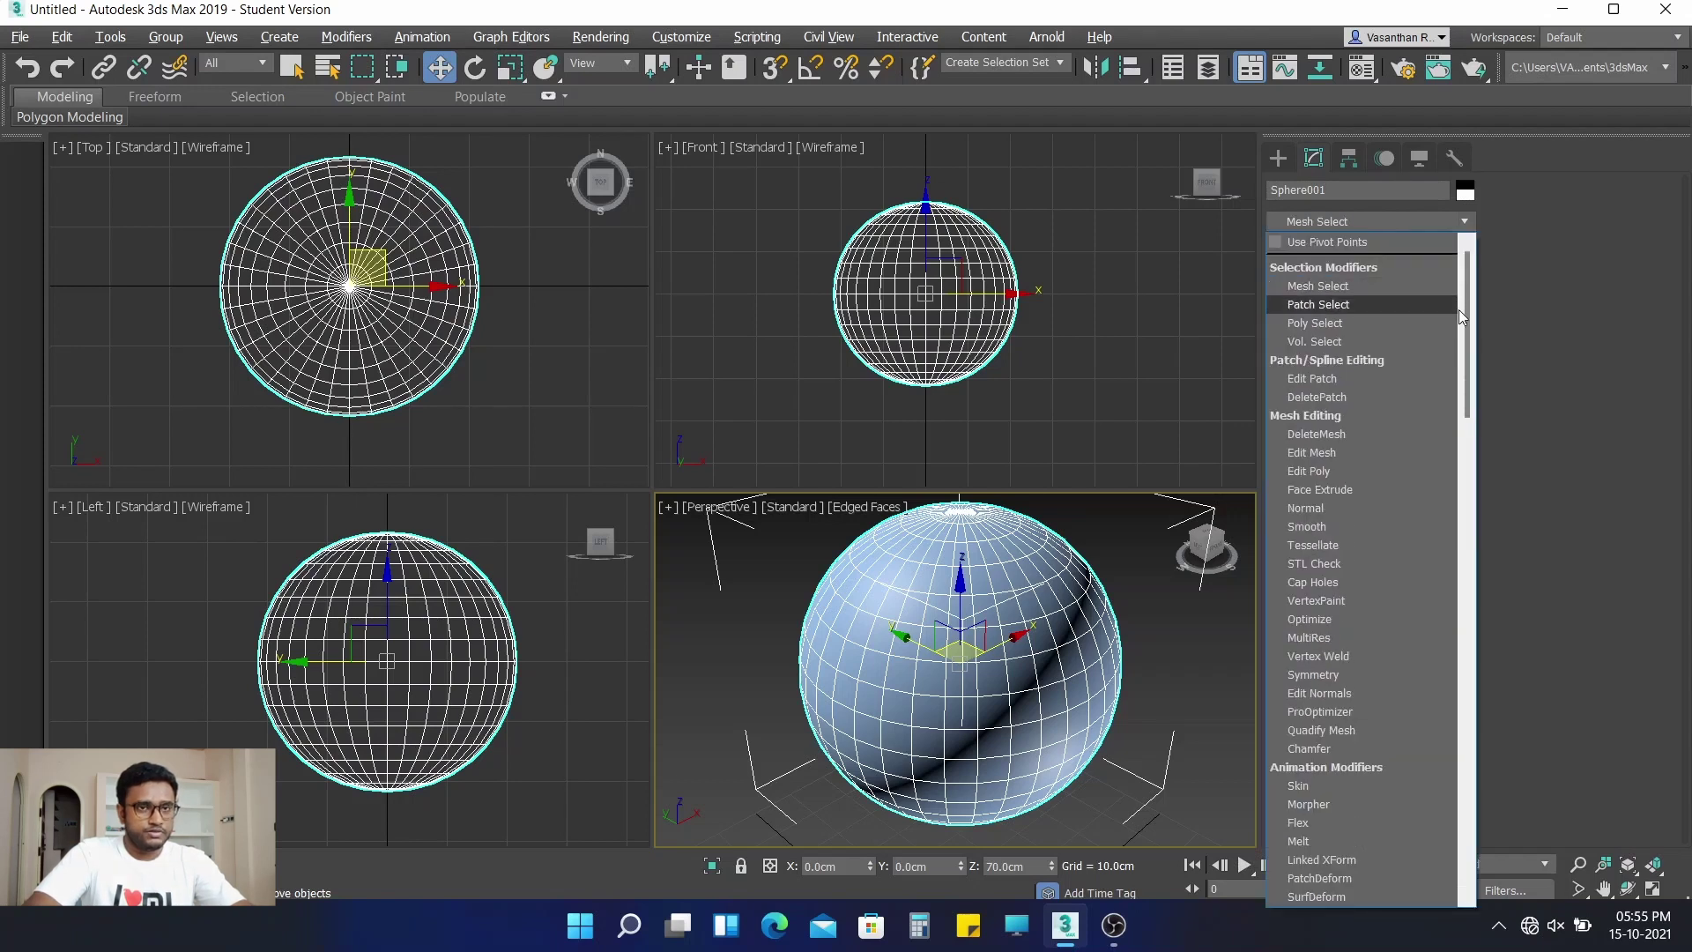
left_click_drag(1467, 331, 1459, 588)
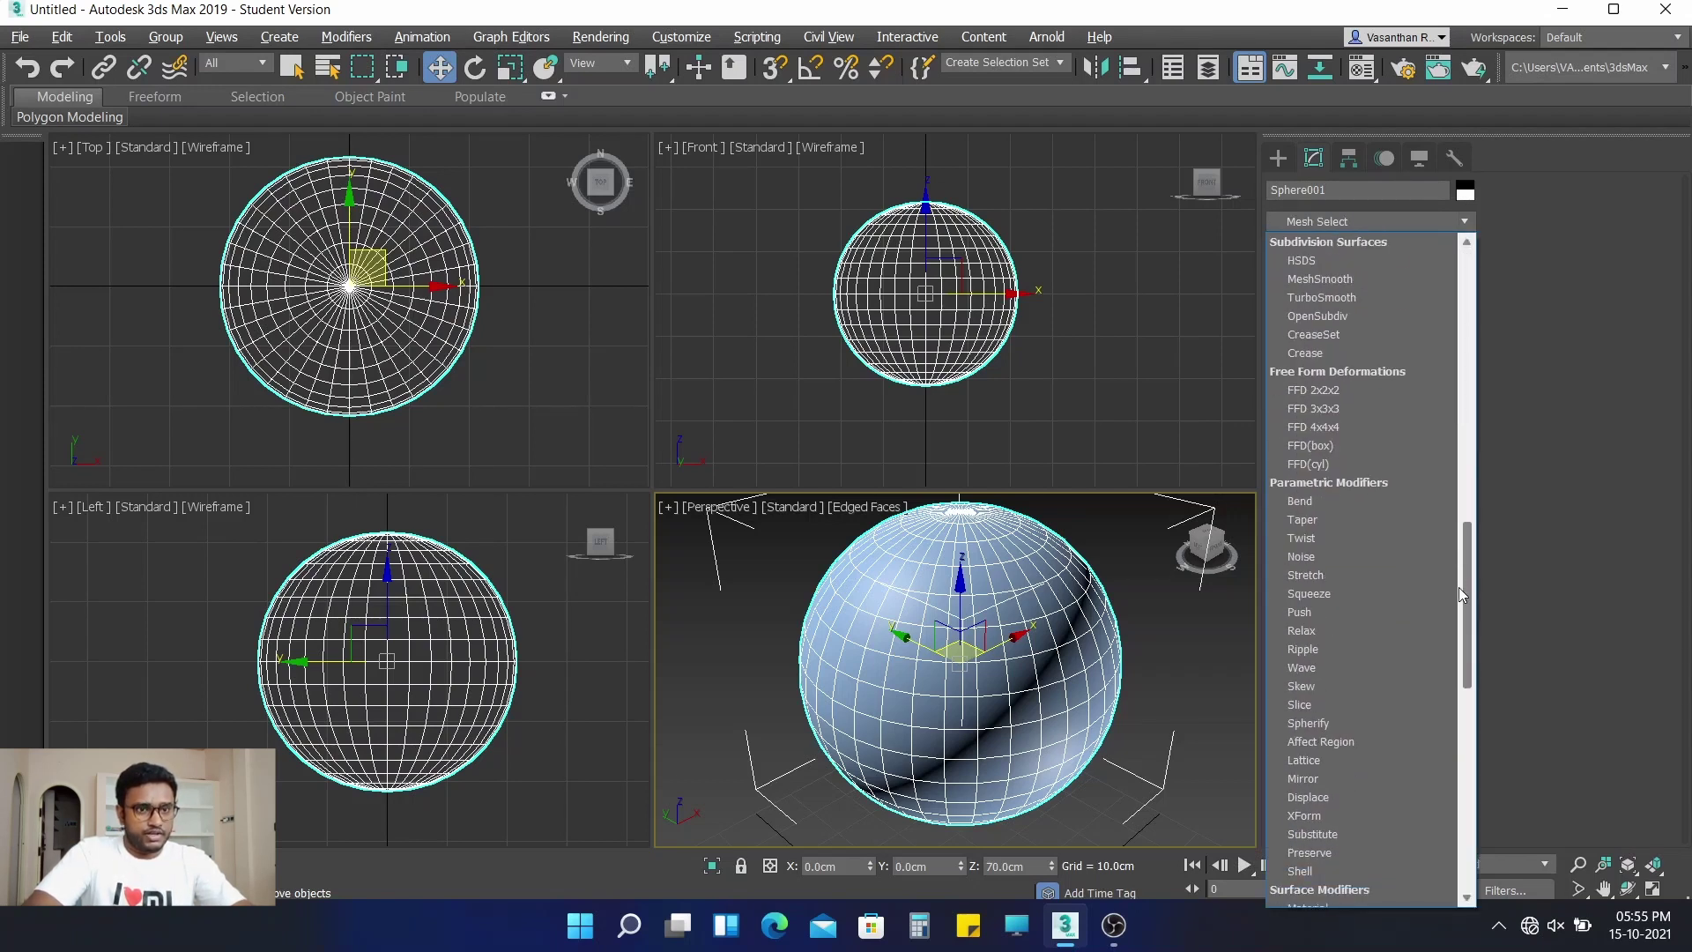
left_click(1319, 703)
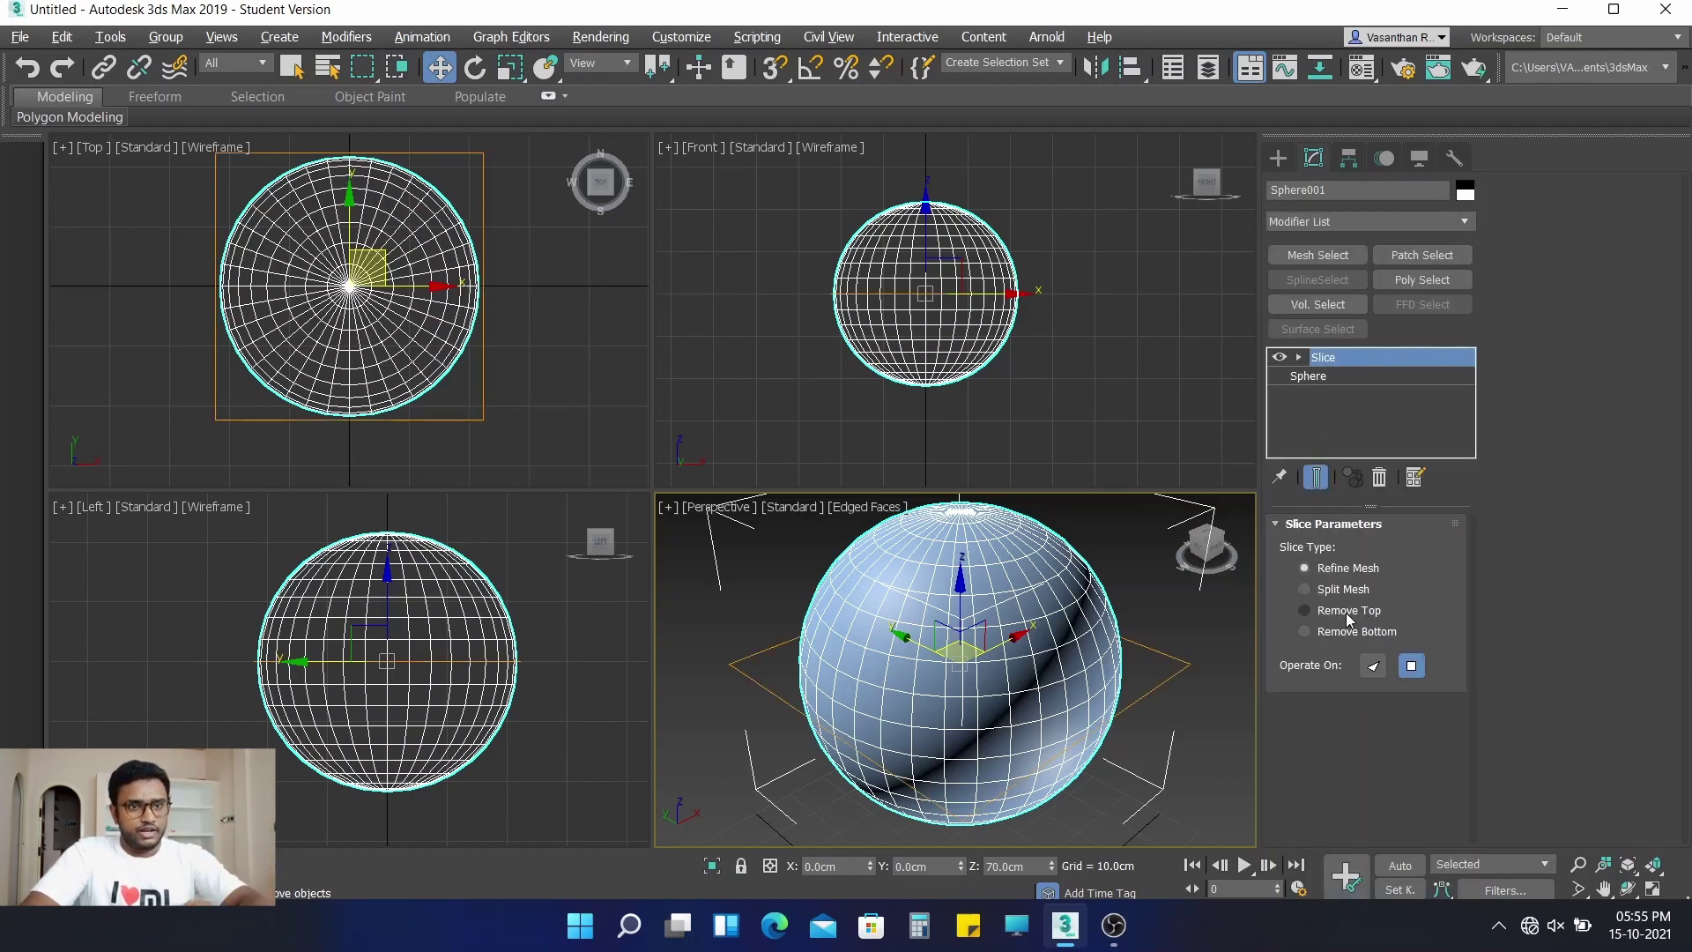
left_click(1304, 610)
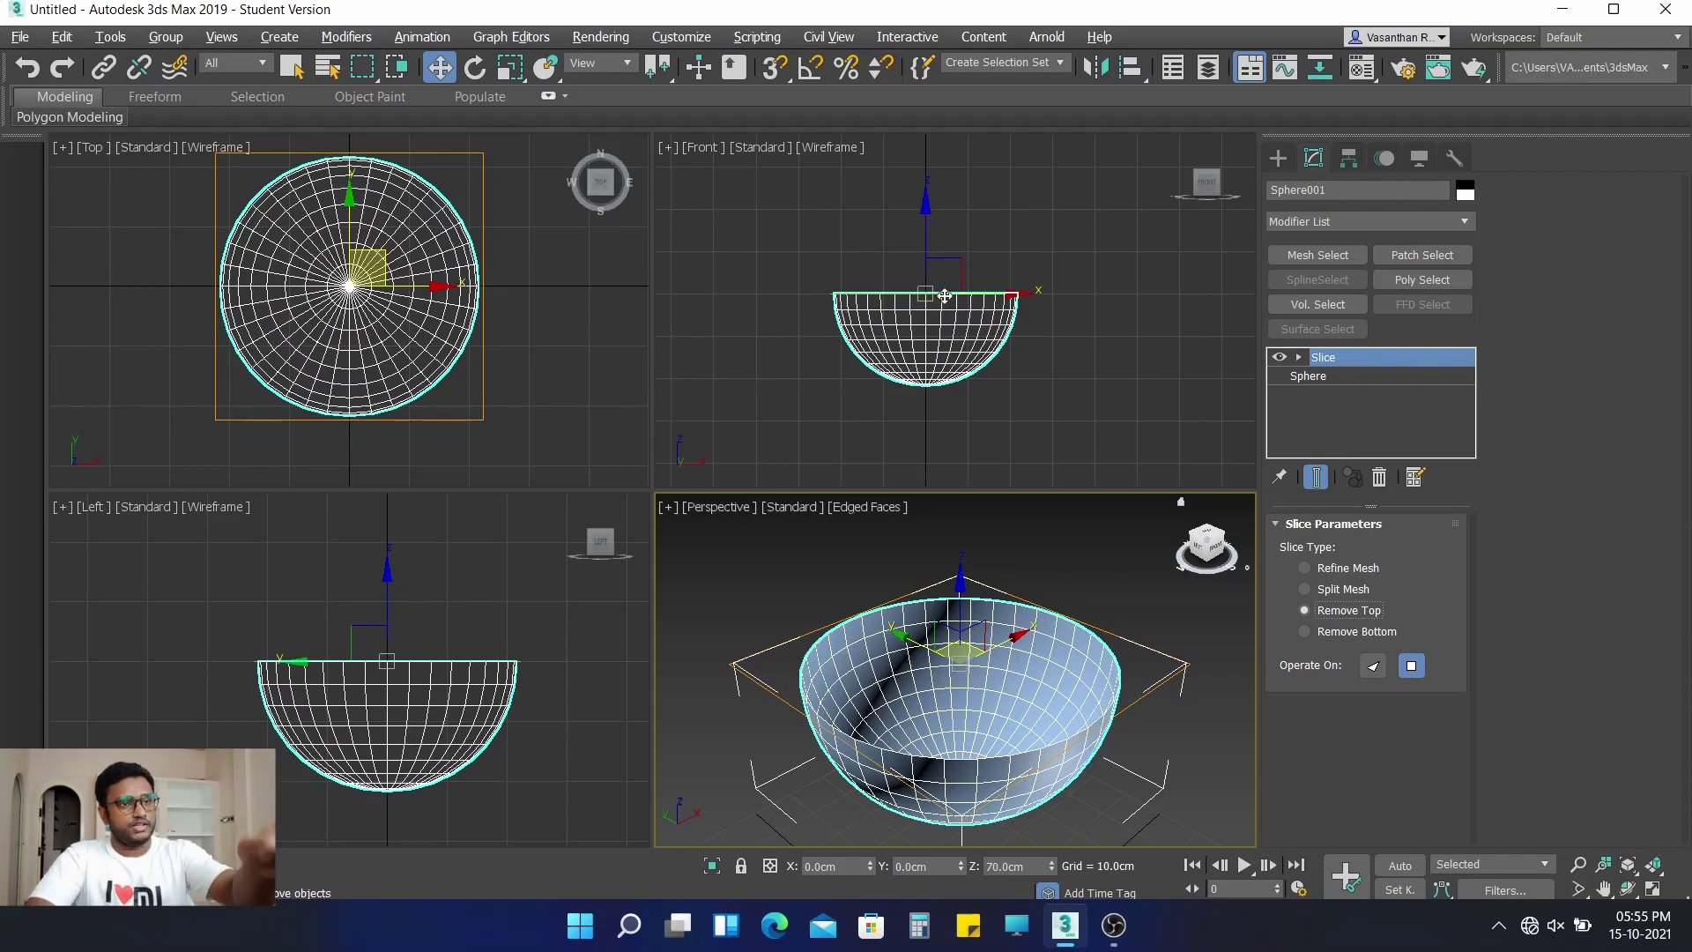
Rotate the modifier's Slice Plane in the Front viewport so the cut slopes steeply down toward positive X
left_click(1299, 358)
left_click(1350, 377)
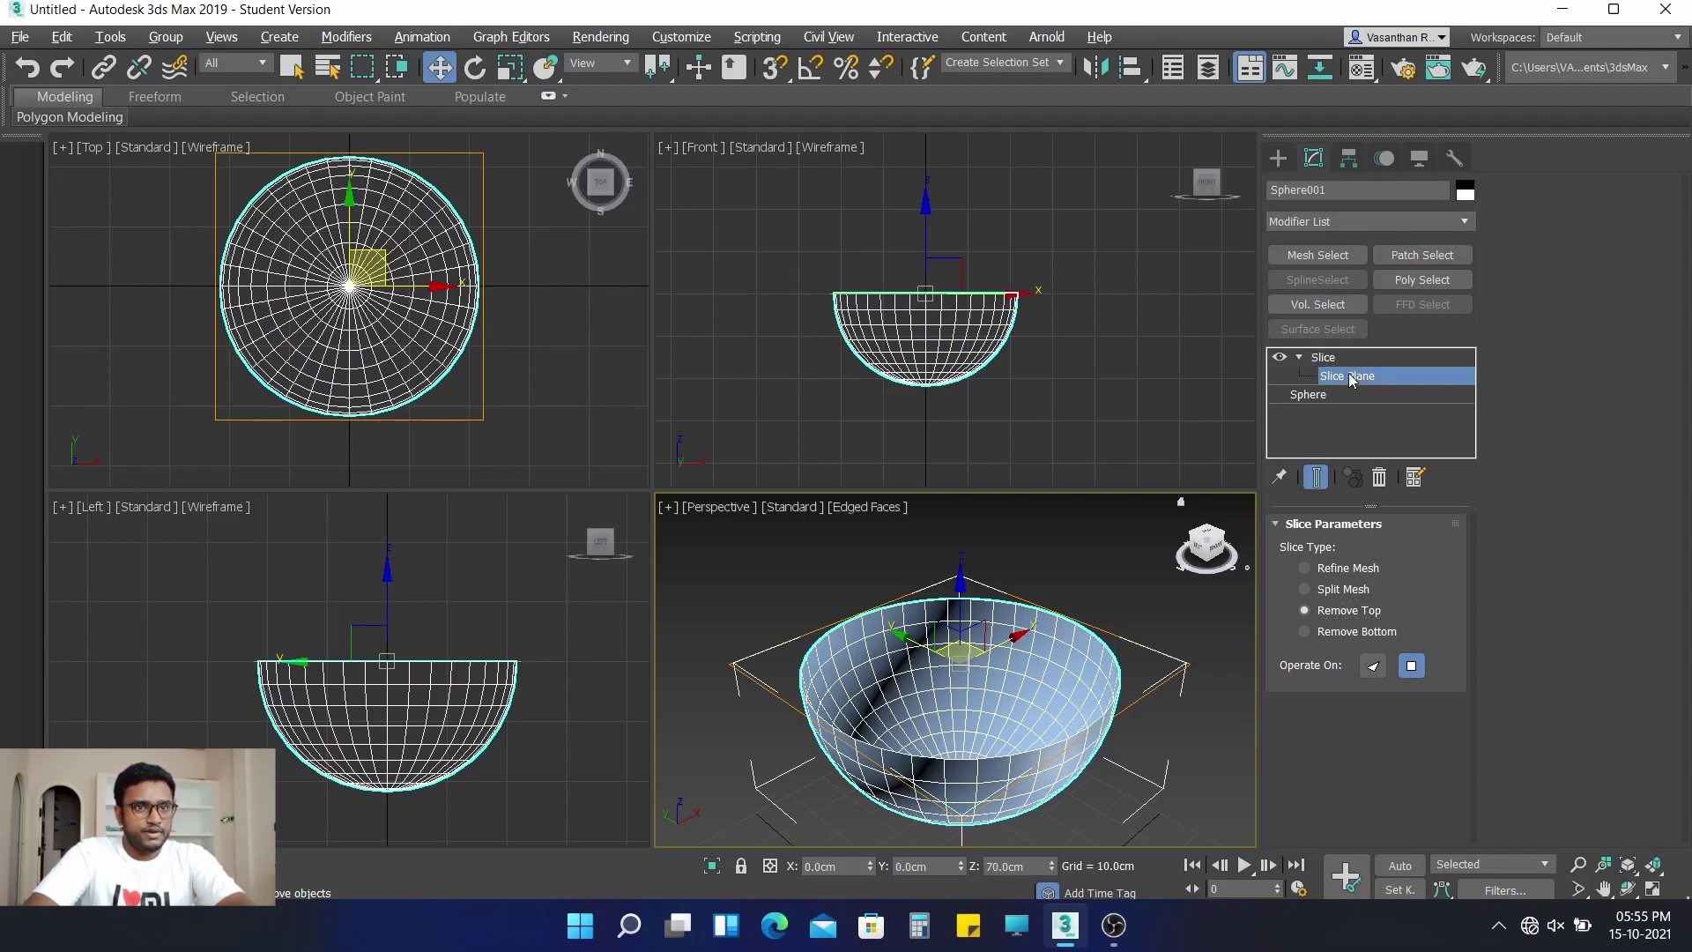
left_click(864, 166)
key("e")
left_click_drag(989, 248, 992, 361)
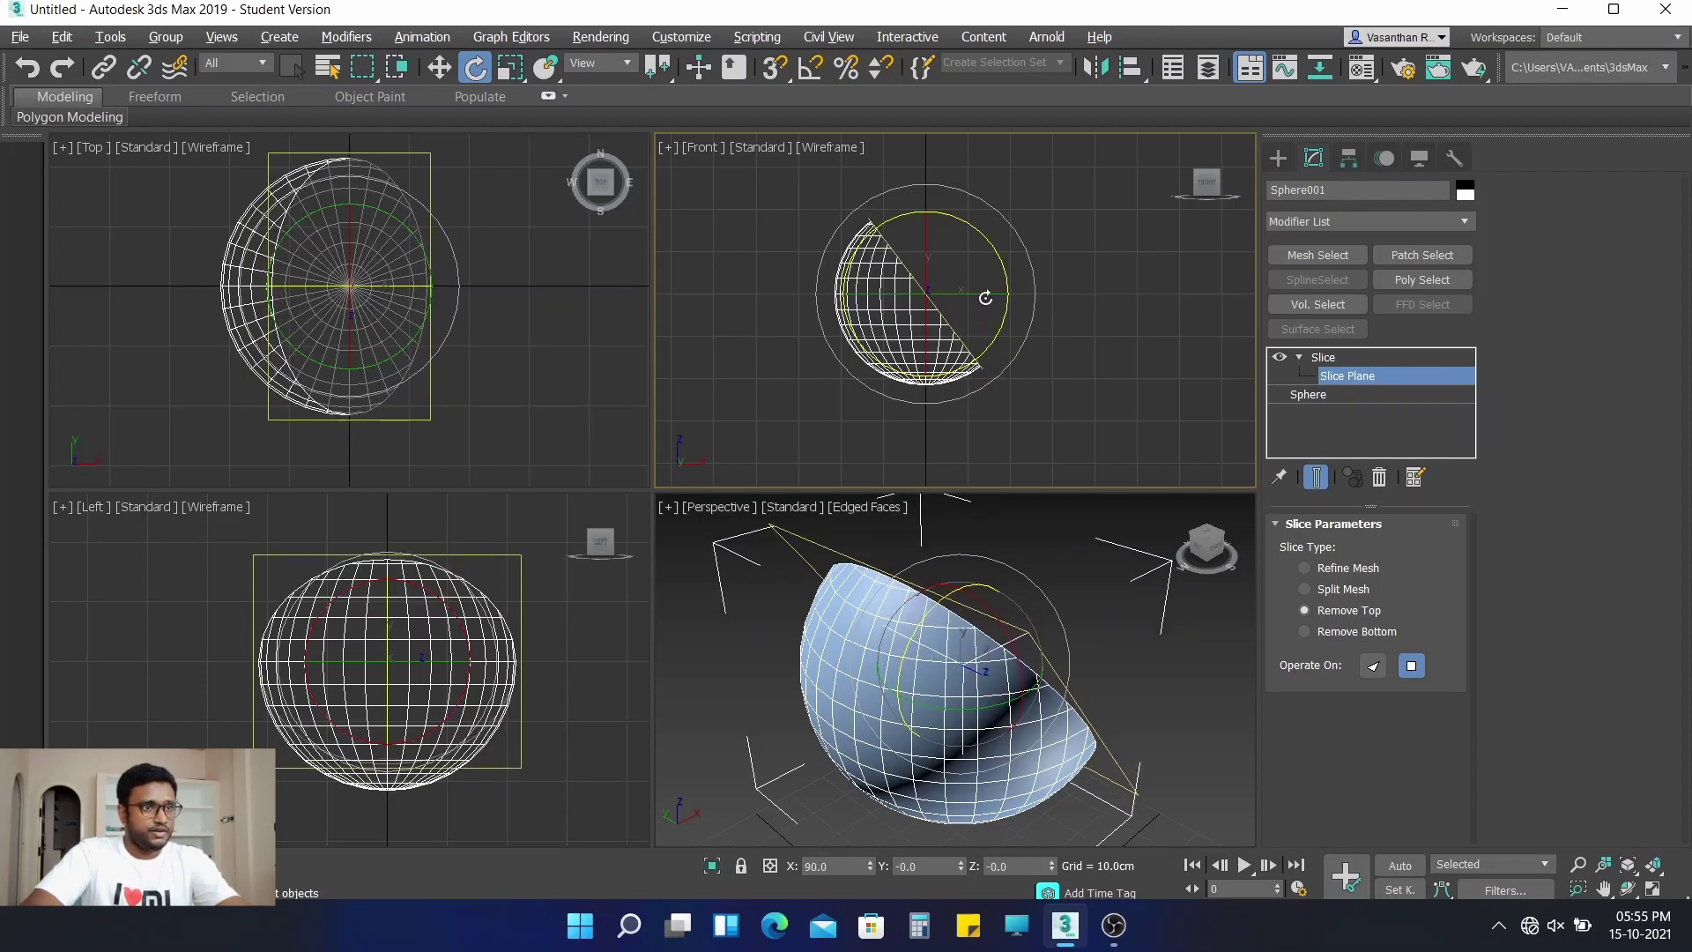
Move the Slice Plane about 8 cm toward negative X and rotate it about 11 degrees back toward horizontal in the Front viewport
key("w")
left_click_drag(1013, 289, 981, 291)
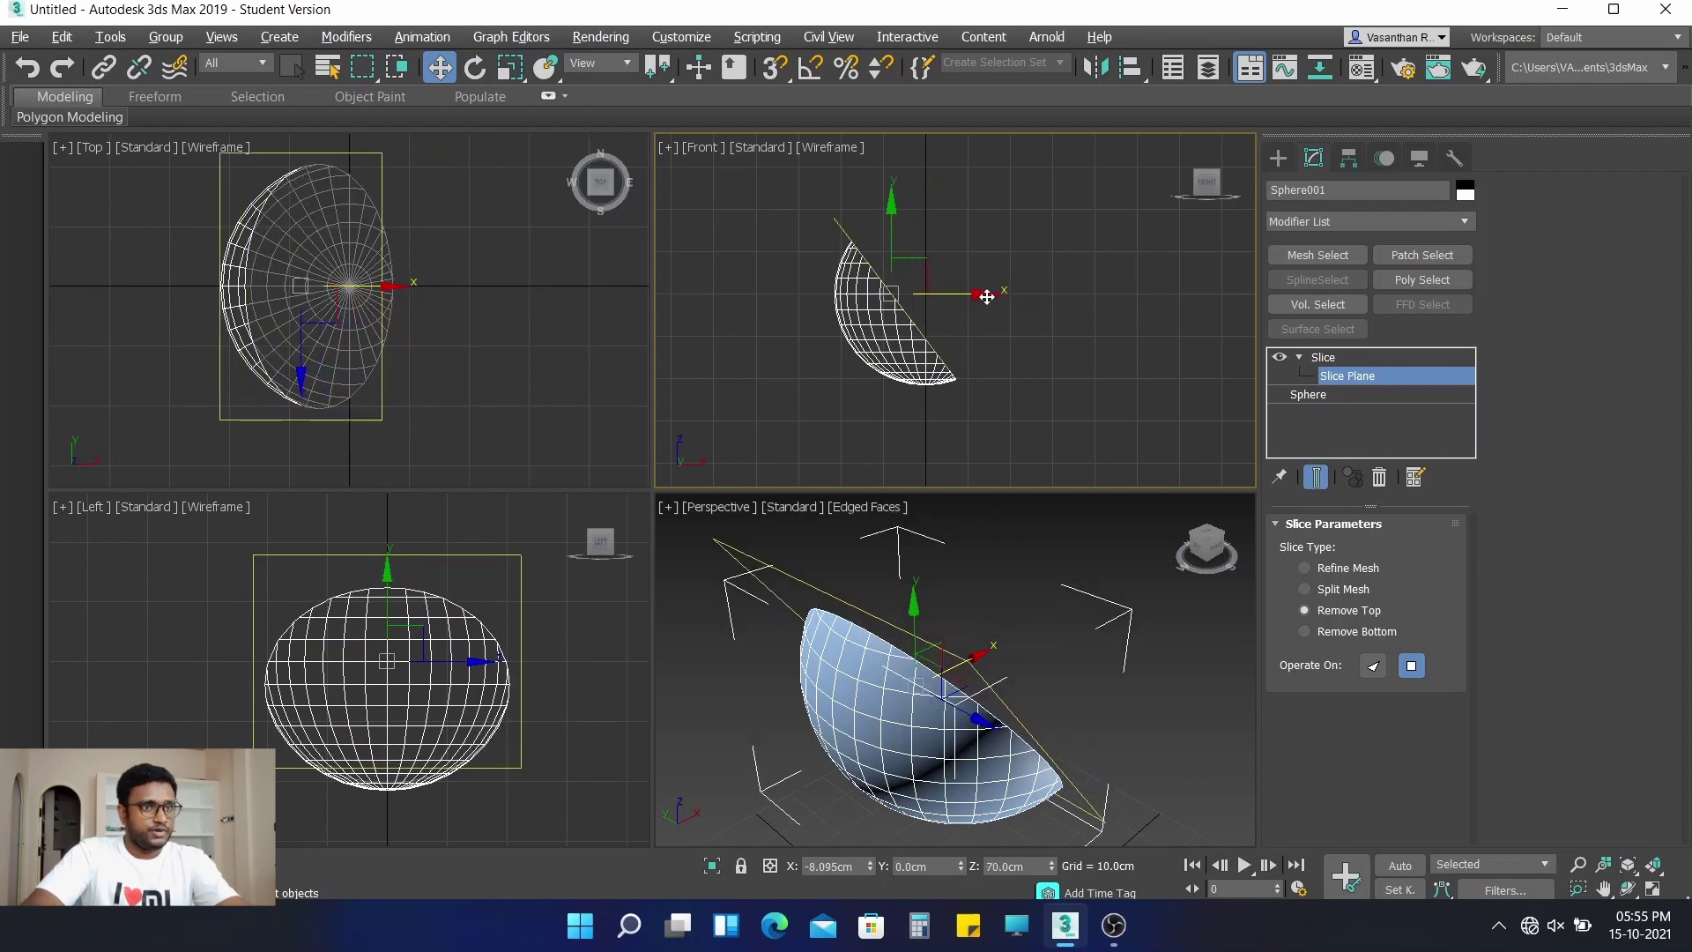
key("e")
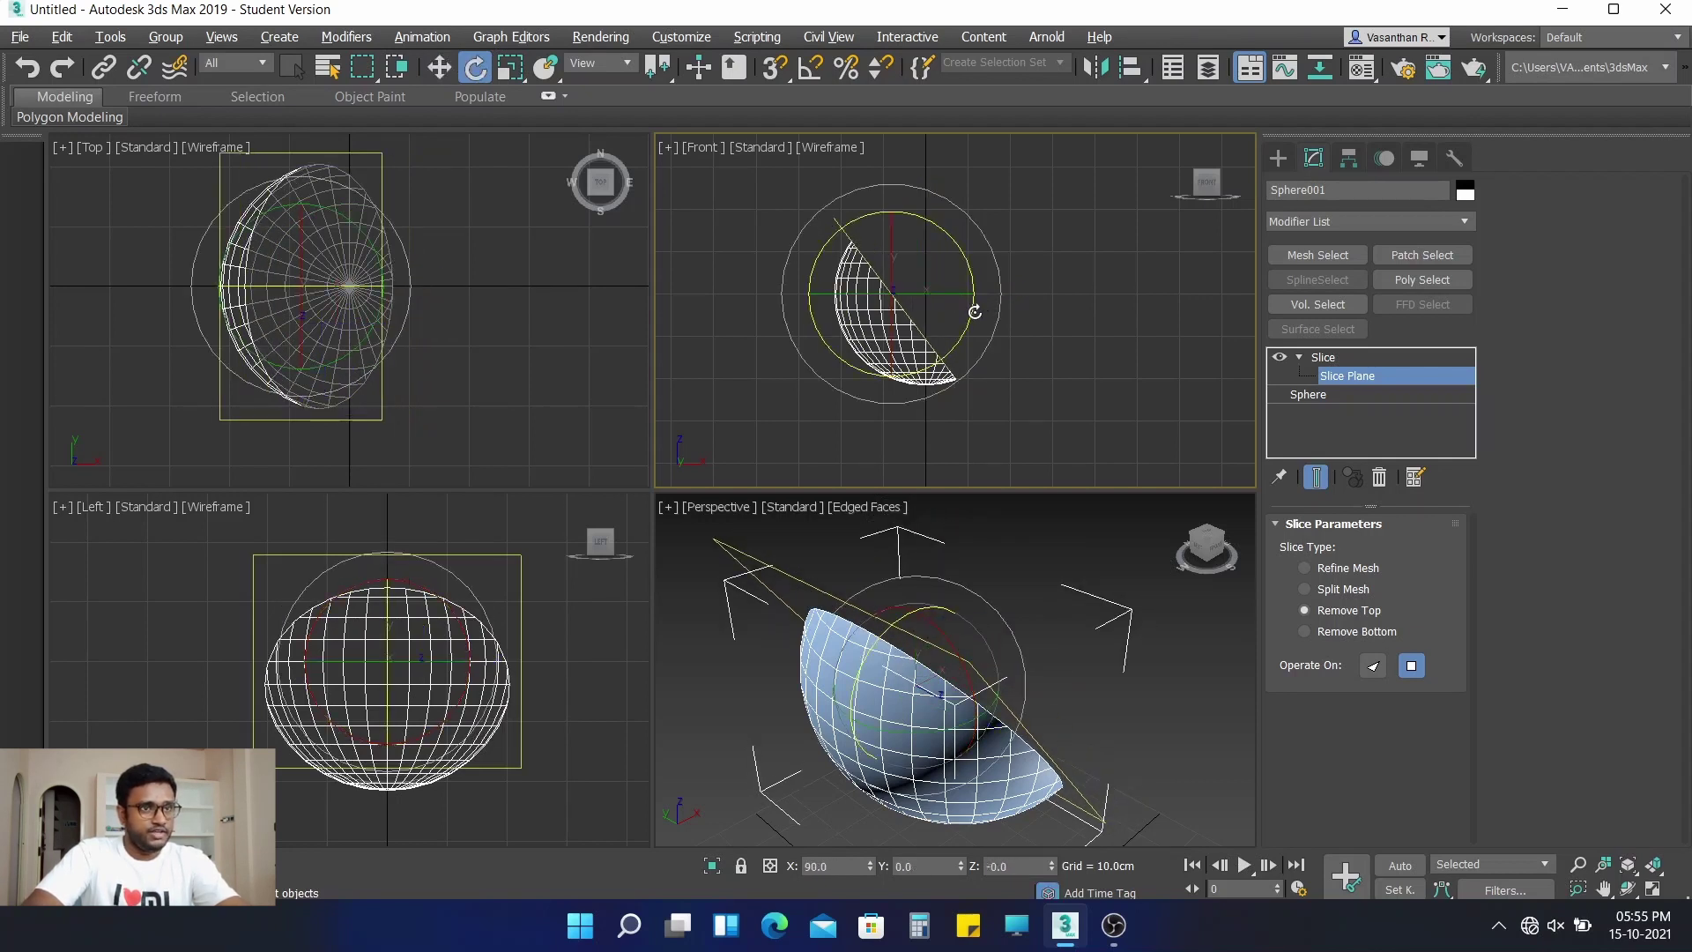
left_click_drag(975, 312, 990, 295)
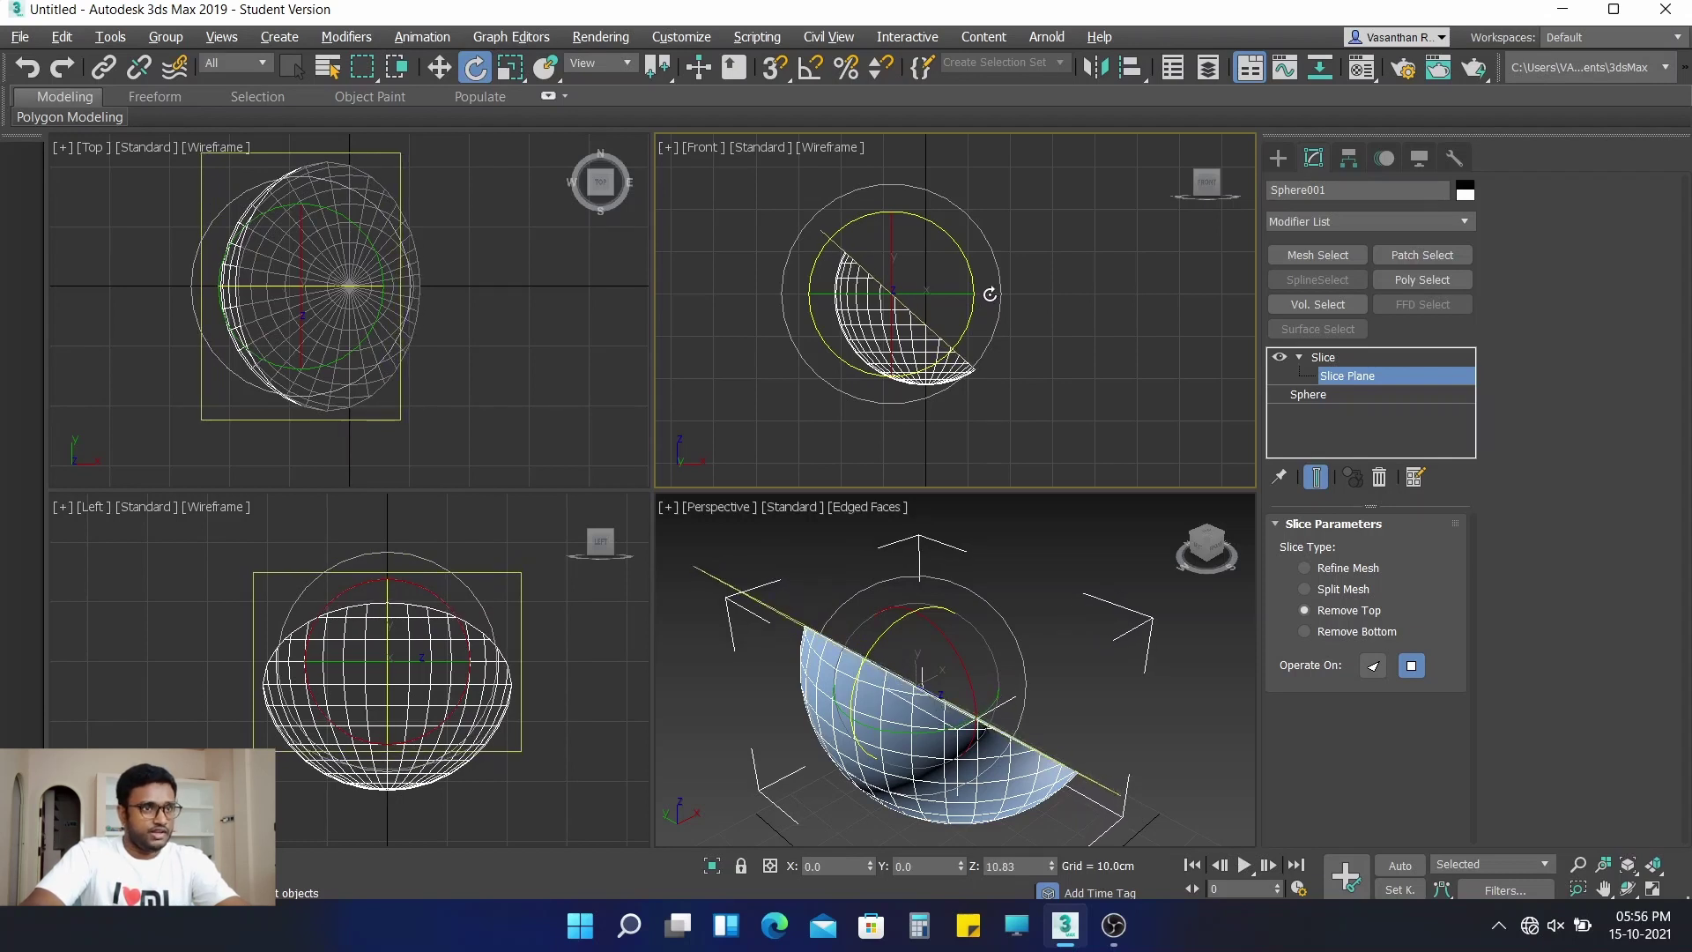
Fine-tune the Slice Plane's rotation slightly in the Front viewport
left_click_drag(990, 294, 991, 293)
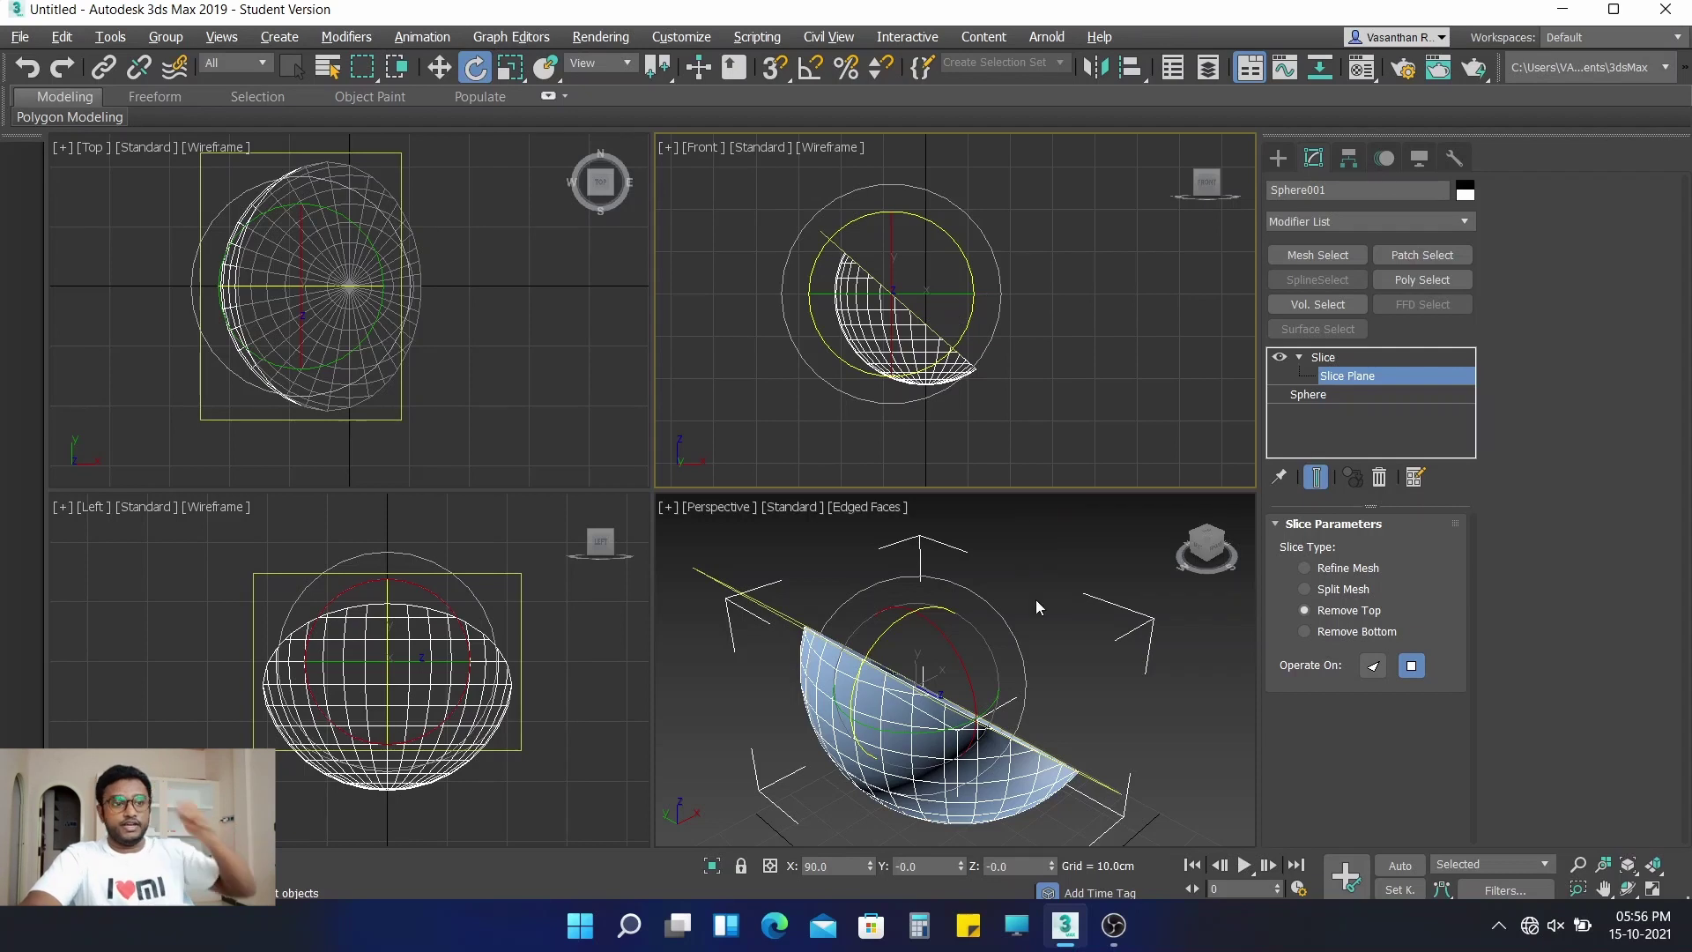
middle_click_drag(1052, 638, 974, 606, "alt")
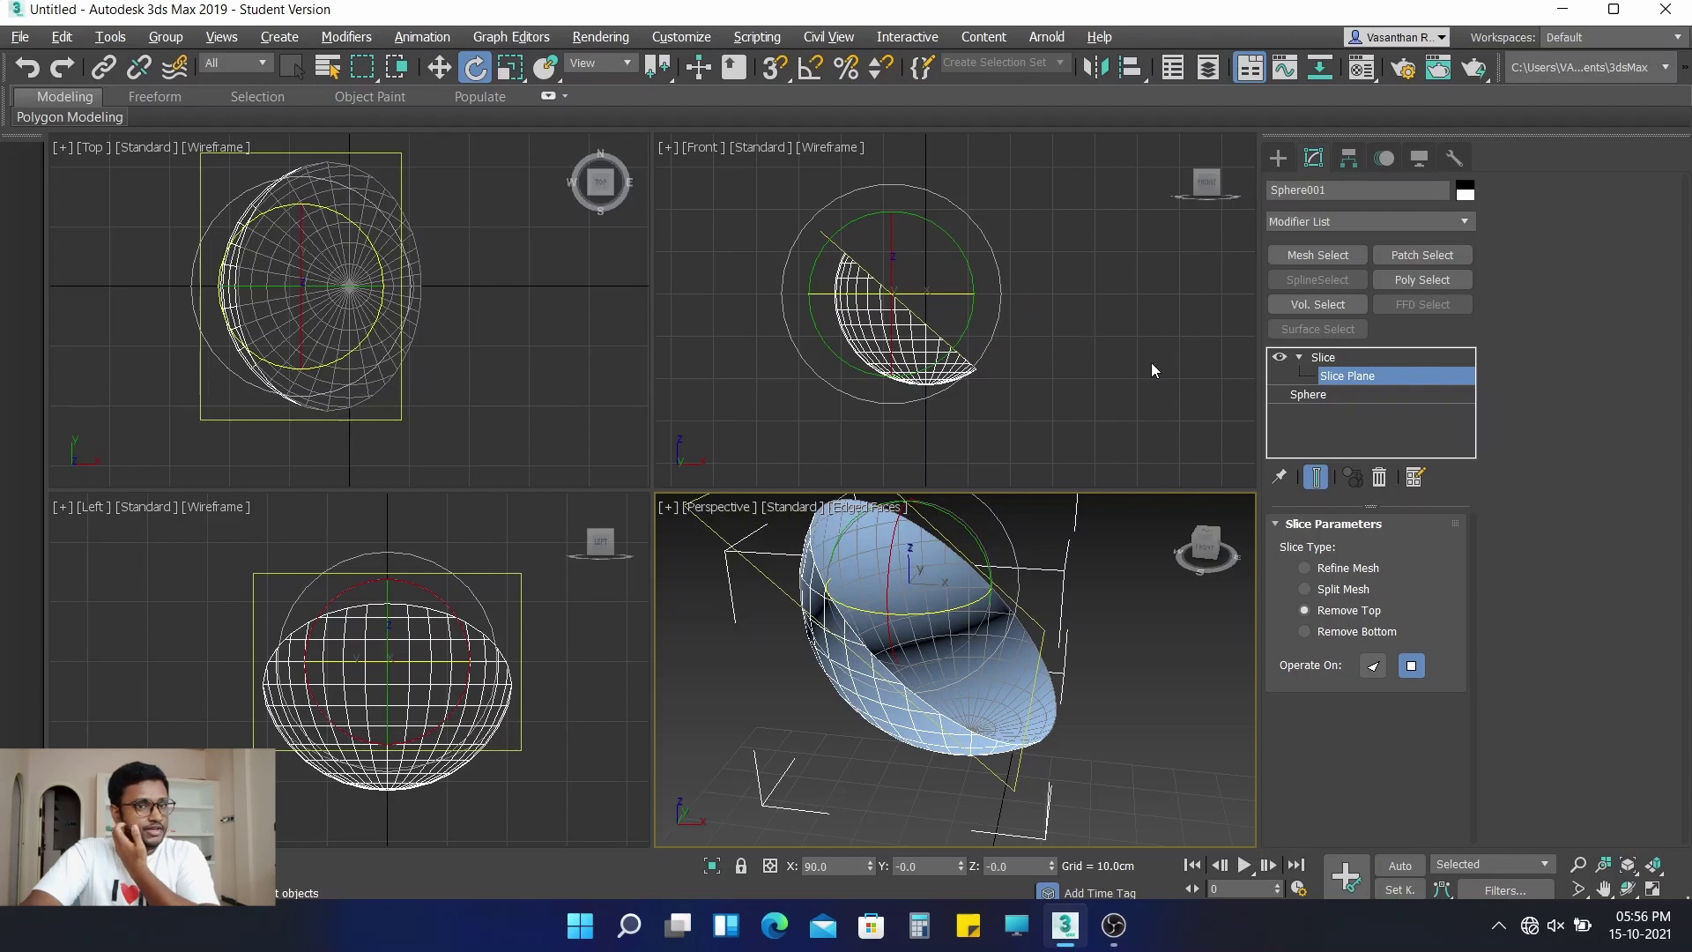
Add an Edit Poly modifier above Slice and cap the open border along the oblique cut
left_click(1326, 224)
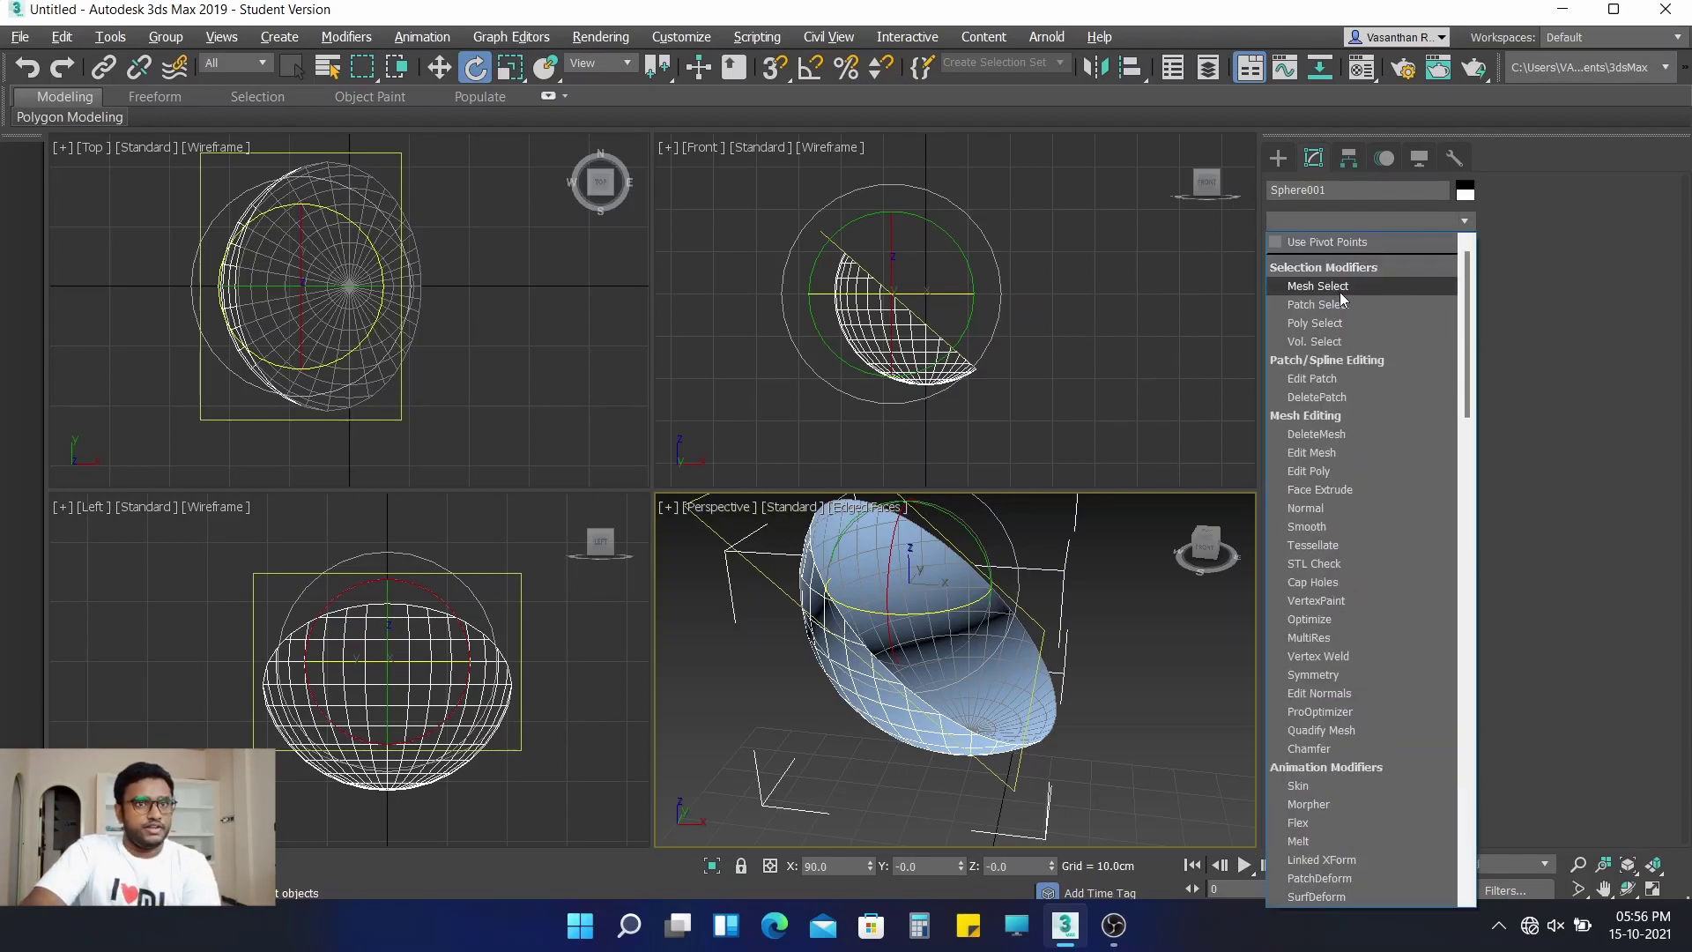
left_click(1356, 473)
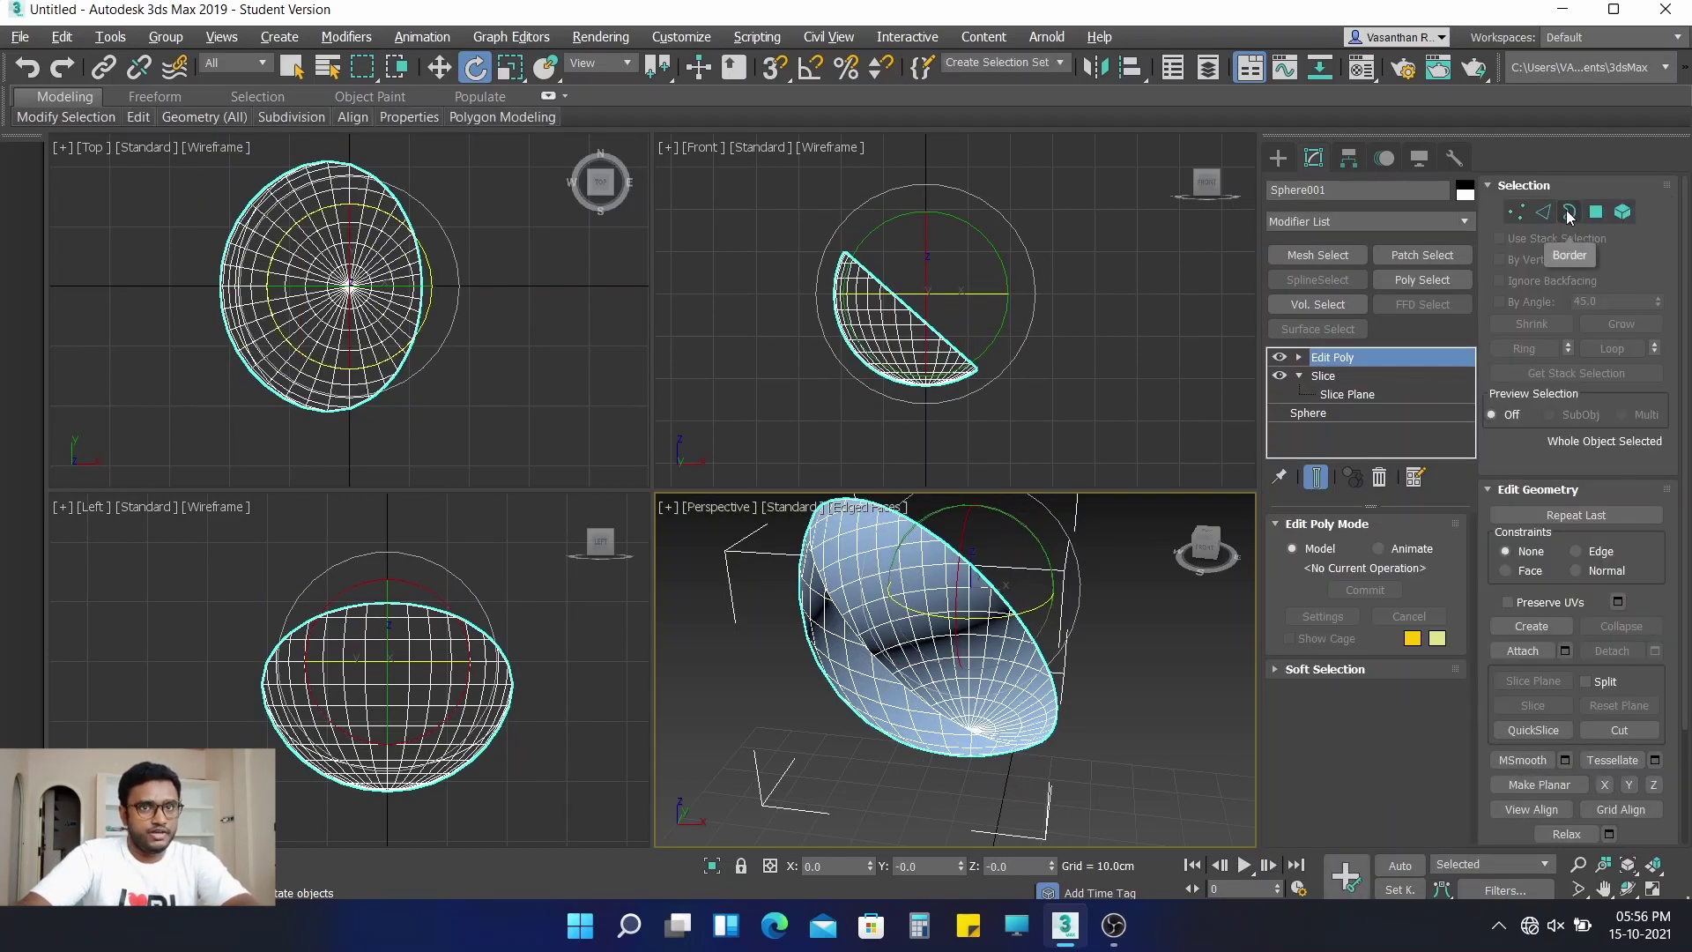
key("w")
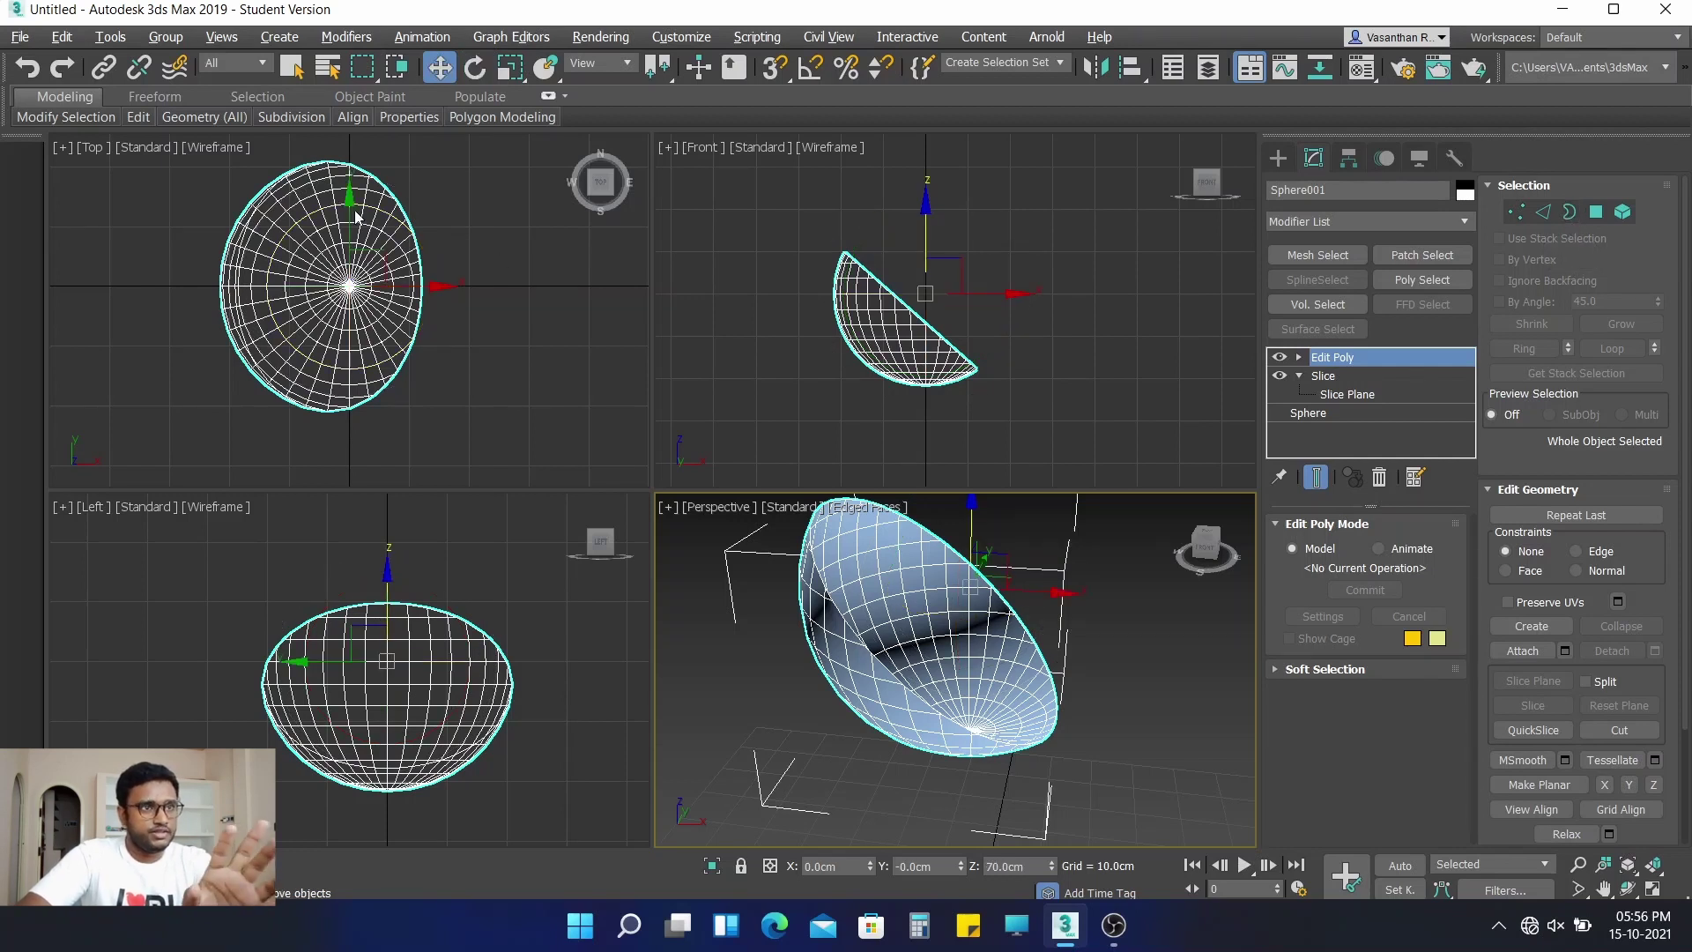
left_click(1570, 214)
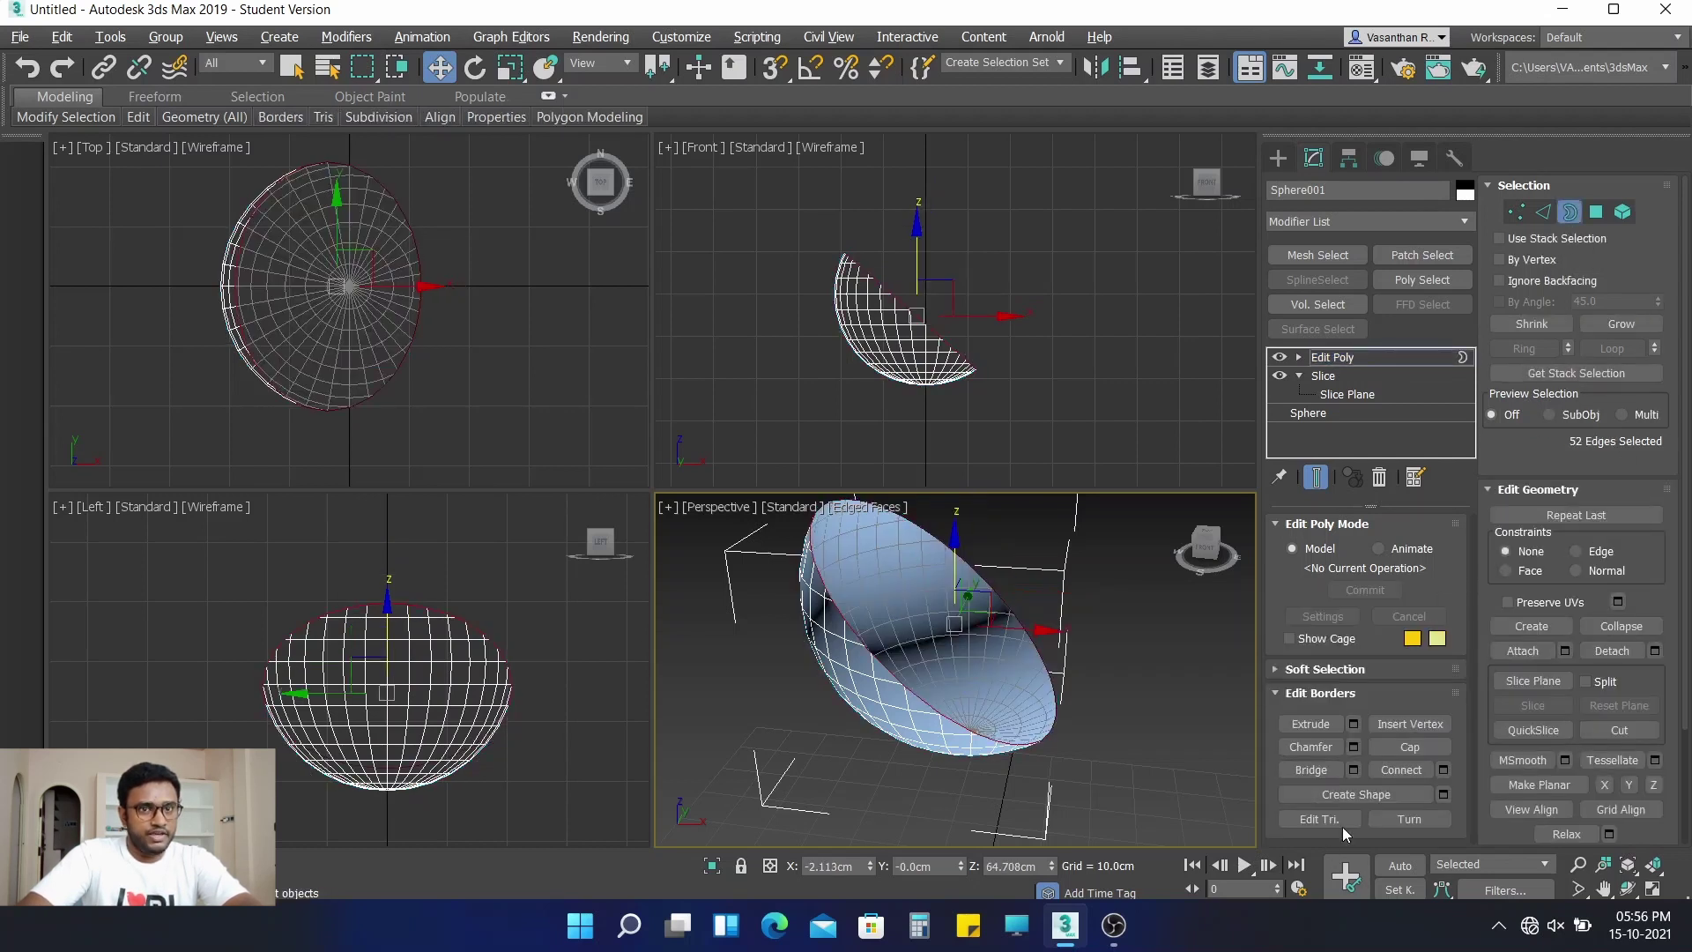
left_click(1409, 744)
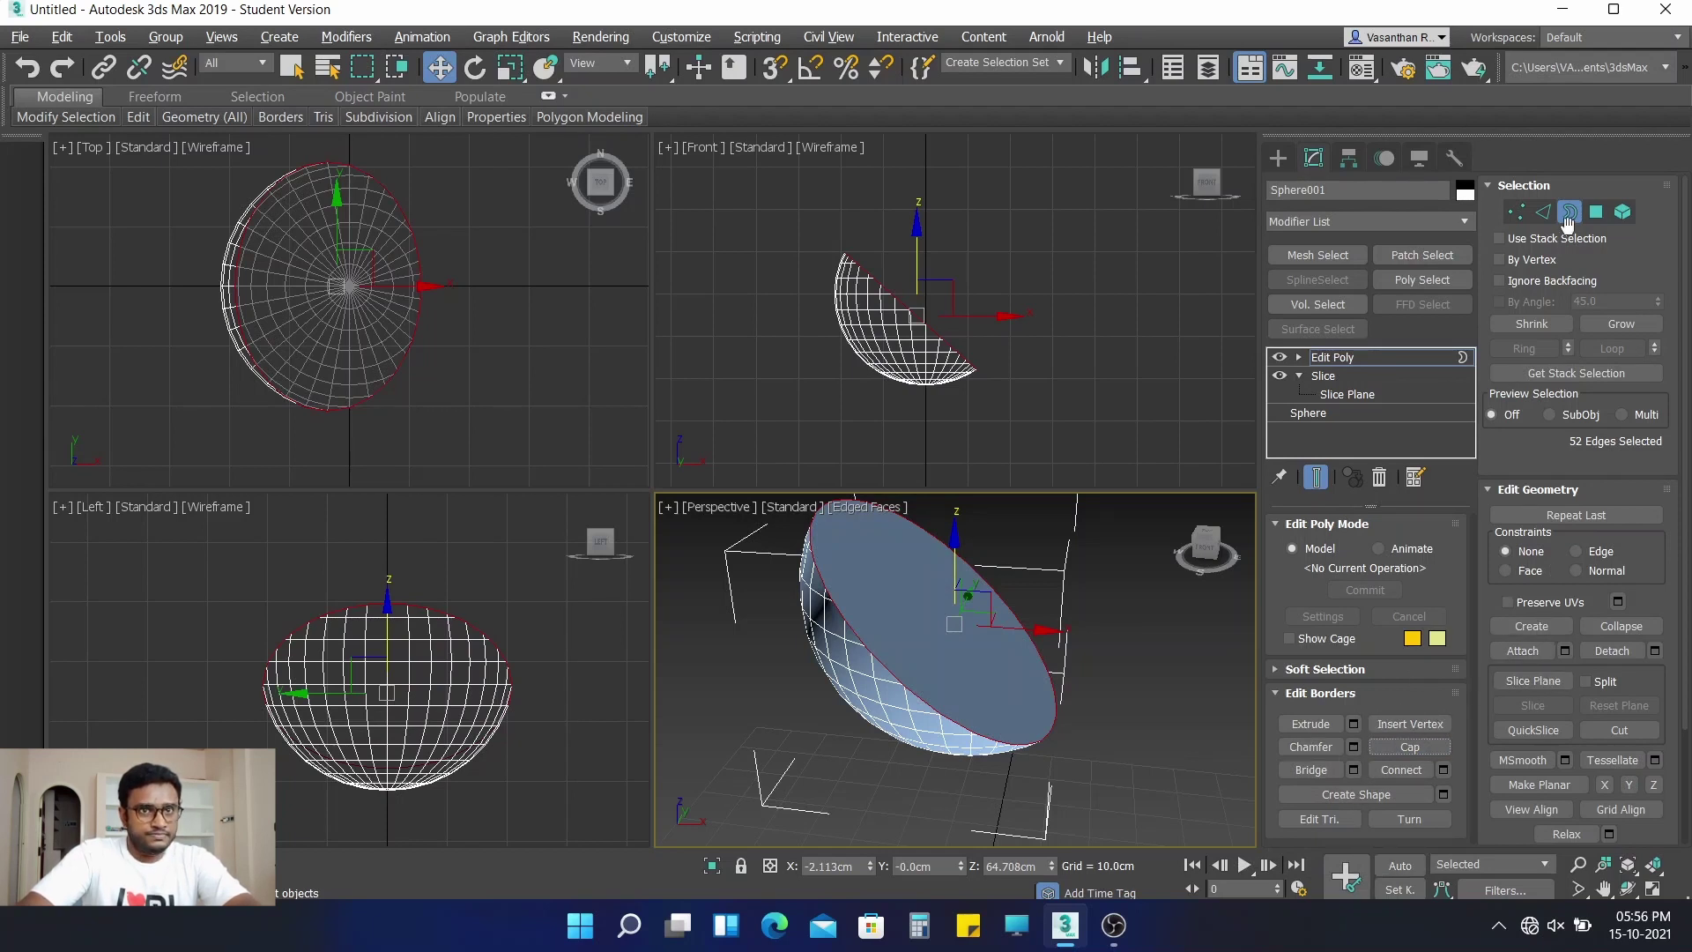
Bevel the cap polygon into the shell with a height of about -5.72 cm and a negative outline that shrinks it
left_click(1596, 213)
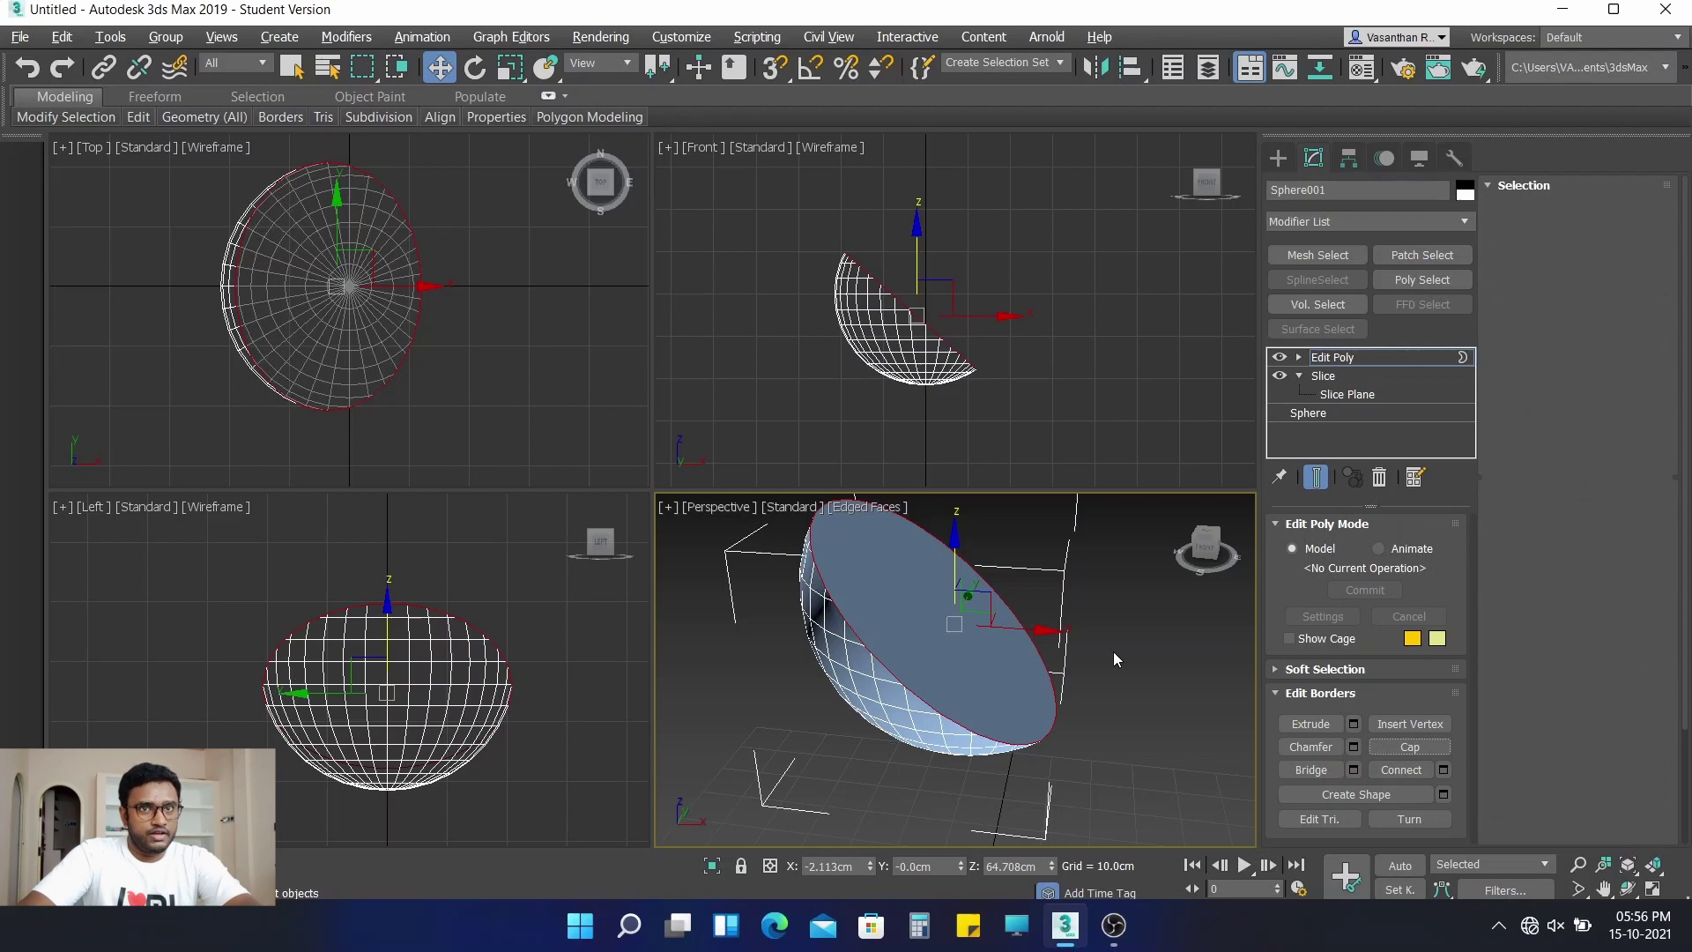
left_click(991, 666)
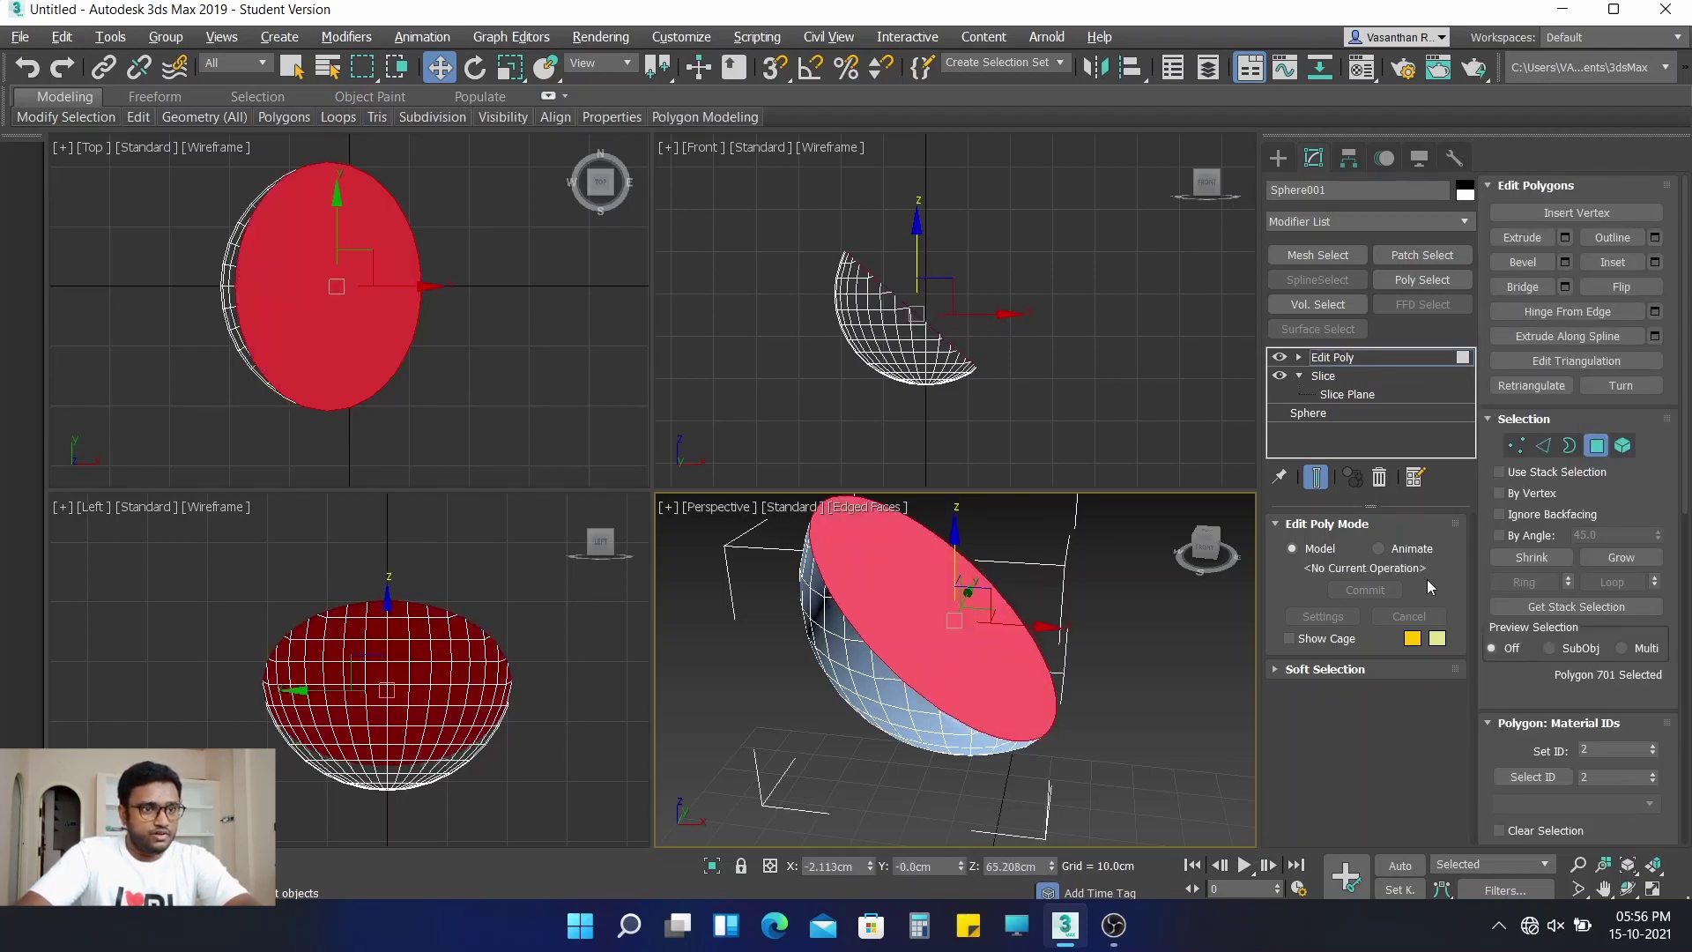
key("Down")
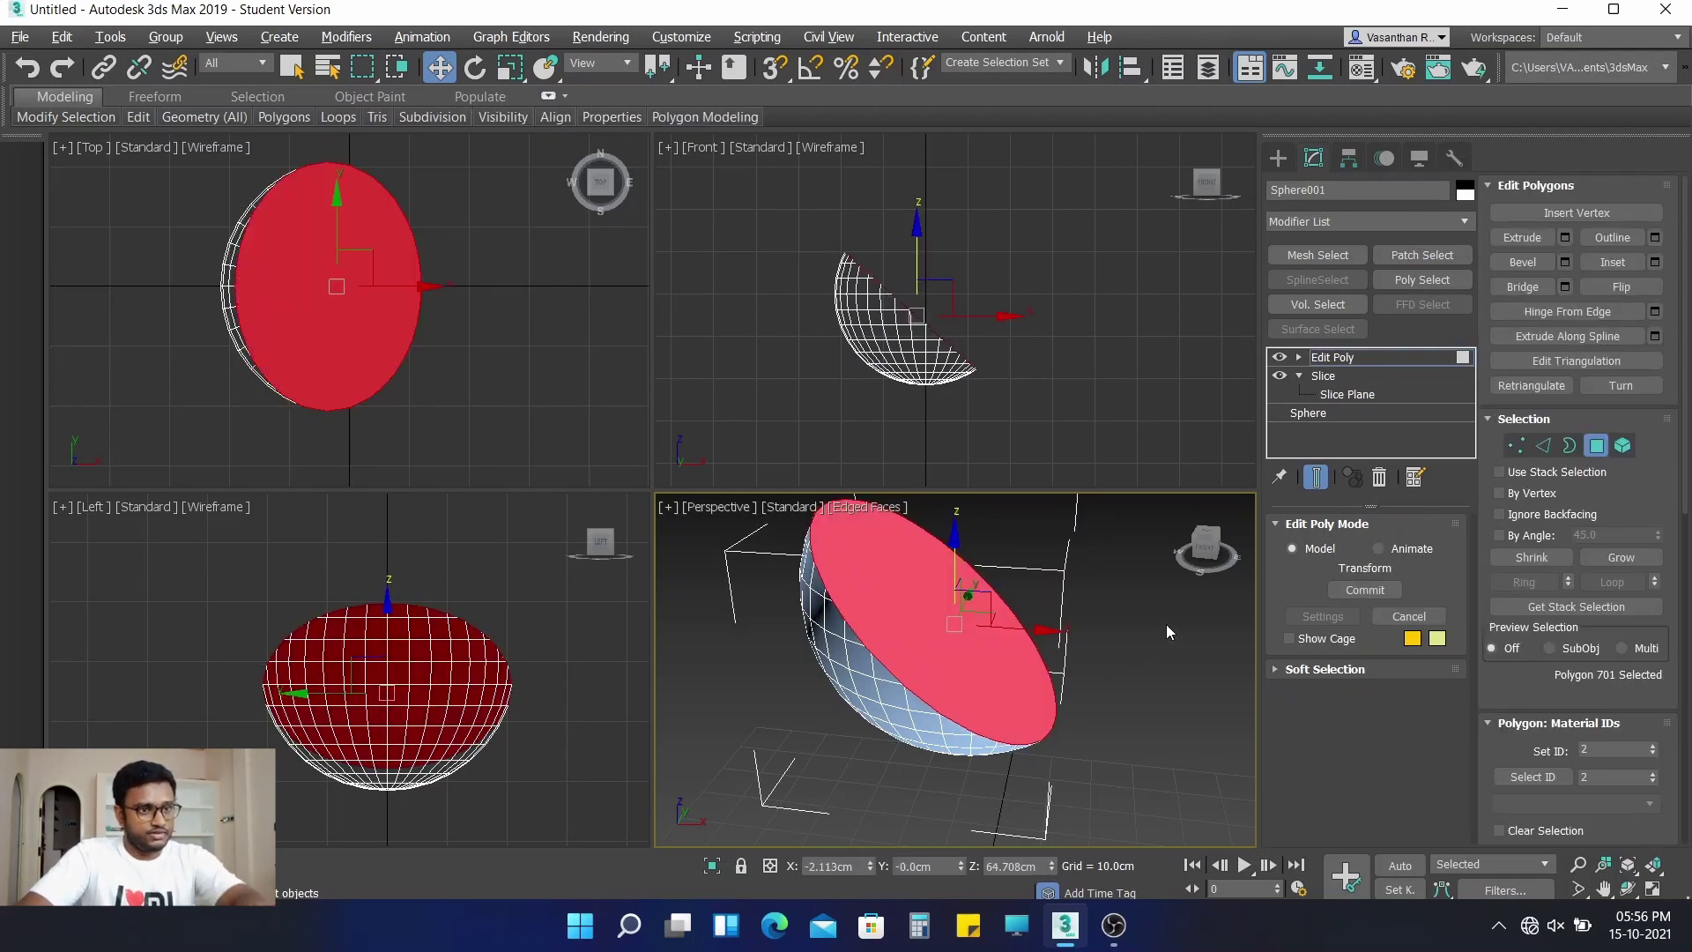
left_click(1566, 262)
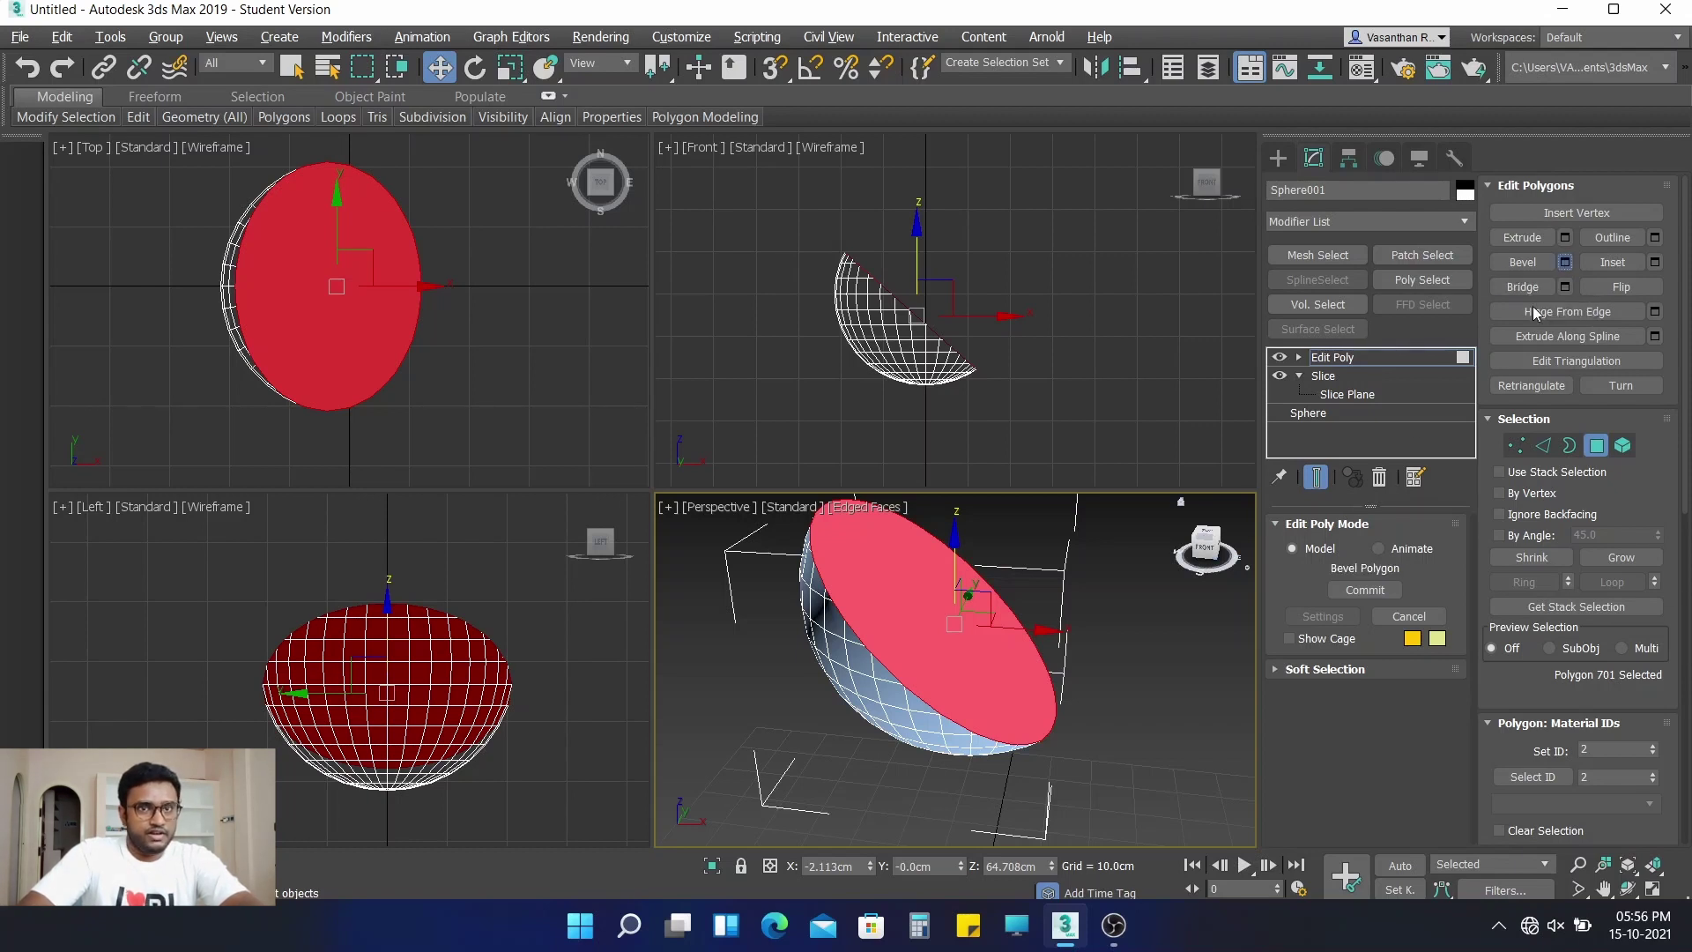
scroll(930, 327, "up", 3)
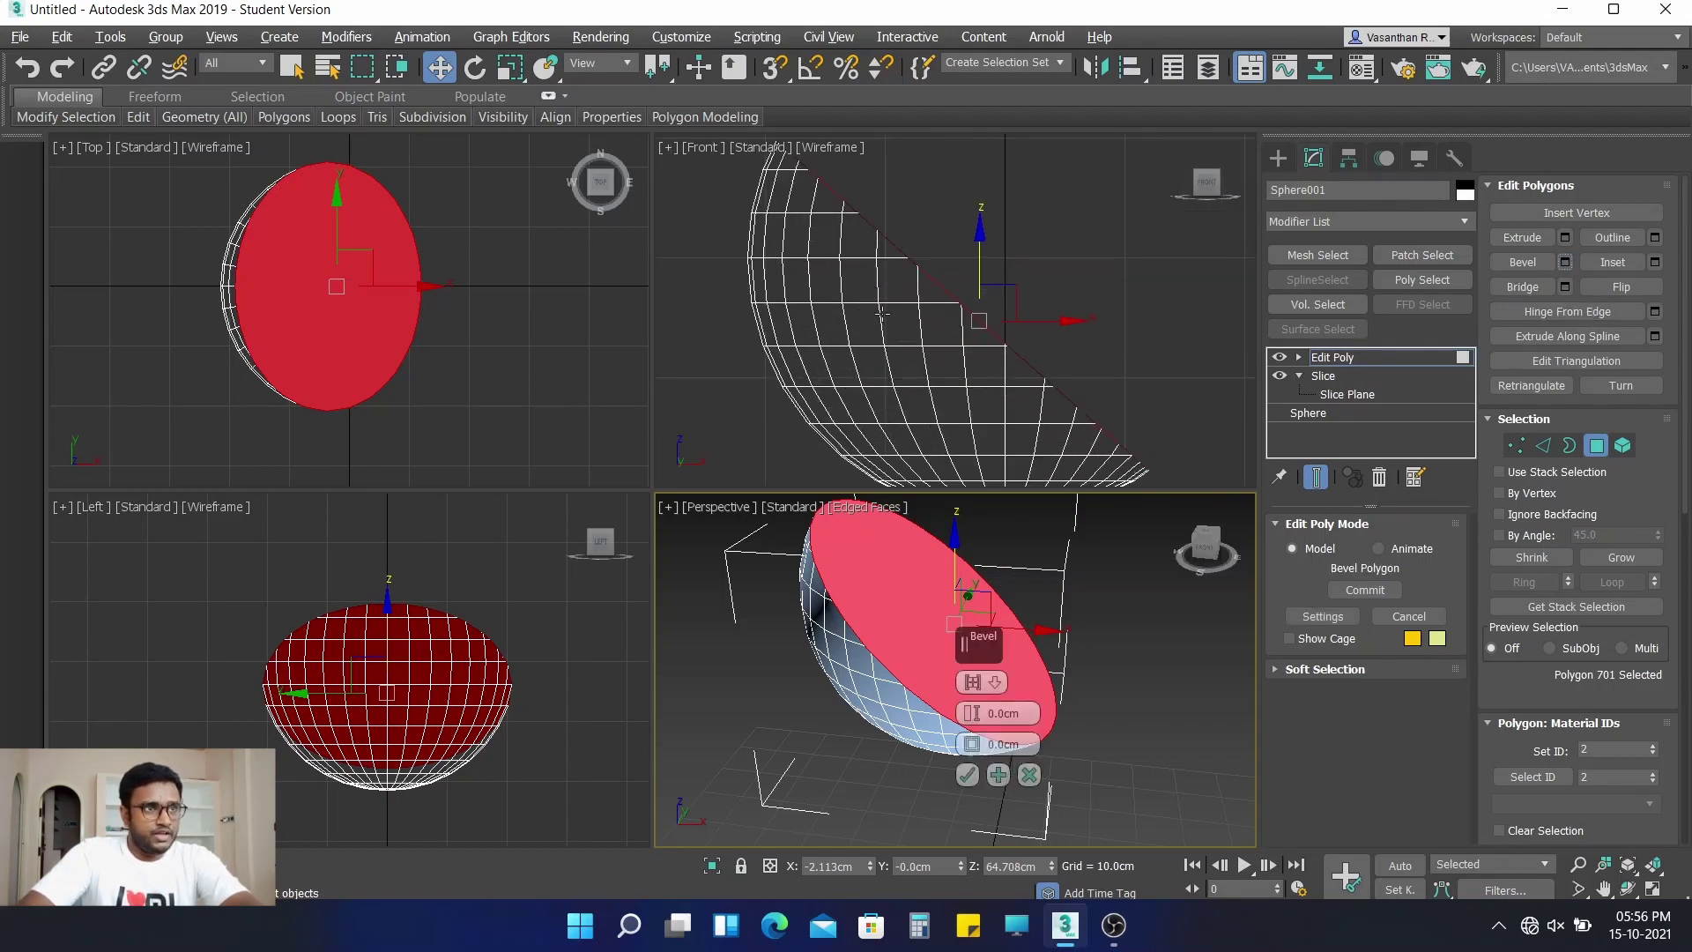
middle_click_drag(929, 327, 931, 295)
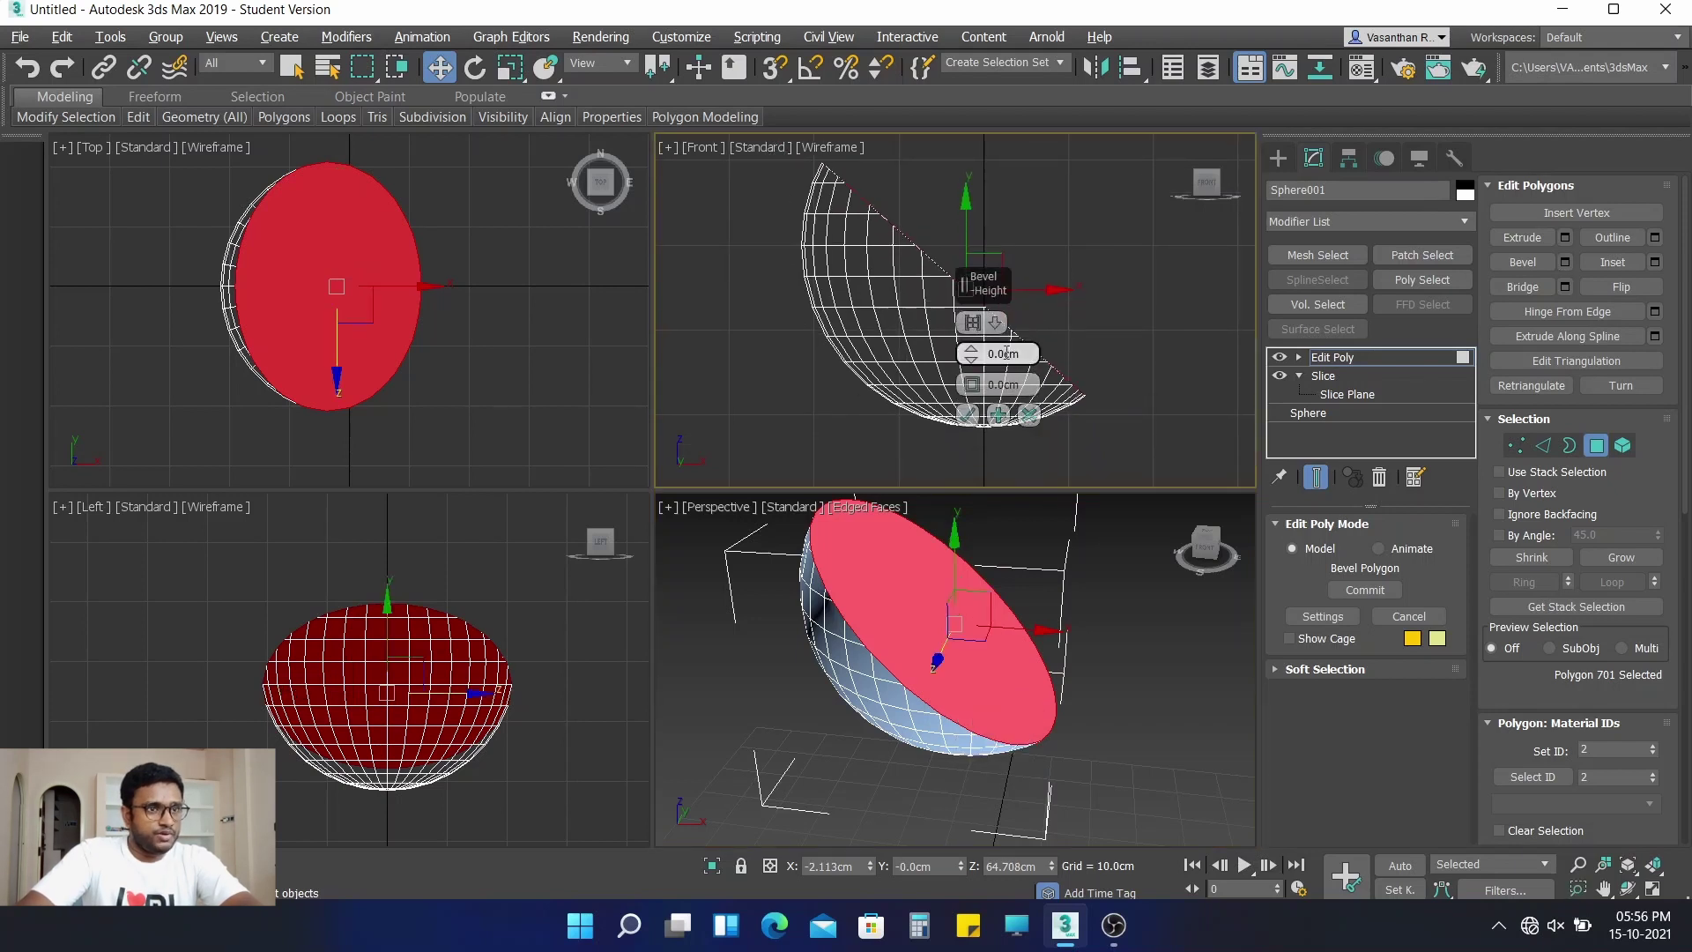
mouse_move(970, 356)
left_mouse_down()
mouse_move(983, 468)
mouse_move(972, 374)
left_mouse_up()
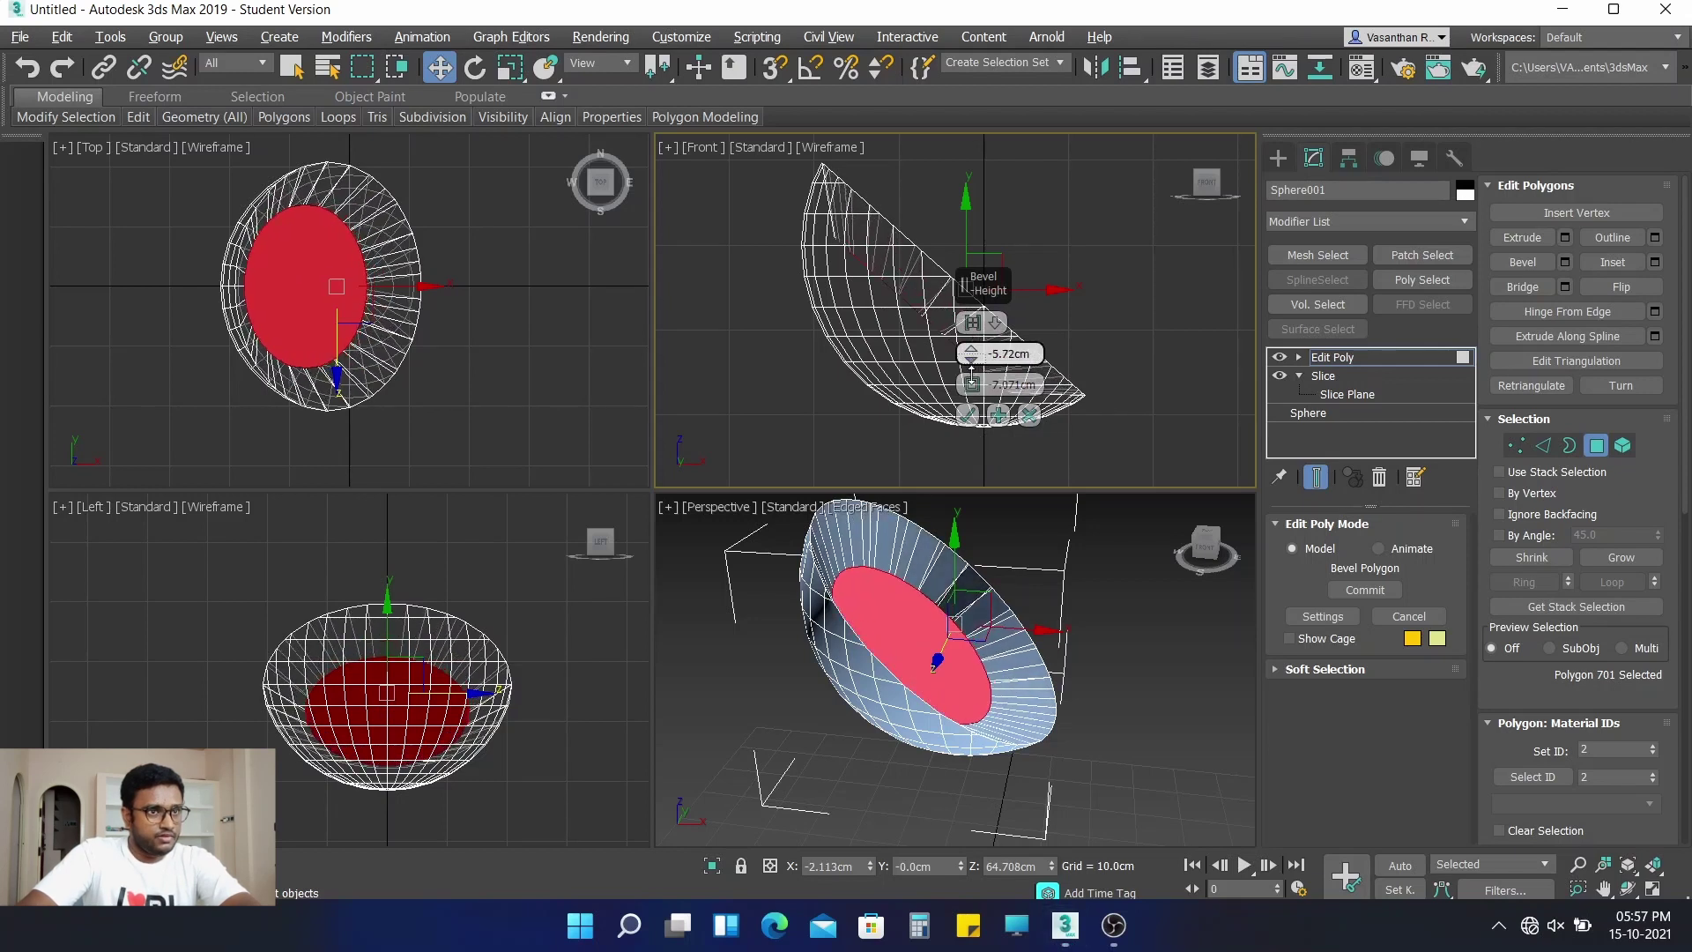
left_click_drag(972, 386, 970, 384)
left_click(968, 414)
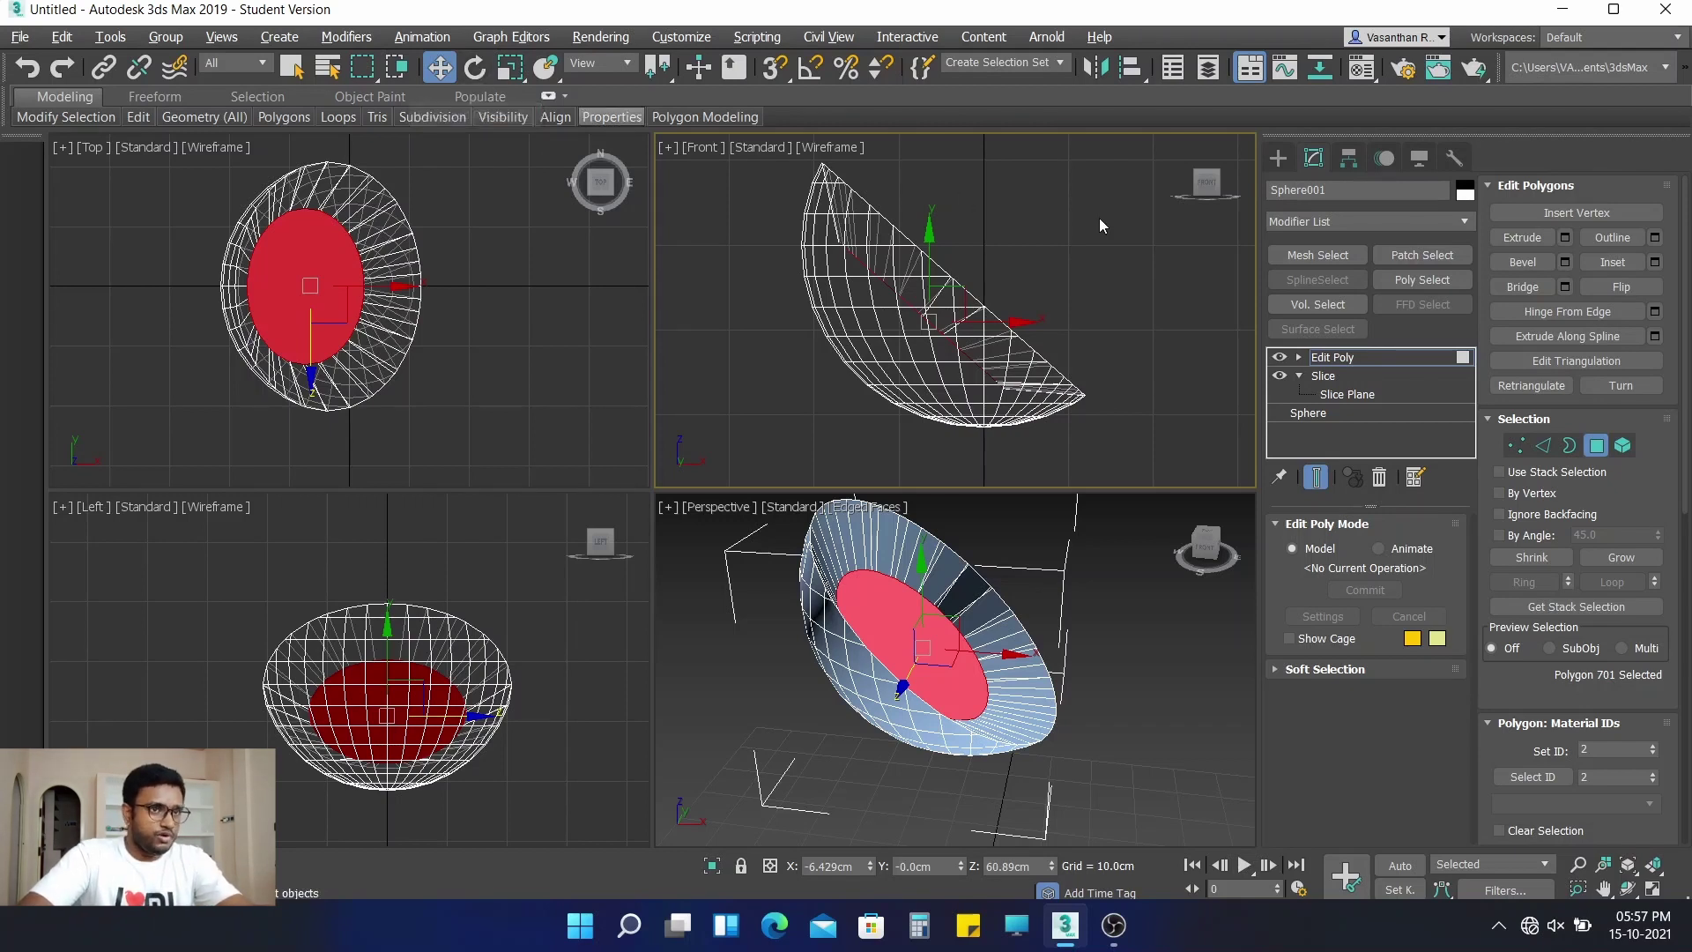
Rotate the beveled polygon nearly level in the Front viewport and move it down to about X -1.22 cm, Z 53.33 cm
key("e")
left_click_drag(1007, 299, 1003, 246)
key("w")
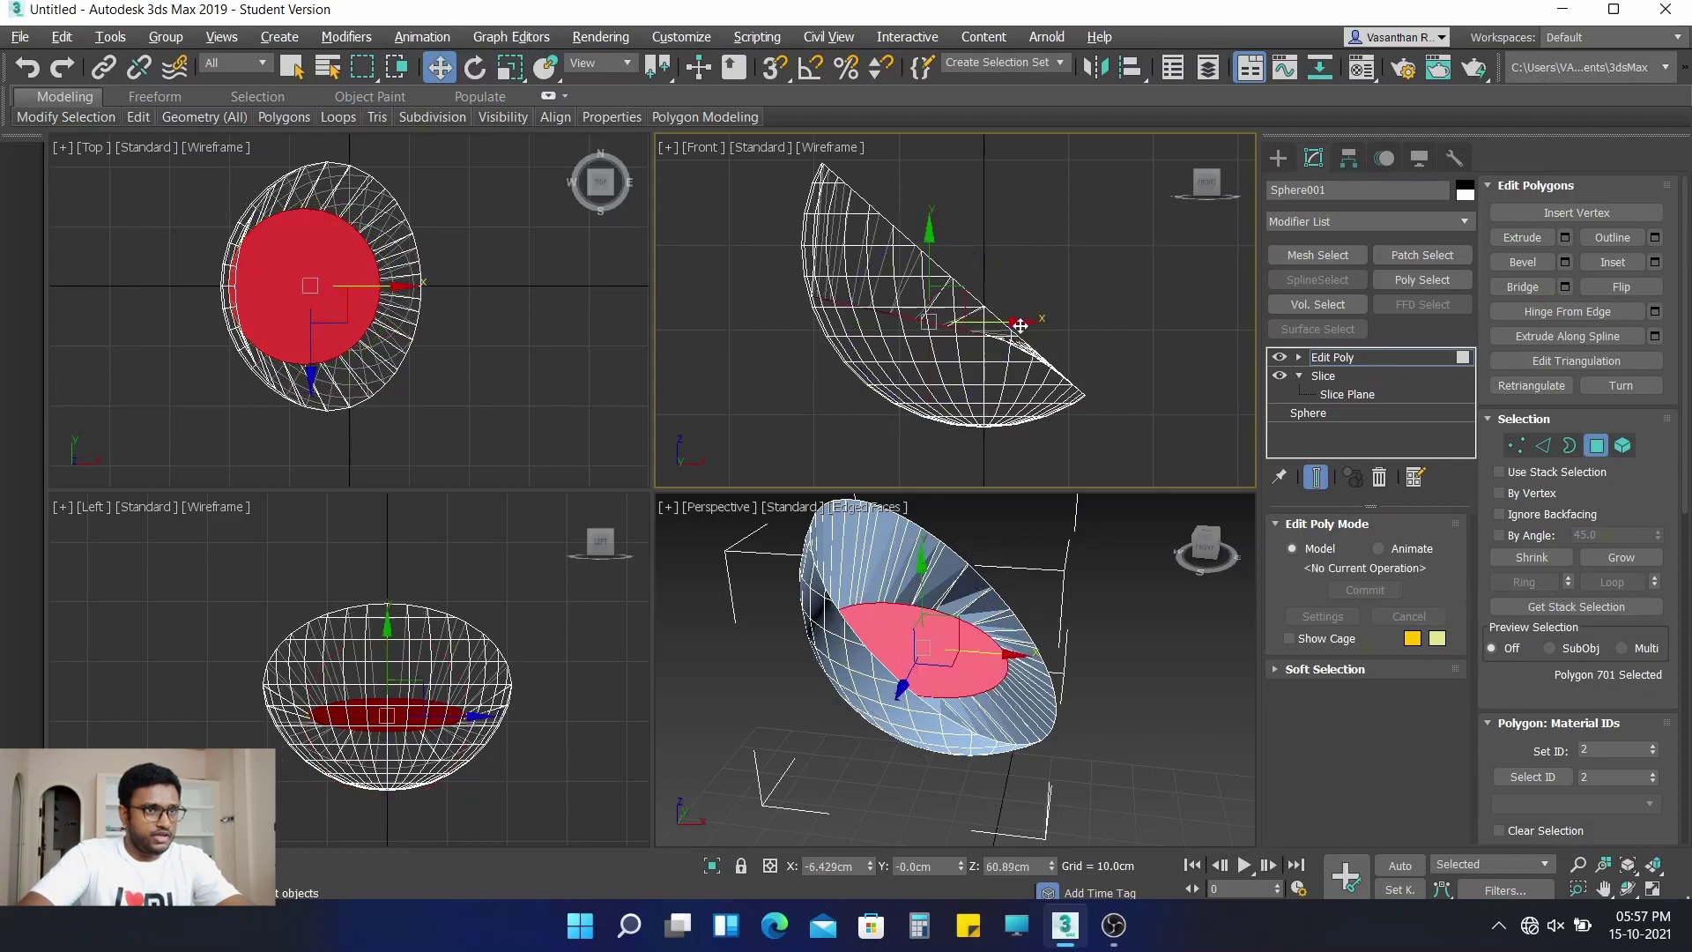
left_click_drag(1043, 321, 1086, 321)
left_click_drag(974, 239, 980, 293)
key("e")
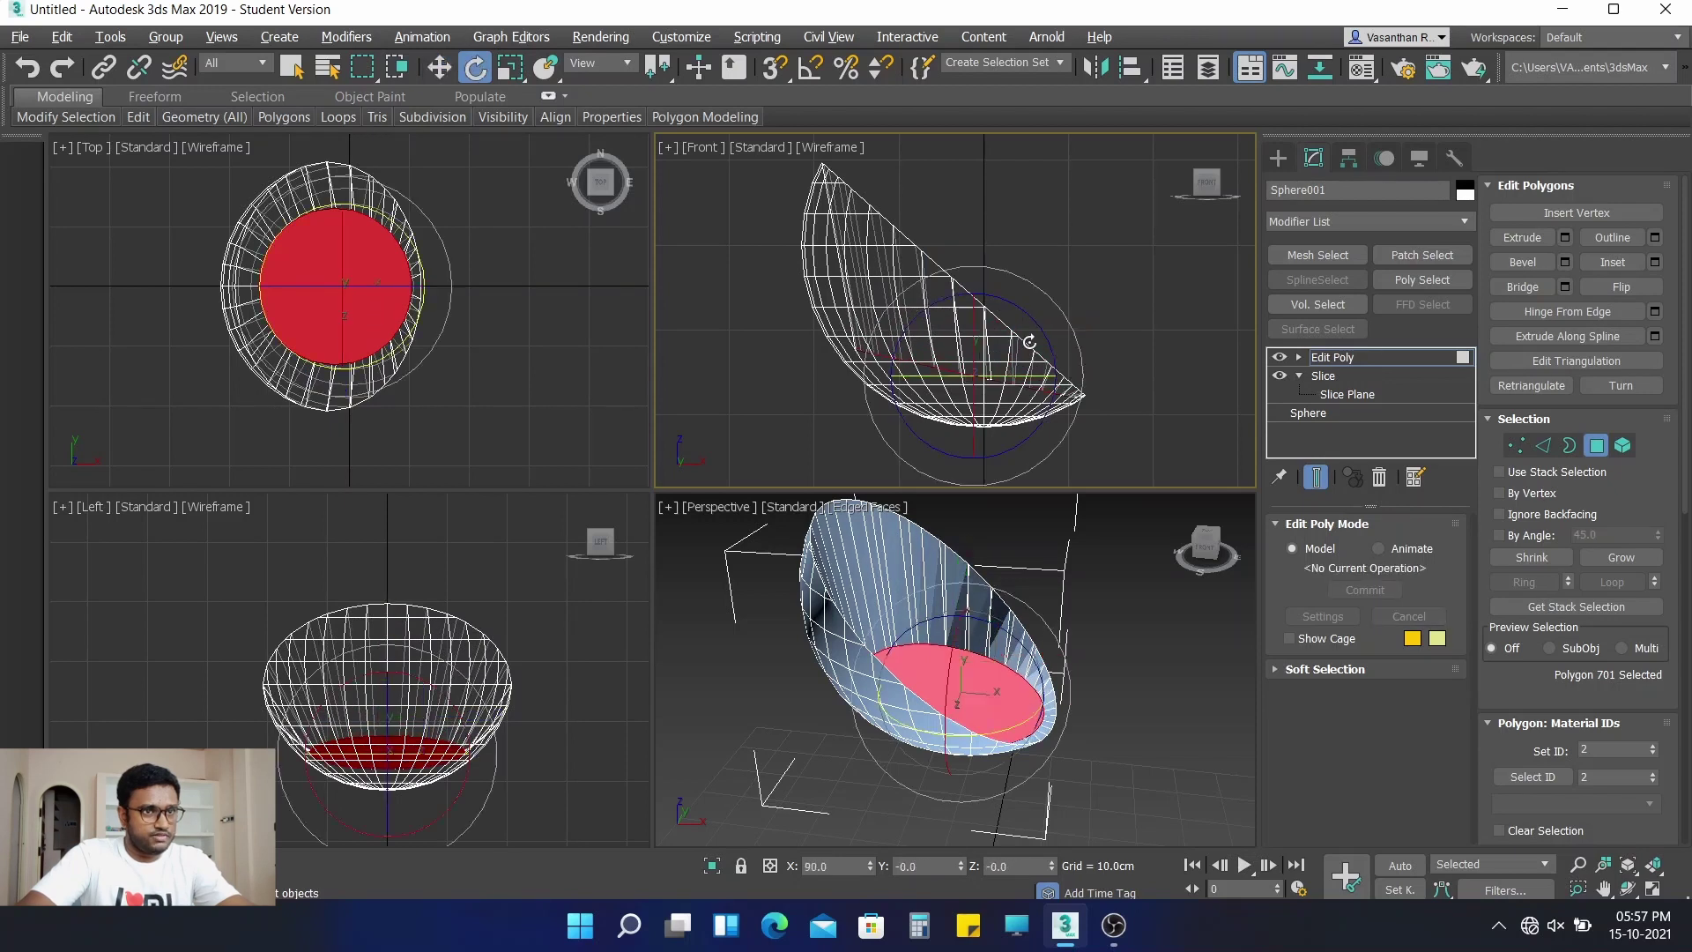
left_click_drag(1050, 341, 972, 307)
key("w")
key("w")
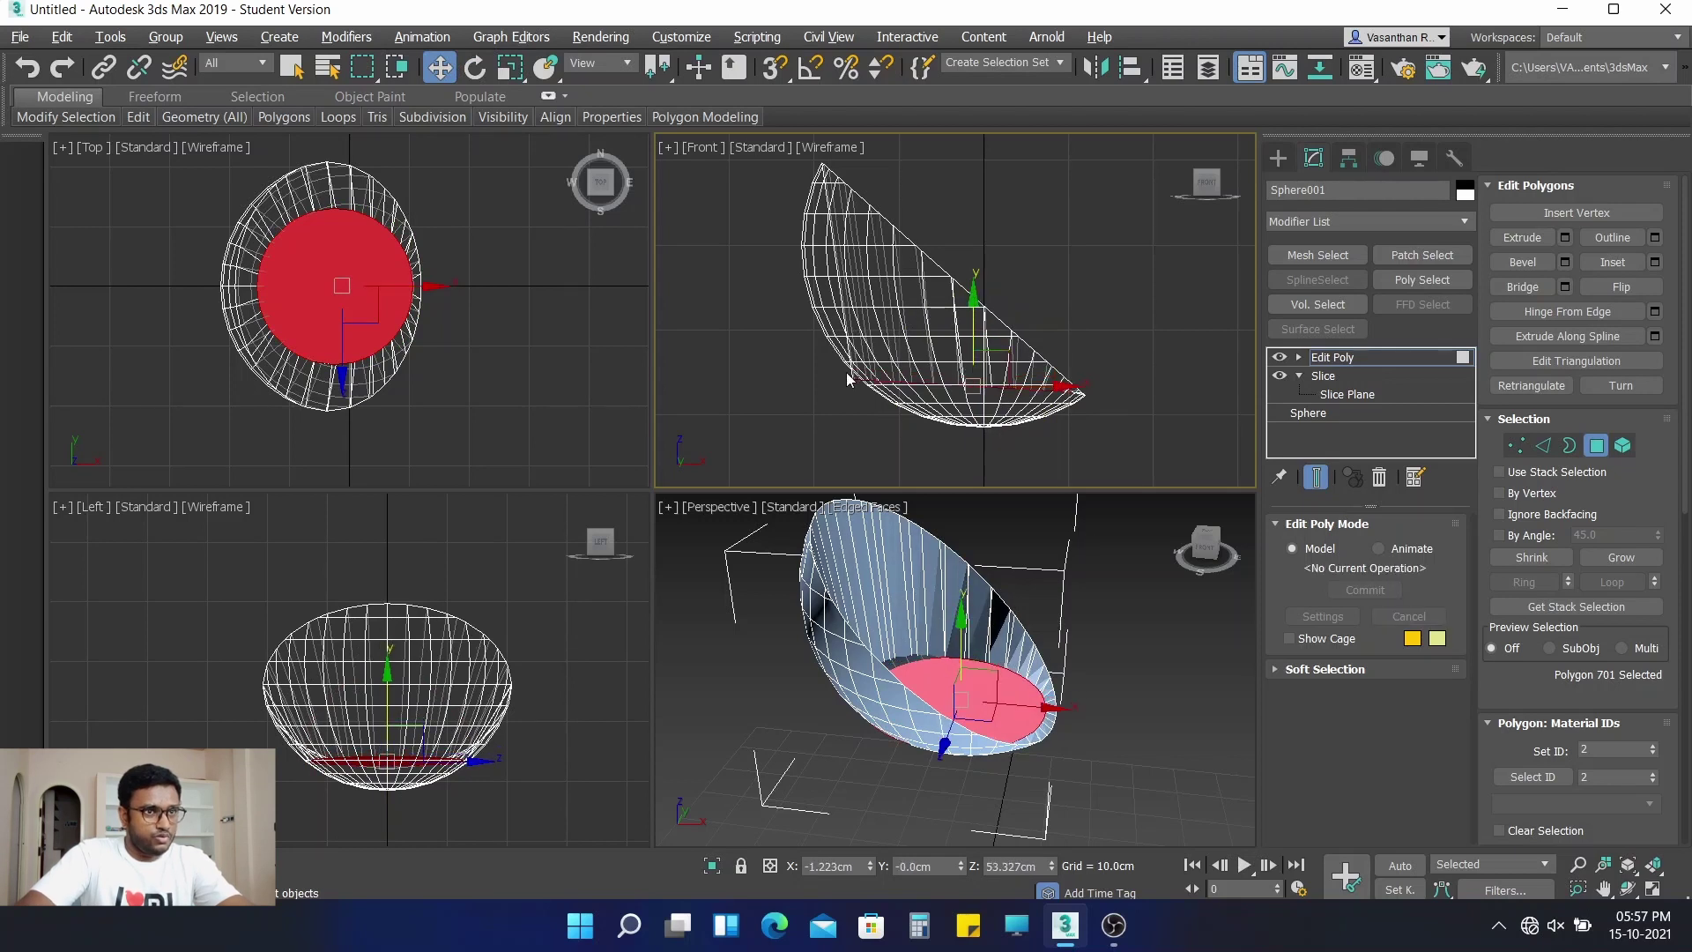
Scale the inner floor polygon down uniformly so it fits inside the curved shell wall
scroll(846, 371, "up", 4)
scroll(1007, 404, "down", 4)
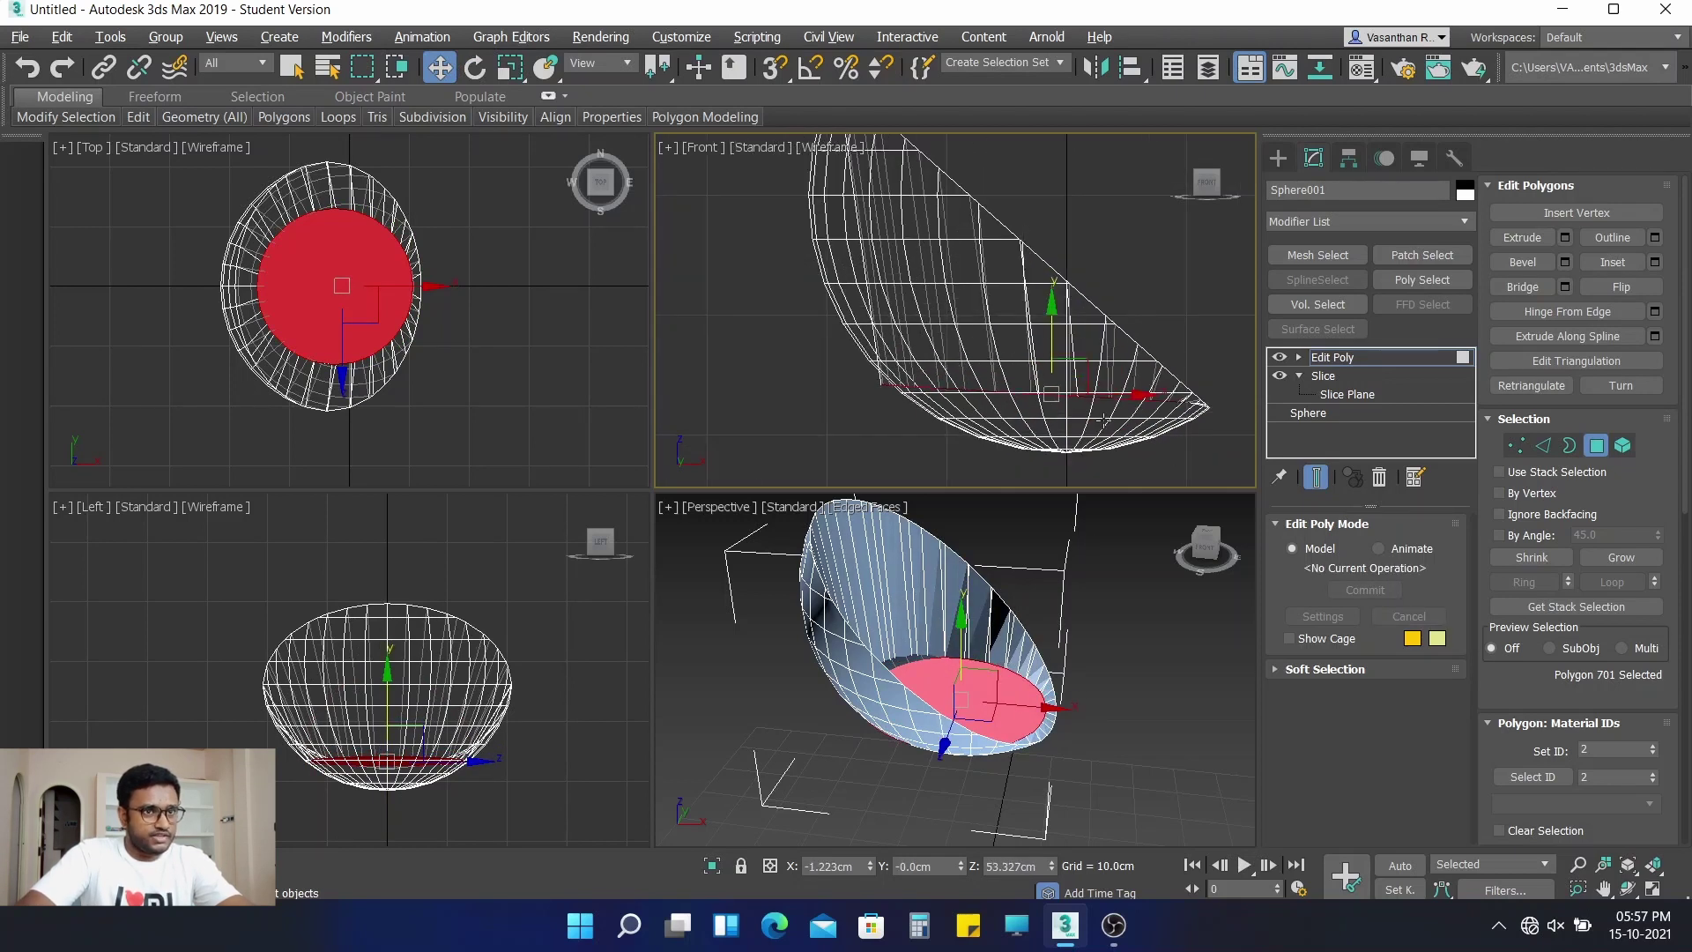
left_click(510, 67)
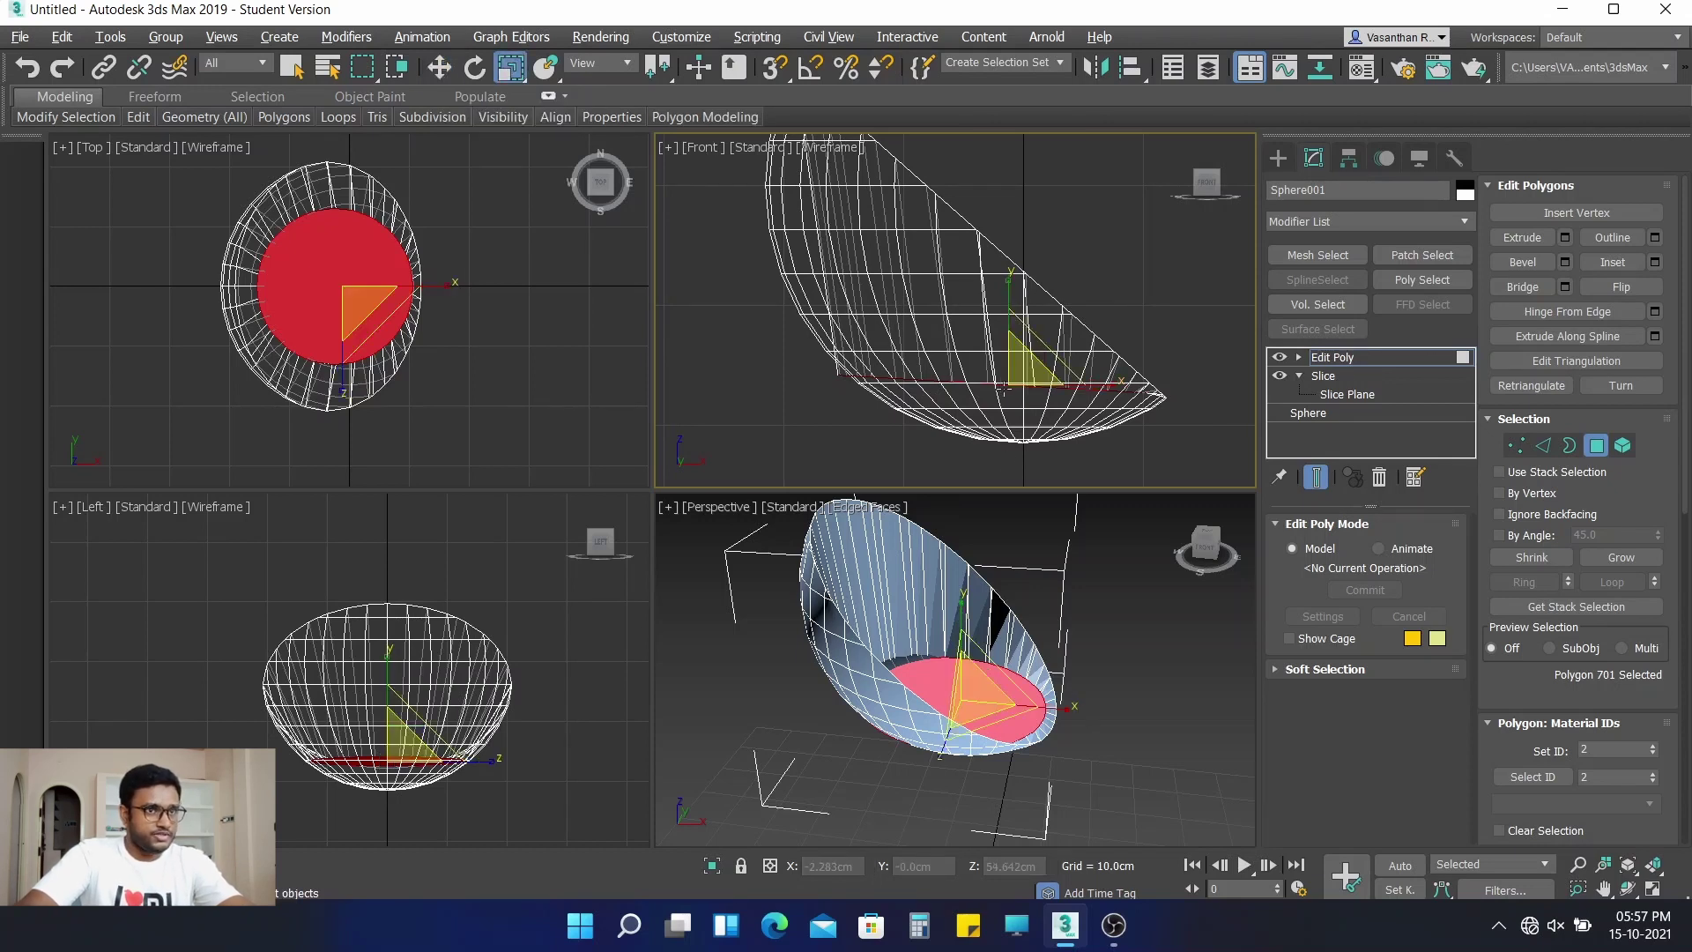
left_click_drag(971, 688, 1006, 738)
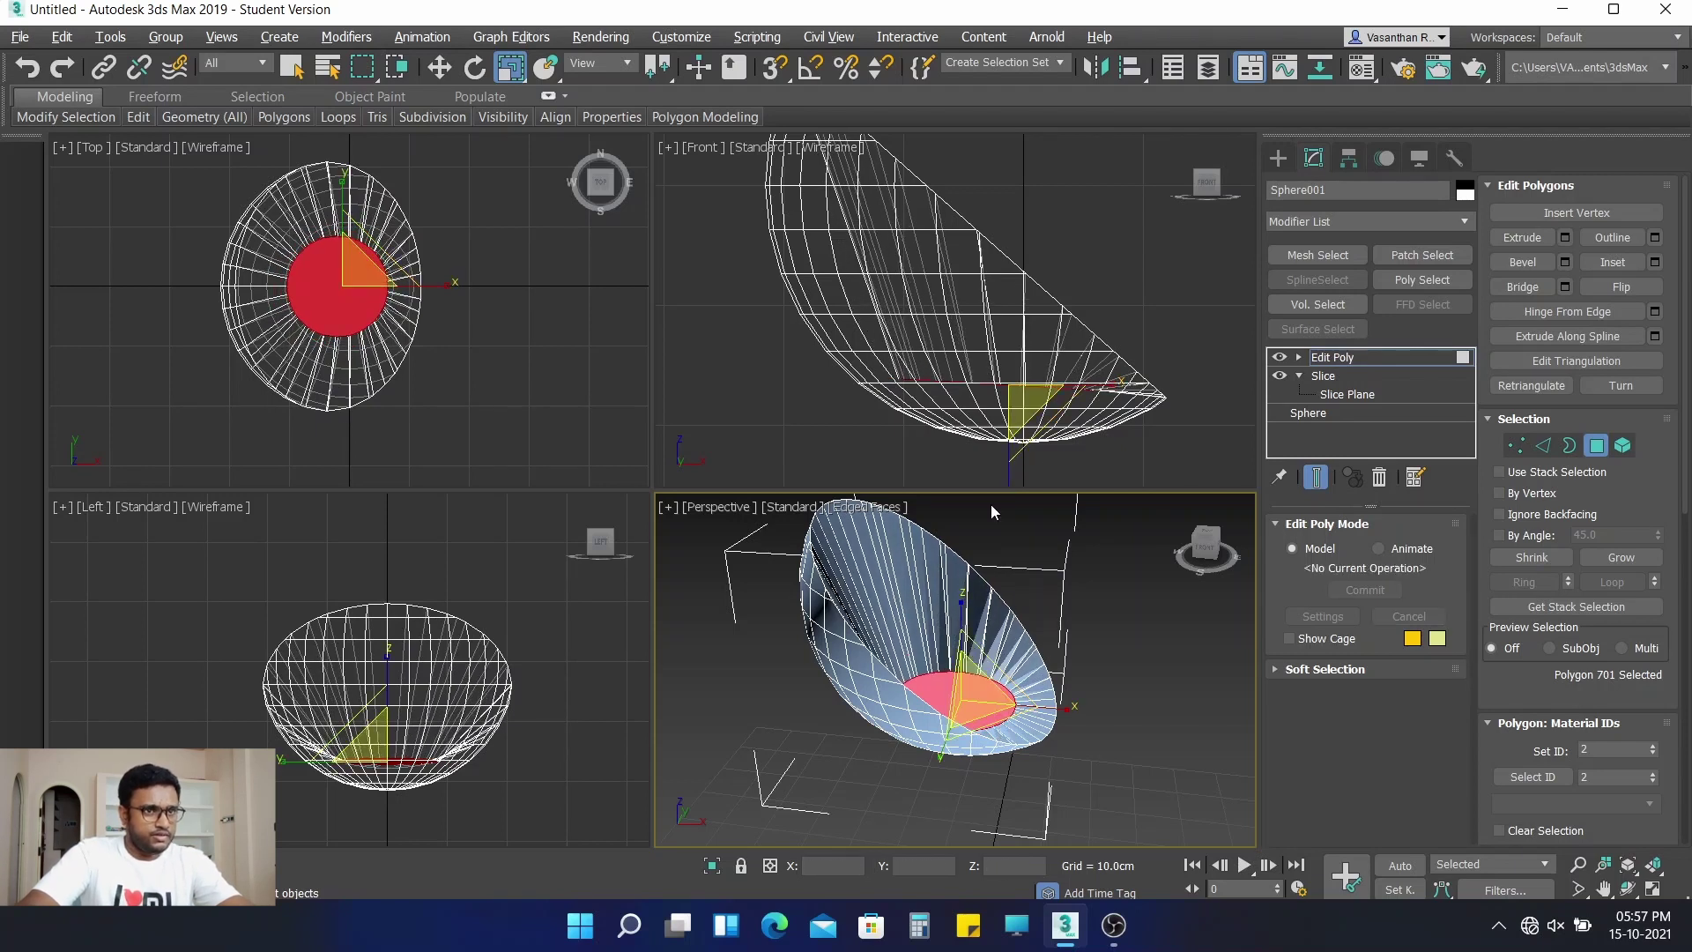
left_click_drag(987, 695, 967, 665)
right_click(1086, 465)
Move the floor polygon to about X 0.91 cm, Z 52.19 cm and level it in the Front viewport
key("w")
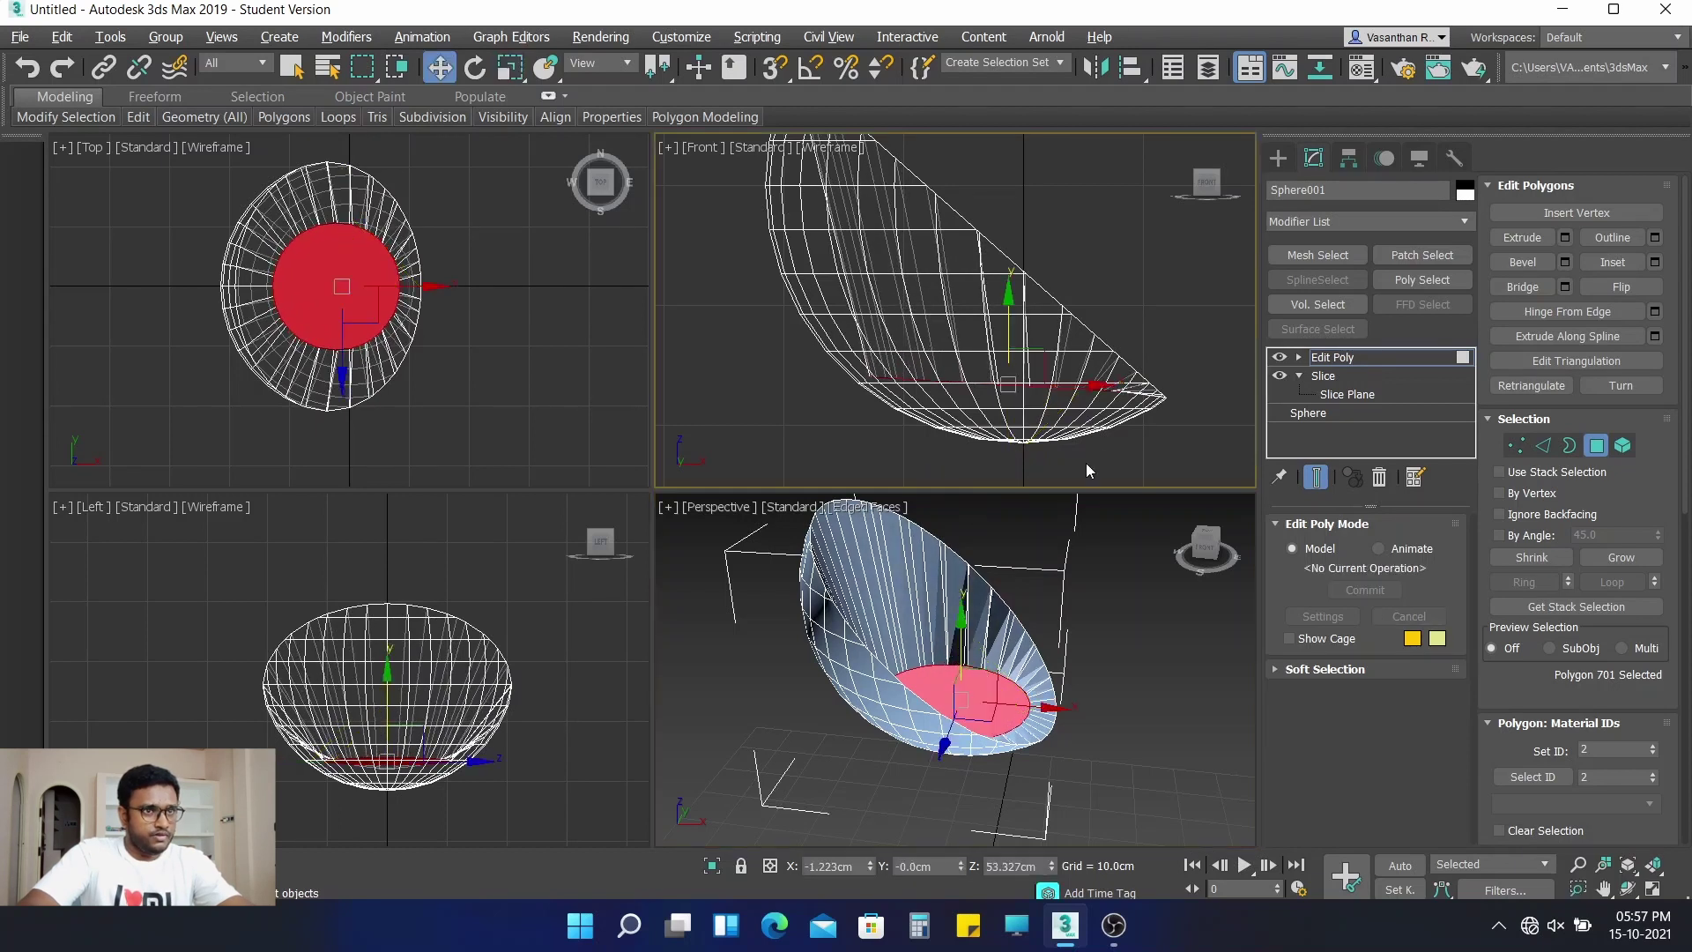
left_click_drag(1097, 386, 1108, 385)
left_click_drag(1036, 302, 971, 341)
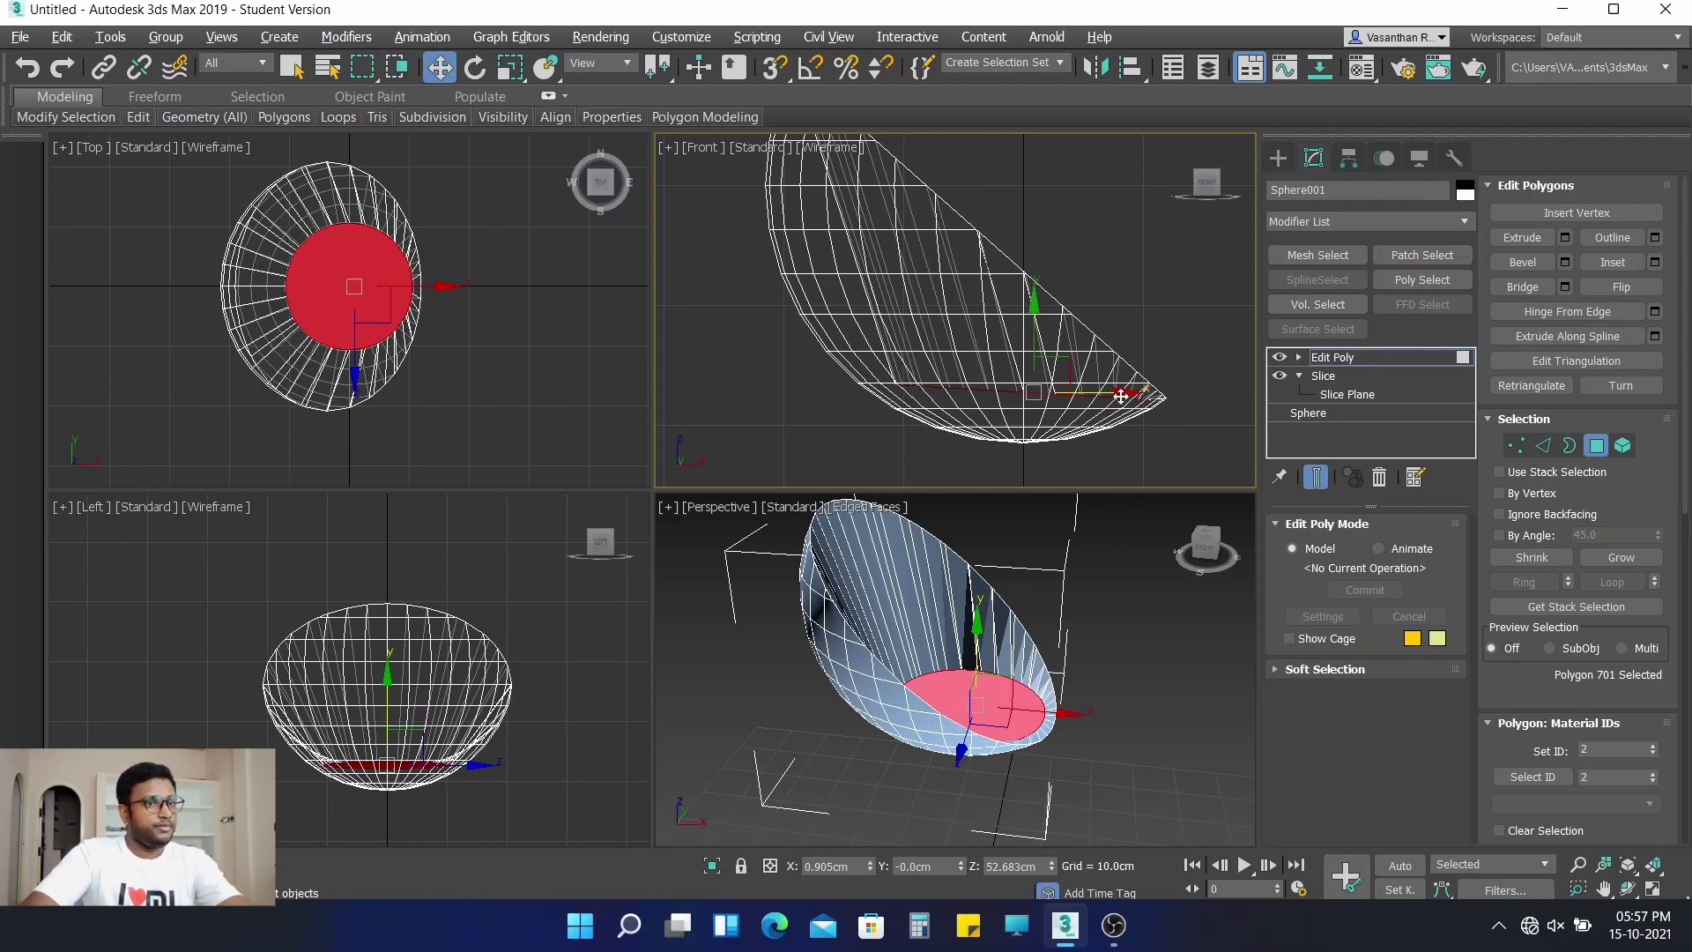
key("e")
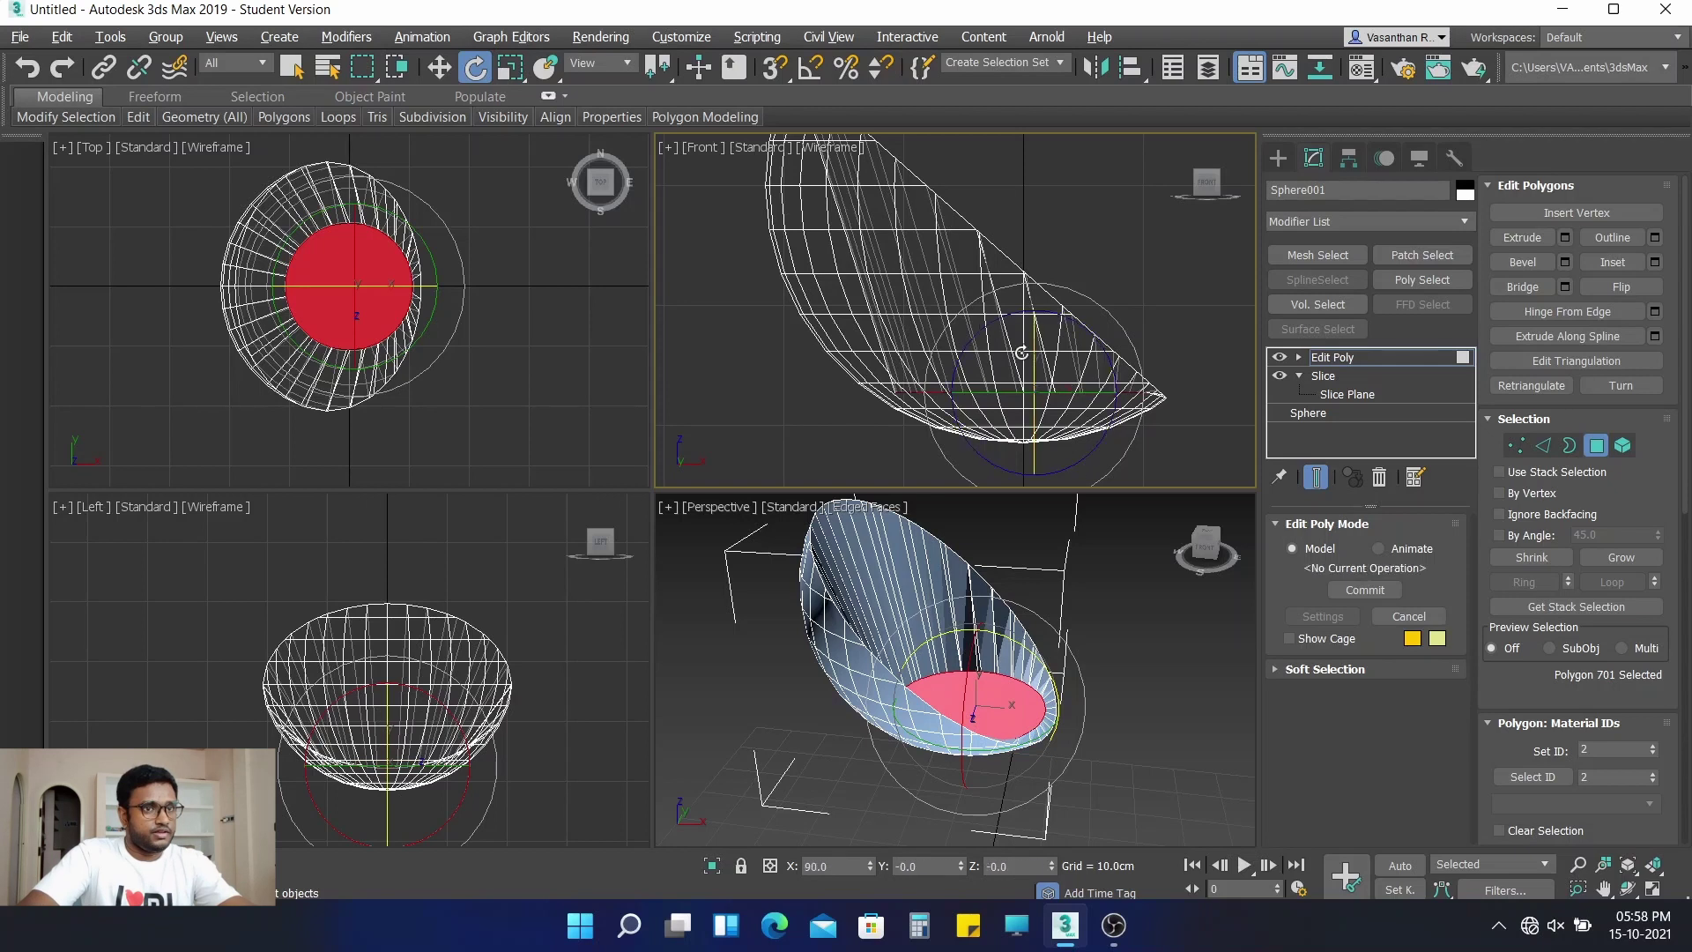
key("w")
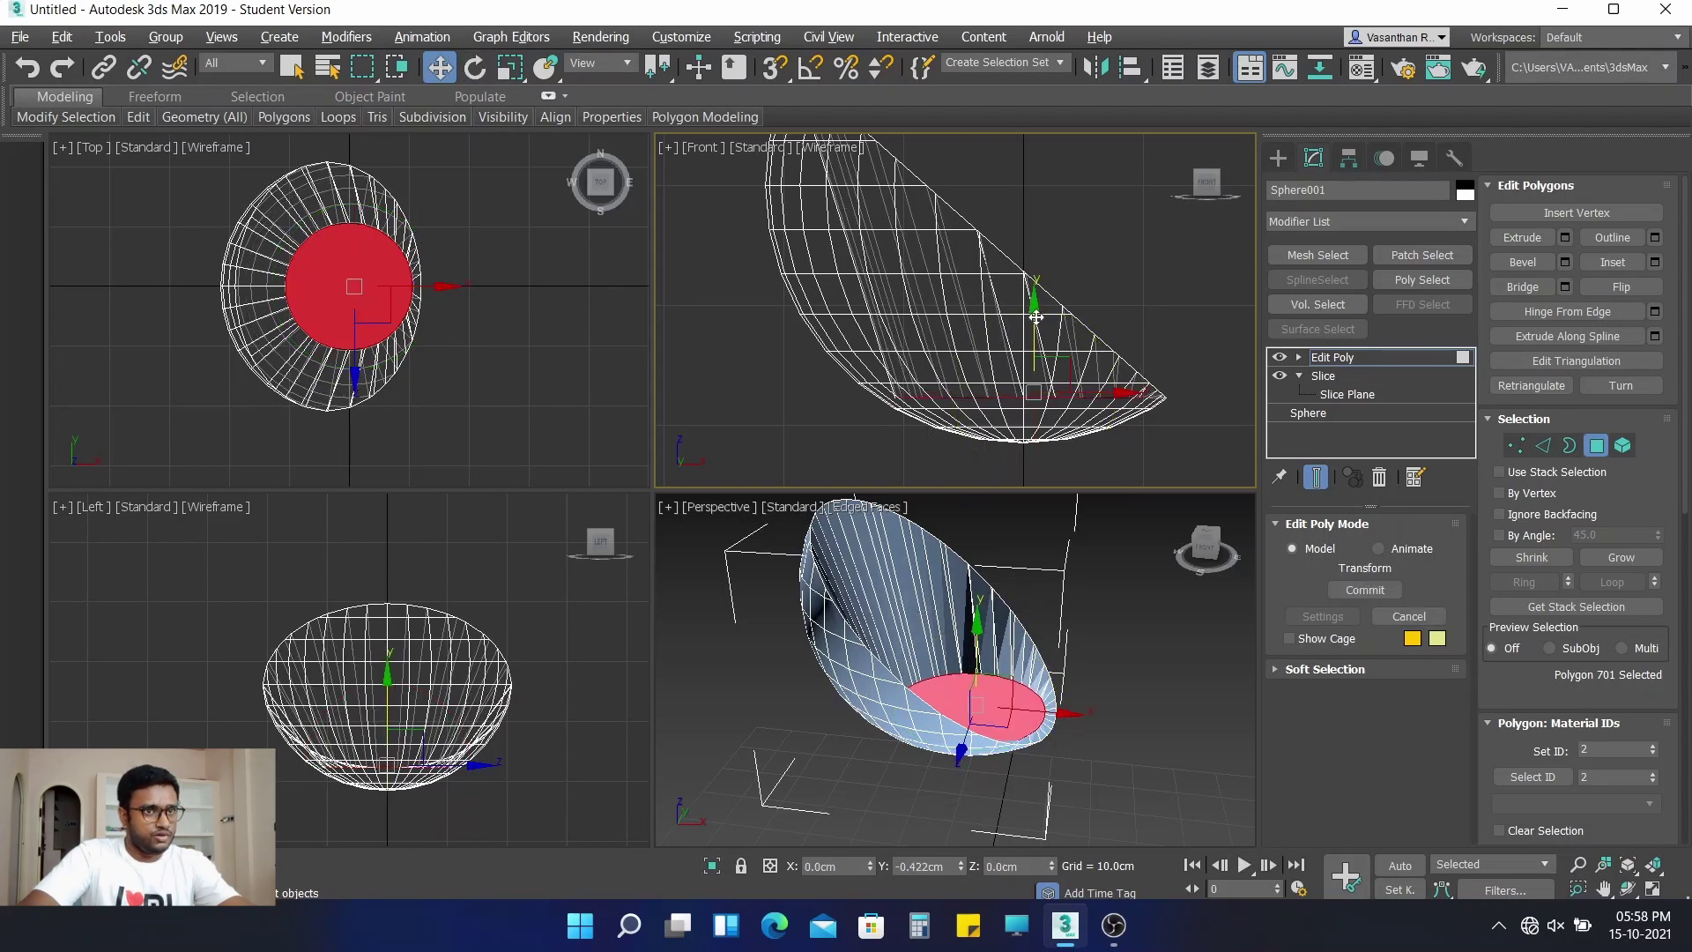
scroll(1119, 388, "up", 3)
middle_click_drag(1105, 379, 1094, 324)
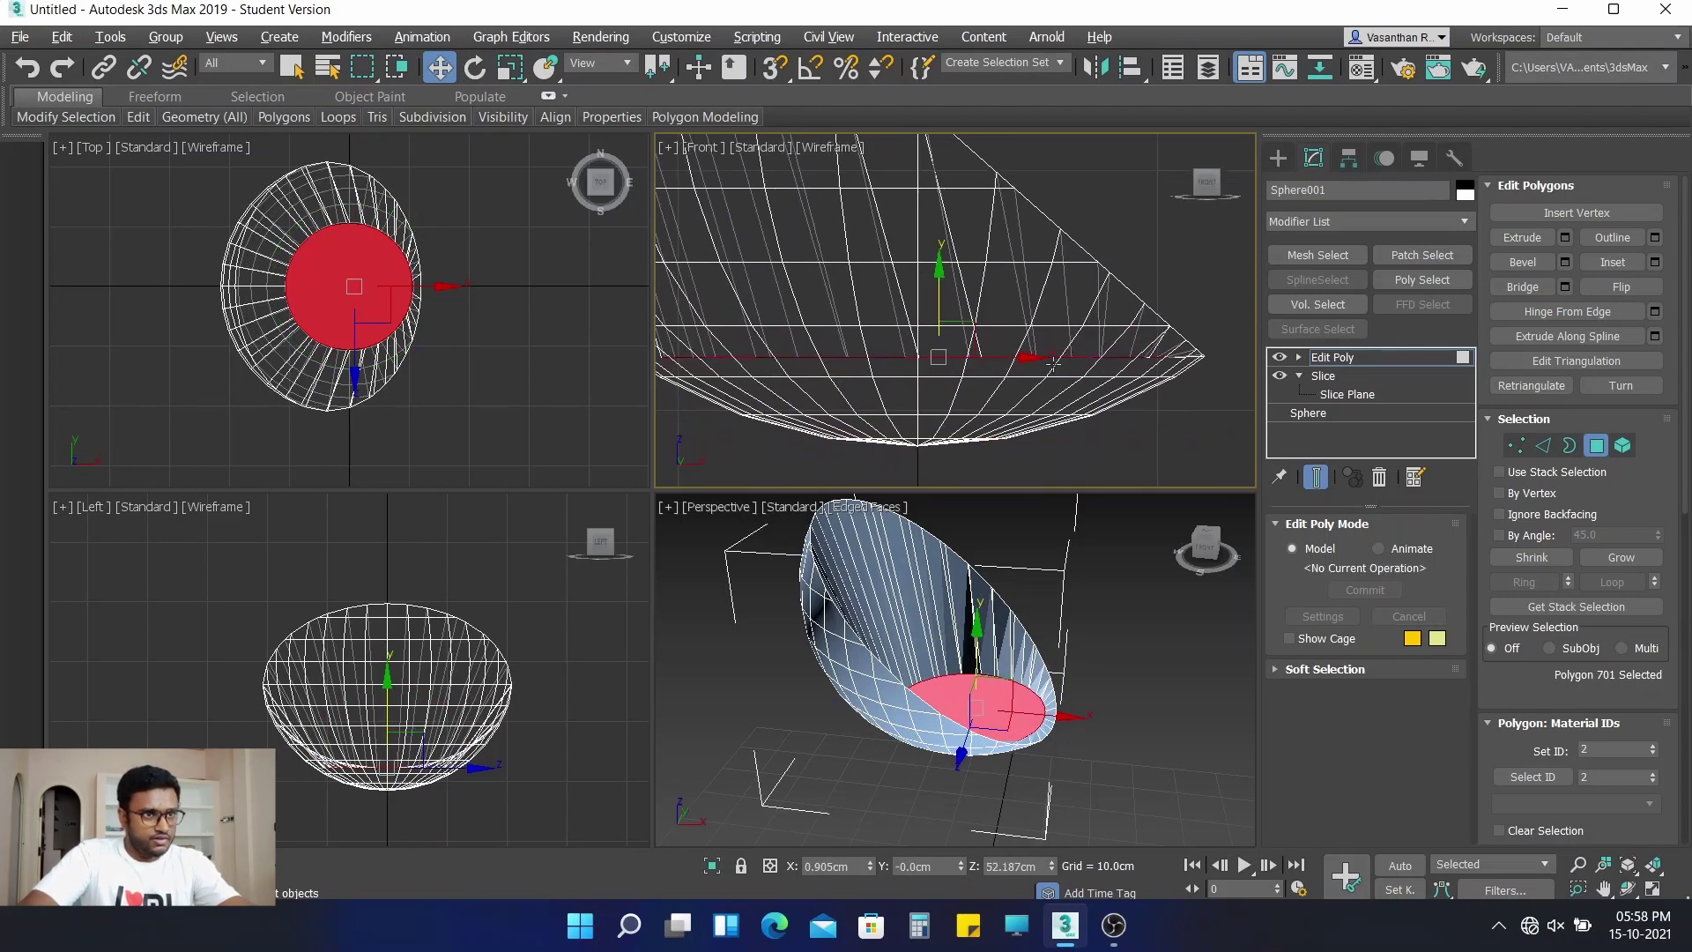
scroll(854, 361, "down", 4)
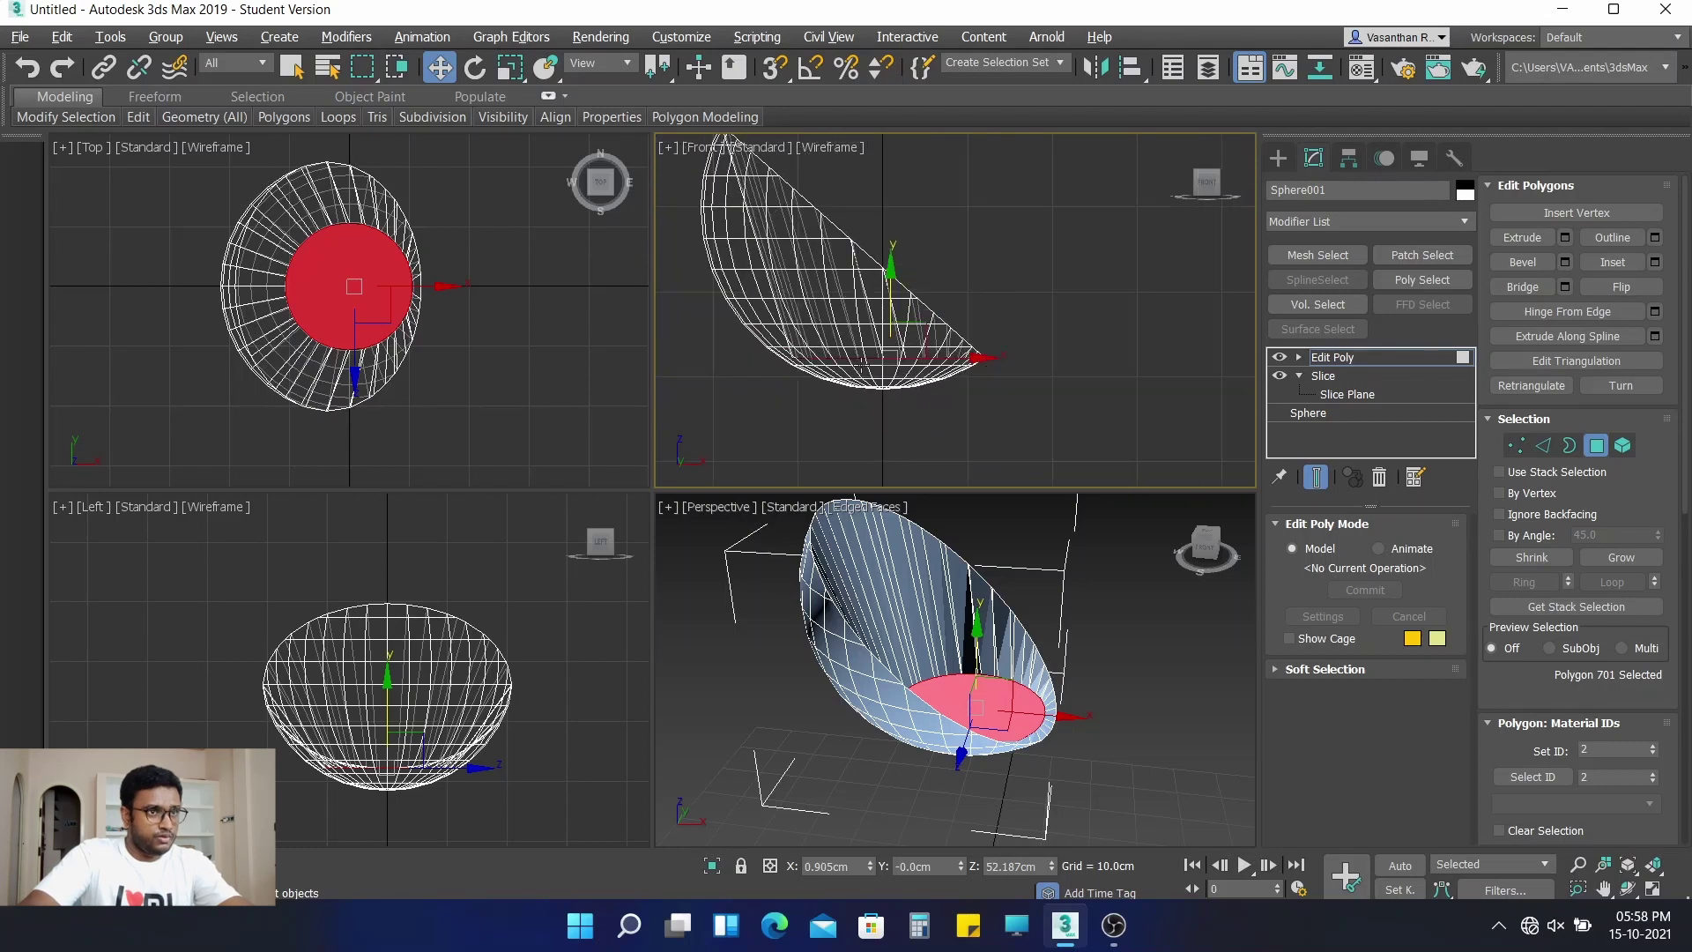
Inset the floor polygon with an amount of 0 cm
middle_click_drag(1006, 827, 973, 814, "alt")
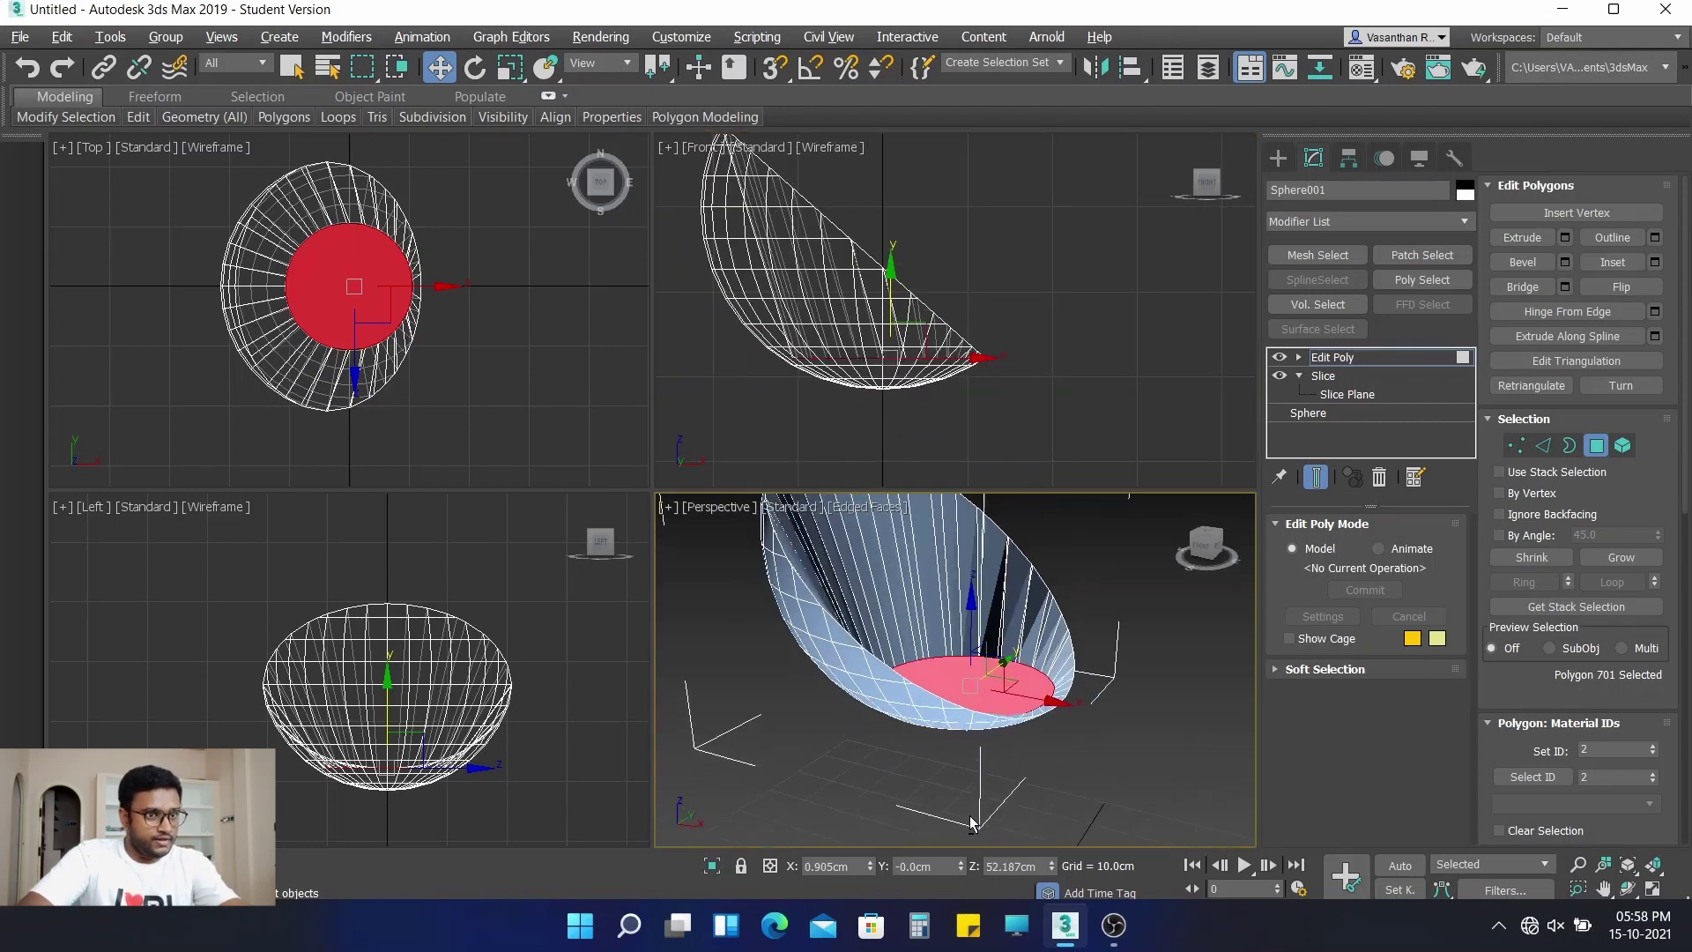
middle_click_drag(952, 697, 921, 778)
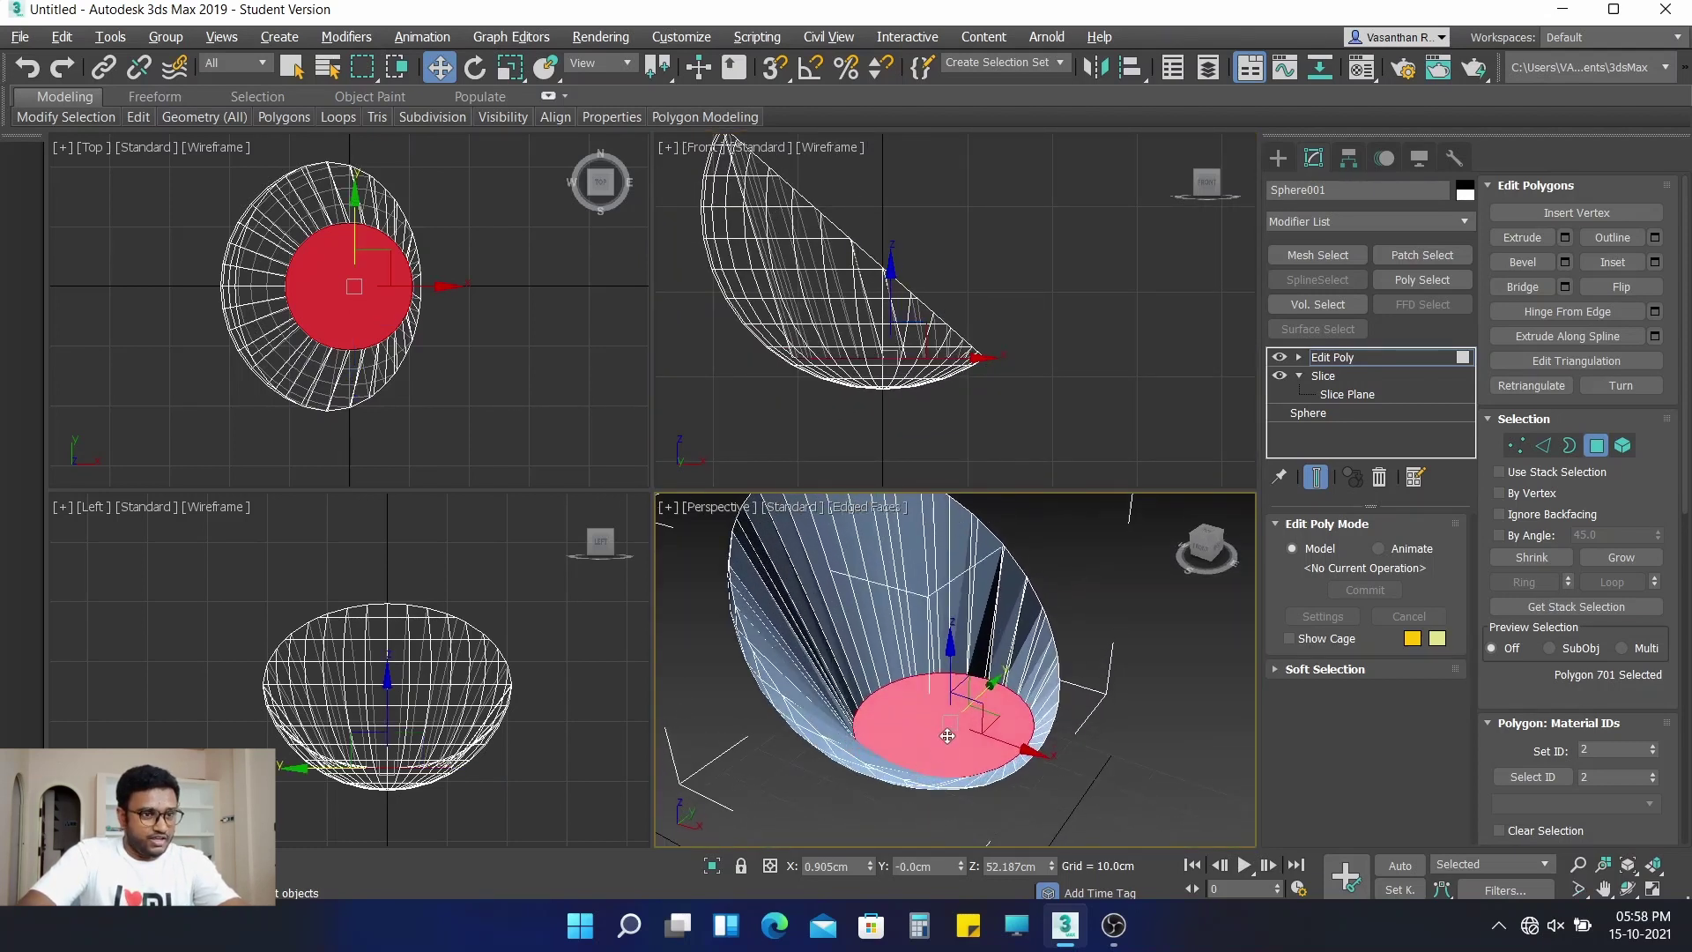
left_click(1655, 262)
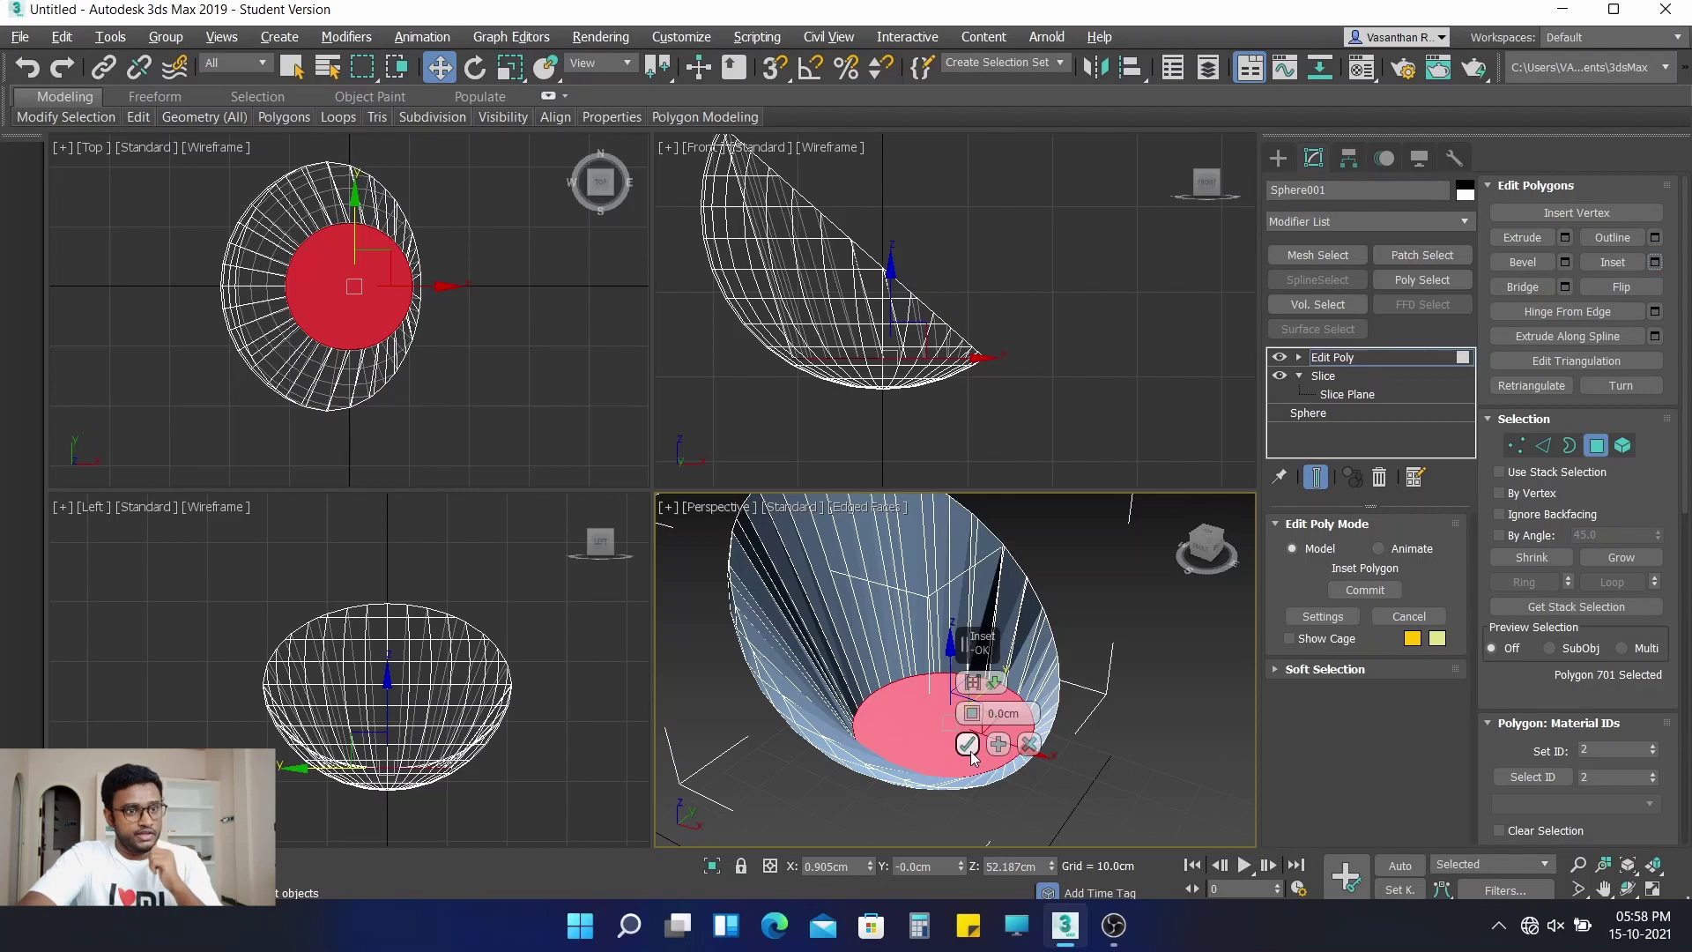
double_click(1001, 714)
type("0")
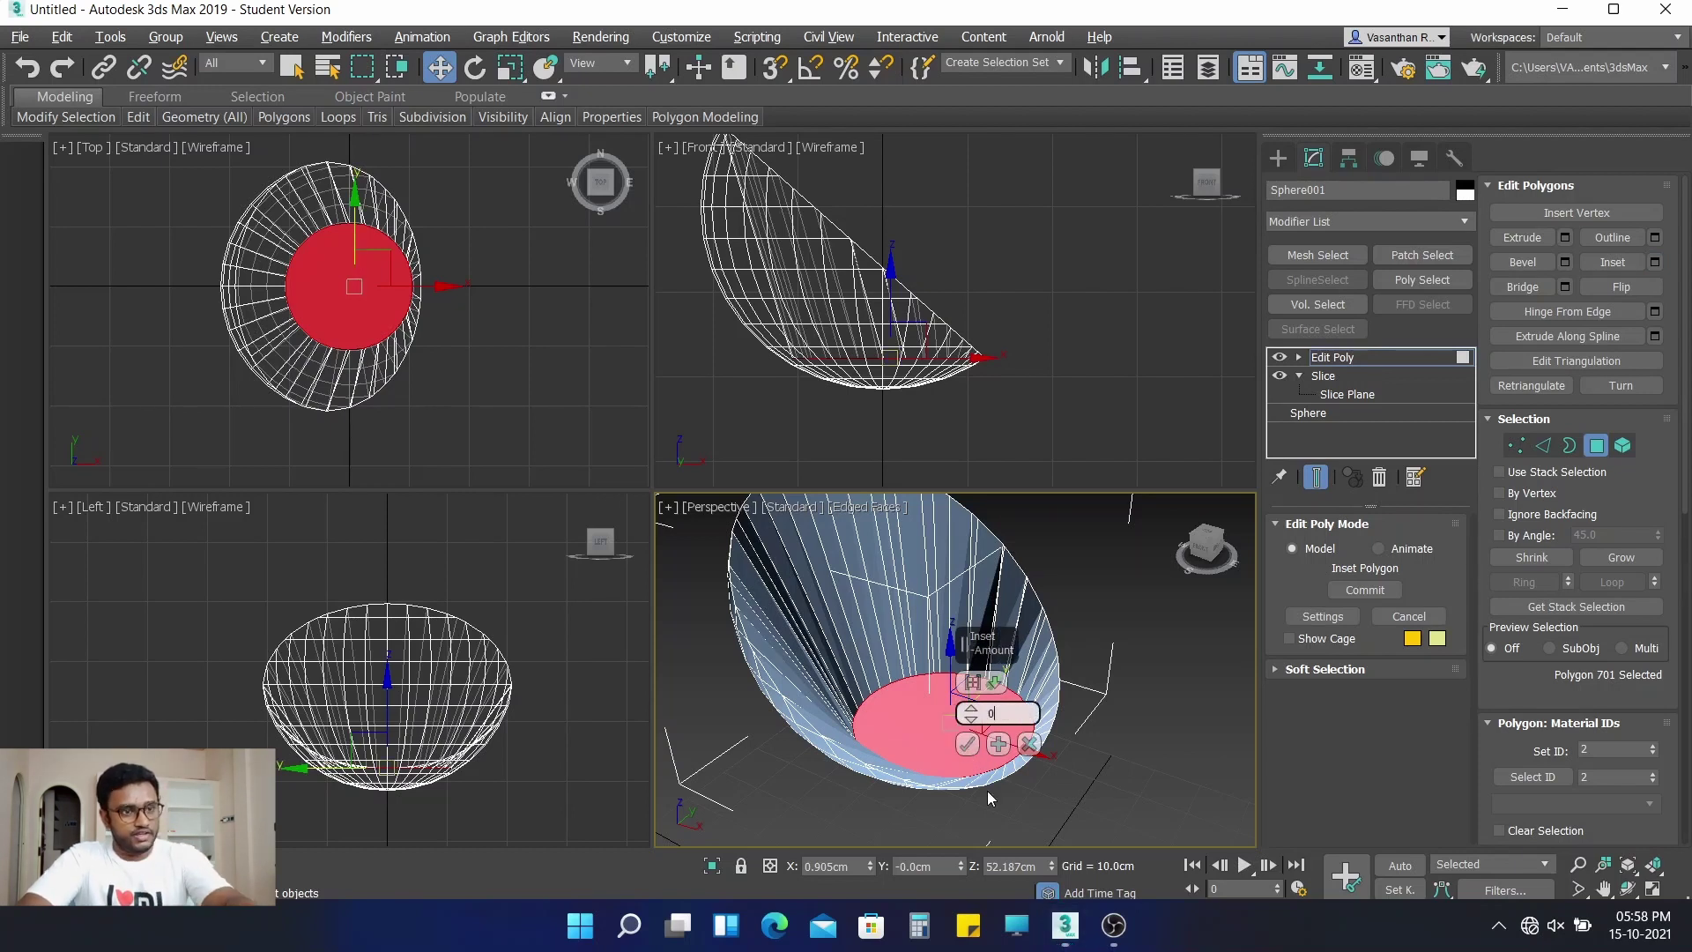
left_click(967, 748)
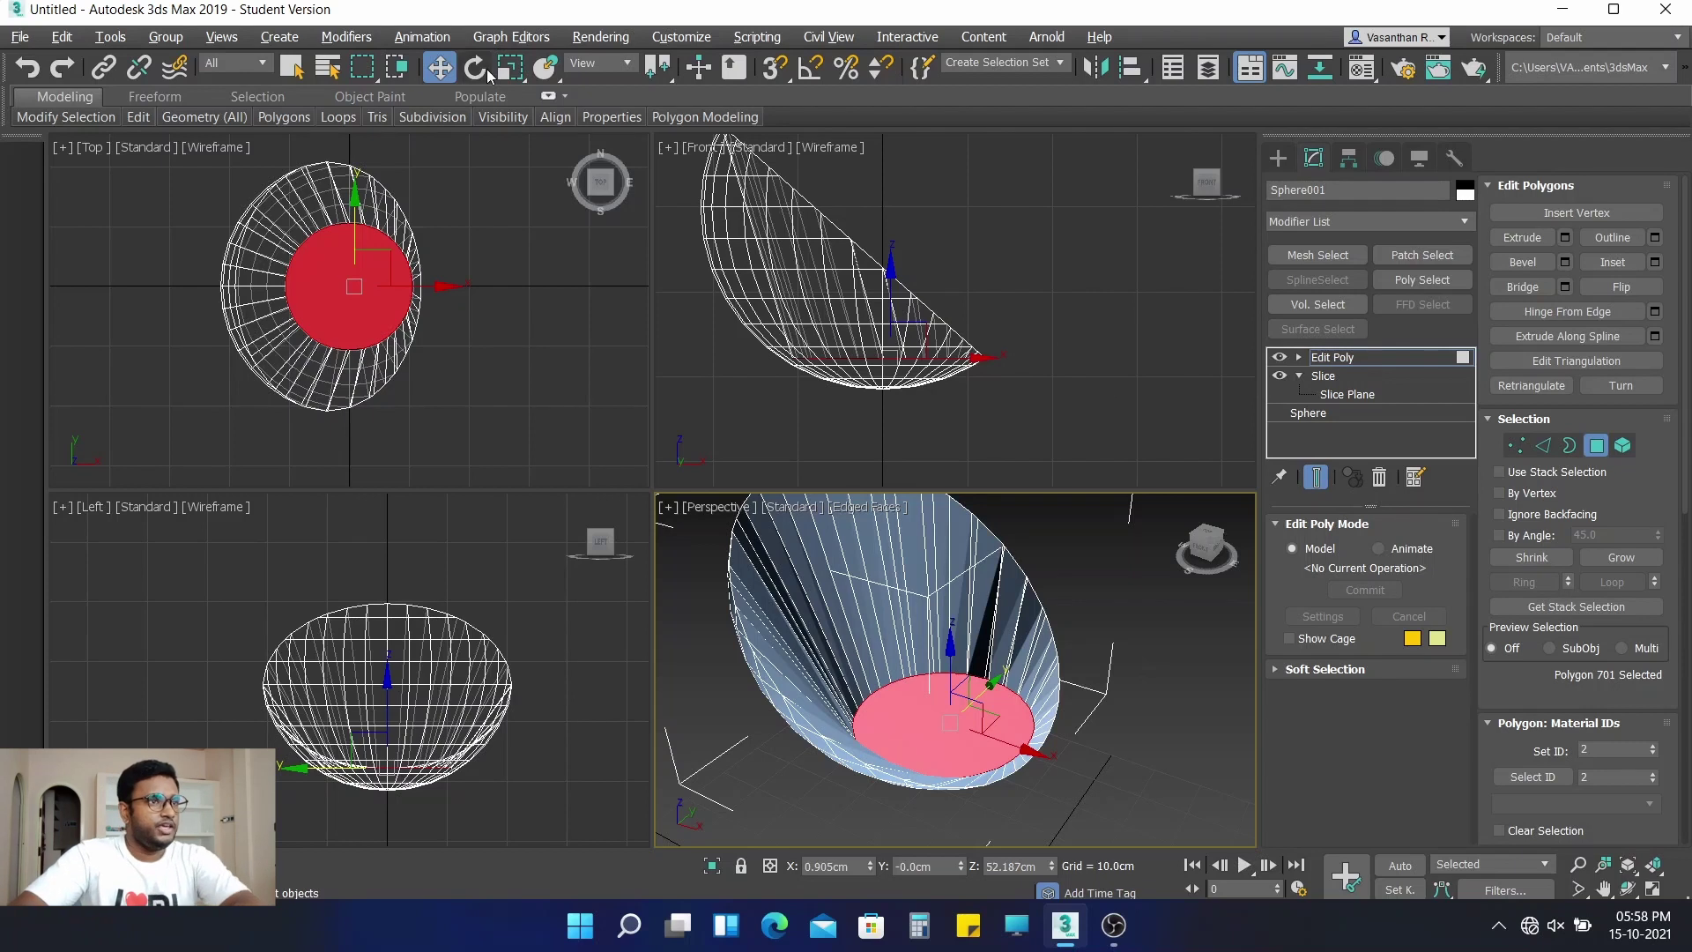
Build concentric rings on the shell floor by uniformly scaling the polygon smaller and repeating the 0 cm inset
left_click(511, 68)
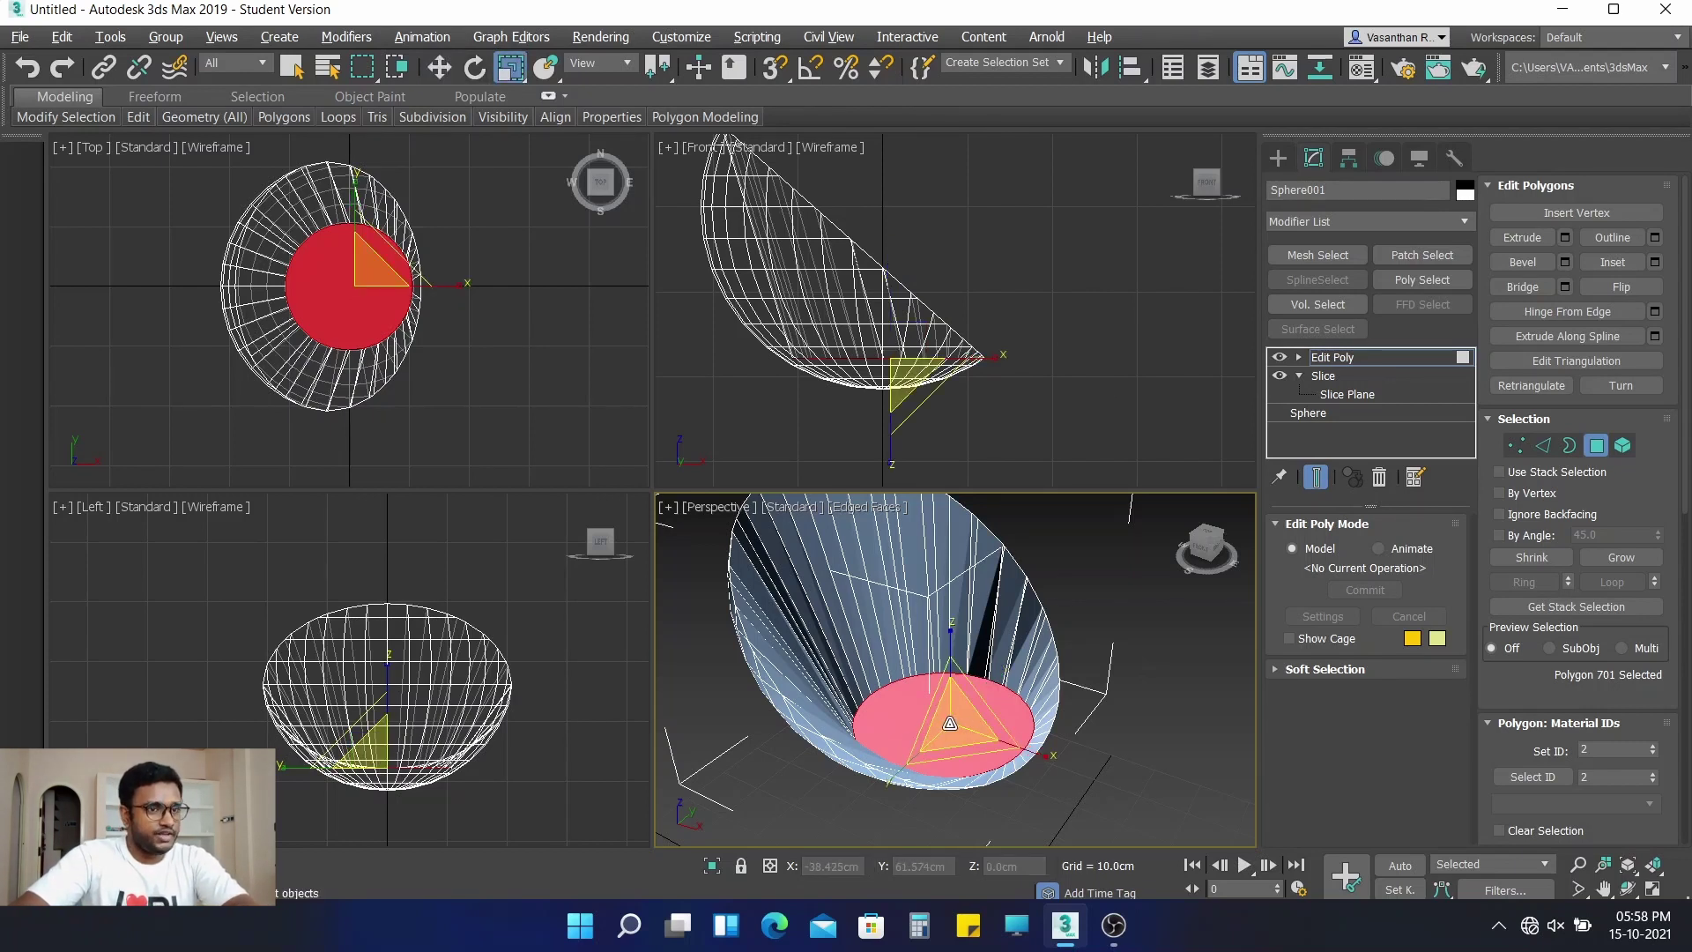
mouse_move(950, 722)
left_mouse_down()
mouse_move(970, 763)
mouse_move(967, 739)
left_mouse_up()
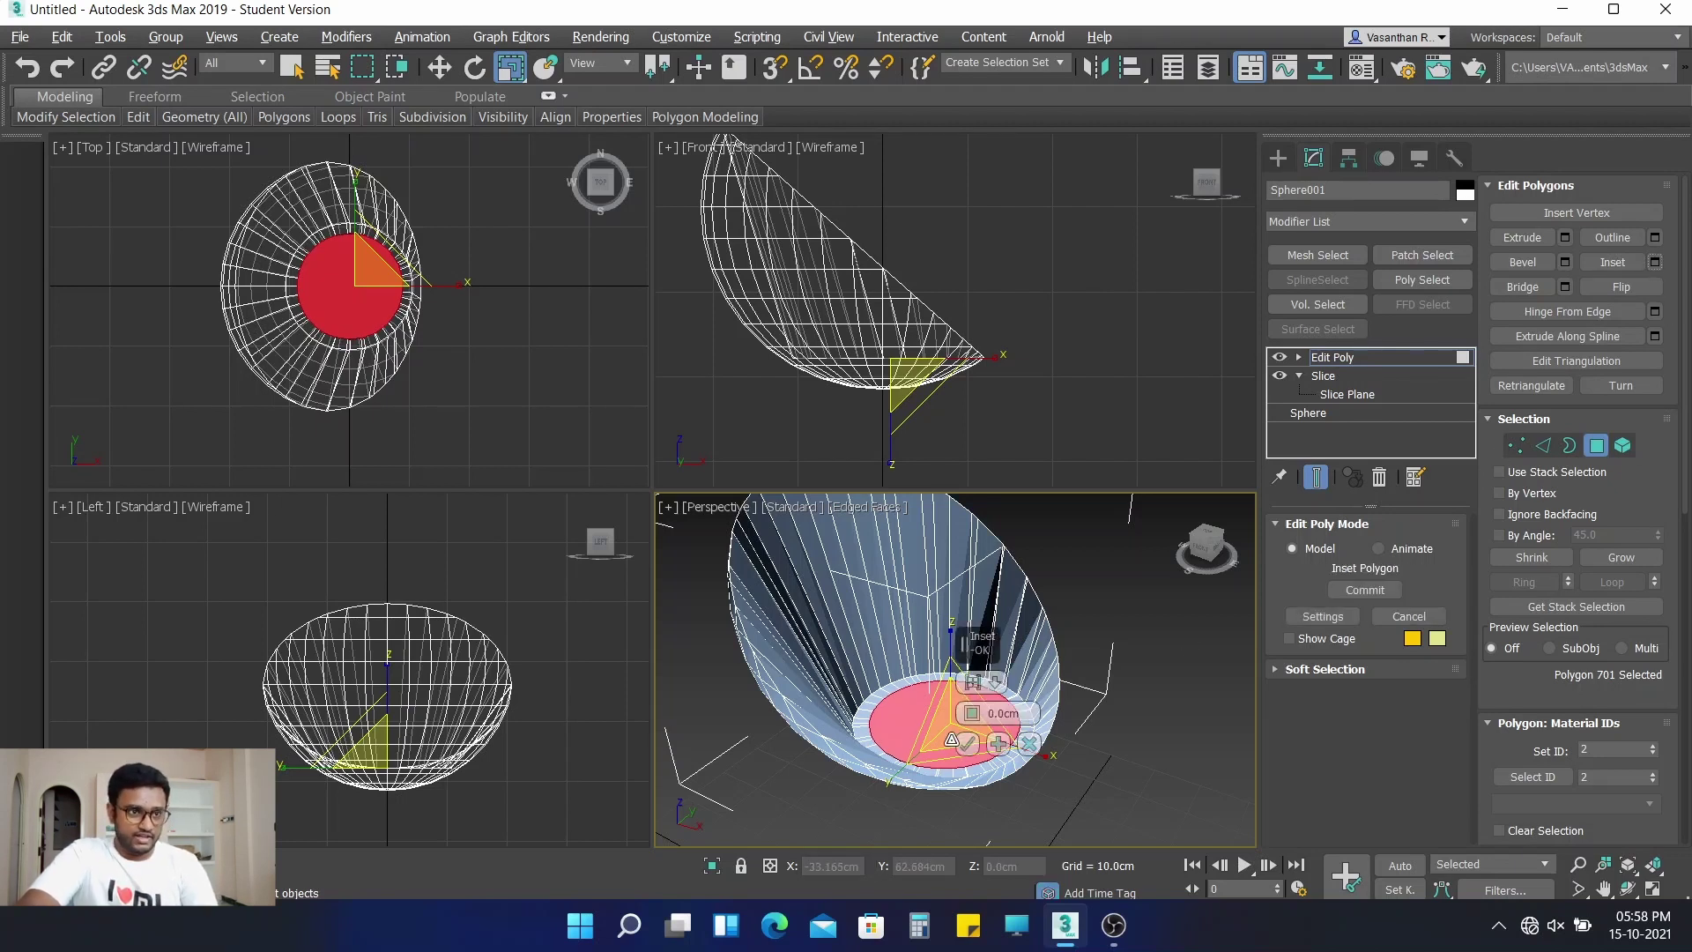
left_click(973, 750)
left_click_drag(973, 750, 963, 747)
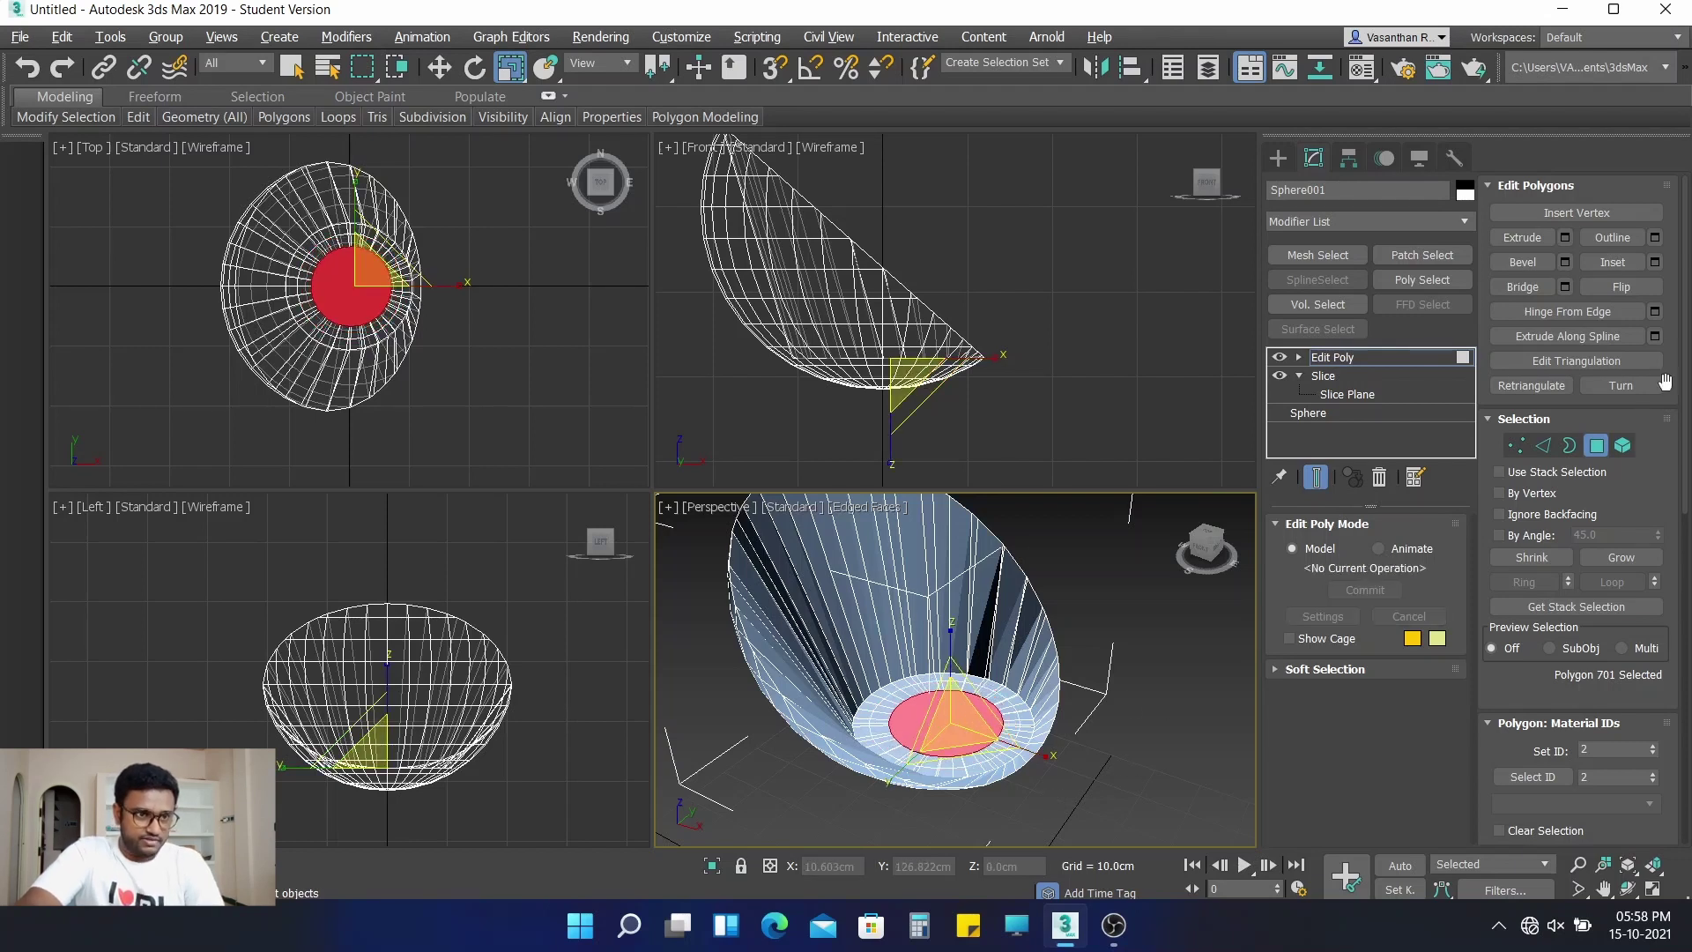
Add another concentric floor ring by insetting the center polygon and scaling it uniformly to about 64 percent, and clear the selection
left_click(1654, 262)
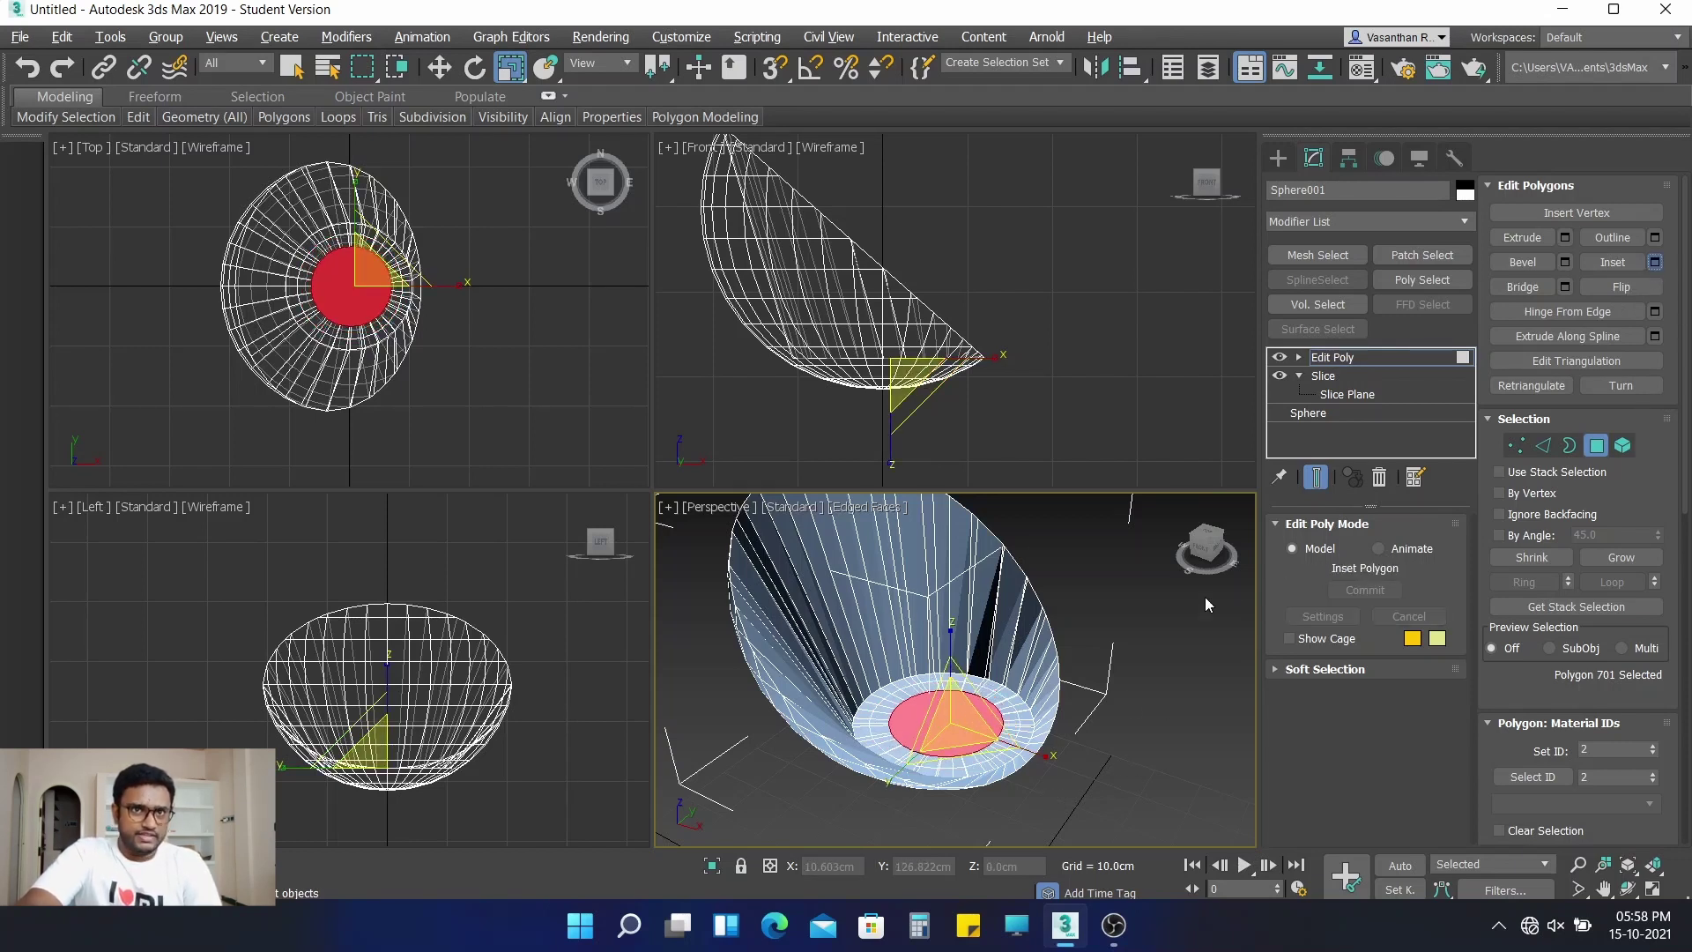
left_click(967, 744)
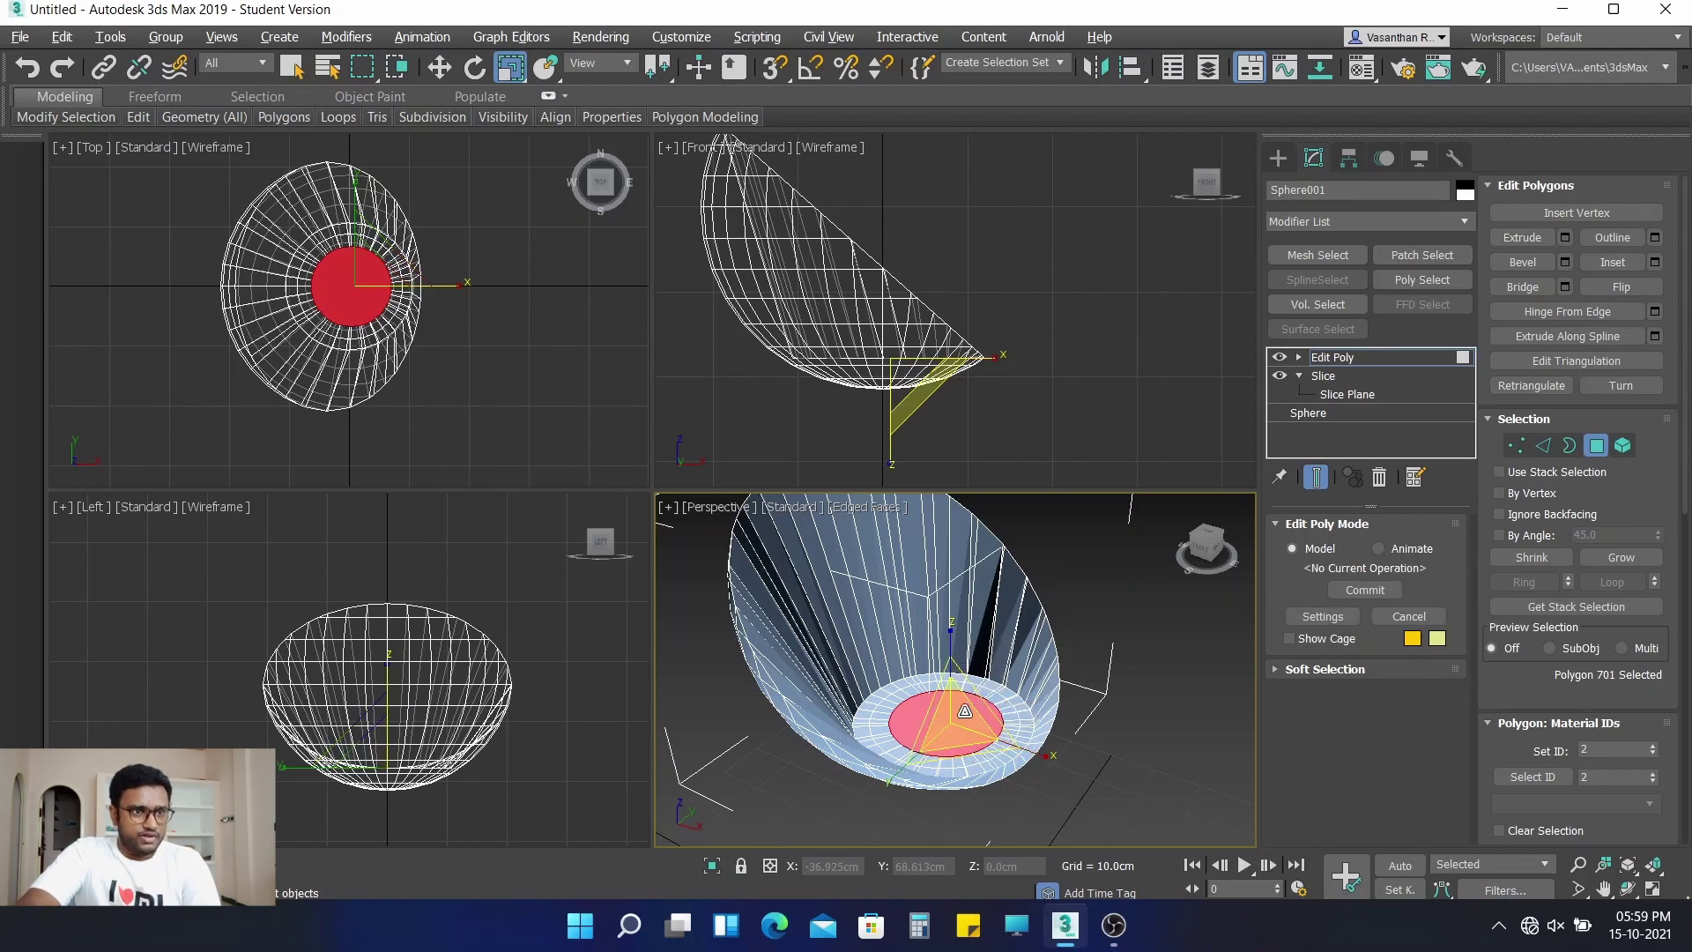
left_click_drag(969, 754, 973, 756)
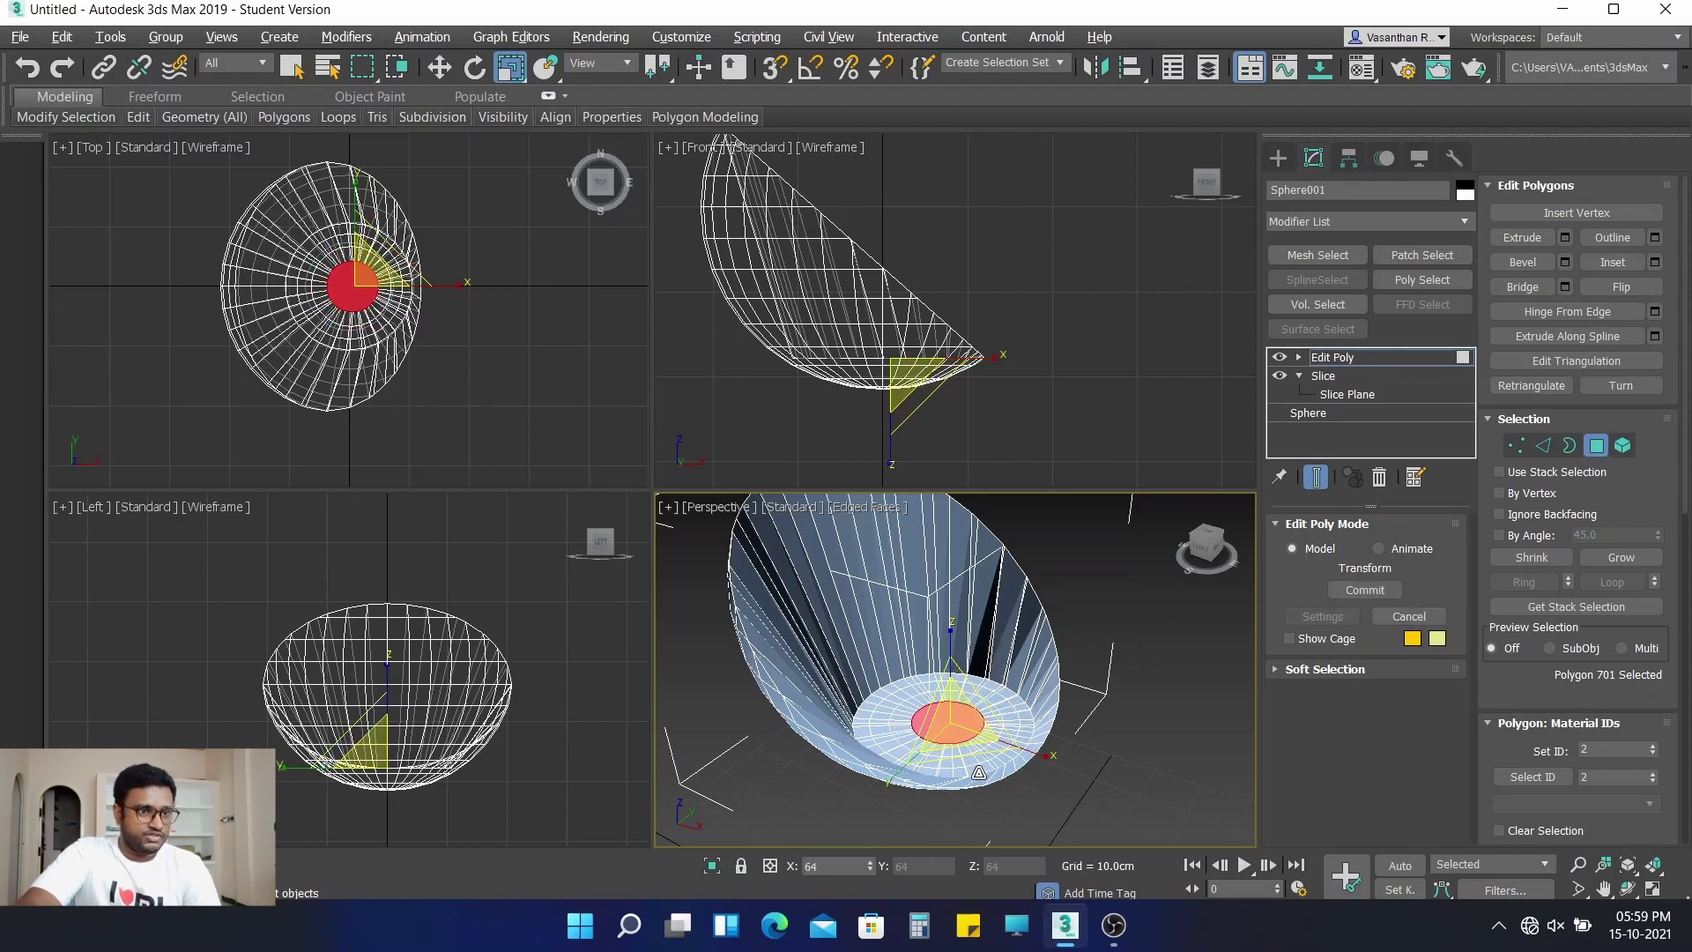
left_click(1134, 610)
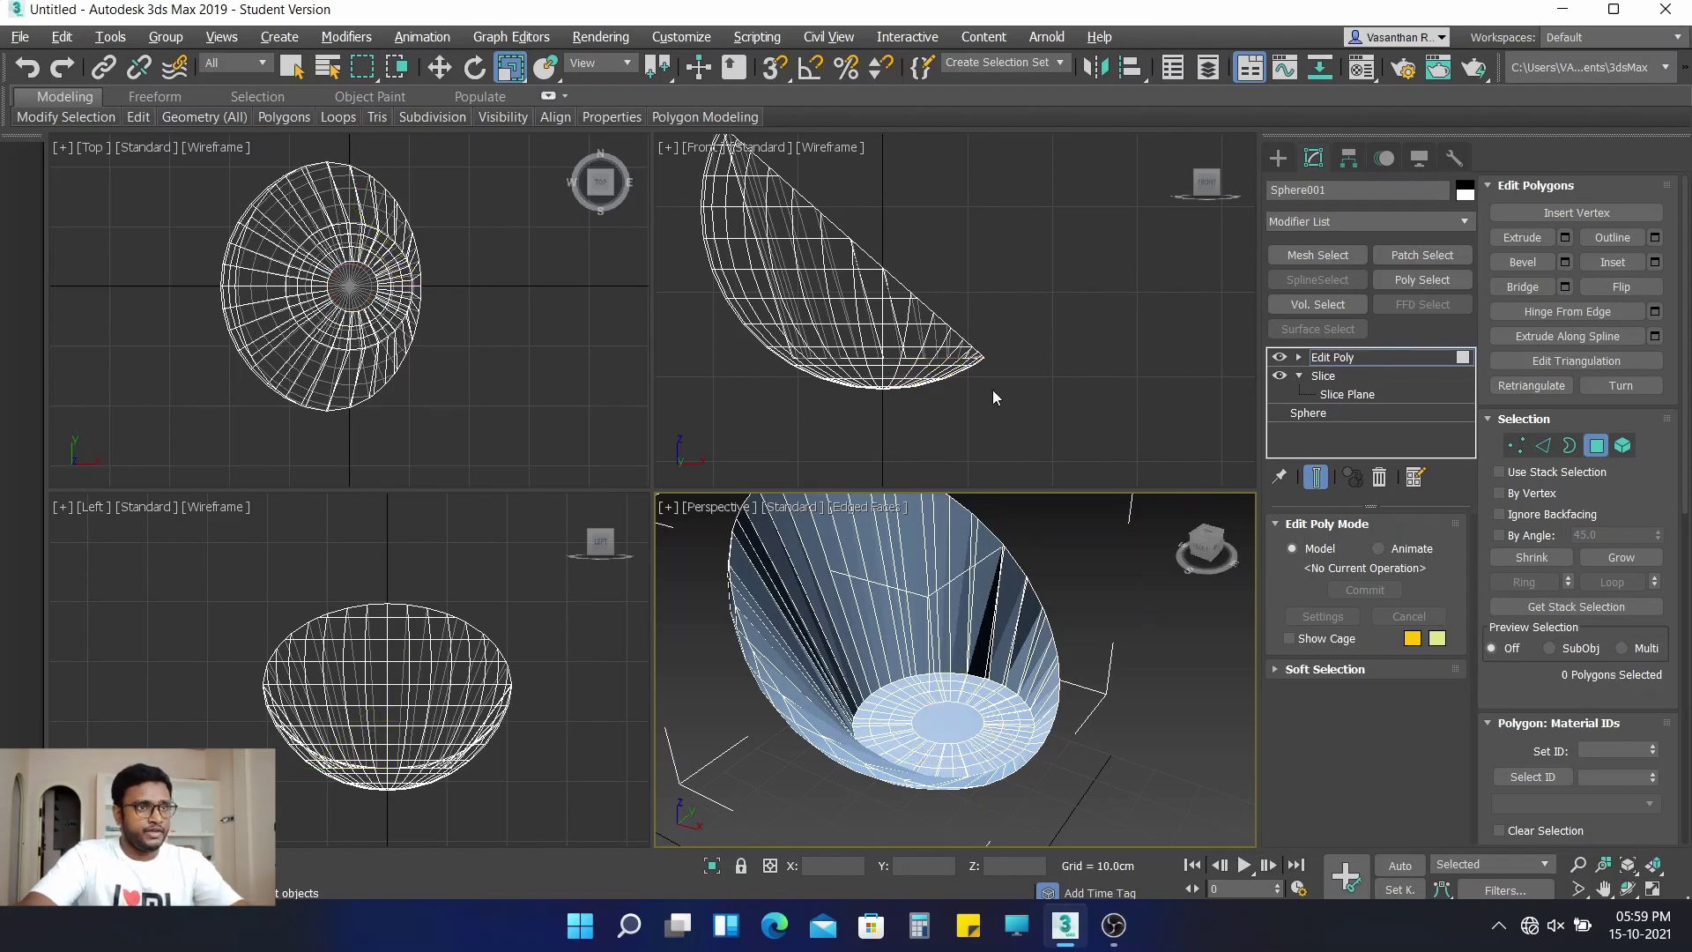
Select the two innermost rings of polygons around the pole on the shell's underside, growing the selection and removing stray polygons
scroll(993, 389, "down", 2)
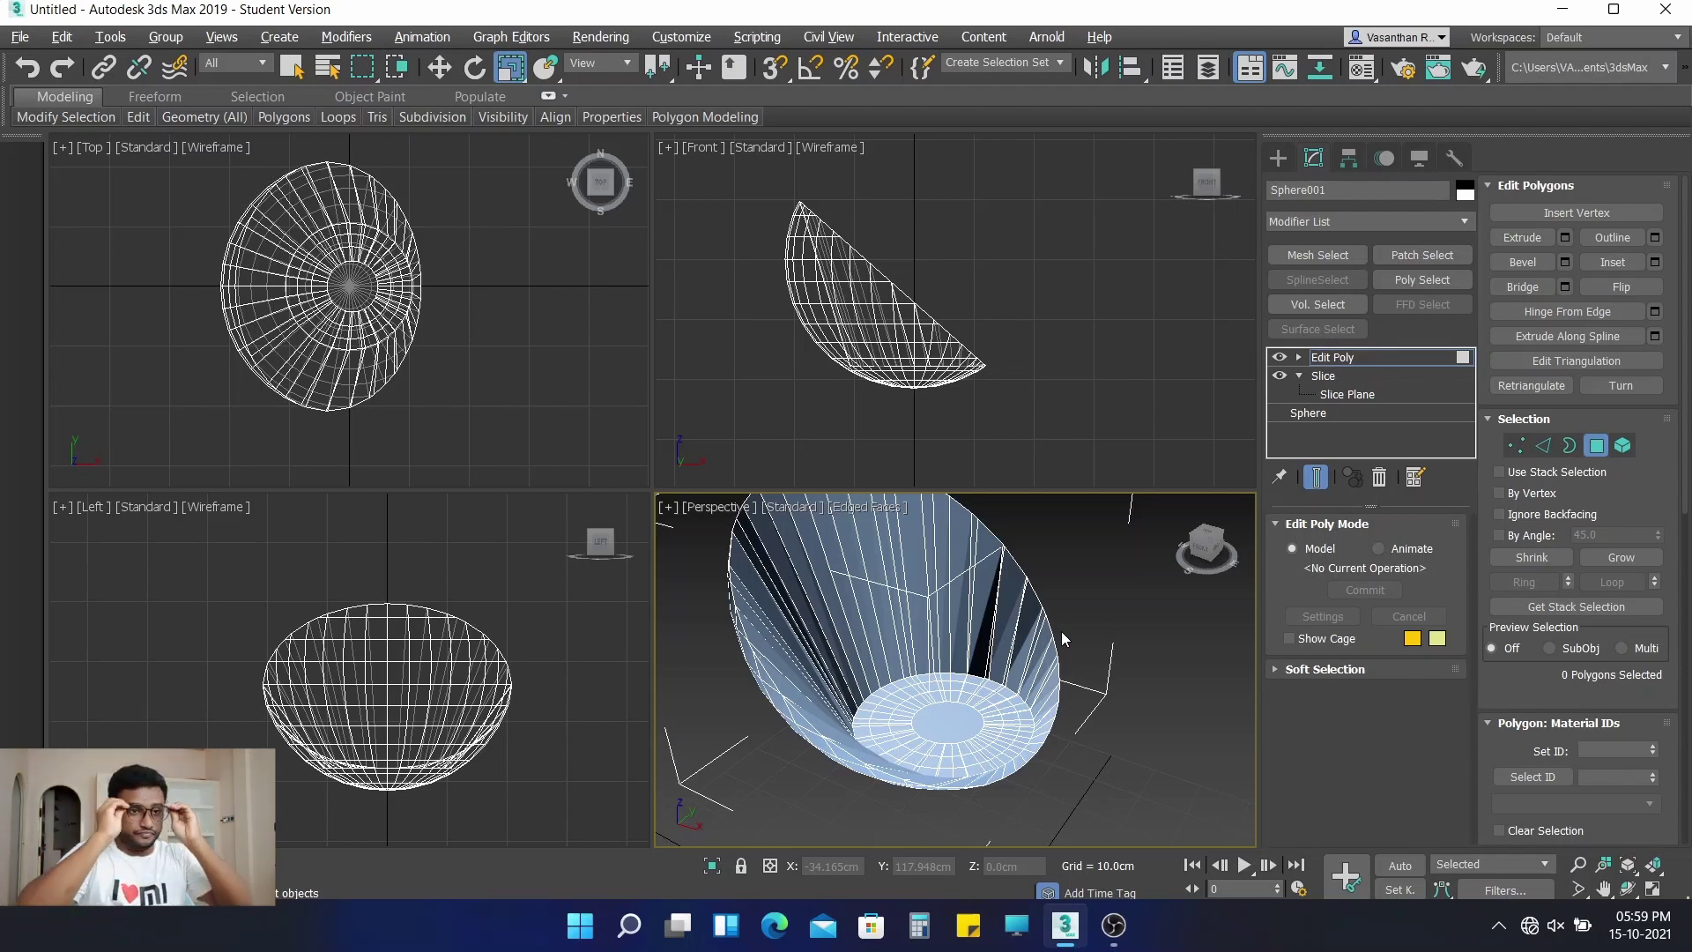
key("alt+w")
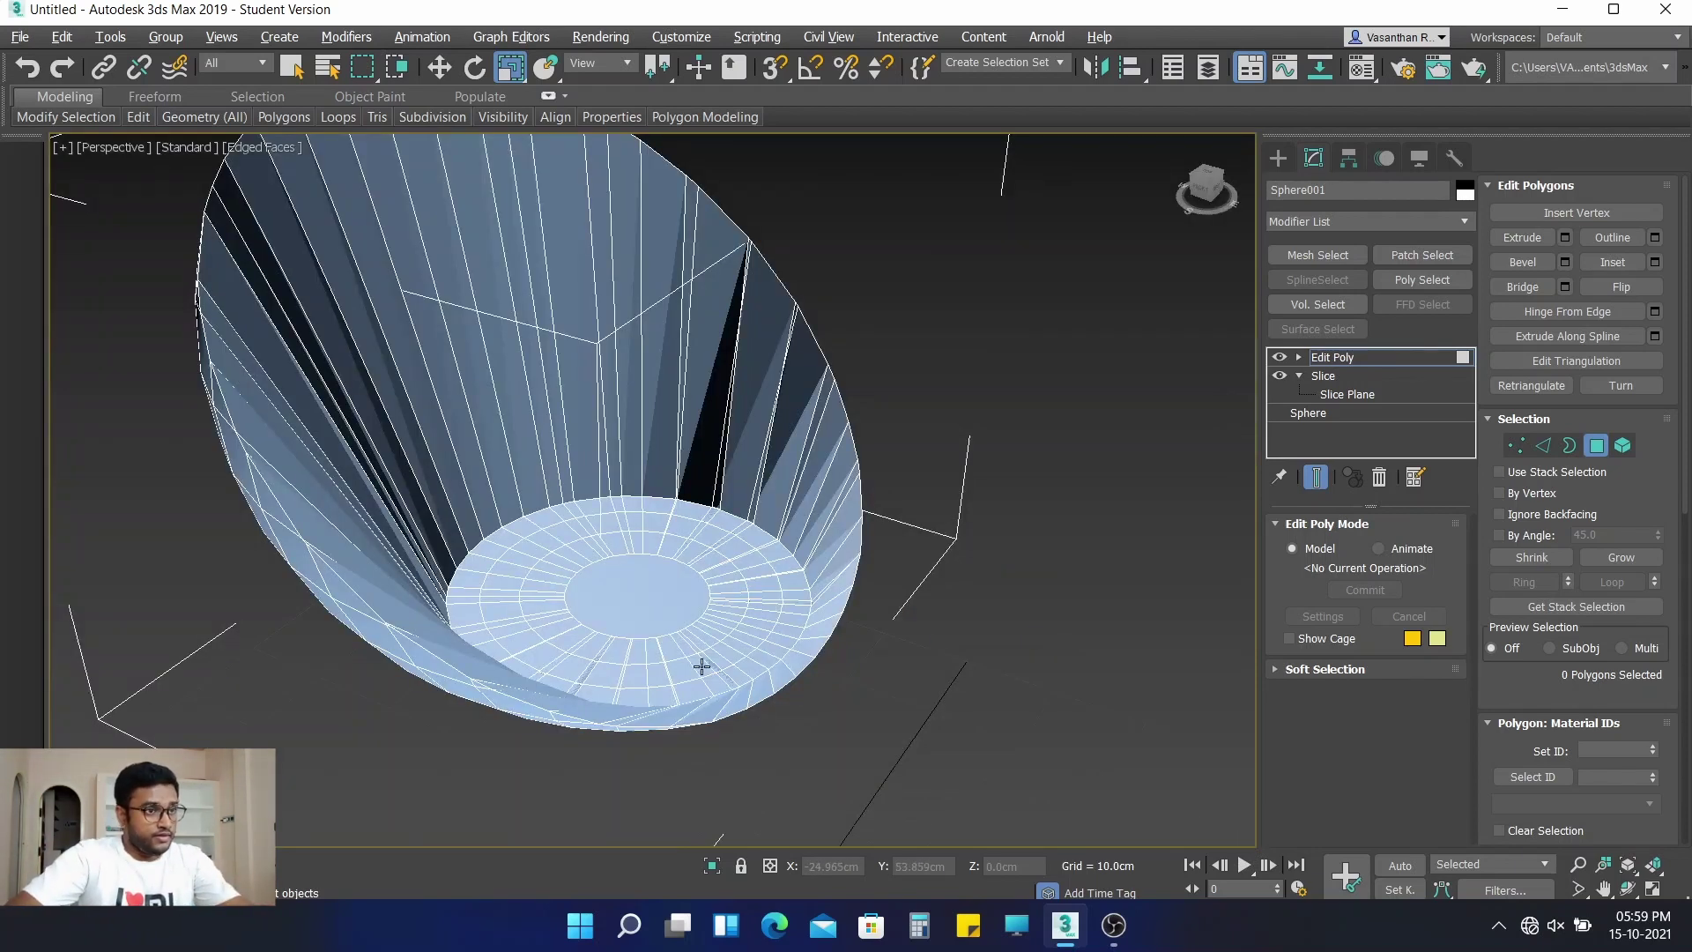
middle_click_drag(701, 666, 665, 509, "alt")
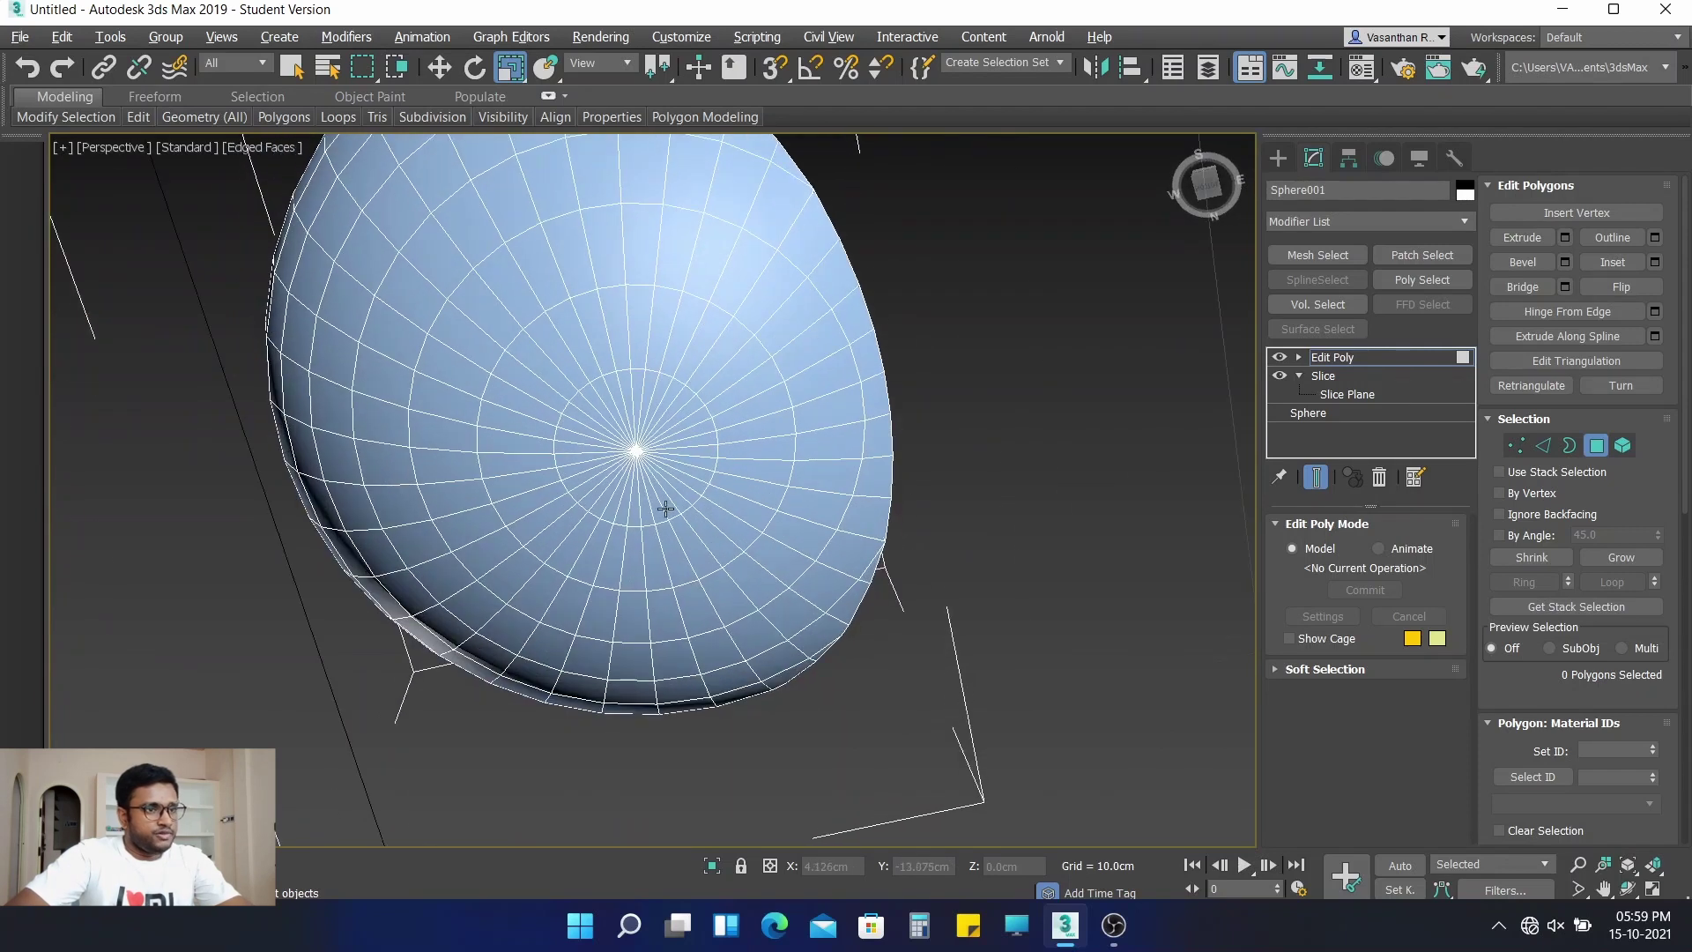
left_click(687, 458)
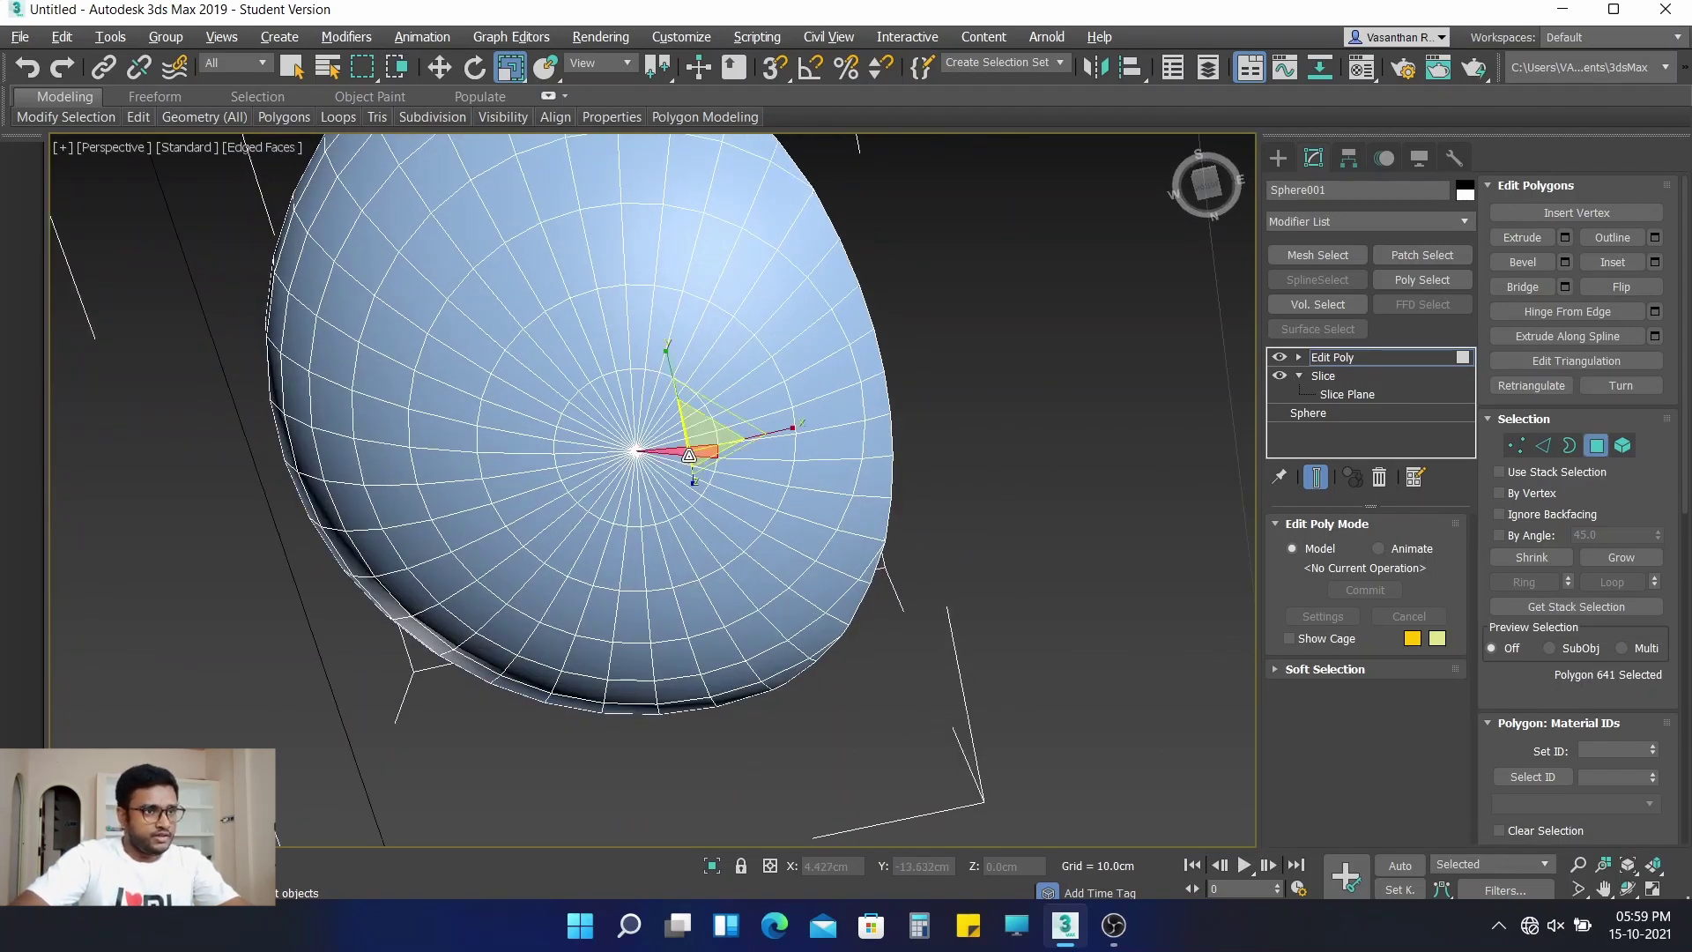
scroll(673, 490, "up", 2)
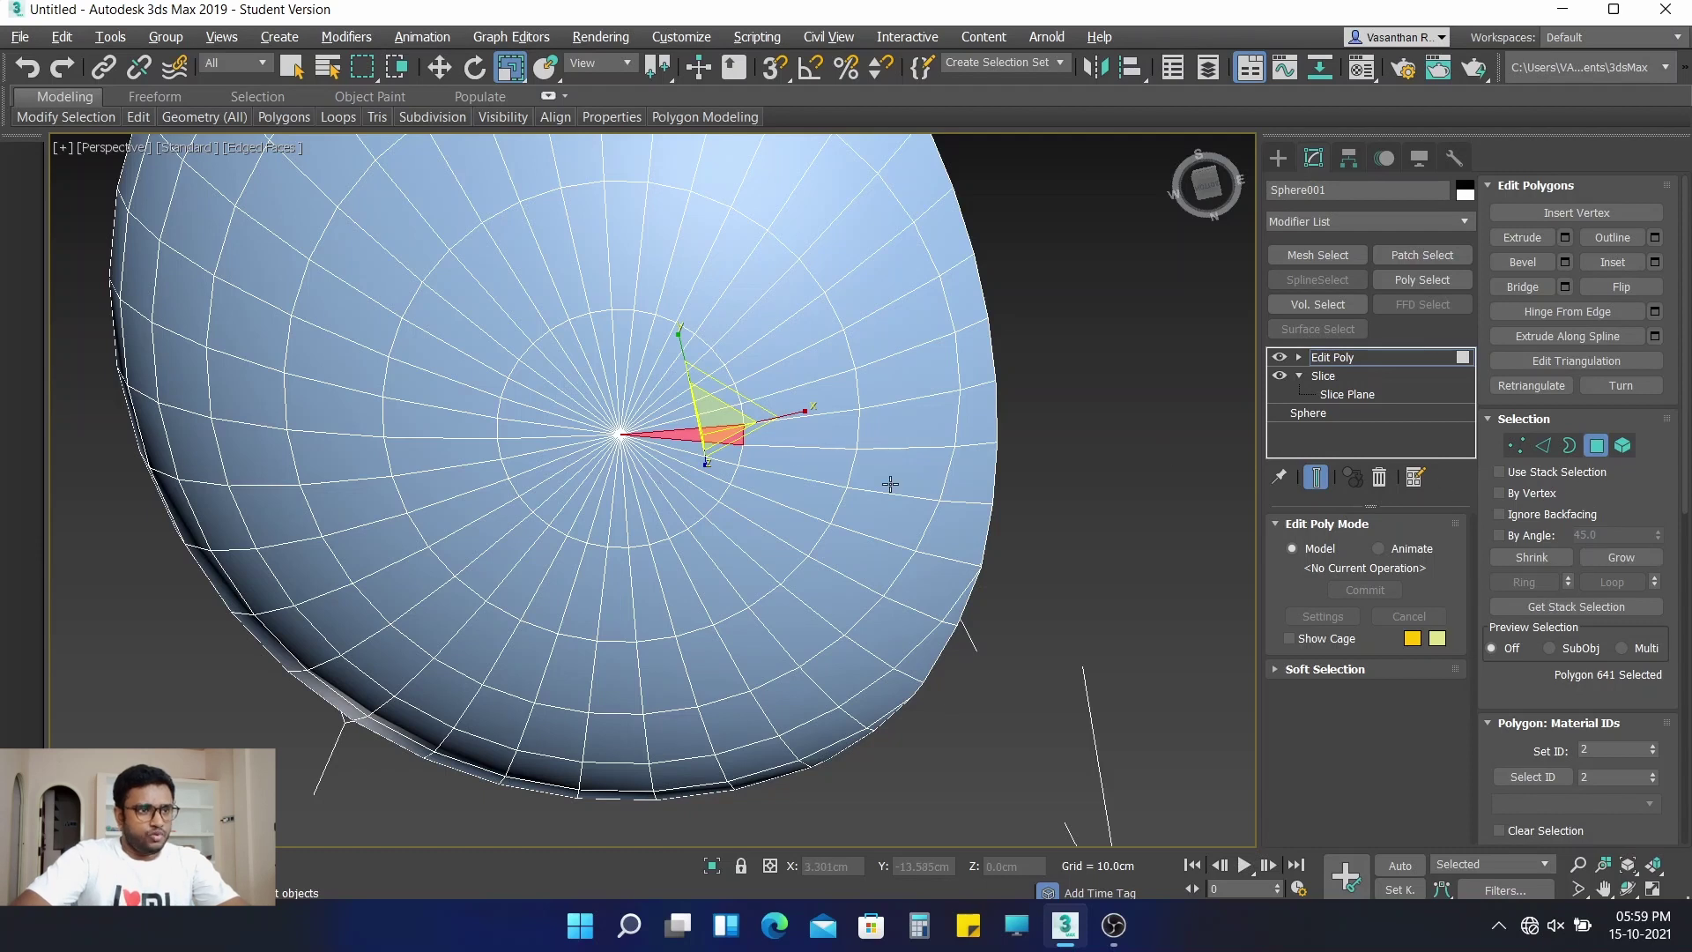
left_click(1621, 557)
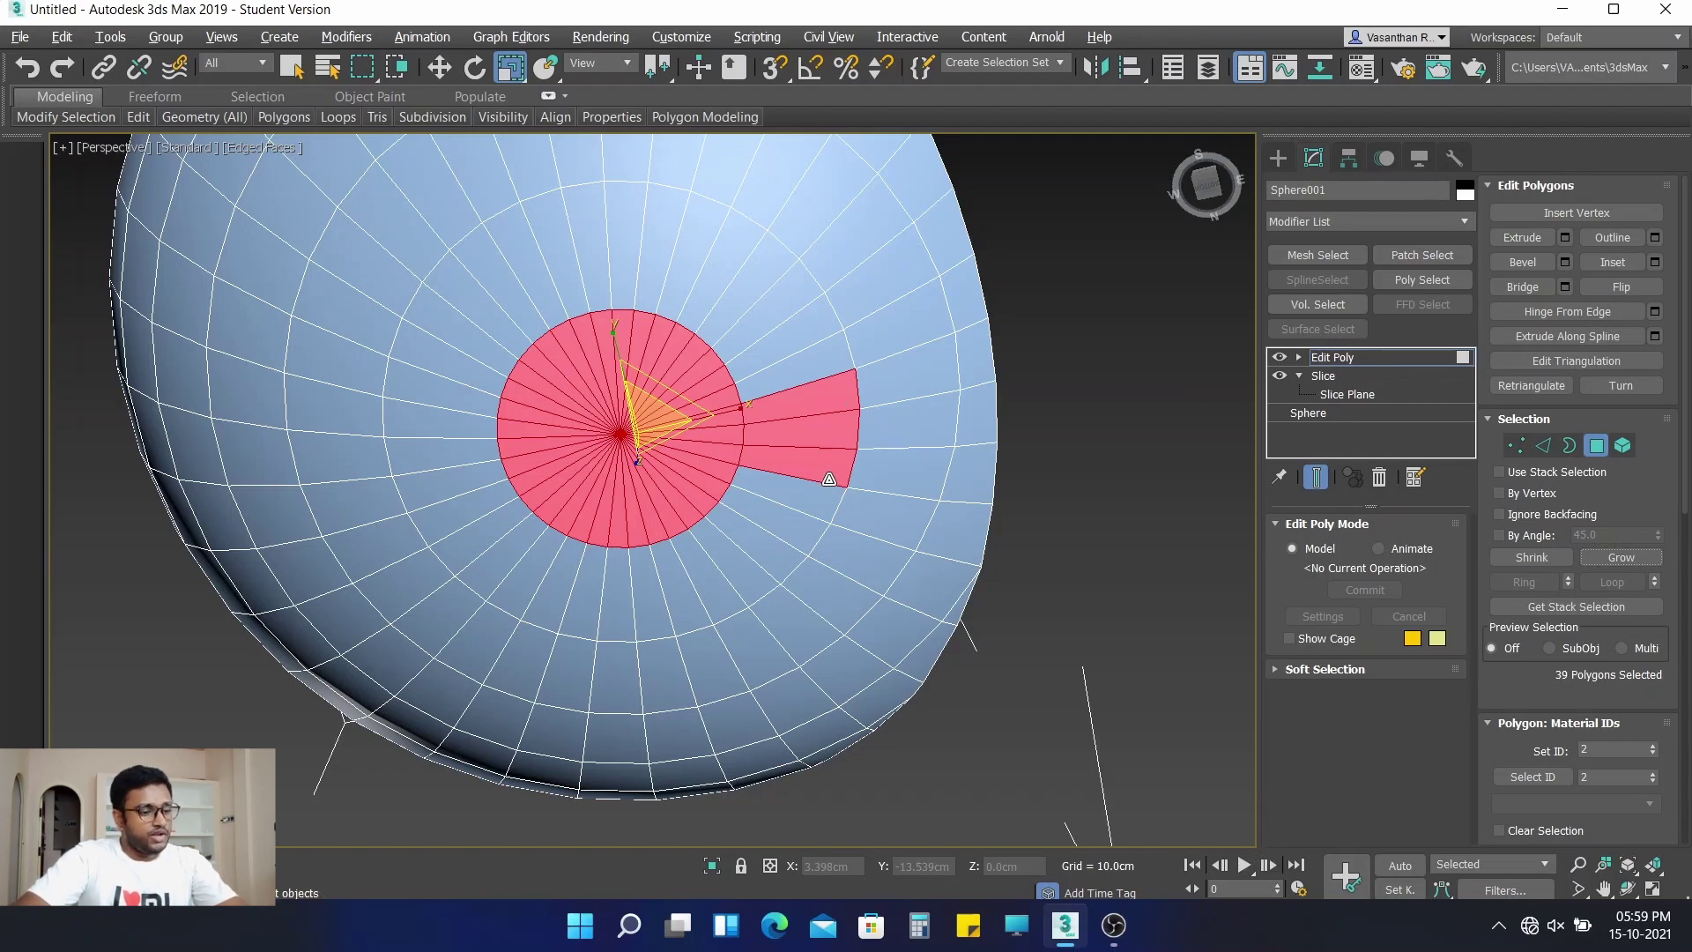
left_click(828, 476, "alt")
left_click(823, 434, "alt")
left_click(823, 405, "alt")
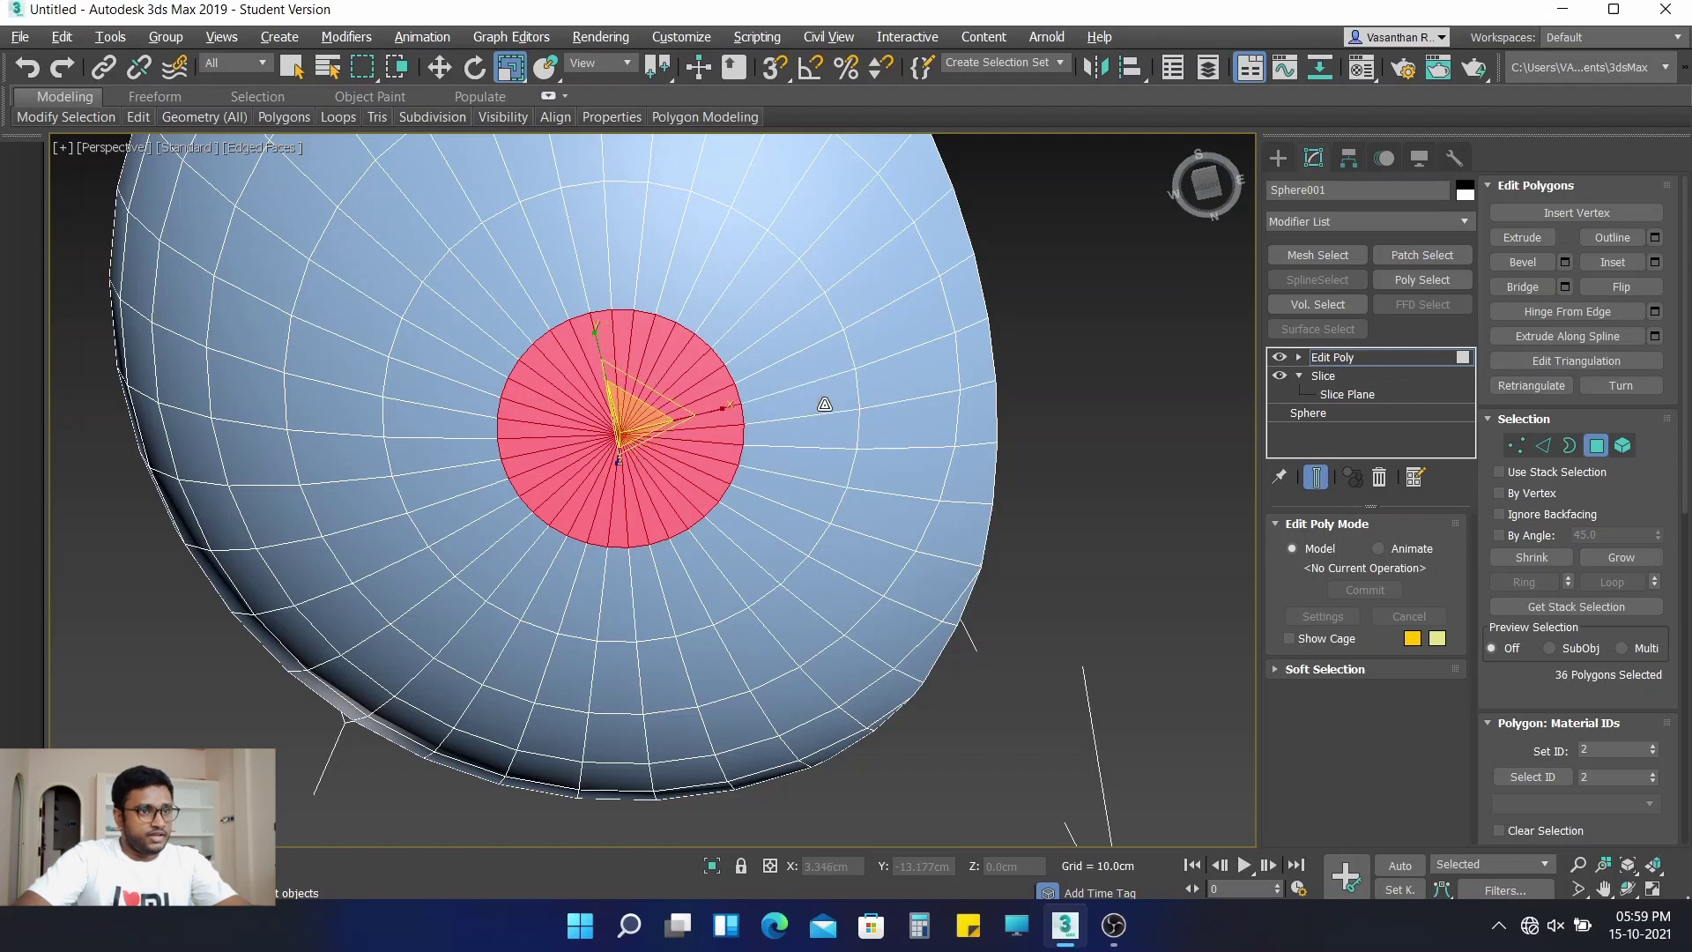
left_click(1612, 555)
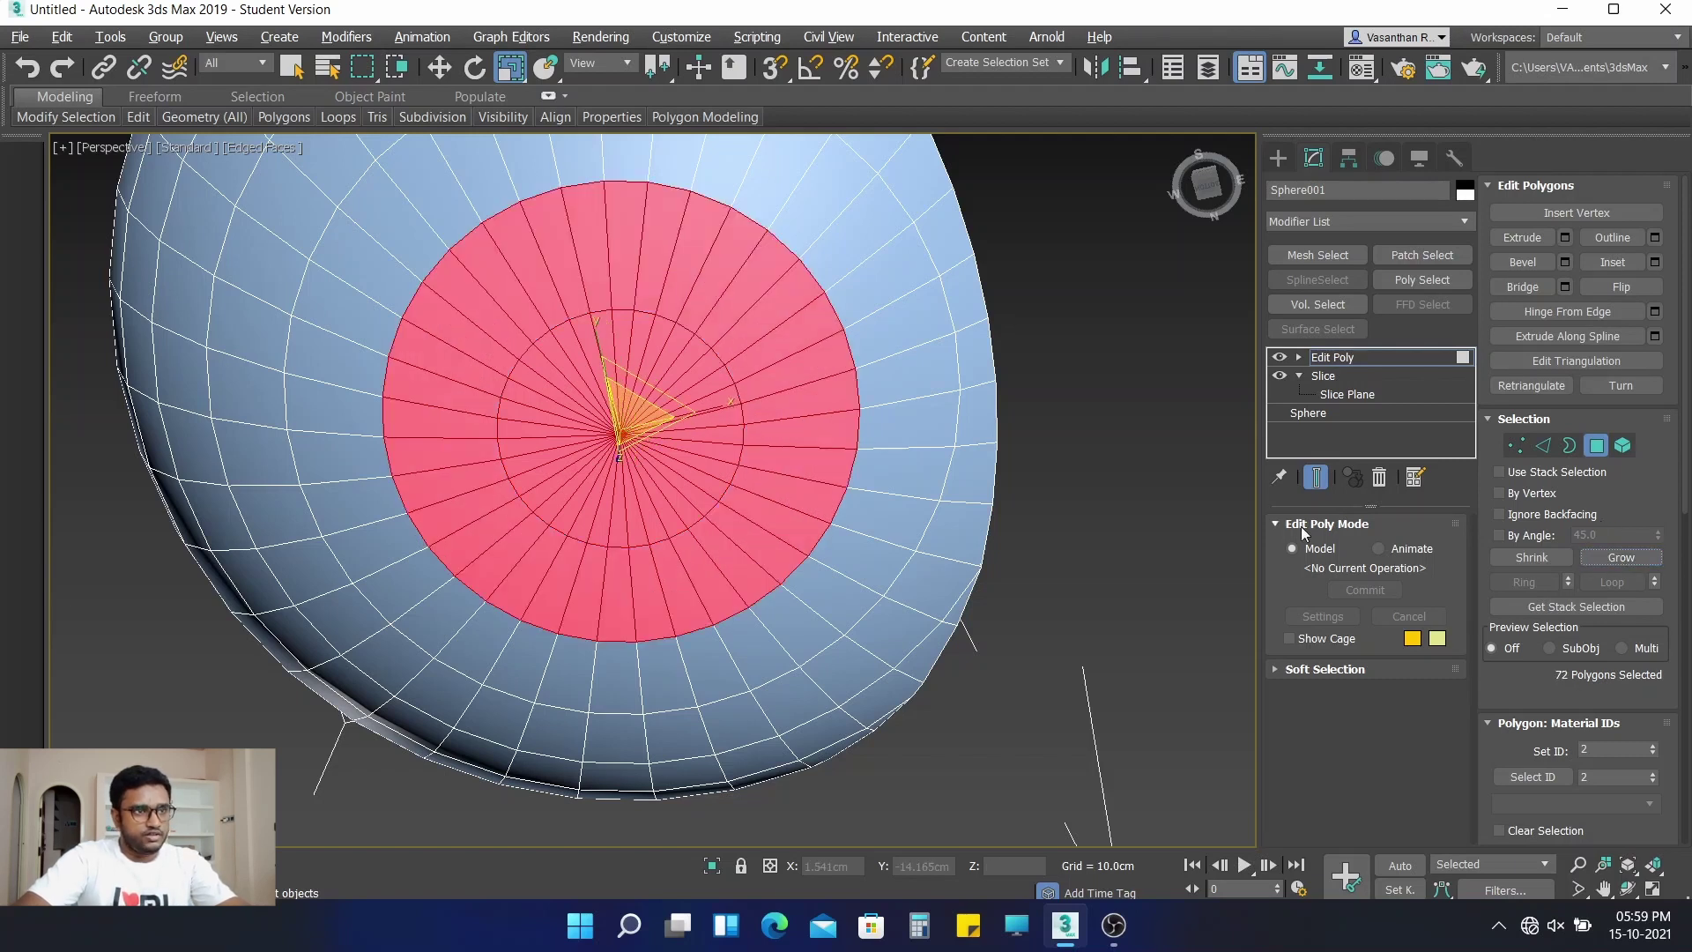
Extrude the selected underside polygons by 20 cm to form a stem below the shell
scroll(740, 491, "down", 3)
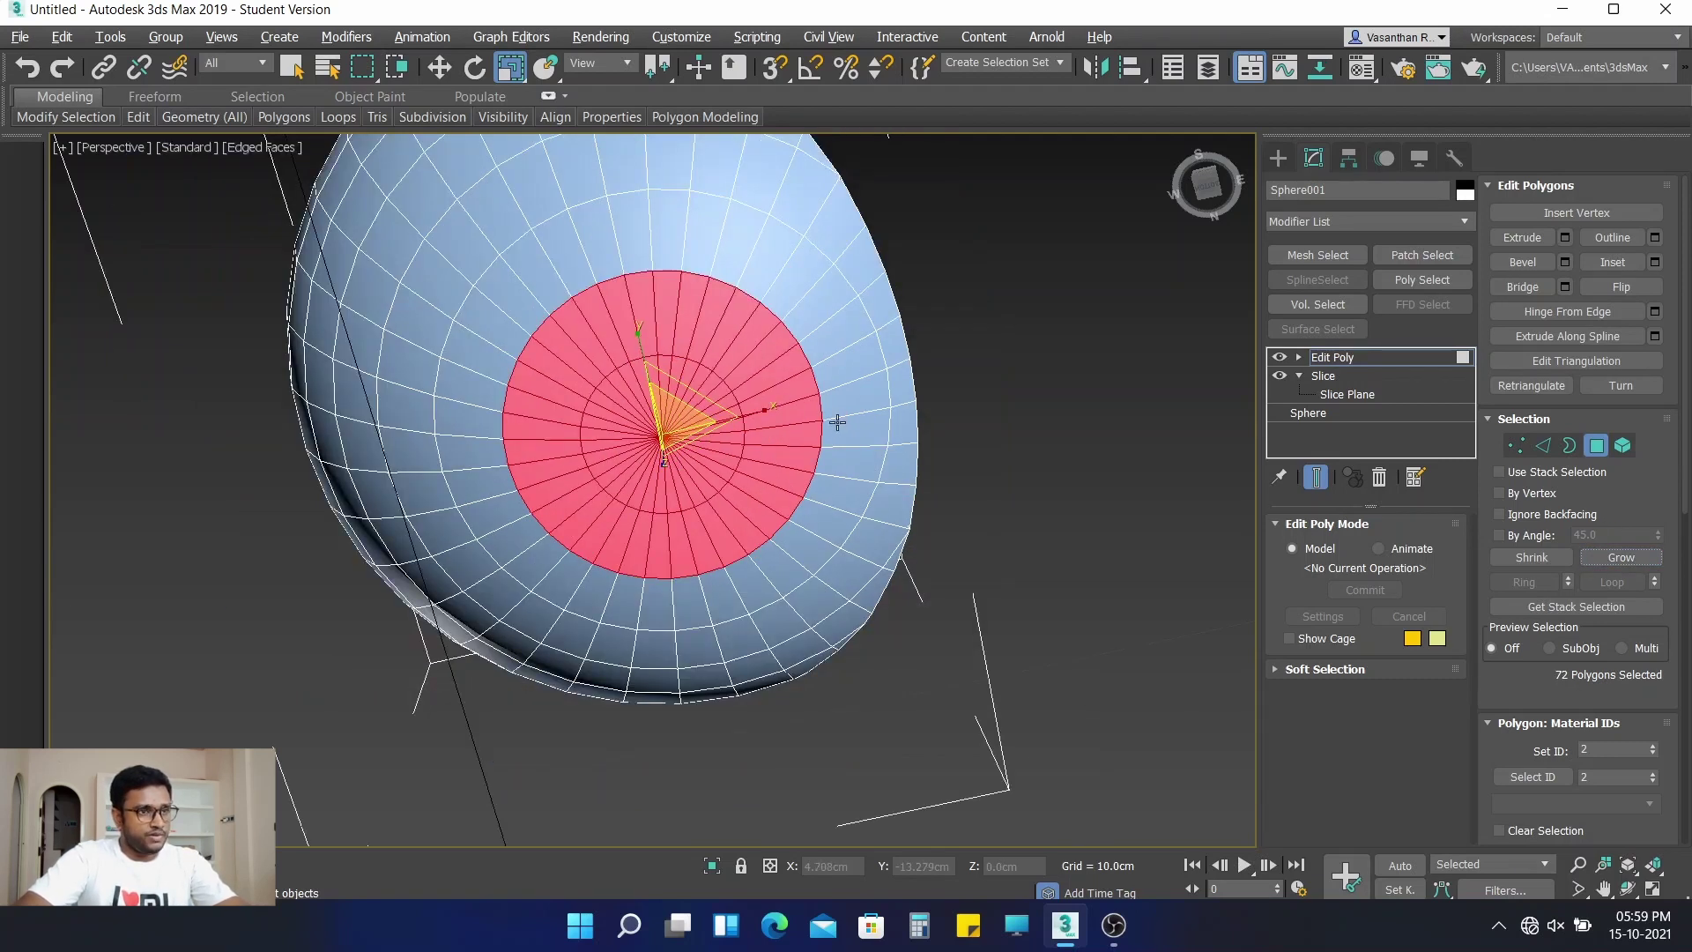
middle_click_drag(740, 491, 825, 525, "alt")
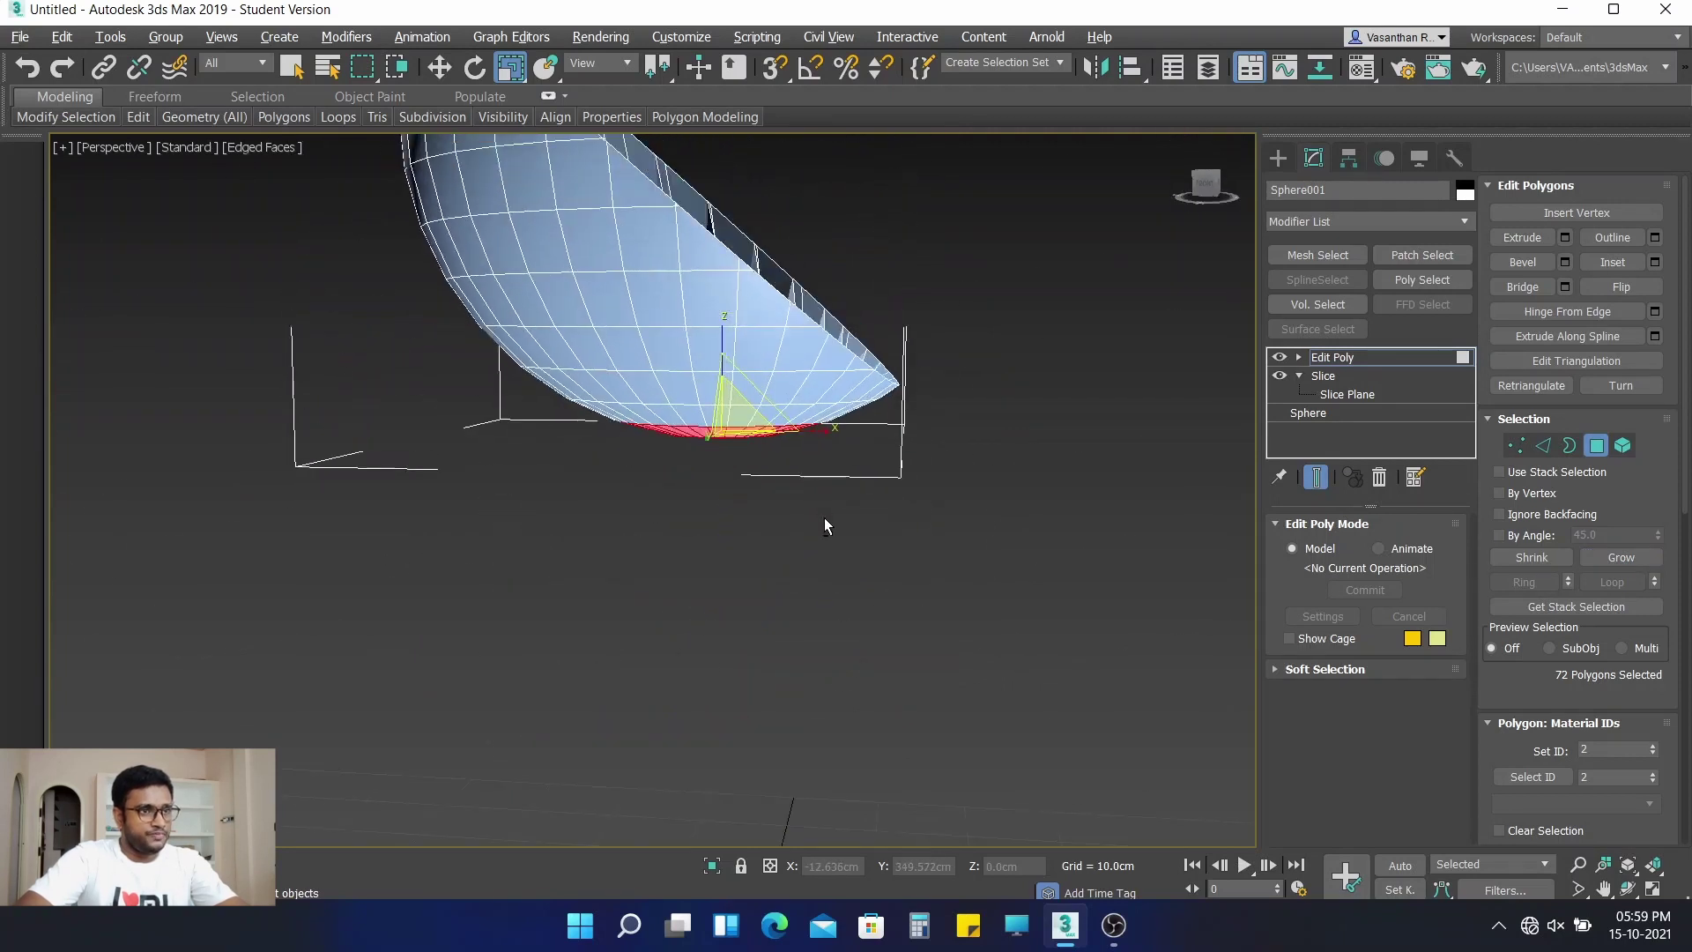
left_click(1564, 238)
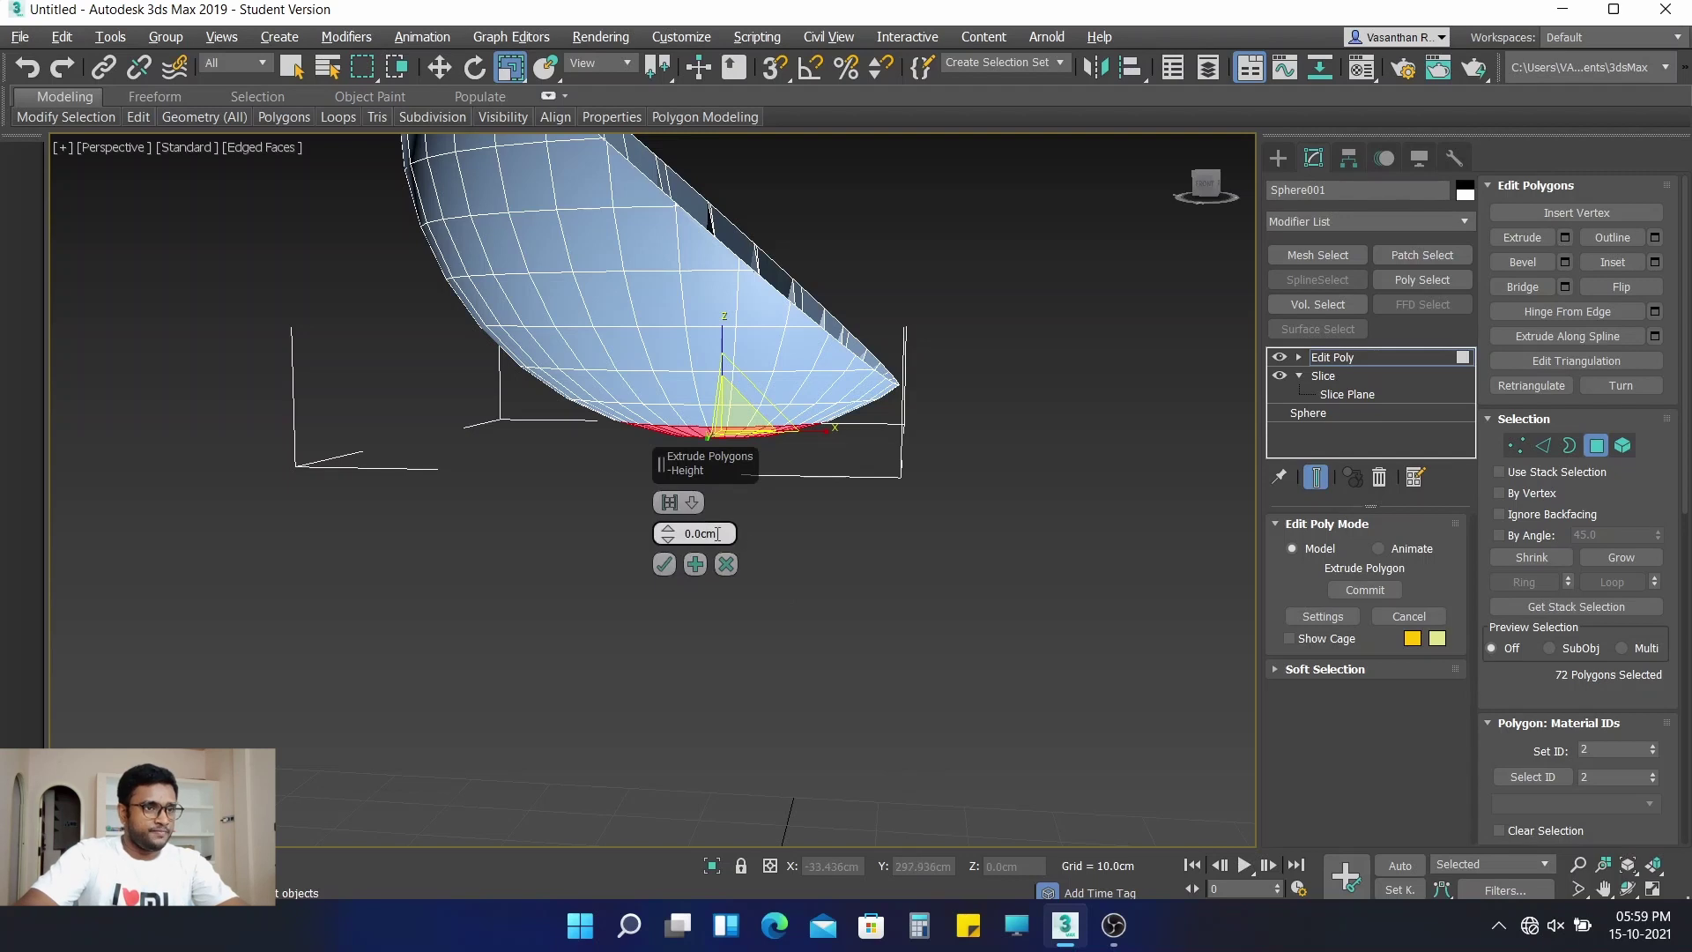
left_click_drag(737, 533, 524, 534)
type("20")
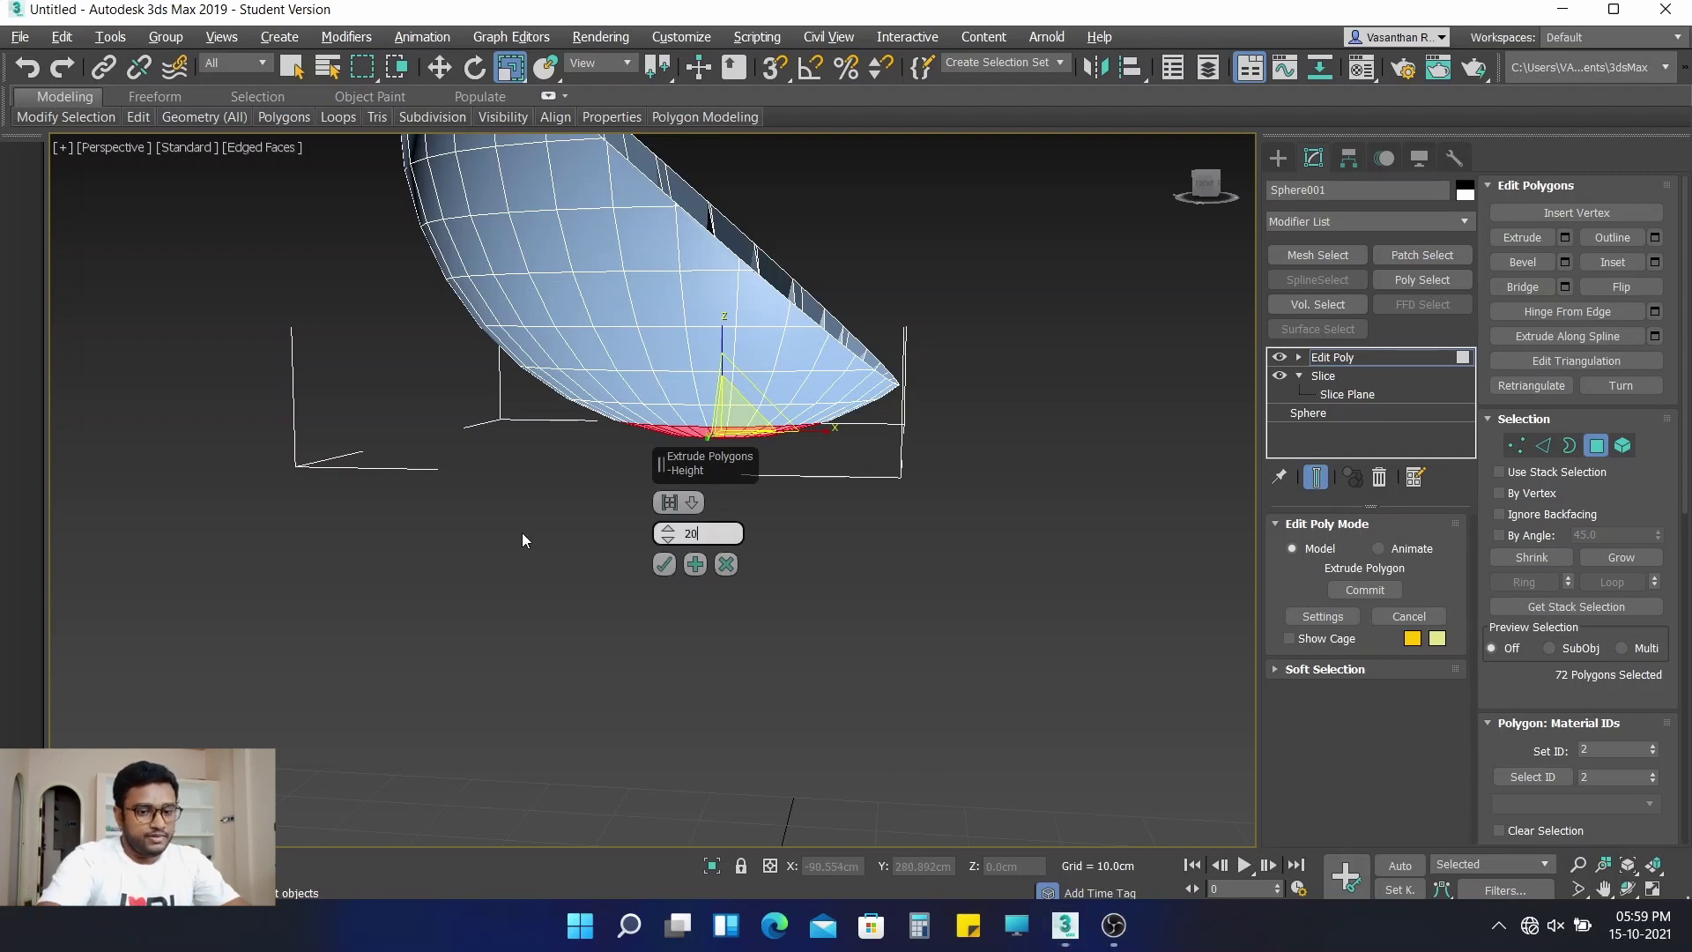
key("Return")
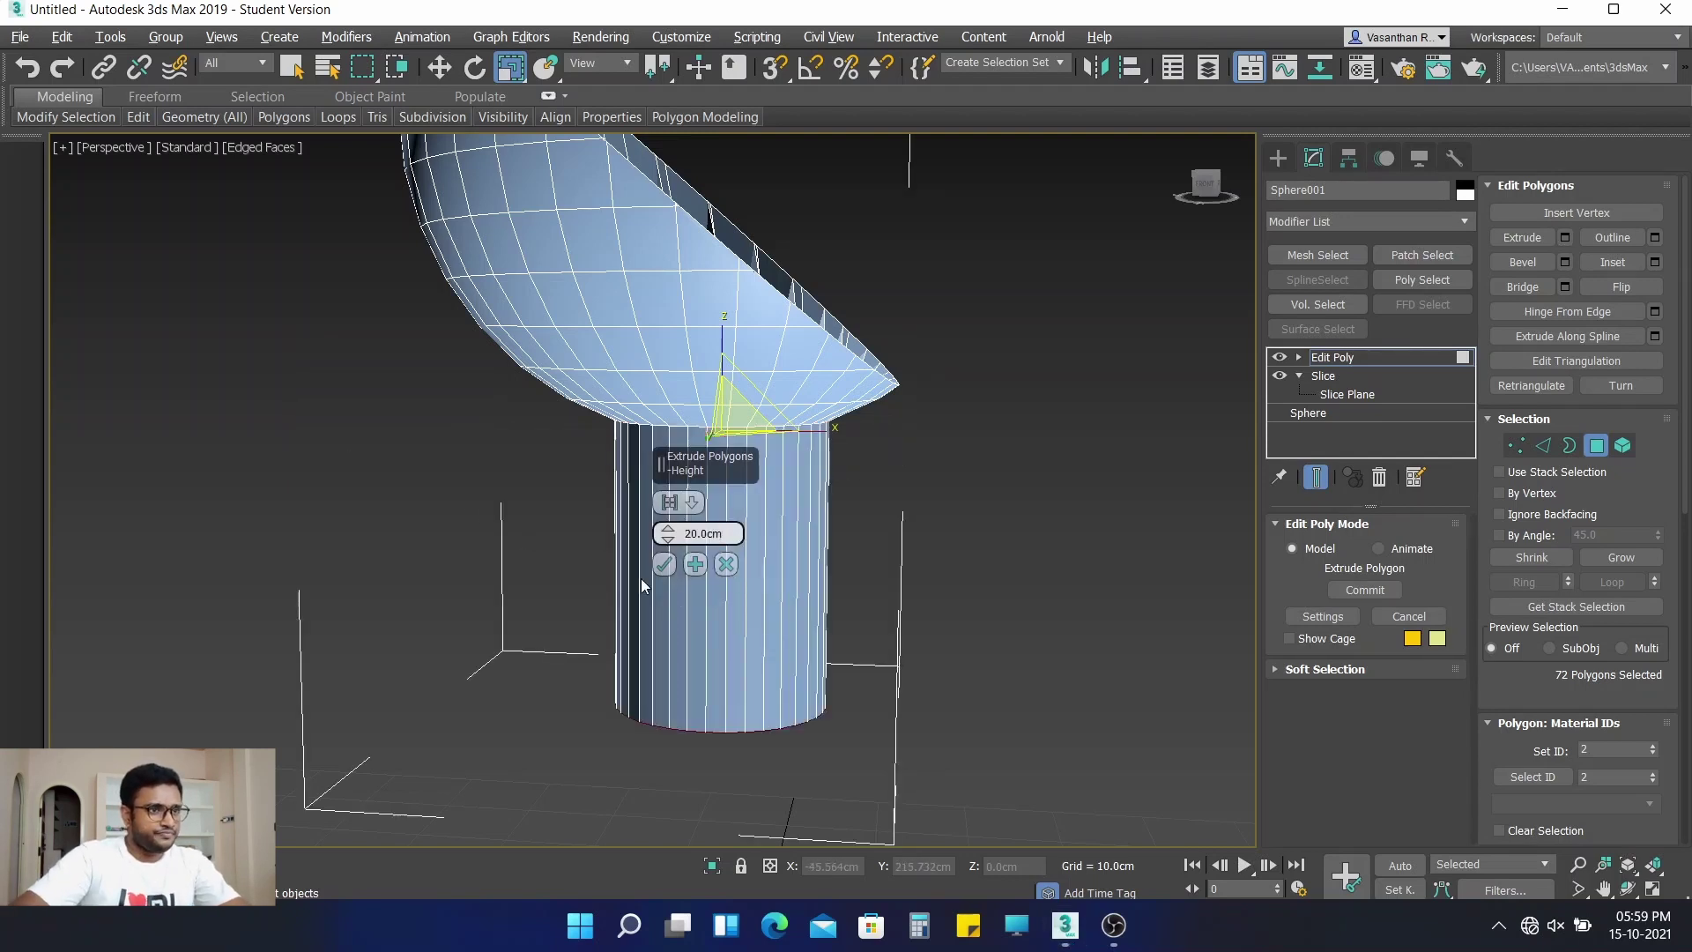
left_click(662, 563)
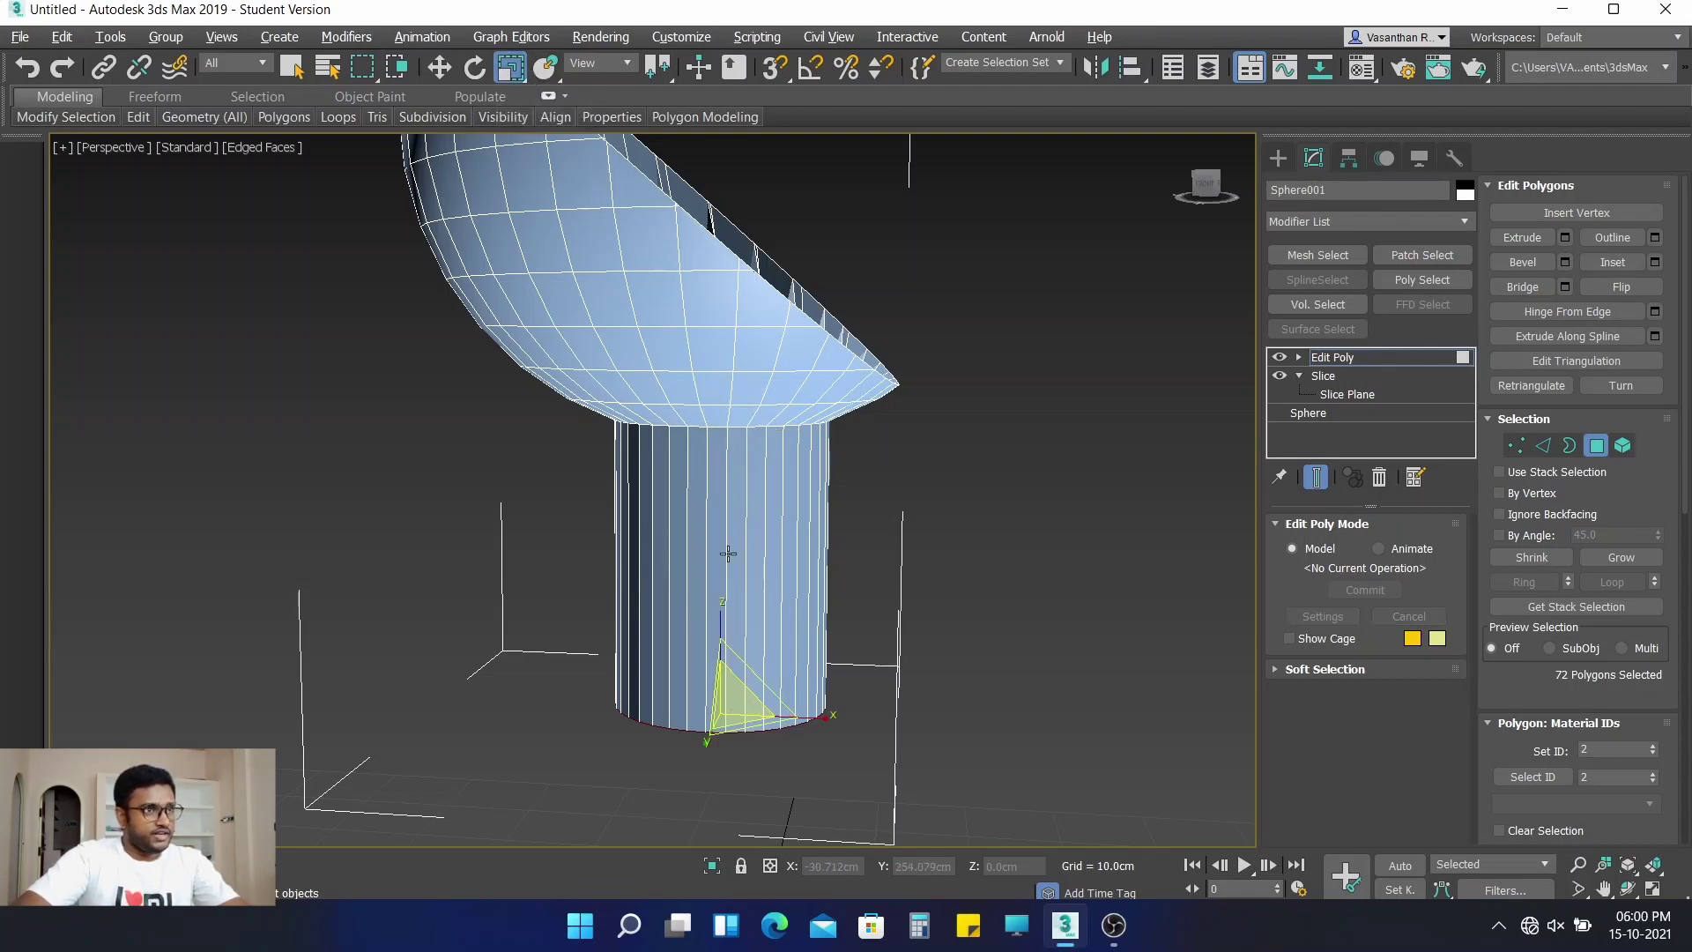
Scale the stem's bottom face down uniformly so the stem tapers to a narrow end
left_click_drag(721, 659, 783, 857)
scroll(737, 628, "down", 3)
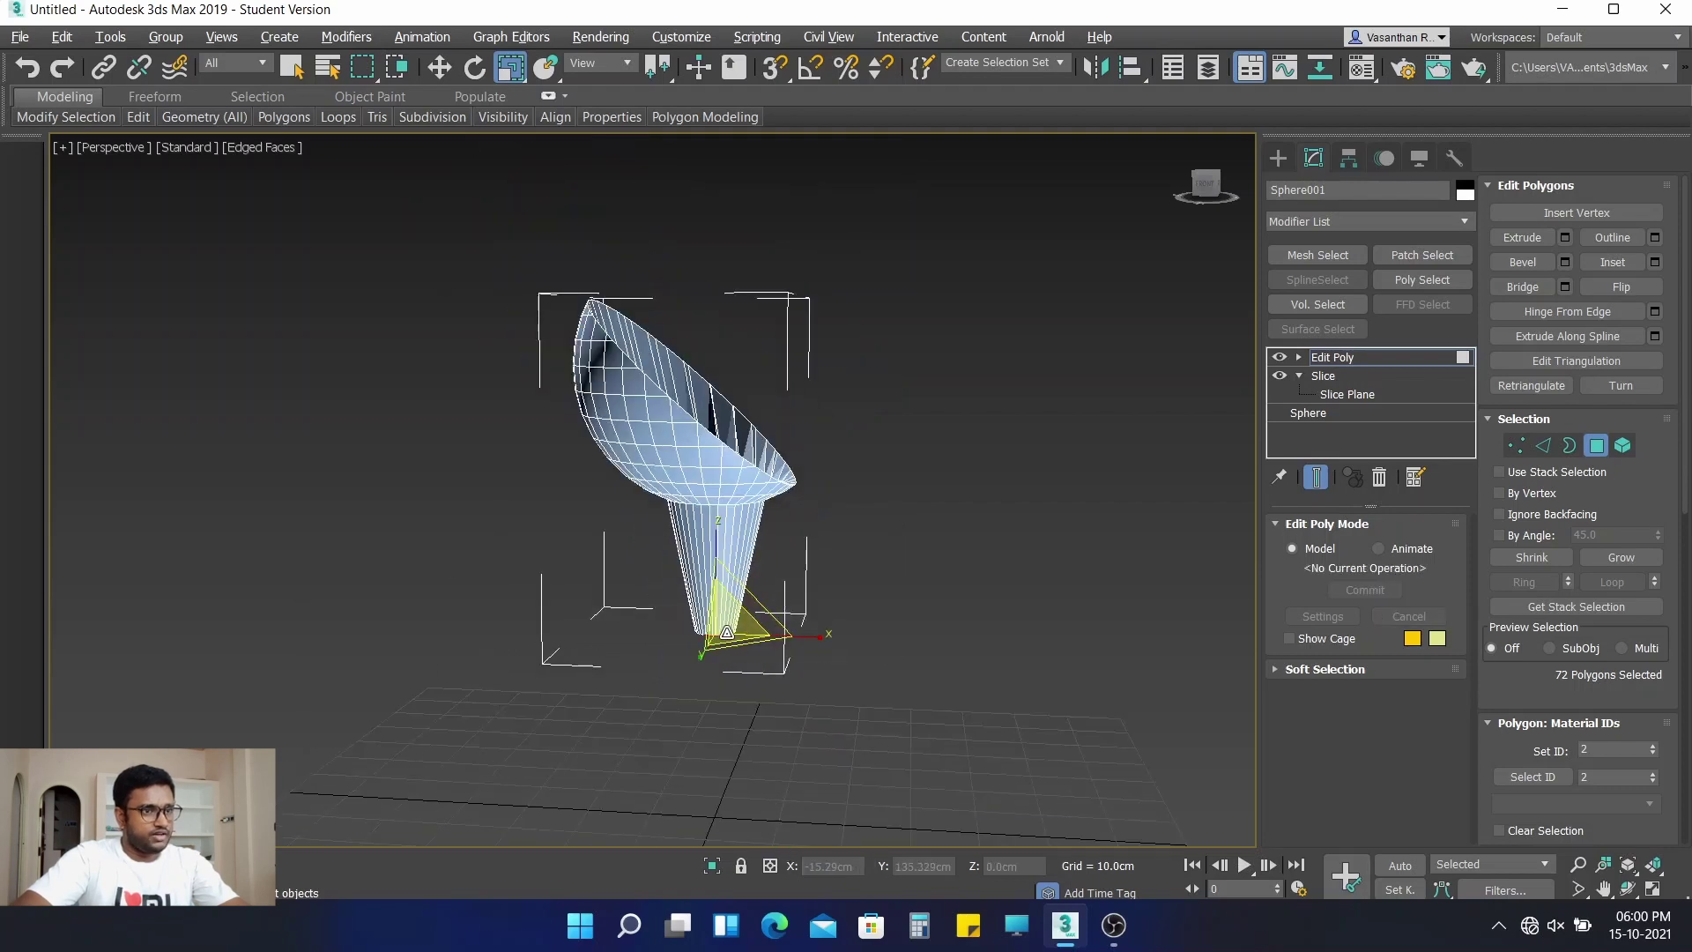
left_click_drag(726, 632, 736, 650)
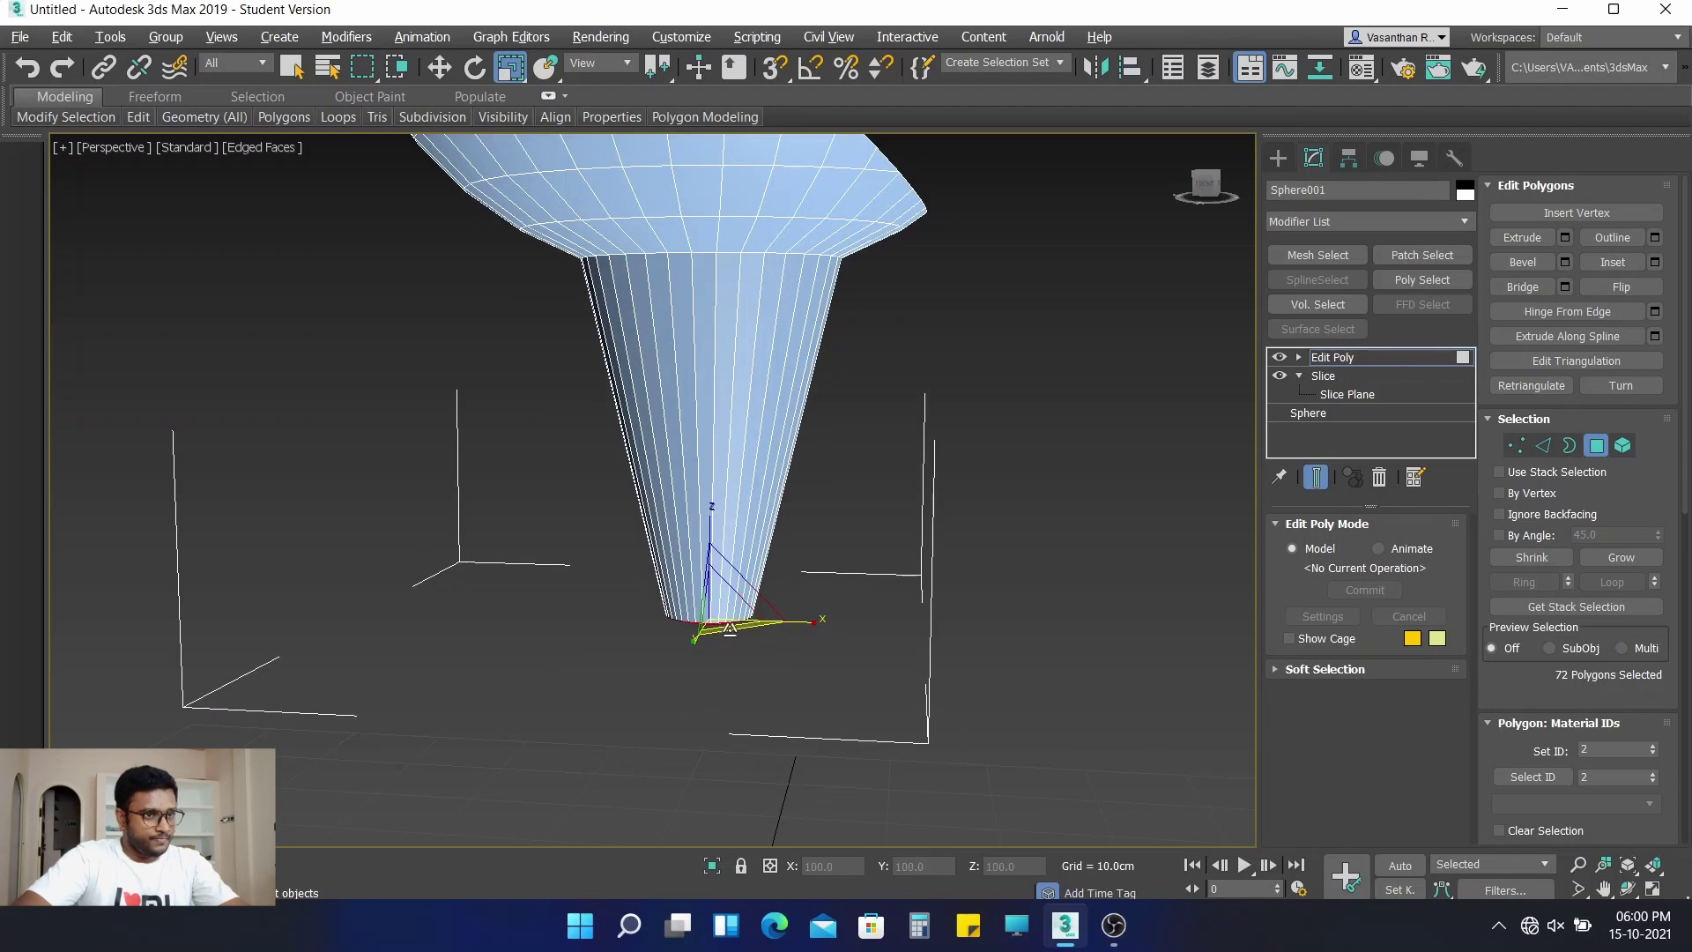
left_click_drag(720, 636, 725, 622)
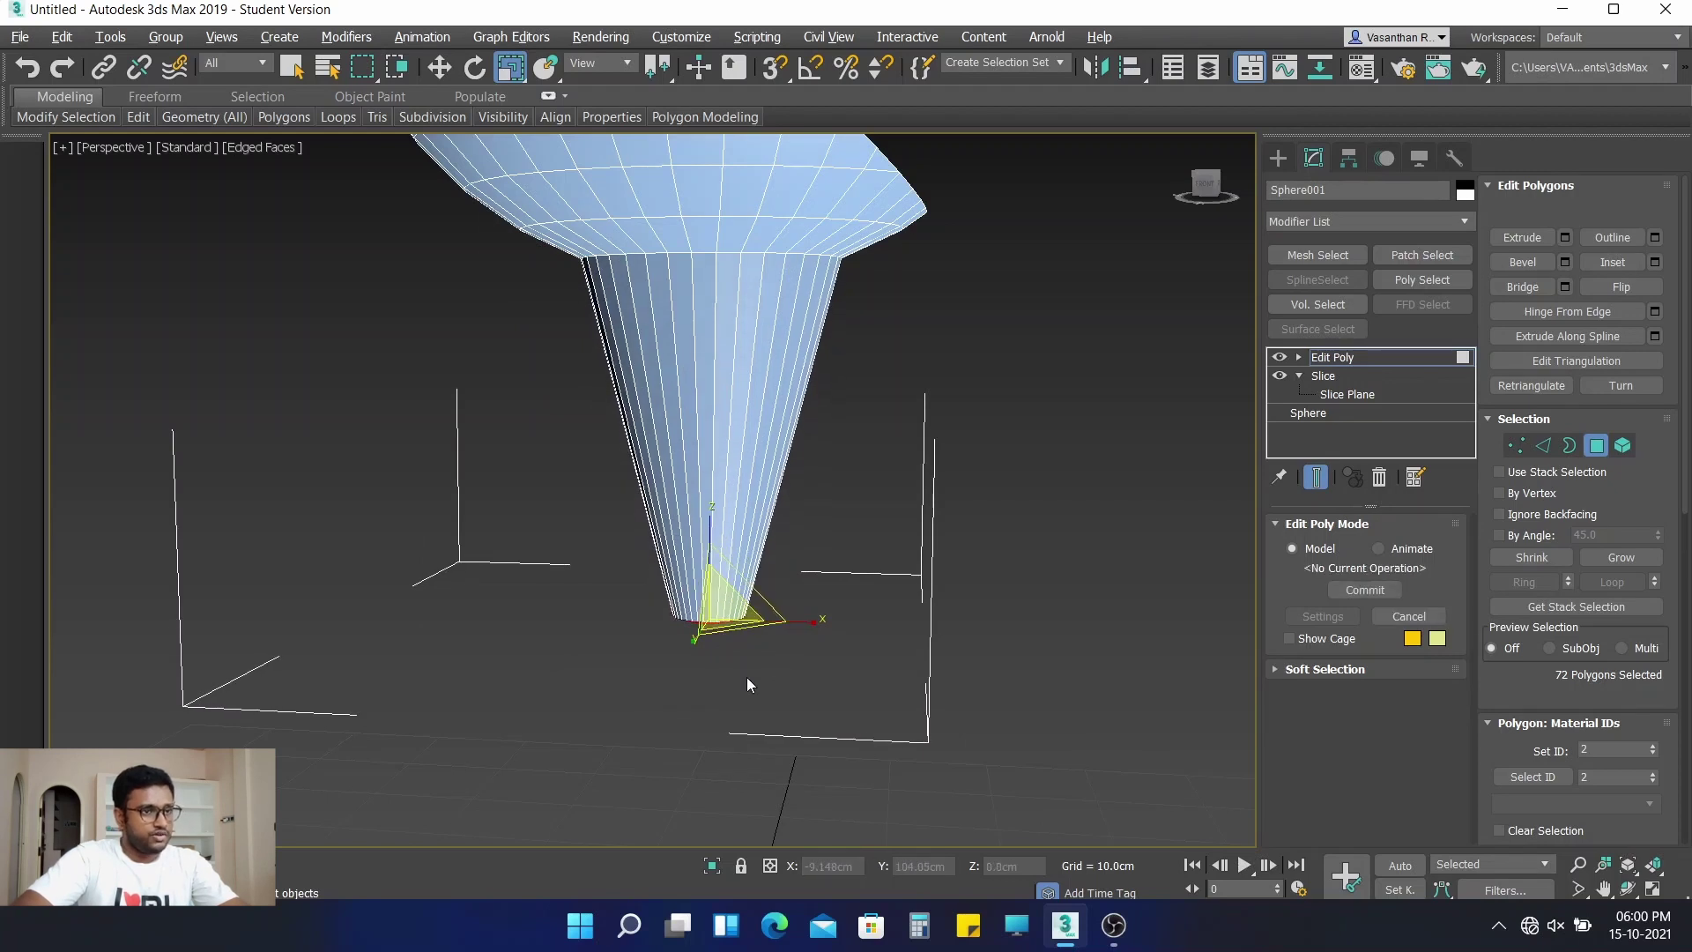
Extrude the narrow bottom end of the stem by a further 10 cm
scroll(758, 691, "down", 5)
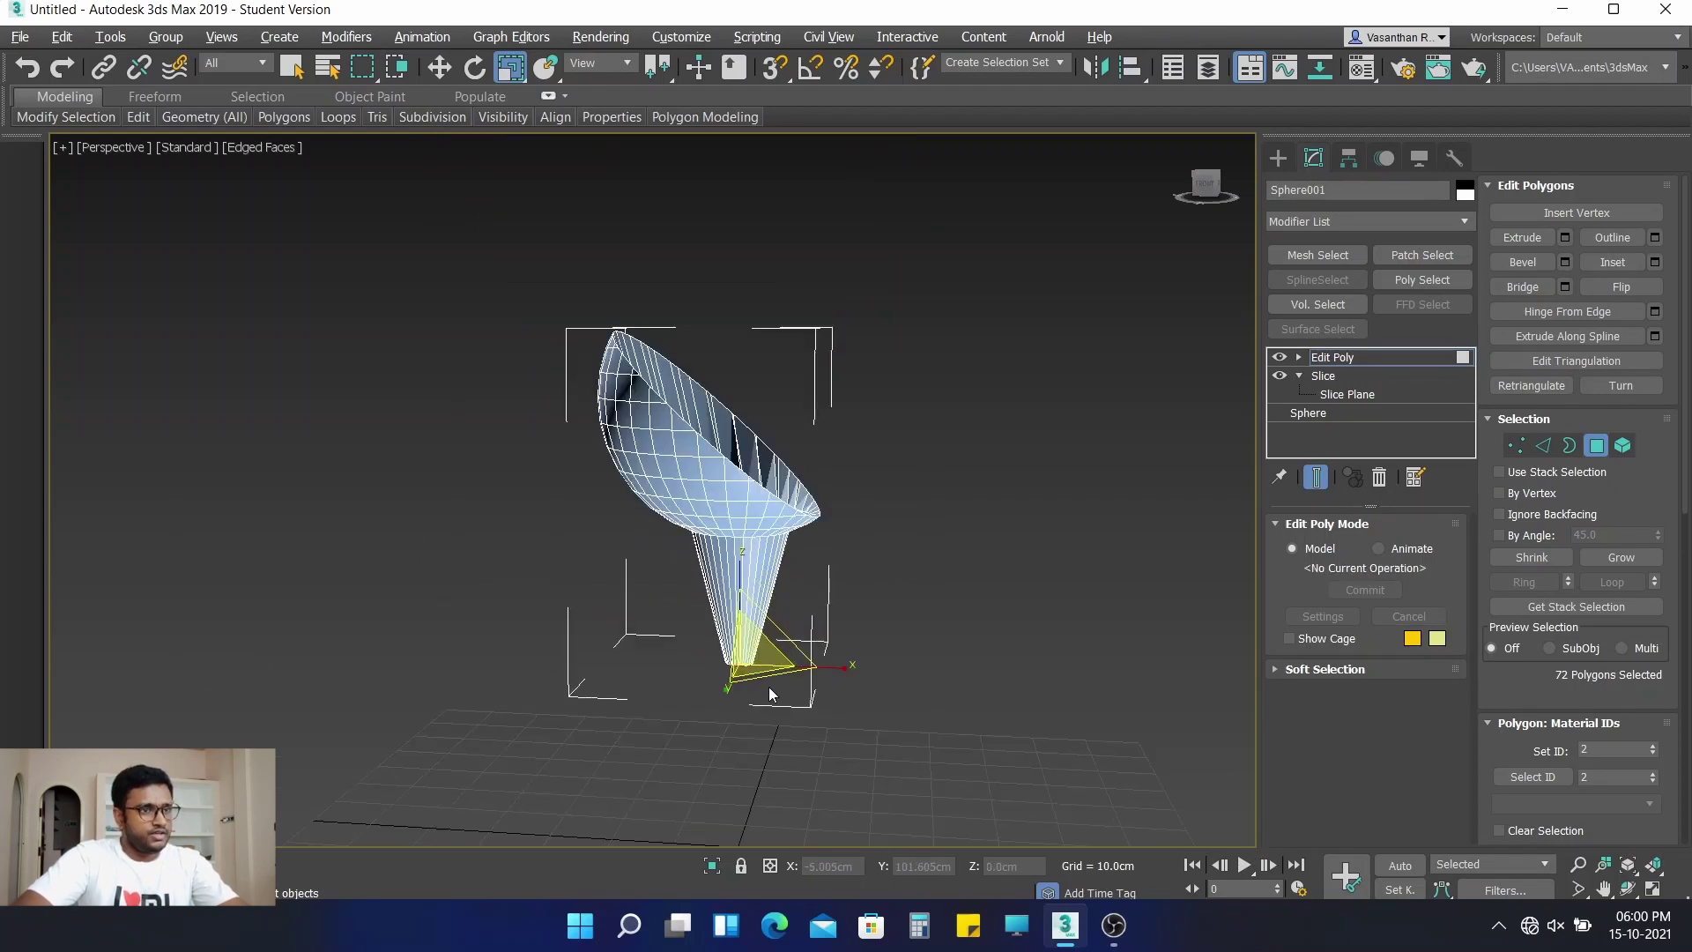
left_click(1566, 240)
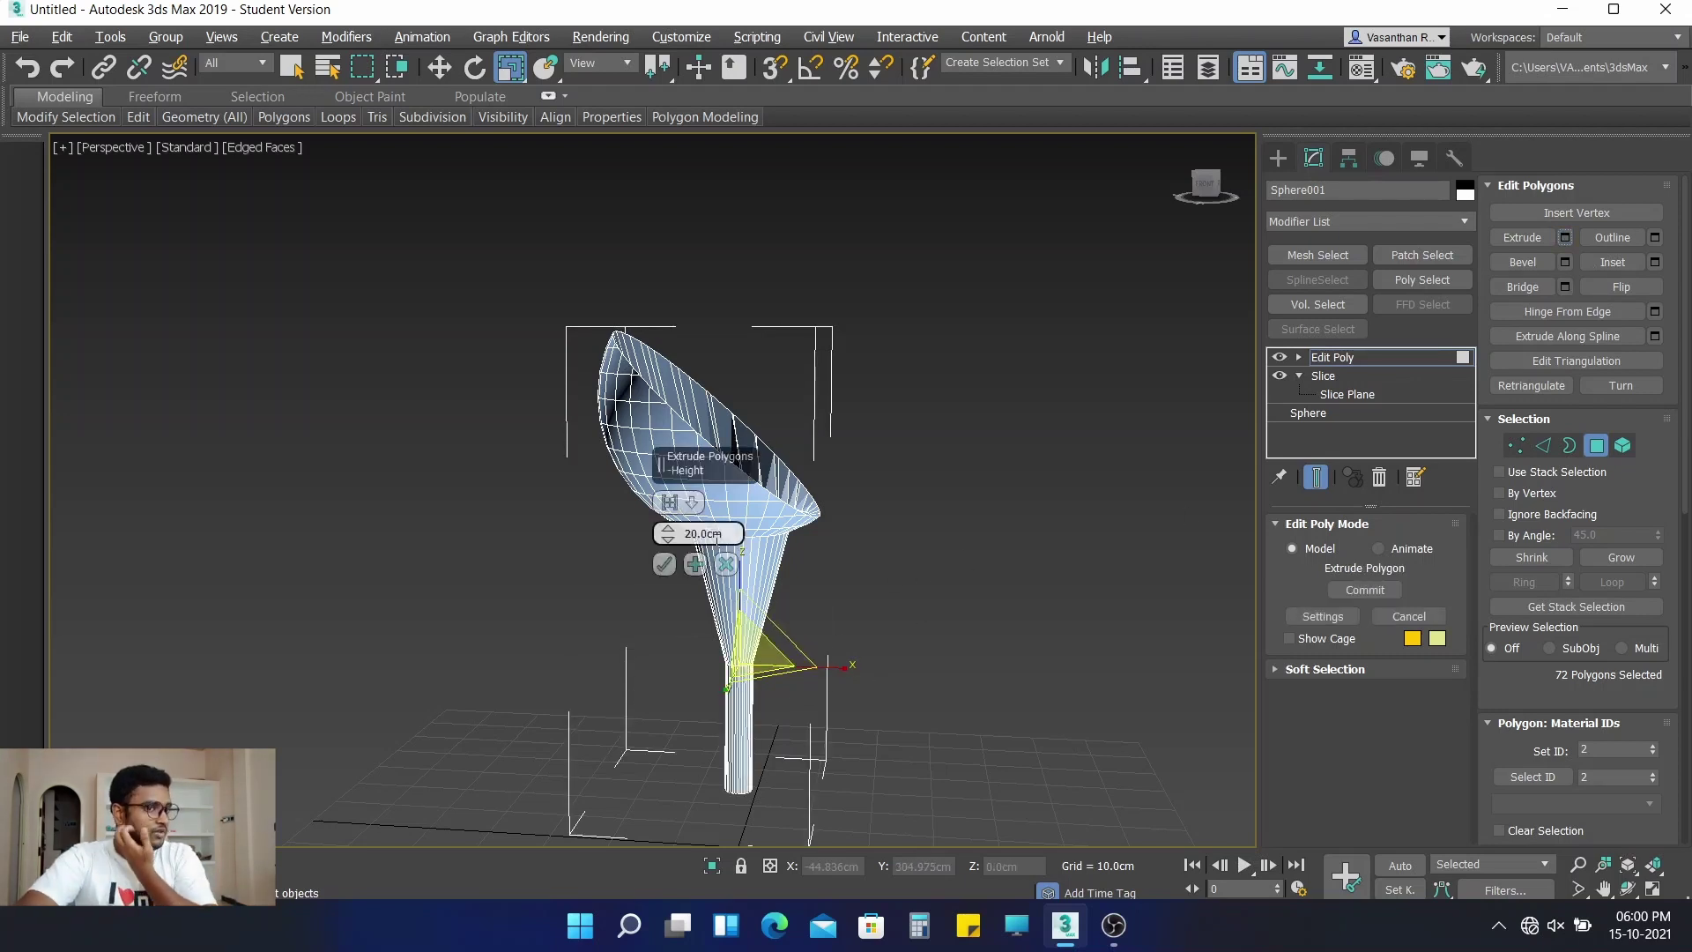
left_click_drag(727, 529, 642, 523)
type("5")
key("Return")
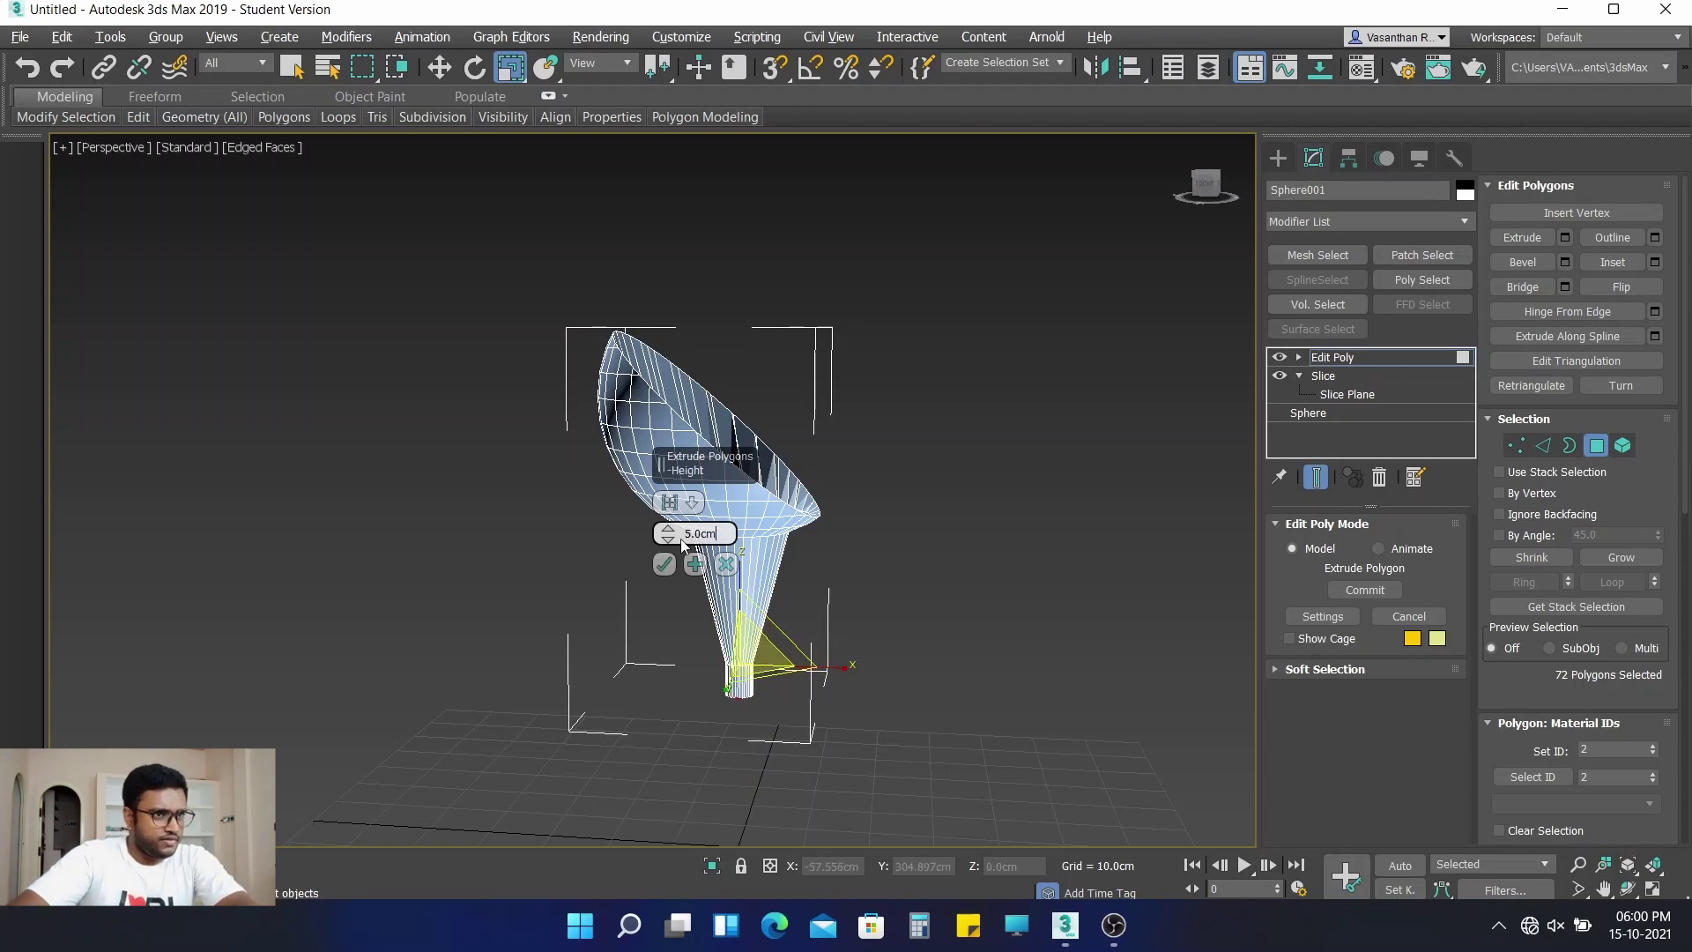
mouse_move(667, 535)
left_mouse_down()
mouse_move(684, 470)
mouse_move(729, 527)
mouse_move(688, 533)
left_mouse_up()
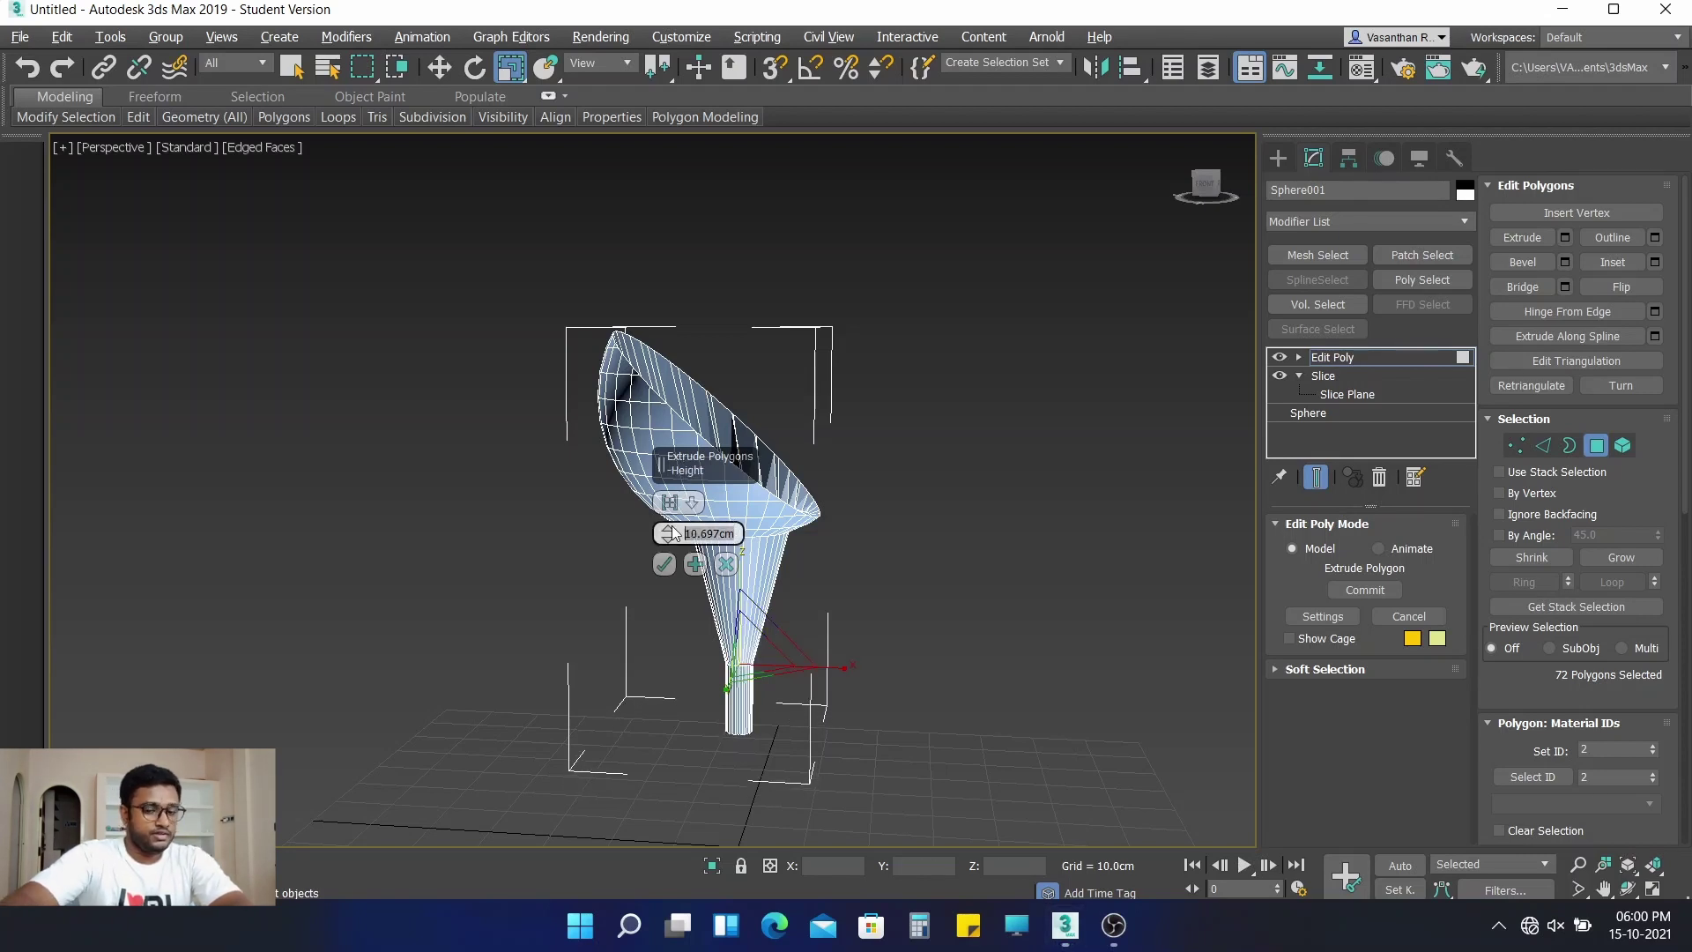
type("10")
key("Return")
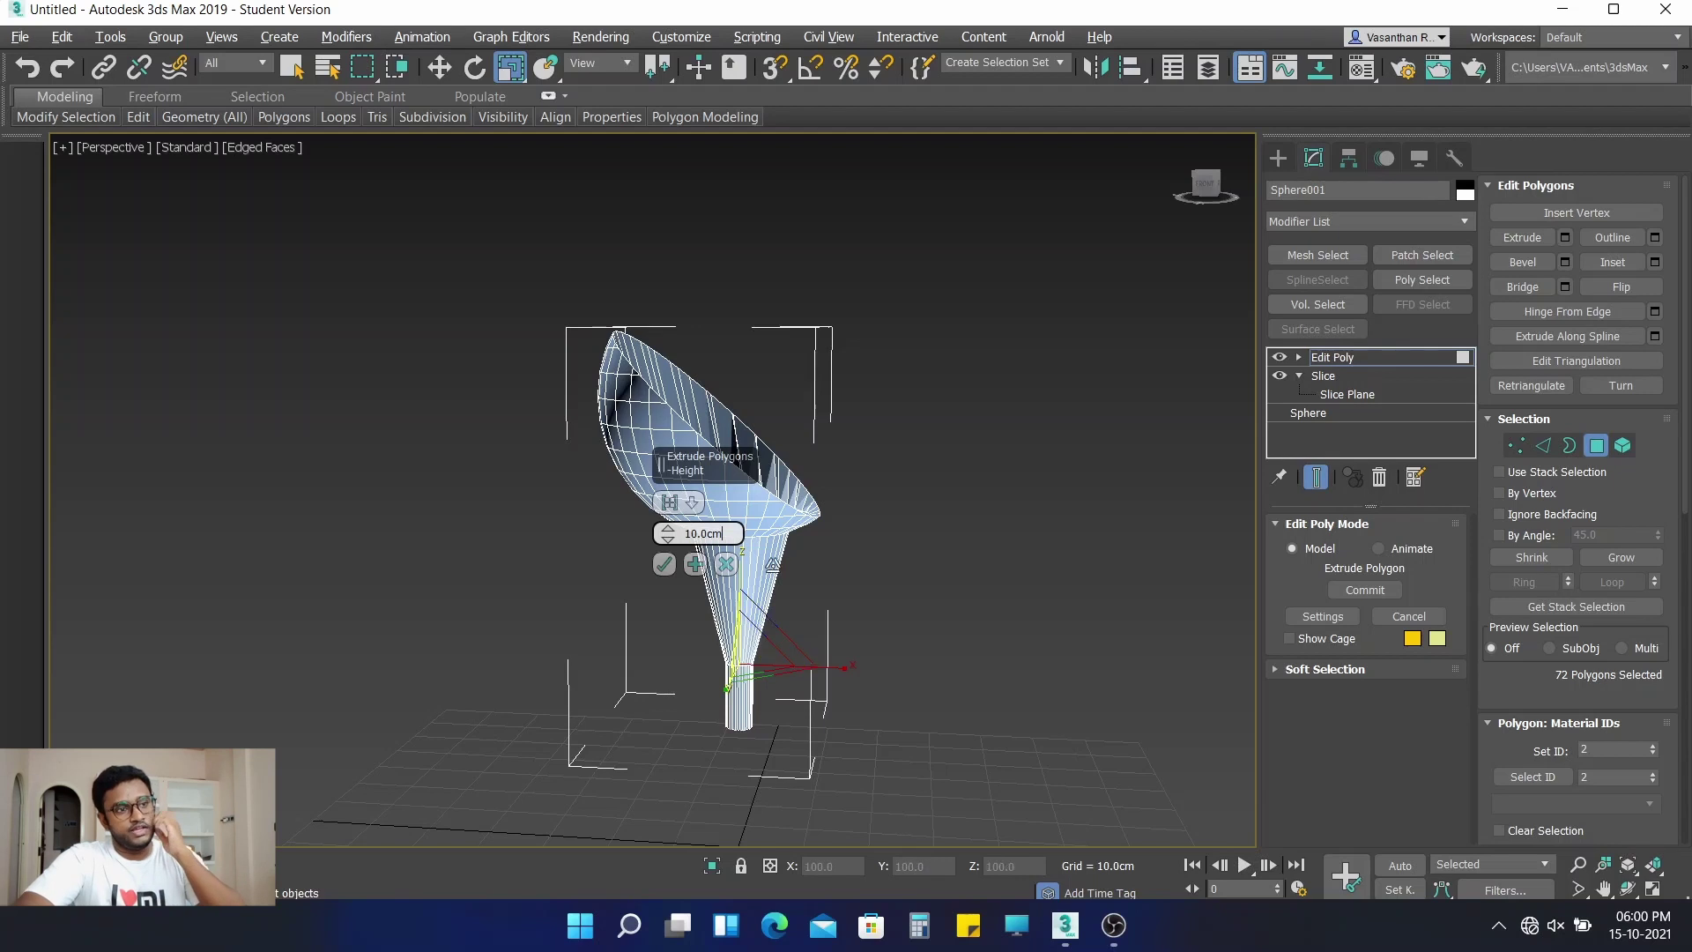
left_click(664, 565)
Select the full edge loop where the tapered stem meets the underside of the shell
scroll(740, 537, "up", 5)
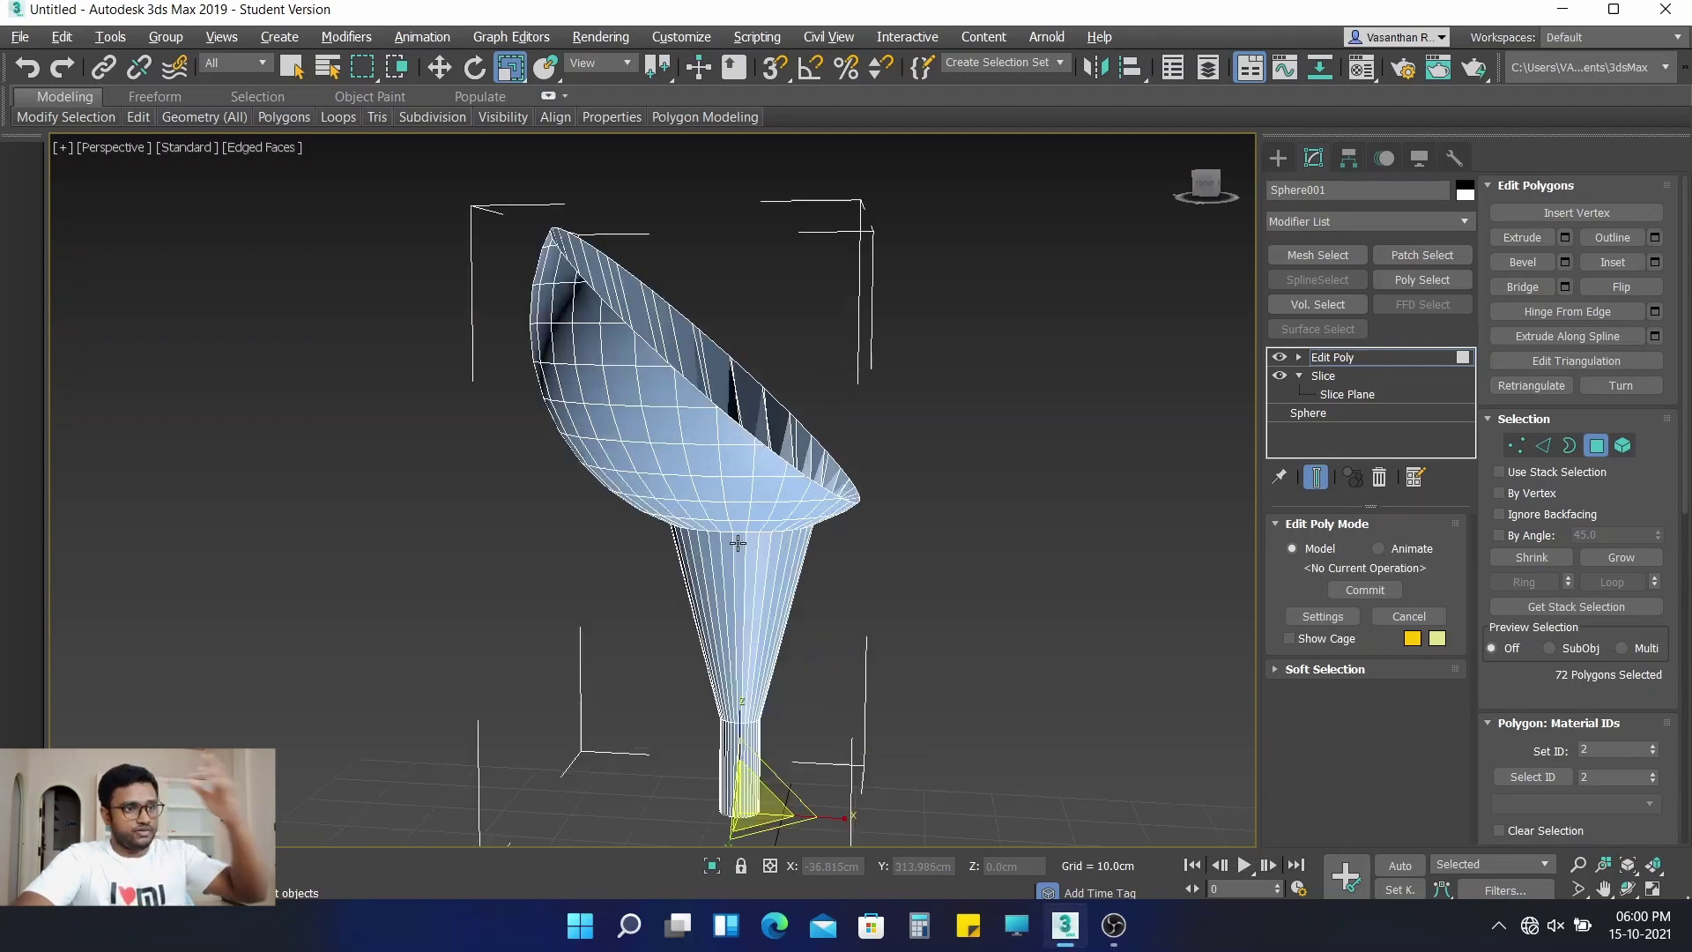
left_click(1543, 447)
left_click(743, 529)
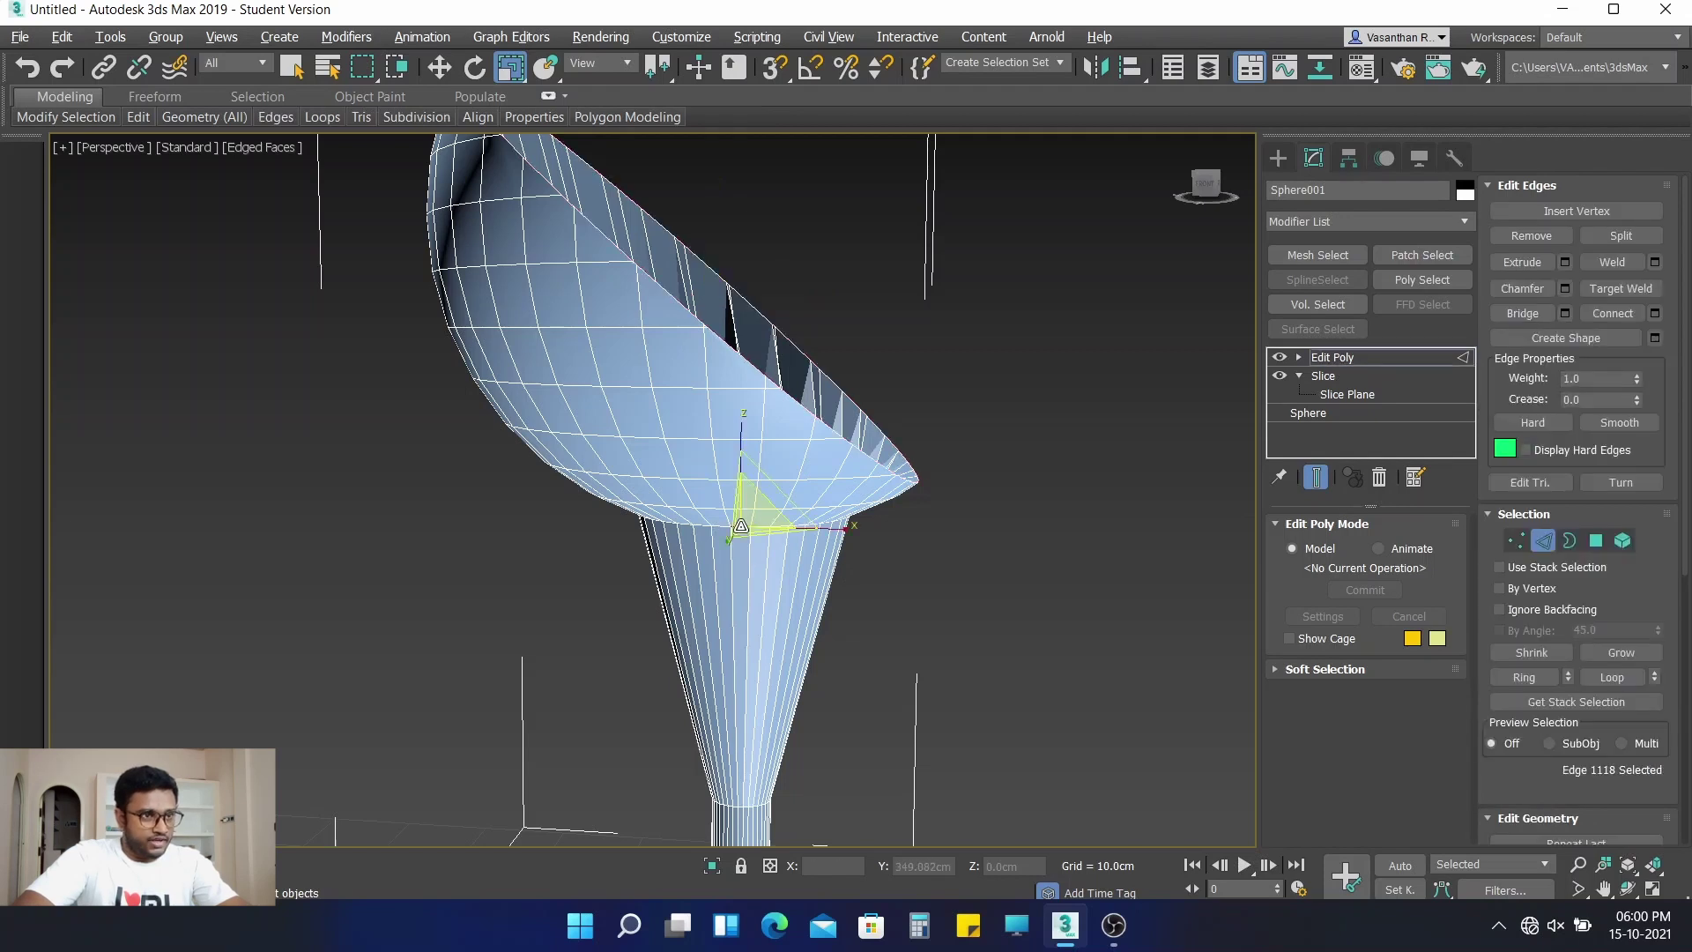
middle_click_drag(858, 650, 675, 582, "alt")
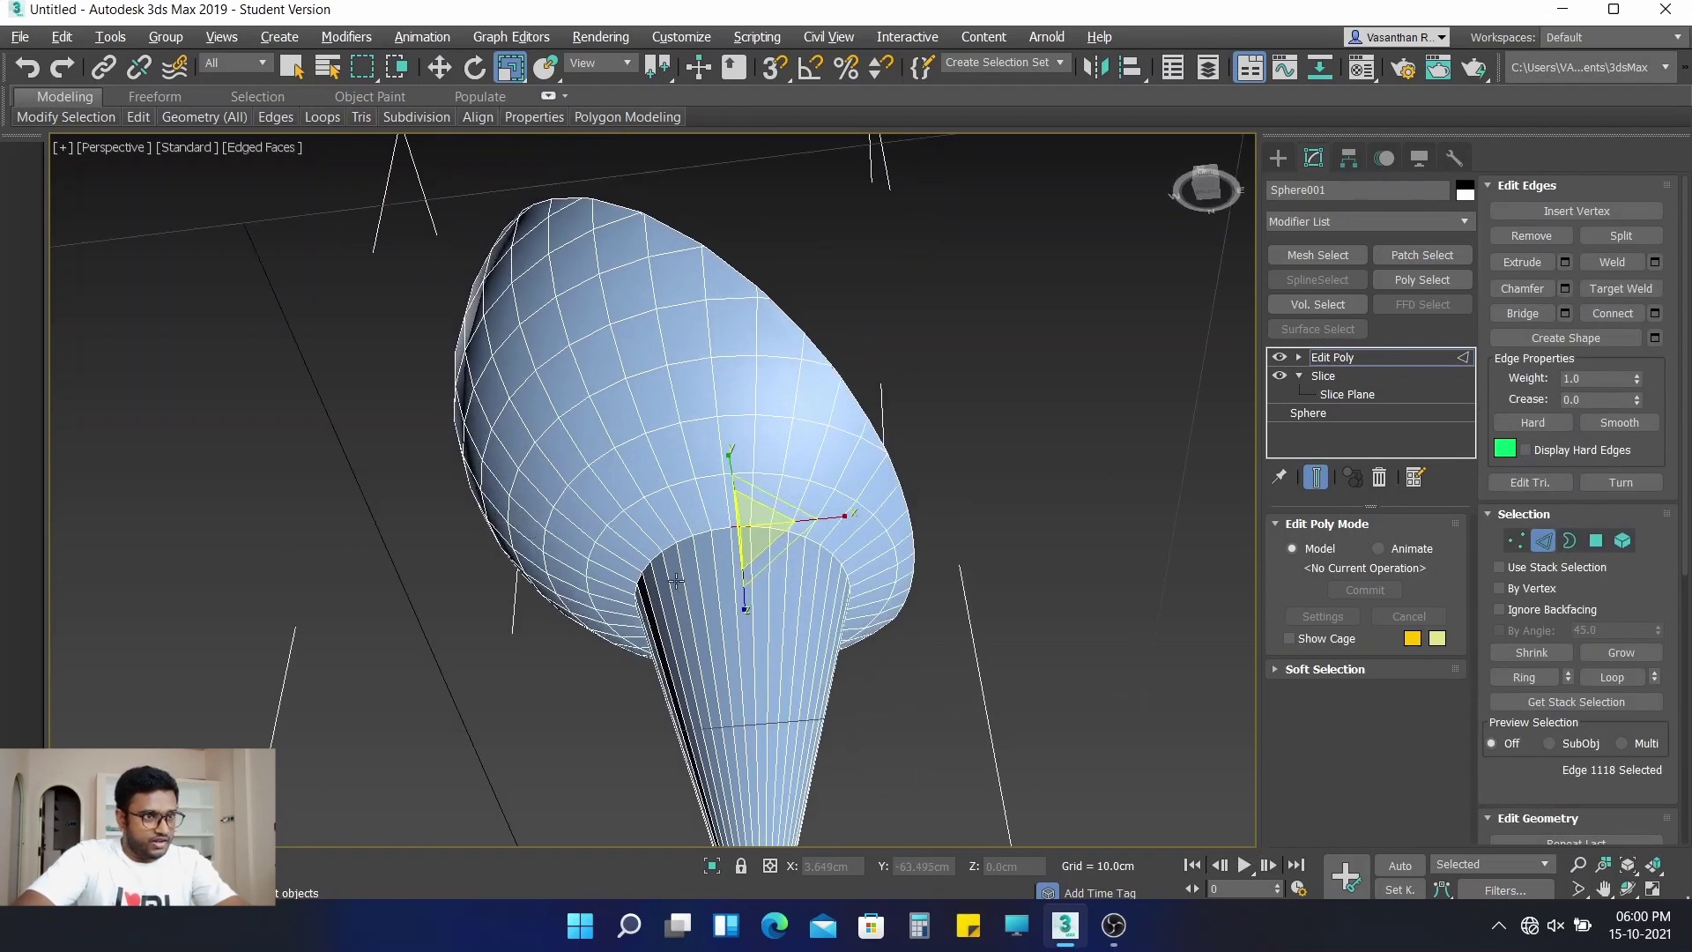
left_click(710, 529)
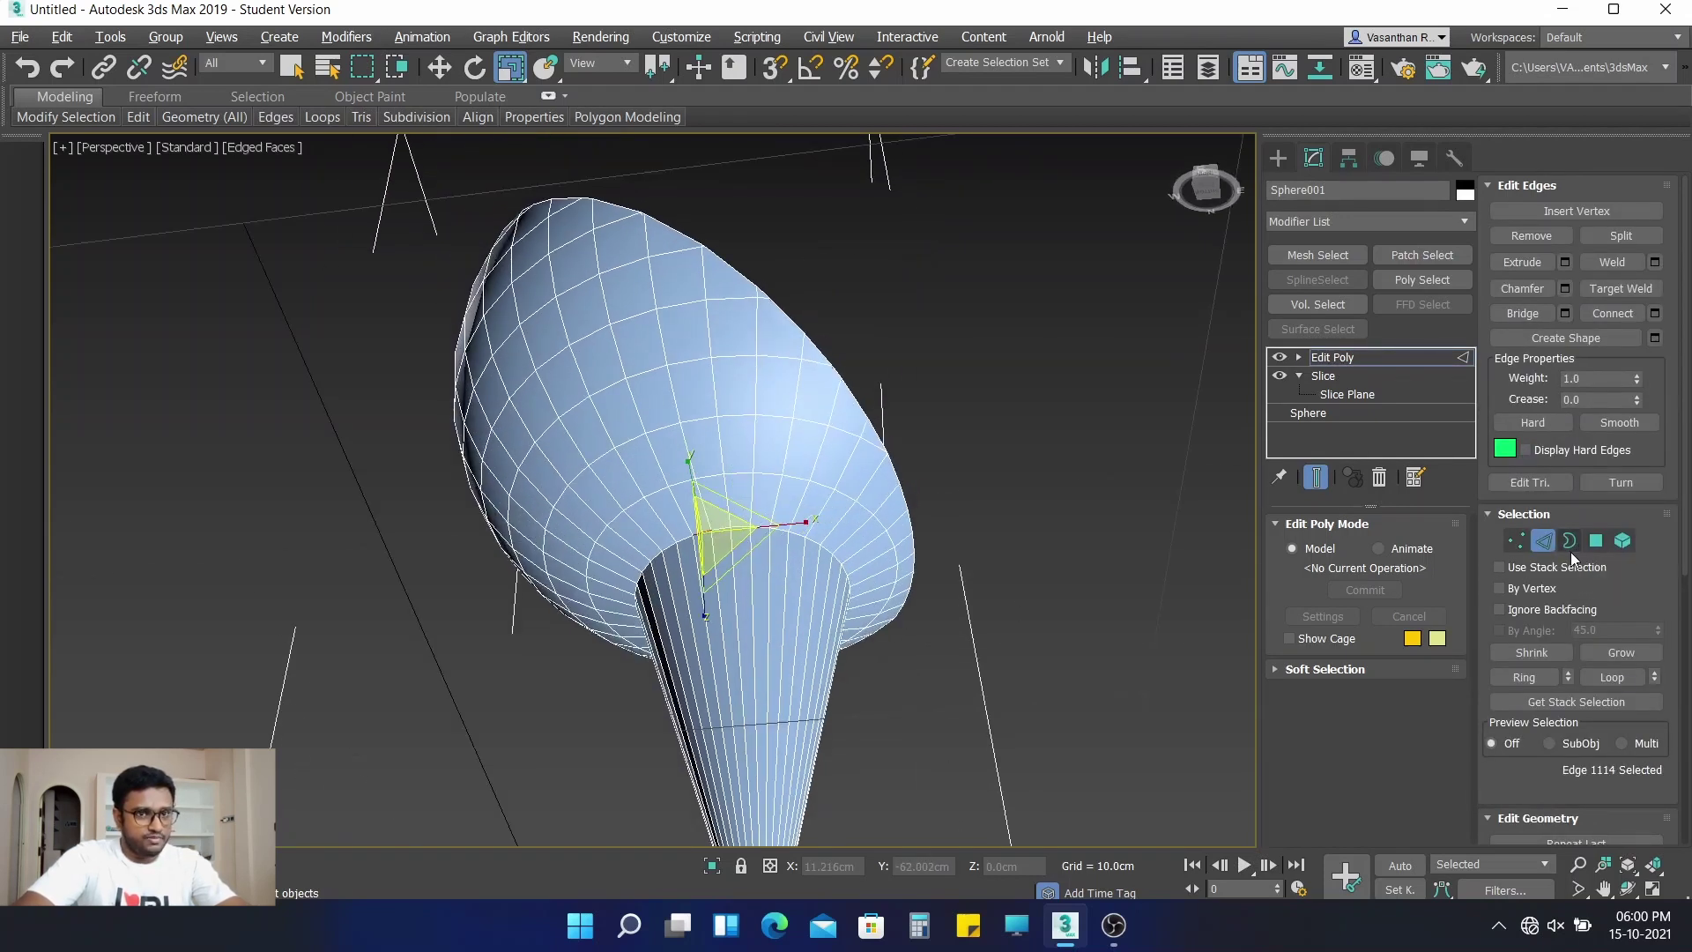
left_click(1613, 678)
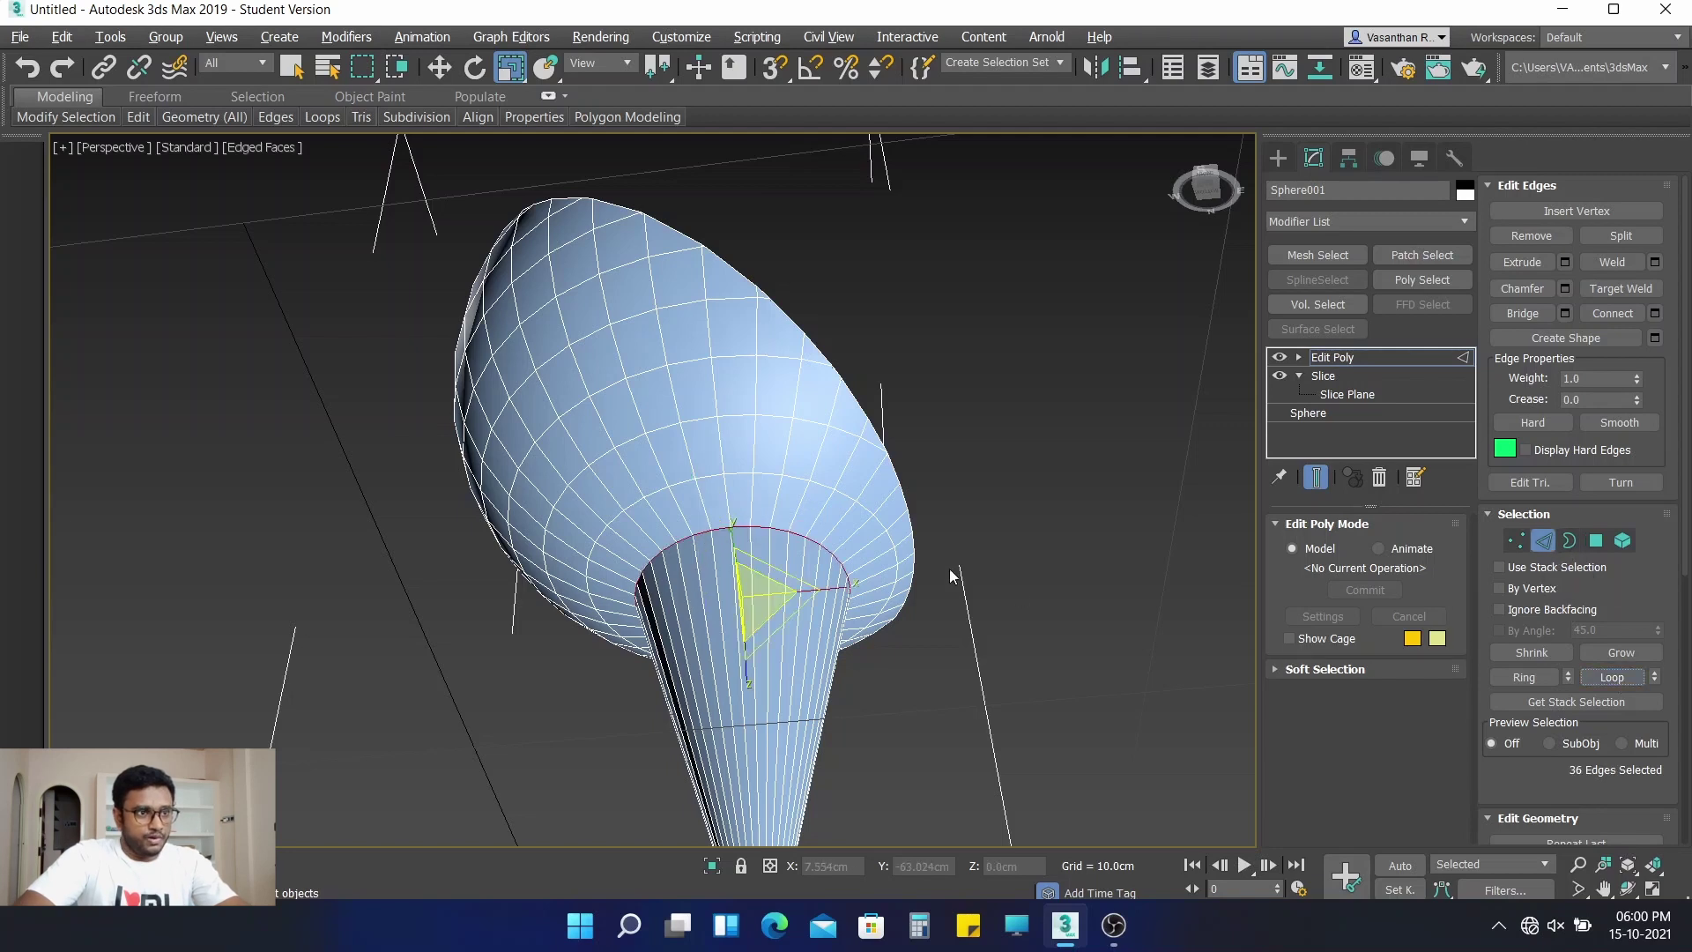
middle_click_drag(784, 562, 802, 591, "alt")
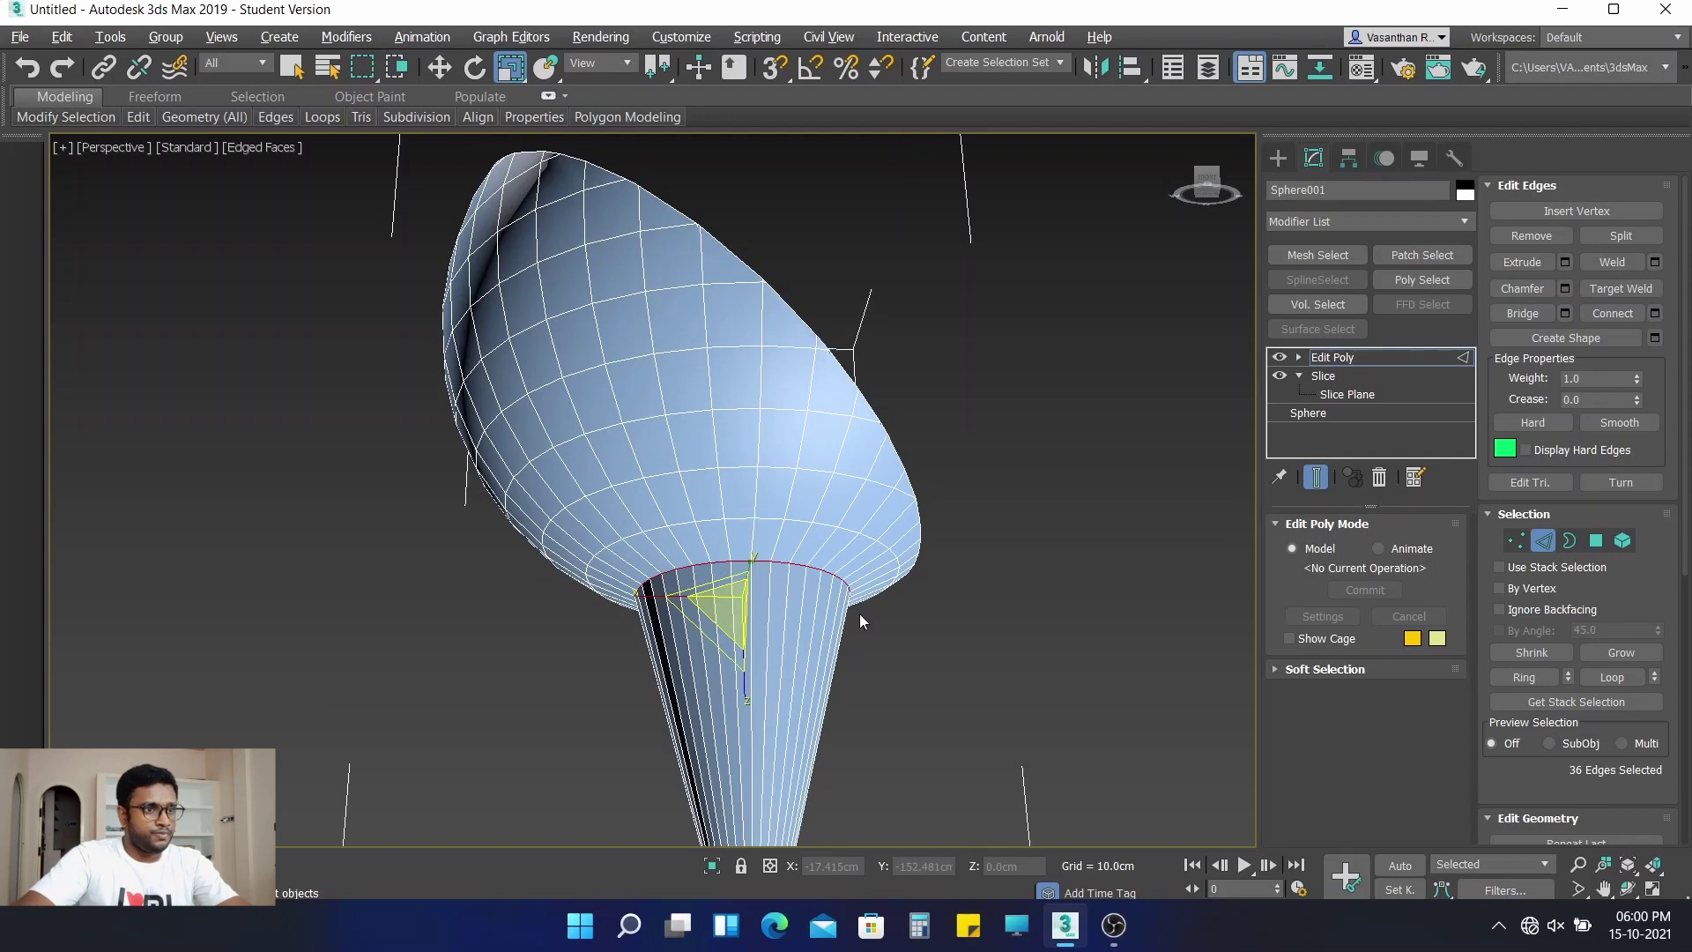
Chamfer the selected junction edge loop between shell and stem with an amount of 2.5 cm
left_click(1565, 286)
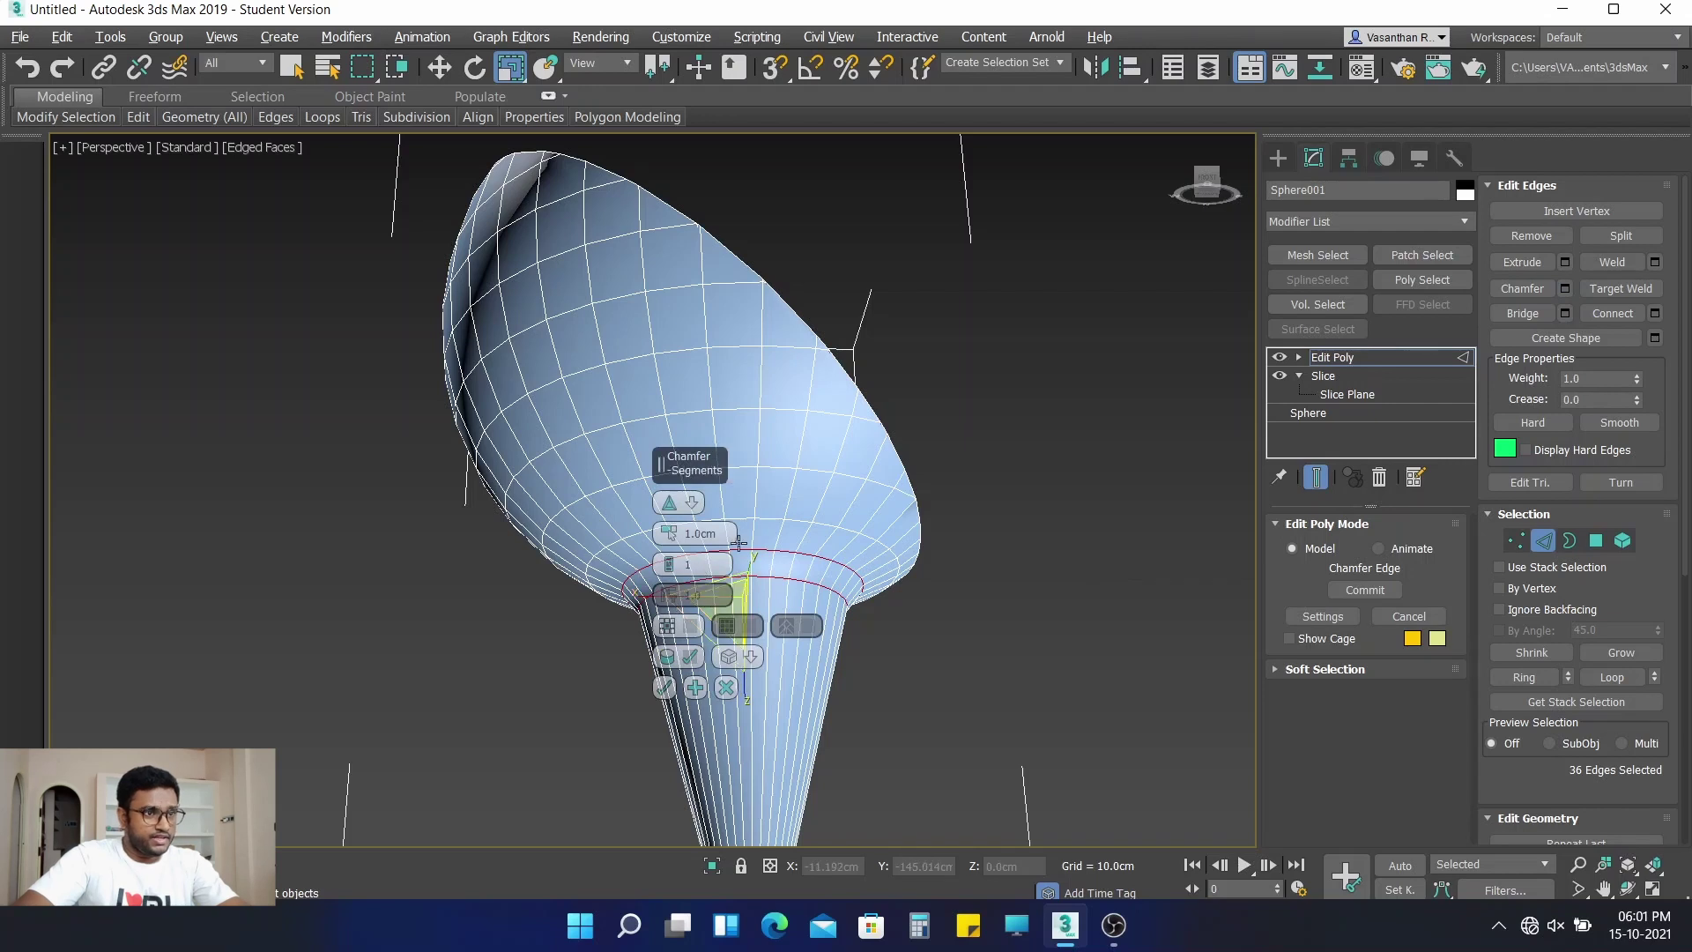
middle_click_drag(750, 539, 748, 582, "alt")
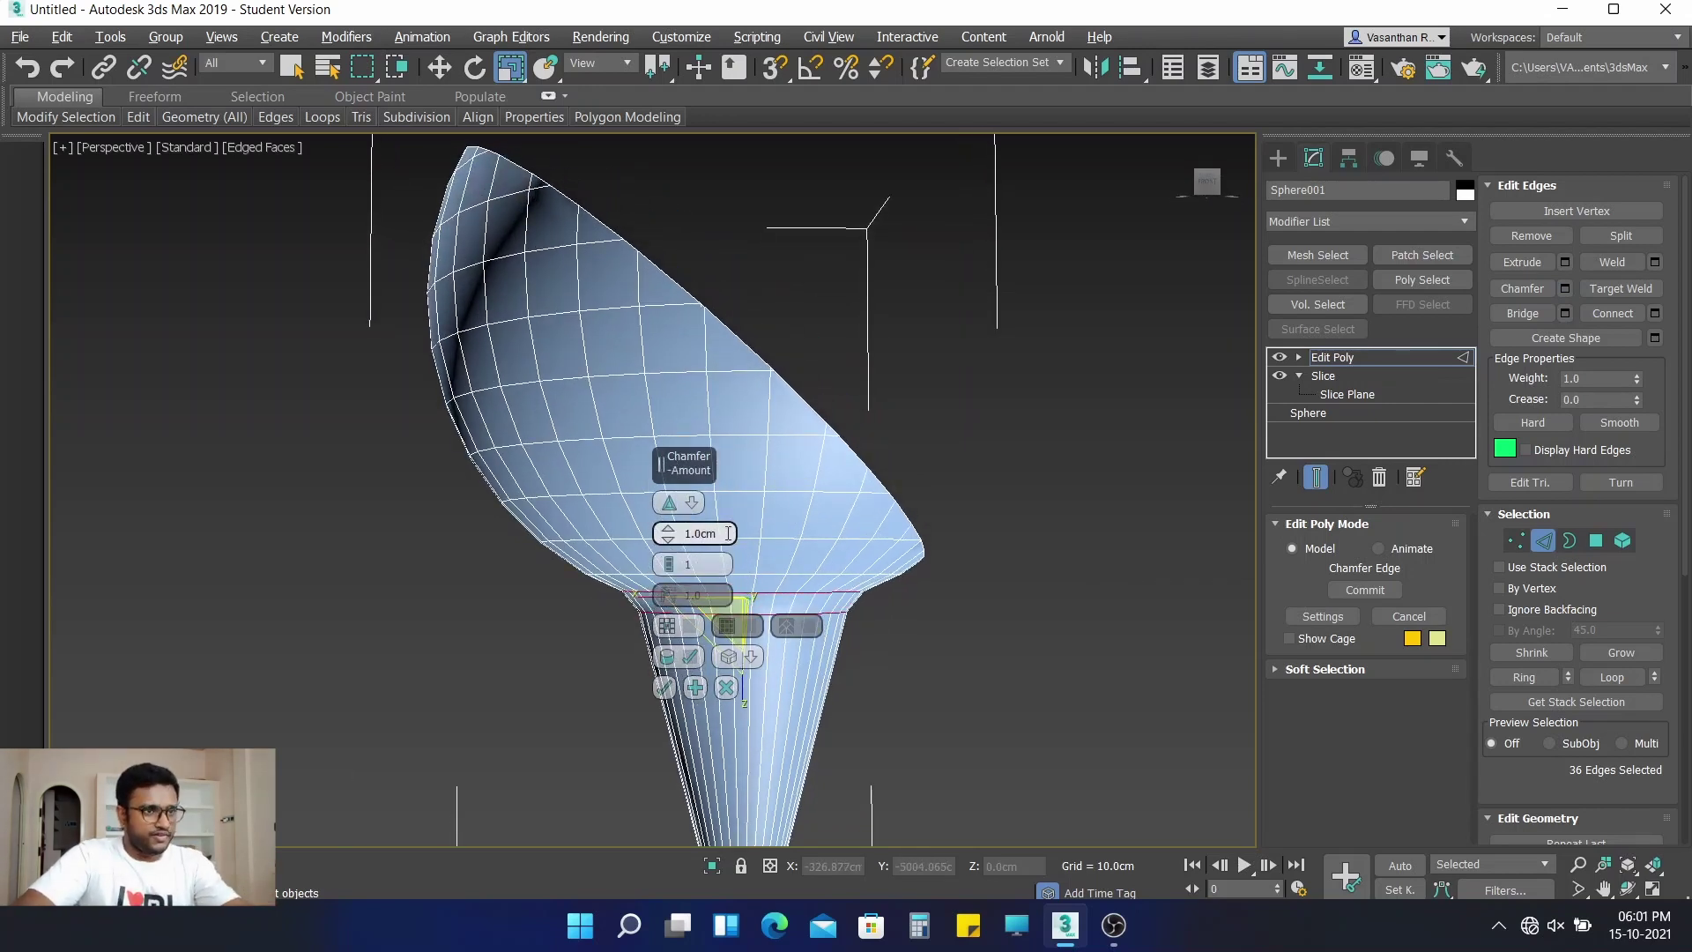
left_click_drag(723, 533, 612, 532)
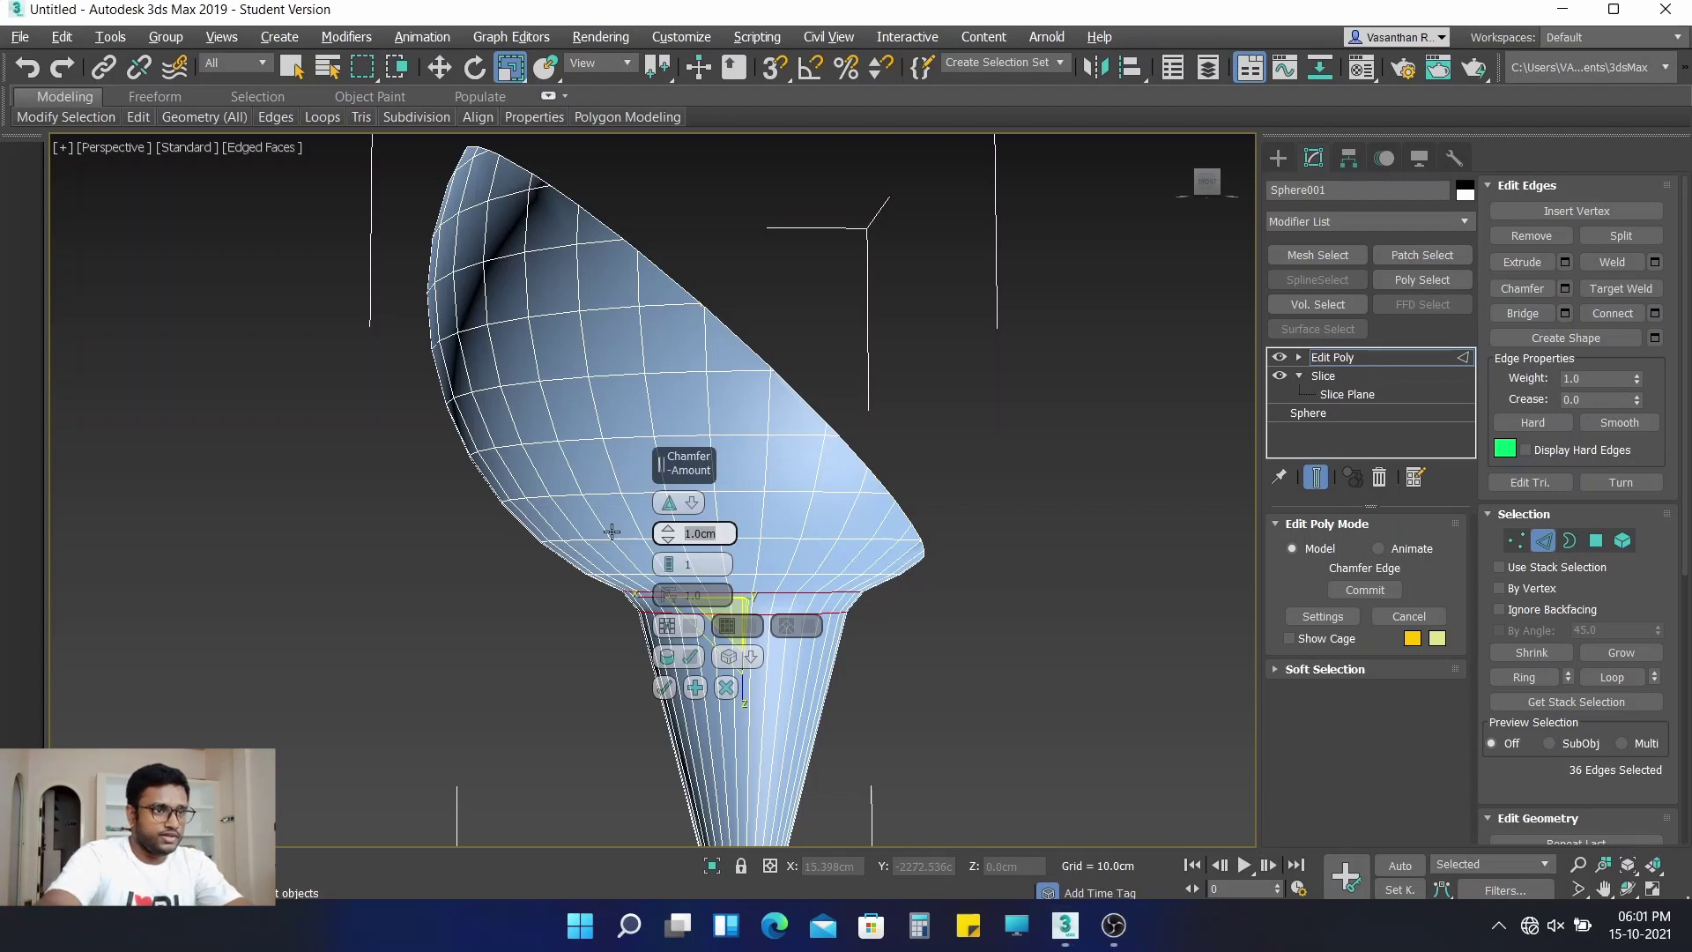
type("2.5cm")
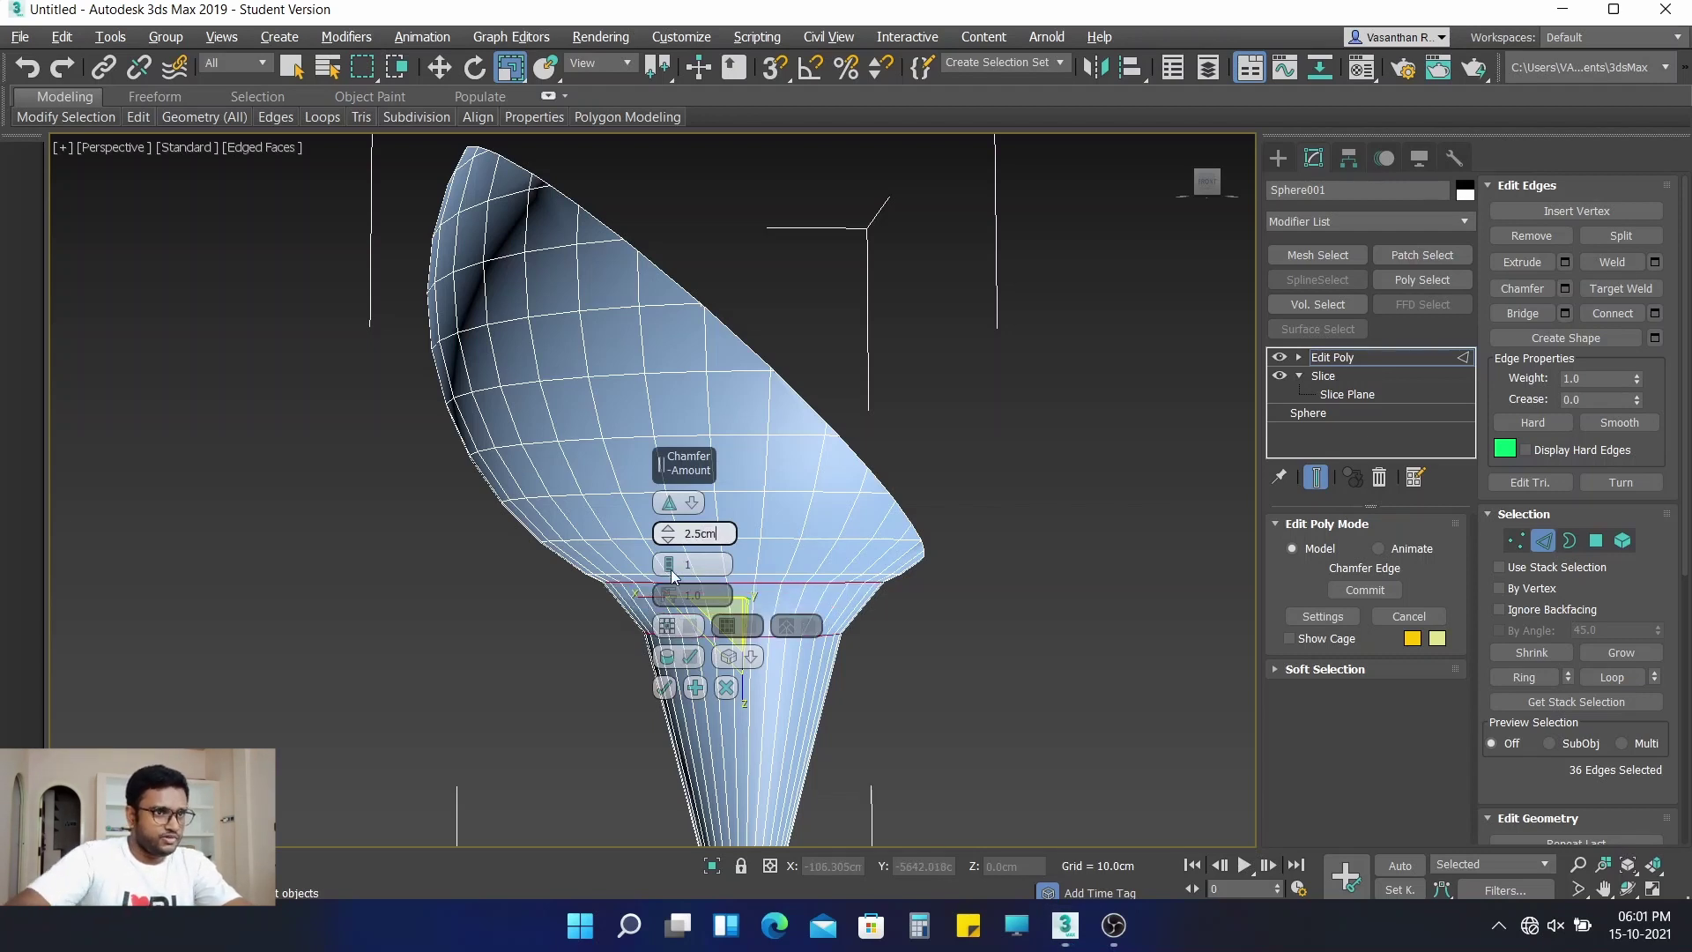
key("Return")
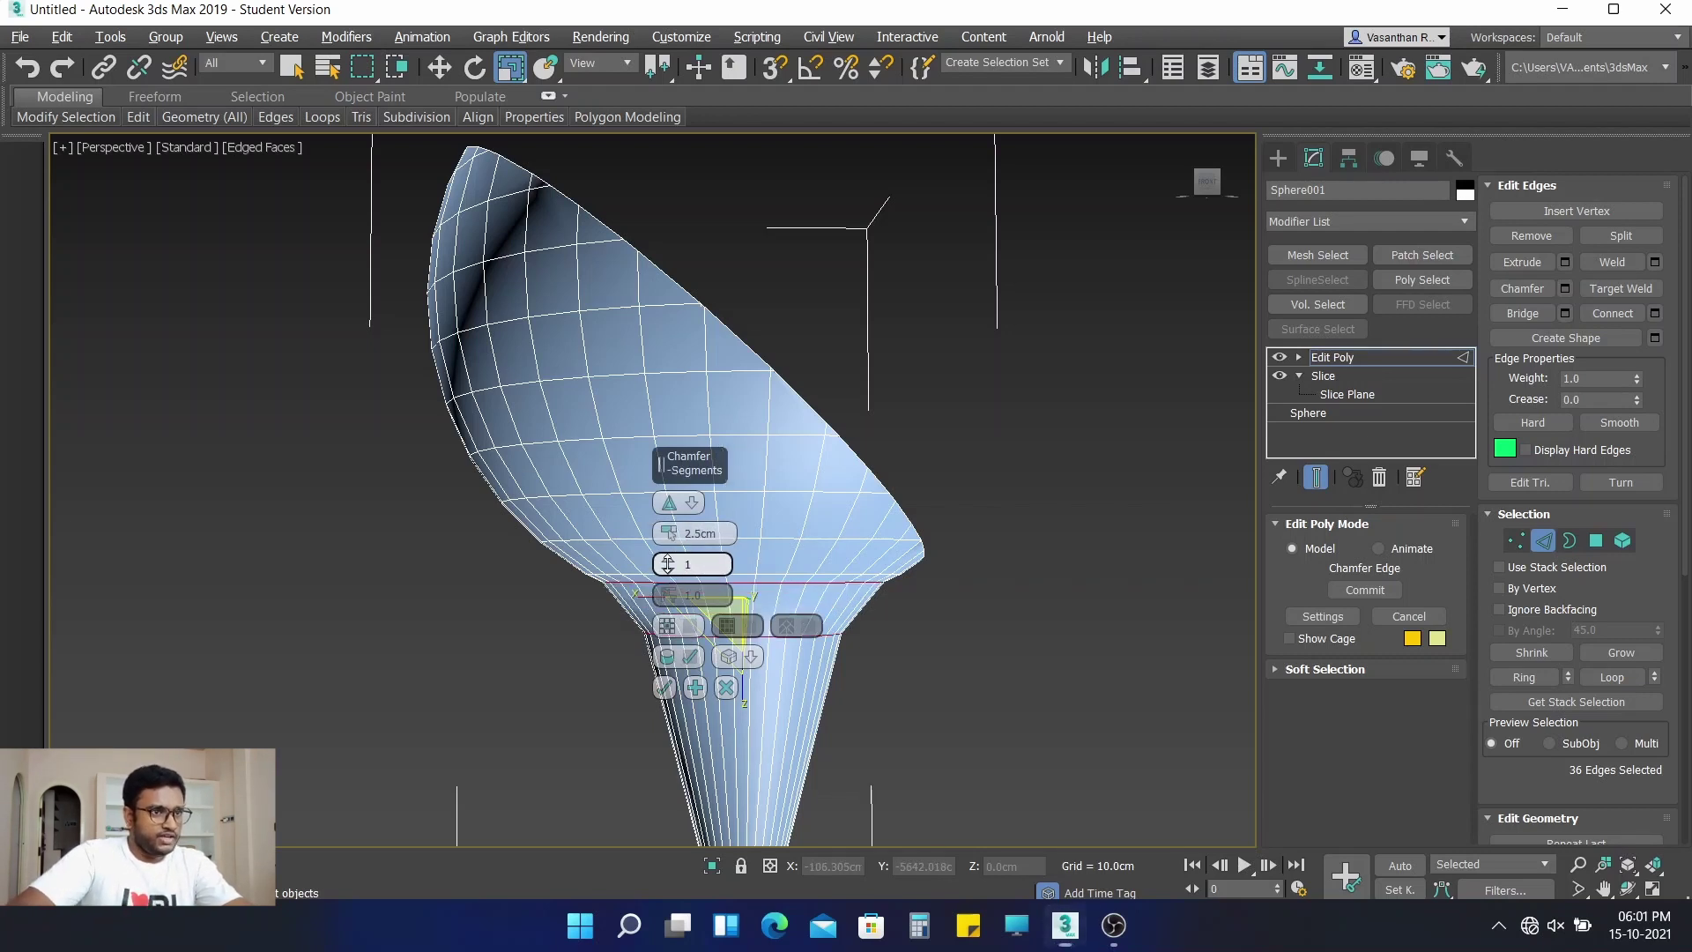
Set the junction chamfer to 5 segments and apply it
left_click(666, 557)
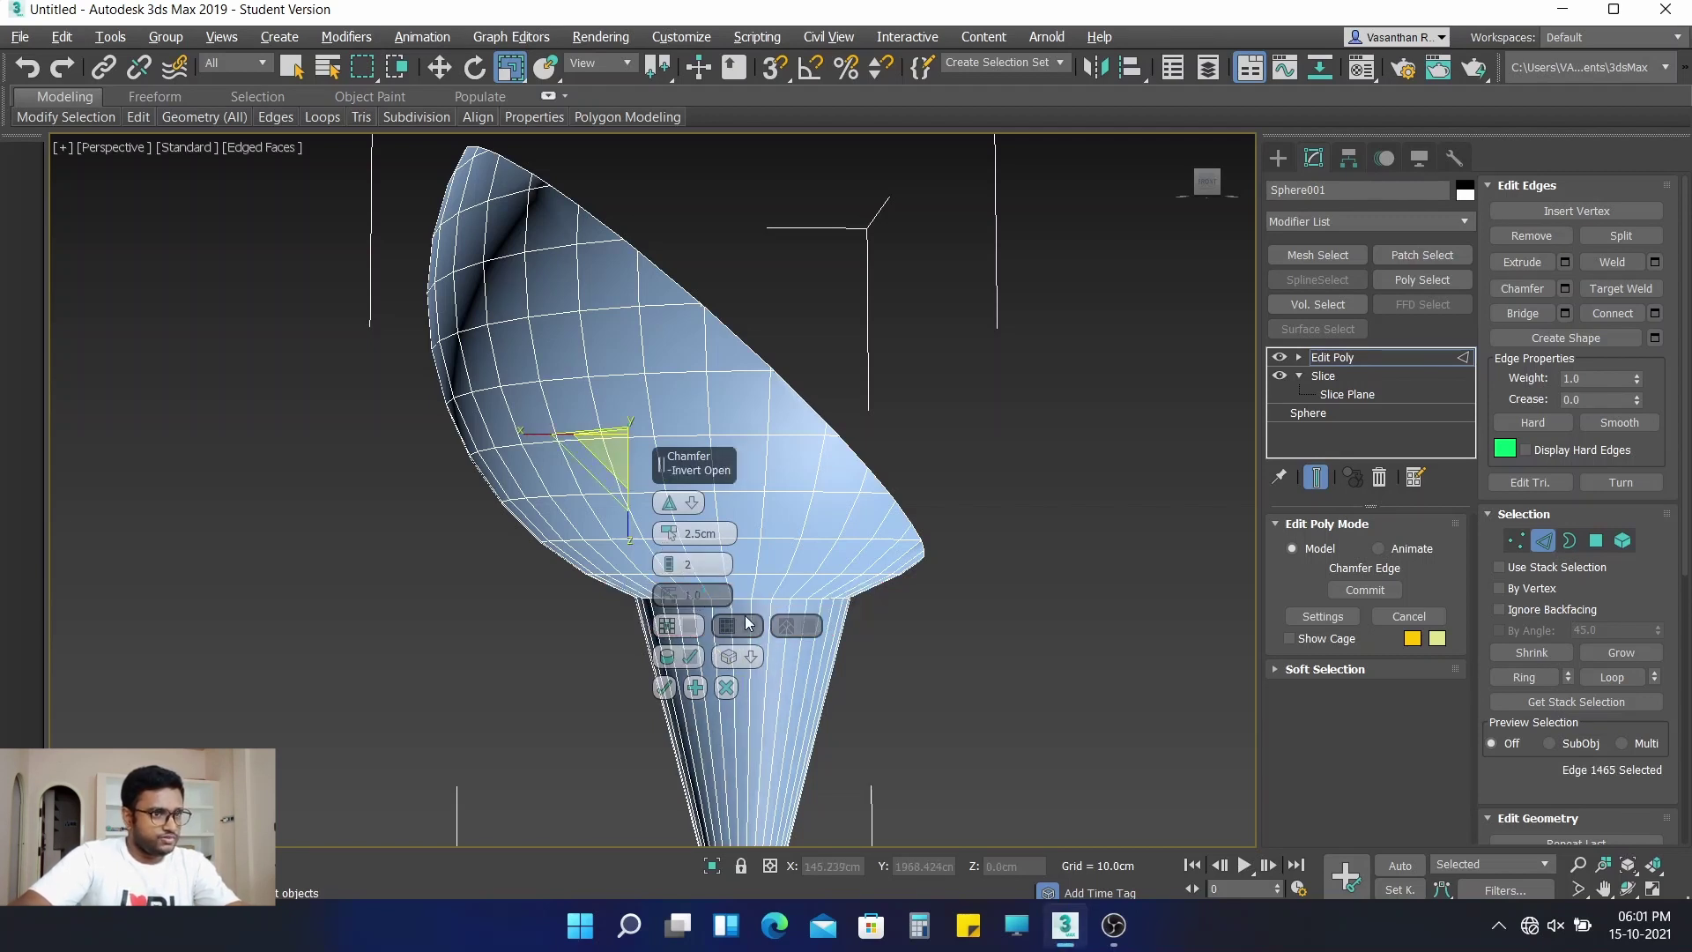
left_click(796, 623)
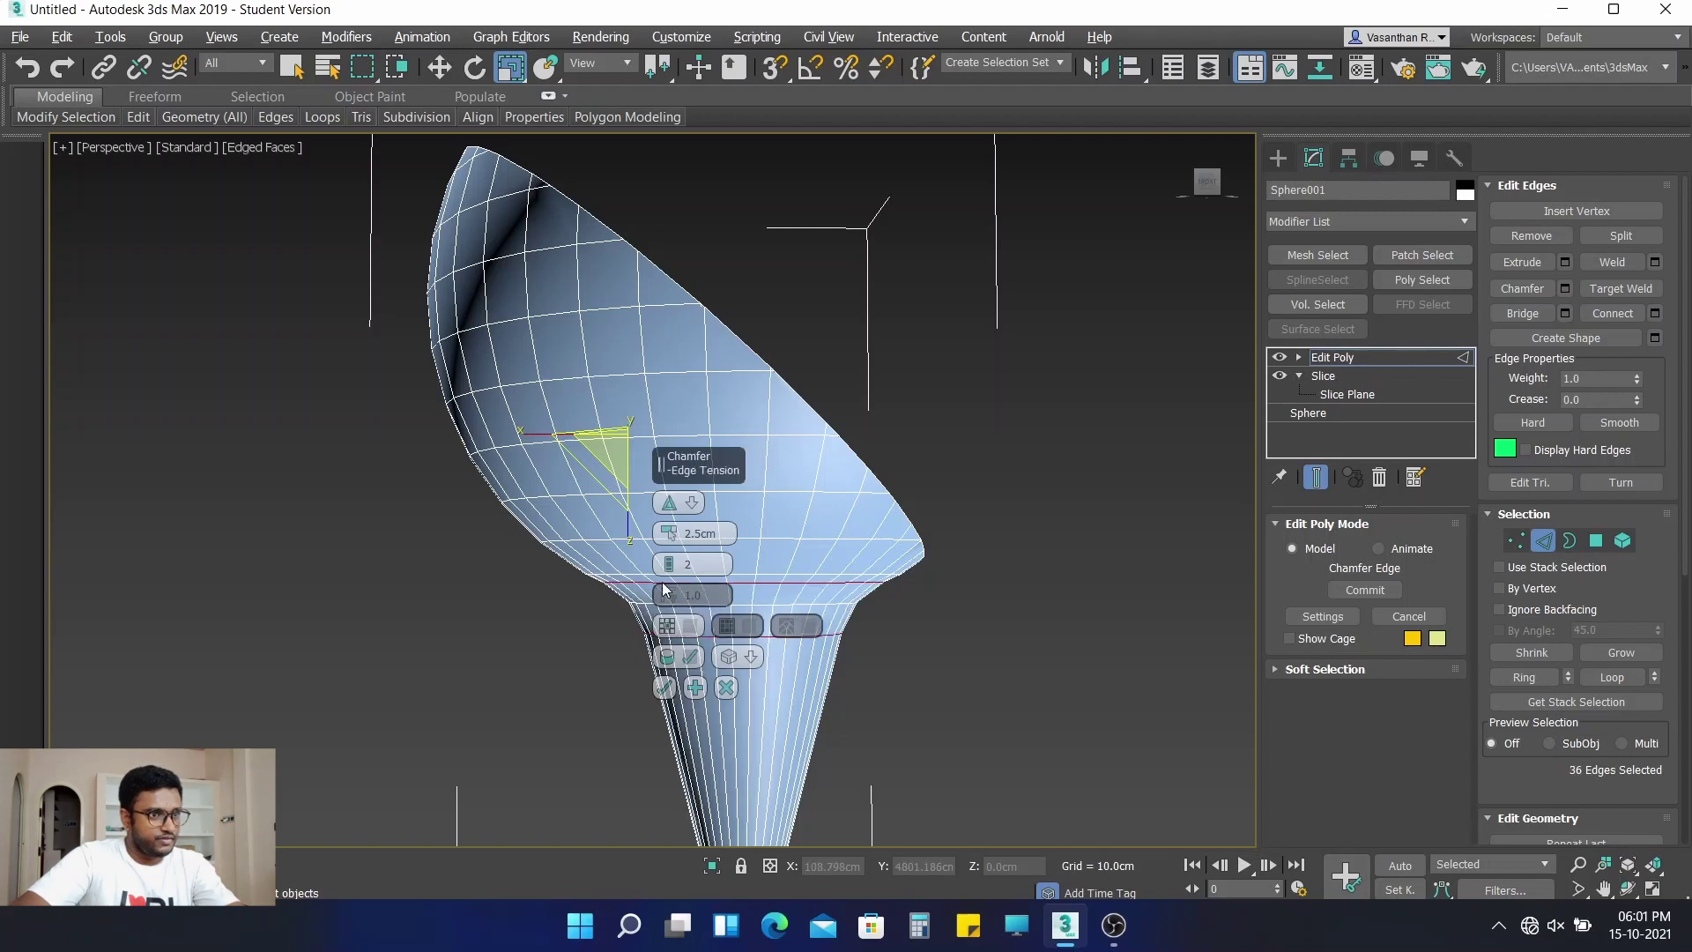
left_click(695, 561)
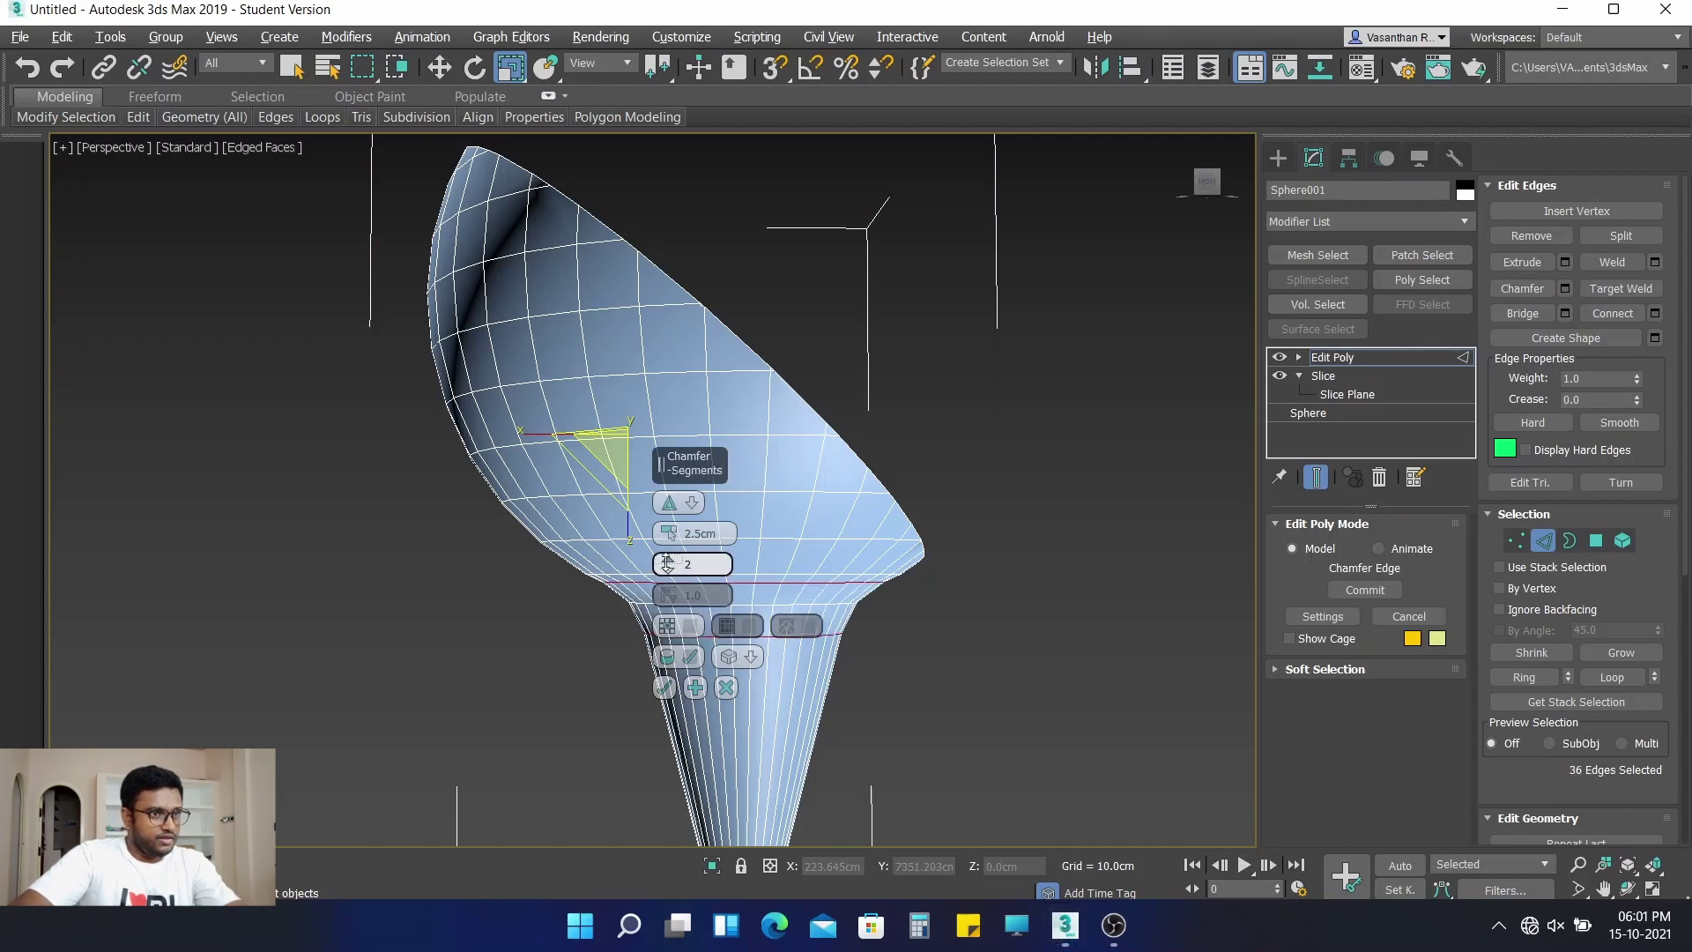
left_click(667, 559)
left_click(668, 559)
left_click(667, 559)
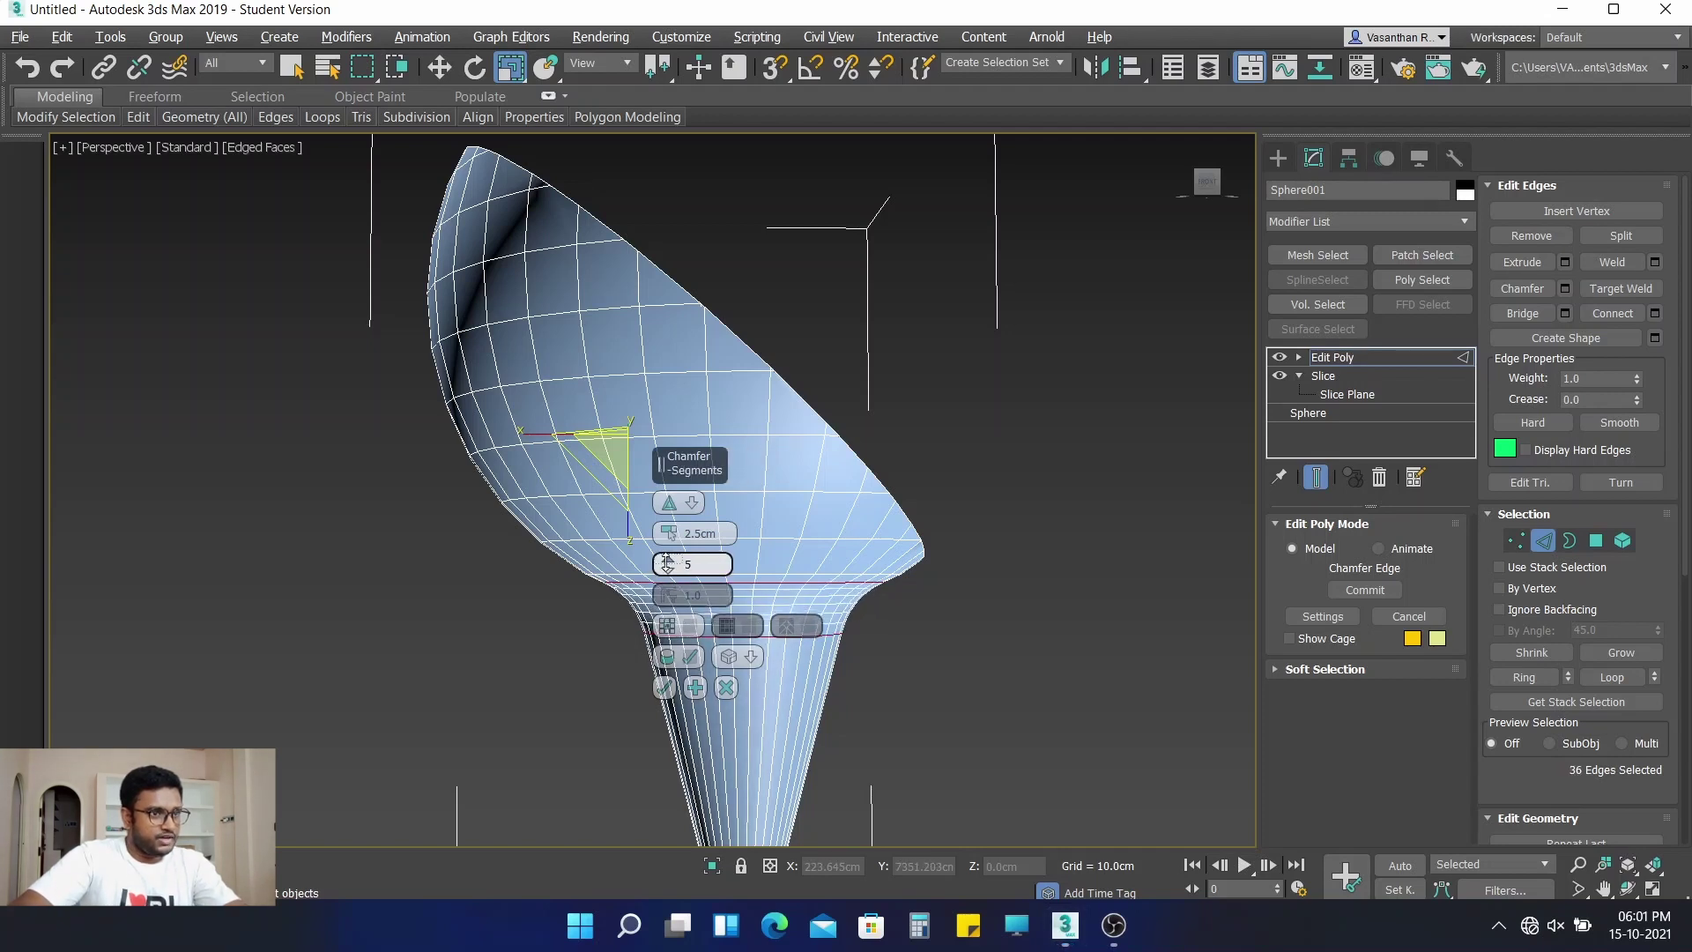
left_click(664, 687)
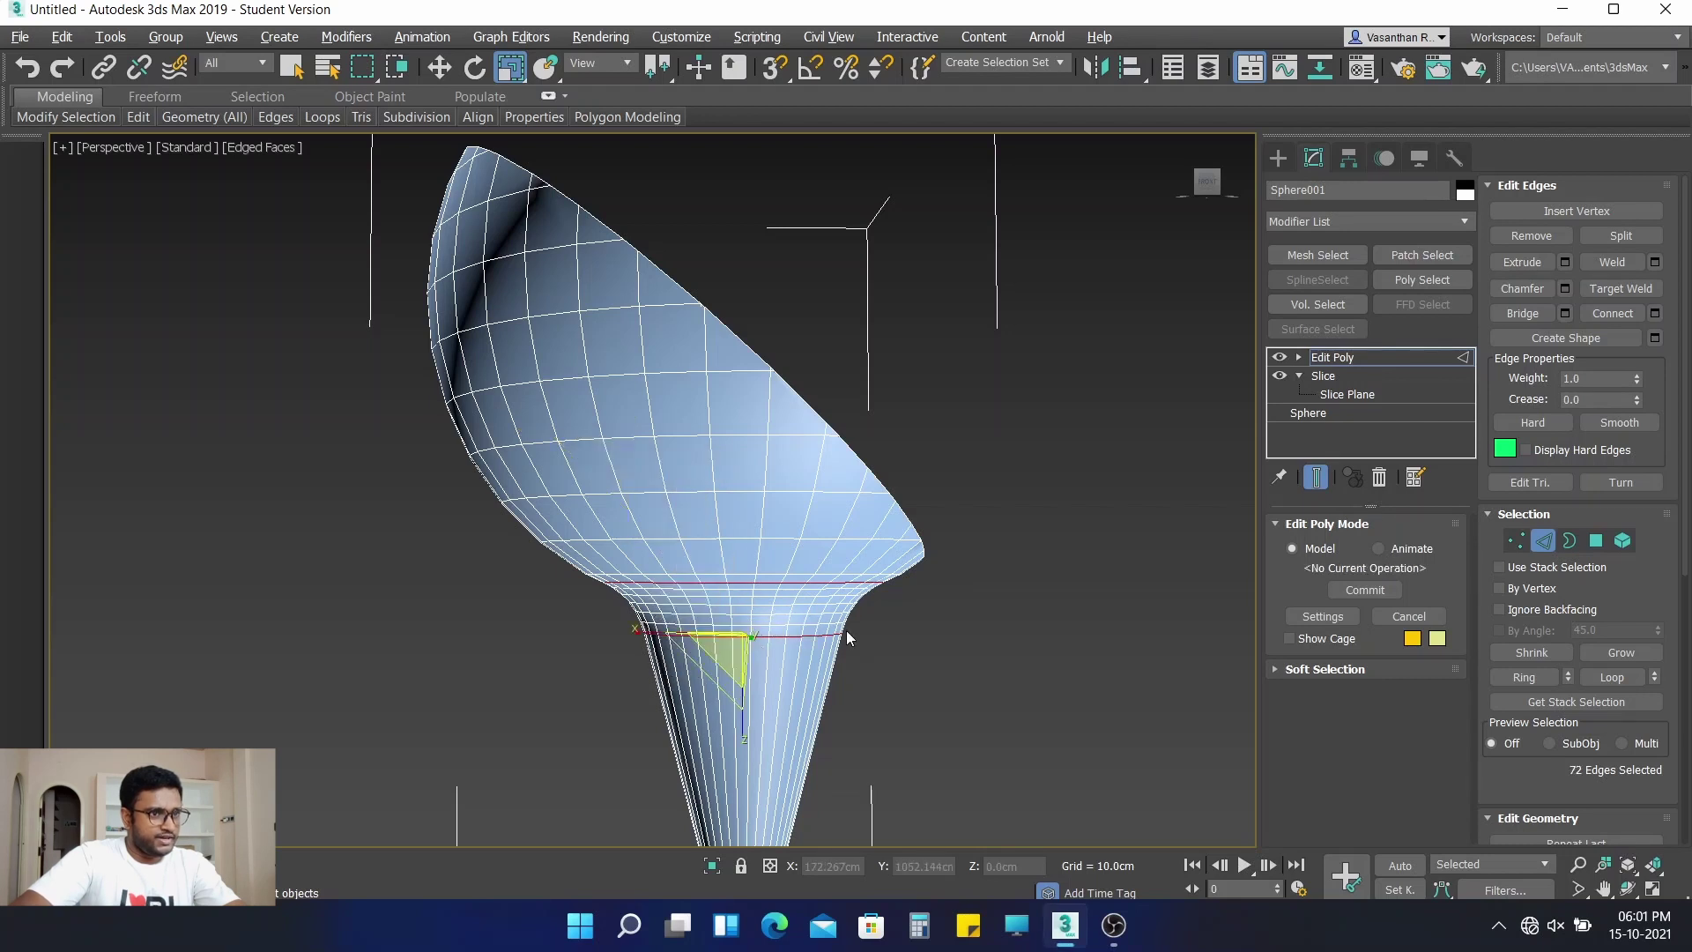
middle_click_drag(897, 654, 833, 577, "alt")
scroll(889, 610, "down", 6)
scroll(887, 610, "up", 4)
scroll(831, 575, "up", 5)
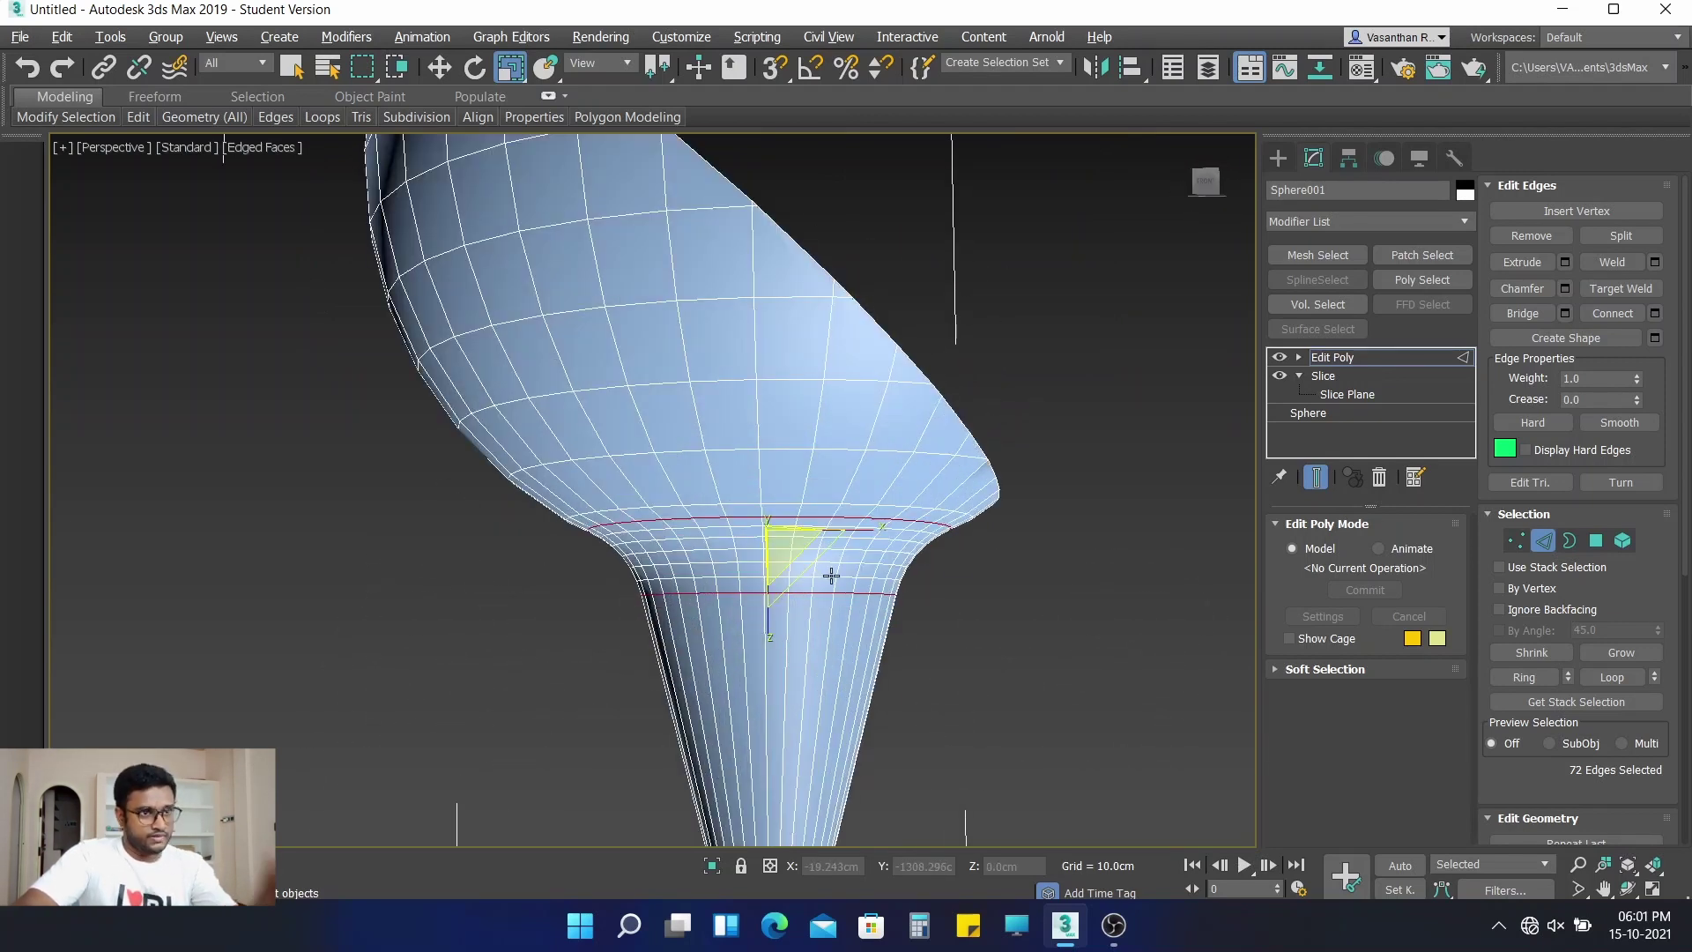
middle_click_drag(1086, 615, 1053, 669, "alt")
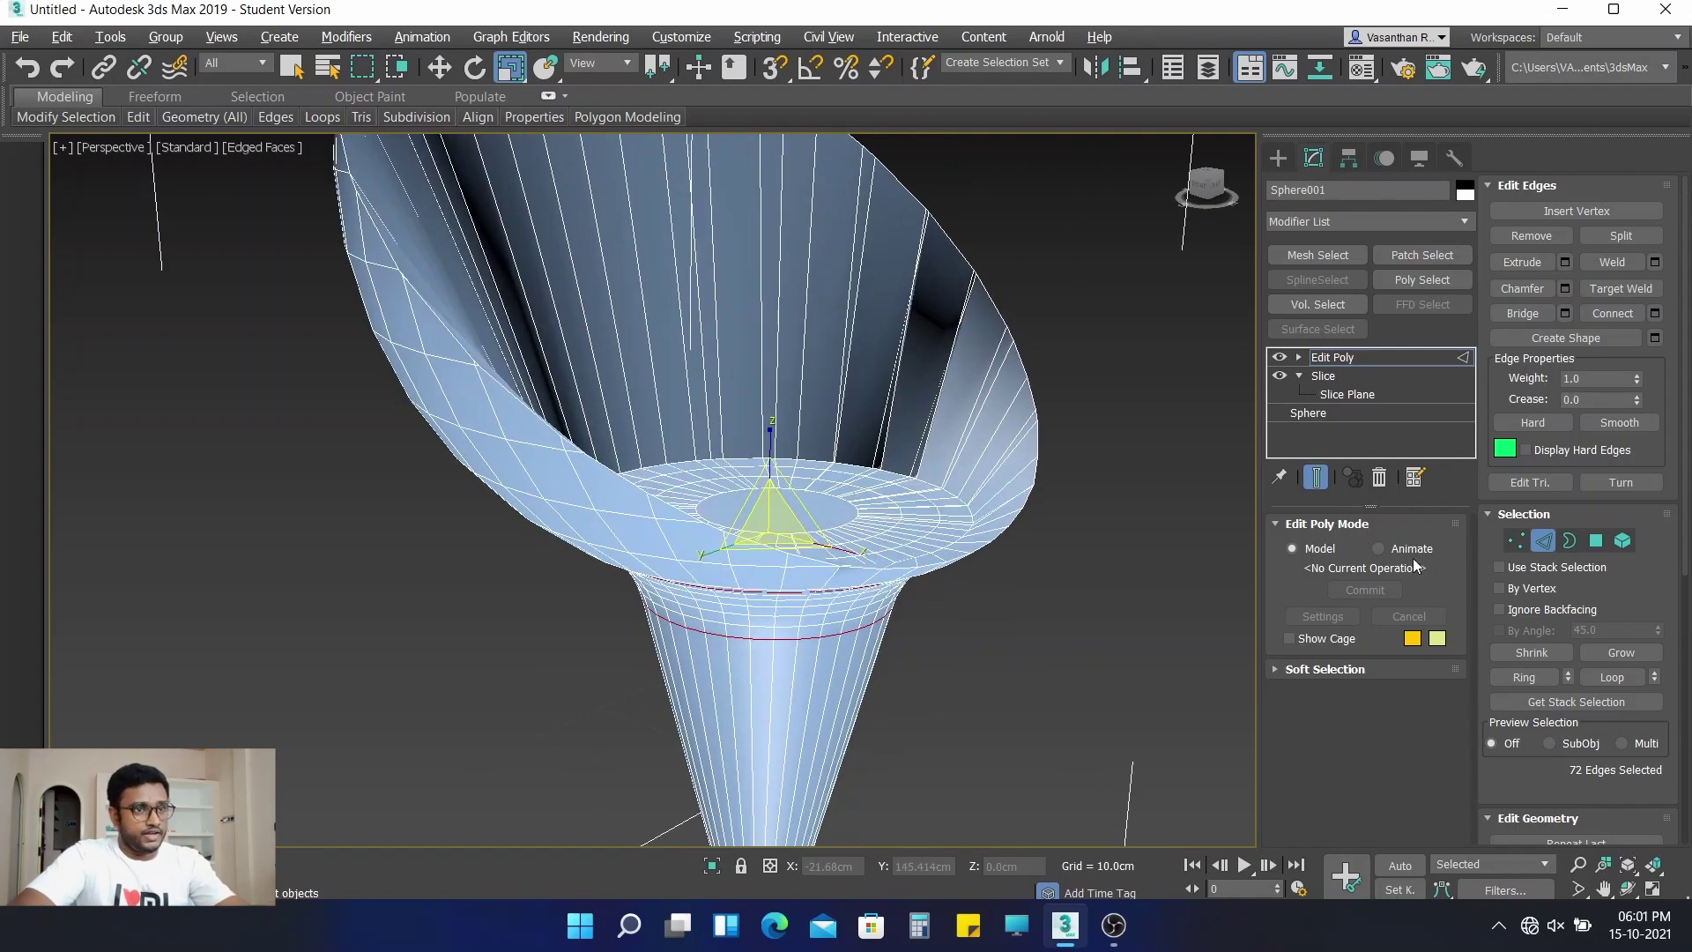
left_click(1573, 540)
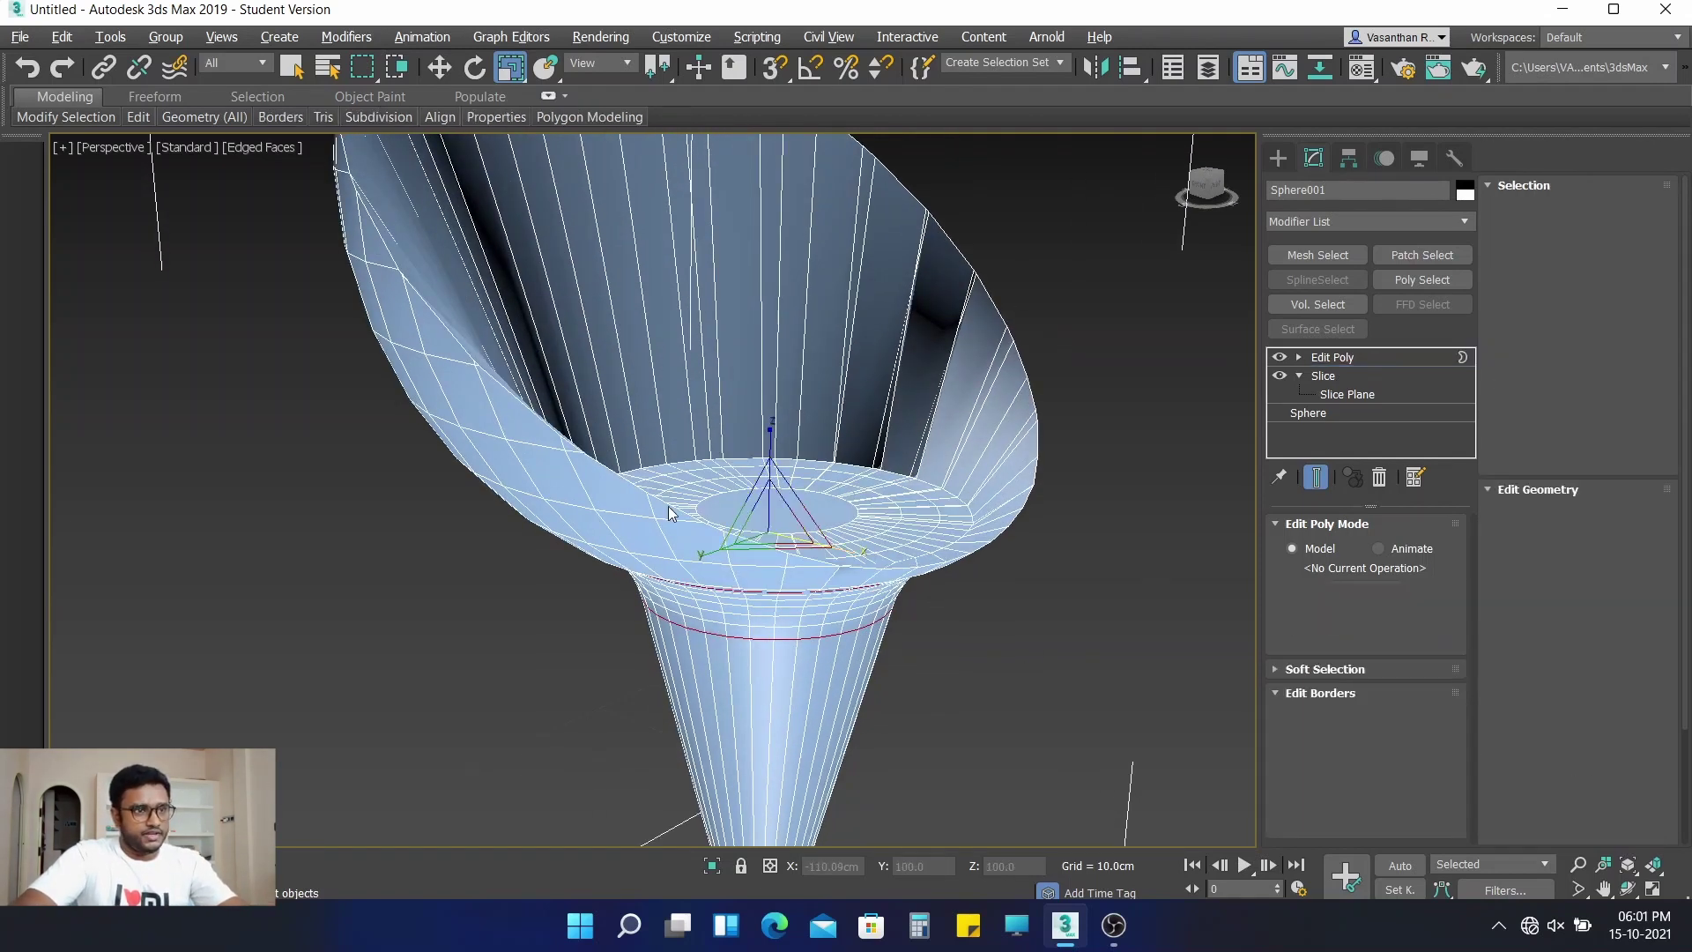
left_click(600, 460)
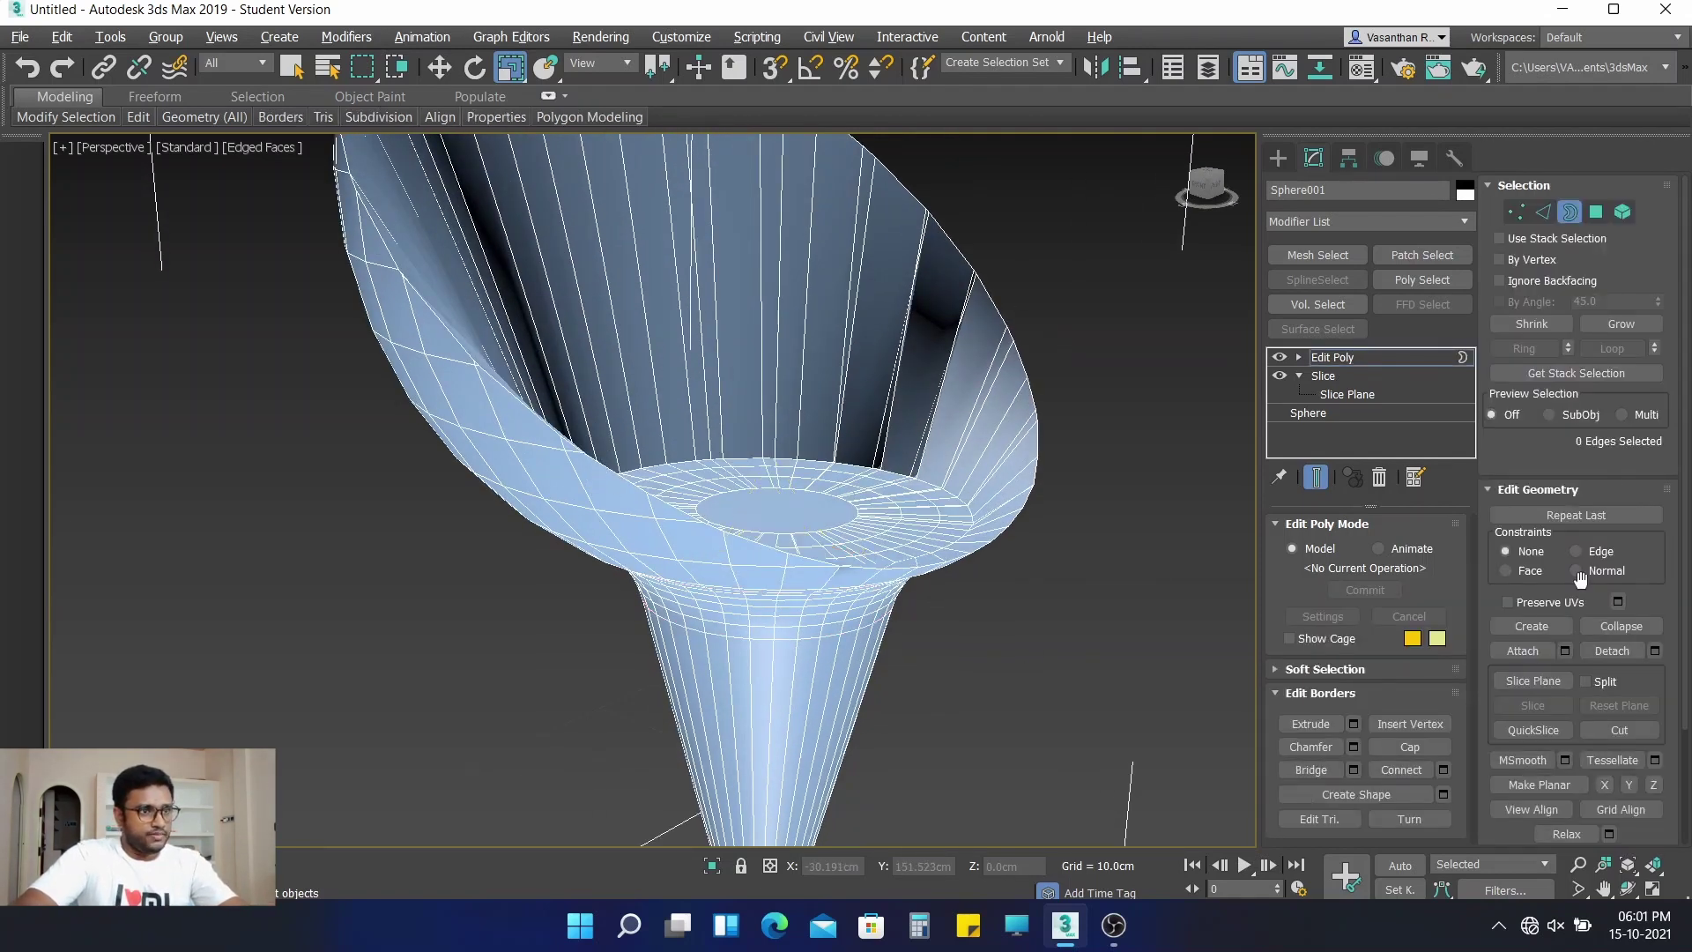
left_click(1544, 211)
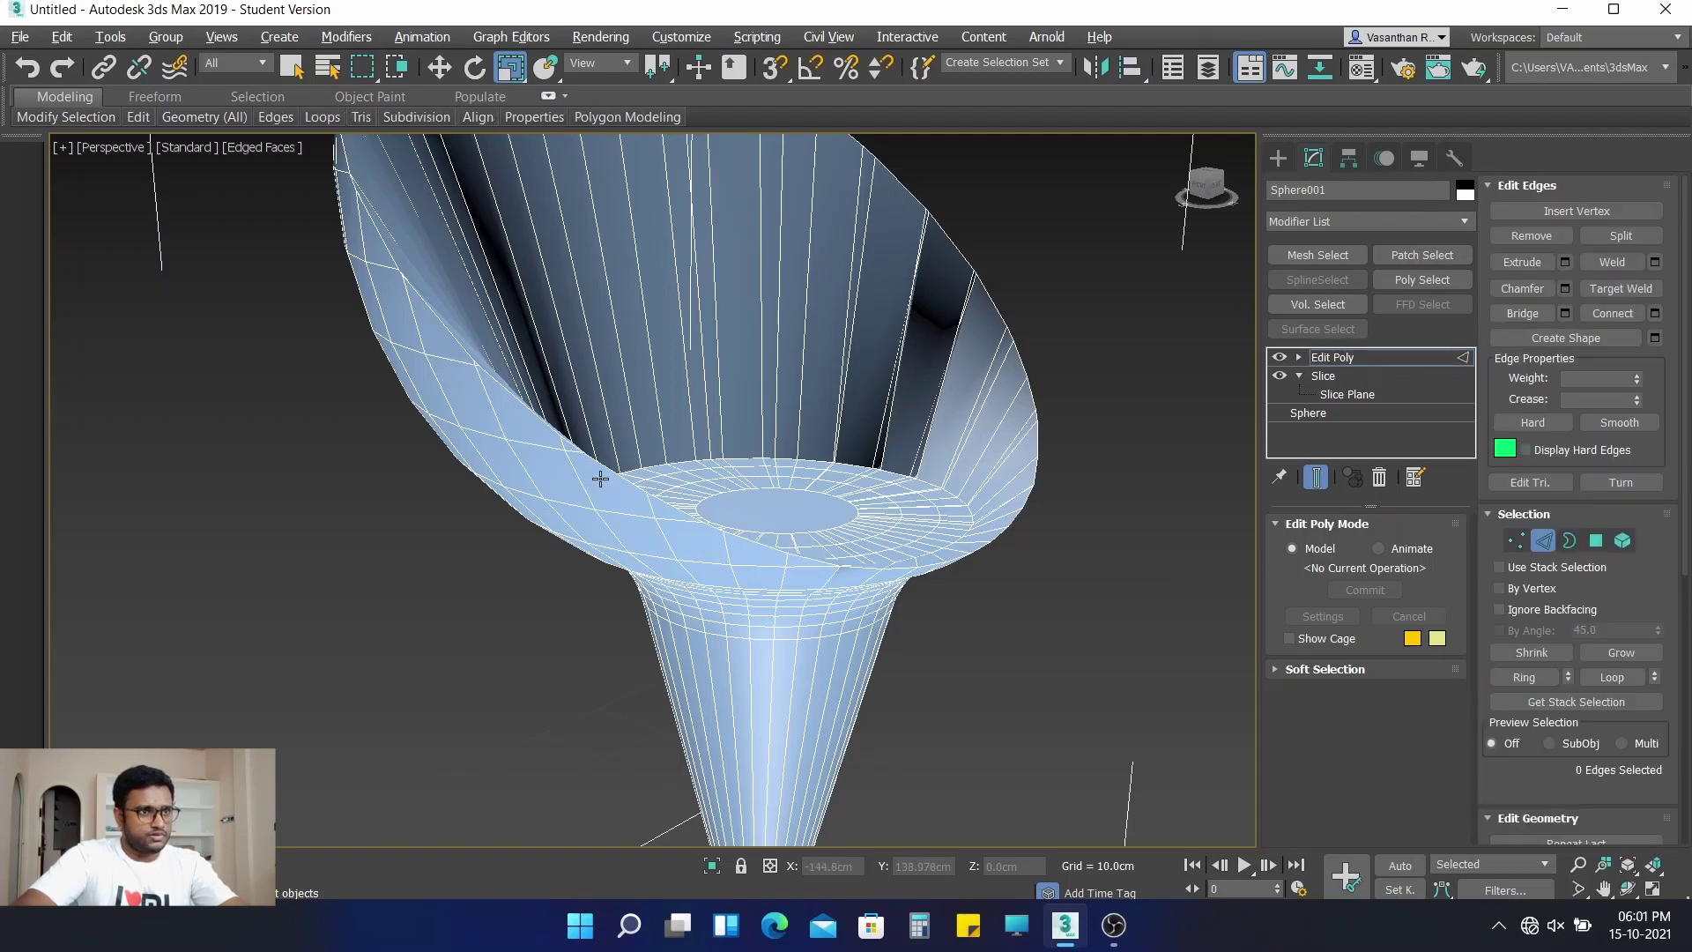
left_click(608, 471)
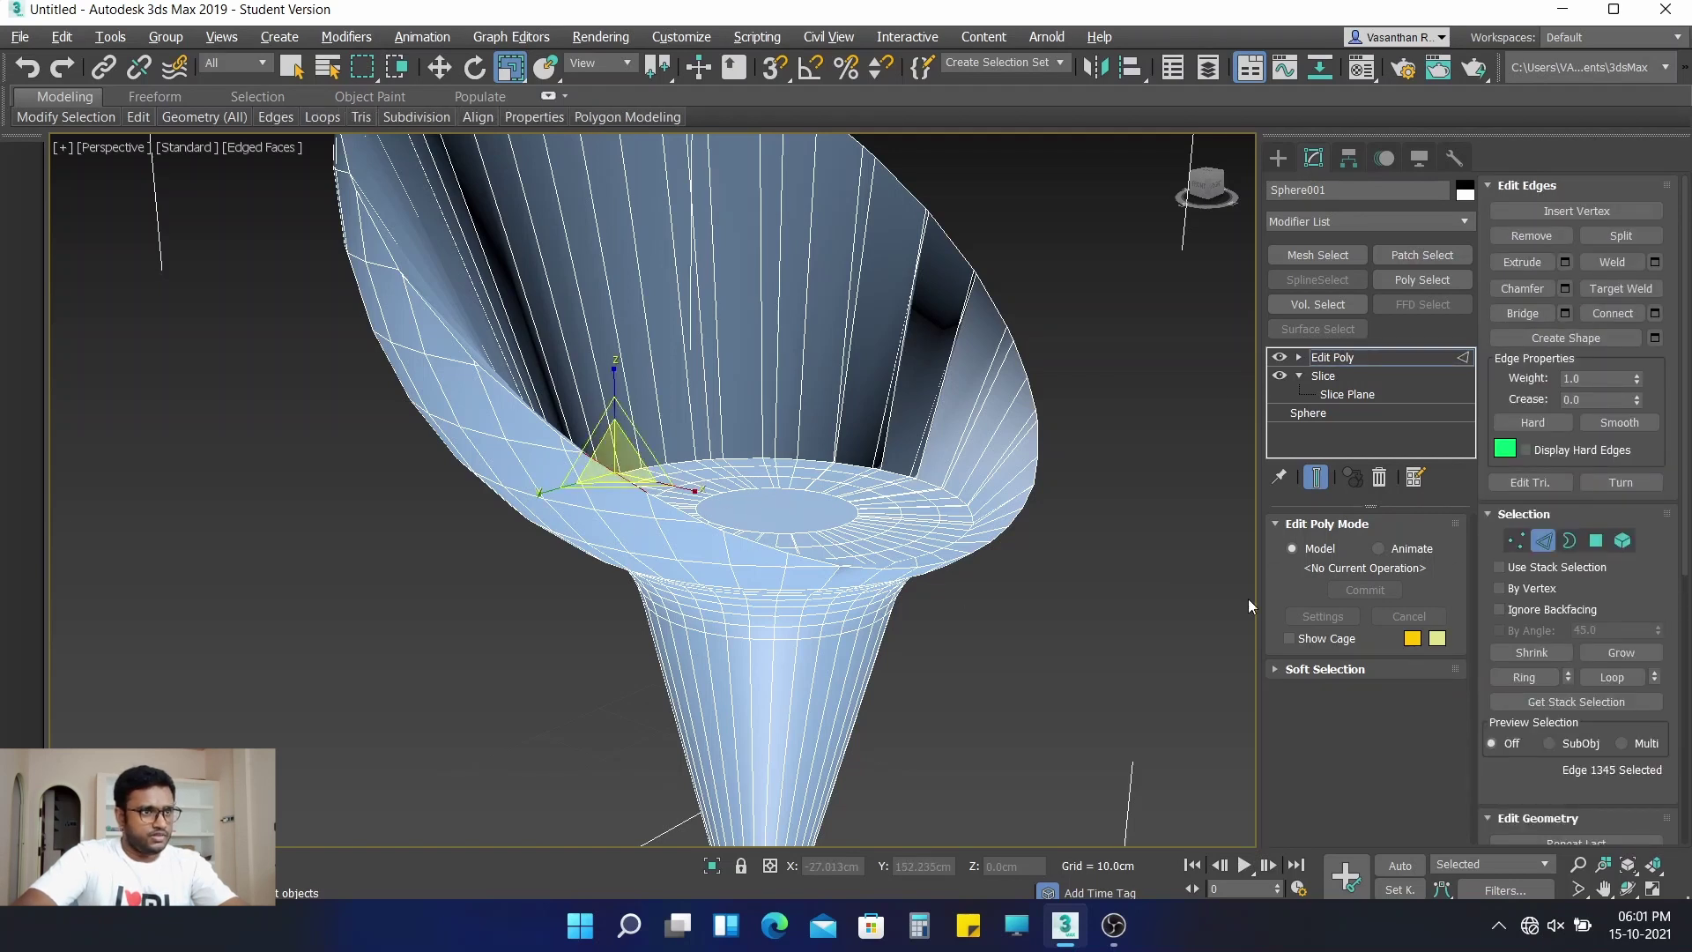
left_click(1569, 541)
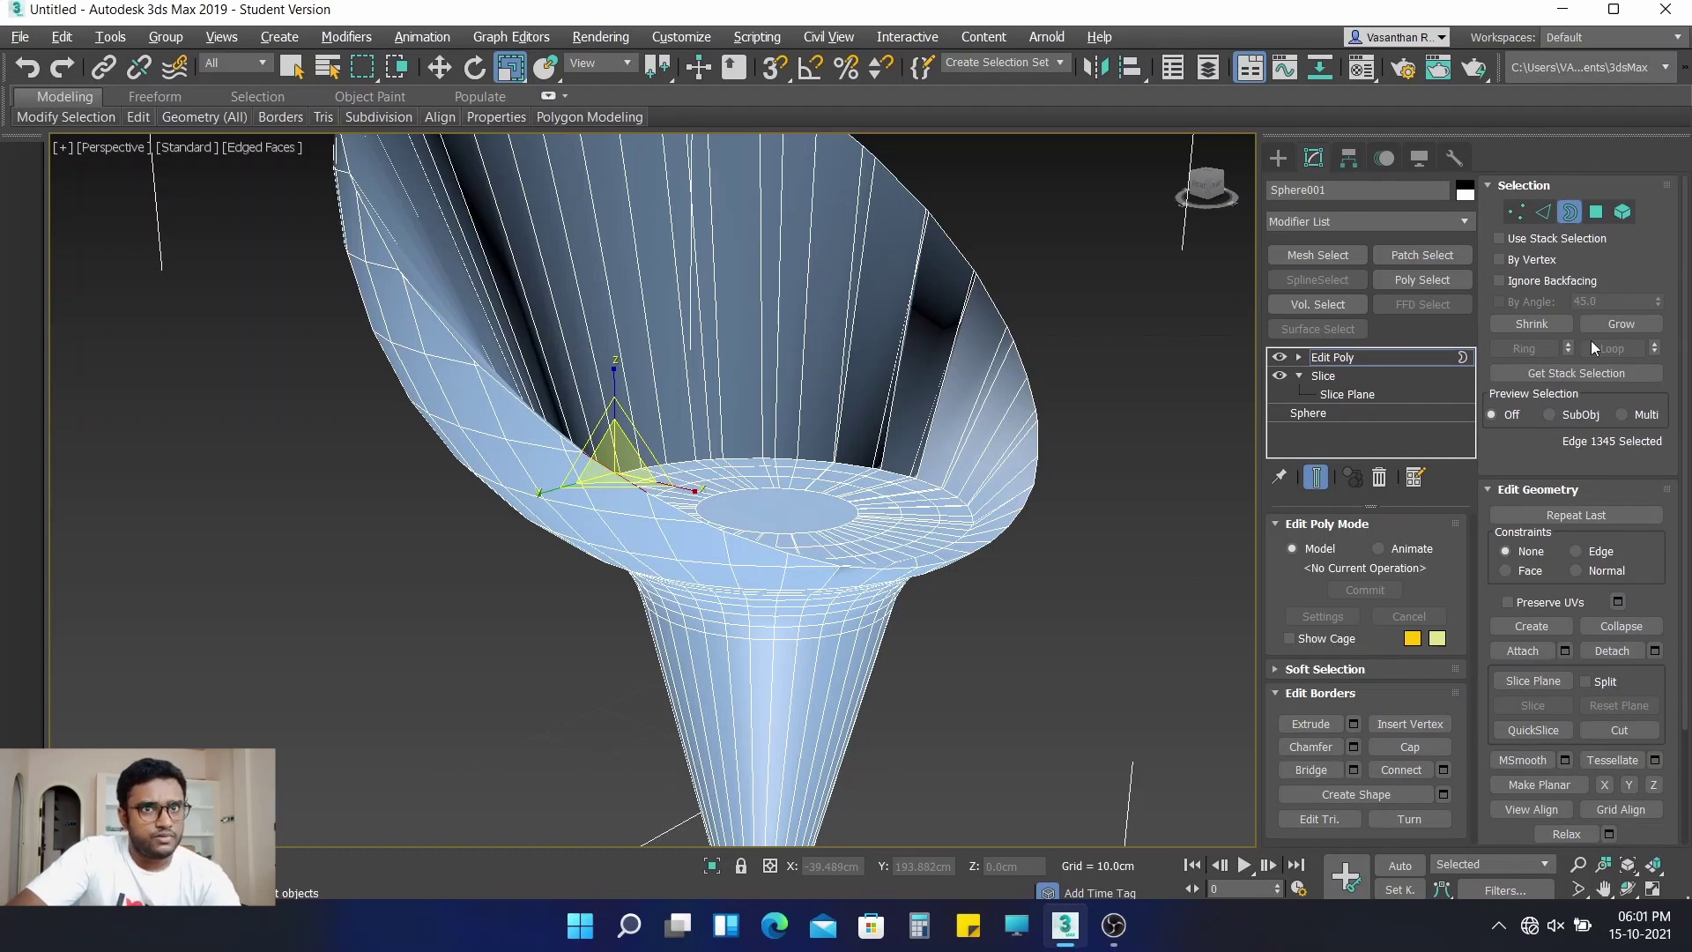
left_click(1545, 215)
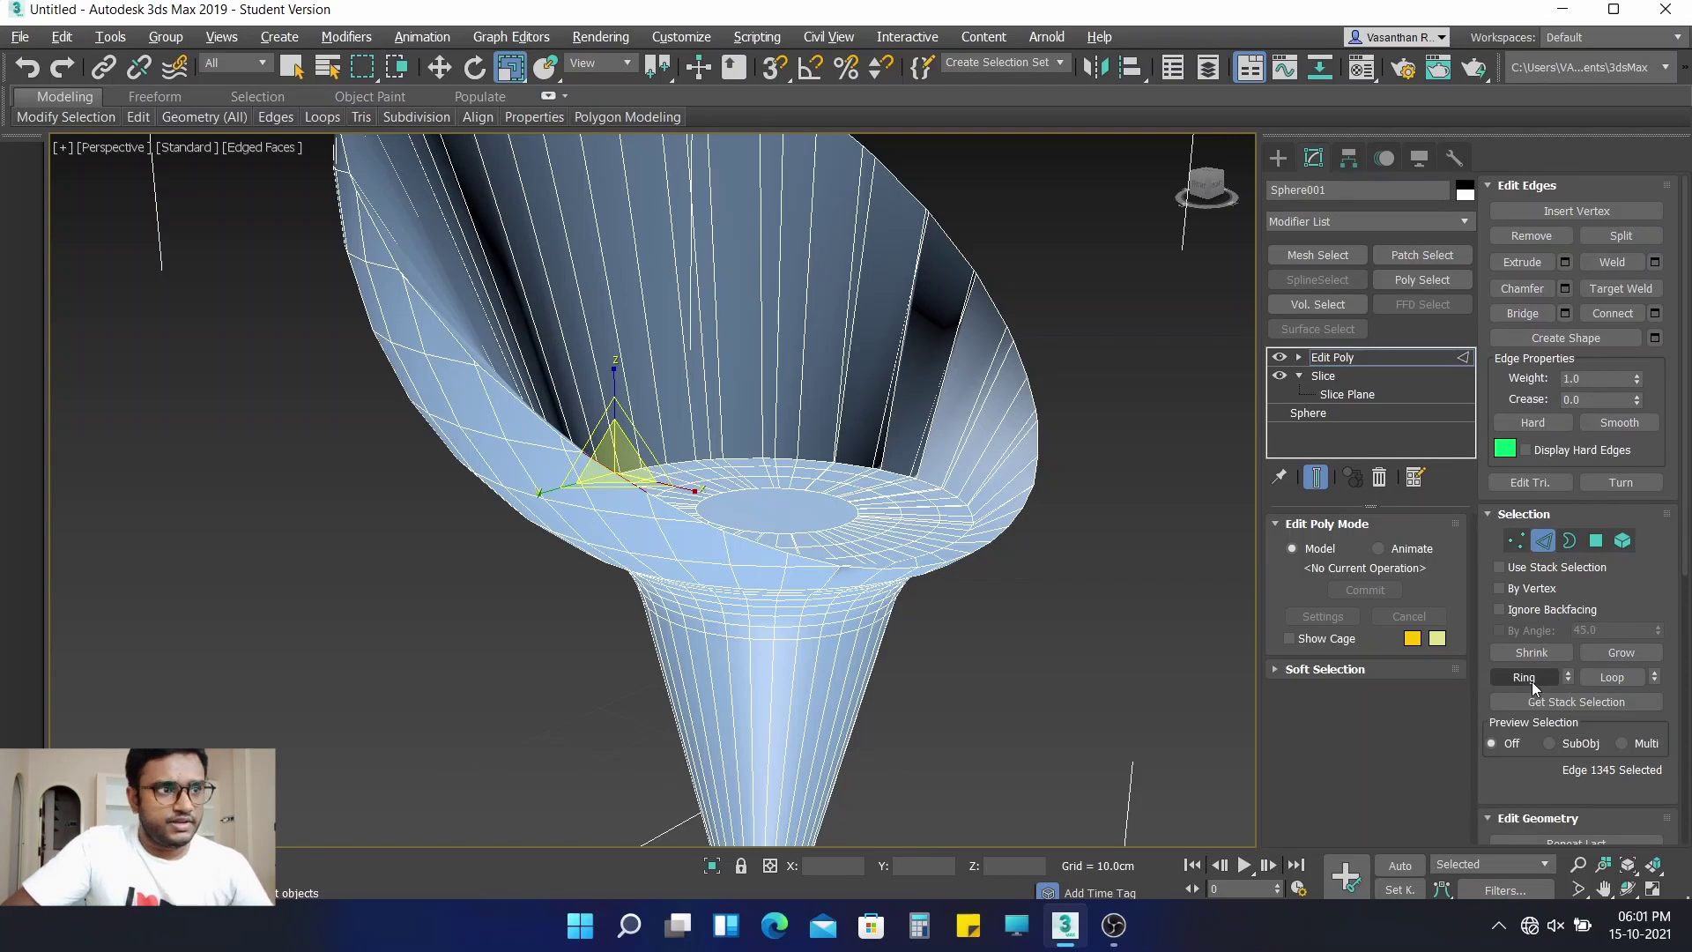
left_click(1527, 678)
left_click(494, 457)
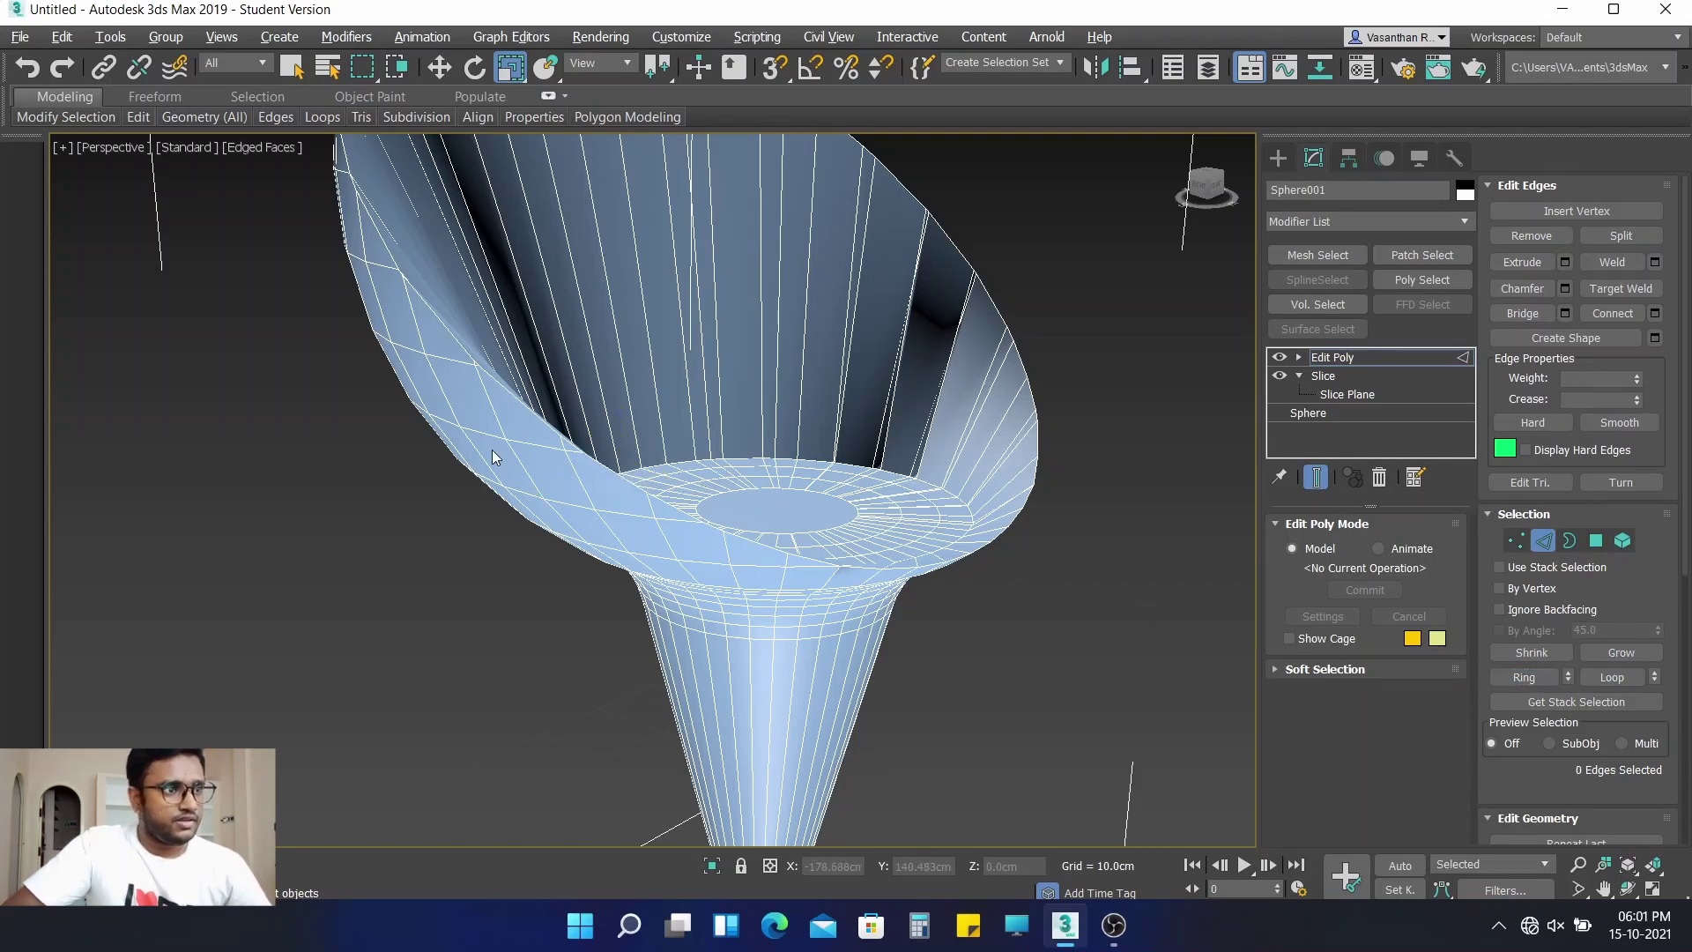
Select the full edge loop around the shell's slanted opening rim and switch to border level
left_click(548, 426)
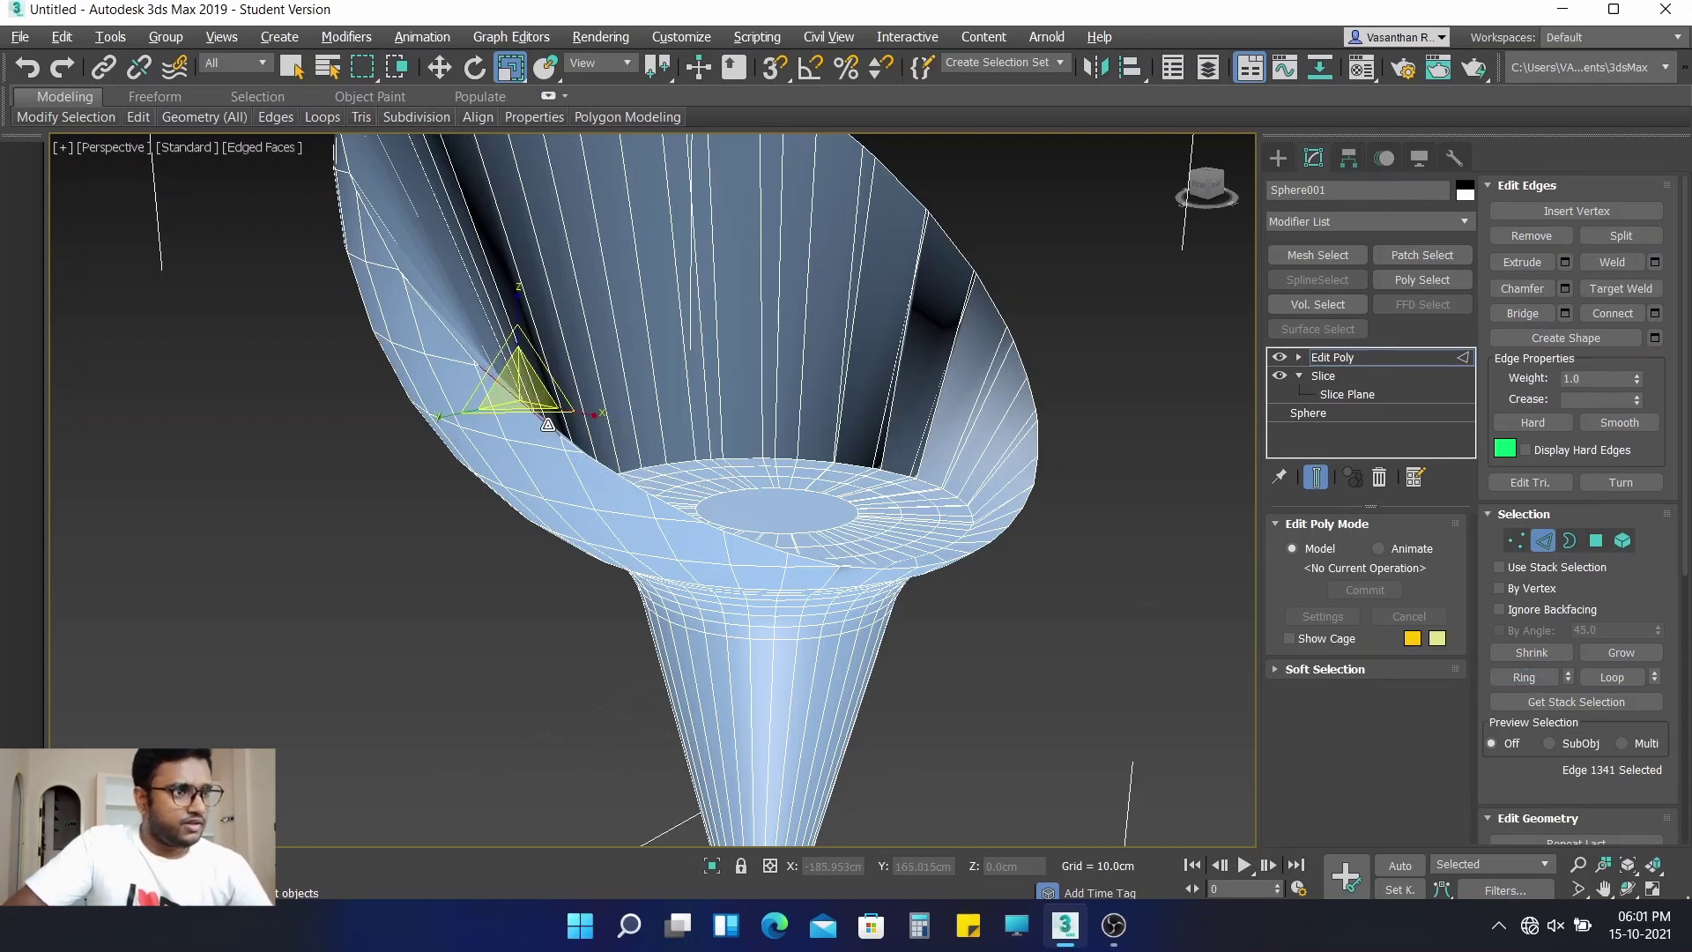
left_click(1625, 677)
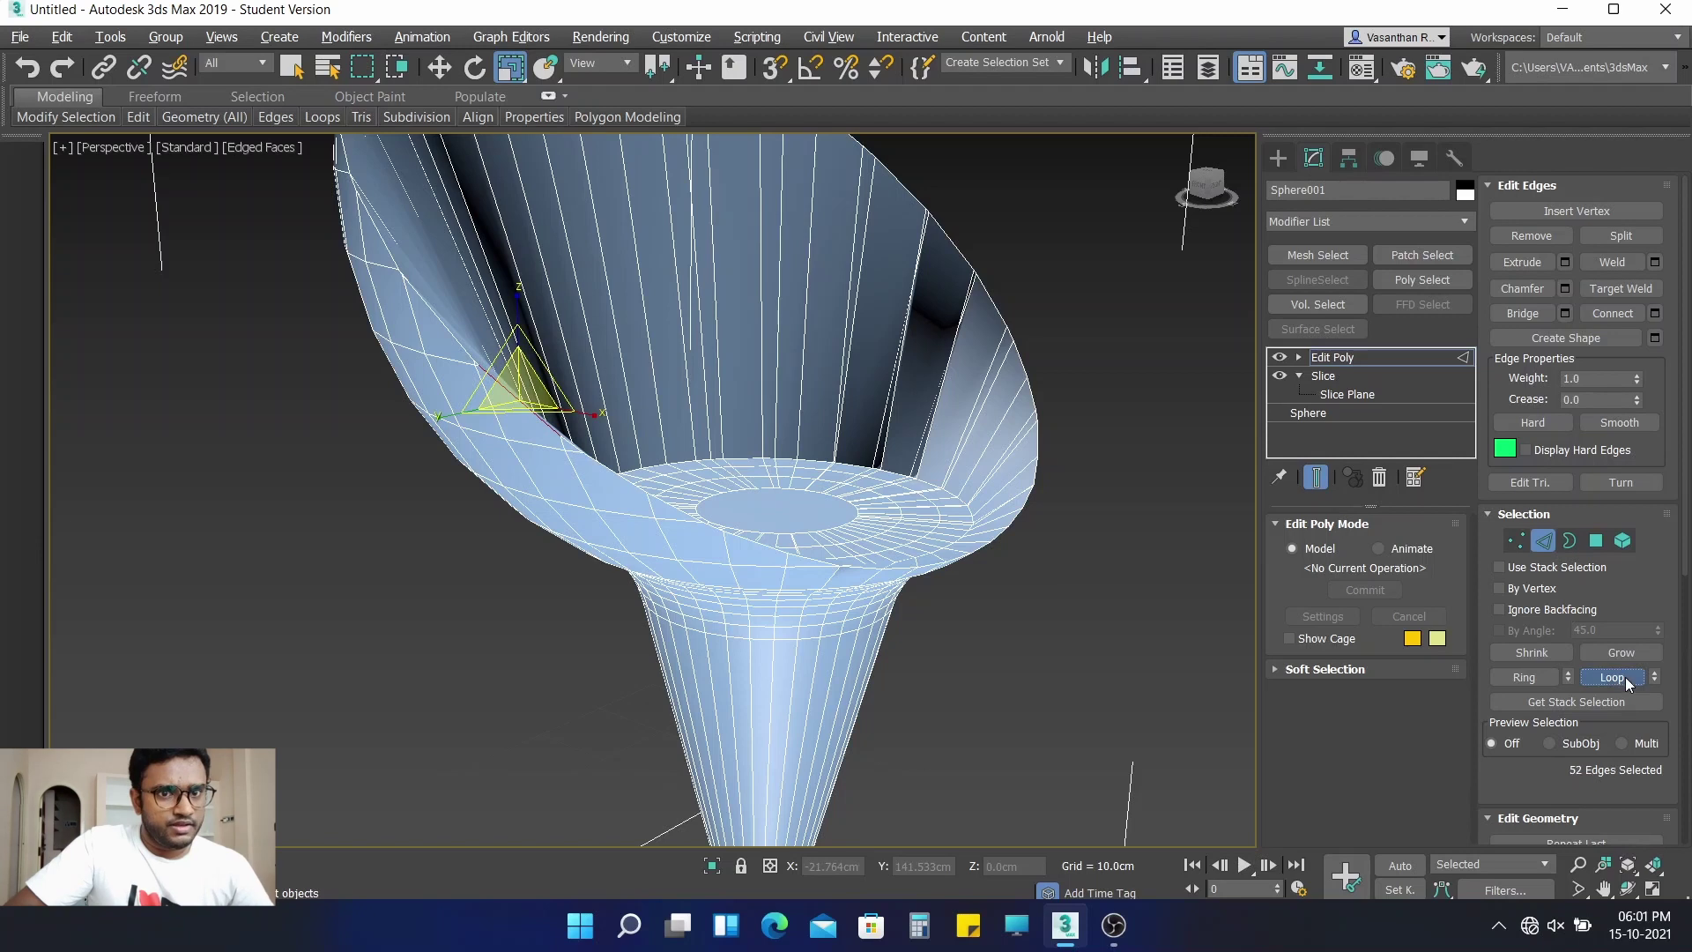
left_click(1570, 541)
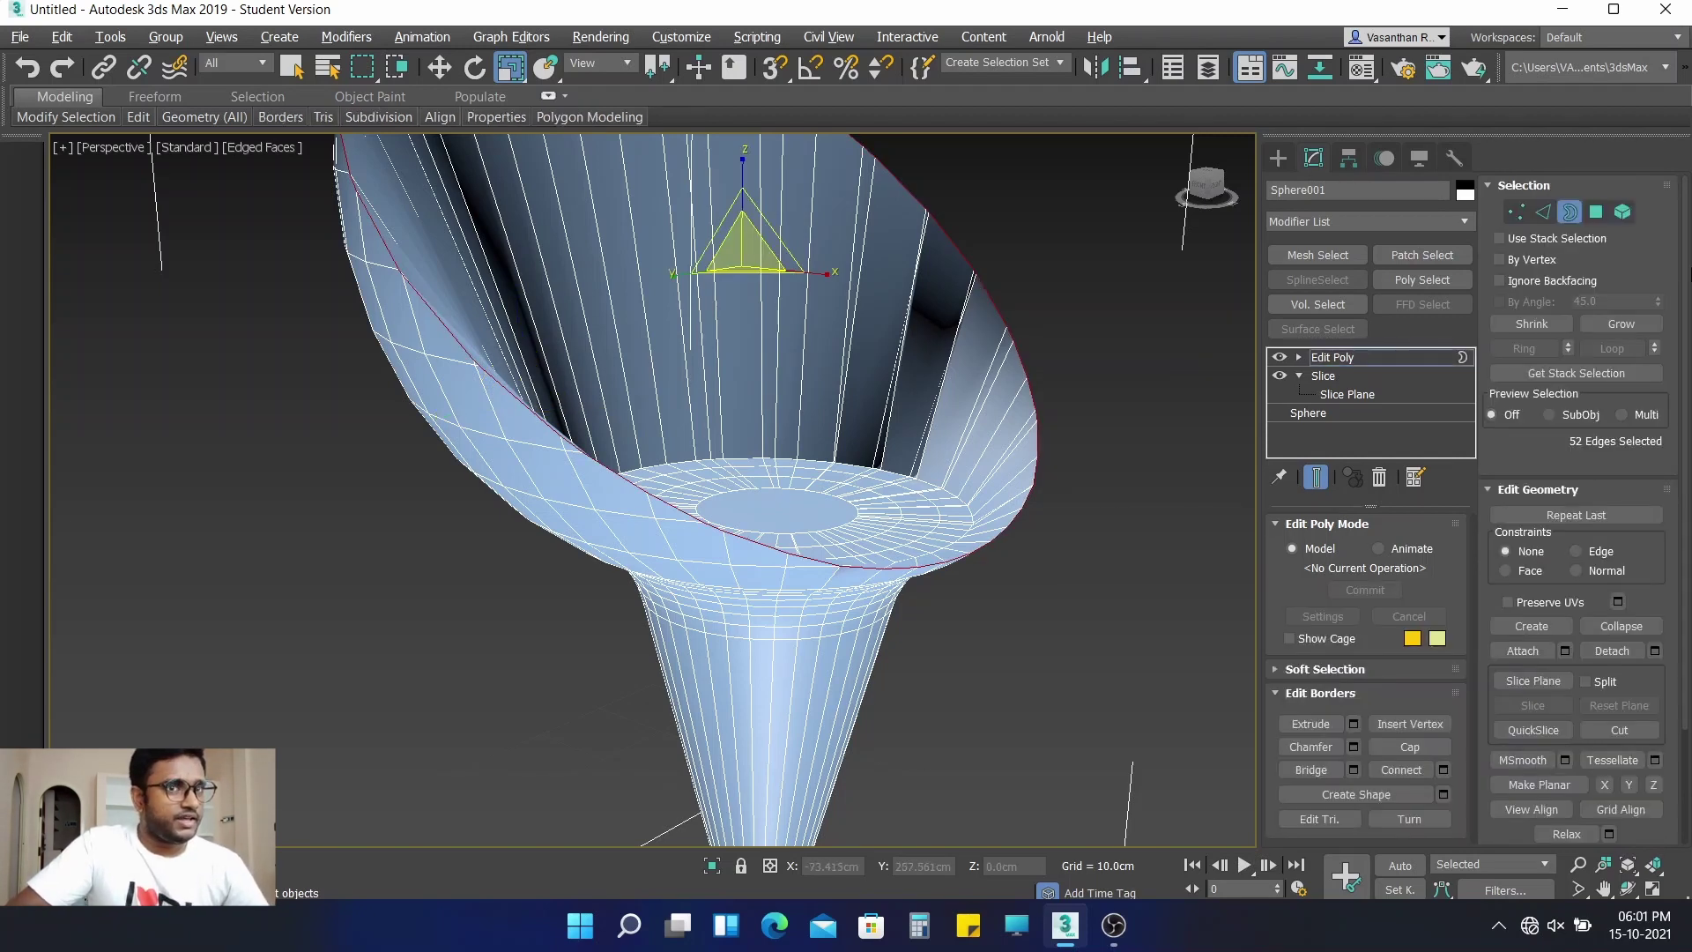
Chamfer the shell's rim edge loop with an amount of 1 cm and 5 segments
left_click(1354, 746)
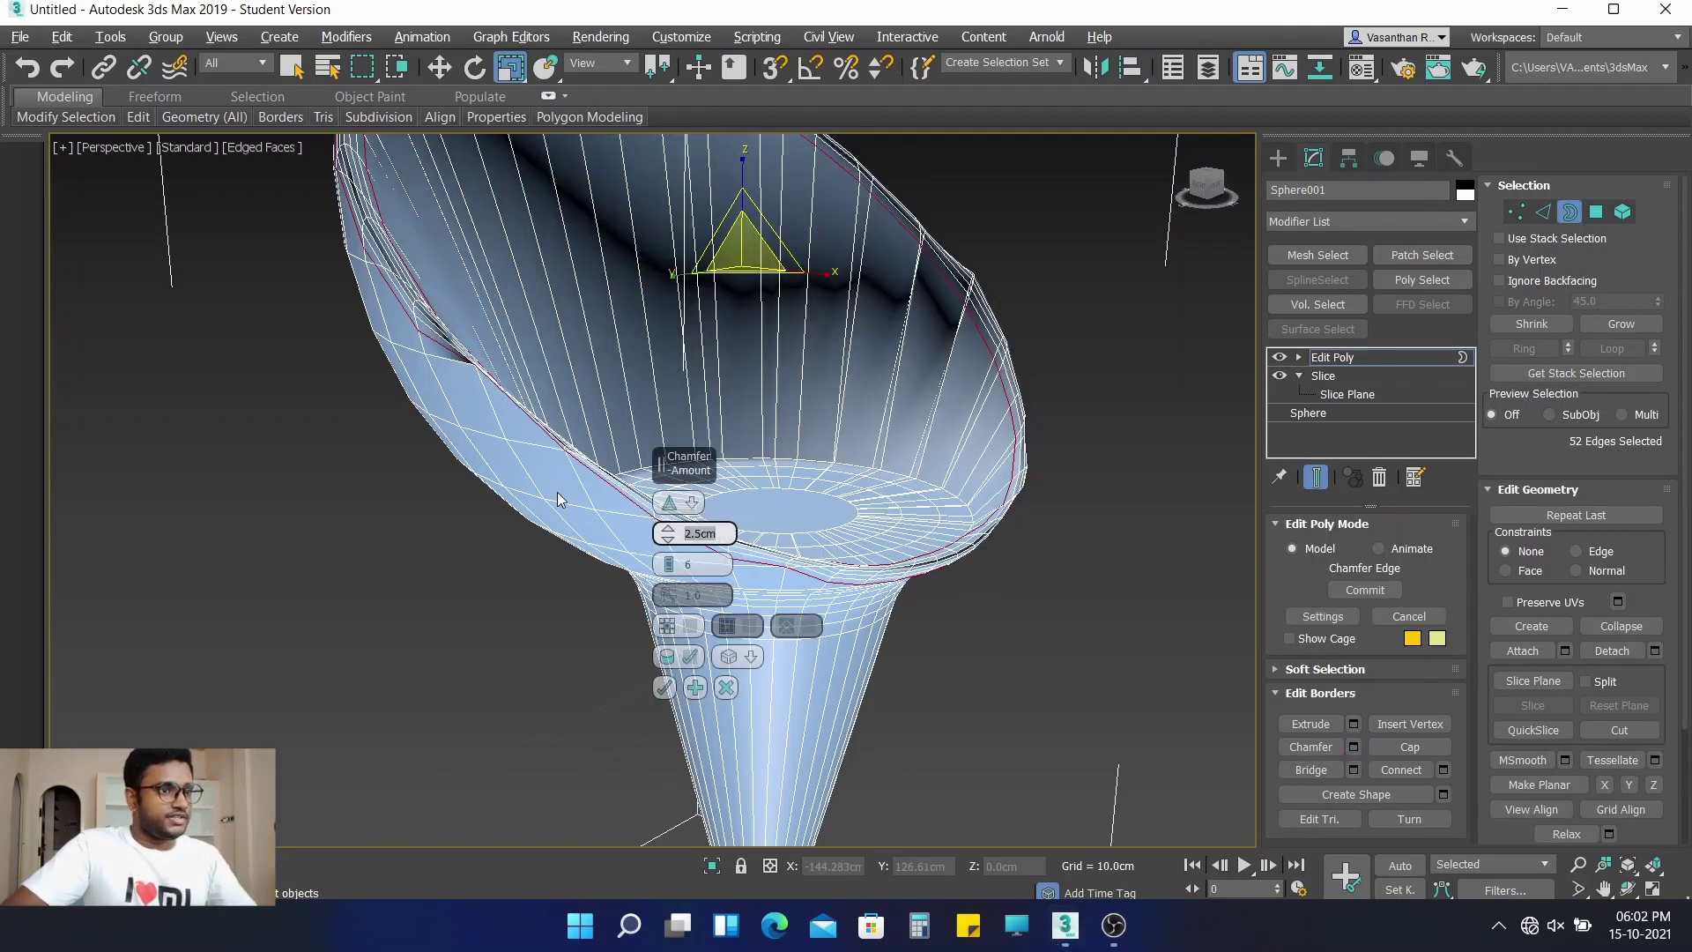
type("1")
key("Return")
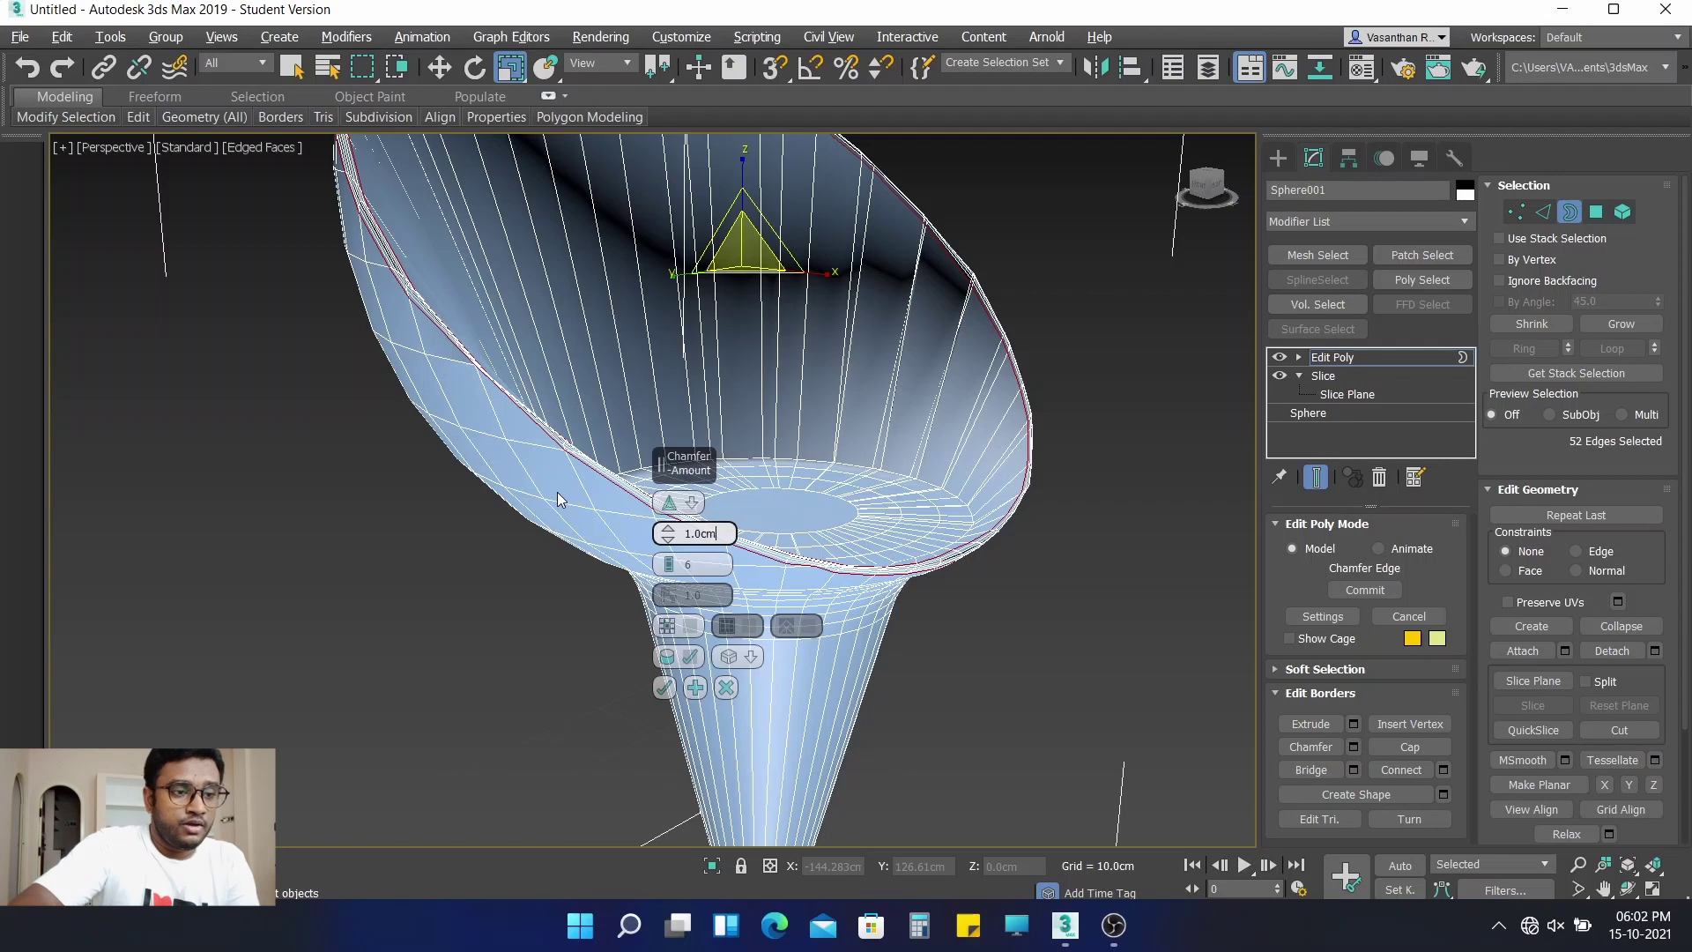
left_click(668, 571)
left_click(668, 571)
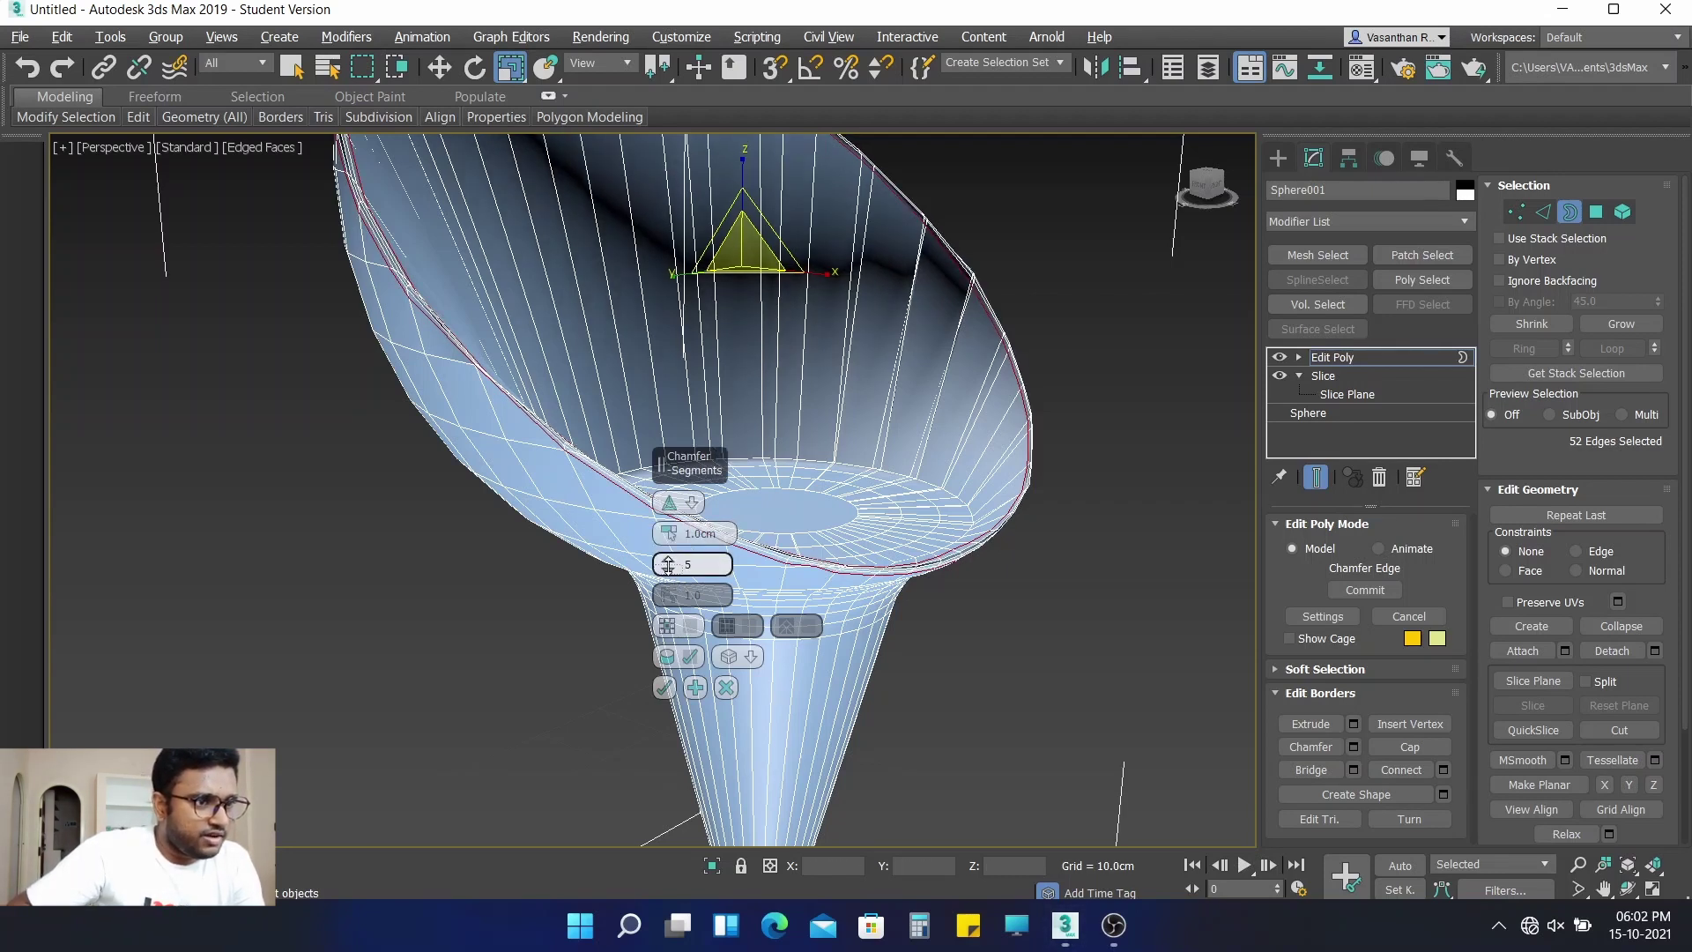
left_click(665, 688)
Select the full ring of lengthwise edges around the tapered part of the stem
middle_click_drag(1080, 377, 985, 364, "alt")
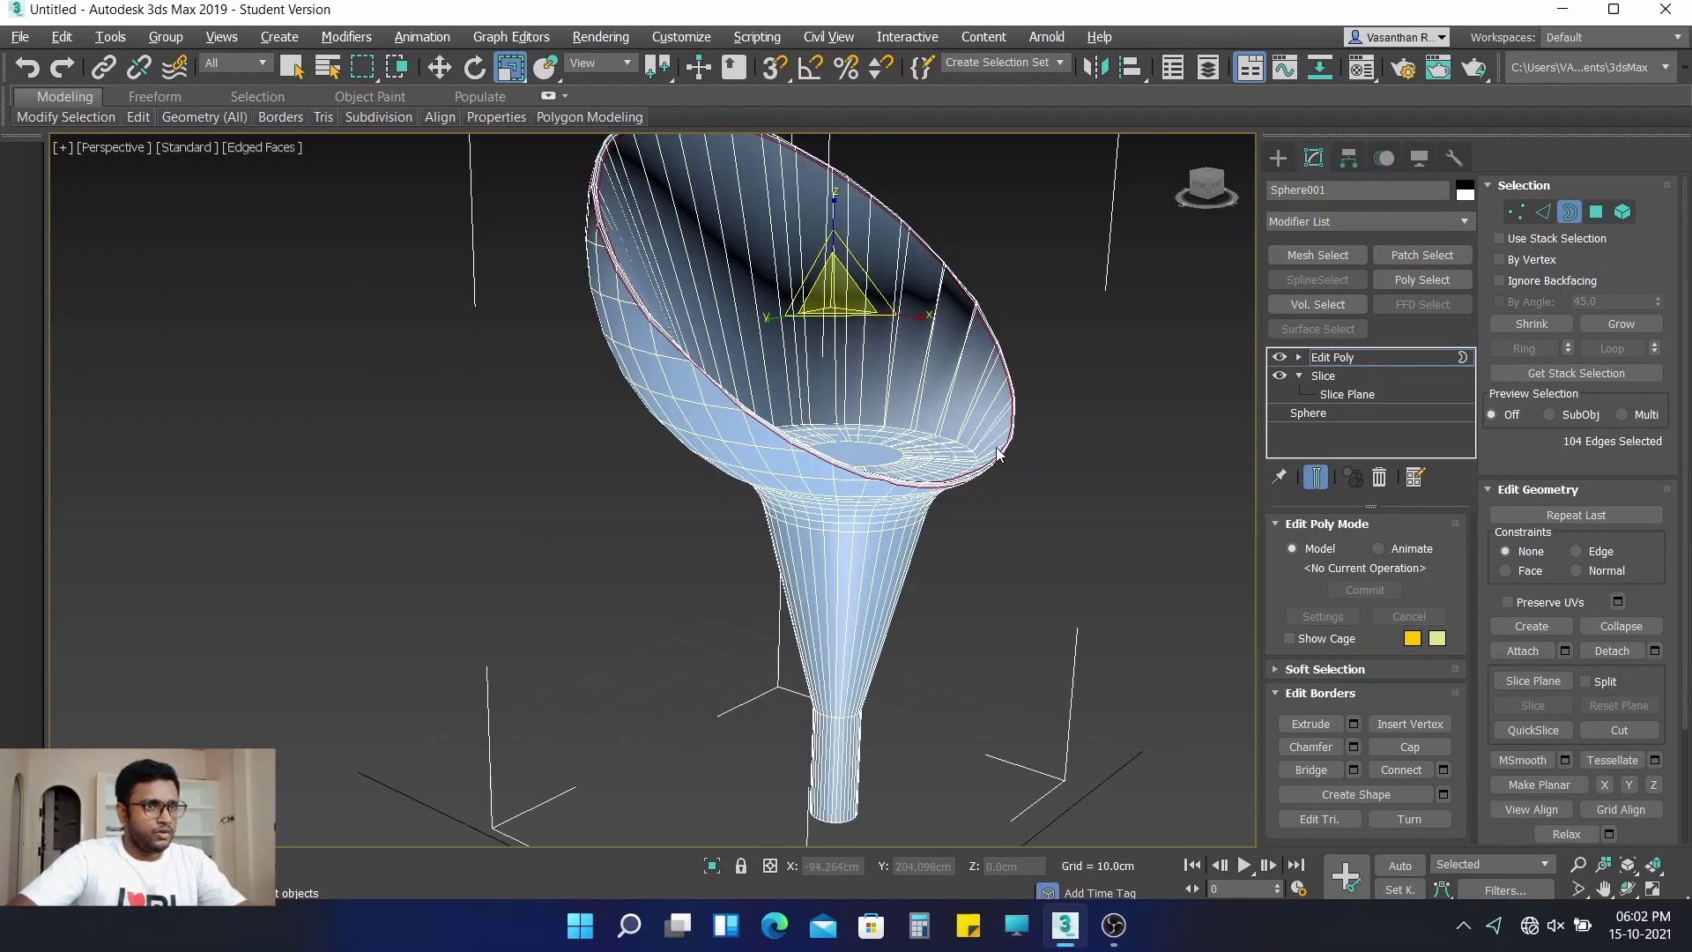
middle_click_drag(997, 450, 956, 577, "alt")
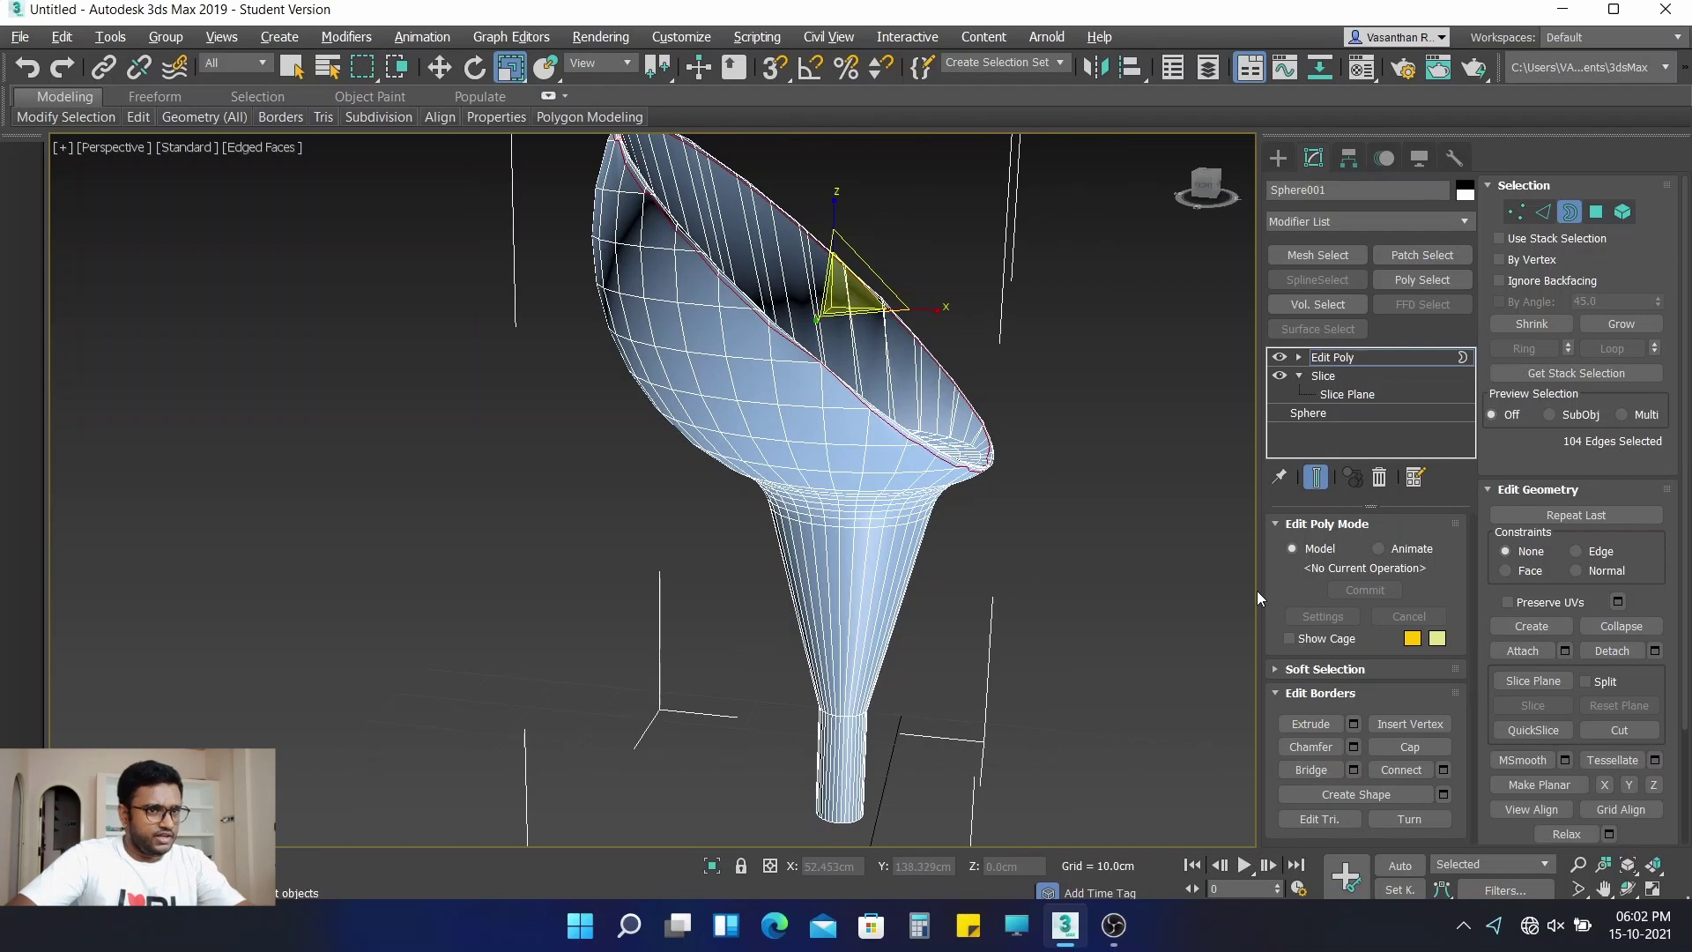
left_click(1542, 212)
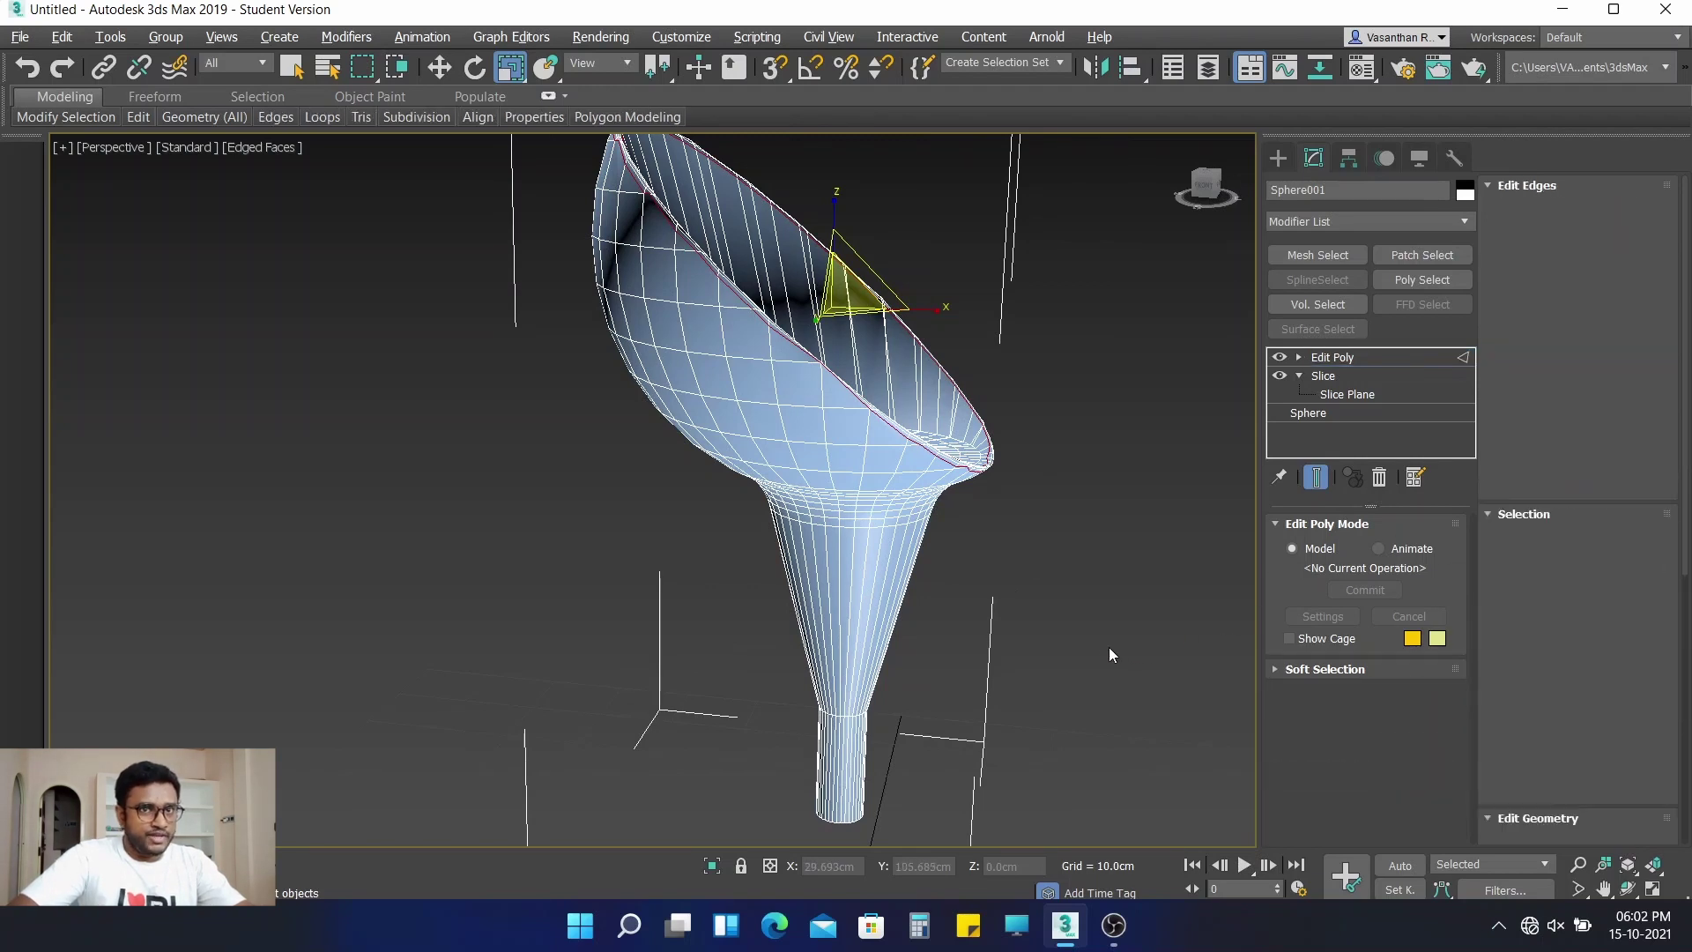
scroll(1062, 608, "up", 3)
left_click(714, 523)
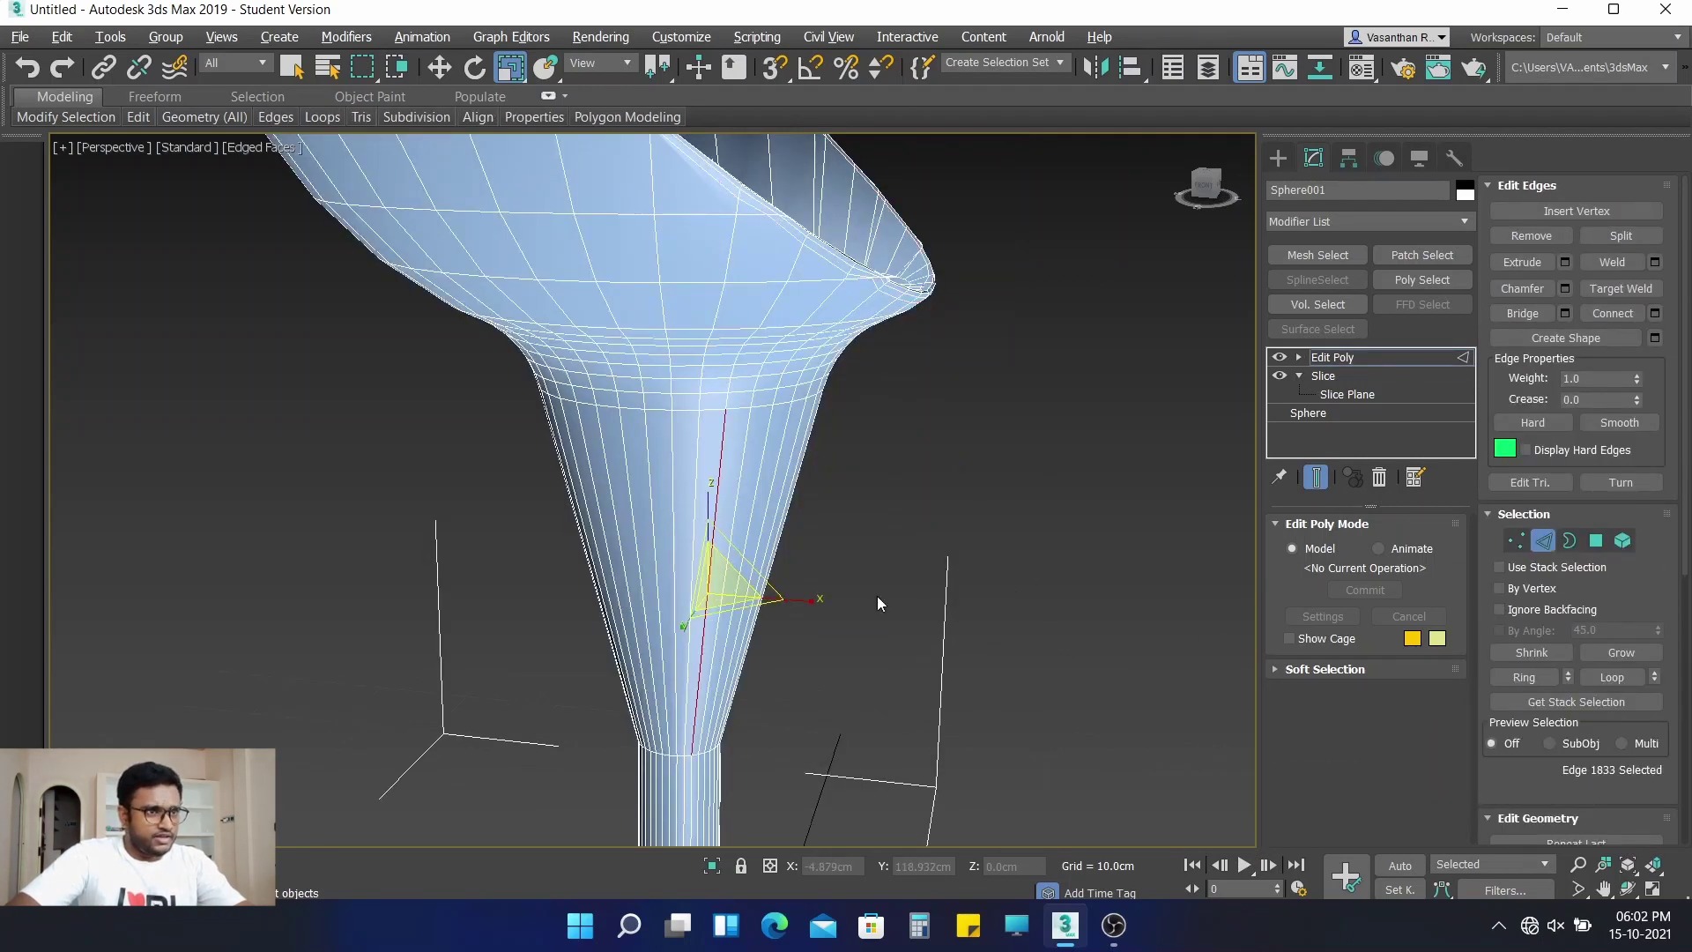
left_click(1521, 675)
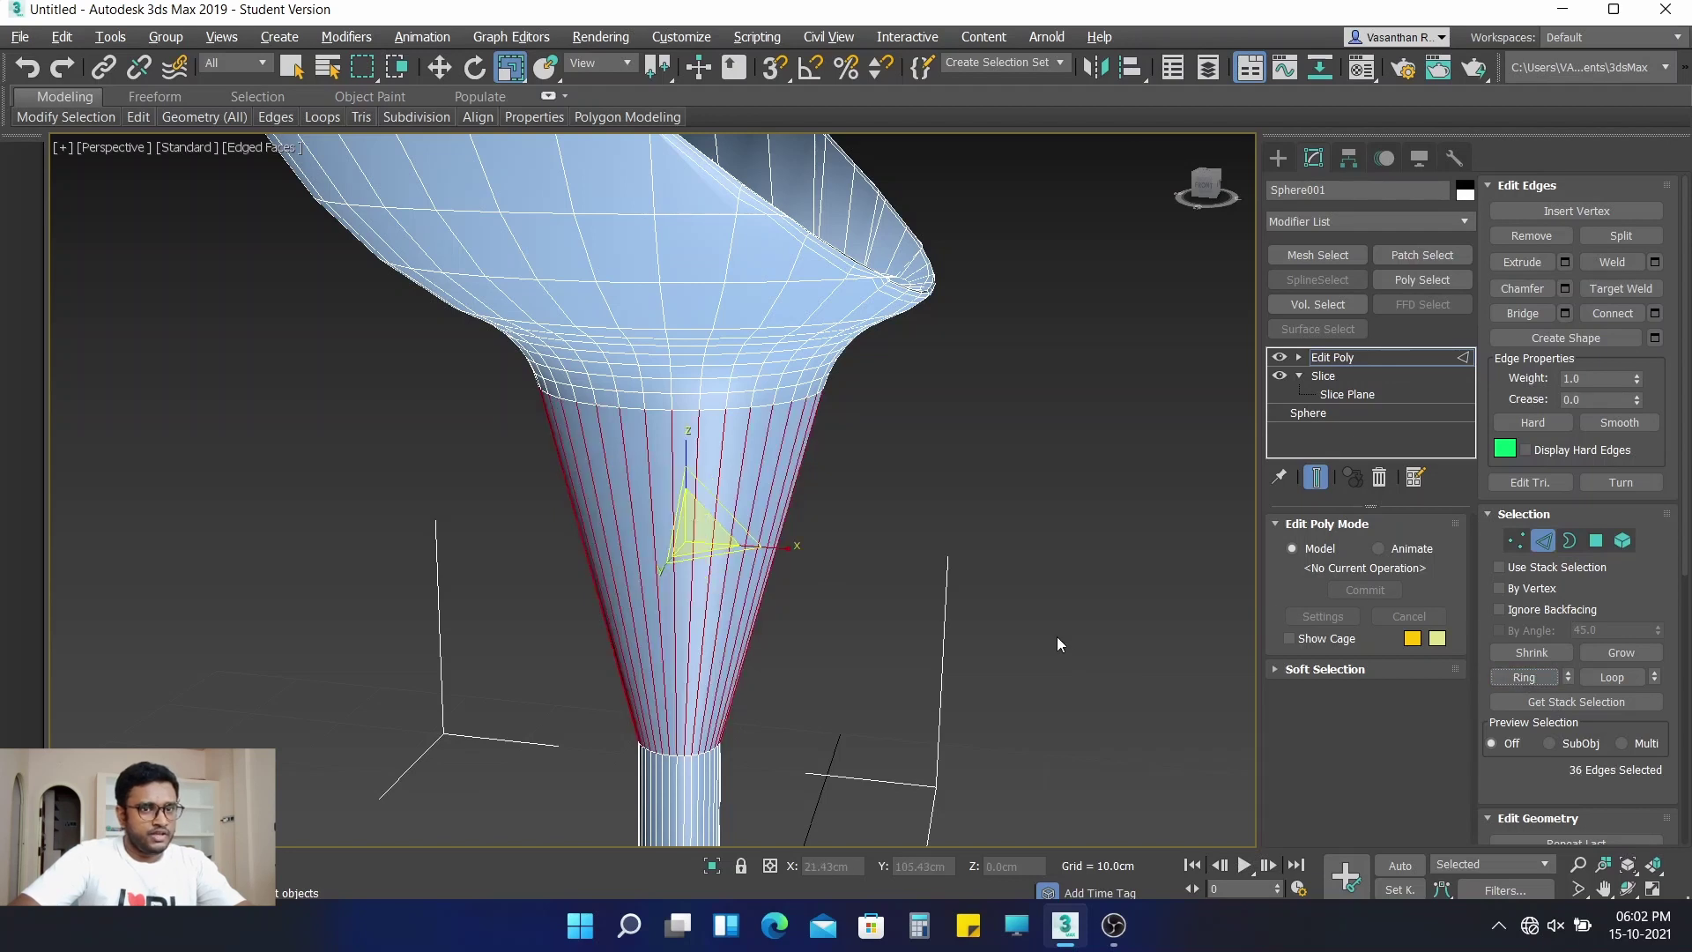
Connect the selected lengthwise edges of the tapered stem with 3 segments and a pinch of 0
left_click(1655, 313)
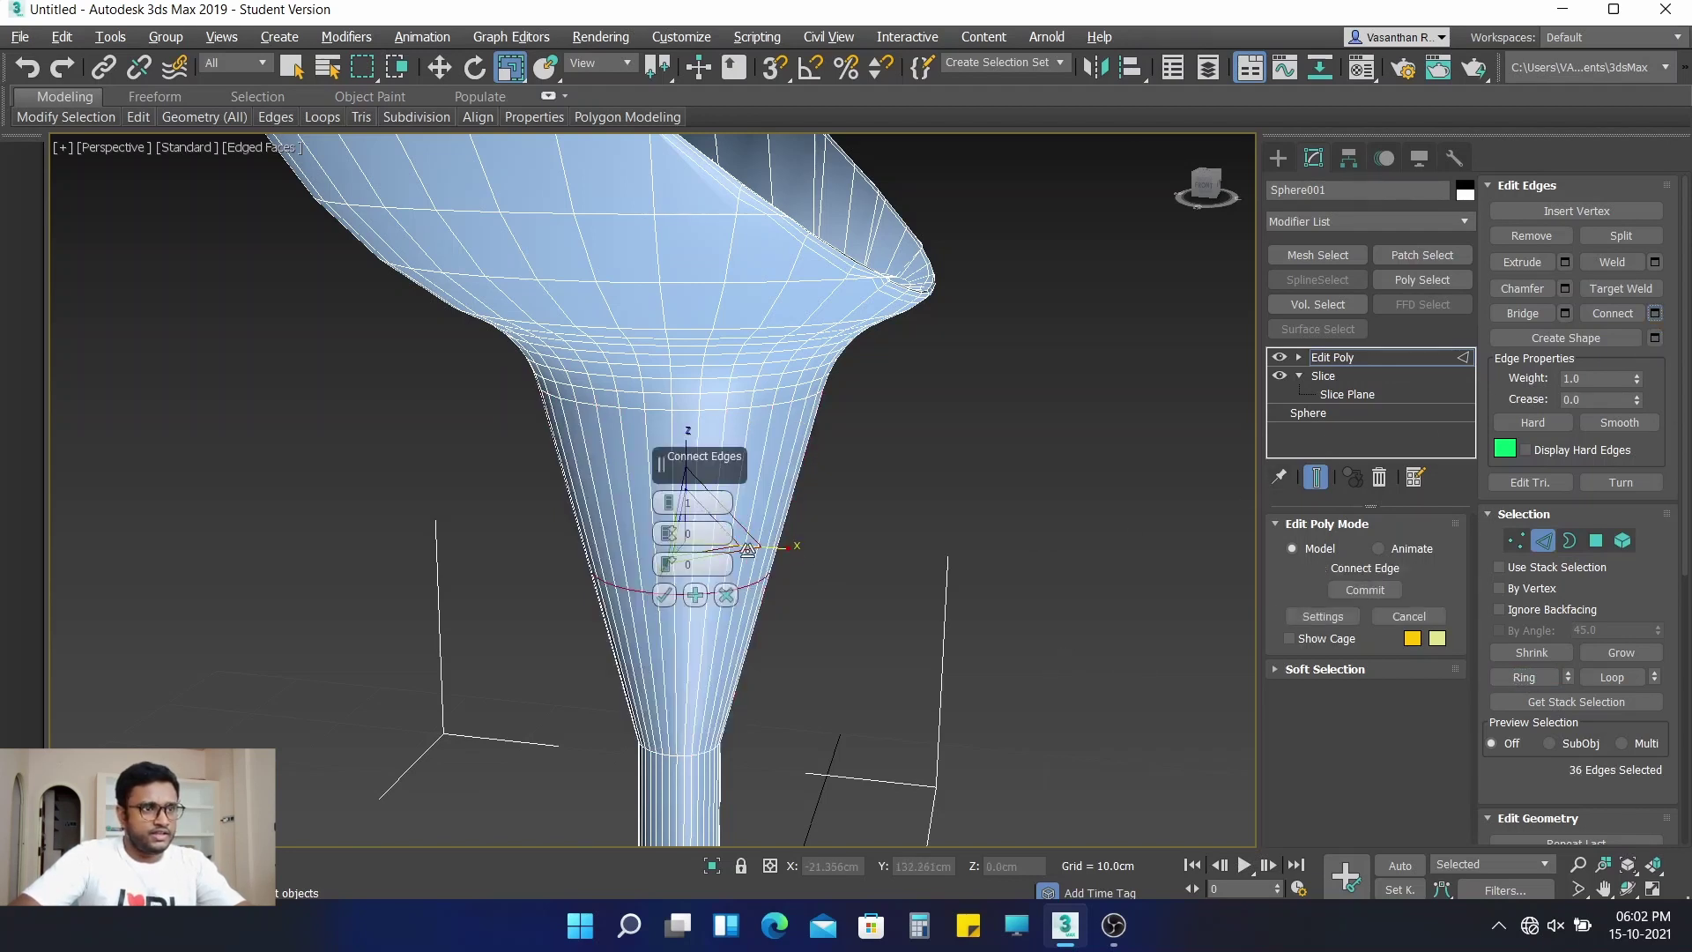
left_click(669, 501)
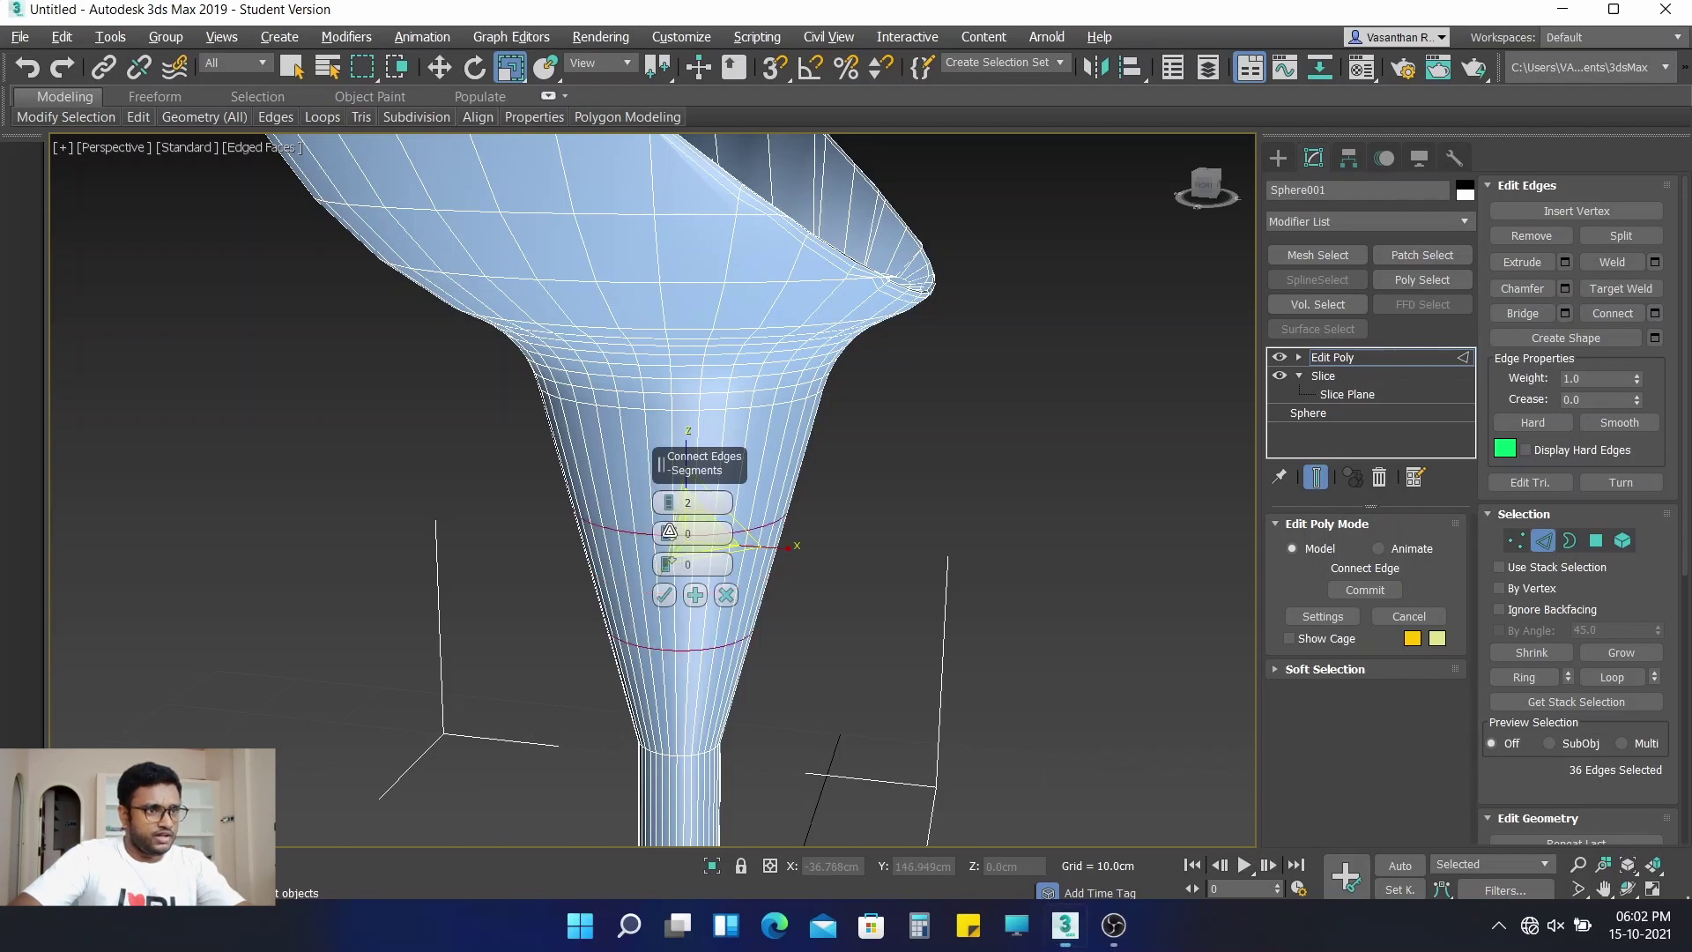
left_click_drag(669, 532, 709, 348)
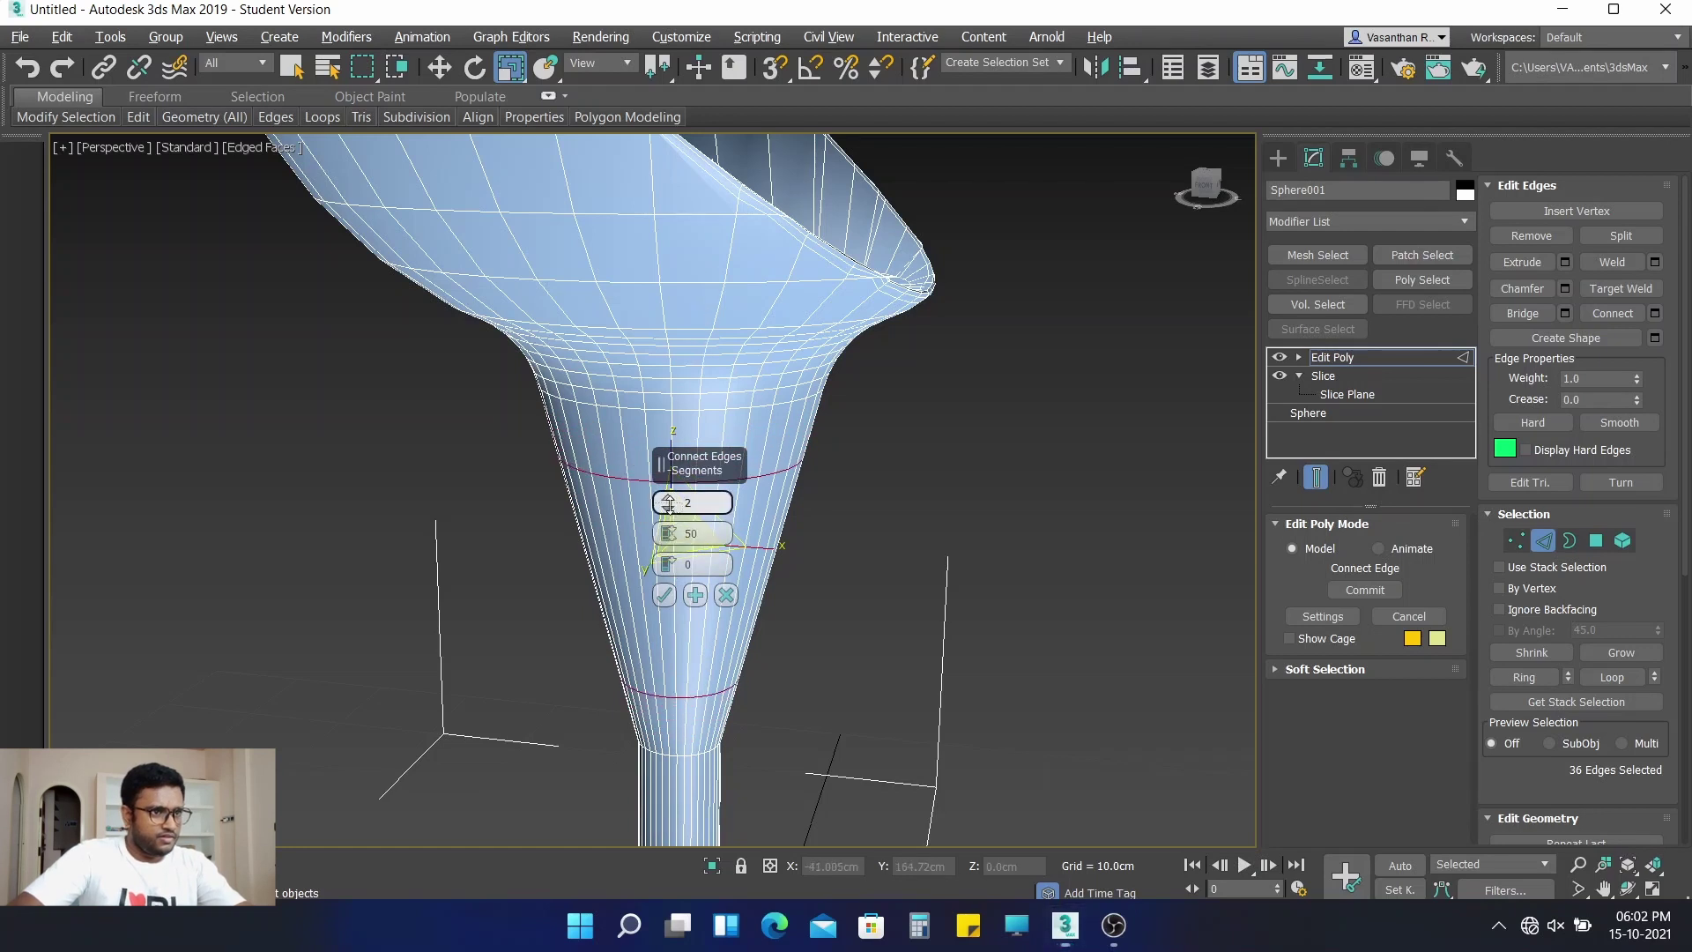
left_click(669, 501)
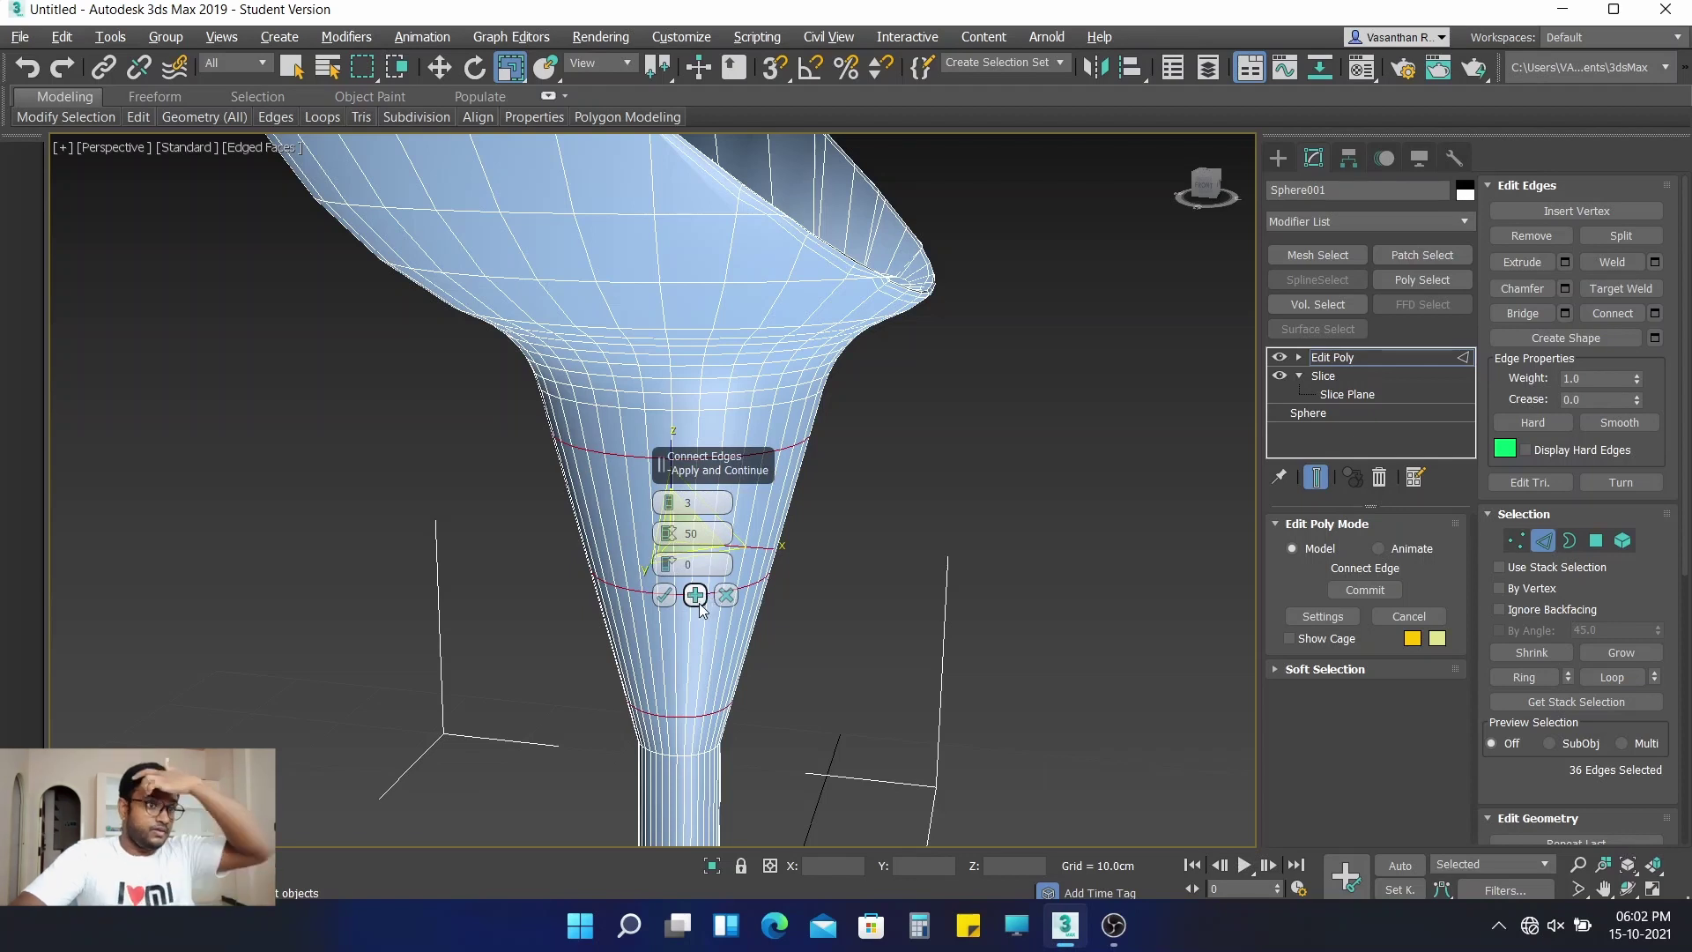
right_click(667, 533)
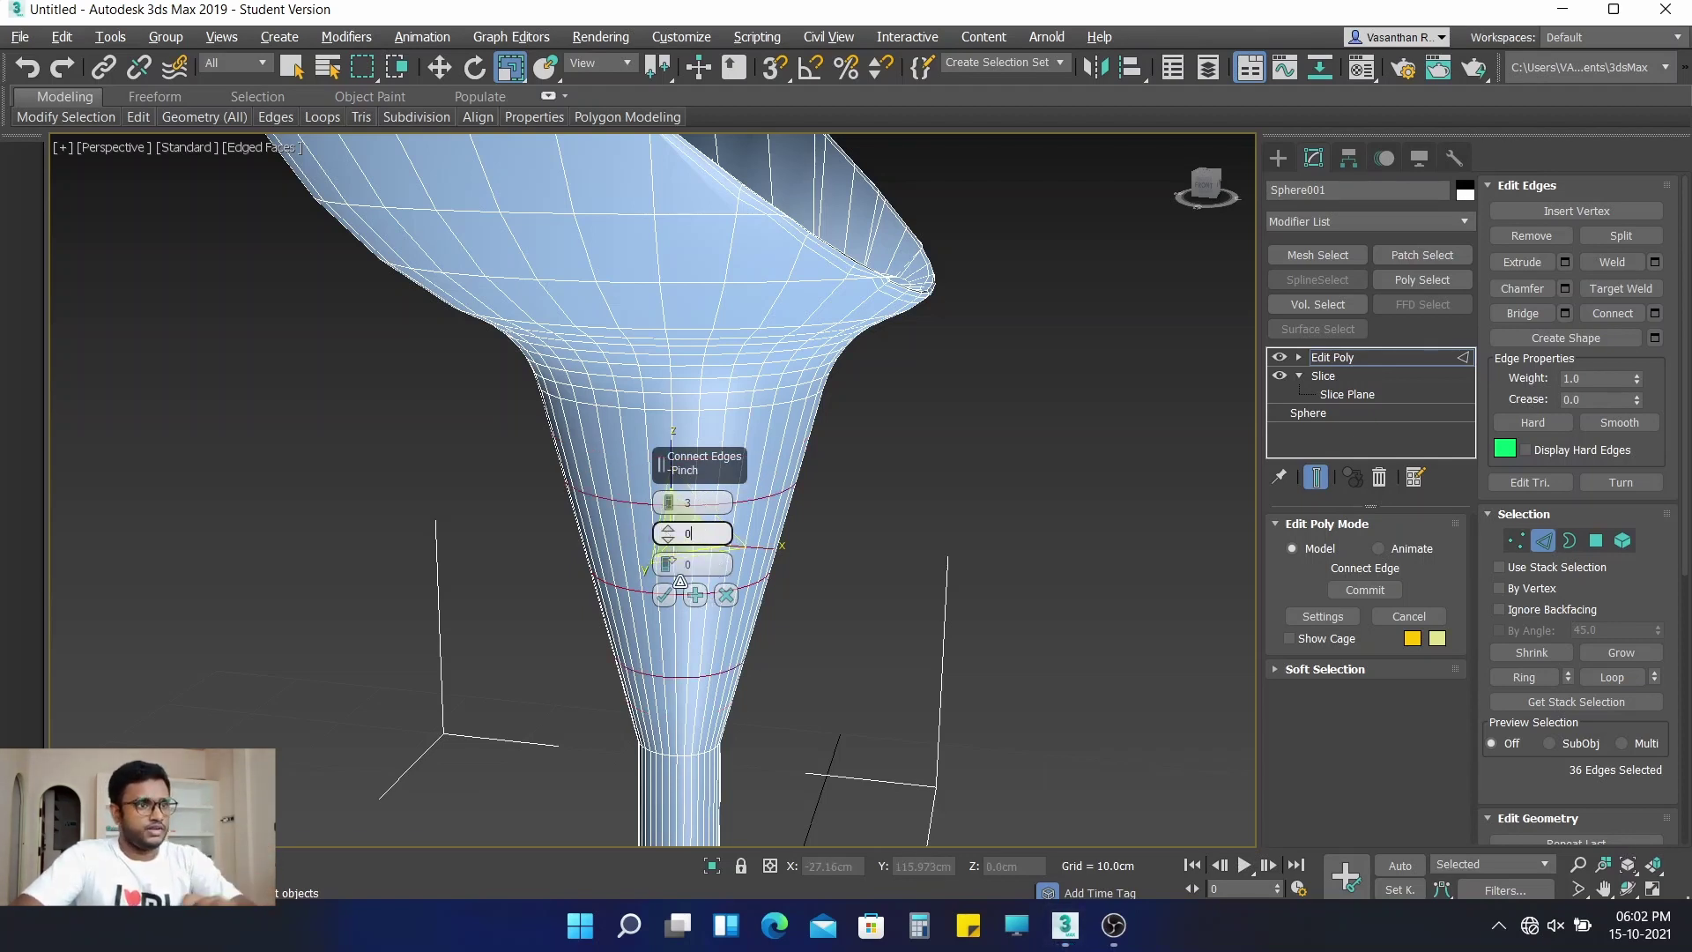
left_click(666, 595)
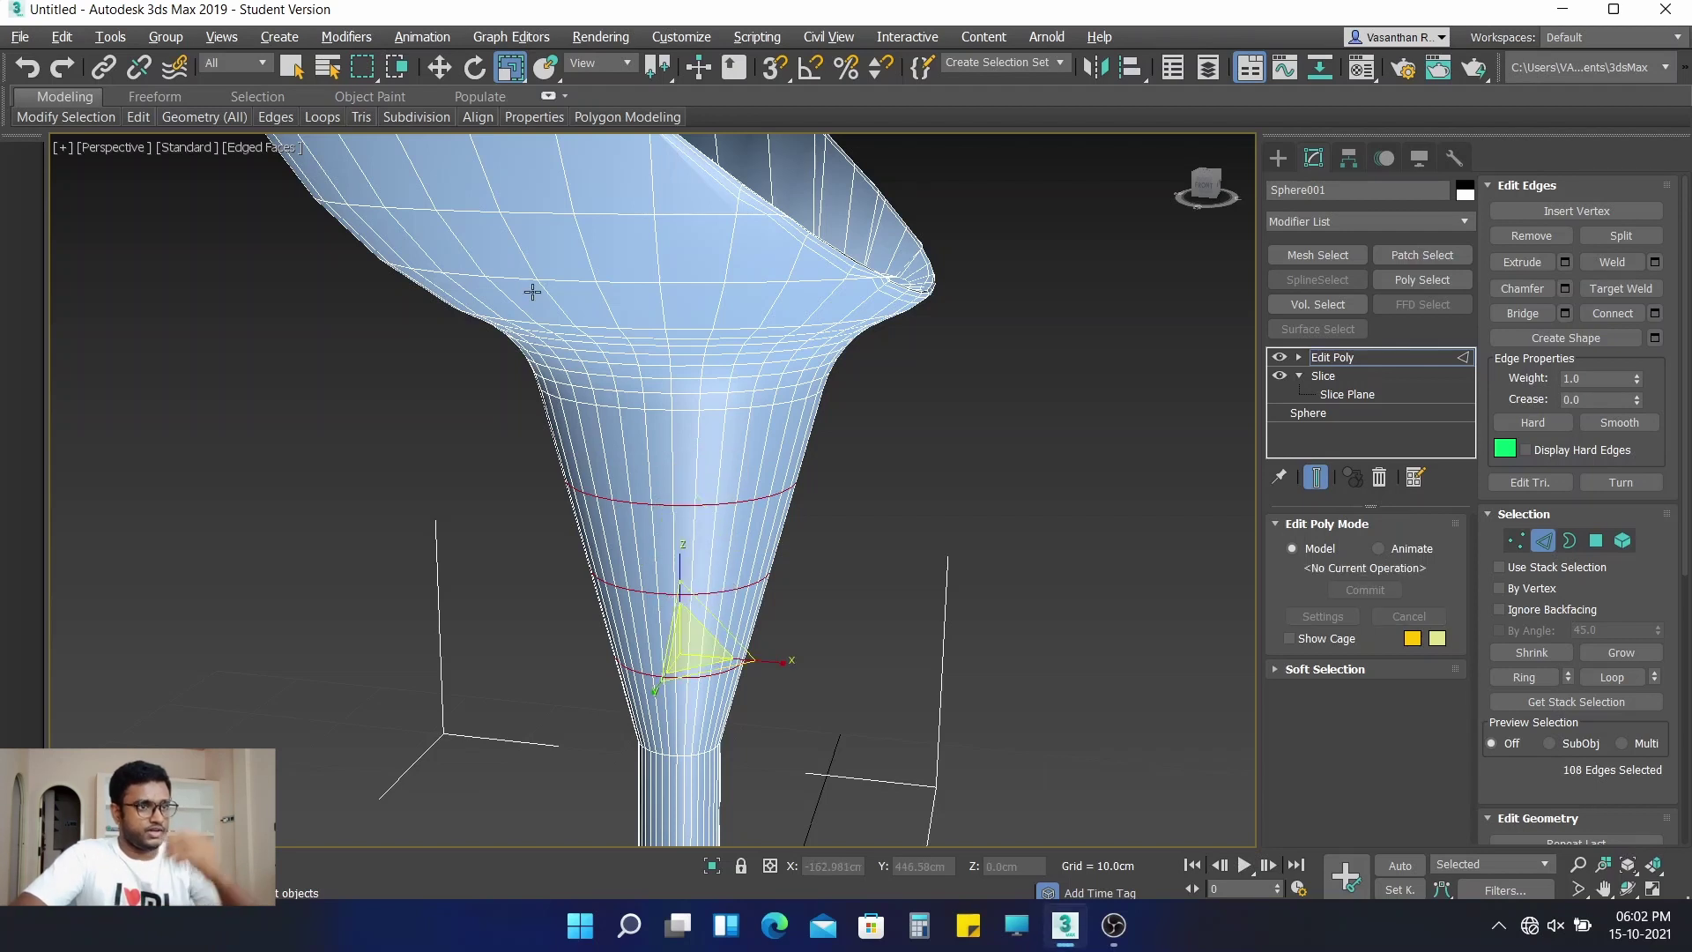
Select the uppermost new edge loop on the tapered stem and move it up to about Z 43.7 cm
key("w")
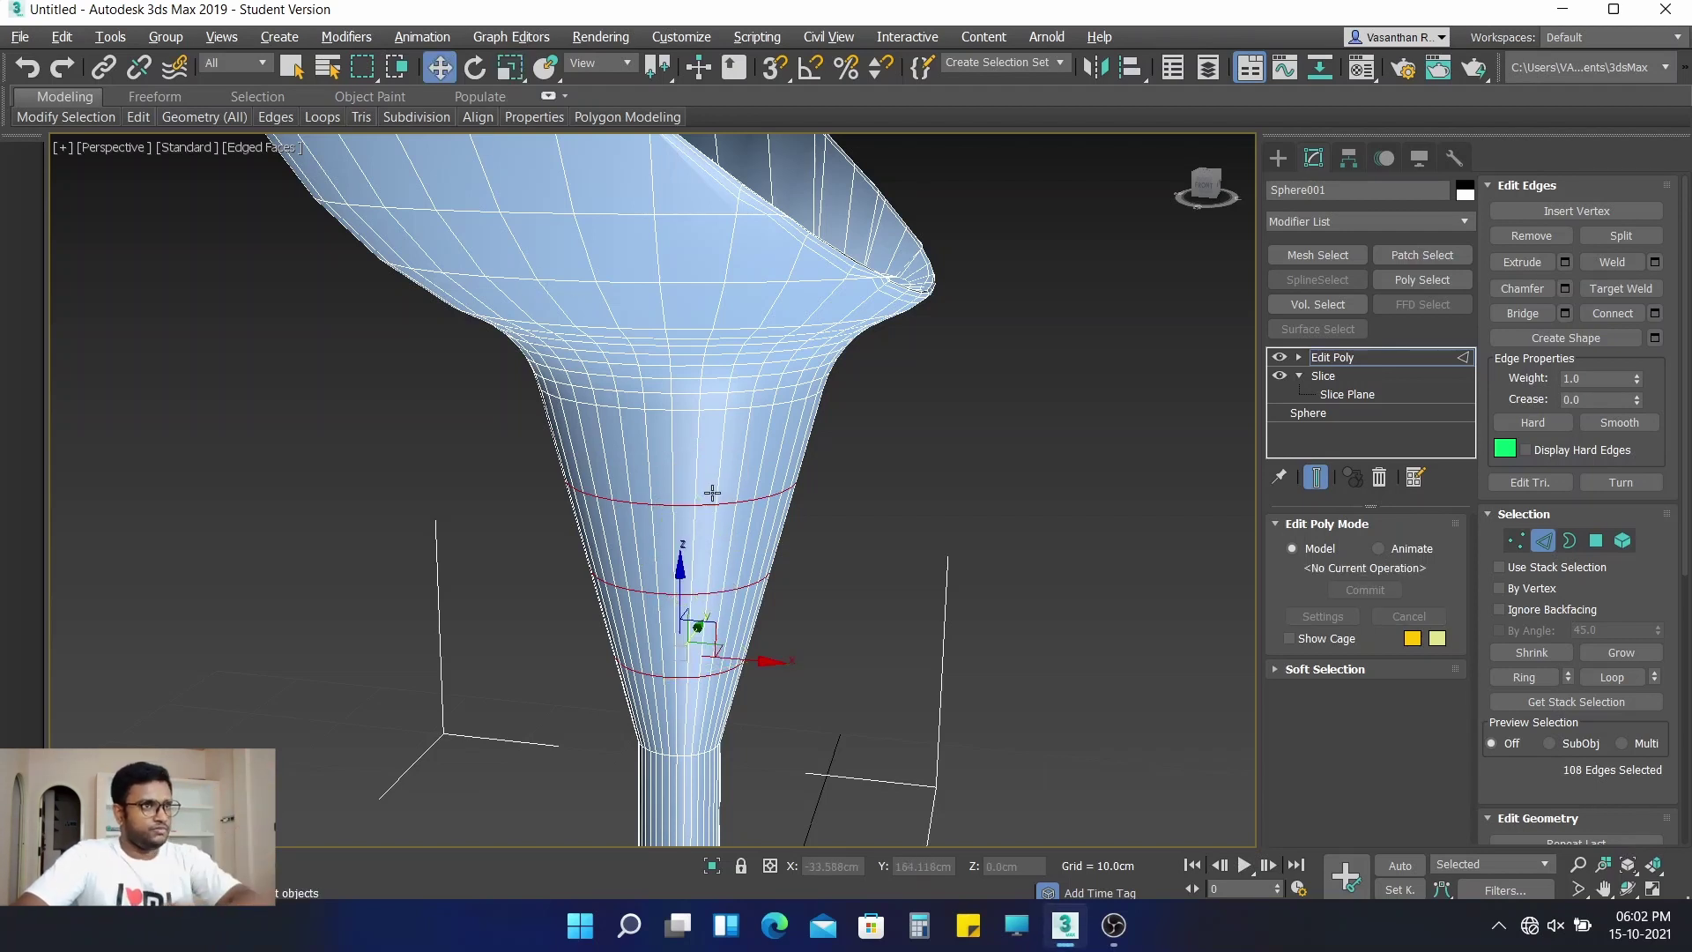
left_click(707, 500)
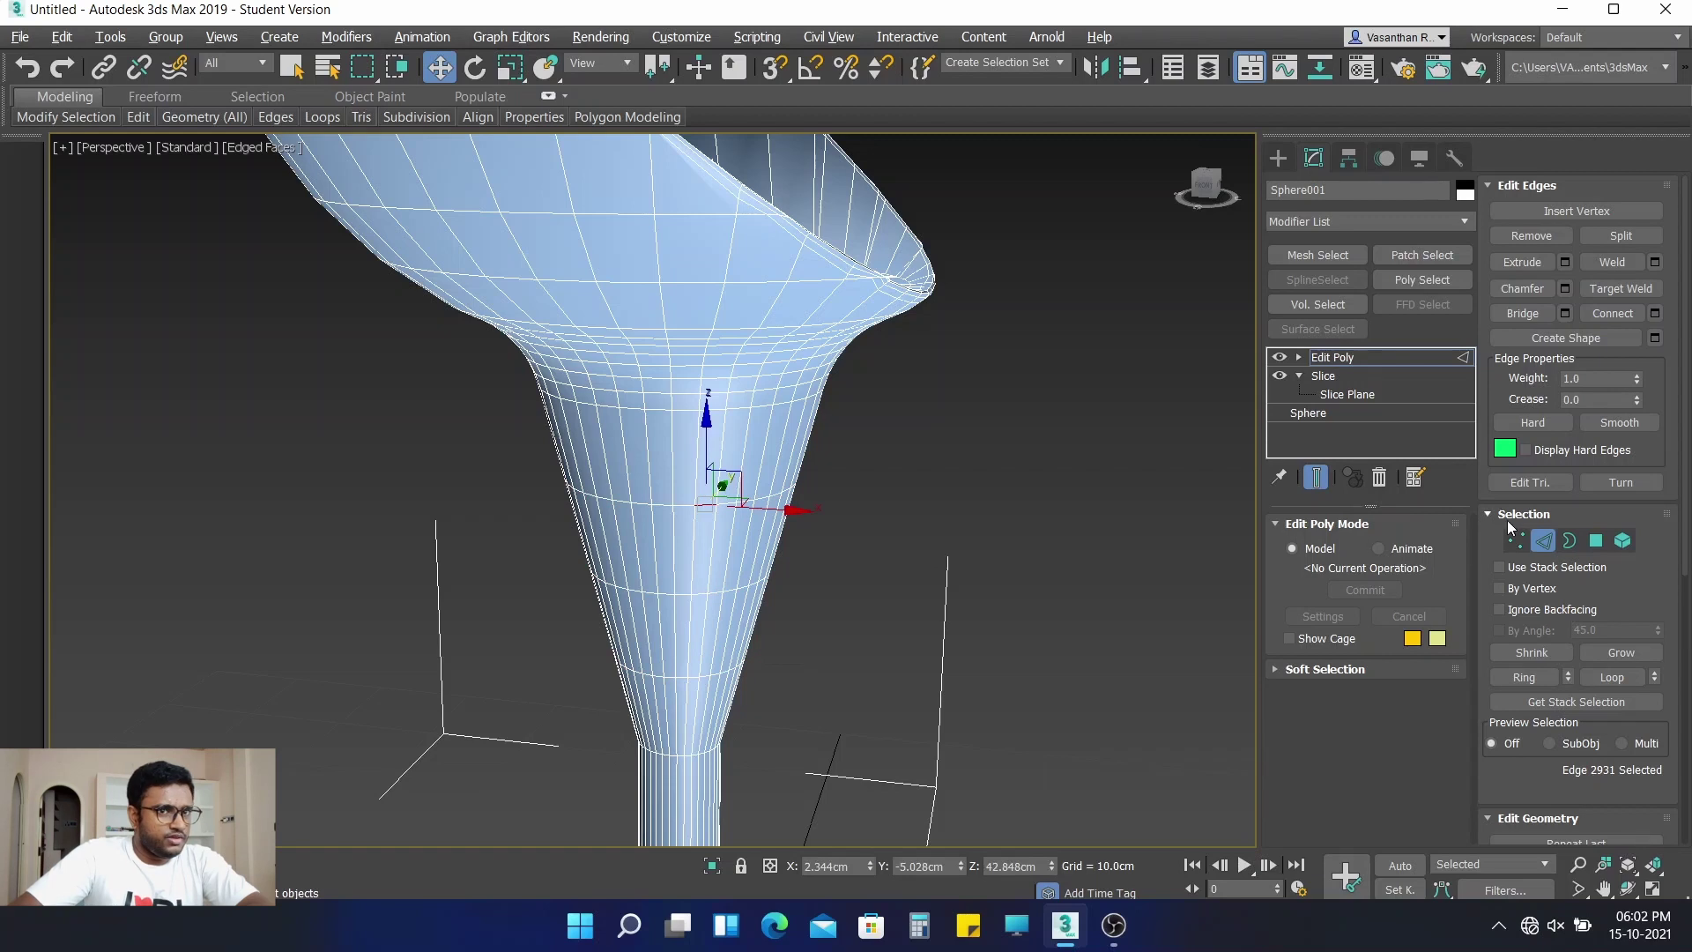
left_click(1526, 675)
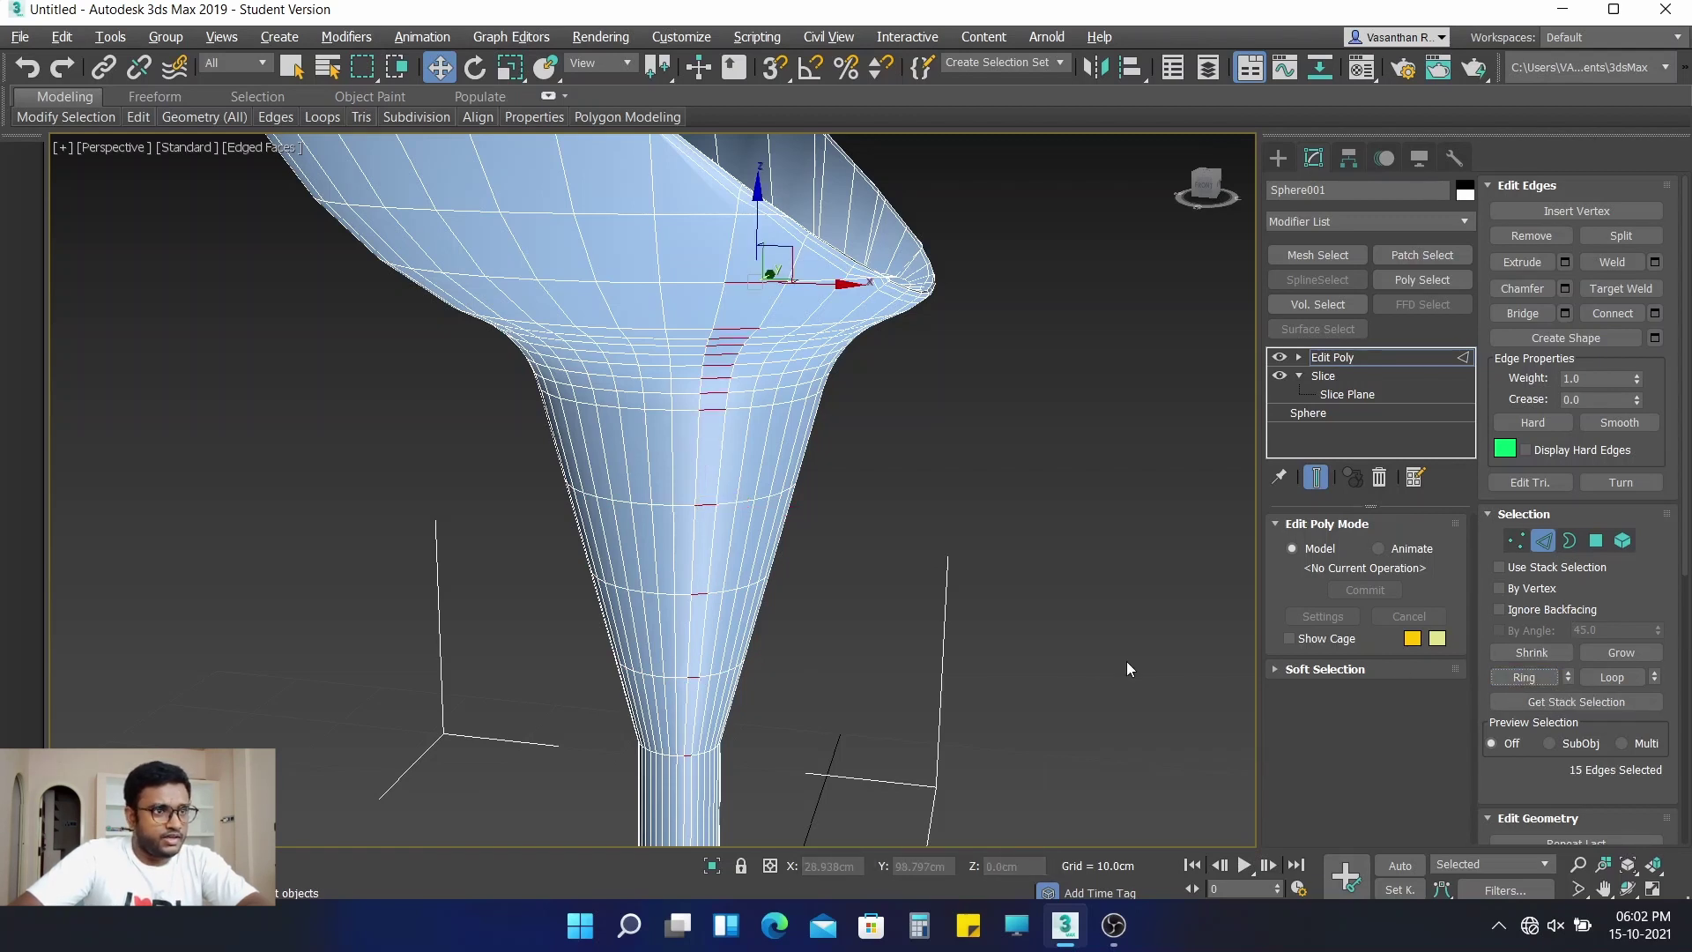
left_click(802, 532)
left_click(704, 505)
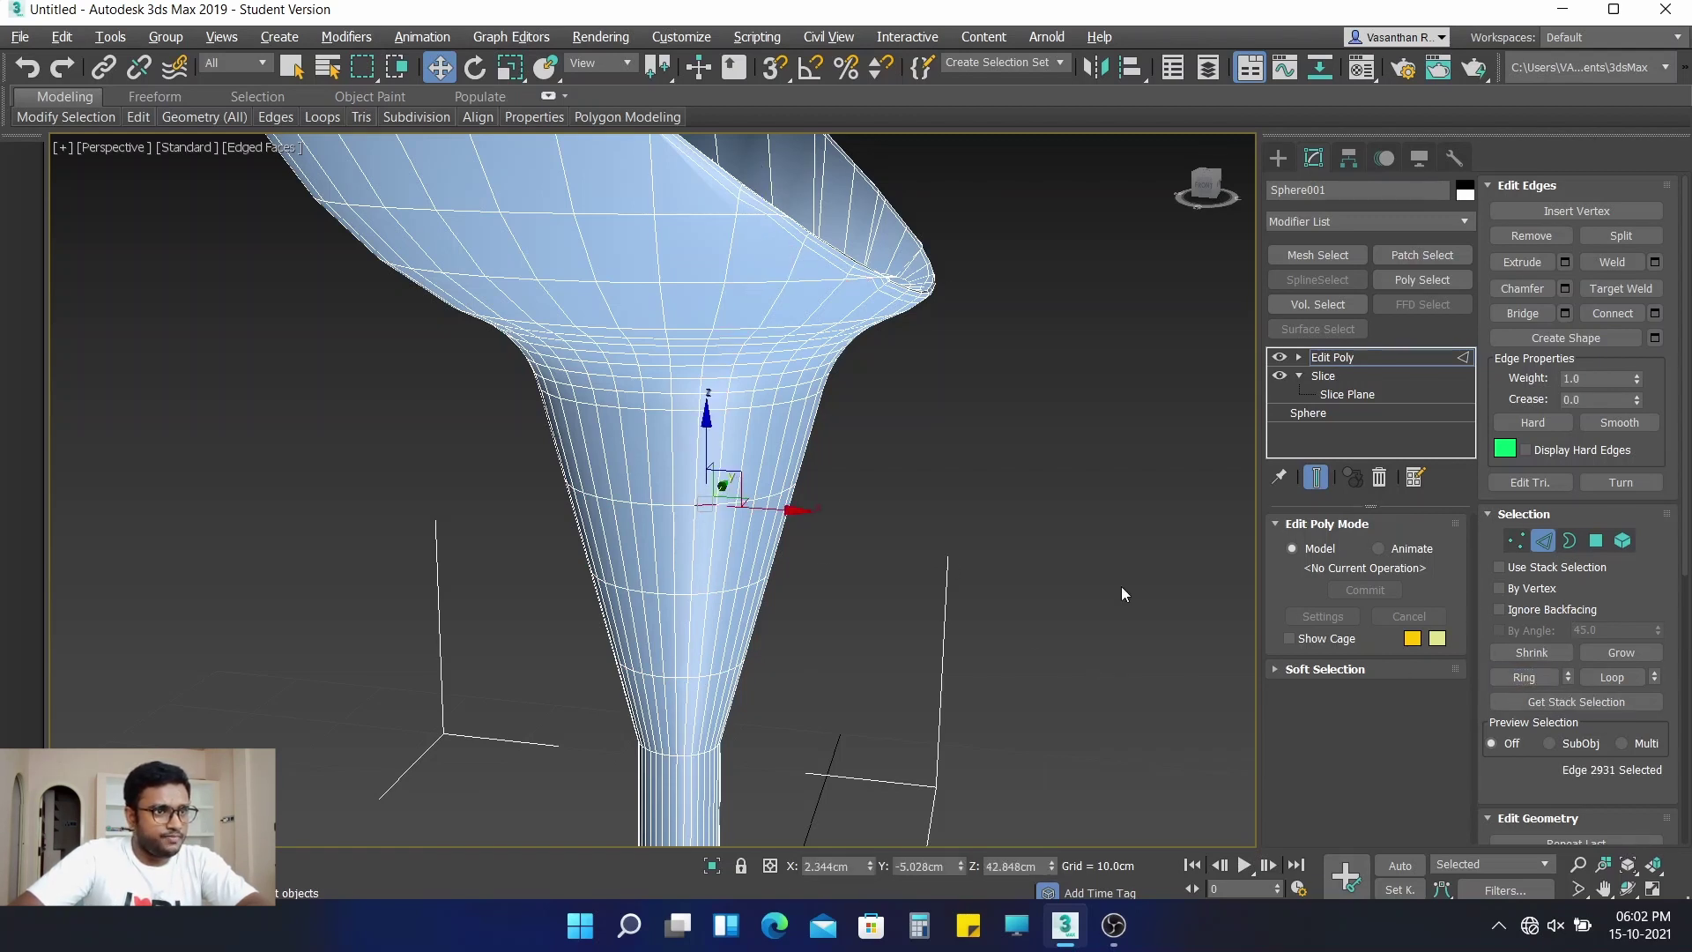
left_click(1612, 677)
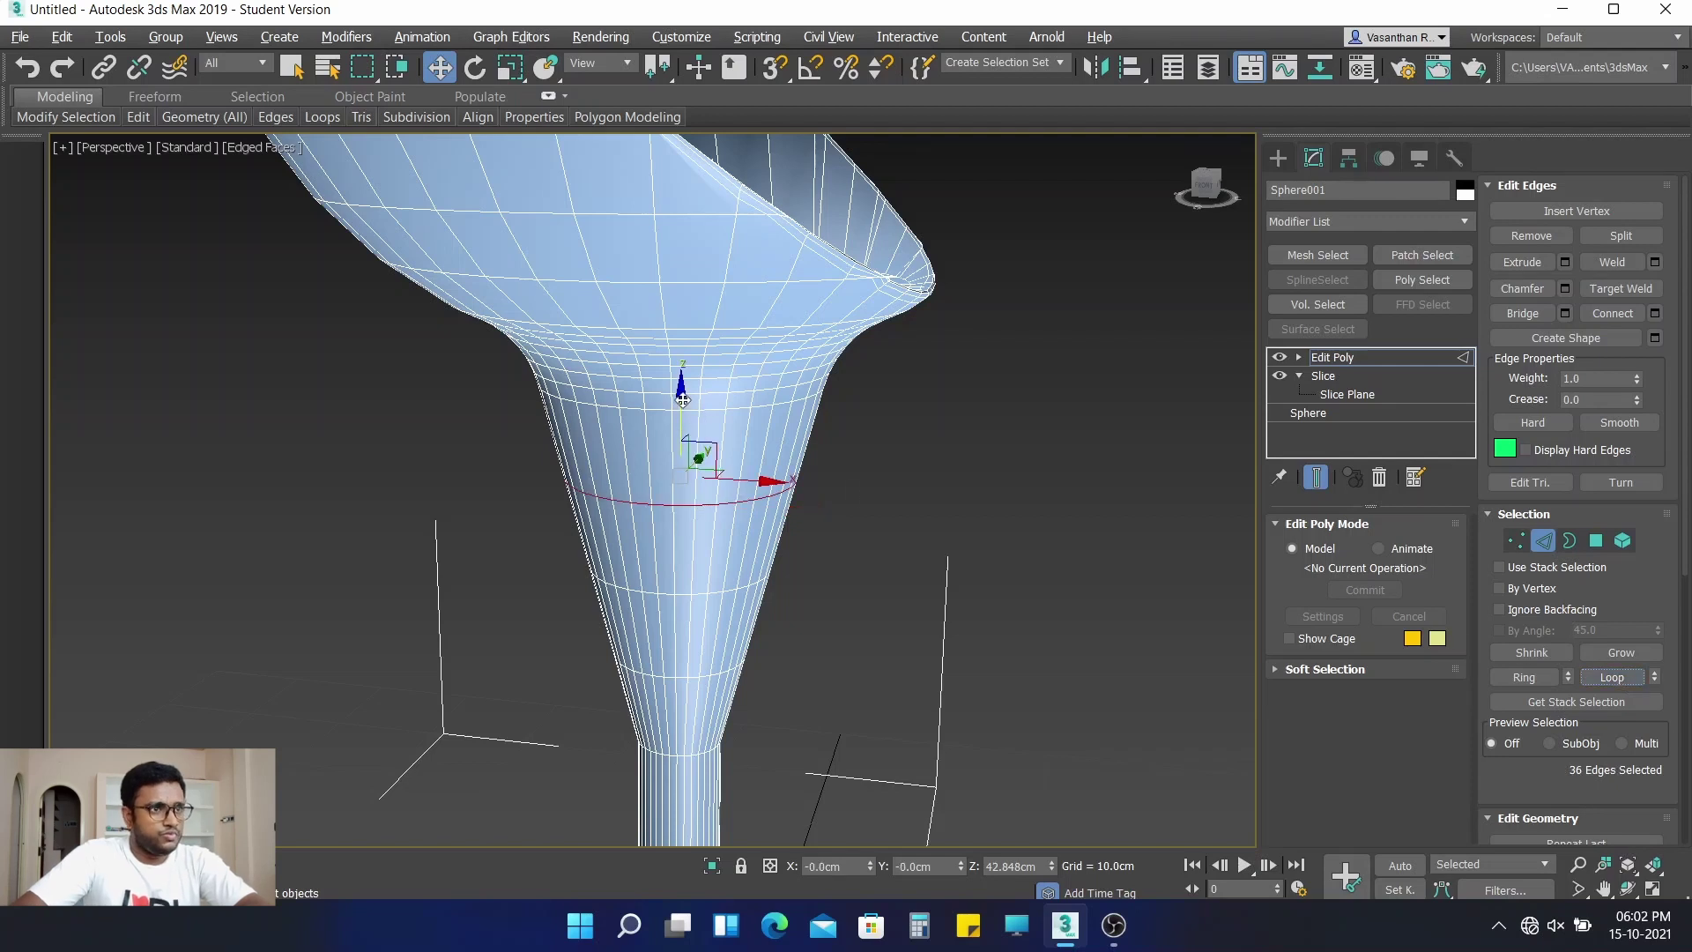
mouse_move(682, 395)
left_mouse_down()
mouse_move(682, 360)
mouse_move(682, 378)
left_mouse_up()
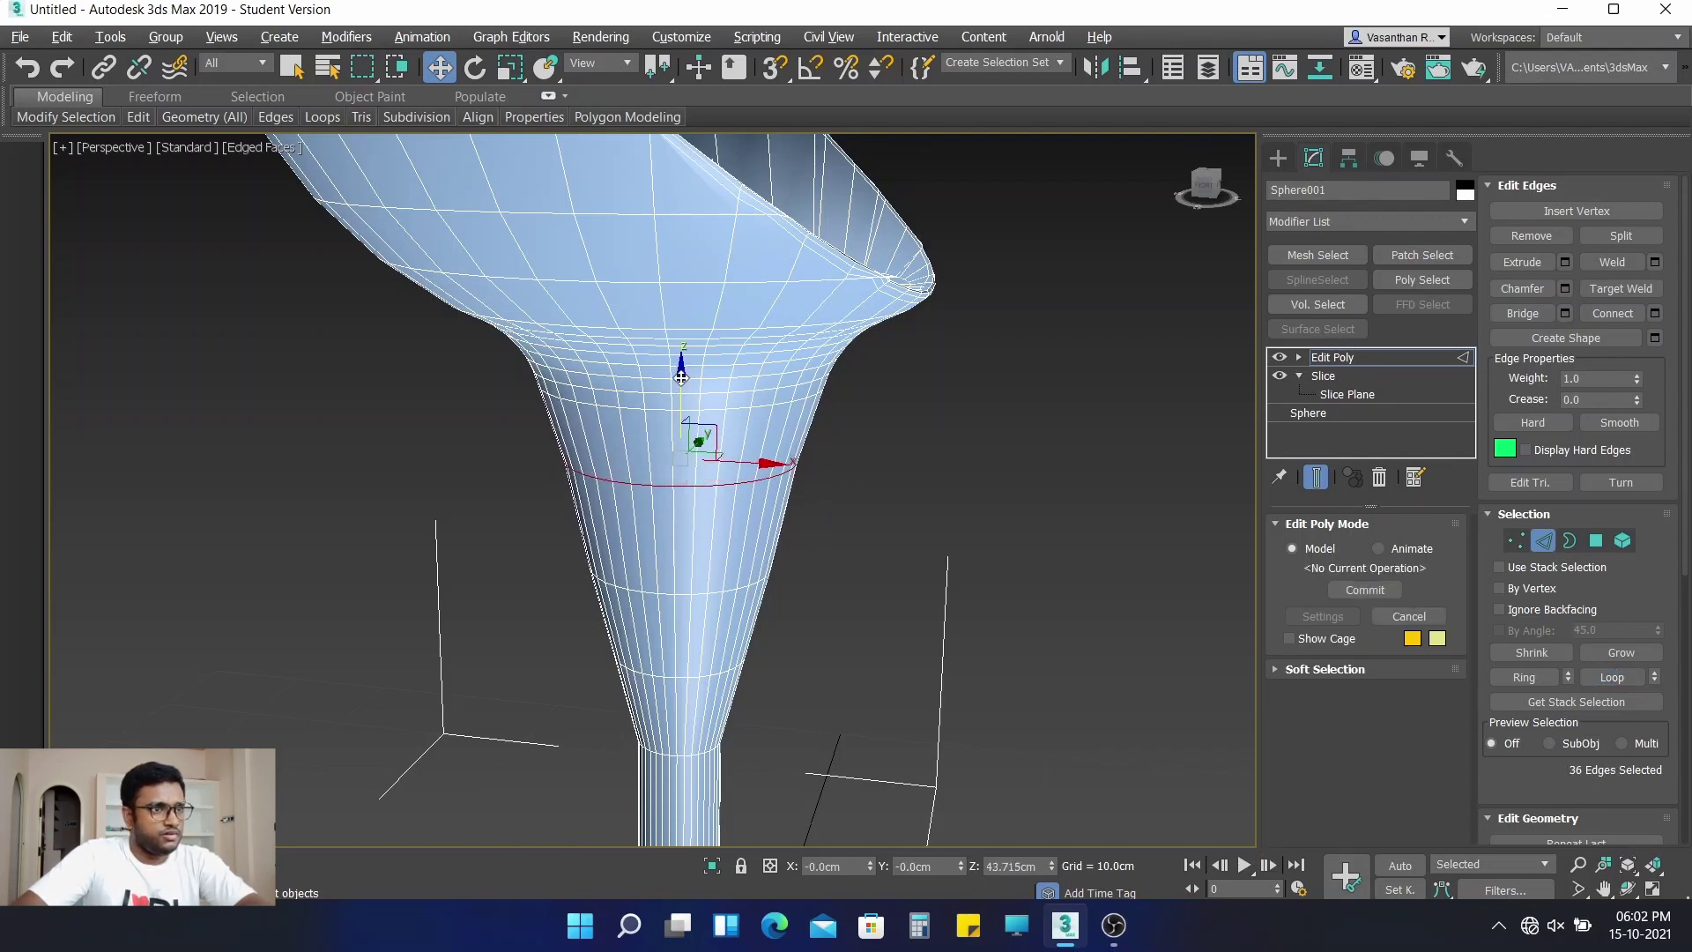
Select the middle new edge loop on the tapered stem and move it up towards the upper loop
left_click(684, 595)
left_click(1612, 677)
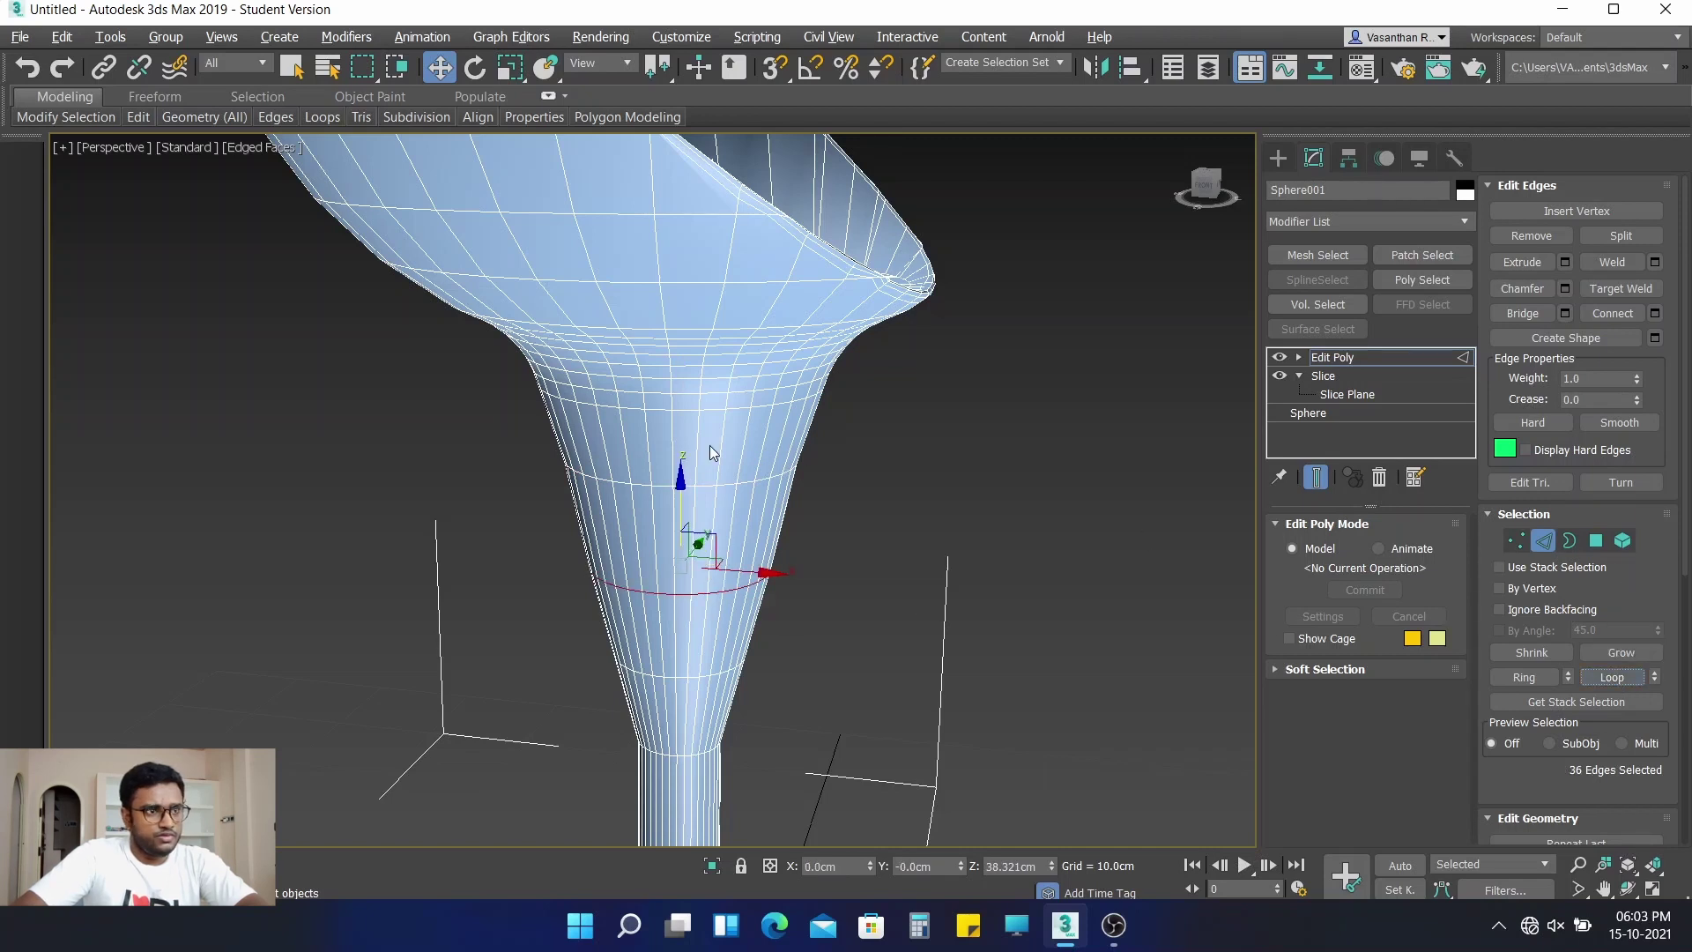
left_click_drag(680, 482, 683, 450)
Select the lowest new edge loop on the tapered stem and move it up to about Z 35.7 cm
left_click(693, 675)
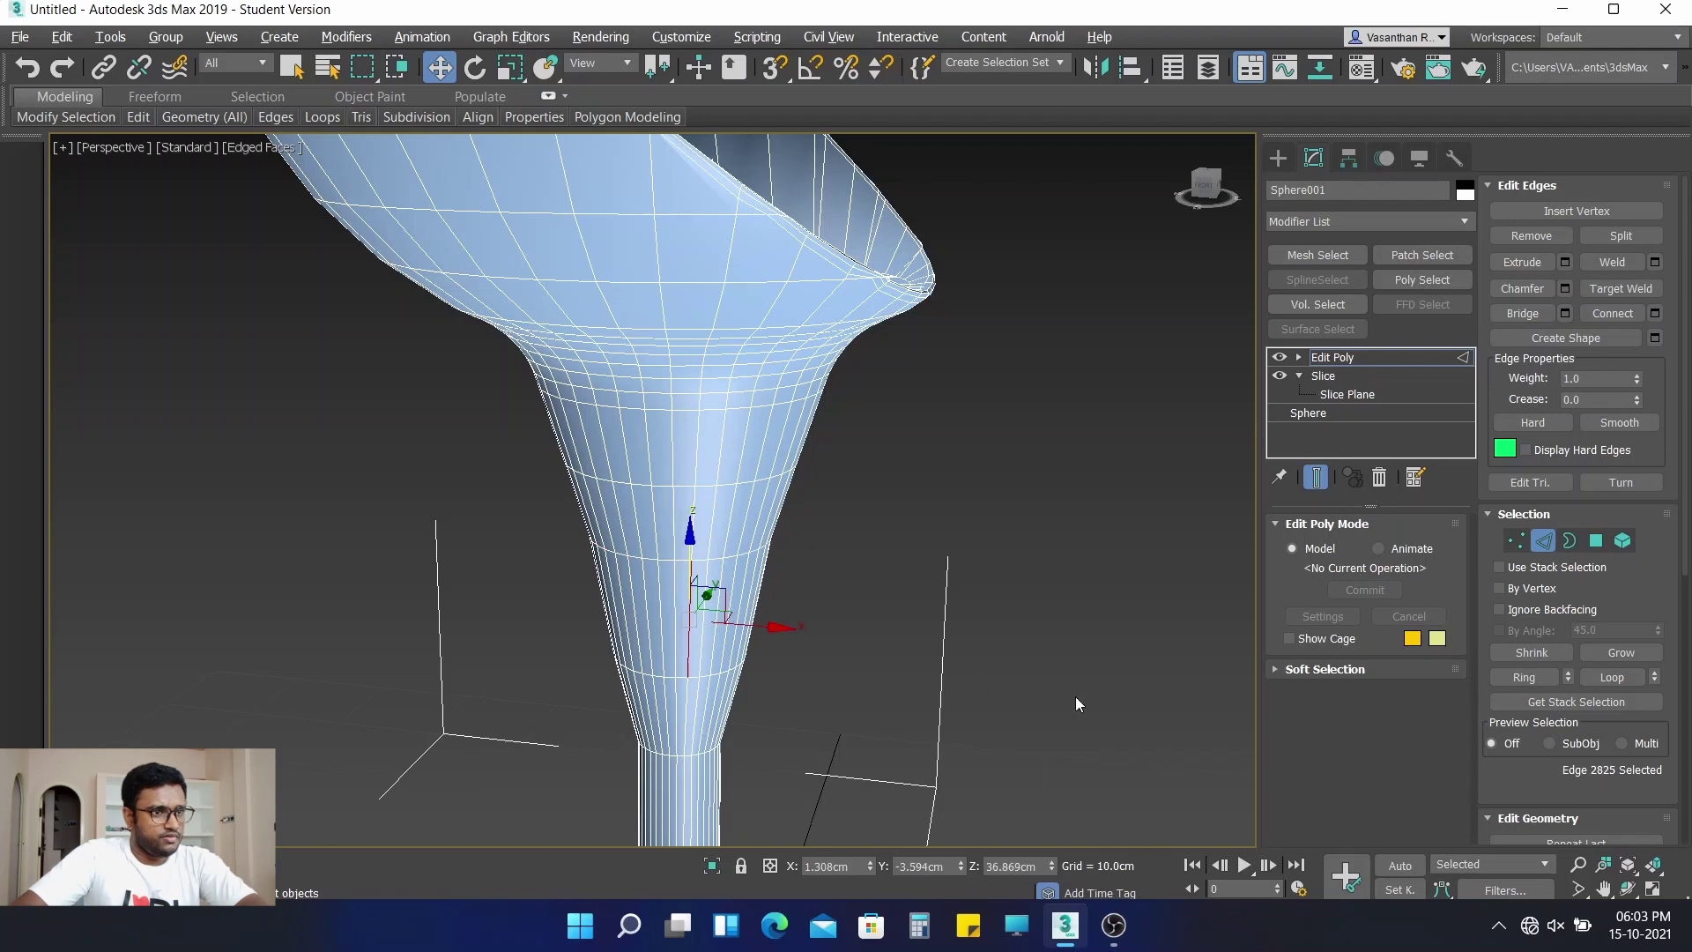
left_click(929, 698)
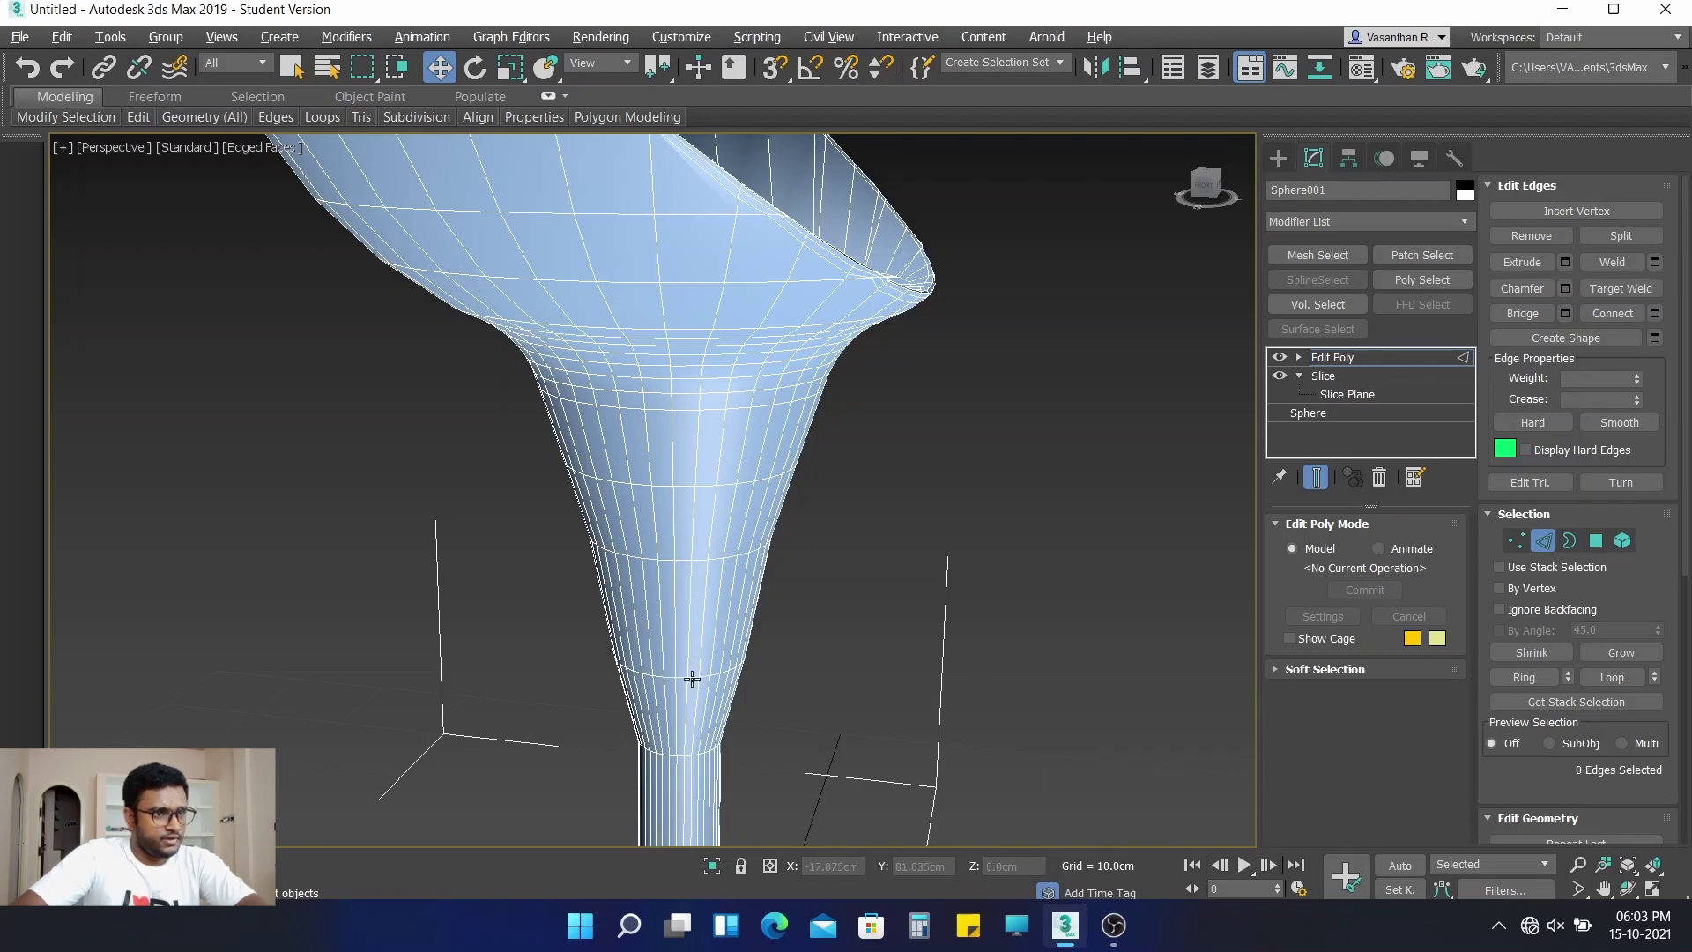
left_click(691, 677)
left_click(1612, 677)
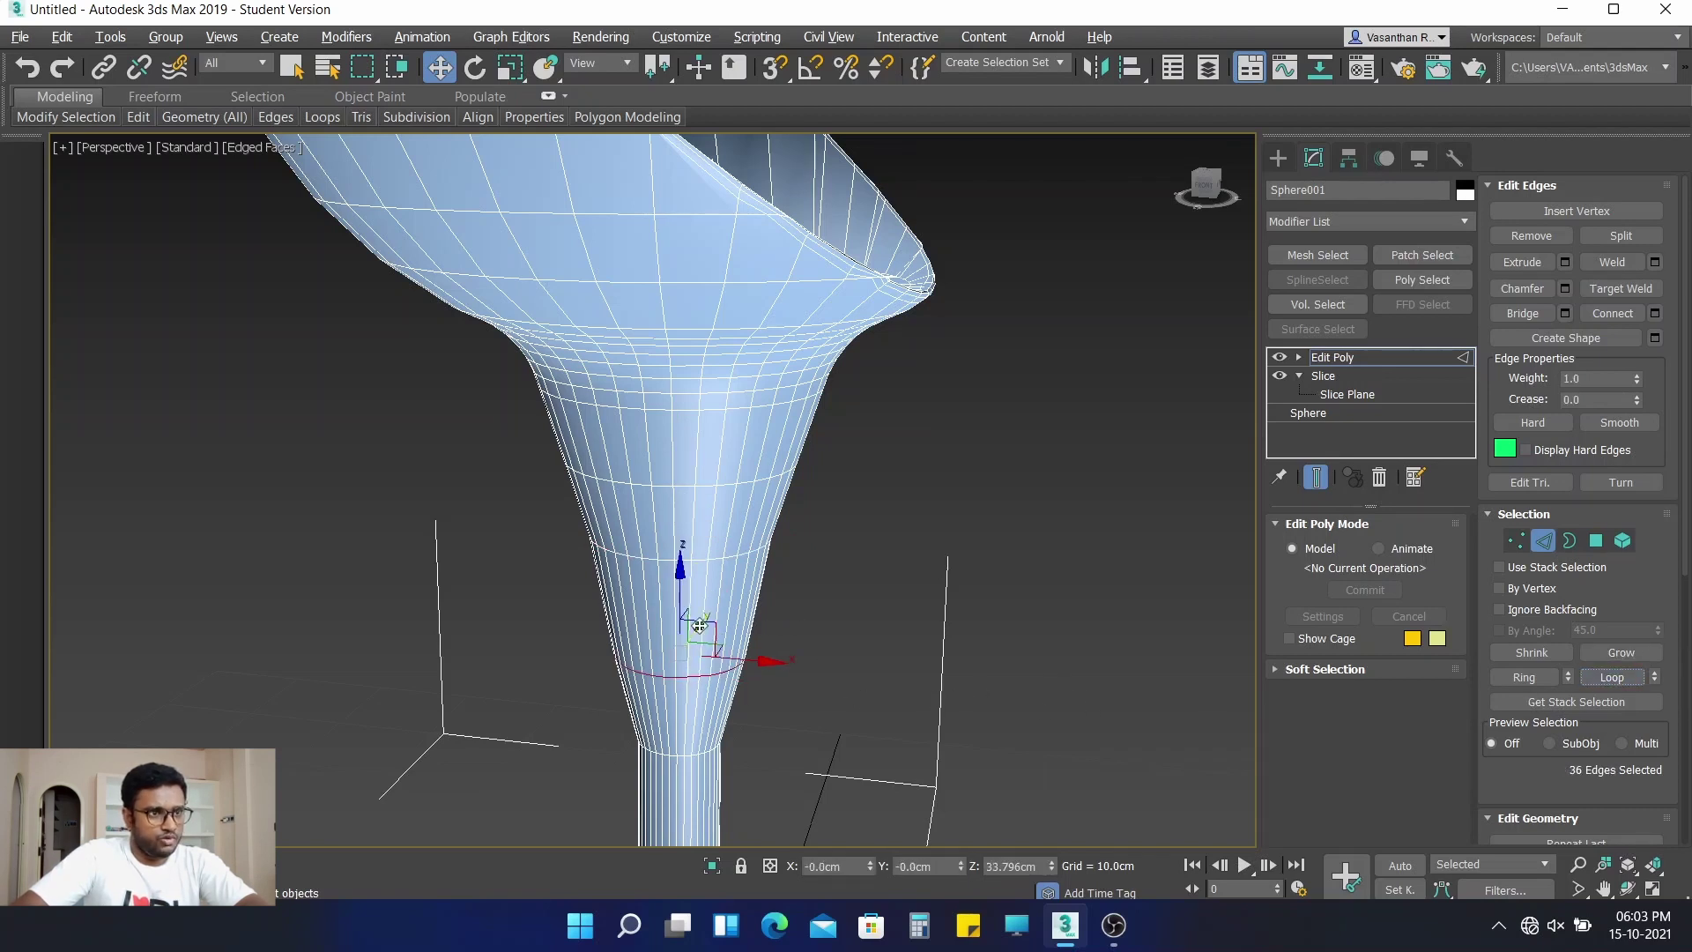
left_click_drag(680, 582, 689, 543)
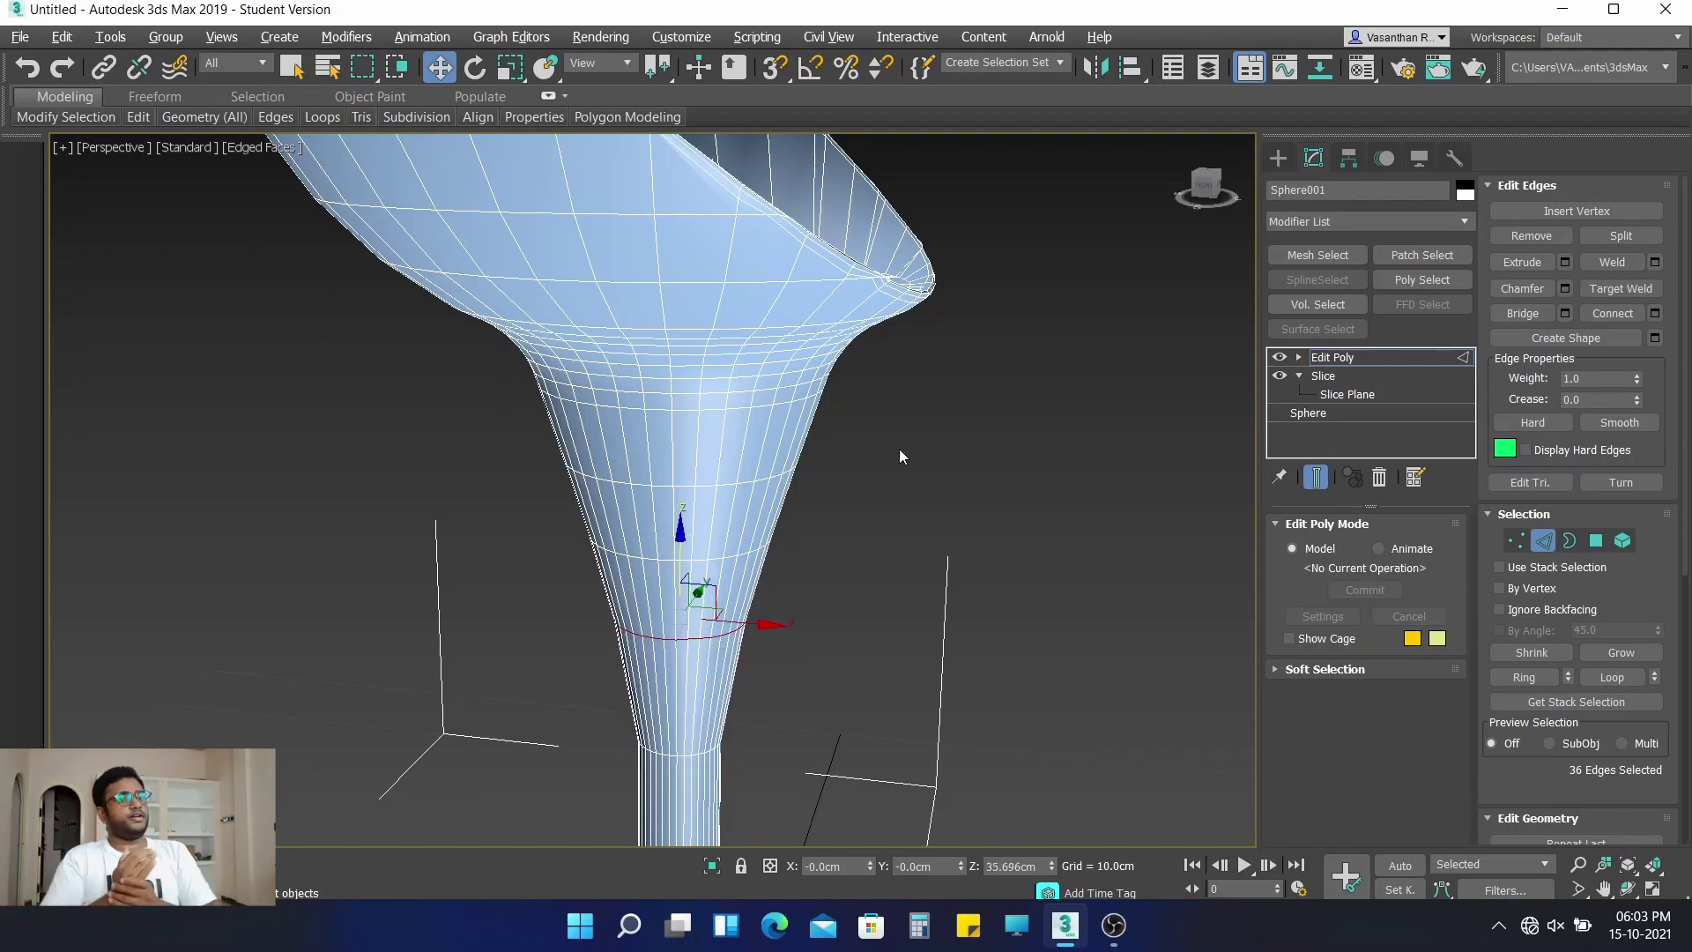
At polygon level, extrude the cap polygons at the stem's lower end with a height of 2 cm
middle_click_drag(1019, 584, 1028, 535, "alt")
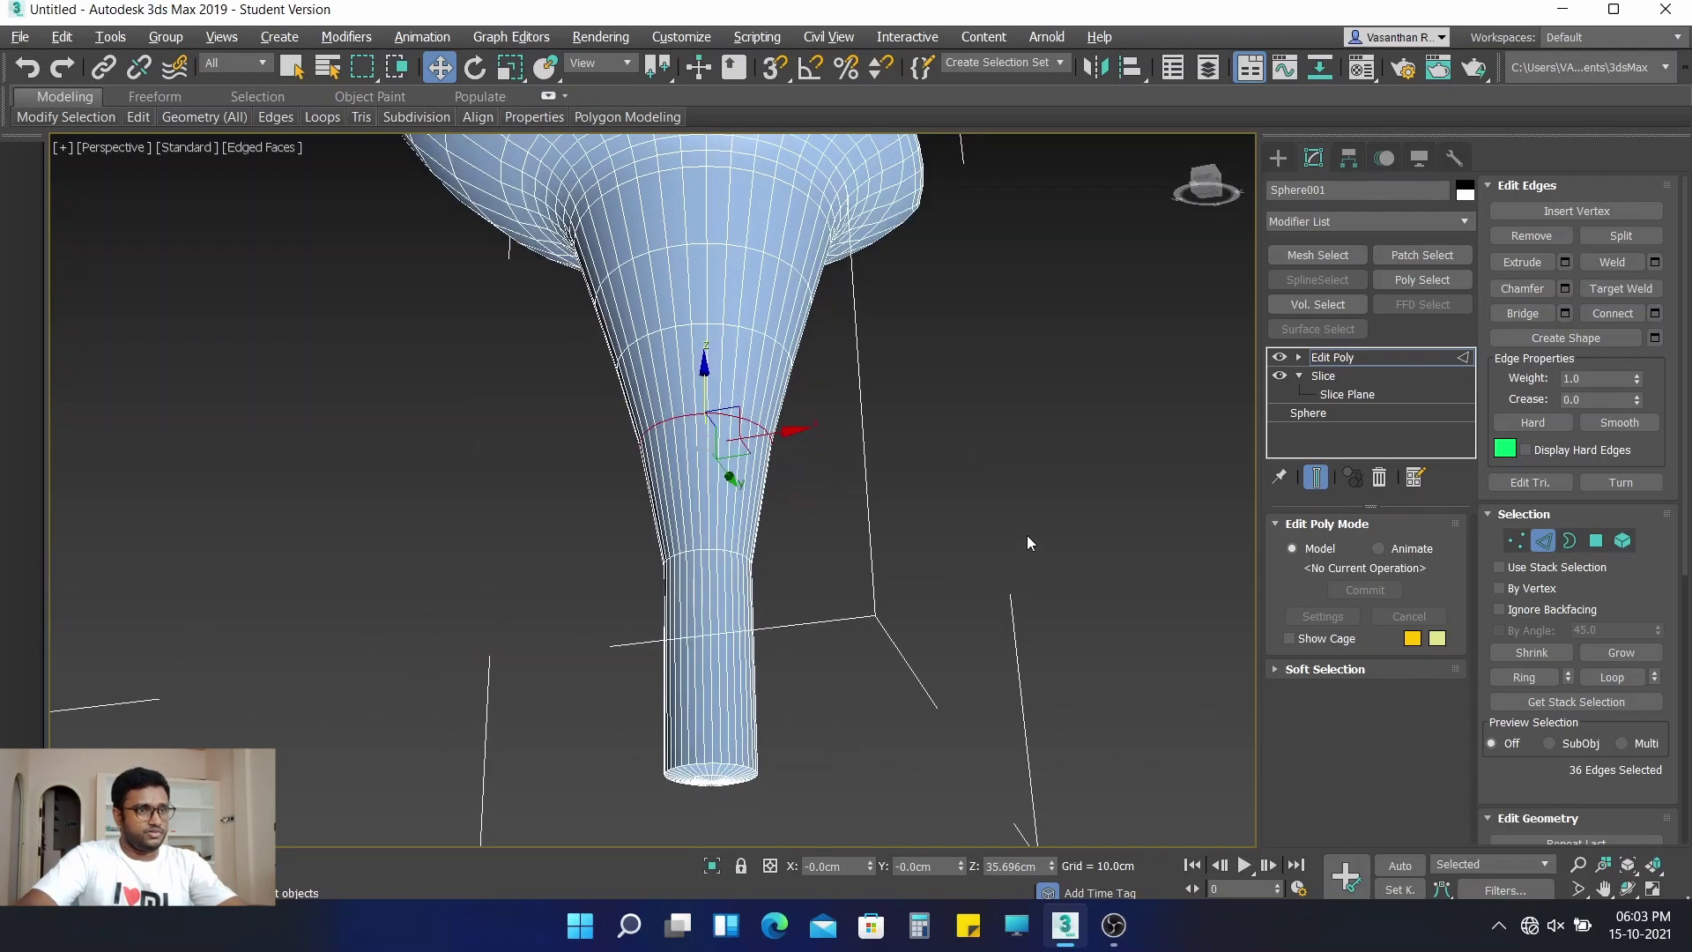
left_click(1597, 540)
middle_click_drag(843, 711, 834, 648, "alt")
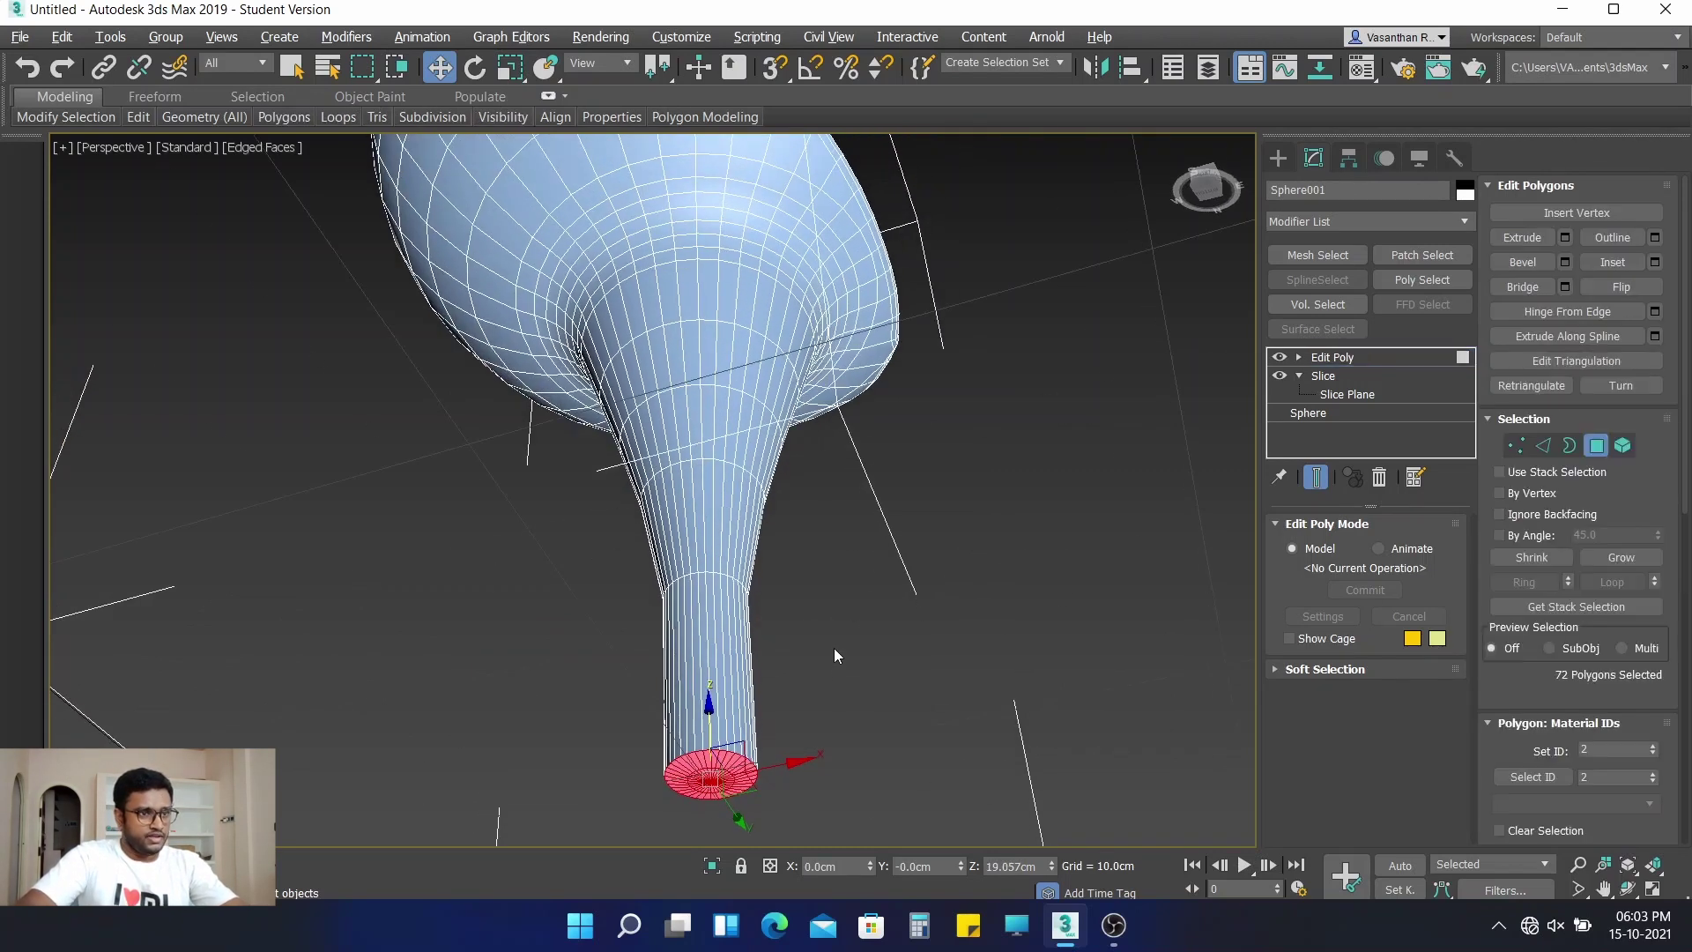
scroll(727, 783, "up", 2)
scroll(711, 783, "up", 2)
middle_click_drag(711, 782, 716, 708)
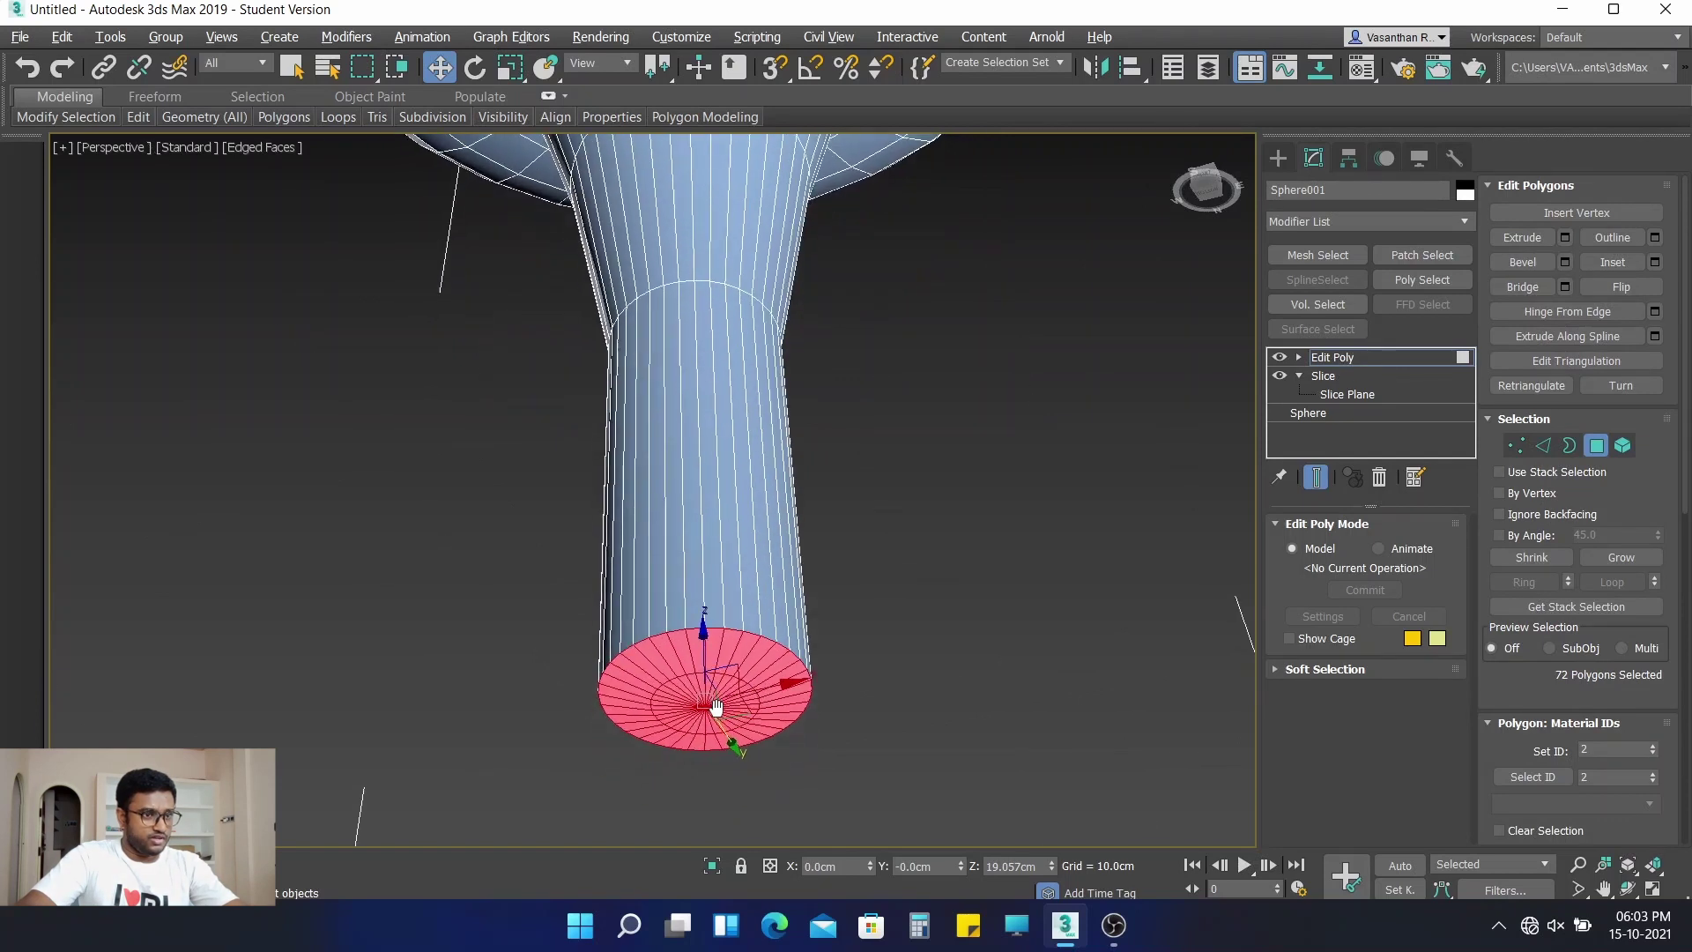
scroll(717, 707, "up", 2)
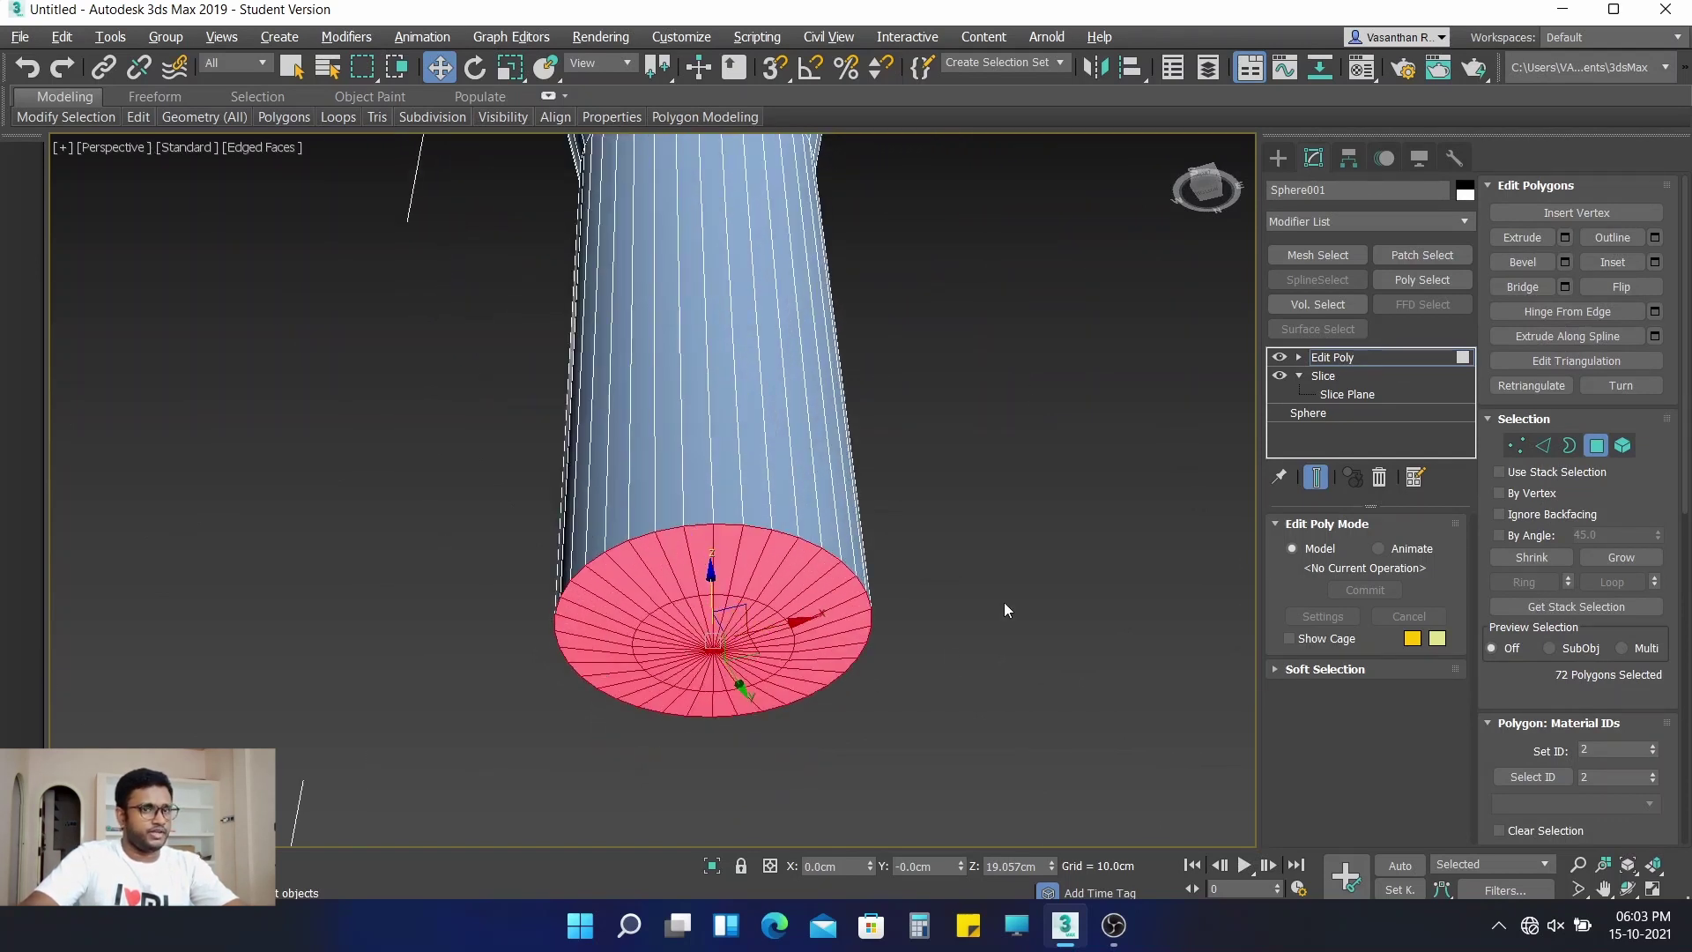
middle_click_drag(1003, 601, 1044, 699, "alt")
left_click(1566, 238)
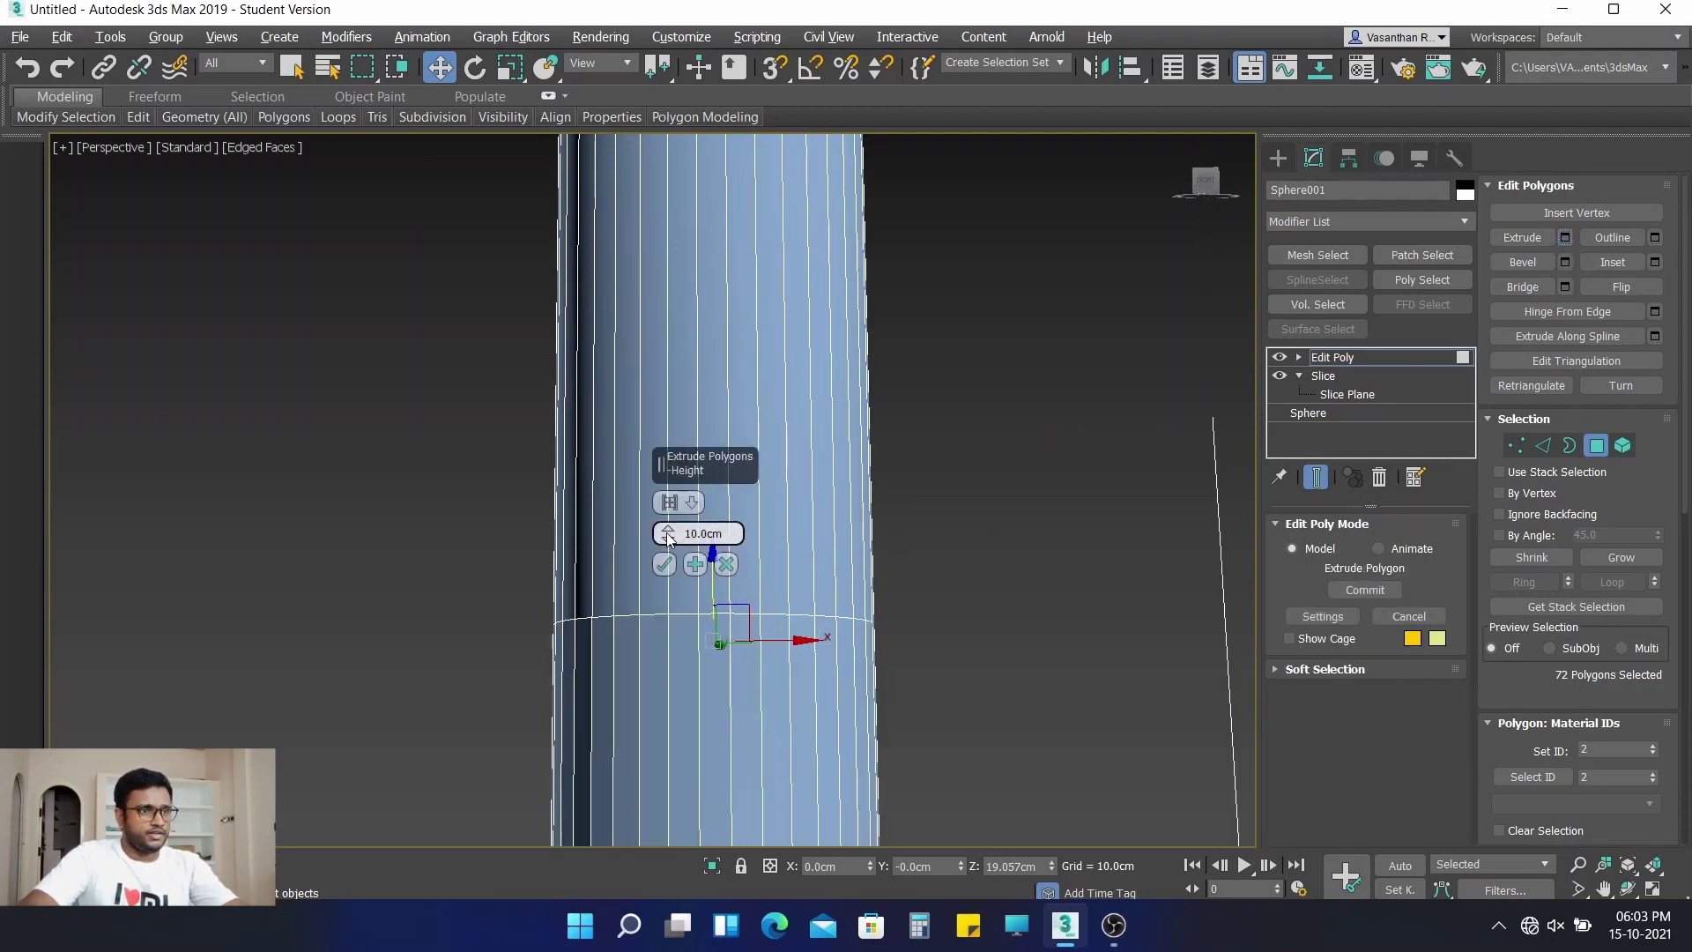
left_click_drag(668, 539, 667, 598)
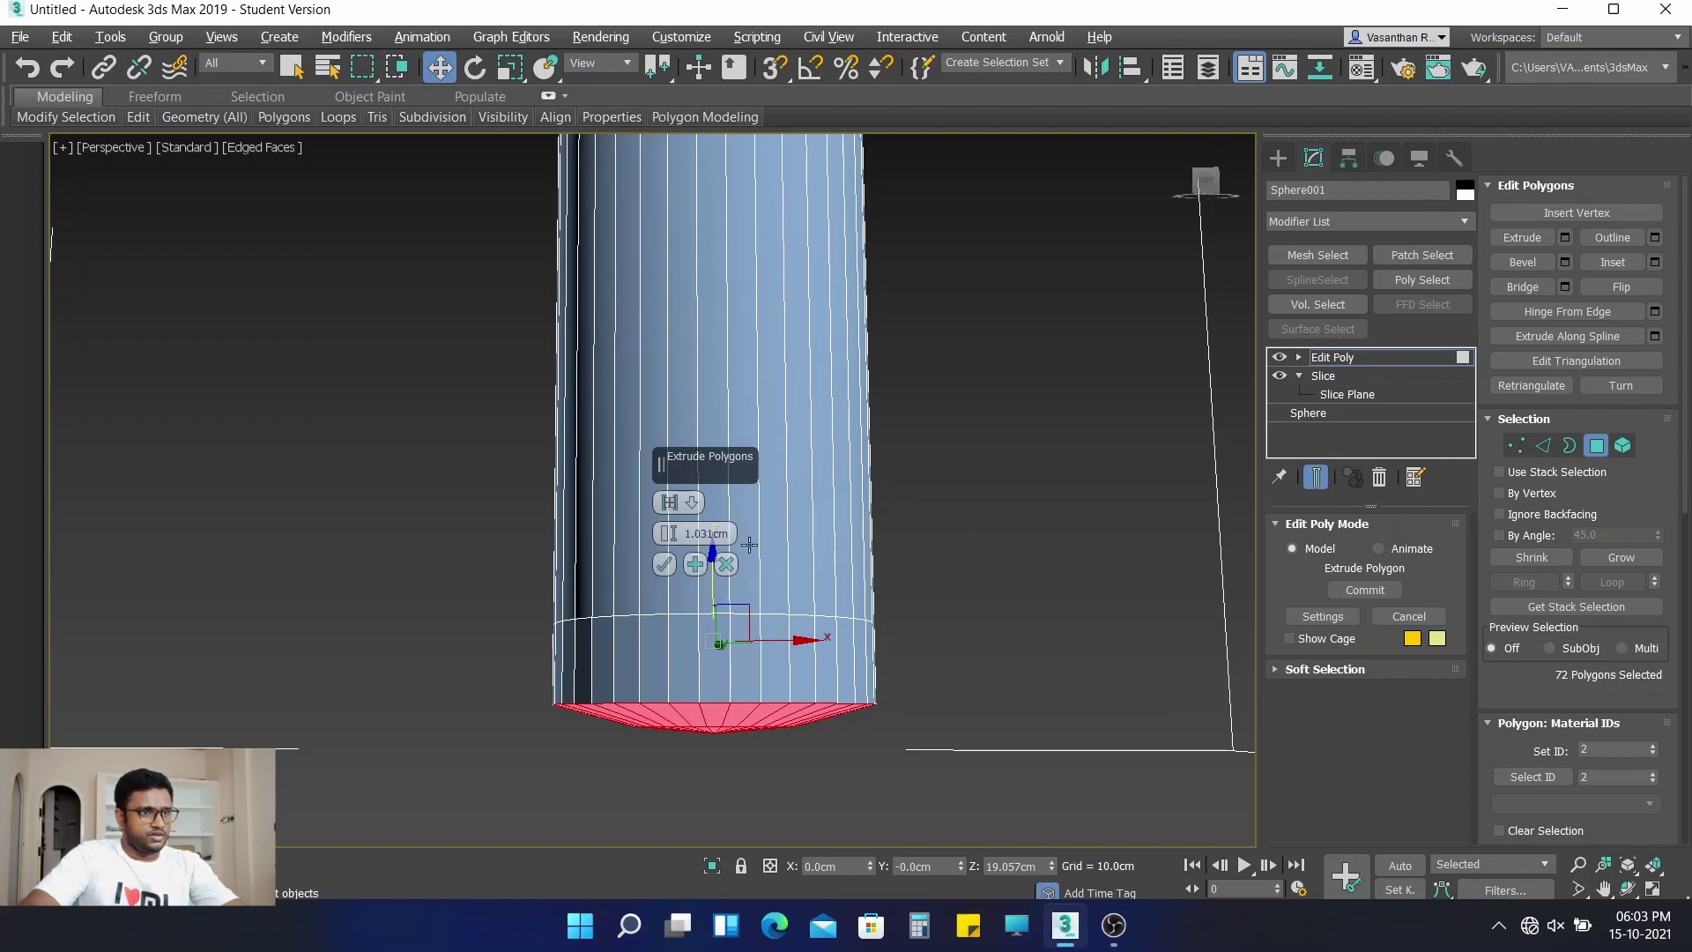
left_click(705, 534)
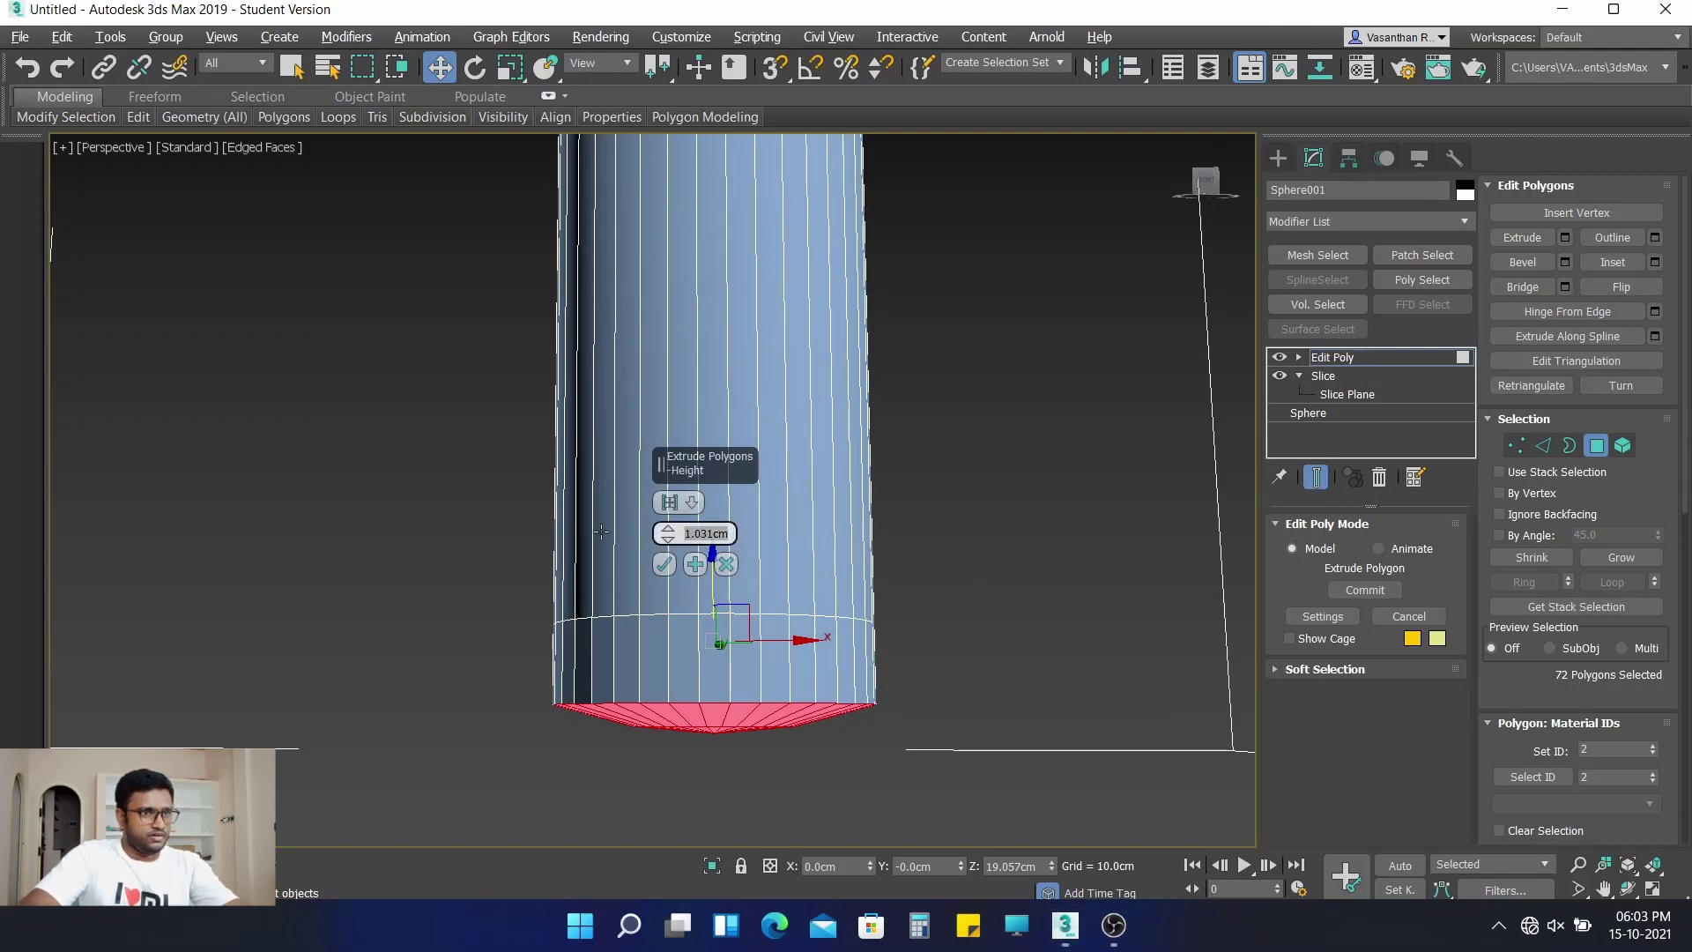
type("2")
key("Return")
scroll(991, 435, "down", 3)
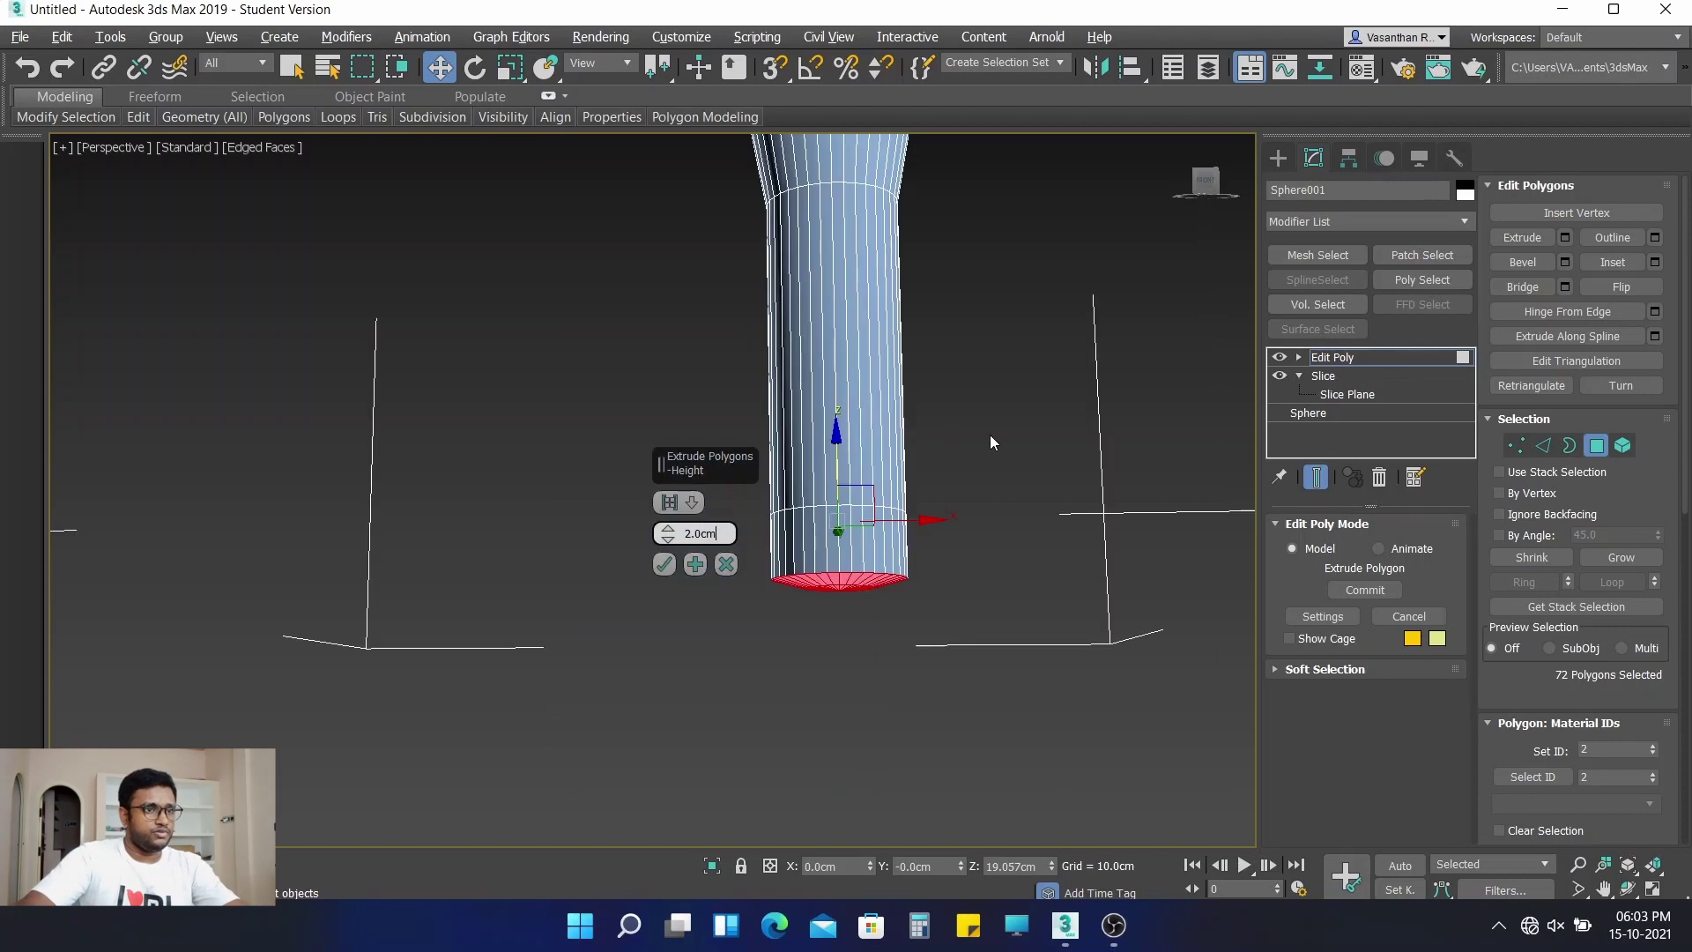
Set the end cap's extrusion height to 1.5 cm and apply it
scroll(993, 494, "up", 3)
middle_click_drag(996, 552, 936, 518)
left_click_drag(724, 531, 628, 529)
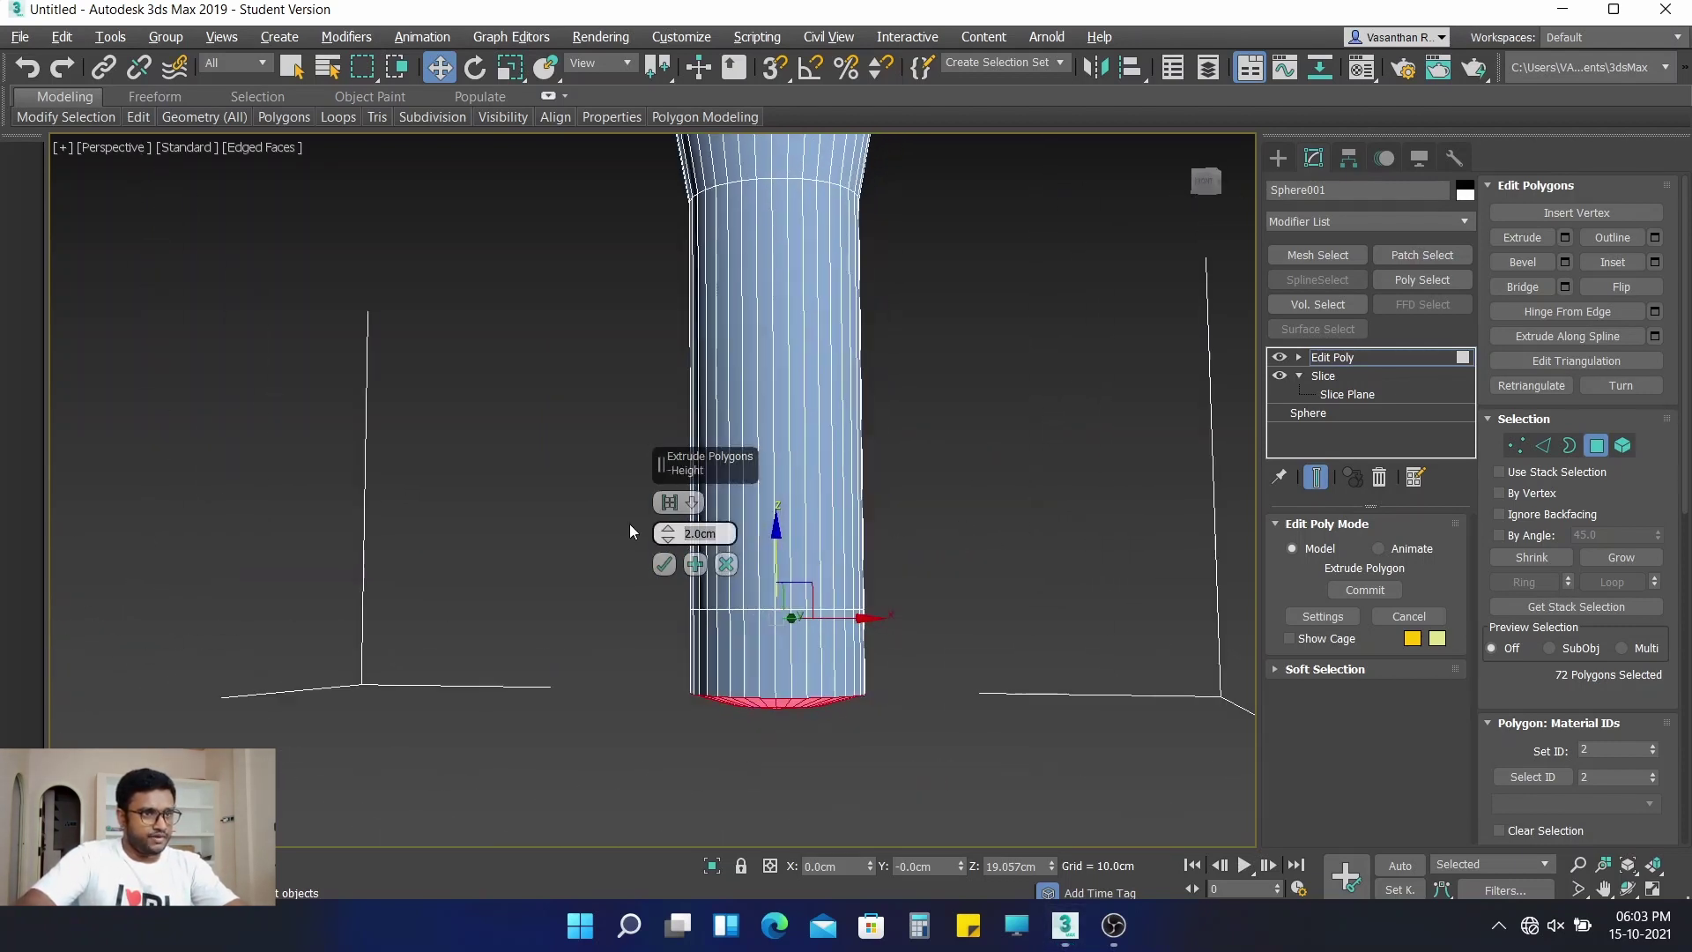
type("1.5")
key("Return")
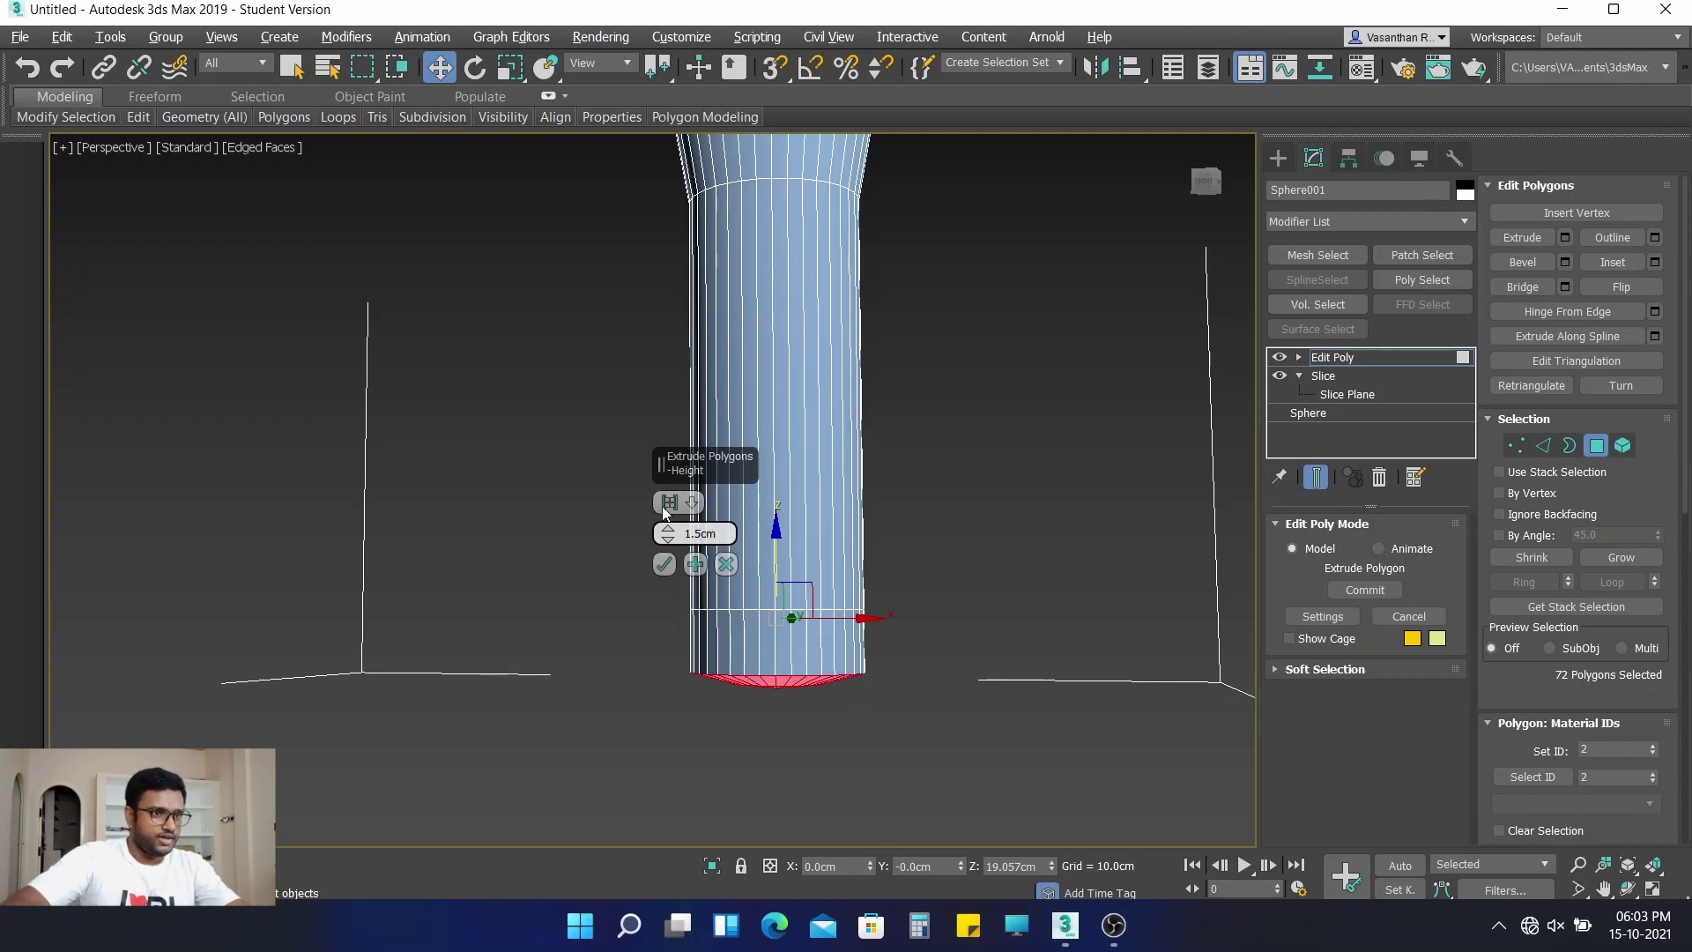
left_click(666, 565)
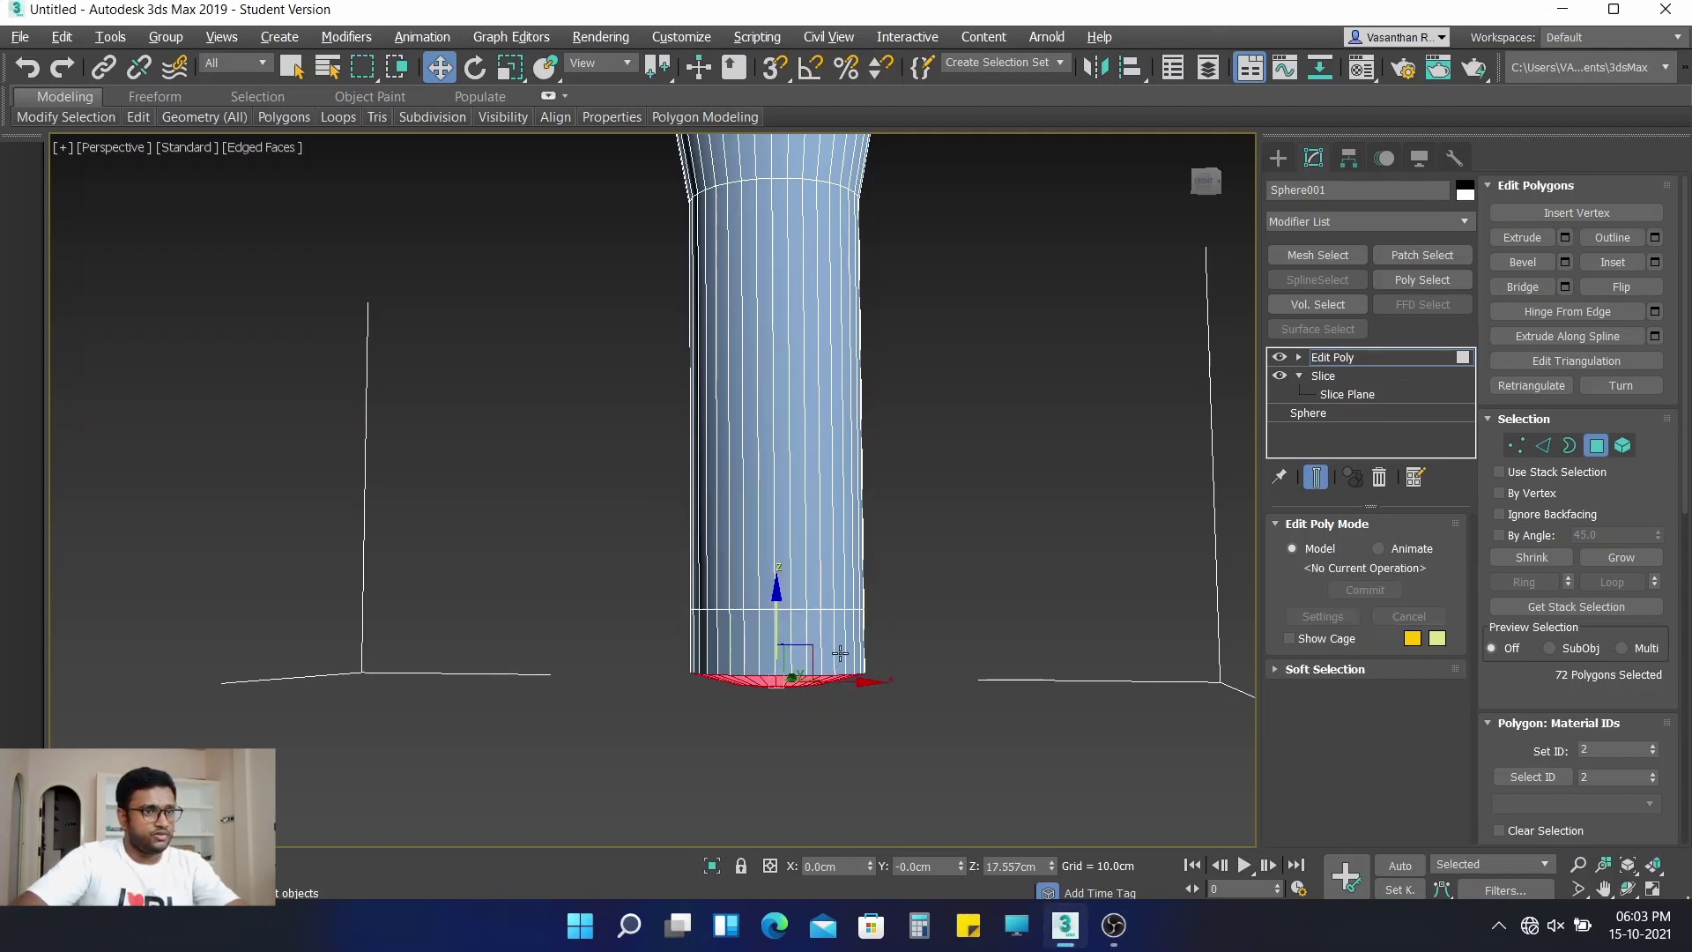
Select the ring of vertical edges around the stem's new bottom band and convert it to a polygon selection
left_click(967, 638)
left_click(829, 646)
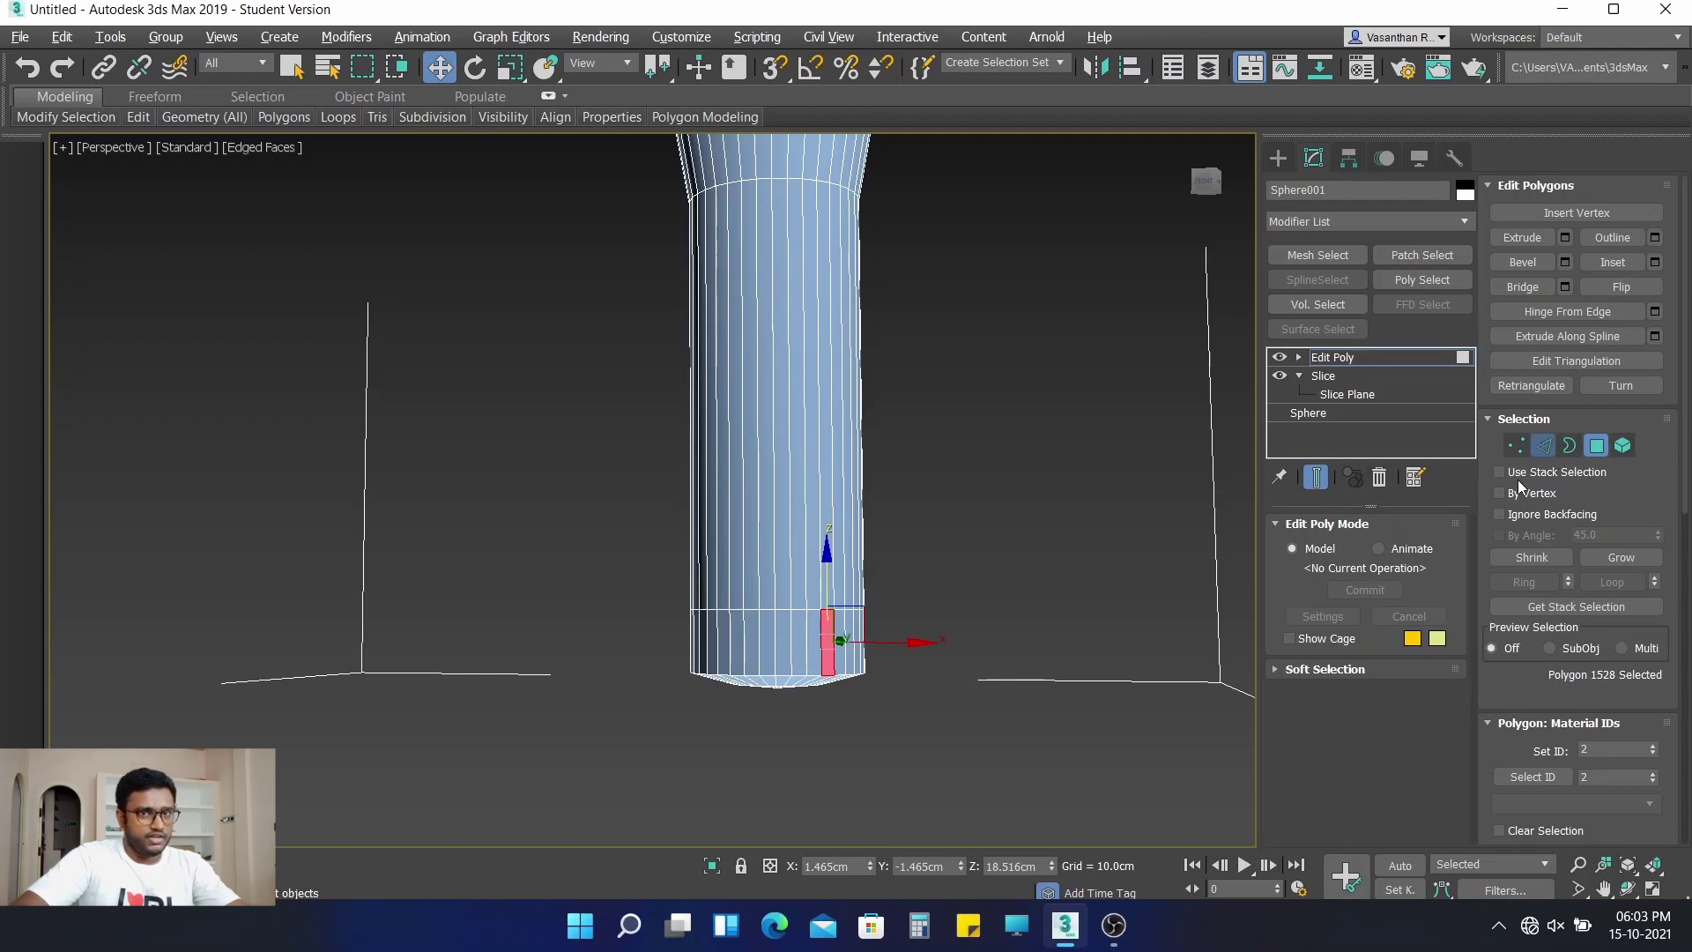
key("2")
left_click(808, 630)
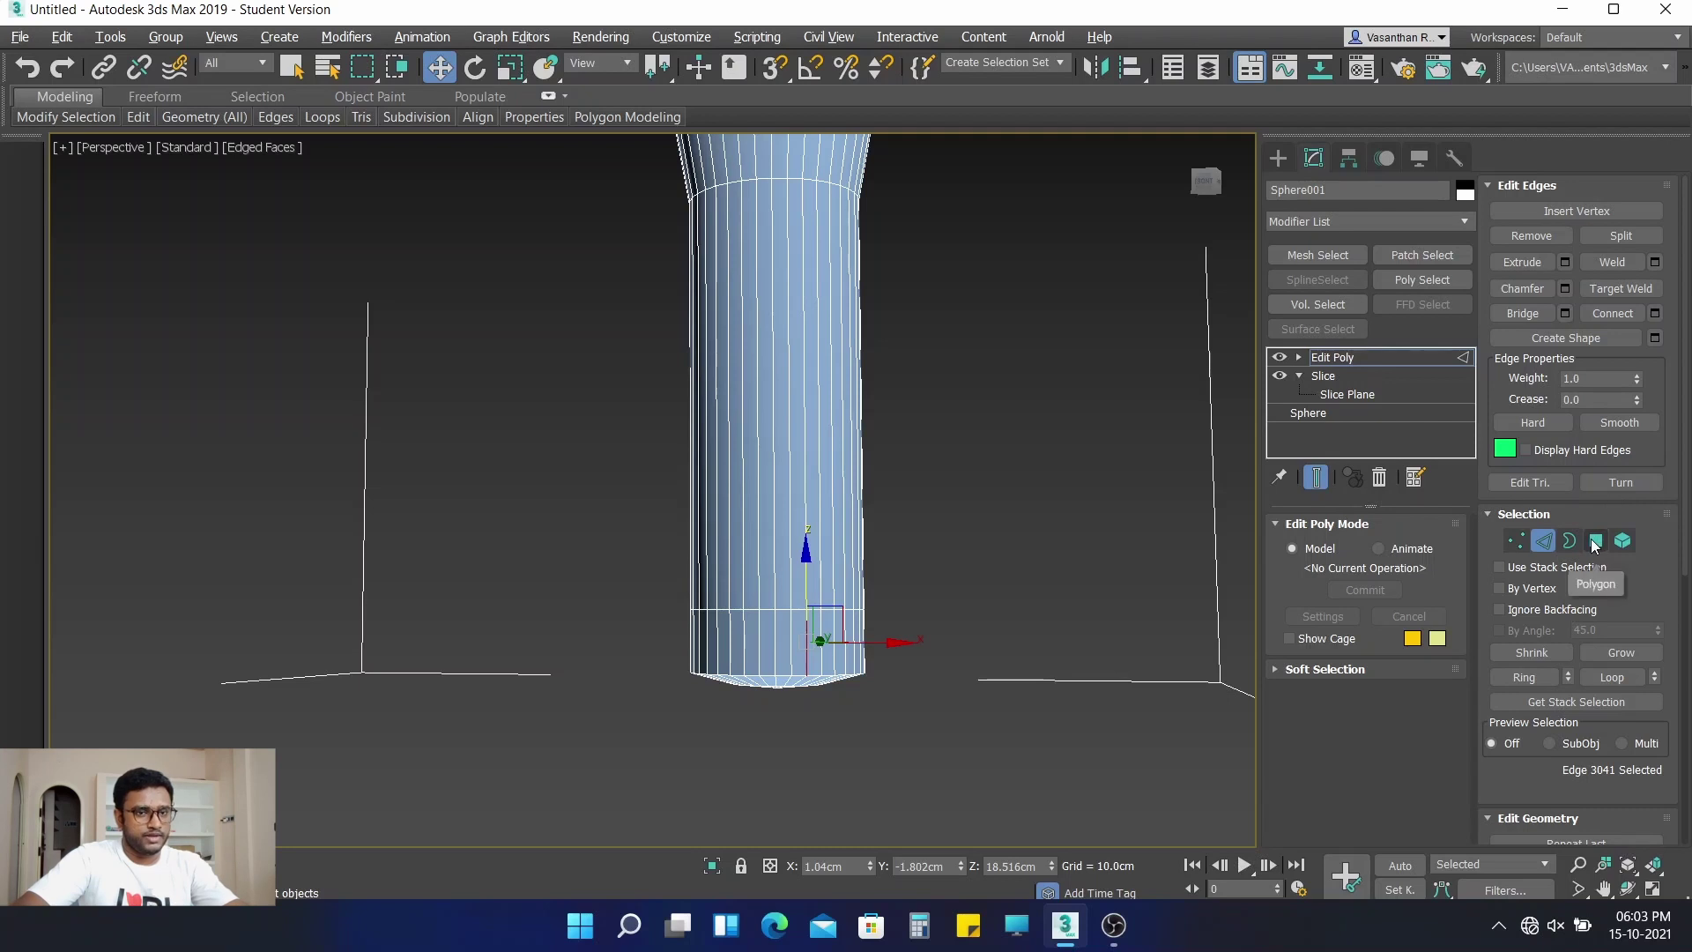
left_click(1611, 676)
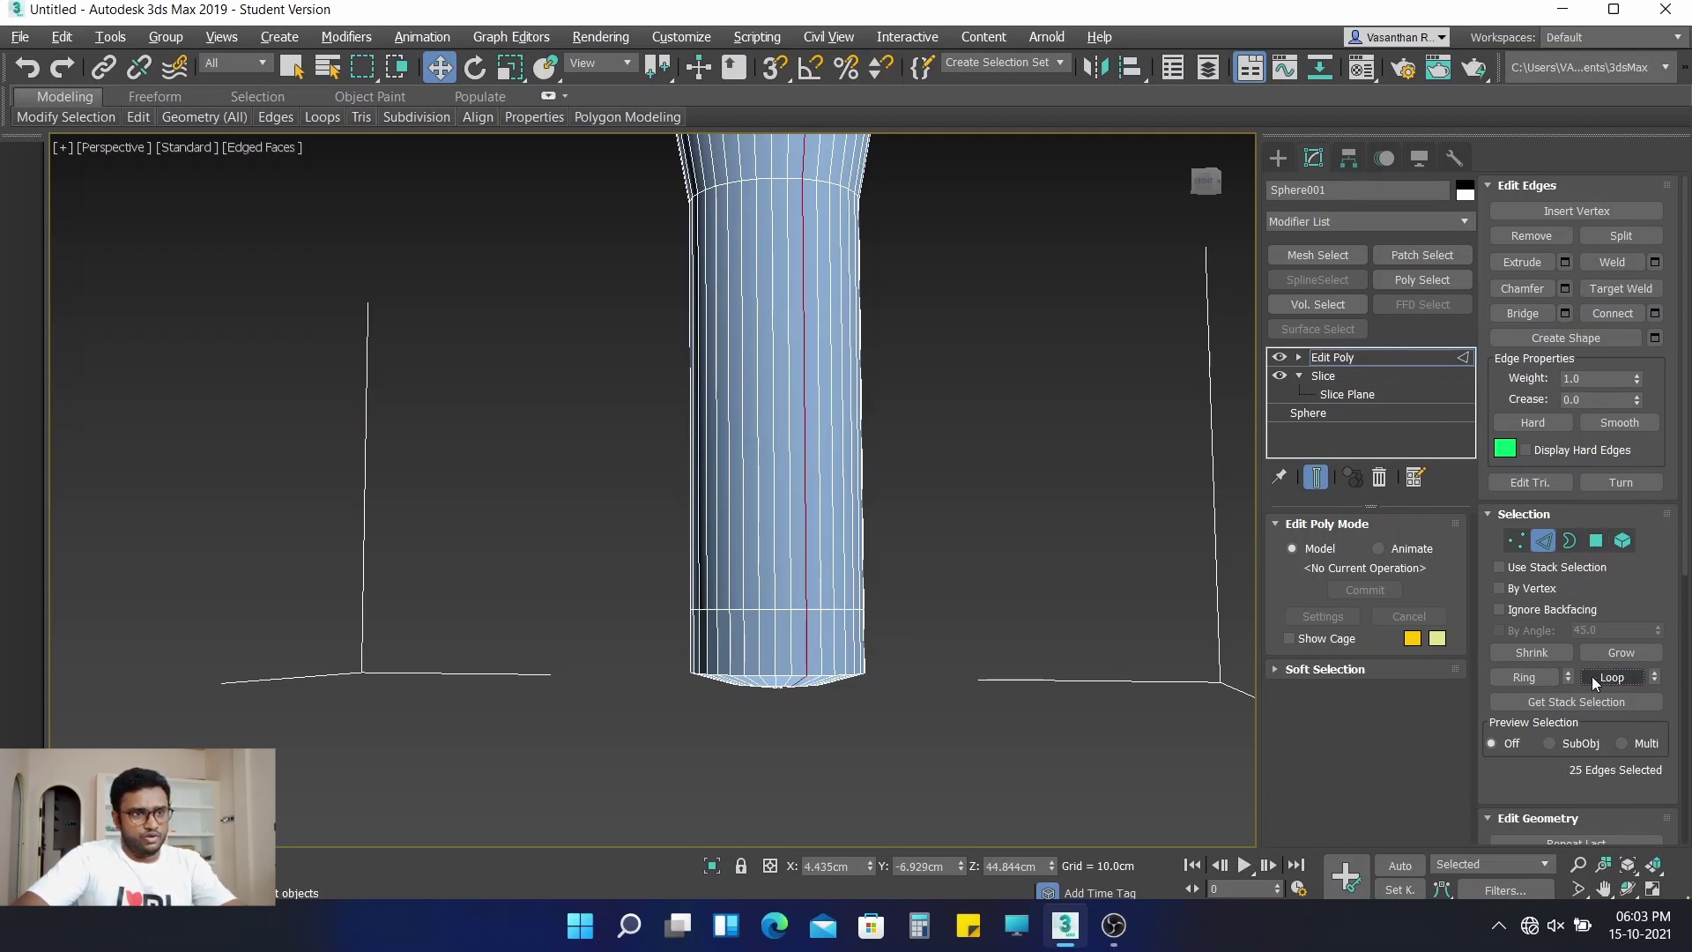
left_click(813, 633)
left_click(1526, 676)
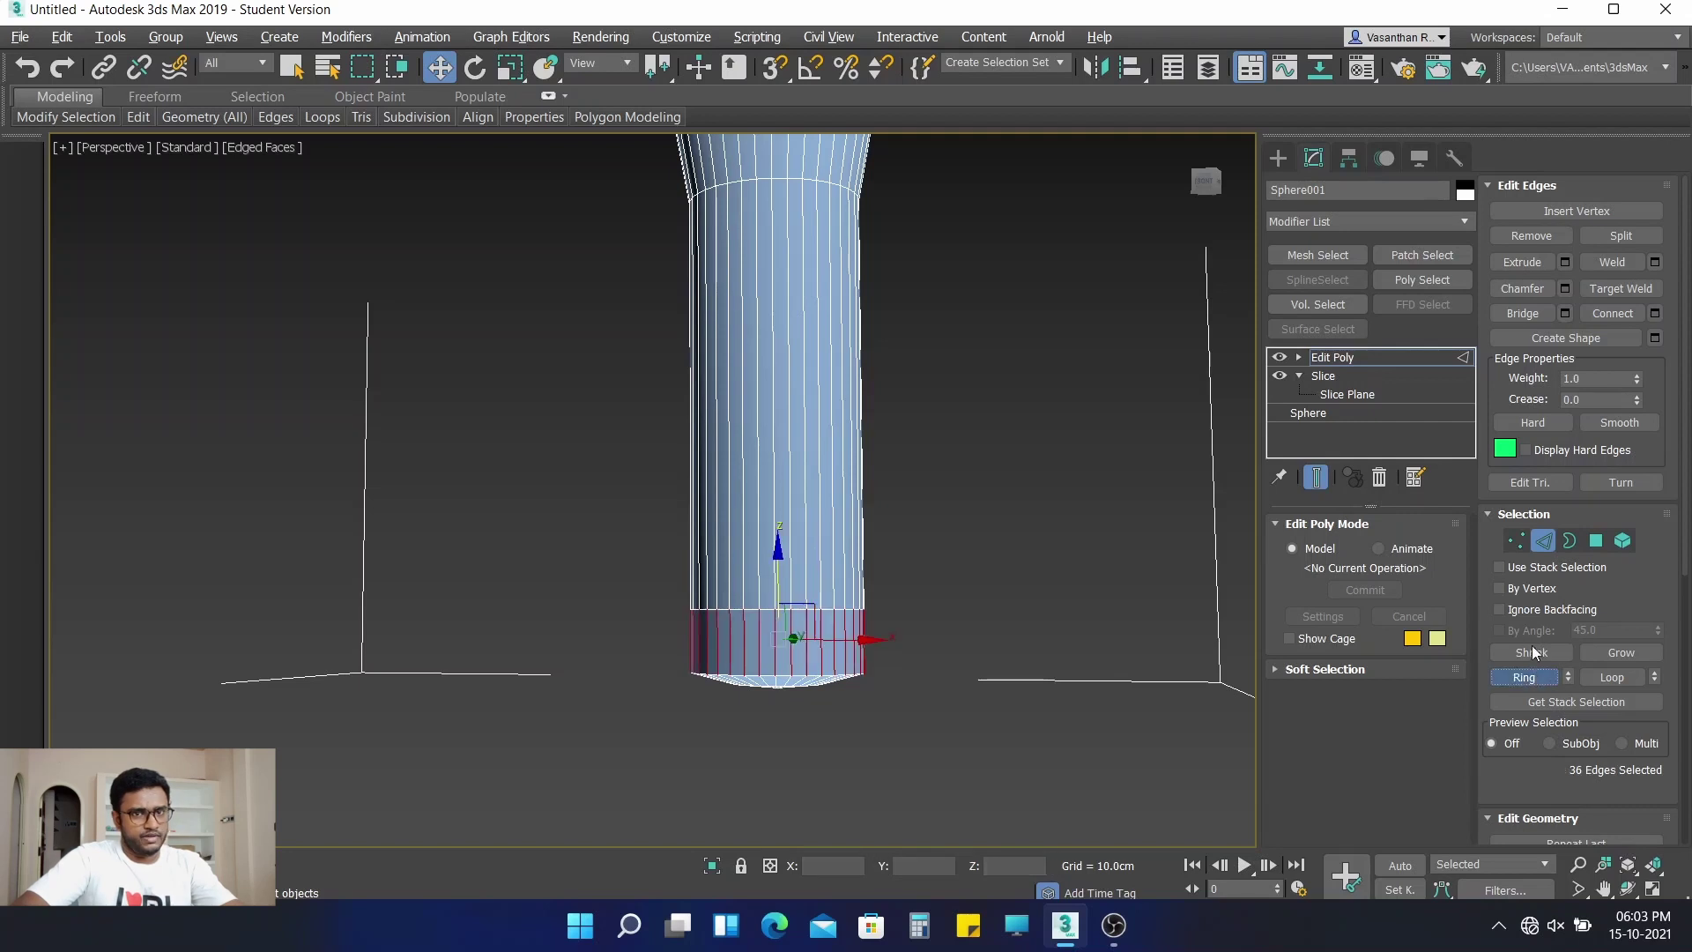
left_click(1596, 541, "ctrl")
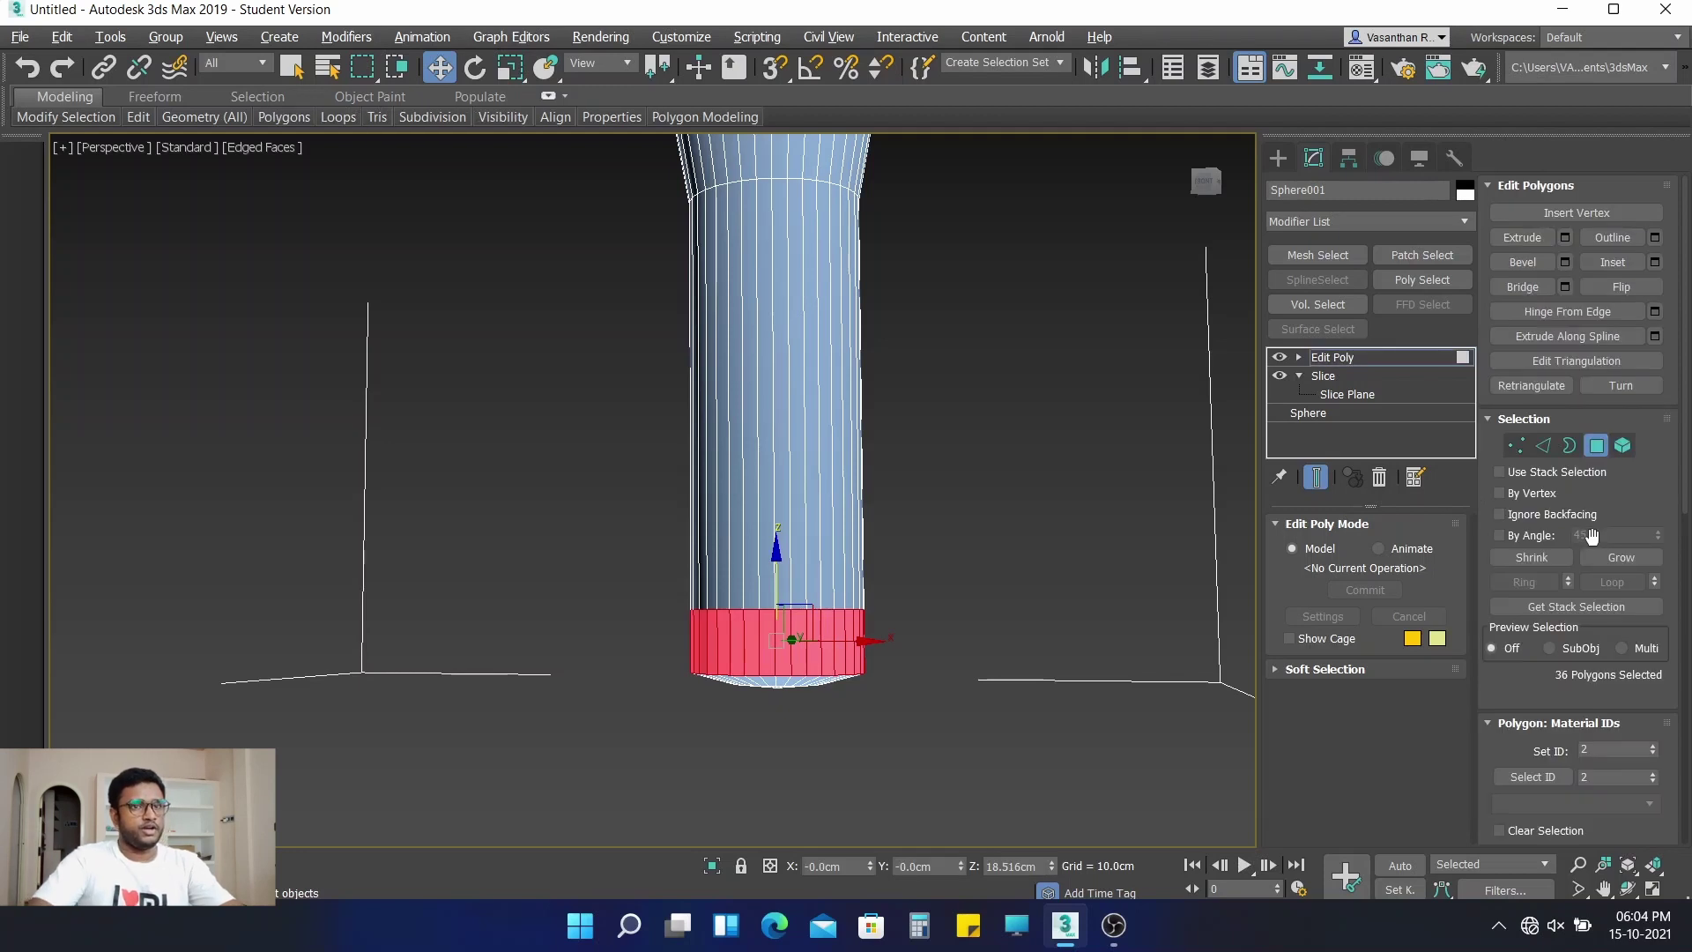
Extrude the selected band of polygons around the stem's lower end outward by Local Normals with a height of 0.5 cm
left_click(1564, 237)
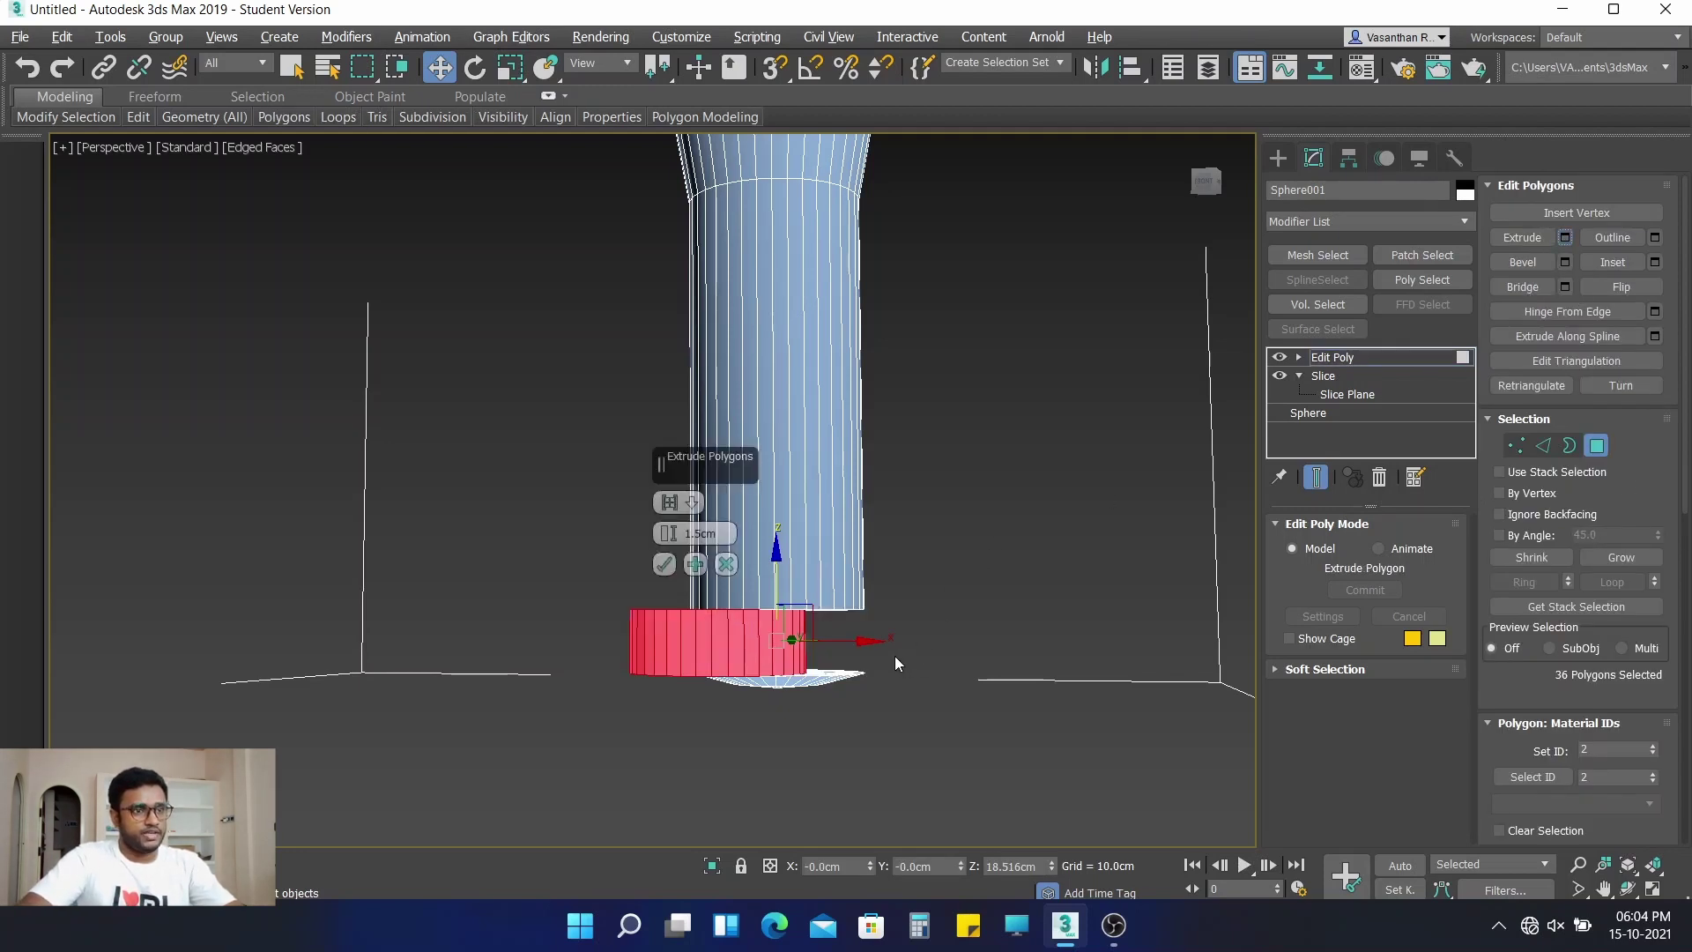
left_click(692, 502)
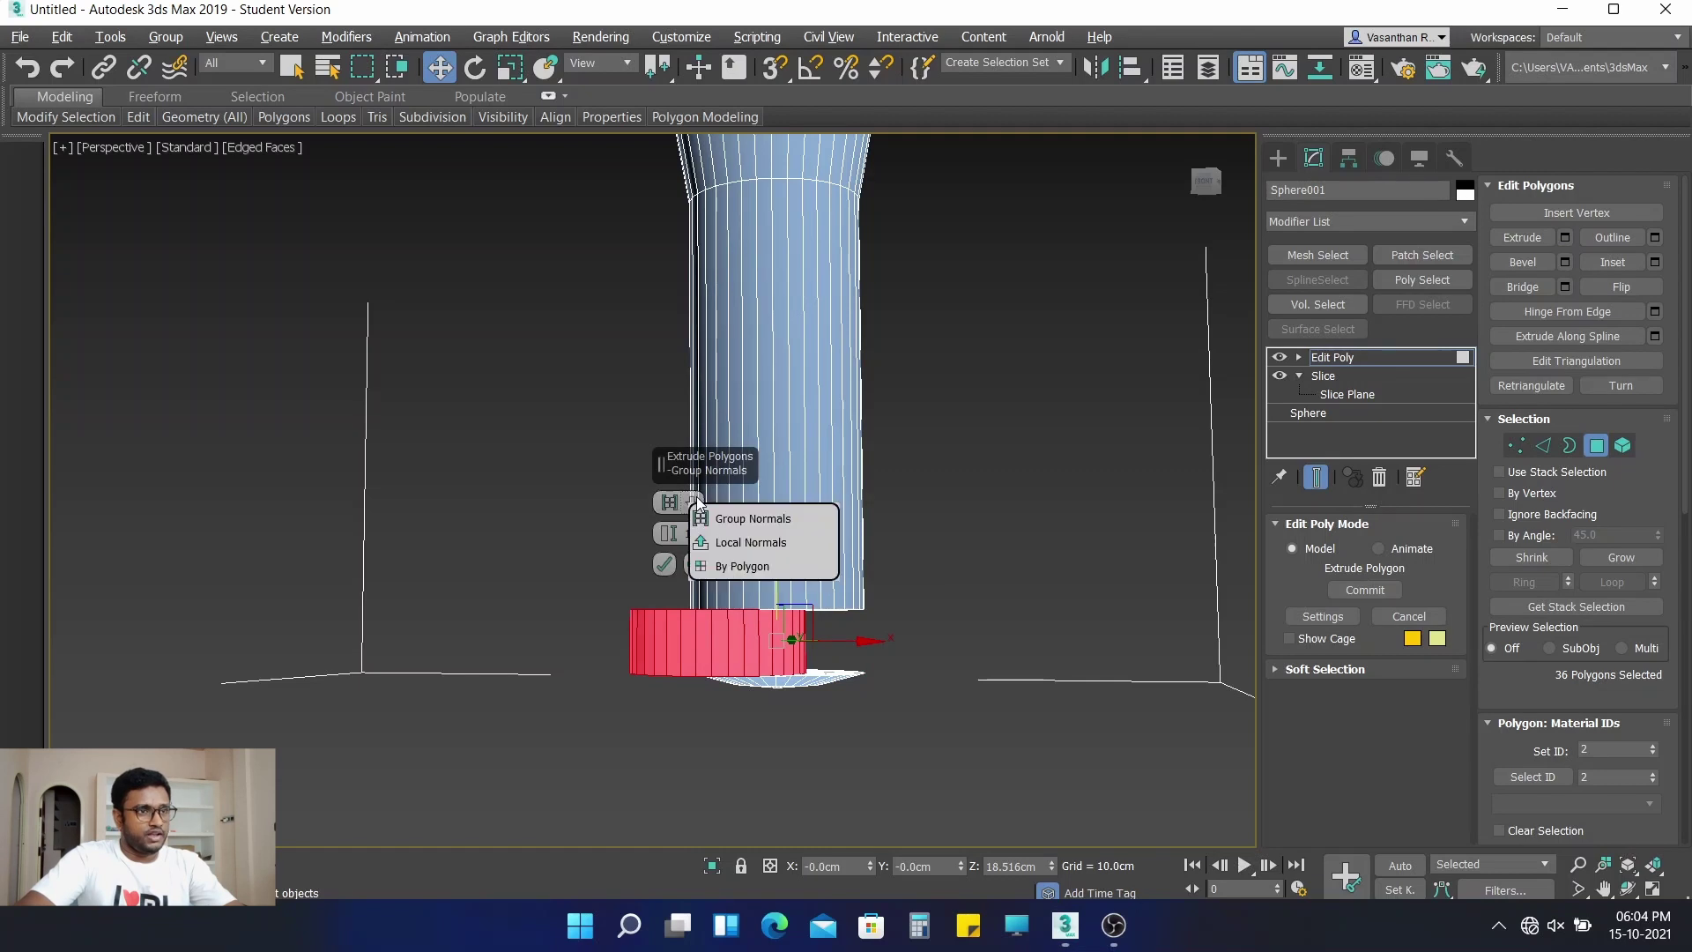
left_click(772, 544)
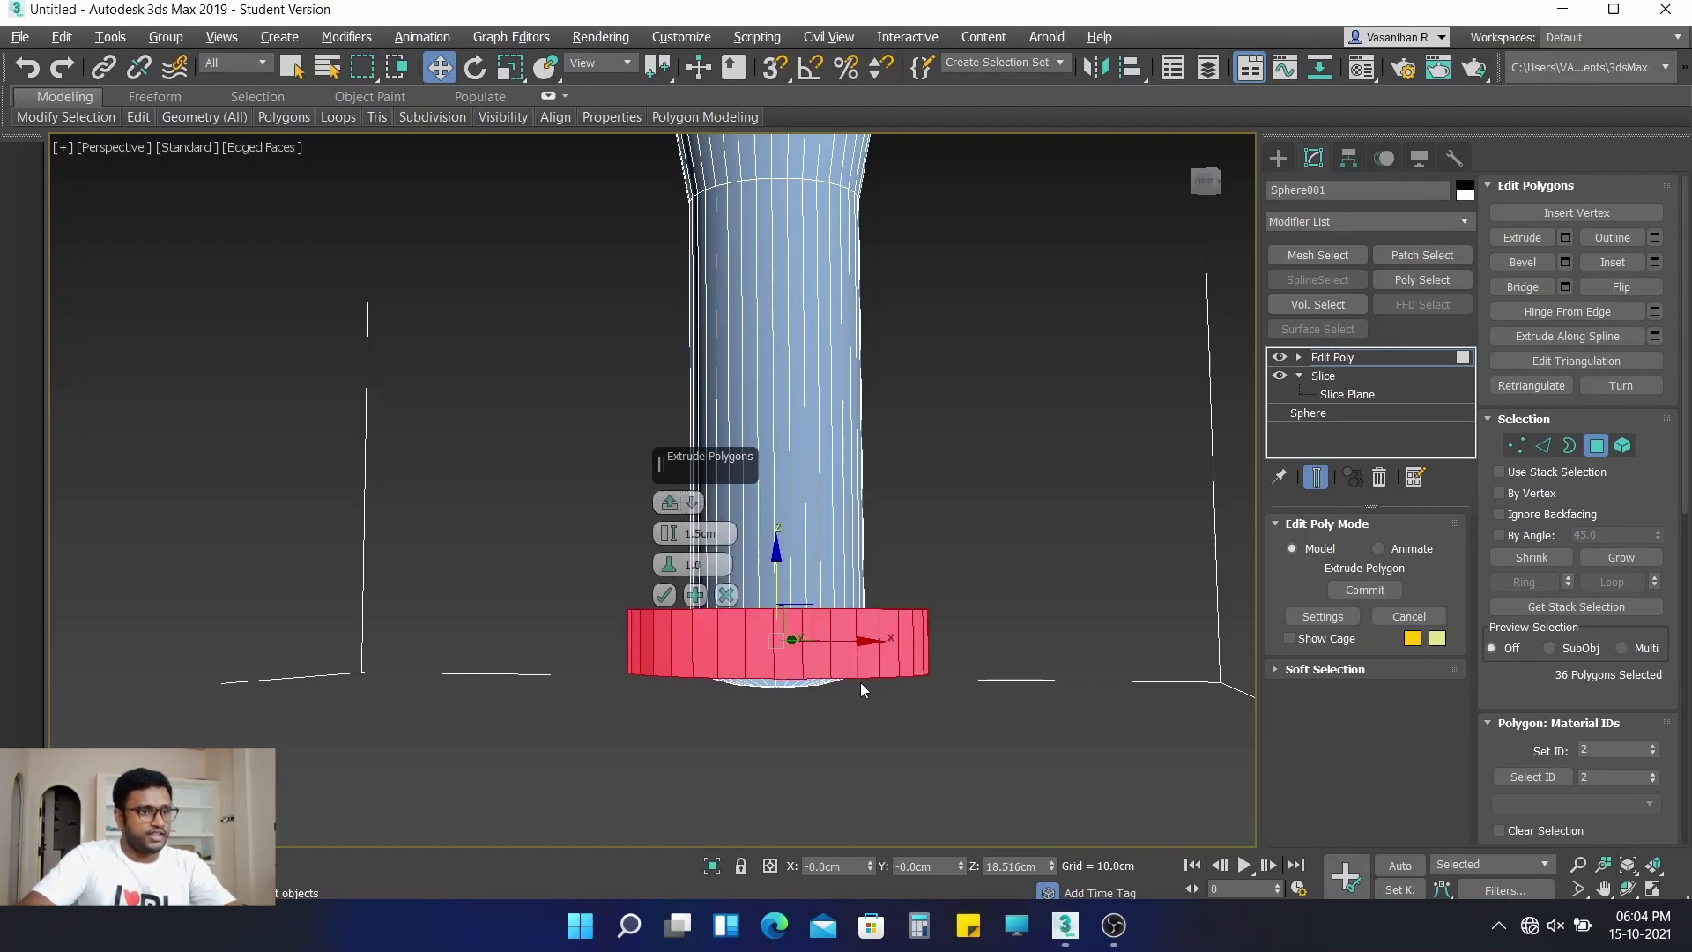
middle_click_drag(987, 575, 861, 582, "alt")
left_click(696, 533)
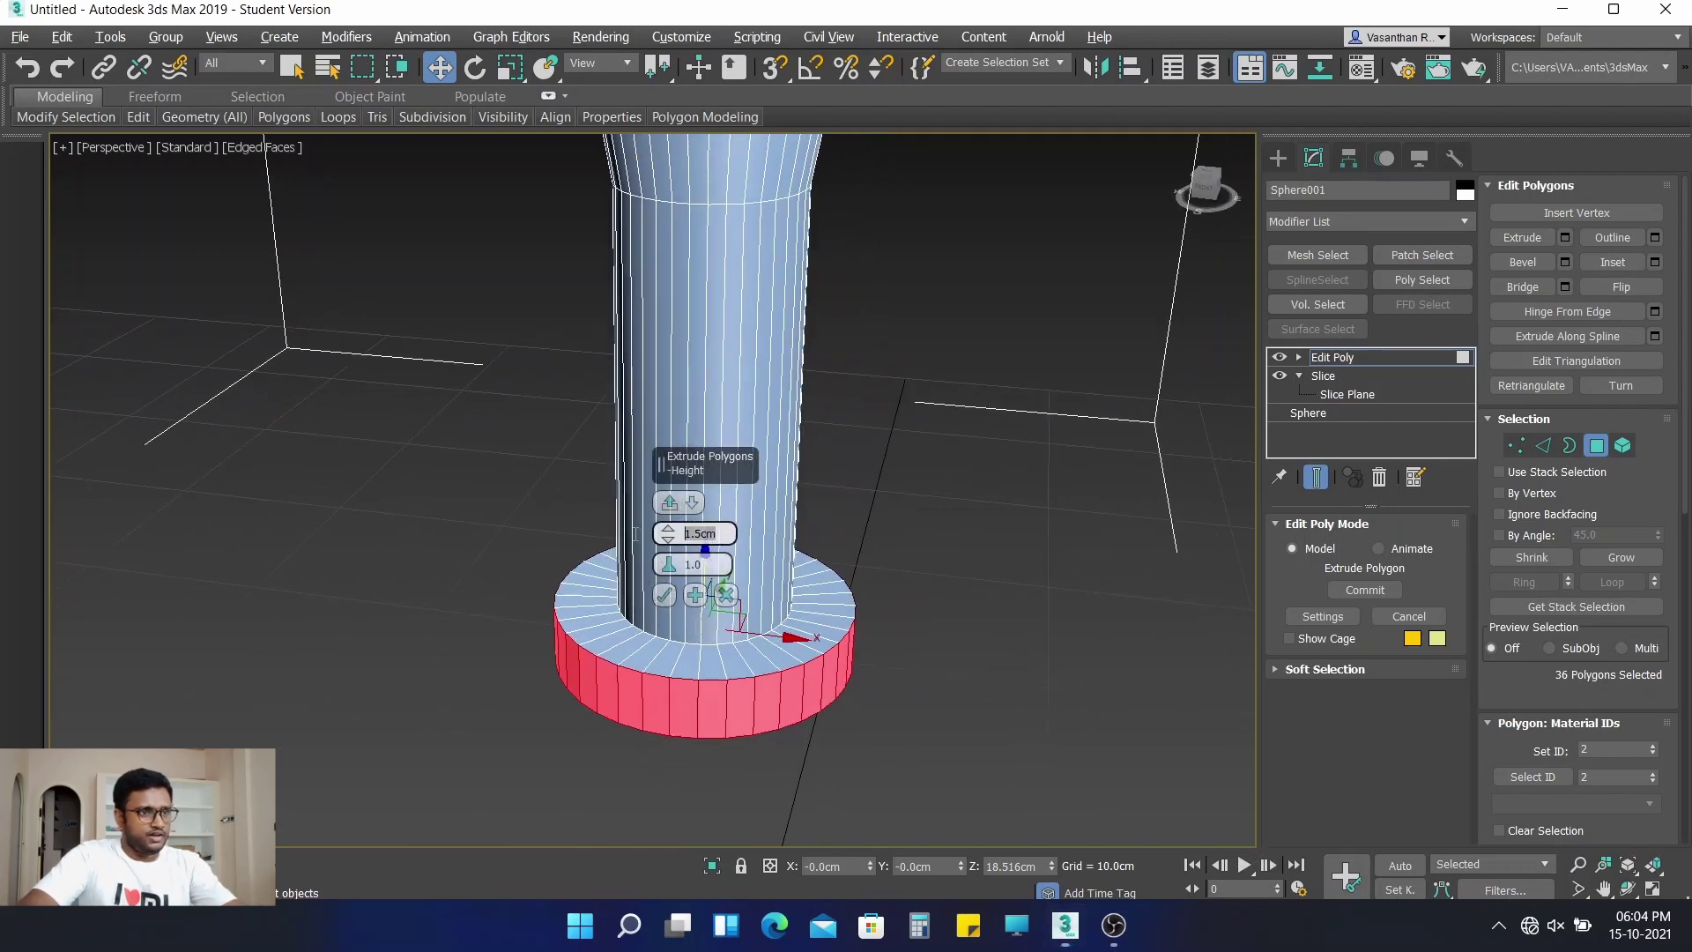
type("0.5")
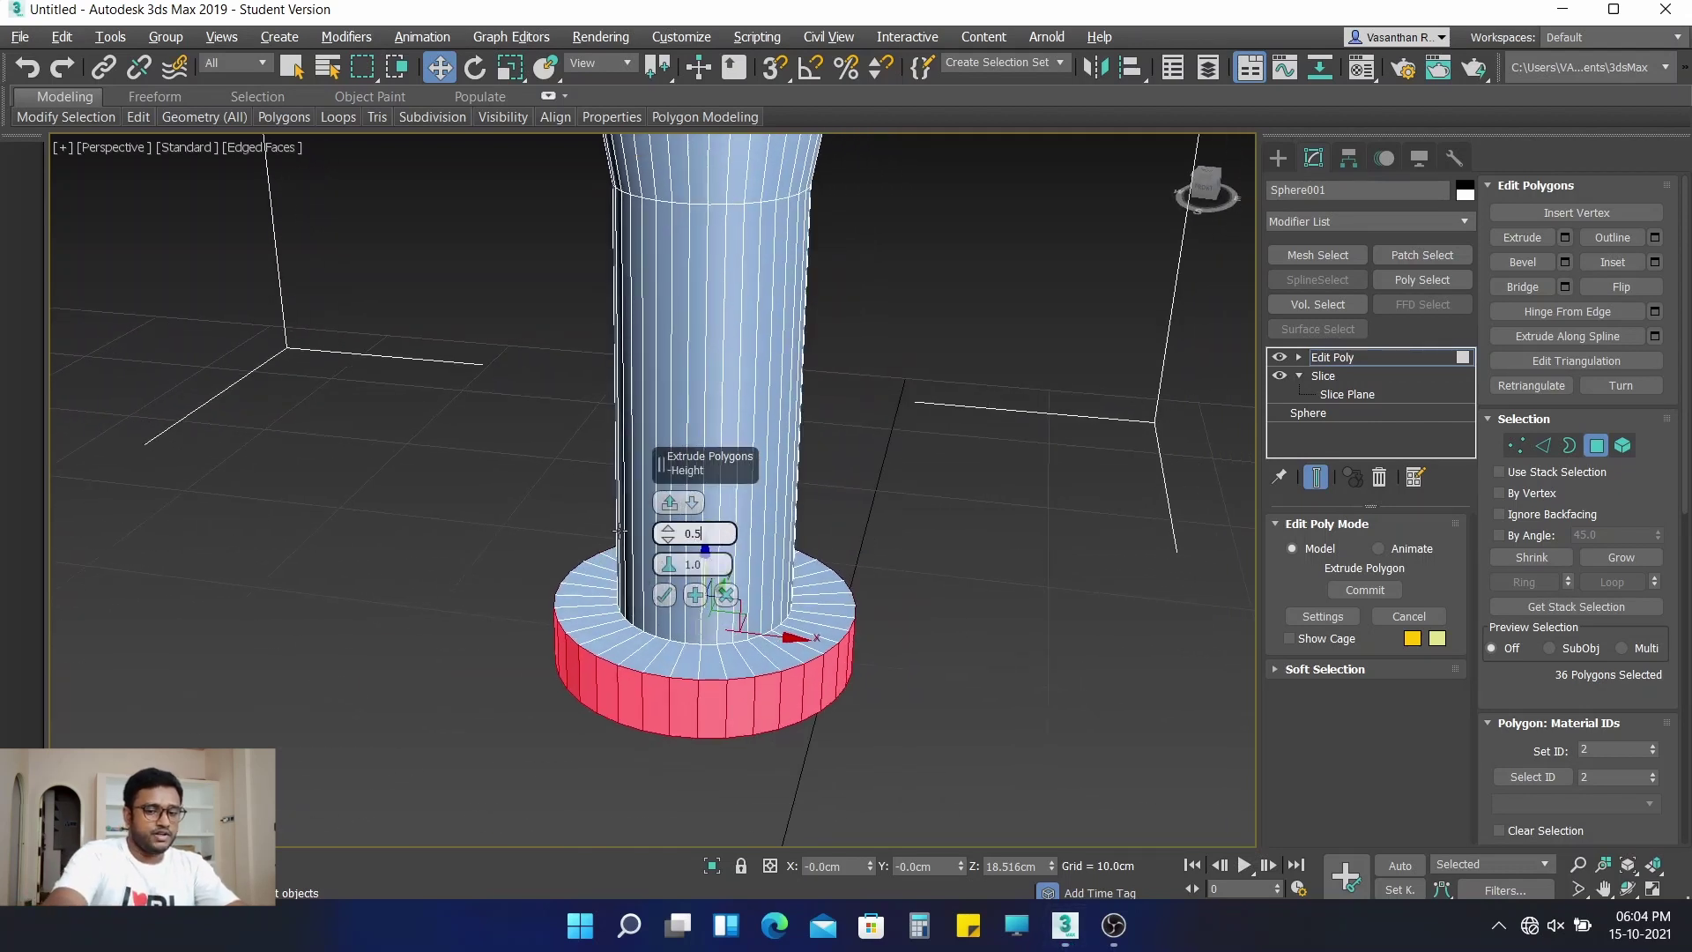
key("Return")
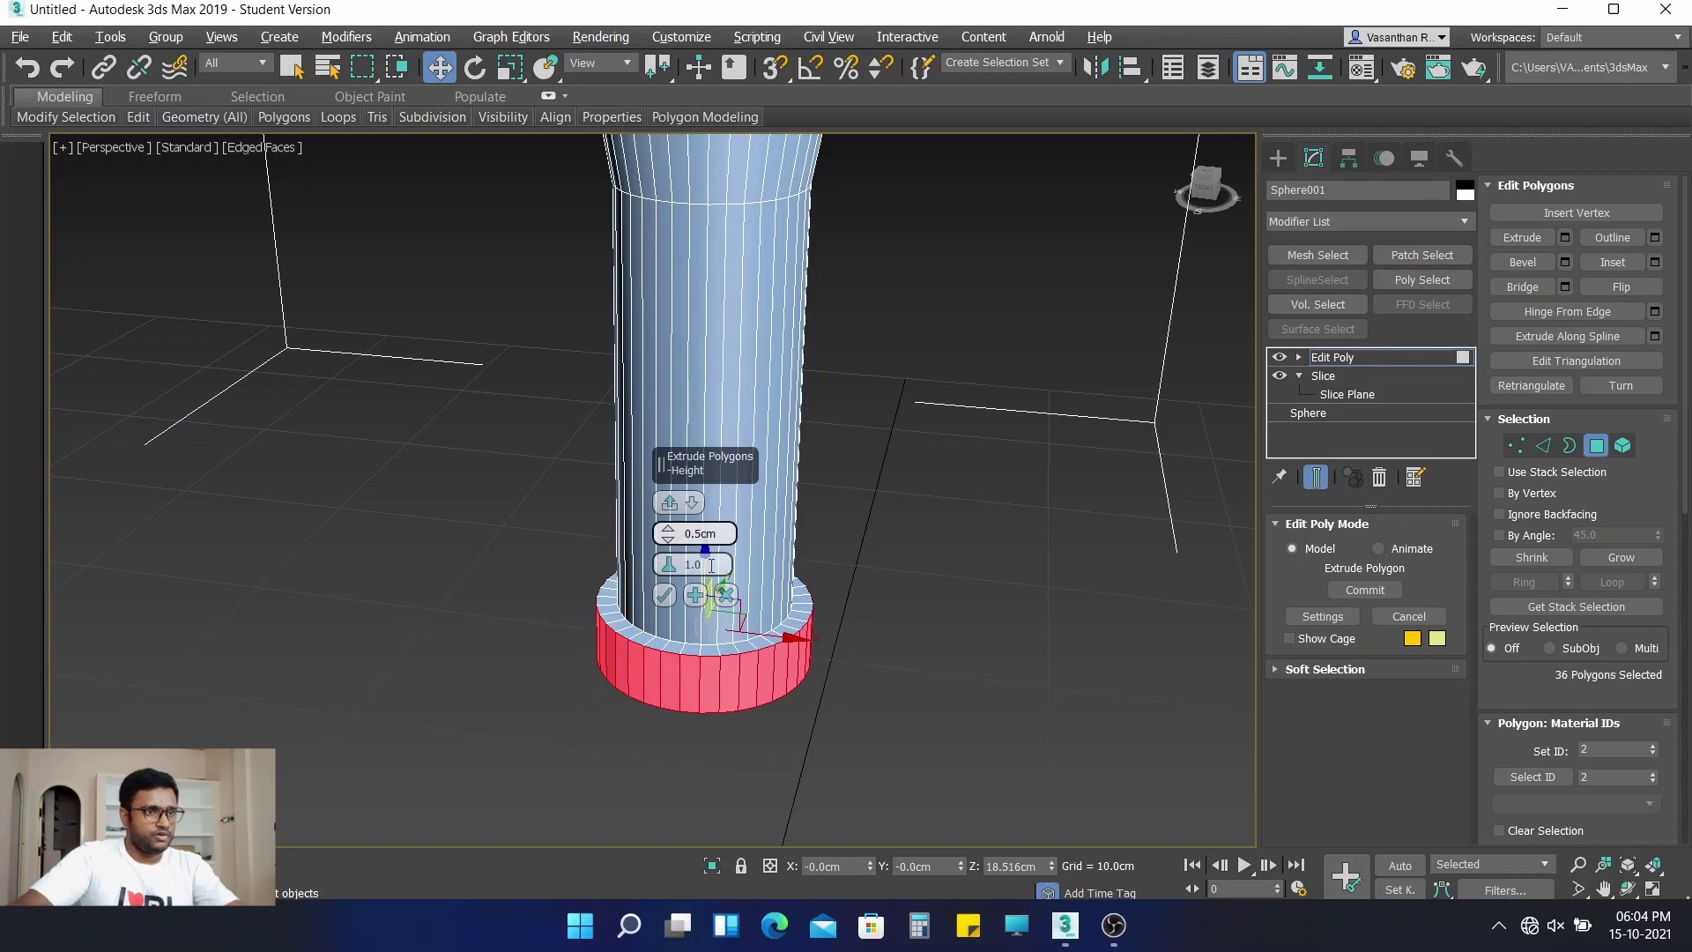
left_click(670, 601)
middle_click_drag(694, 579, 698, 564)
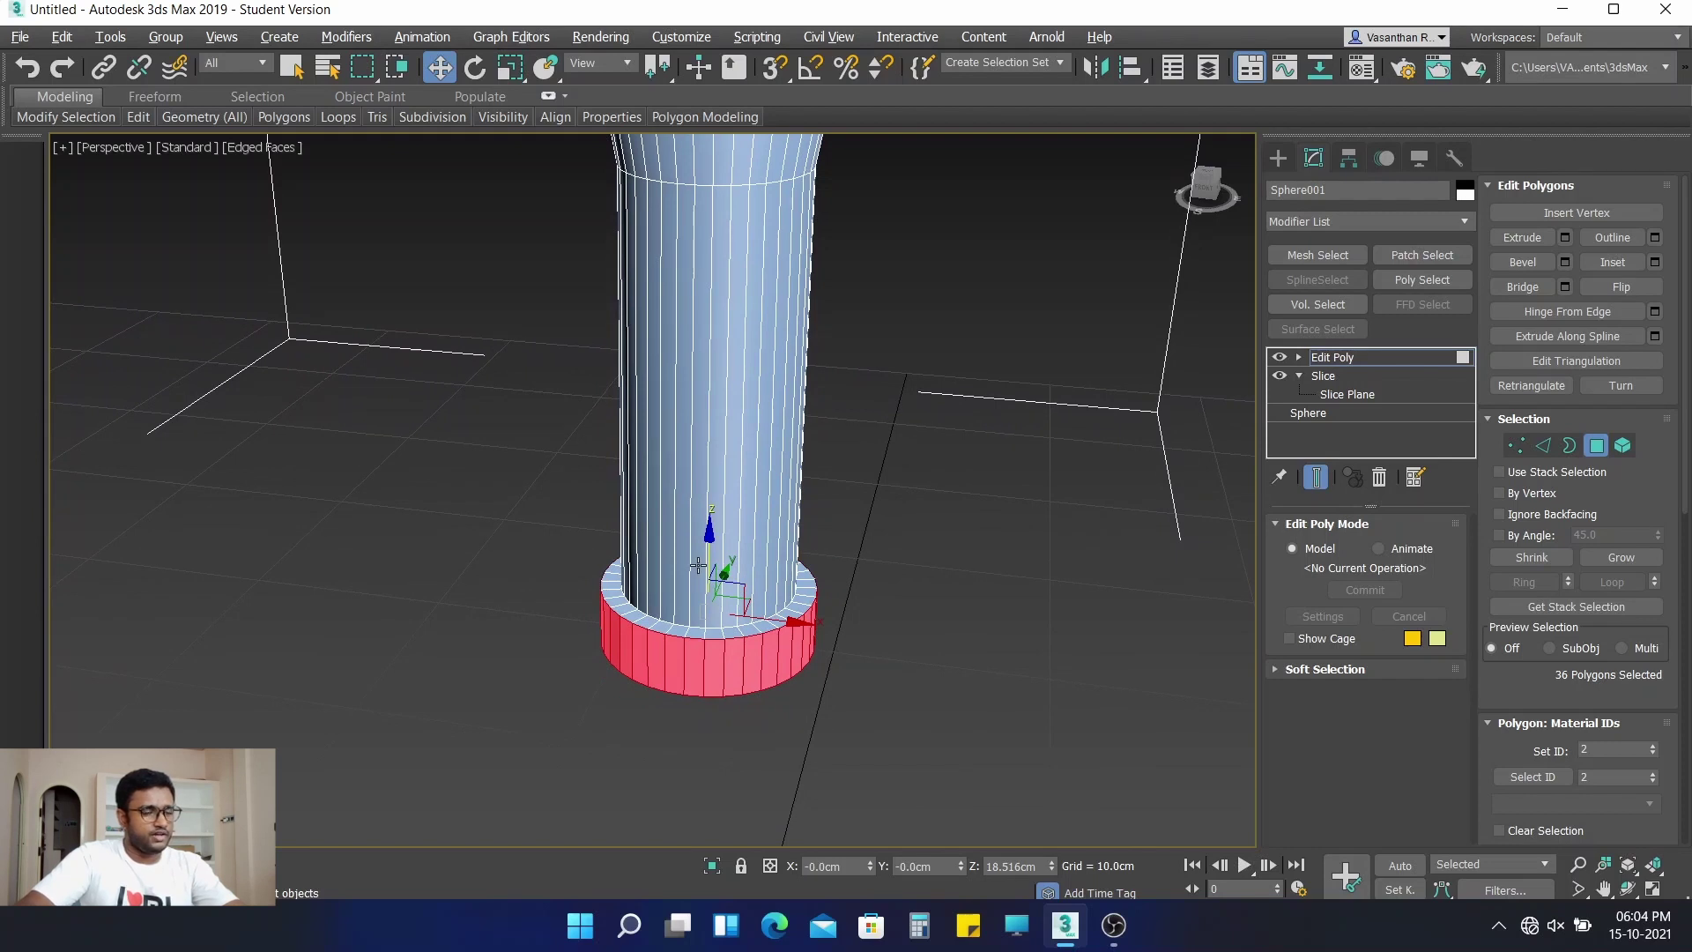
Scale the extruded band's outer polygons uniformly down to about 93 percent to bevel its edges
key("super")
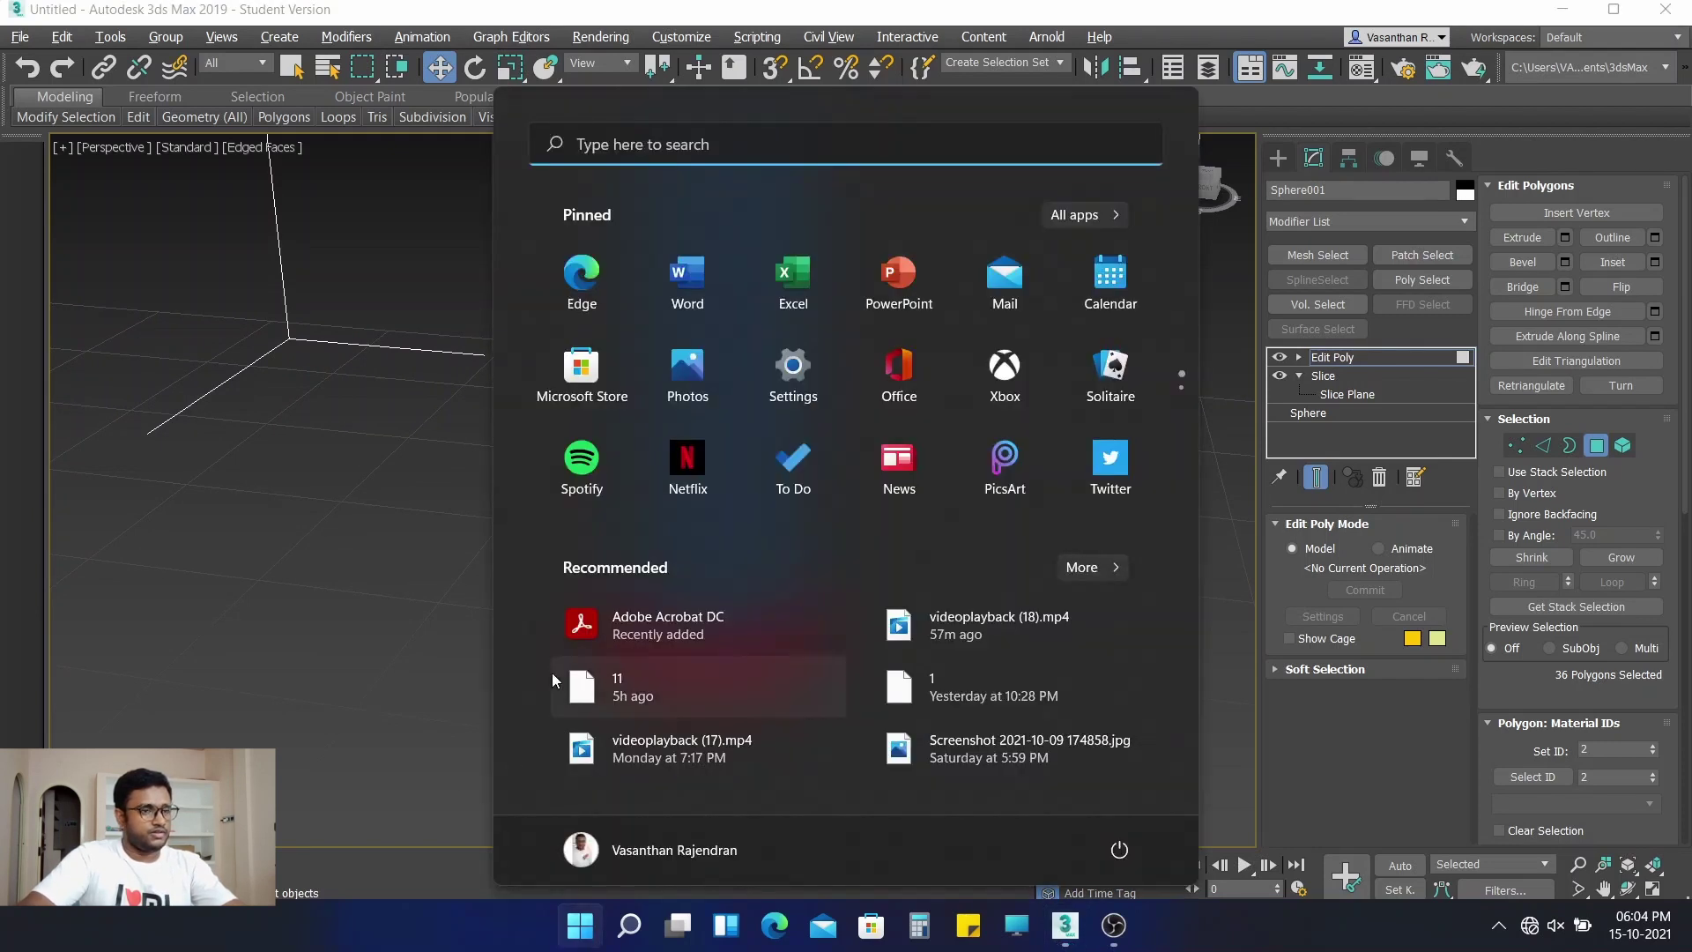
key("super")
middle_click_drag(681, 593, 663, 516, "alt")
left_click(510, 74)
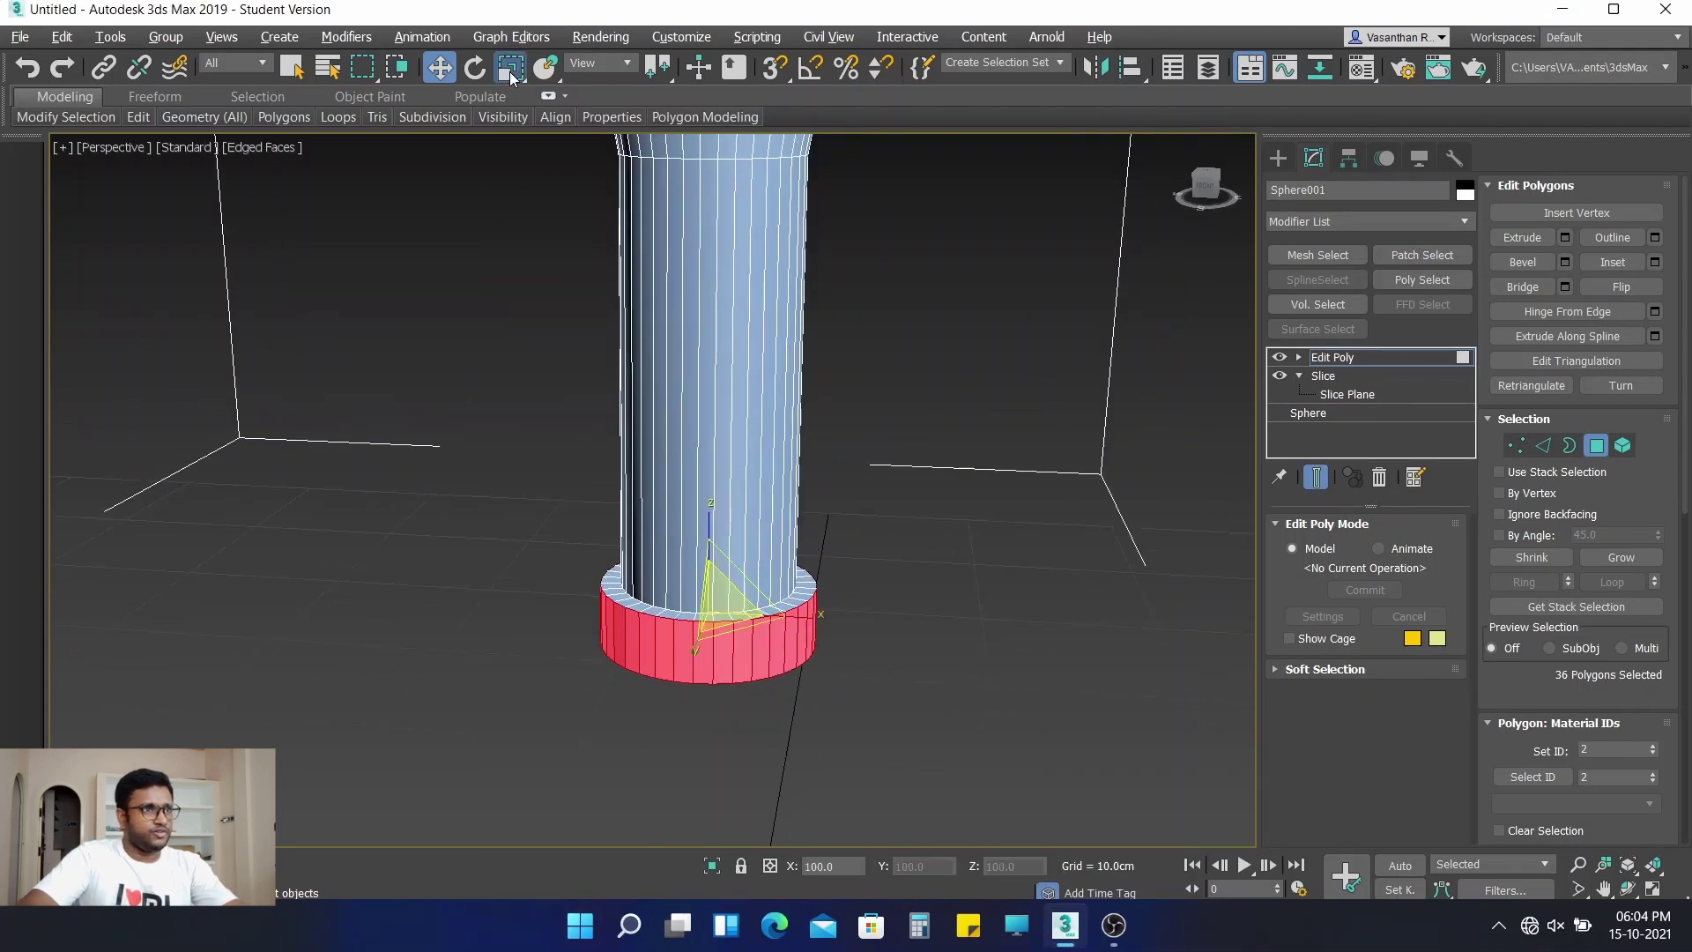
left_click_drag(709, 519, 732, 608)
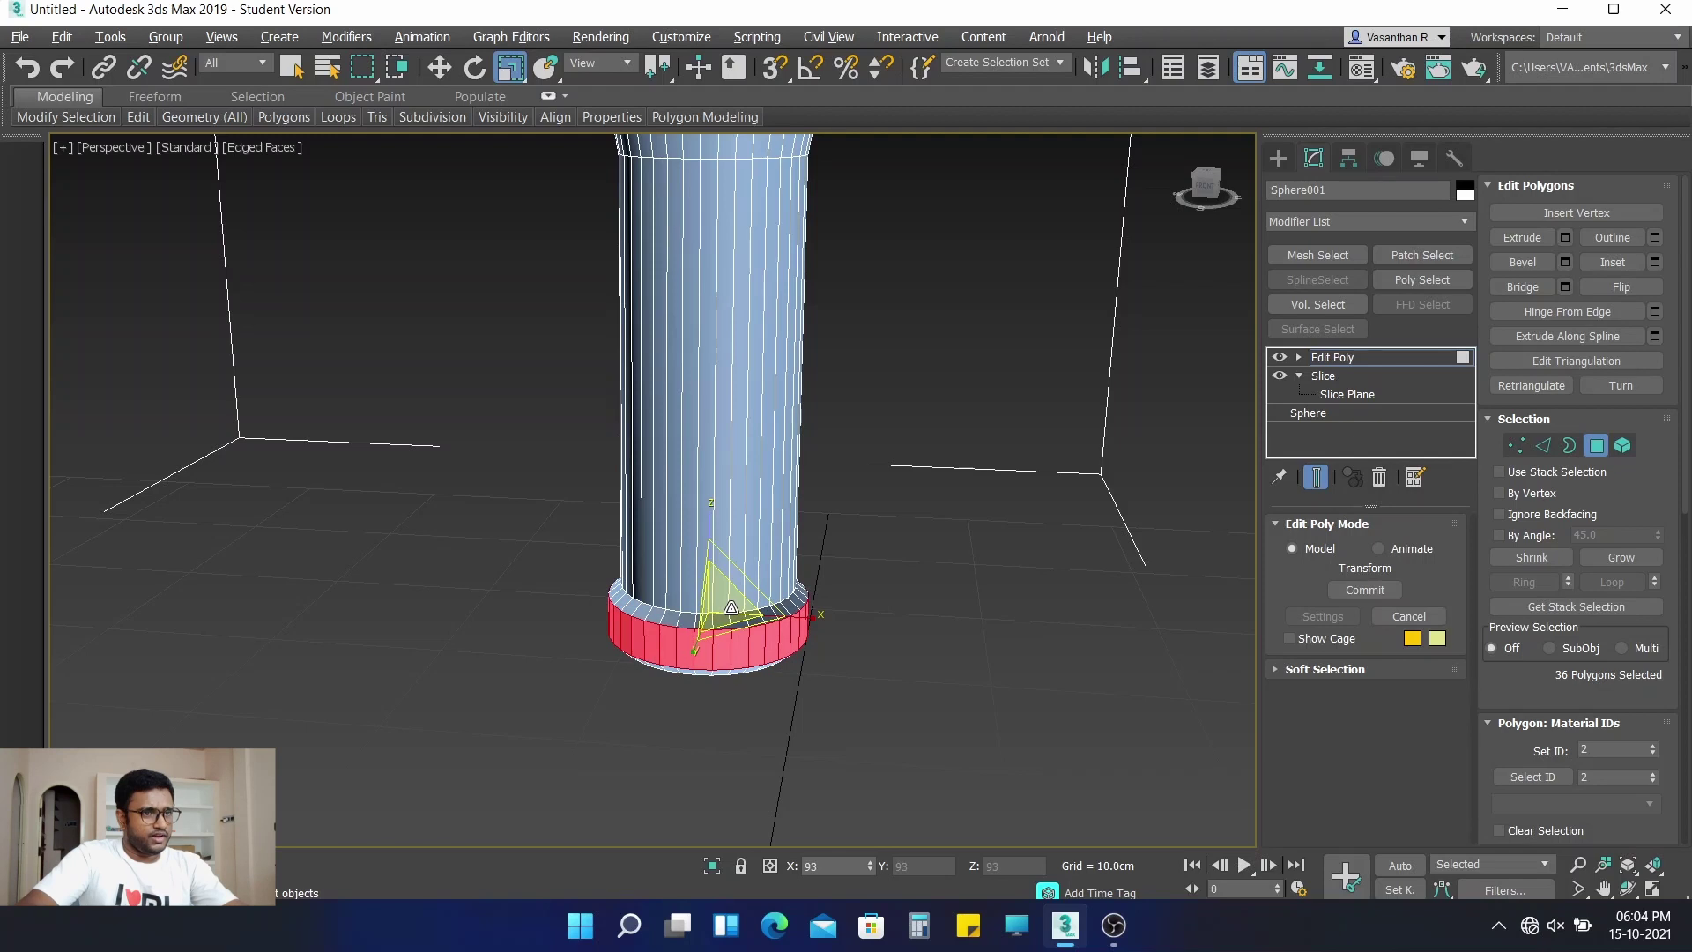
middle_click_drag(732, 741, 742, 695, "alt")
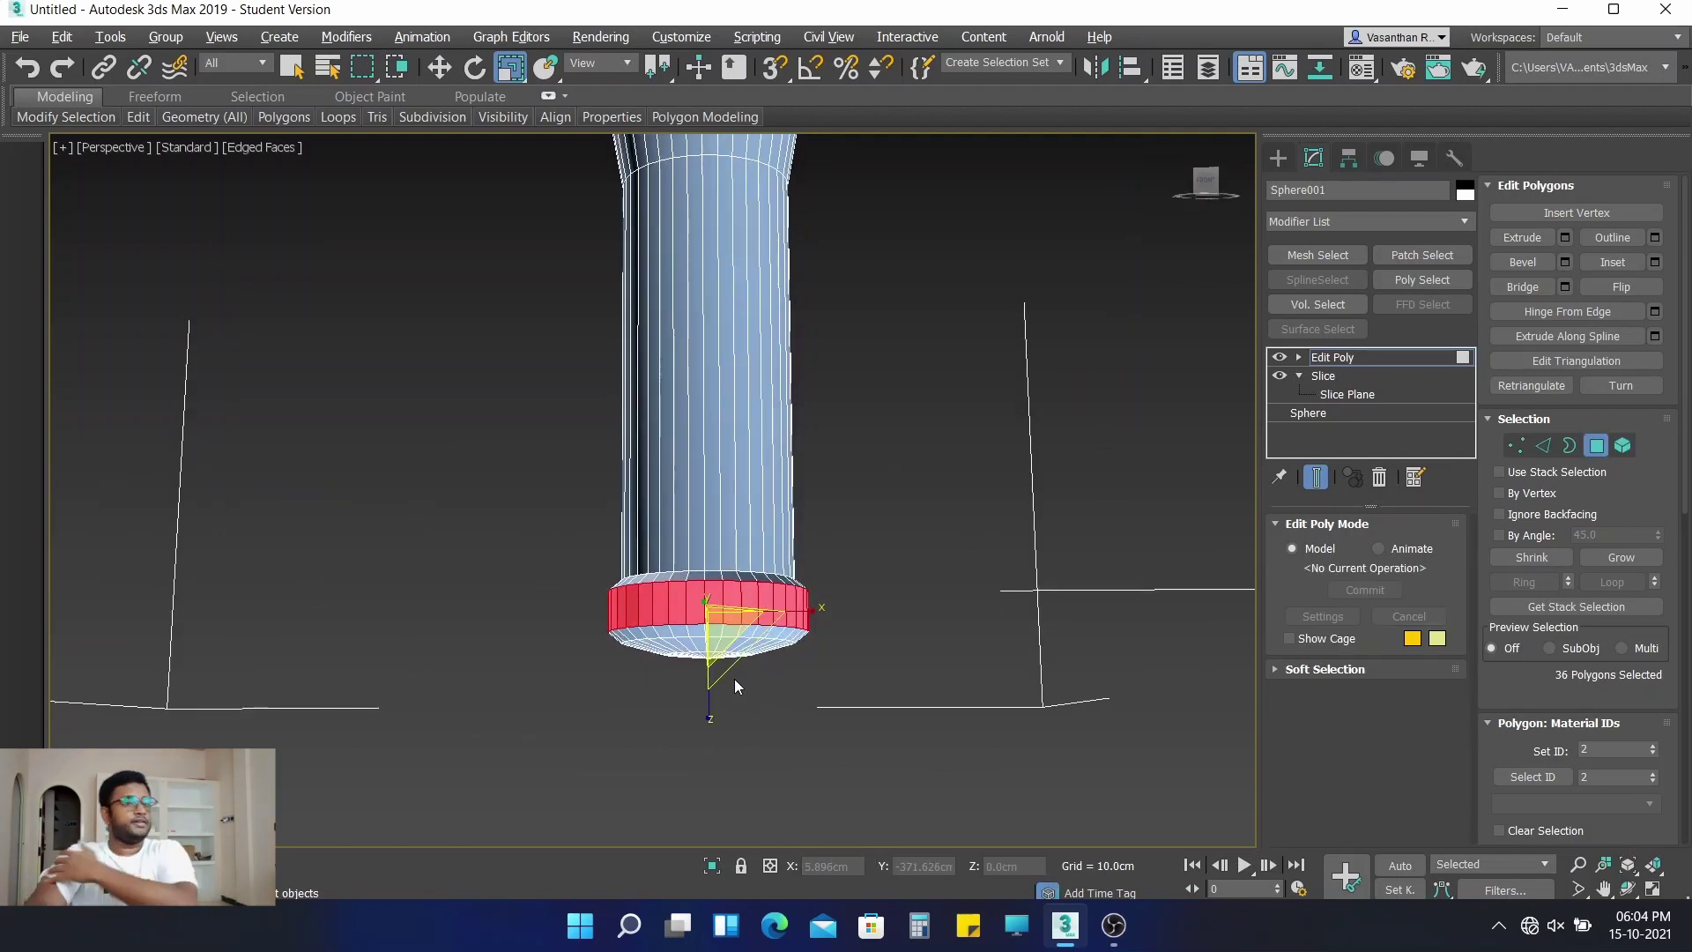
middle_click_drag(872, 702, 874, 612, "alt")
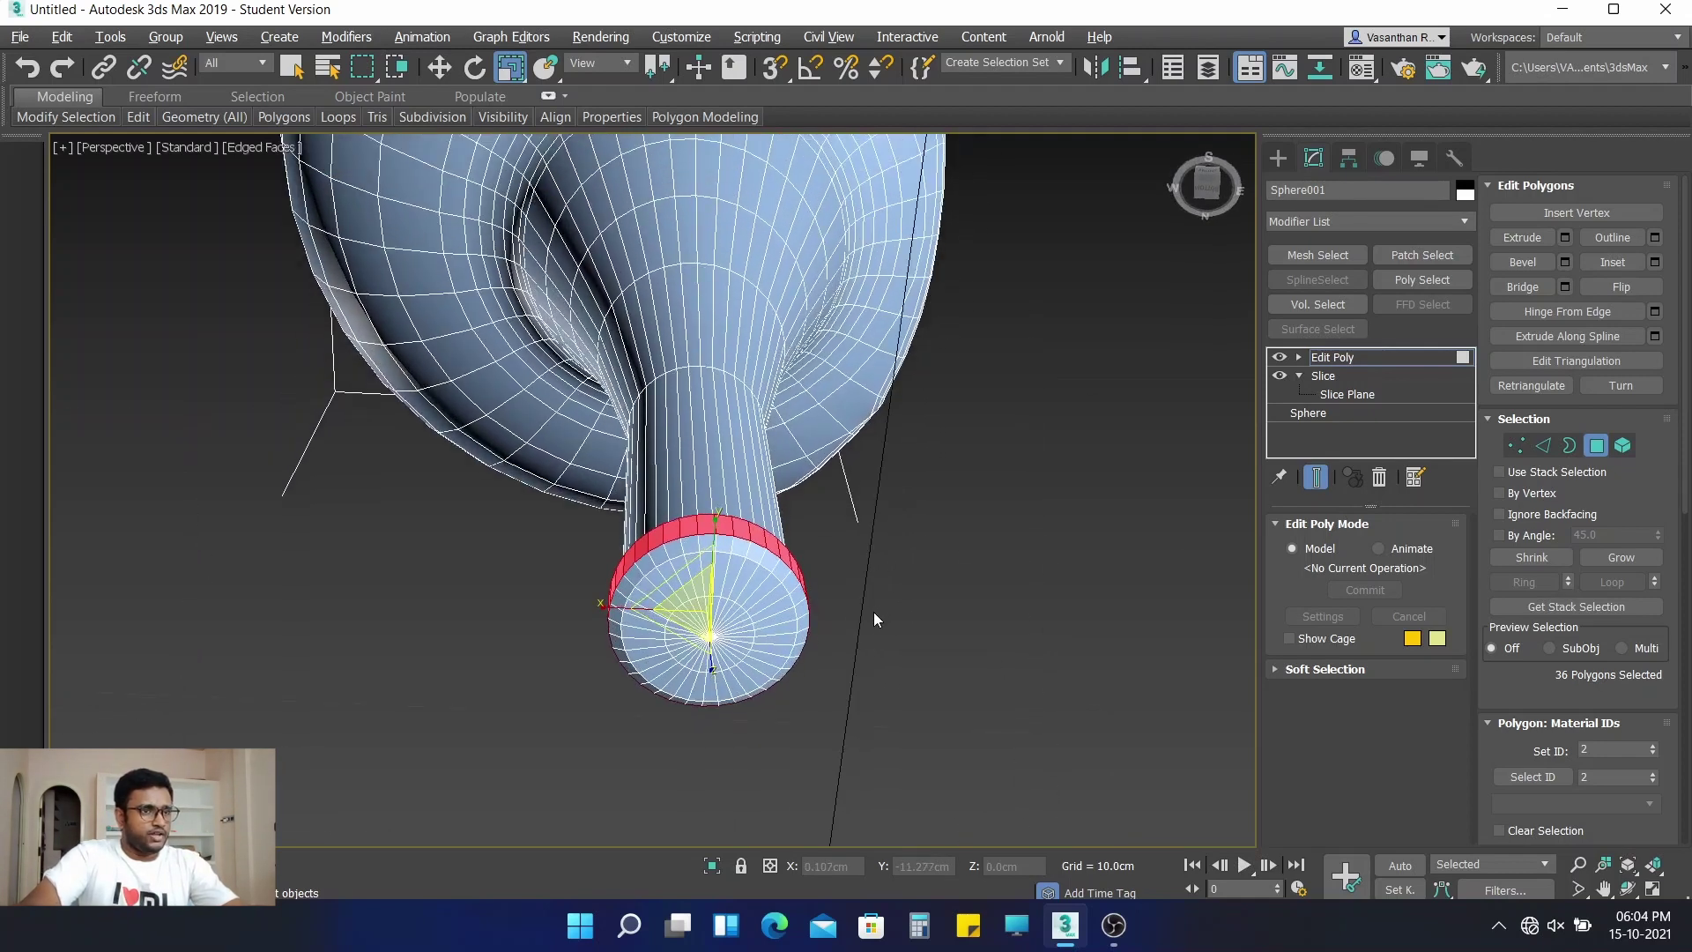
Select all polygons of the stem's end cap inside the band, covering the central fan and the ring around it
left_click(976, 657)
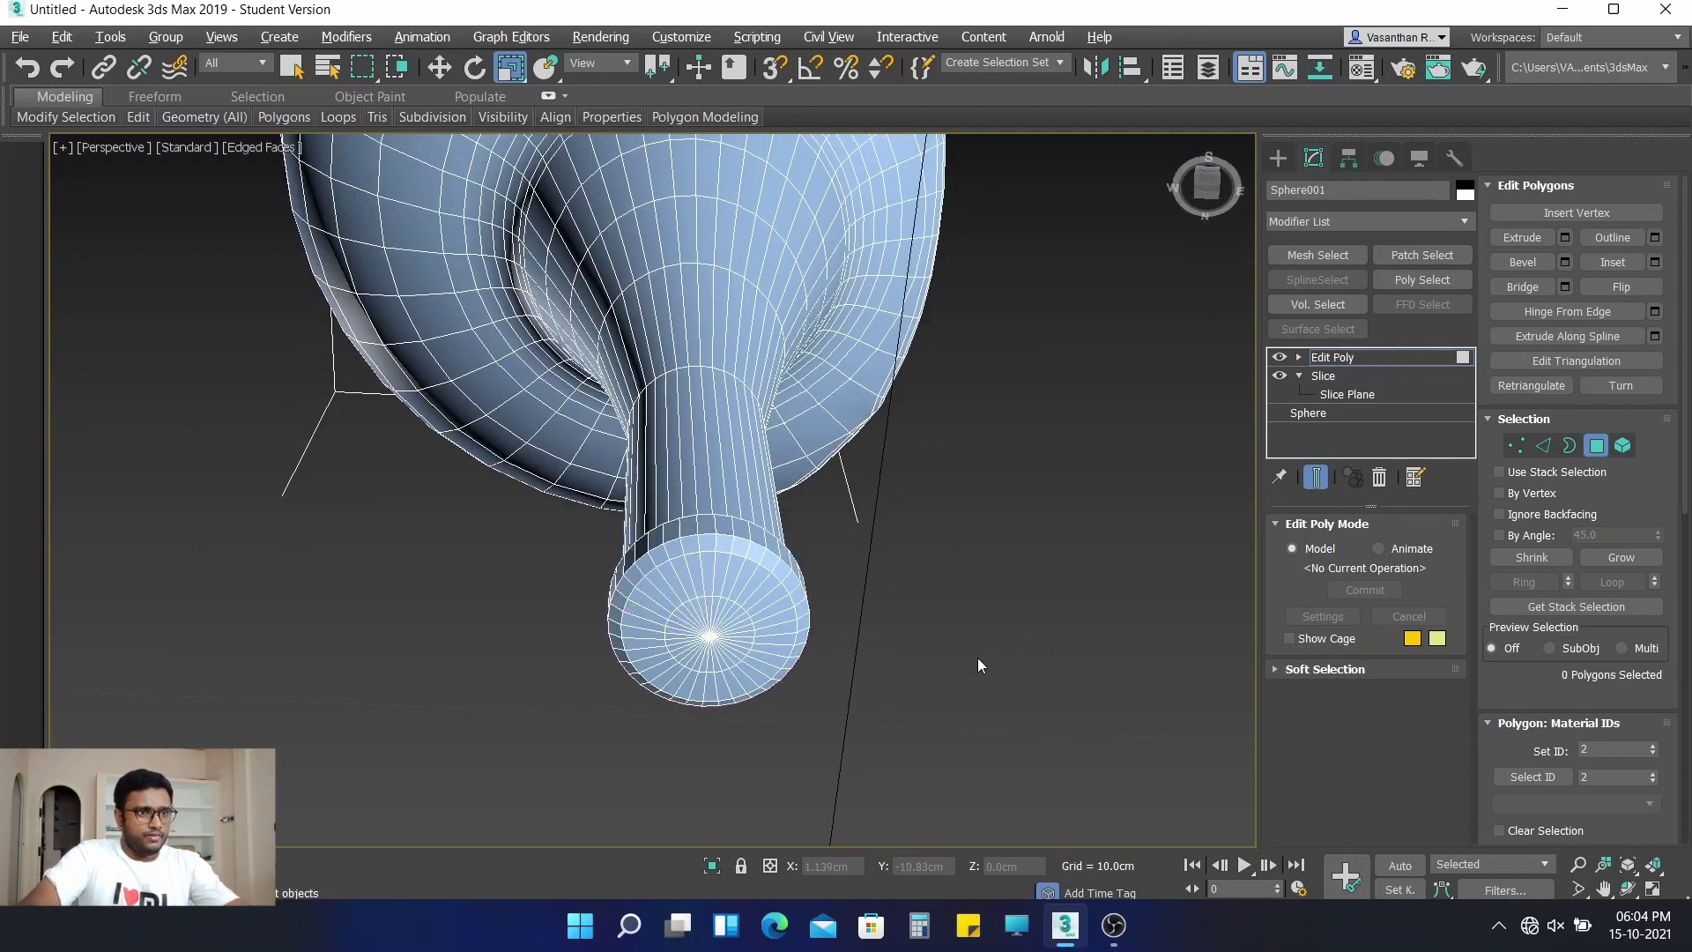
left_click(736, 638)
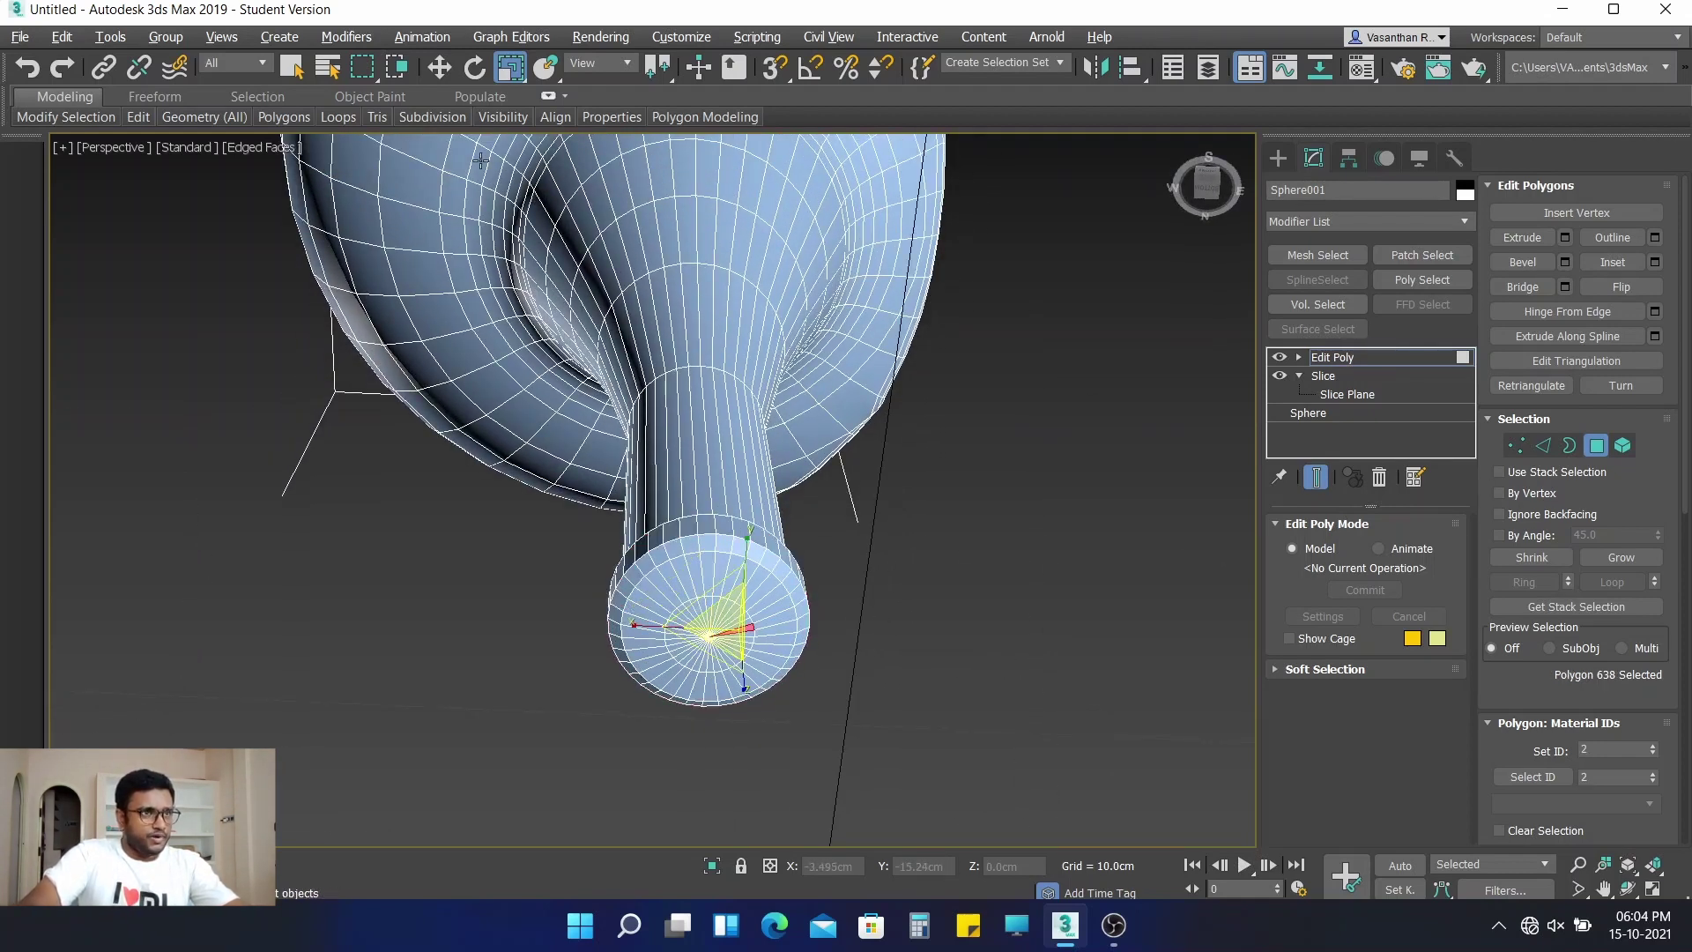
left_click(439, 68)
scroll(772, 589, "up", 4)
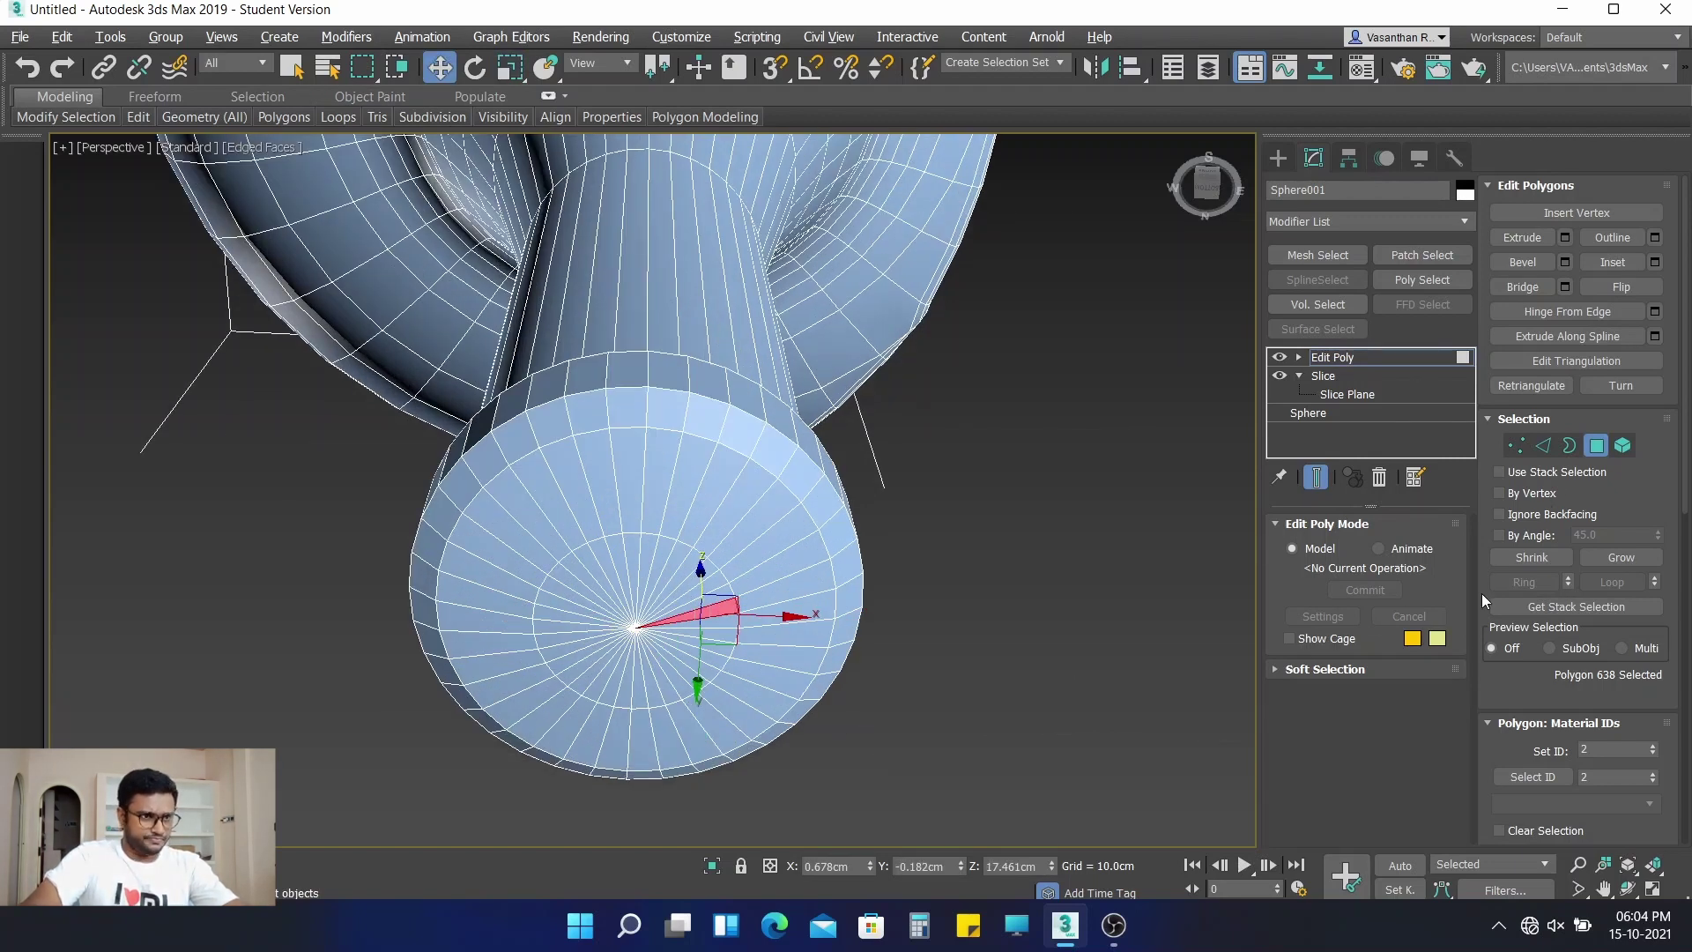
left_click(1620, 558)
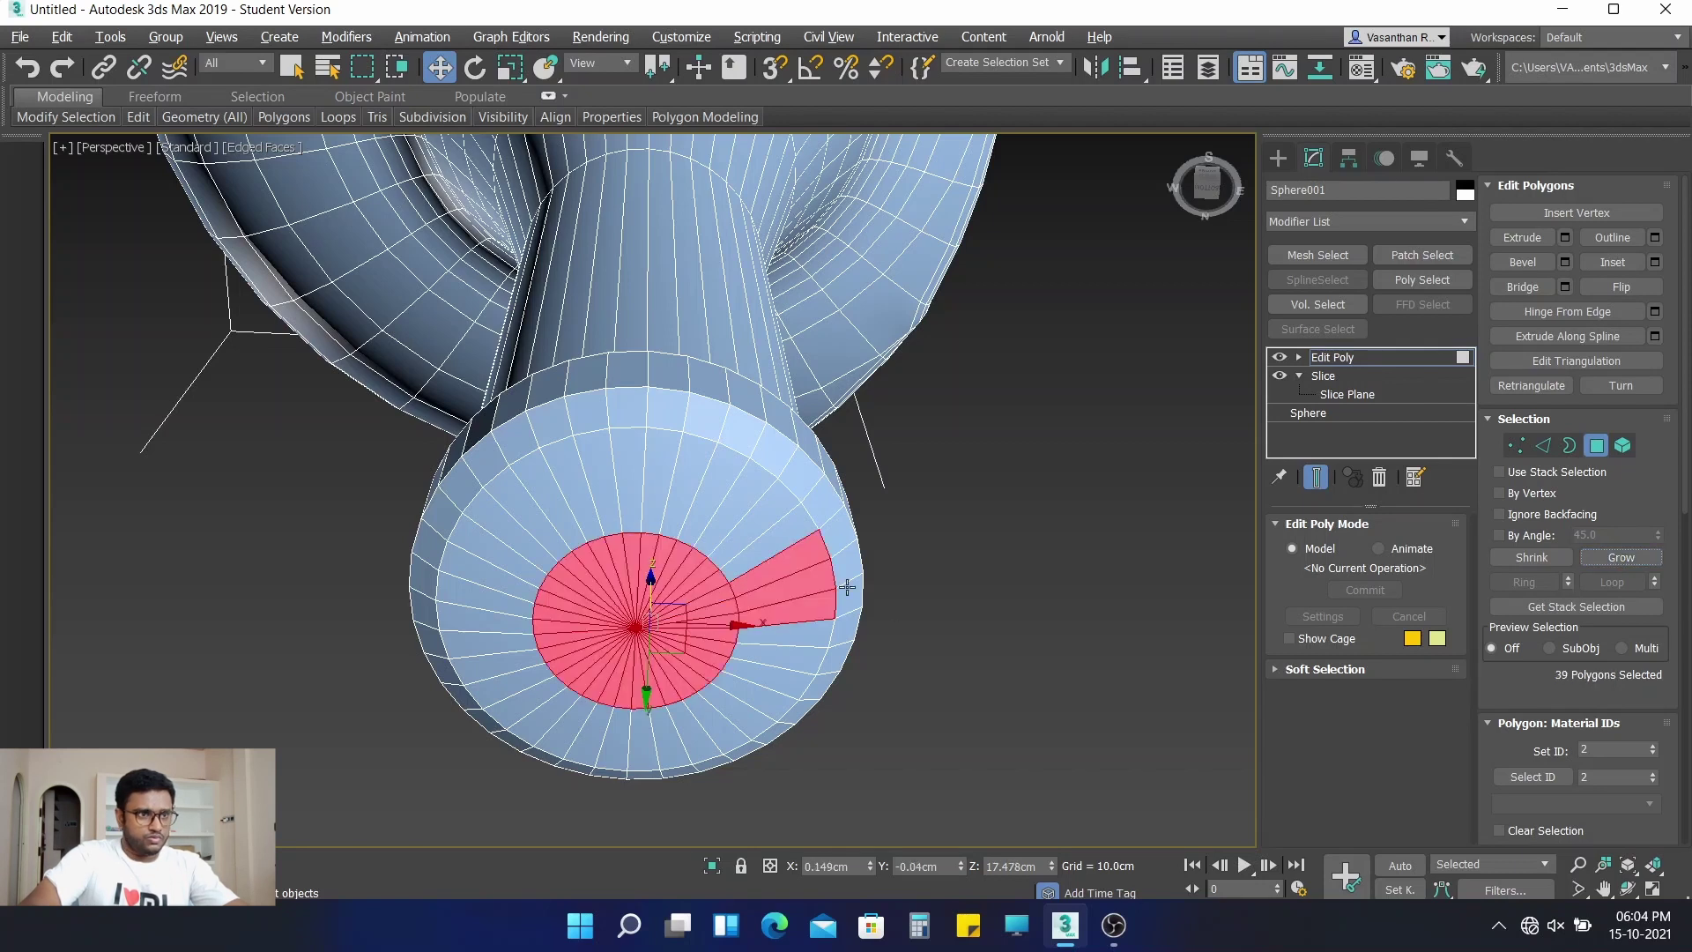
left_click(807, 614, "alt")
left_click(807, 585, "alt")
left_click(796, 564, "alt")
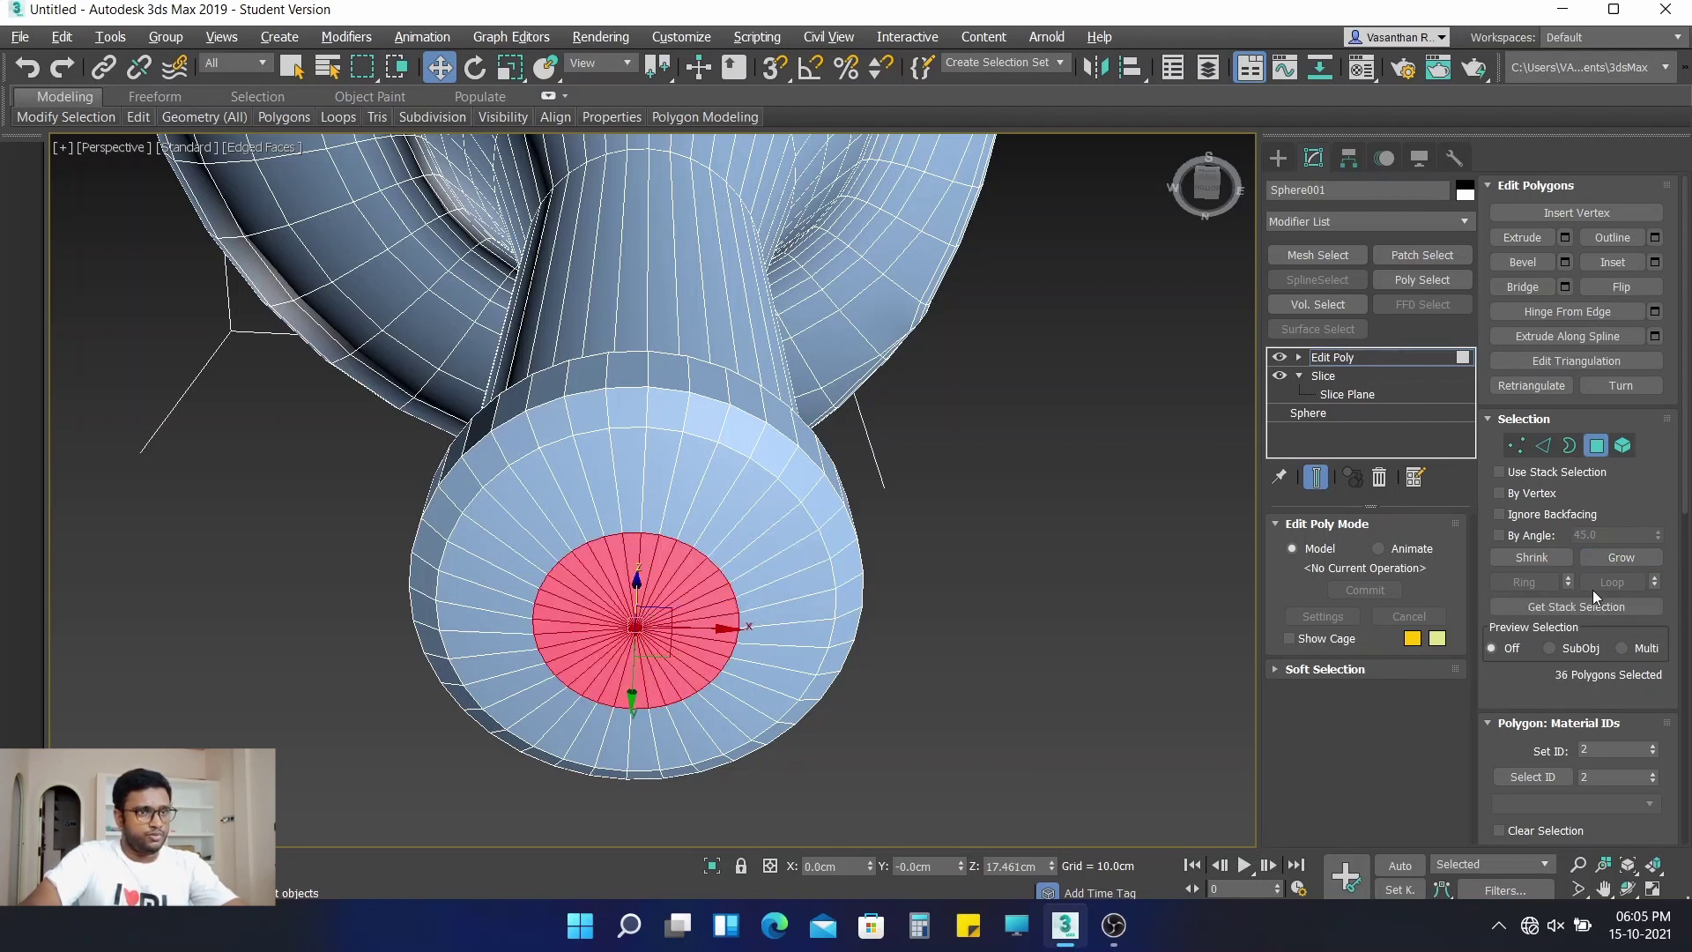
left_click(1631, 556)
mouse_move(1085, 573)
middle_mouse_down("alt")
mouse_move(1084, 661)
mouse_move(1075, 585)
middle_mouse_up("alt")
middle_click_drag(1018, 534, 1022, 617, "alt")
Extrude the end cap polygons by Group Normals with a height of 20 cm
left_click(1566, 236)
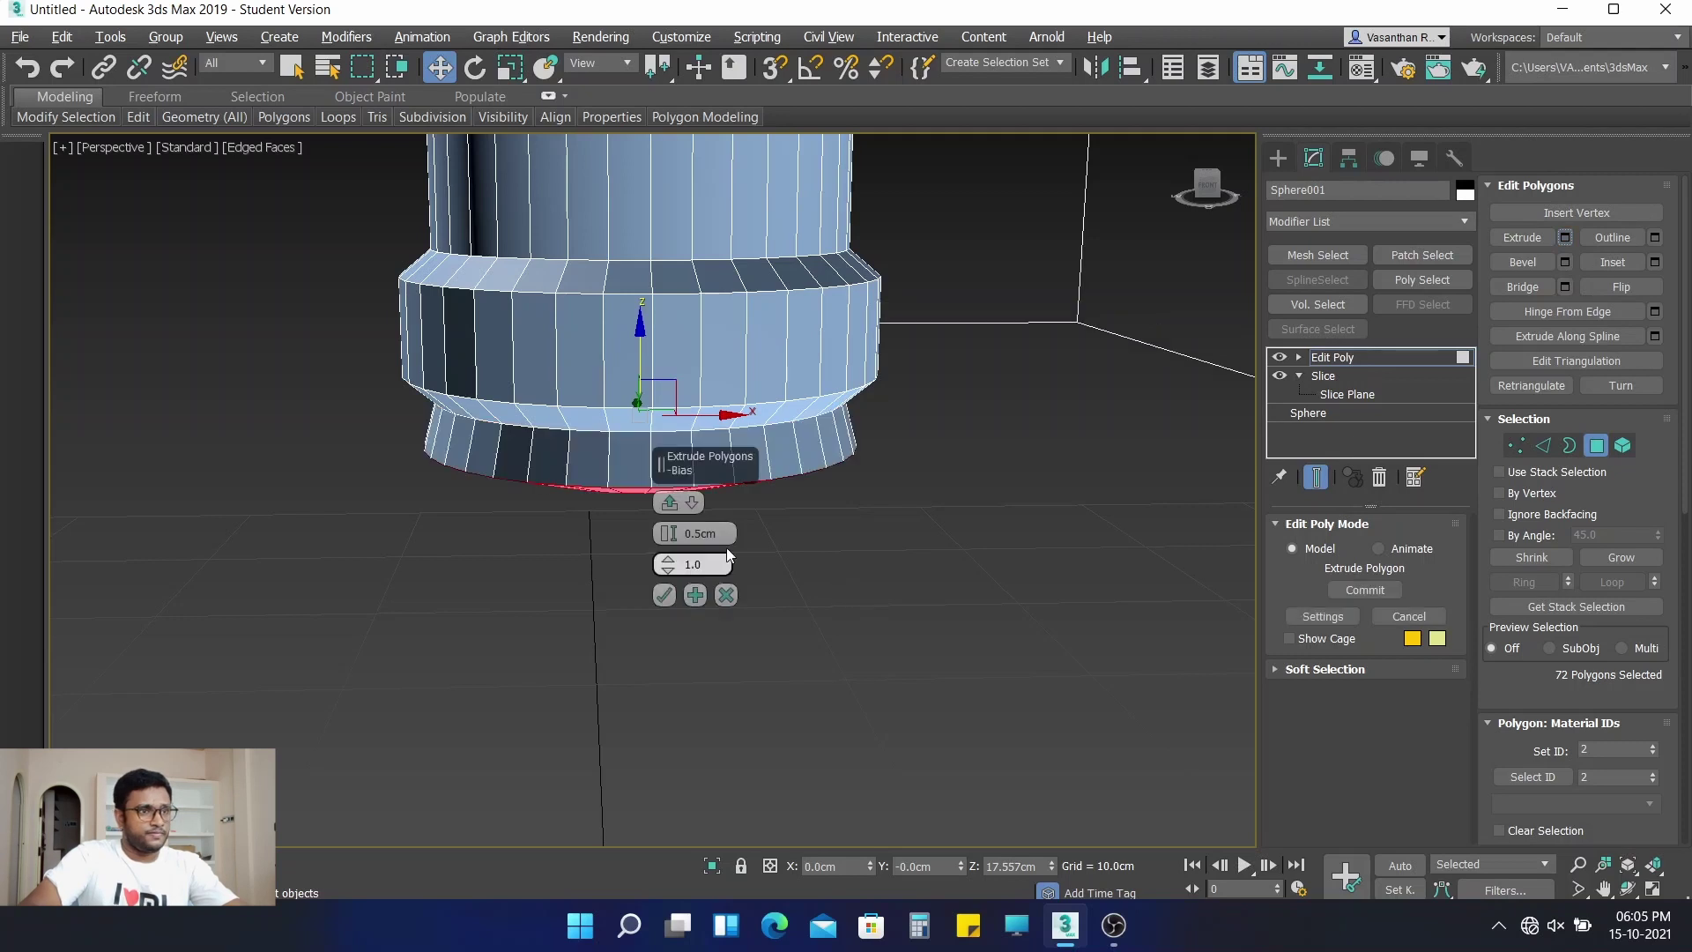
left_click(692, 503)
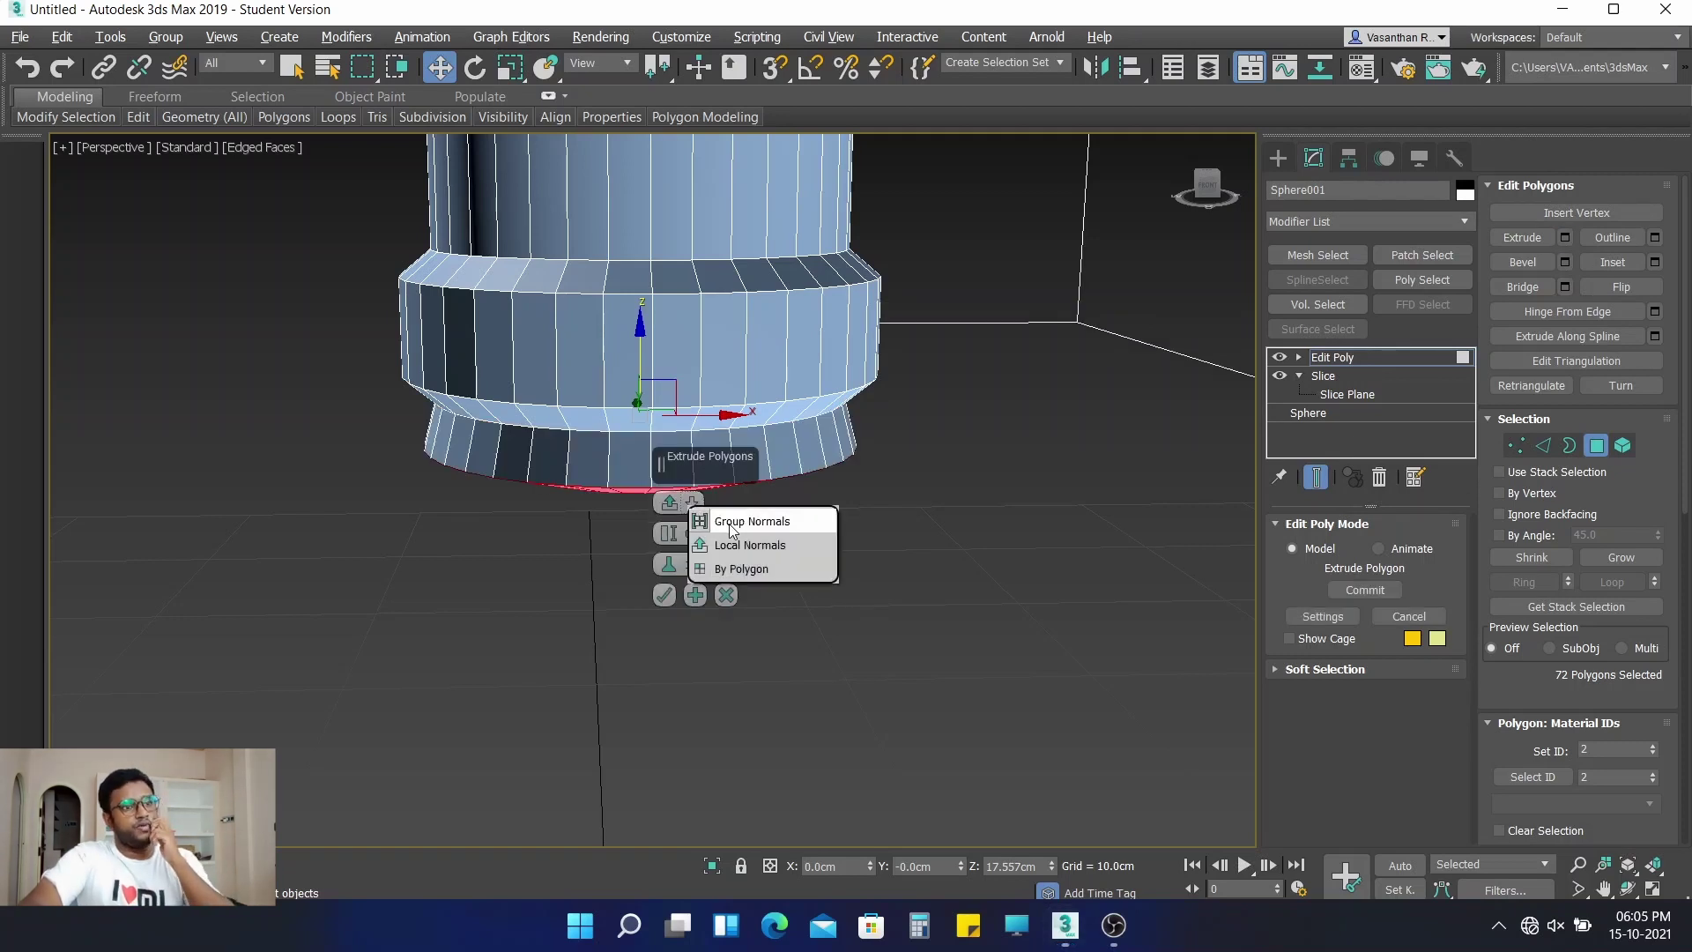
left_click(730, 522)
left_click_drag(723, 535, 647, 534)
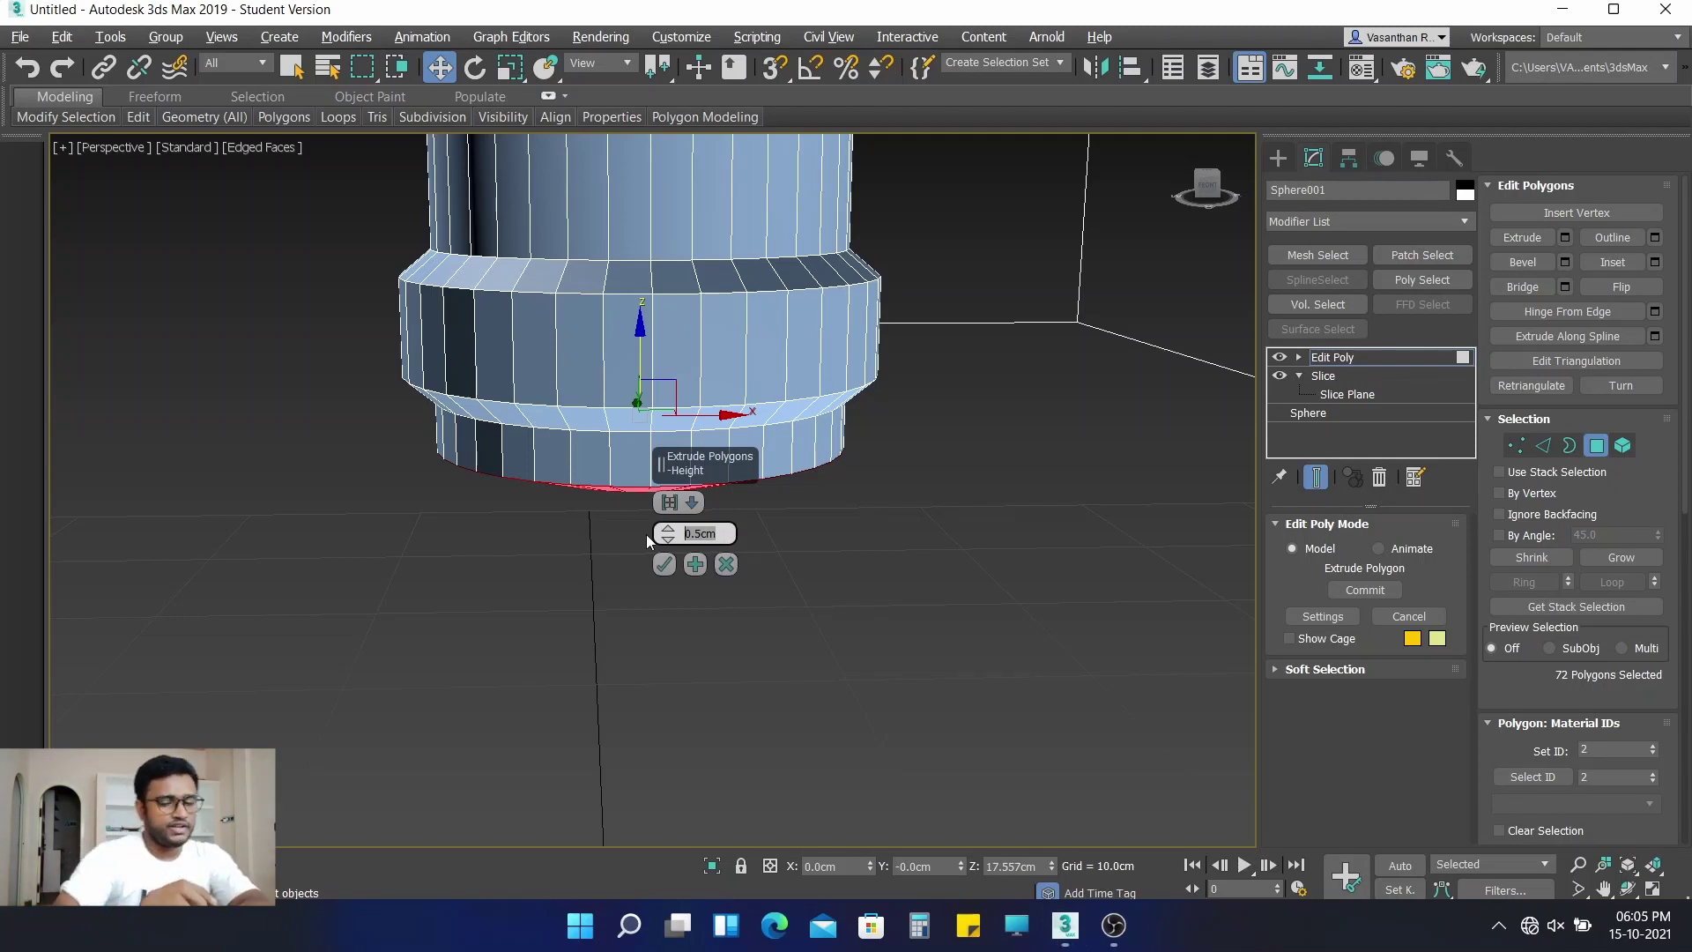
type("20")
key("Return")
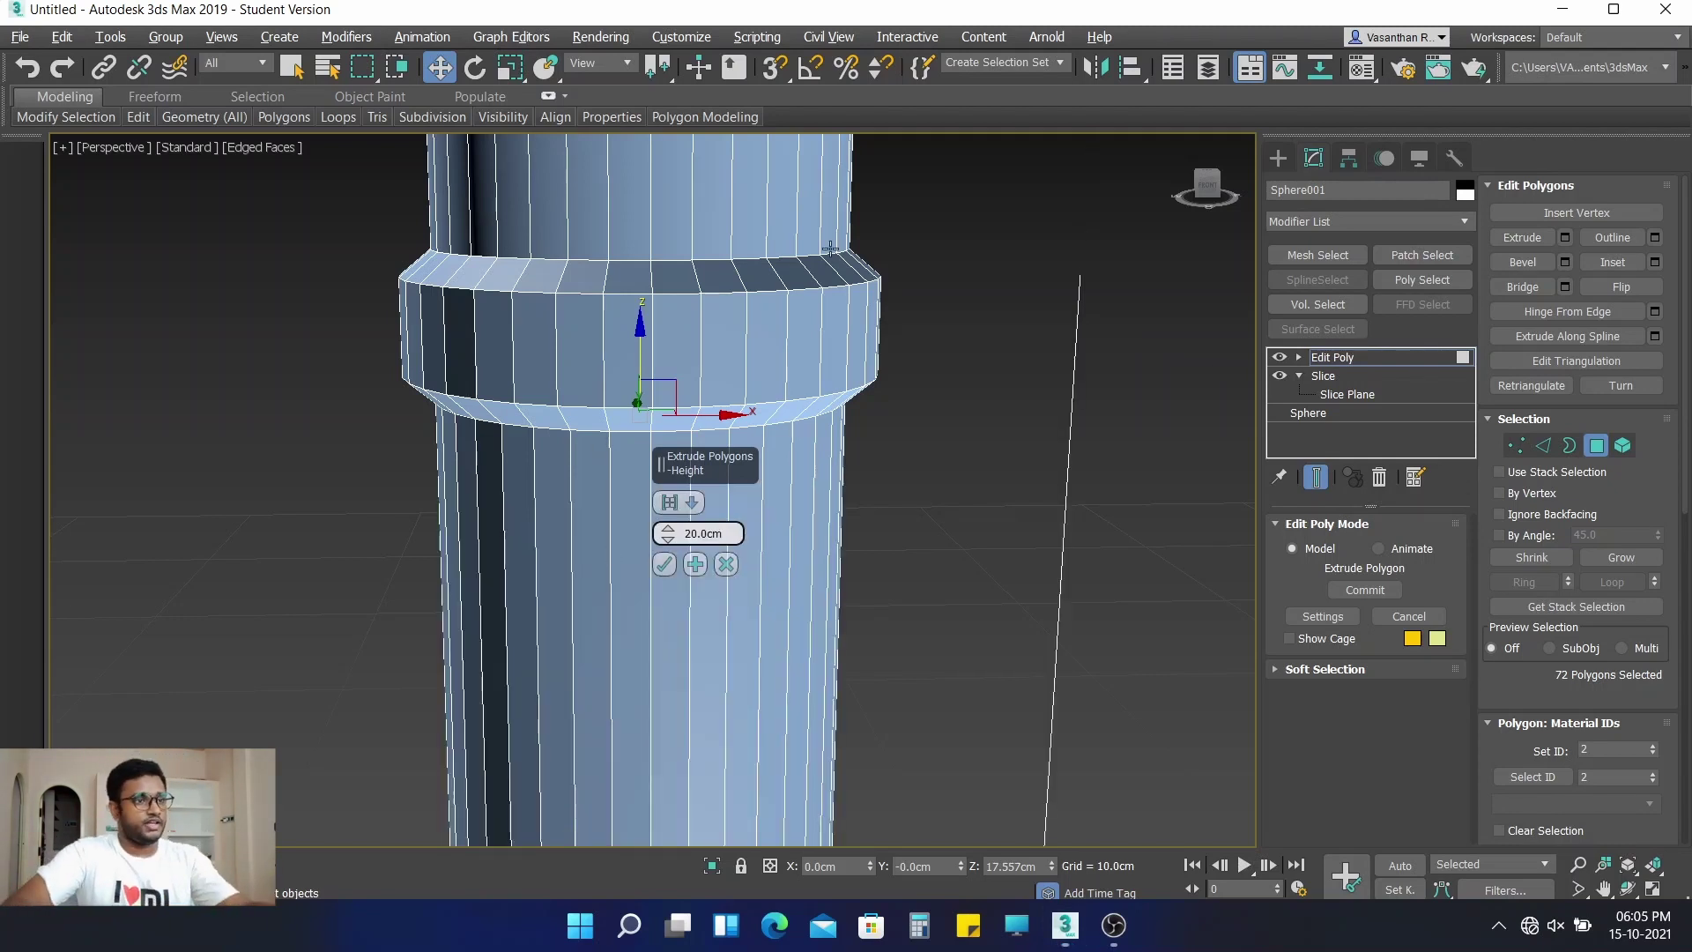
left_click(664, 565)
scroll(775, 473, "down", 8)
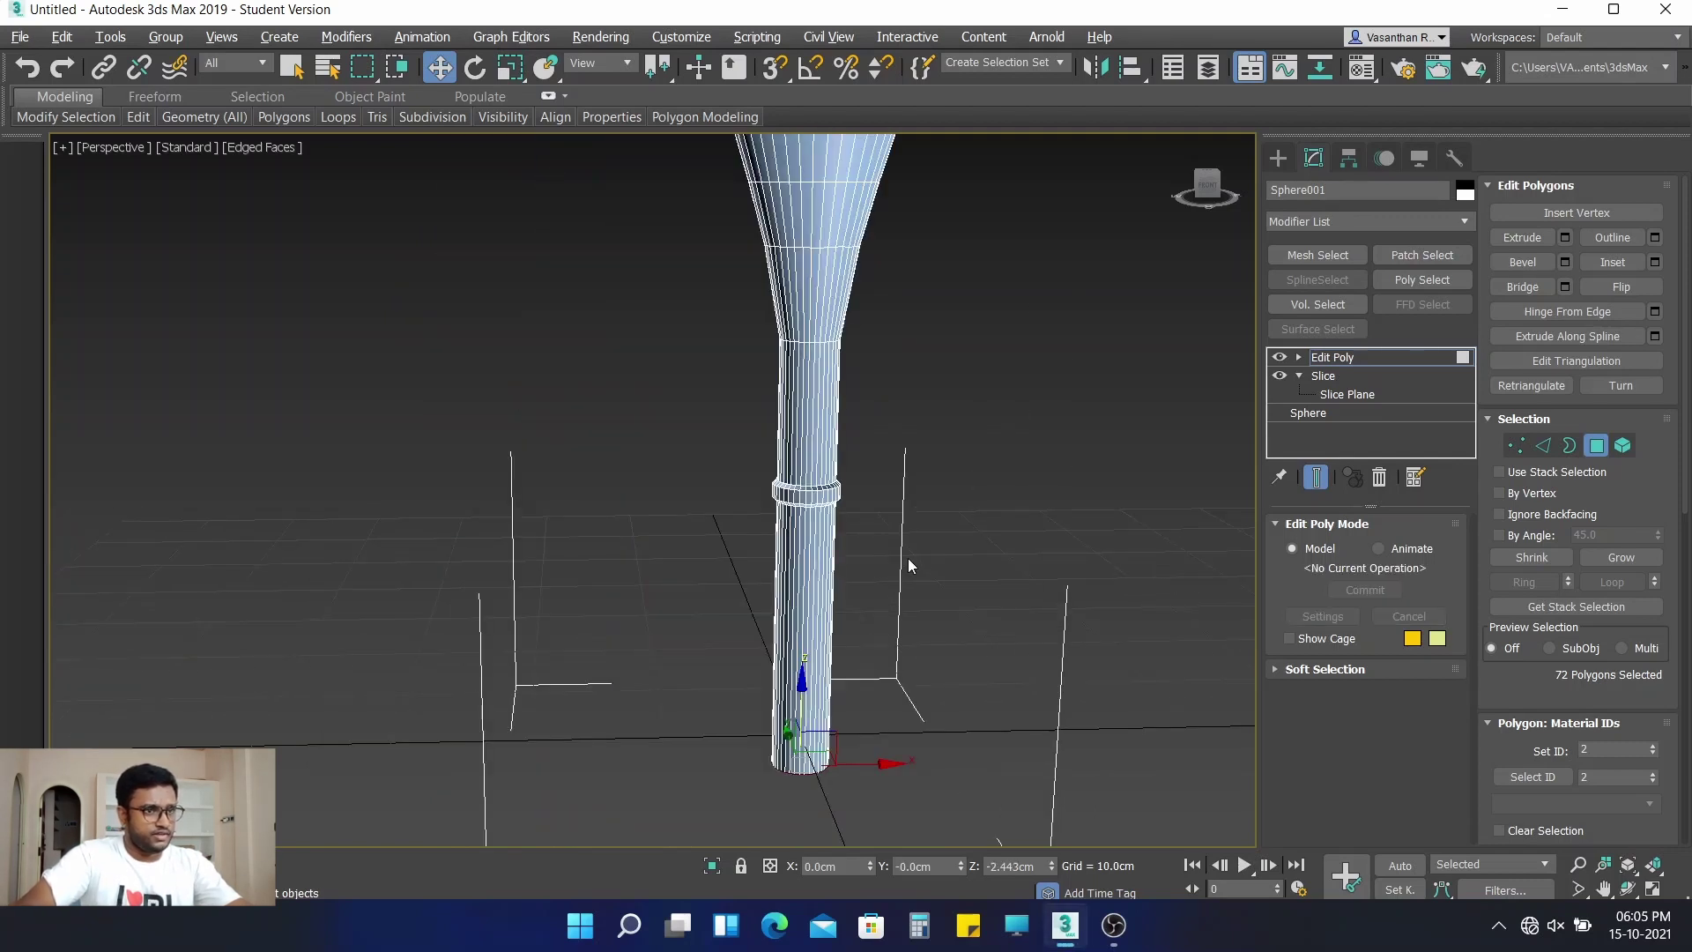
scroll(865, 499, "down", 5)
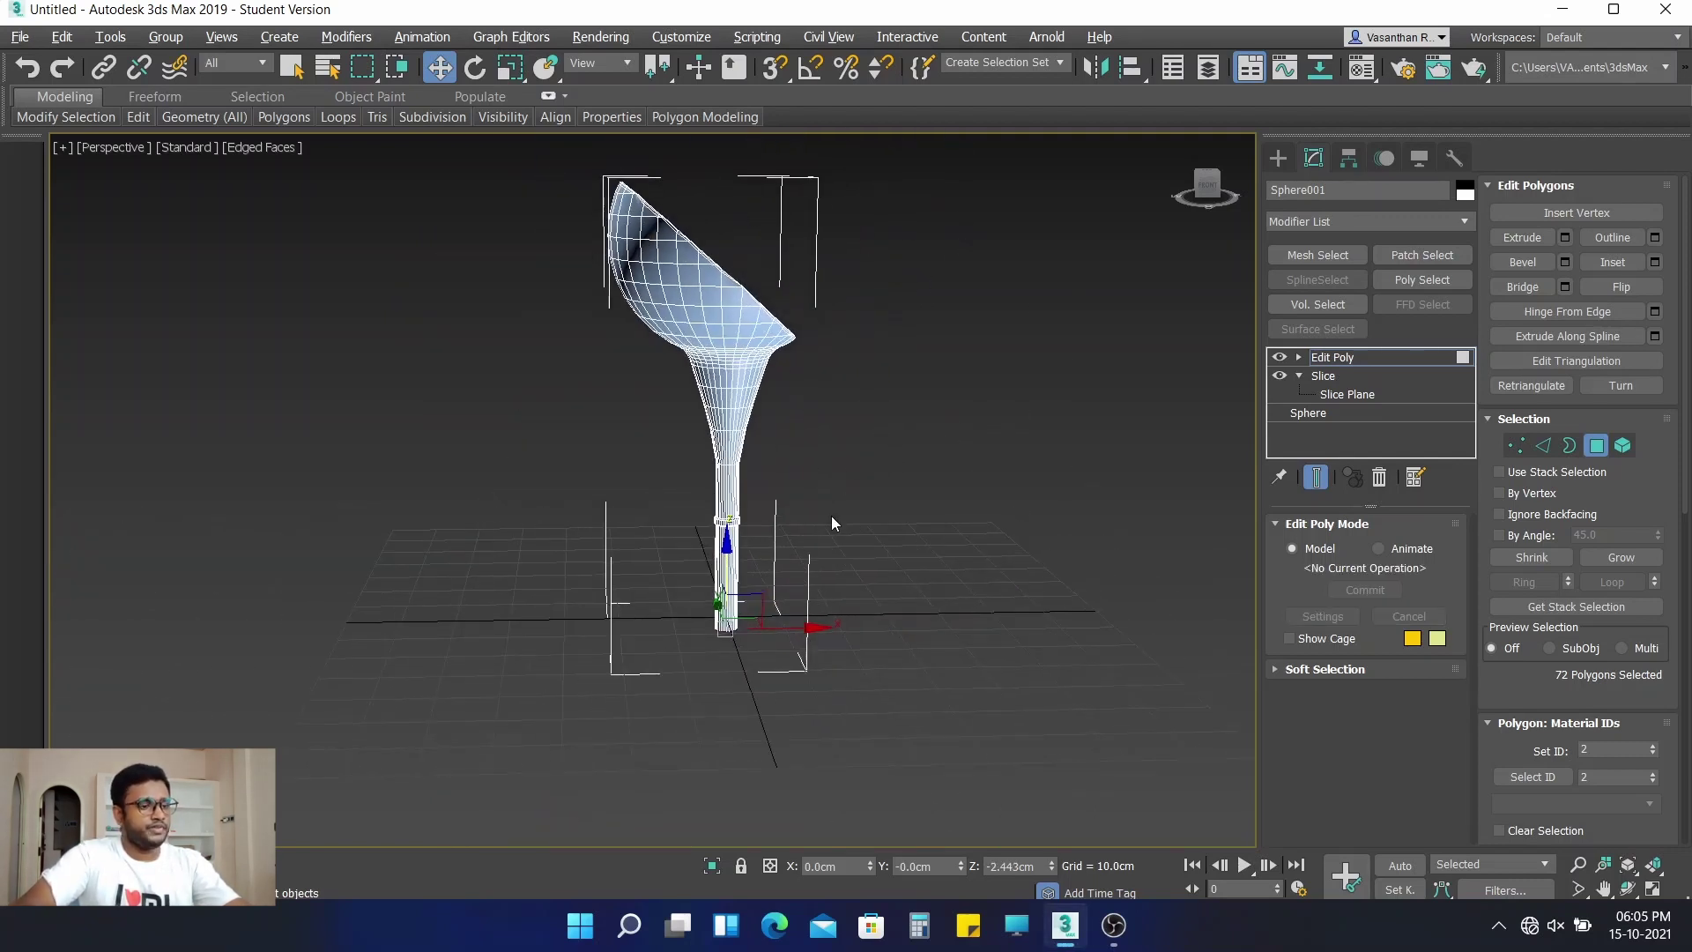
middle_click_drag(832, 516, 791, 516, "alt")
scroll(769, 591, "up", 3)
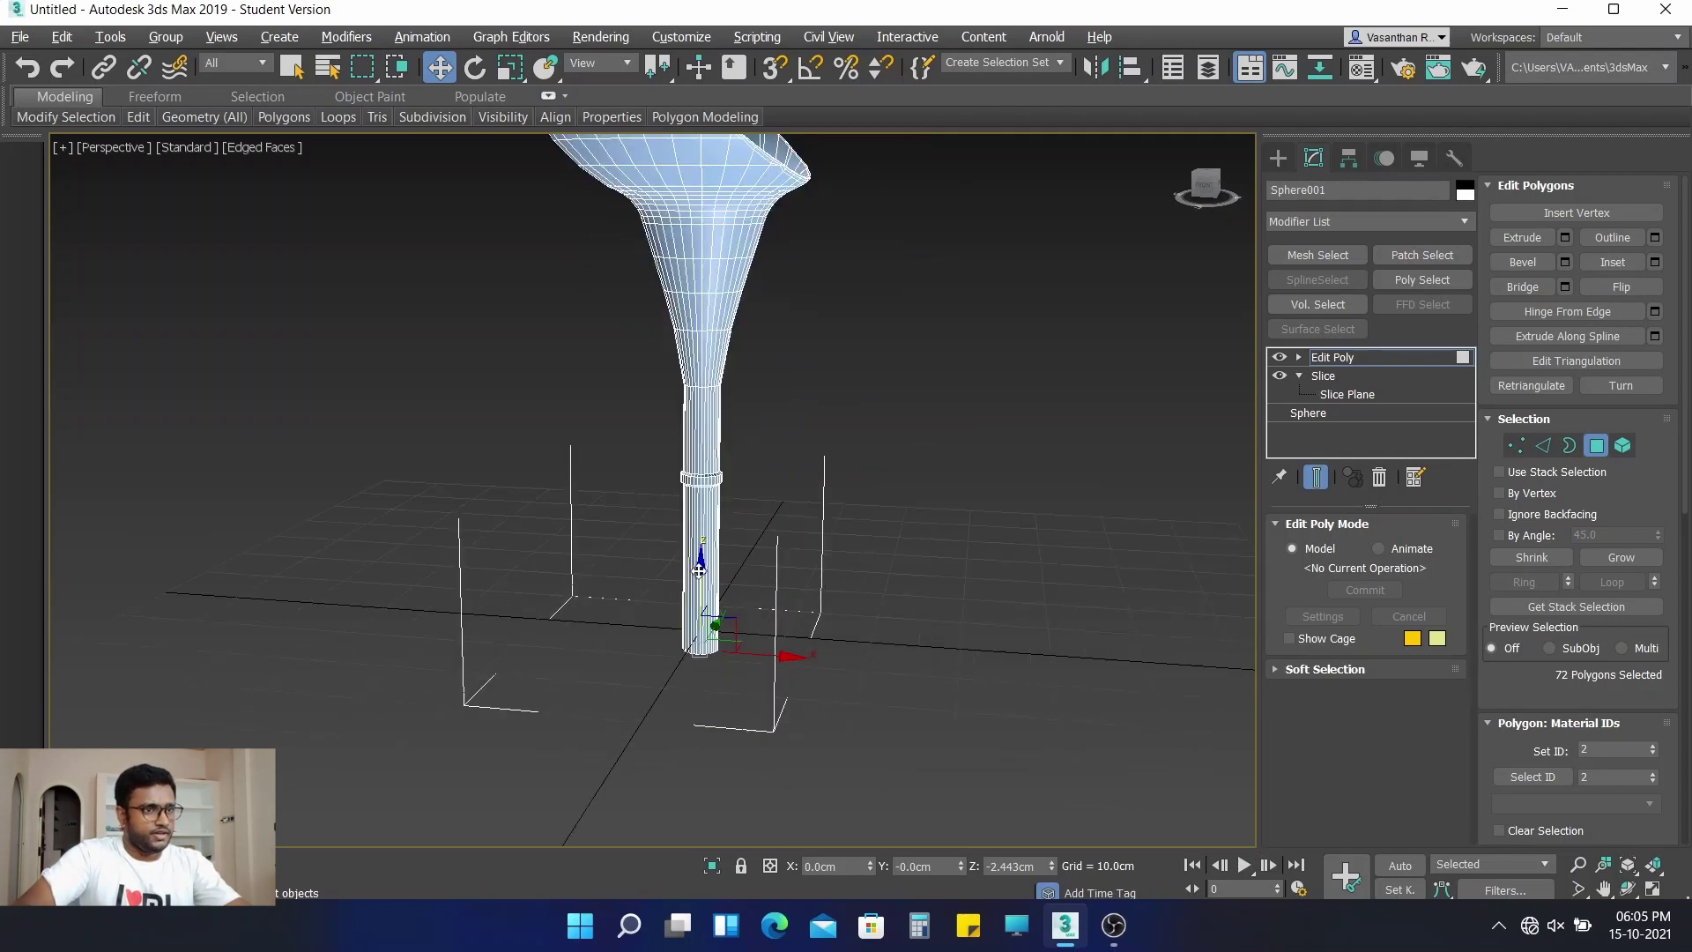
Move the selected end cap polygons up to about Z 2.2 cm to shorten the lower stem
left_click_drag(699, 571, 707, 535)
scroll(780, 561, "up", 3)
middle_click_drag(748, 566, 779, 544, "alt")
middle_click_drag(661, 676, 650, 631, "alt")
scroll(656, 654, "up", 3)
scroll(650, 632, "up", 2)
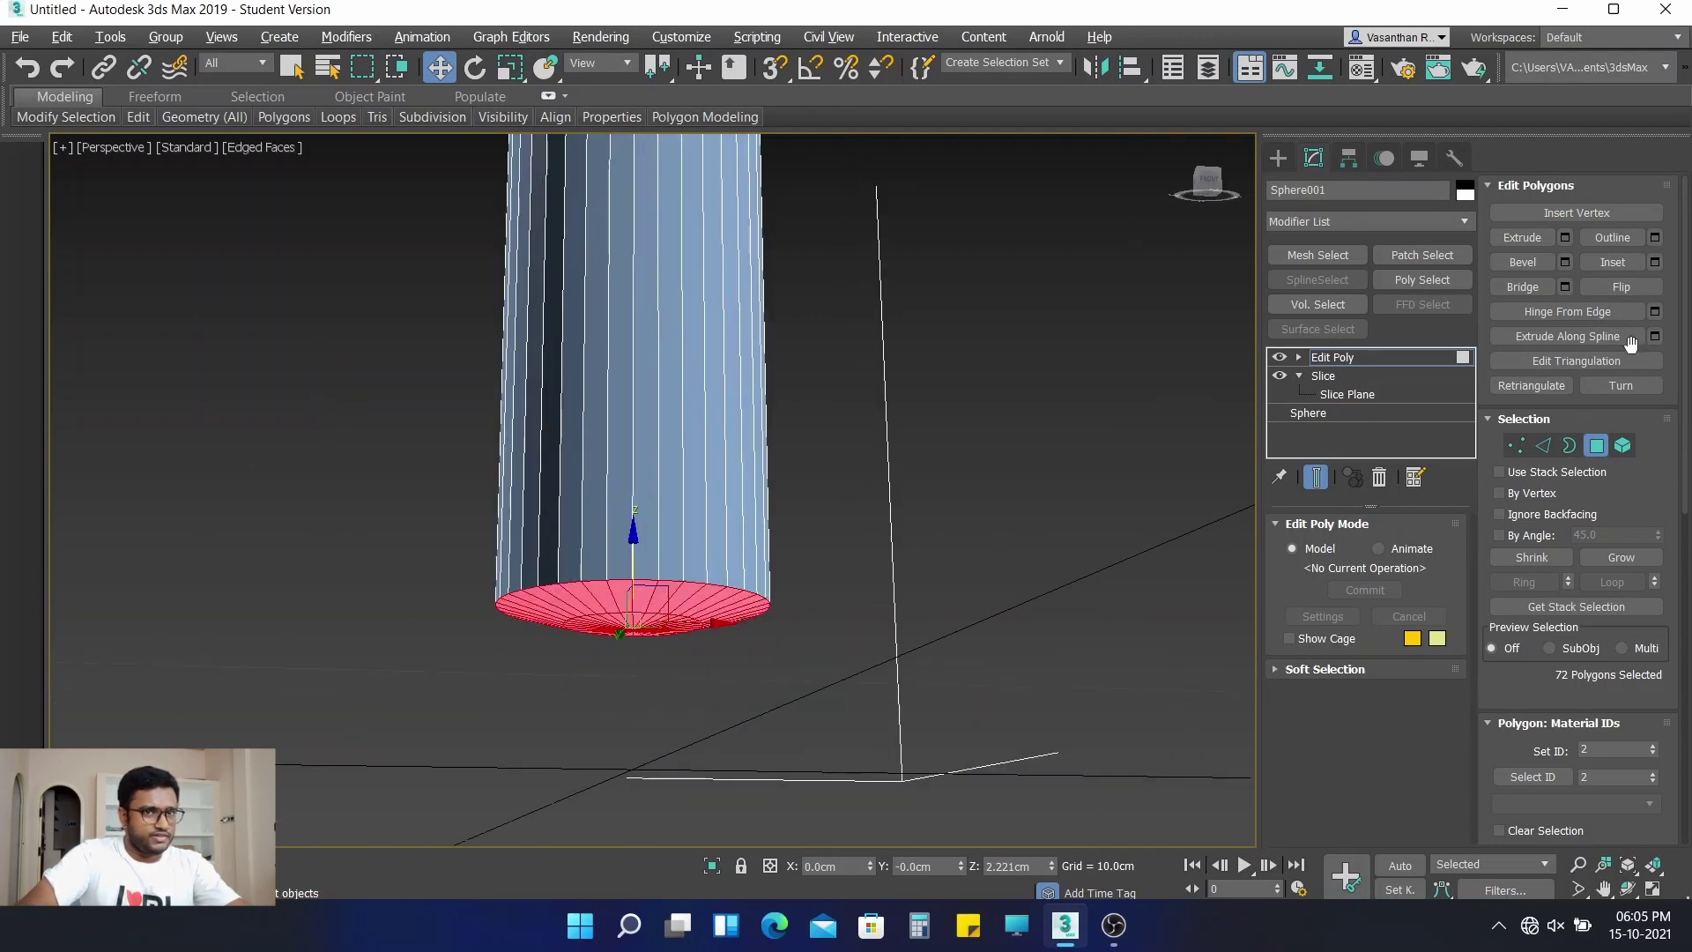
Extrude the end cap polygons again with a height of 1.5 cm
left_click(1565, 236)
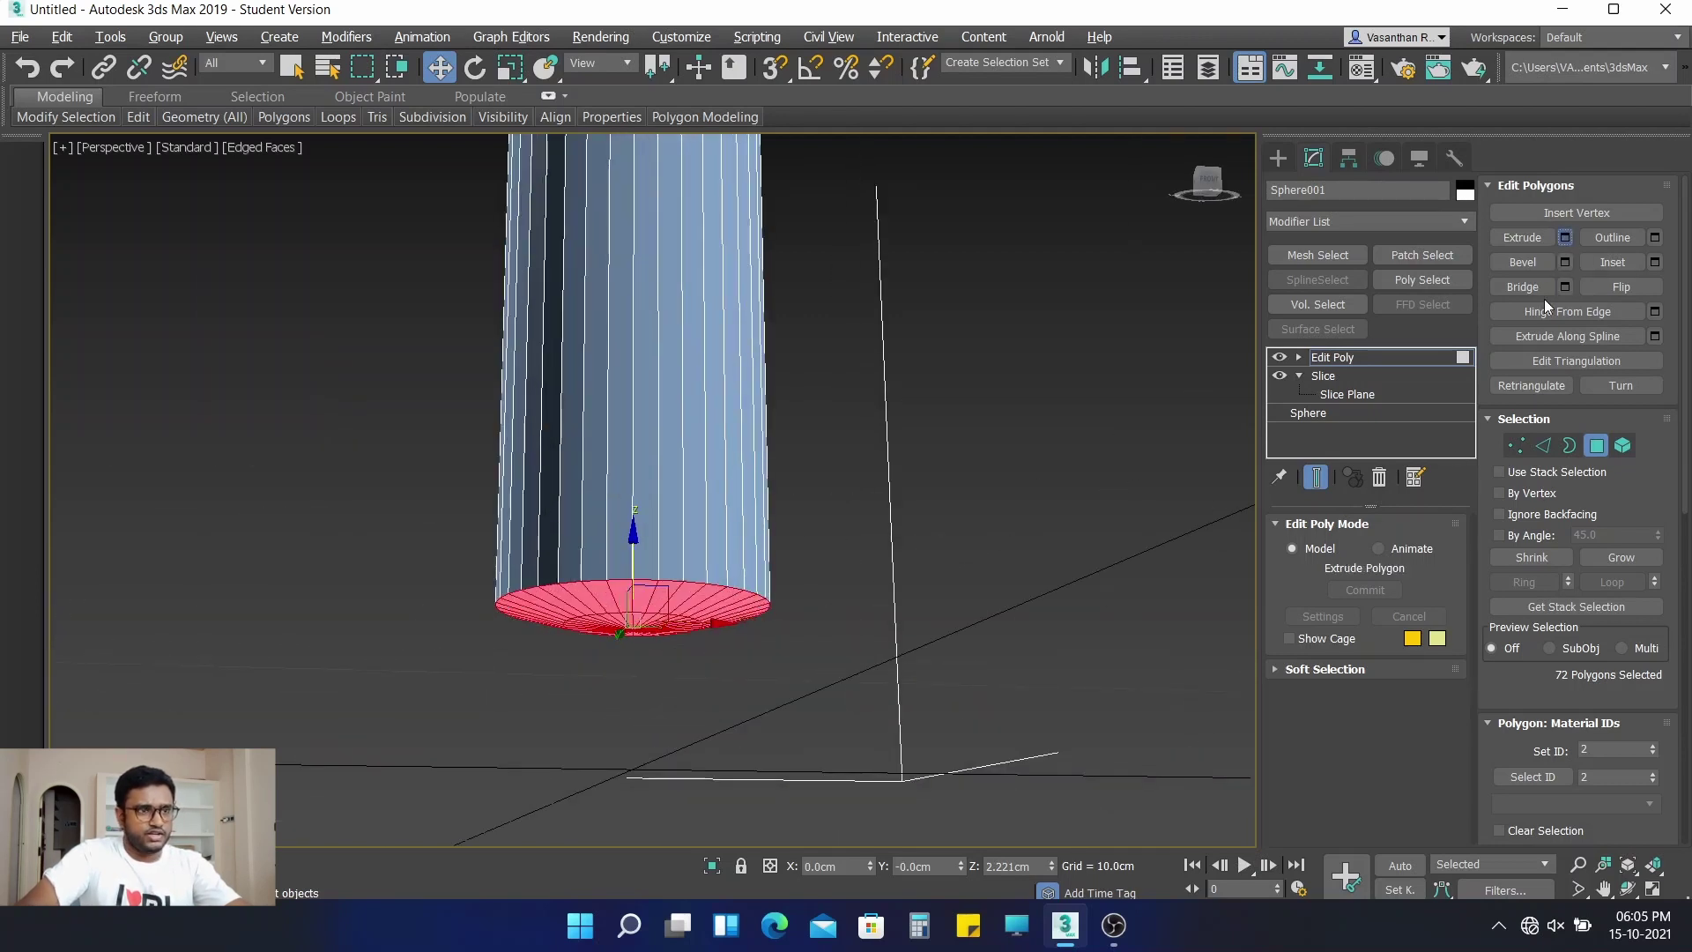
double_click(724, 533)
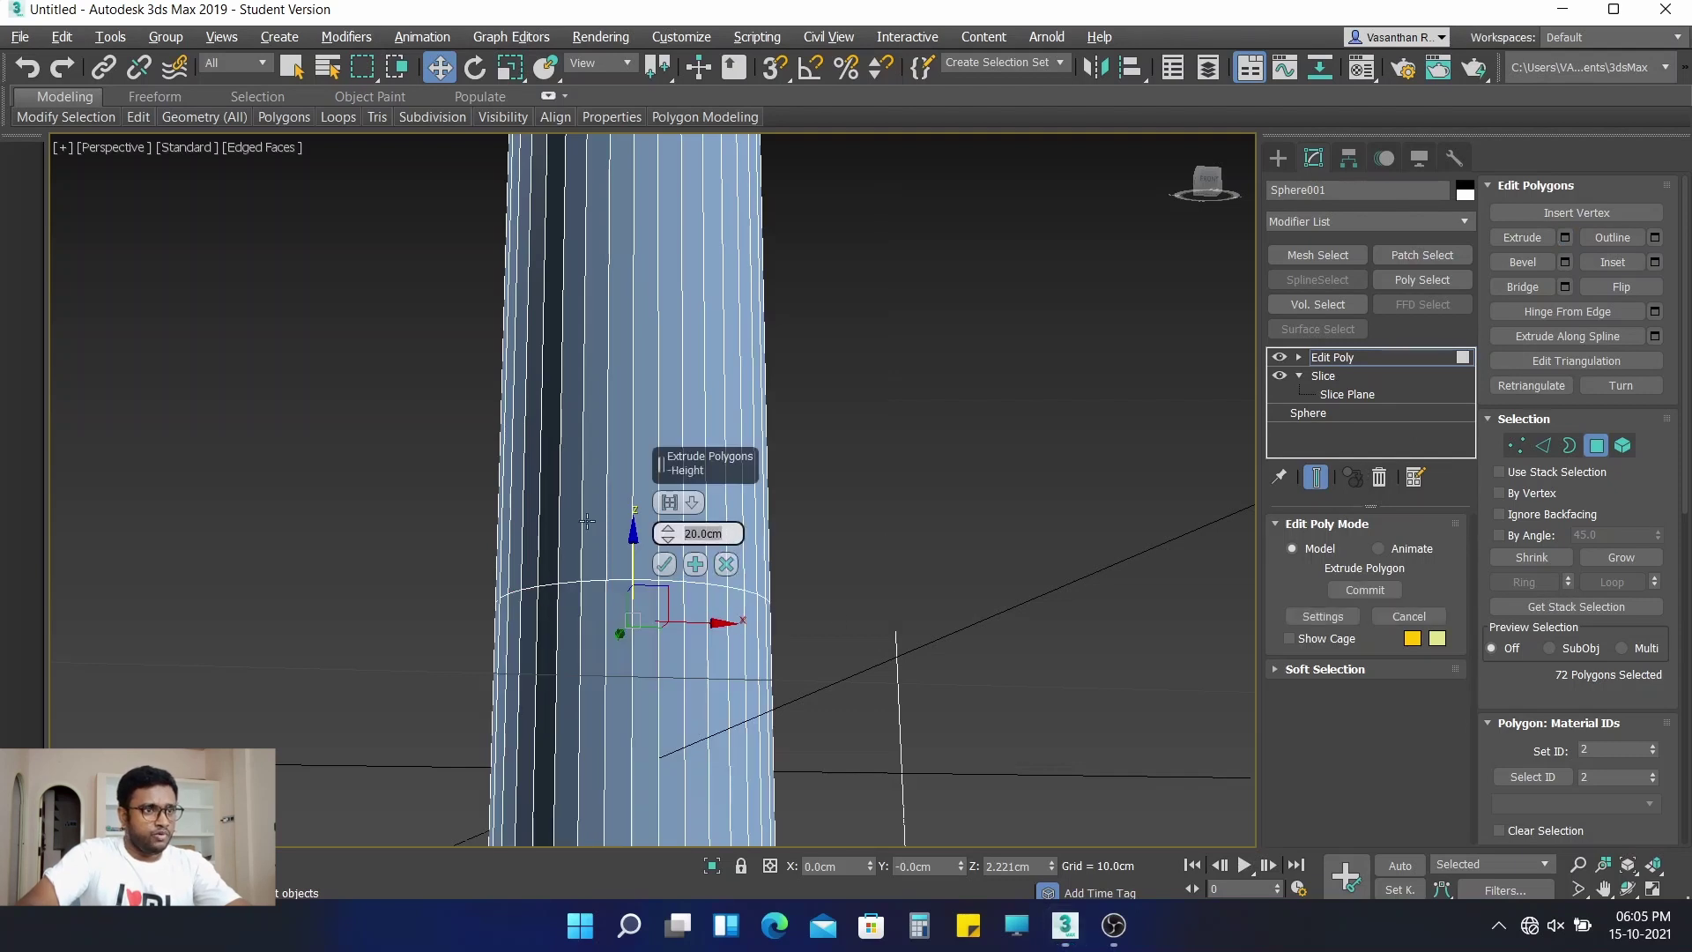
type("1.5")
key("Return")
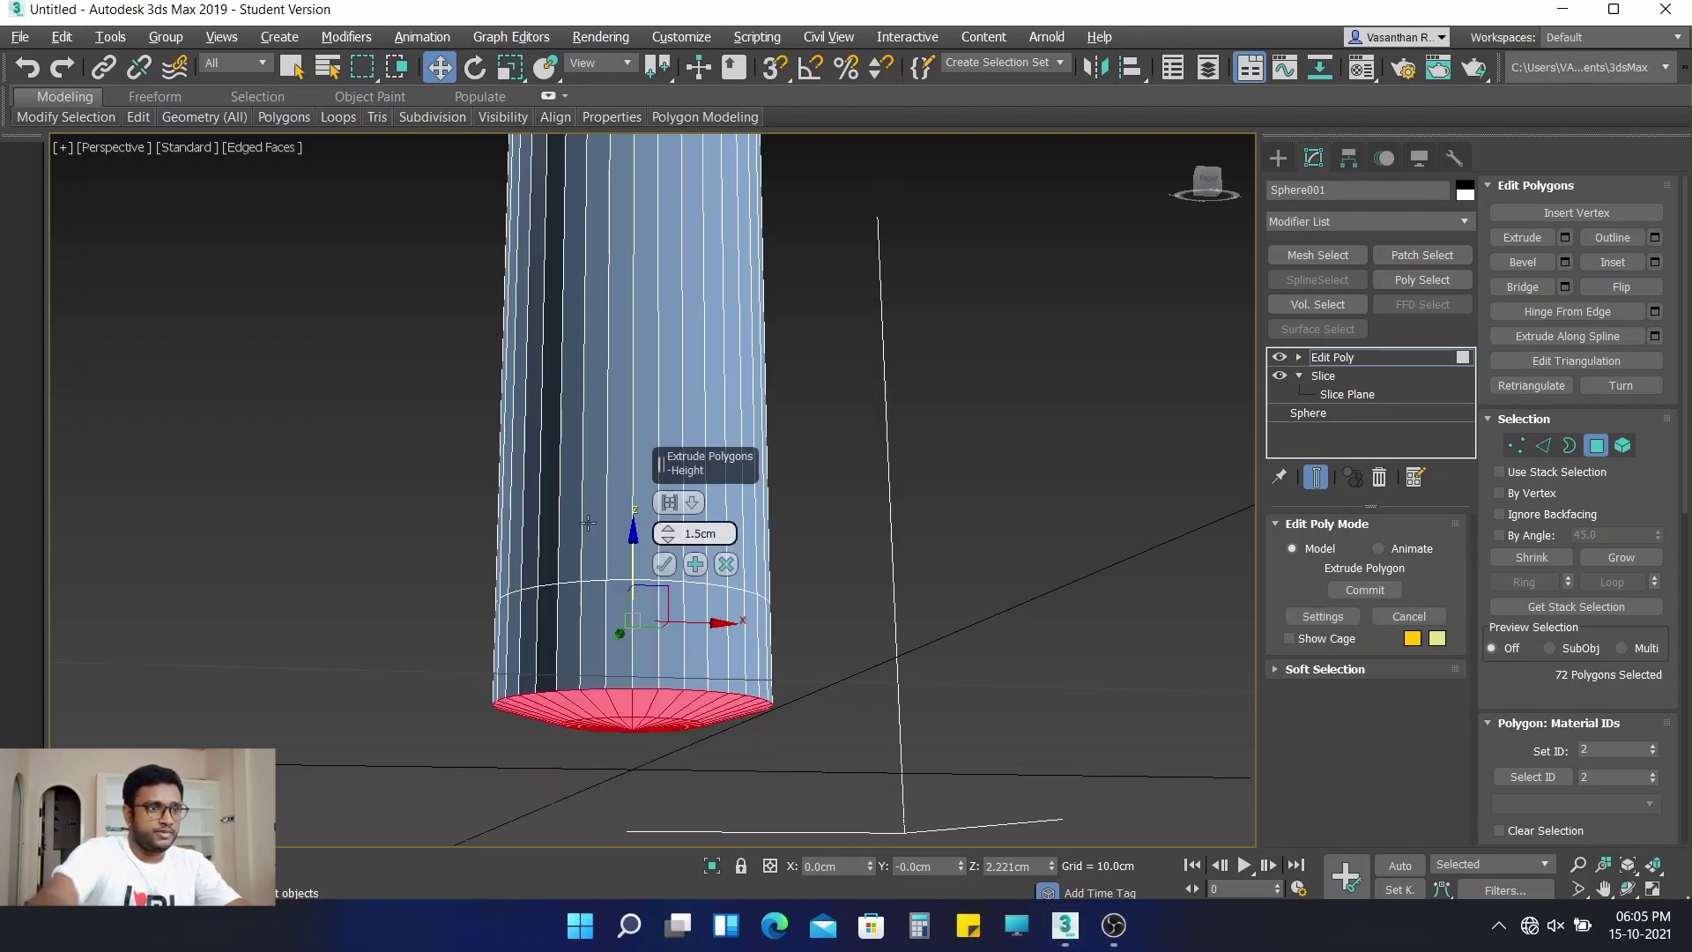
left_click(666, 566)
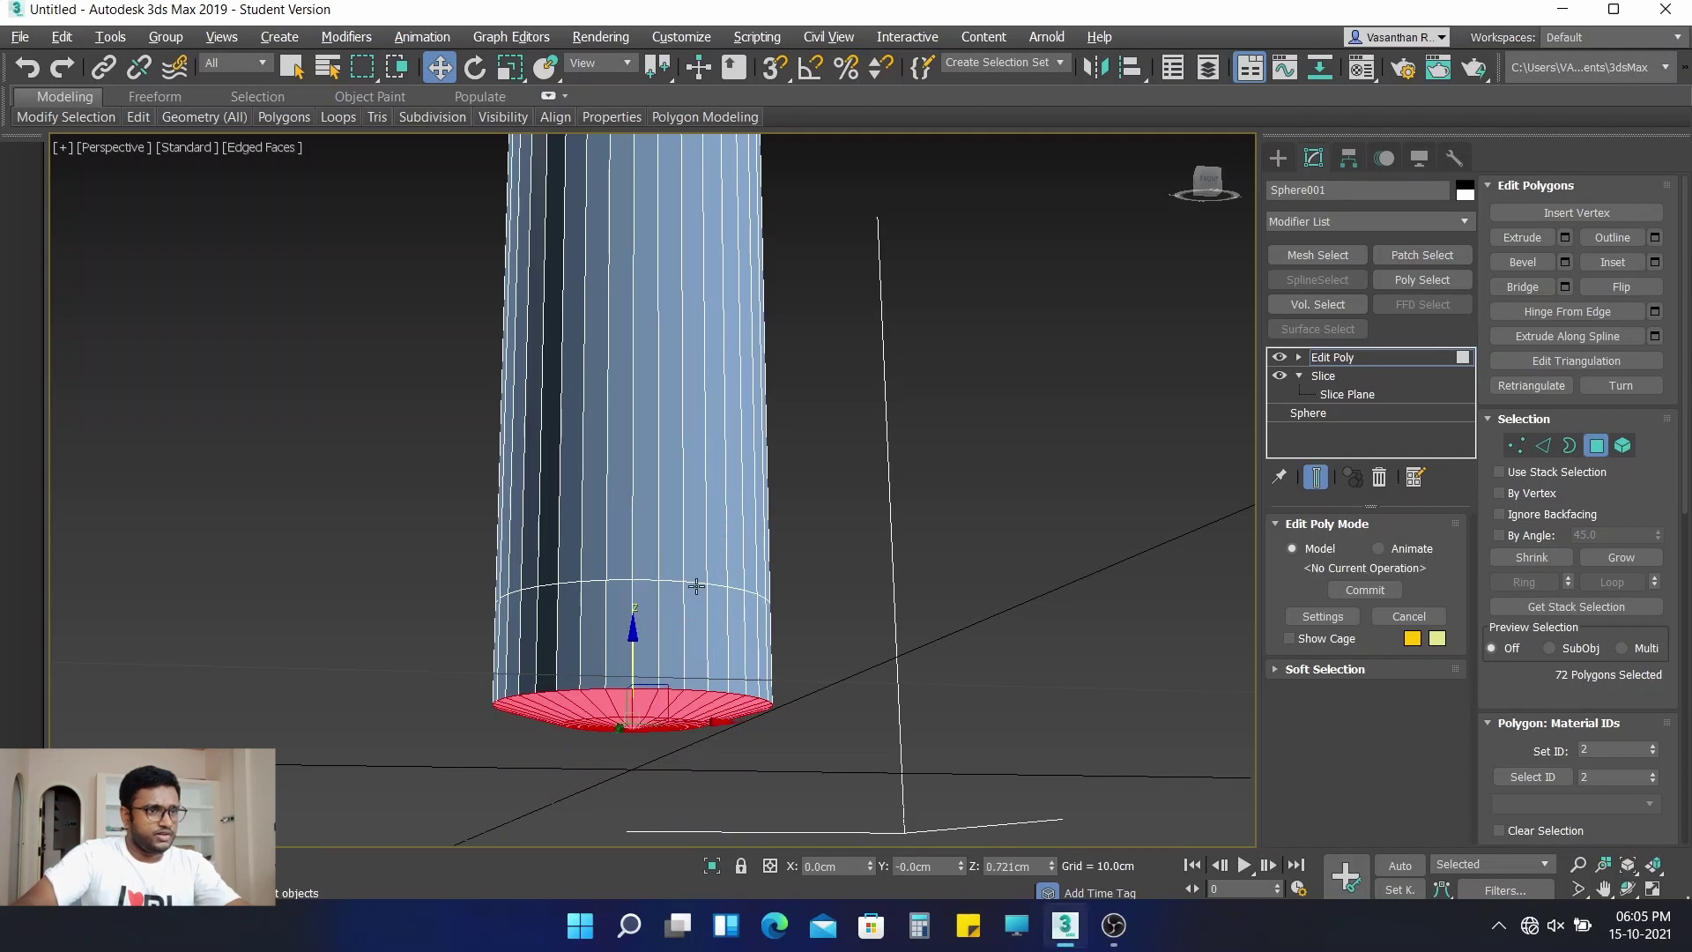
Select the ring of side polygons around the short section at the stem's lower end
left_click(1543, 446)
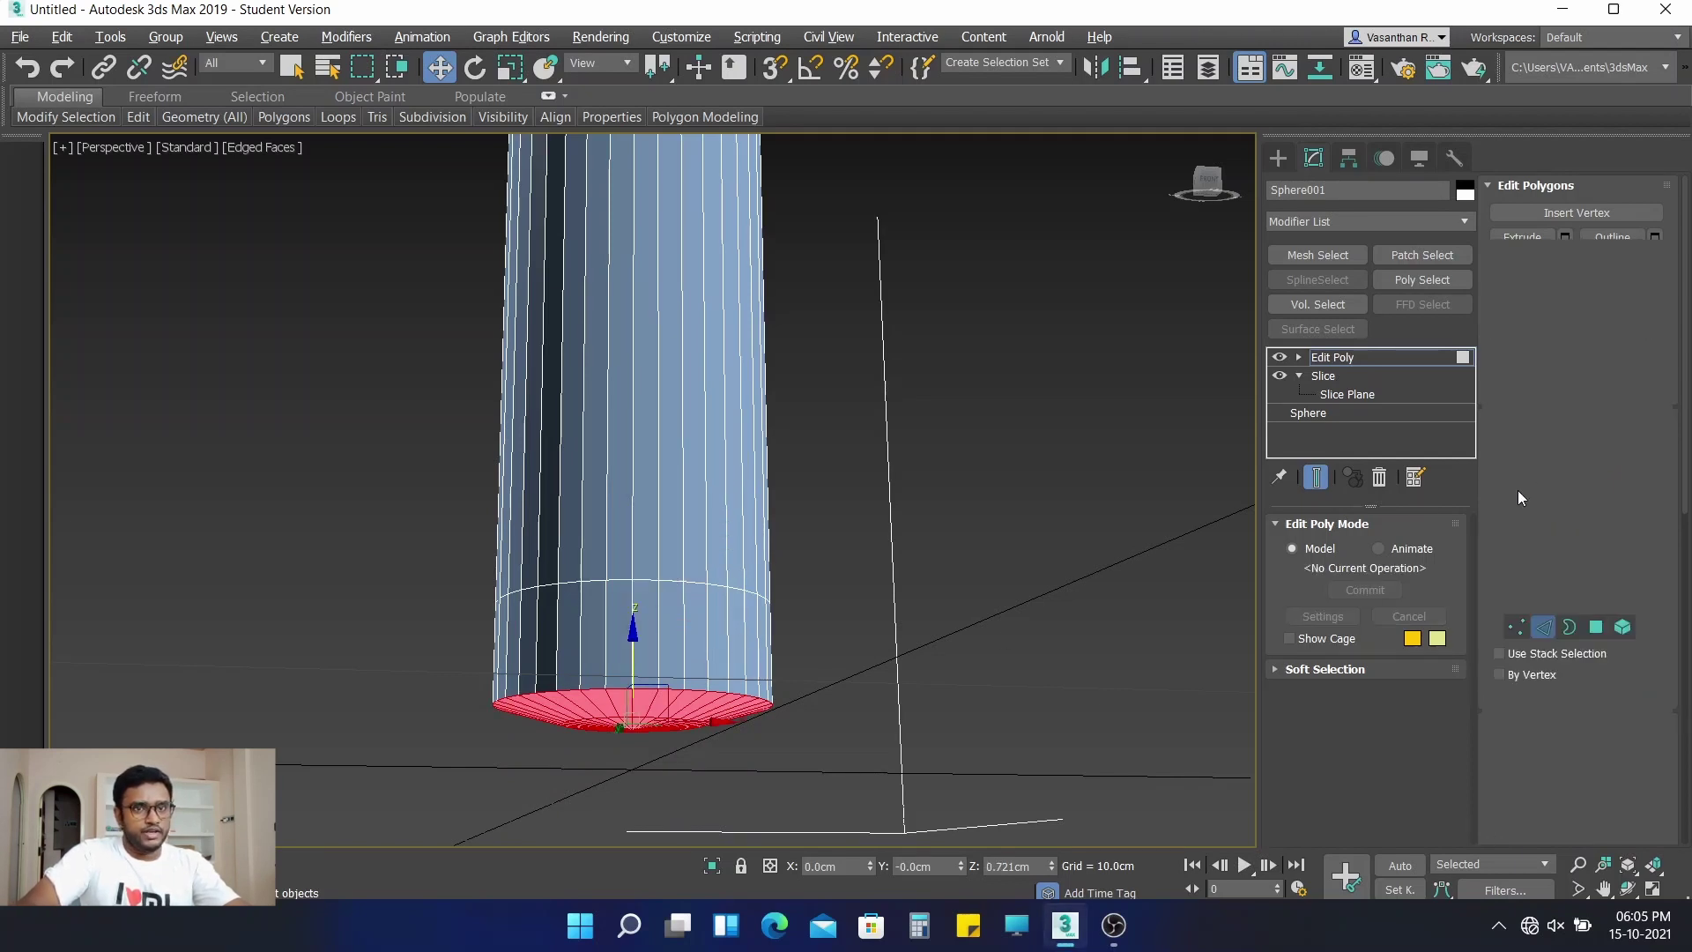
left_click(684, 631)
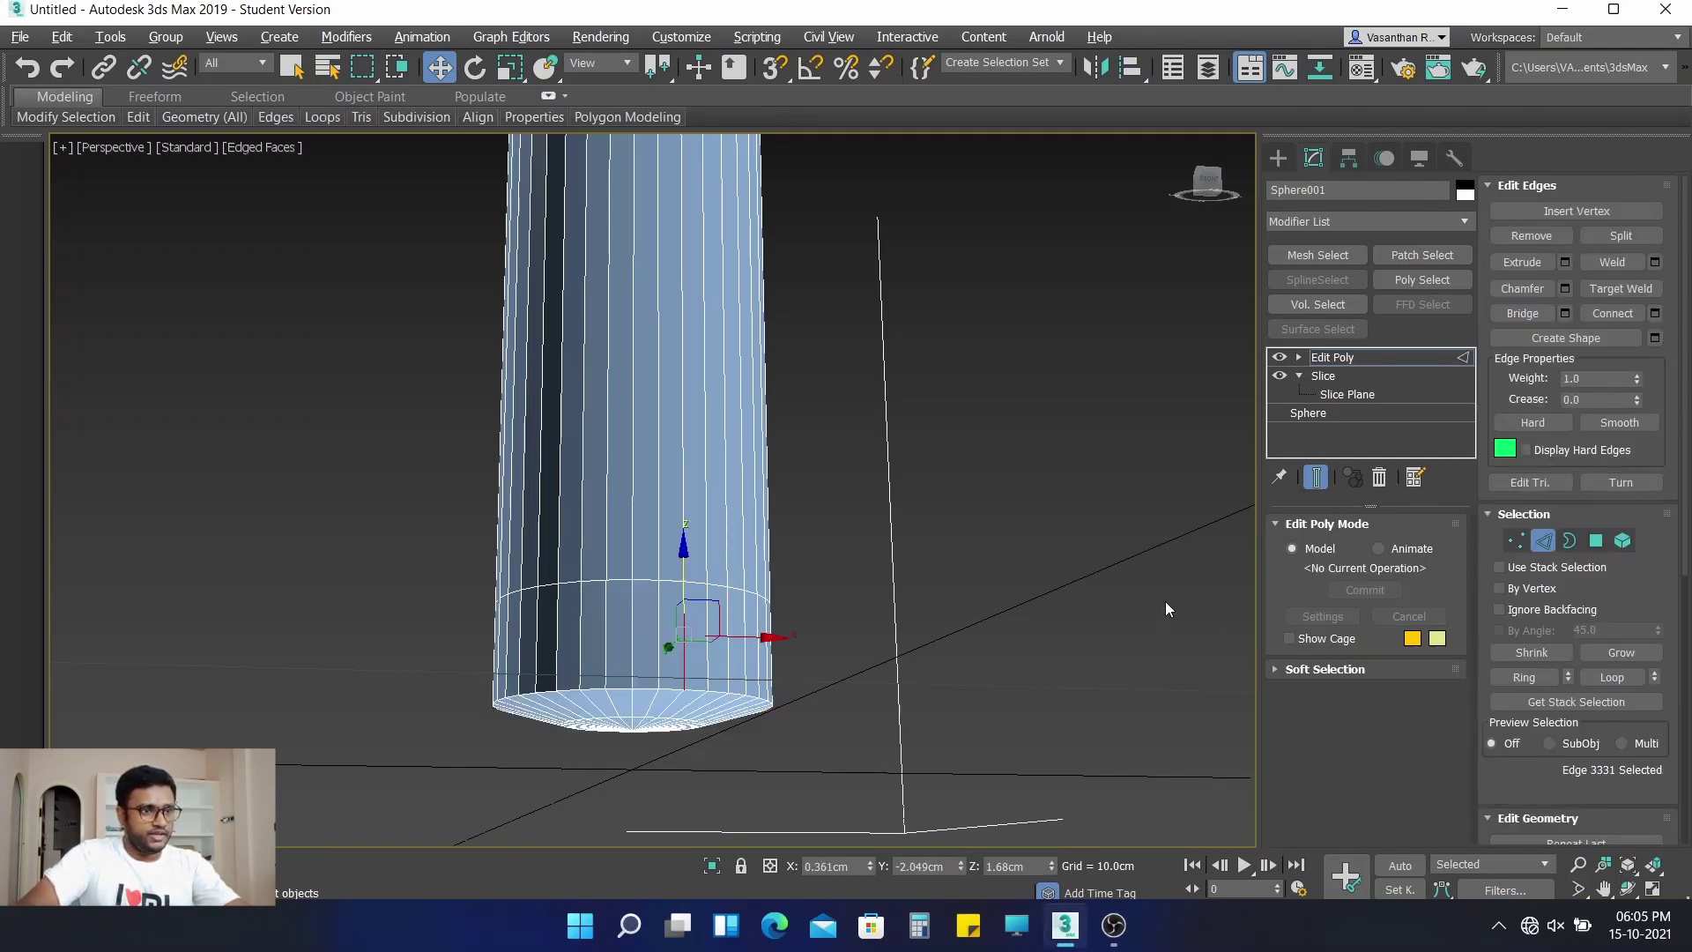
left_click(1526, 678)
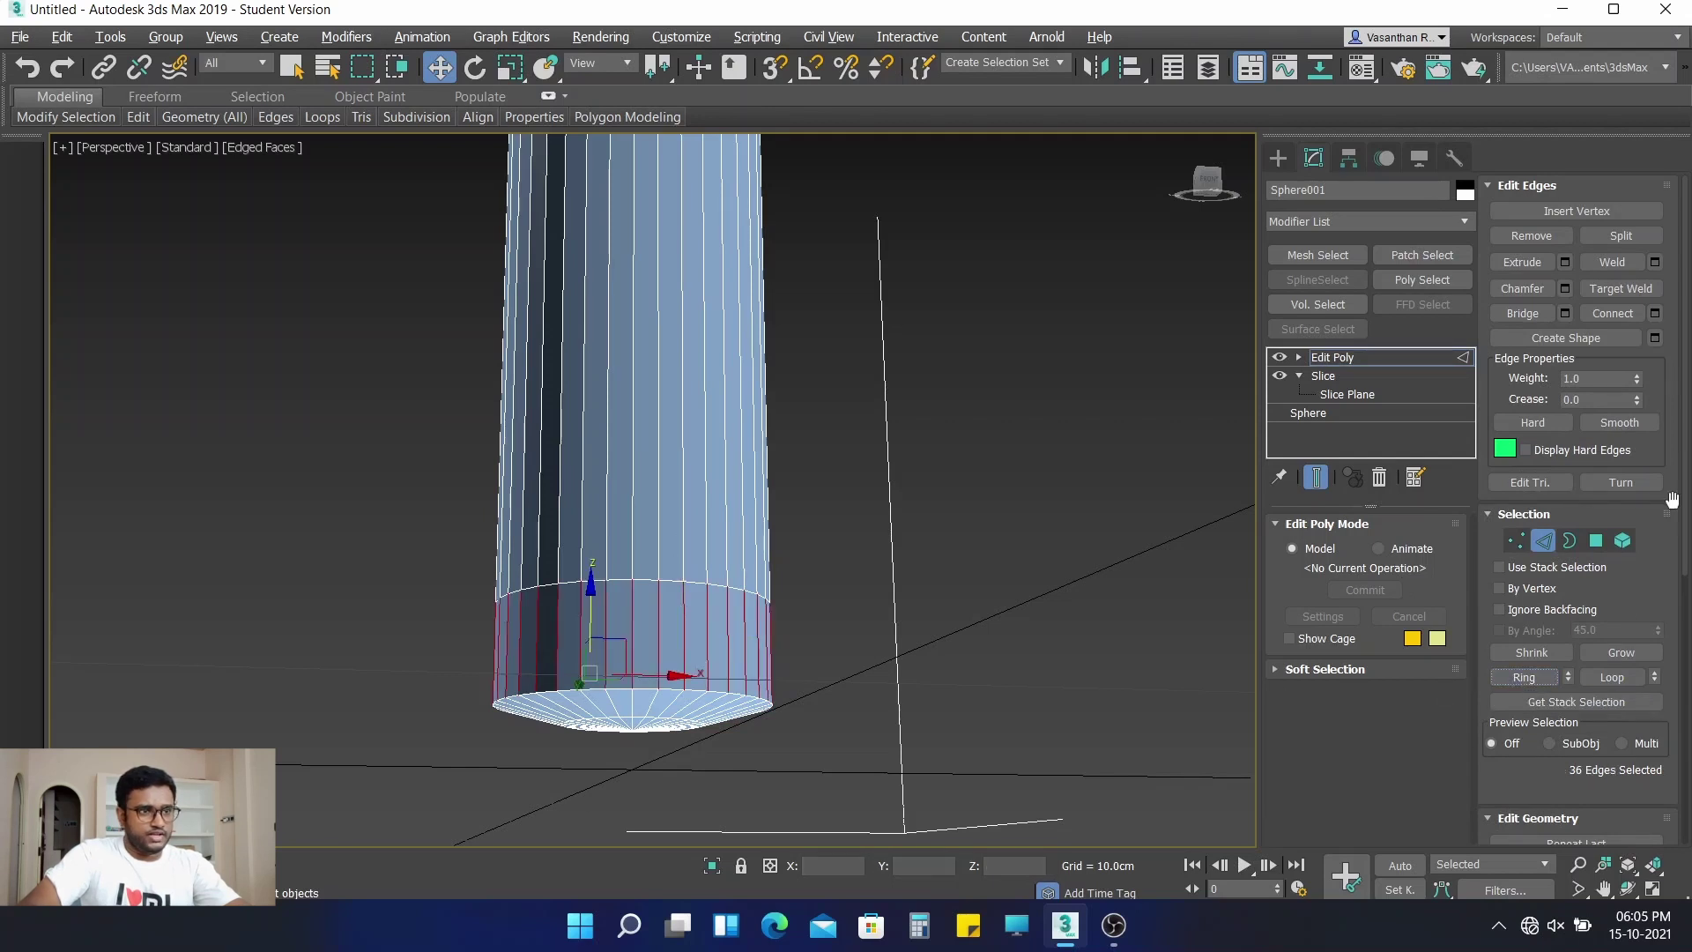
left_click(1596, 541)
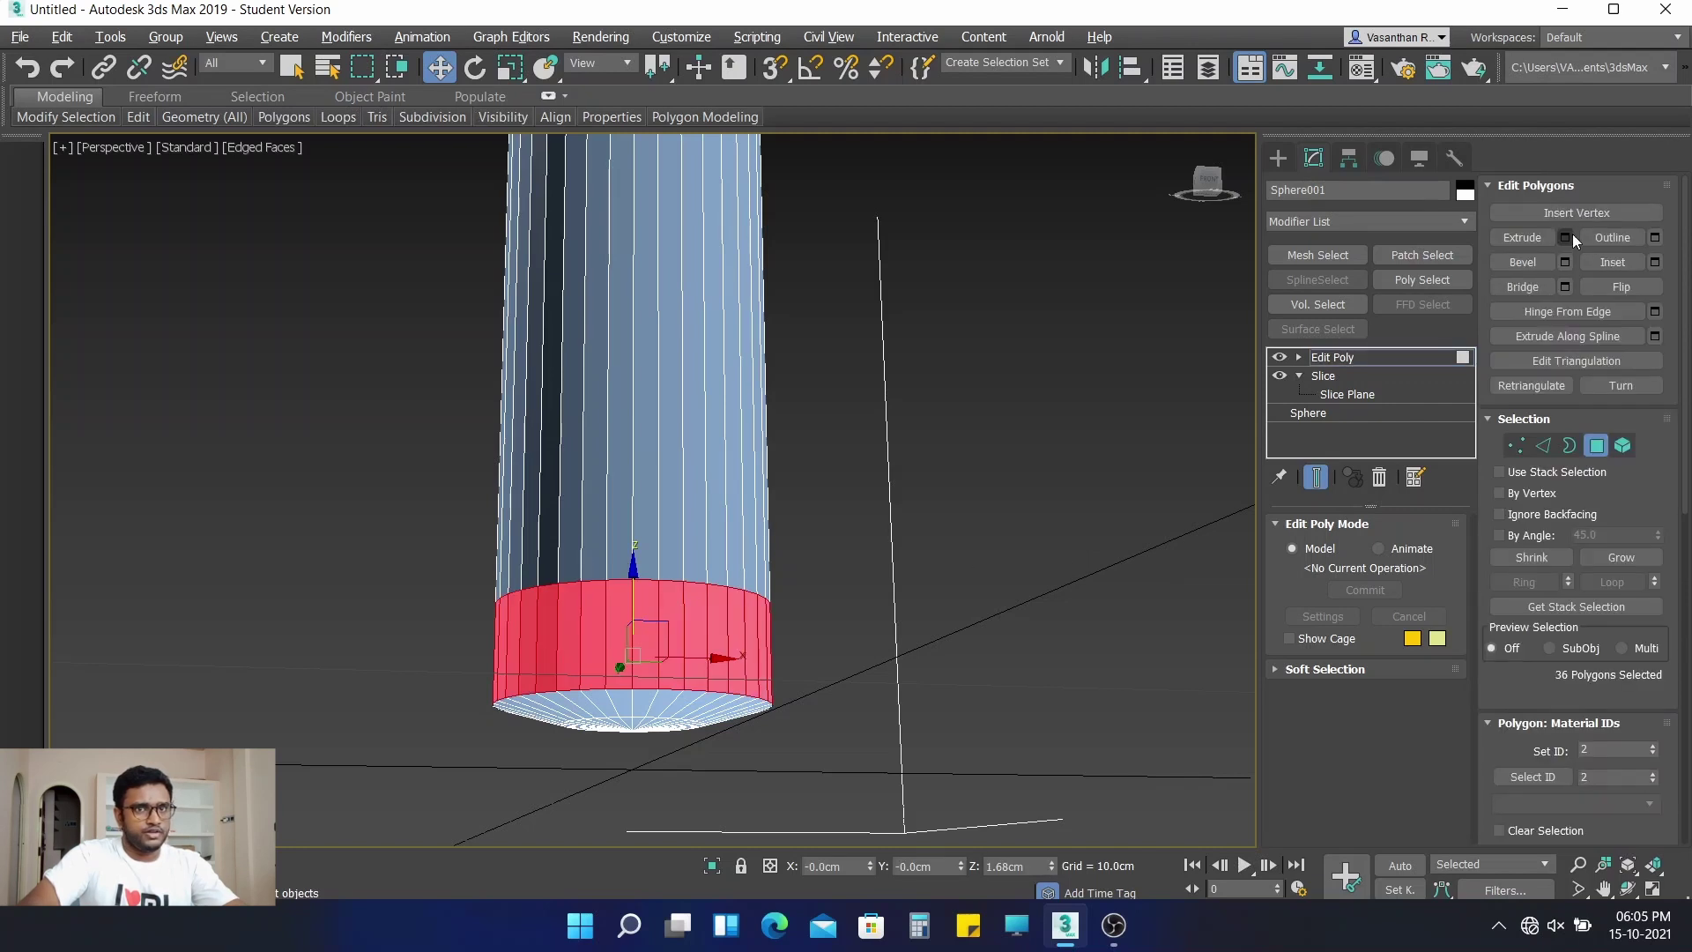
Extrude the ring of side polygons by Local Normals with a height of 0.5 cm to form an end band
left_click(1566, 236)
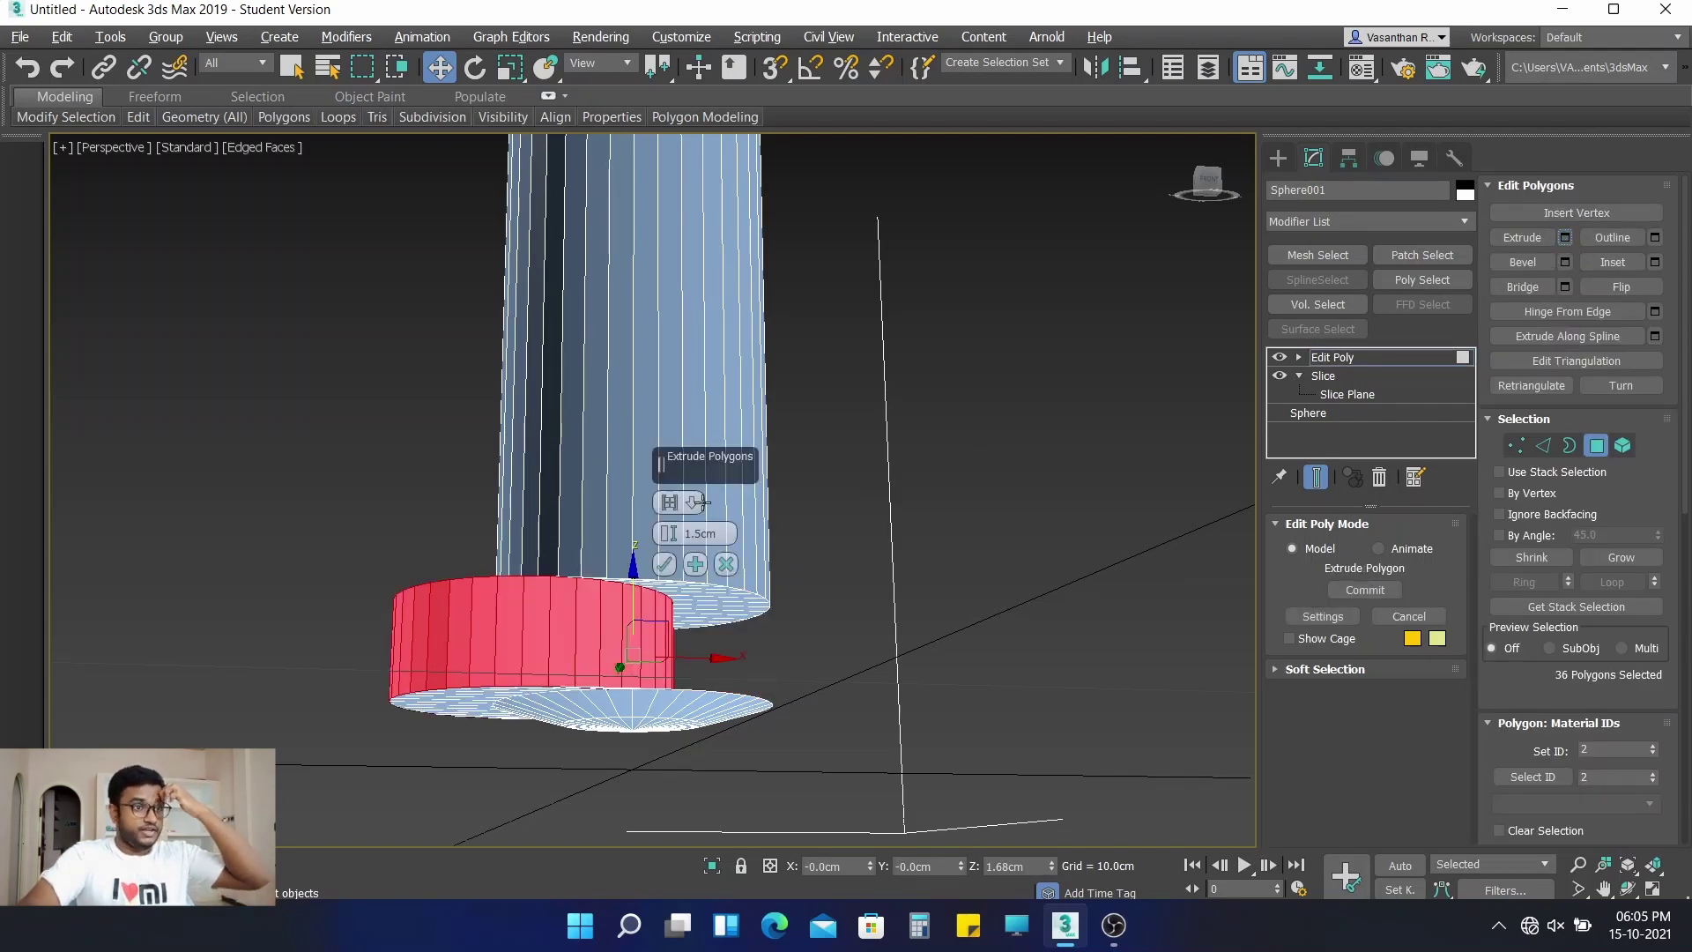
left_click(693, 502)
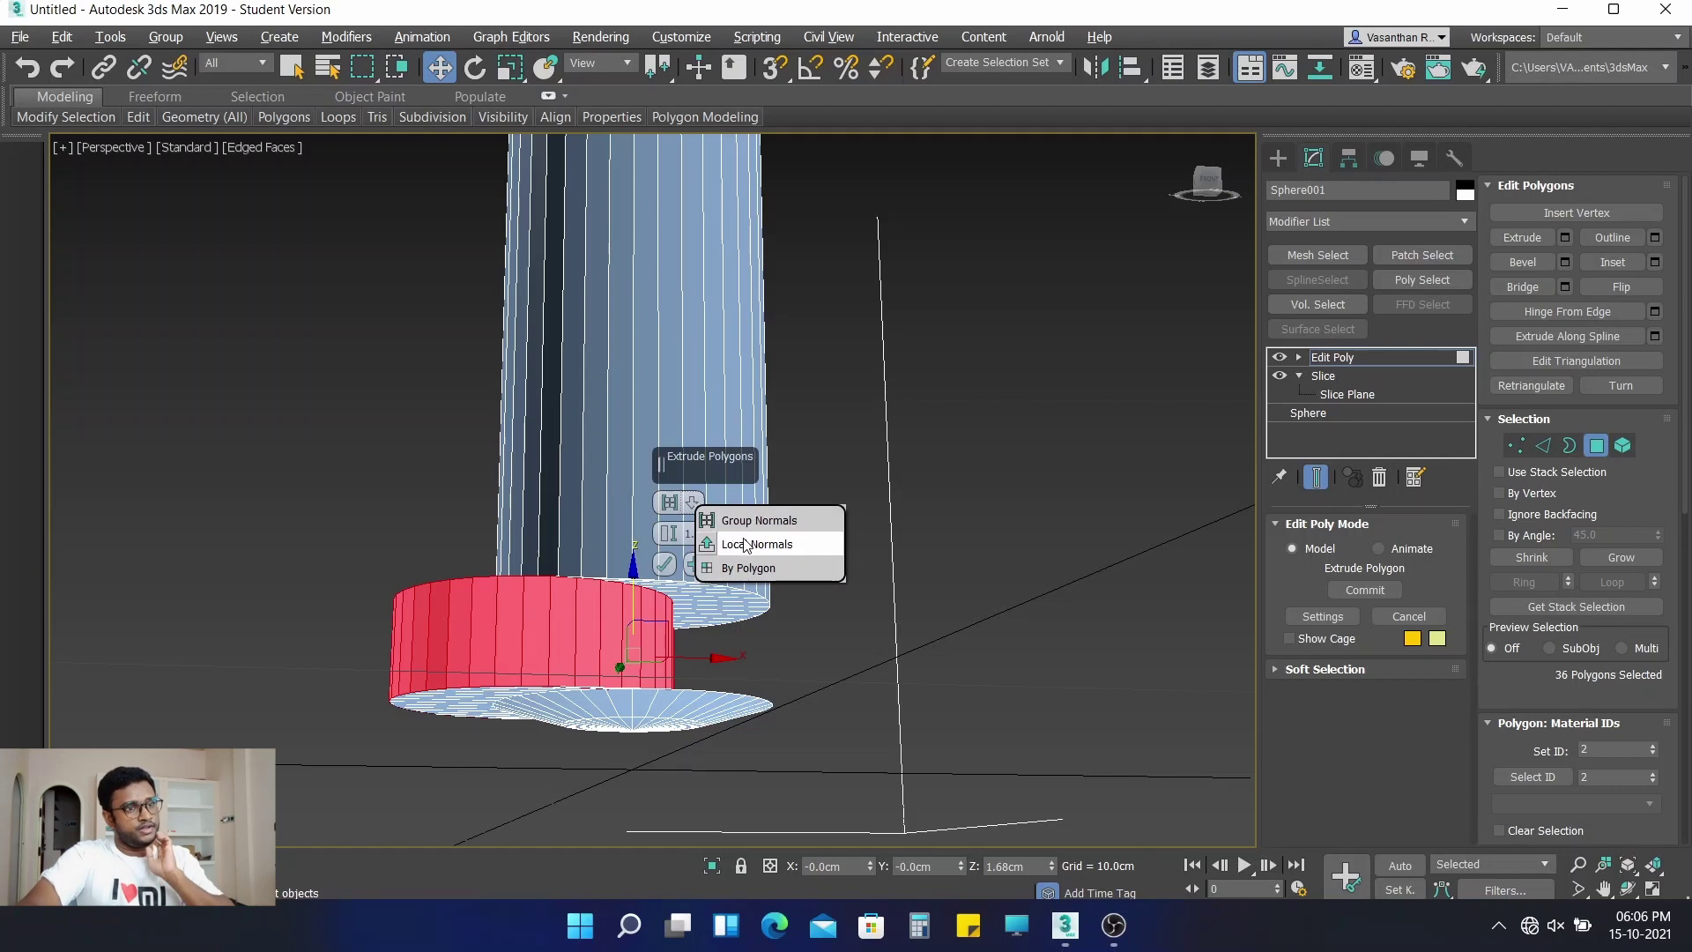
left_click(746, 544)
middle_click_drag(1039, 499, 962, 562, "alt")
left_click(700, 533)
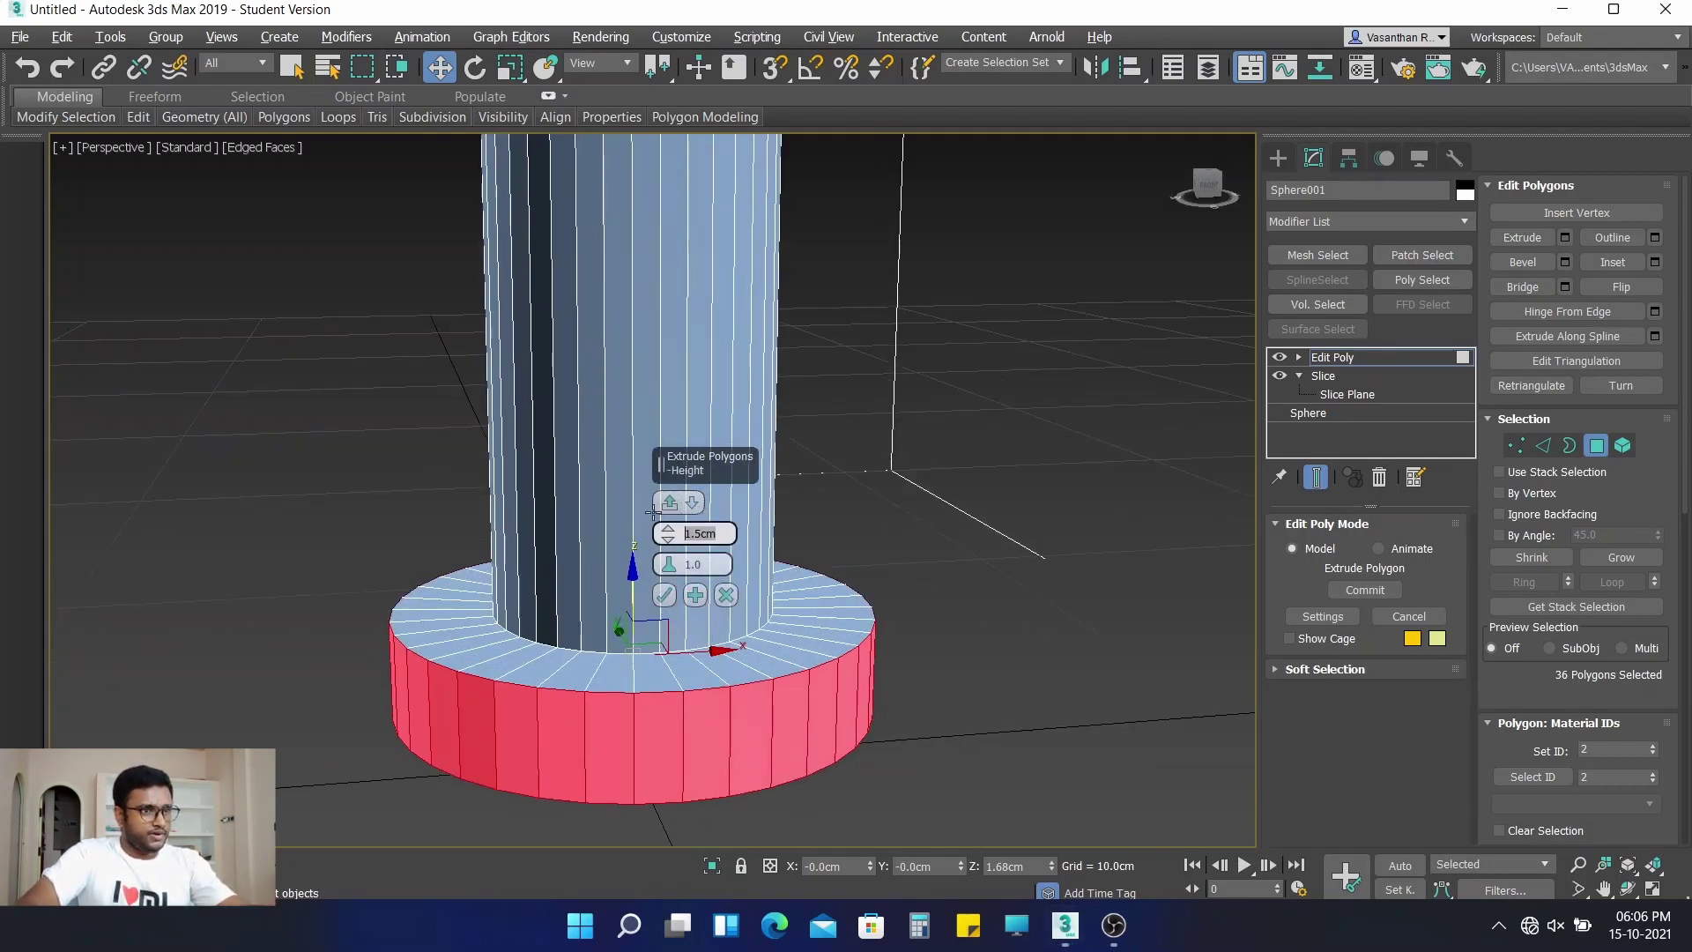
type("0.5")
key("Return")
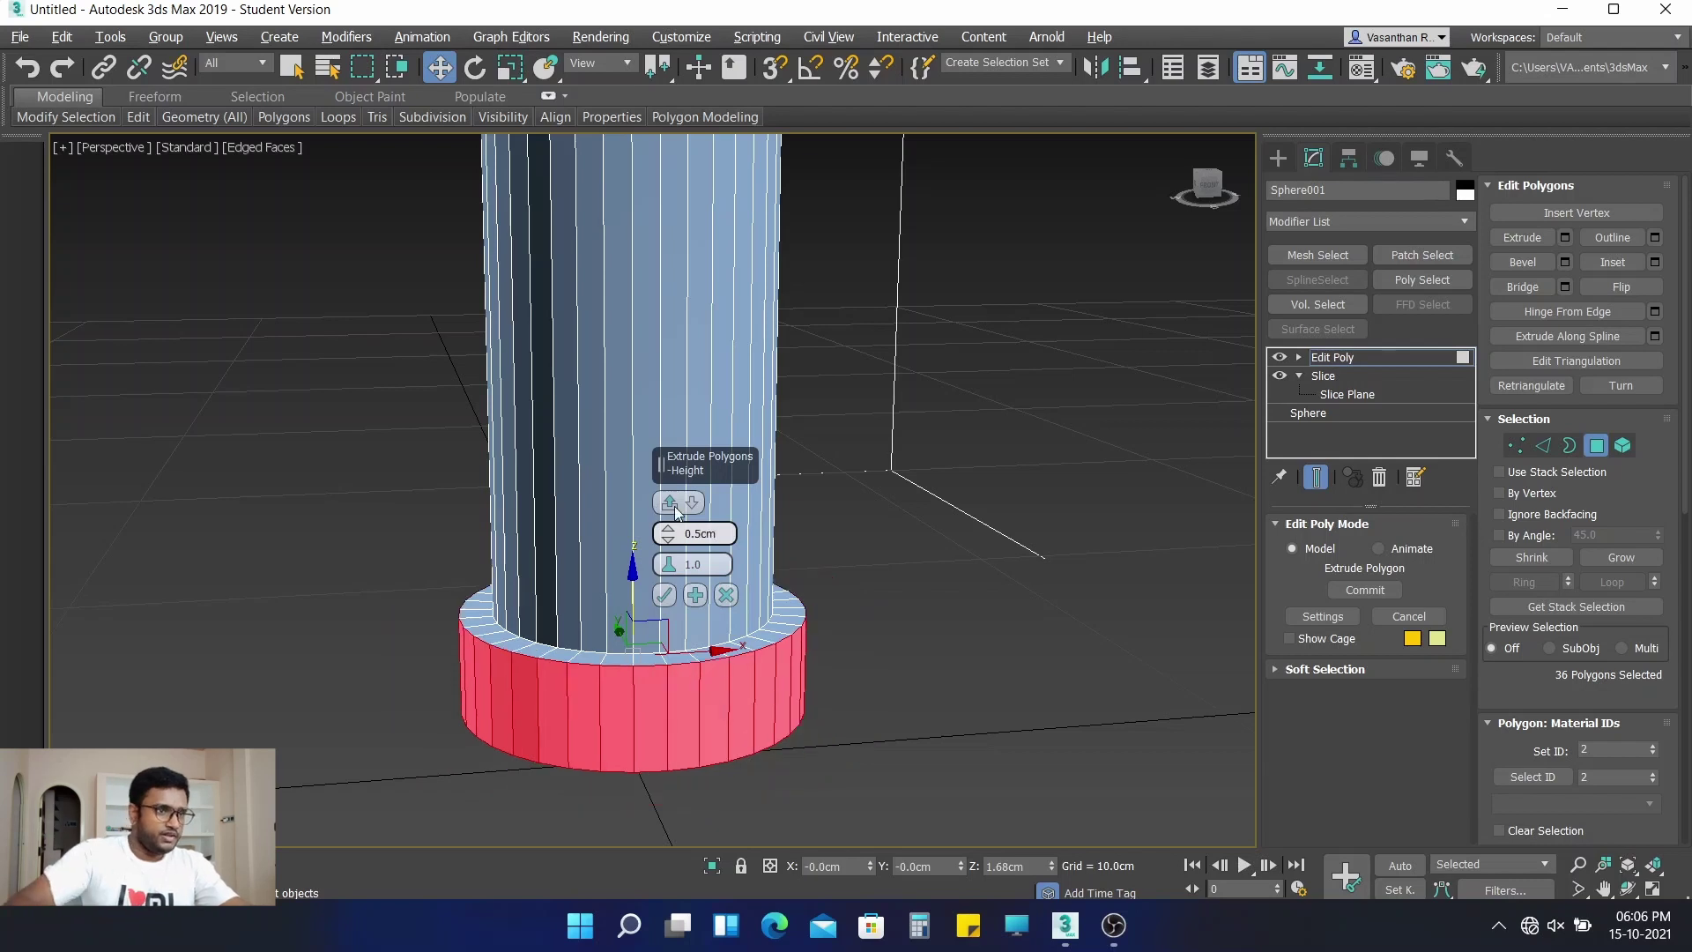
left_click(666, 596)
Scale the end band's outer polygons down along Z to bevel its edges, and clear the polygon selection
left_click(511, 69)
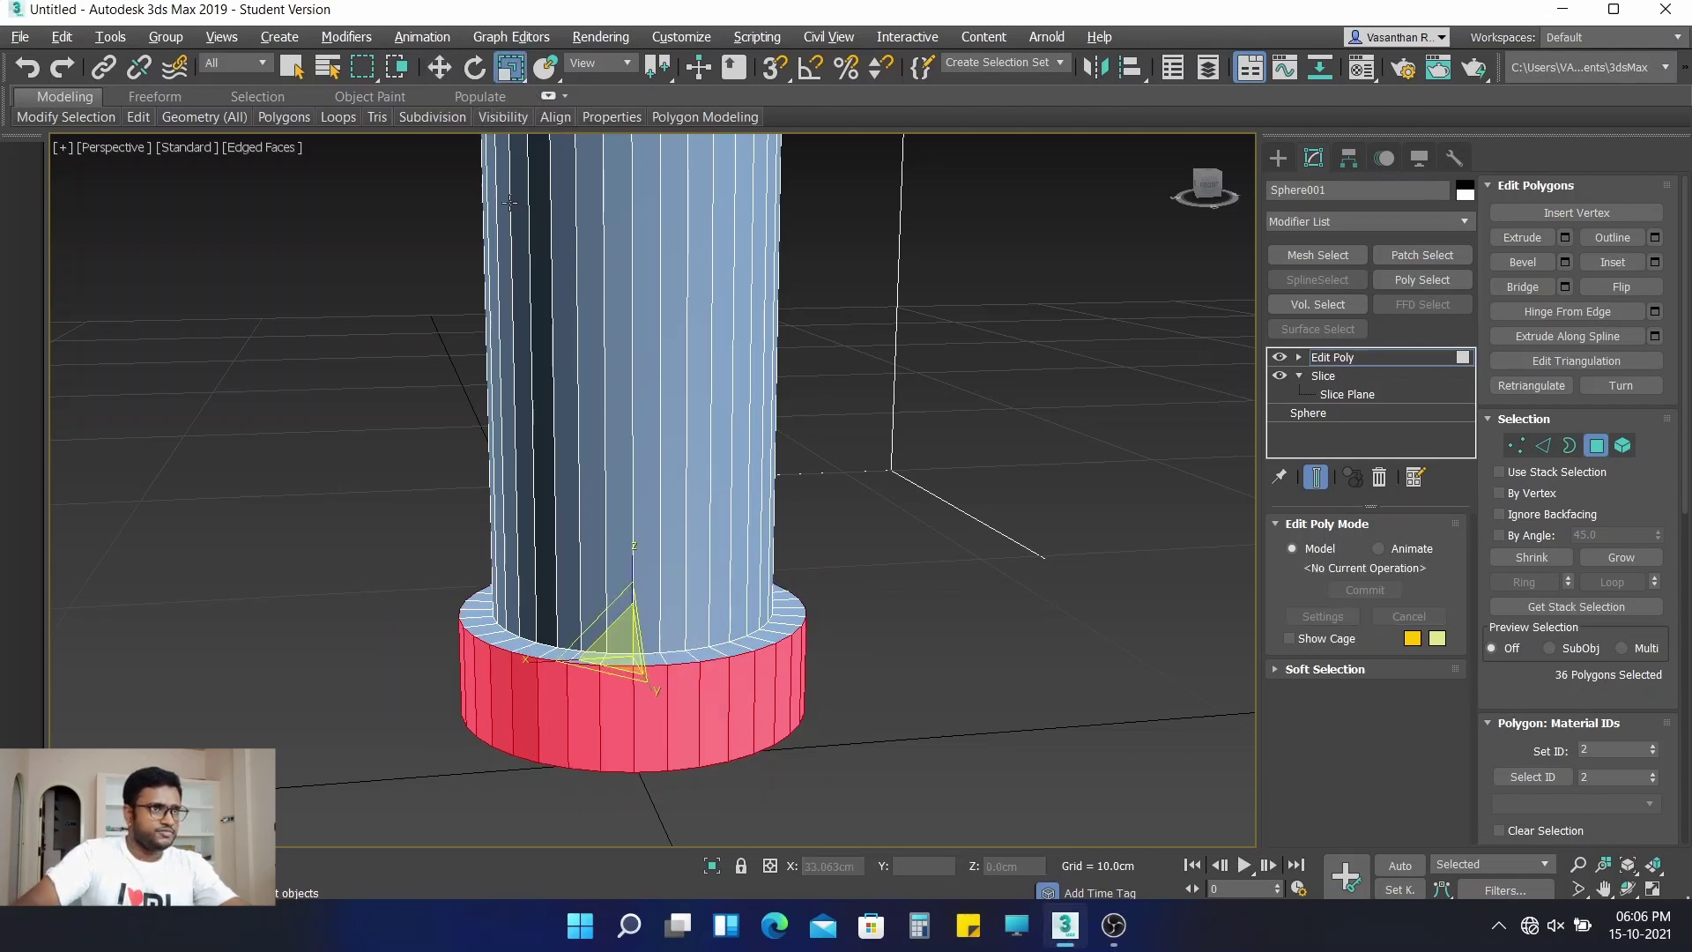
left_click_drag(632, 562, 611, 640)
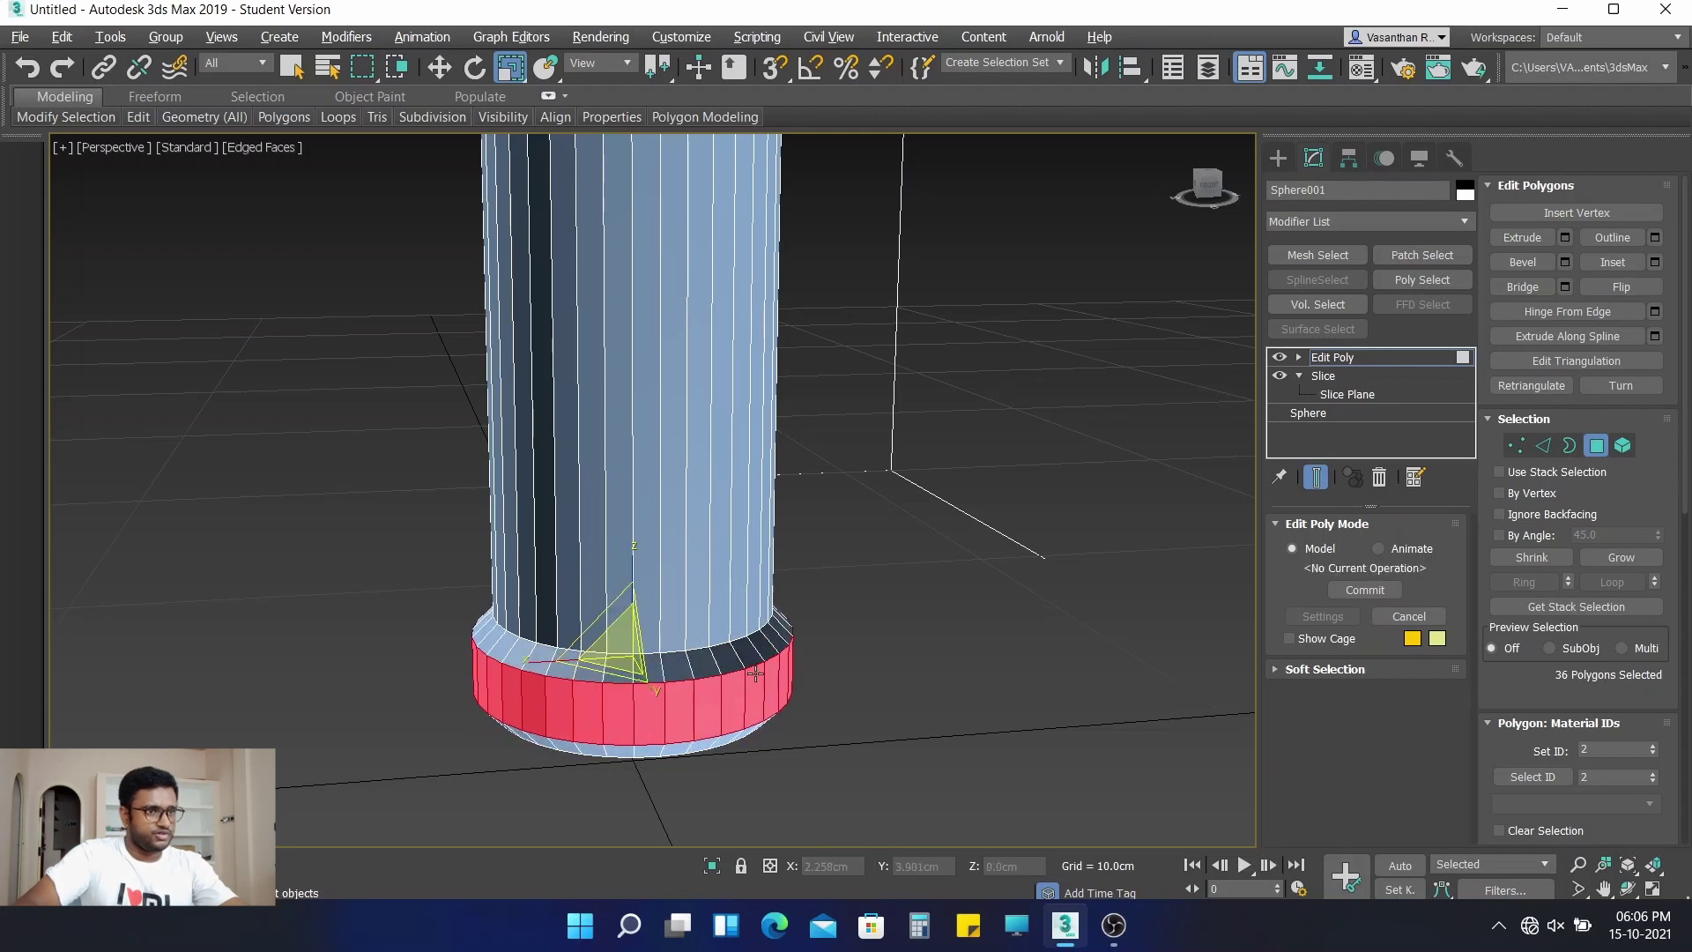
middle_click_drag(785, 671, 772, 603, "alt")
middle_click_drag(825, 652, 835, 540, "alt")
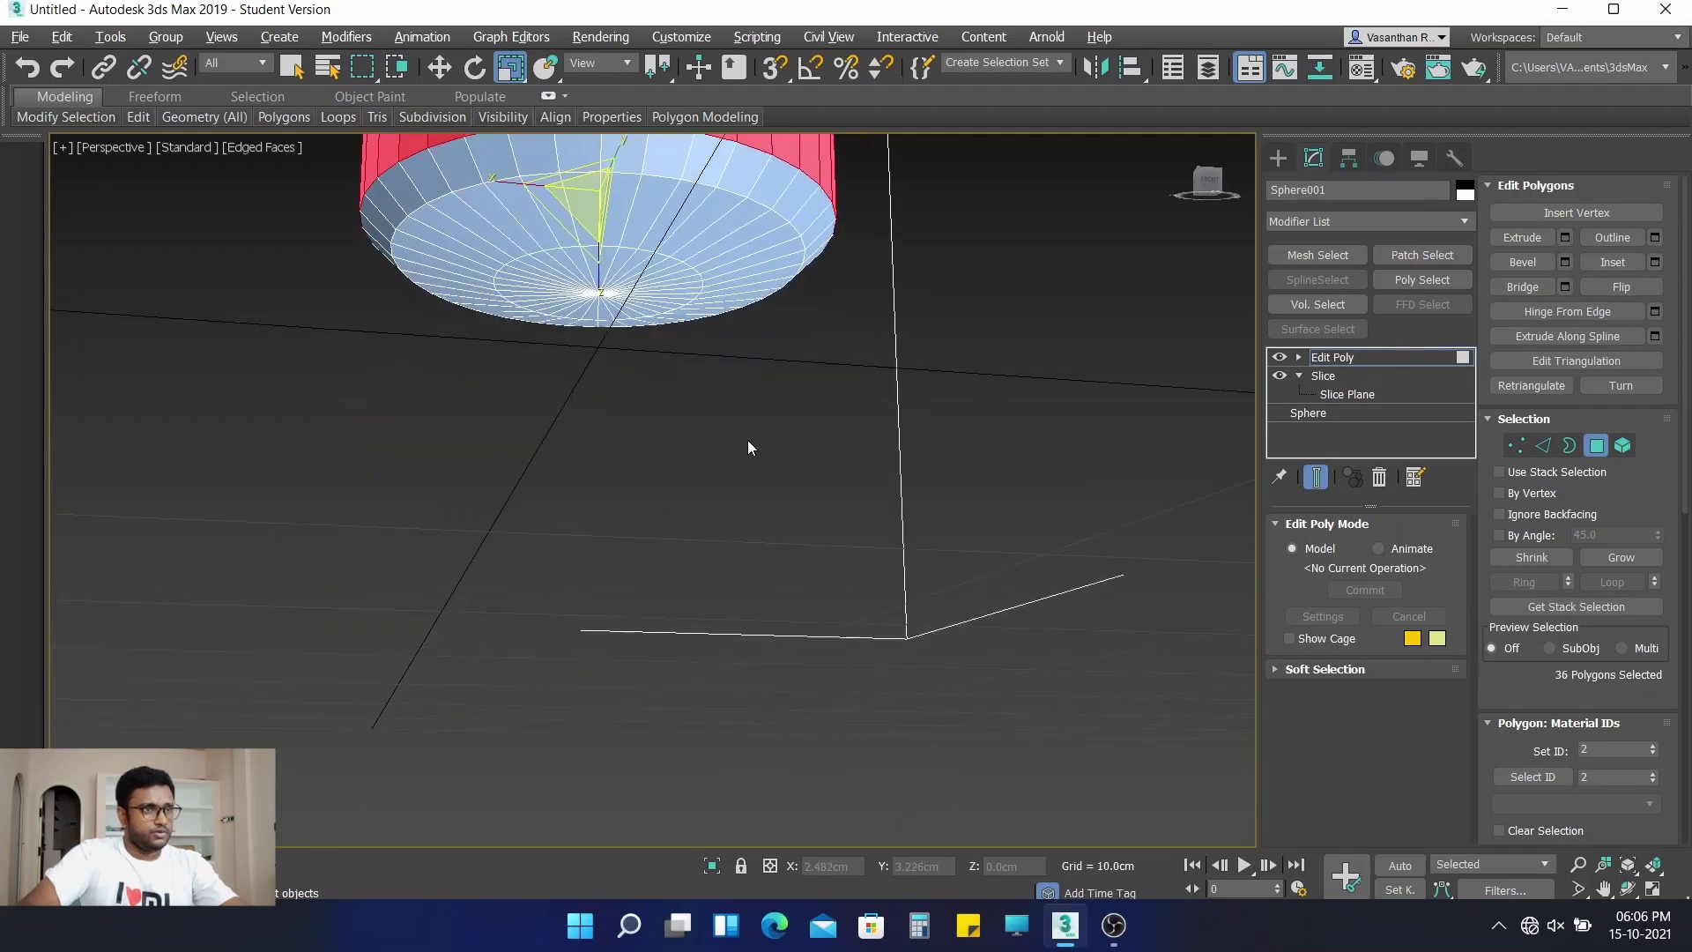
scroll(764, 462, "down", 5)
middle_click_drag(763, 462, 716, 594, "alt")
left_click(828, 419)
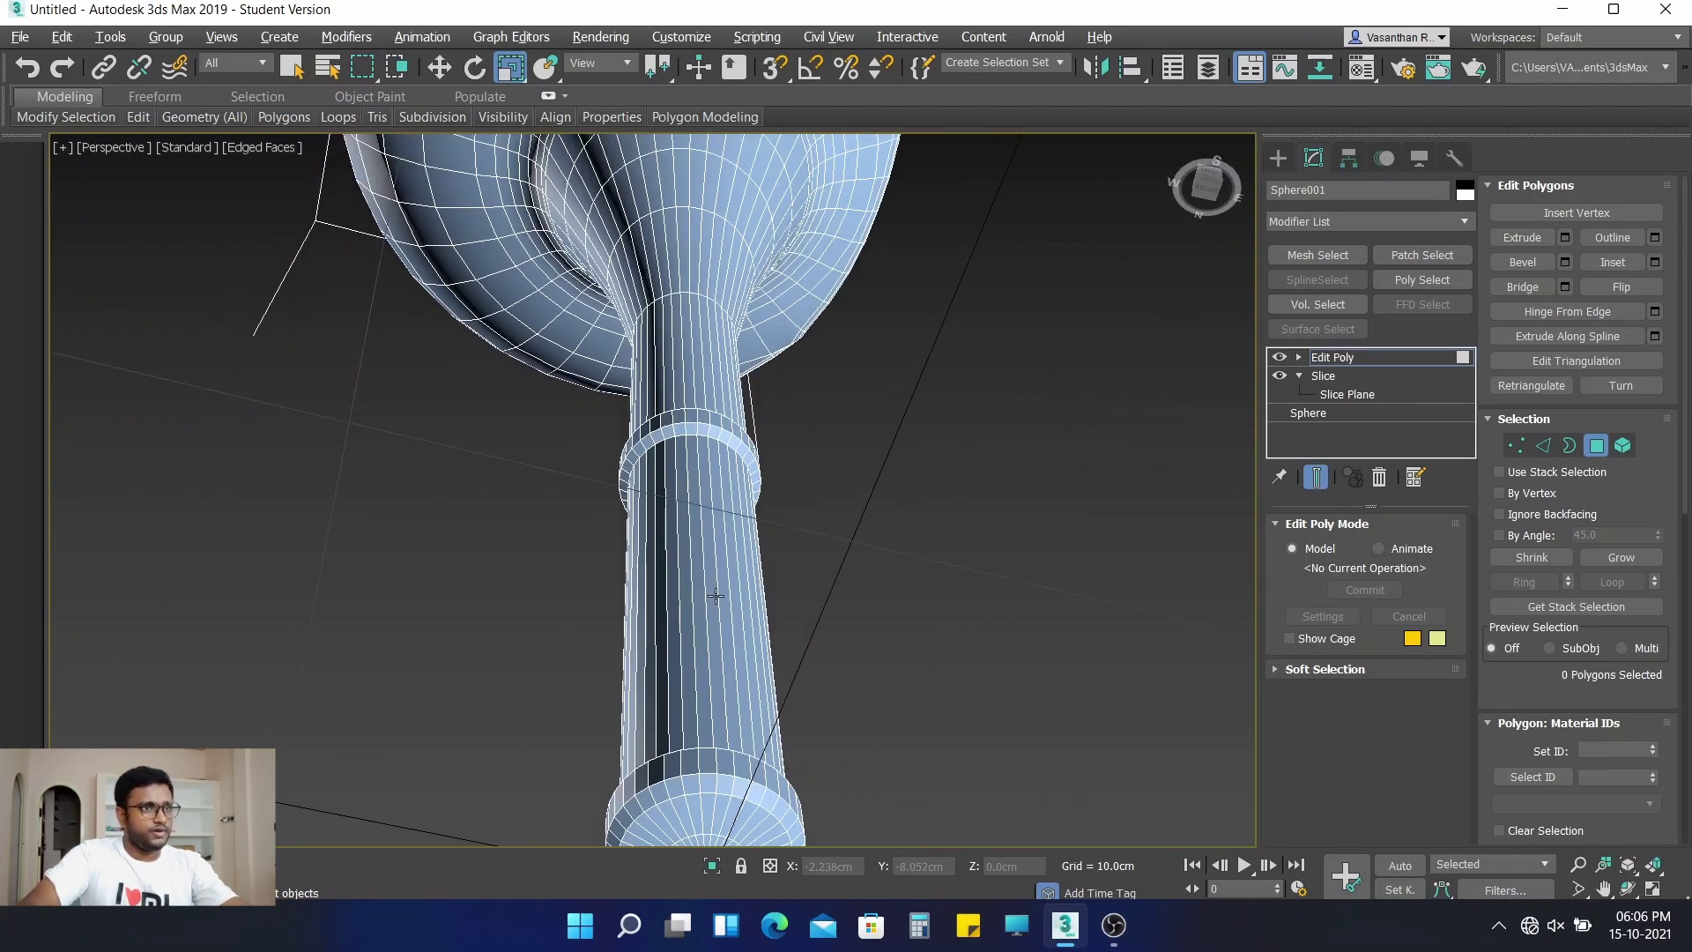
Examine the whole model and the stem's banded lower end from several angles
middle_click_drag(717, 670, 790, 605, "alt")
scroll(770, 515, "down", 7)
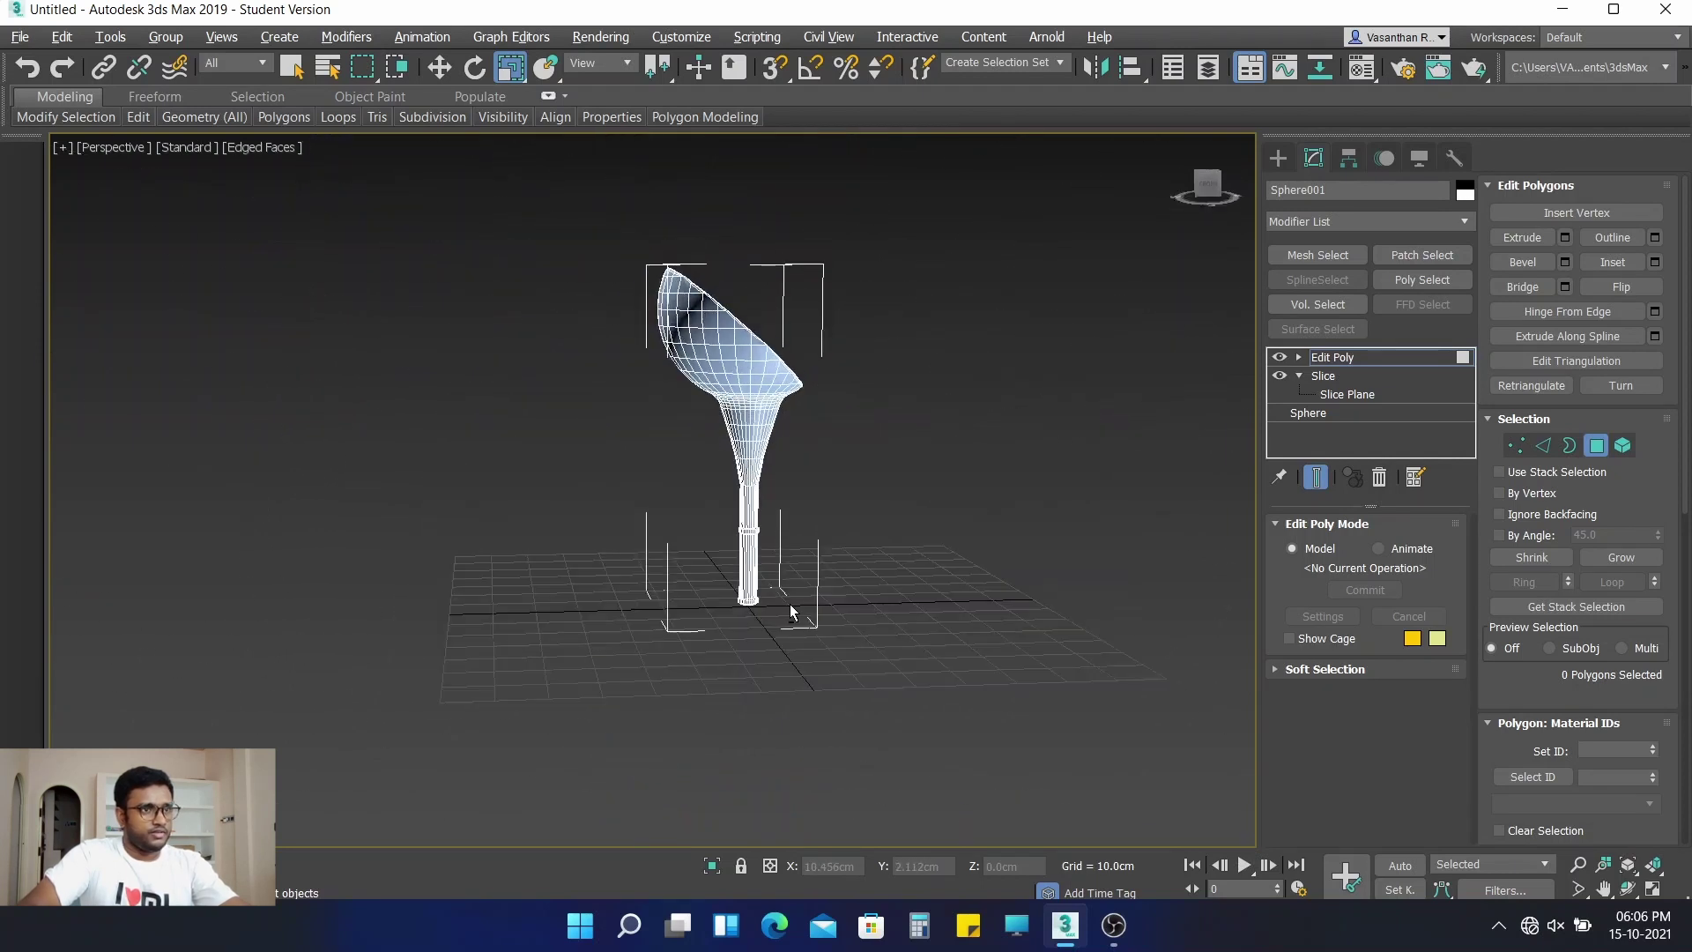
mouse_move(769, 521)
middle_mouse_down("alt")
mouse_move(641, 533)
mouse_move(766, 588)
mouse_move(758, 513)
middle_mouse_up("alt")
scroll(758, 600, "up", 8)
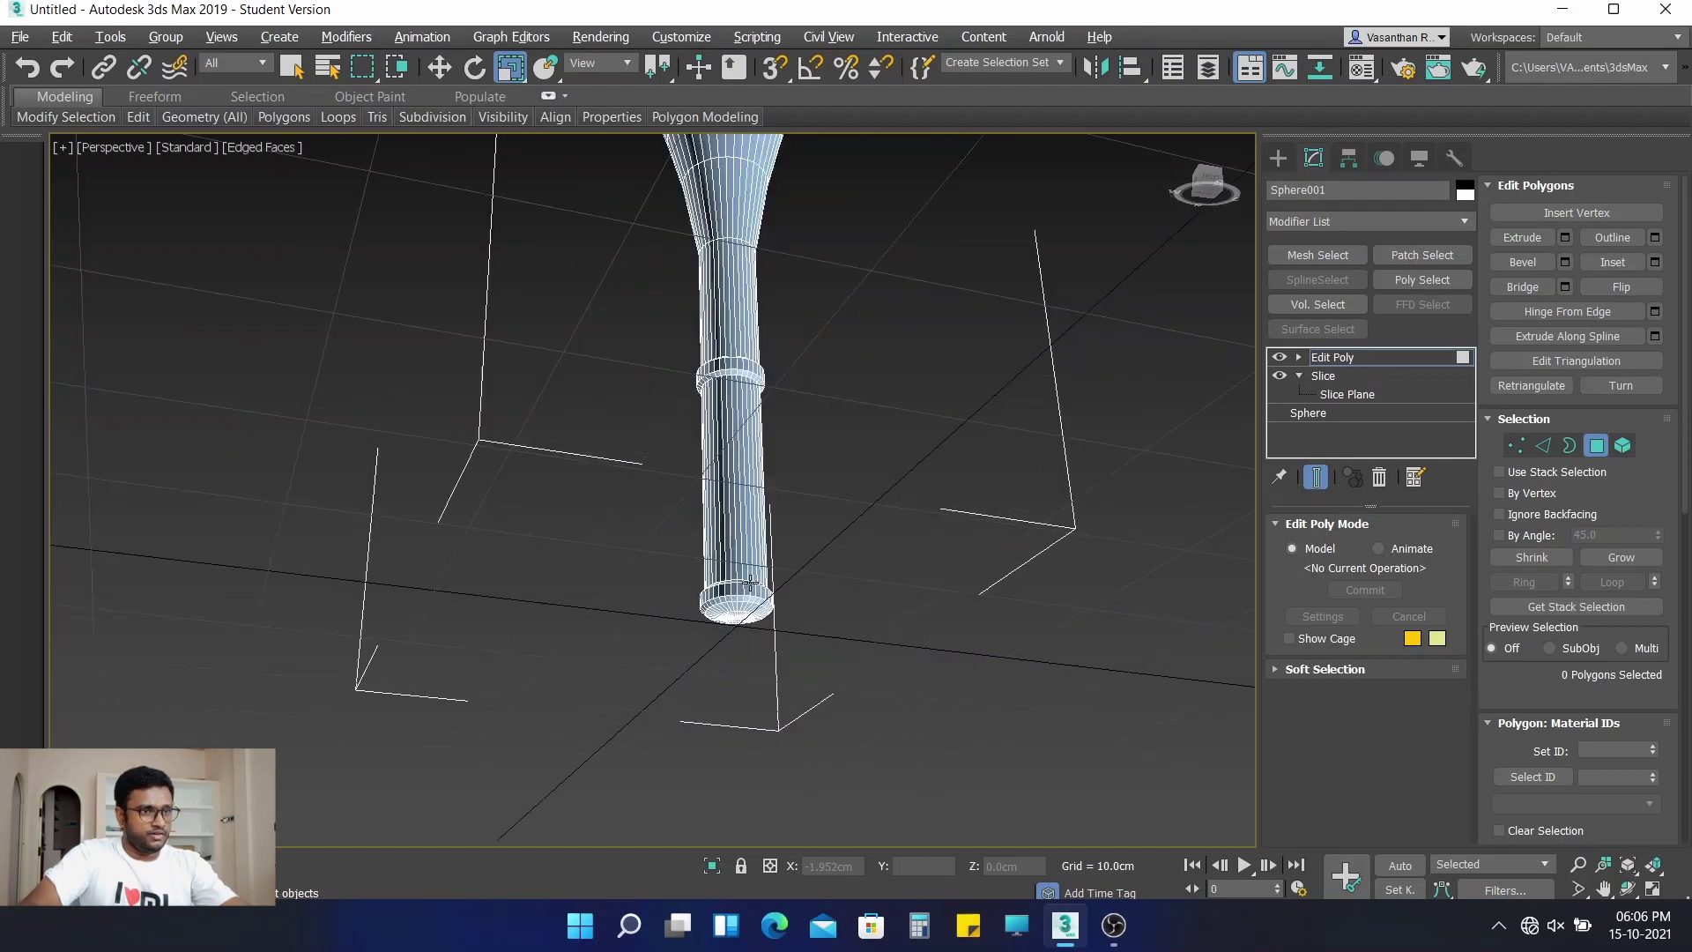
middle_click_drag(744, 631, 743, 370, "alt")
scroll(749, 411, "up", 3)
scroll(743, 370, "down", 2)
middle_click_drag(714, 624, 721, 505)
scroll(705, 555, "down", 4)
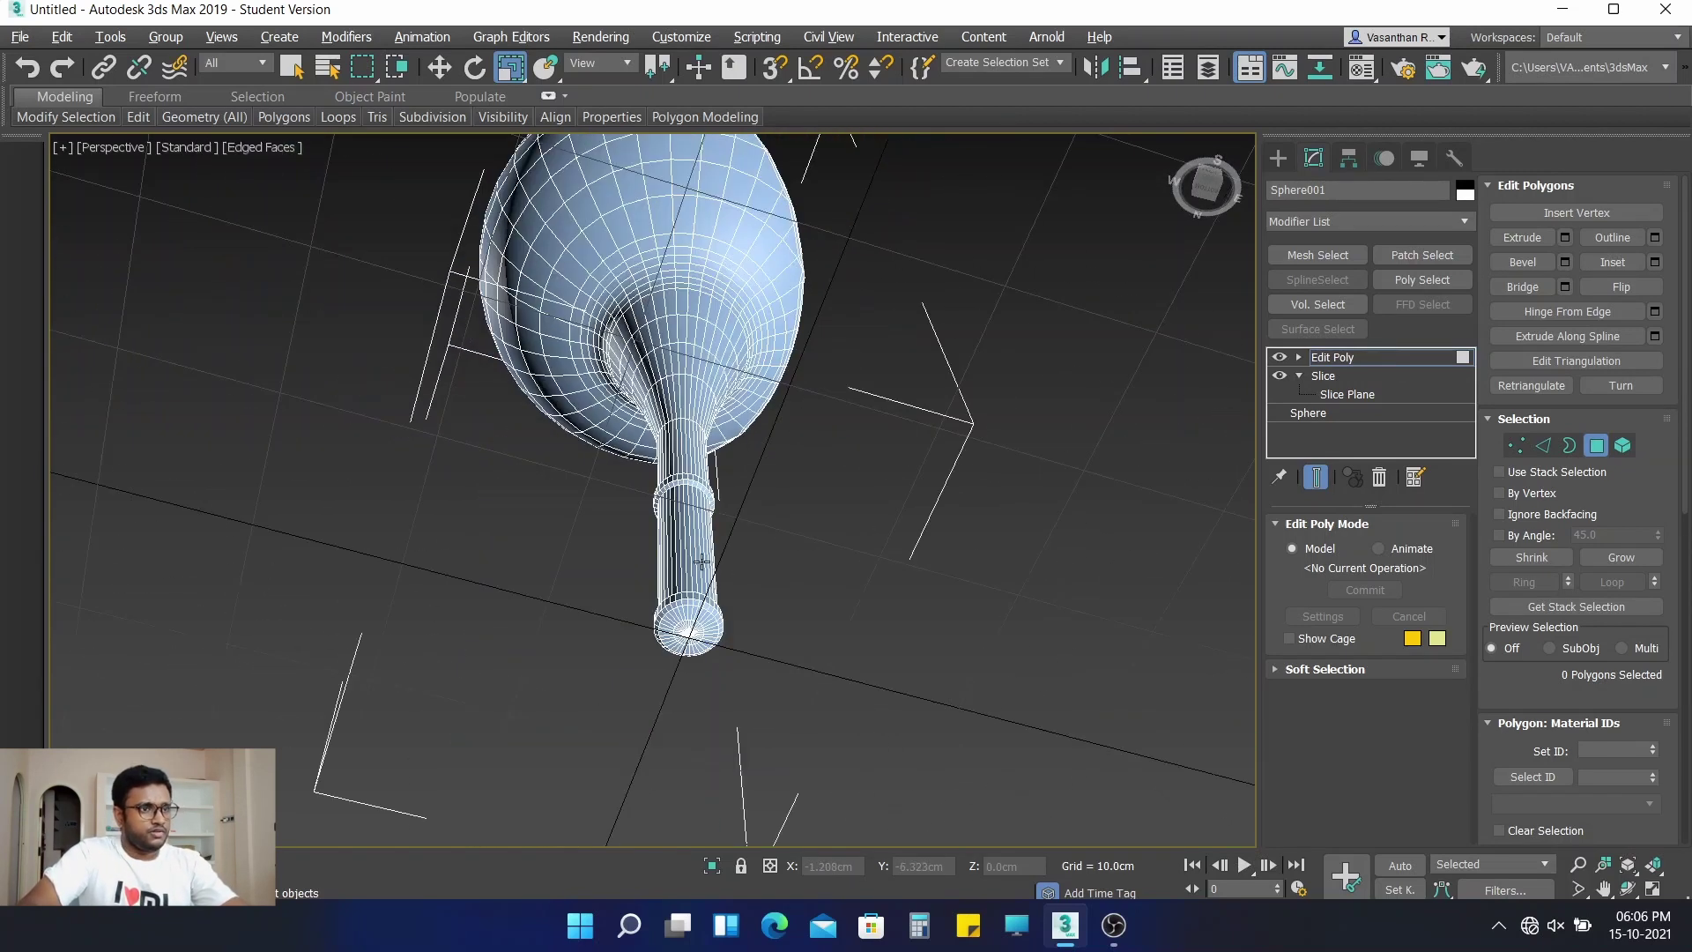
Select the stem's end cap polygons below the end band, covering the central fan and the full ring around it
middle_click_drag(663, 672, 664, 498, "alt")
scroll(687, 370, "up", 8)
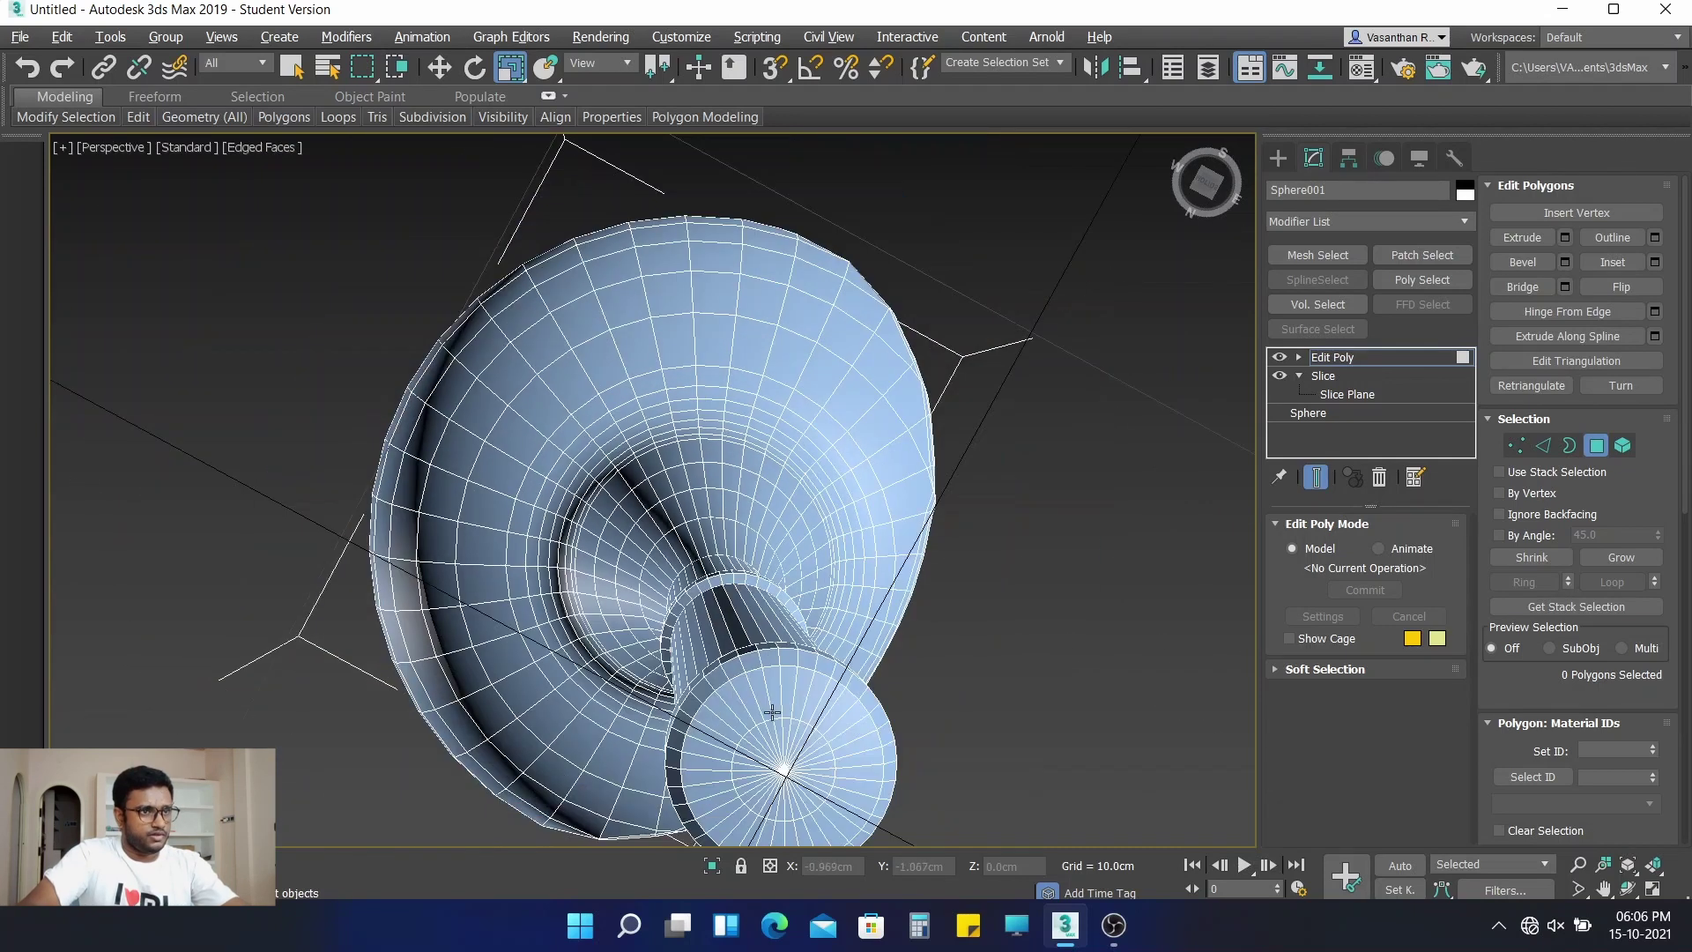
middle_click_drag(772, 712, 691, 593)
left_click(721, 642)
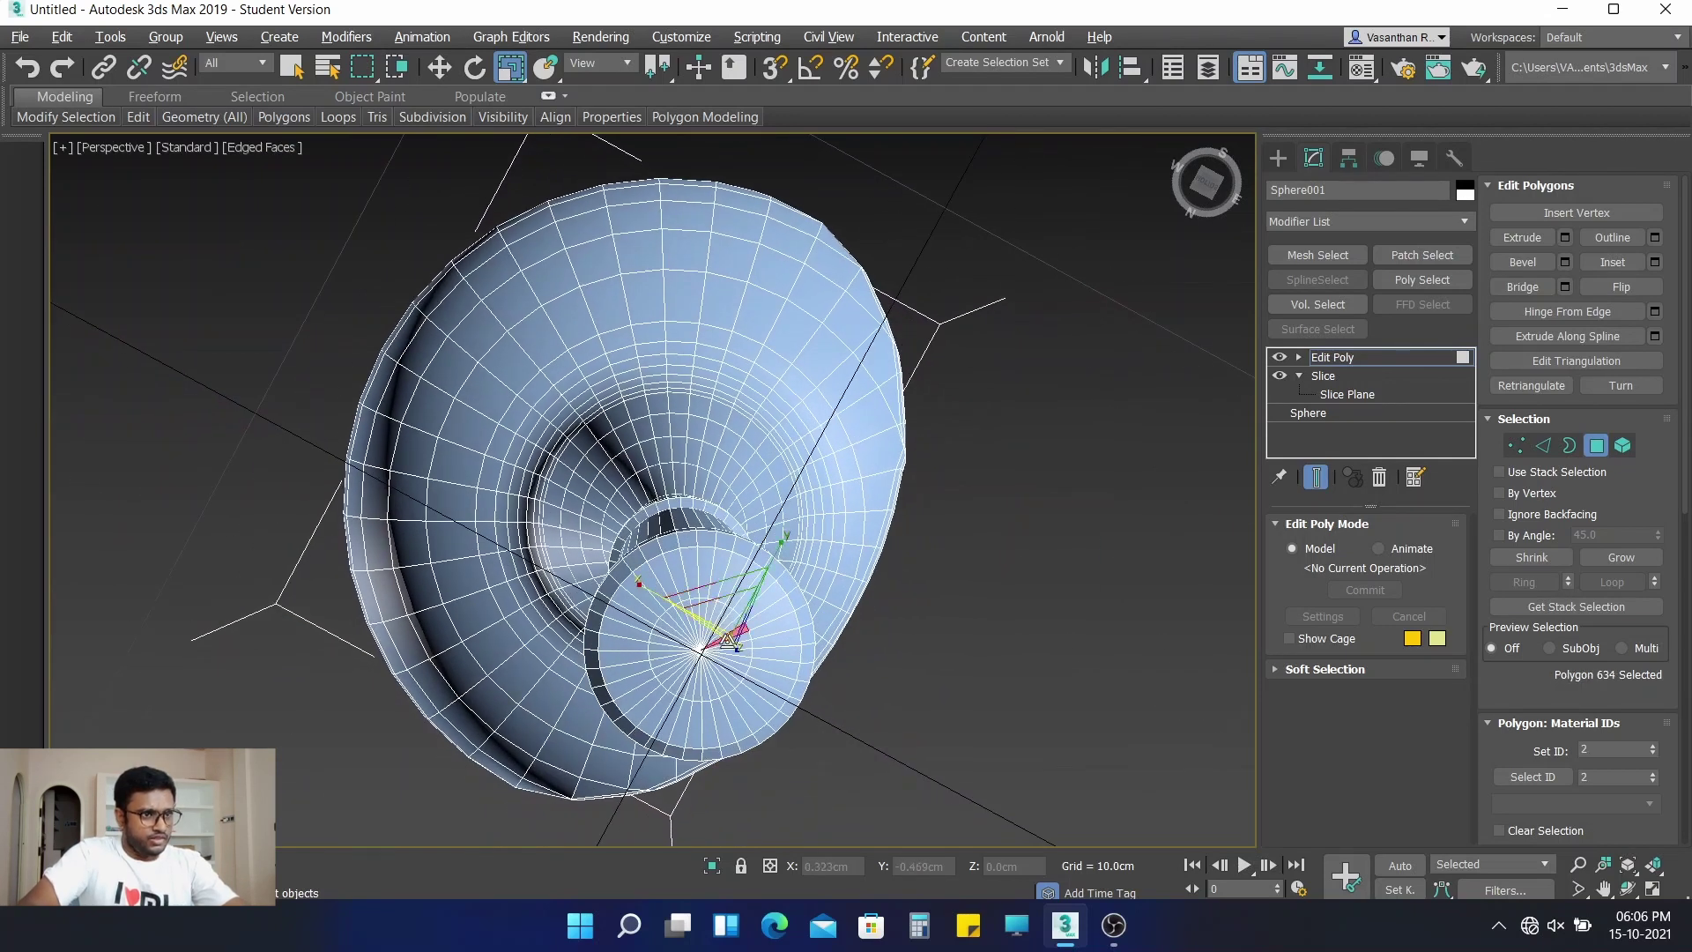
scroll(727, 641, "up", 4)
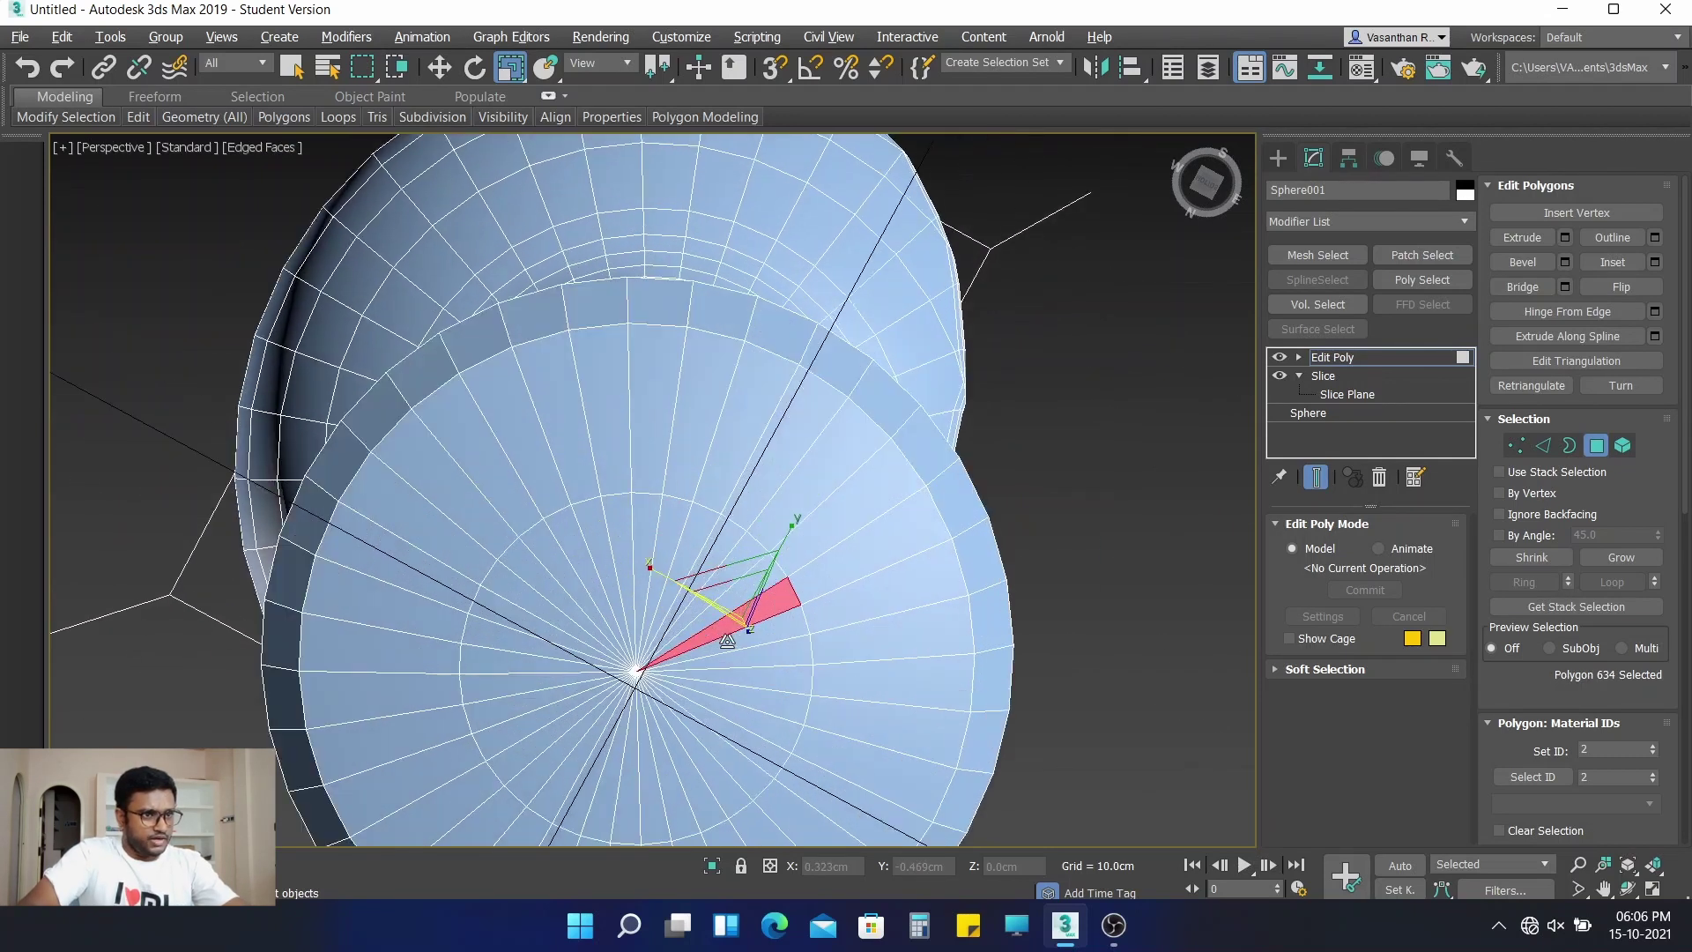
left_click(1609, 557)
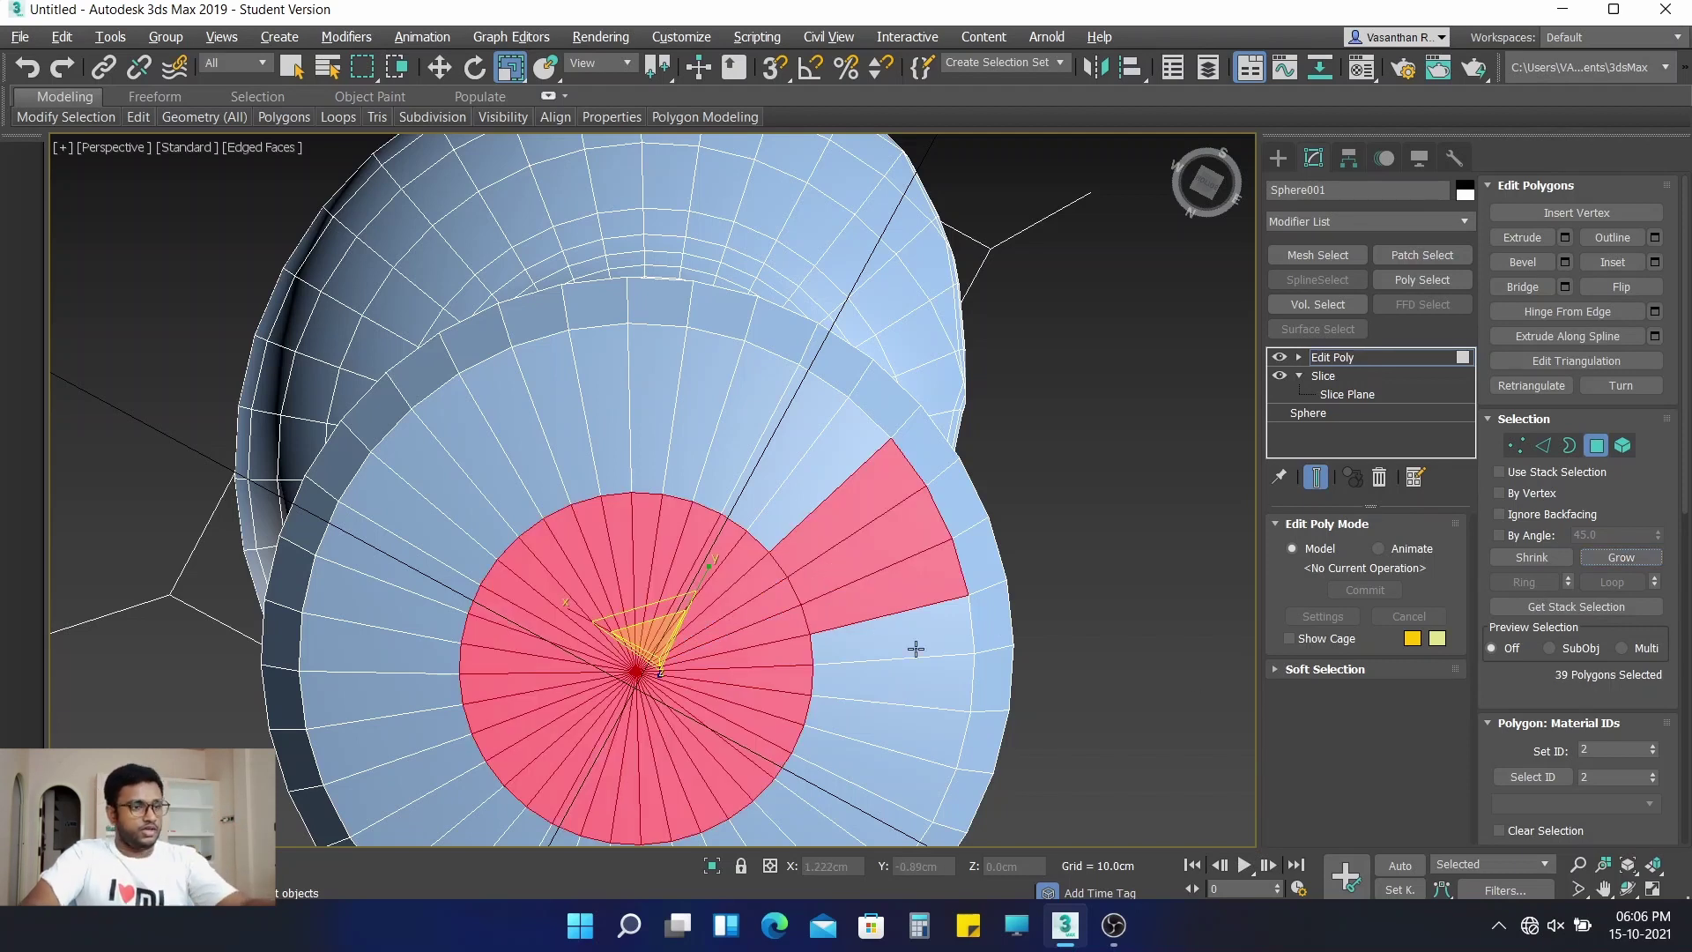
left_click(892, 596, "alt")
left_click(883, 548, "alt")
left_click(879, 489, "alt")
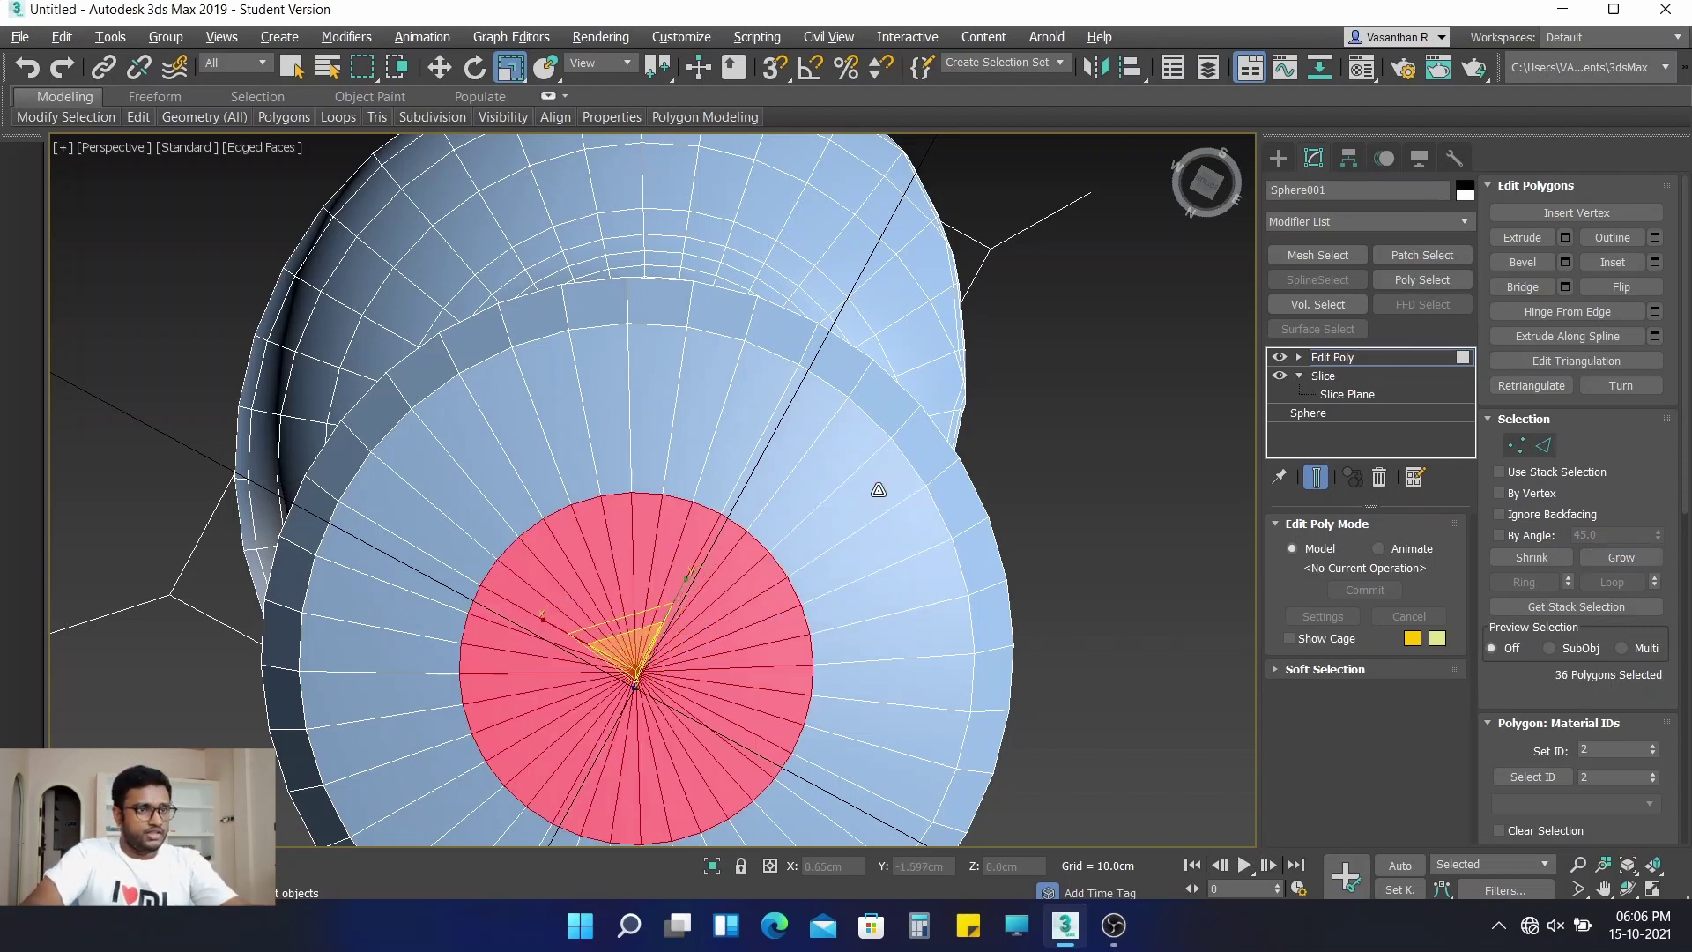
middle_click_drag(879, 489, 859, 498, "alt")
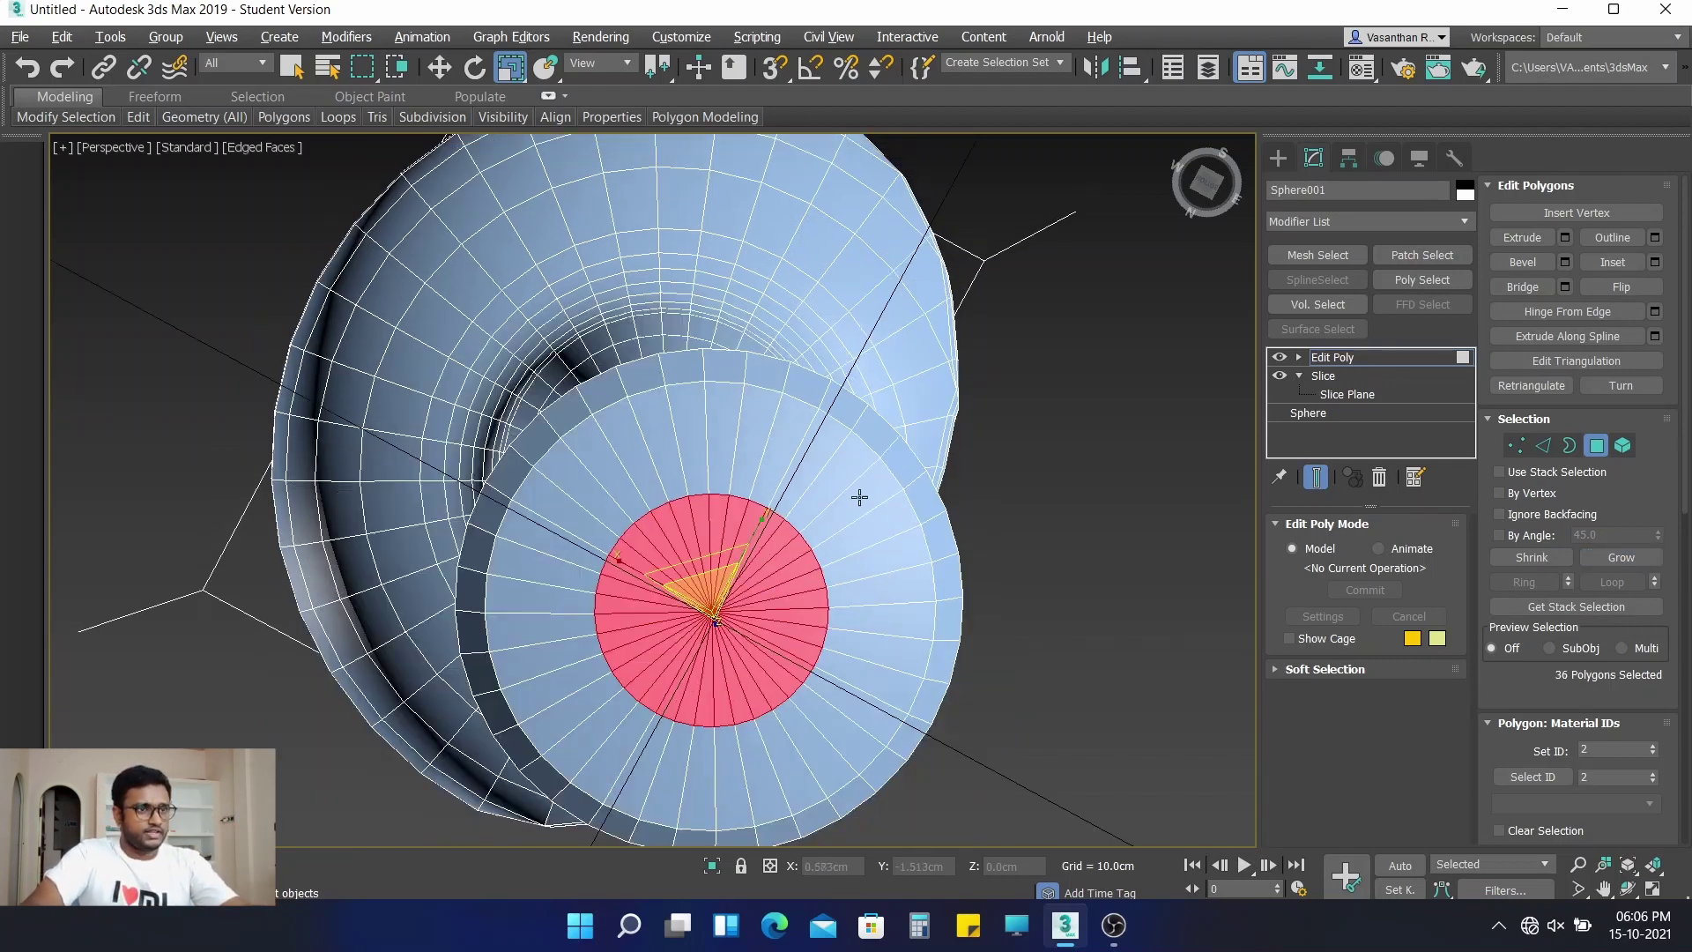
left_click(1622, 558)
middle_click_drag(839, 447, 944, 586, "alt")
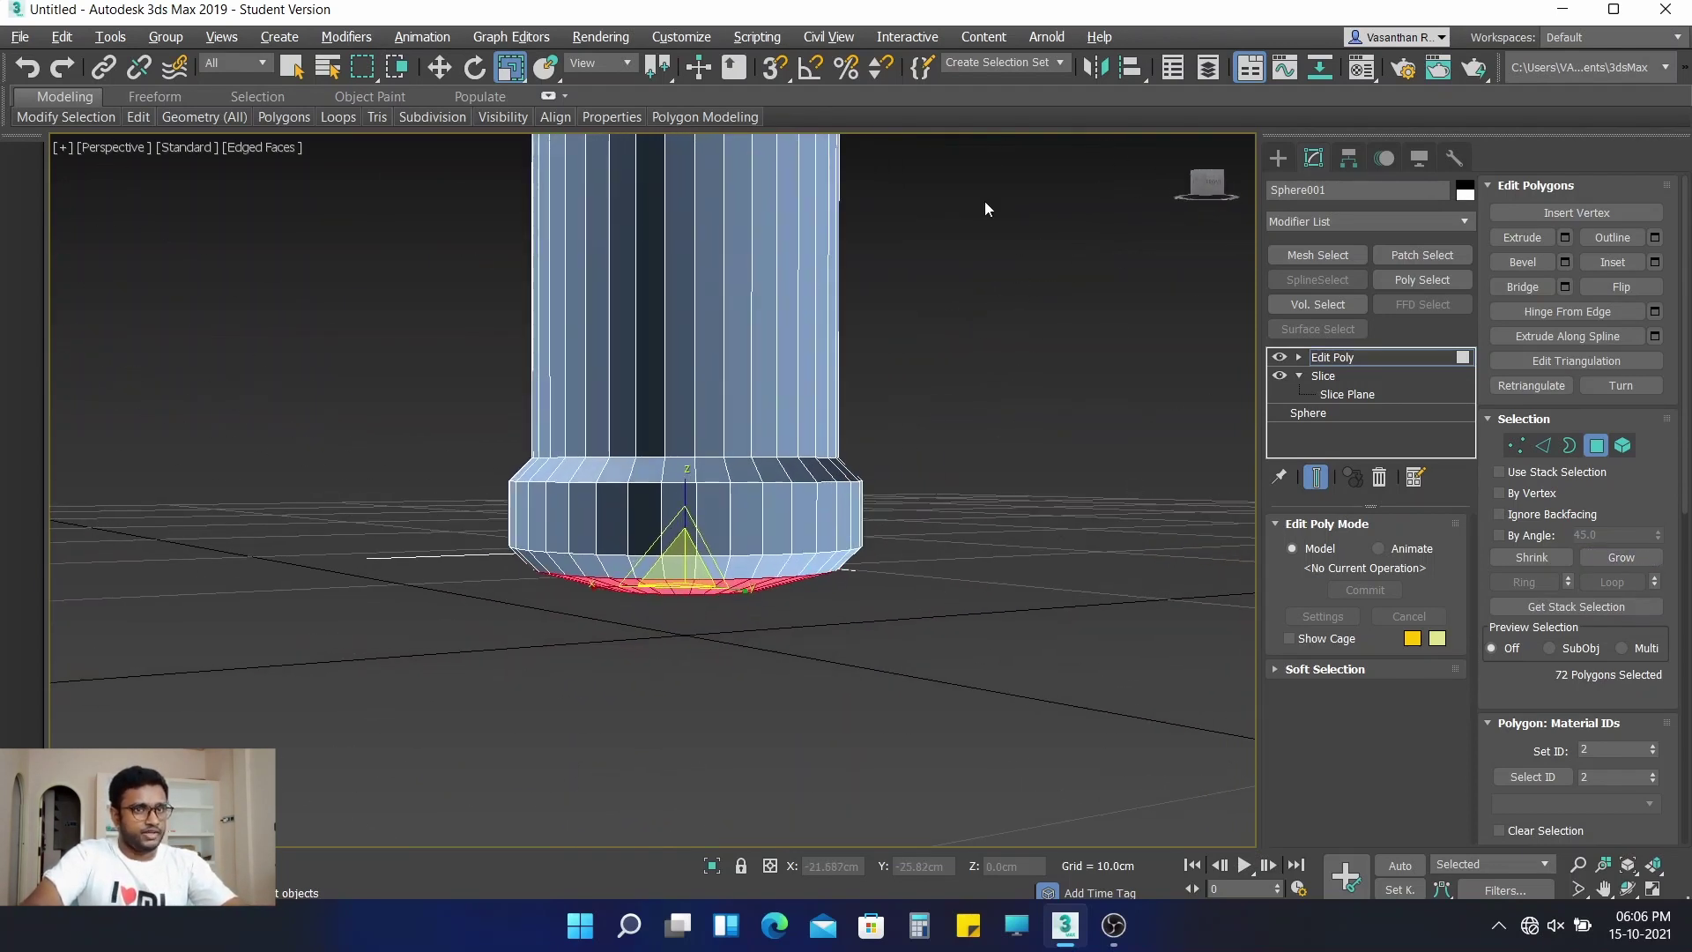
Extrude the end cap polygons by Group Normals with a height of 1 cm
left_click(440, 68)
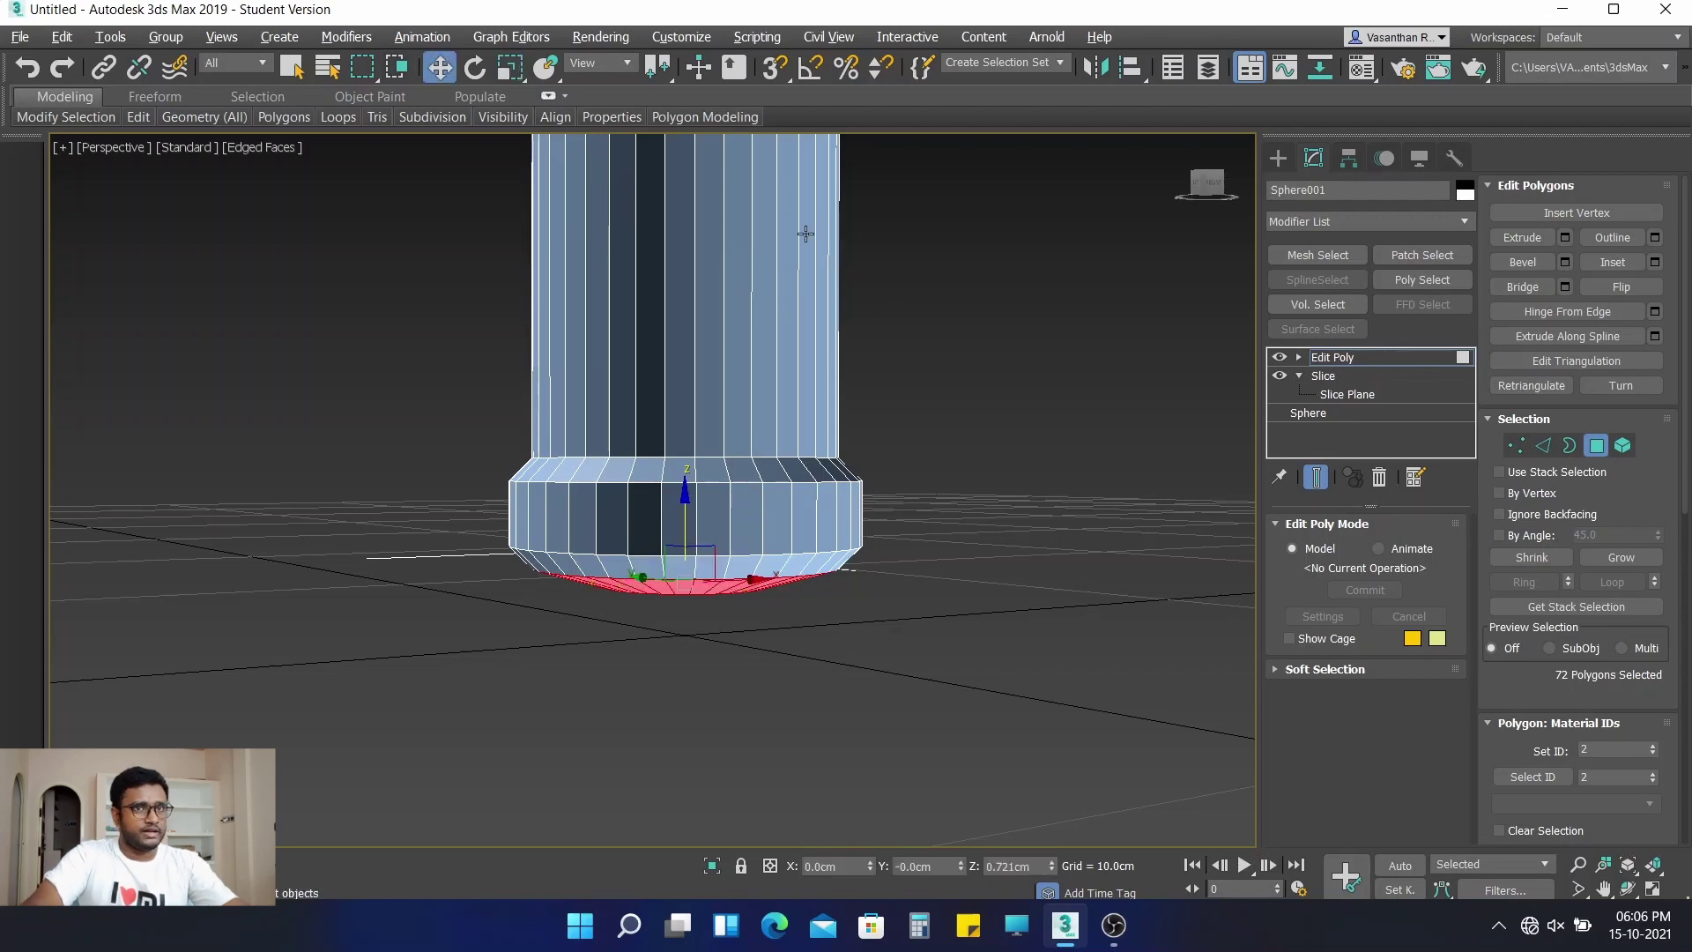
left_click(1564, 238)
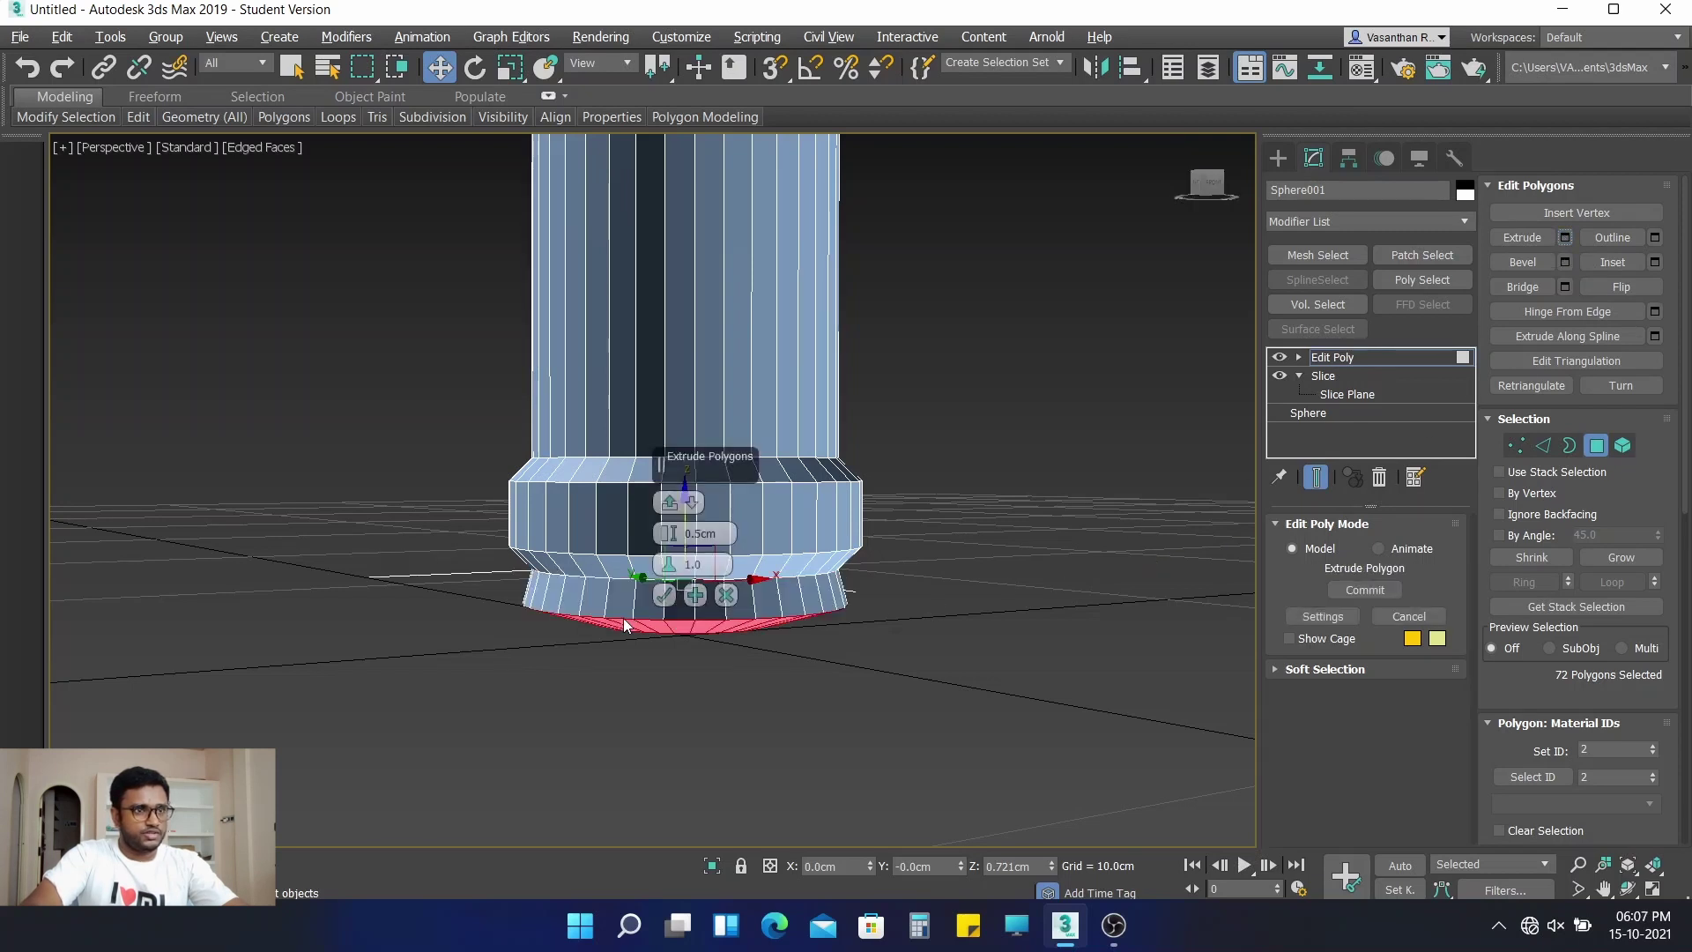
left_click(690, 500)
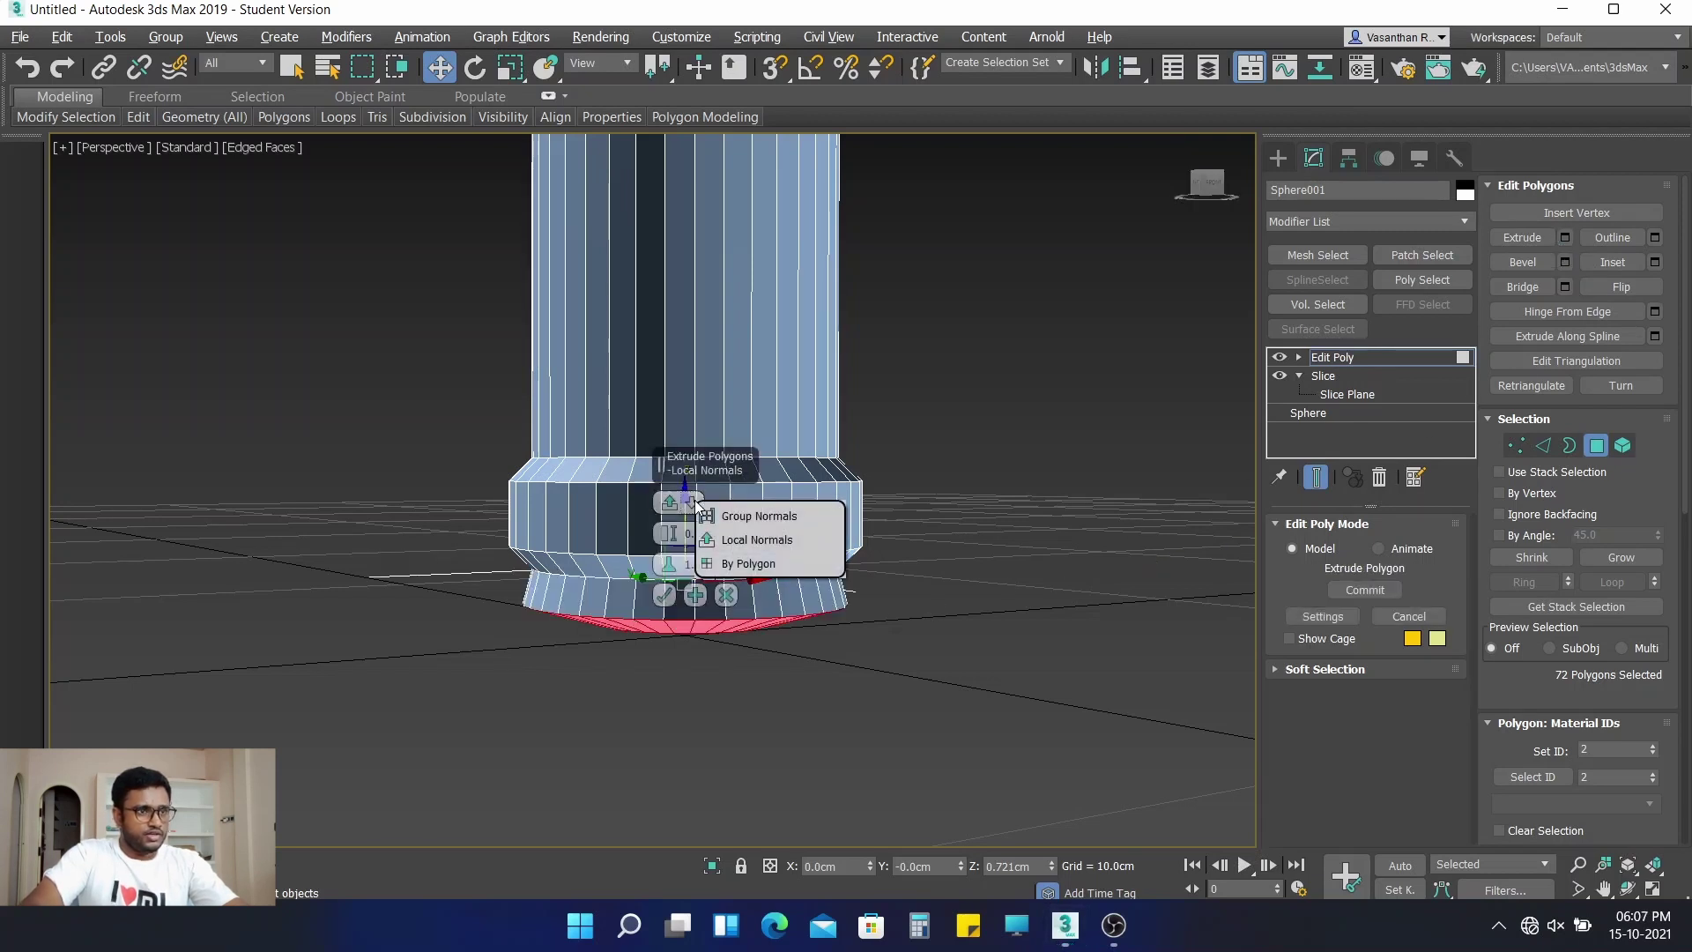
left_click(760, 517)
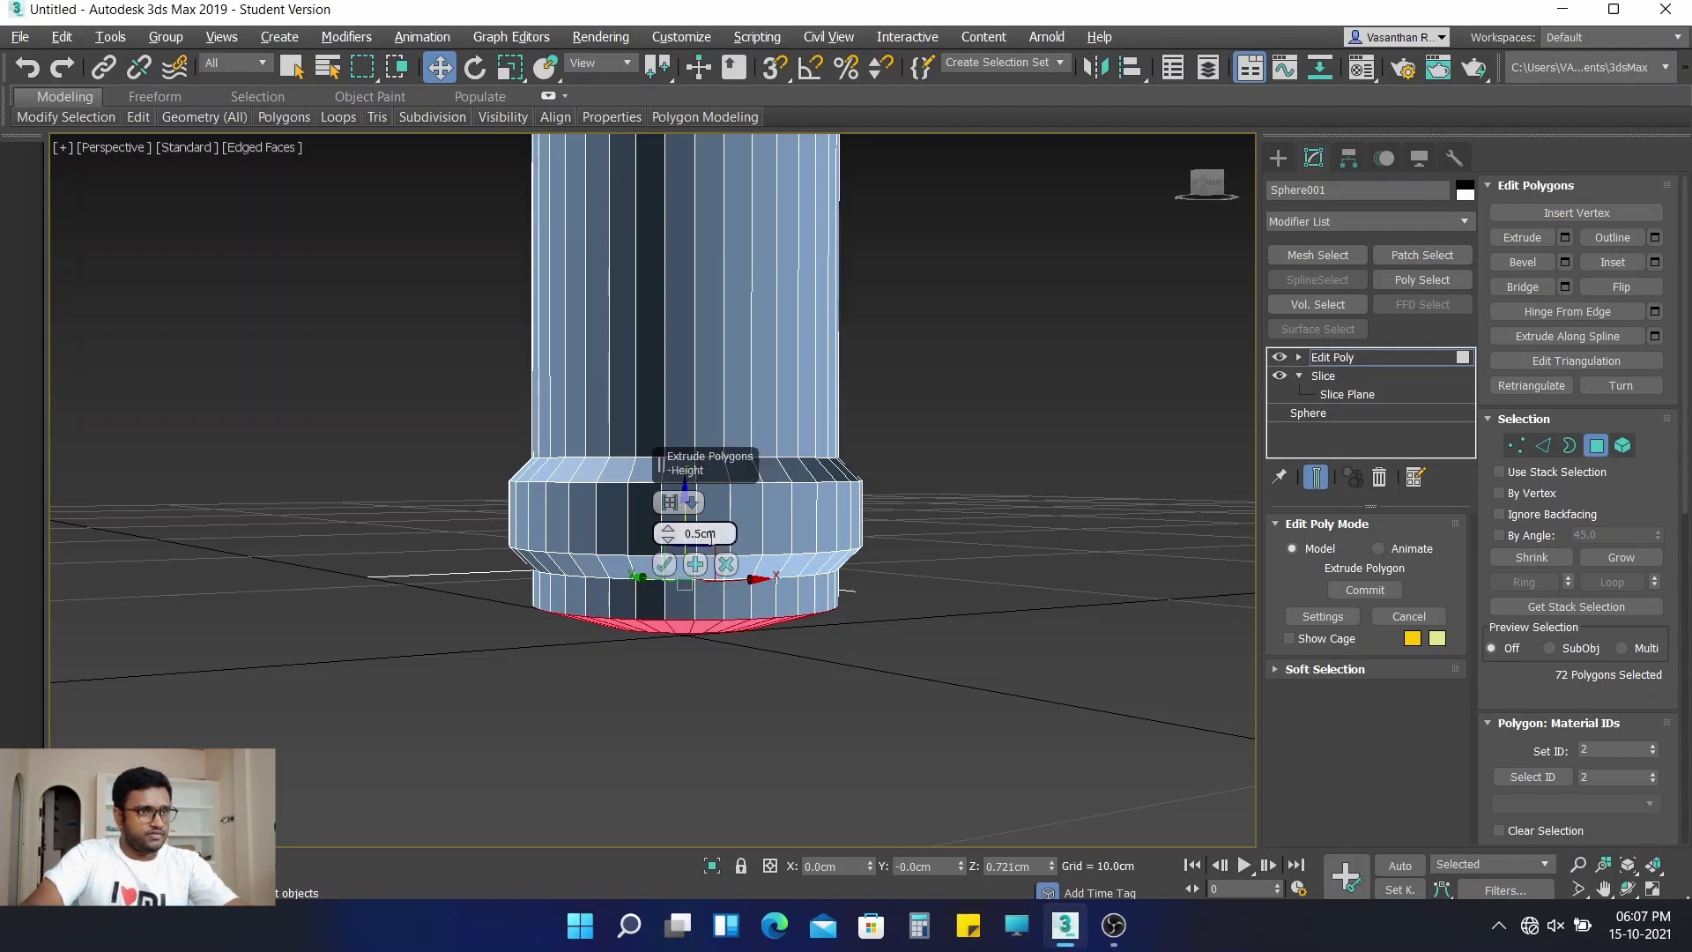
double_click(723, 534)
type("1")
key("Return")
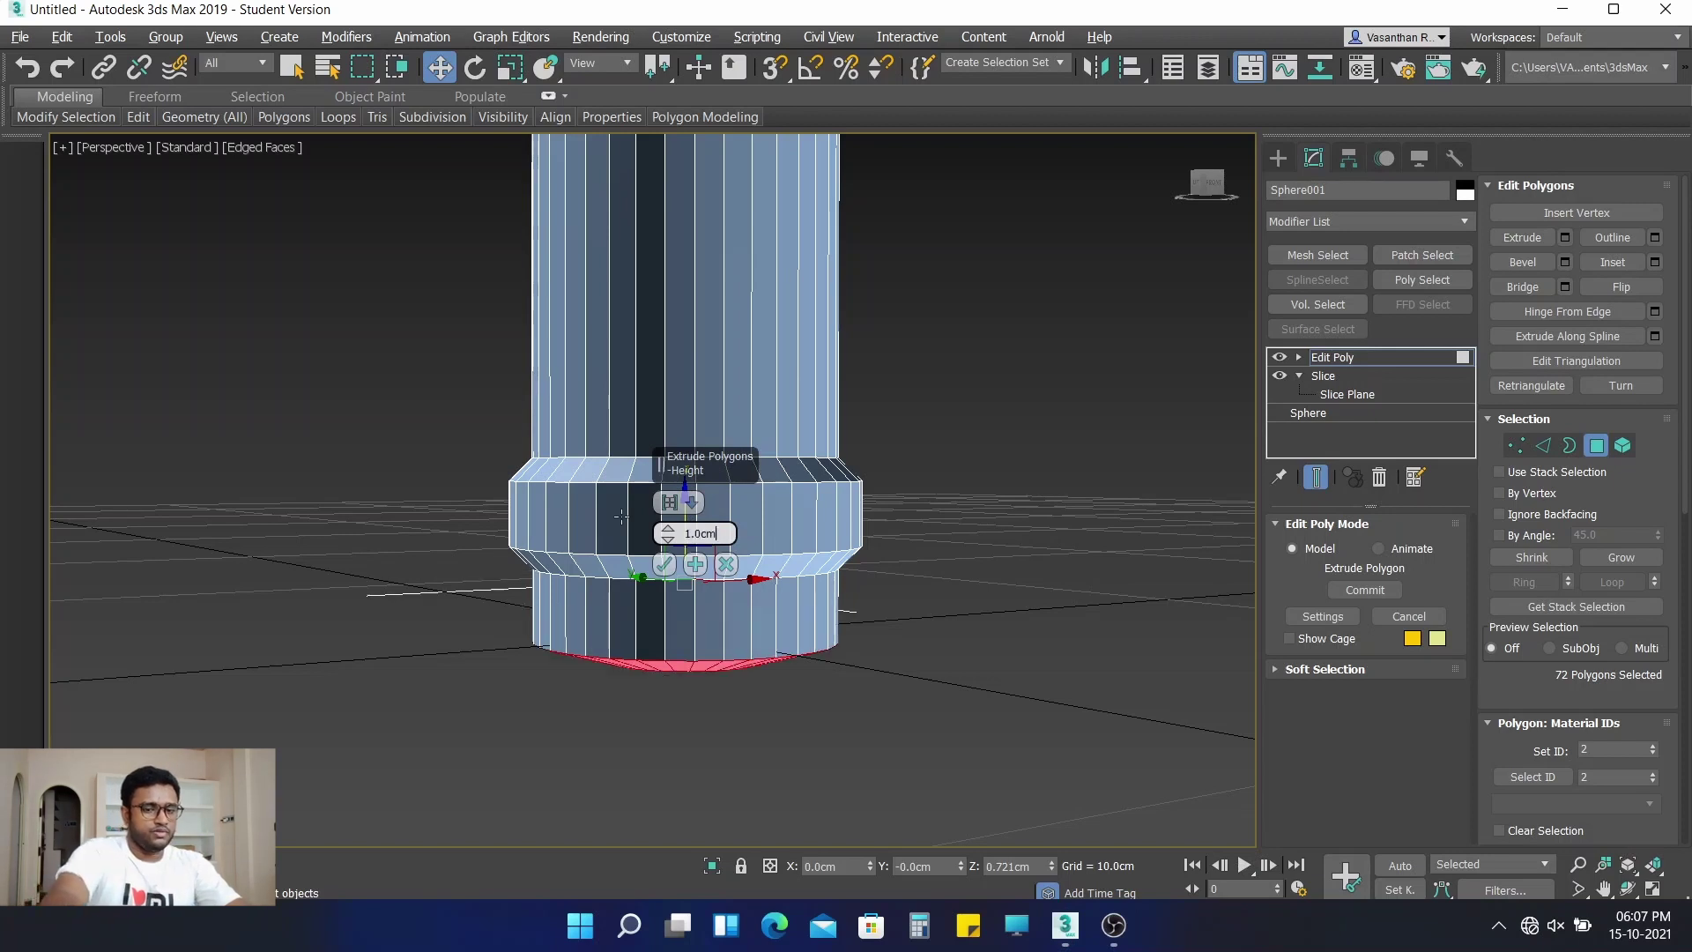
left_click(665, 565)
Switch to the four-viewport layout and frame the stem's lower end closely in the Front view
scroll(894, 619, "down", 5)
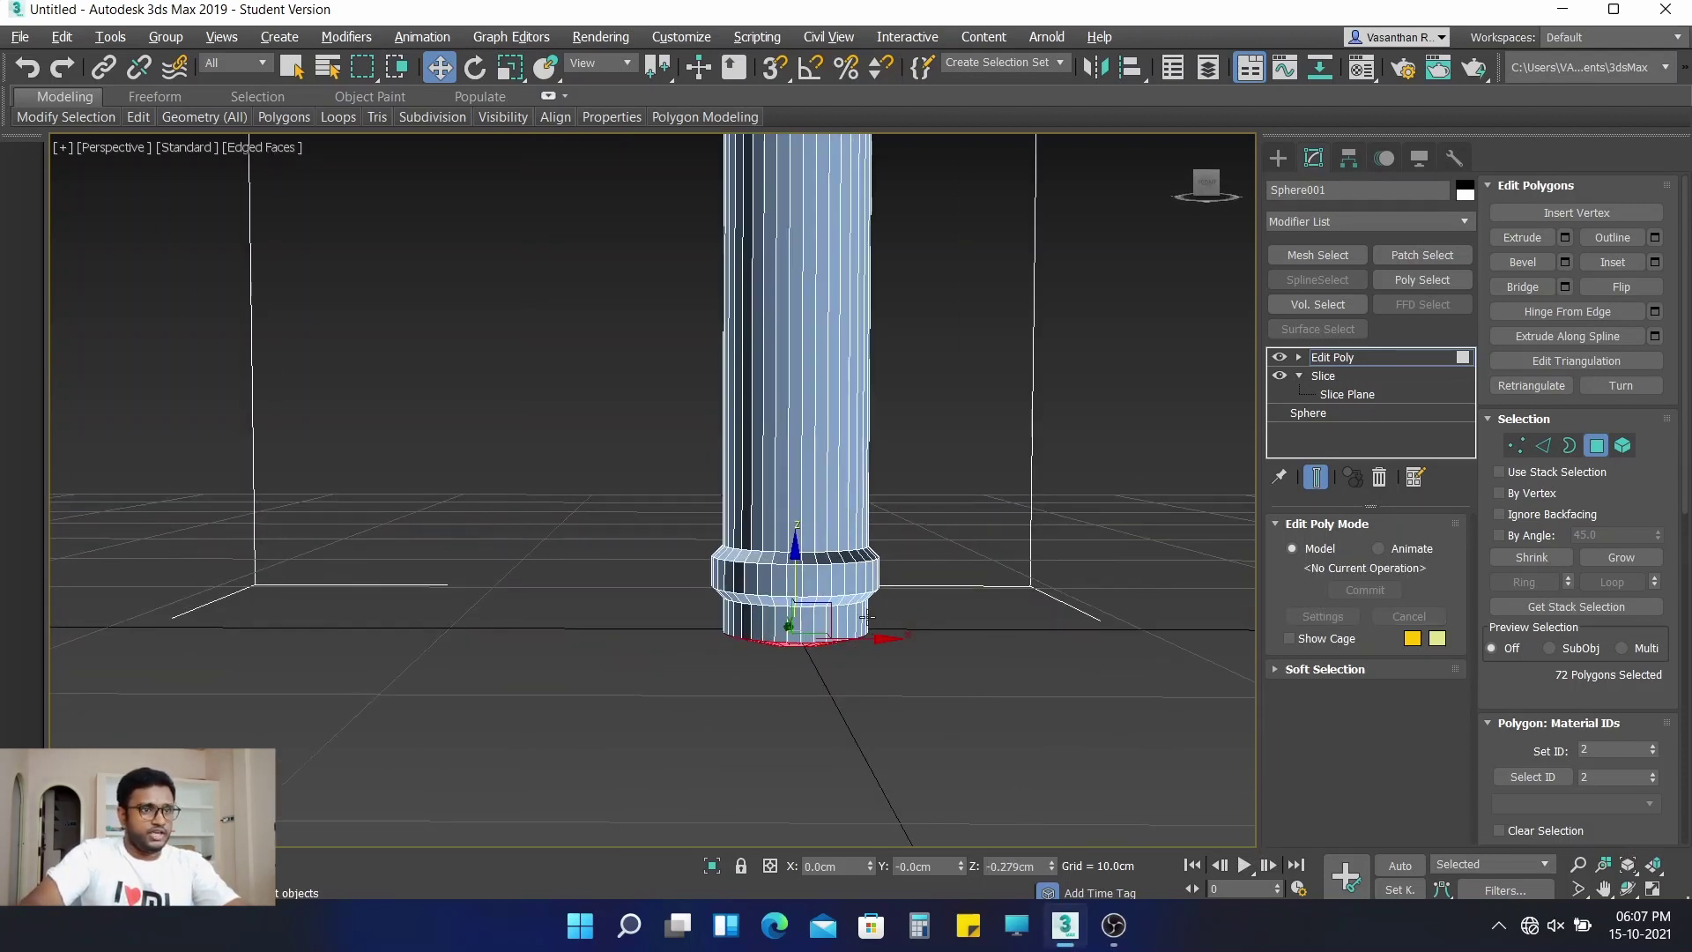
key("alt+w")
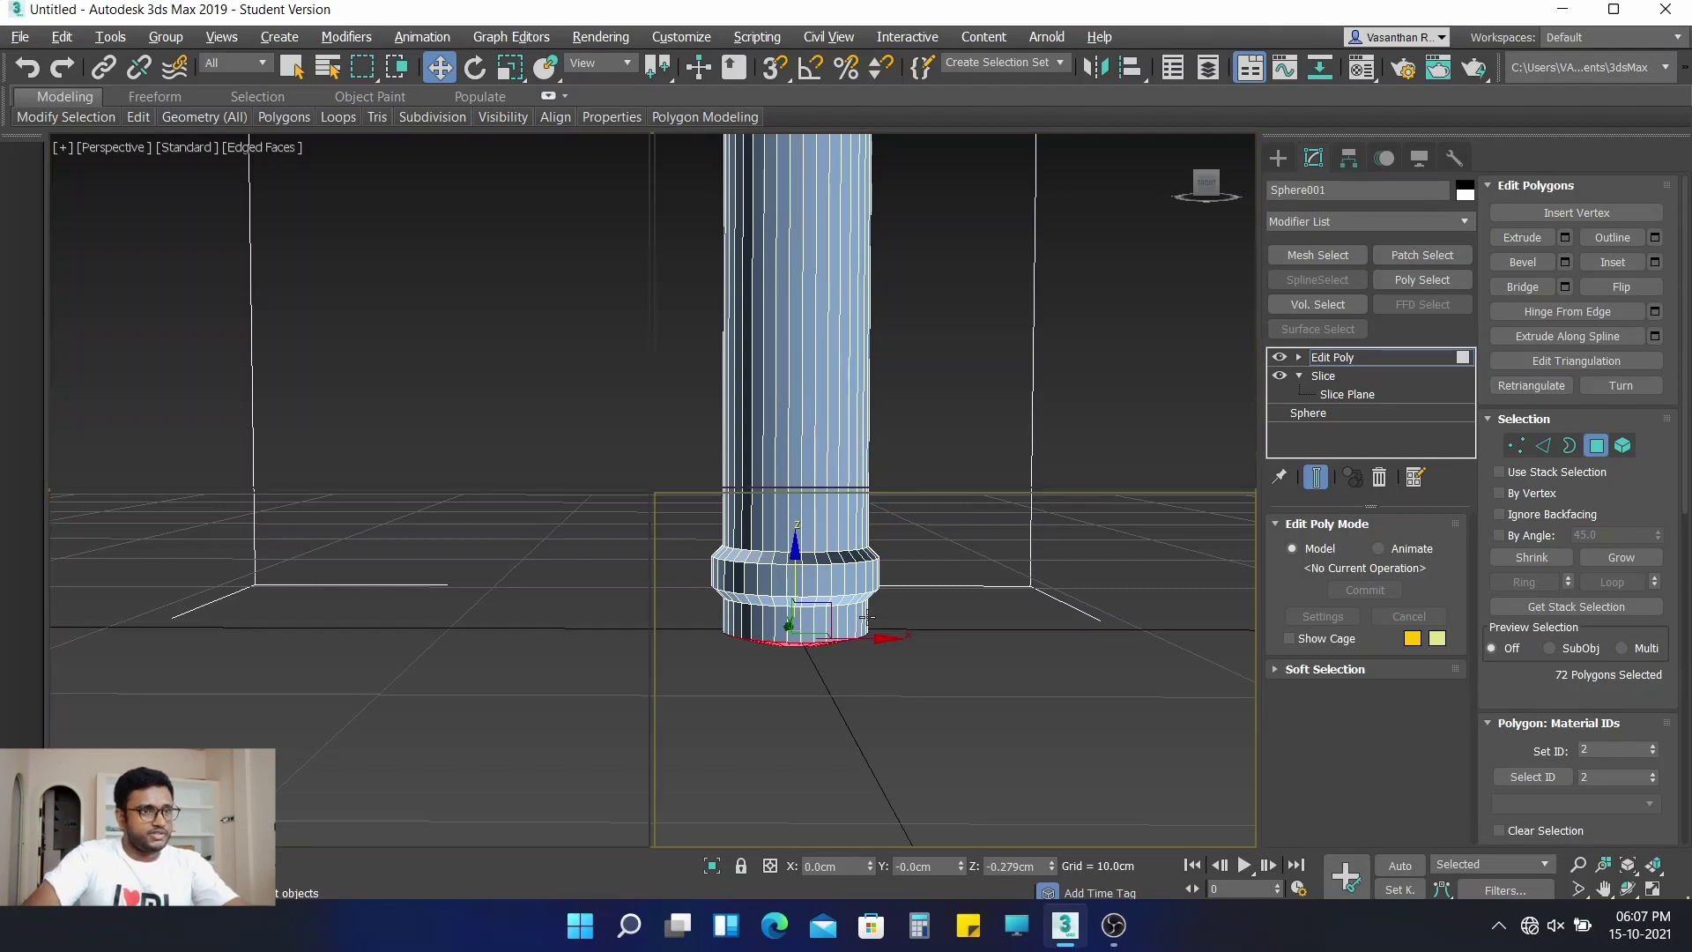
scroll(921, 472, "up", 5)
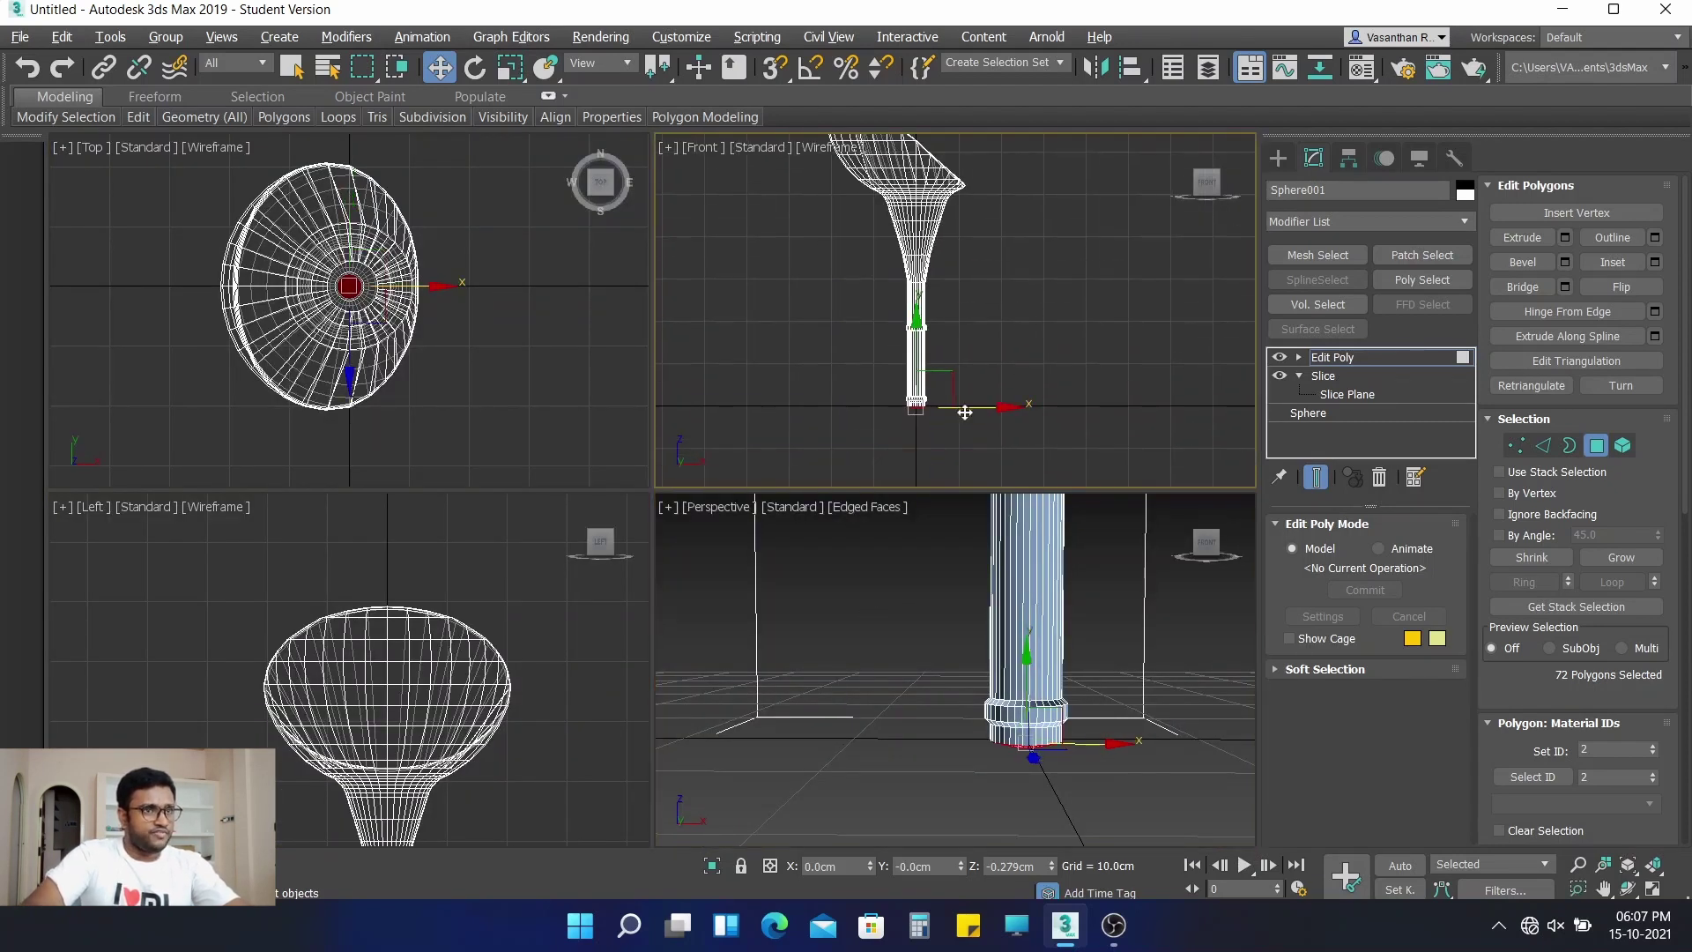
middle_click_drag(929, 392, 892, 366)
scroll(892, 366, "up", 3)
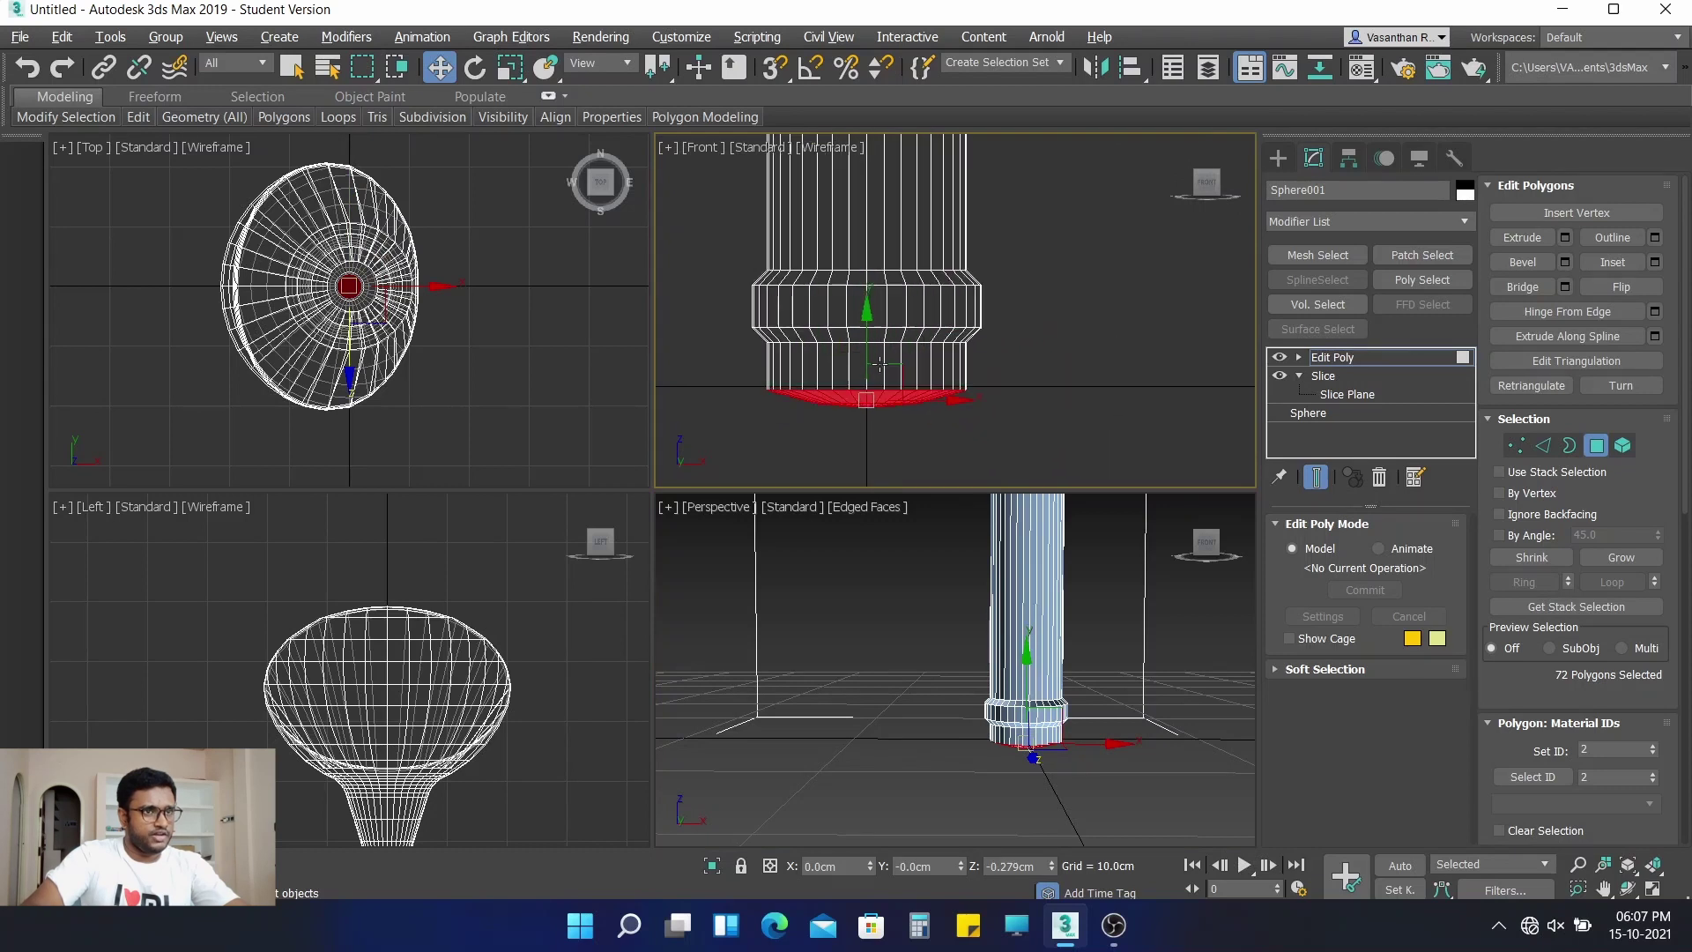
middle_click_drag(1070, 690, 969, 659)
middle_click_drag(278, 699, 284, 581)
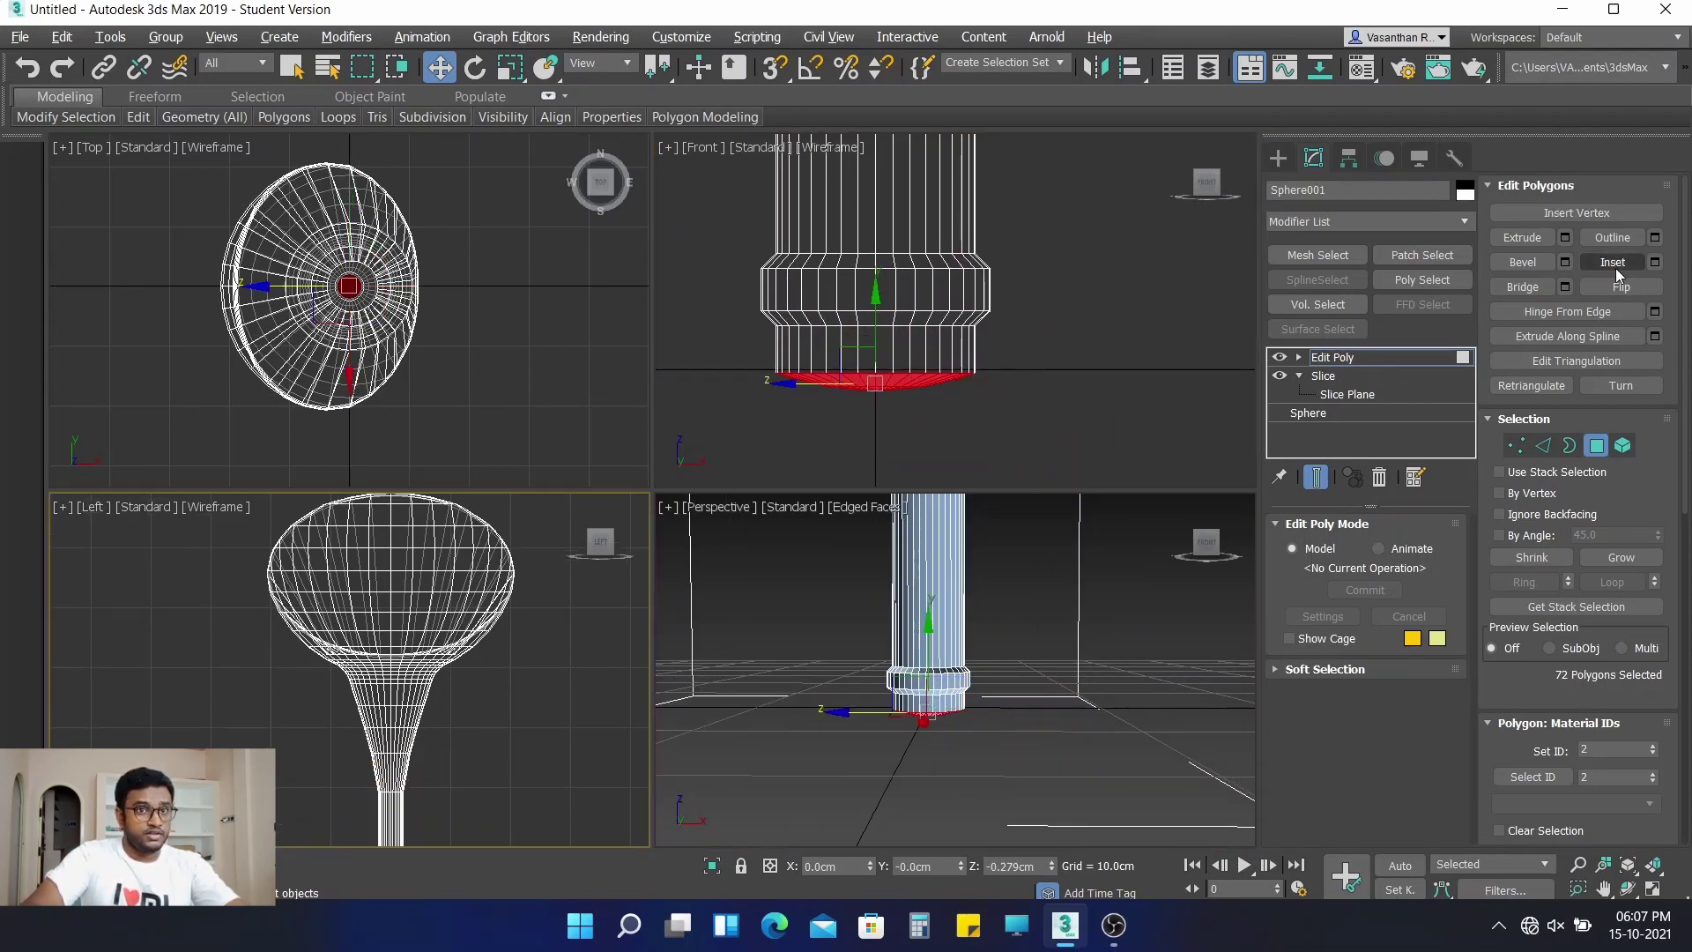
left_click(1565, 262)
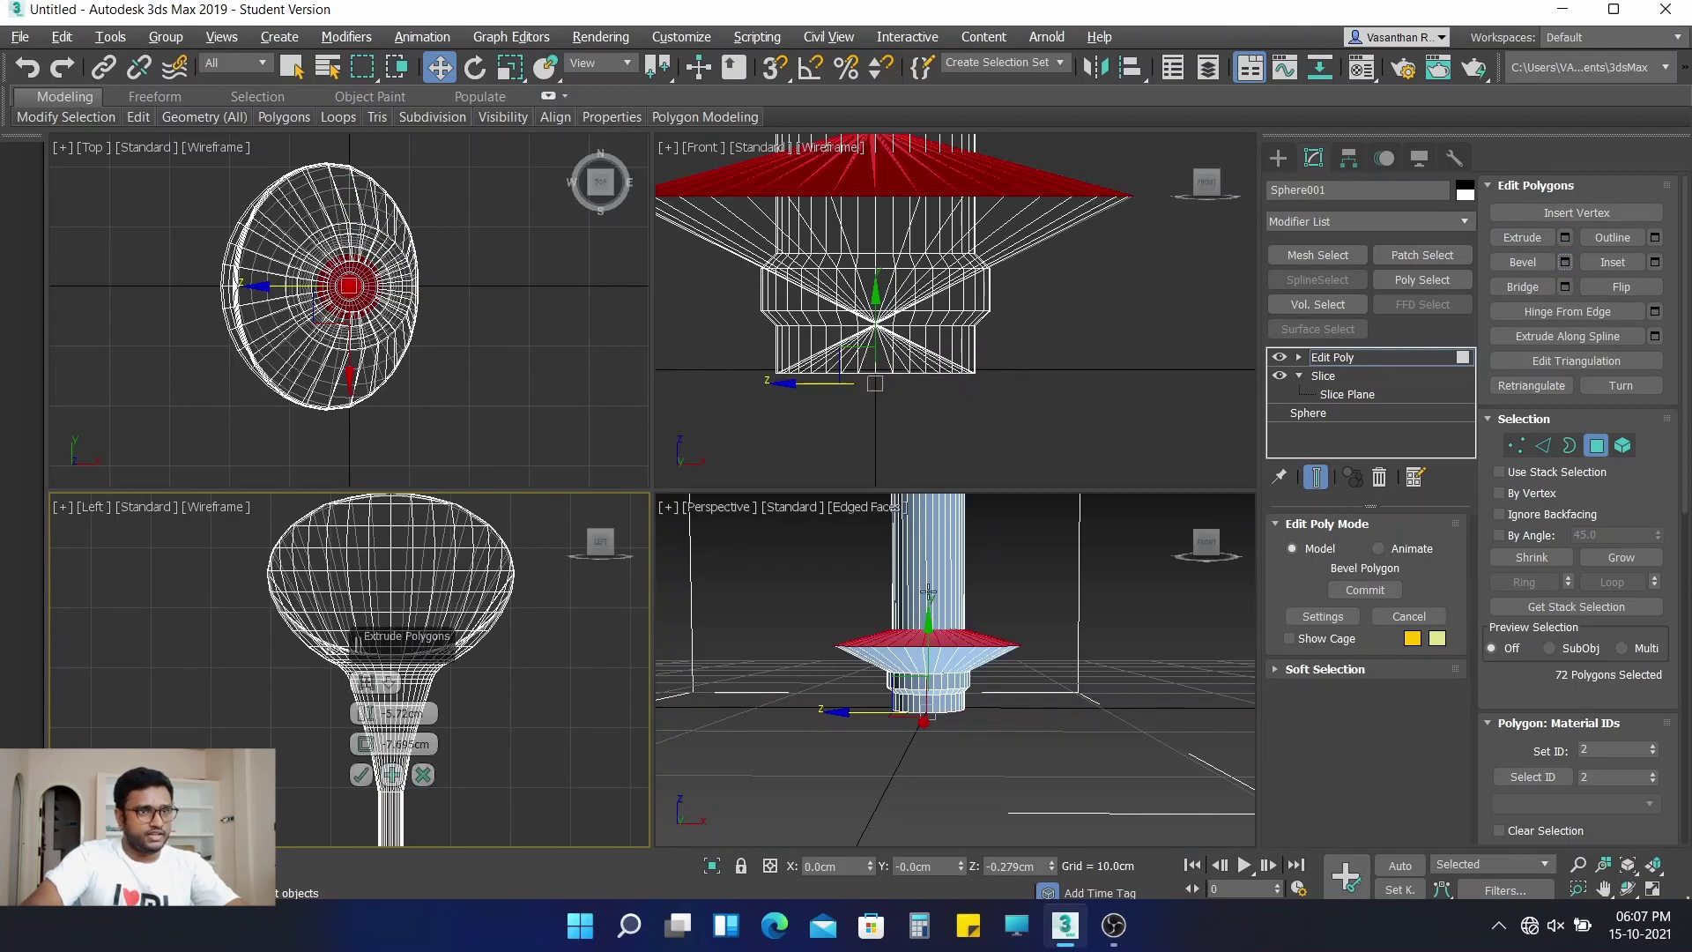
left_click(940, 338)
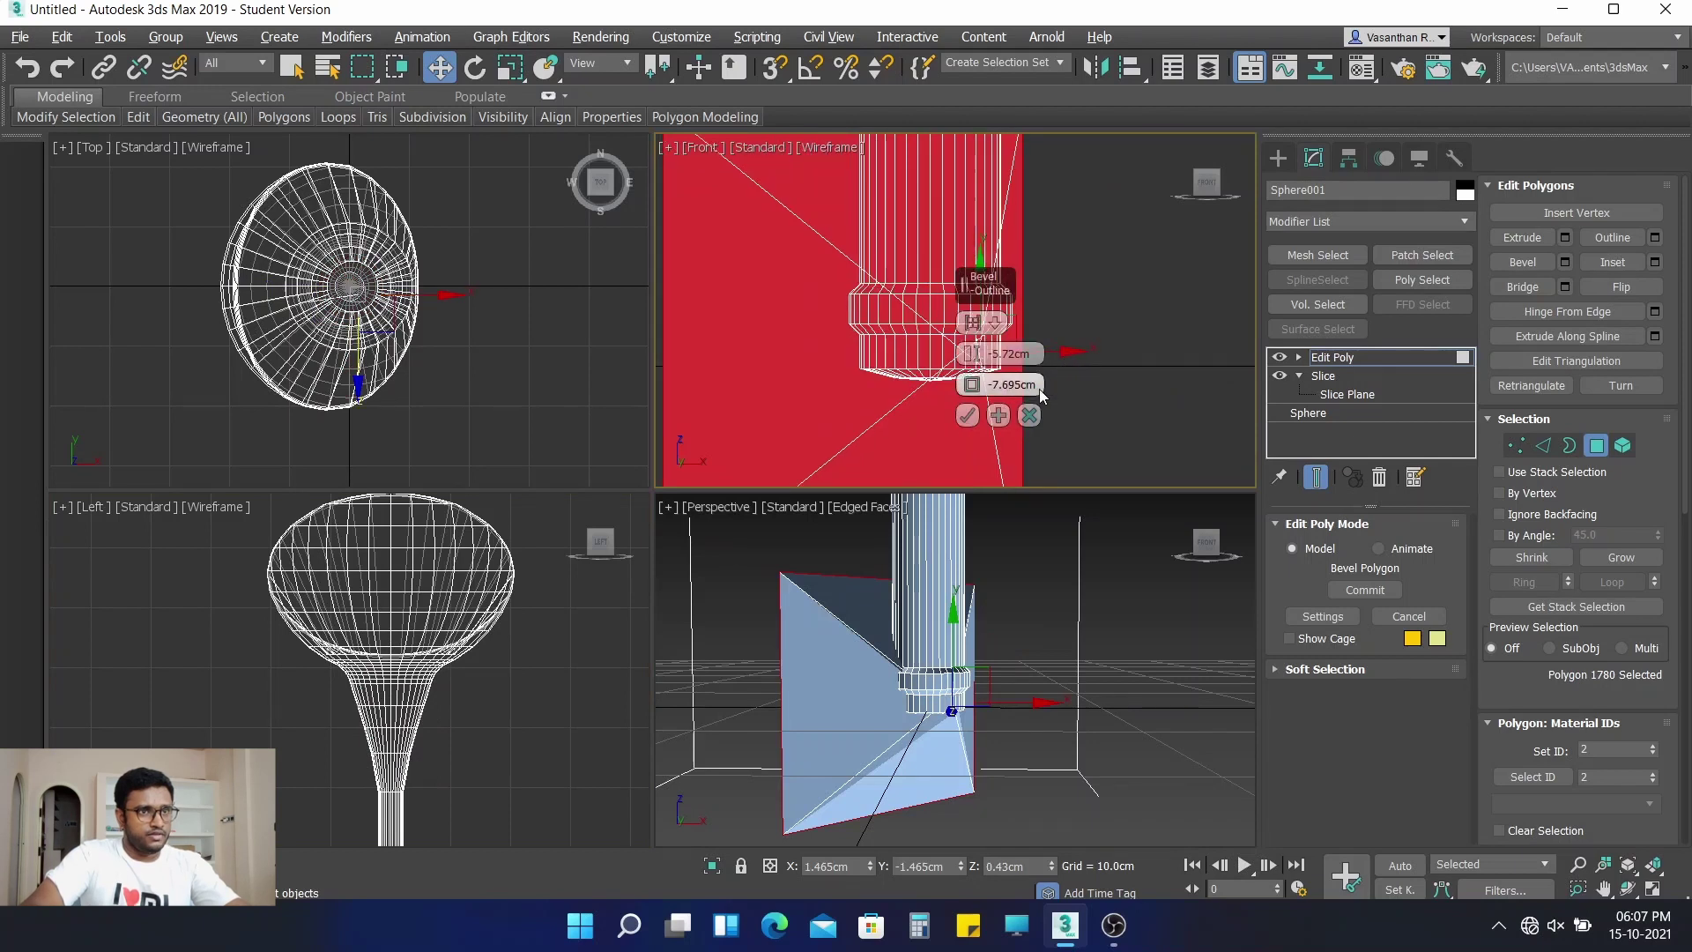
left_click(1029, 415)
scroll(1063, 385, "down", 3)
scroll(1040, 387, "up", 2)
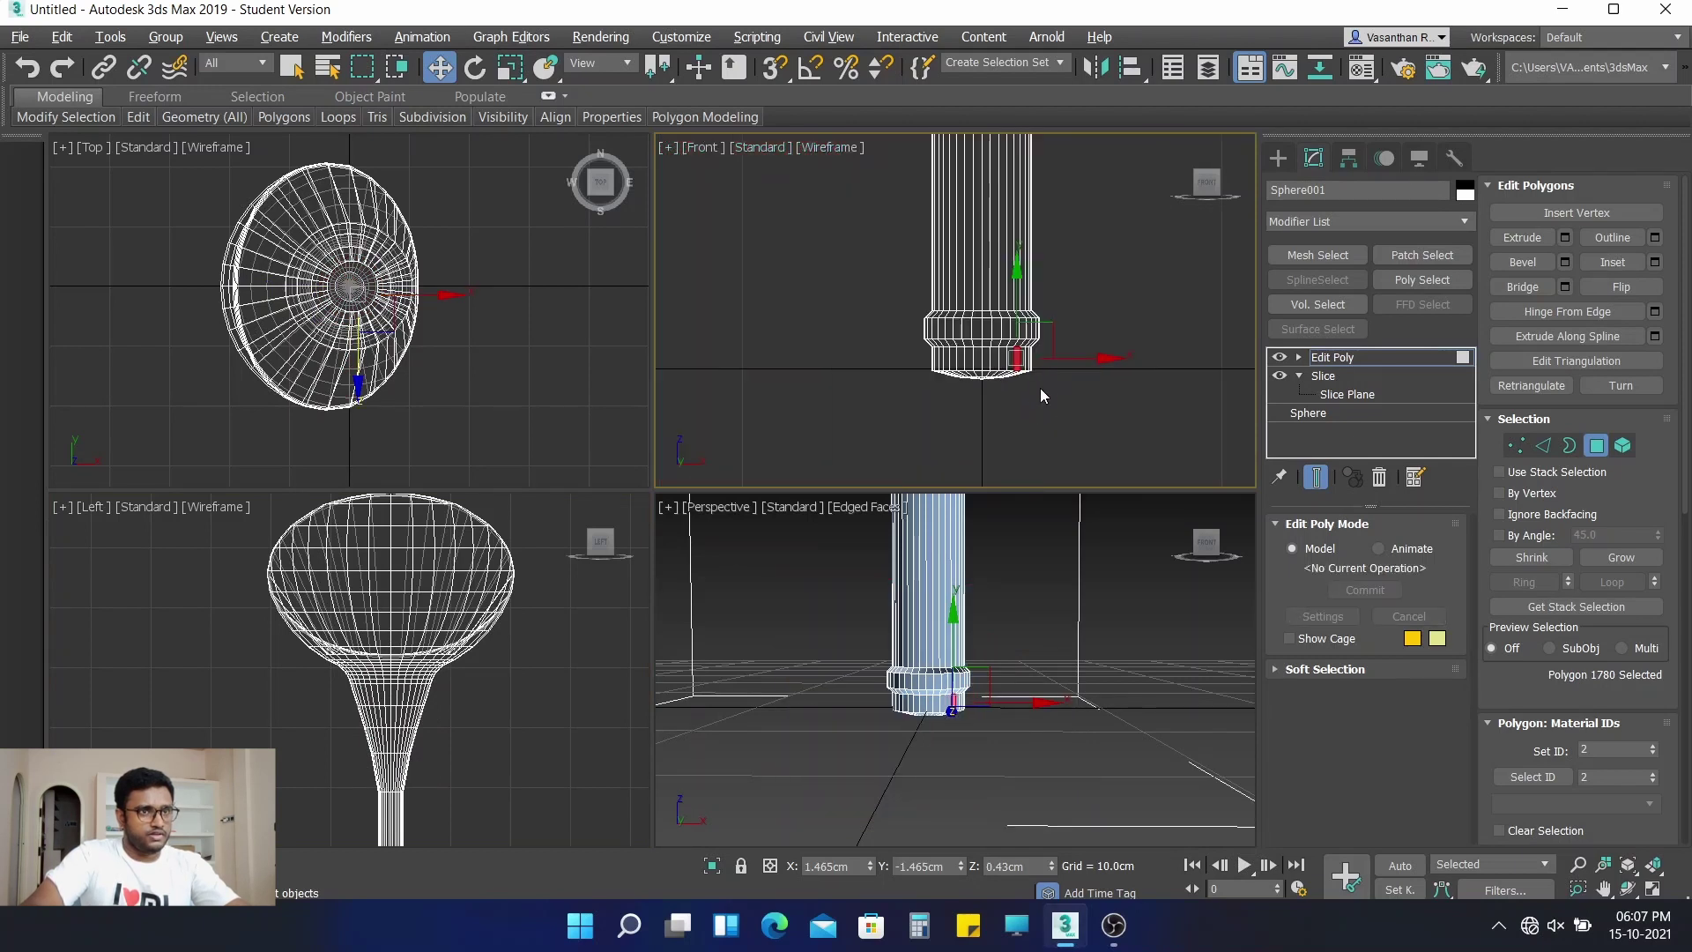
Restore the selection of the stem's end cap polygons and bevel them with a height of -1.133 cm and an outline of -5.764 cm
key("ctrl+z")
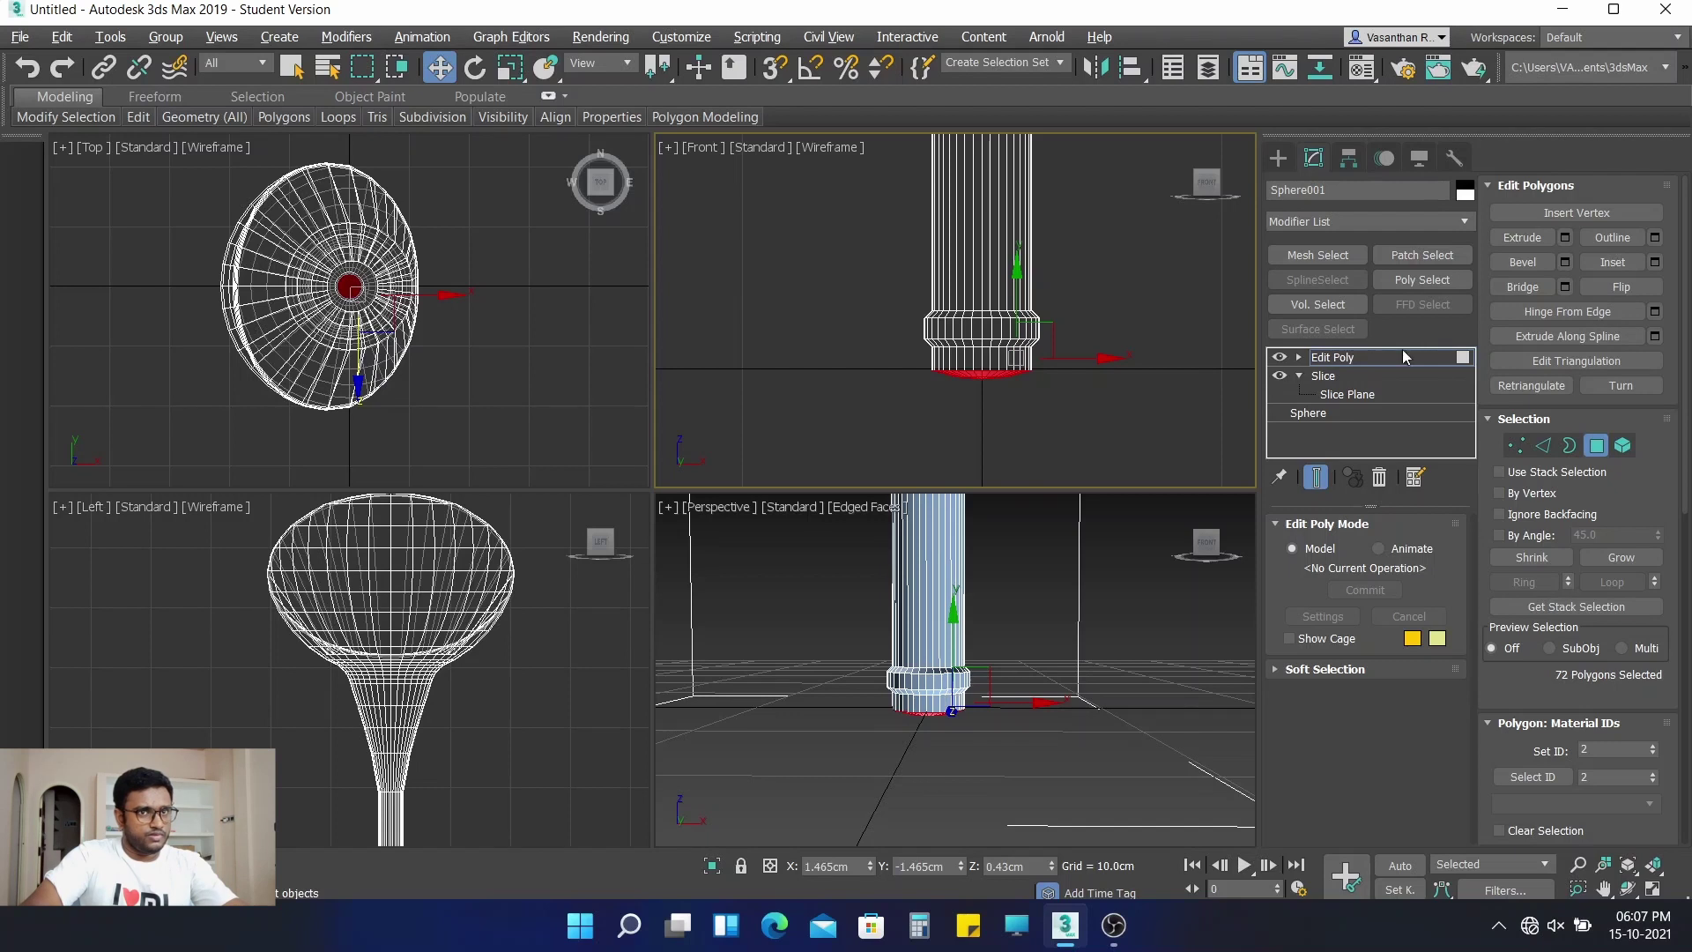
left_click(1565, 262)
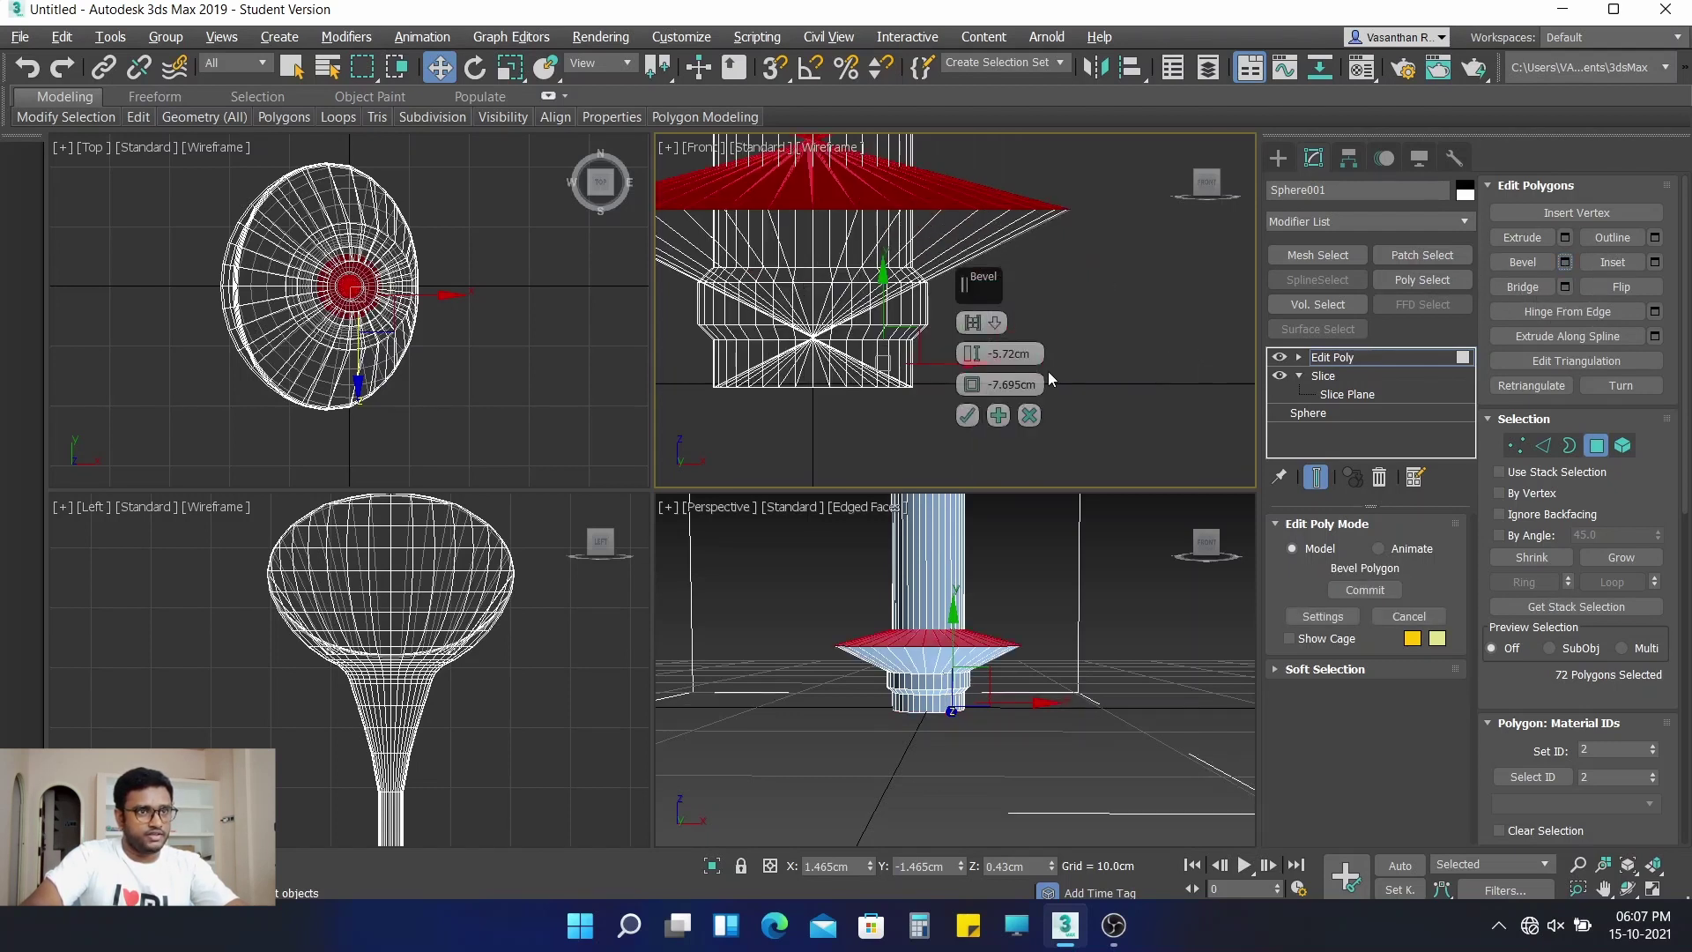
scroll(1086, 329, "up", 2)
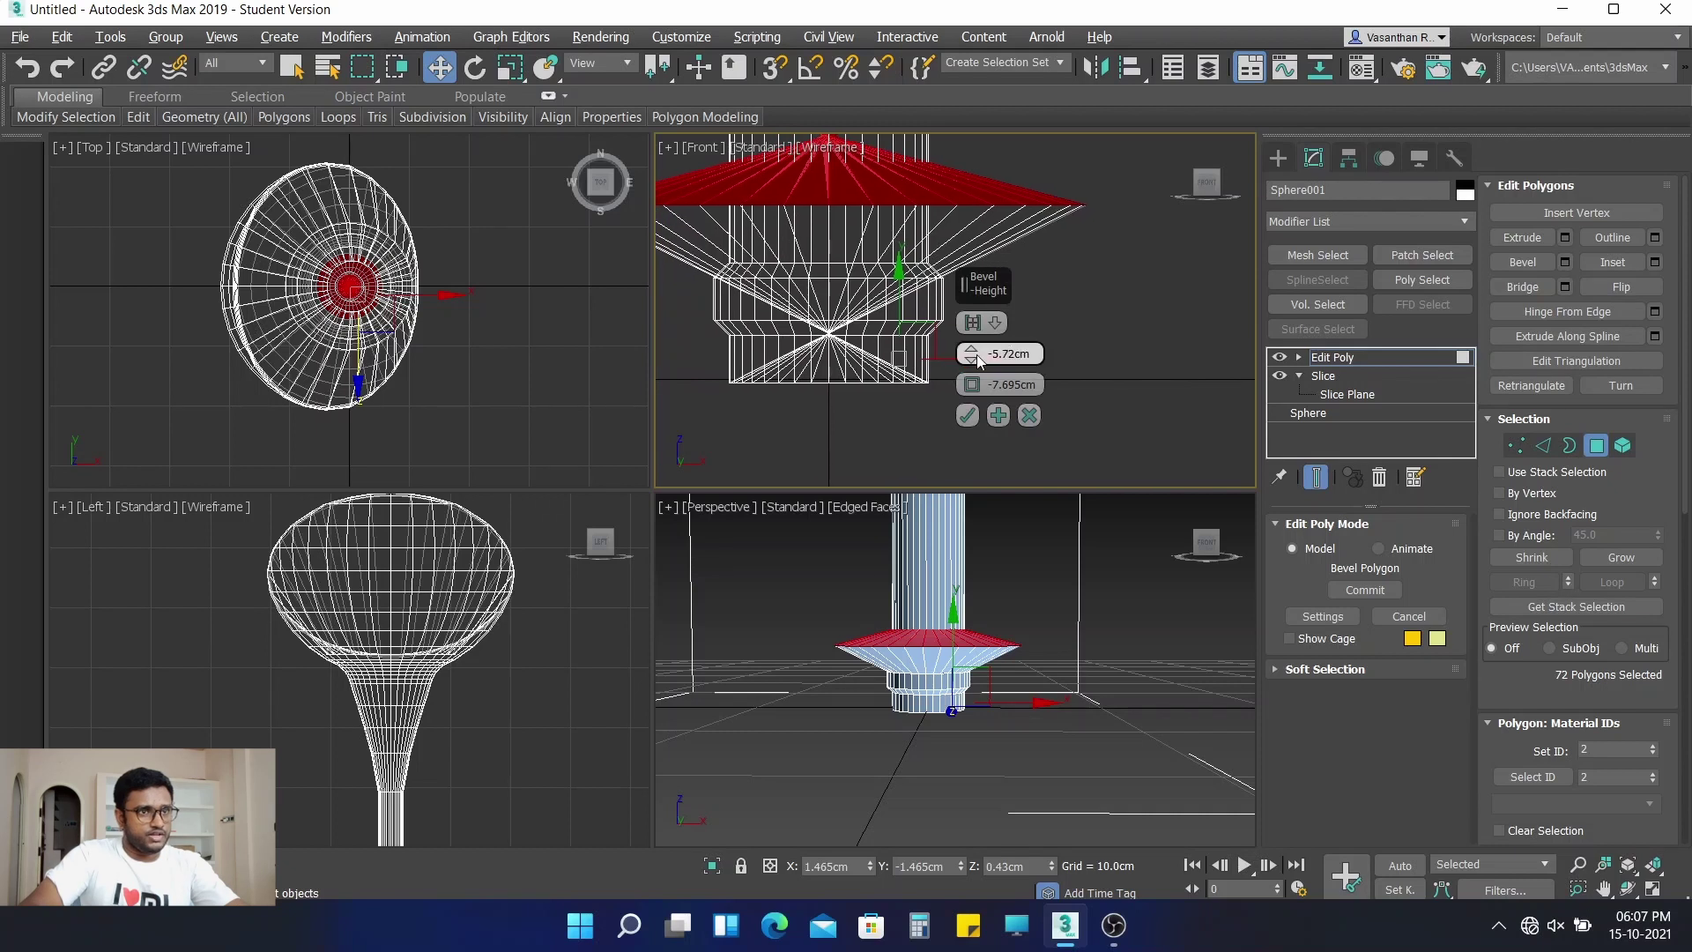
left_click_drag(971, 354, 1001, 134)
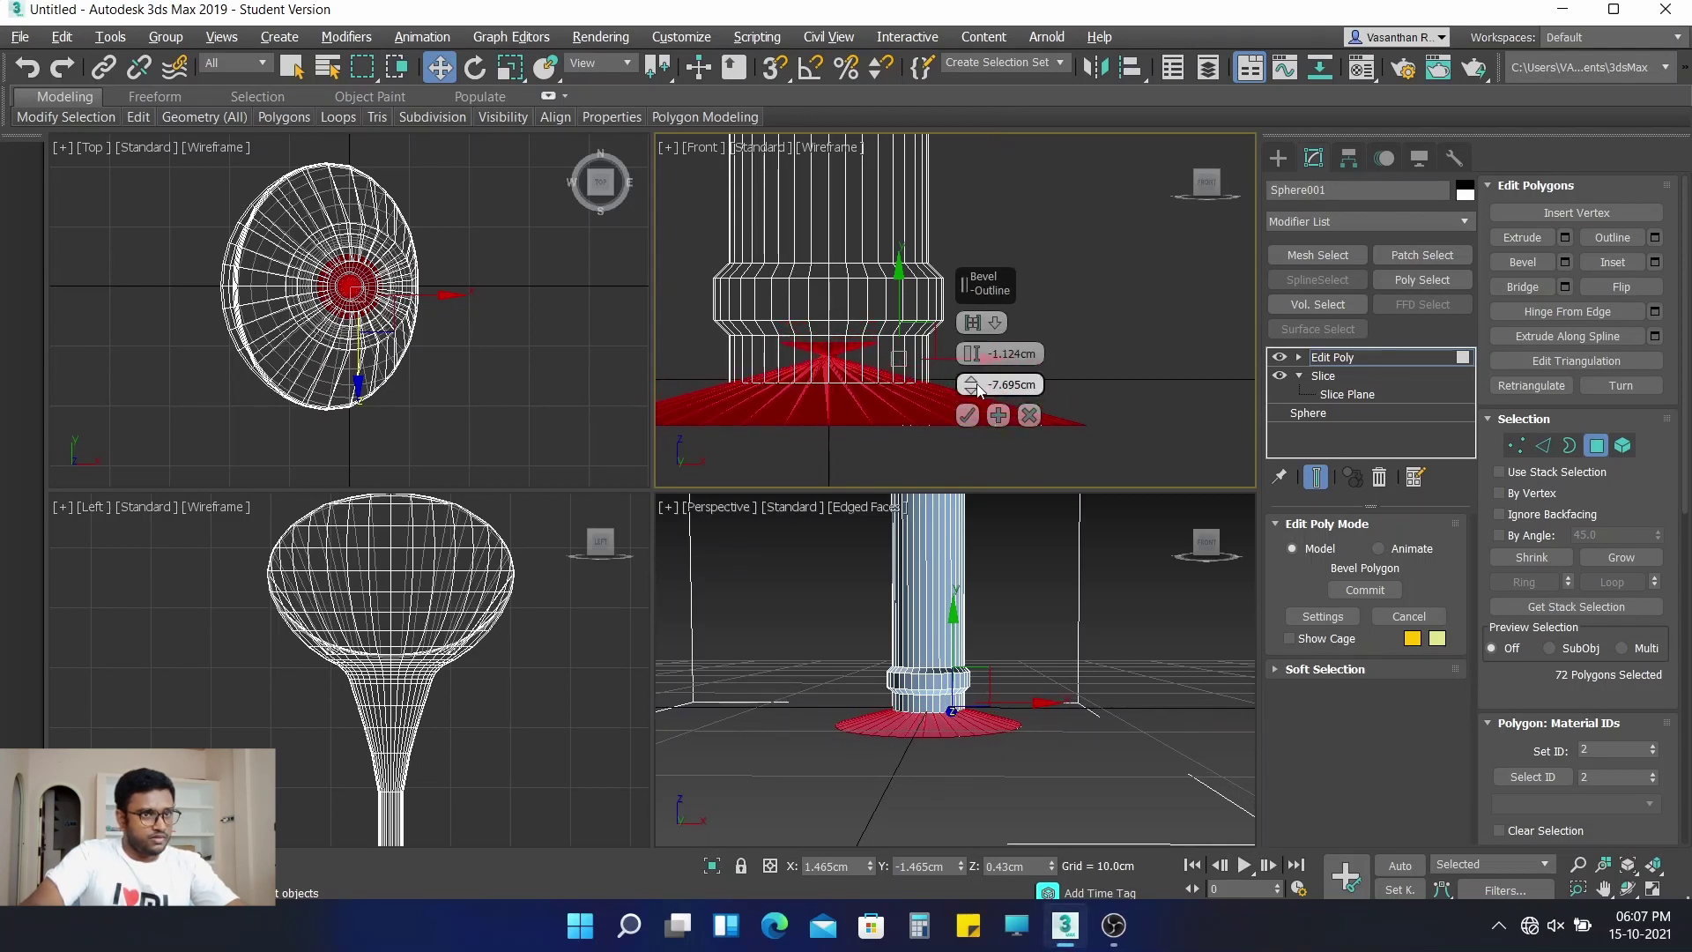
left_click_drag(971, 384, 994, 272)
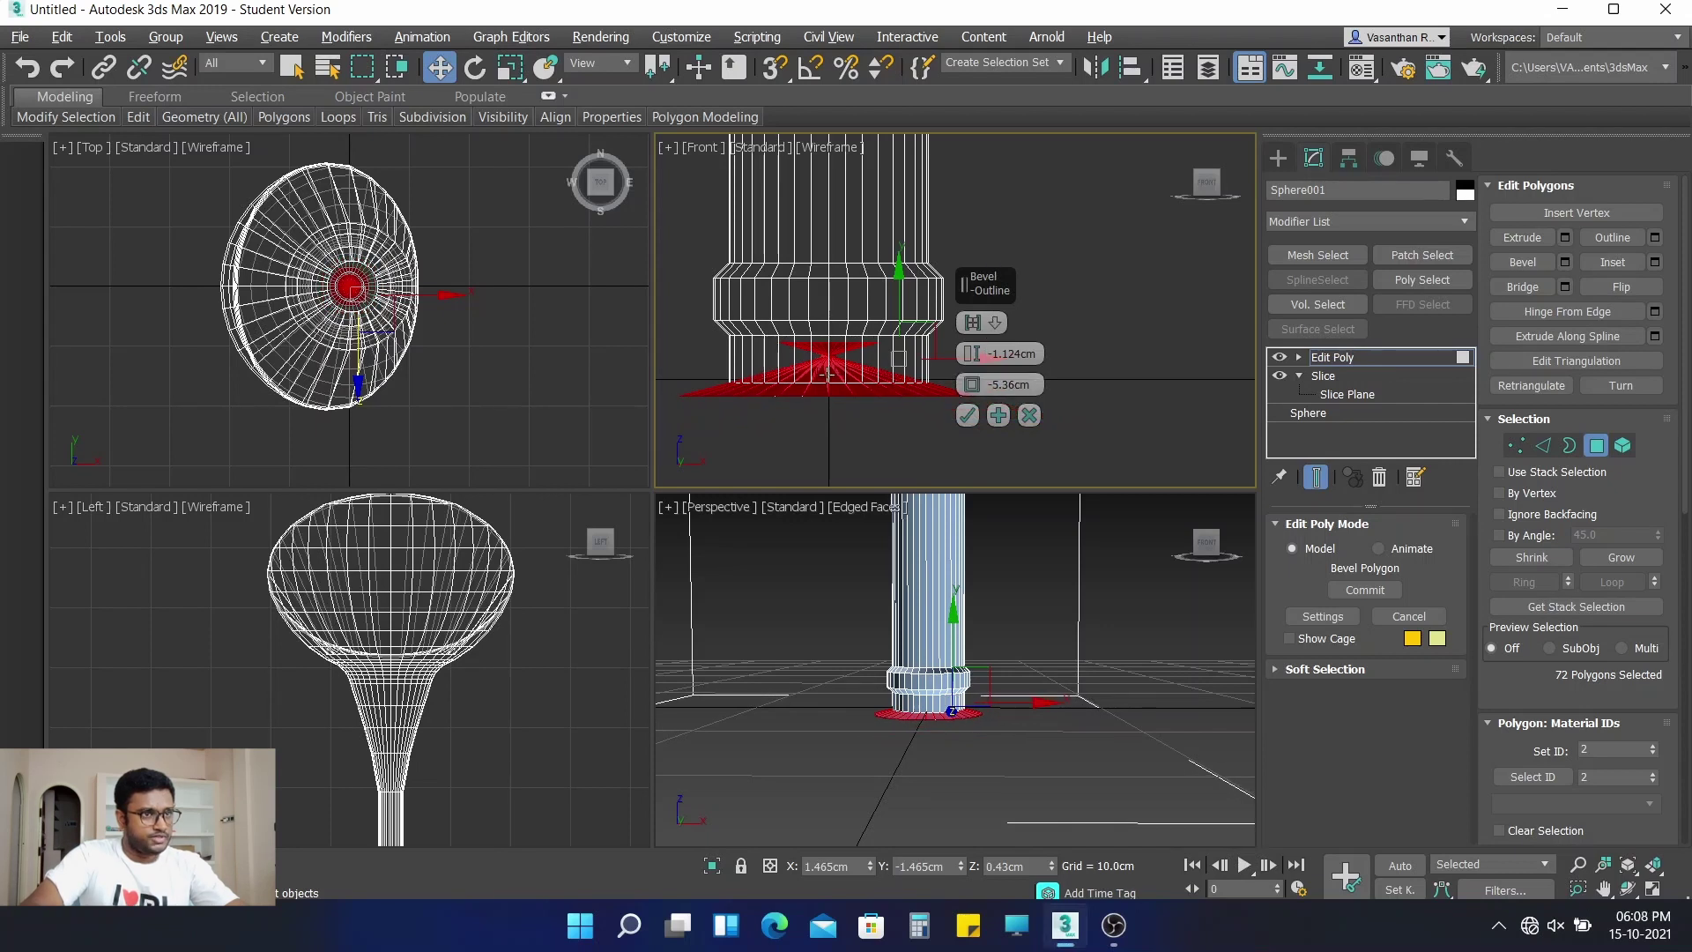
scroll(991, 282, "up", 6)
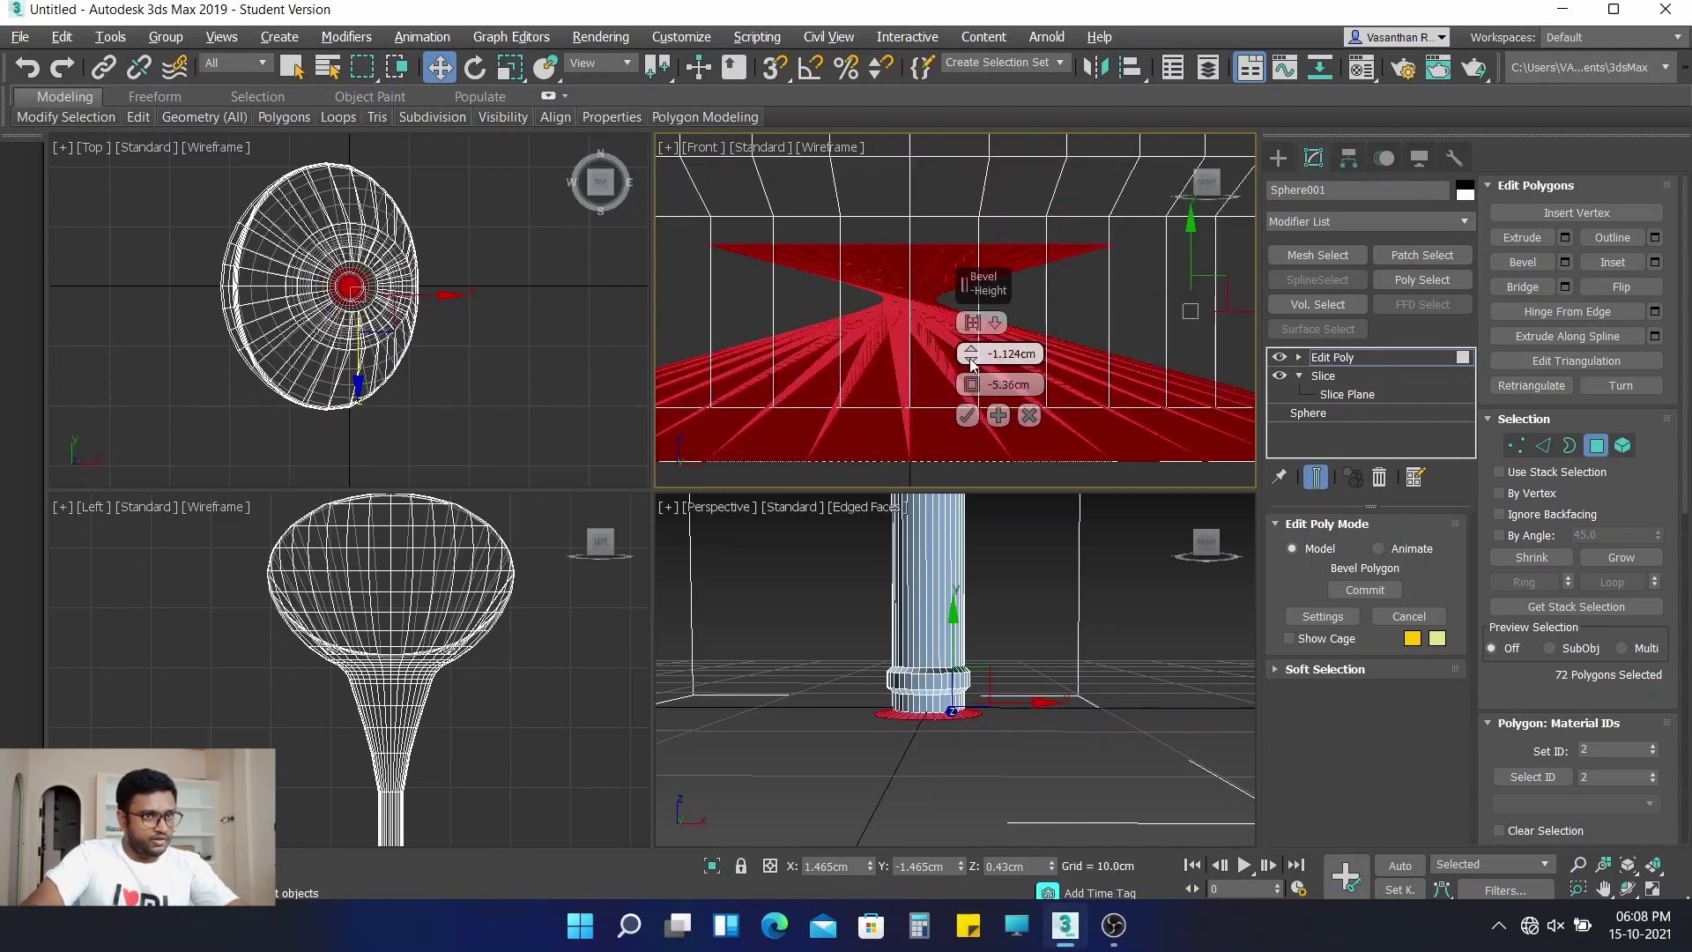
left_click_drag(971, 353, 985, 358)
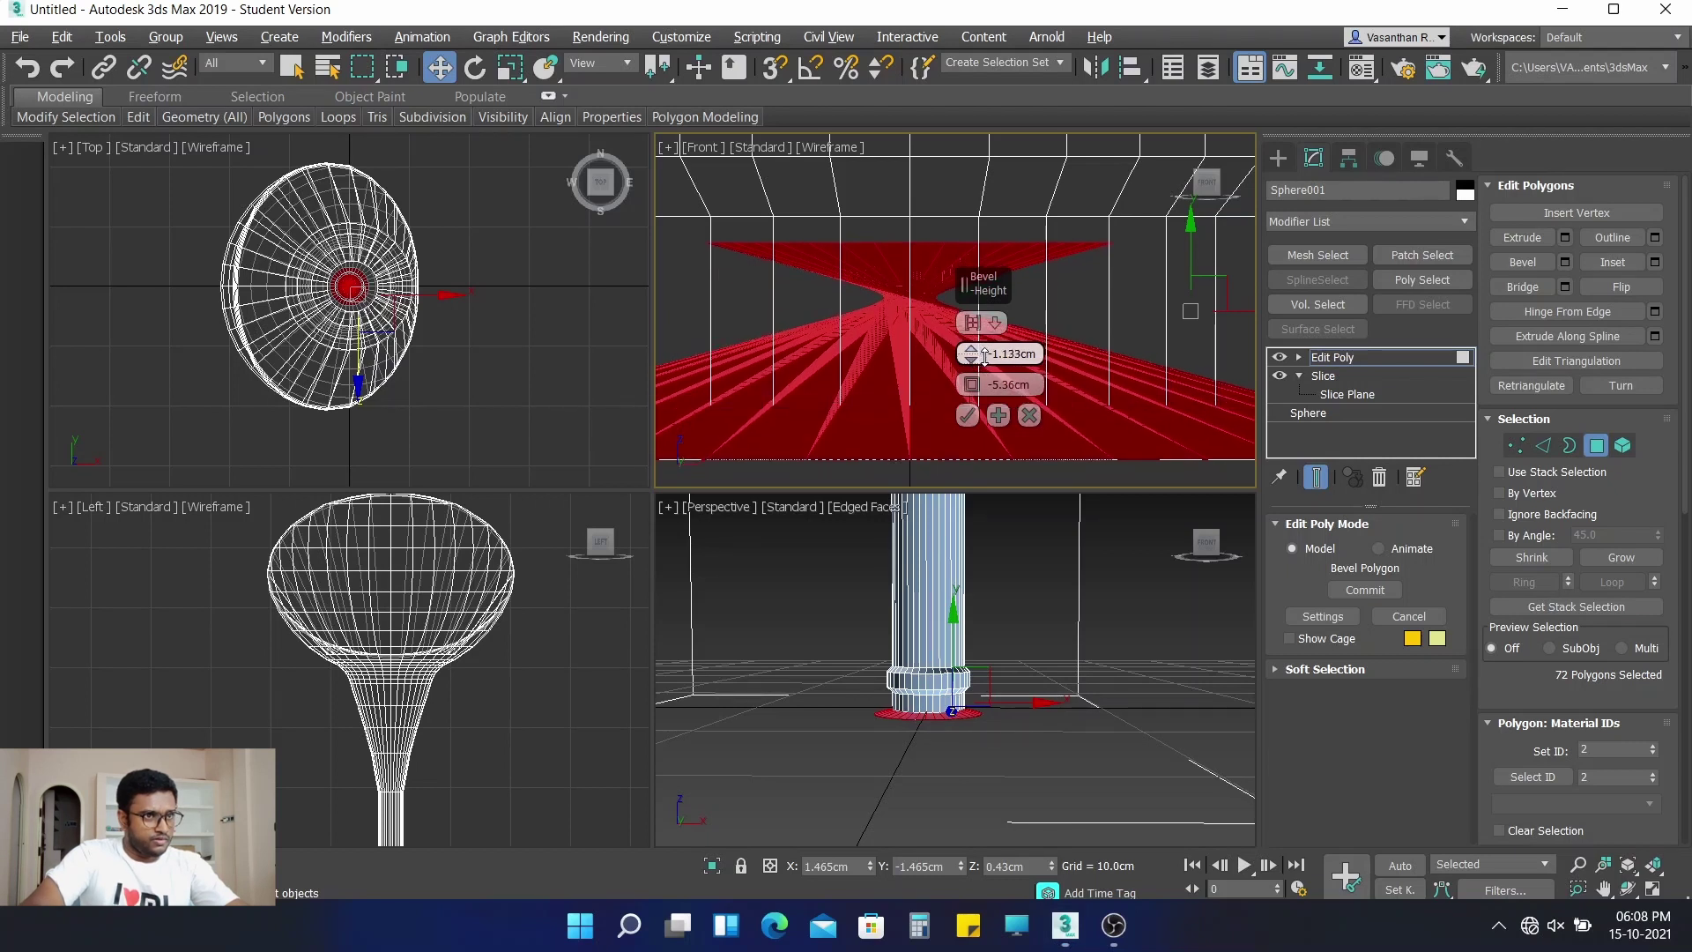
scroll(824, 366, "down", 5)
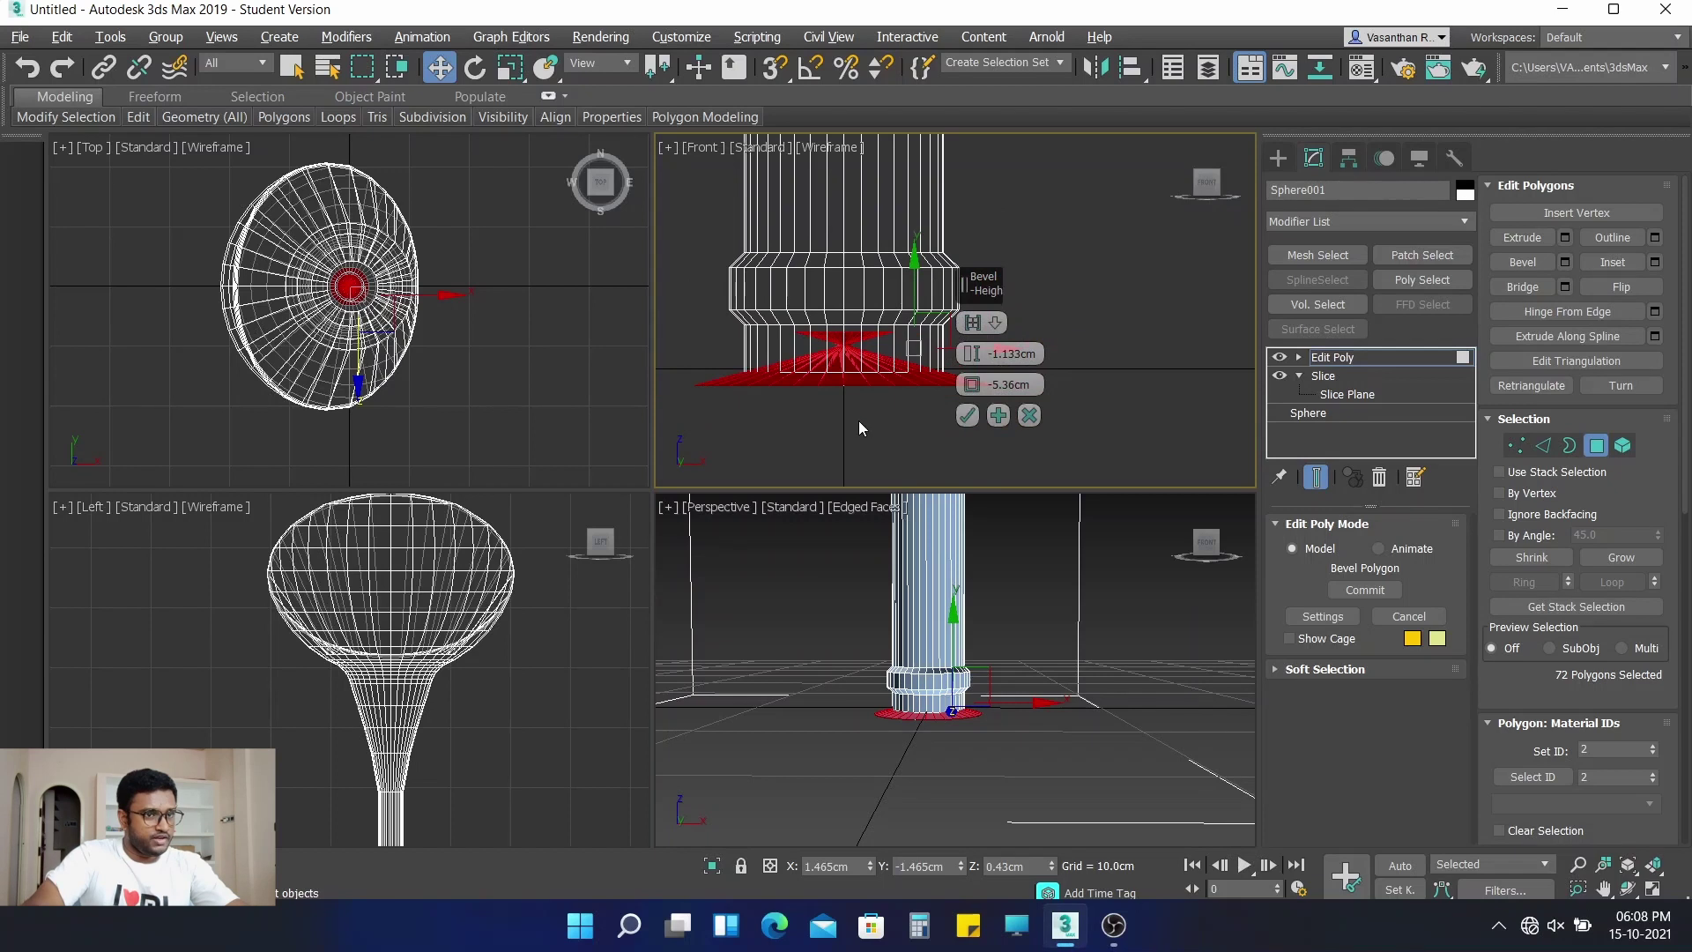
left_click_drag(971, 386, 967, 397)
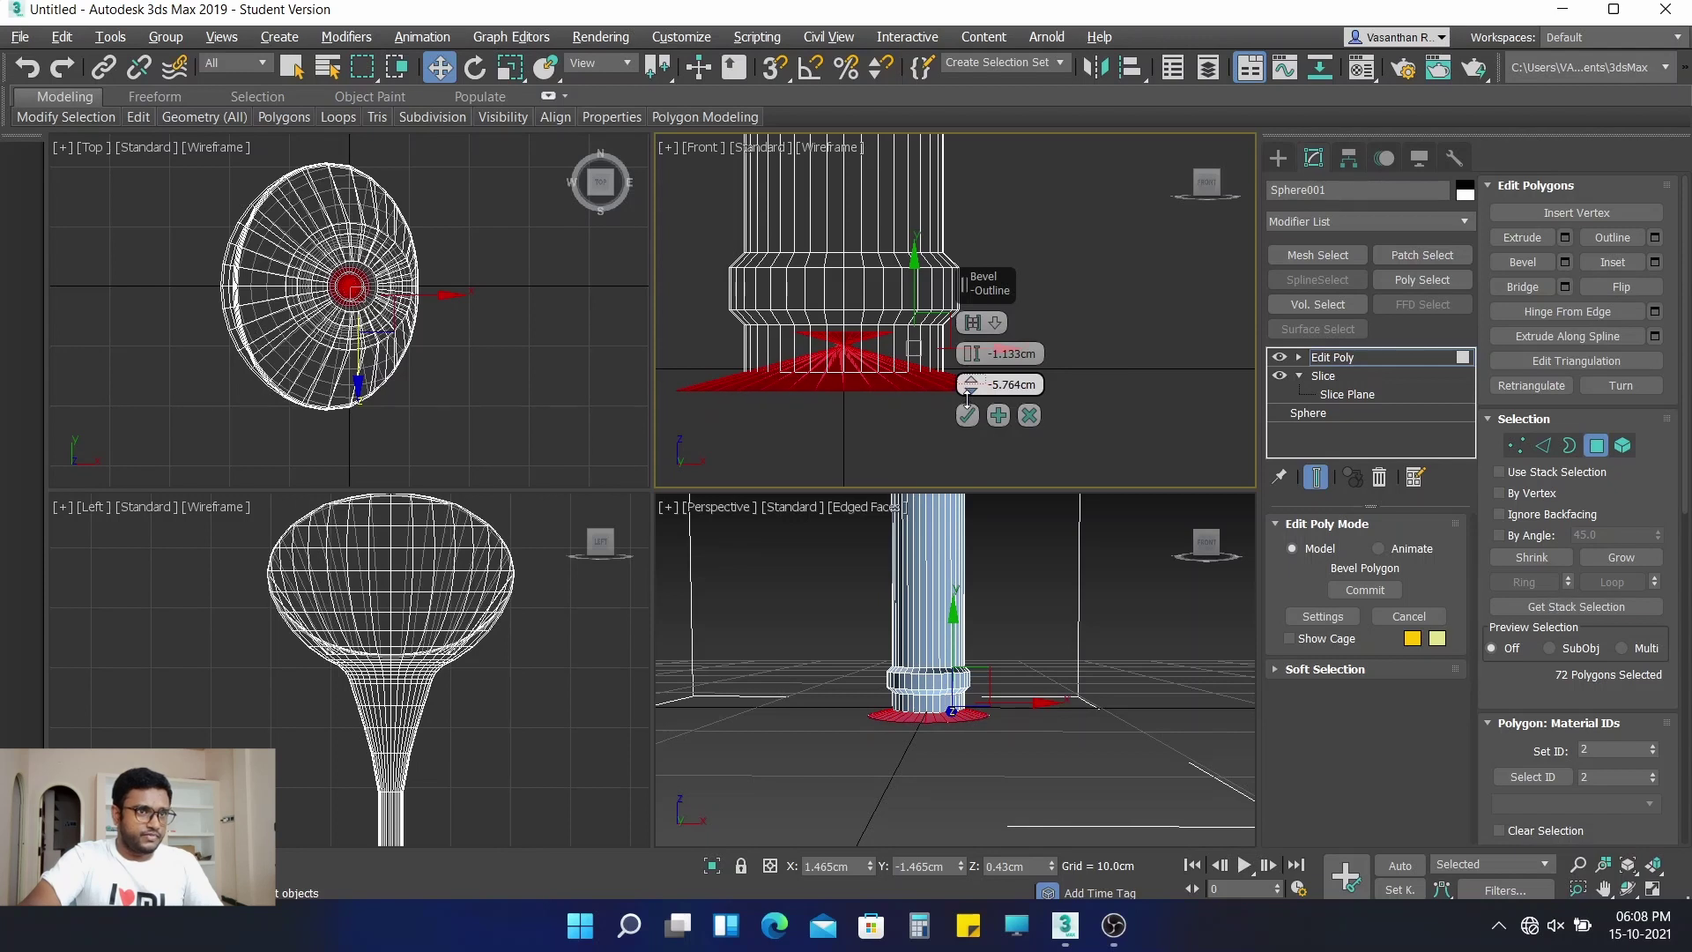
left_click(967, 415)
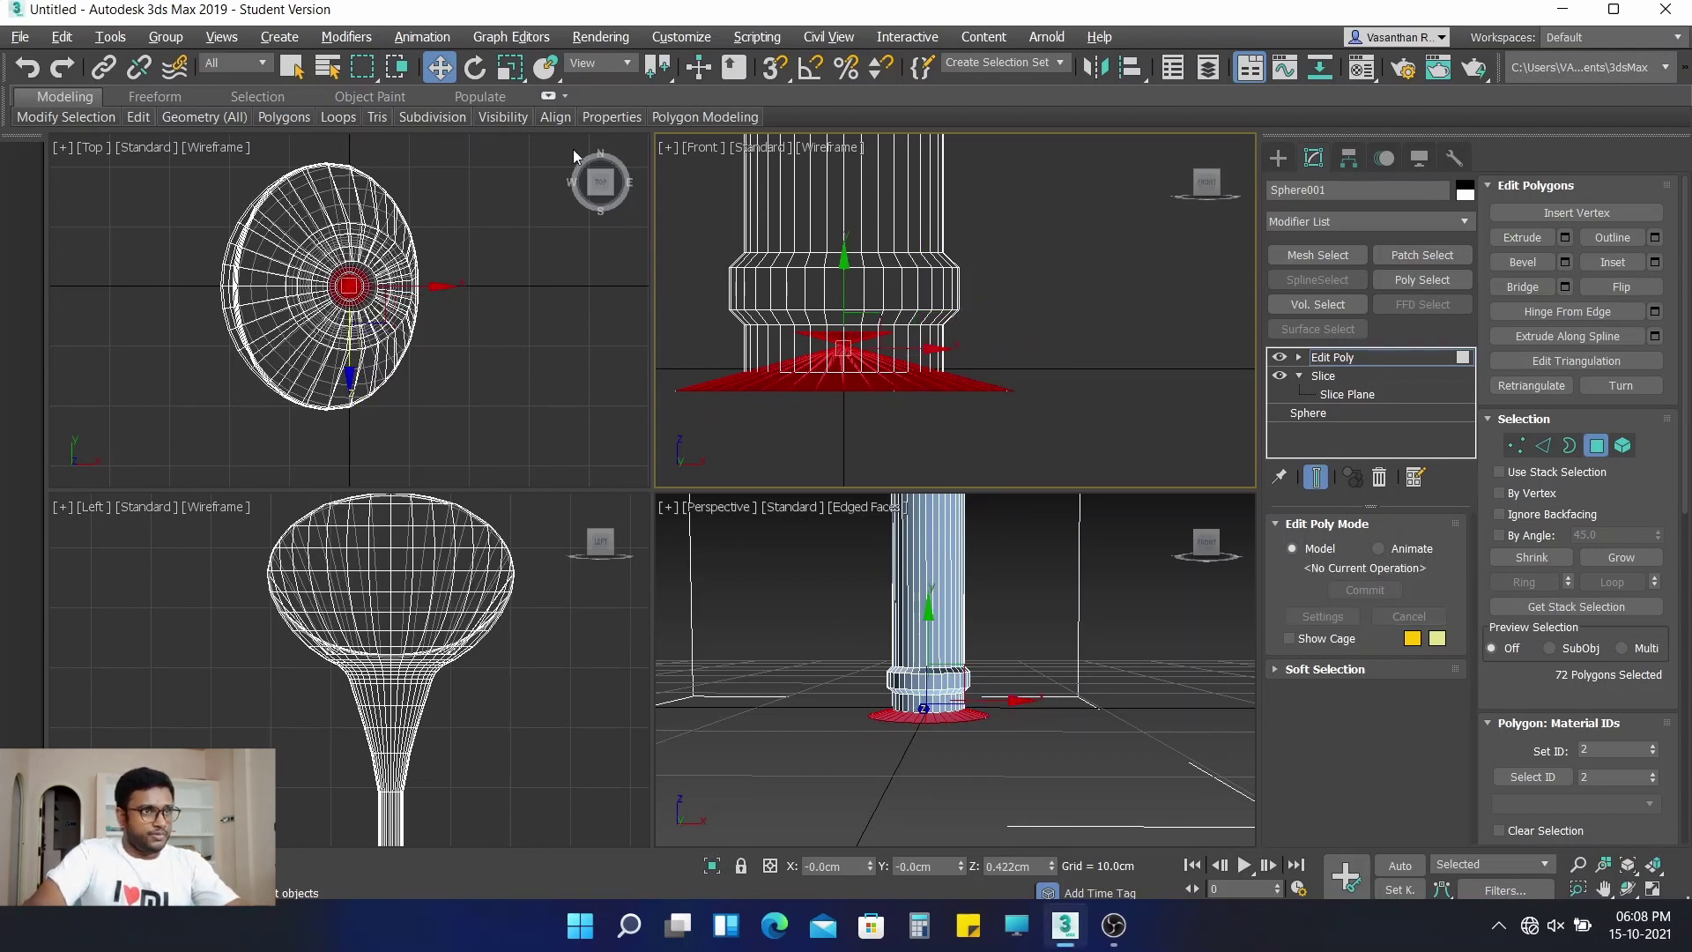
Activate the Scale tool for the selected polygons of the flared disc at the stem's lower end
left_click(511, 67)
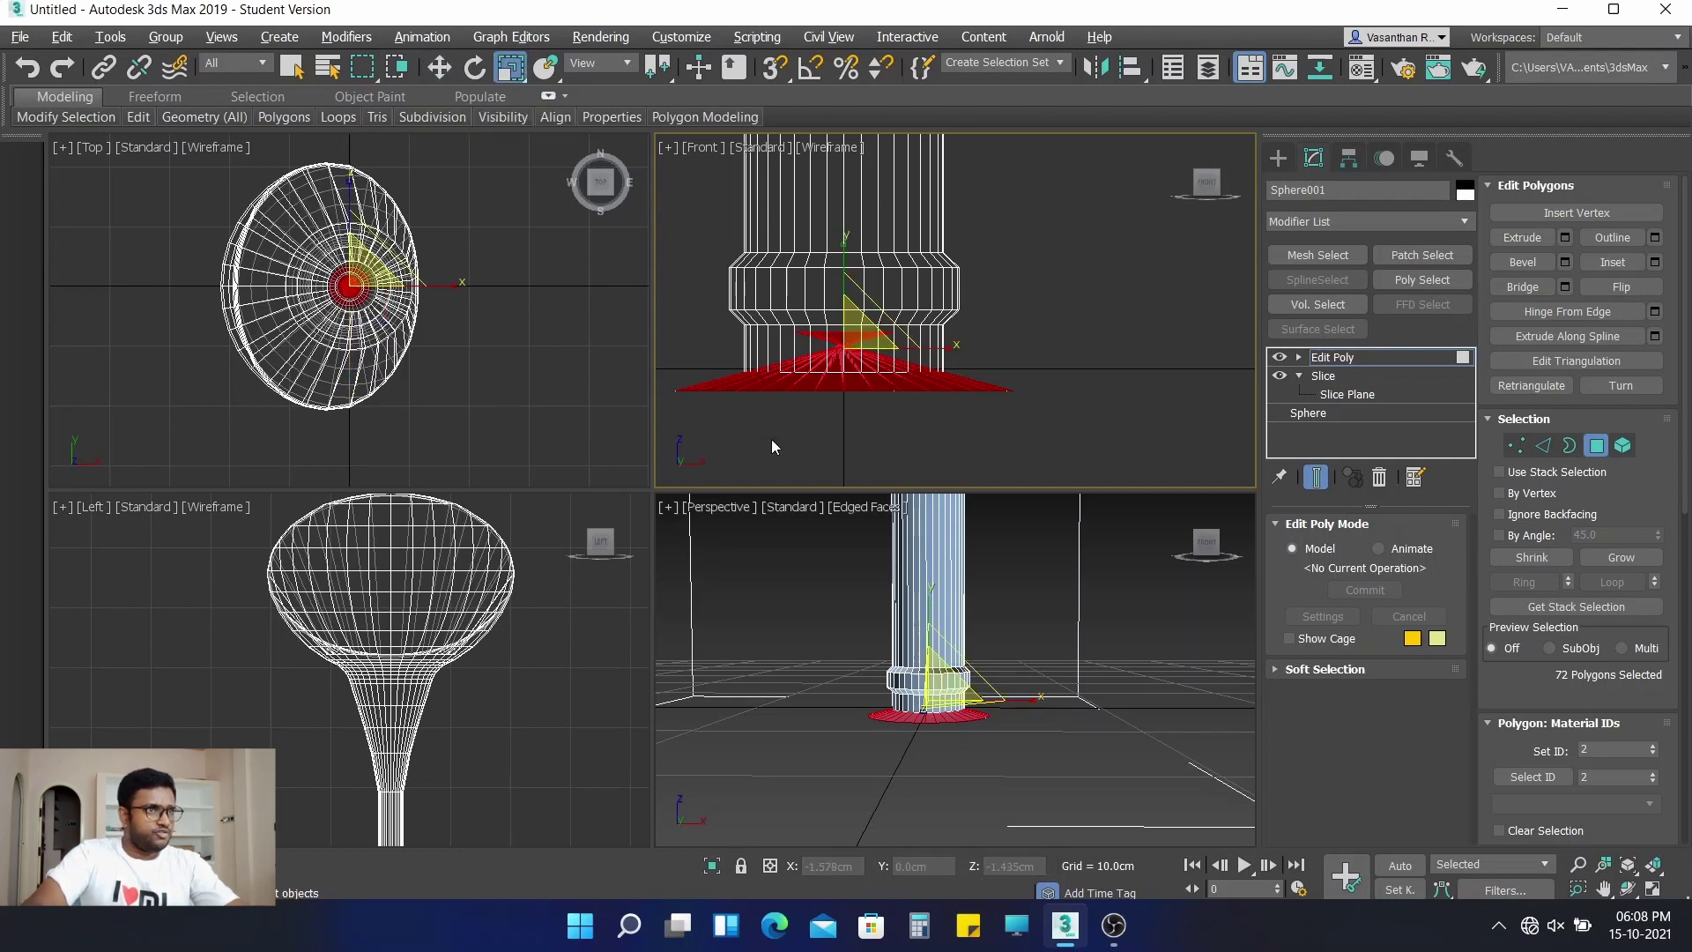
Try scaling up the selected polygons at the stem's bottom into a wide flared base
left_click_drag(945, 692, 898, 511)
scroll(921, 457, "down", 2)
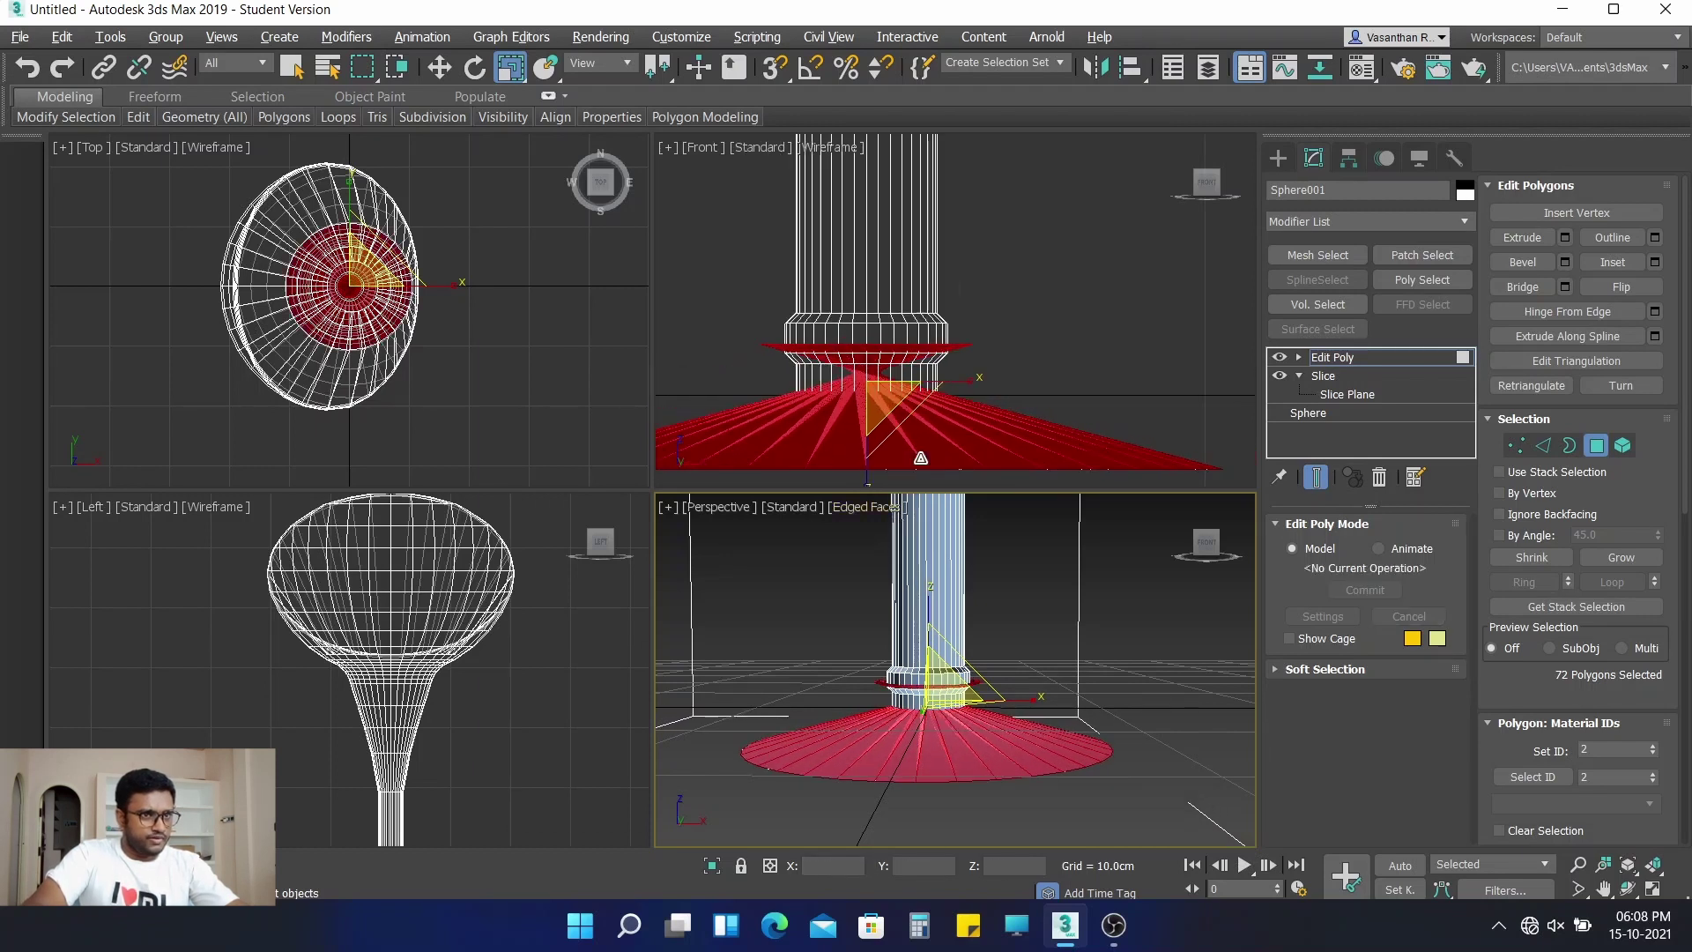
left_click(827, 595)
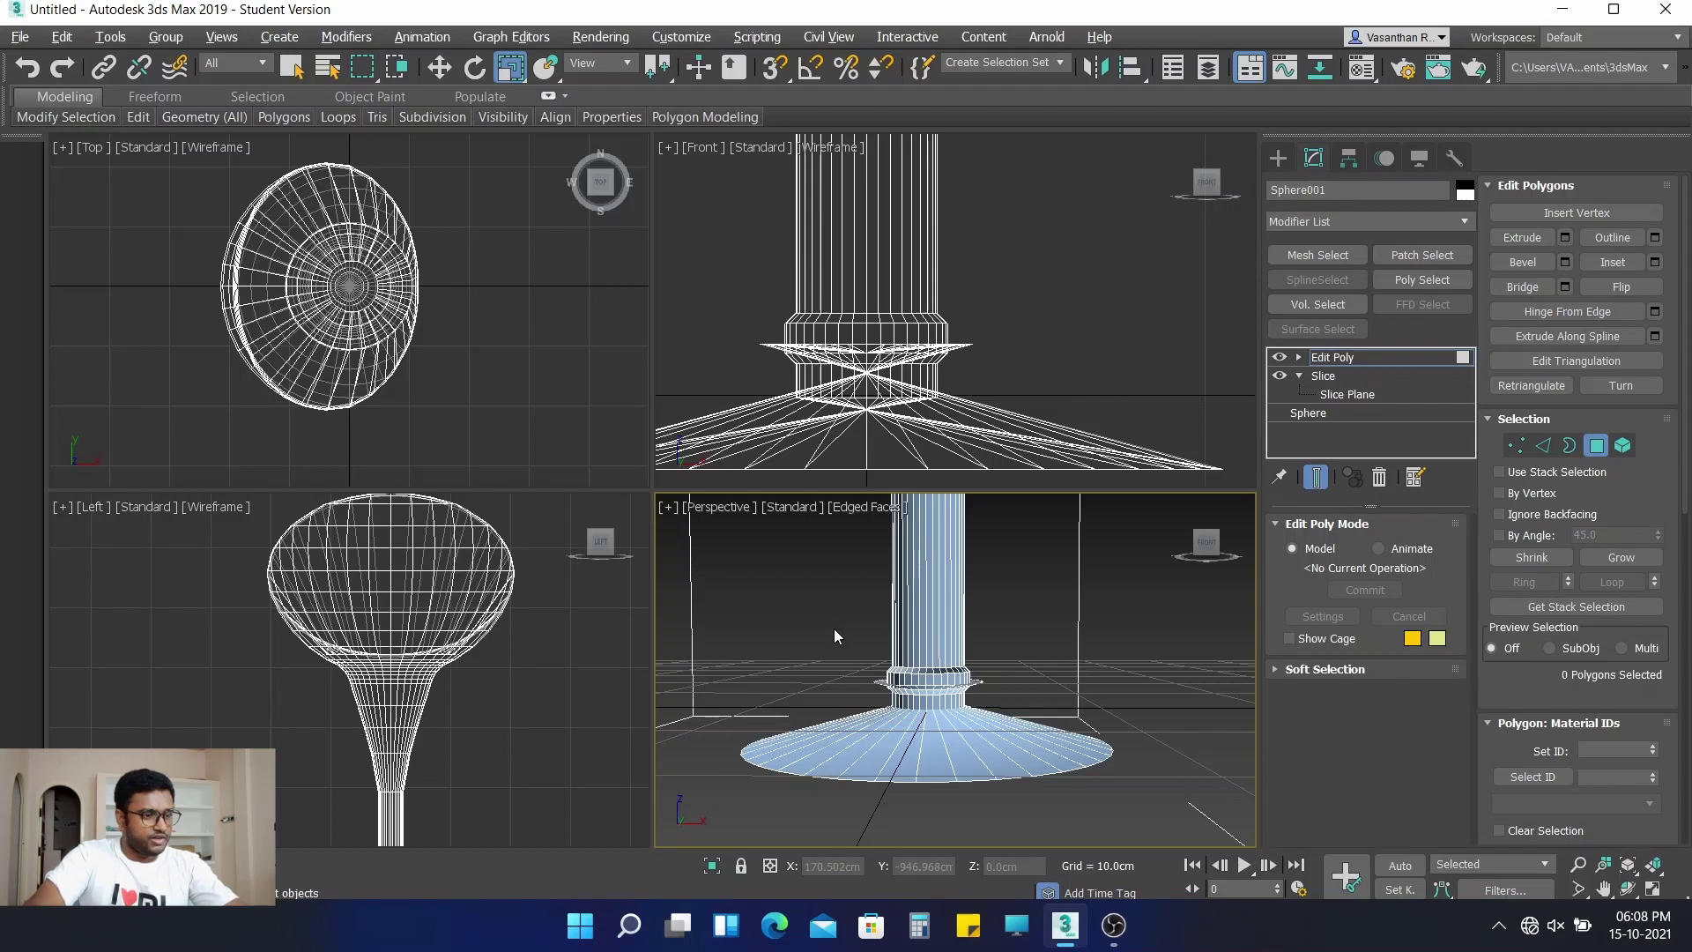
key("alt+w")
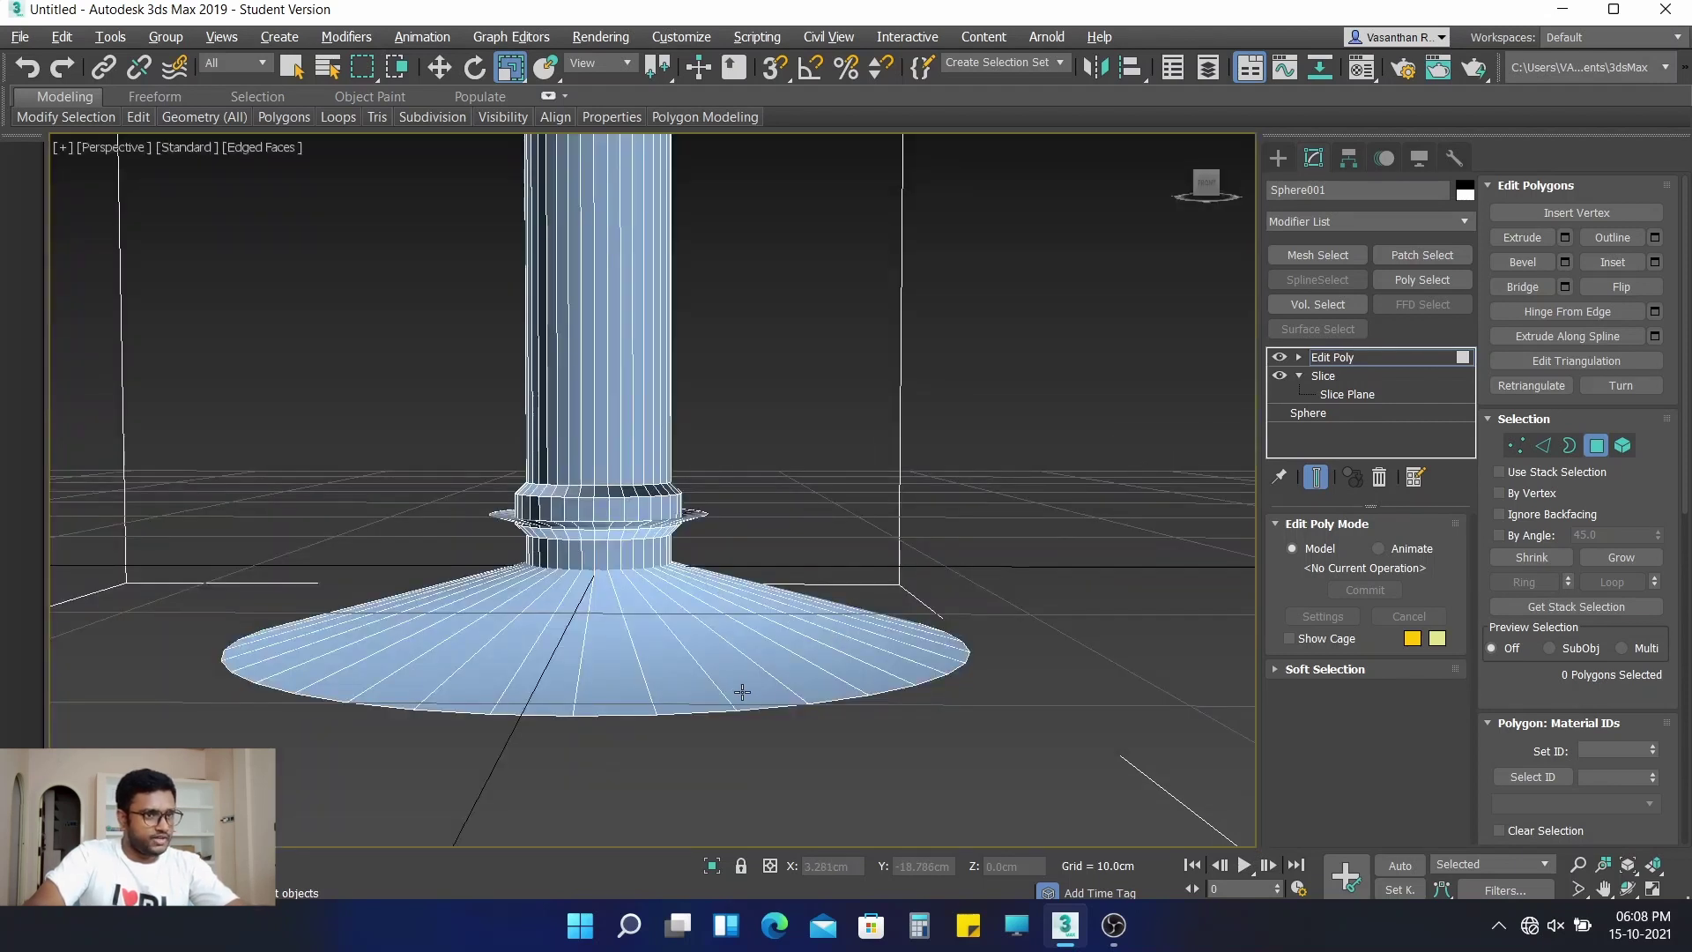
Undo the base enlargement with its polygon selection restored, and scale the base polygons up again
key("ctrl+z")
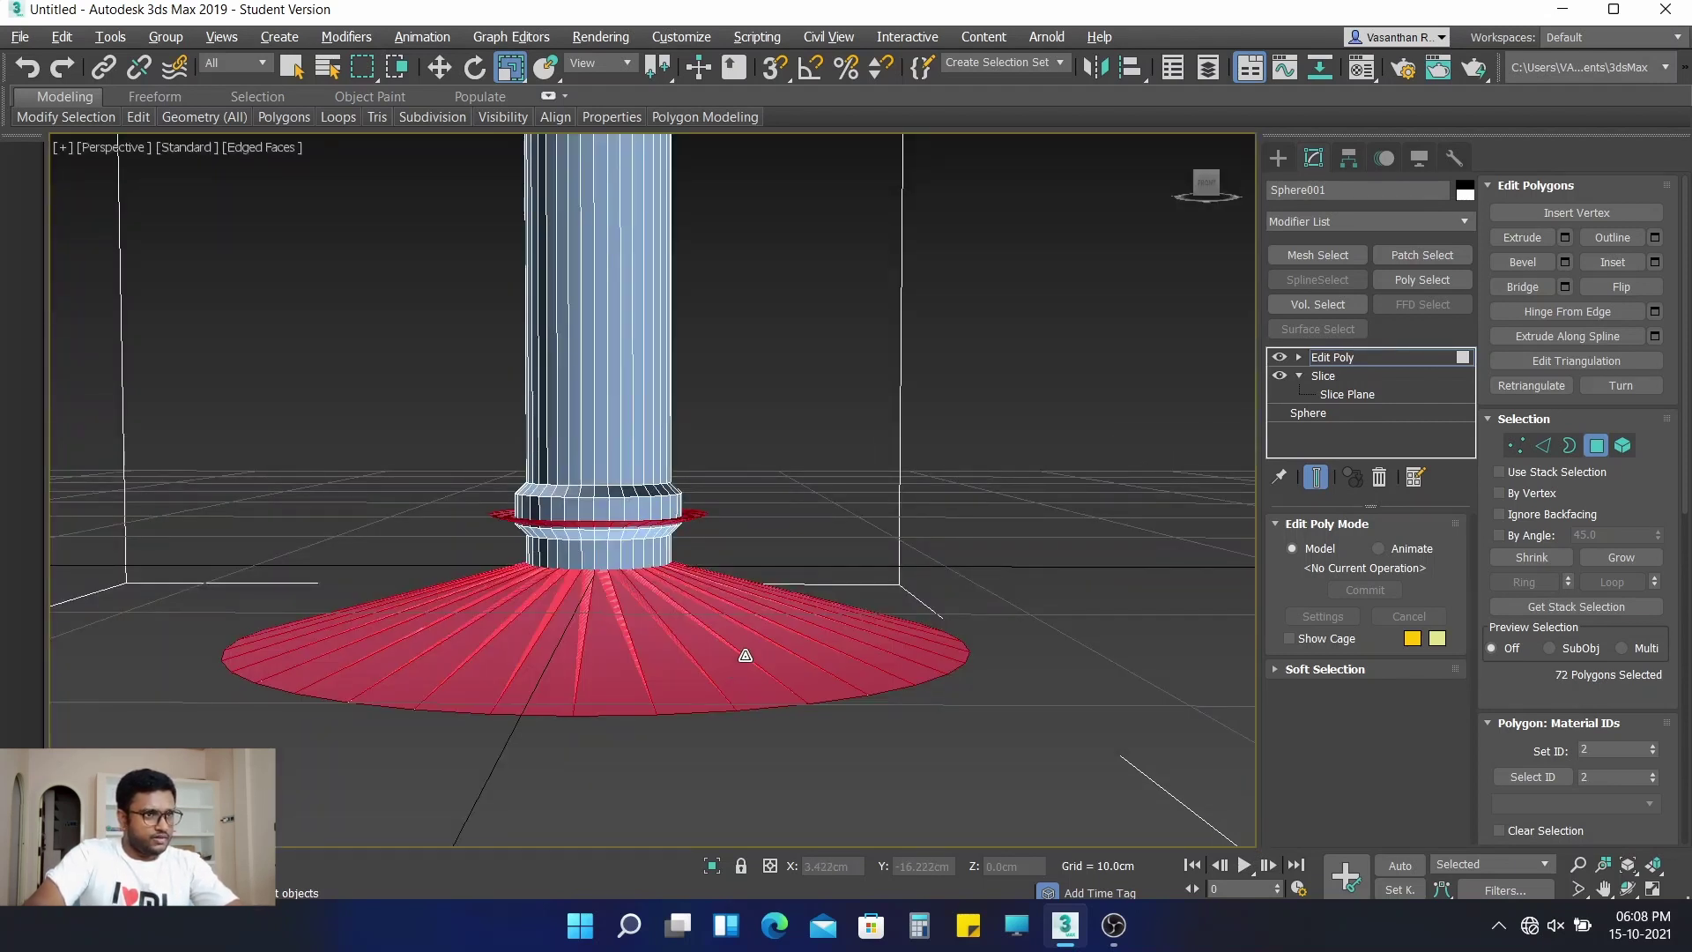
scroll(744, 652, "down", 2)
scroll(743, 646, "up", 3)
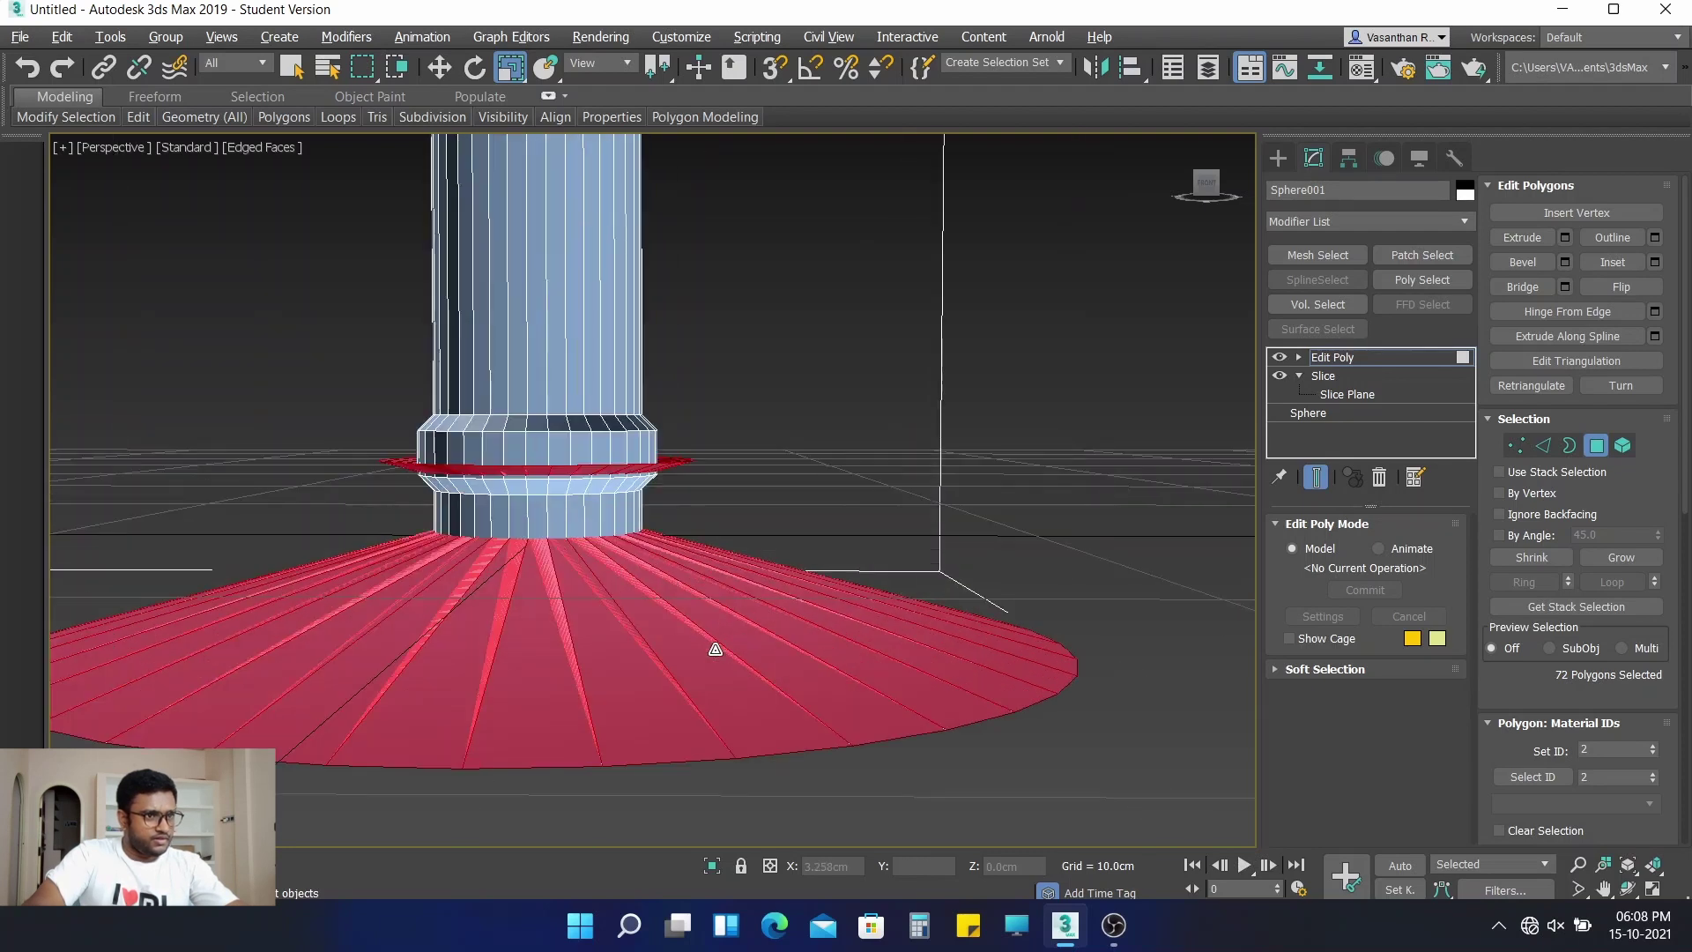
left_click(603, 570)
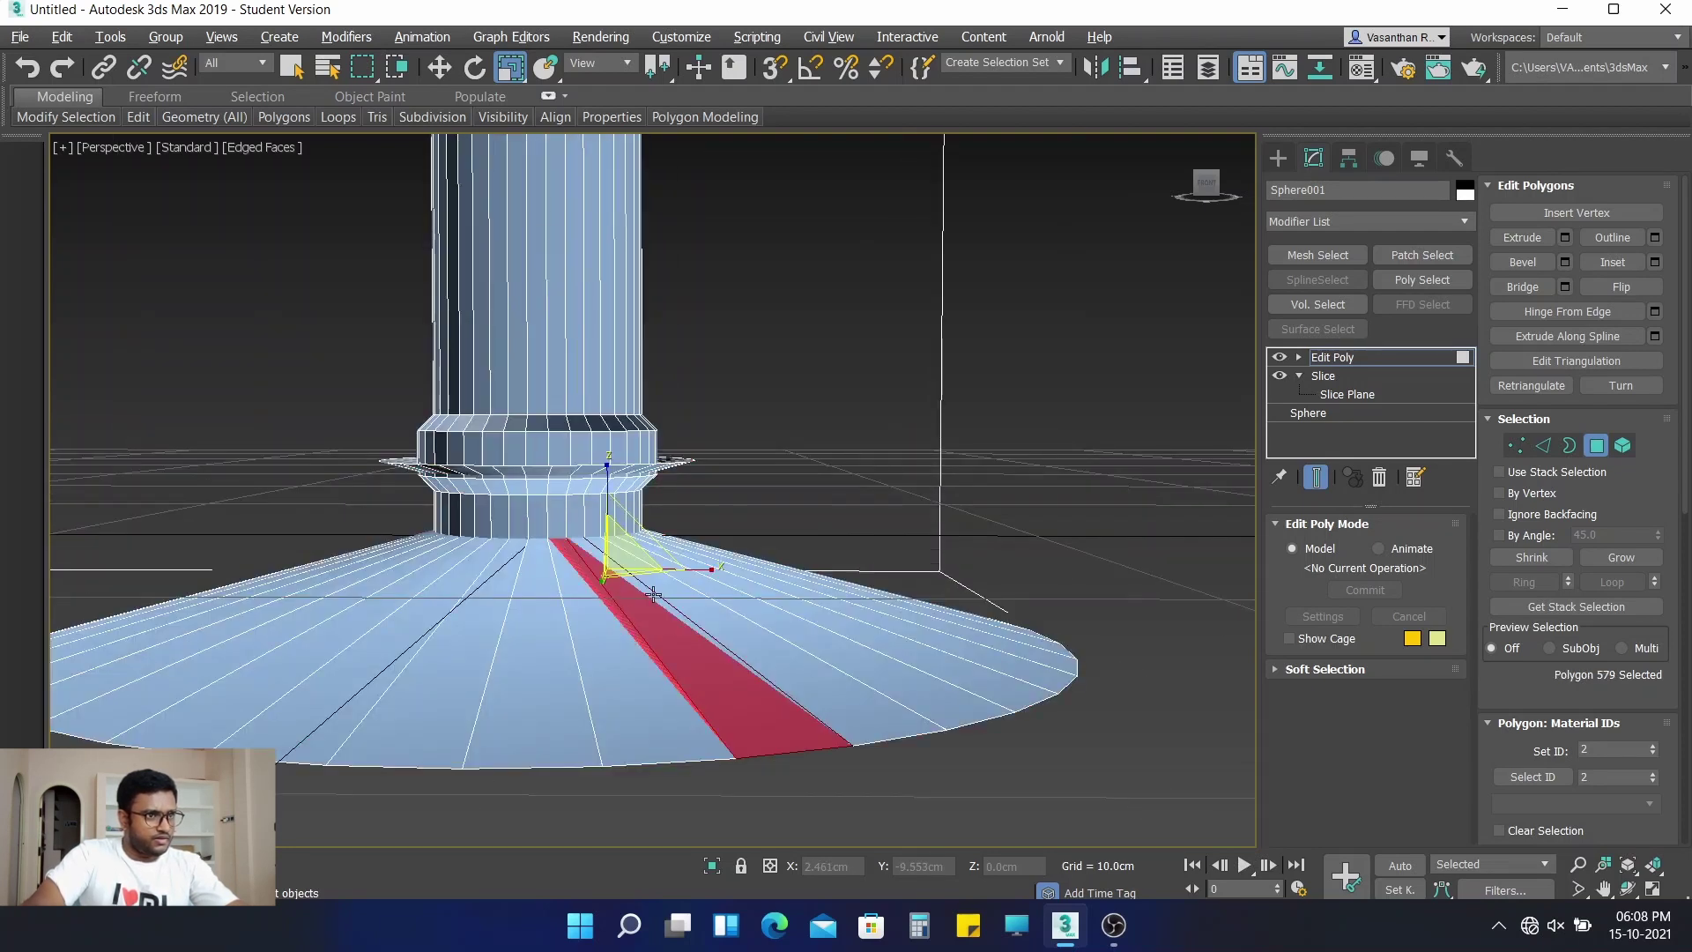
key("ctrl+z")
left_click_drag(670, 598, 598, 605)
key("ctrl+z")
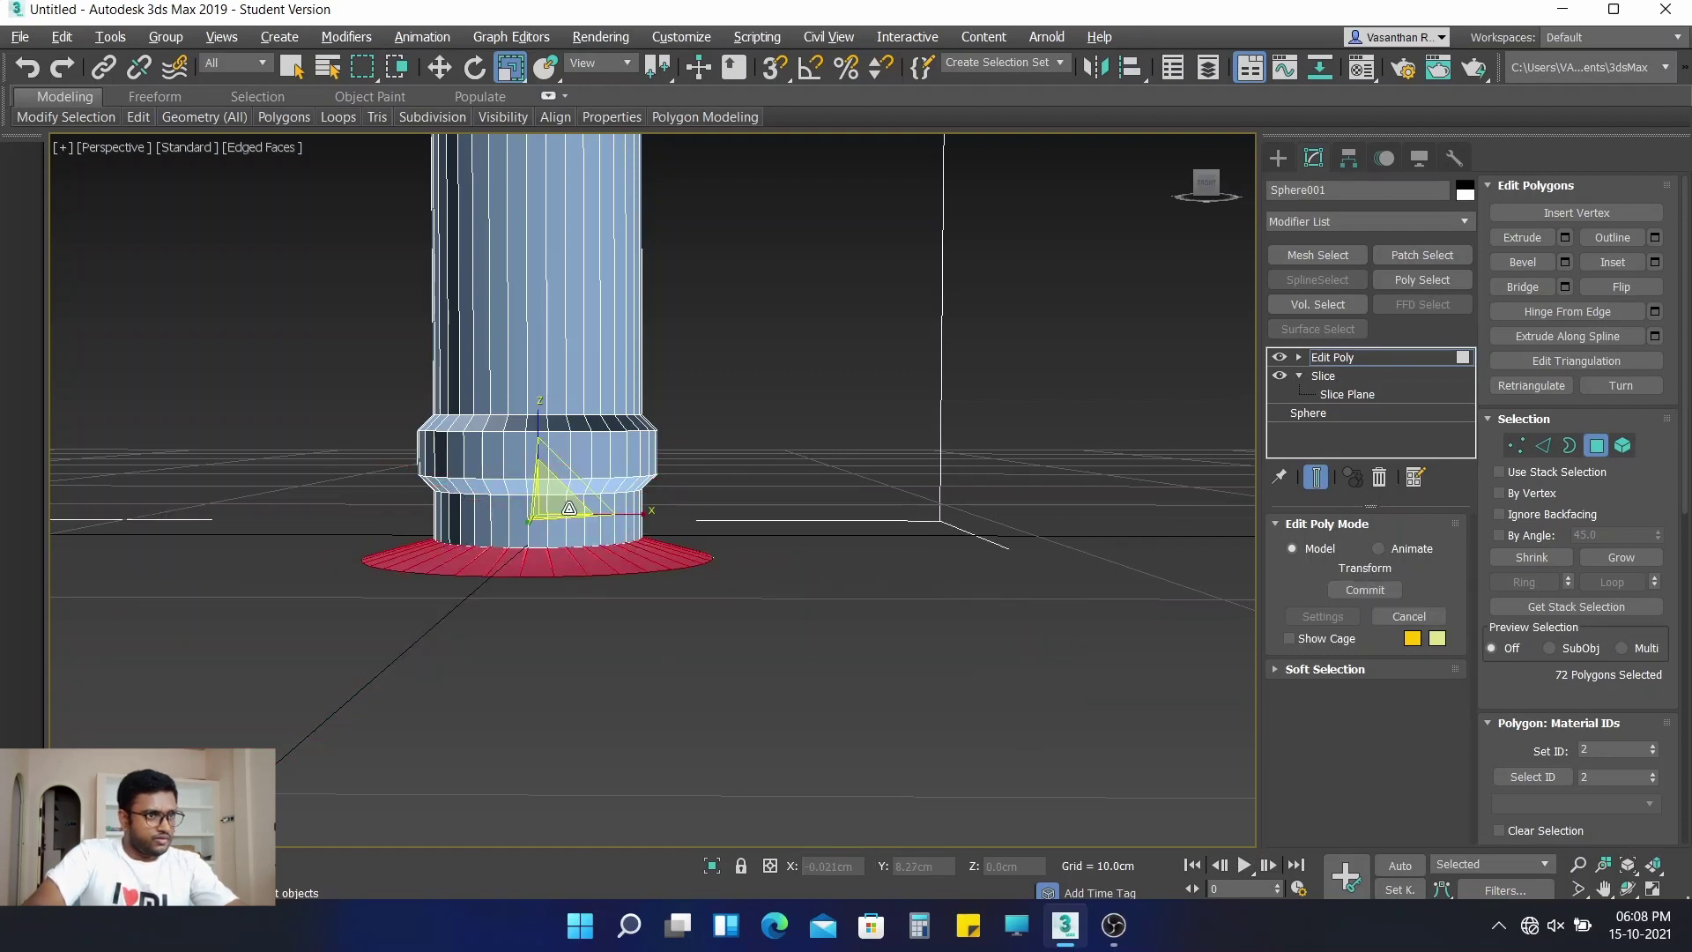
left_click_drag(570, 508, 548, 401)
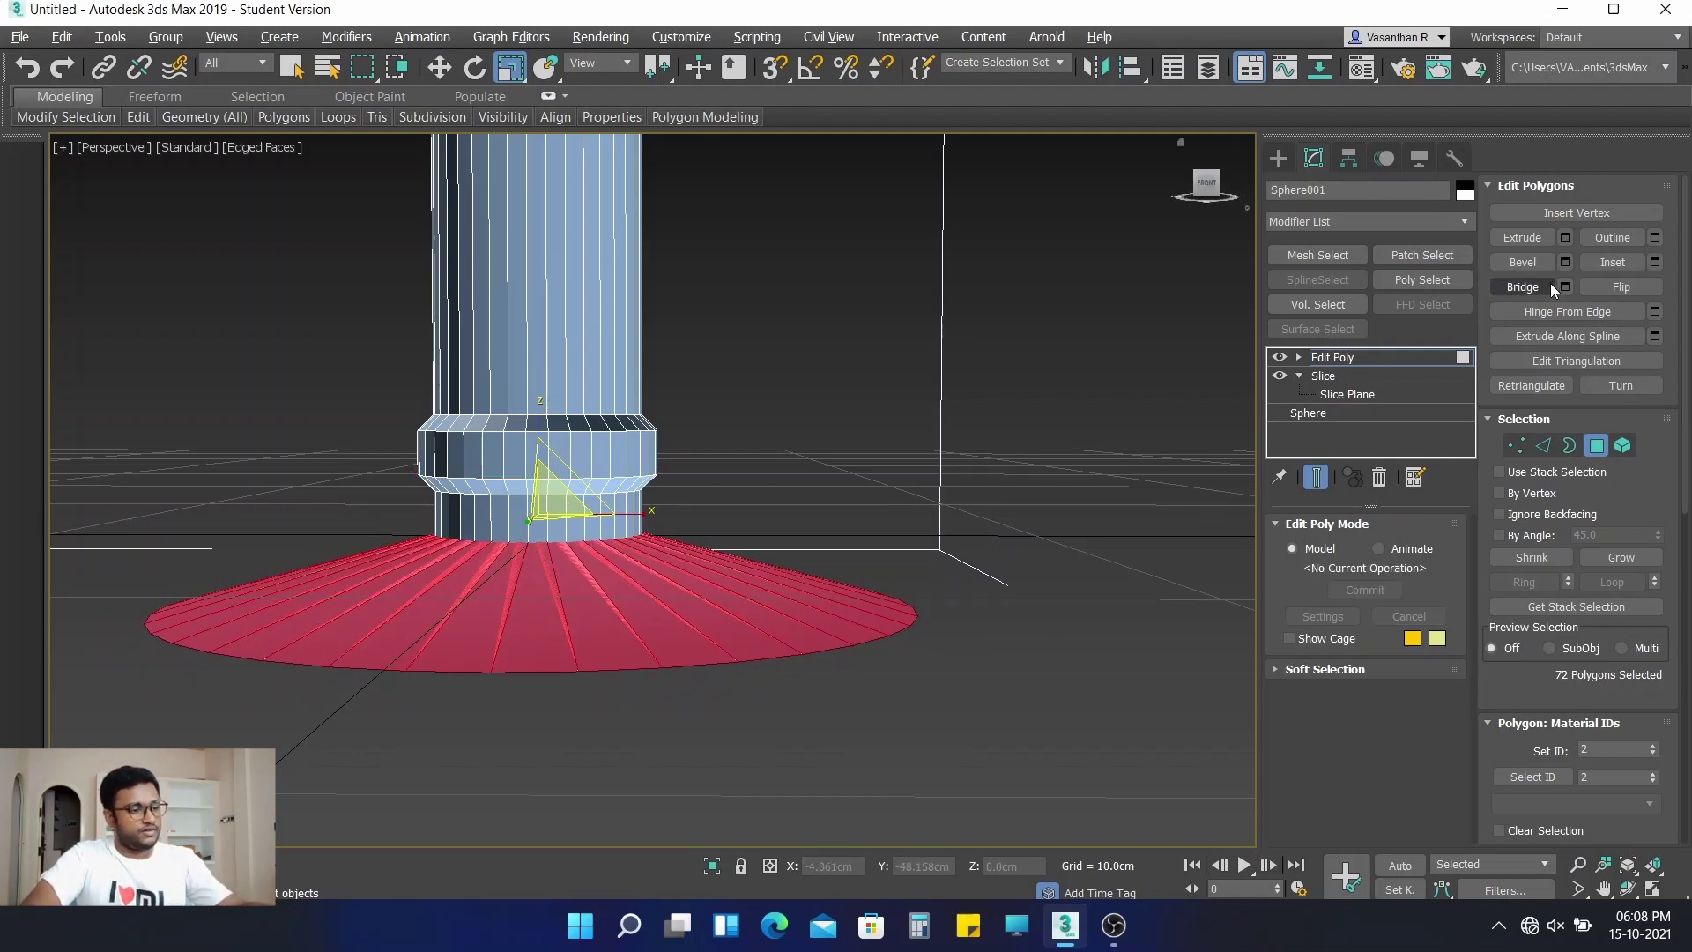
Undo the base scaling and the preceding bevel on the stem's bottom polygons
key("ctrl+z")
key("ctrl+z")
key("ctrl+z")
key("ctrl+z")
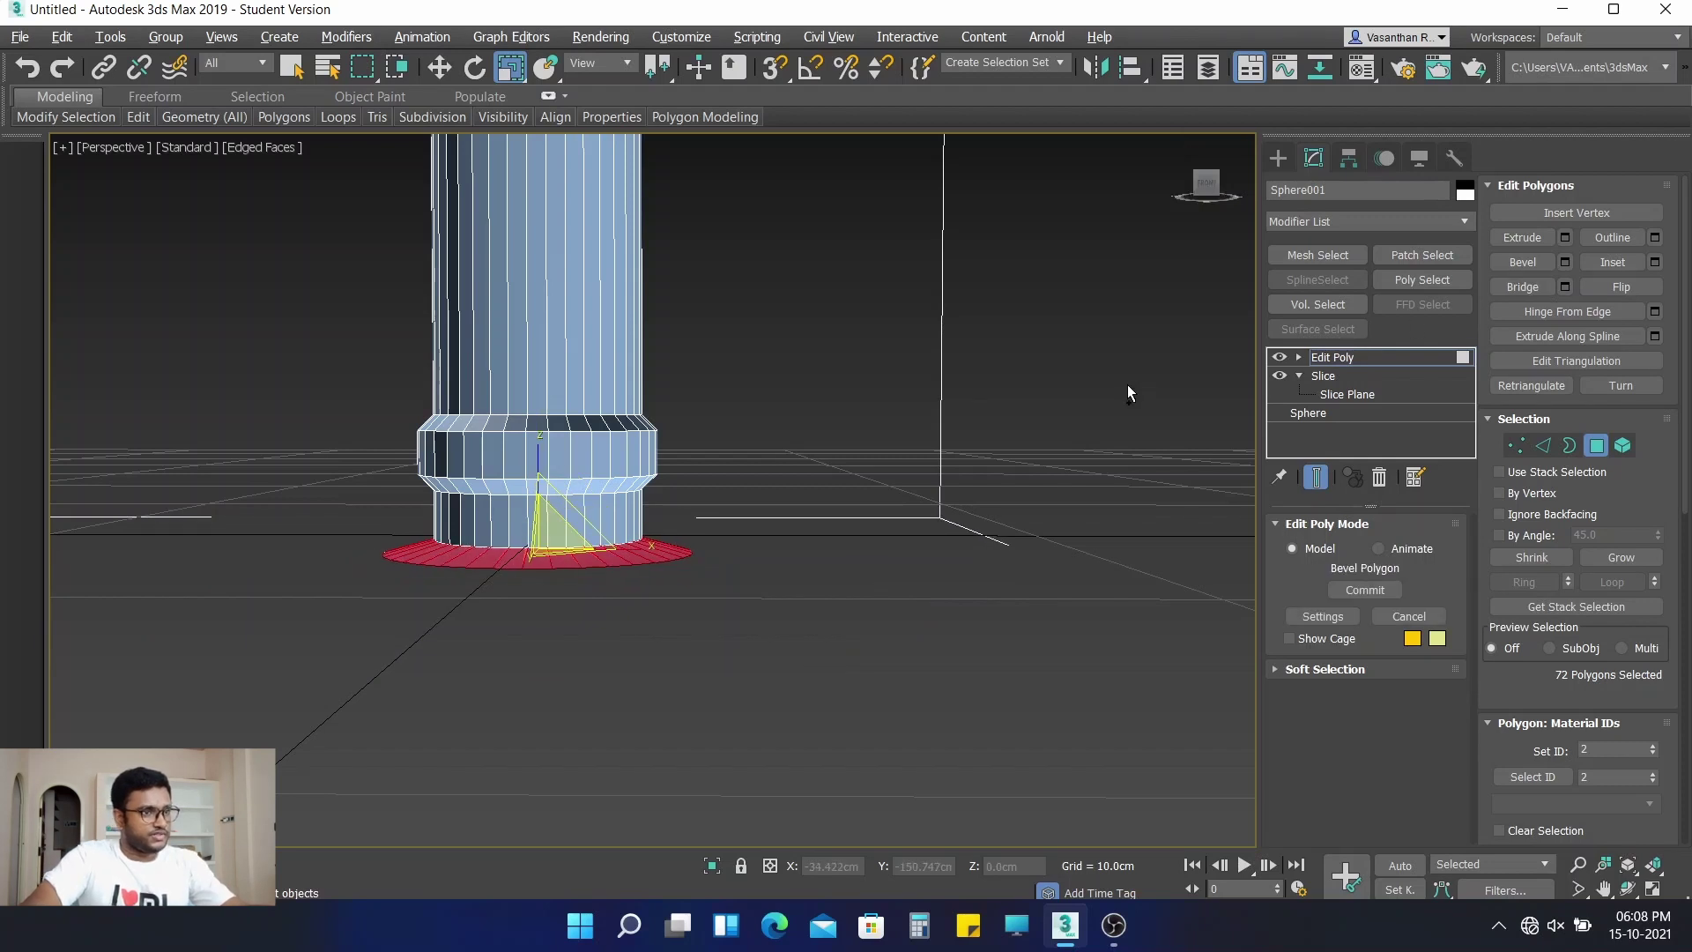
key("ctrl+z")
key("ctrl+z")
key("ctrl+z")
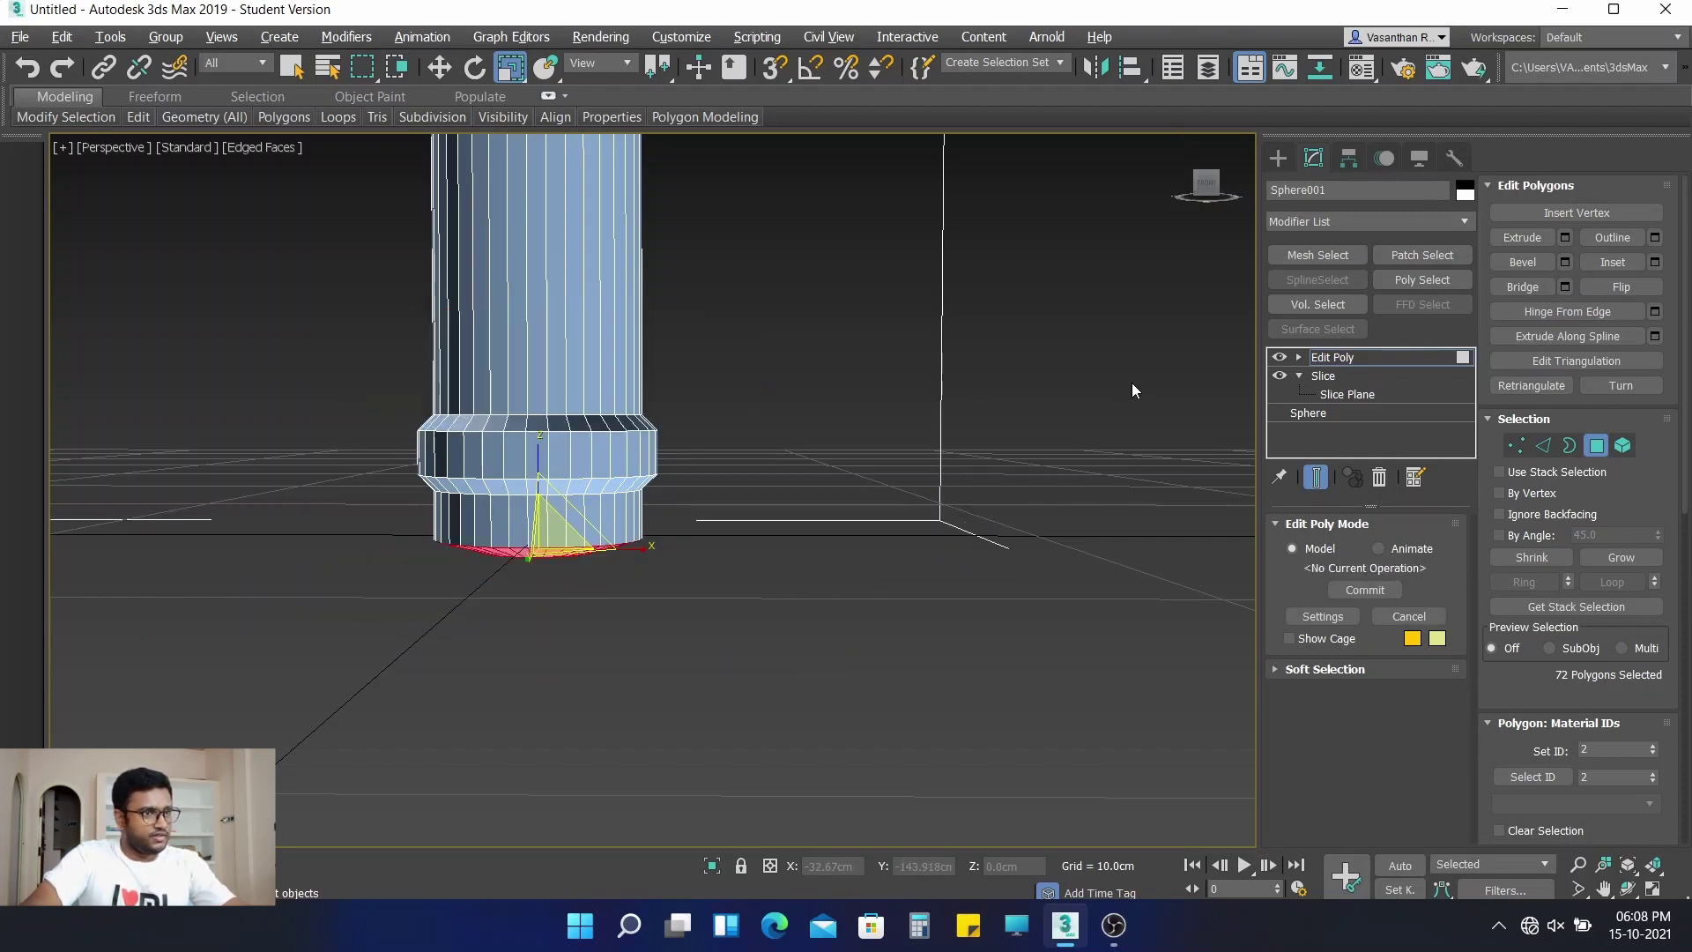
left_click(1565, 261)
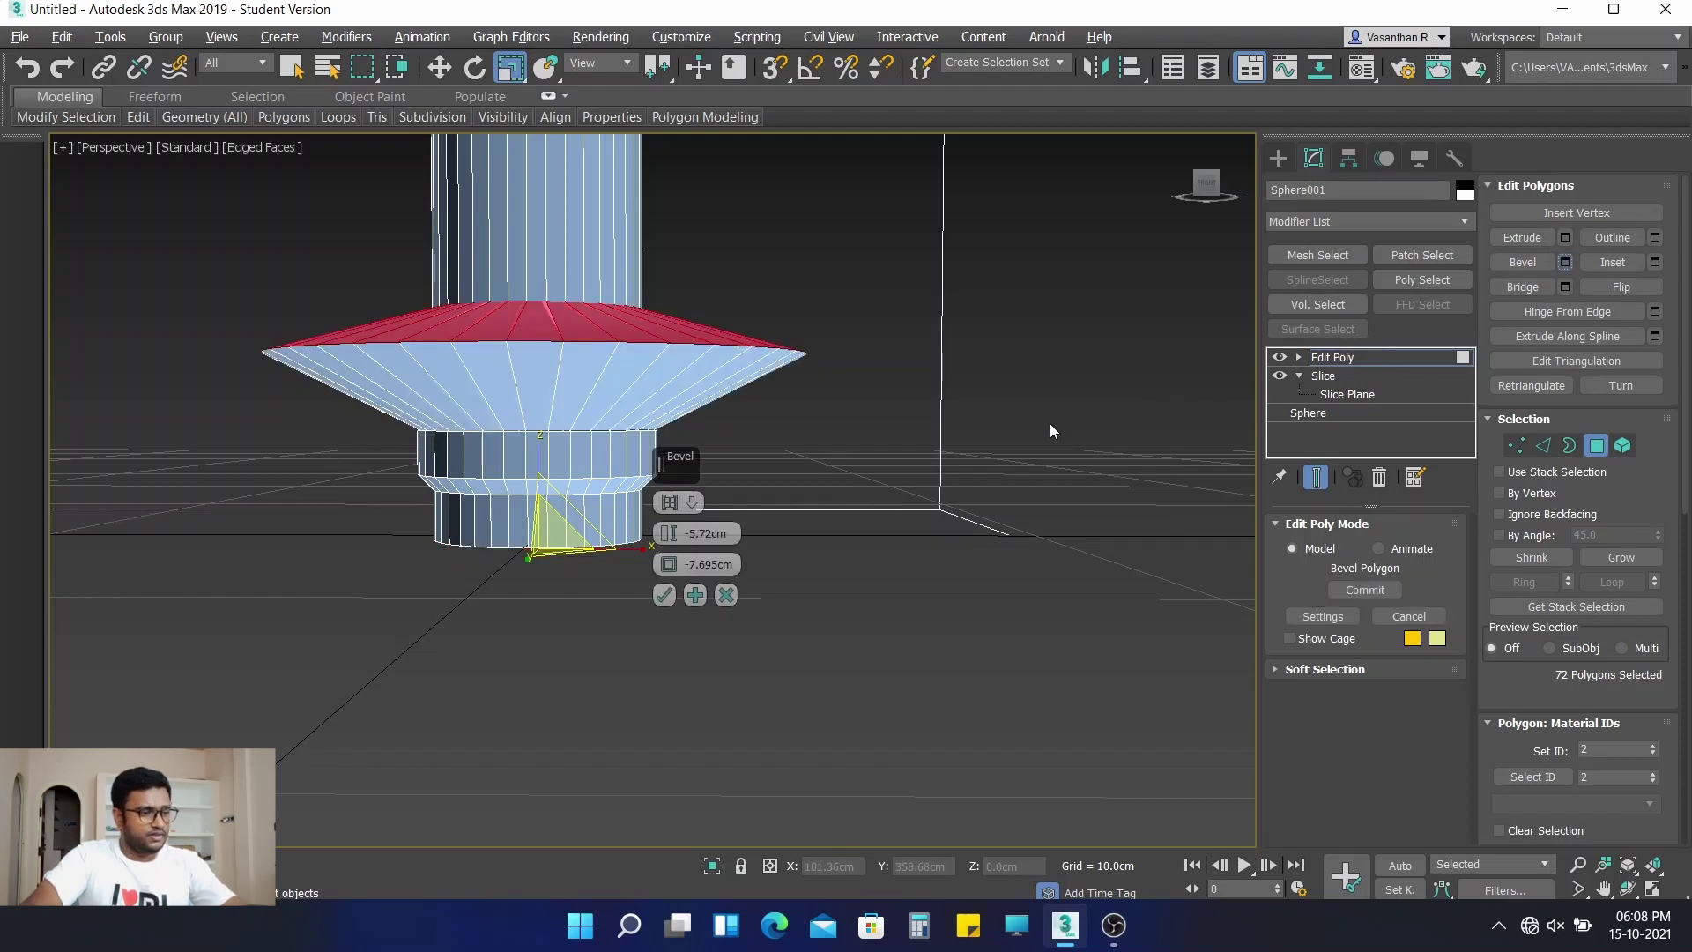
key("alt+w")
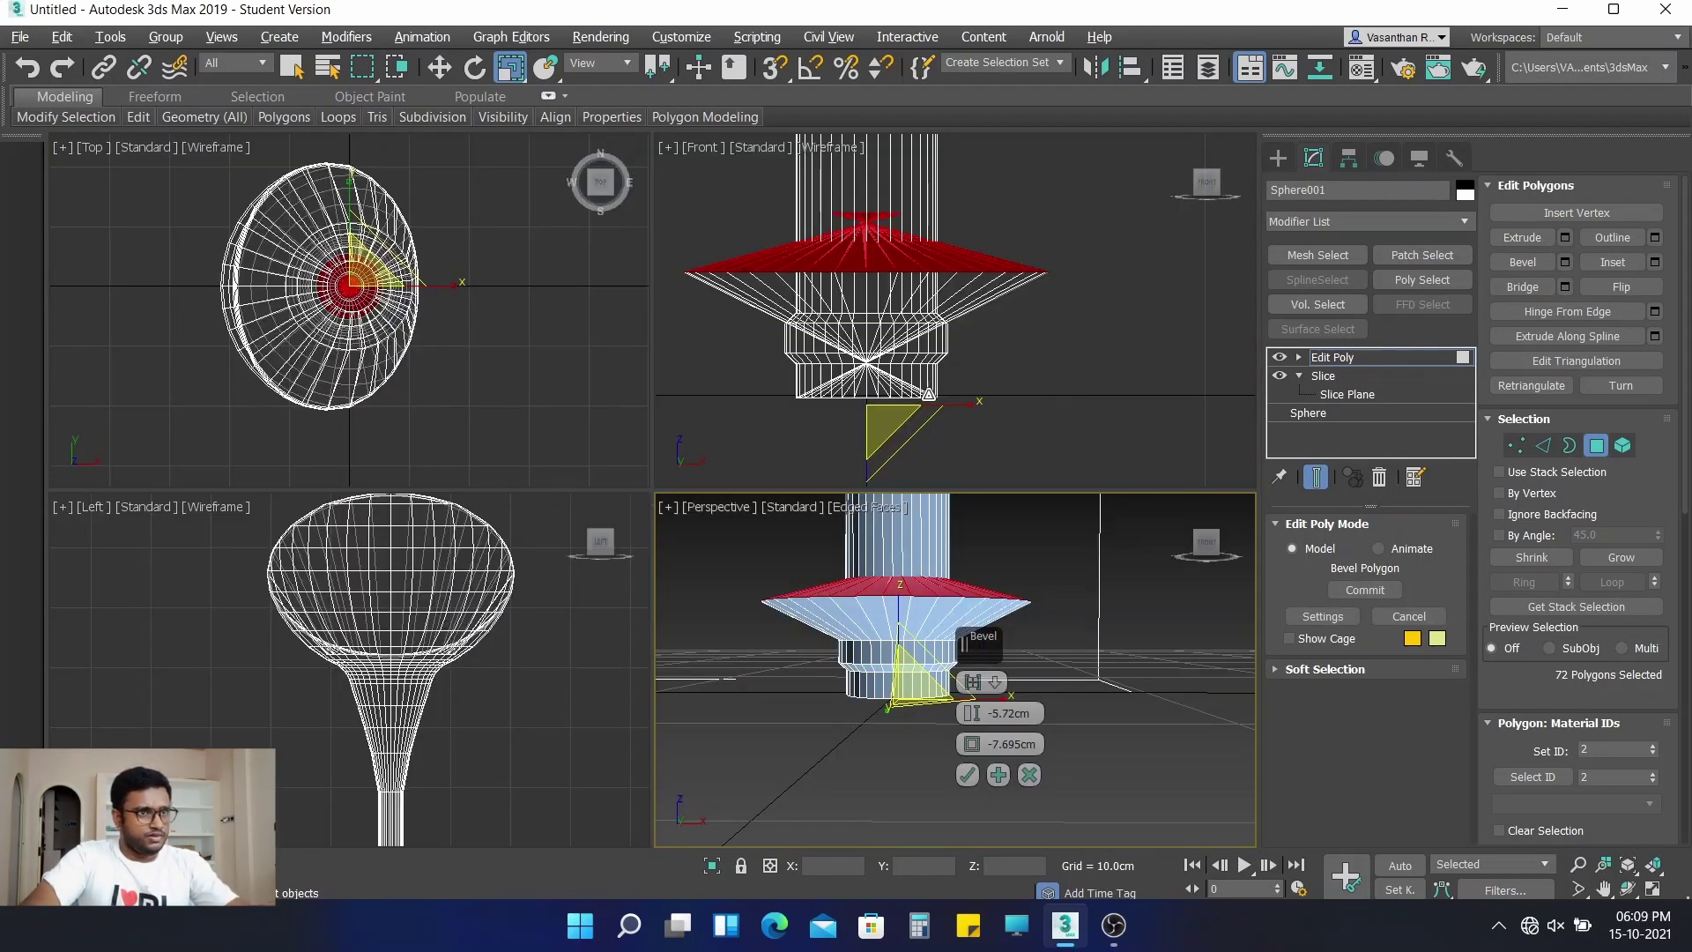
left_click(437, 70)
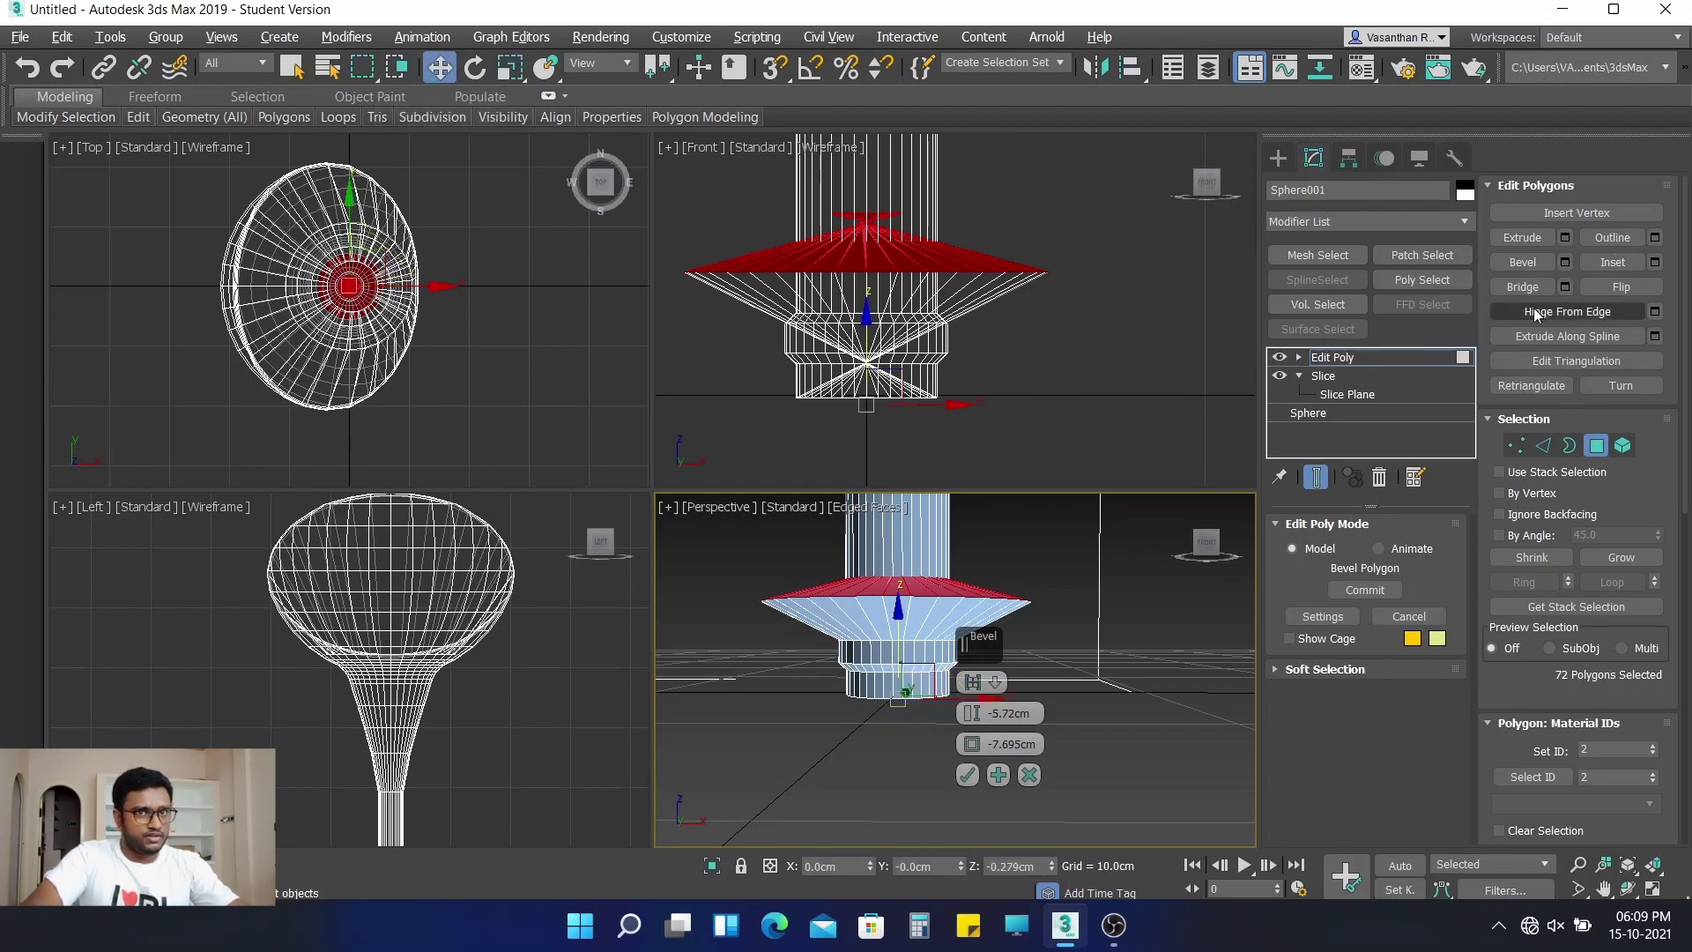
key("Escape")
left_click(1167, 315)
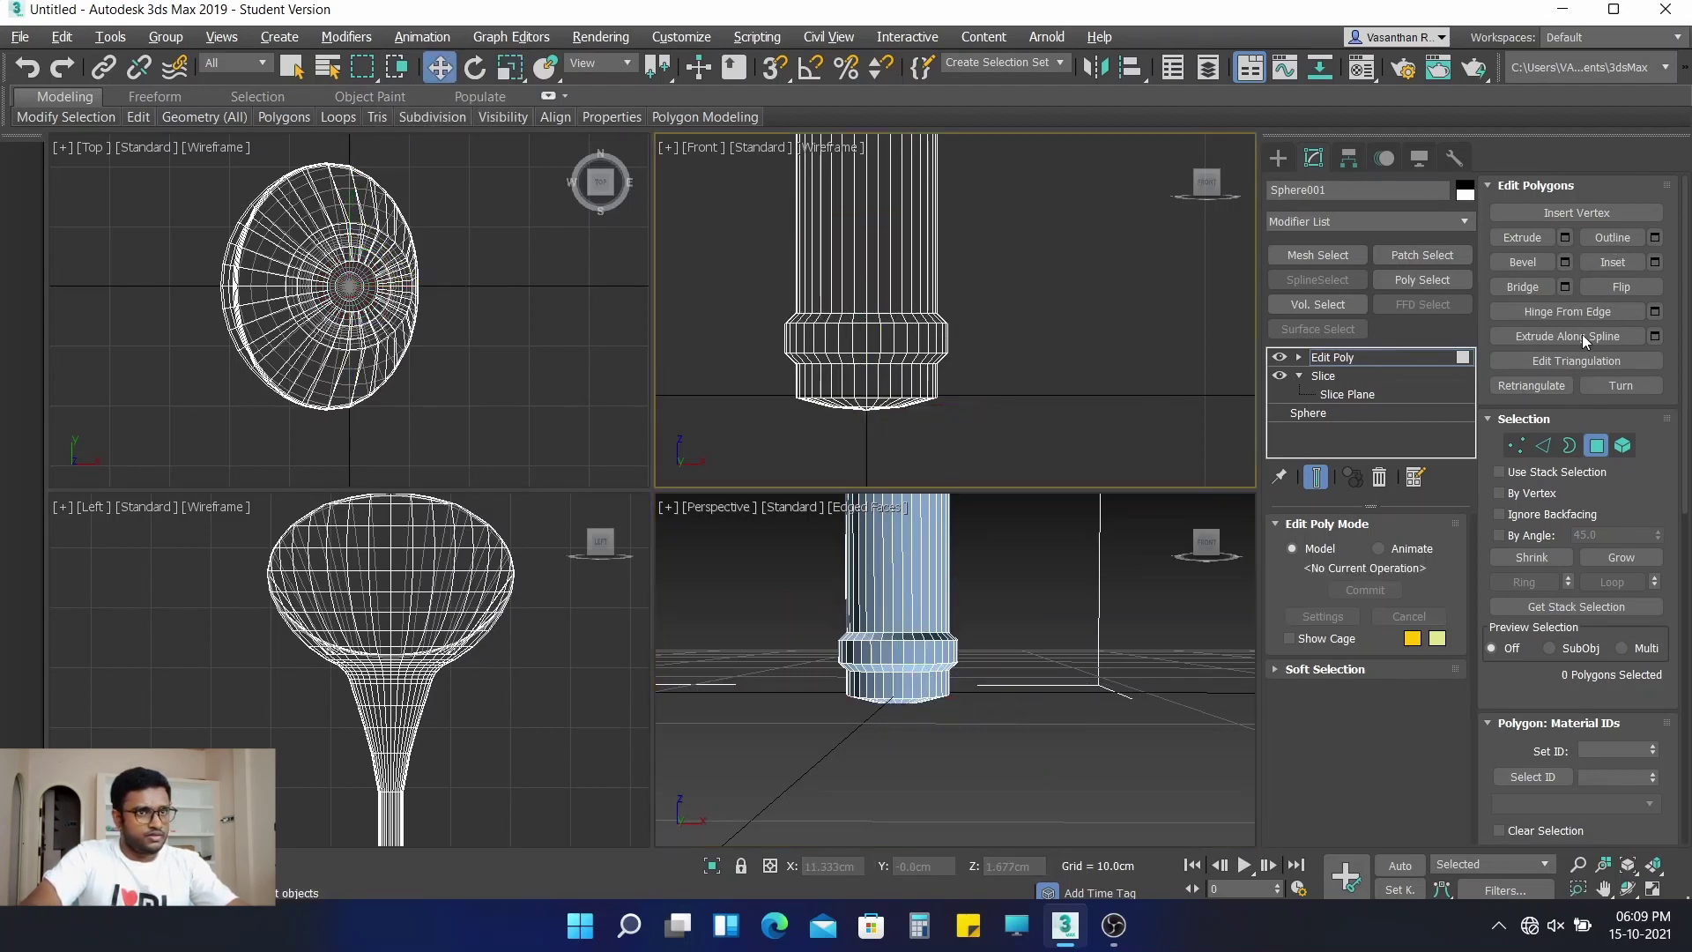
key("ctrl+z")
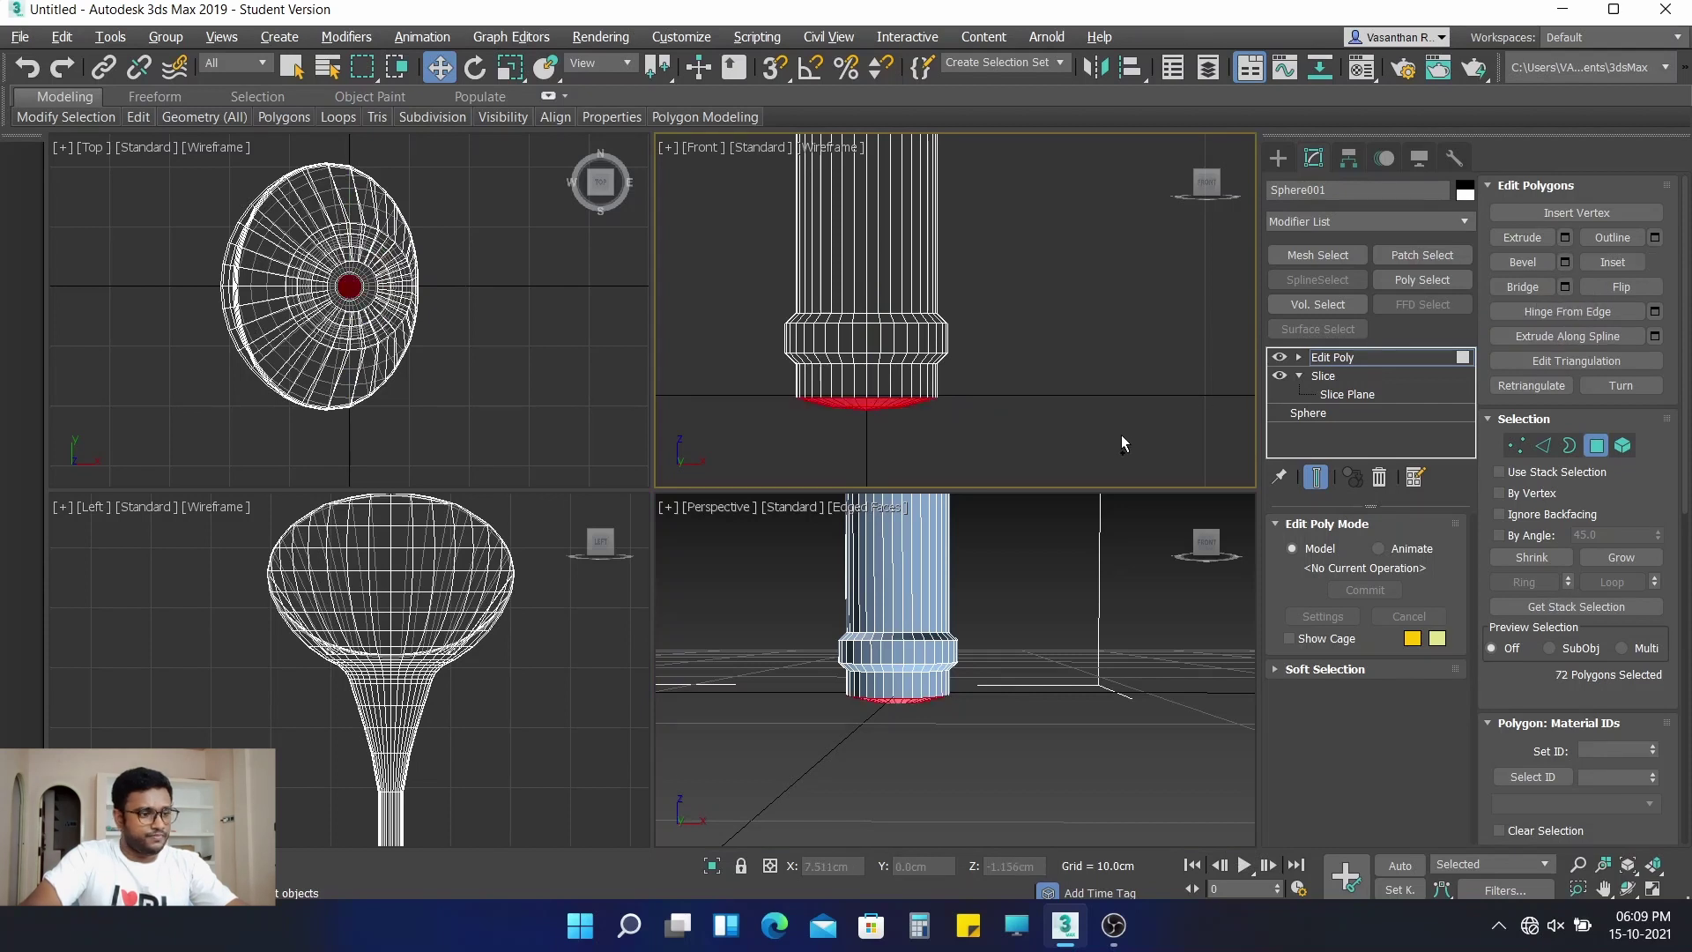
Bevel the stem's bottom polygons with a height of -1.145 cm and an outline of -13.934 cm
left_click(1566, 262)
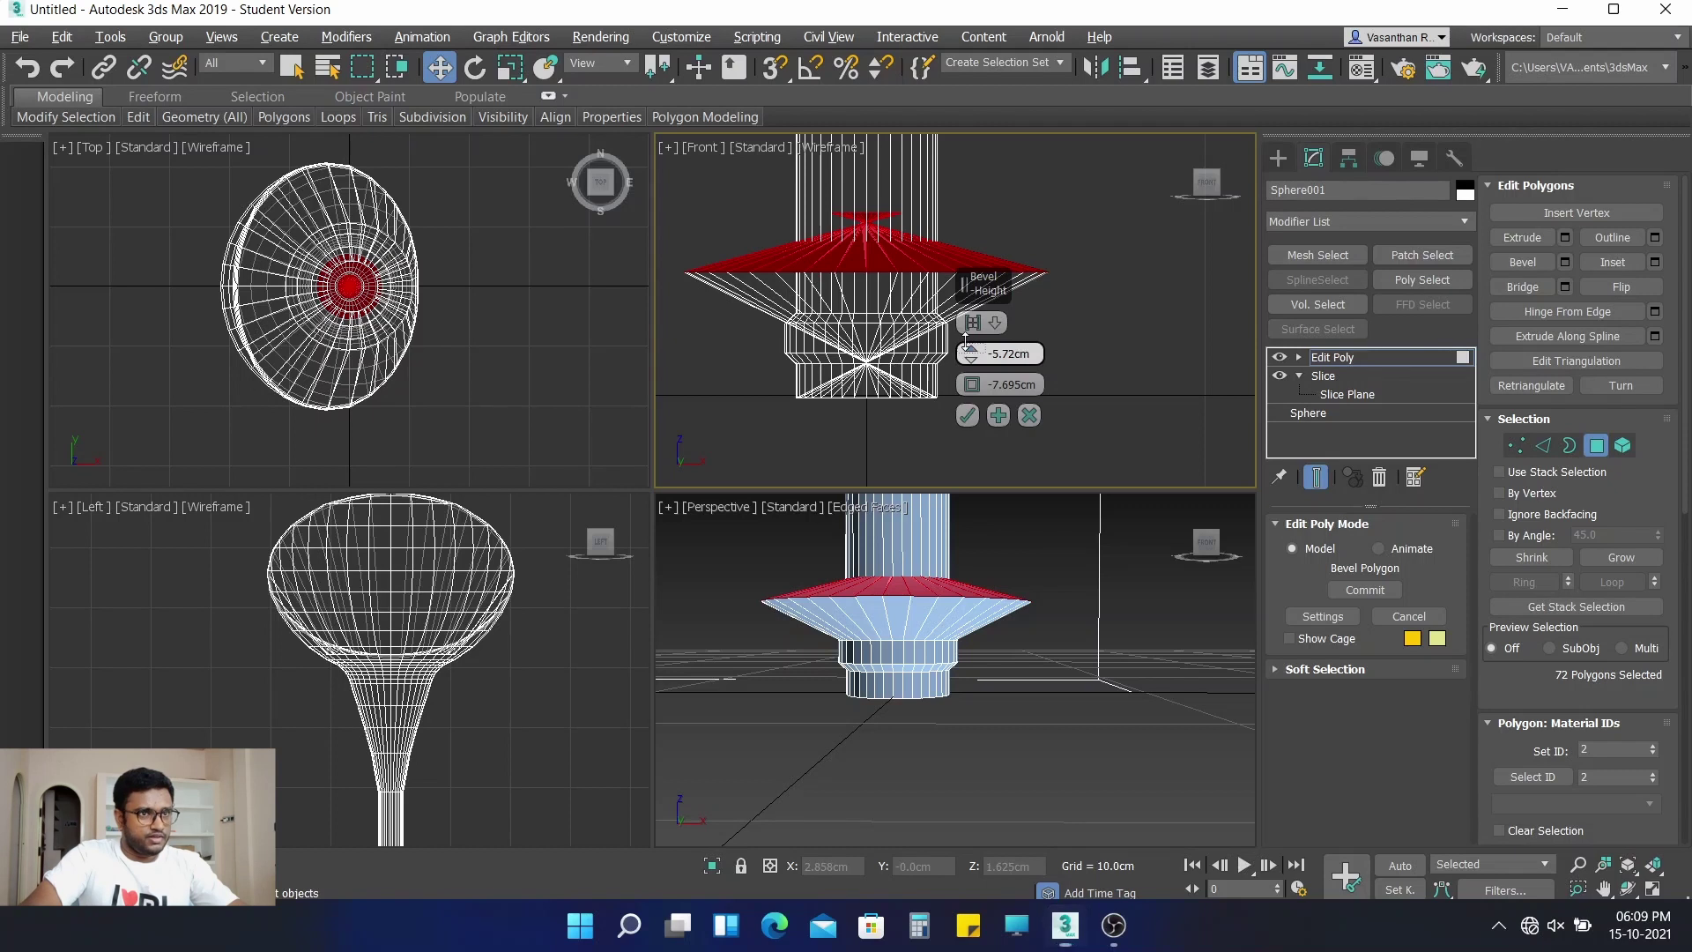
left_click_drag(969, 352, 988, 192)
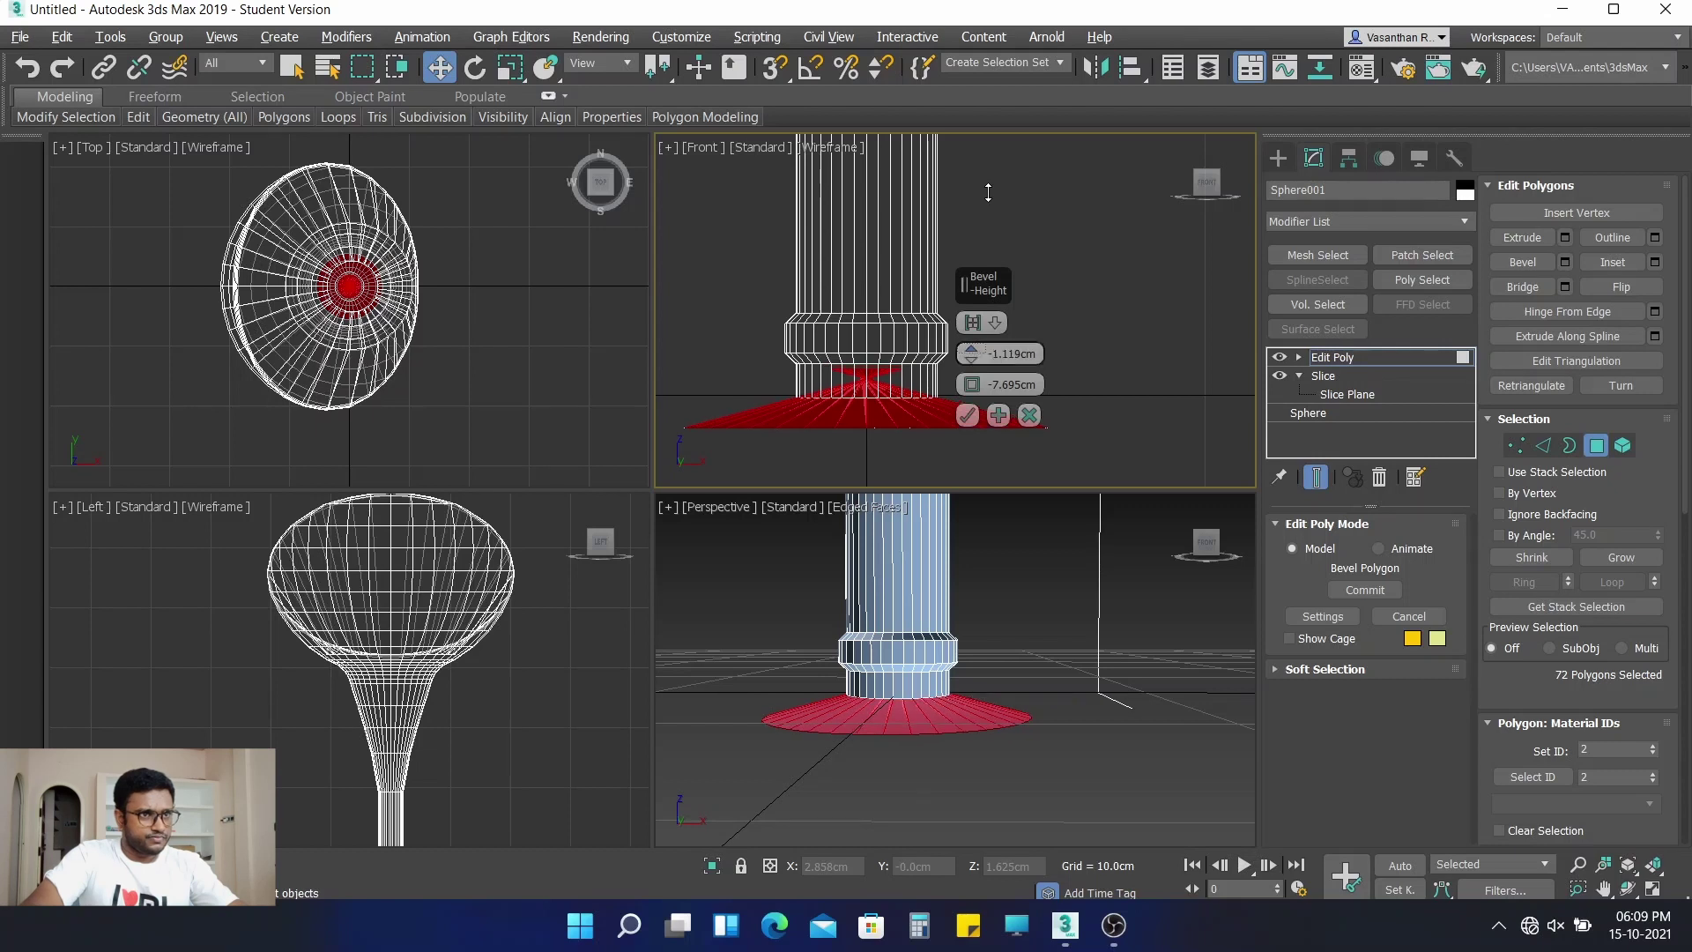
left_click_drag(971, 383, 994, 595)
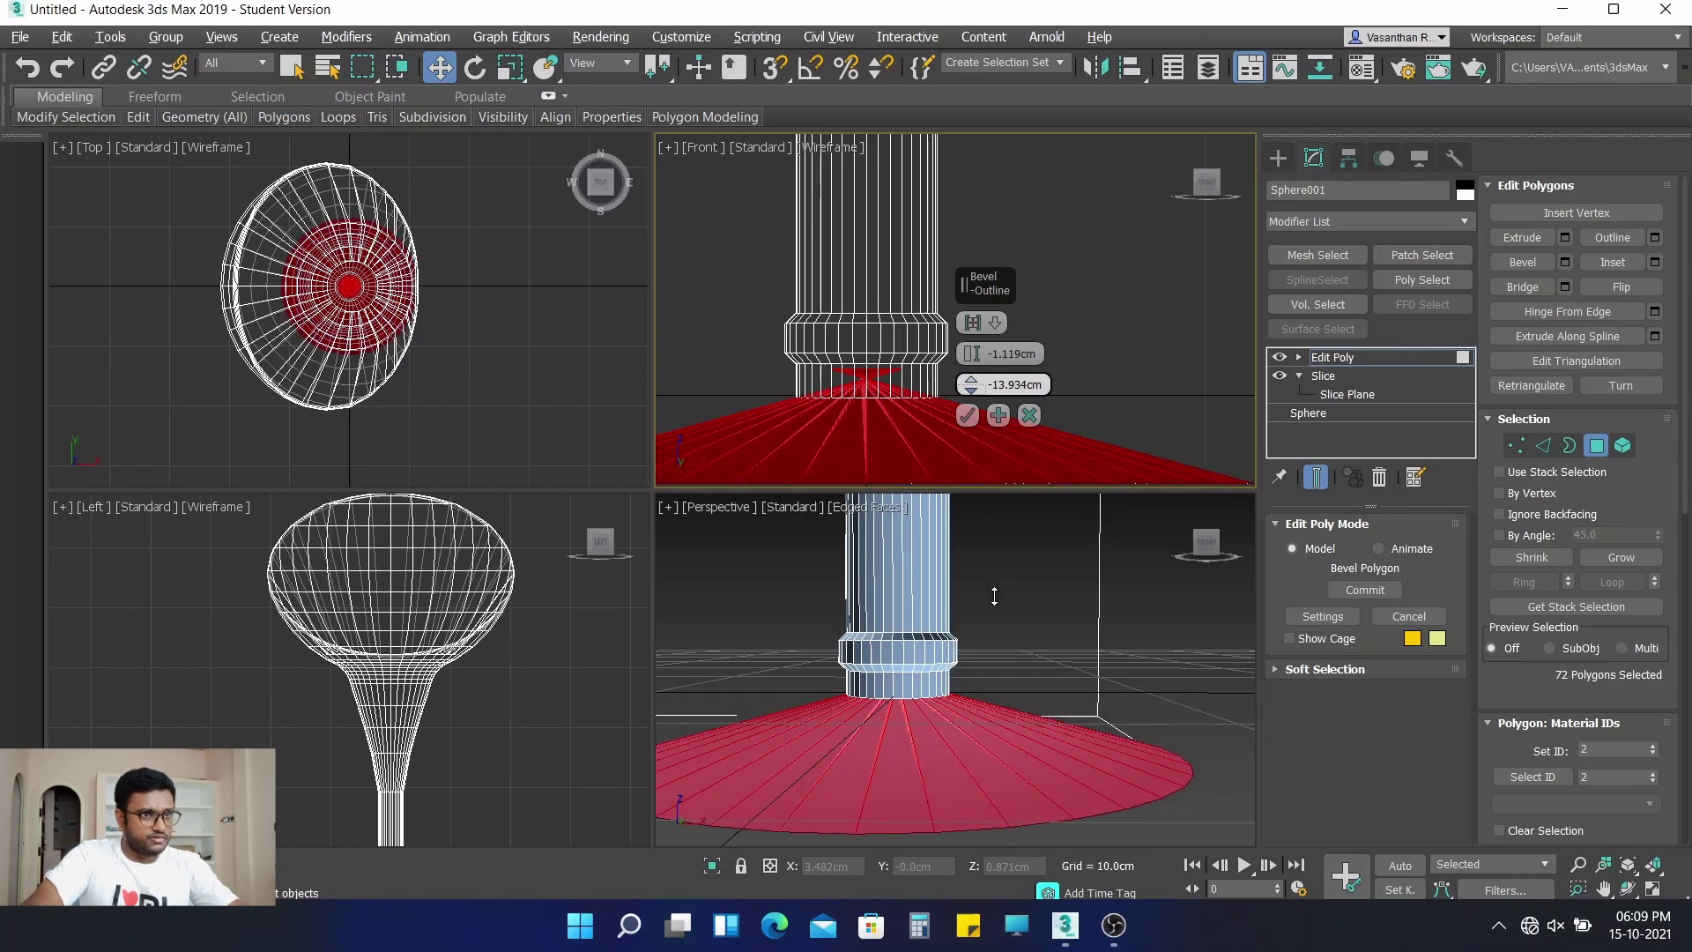
left_click_drag(974, 361, 980, 362)
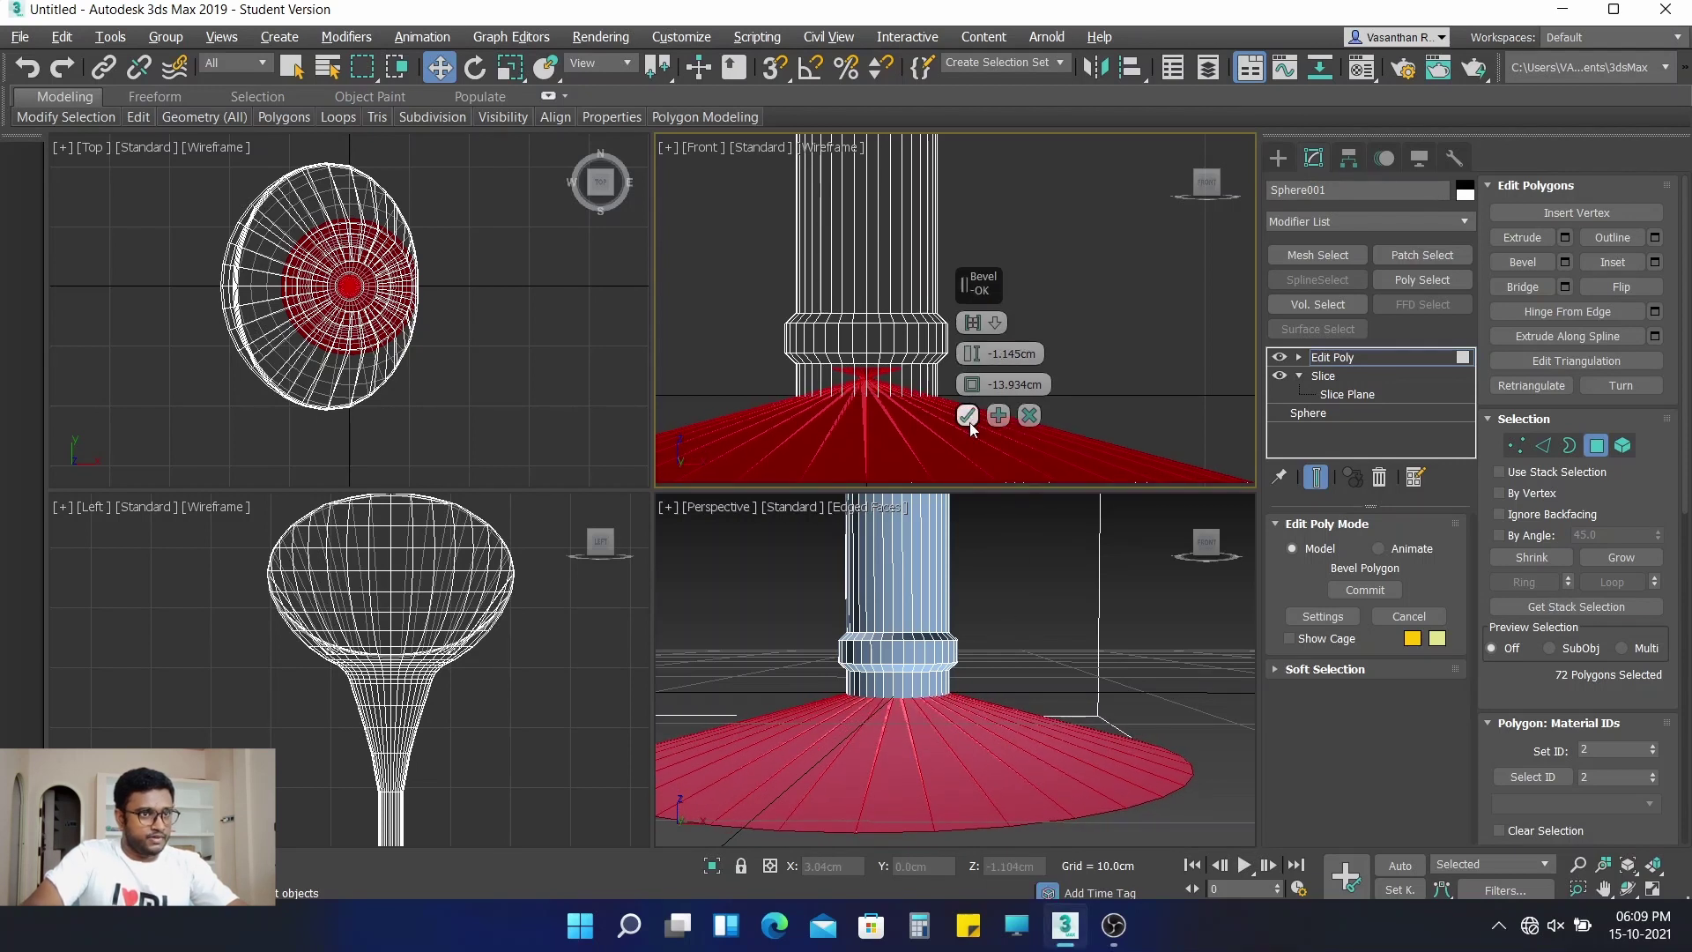
Try applying the bevel with an outline of -12.843 cm, and undo to recover the base polygon selection
left_click(987, 594)
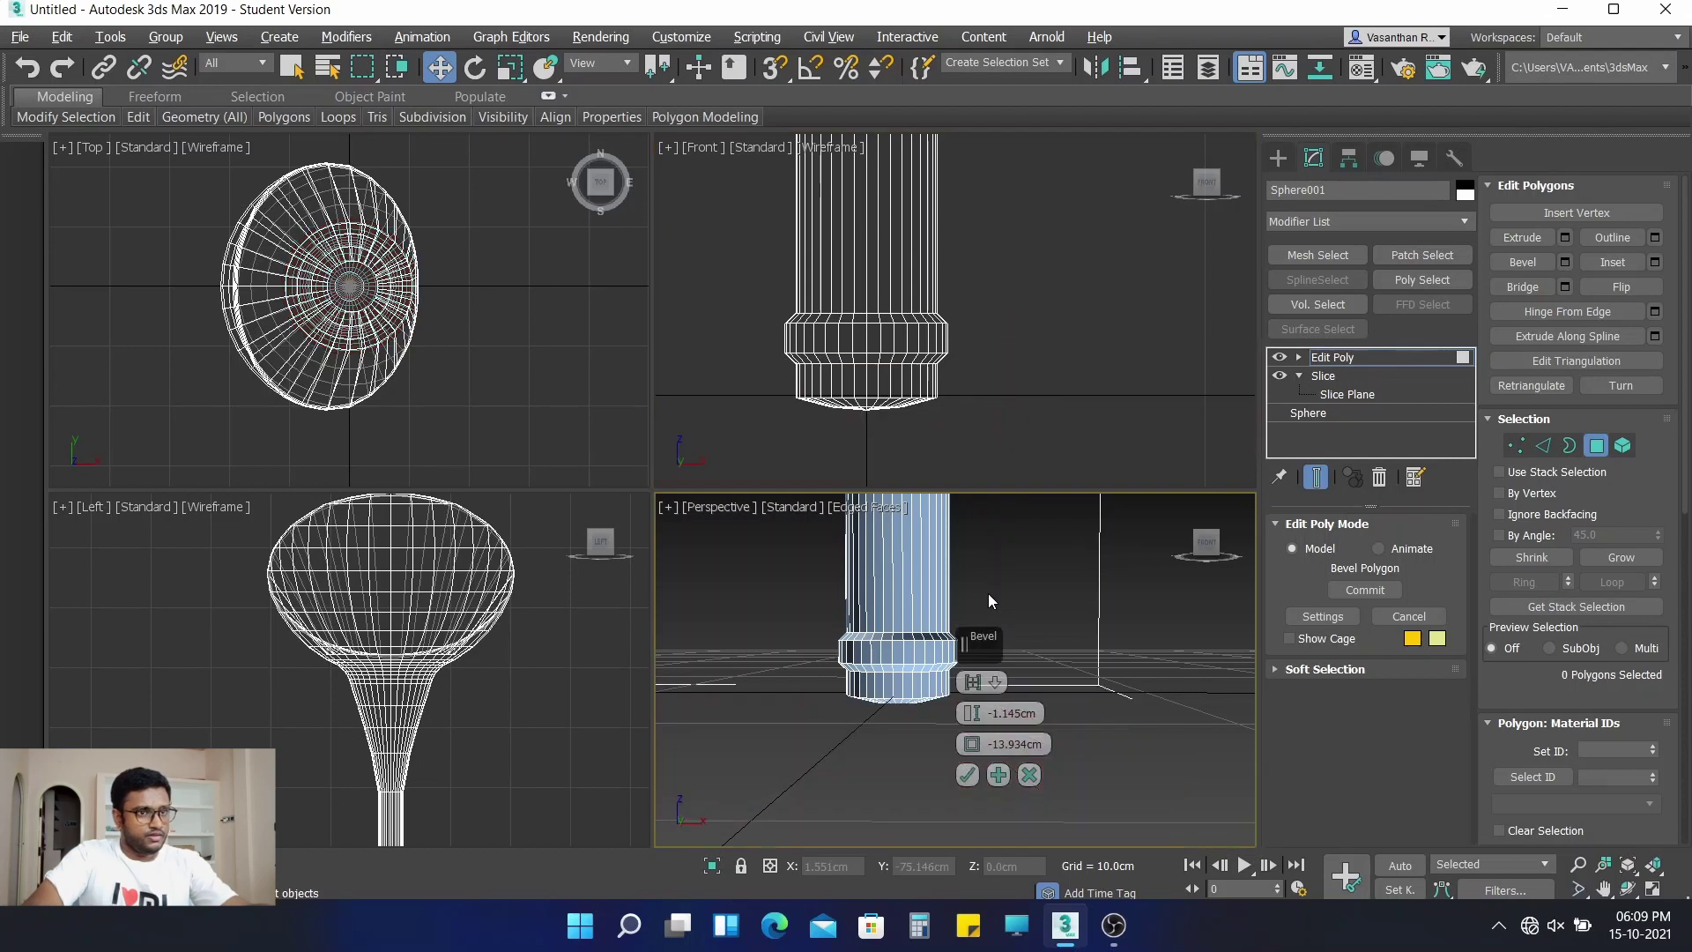
key("alt+w")
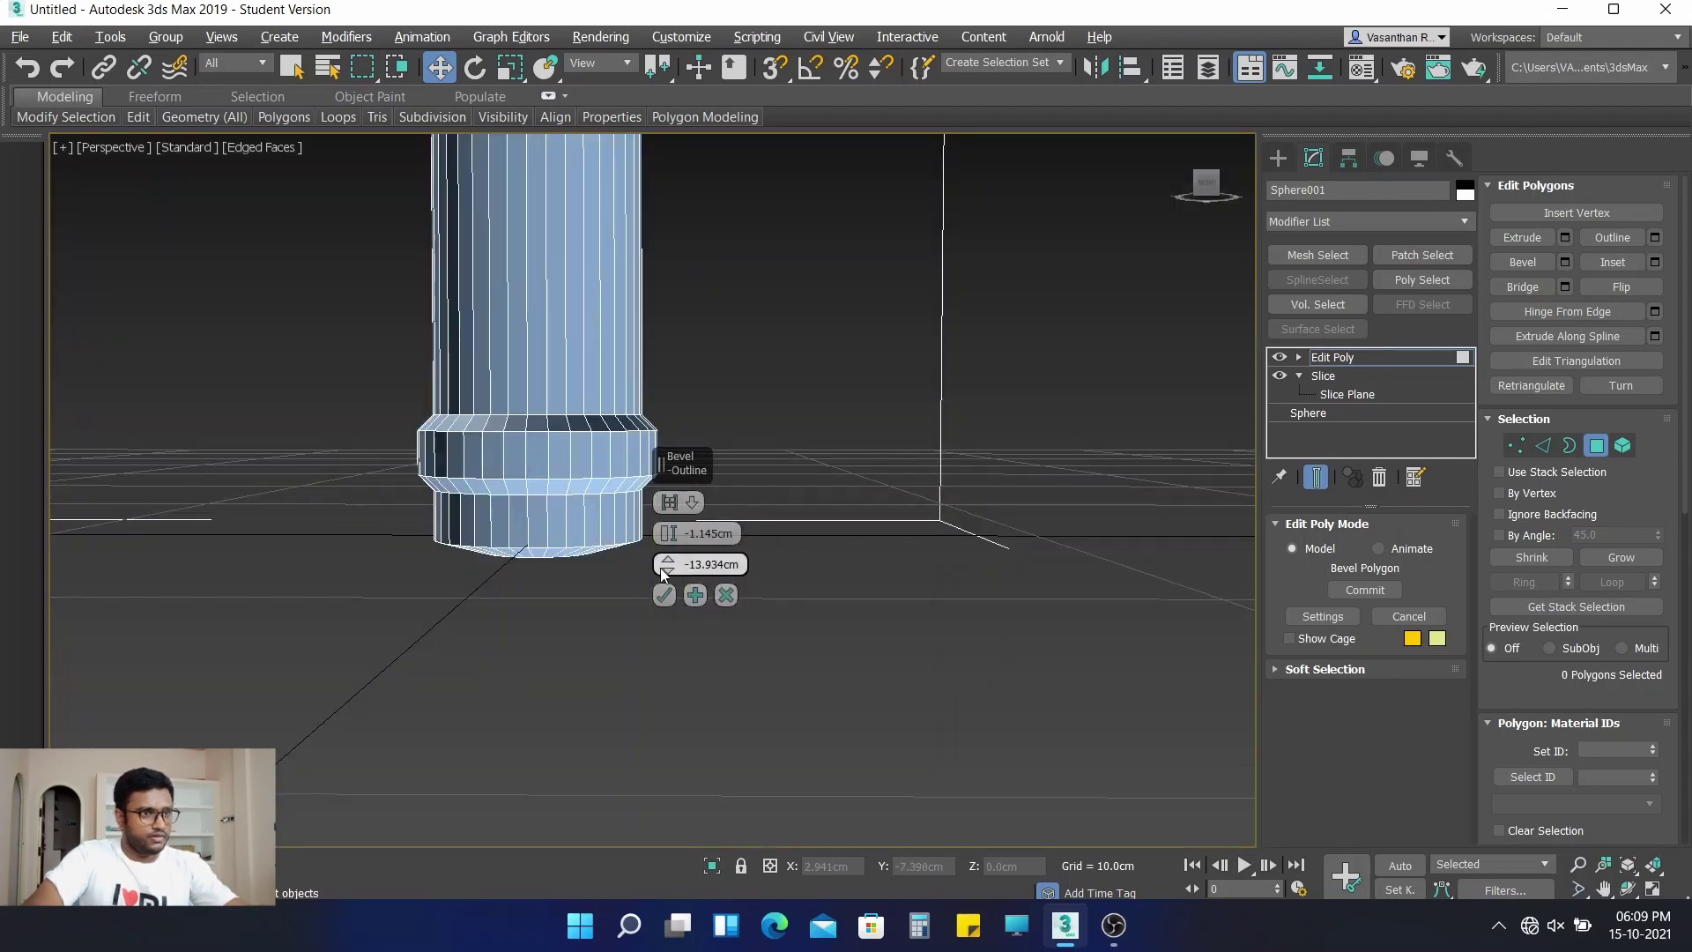
left_click_drag(665, 573, 667, 552)
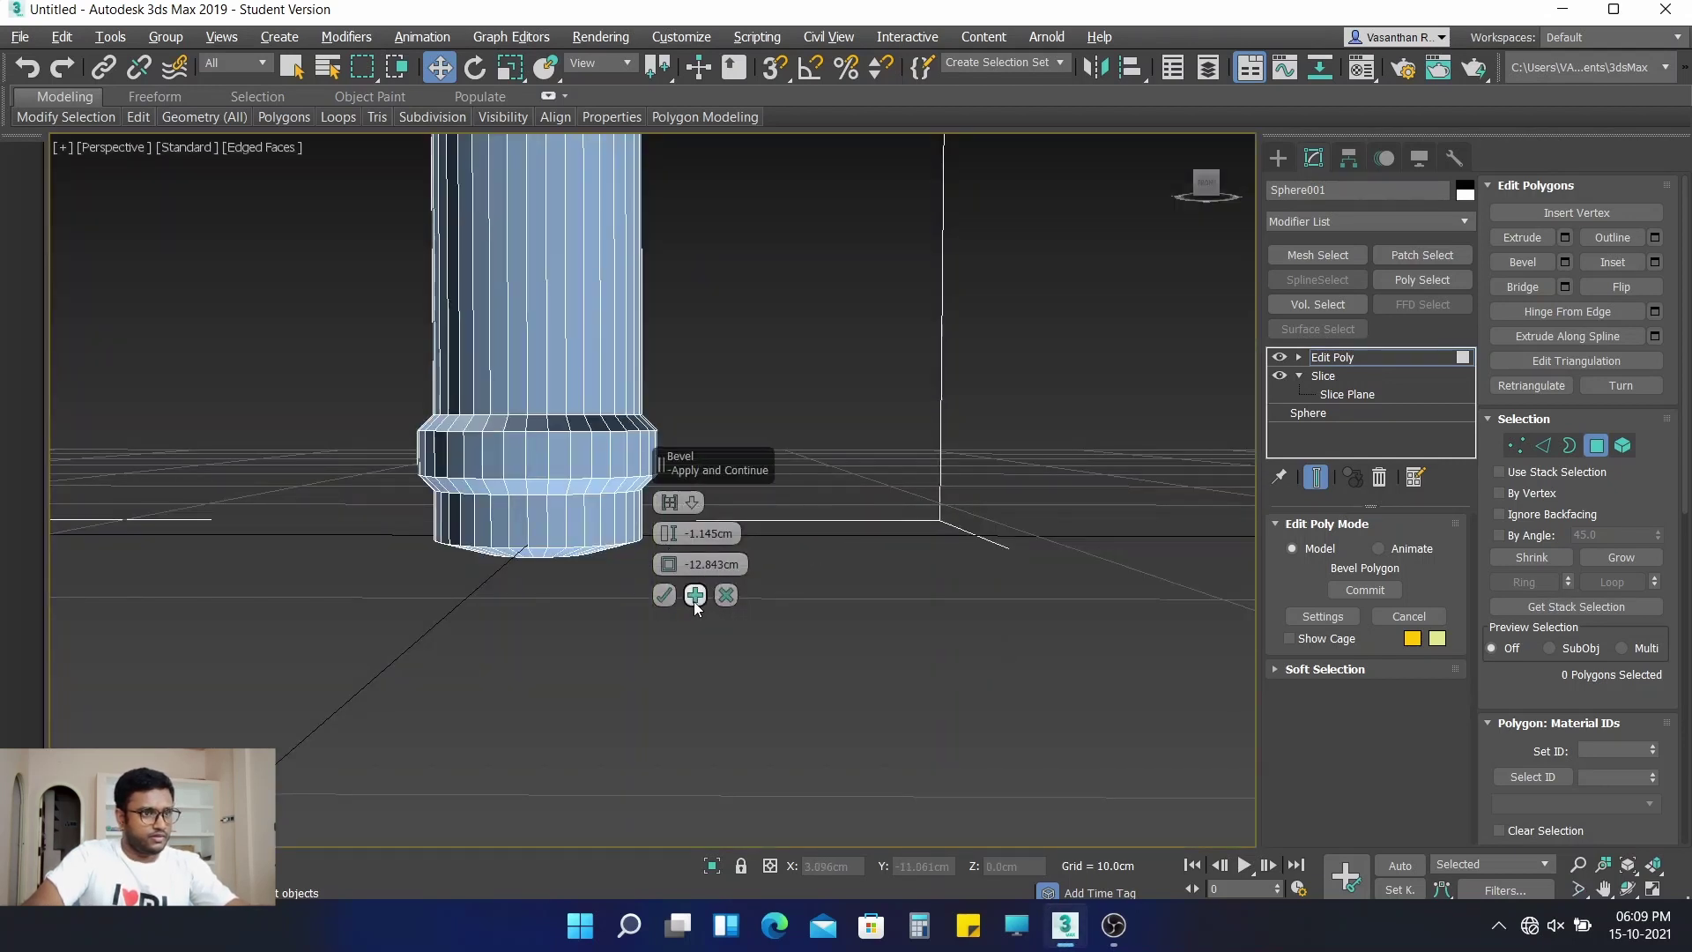
left_click(665, 595)
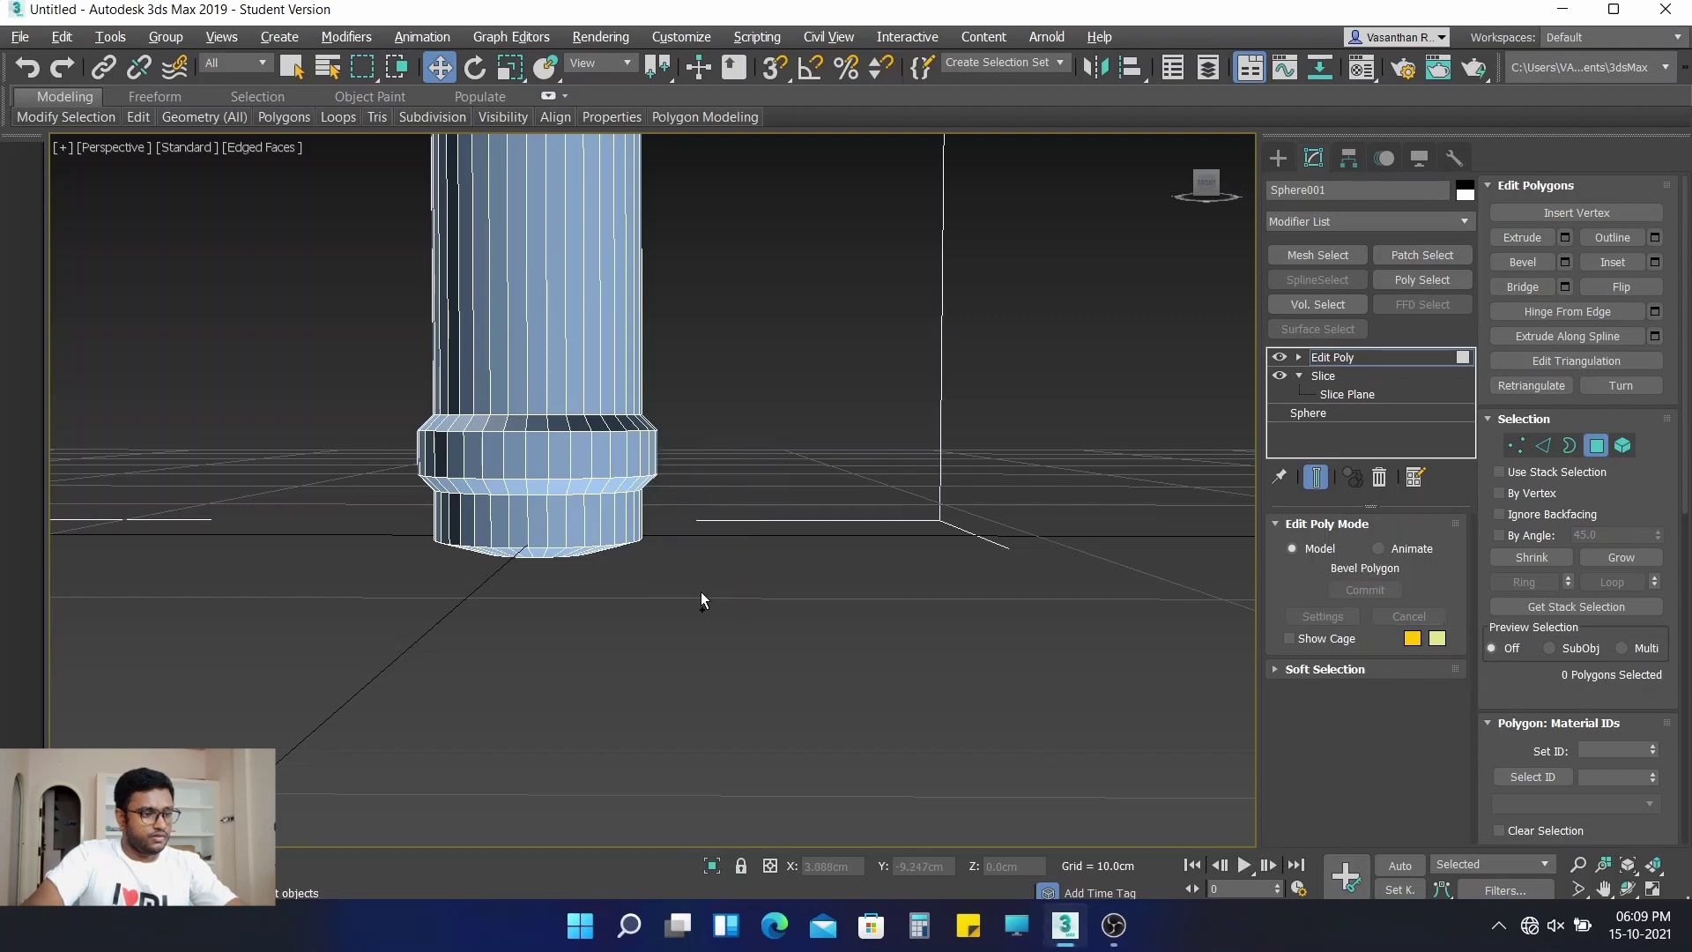
key("ctrl+z")
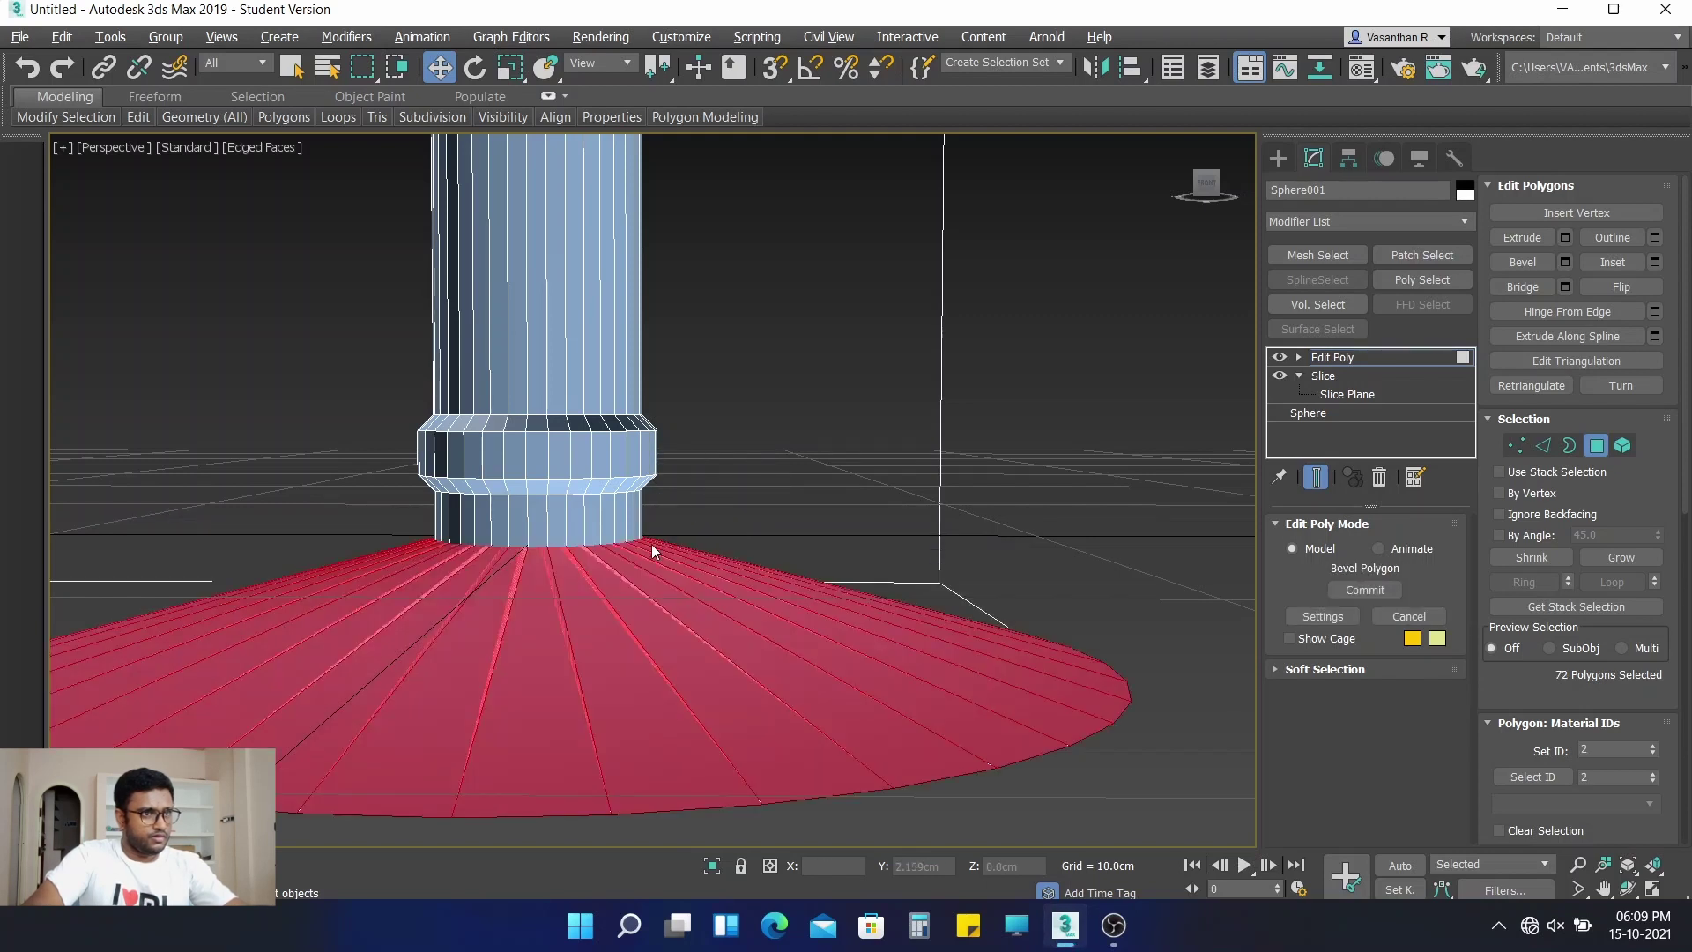
Try deleting the flared base polygons and undo it
scroll(685, 440, "down", 5)
scroll(702, 396, "up", 5)
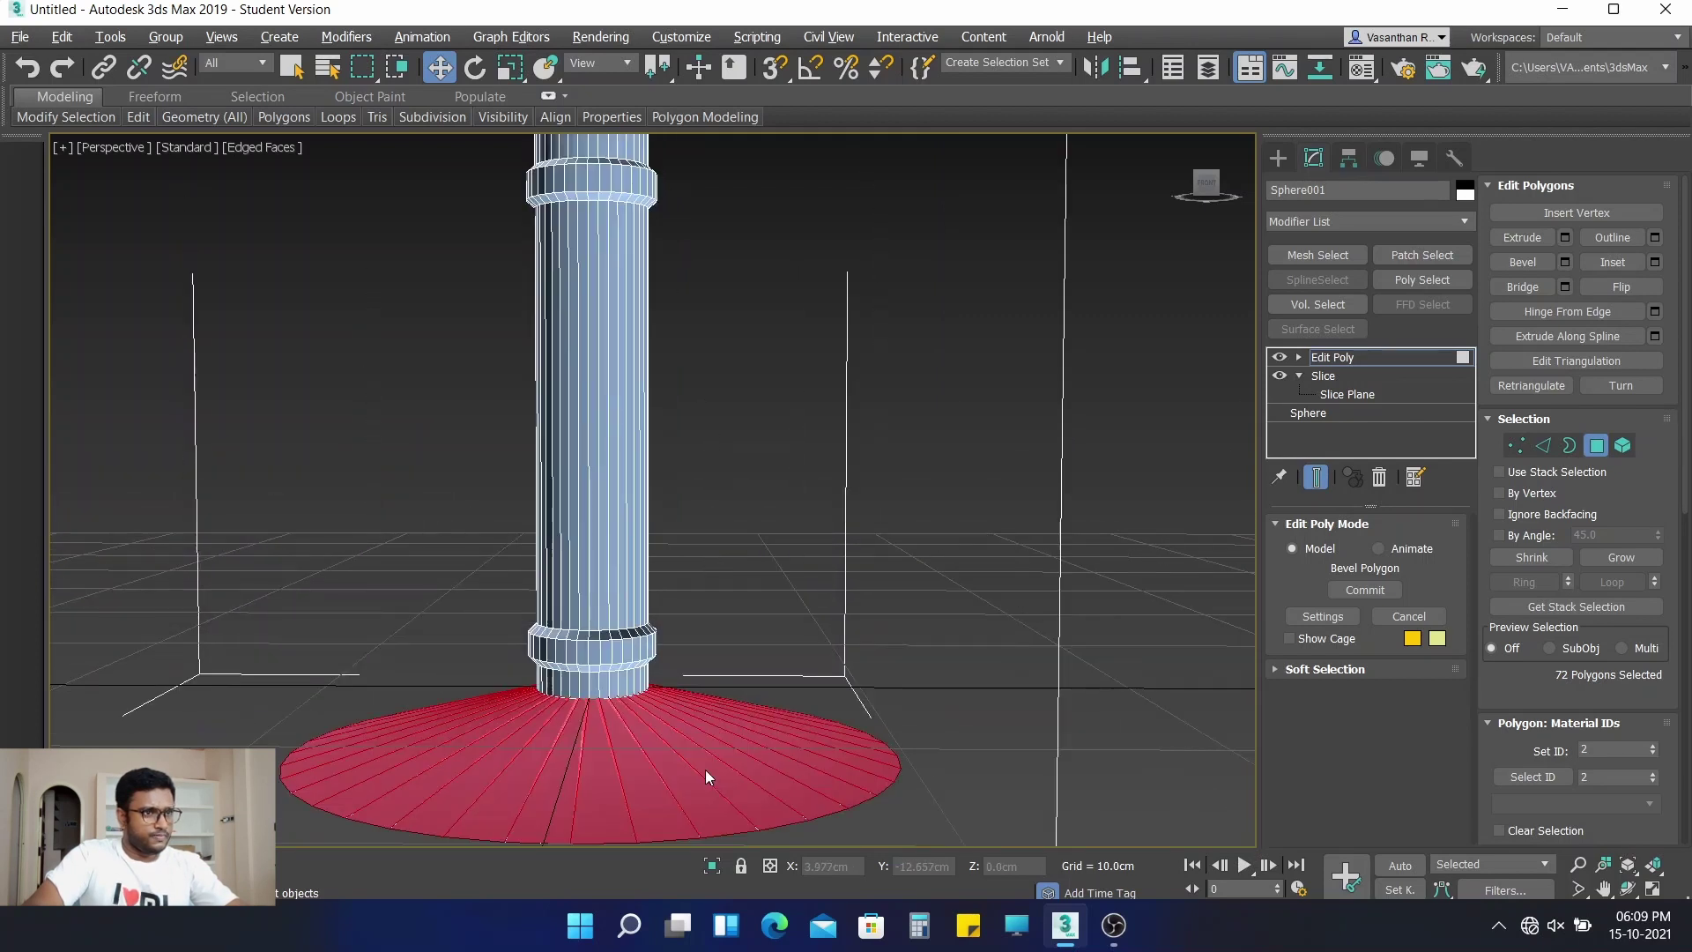
key("Delete")
key("ctrl+z")
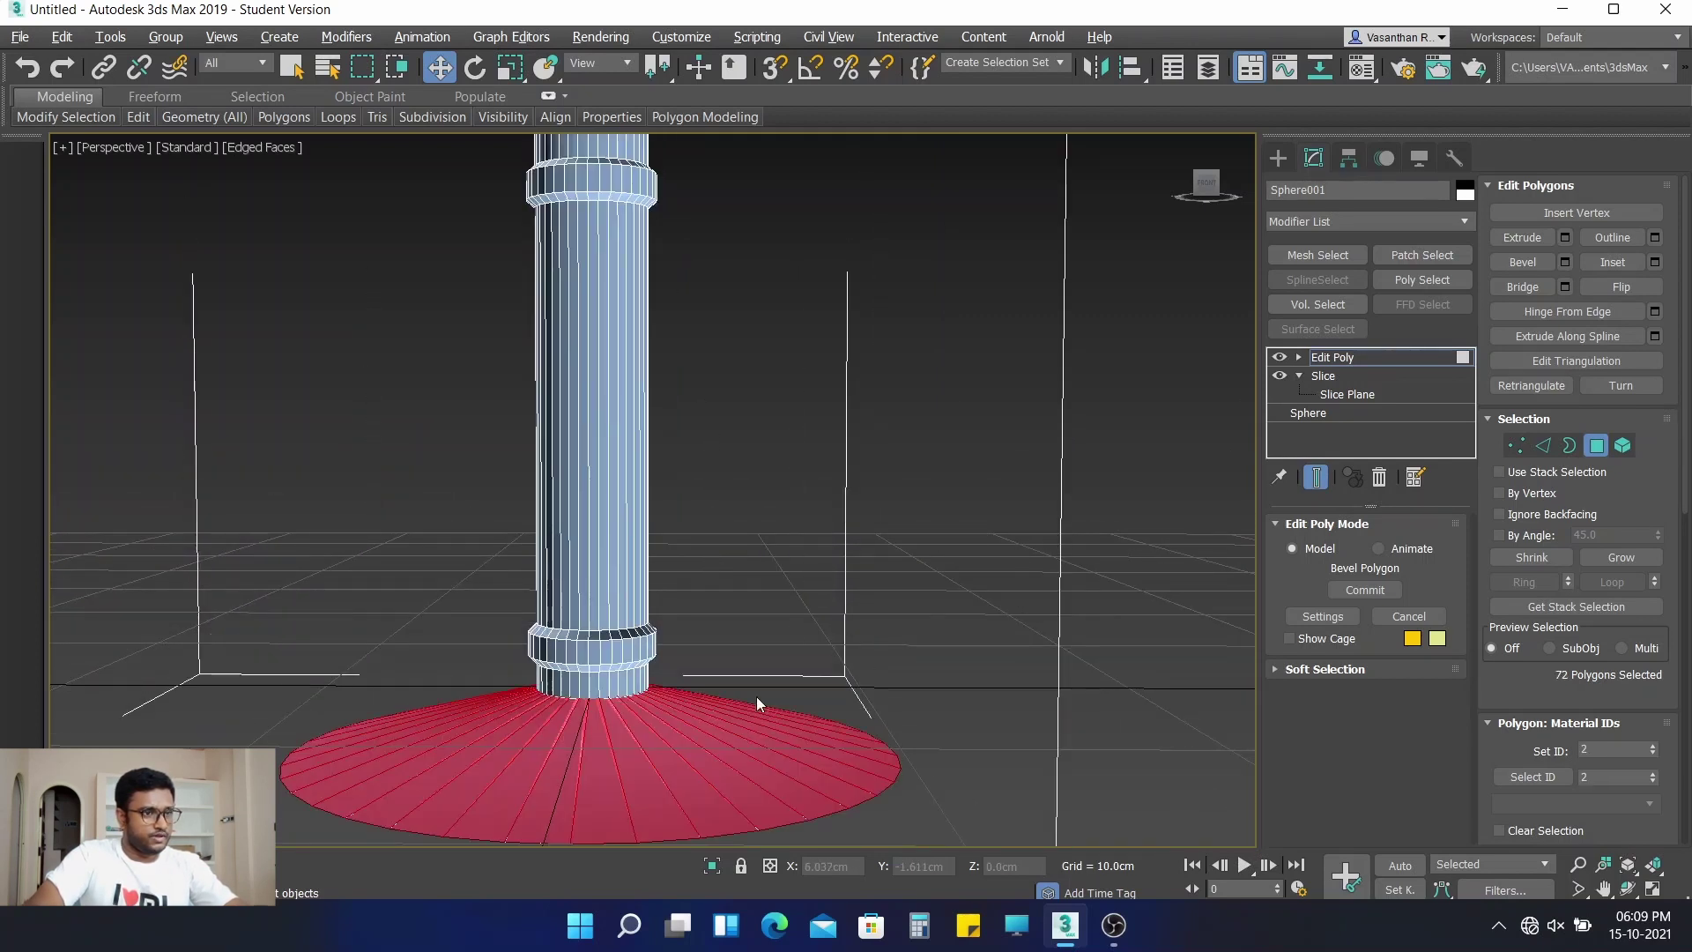
Enlarge the outline of the base polygons' Bevel to flare the base wider, and apply it
left_click(517, 67)
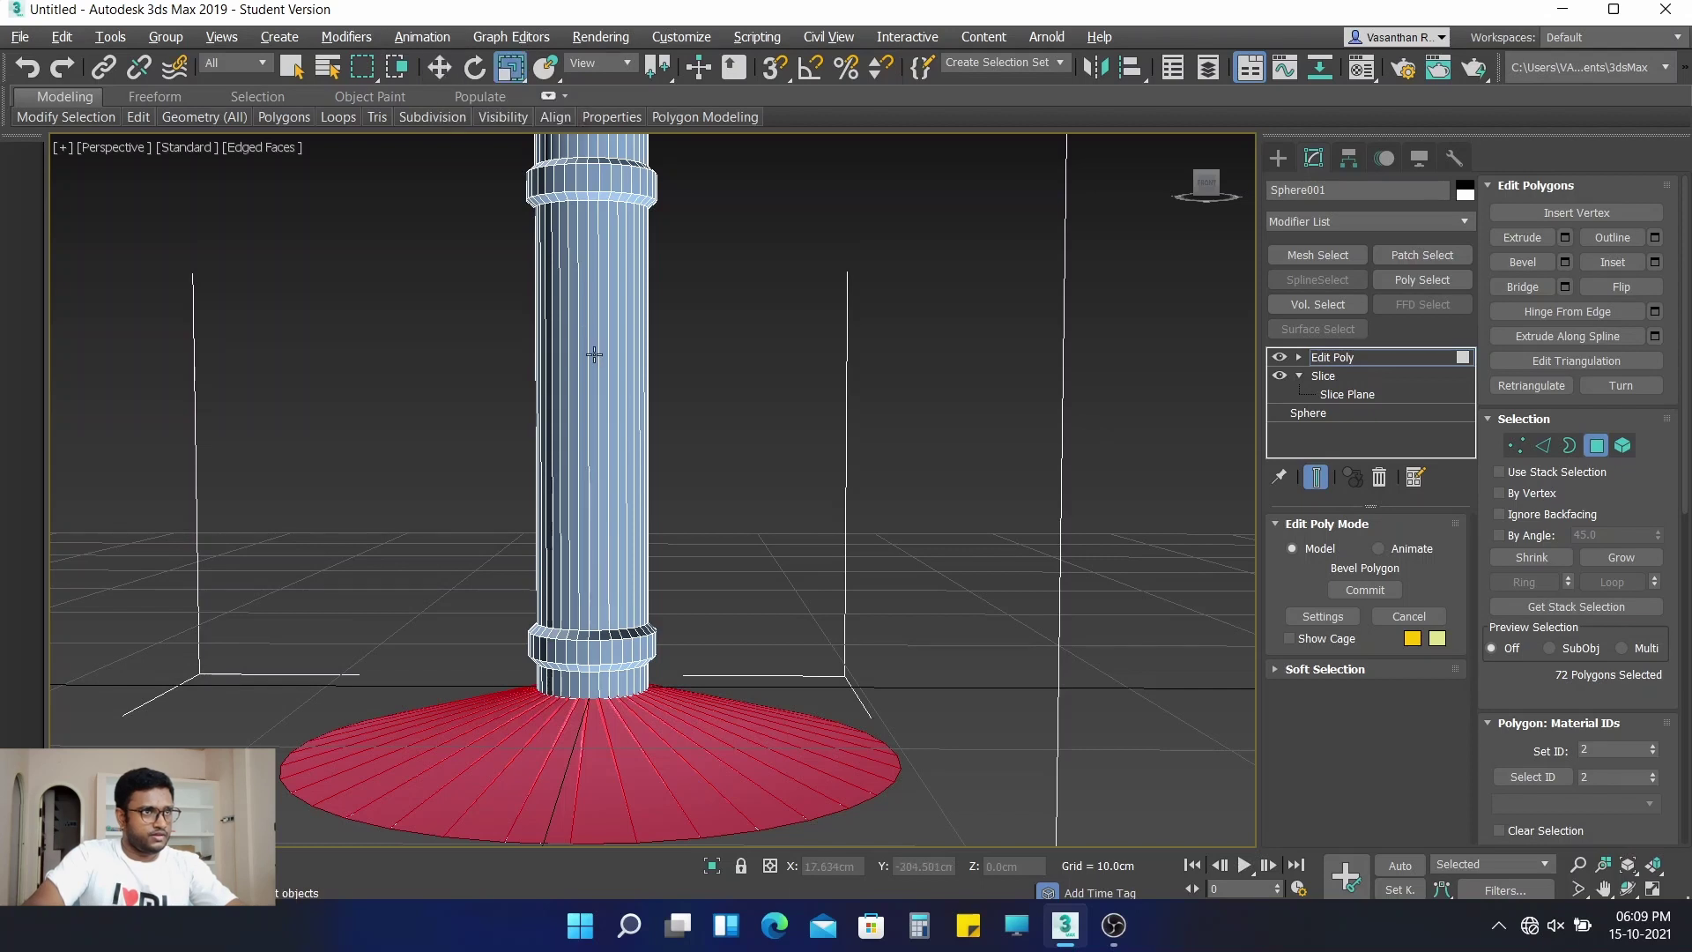
key("alt+w")
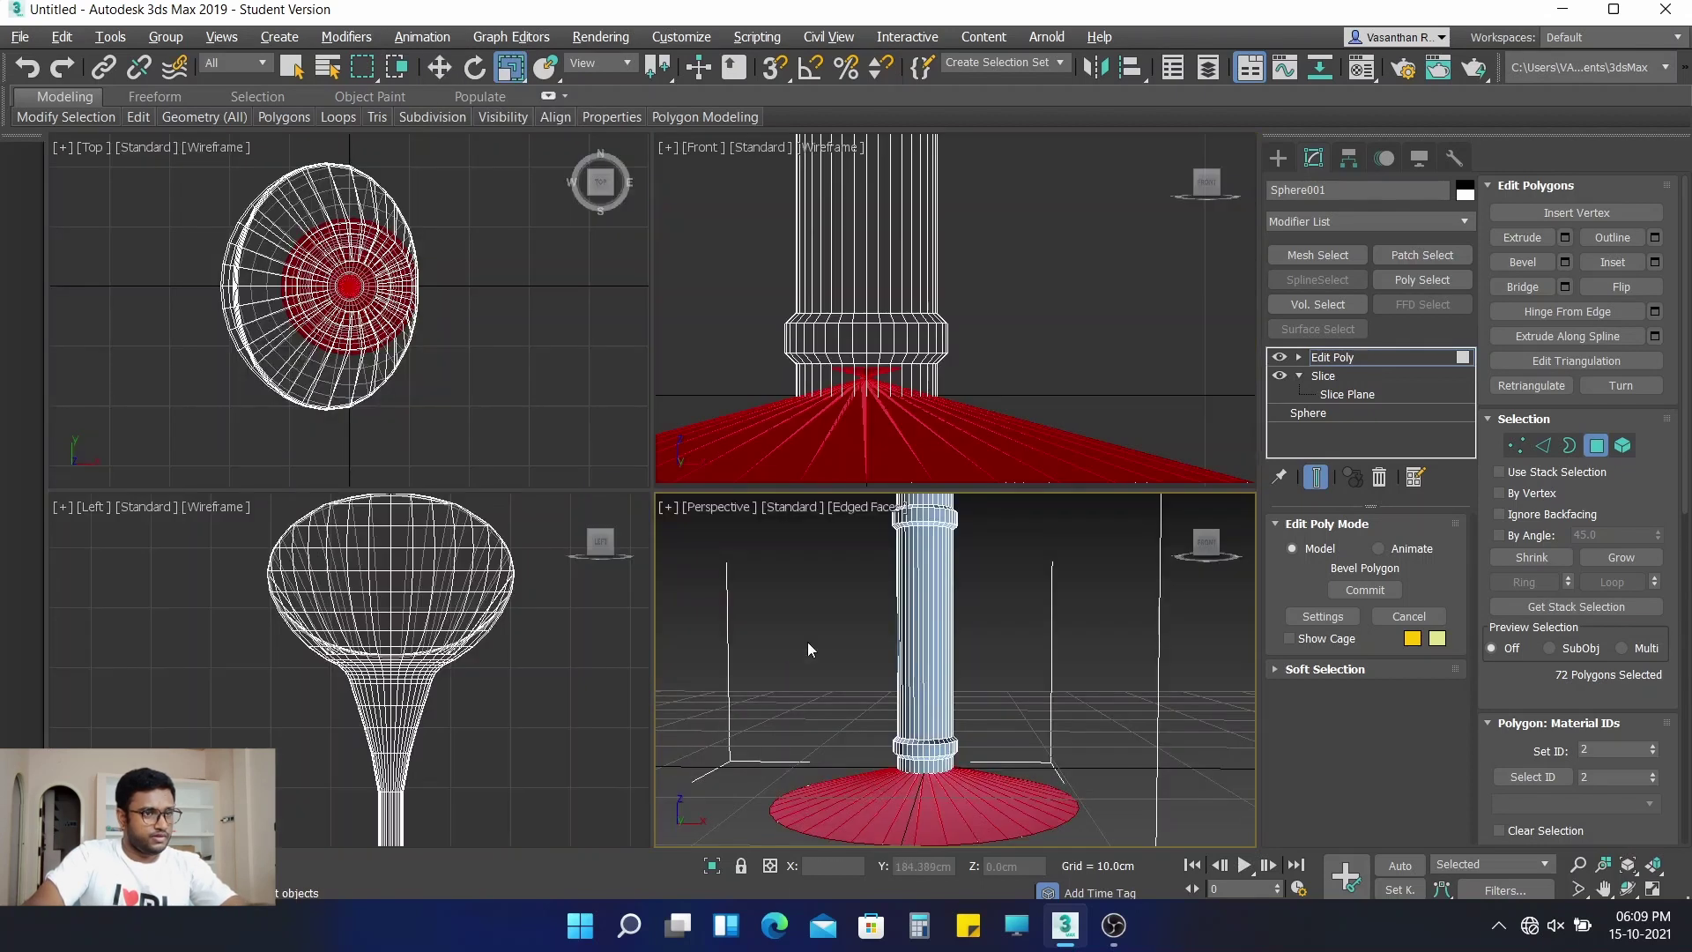
right_click(859, 424)
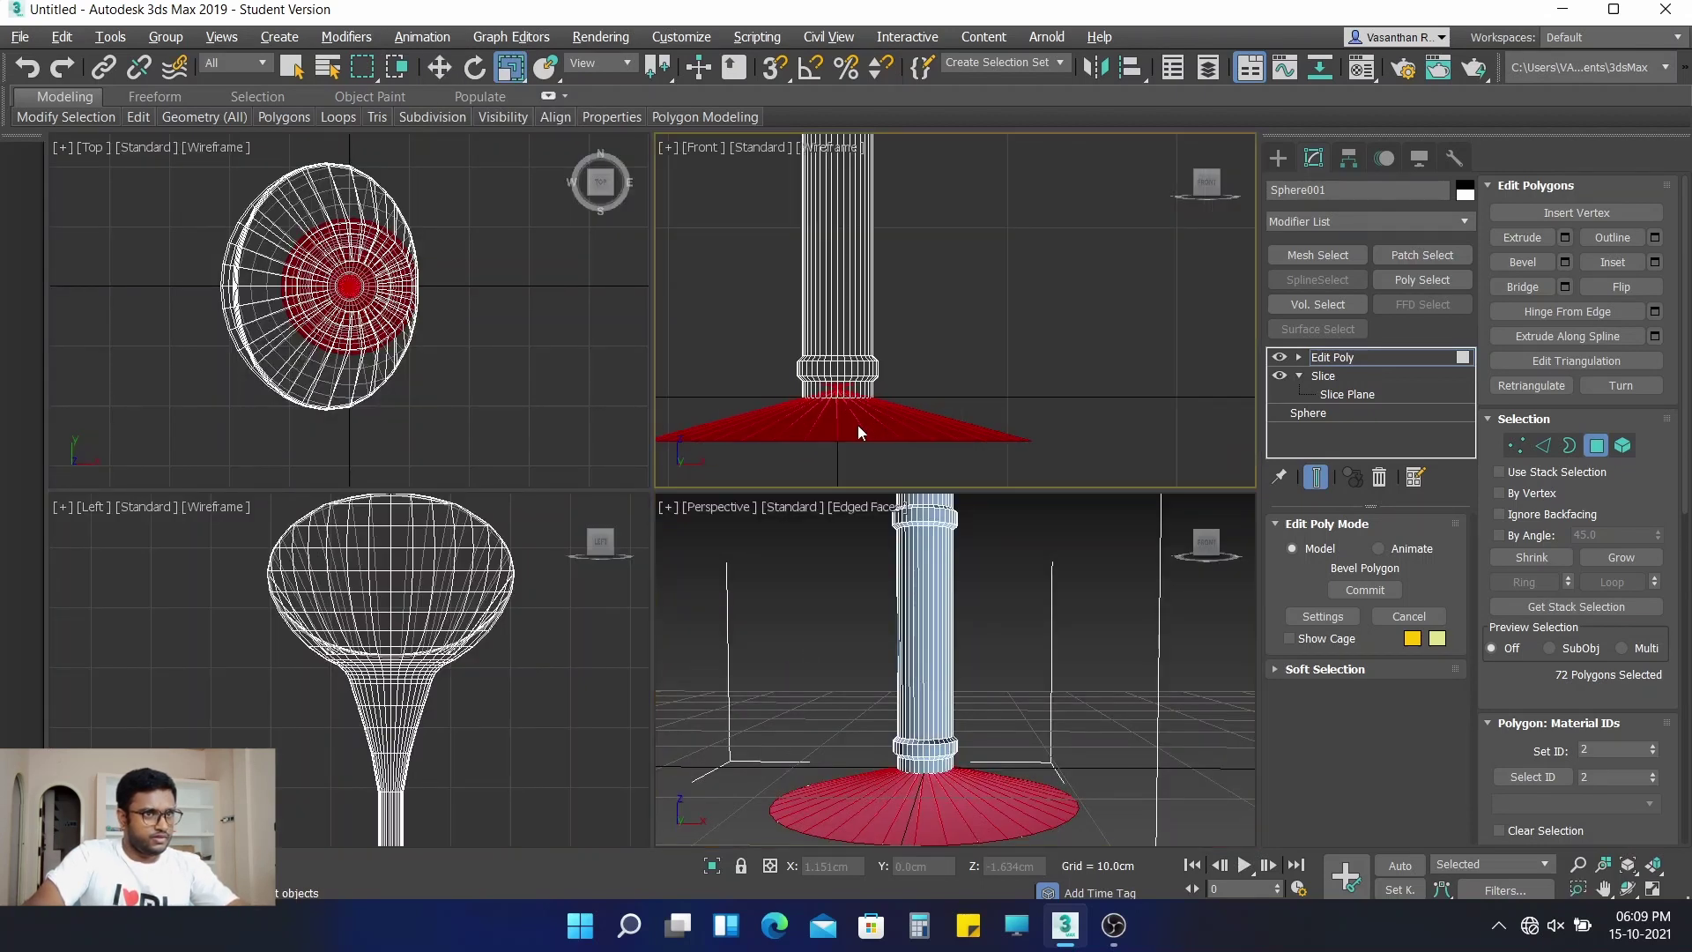
key("Delete")
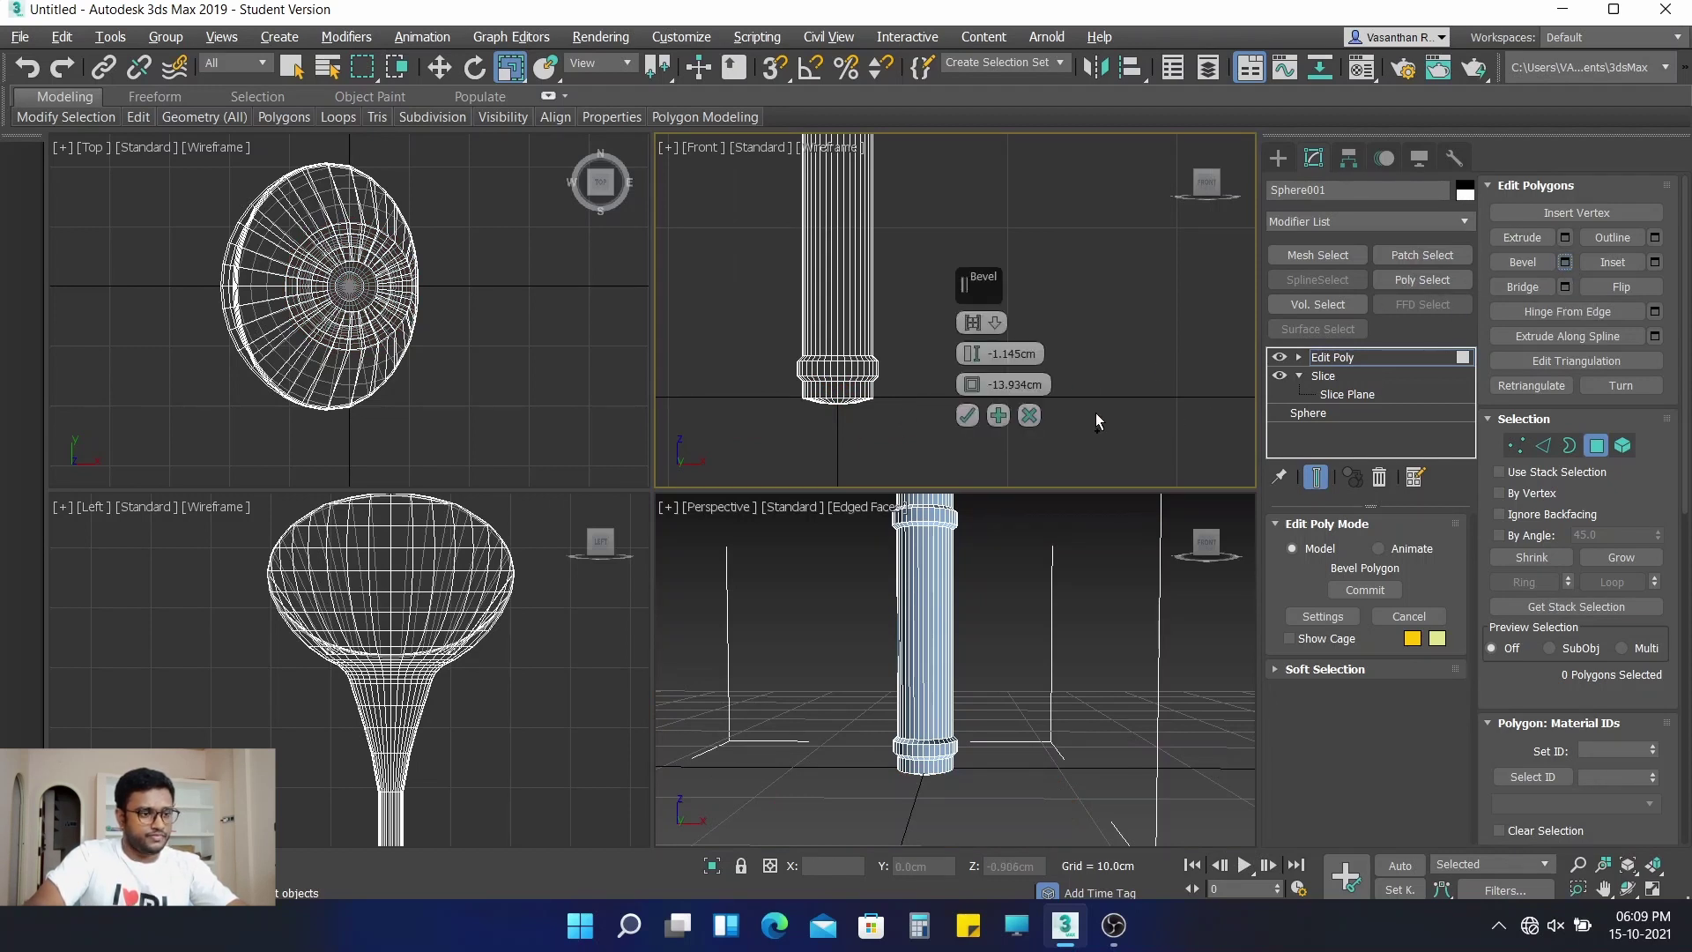
key("ctrl+z")
left_click_drag(978, 383, 991, 478)
left_click(967, 415)
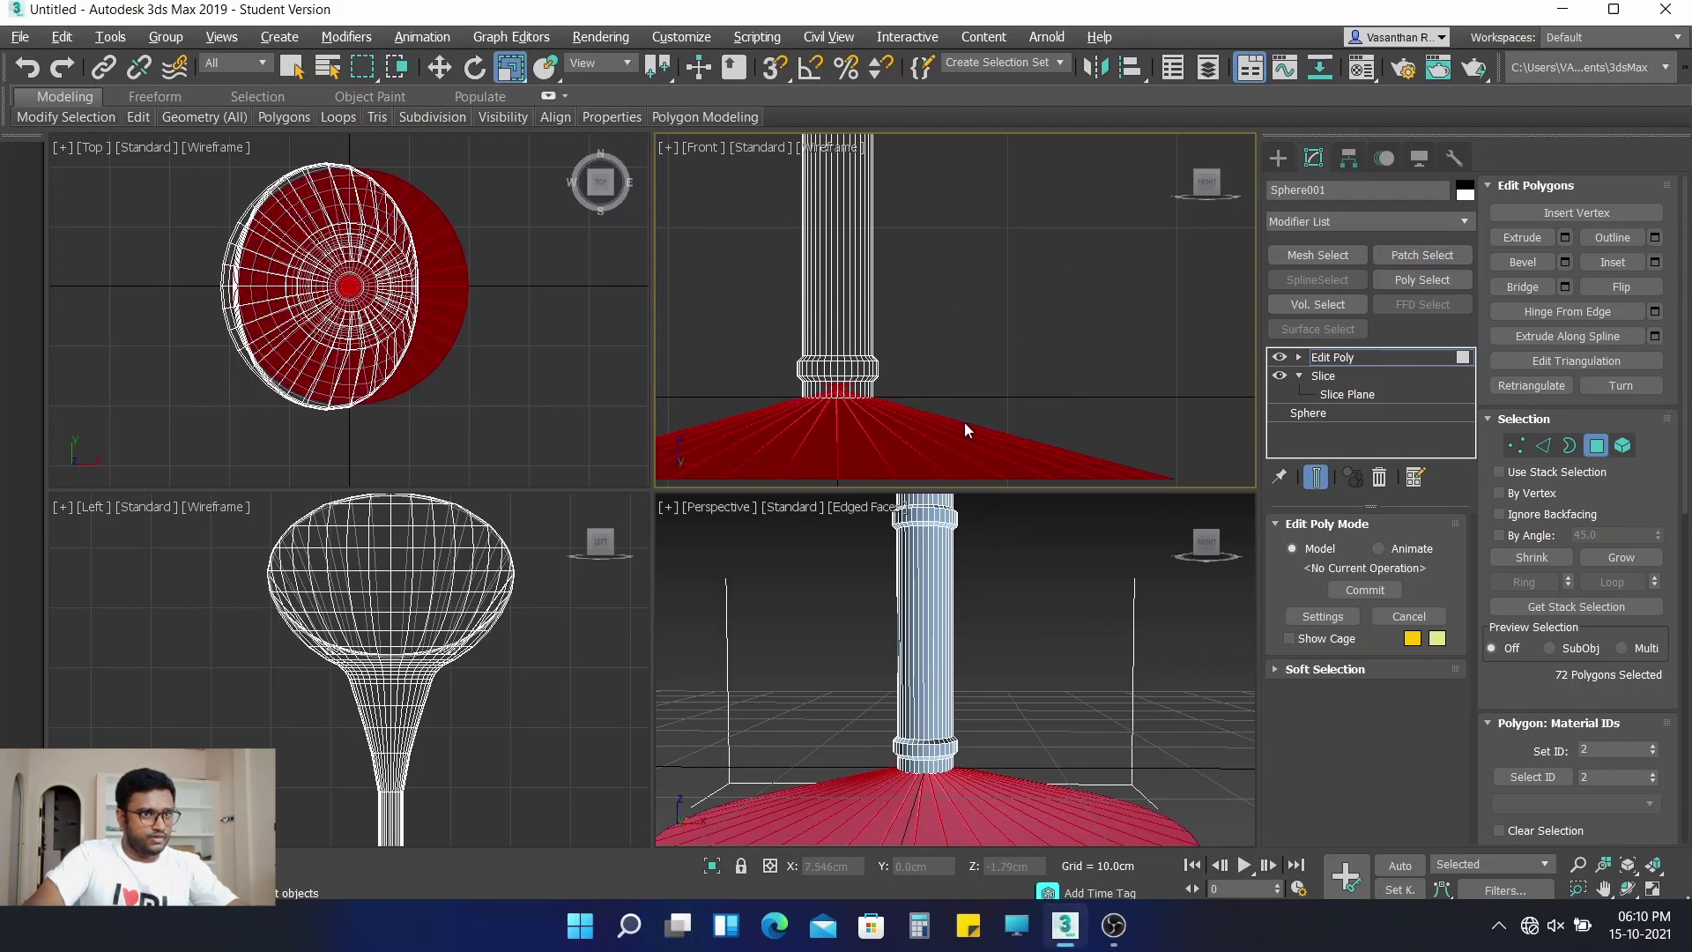
Deselect the base polygons and inspect the whole goblet from a low angle
scroll(975, 344, "down", 3)
left_click(988, 601)
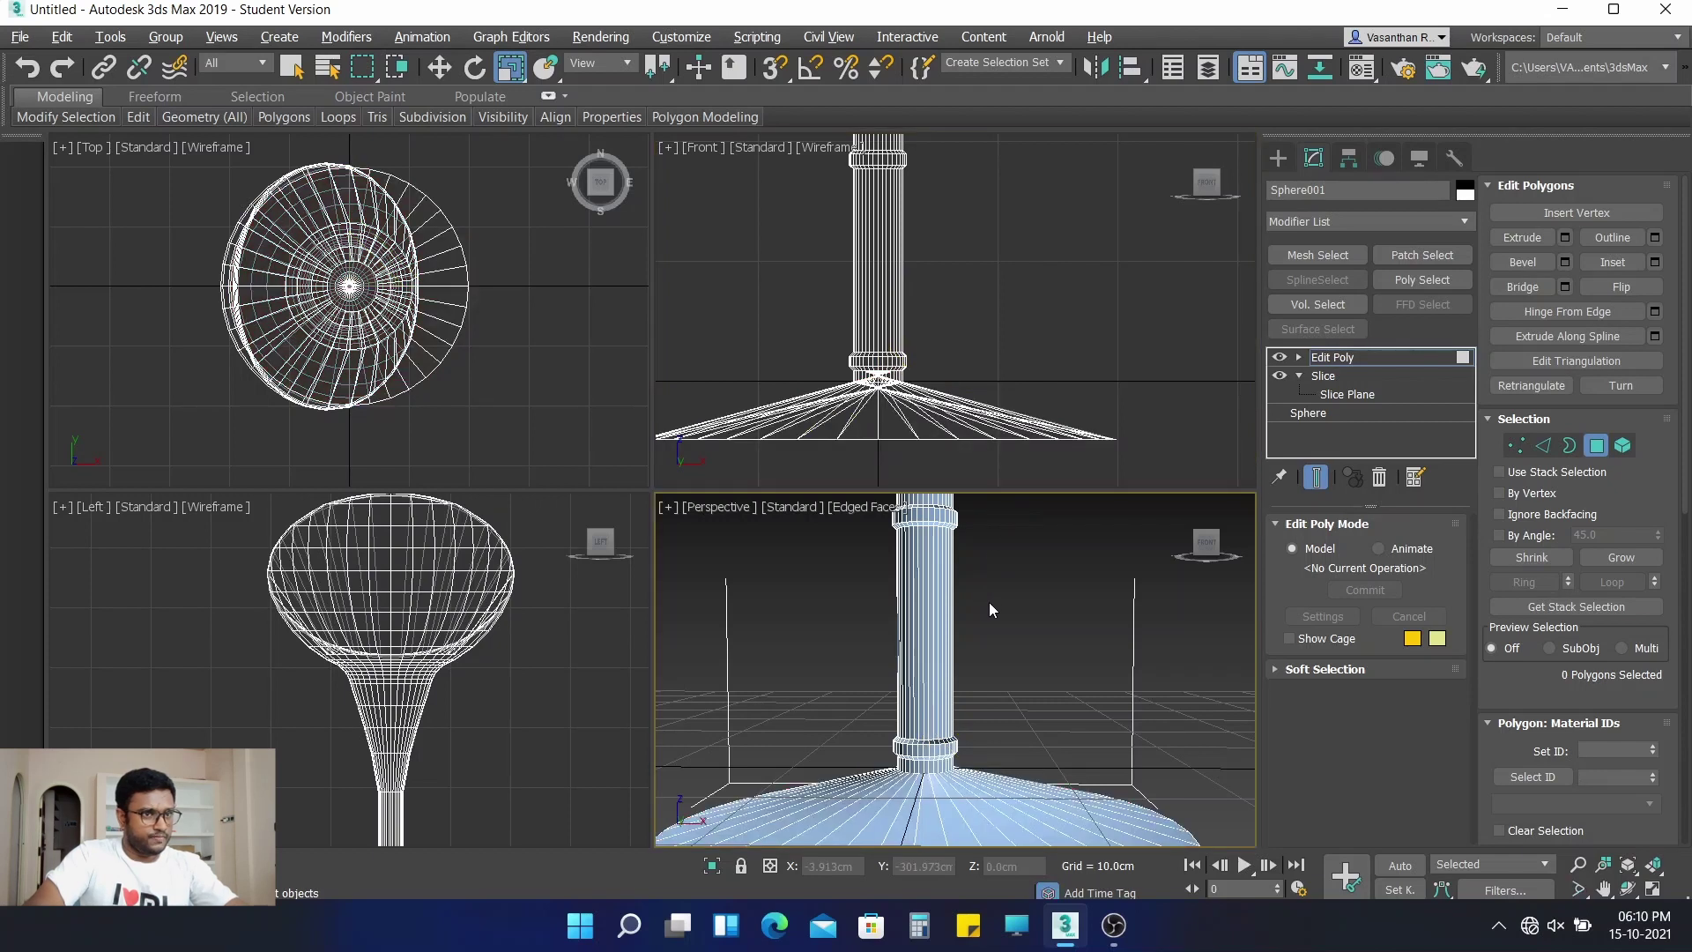
key("alt+w")
middle_click_drag(954, 481, 934, 433, "alt")
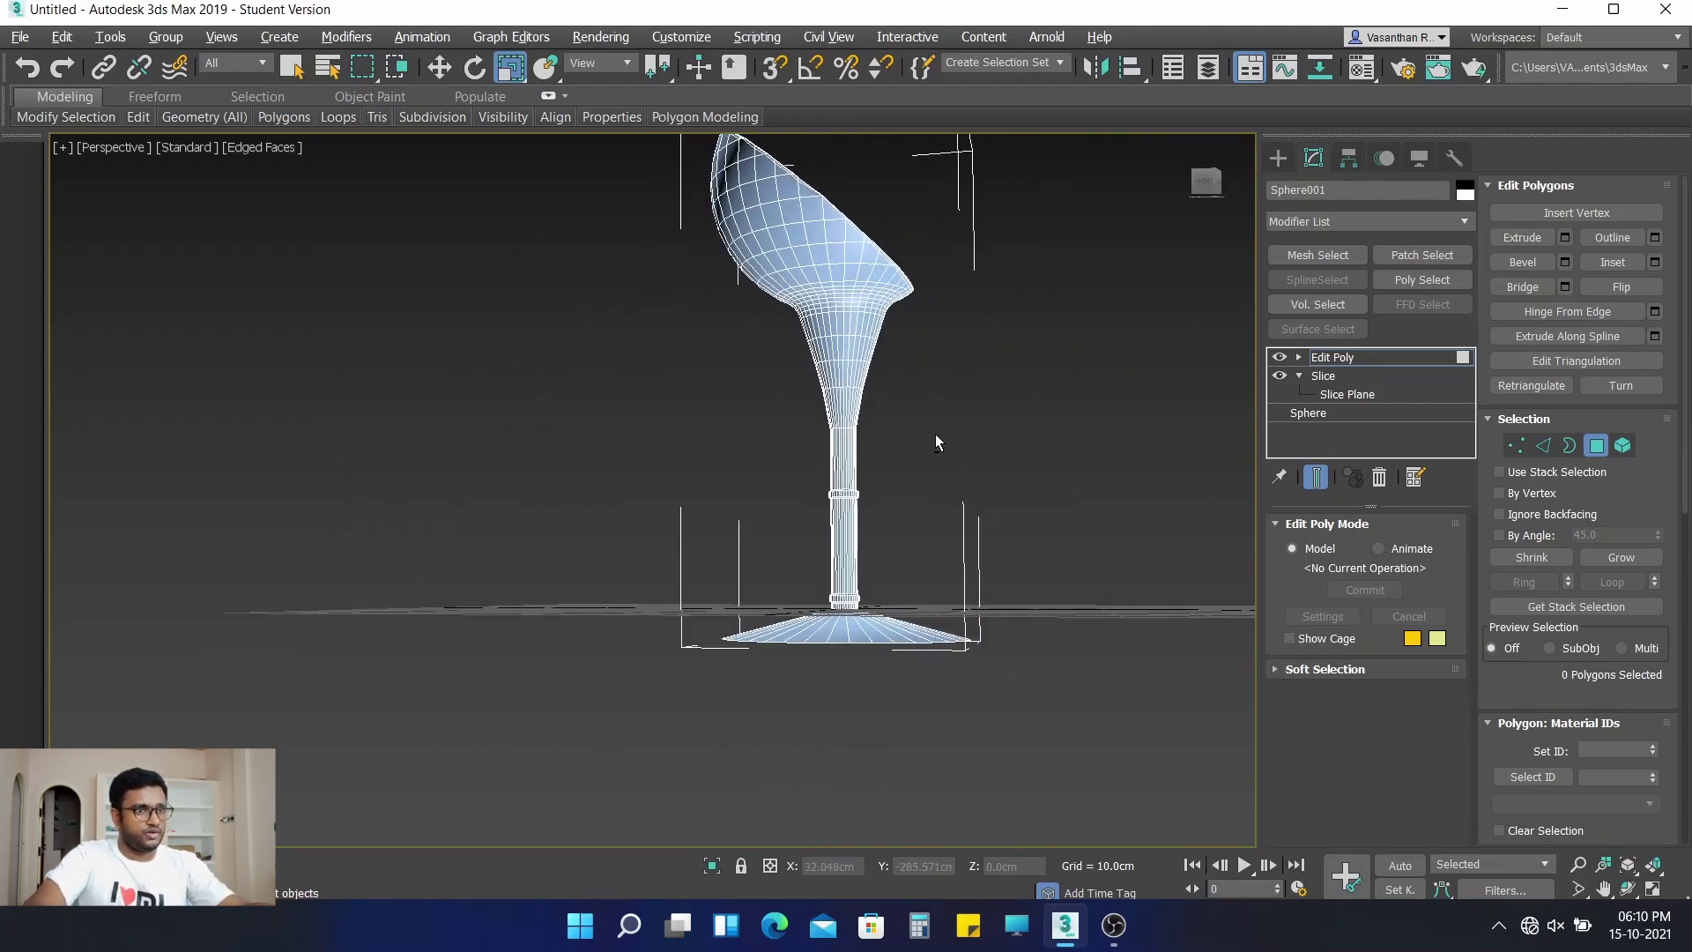
Restore the selection of the flared base's polygons and try moving them slightly lower along Z
left_click(854, 626)
key("ctrl+z")
key("ctrl+z")
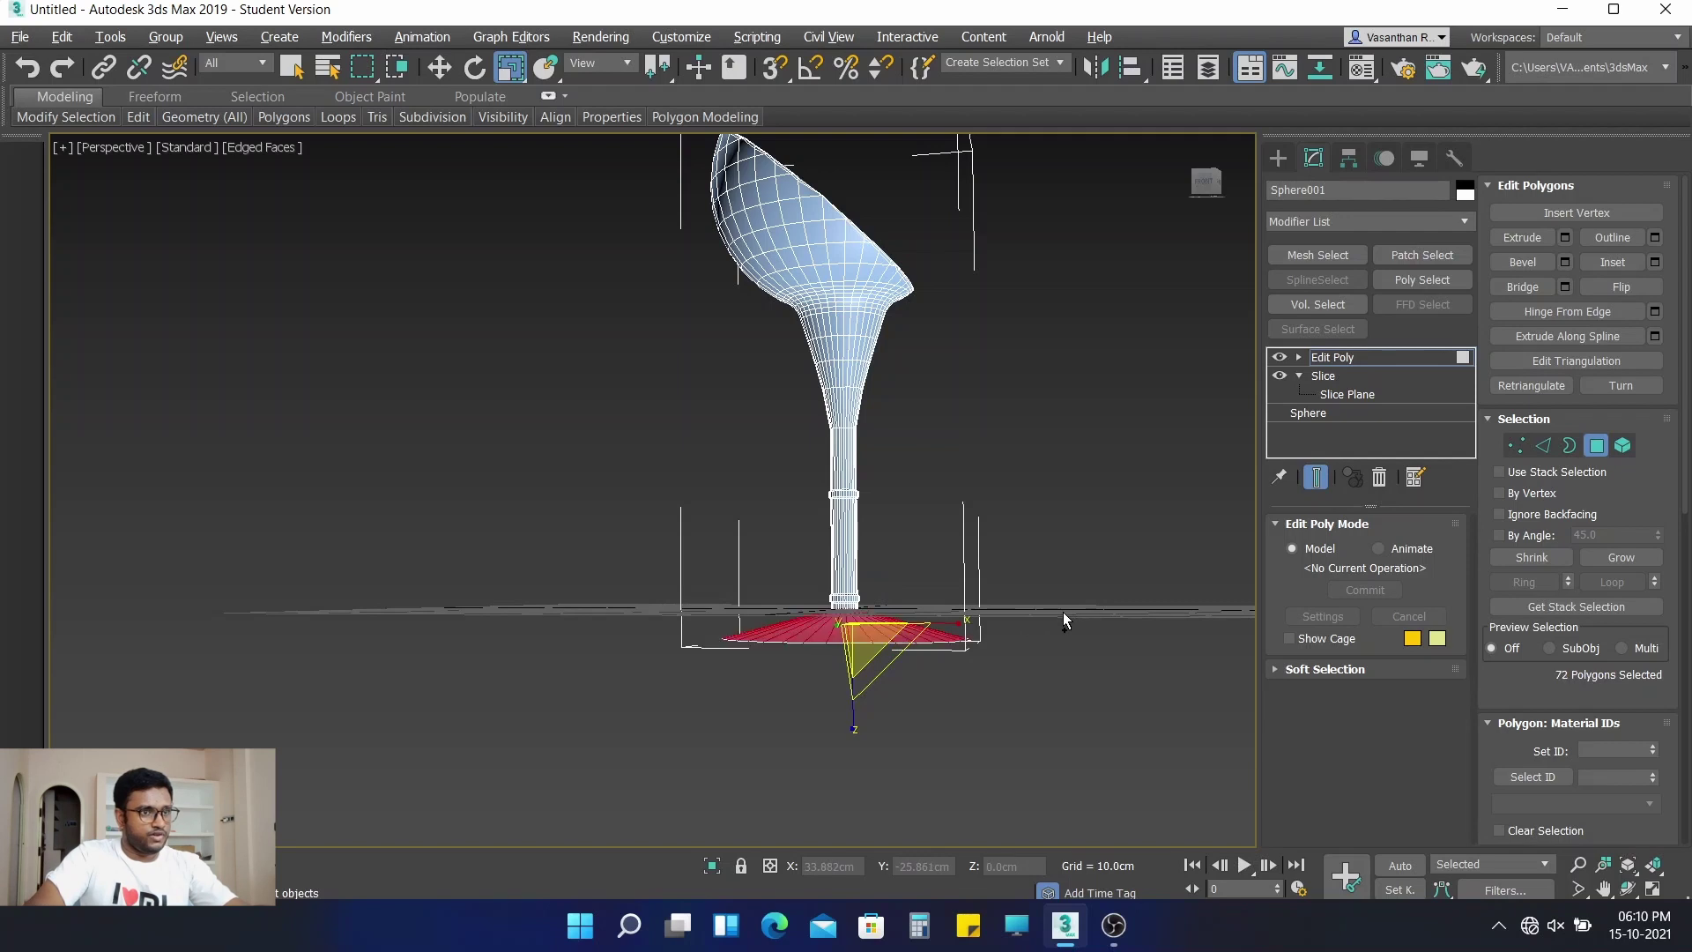
left_click_drag(872, 646, 859, 611)
scroll(859, 611, "up", 8)
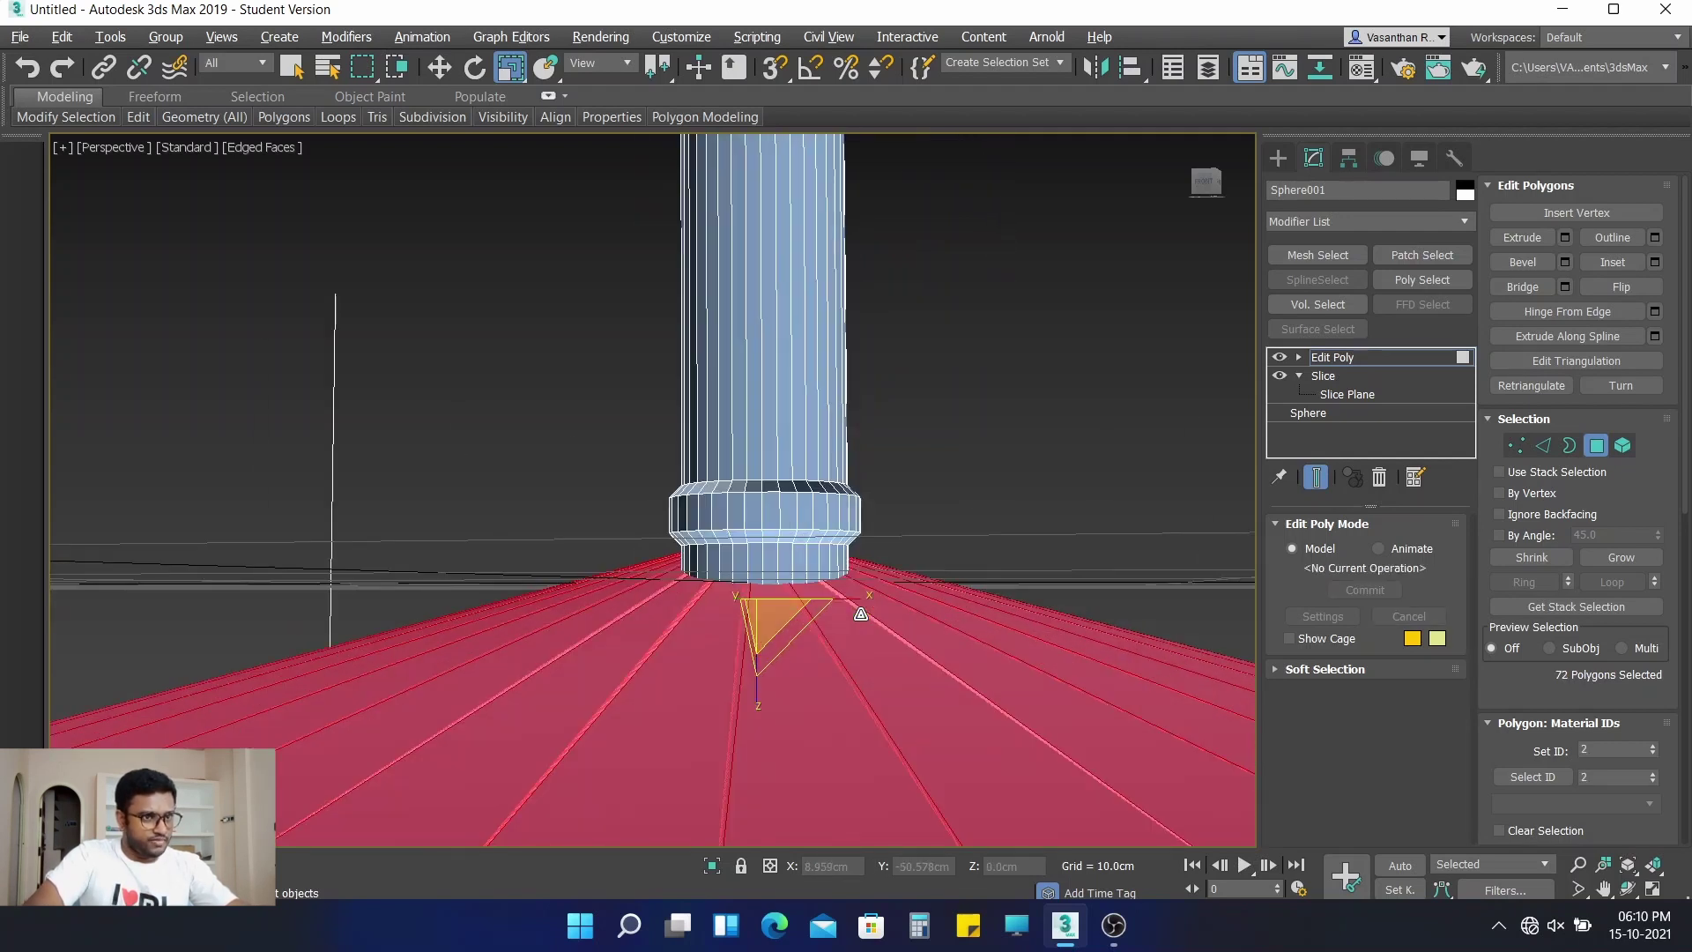
scroll(837, 610, "down", 2)
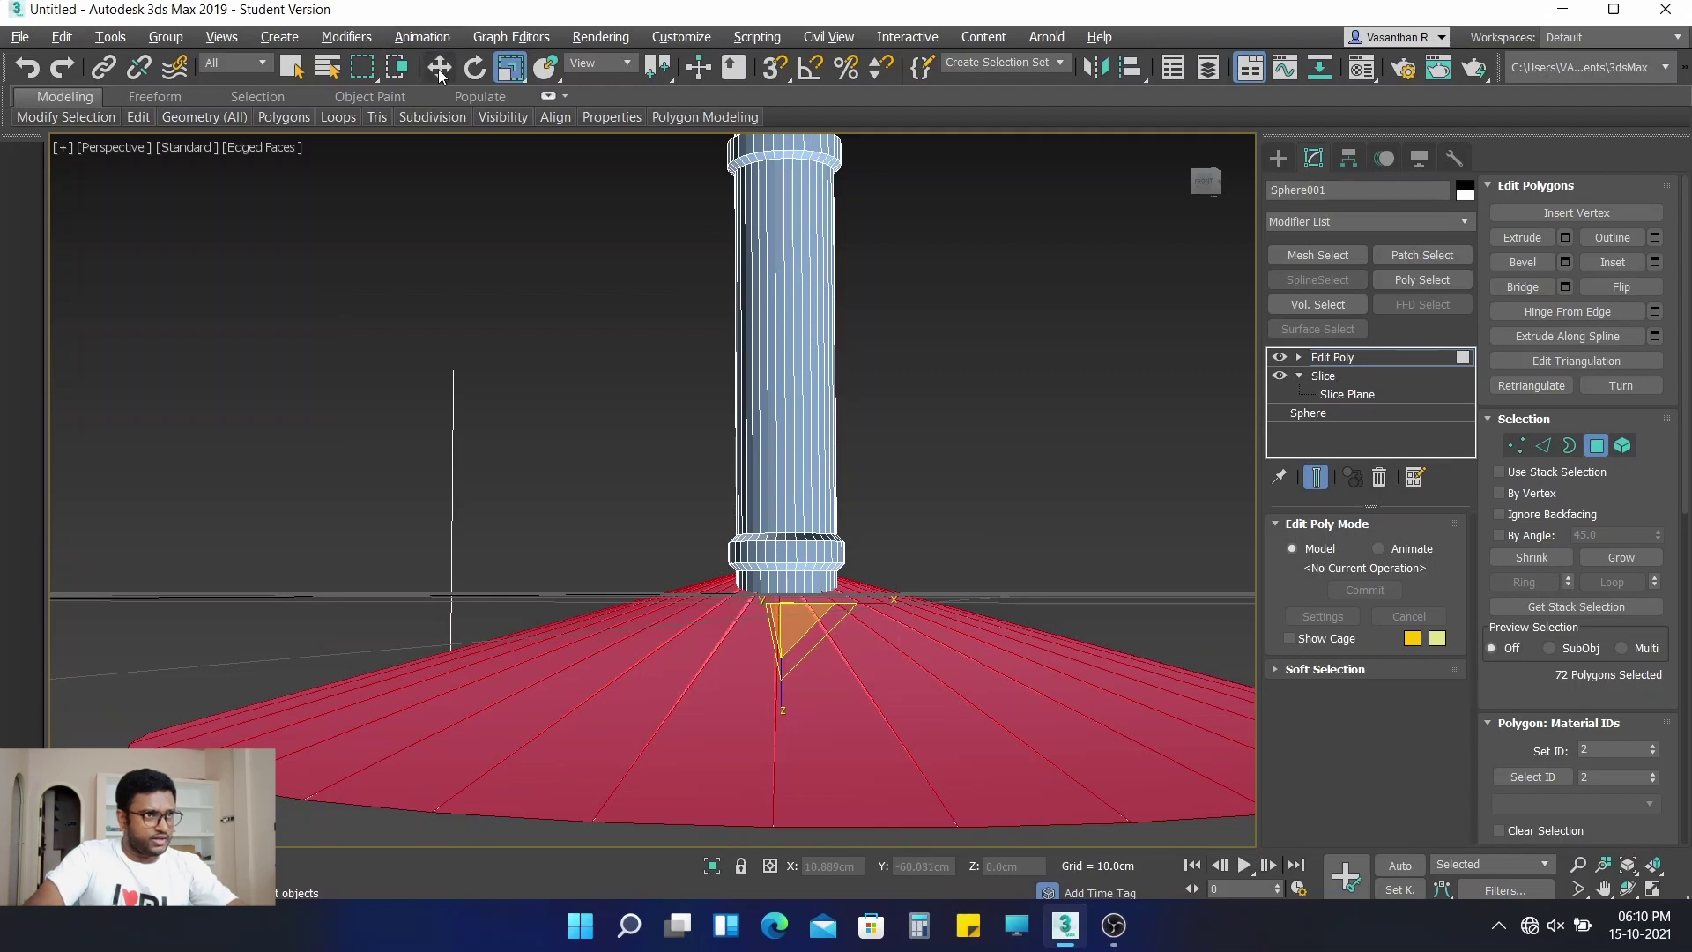
key("w")
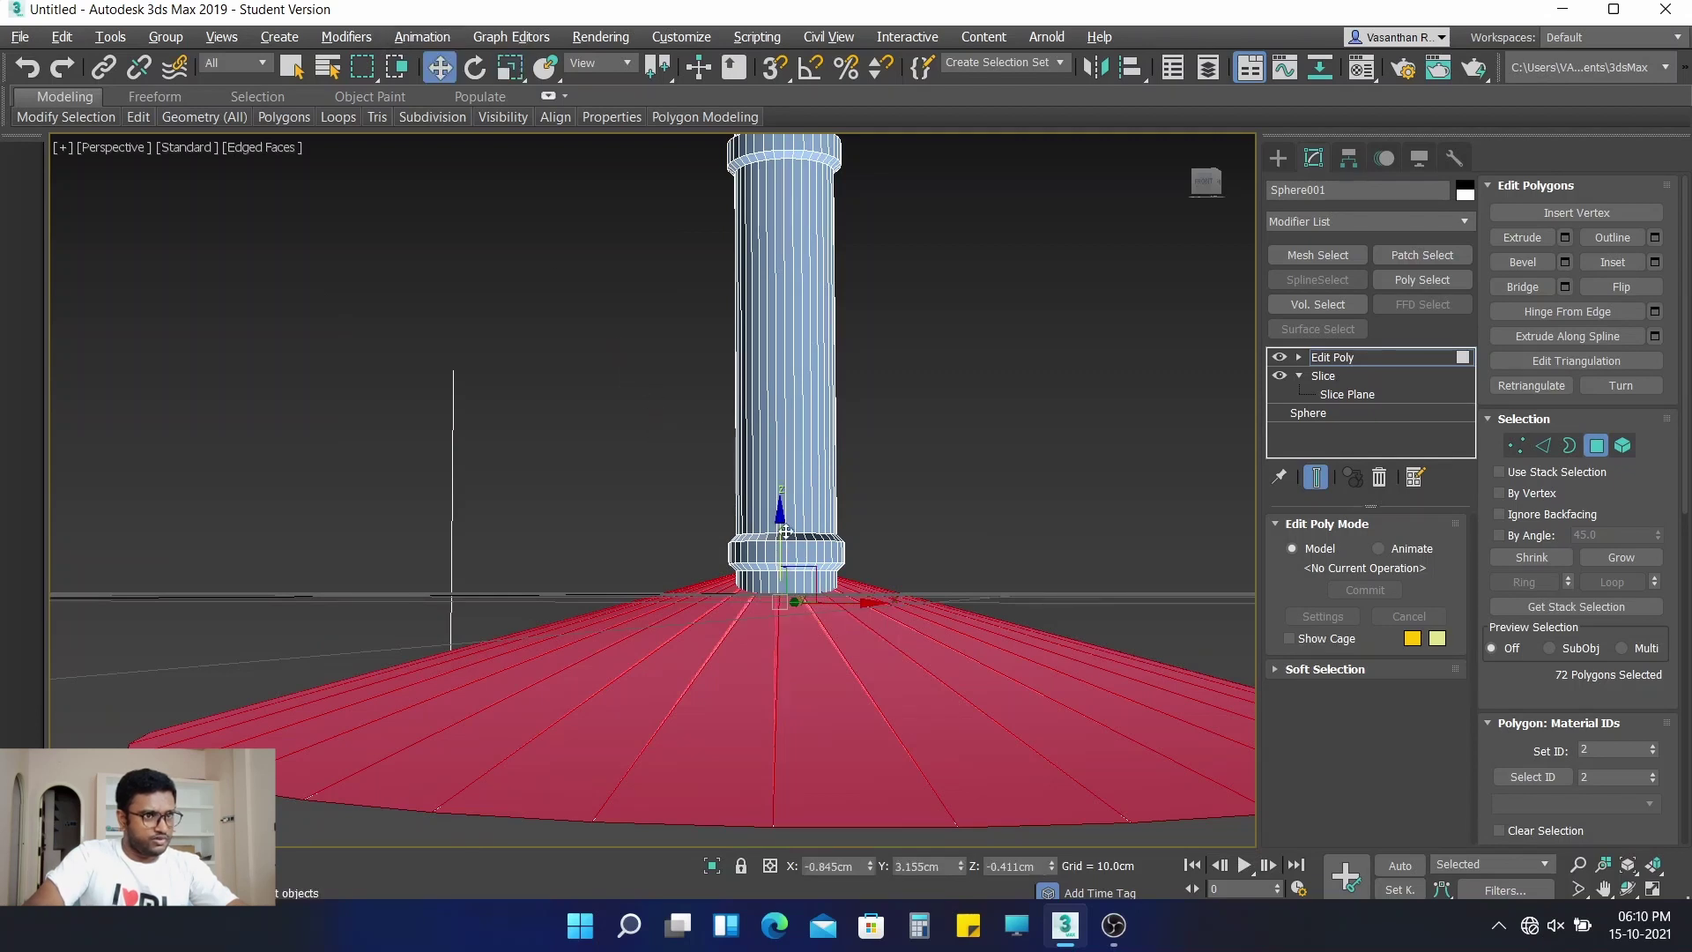
left_click_drag(780, 518, 781, 547)
key("ctrl+z")
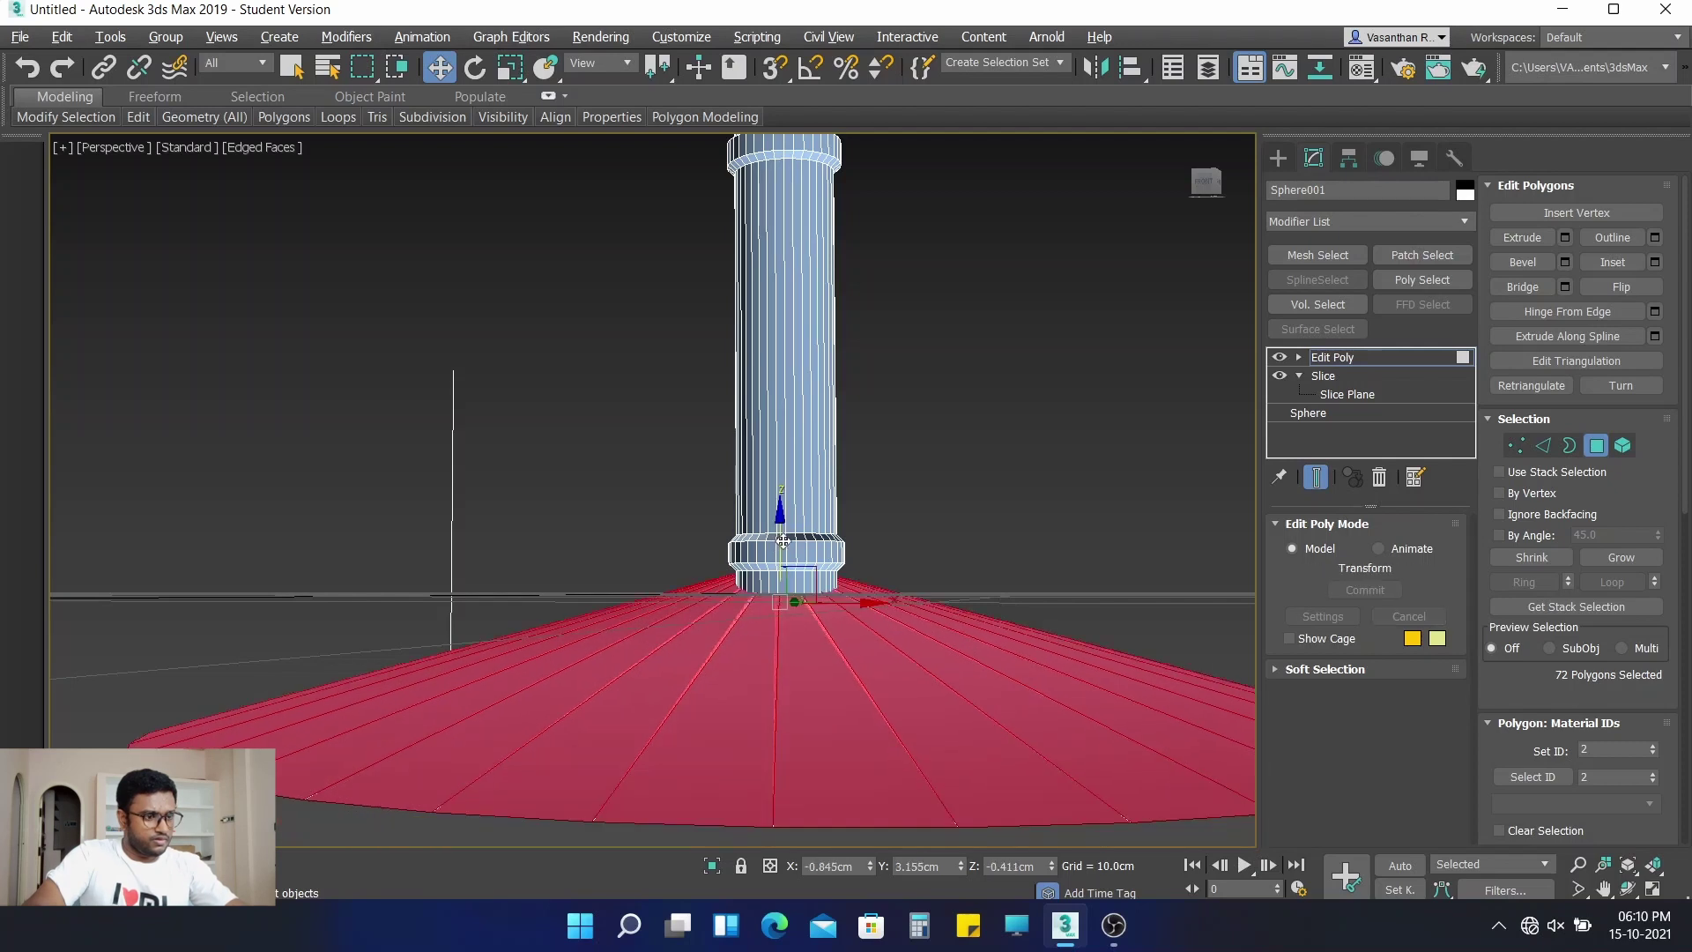
key("ctrl+y")
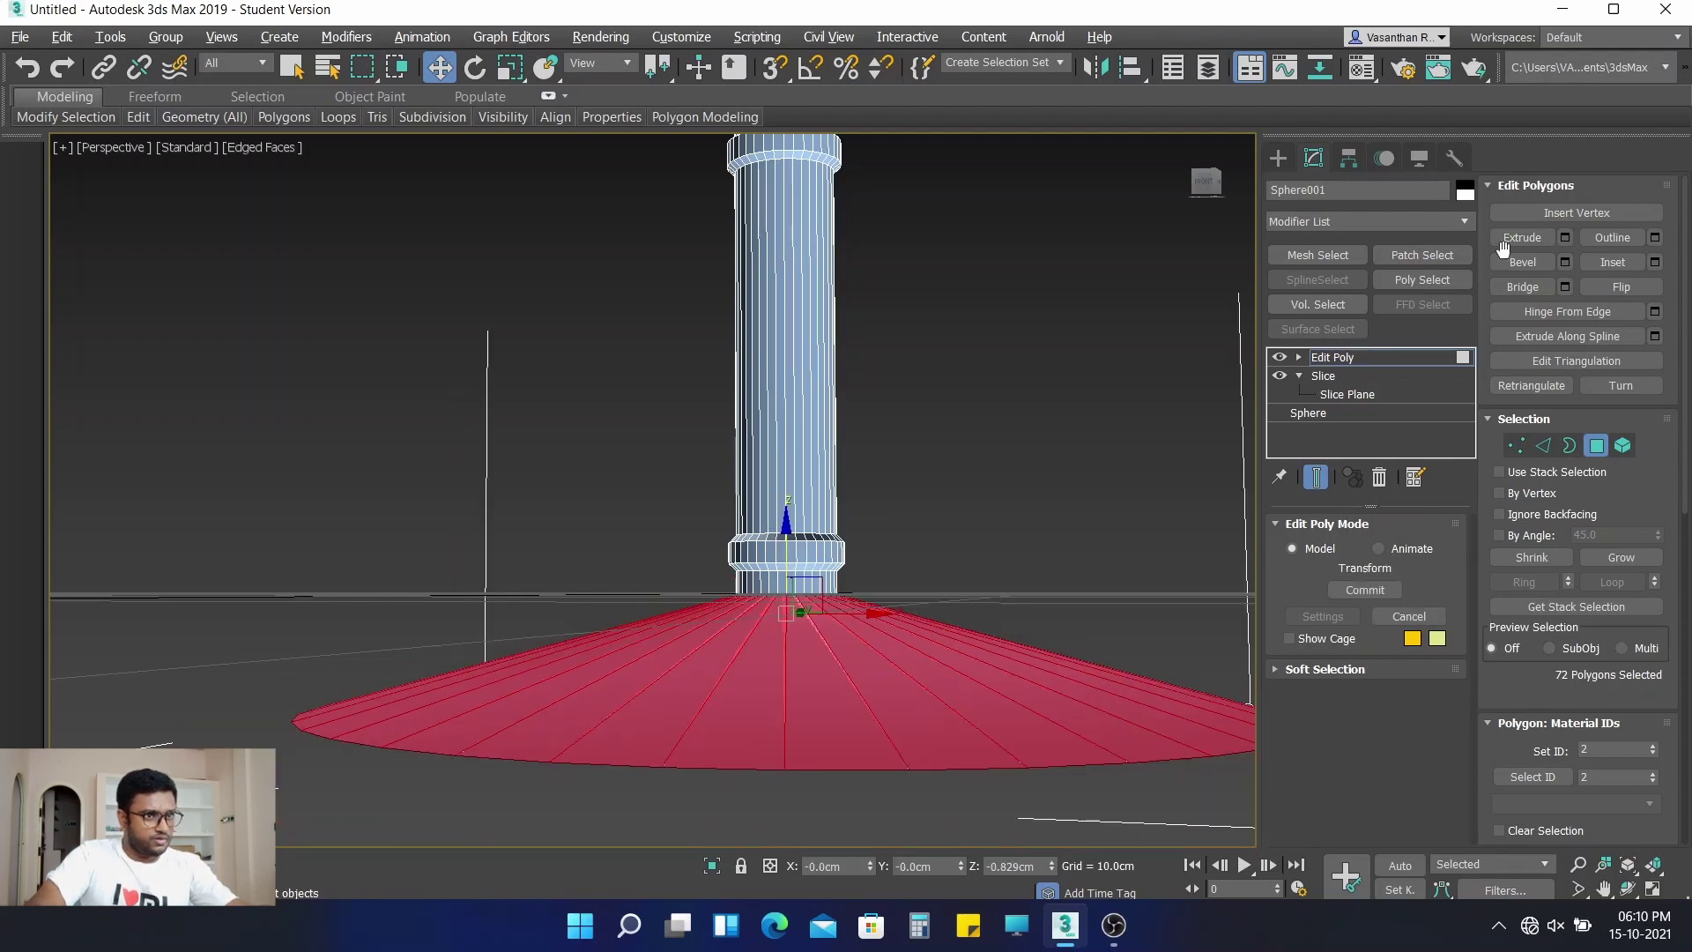
Try beveling the flared base's polygons again, adjusting the bevel outline to about -21.7 cm
left_click(1565, 262)
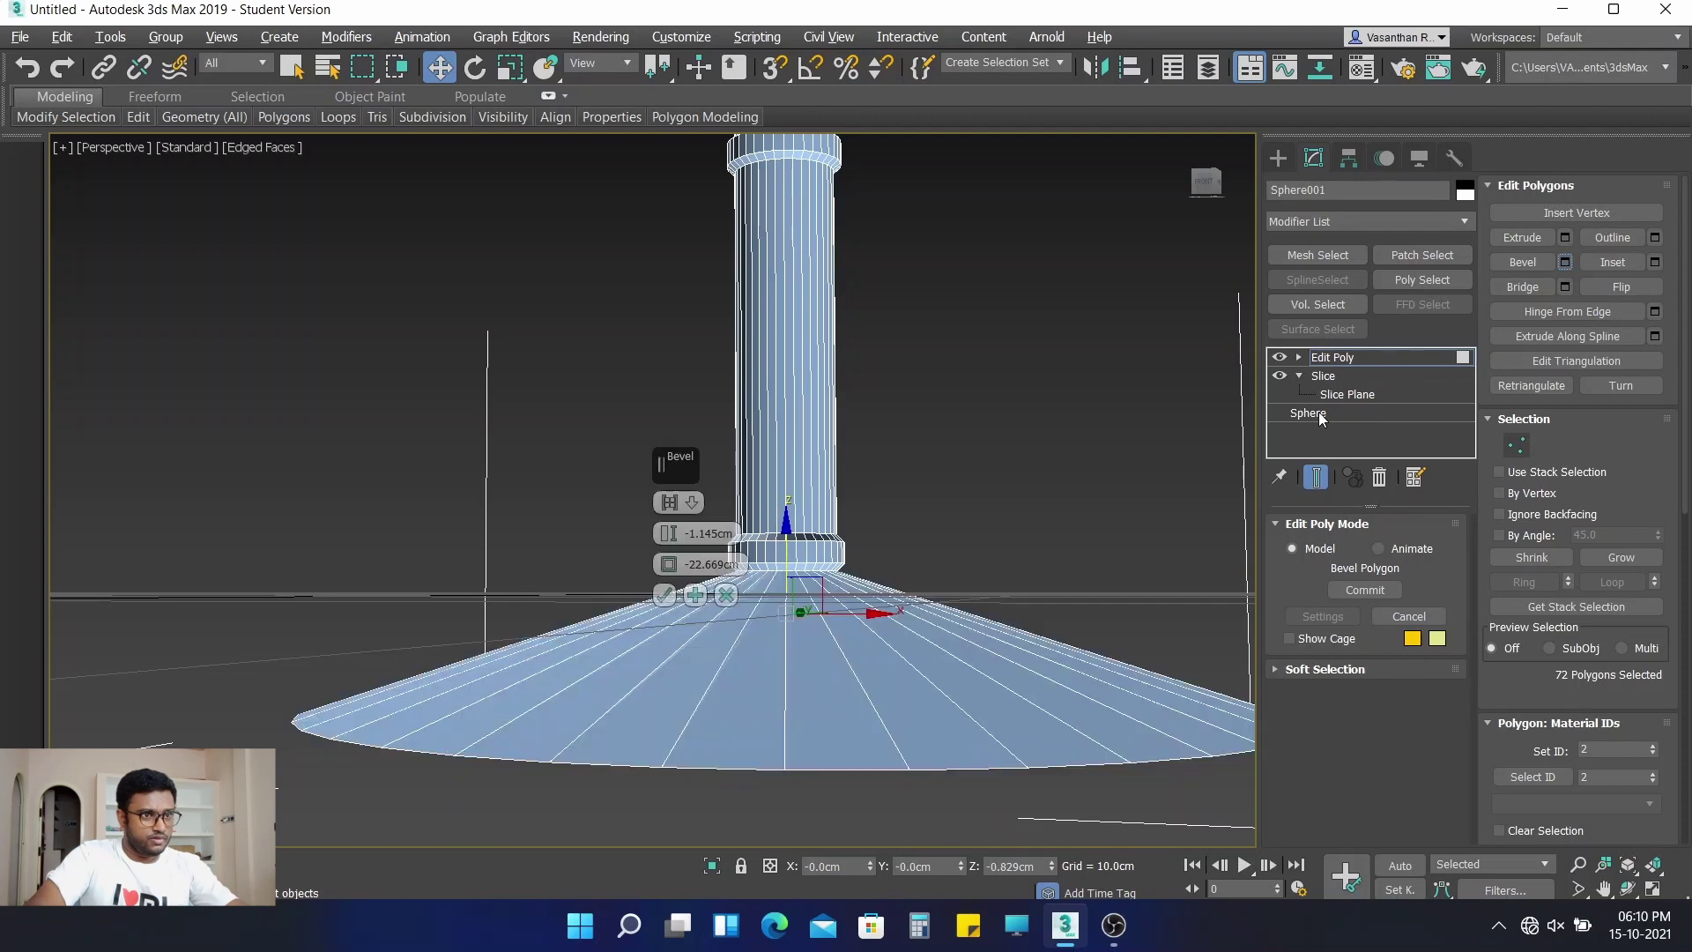
left_click_drag(678, 569, 682, 561)
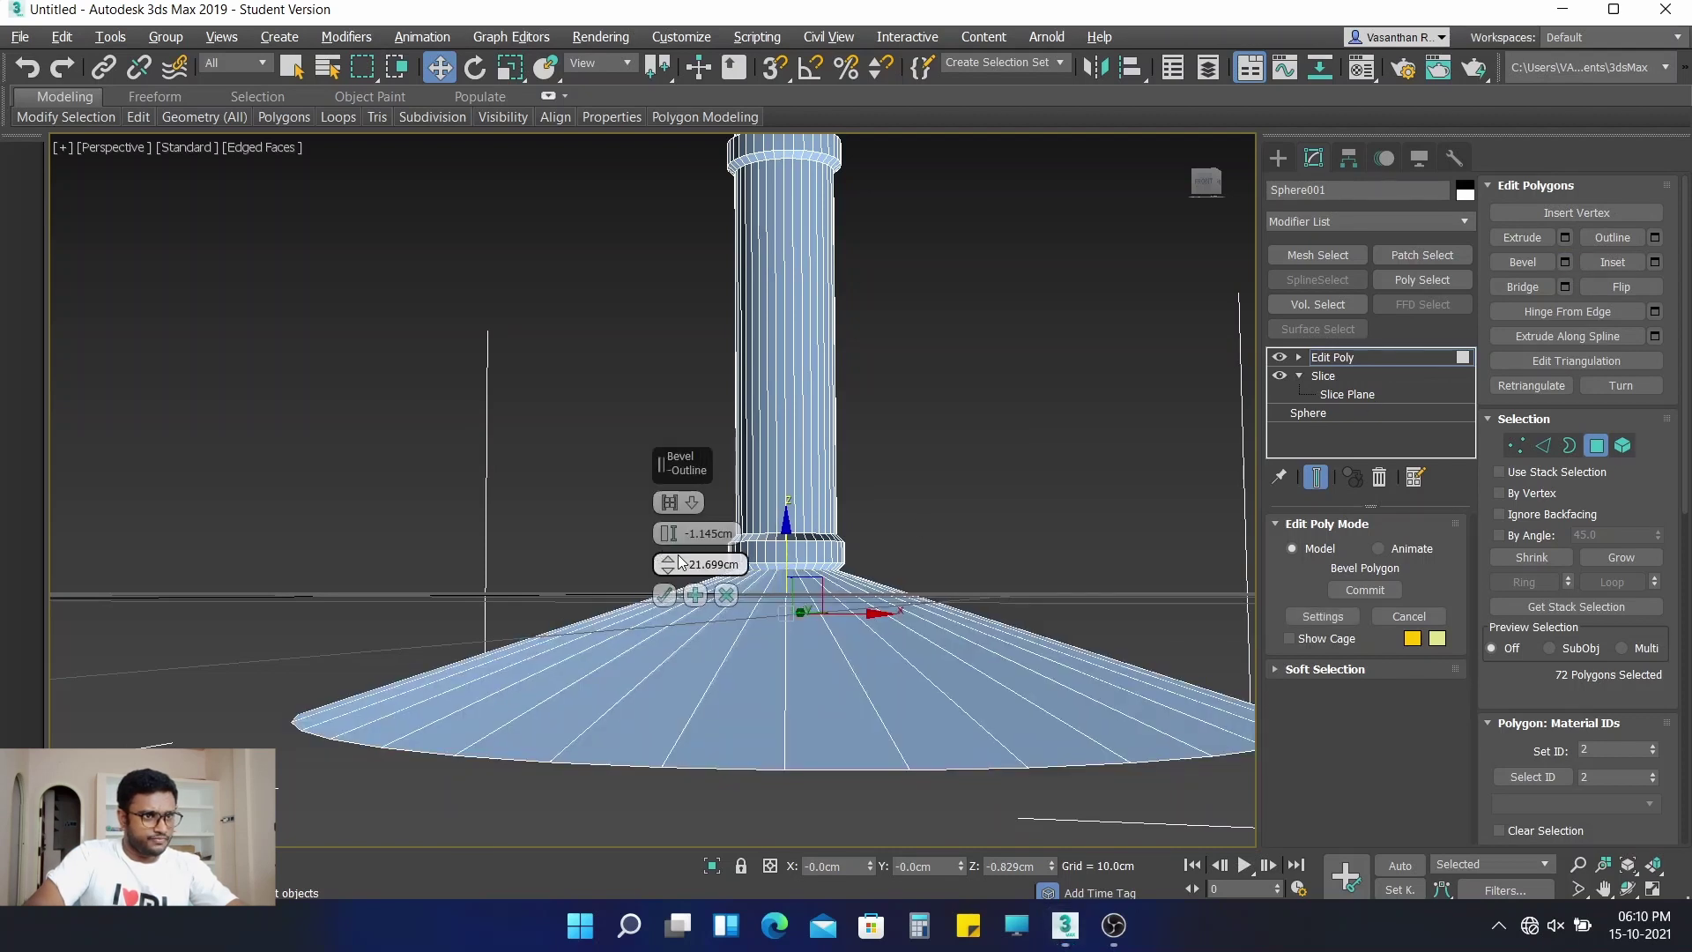
left_click(664, 595)
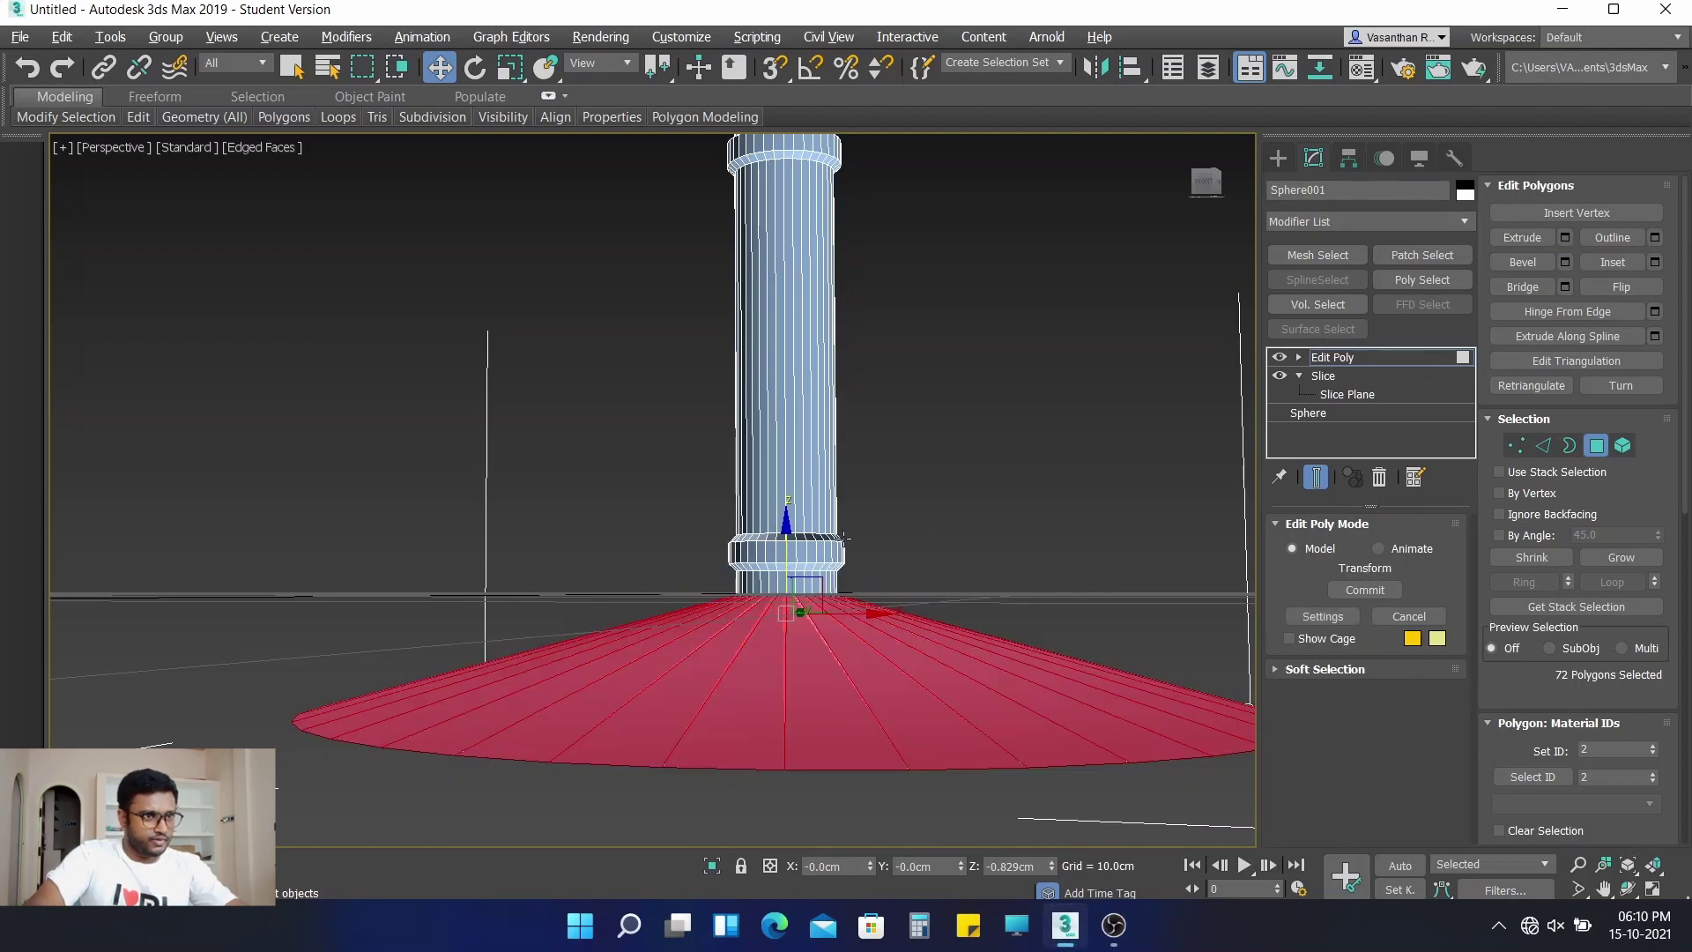
left_click(1565, 262)
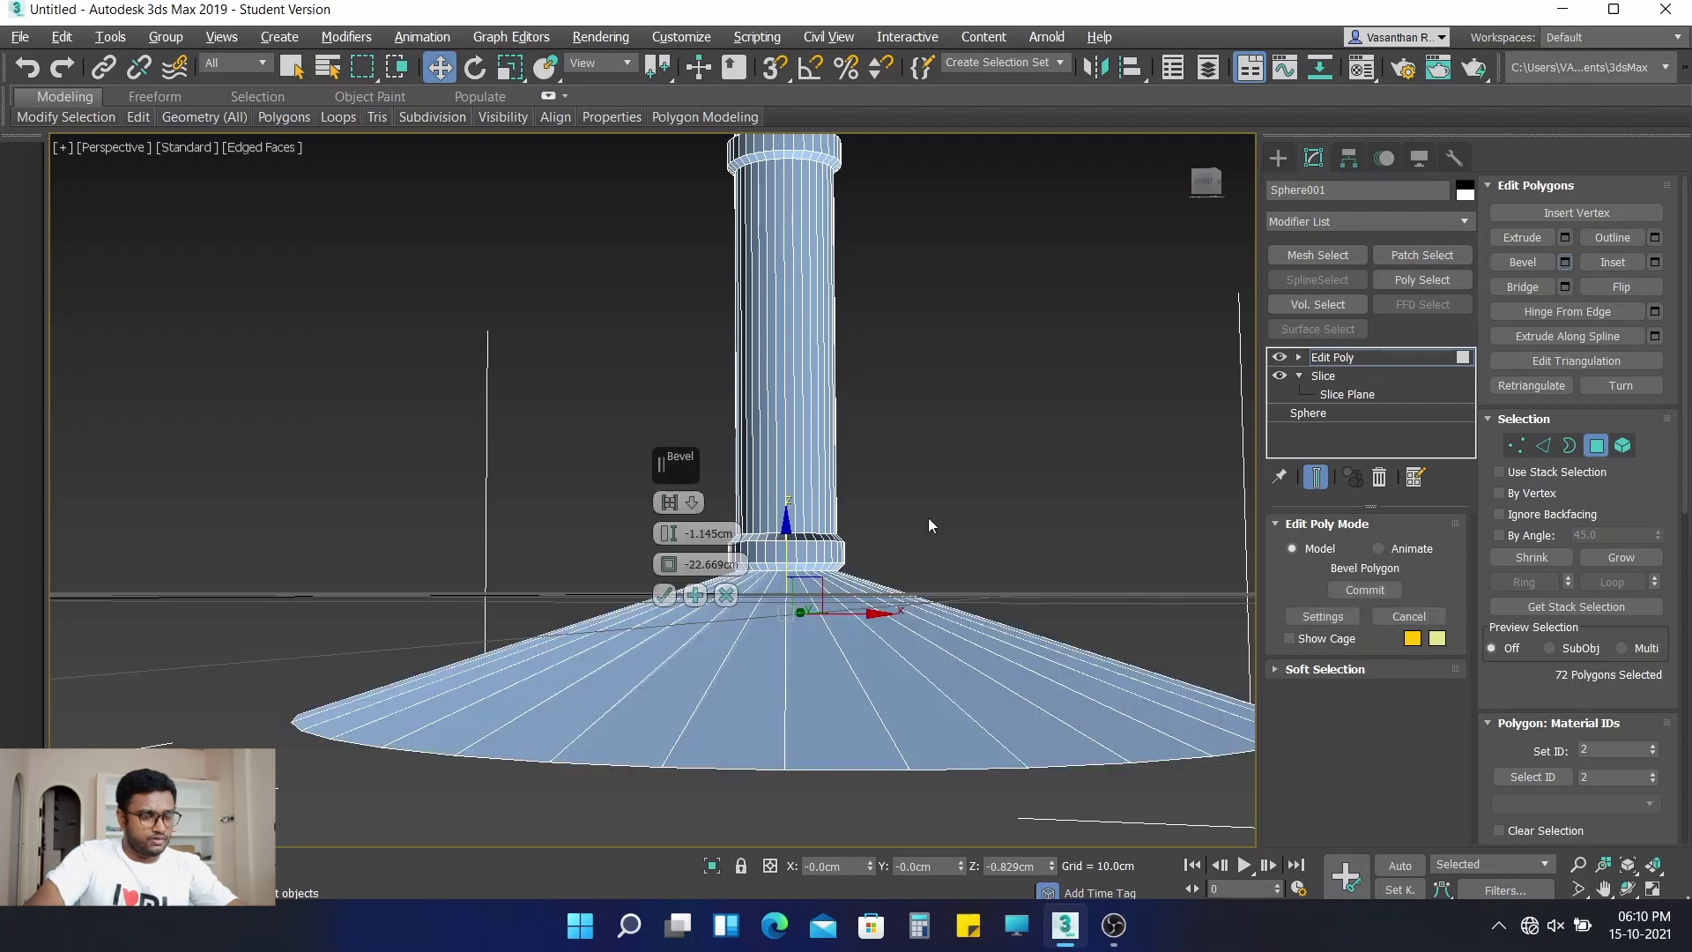
left_click_drag(669, 571, 670, 564)
left_click(664, 595)
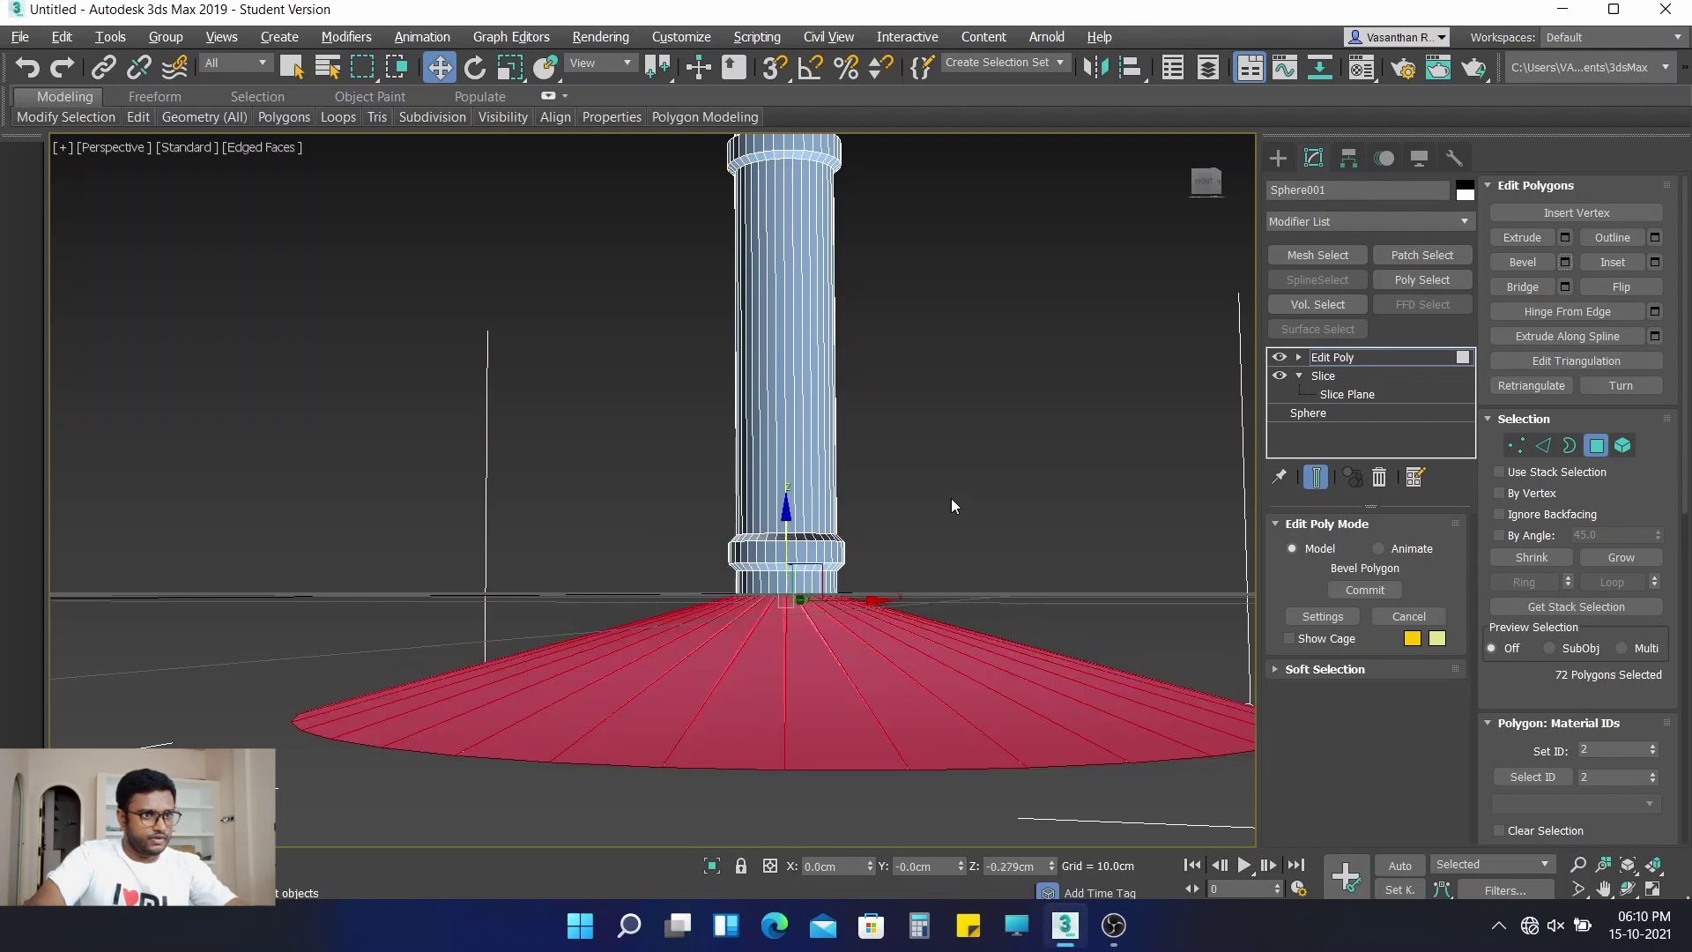
Undo the base's move and bevels, back to the selected unflared polygons at the stem's bottom
key("ctrl+z")
key("ctrl+z")
key("ctrl+z")
key("ctrl+z")
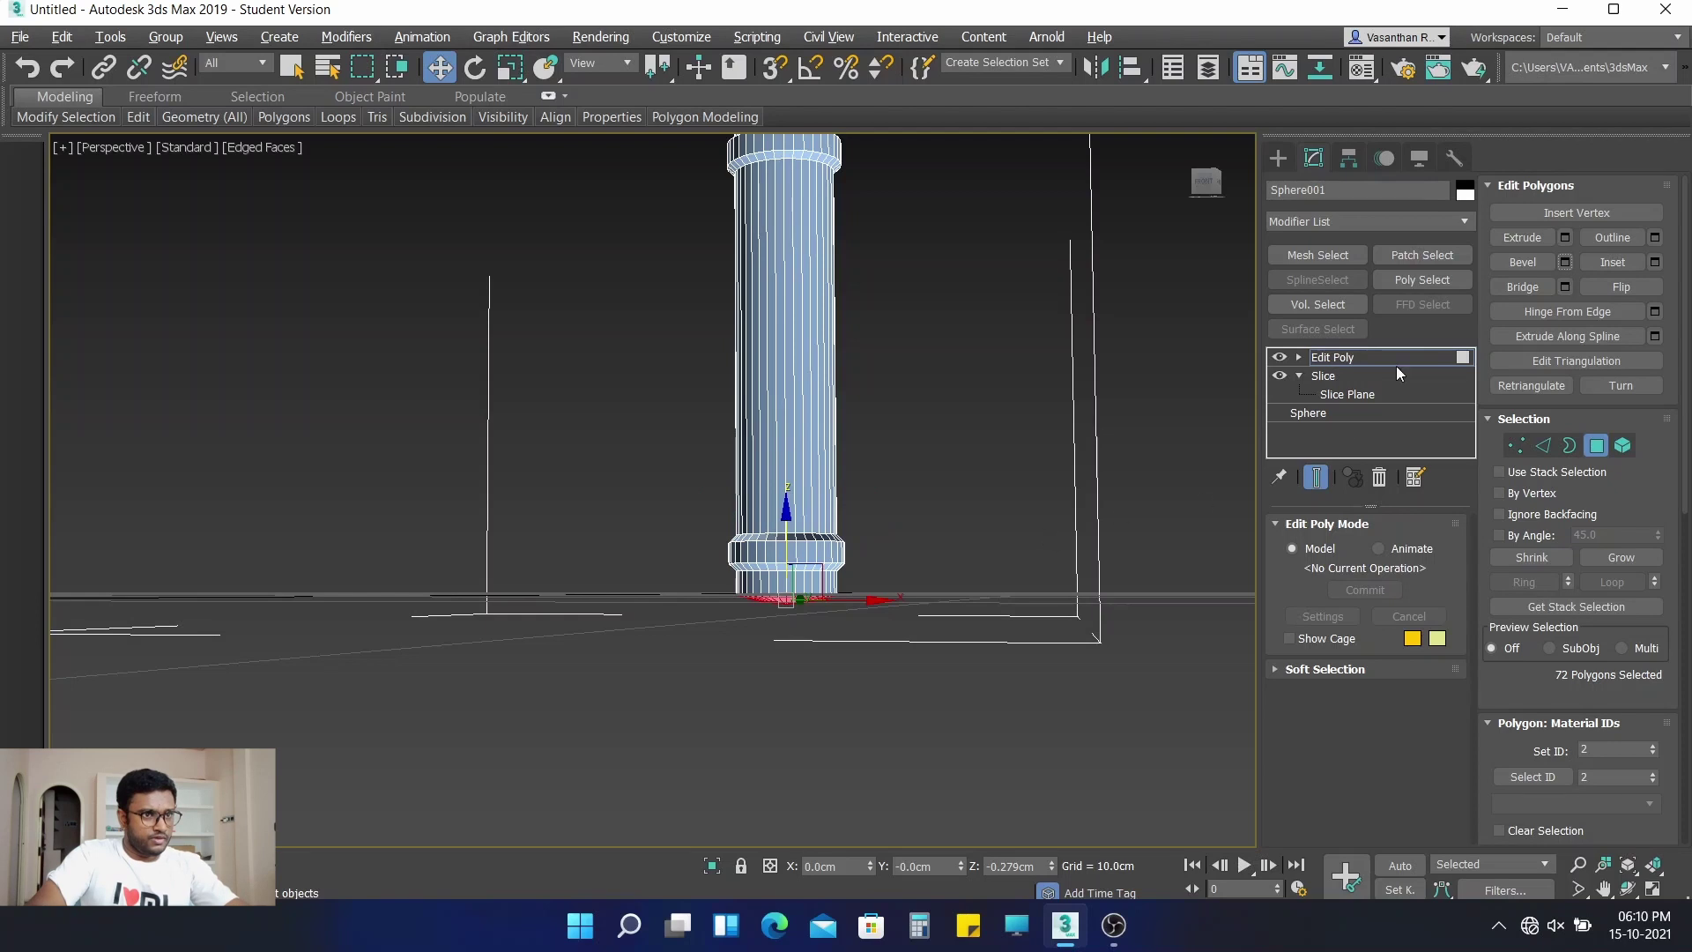
Show all four views and start a Bevel on the stem's bottom polygons with height -1.334 cm and outline -27.431 cm
key("alt+w")
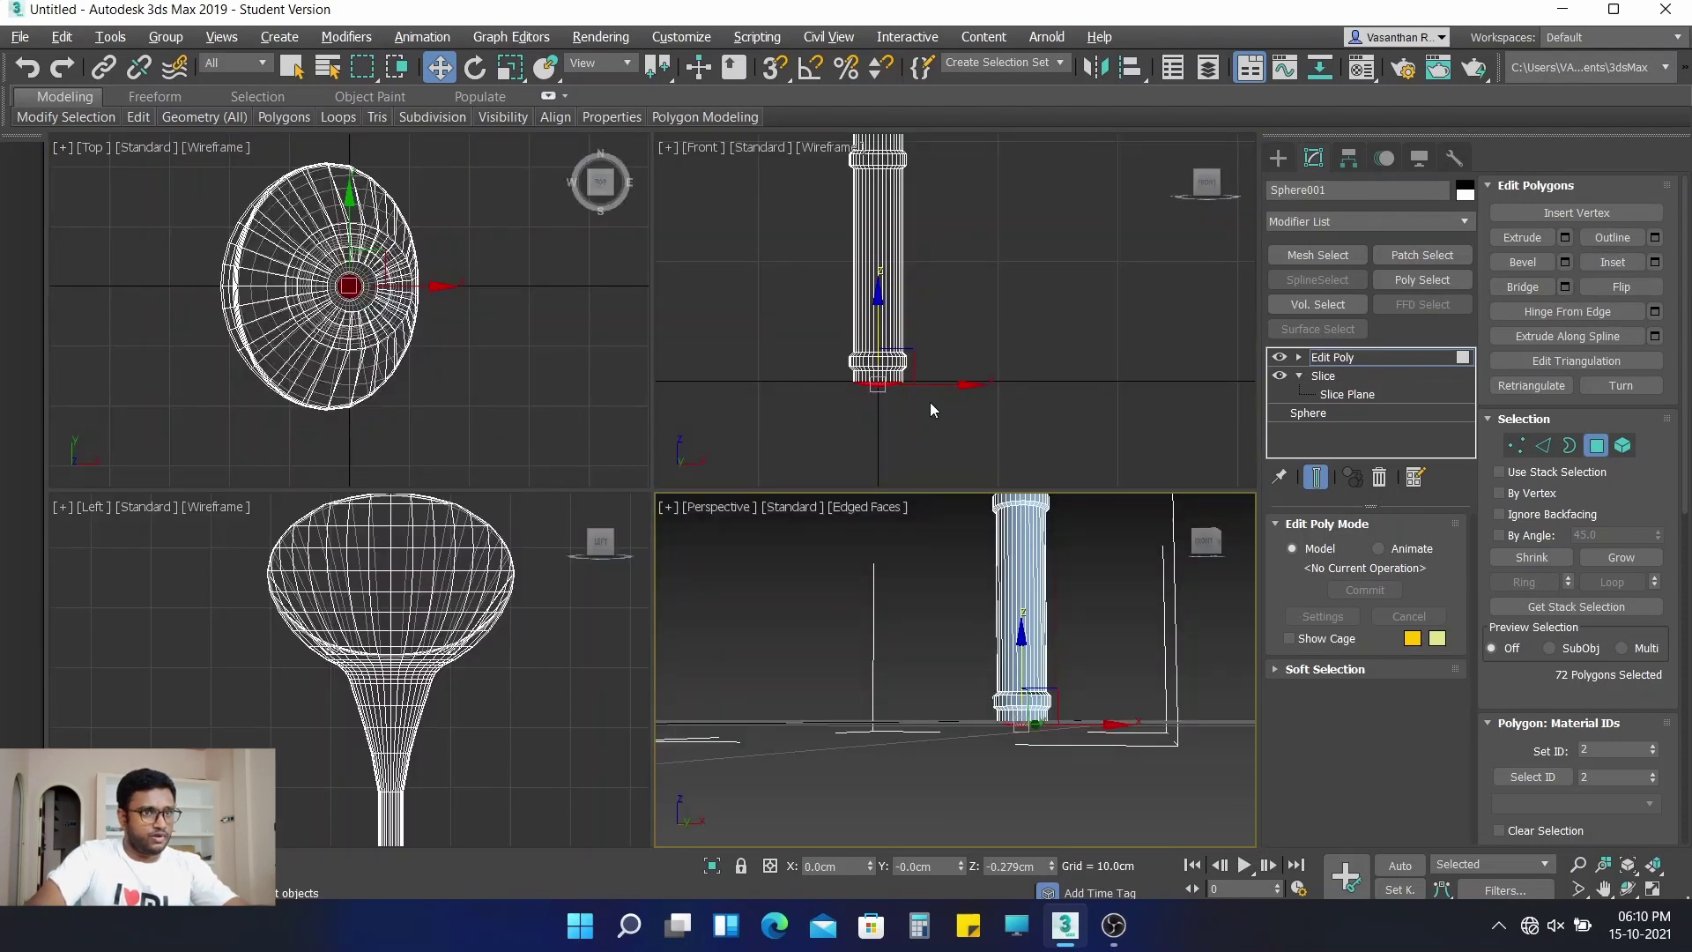
scroll(932, 408, "up", 2)
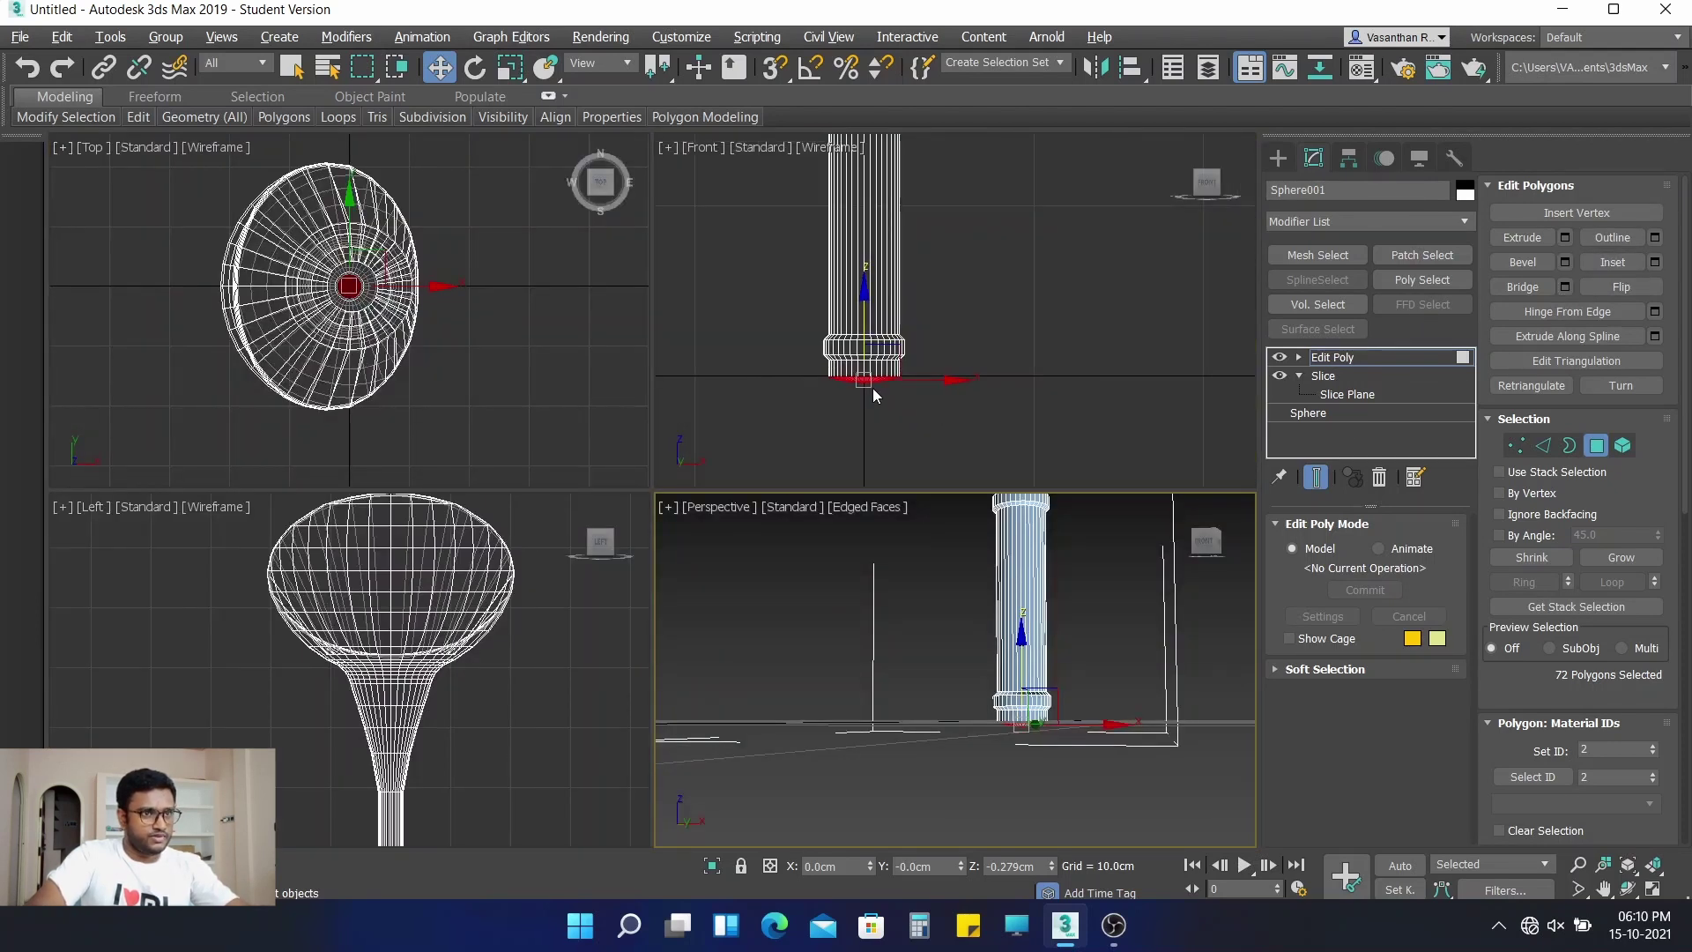
left_click(1565, 263)
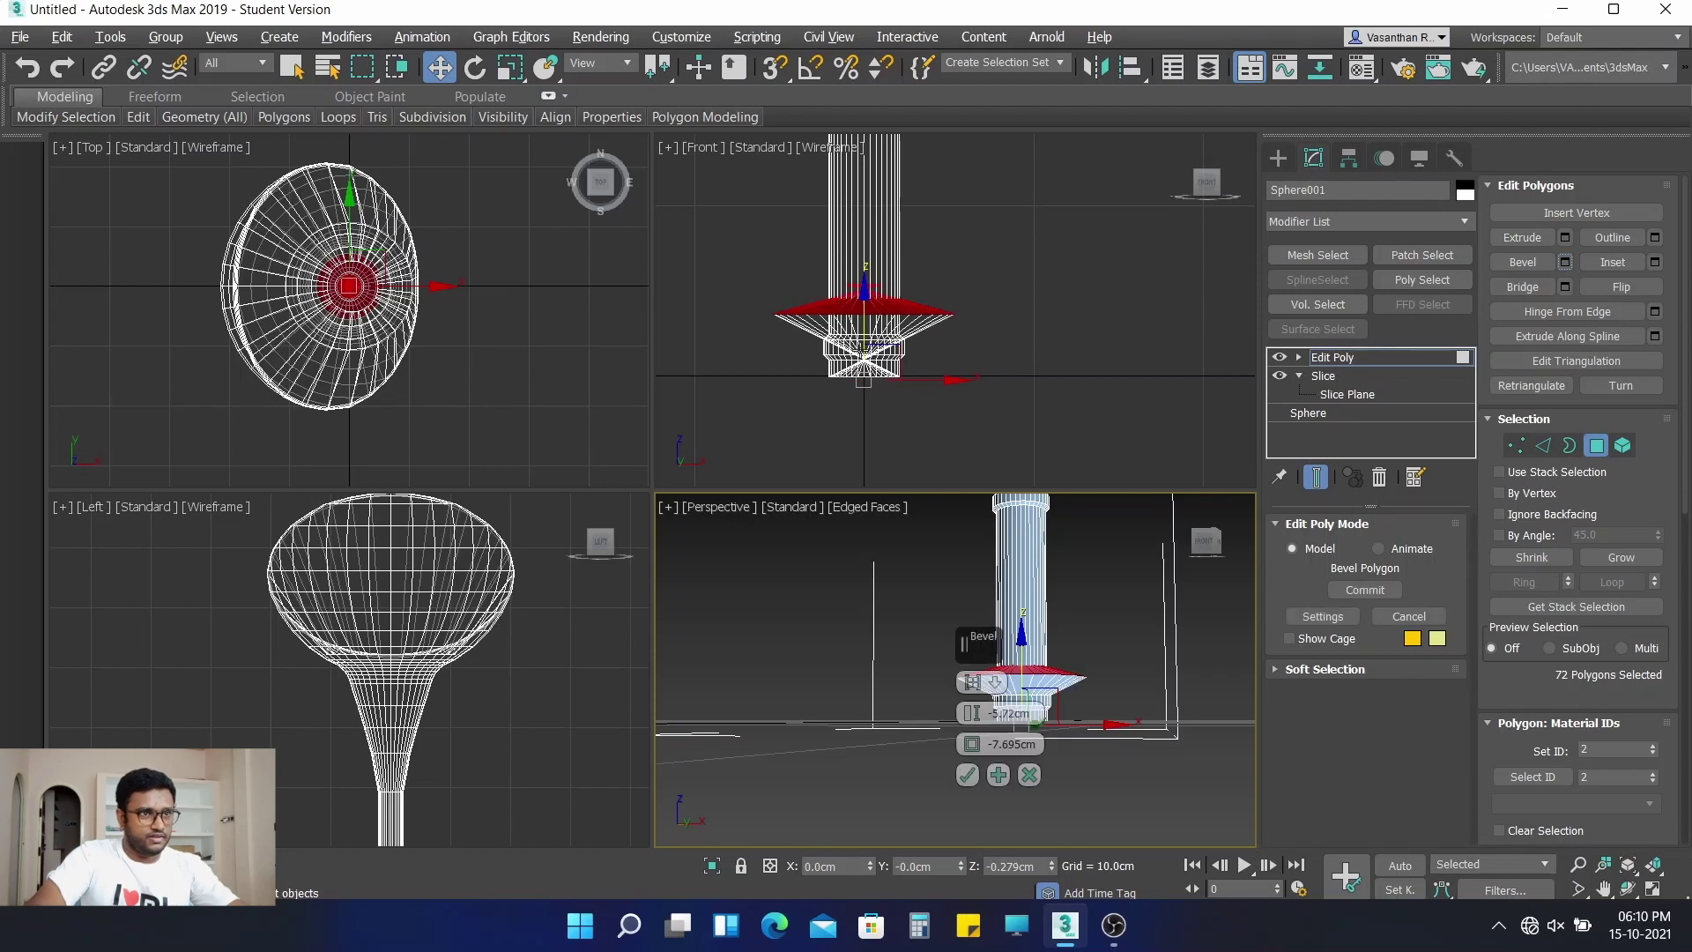
left_click_drag(973, 716, 970, 833)
scroll(868, 431, "up", 4)
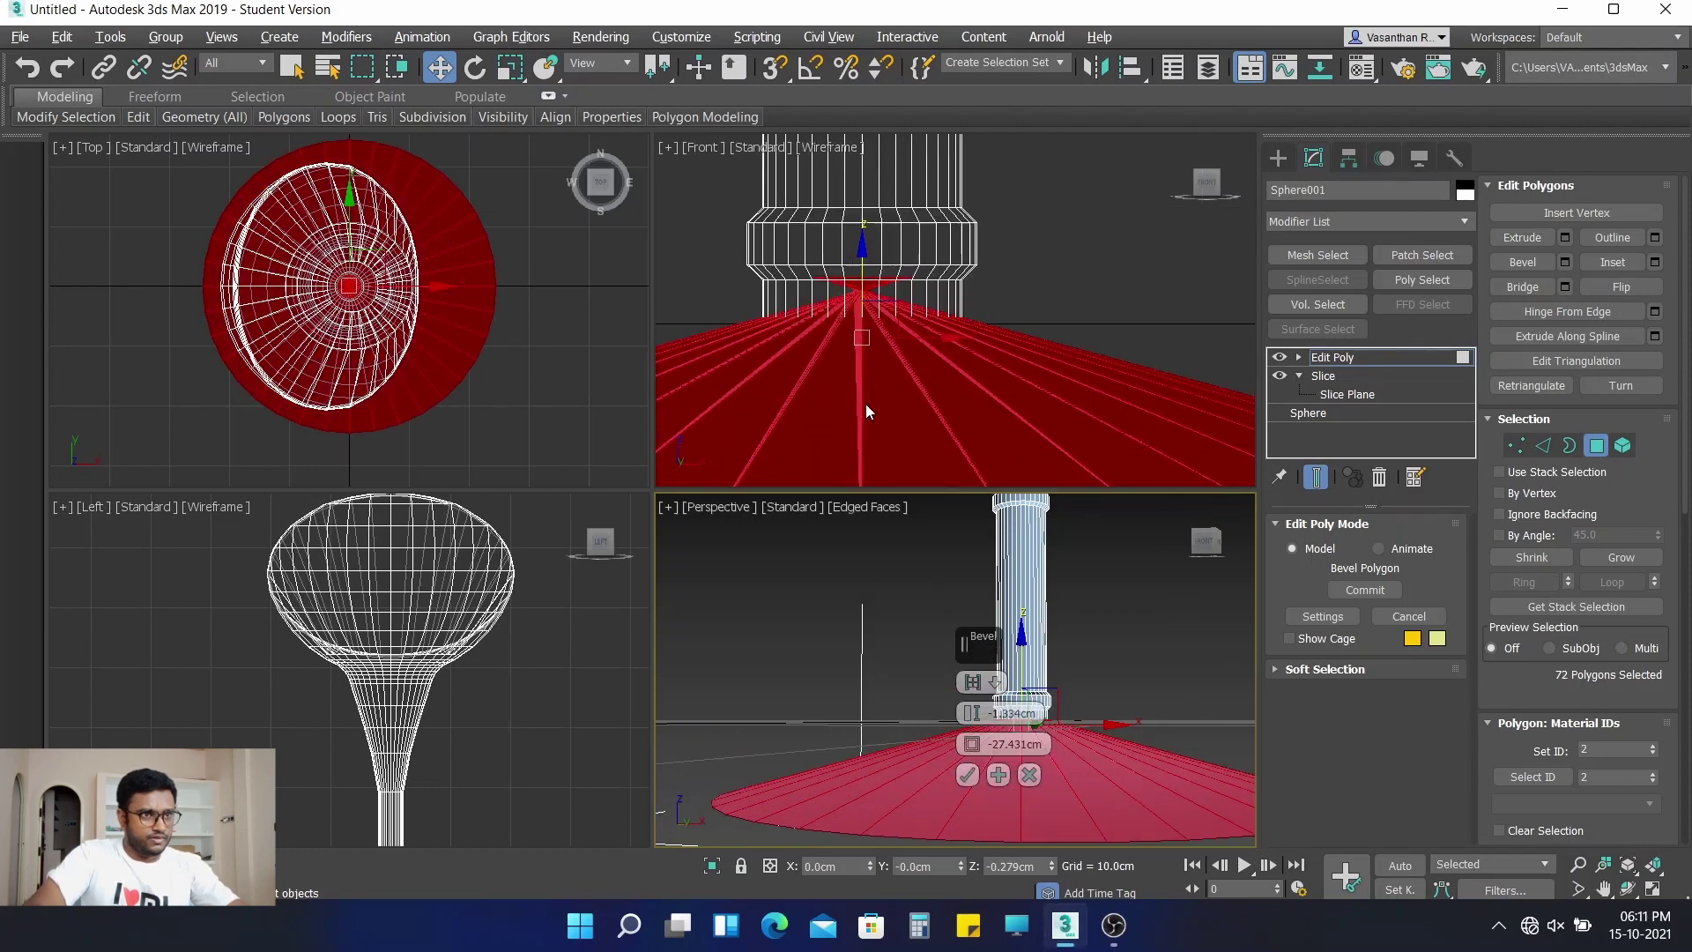
left_click_drag(965, 720, 968, 714)
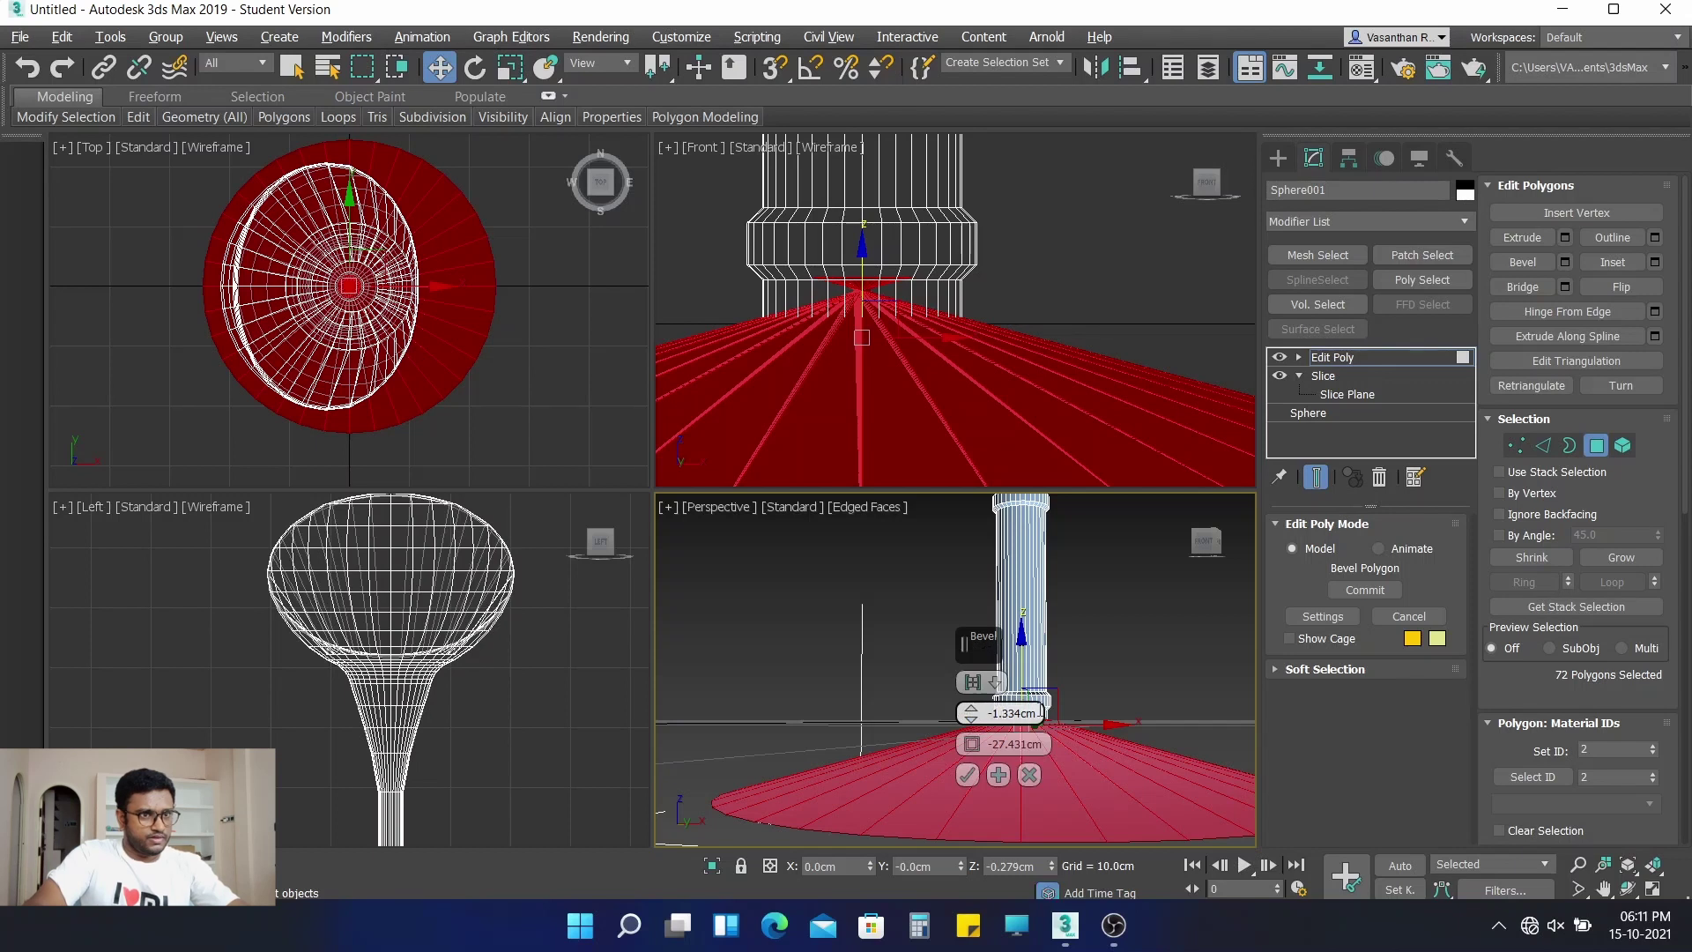
Try positive heights of 1 cm and 1.5 cm for the base bevel
left_click_drag(1042, 712, 985, 712)
type("1")
key("Return")
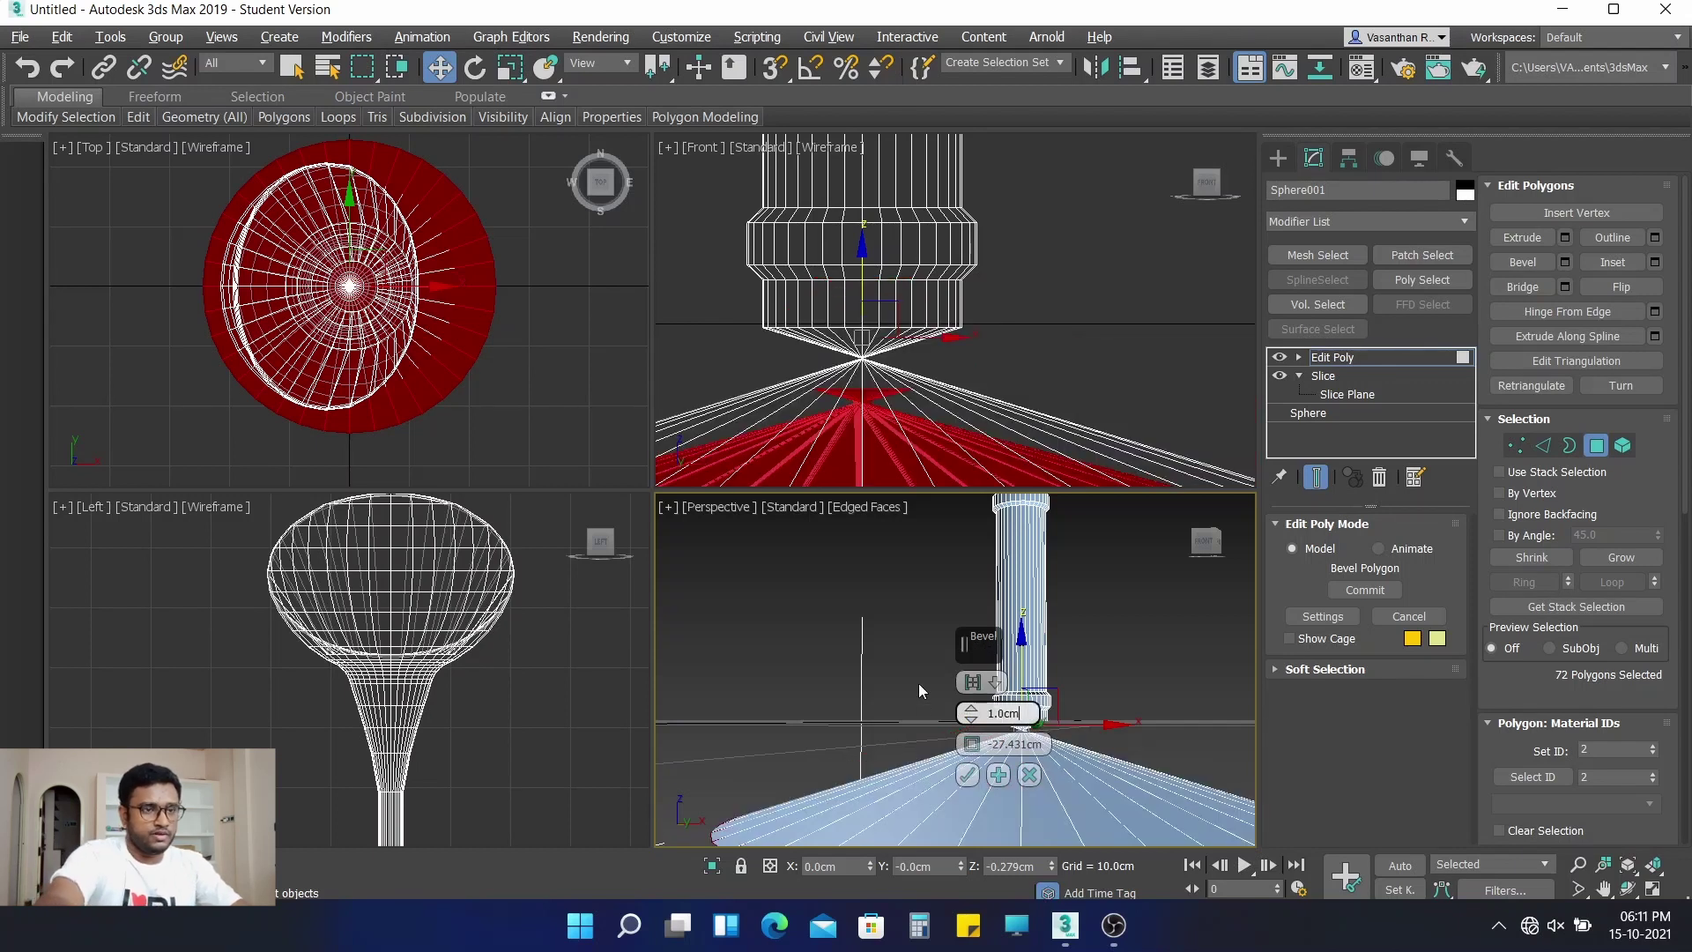
left_click_drag(1042, 712, 929, 705)
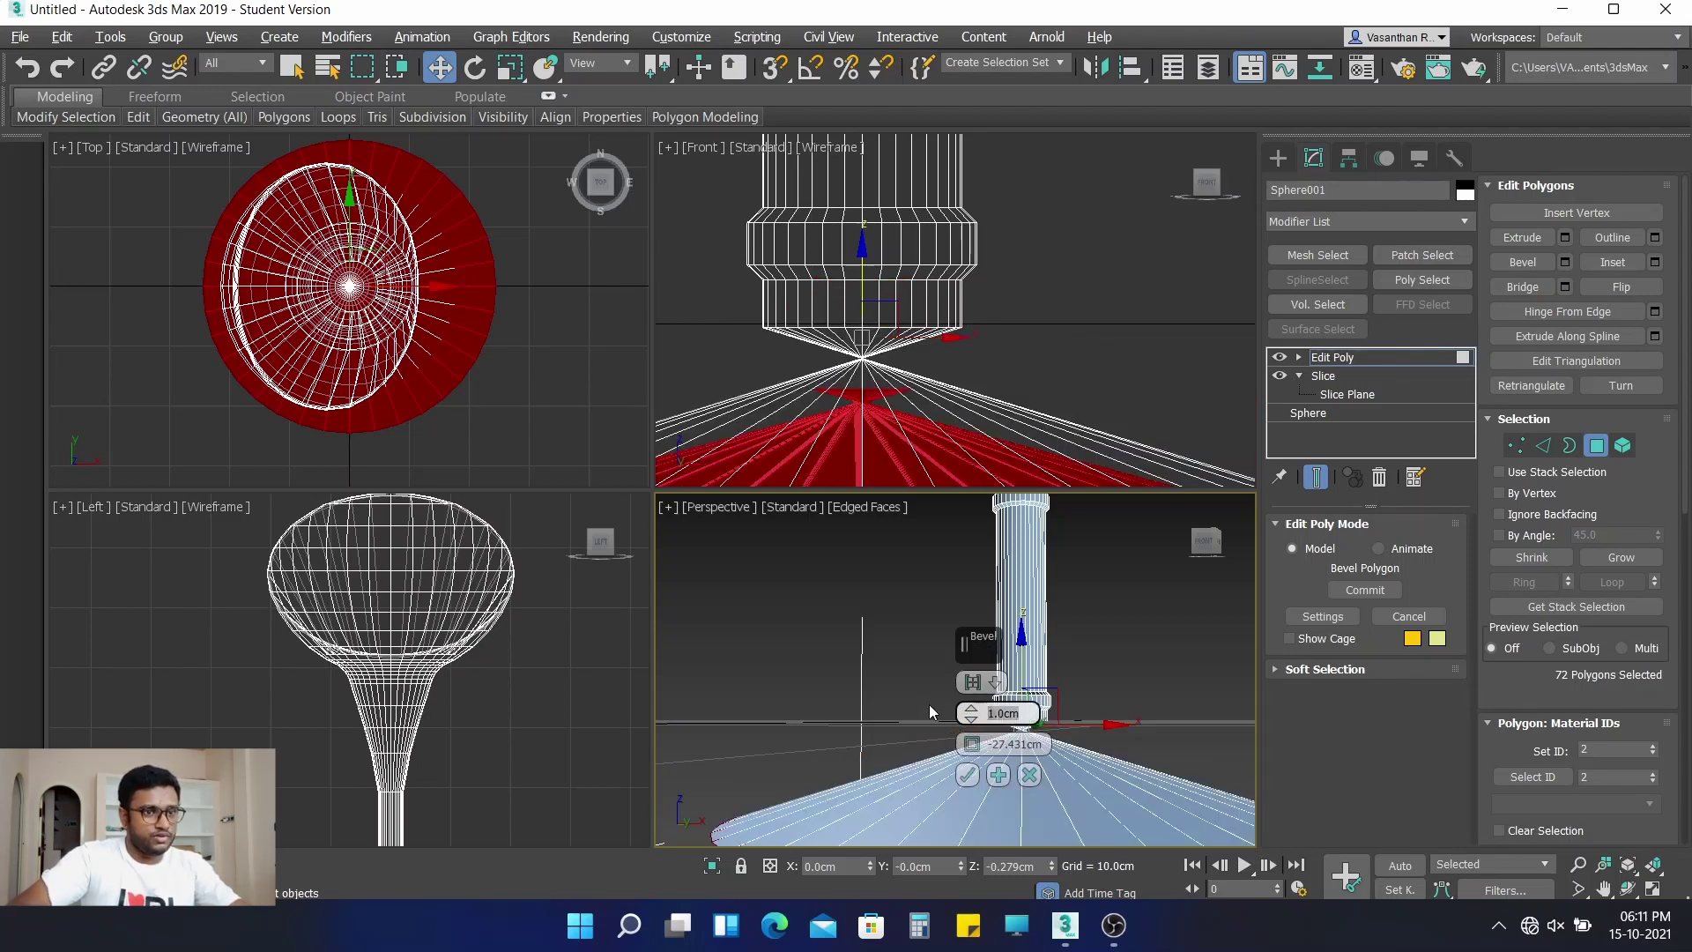
type("1.5cm")
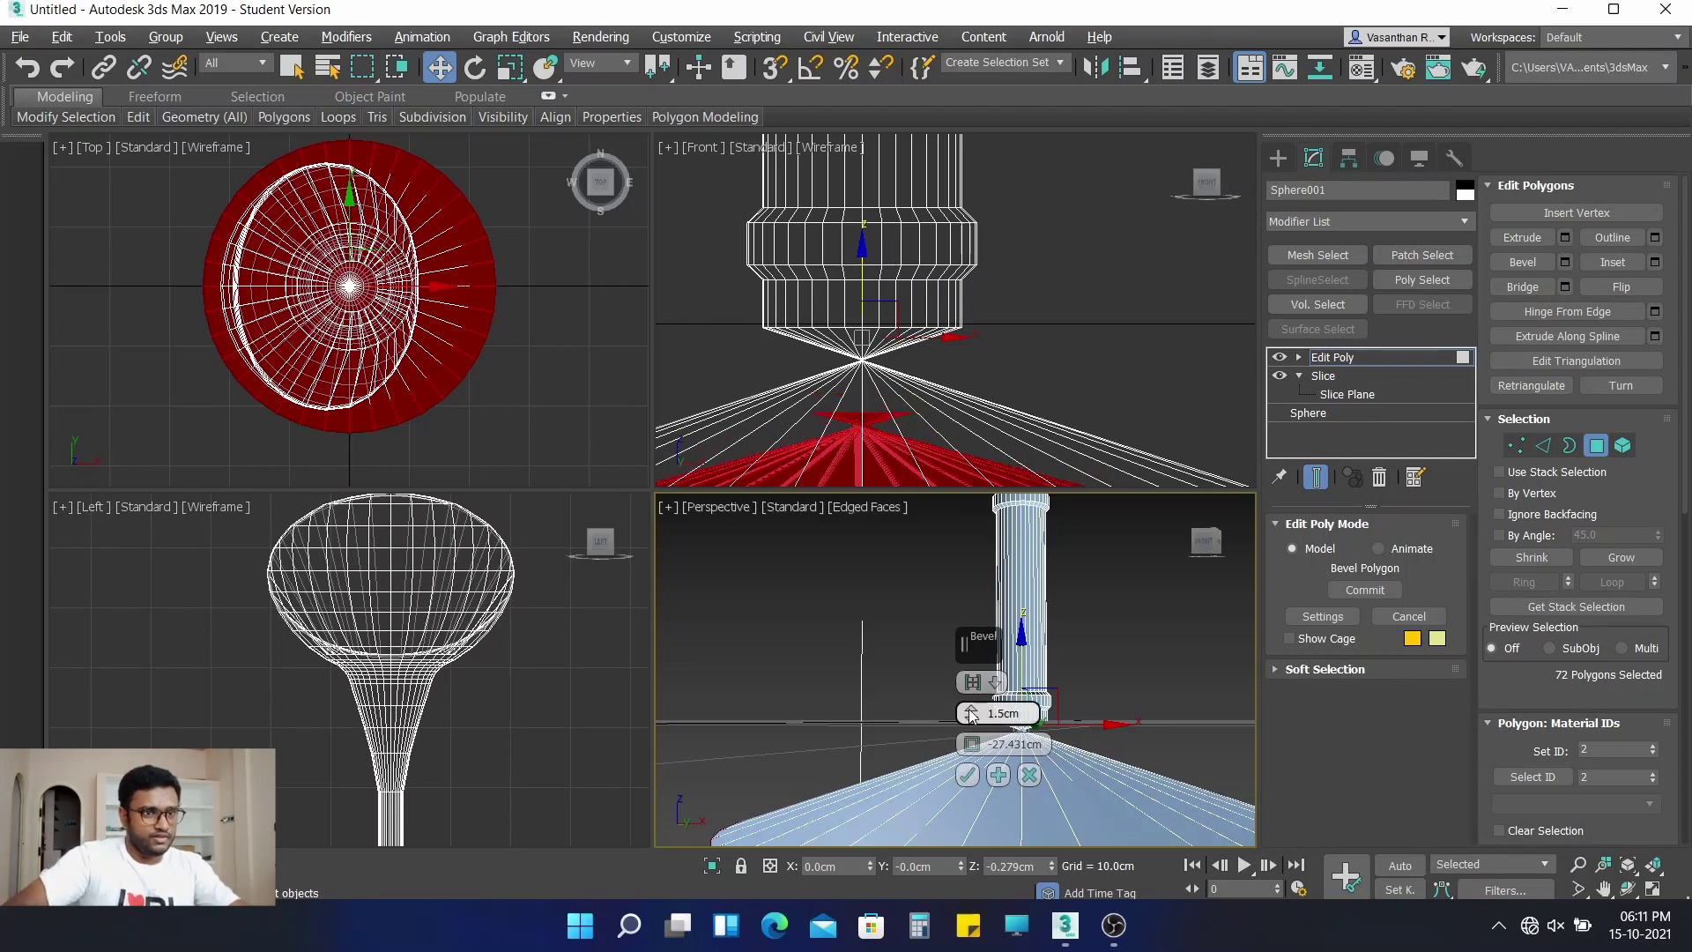
Set the base bevel's height to -1.18 cm and outline to -29.868 cm, apply it, and deselect the polygons
mouse_move(971, 716)
left_mouse_down()
mouse_move(972, 730)
mouse_move(969, 715)
left_mouse_up()
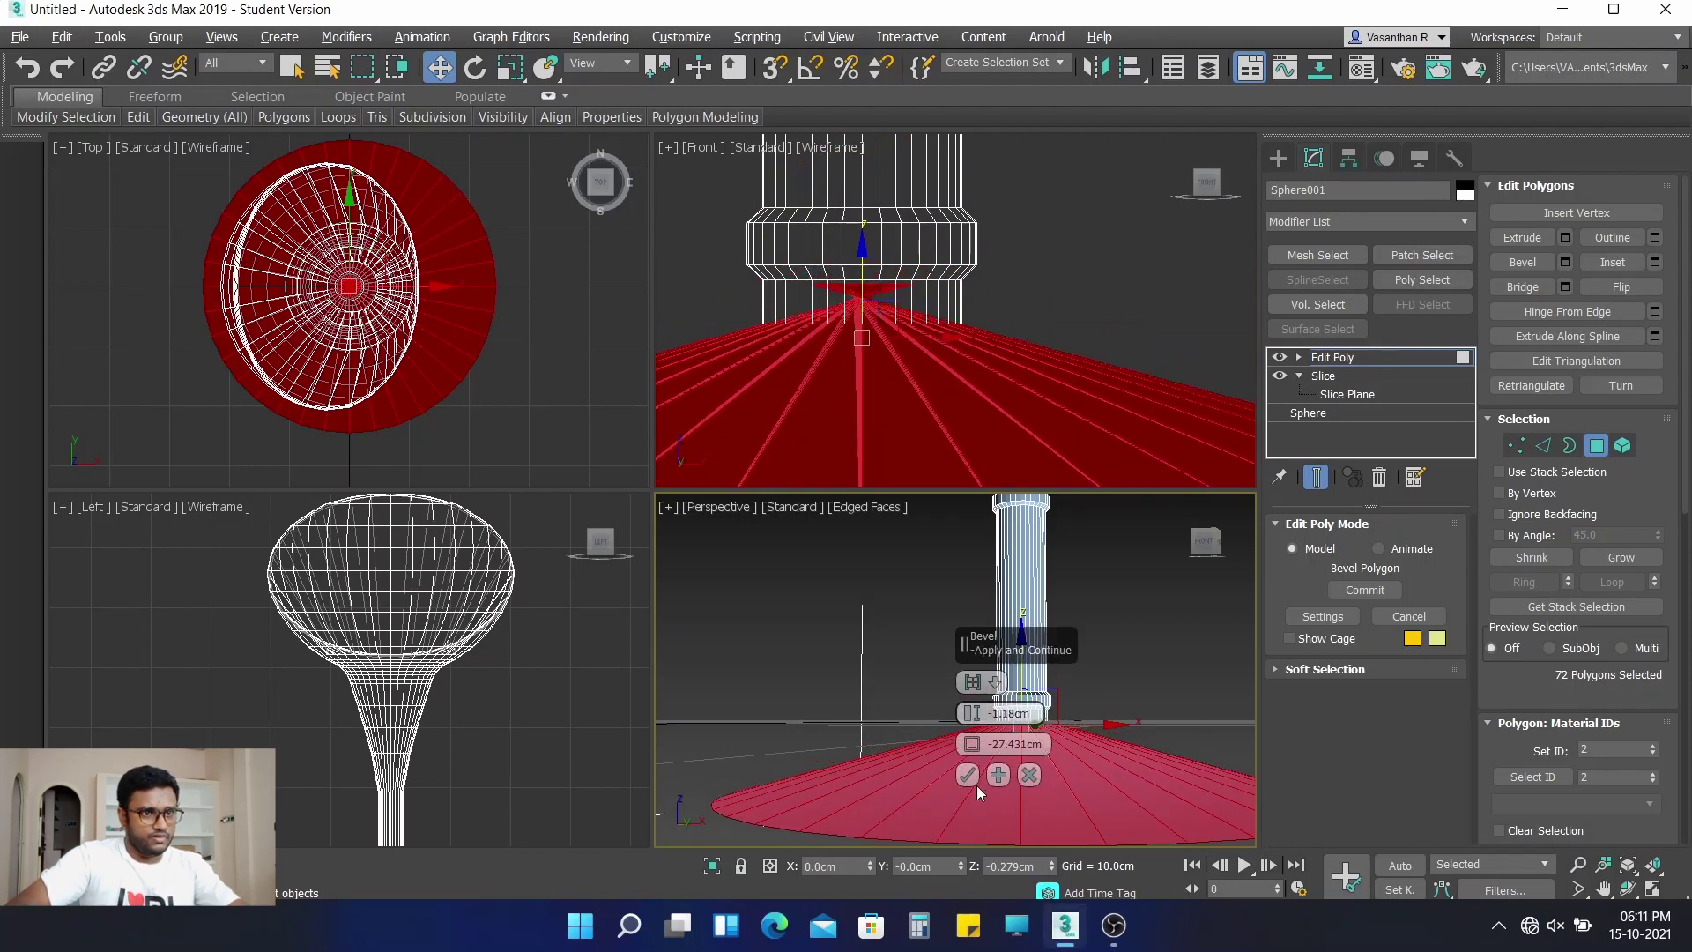
scroll(878, 663, "down", 5)
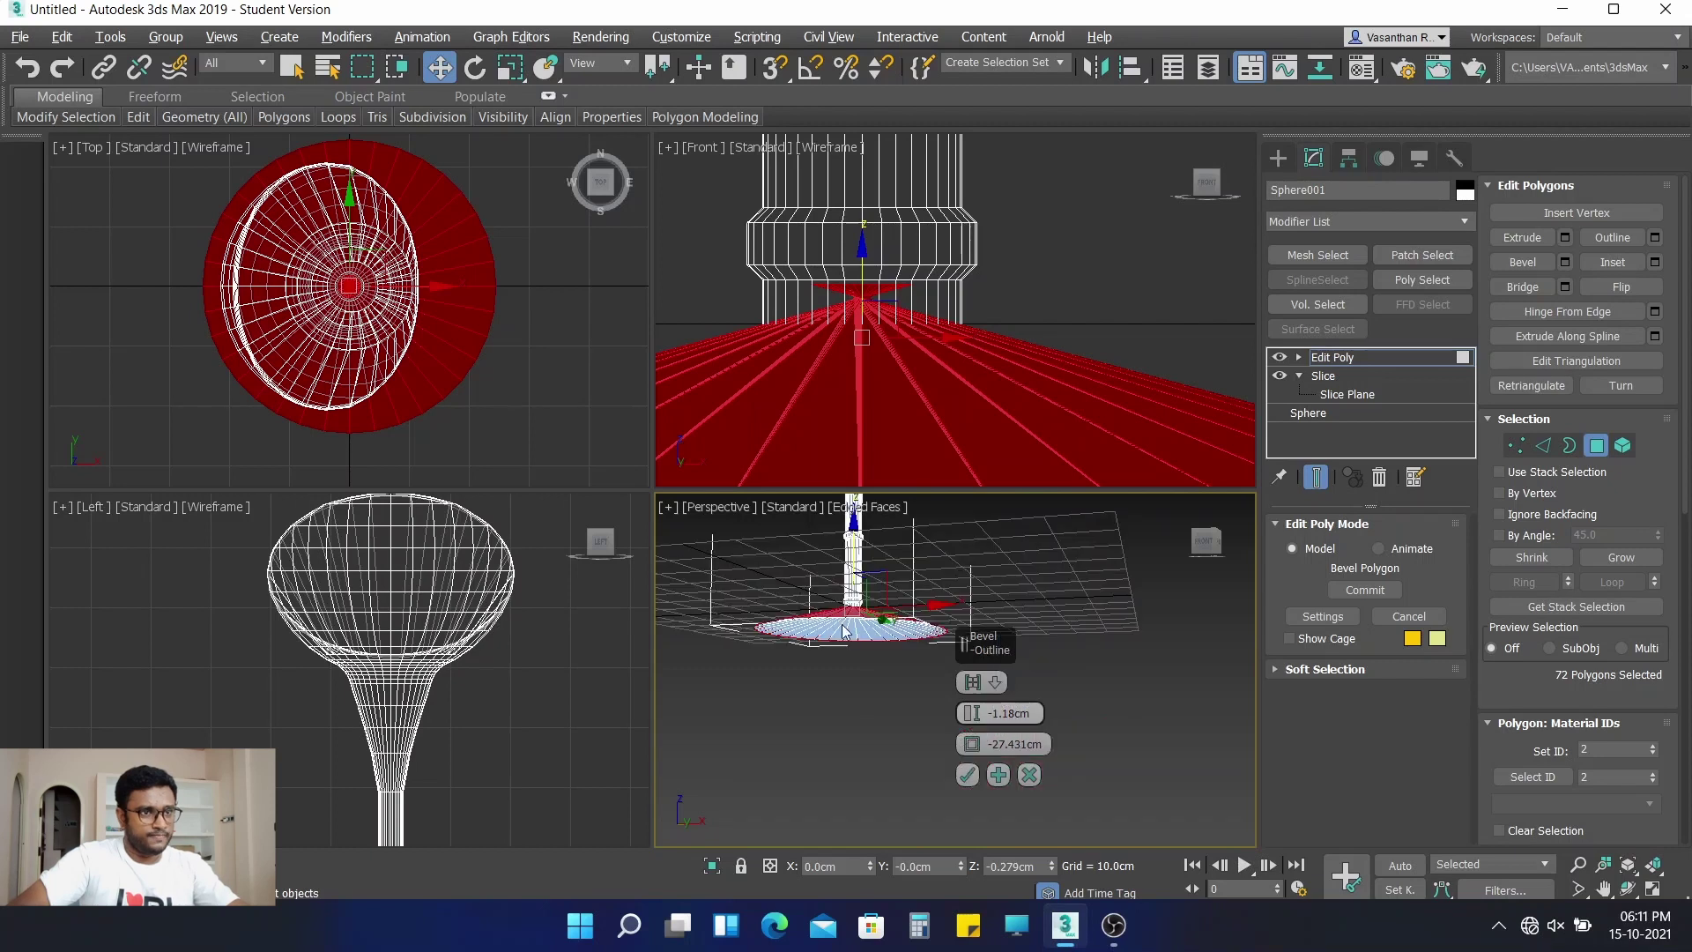
middle_click_drag(878, 662, 879, 721, "alt")
scroll(888, 638, "down", 3)
middle_click_drag(868, 662, 867, 787)
mouse_move(970, 743)
left_mouse_down()
mouse_move(971, 798)
mouse_move(973, 751)
left_mouse_up()
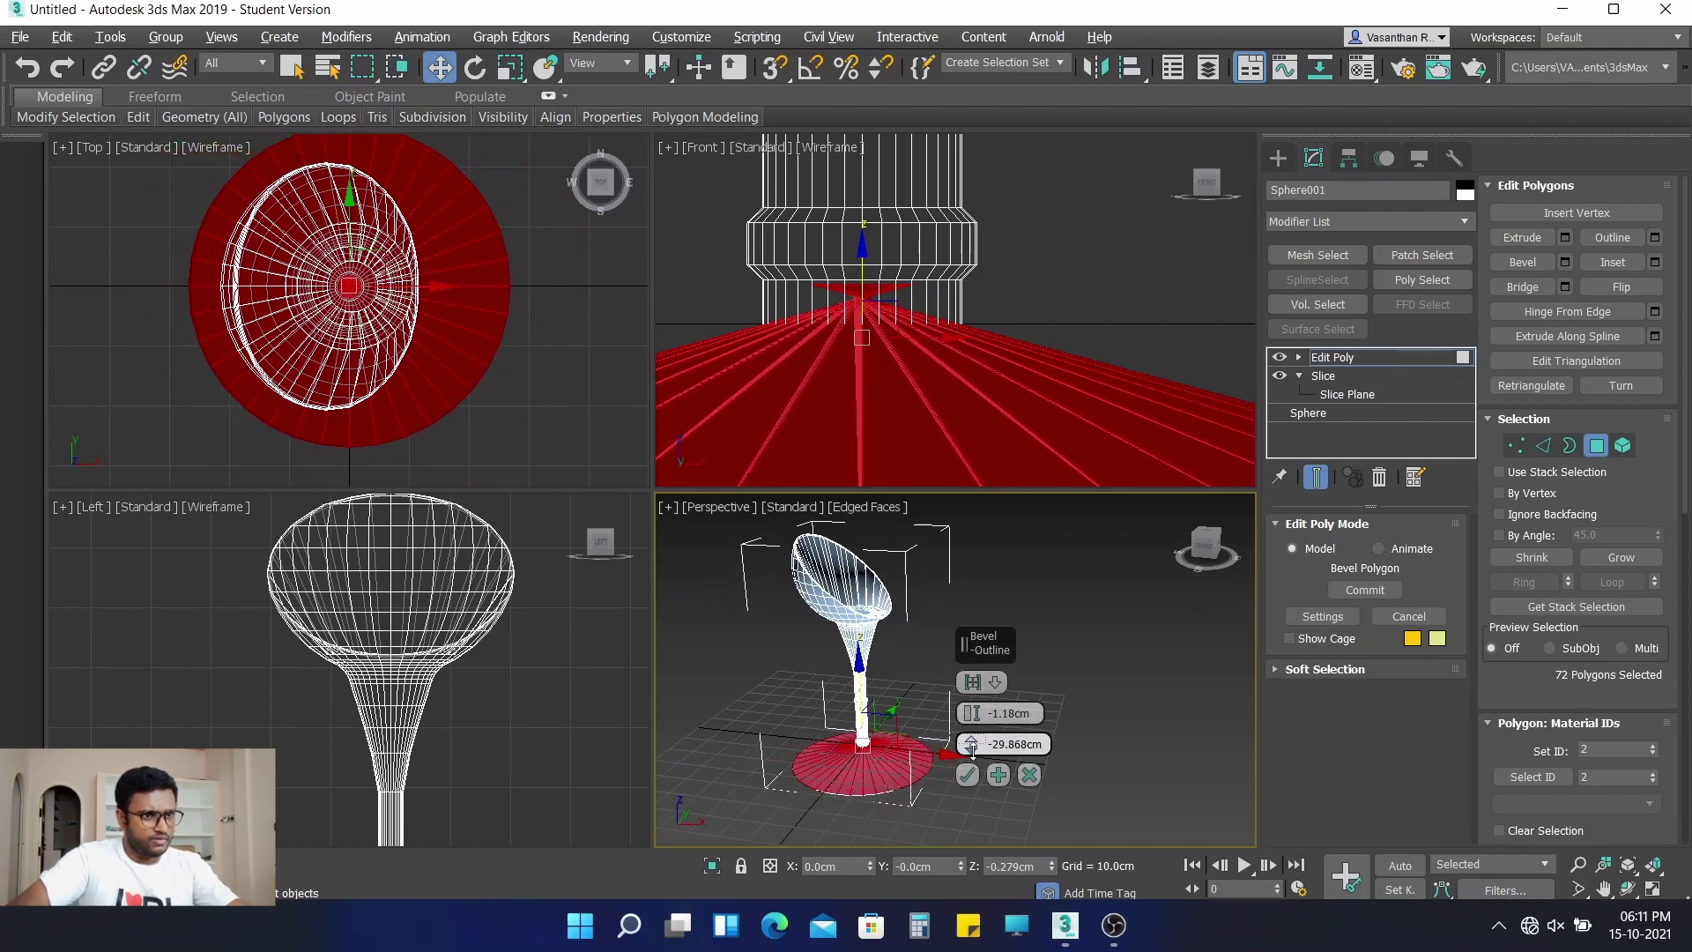
left_click(970, 774)
left_click(966, 753)
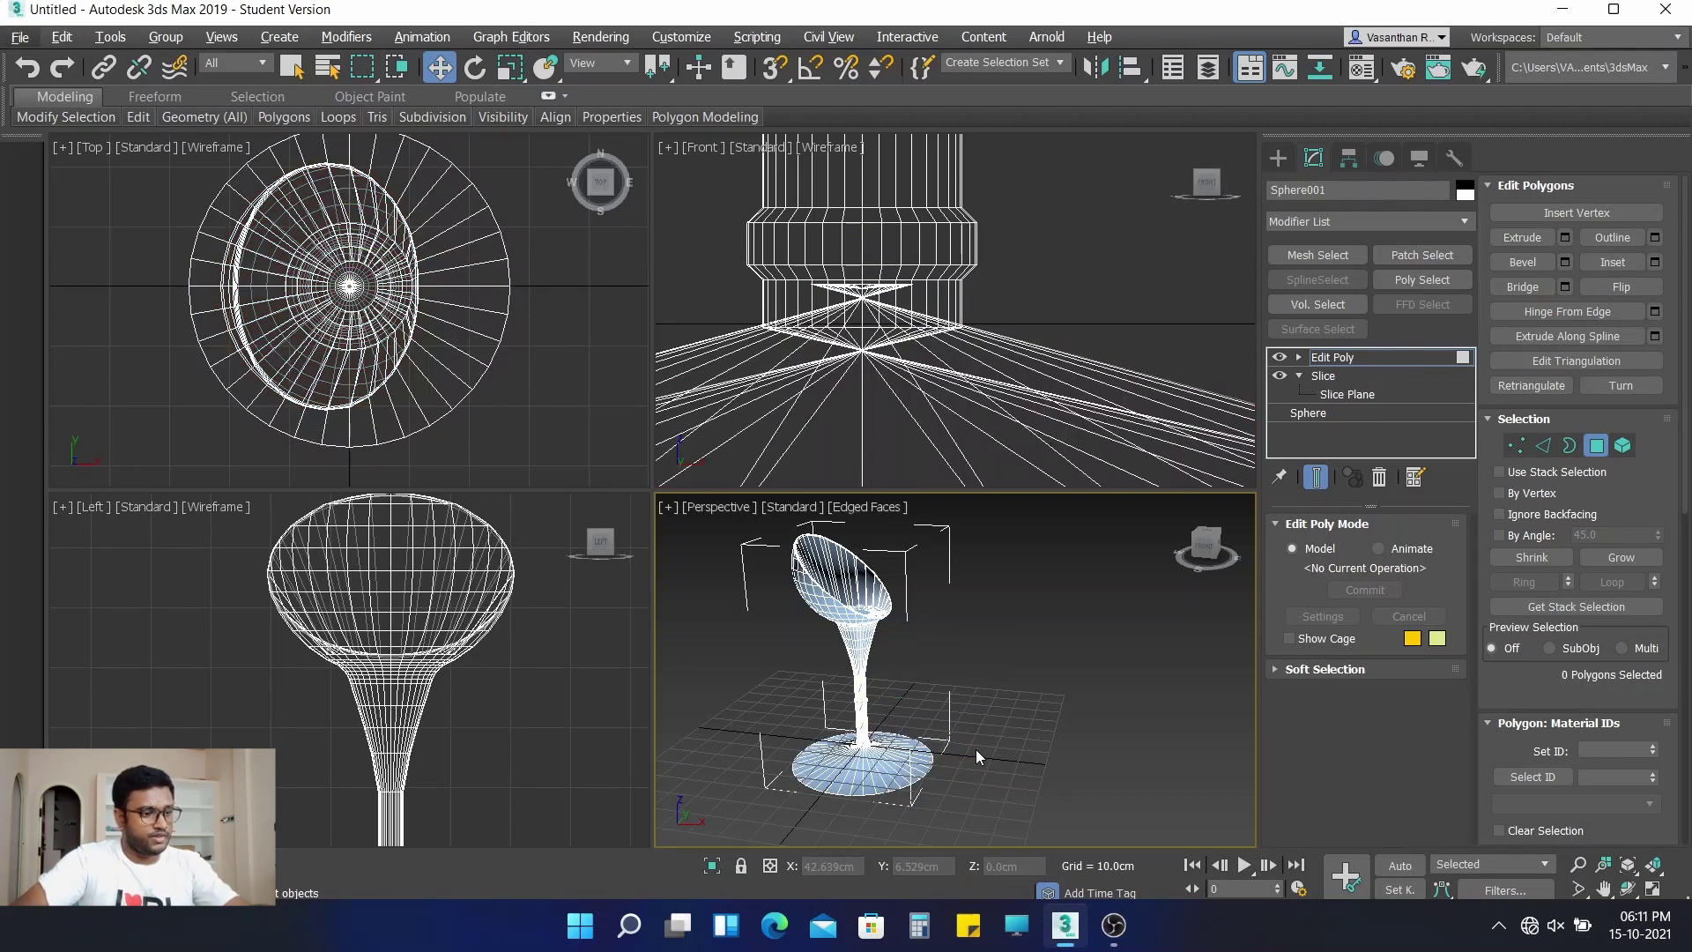
Select all polygons of the slanted bowl in the Front view, down to where the tapered stem begins
key("alt+w")
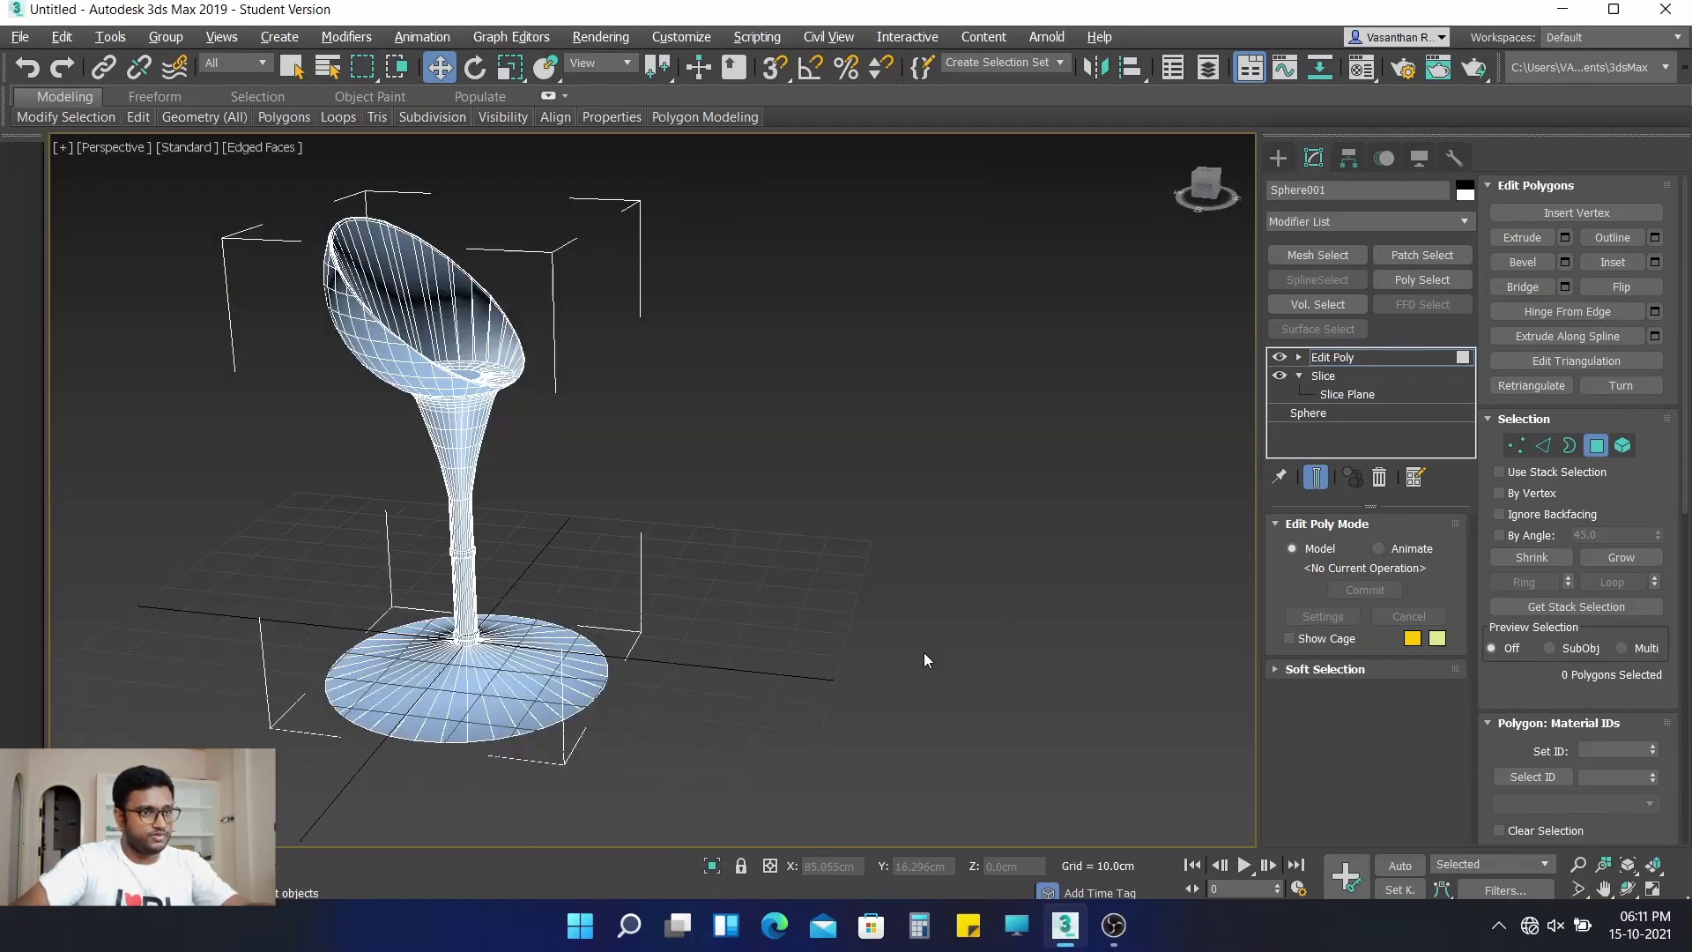
middle_click_drag(696, 601, 474, 725, "alt")
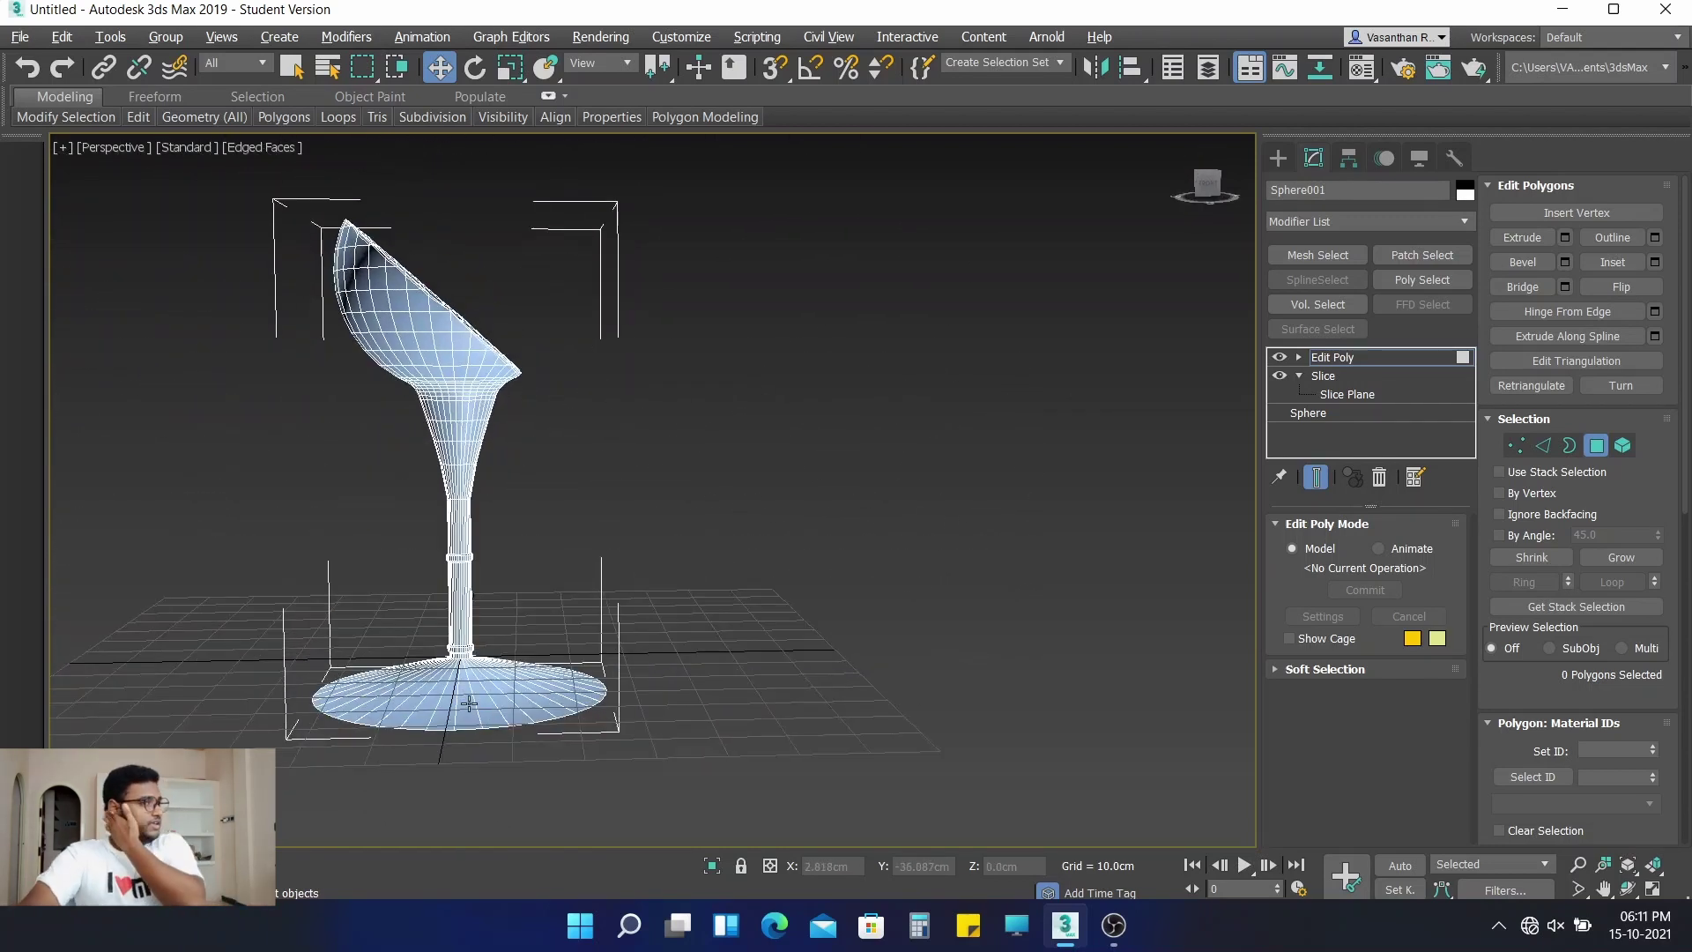
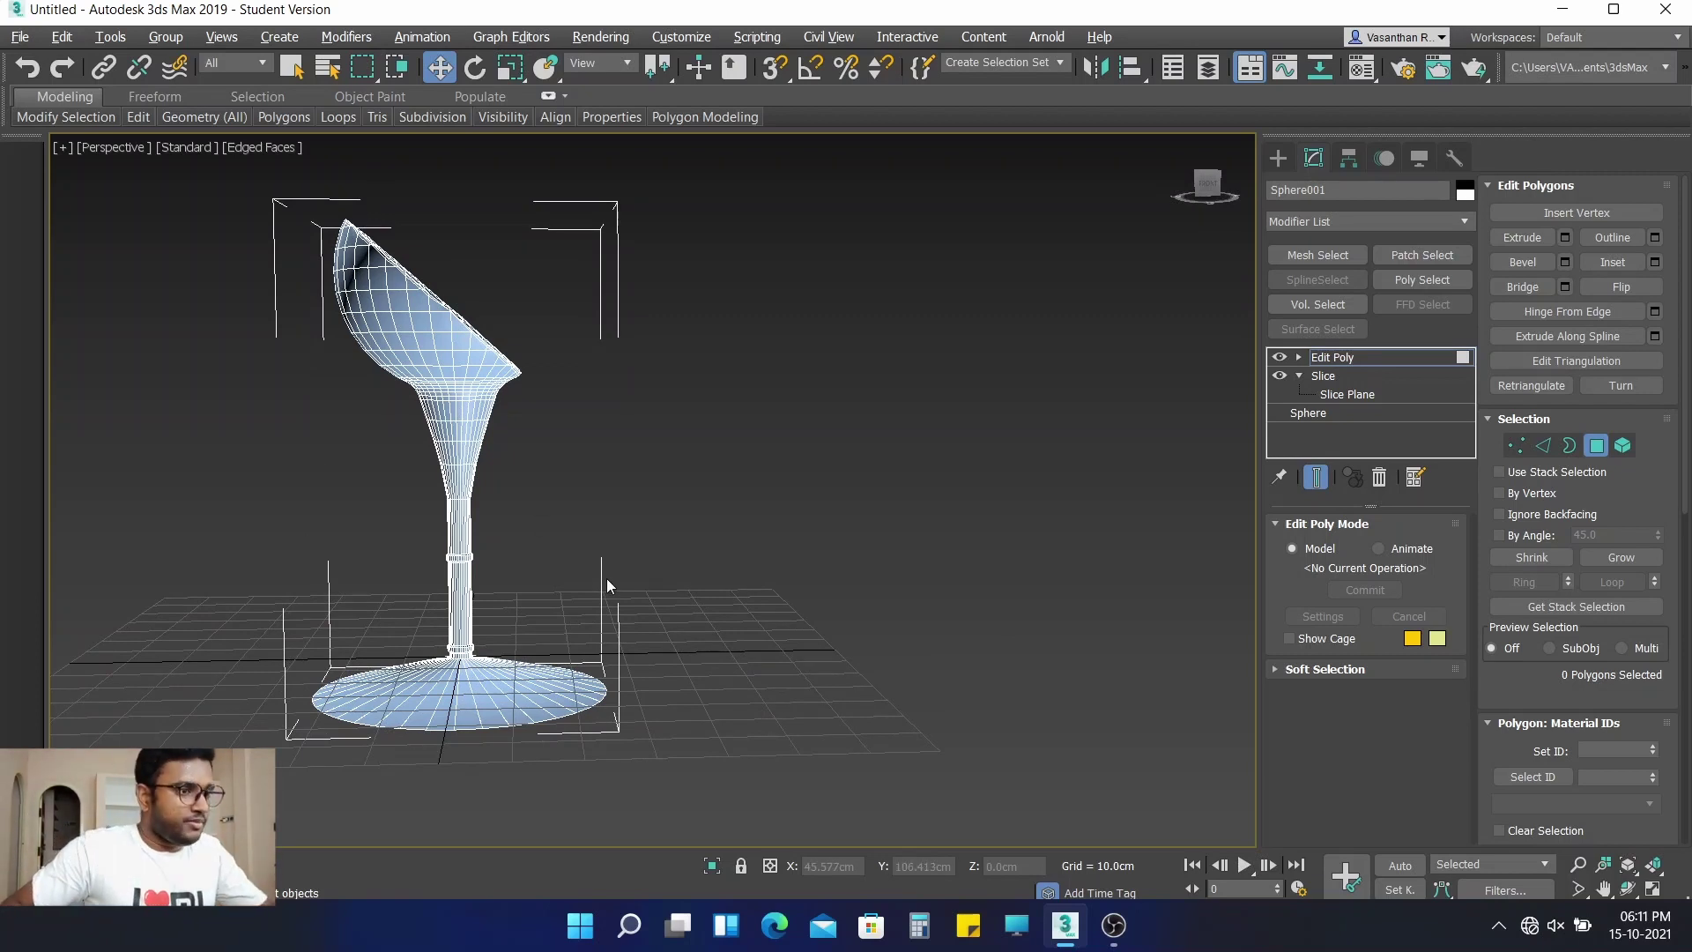
middle_click_drag(490, 346, 641, 412)
key("alt+w")
scroll(936, 304, "down", 8)
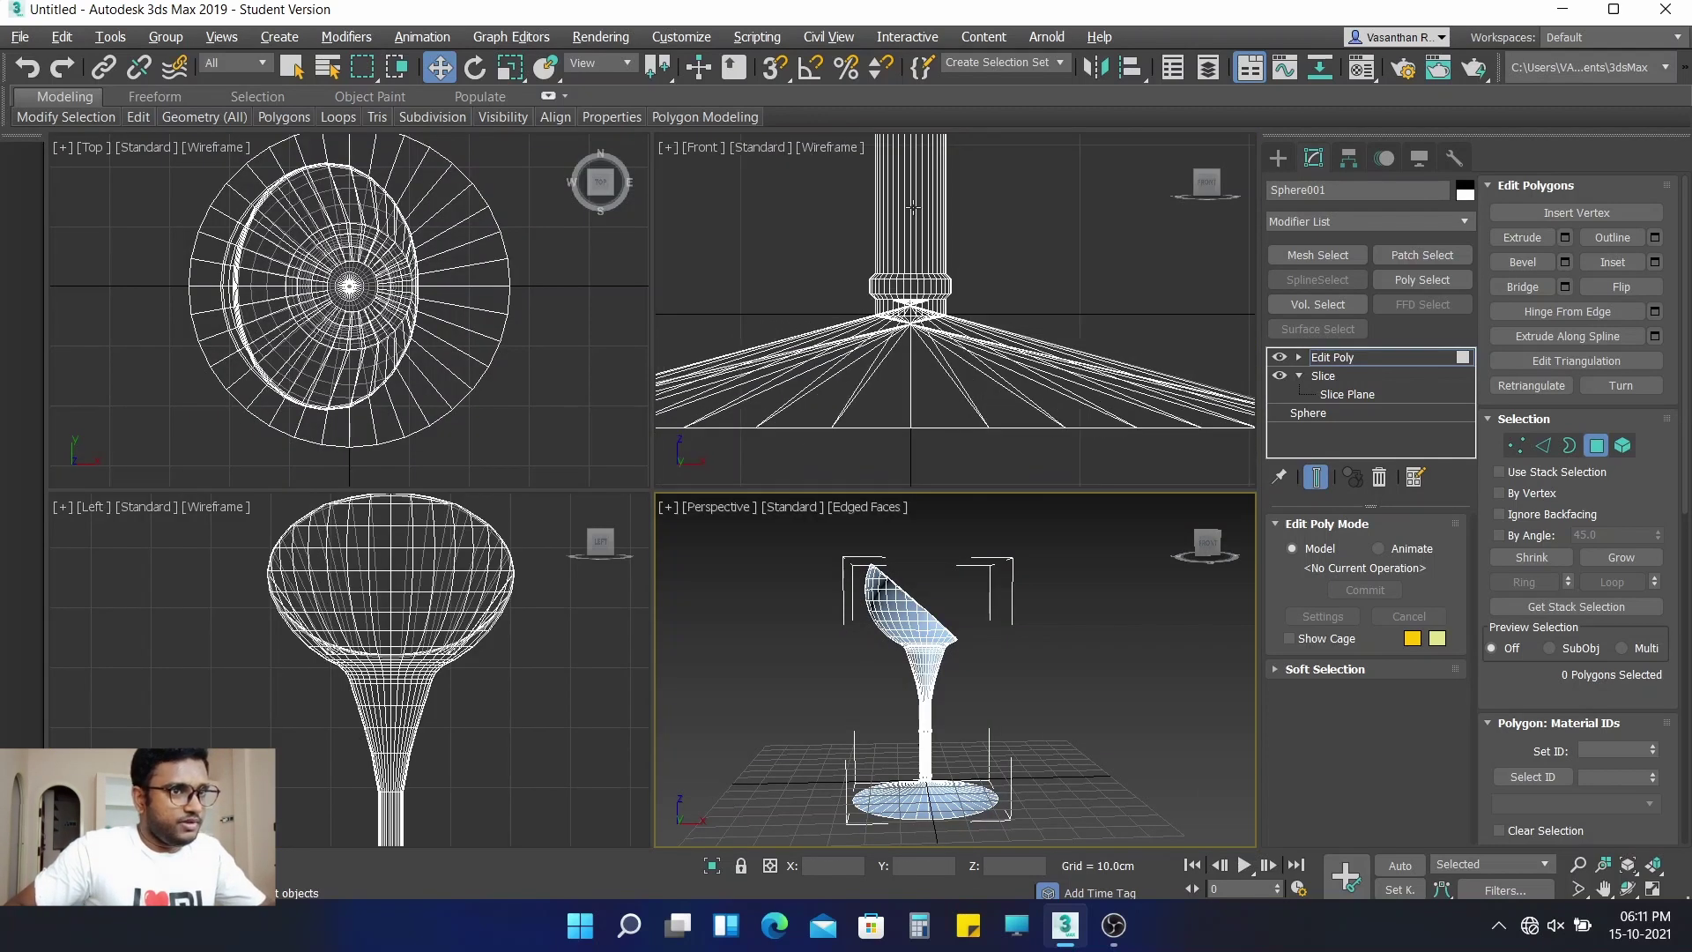
middle_click_drag(925, 176, 927, 433)
middle_click_drag(967, 204, 986, 312)
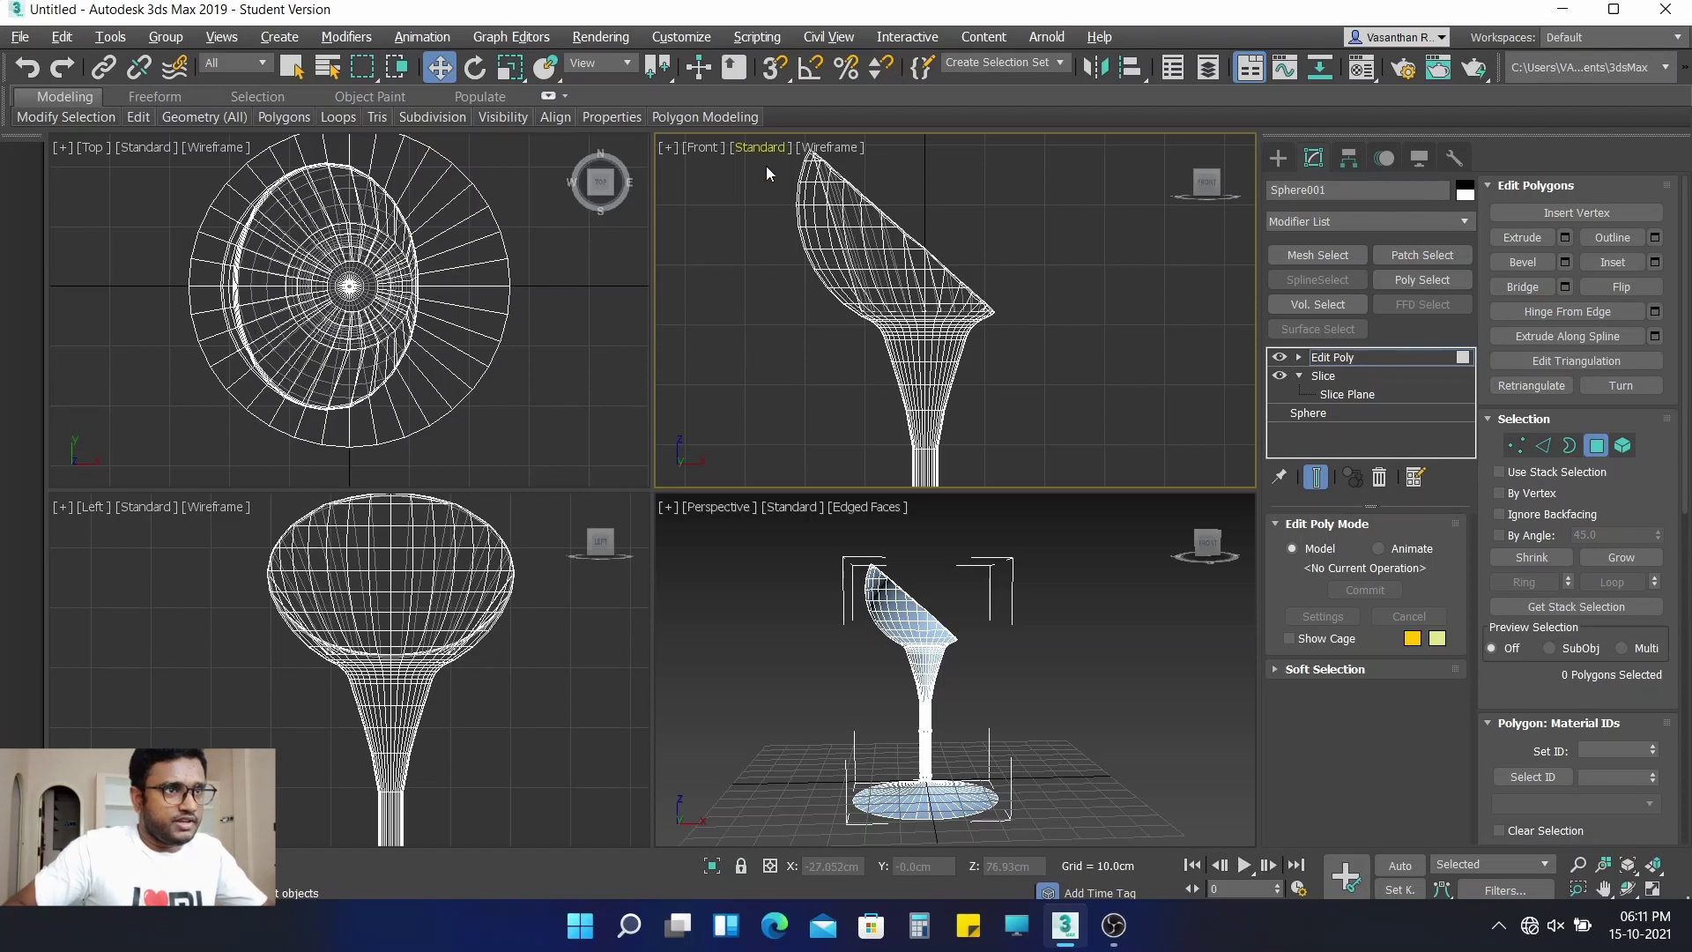
middle_click_drag(803, 224, 815, 279)
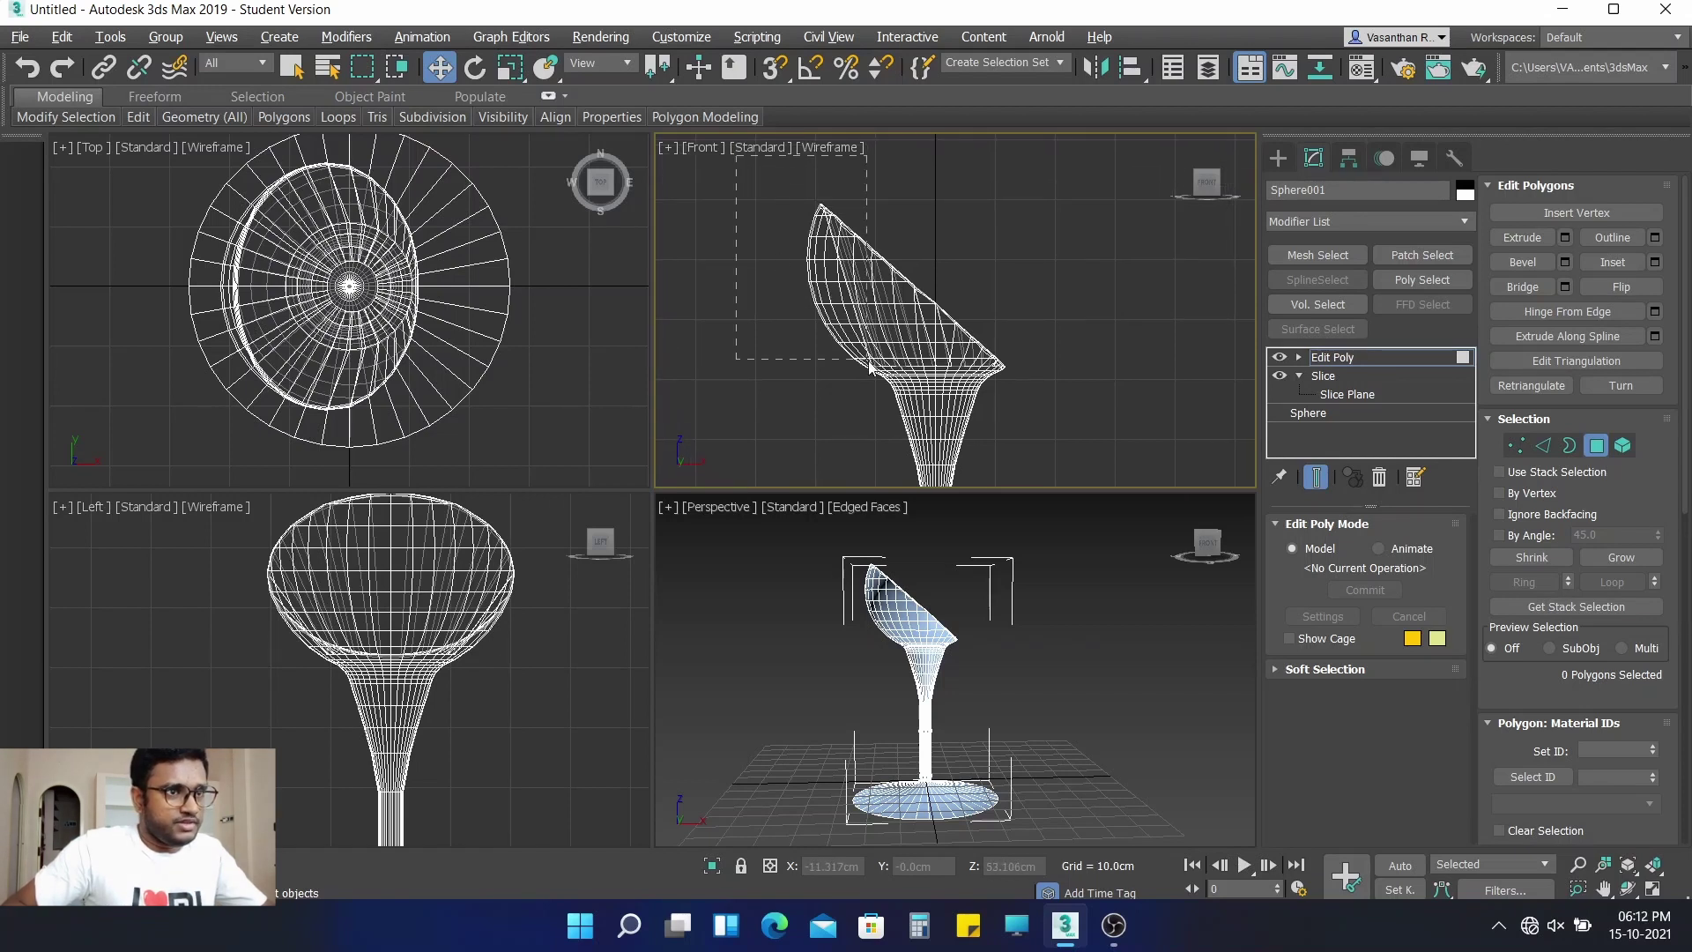
left_click_drag(930, 379, 1040, 379)
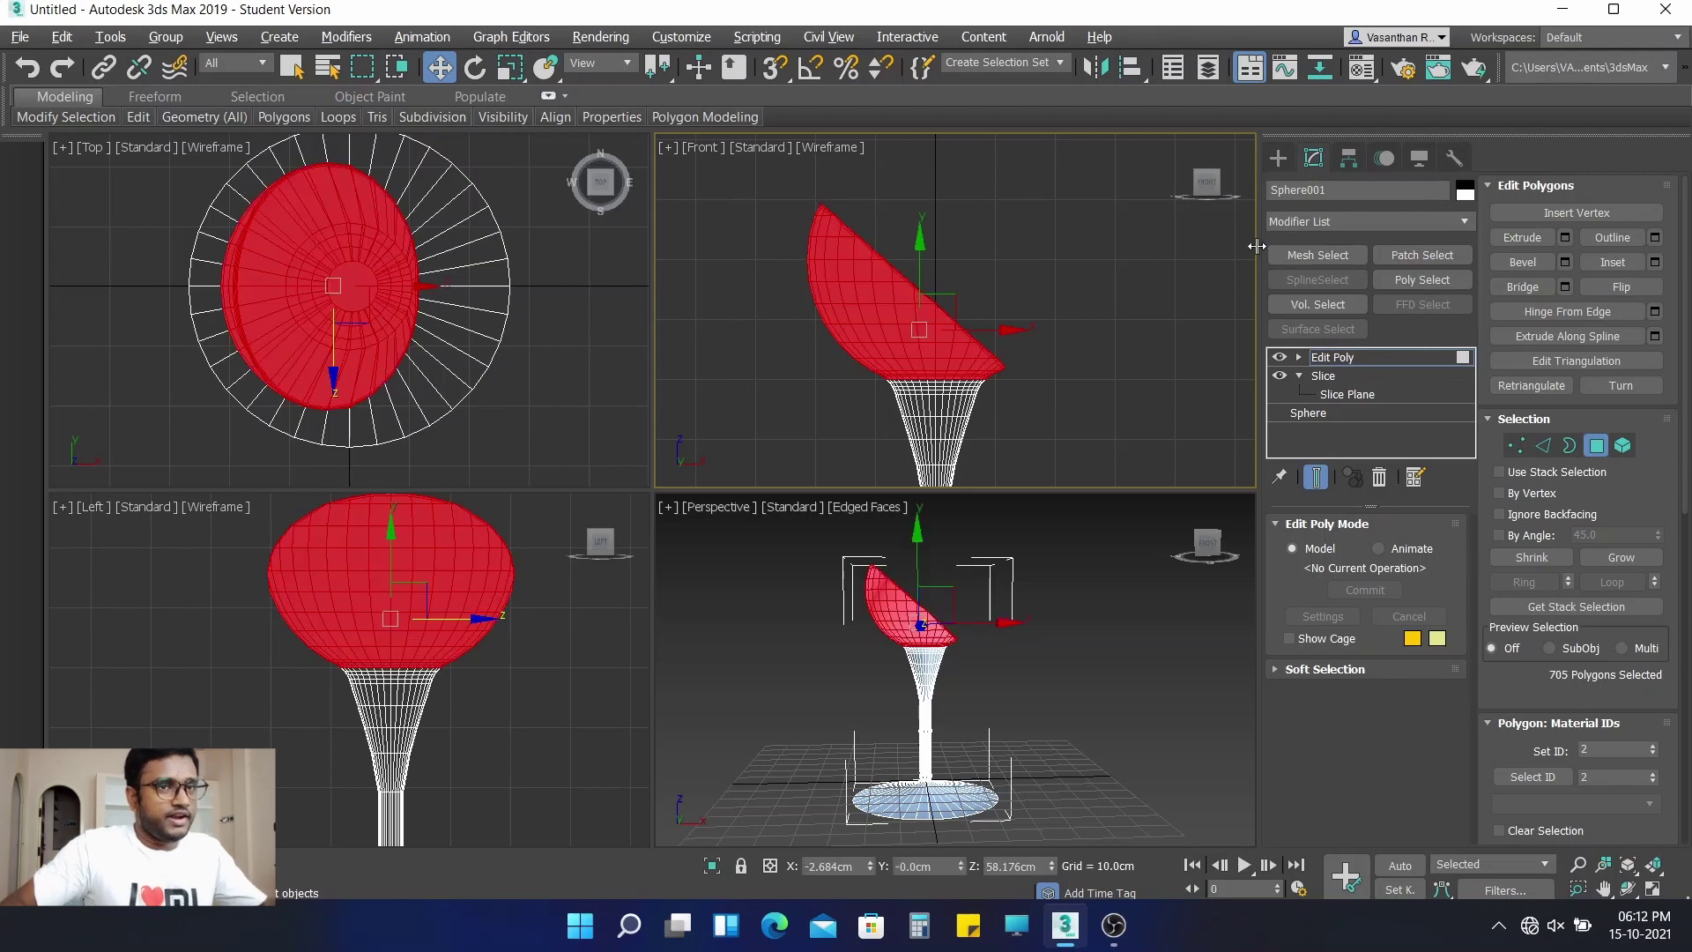
Apply an FFD 4x4x4 modifier to the selected bowl polygons and reveal its sub-object levels
left_click(1388, 220)
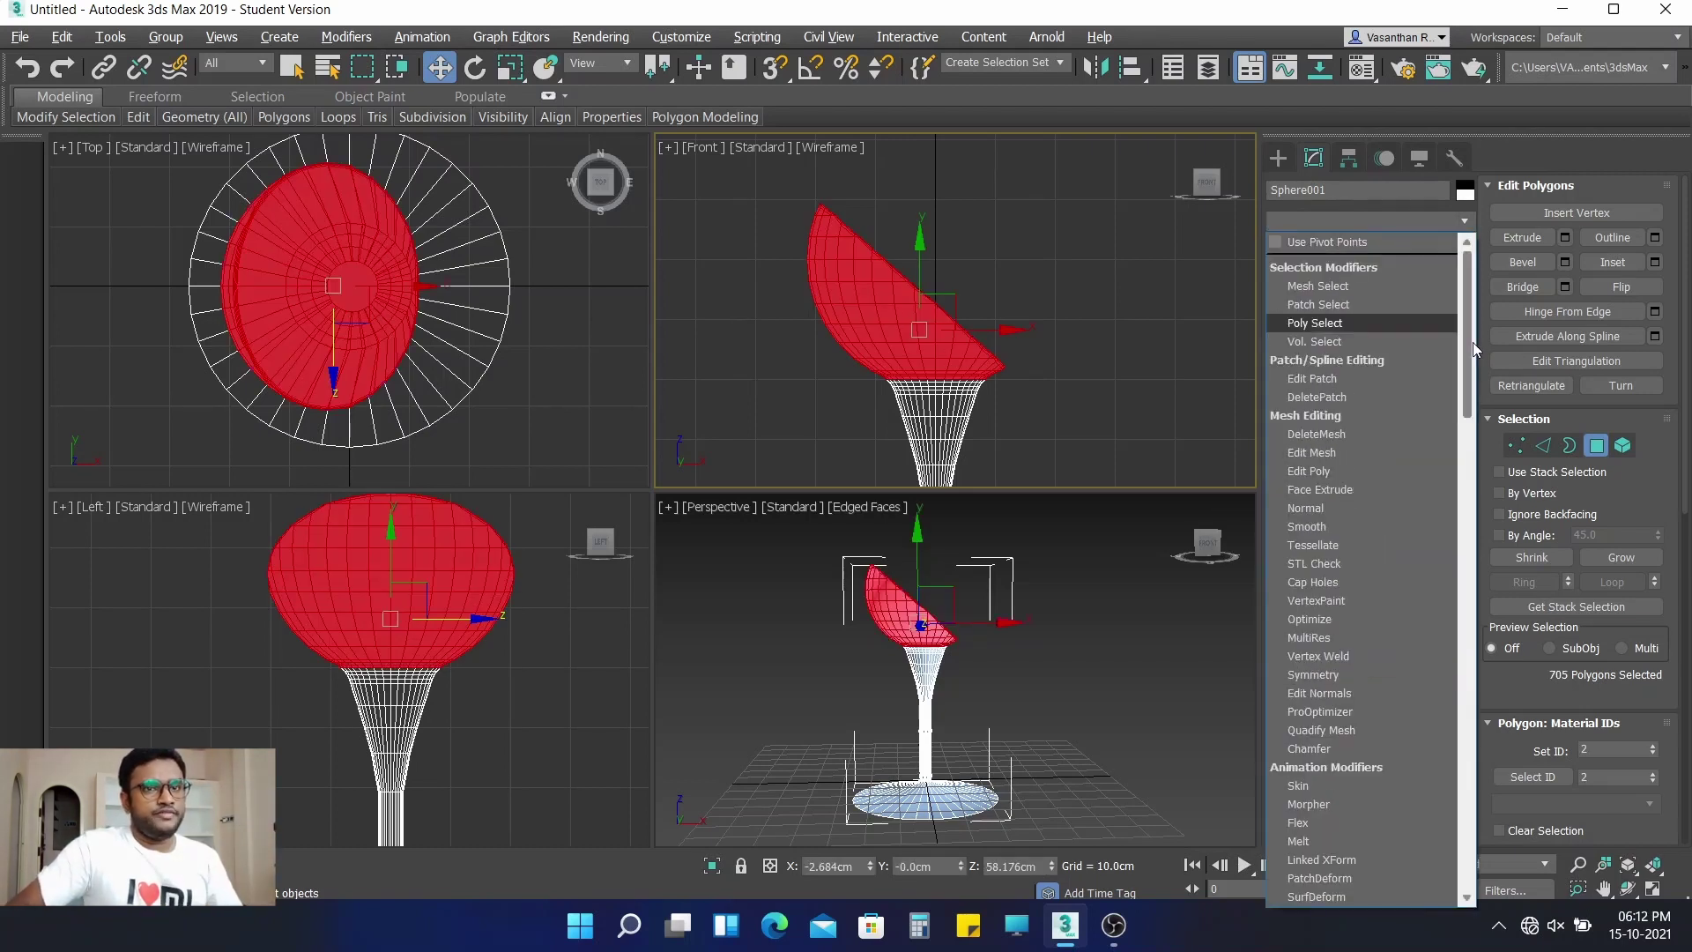
left_click_drag(1472, 342, 1473, 563)
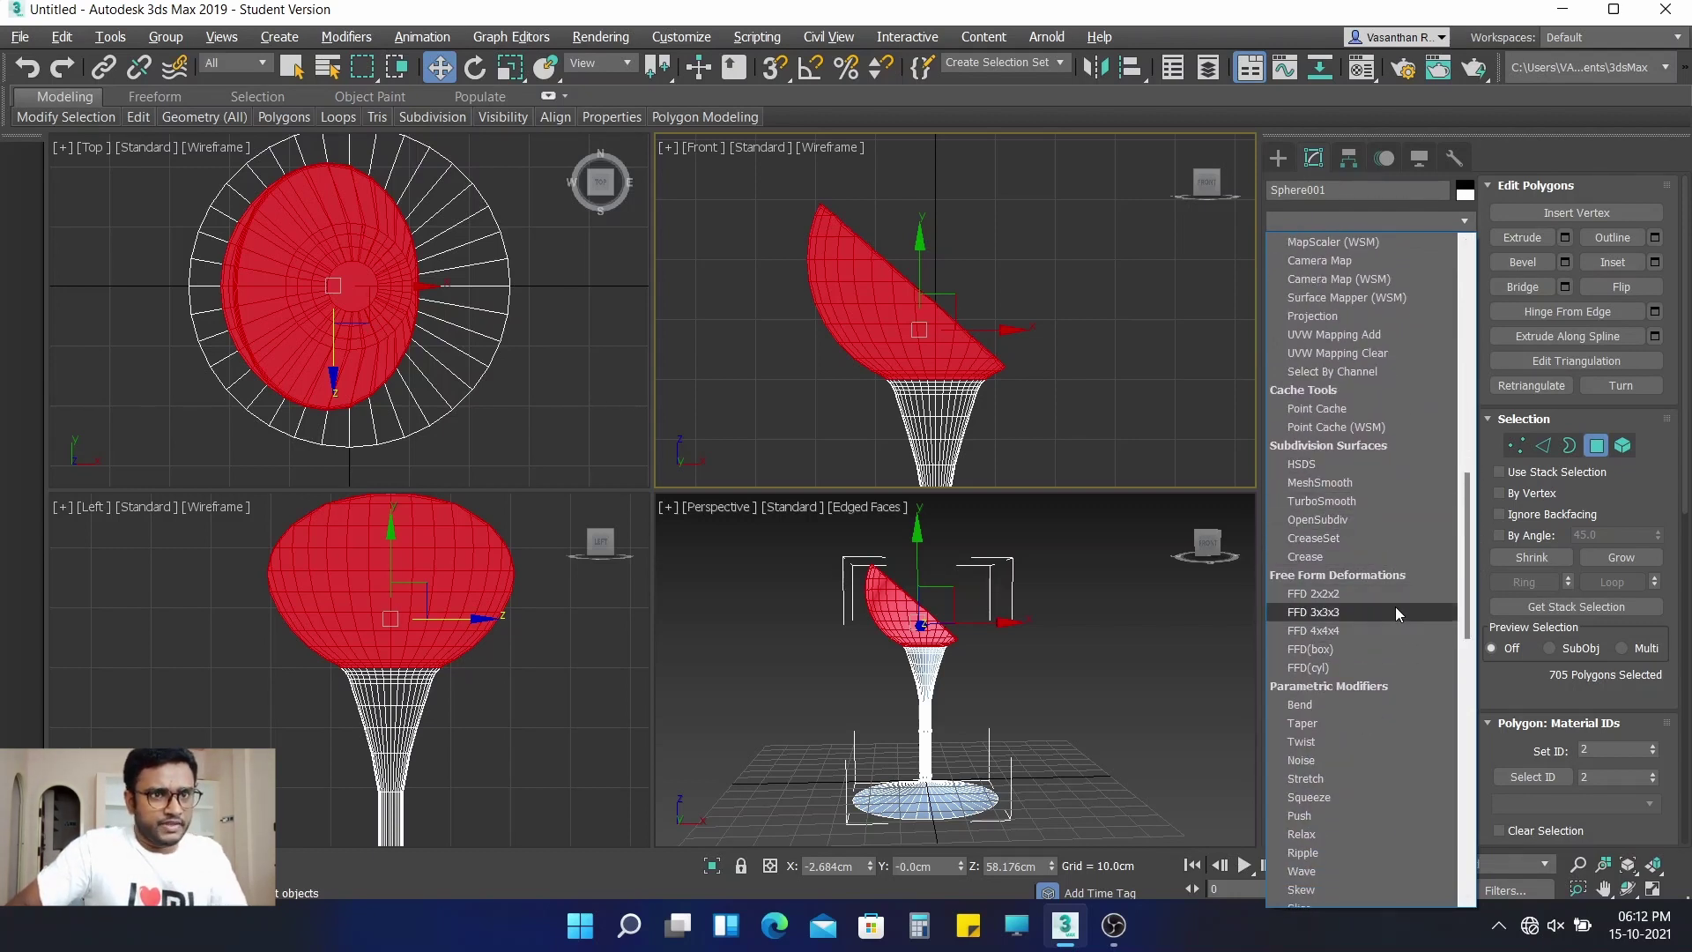
left_click(1342, 627)
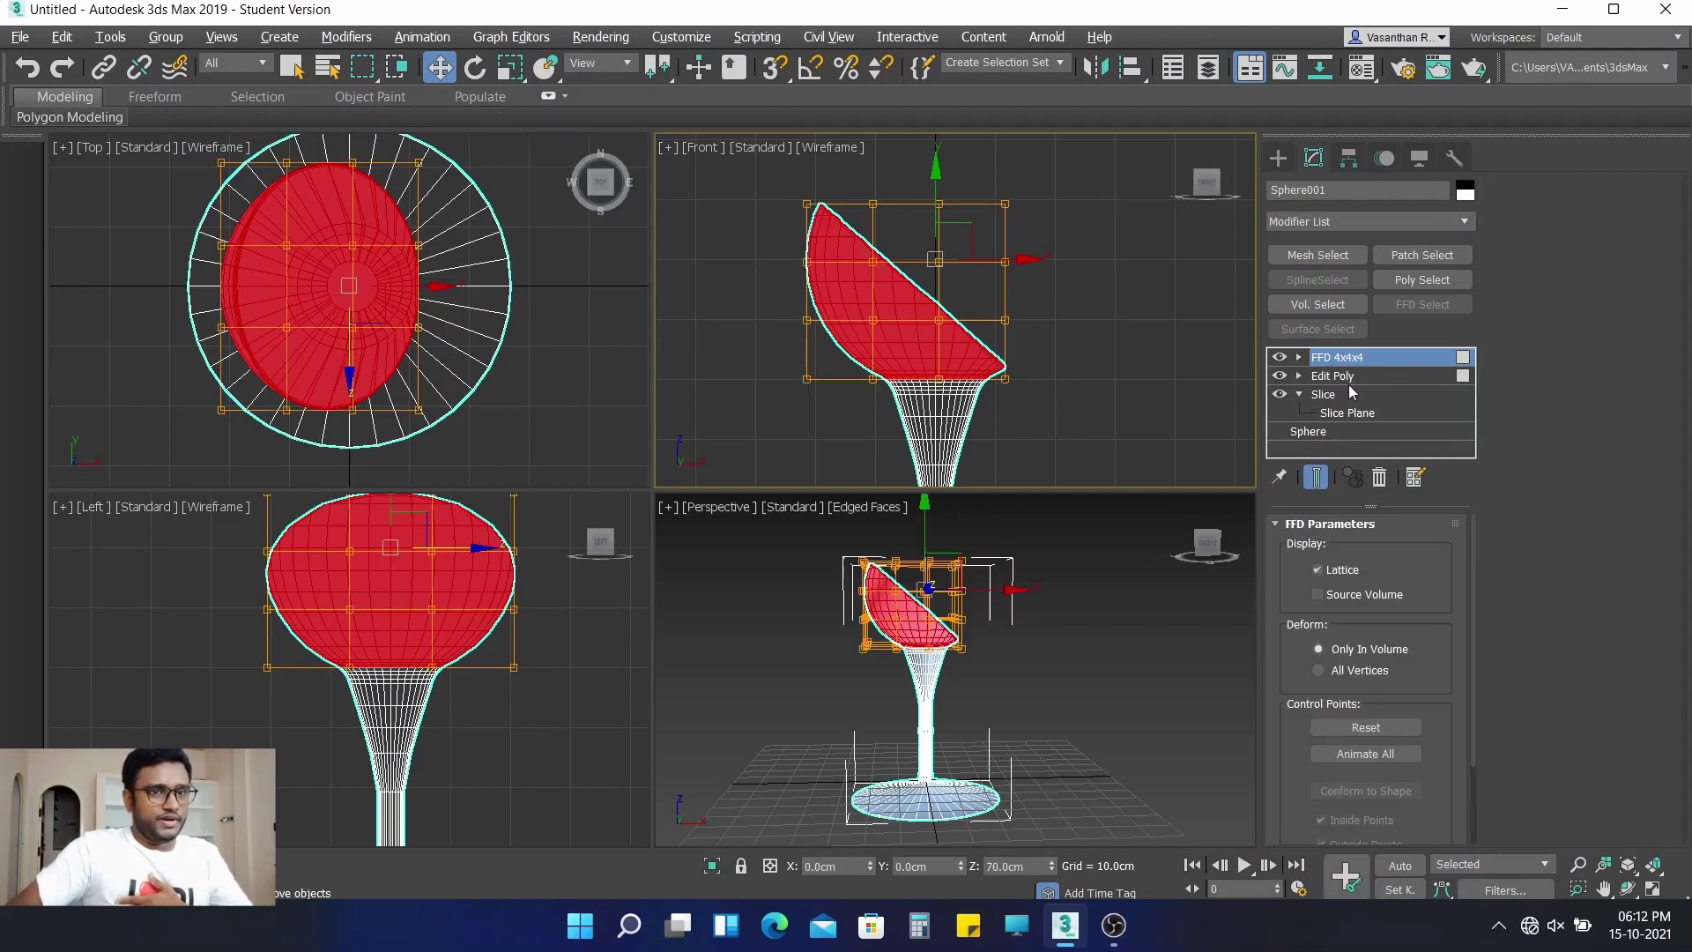
left_click(1299, 357)
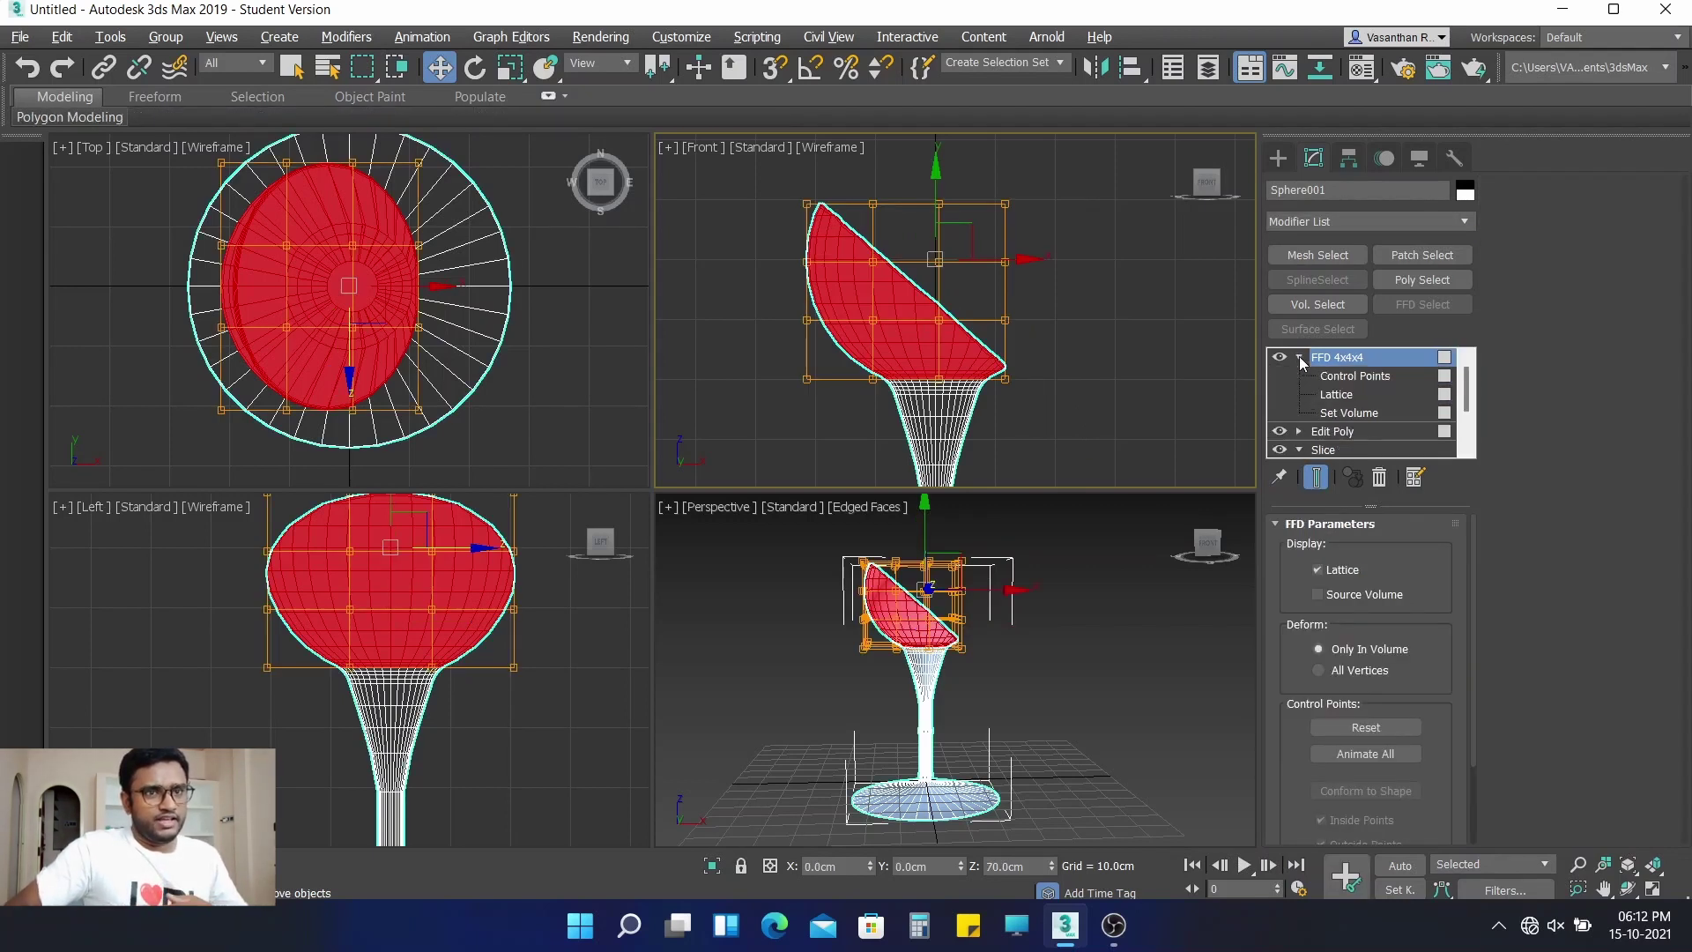
In the Front view, lower the FFD lattice's upper three control-point rows slightly, and move its outermost column on the bowl's tall side inward to X about -18.7 cm
left_click(1351, 376)
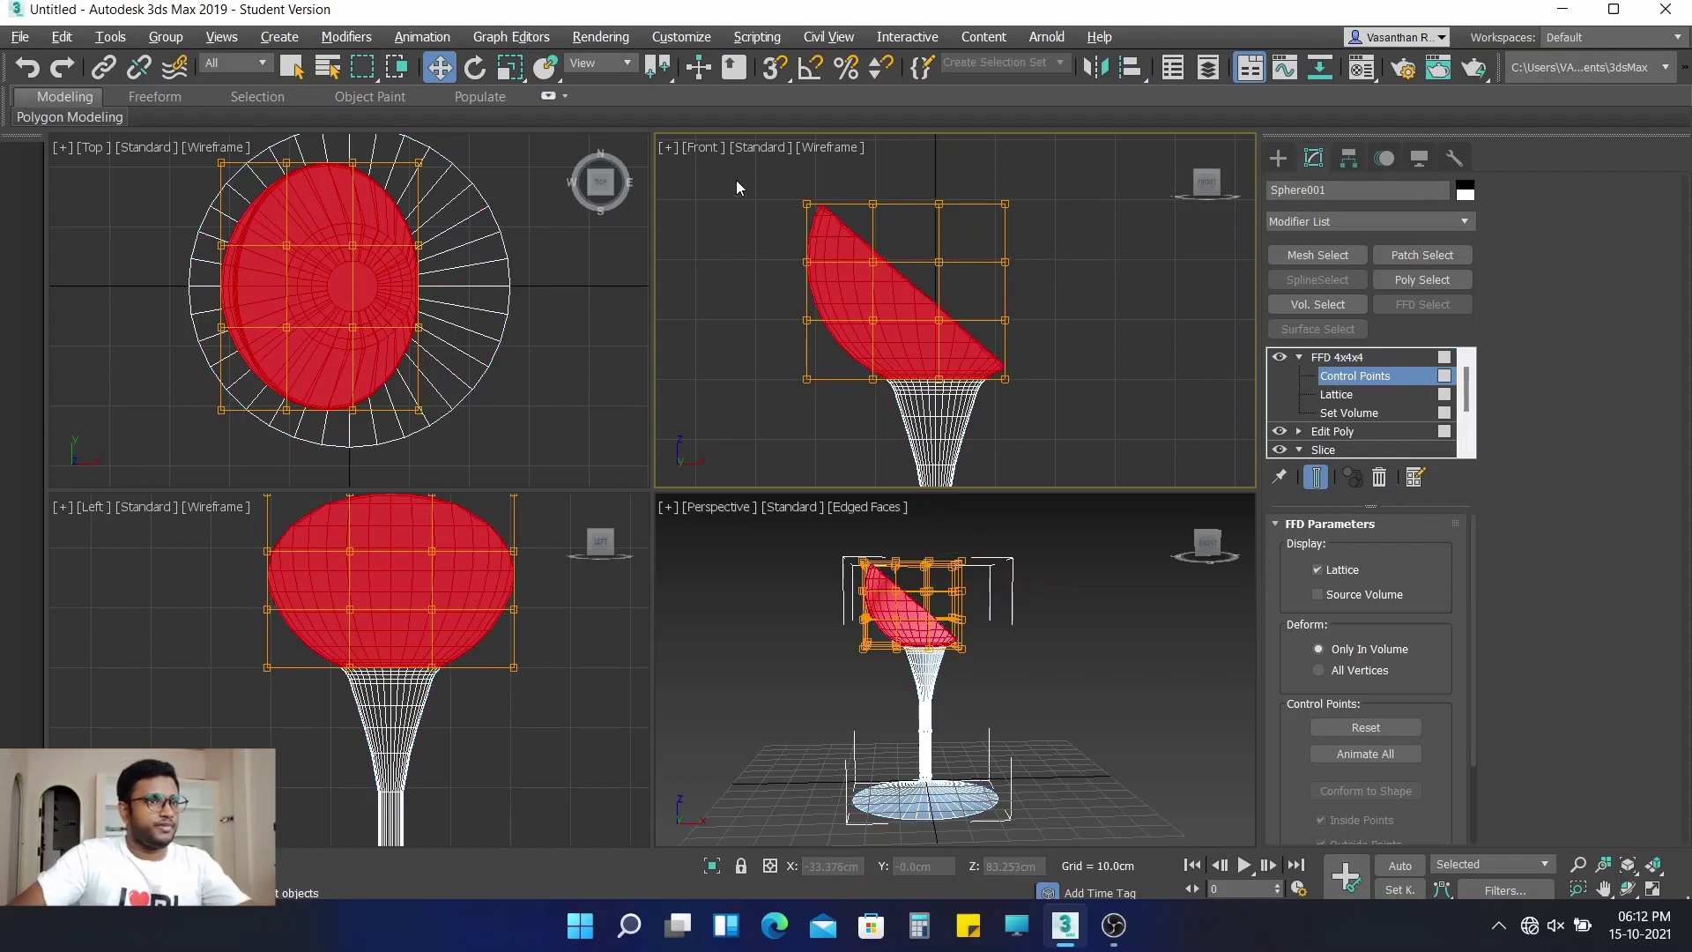
middle_click_drag(469, 668, 438, 726)
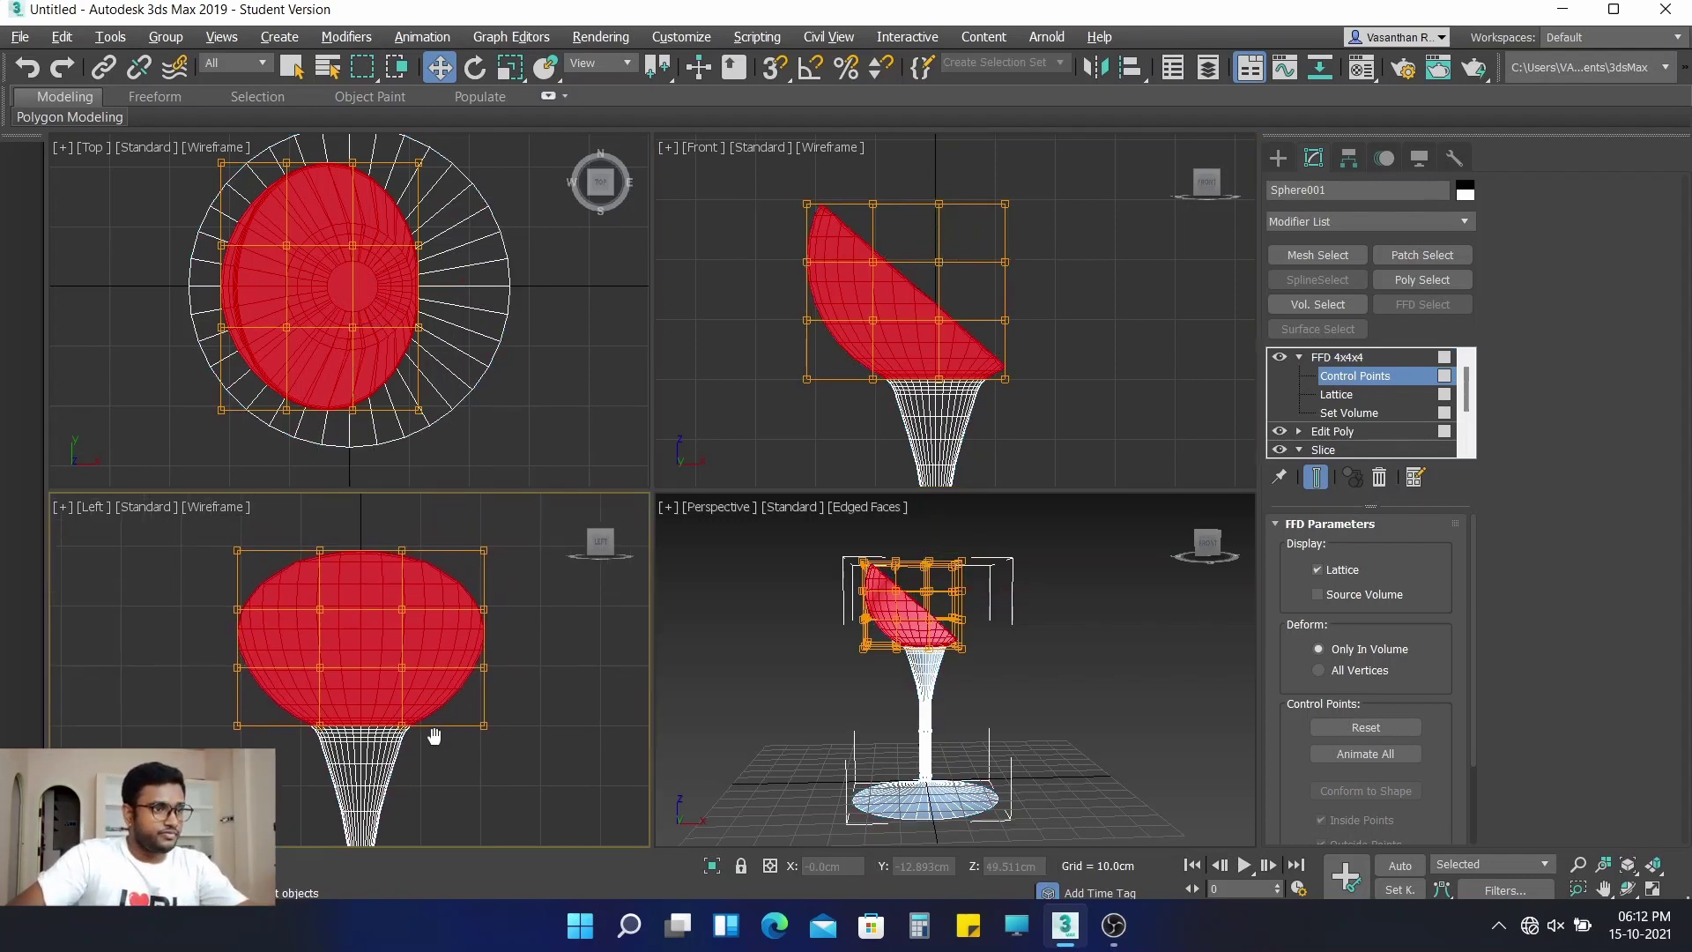
left_click_drag(746, 179, 891, 327)
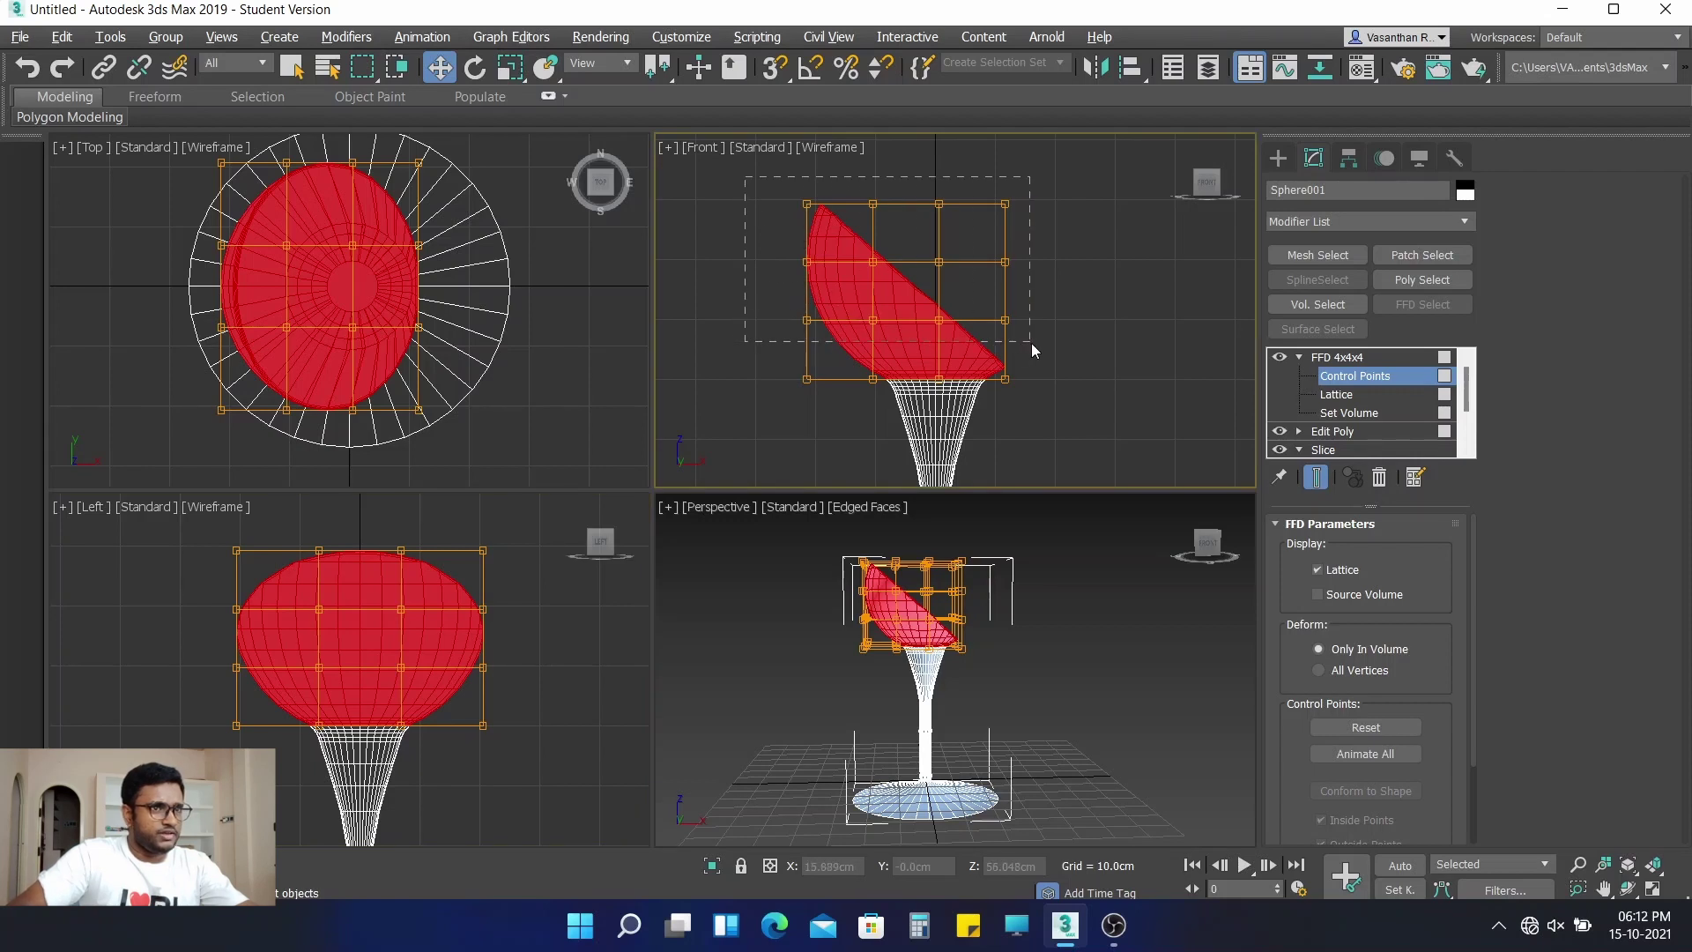
left_click_drag(1031, 342, 1029, 341)
left_click_drag(904, 174, 904, 189)
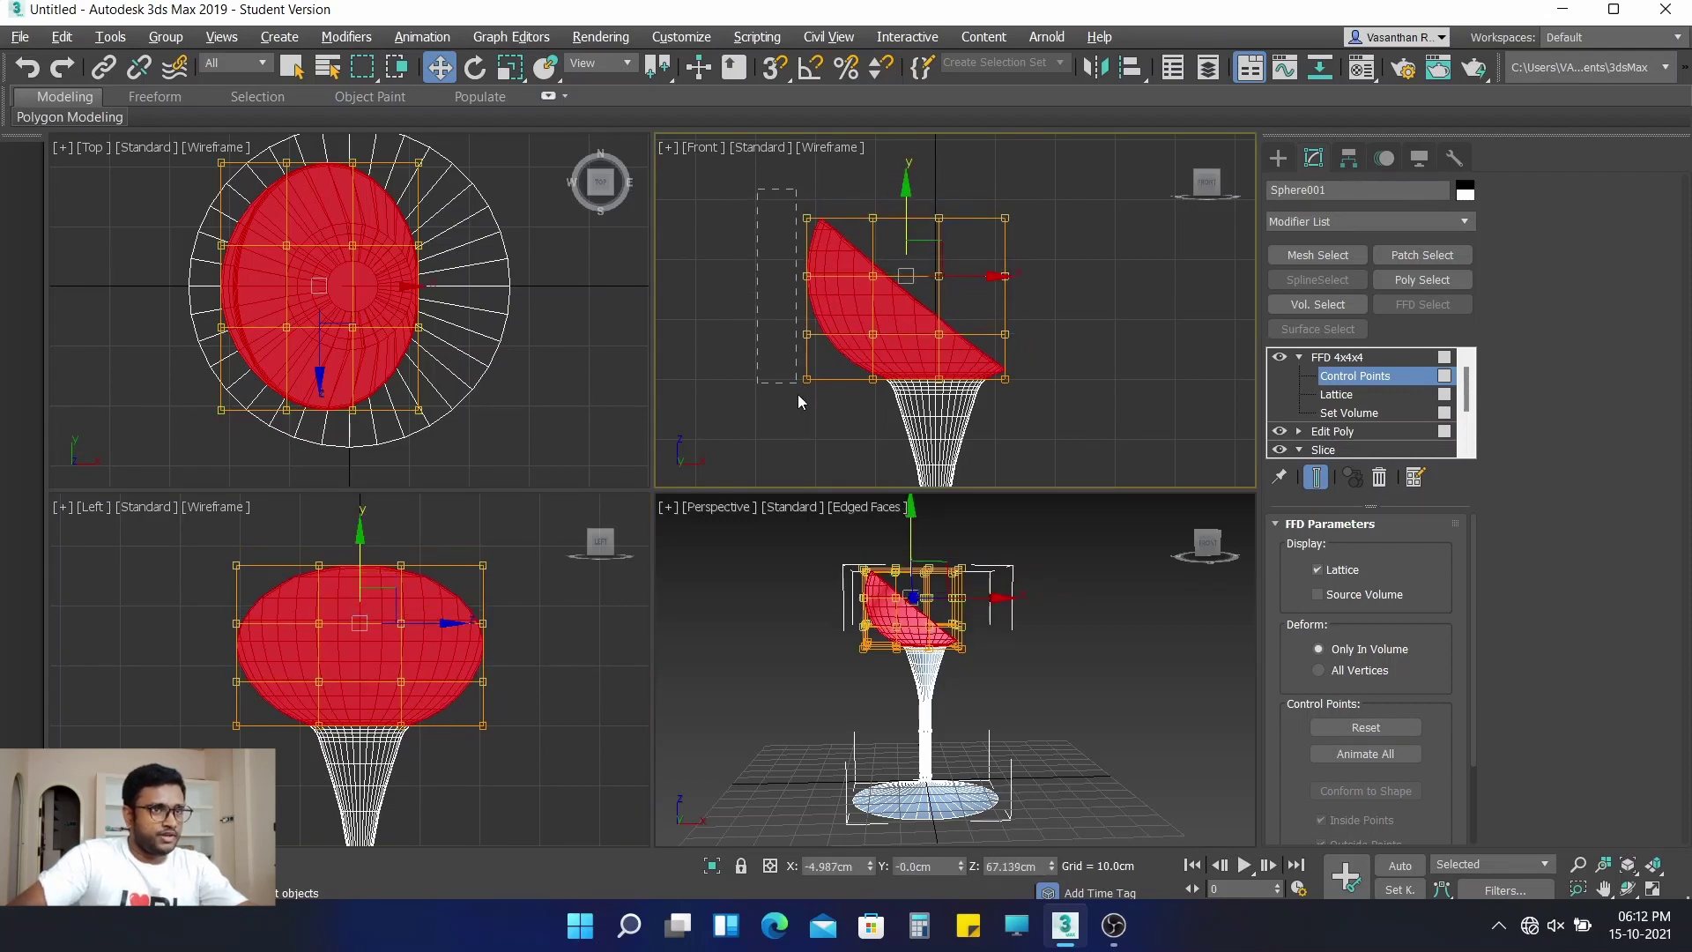
left_click_drag(837, 436, 837, 435)
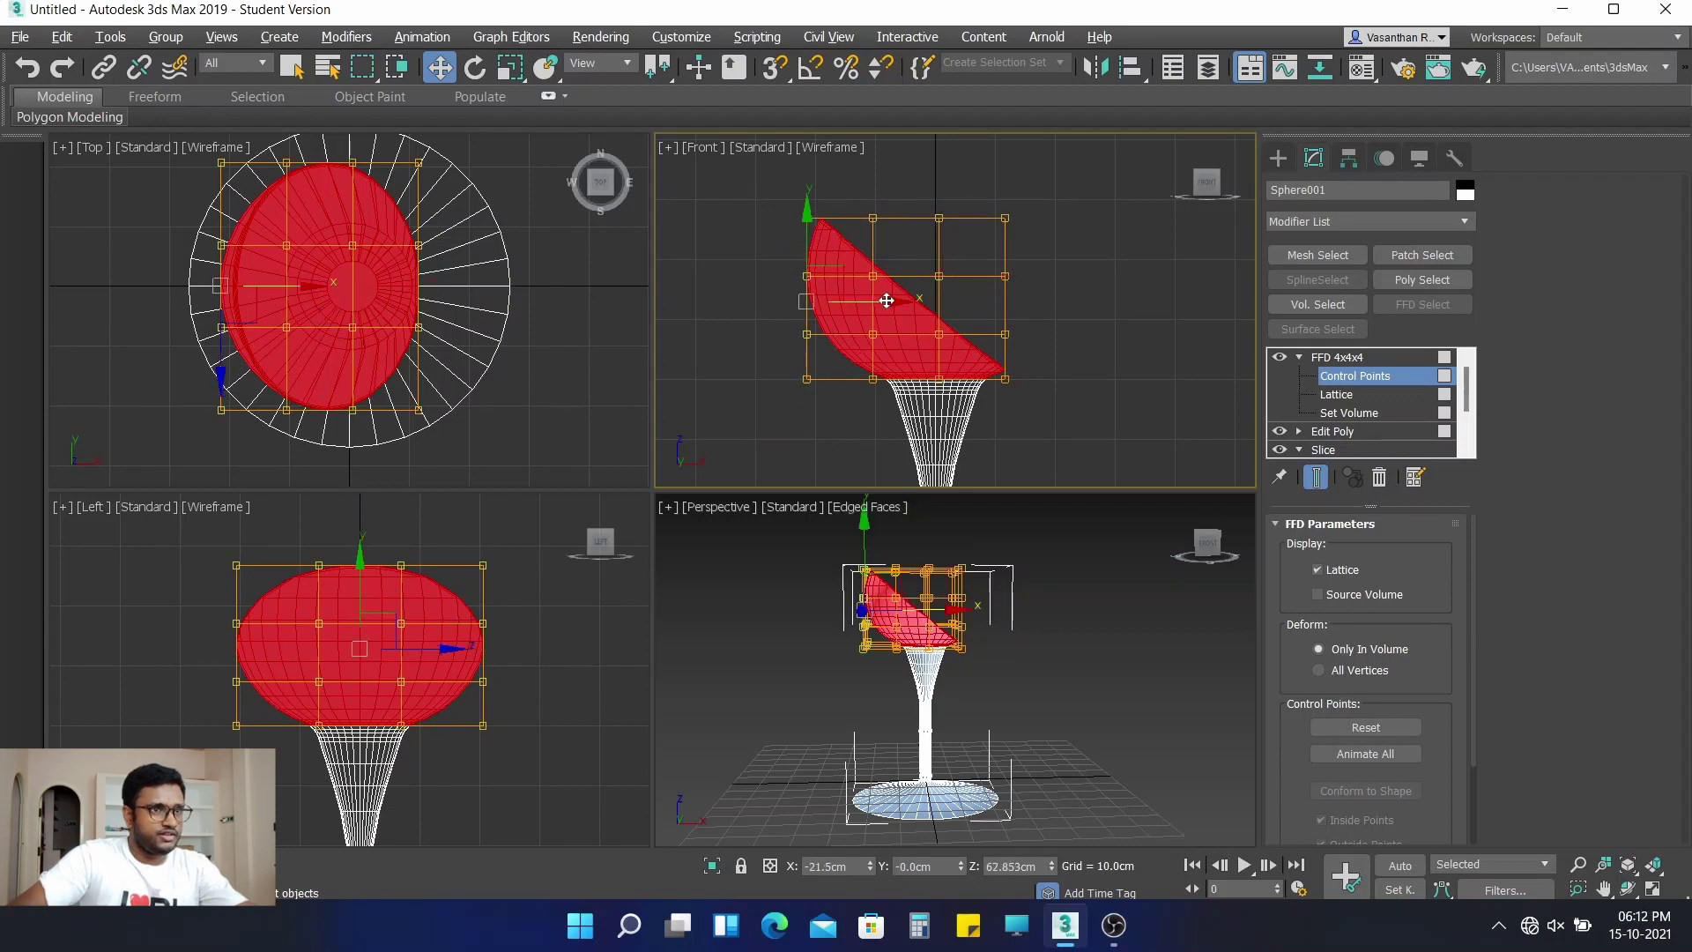
left_click_drag(886, 303, 904, 303)
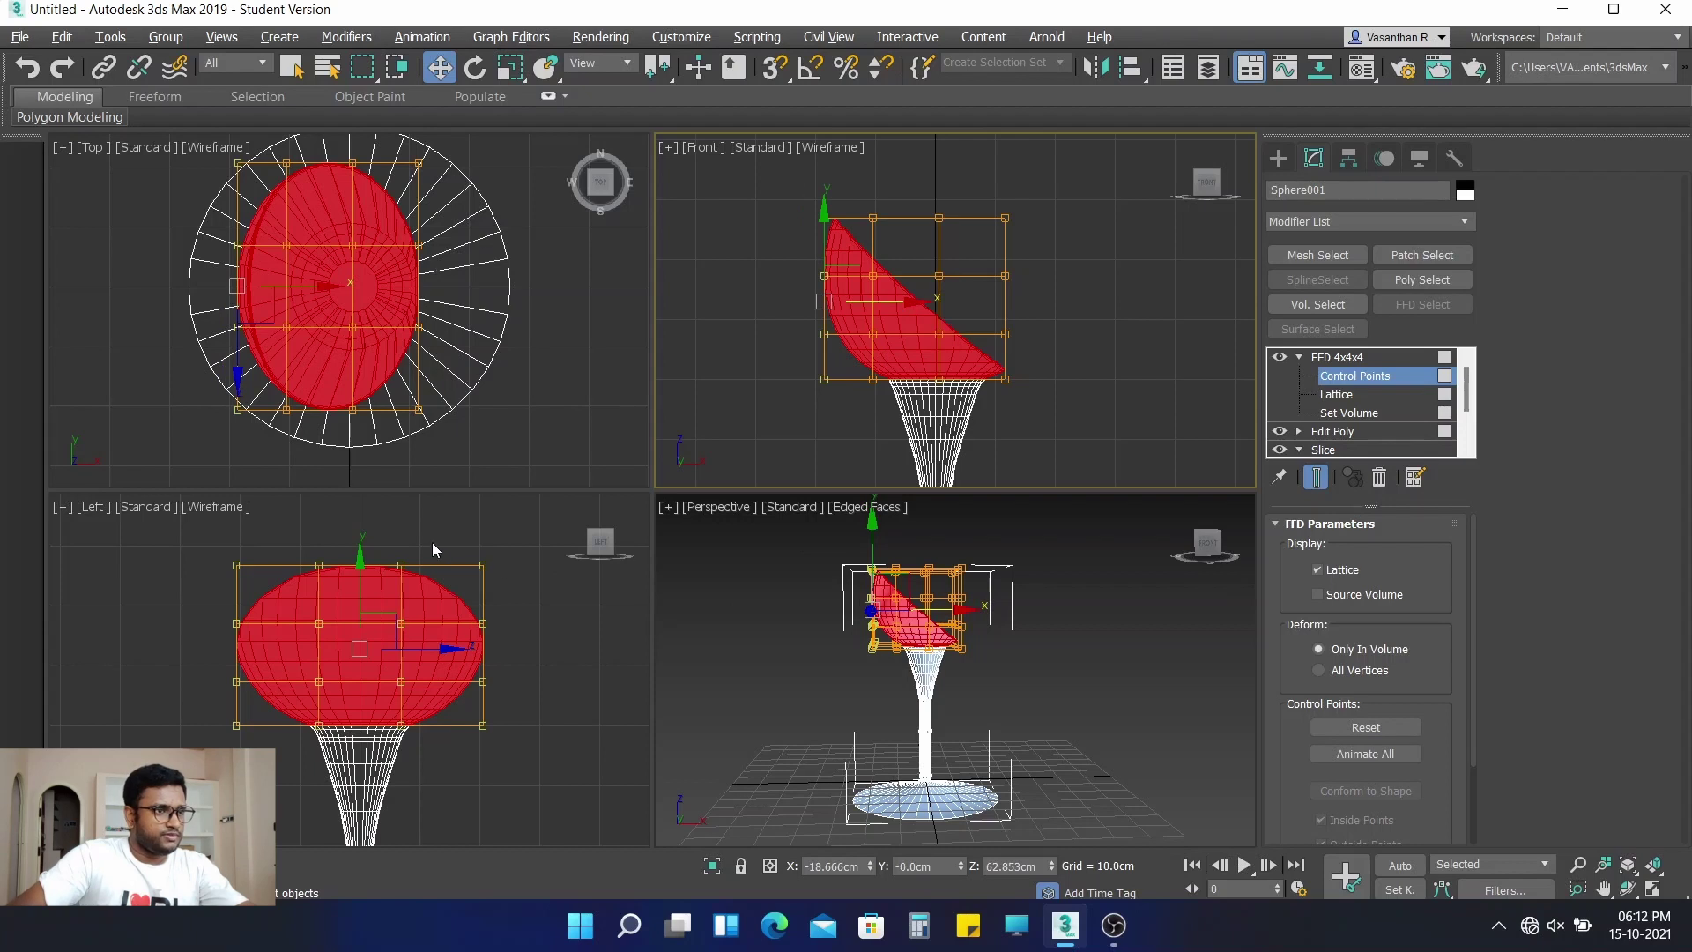
Narrow the bowl in the Left view by moving the lattice's two outer control-point columns inward, to Y about -18.1 cm and 17.6 cm
left_click_drag(433, 543, 541, 749)
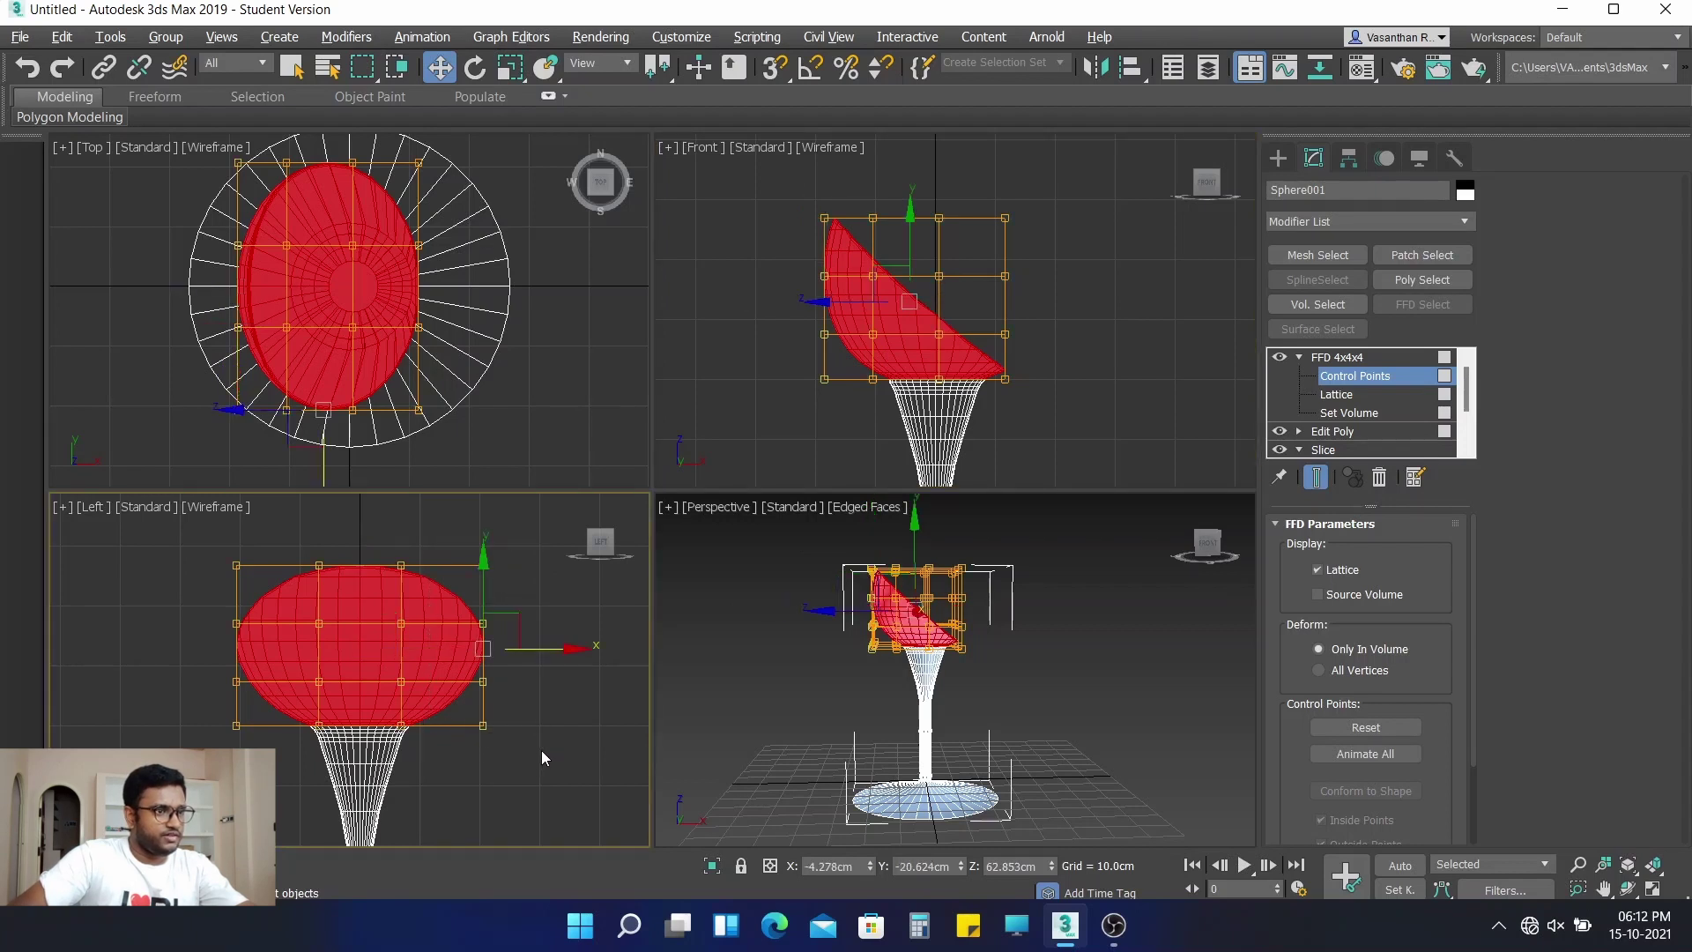
left_click(581, 653)
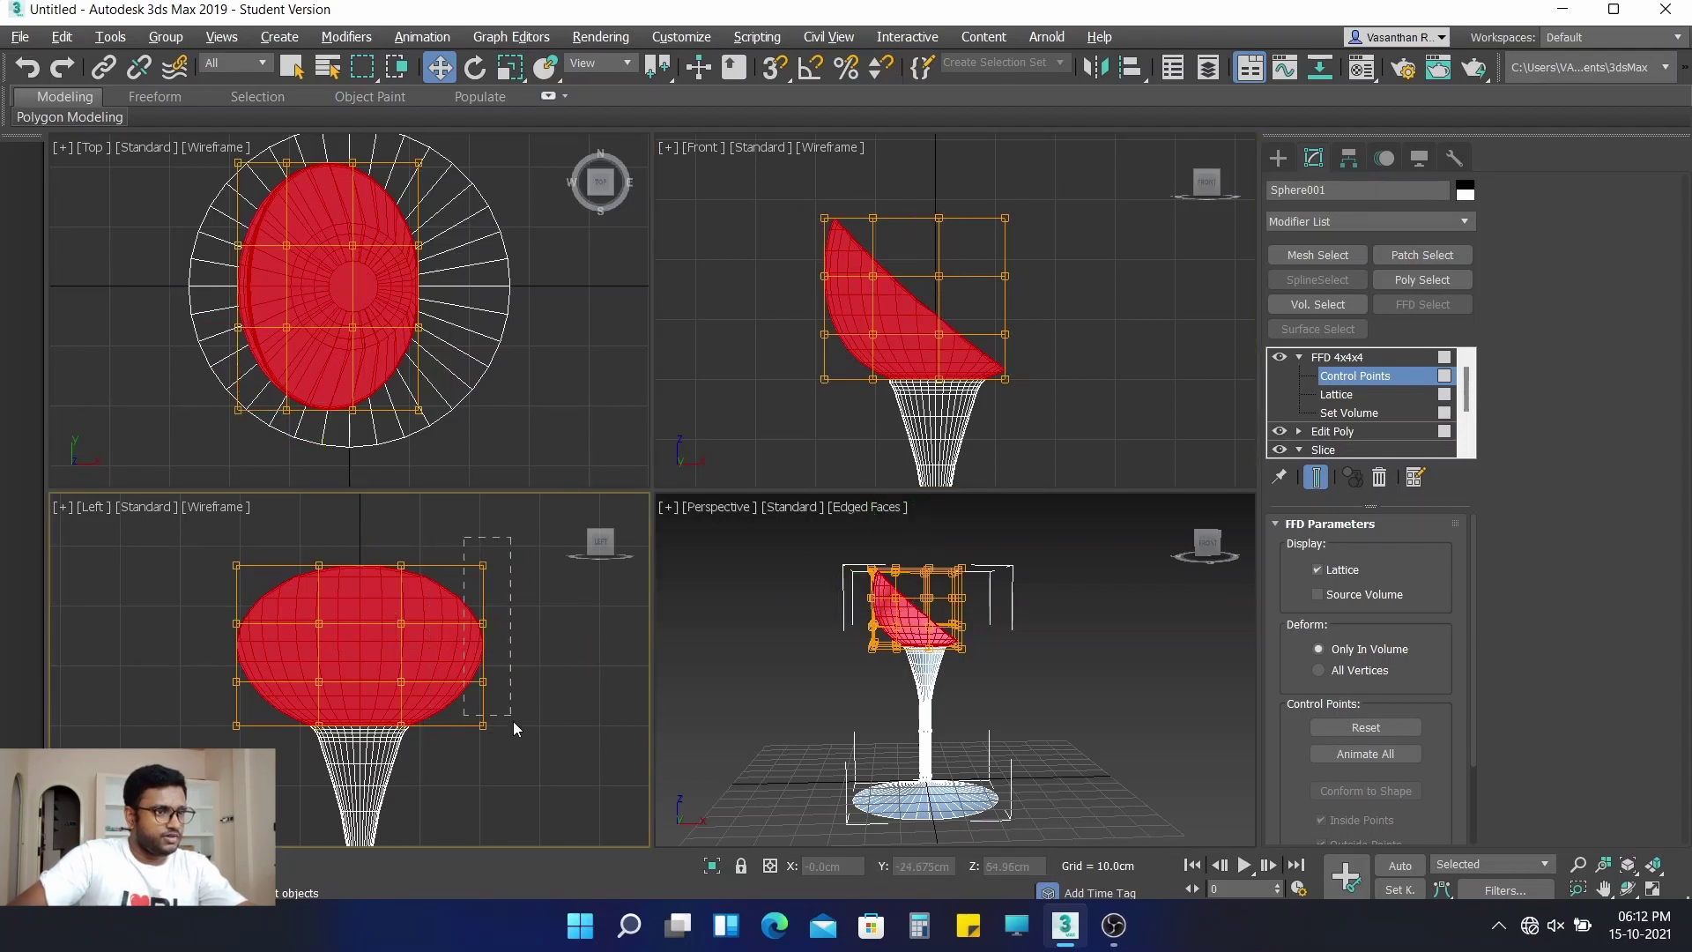
left_click_drag(513, 721, 534, 762)
left_click_drag(568, 657, 540, 650)
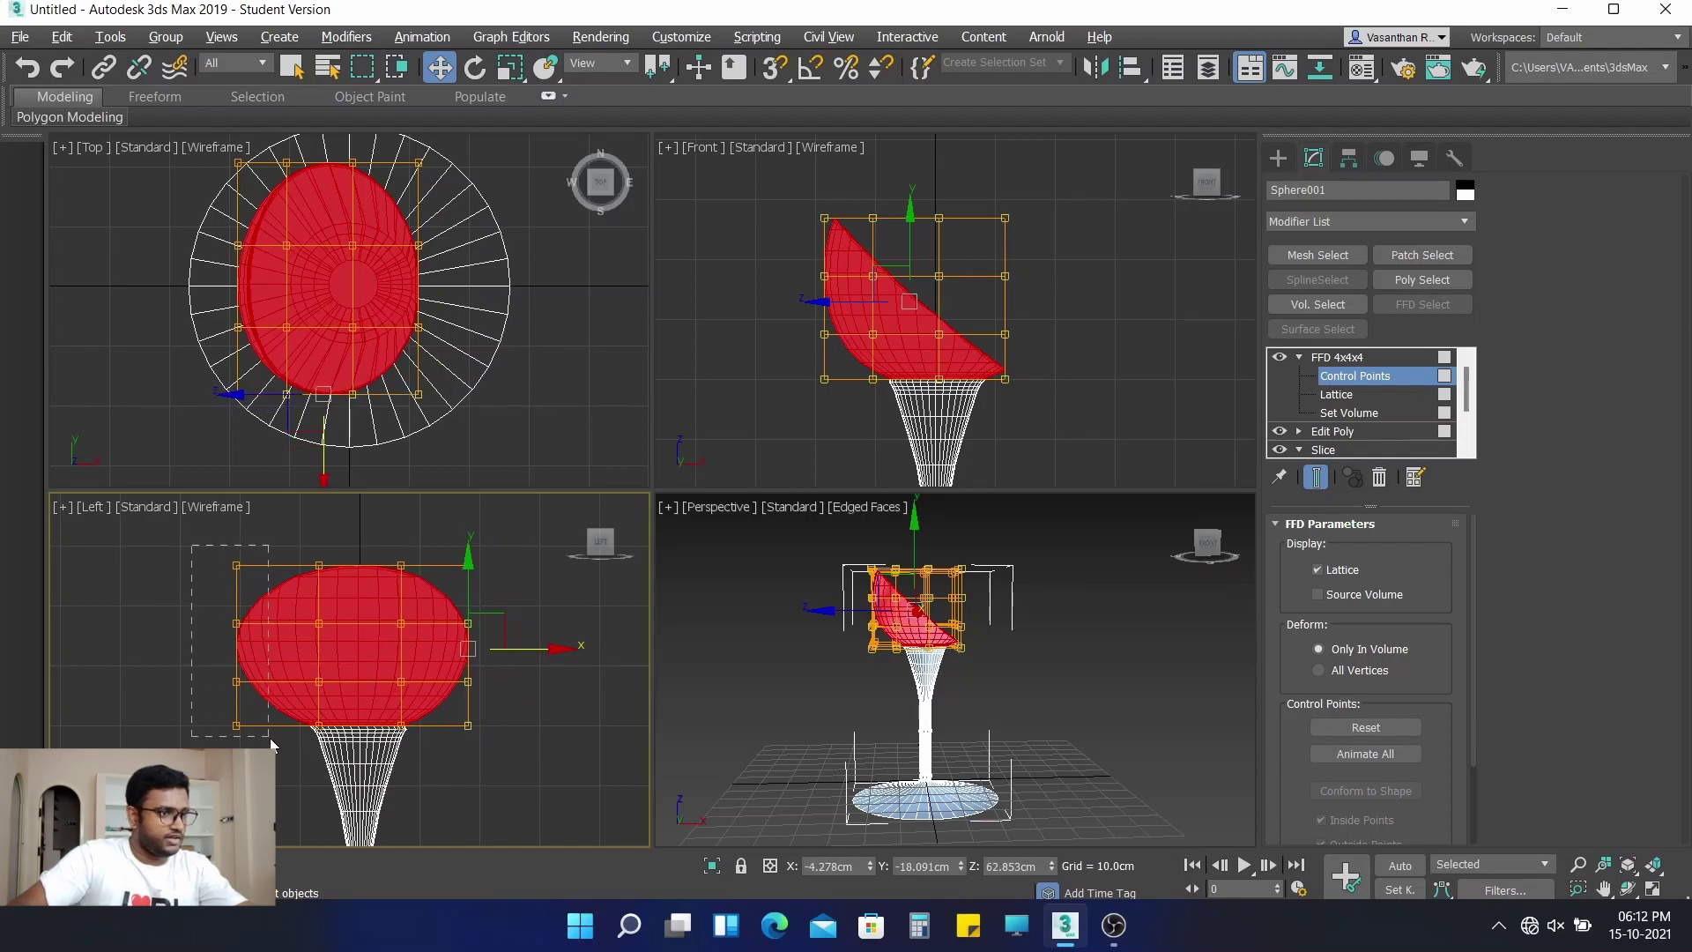
left_click_drag(271, 745, 272, 744)
left_click_drag(326, 649, 344, 650)
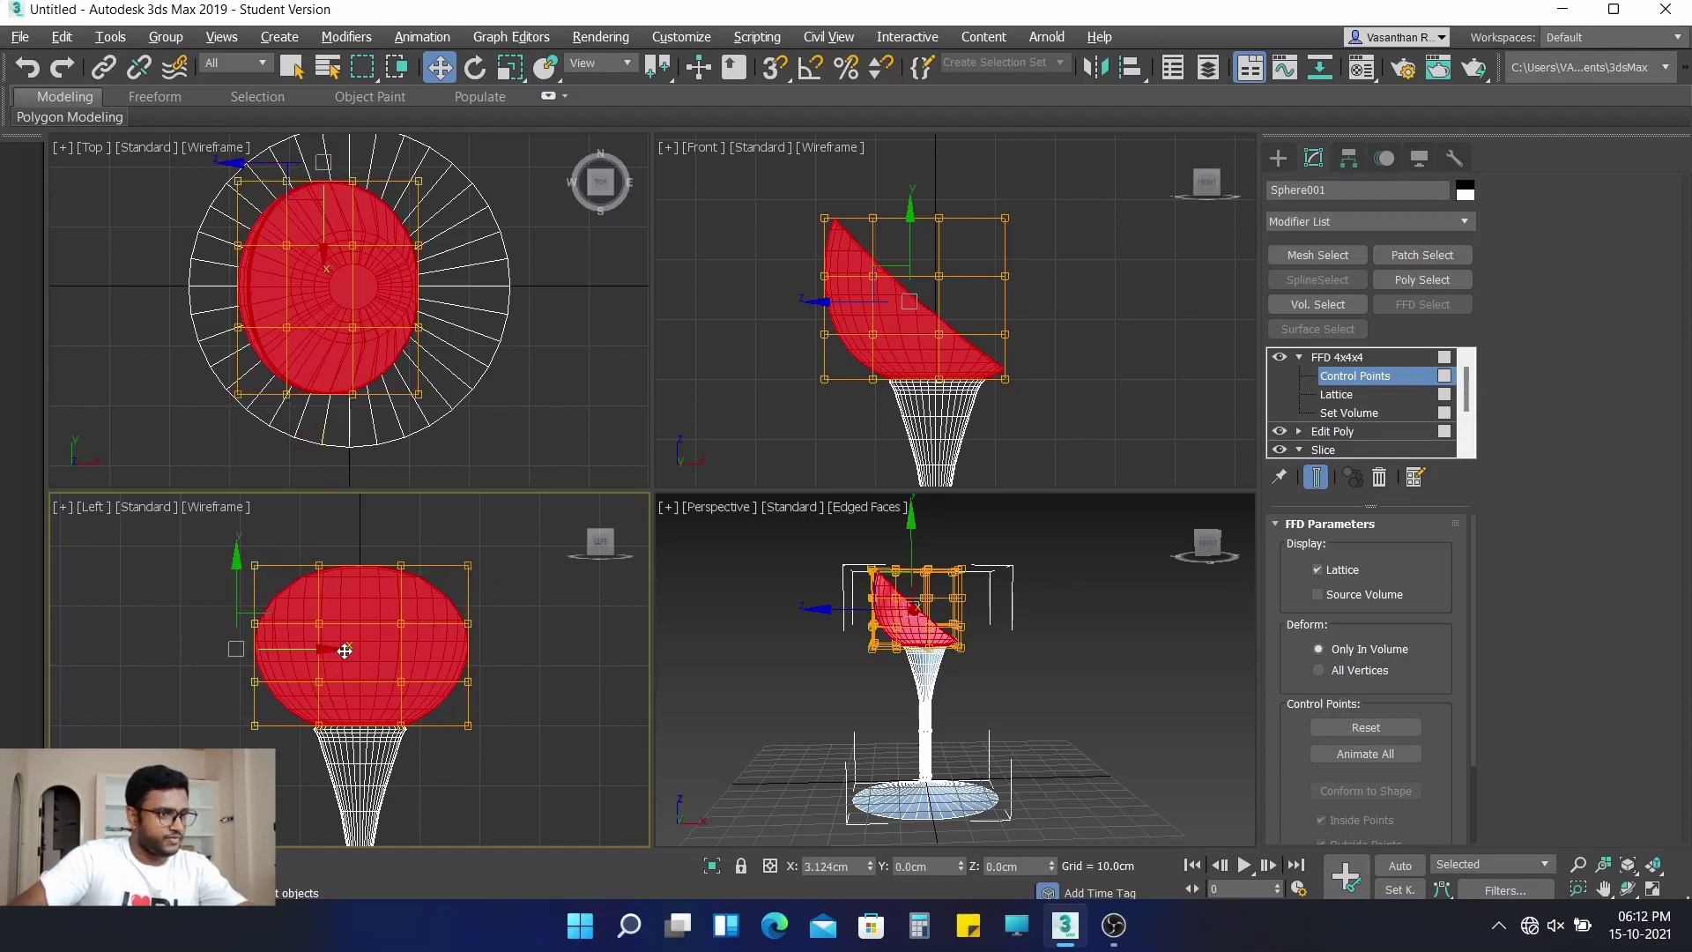
Flatten the bowl in the Front view by lowering the upper two control-point rows and lowering the topmost row further
mouse_move(756, 710)
middle_mouse_down("alt")
mouse_move(694, 707)
mouse_move(720, 745)
mouse_move(762, 698)
middle_mouse_up("alt")
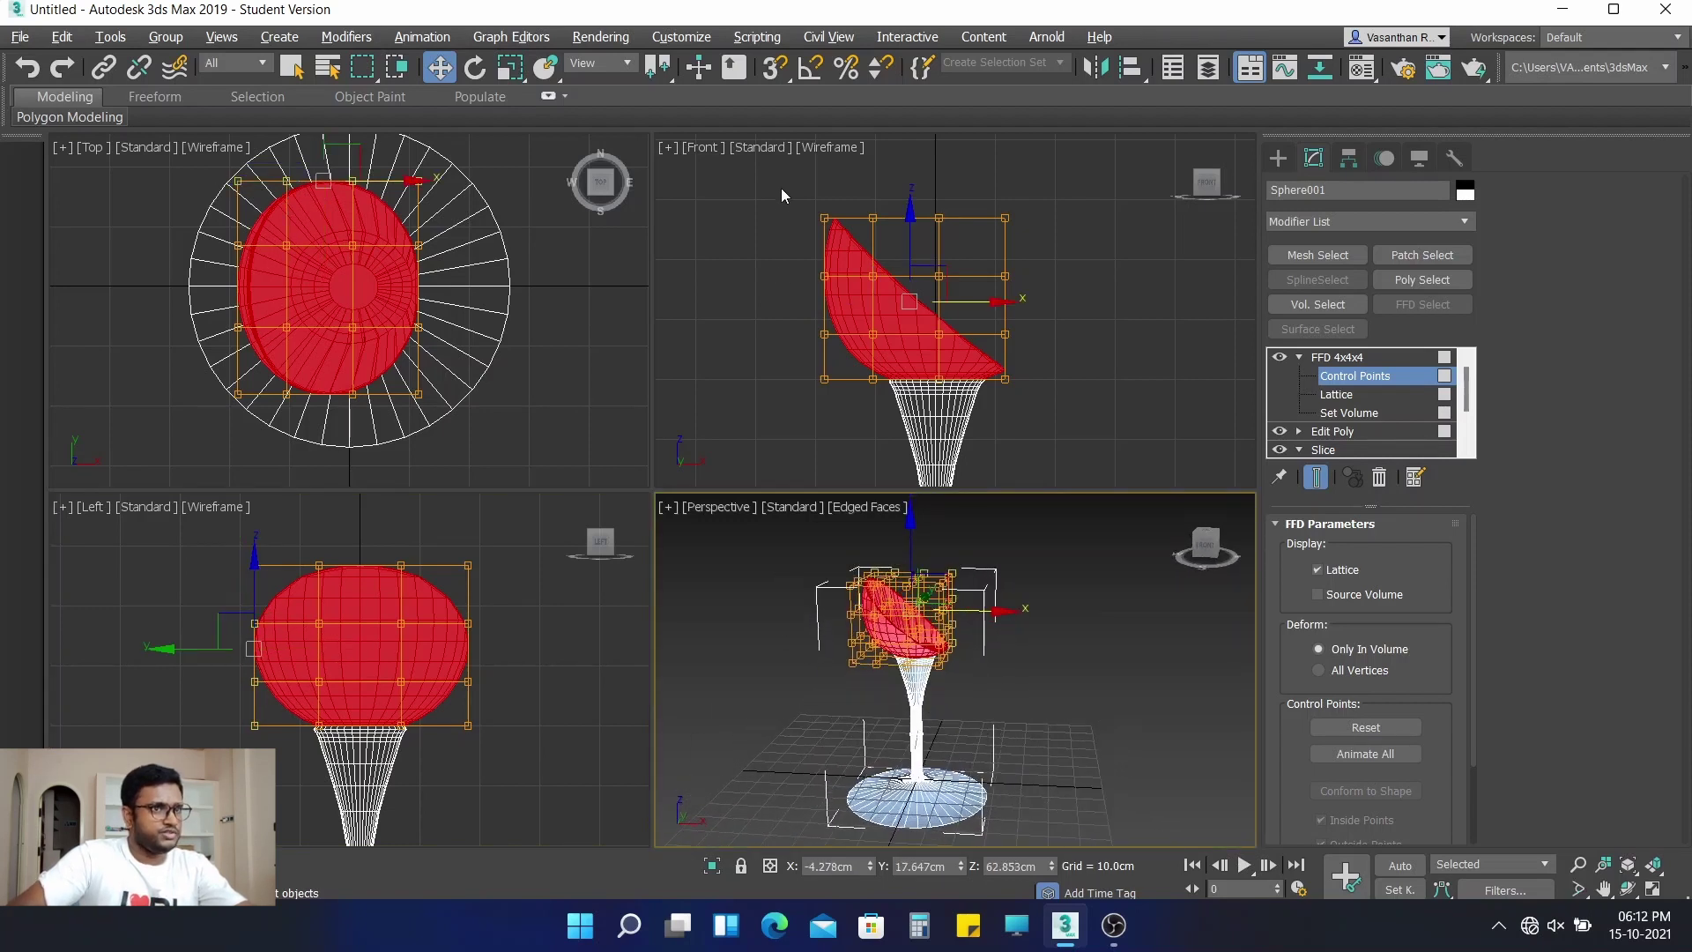
left_click_drag(780, 197, 834, 267)
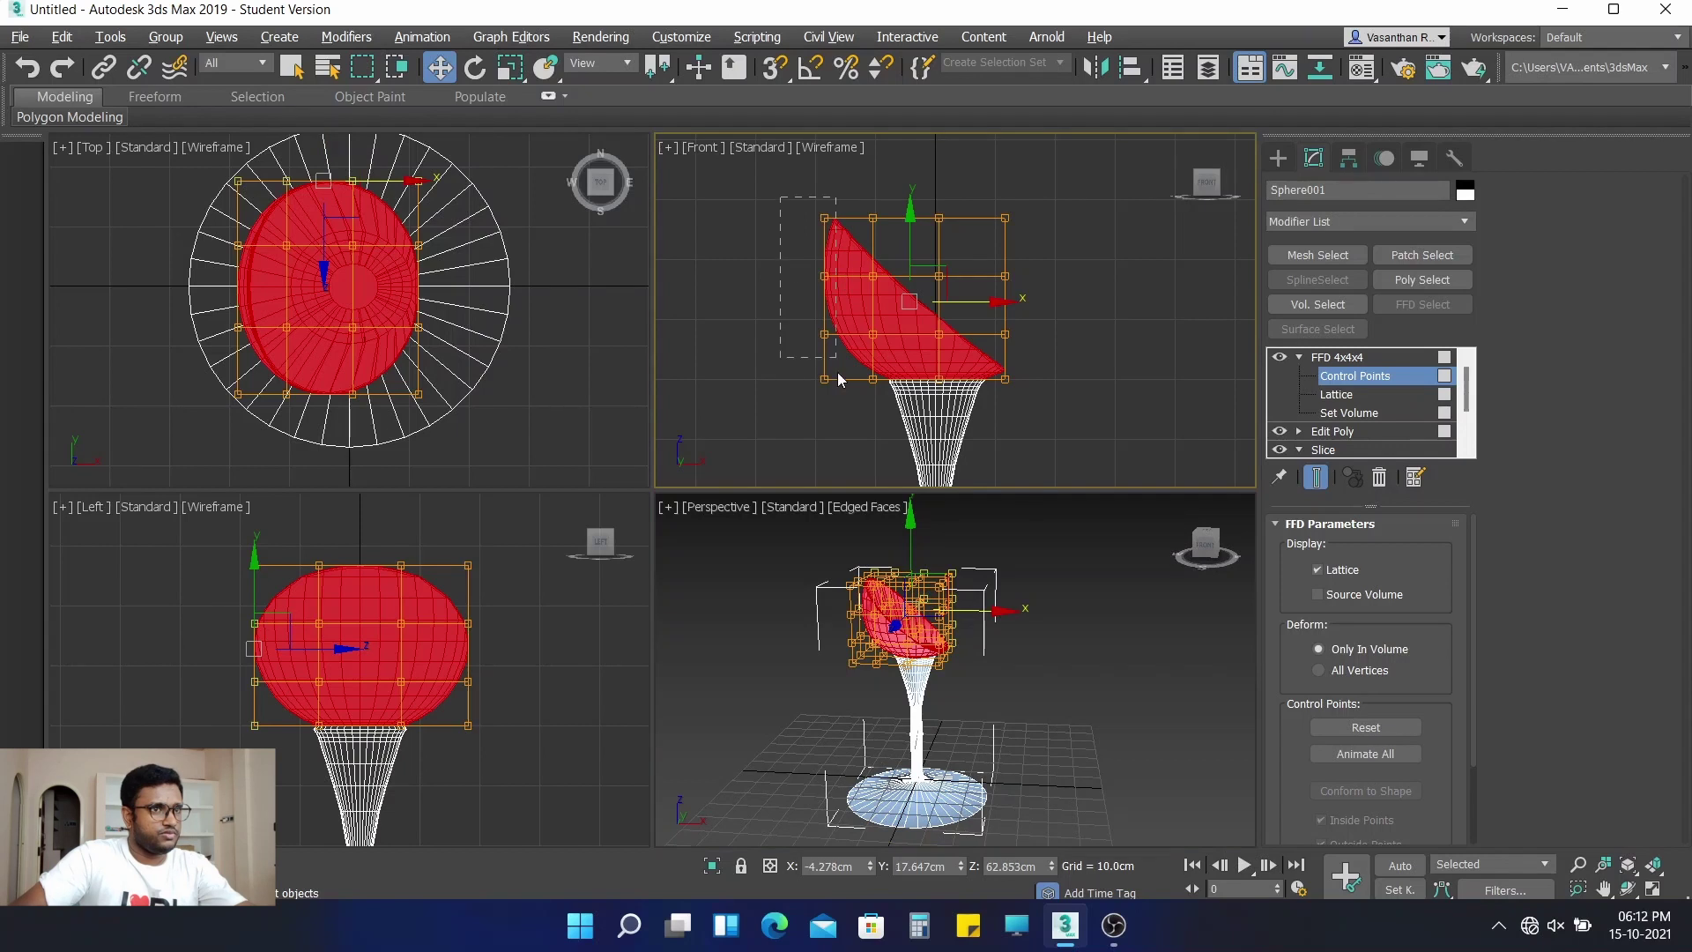
left_click_drag(838, 373, 843, 297)
left_click_drag(993, 295, 991, 287)
left_click_drag(907, 170, 904, 182)
left_click_drag(1003, 264, 1004, 264)
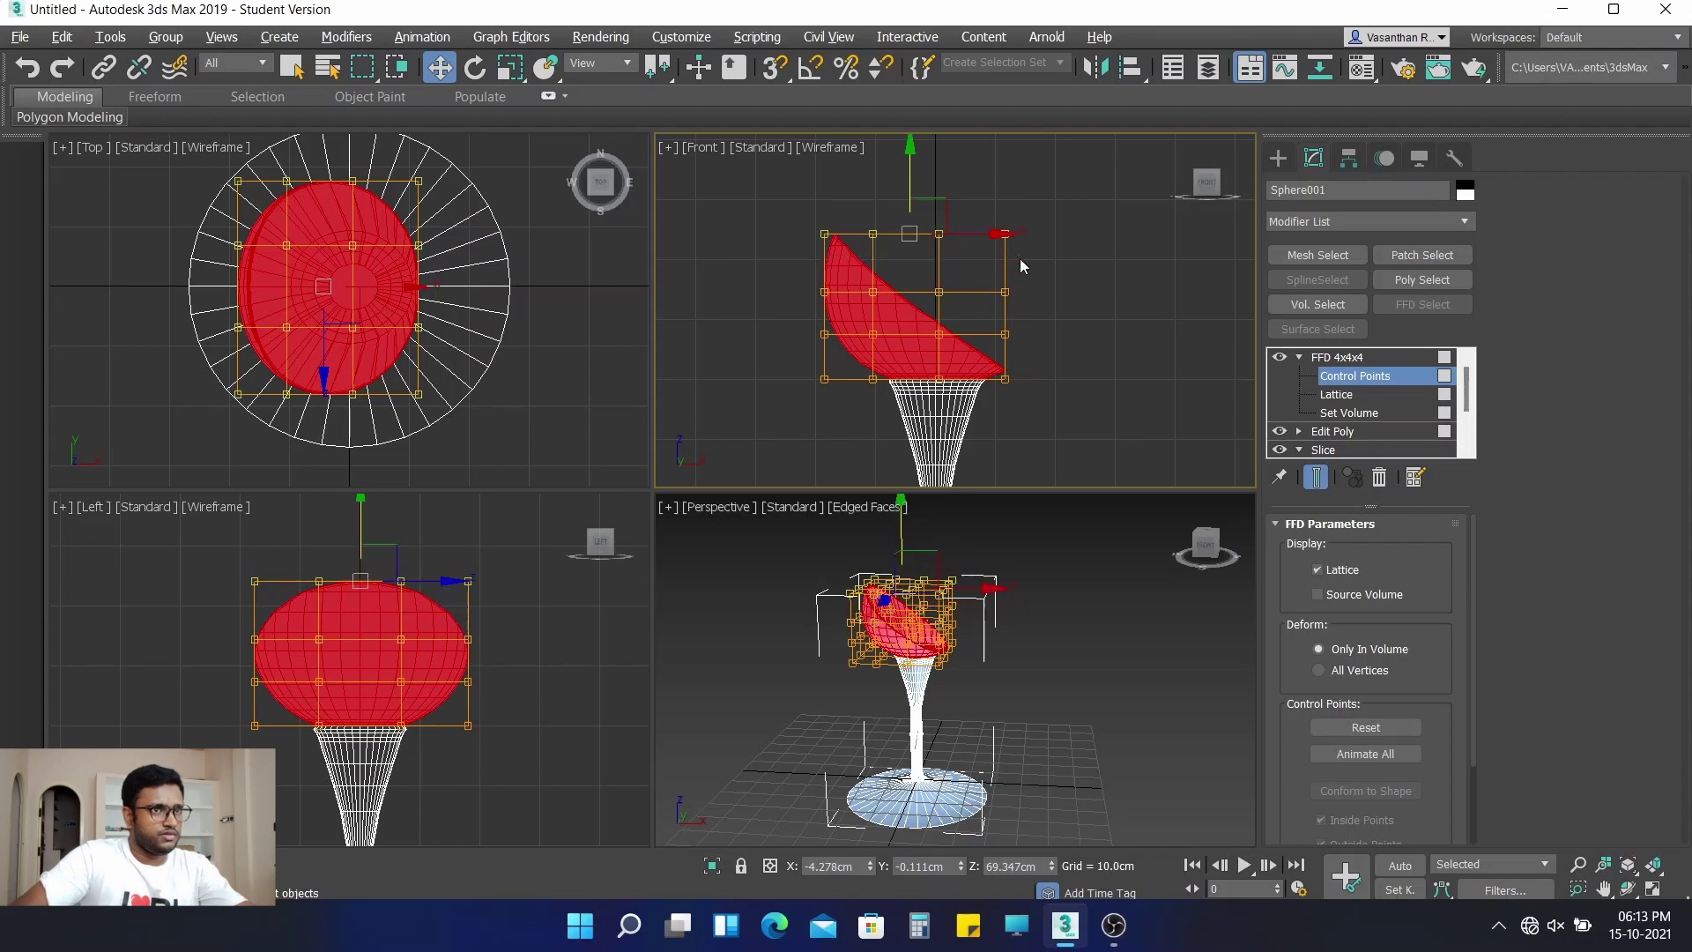
left_click_drag(912, 152, 911, 172)
middle_click_drag(992, 636, 1017, 726, "alt")
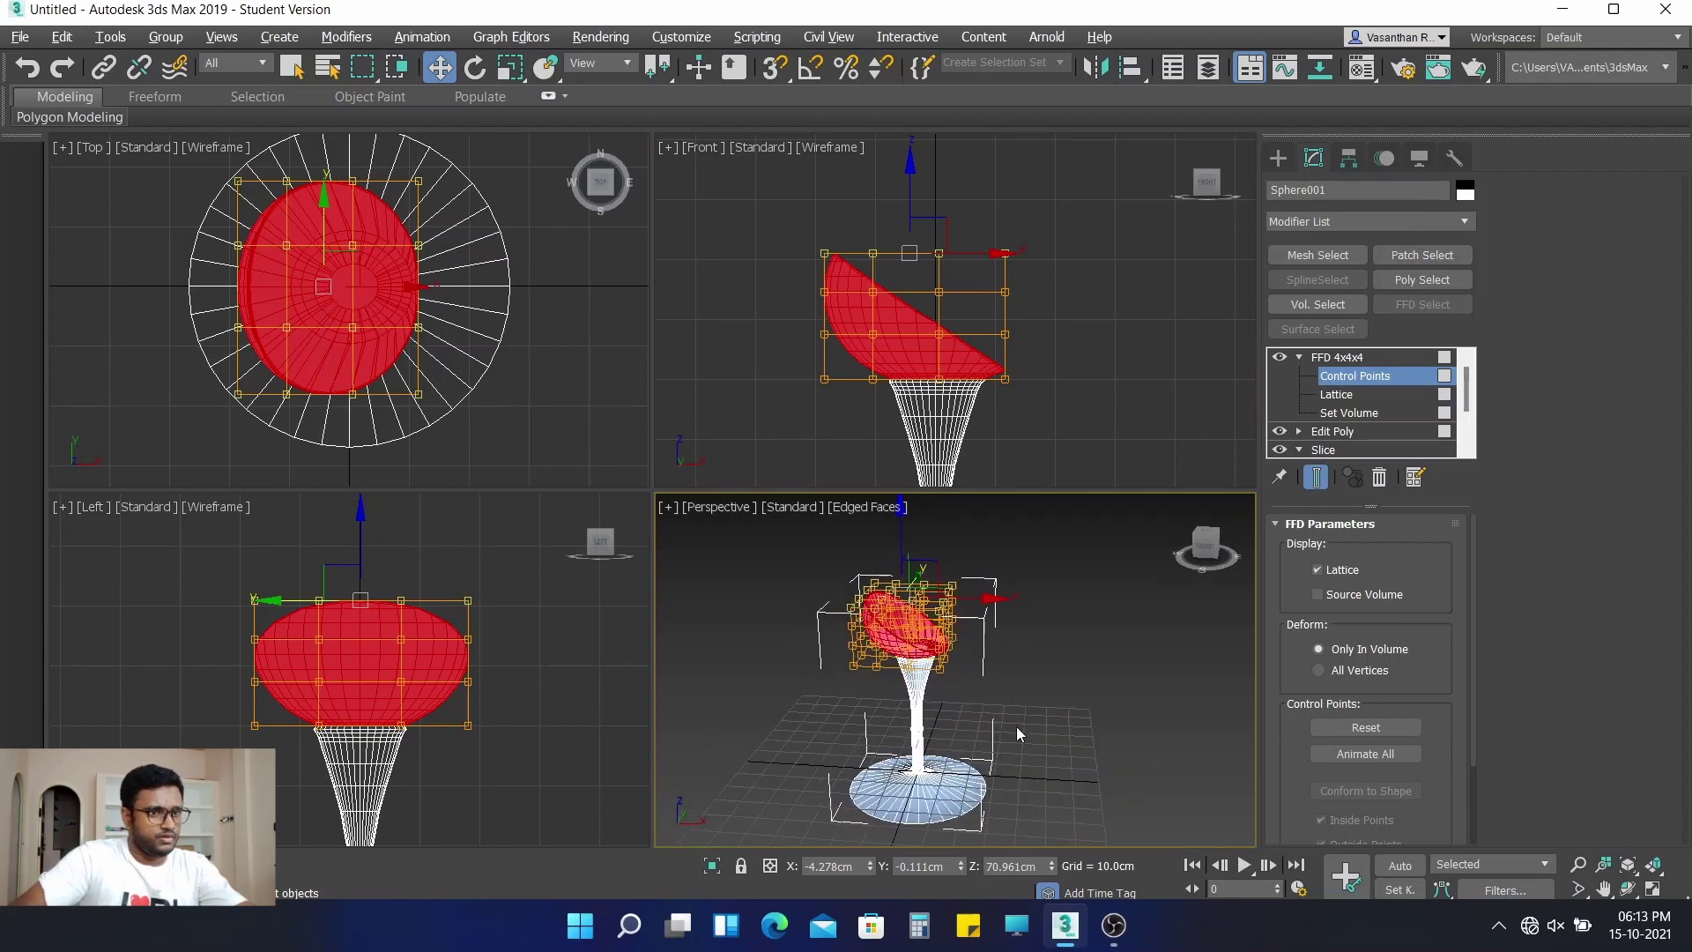
Add an Edit Poly modifier above the FFD 4x4x4 and deselect the object
left_click(1329, 224)
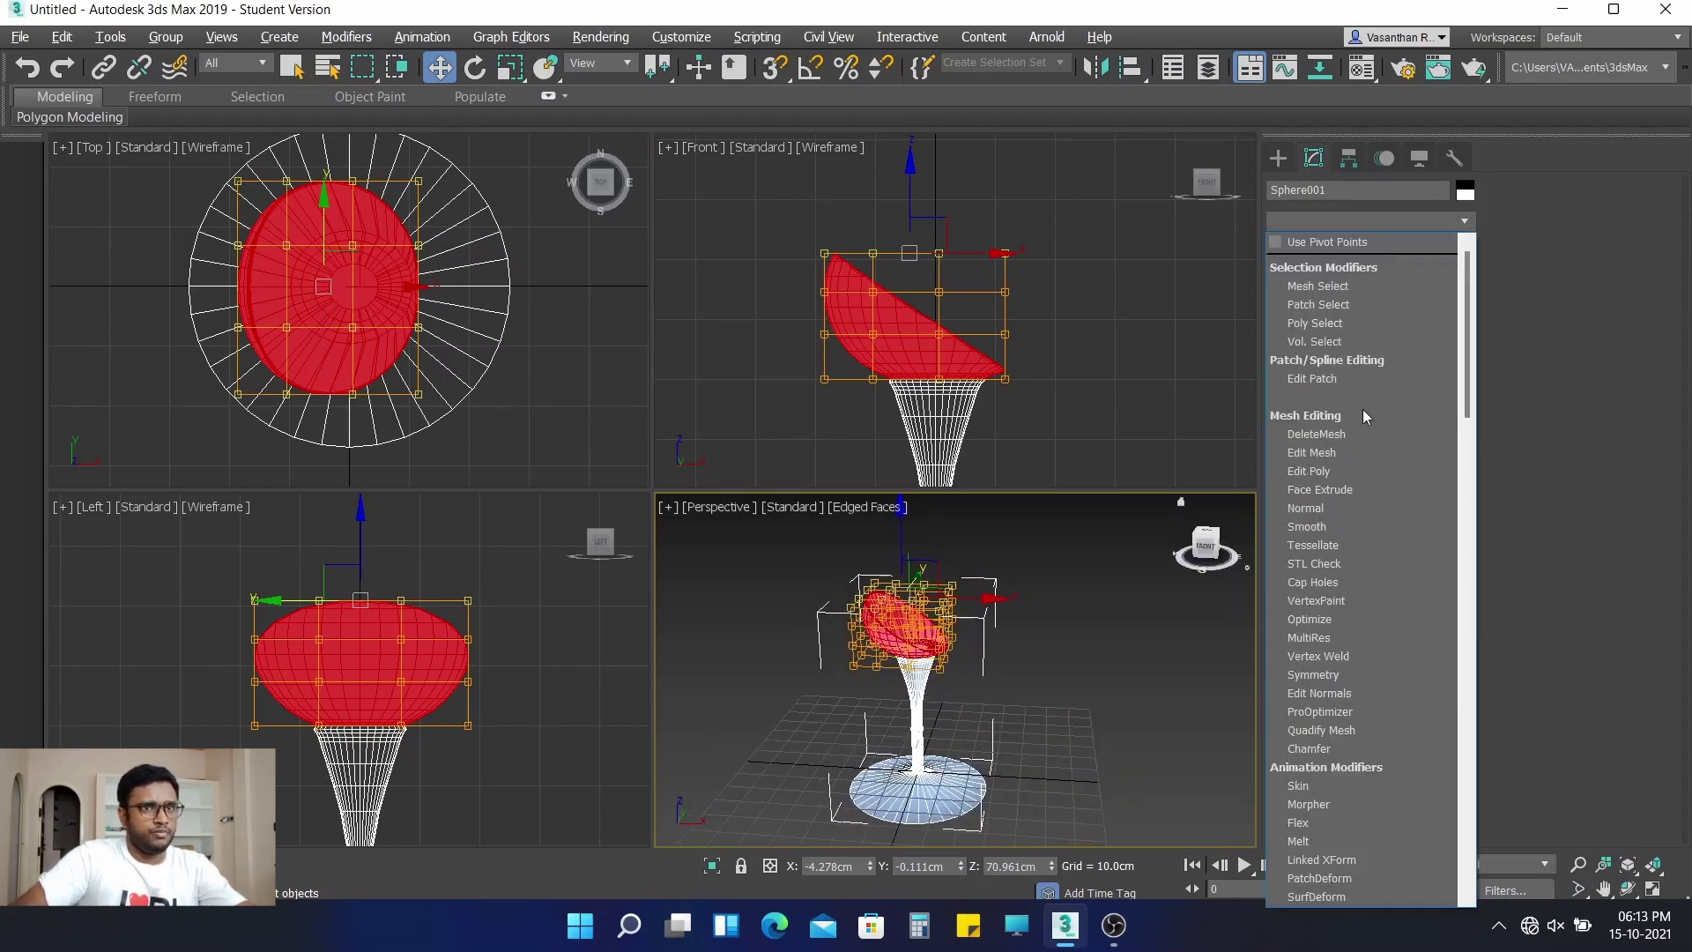
left_click(1324, 471)
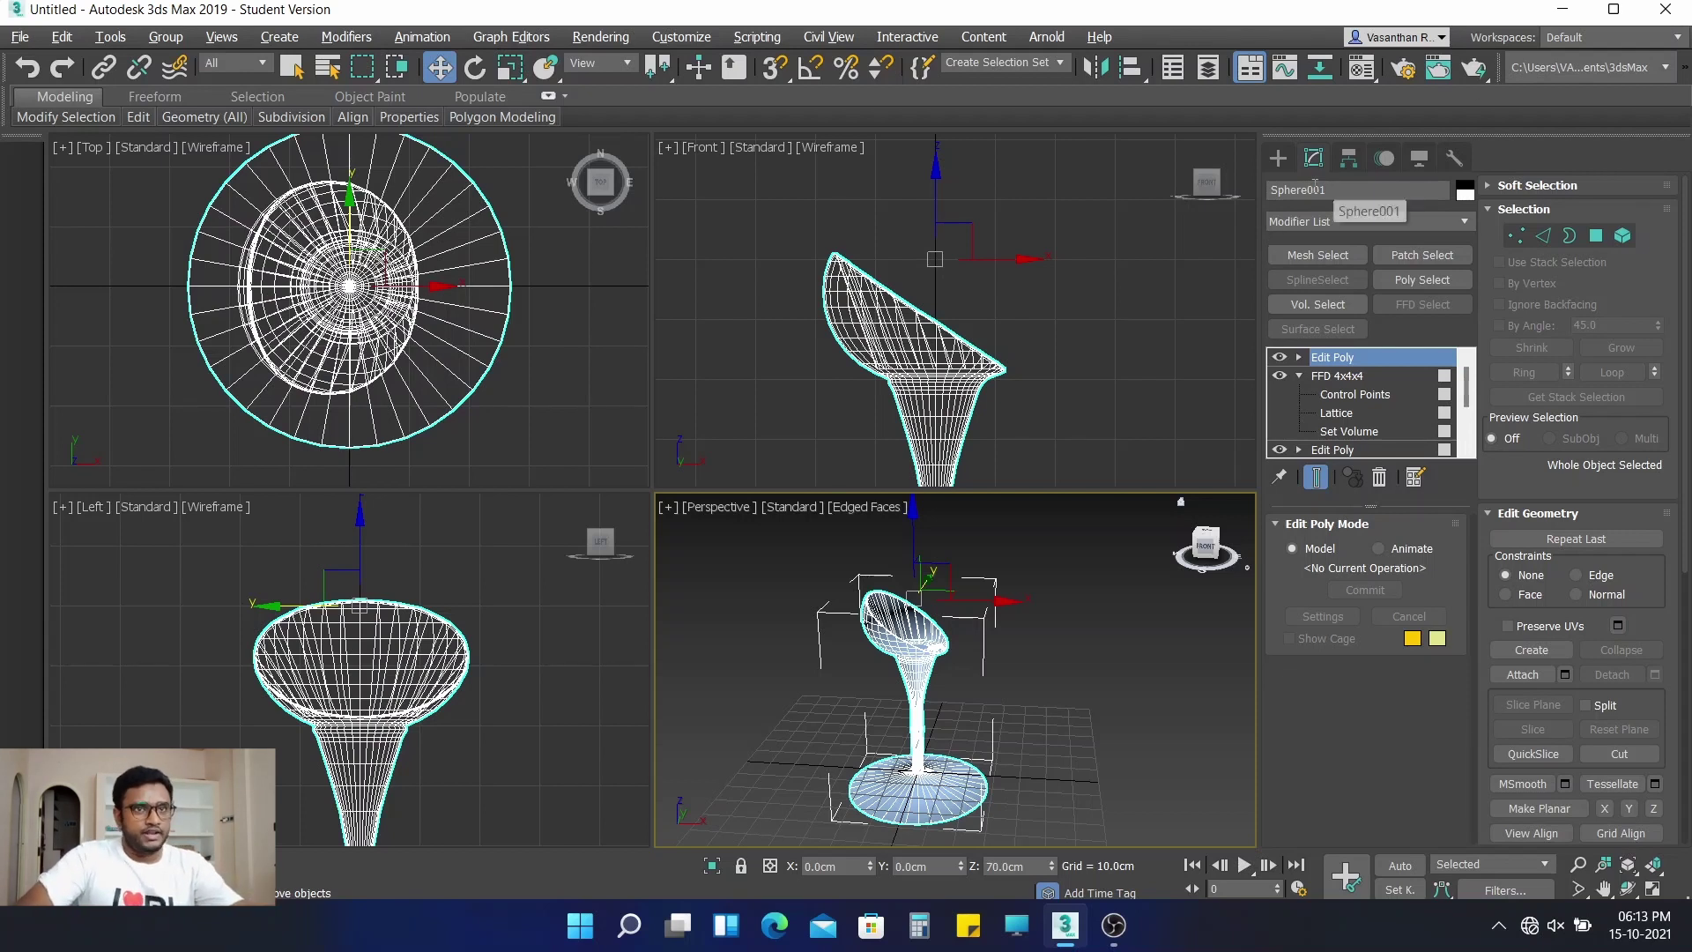
left_click(1277, 160)
left_click(1055, 357)
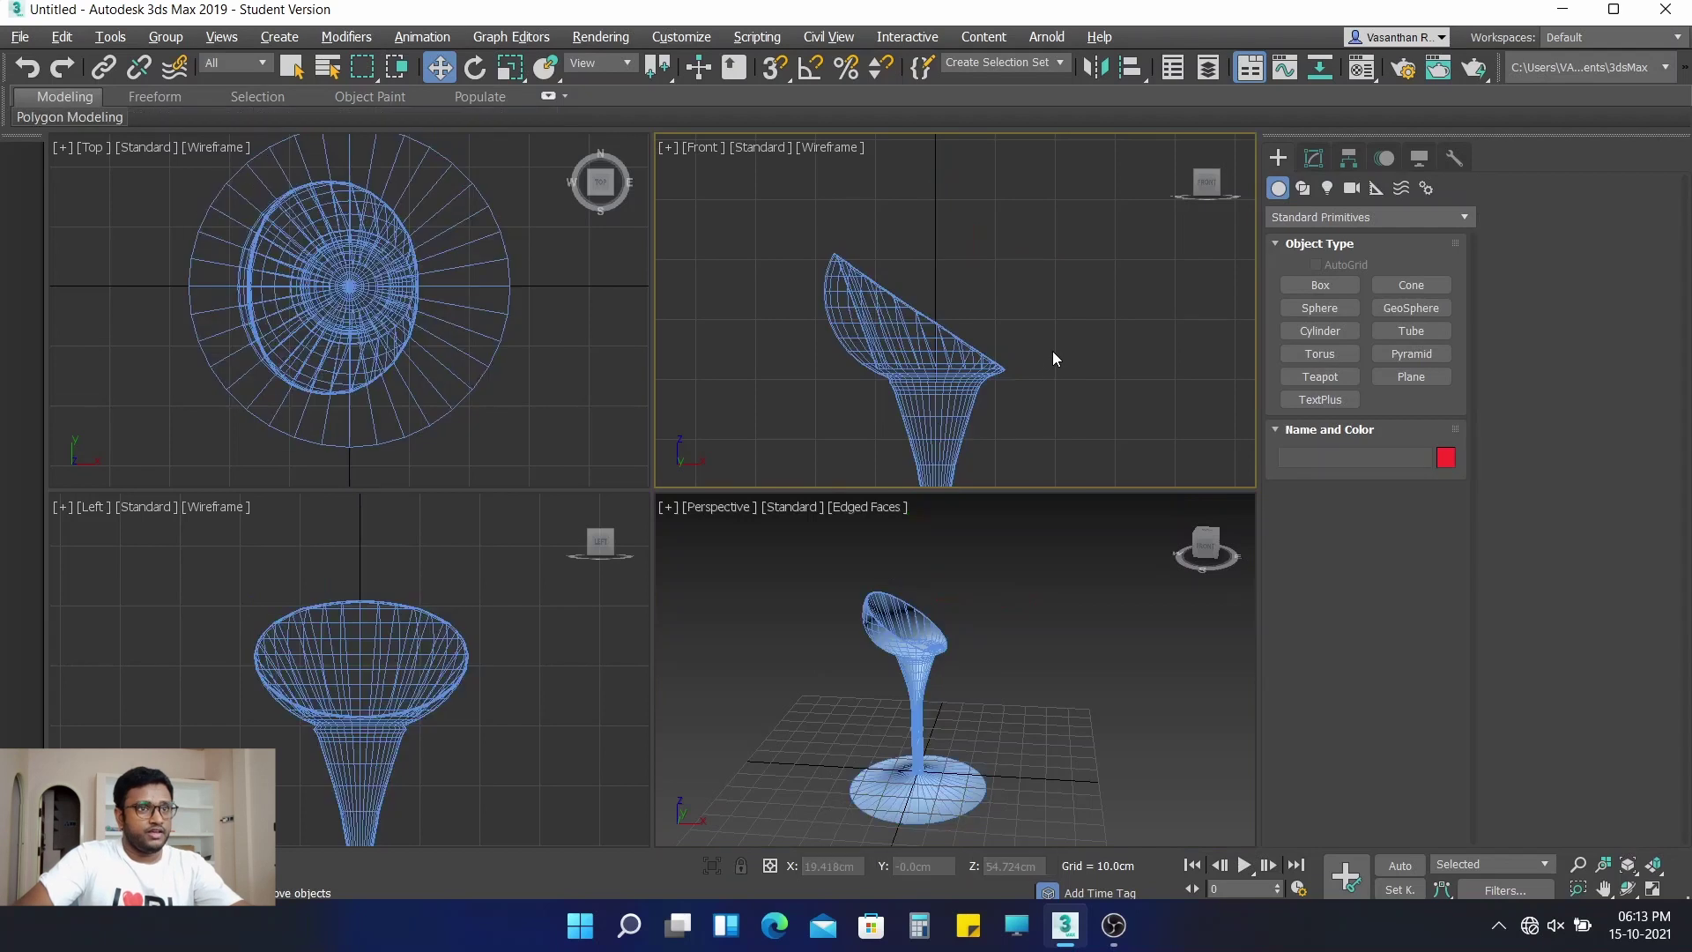
Draw an open four-point Line spline beside the stem's center in the Top view, its long segment about 5.6 cm and both ends angled back toward the center
left_click(1304, 188)
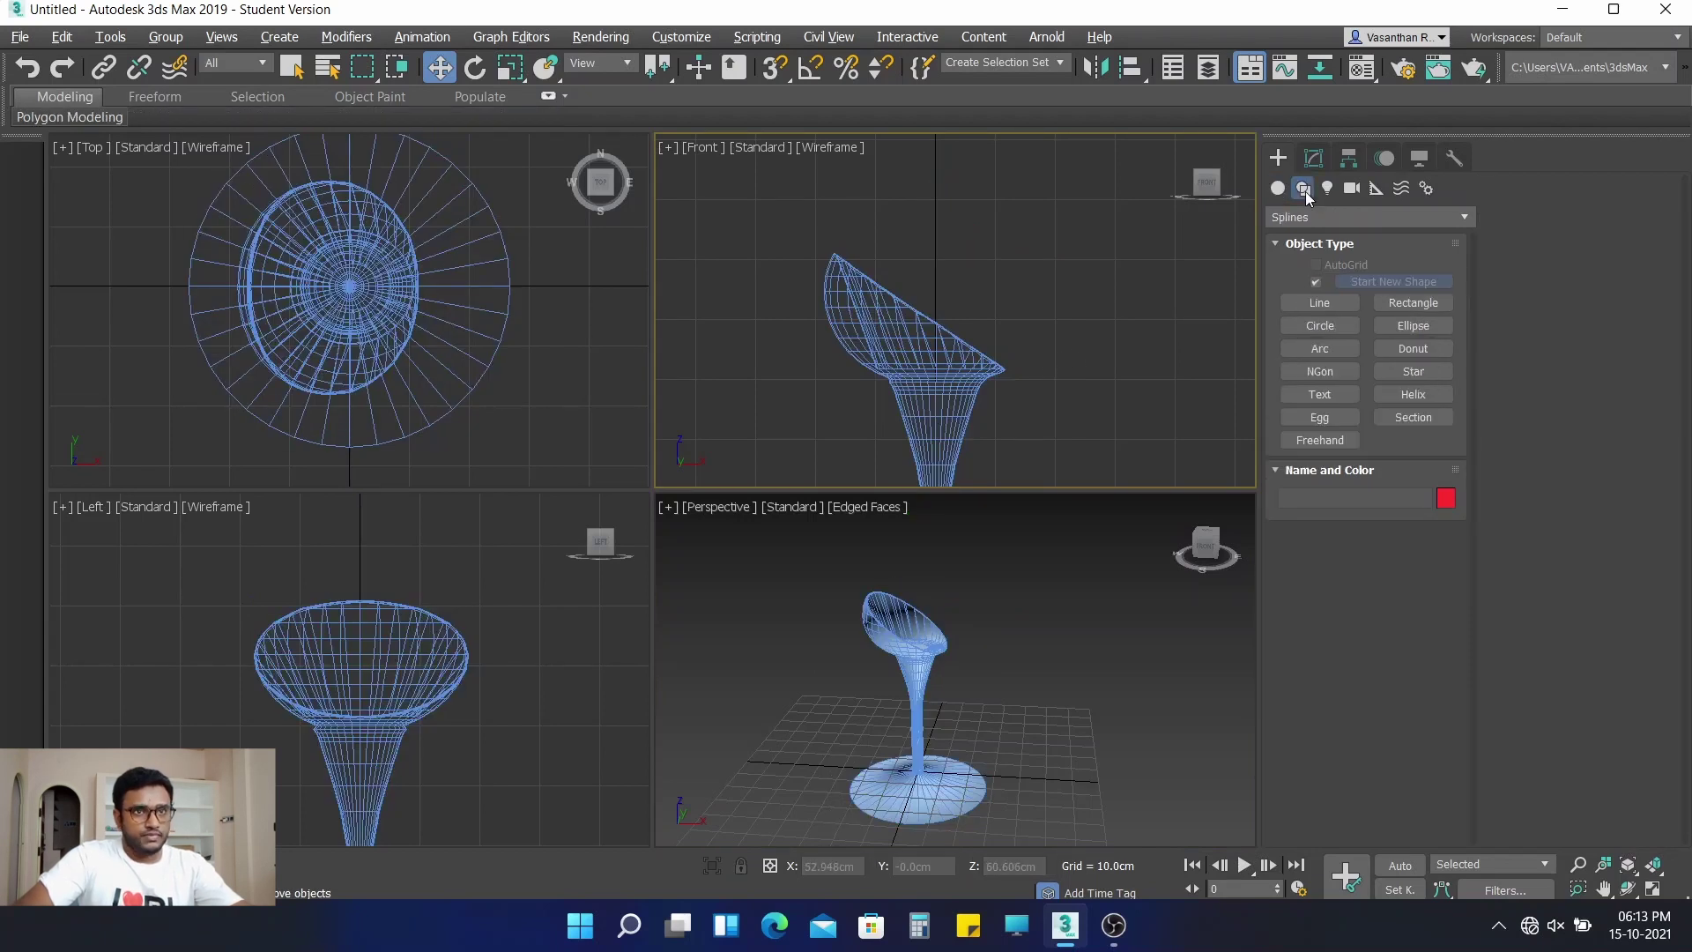
left_click(1327, 303)
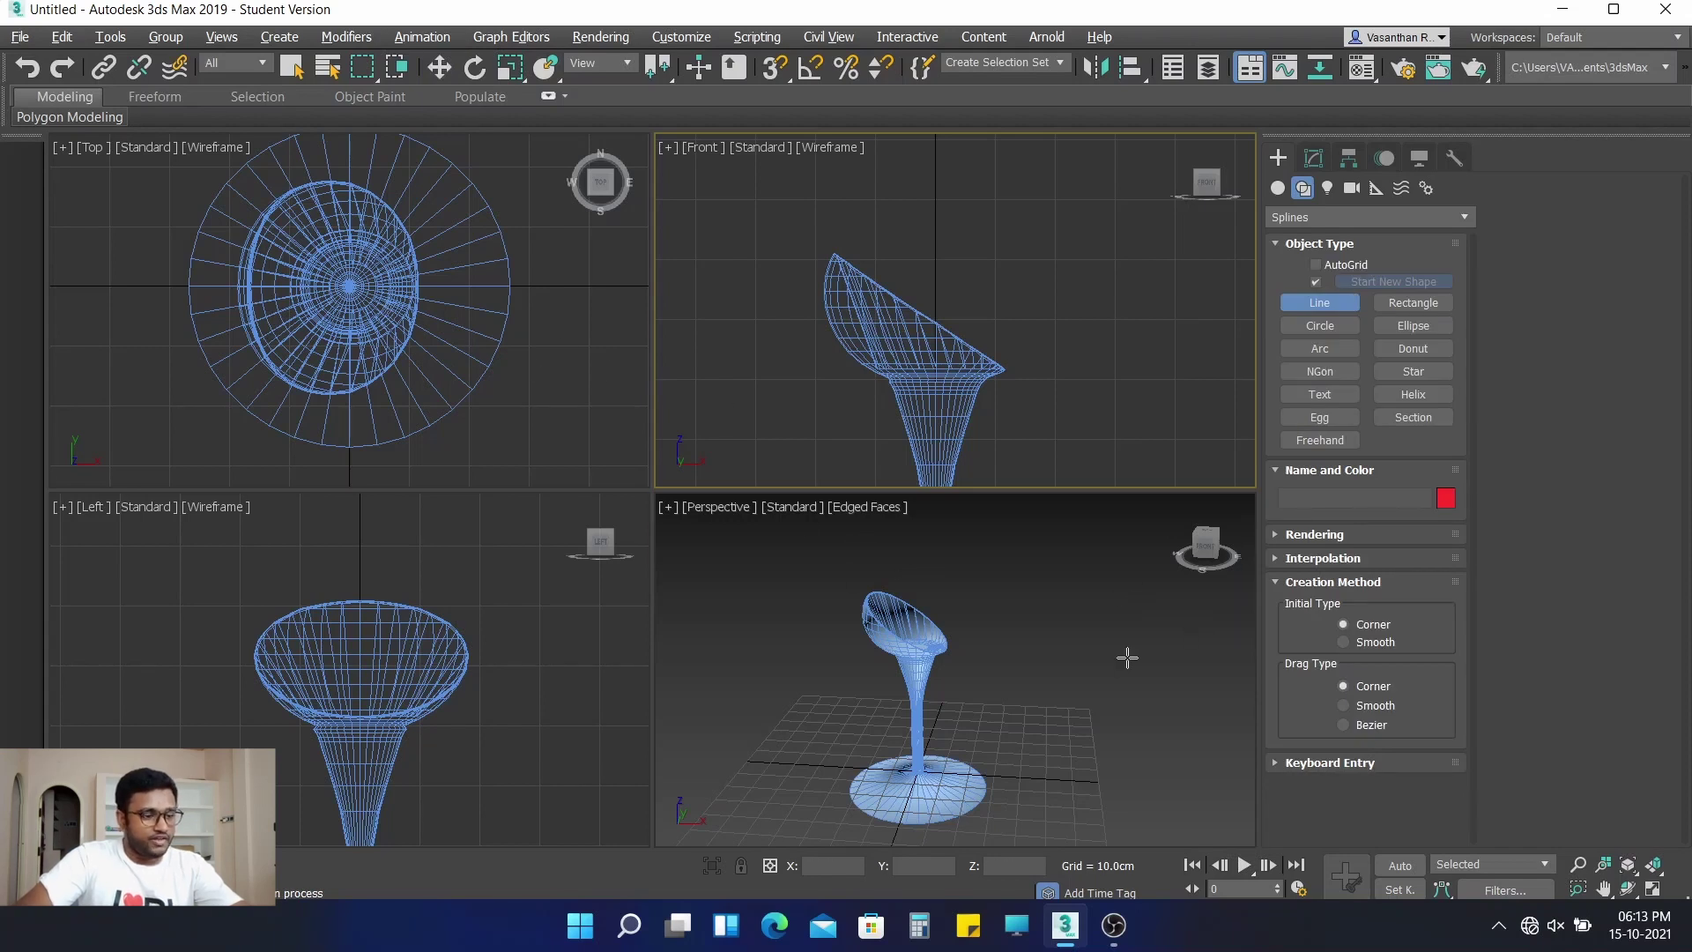
mouse_move(1127, 657)
middle_mouse_down("alt")
mouse_move(1126, 714)
mouse_move(1137, 653)
middle_mouse_up("alt")
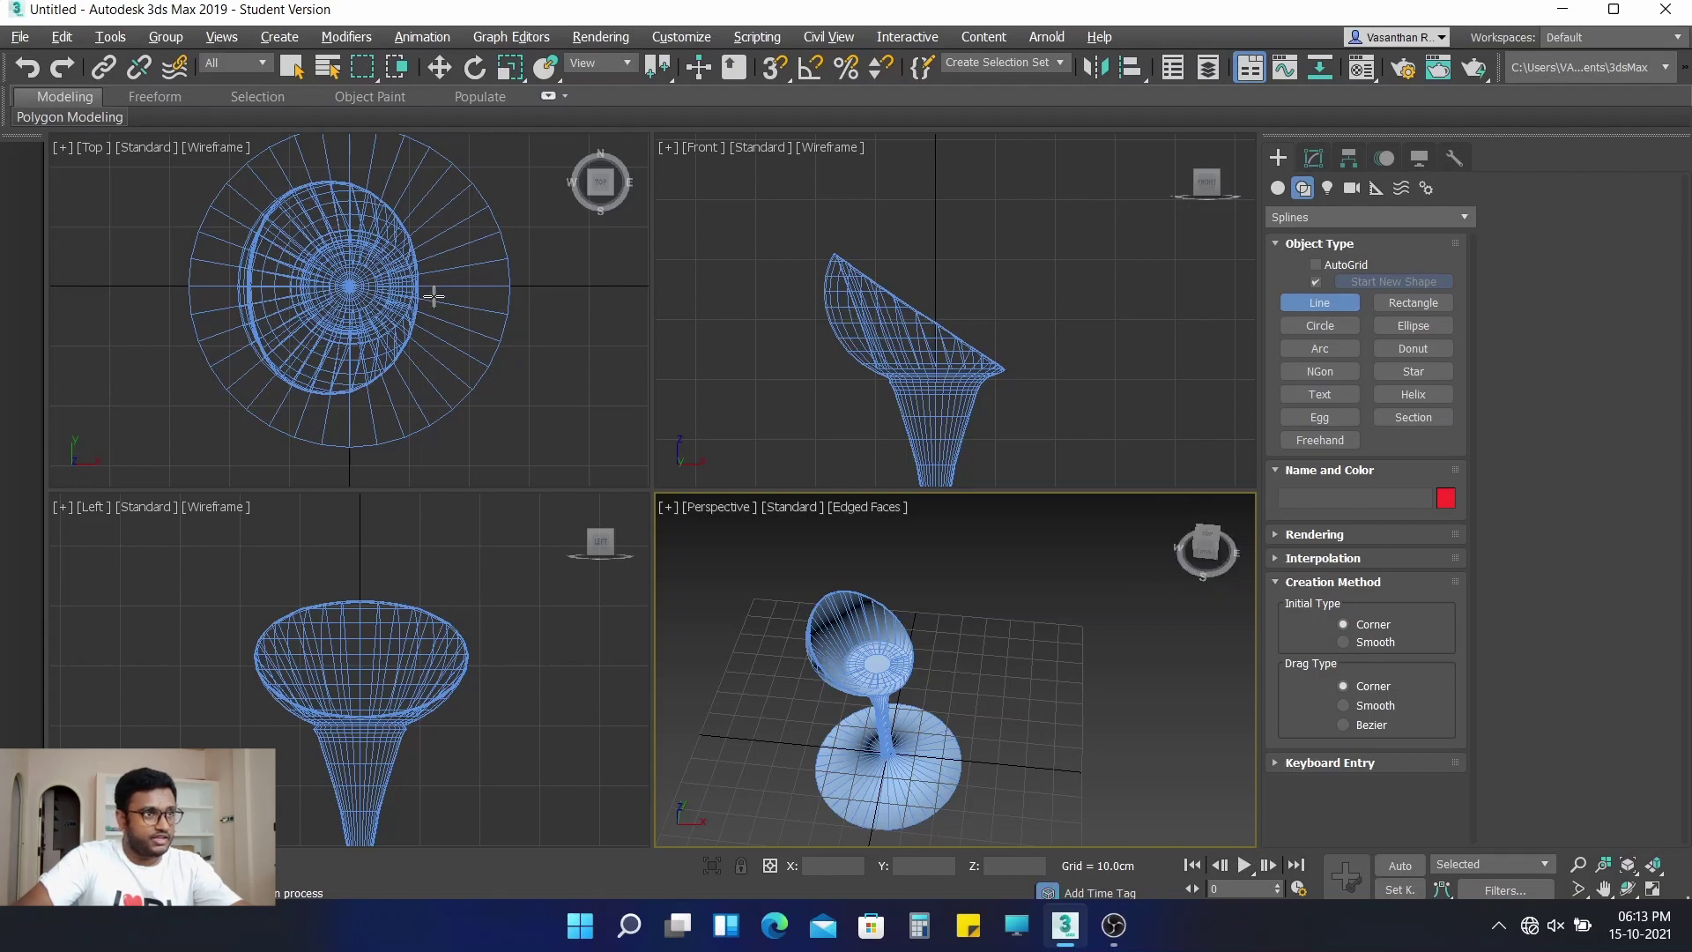
mouse_move(872, 705)
middle_mouse_down("alt")
mouse_move(1014, 628)
mouse_move(983, 734)
mouse_move(899, 687)
middle_mouse_up("alt")
scroll(412, 342, "down", 2)
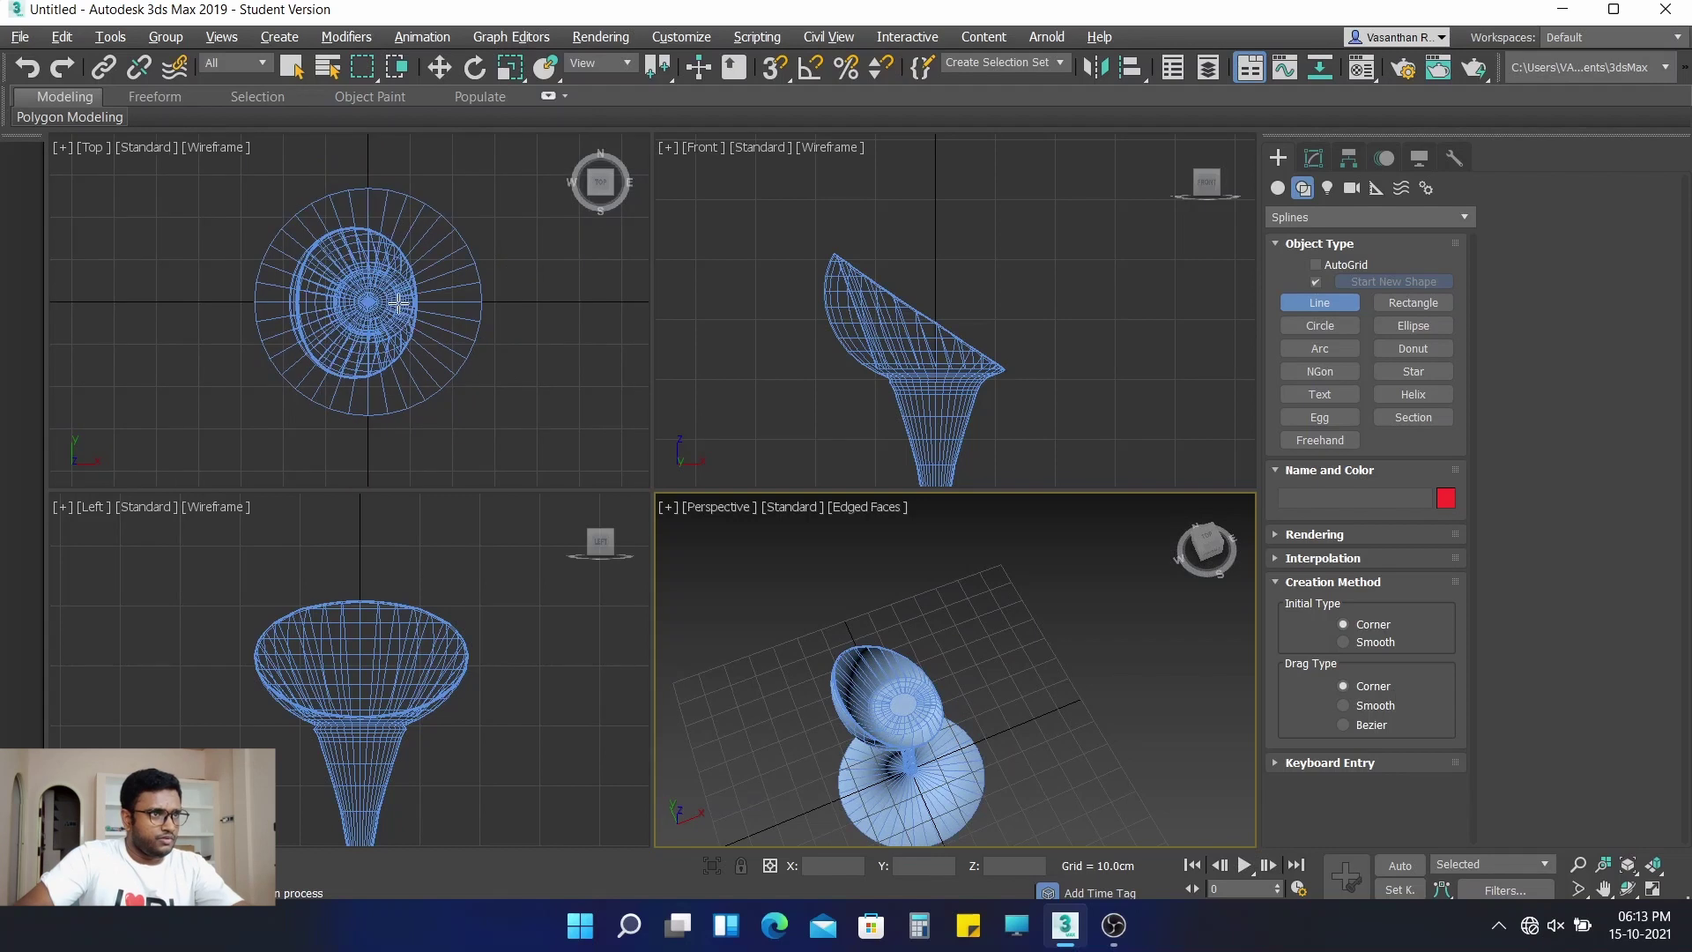
scroll(379, 289, "up", 5)
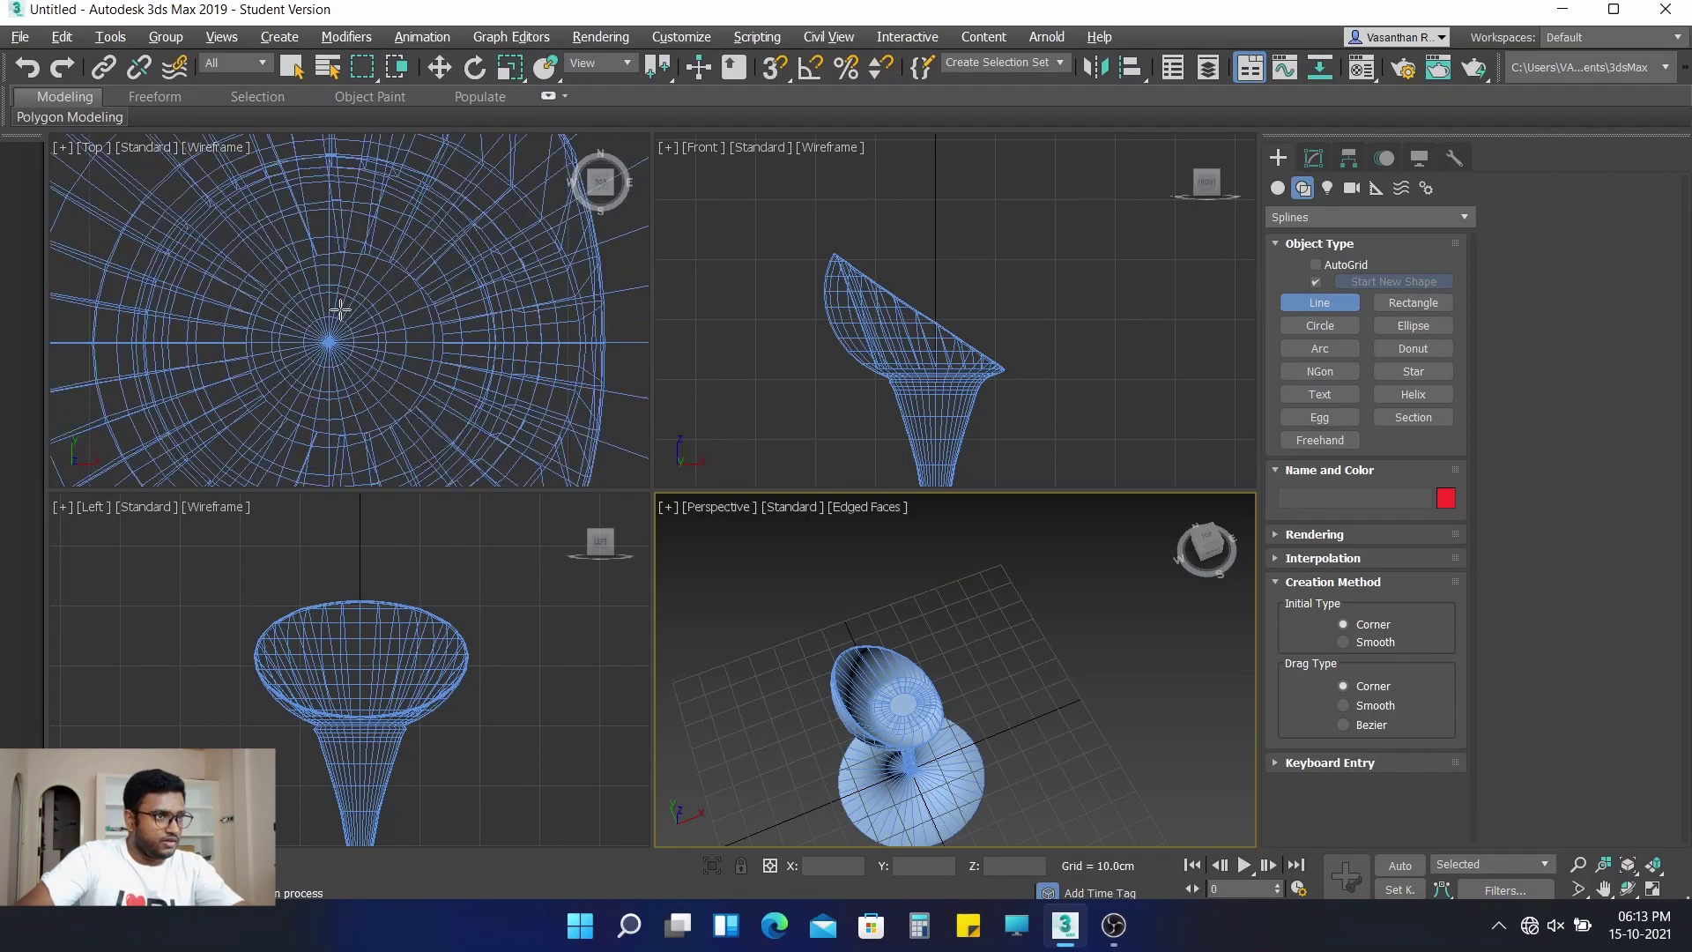
left_click(340, 304)
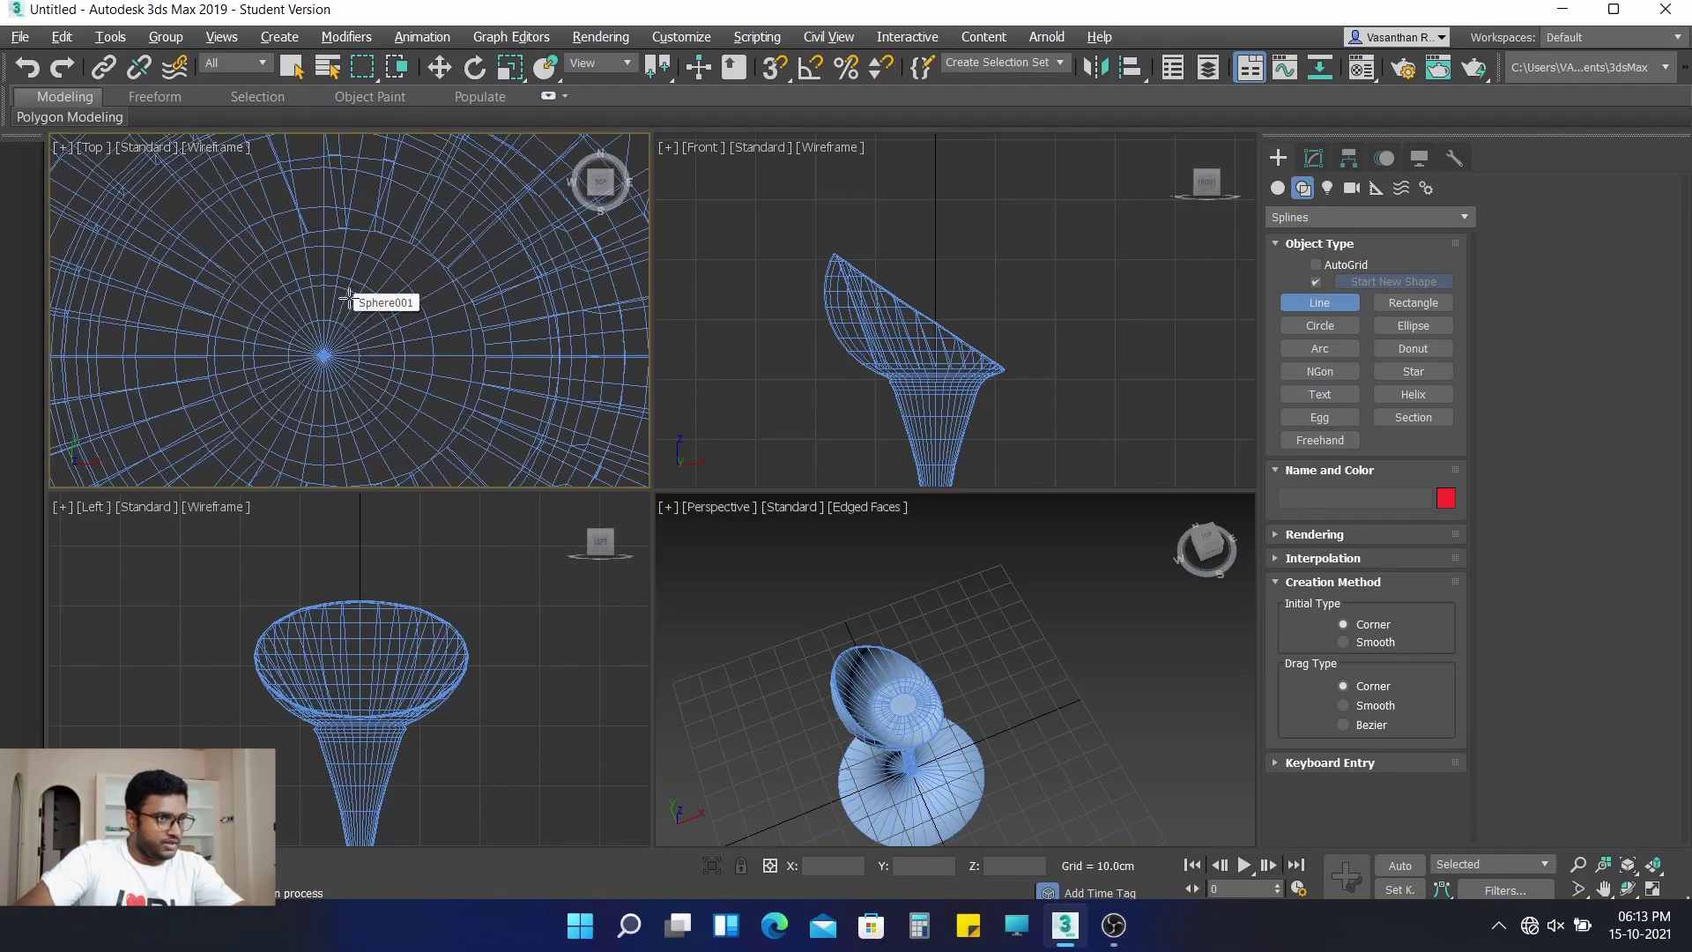
left_click(402, 230)
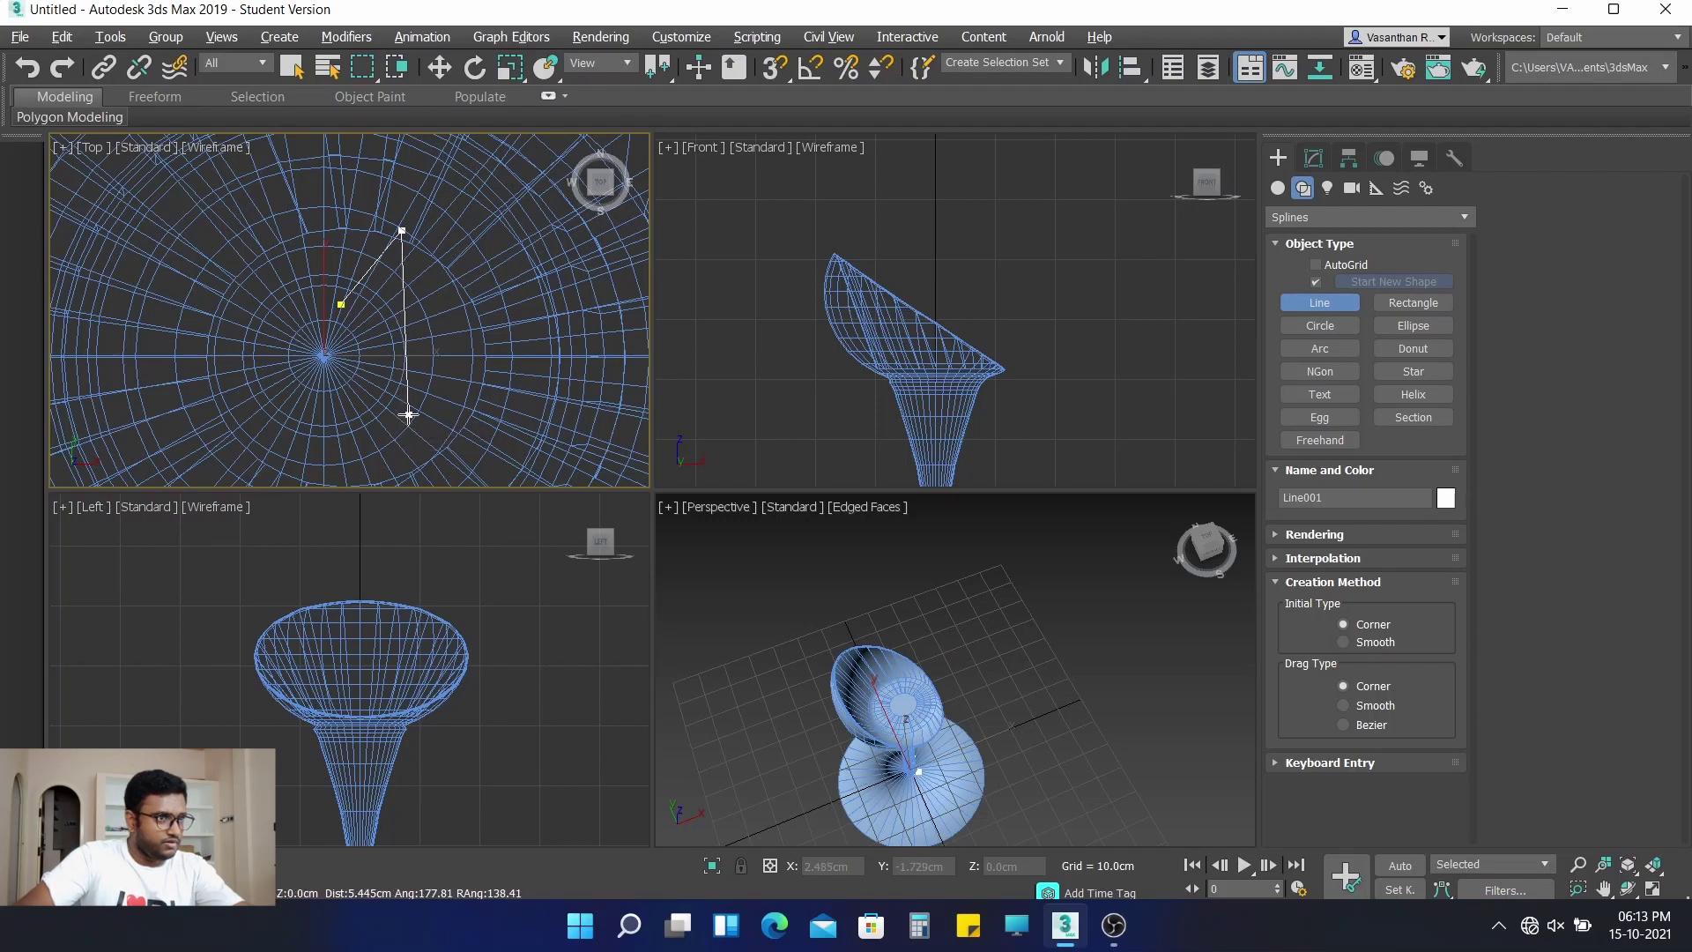
left_click(403, 418)
left_click(348, 394)
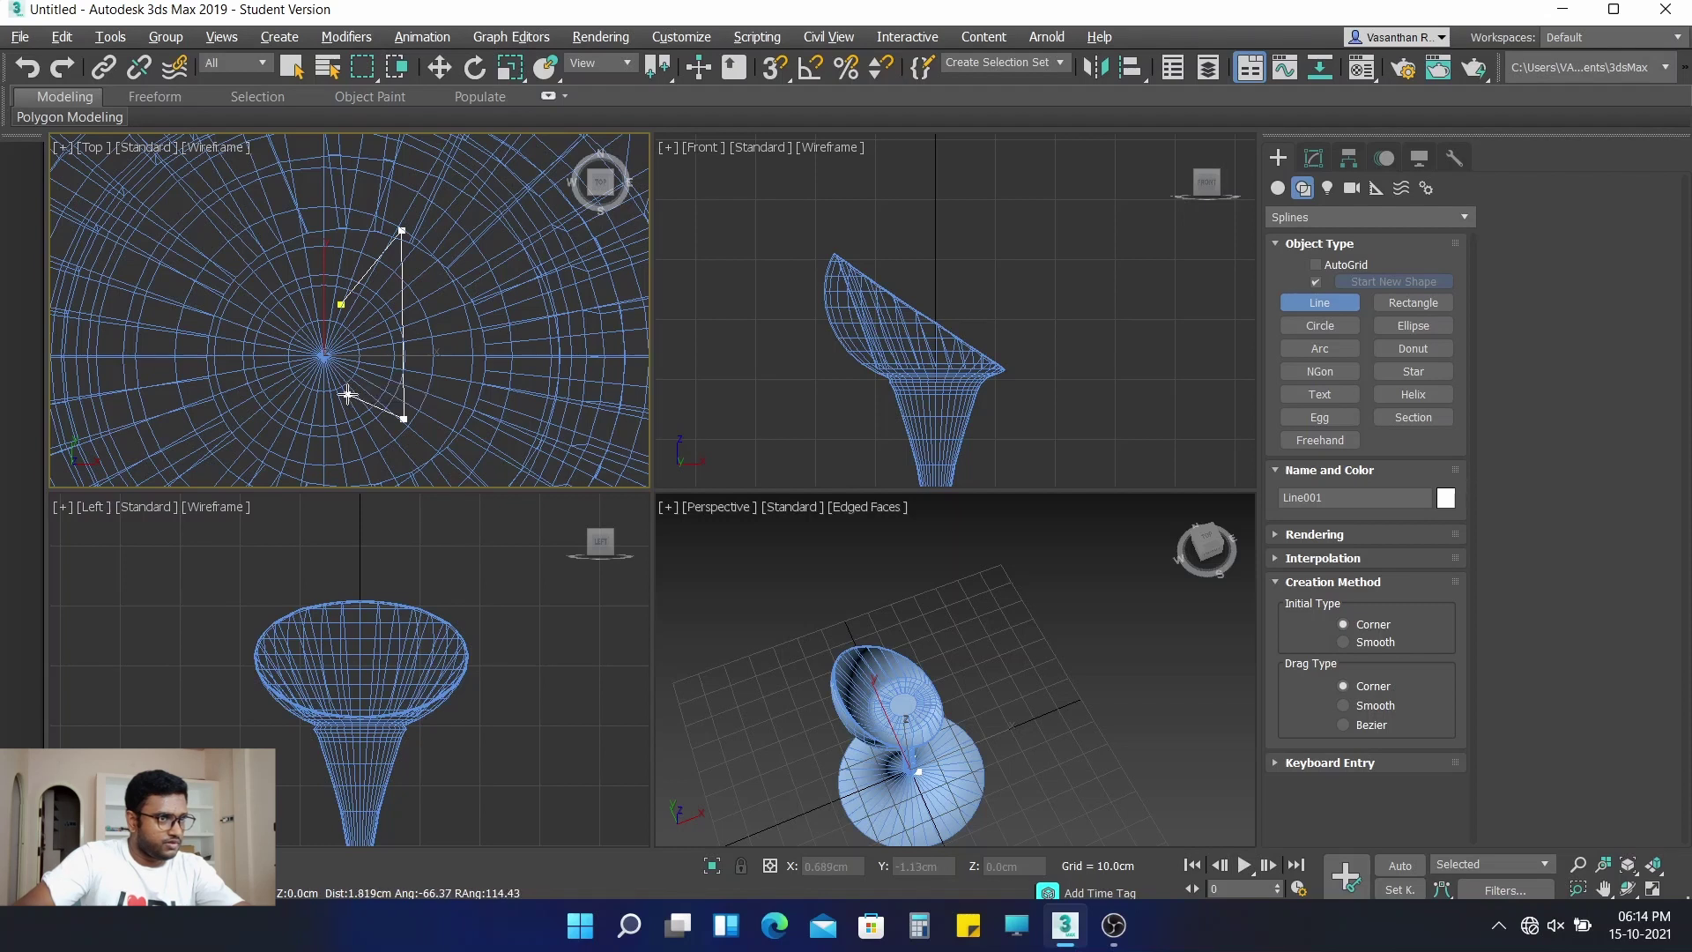
right_click(405, 440)
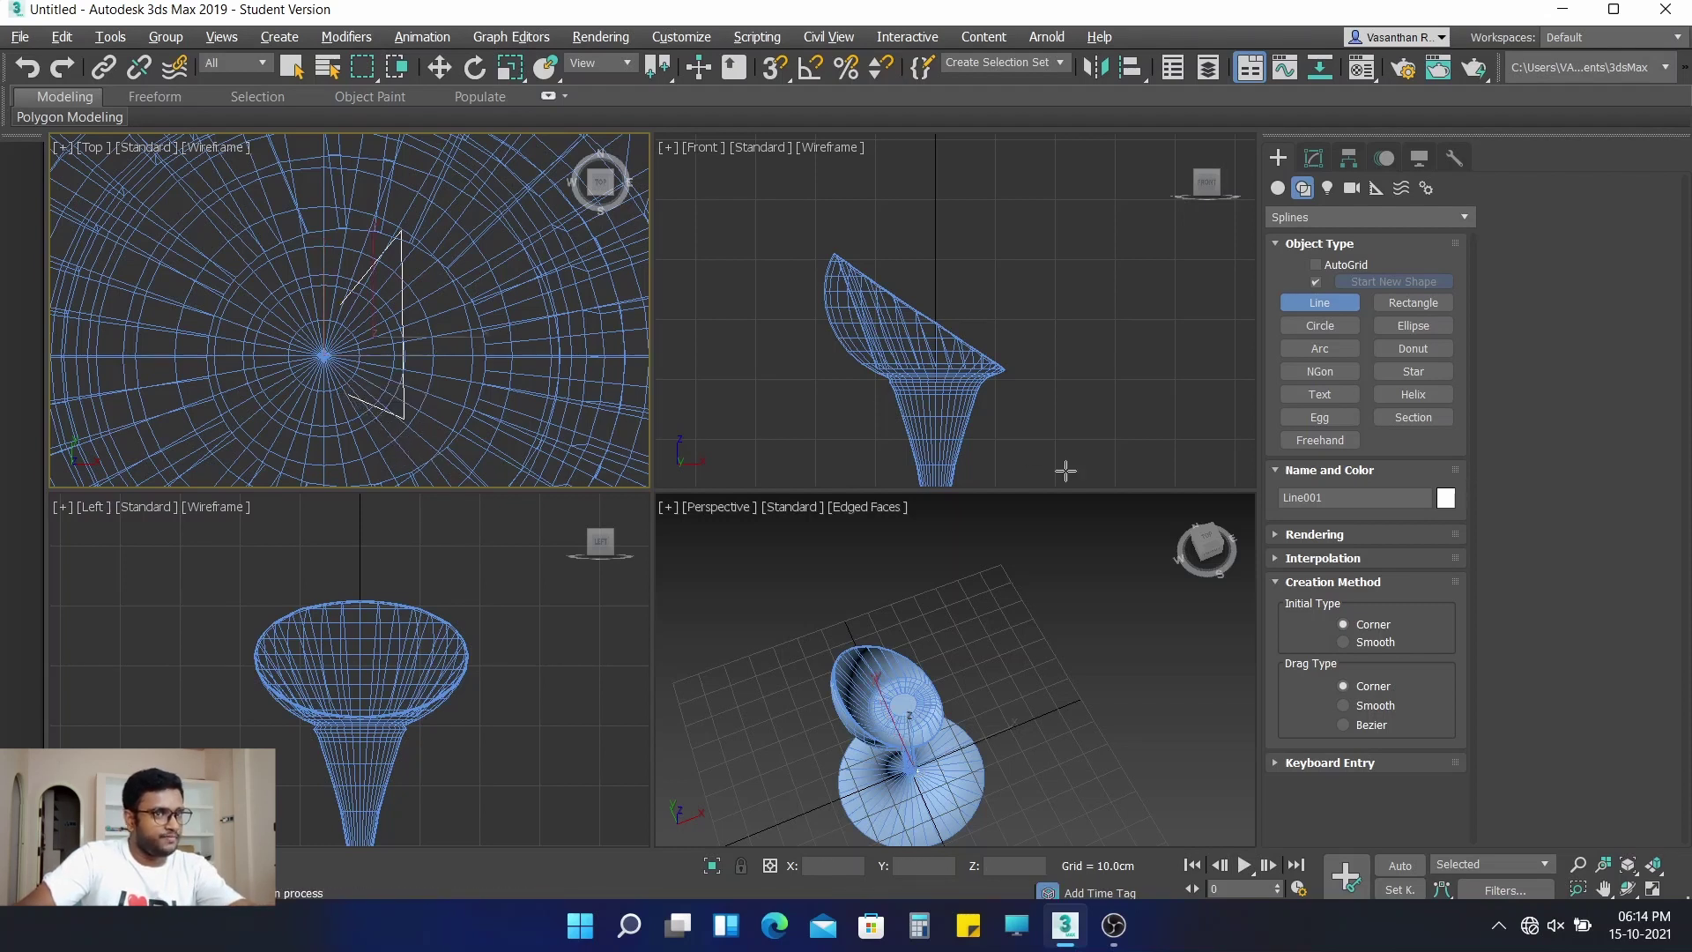
At vertex level, move the line's lower outer corner in the Top view to Y about -2.54 cm and slightly farther out from the stem
left_click(1314, 158)
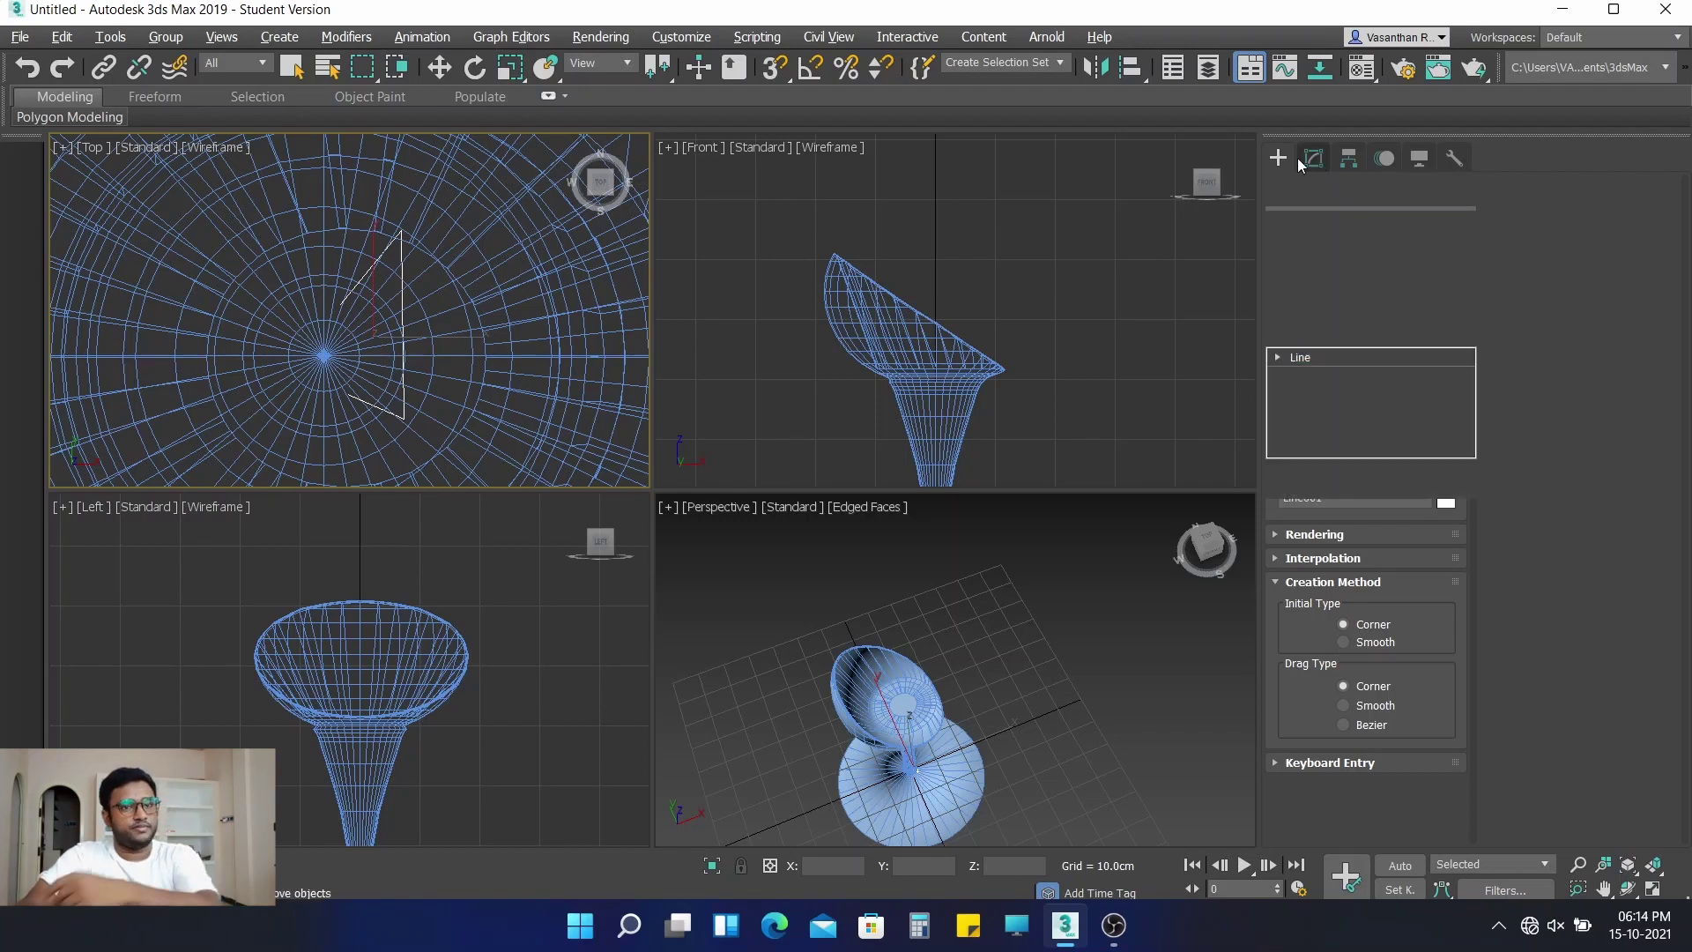
key("w")
left_click(1338, 604)
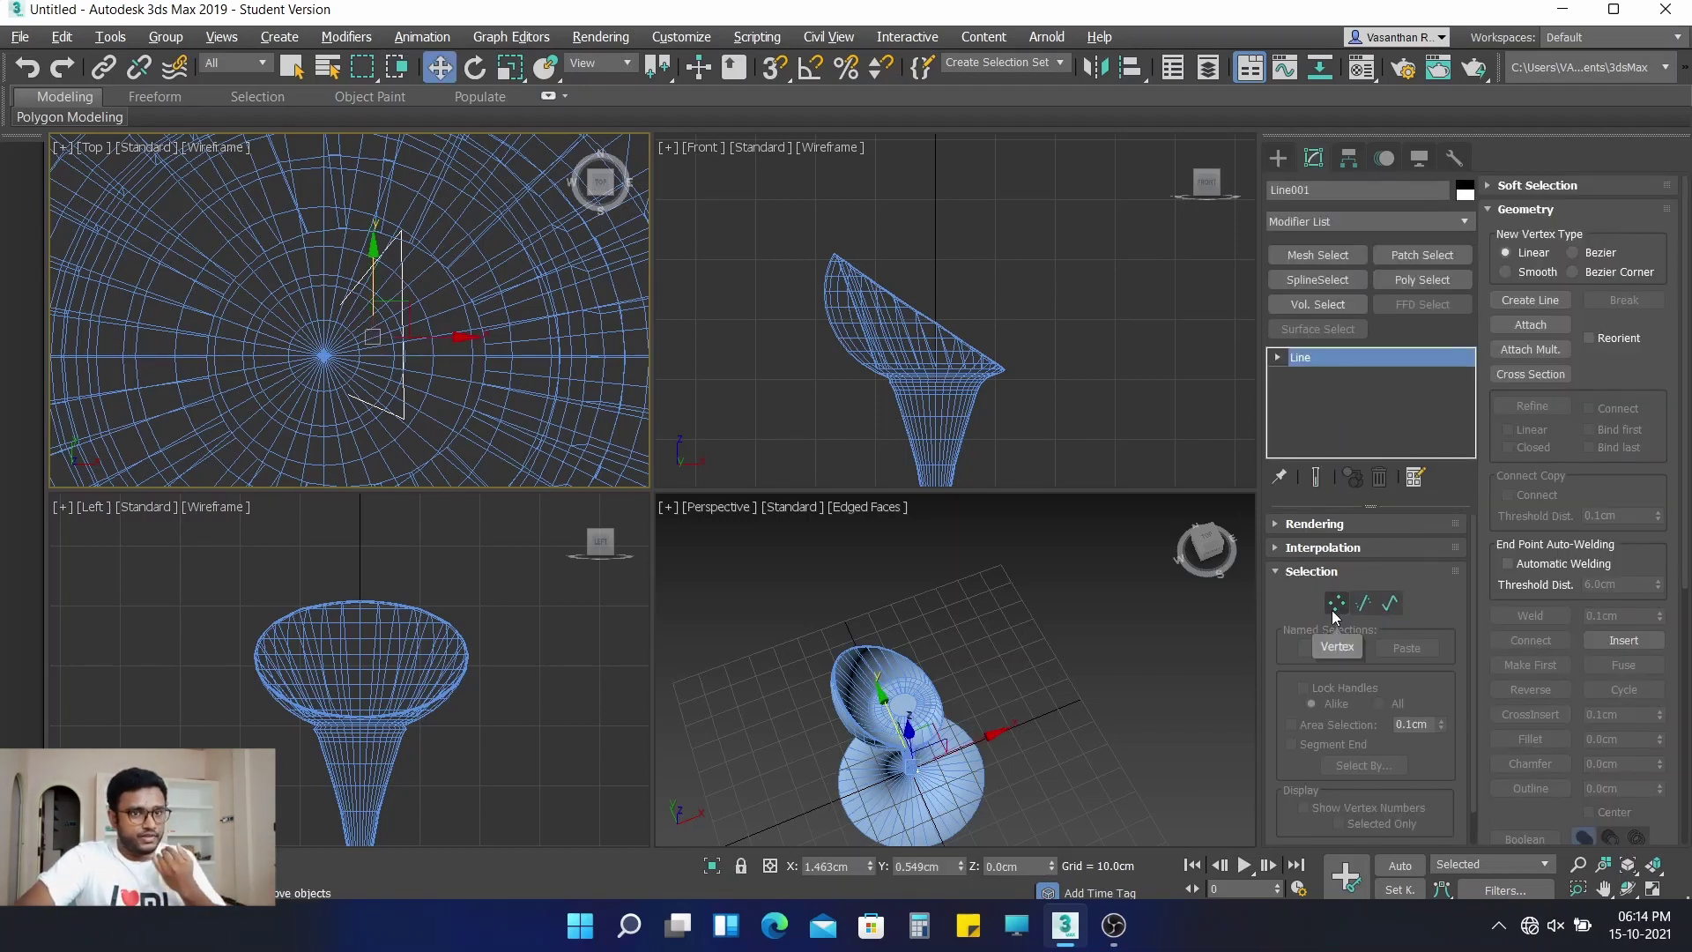
left_click(404, 419)
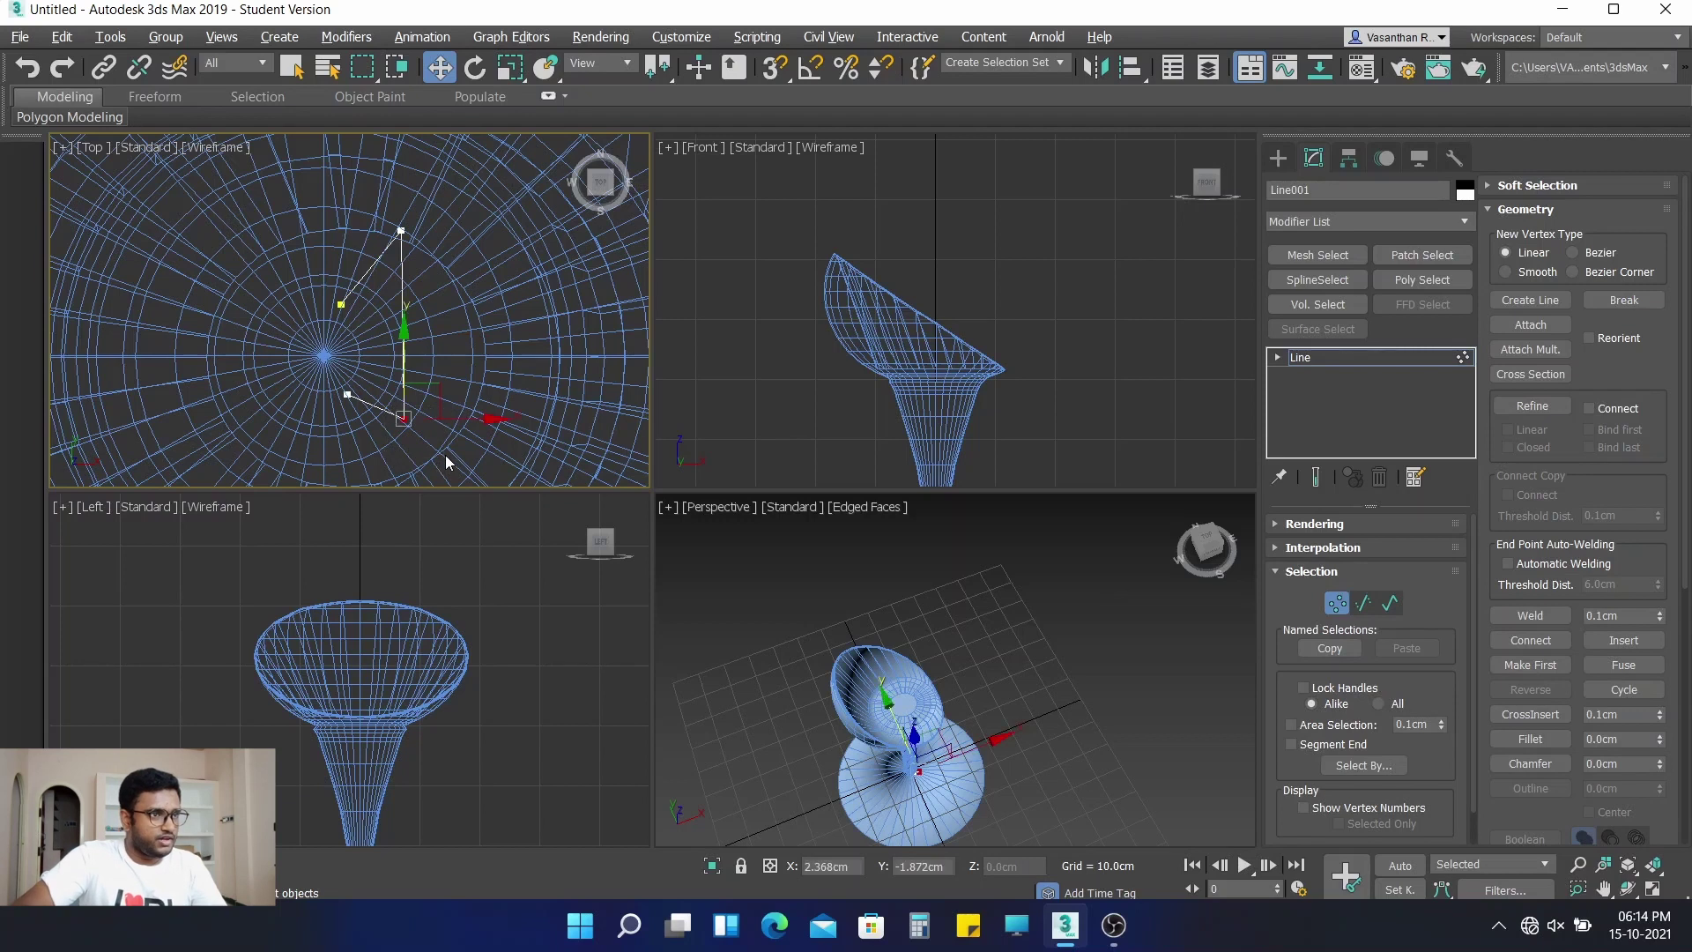
left_click_drag(405, 335, 409, 359)
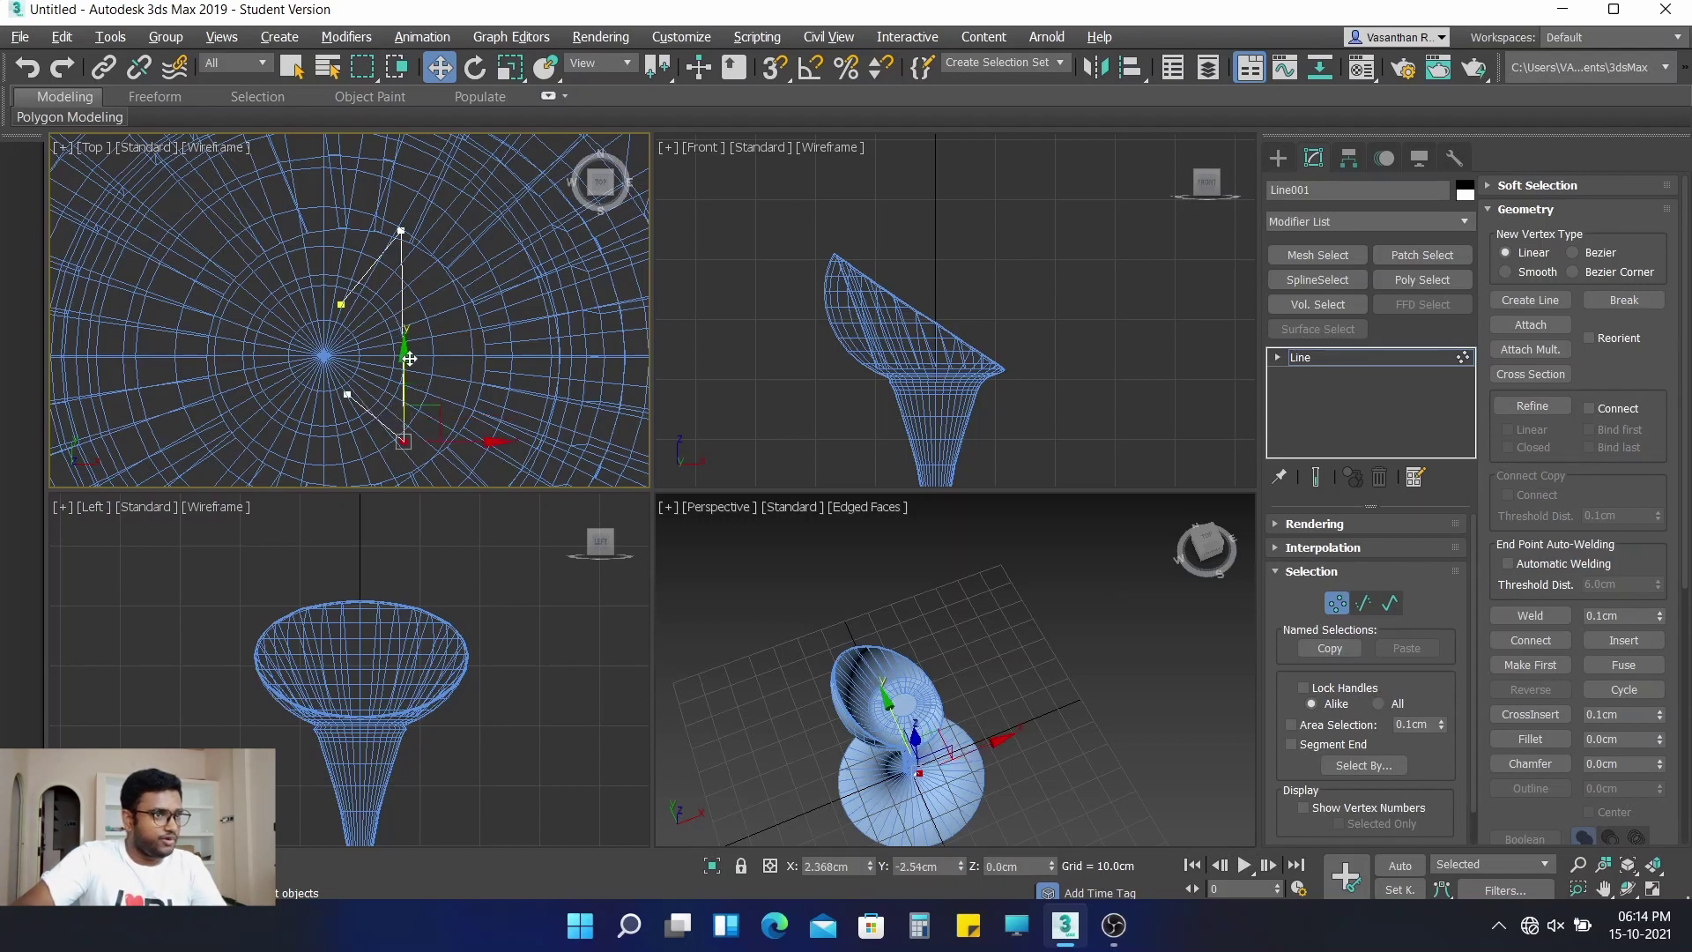
left_click_drag(492, 440, 500, 434)
Move the line's upper outer corner to Y about 2.86 cm and outward until it aligns vertically with the lower outer corner
left_click(401, 230)
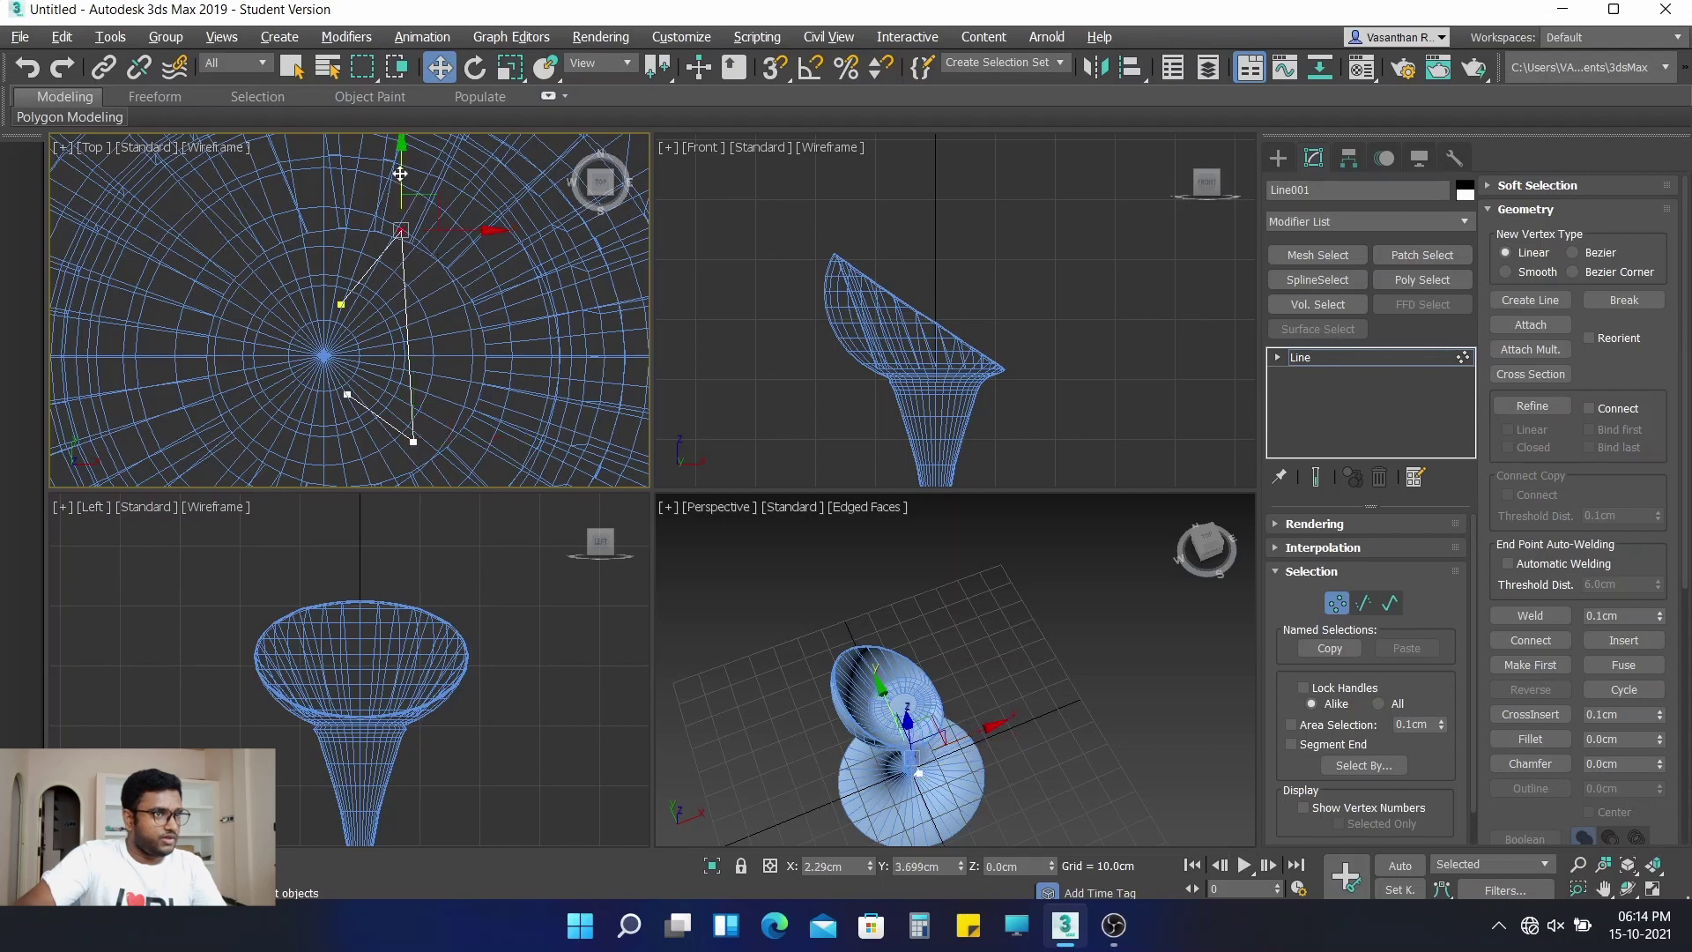
left_click_drag(401, 189, 401, 218)
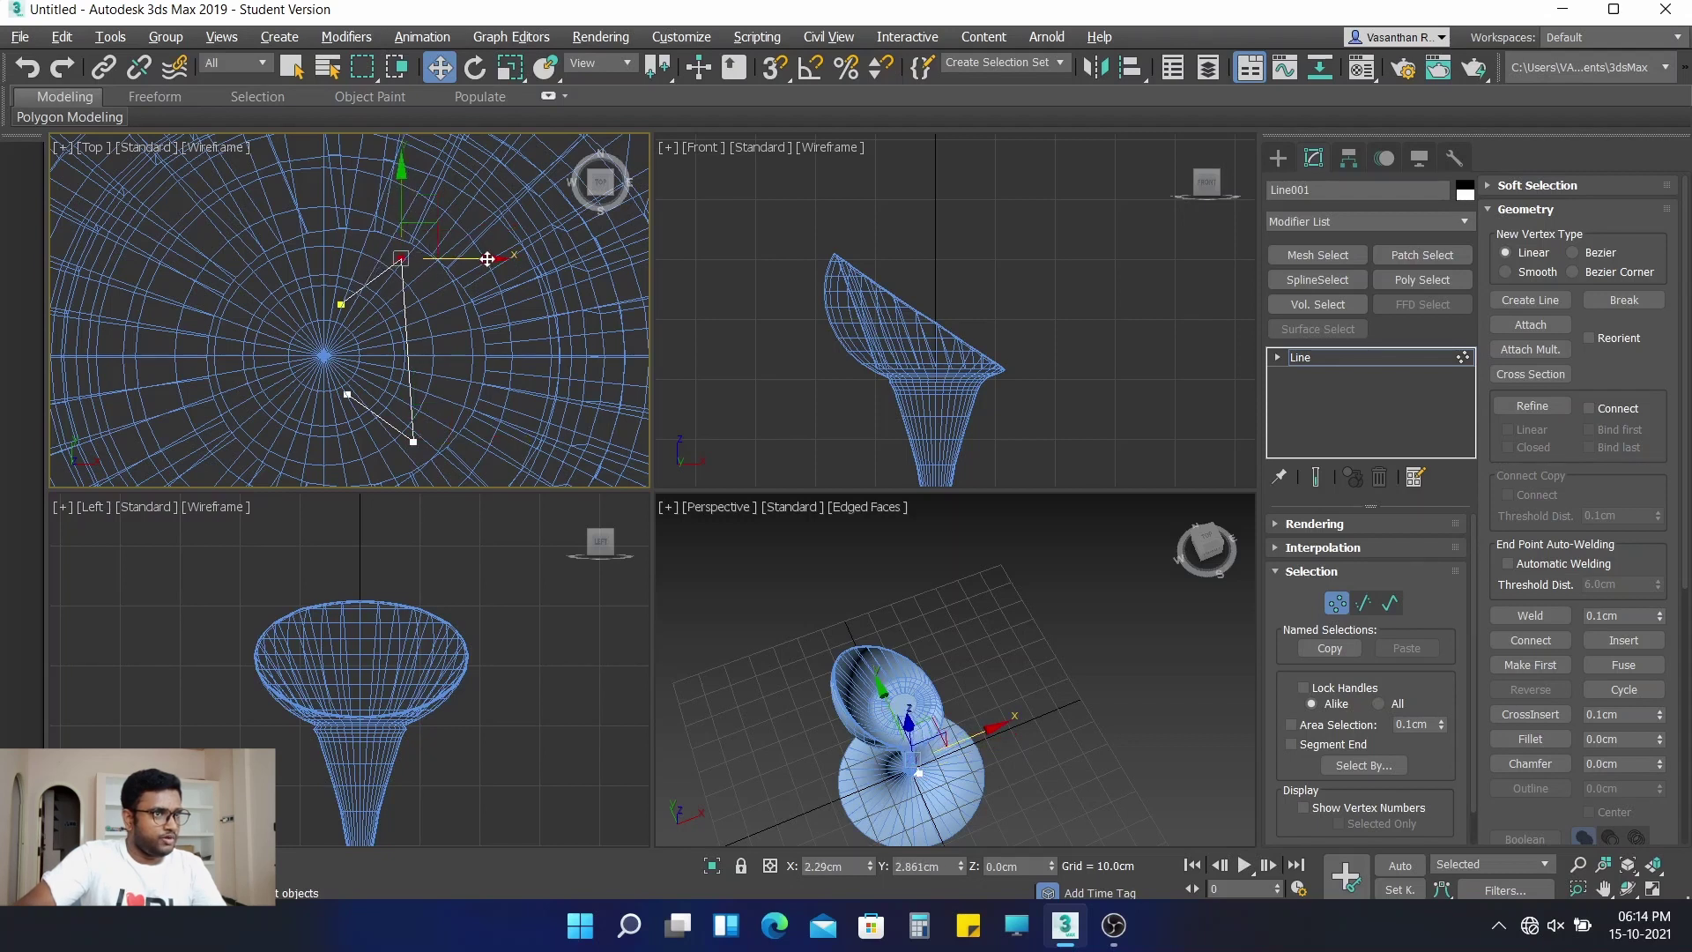
mouse_move(492, 258)
left_mouse_down()
mouse_move(522, 268)
mouse_move(500, 267)
left_mouse_up()
Move the line's upper inner end vertex in the Top view down to Y about 1.15 cm
left_click(340, 304)
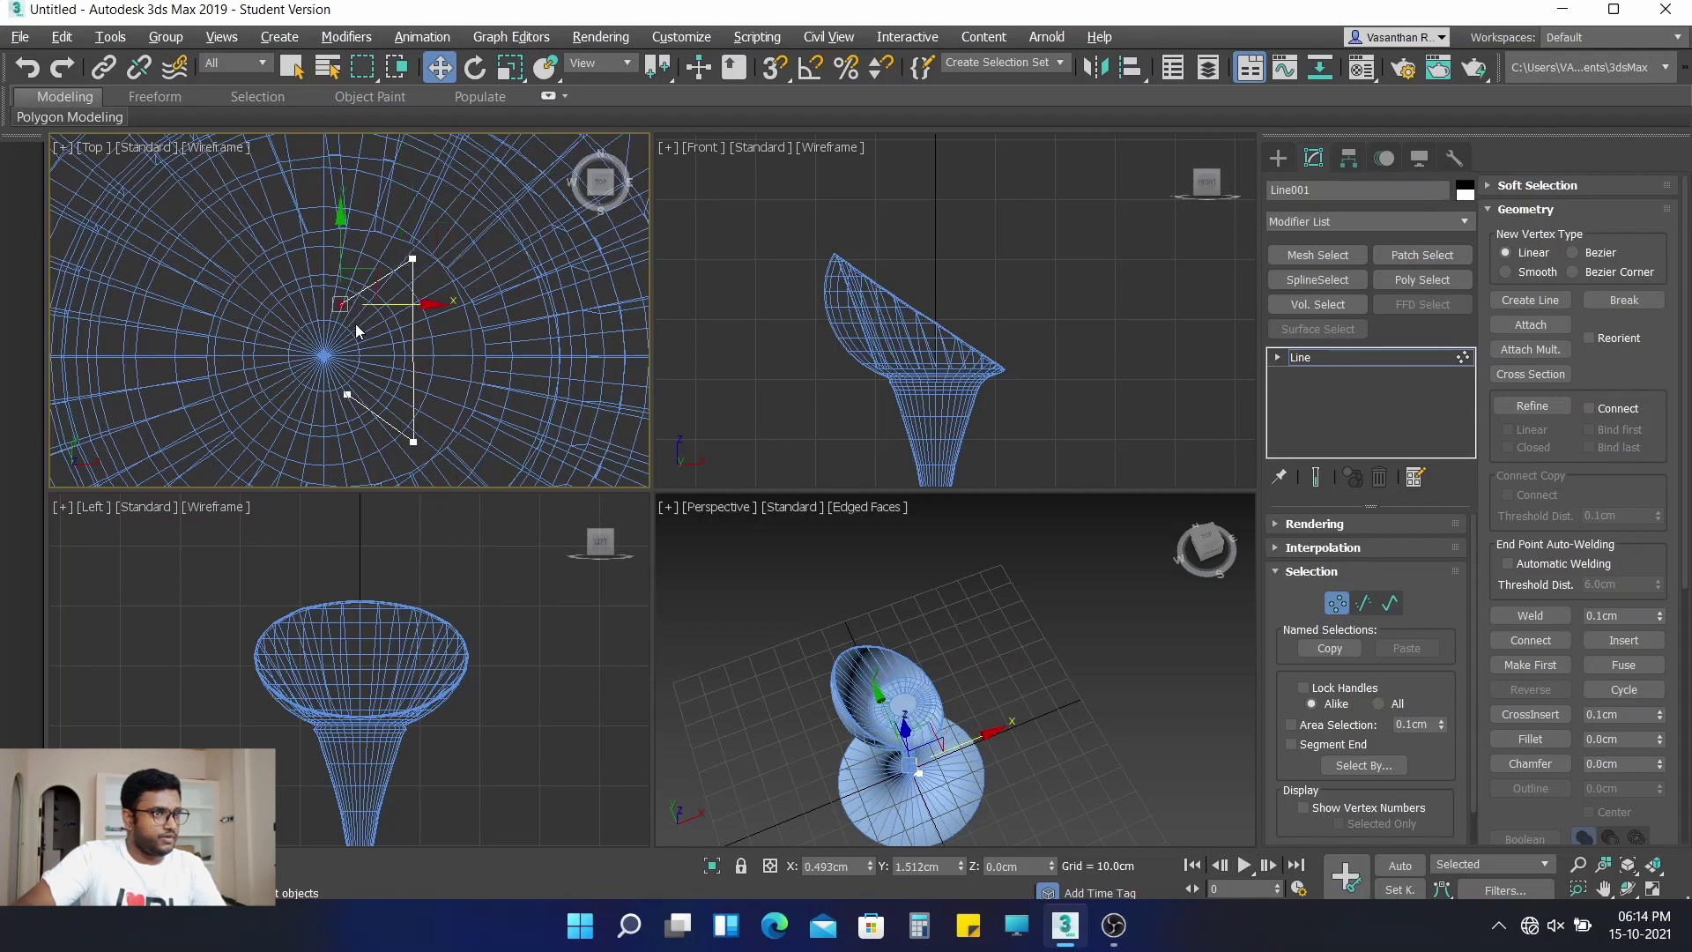
left_click_drag(341, 237, 341, 248)
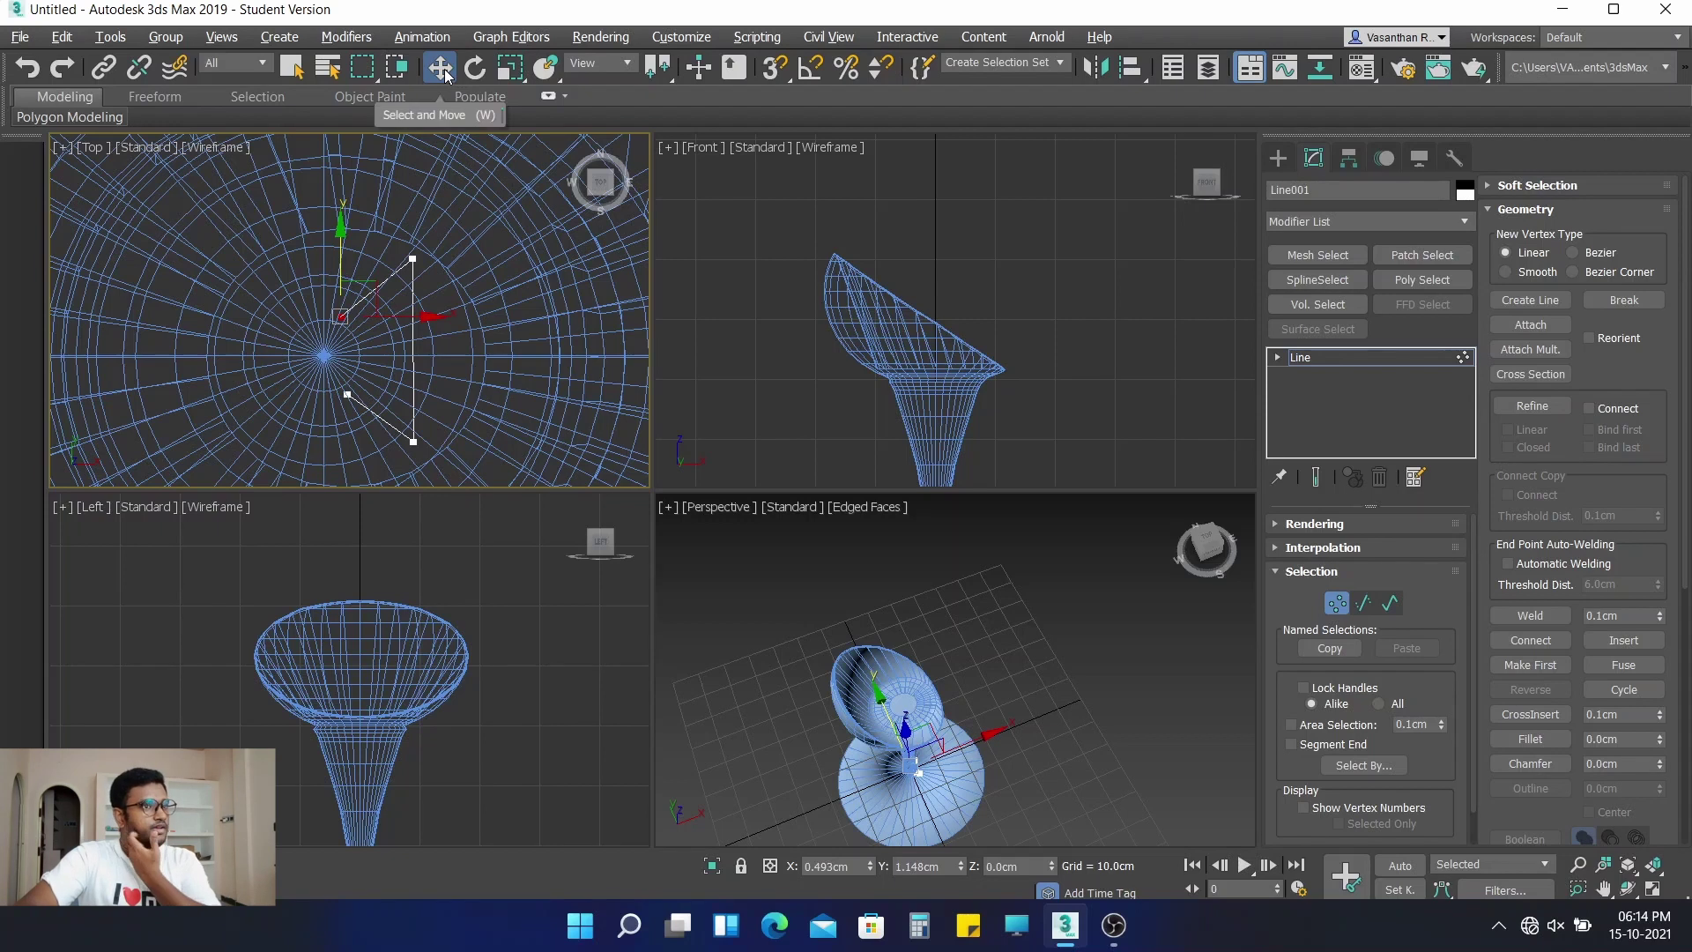
key("F12")
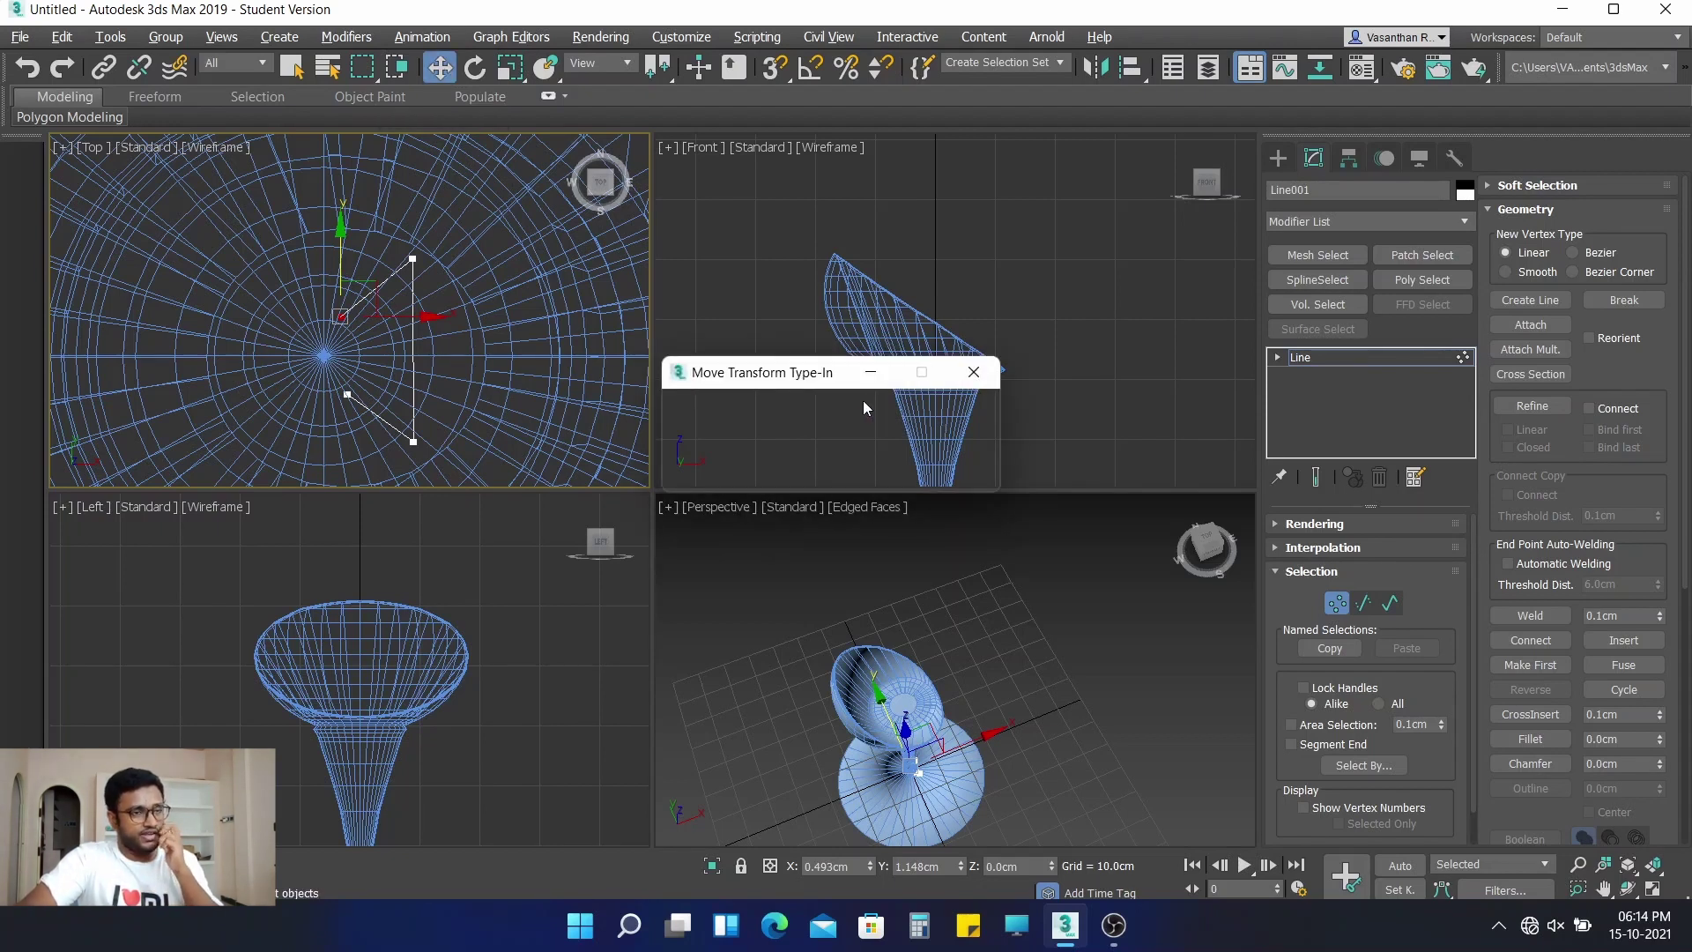
left_click_drag(820, 377, 720, 357)
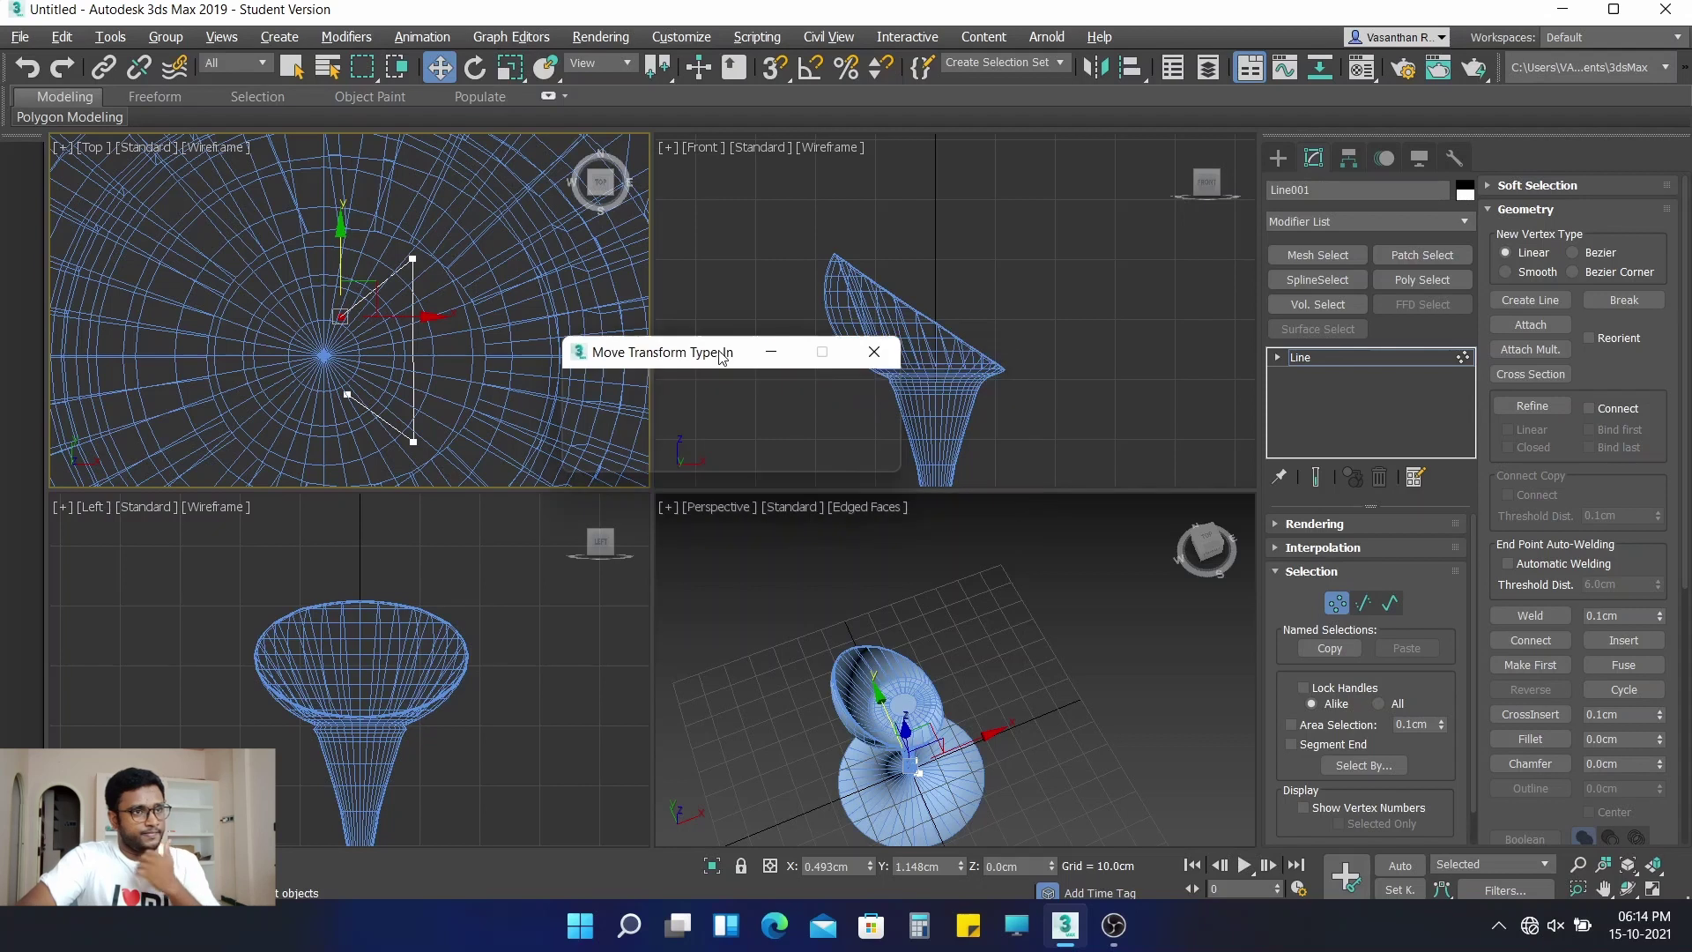
left_click(1024, 331)
middle_click_drag(1078, 364, 1098, 246)
scroll(1086, 287, "down", 2)
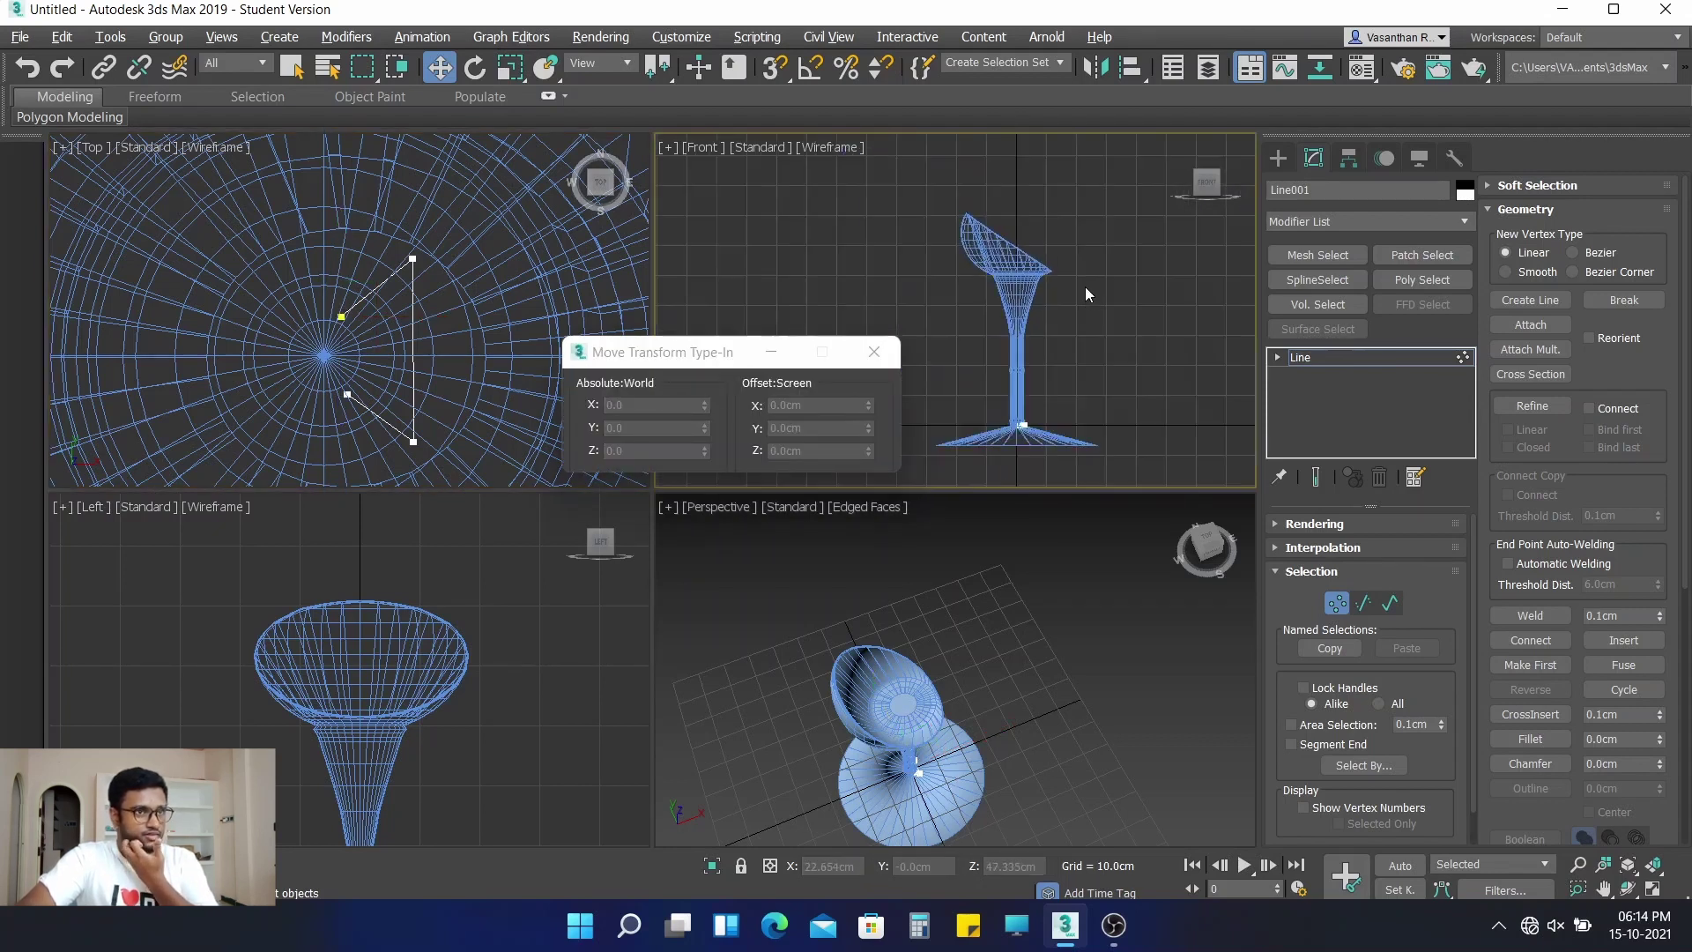
left_click(874, 351)
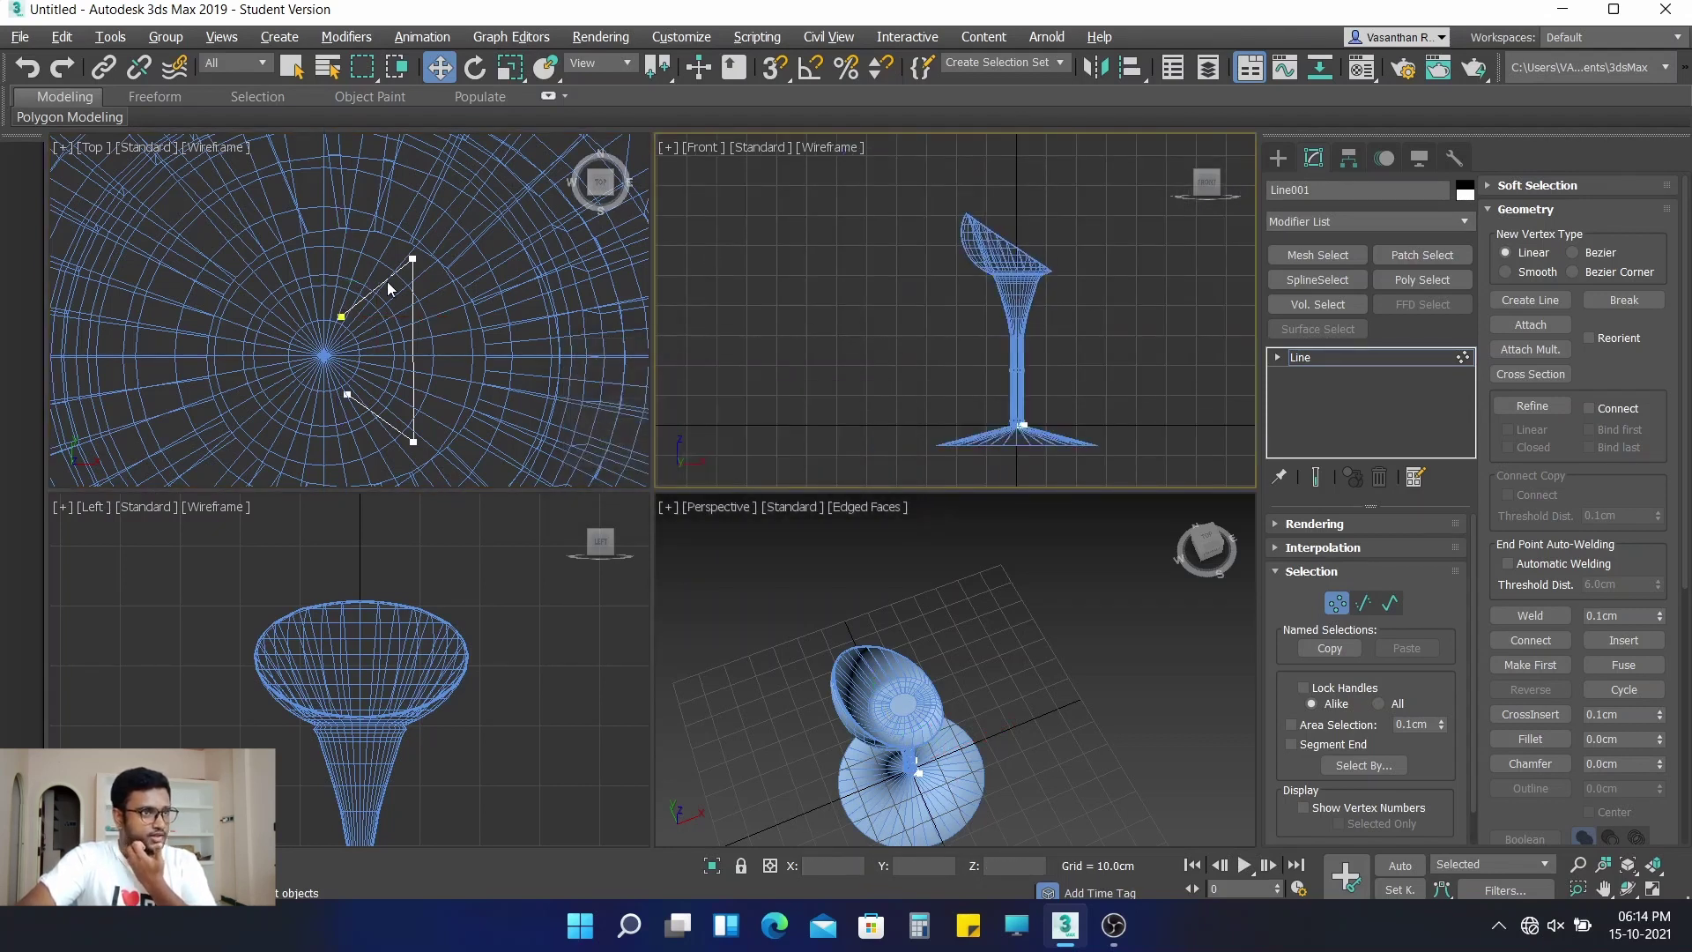
left_click(412, 290)
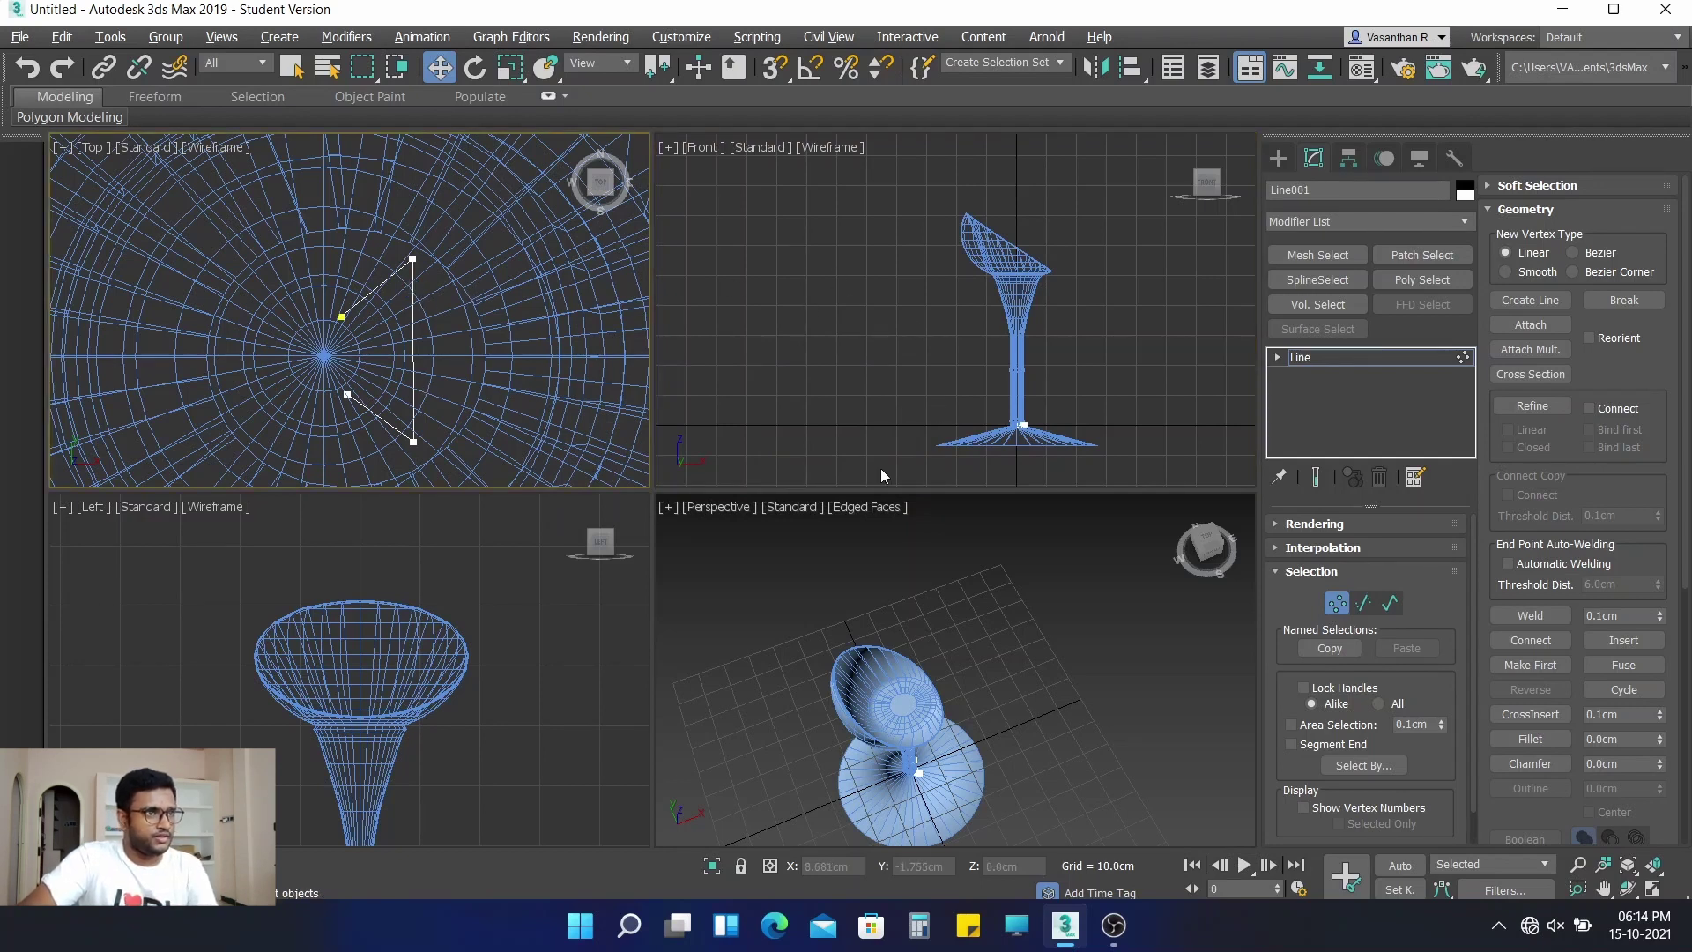
left_click(812, 382)
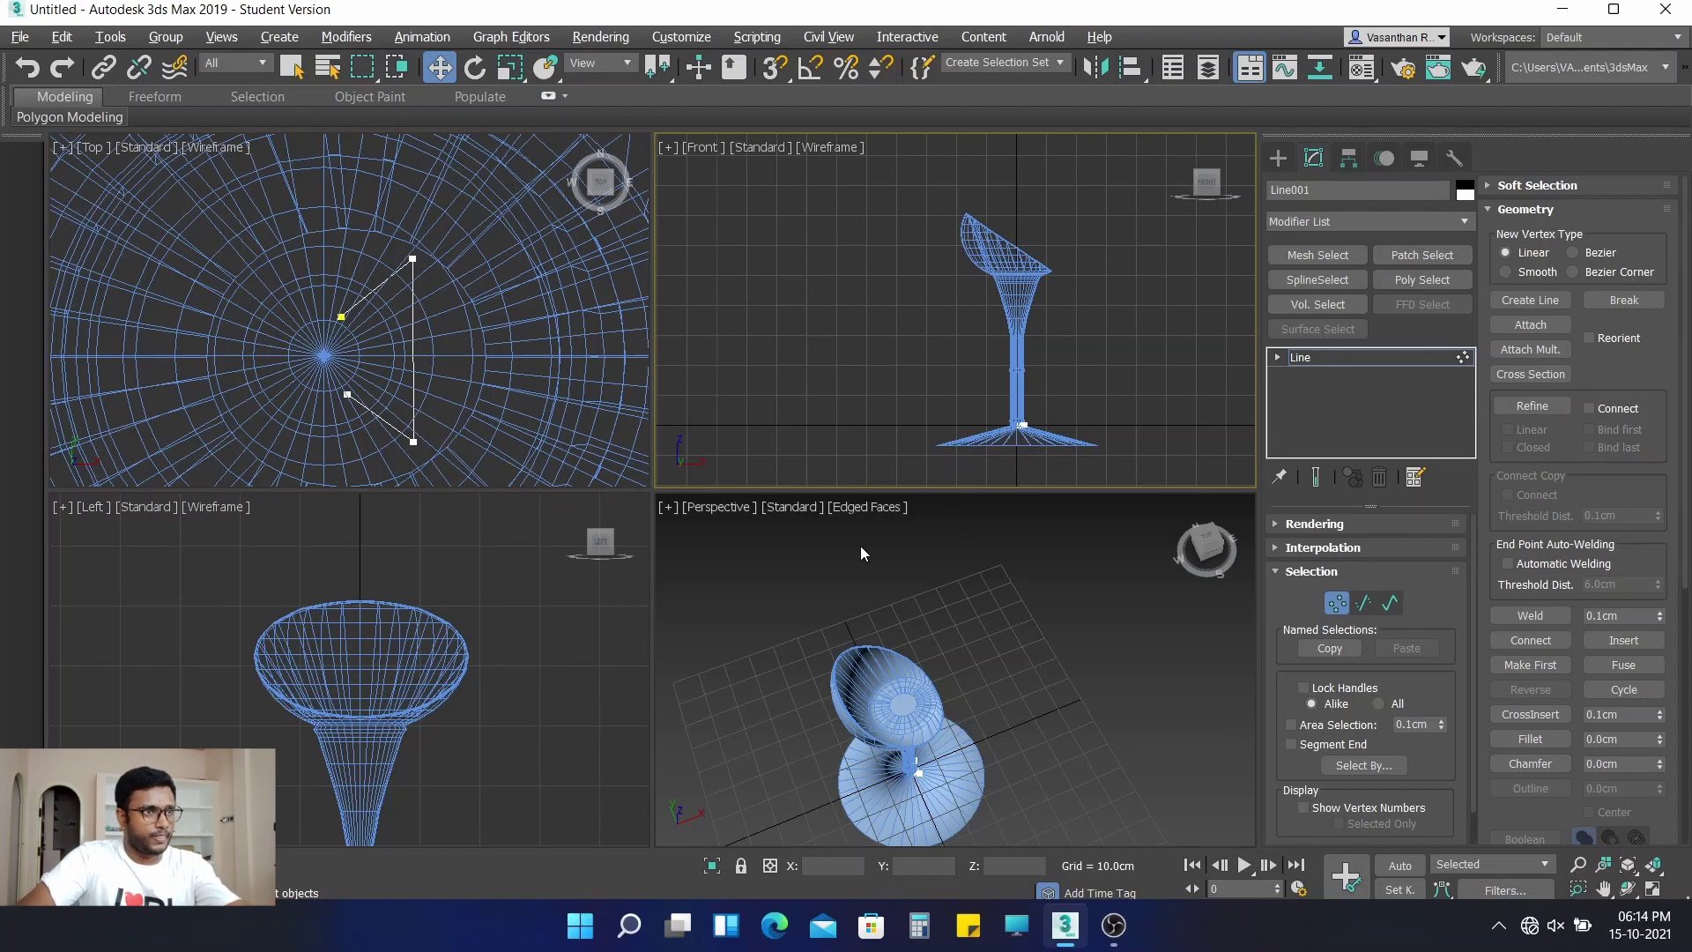
Leave vertex level and move the whole line to X about 3.57 cm and Z about 18.62 cm, beside the stem's ring
left_click(1337, 603)
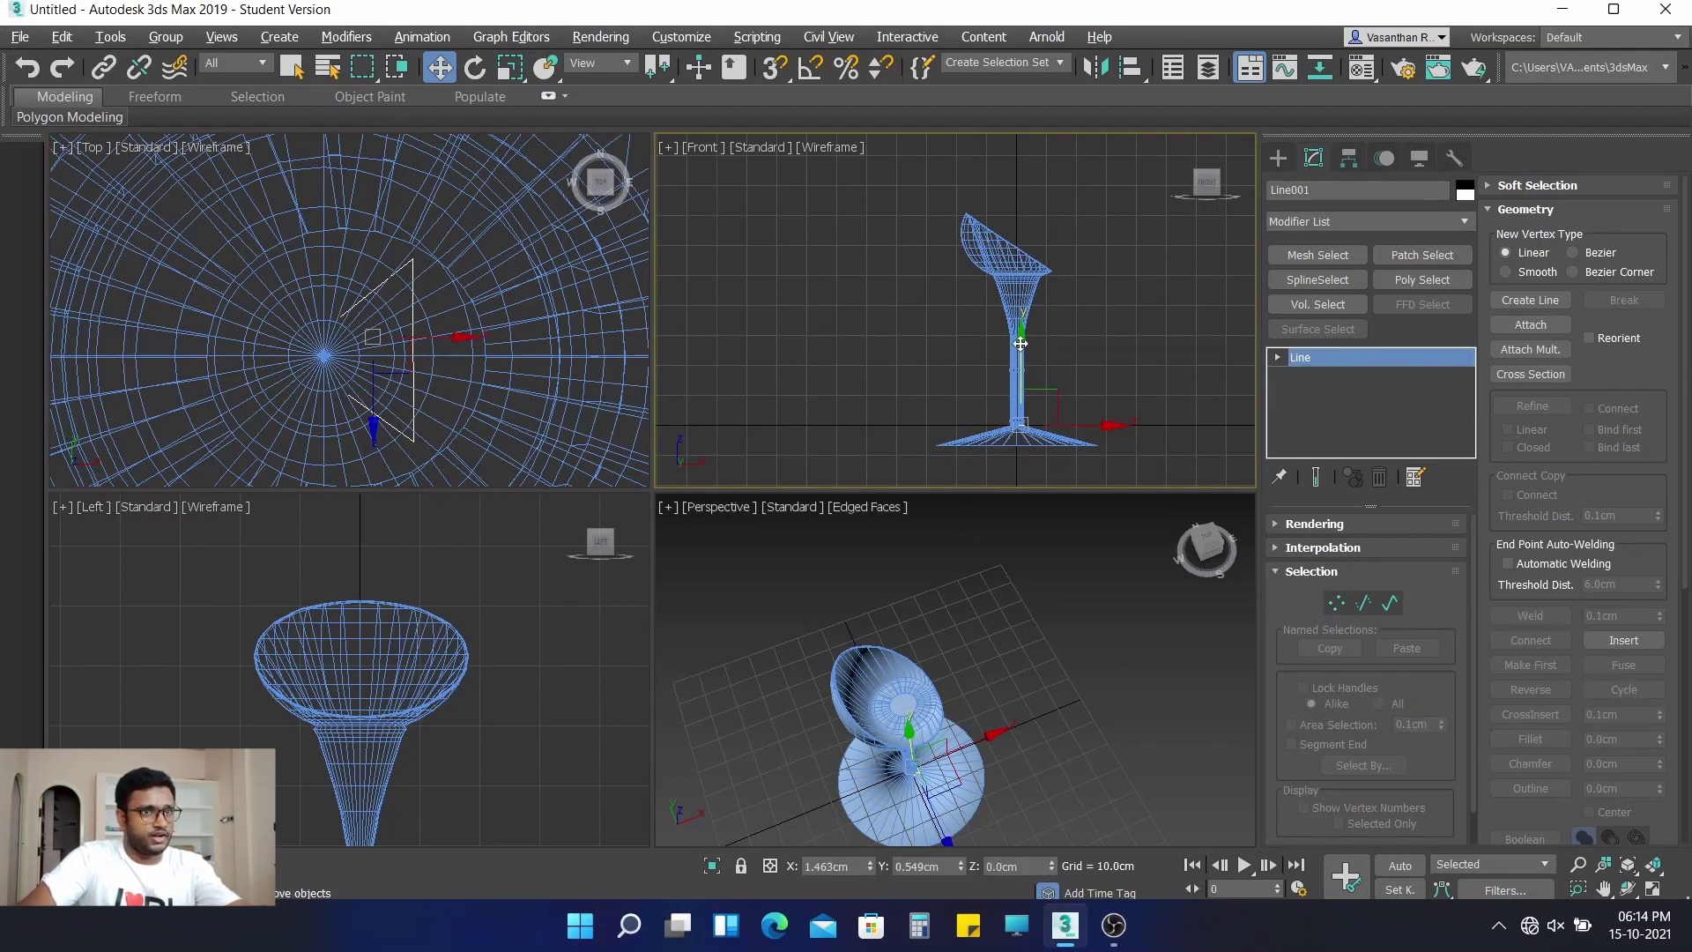
left_click_drag(1019, 343, 1024, 251)
scroll(1005, 370, "up", 5)
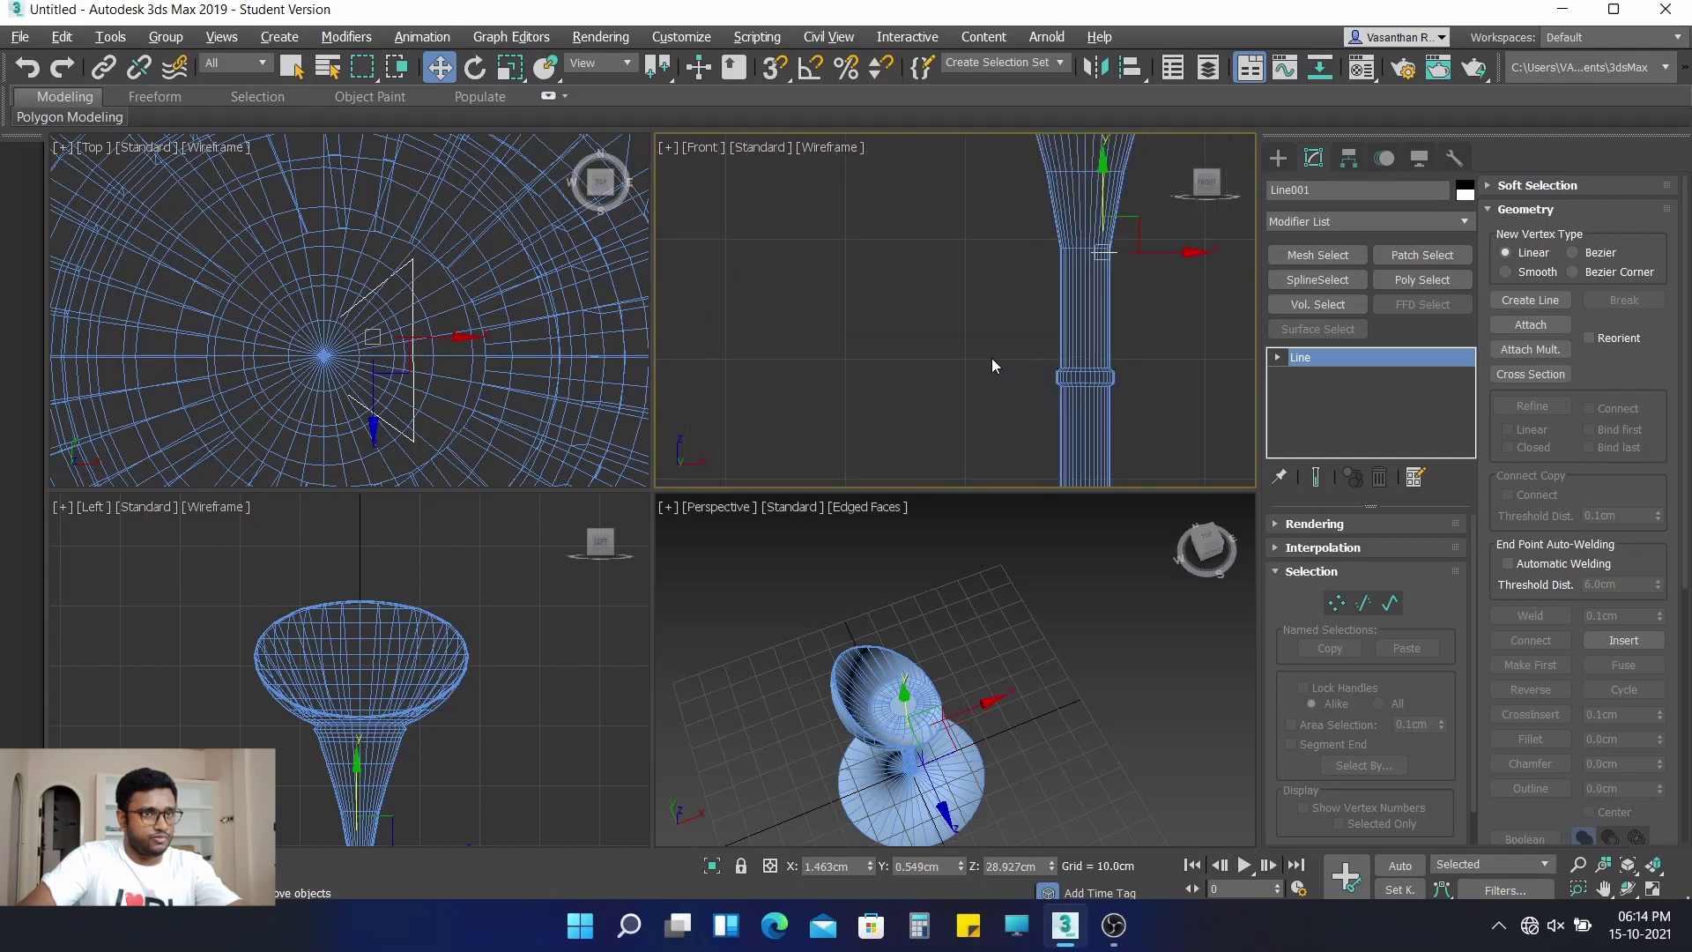
middle_click_drag(991, 364, 831, 289)
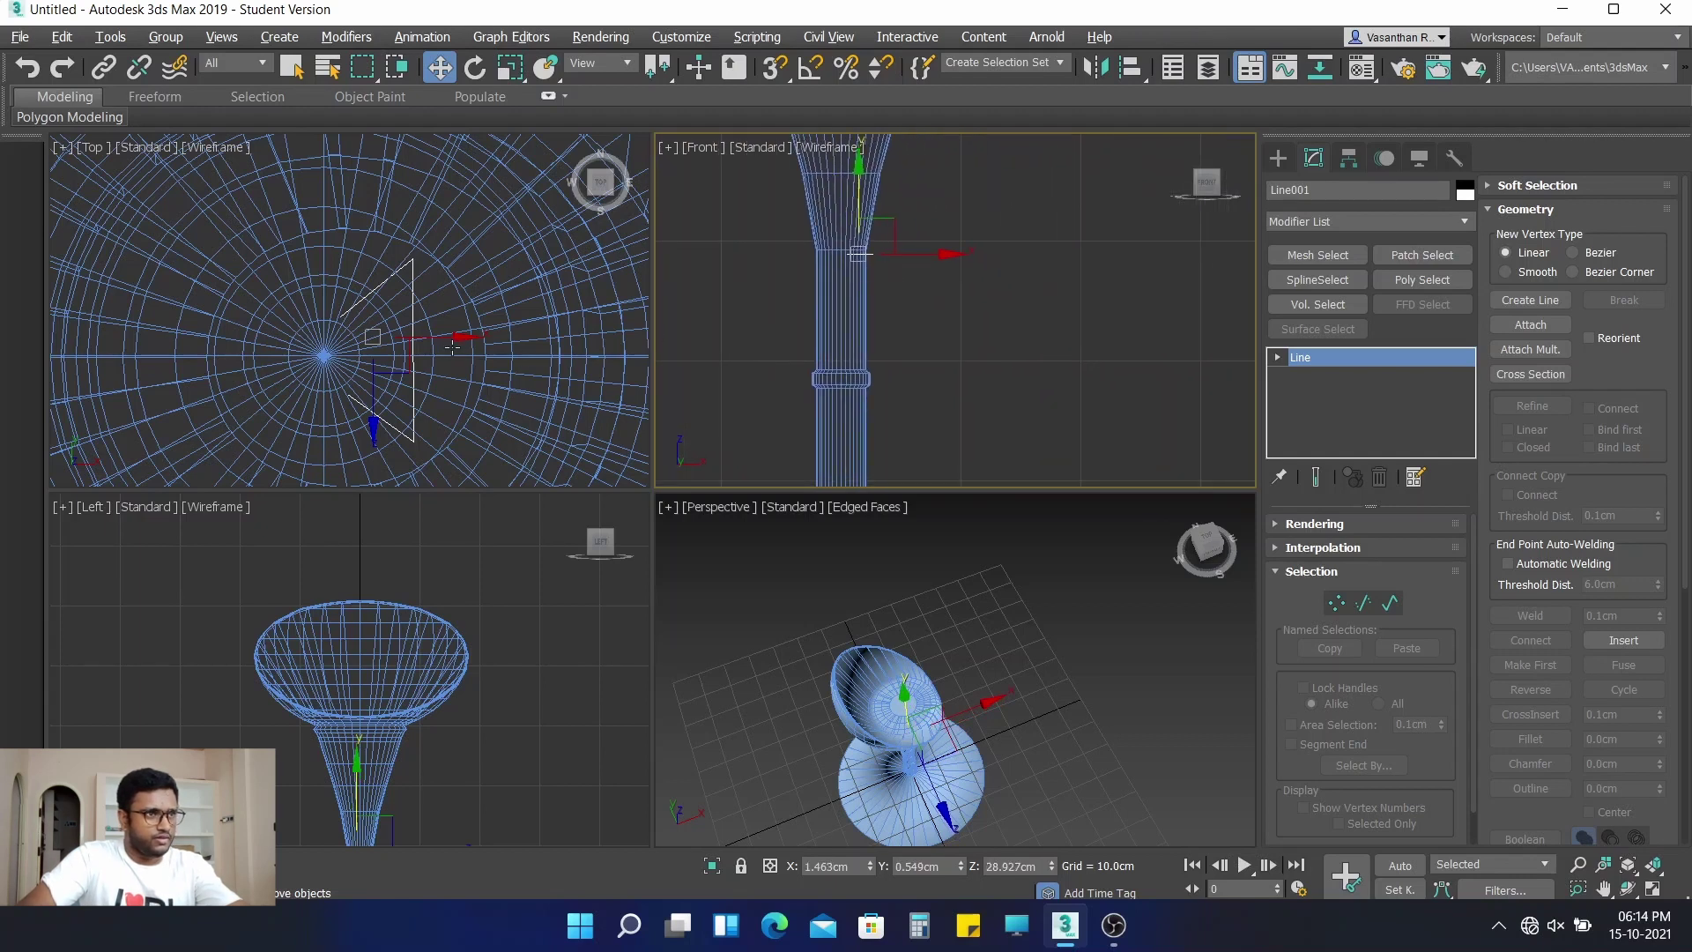
left_click_drag(459, 337, 531, 372)
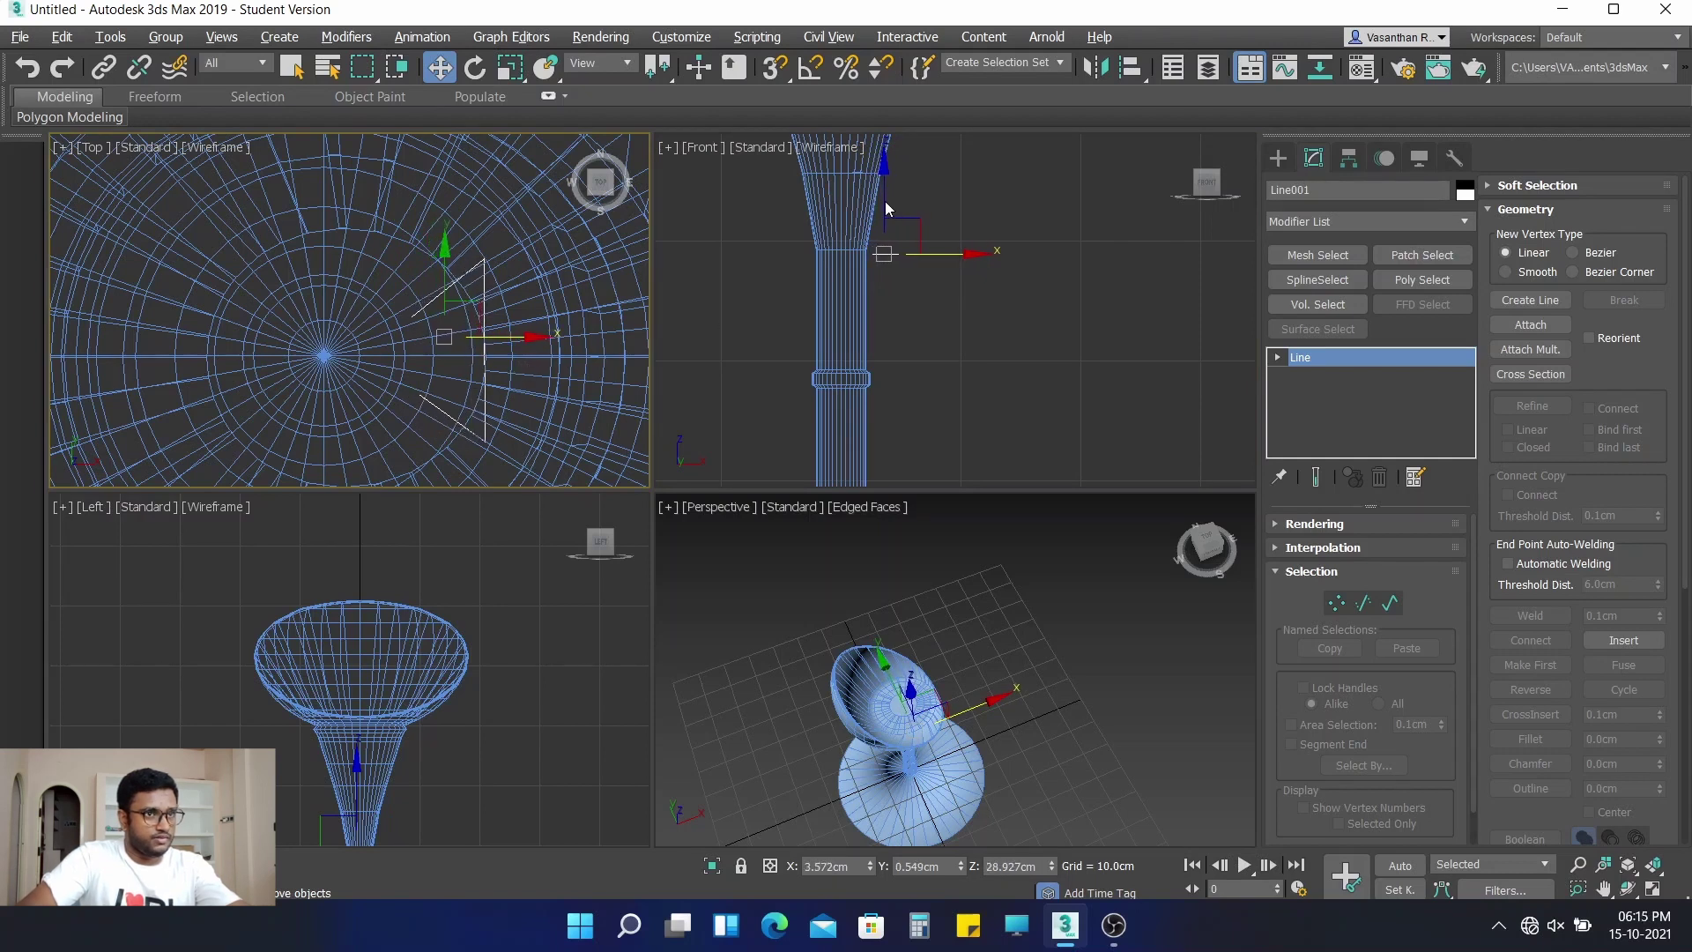
left_click_drag(885, 208, 891, 326)
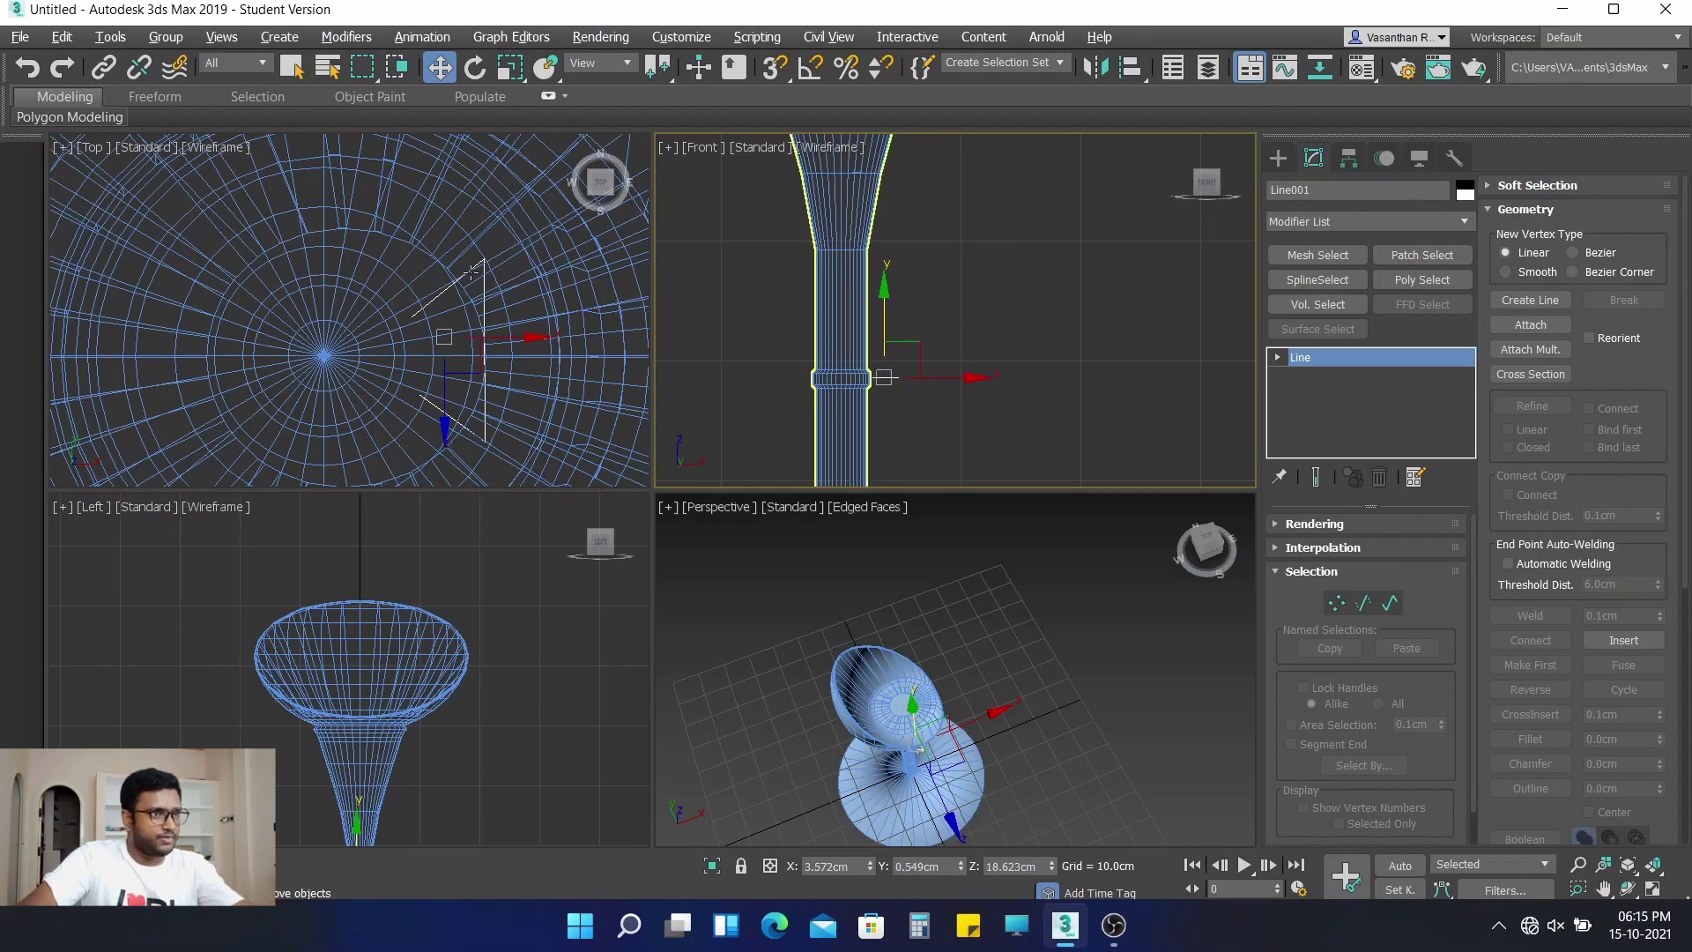
At vertex level, move the line's two outer corner vertices together along X, farther out from the stem
left_click(1336, 603)
left_click(484, 258)
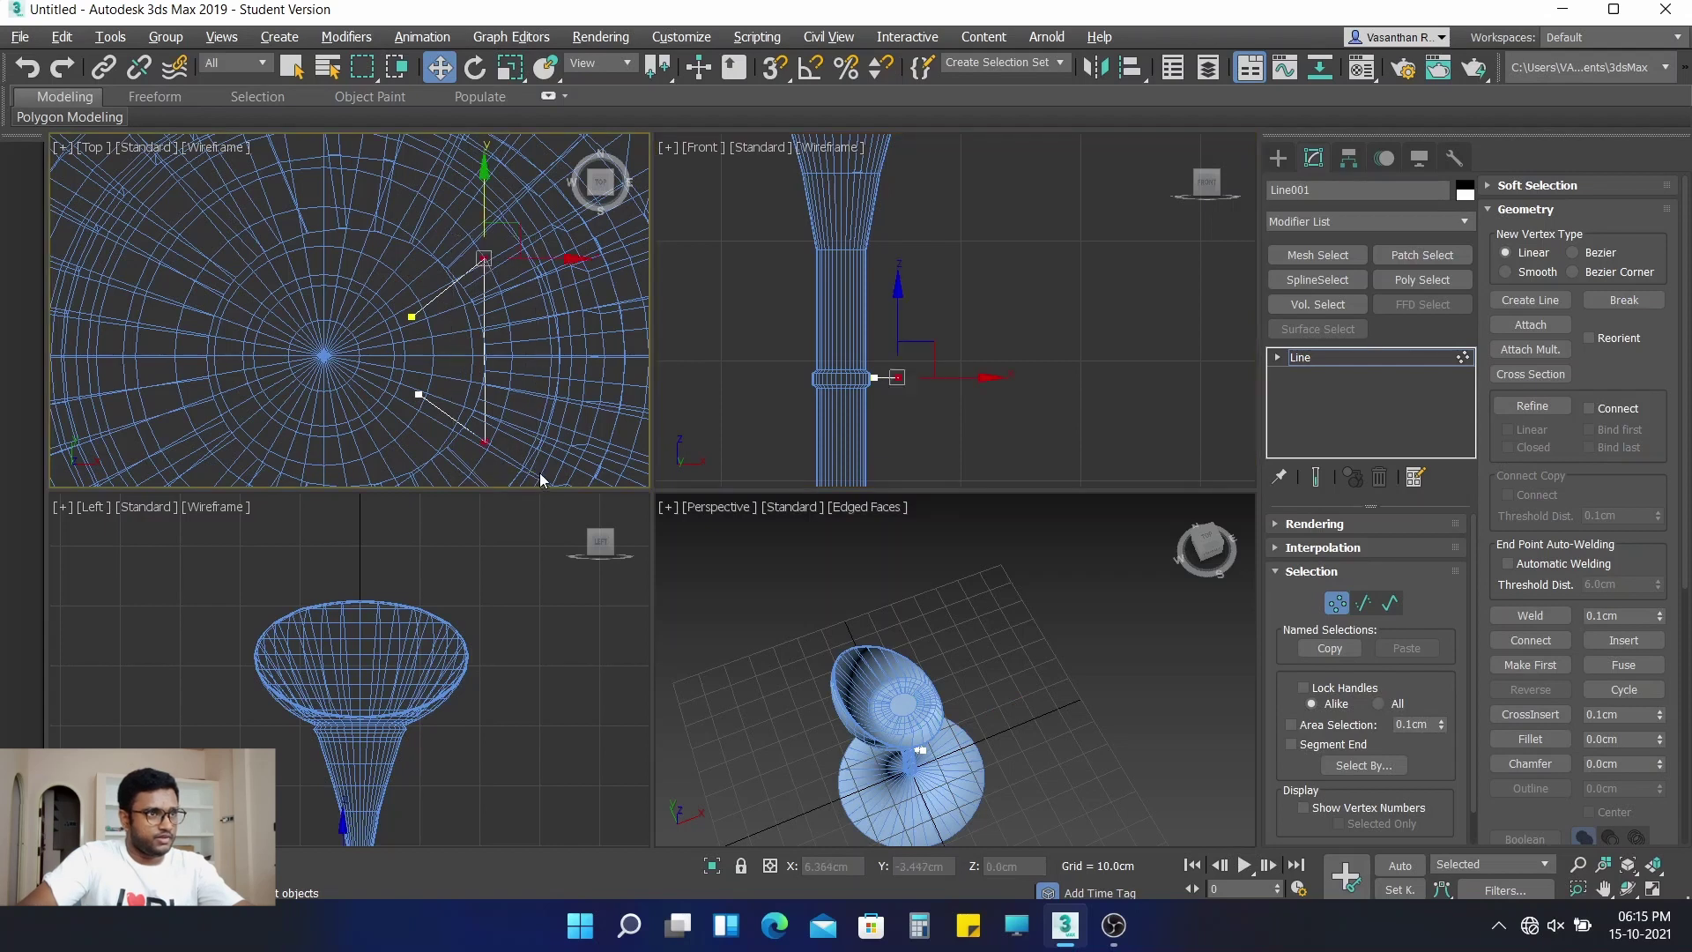
left_click_drag(575, 261, 654, 275)
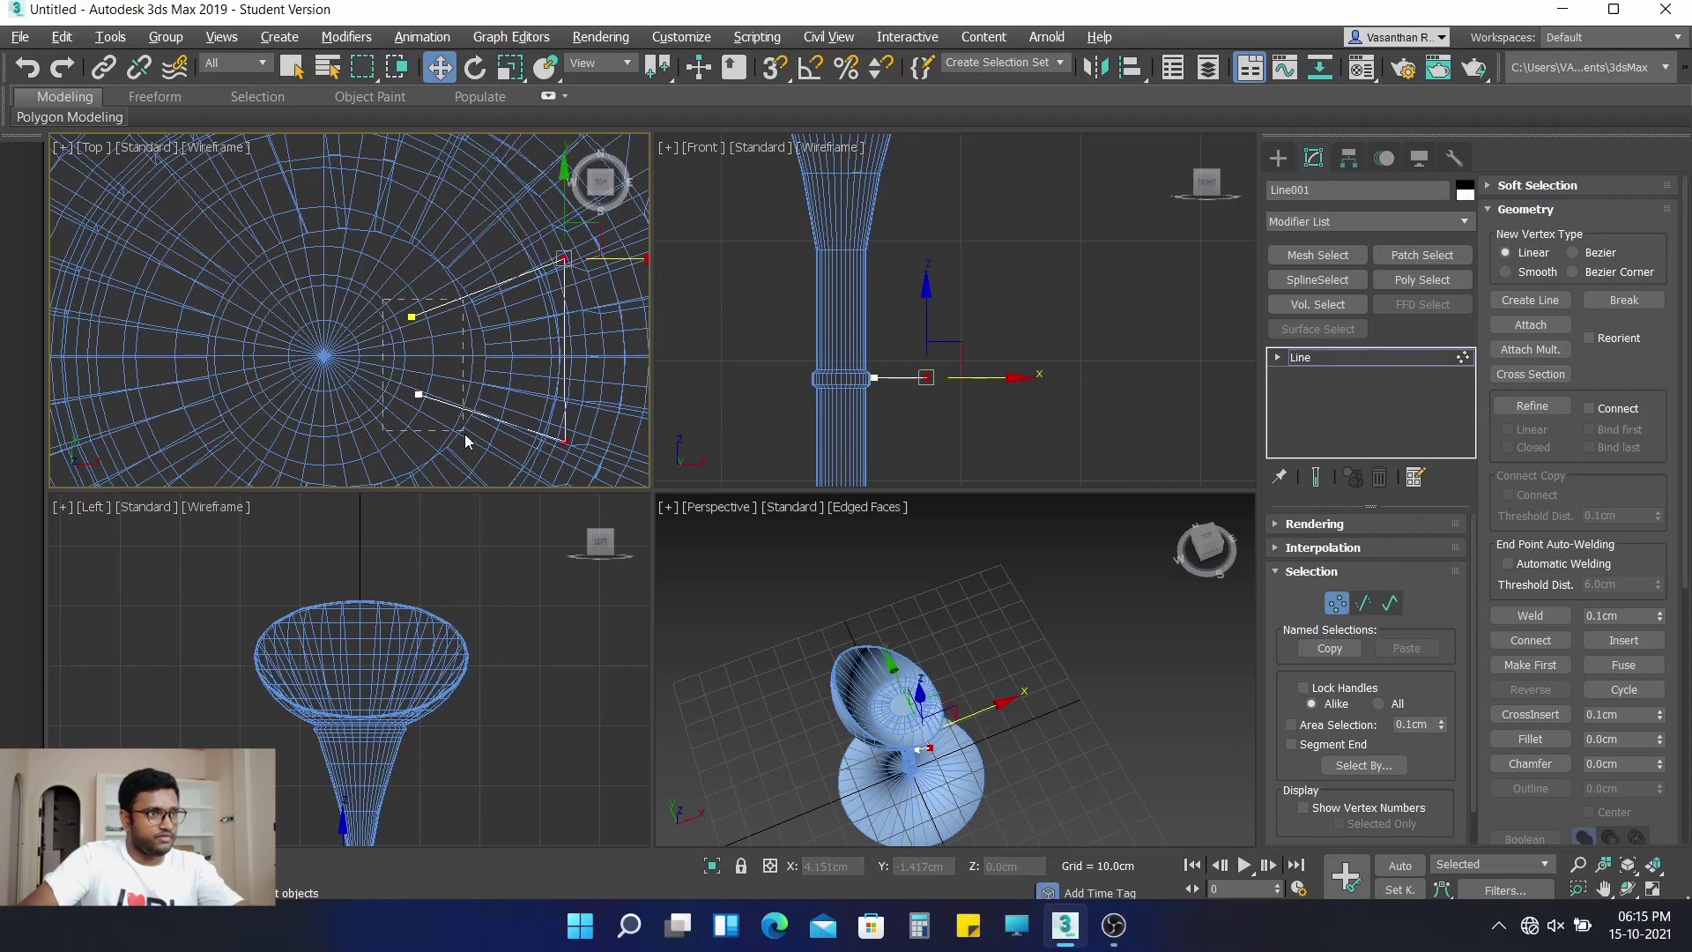
Move the line's lower end vertex to X about 2.55 cm, then shift both end vertices about 0.94 cm inward to the stem's ring
left_click_drag(464, 434, 466, 435)
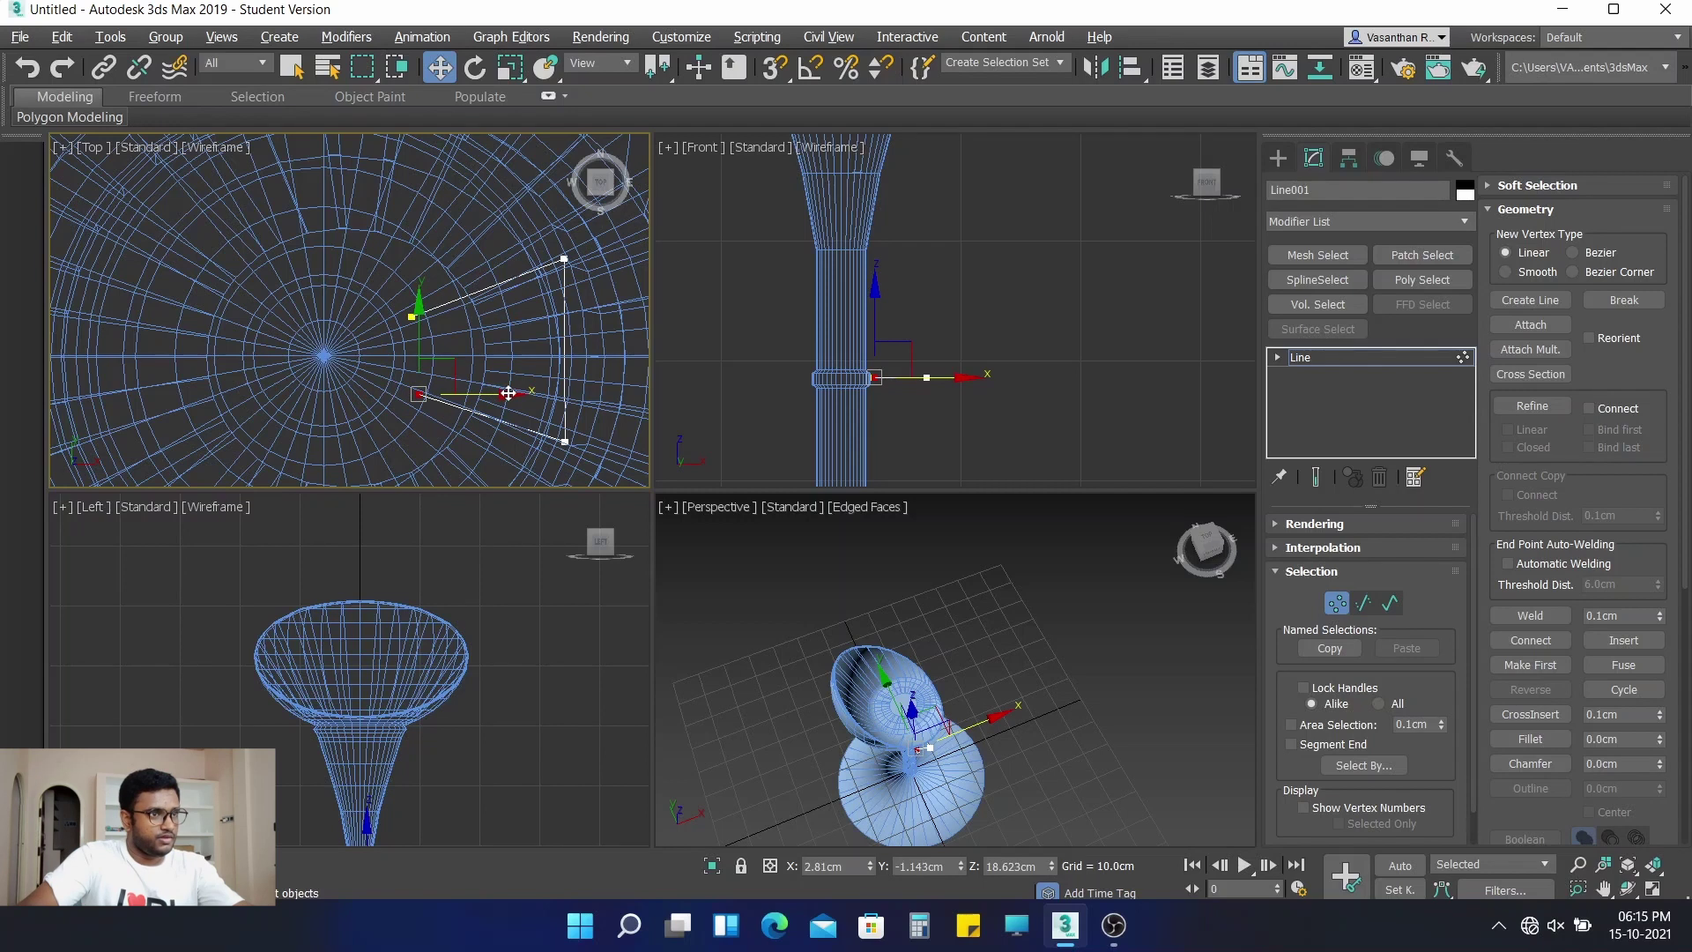
left_click_drag(509, 393, 499, 393)
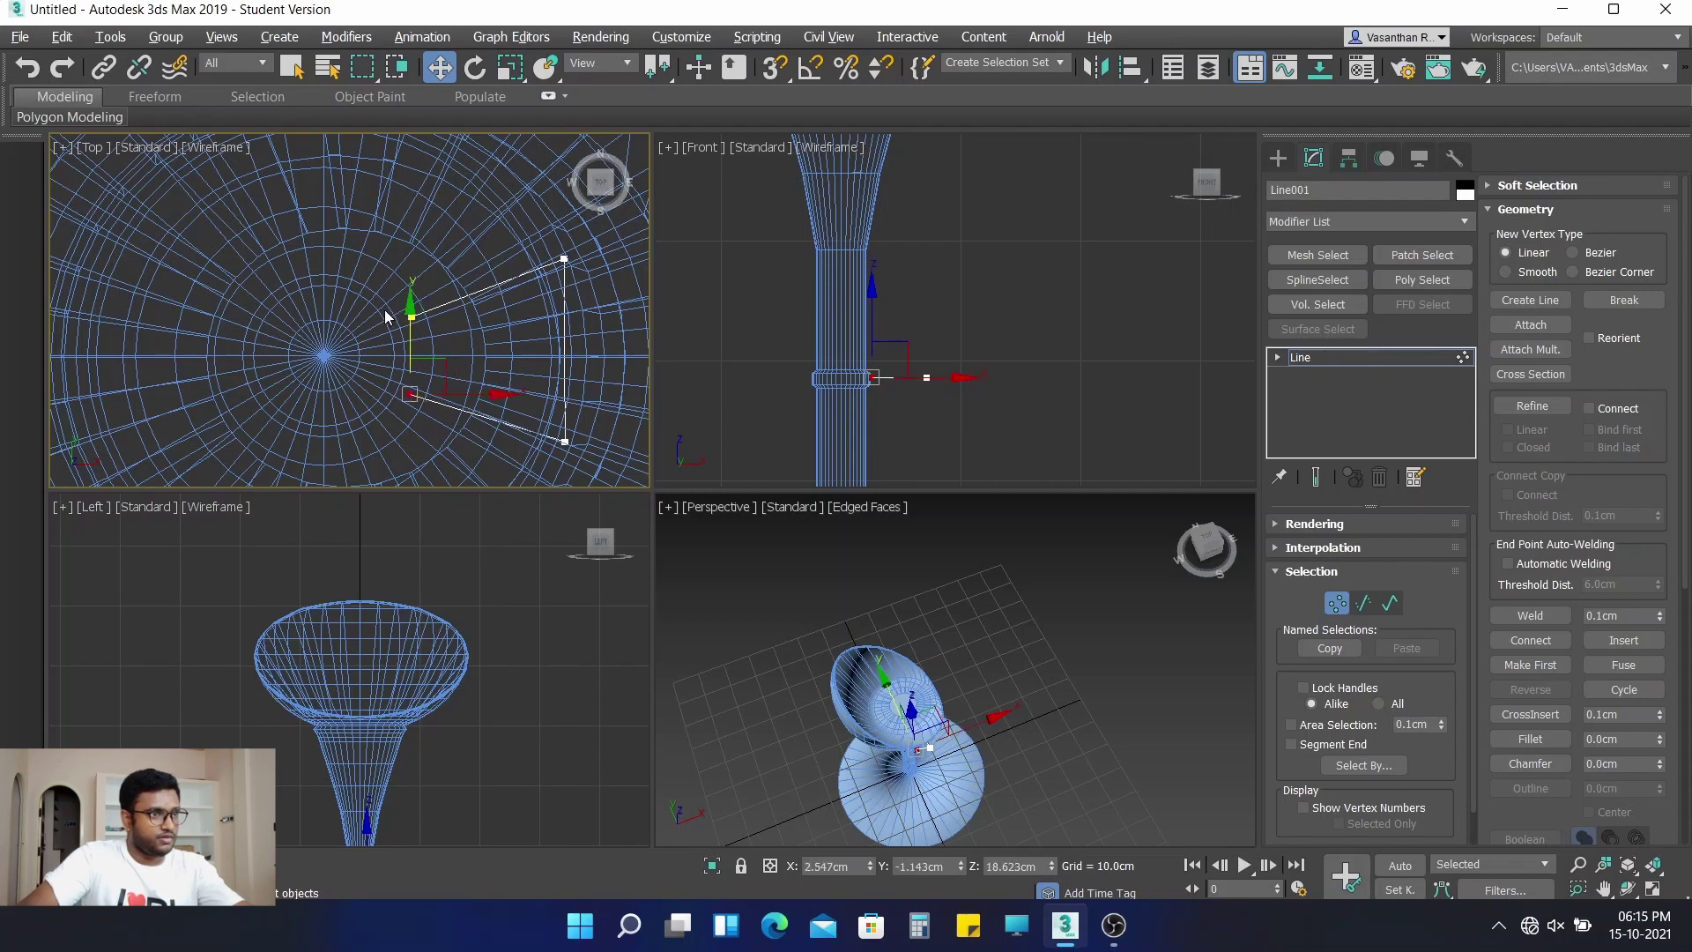
left_click_drag(386, 310, 472, 412)
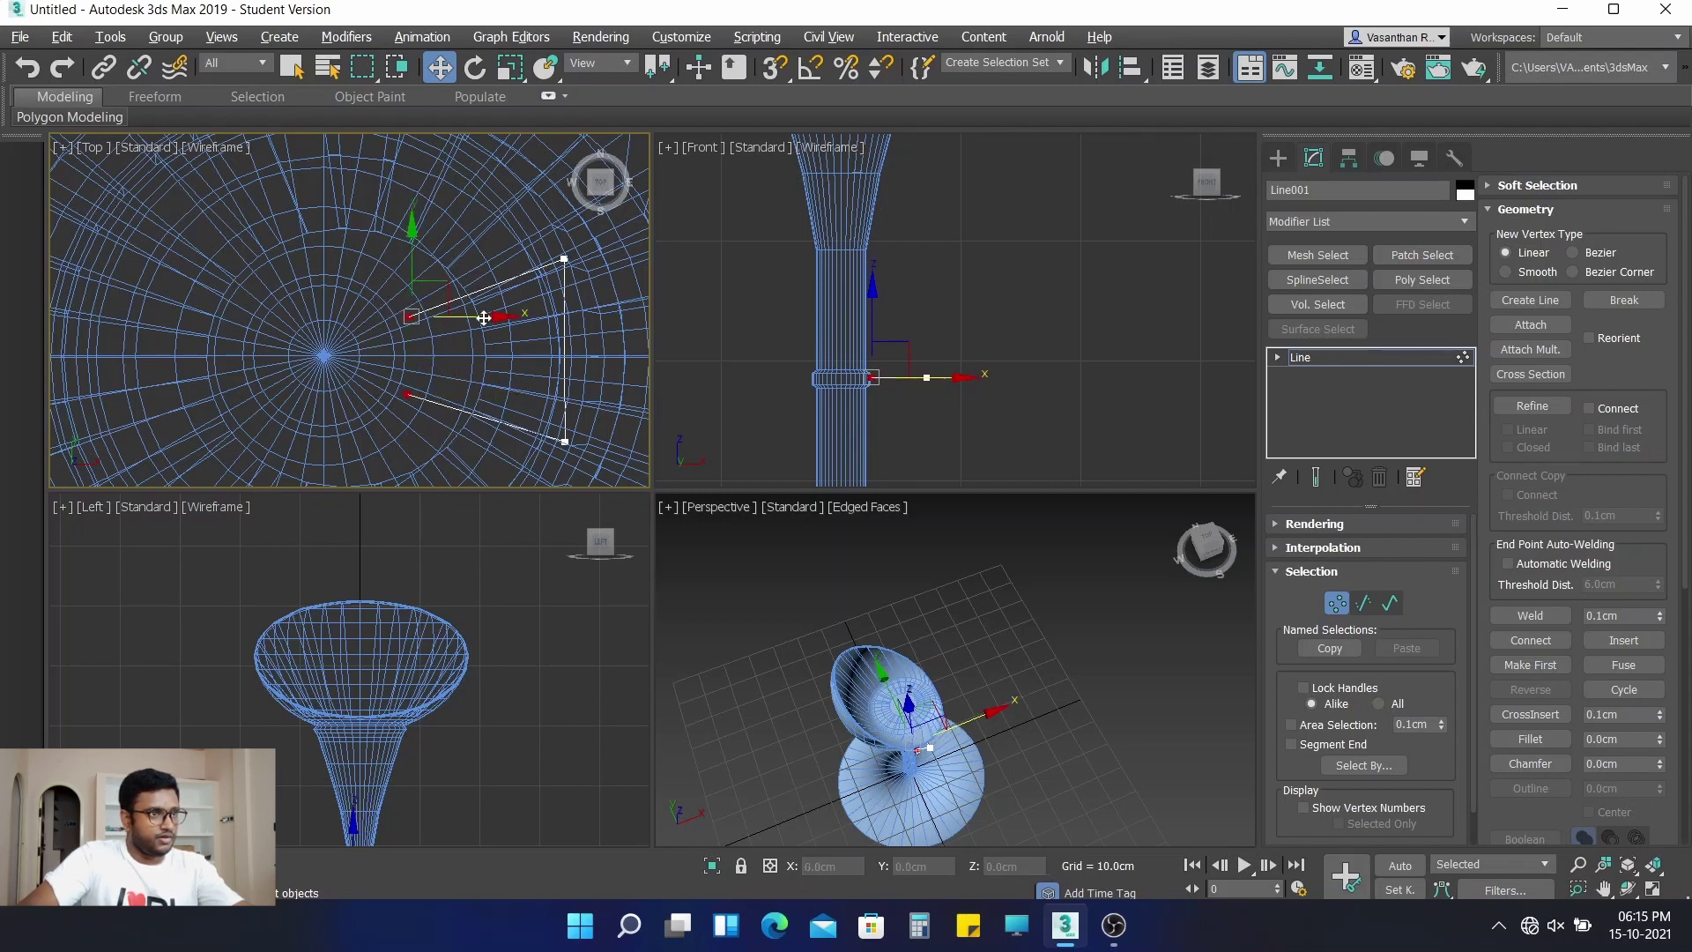
left_click_drag(484, 318, 468, 317)
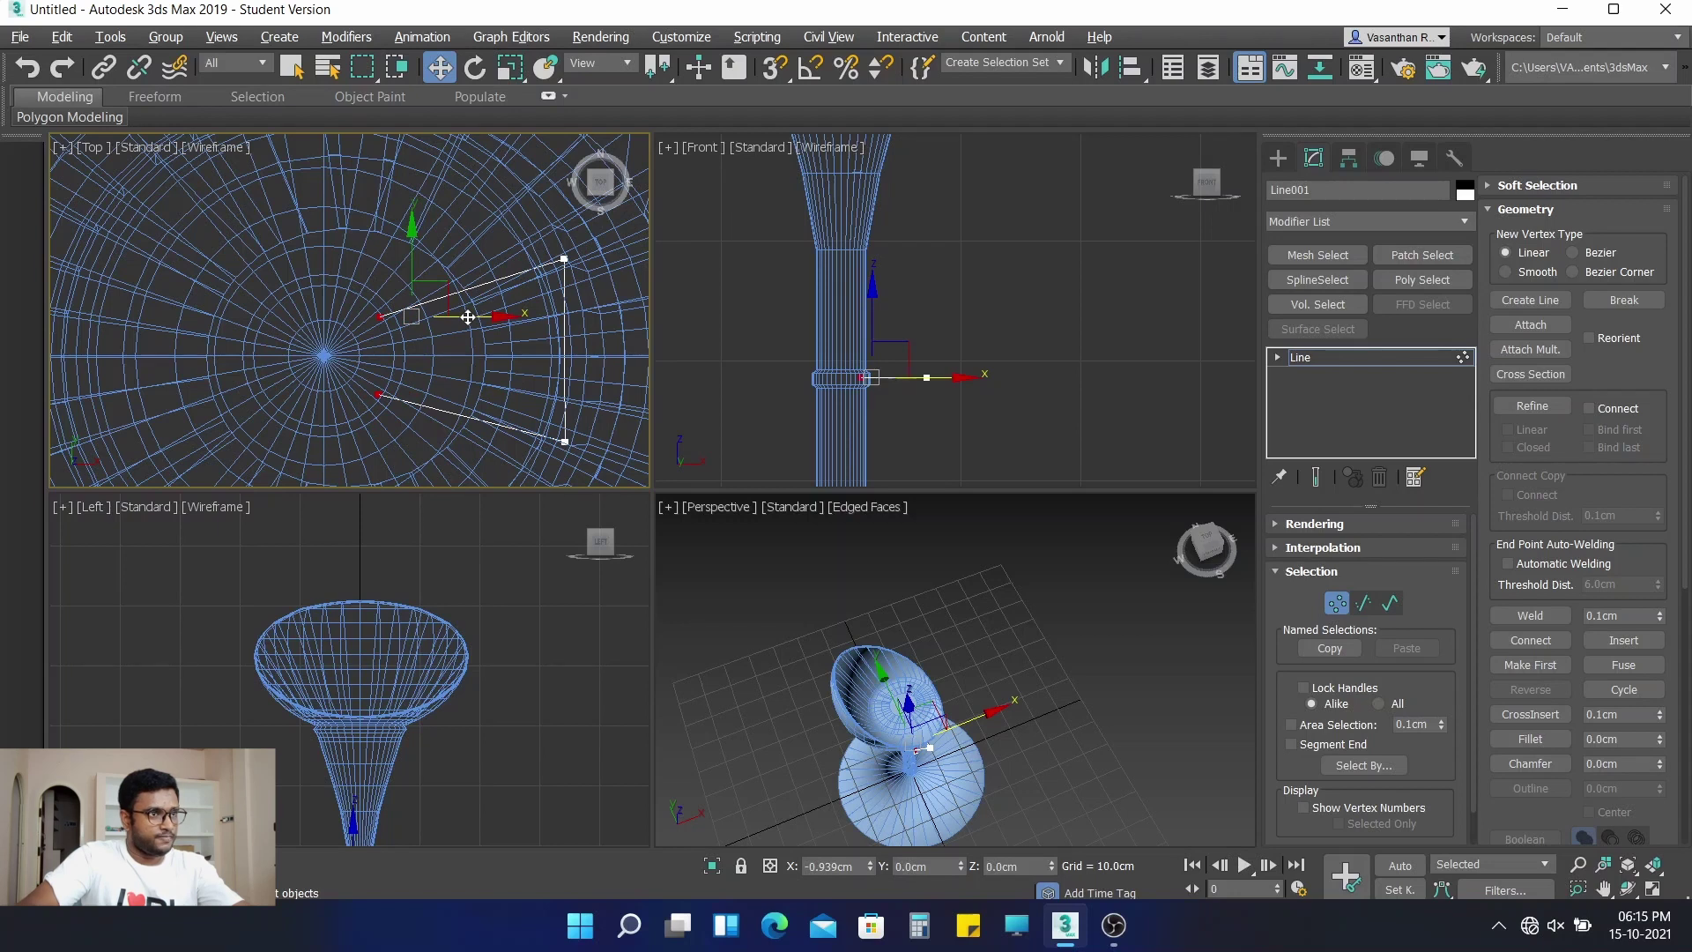
middle_click_drag(922, 418, 838, 423, "alt")
left_click(1196, 188)
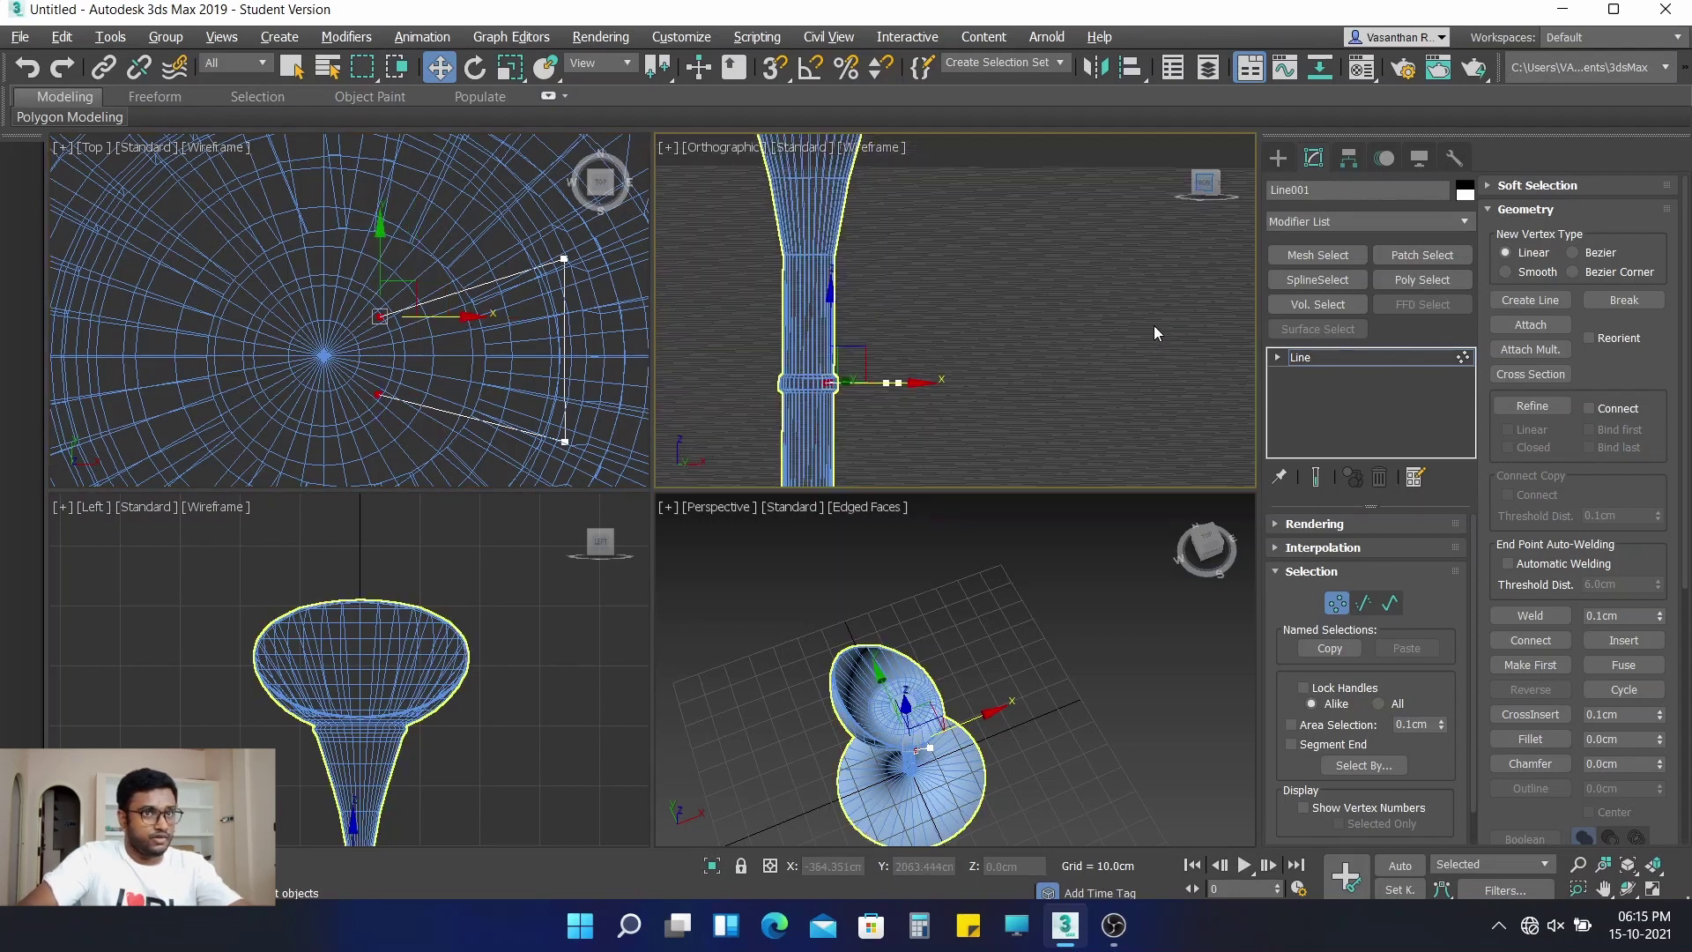
Select the line's two outer corner vertices and round them both with a small Fillet
middle_click_drag(1019, 706, 1016, 657, "alt")
scroll(966, 738, "up", 4)
middle_click_drag(965, 724, 920, 728)
scroll(917, 692, "up", 5)
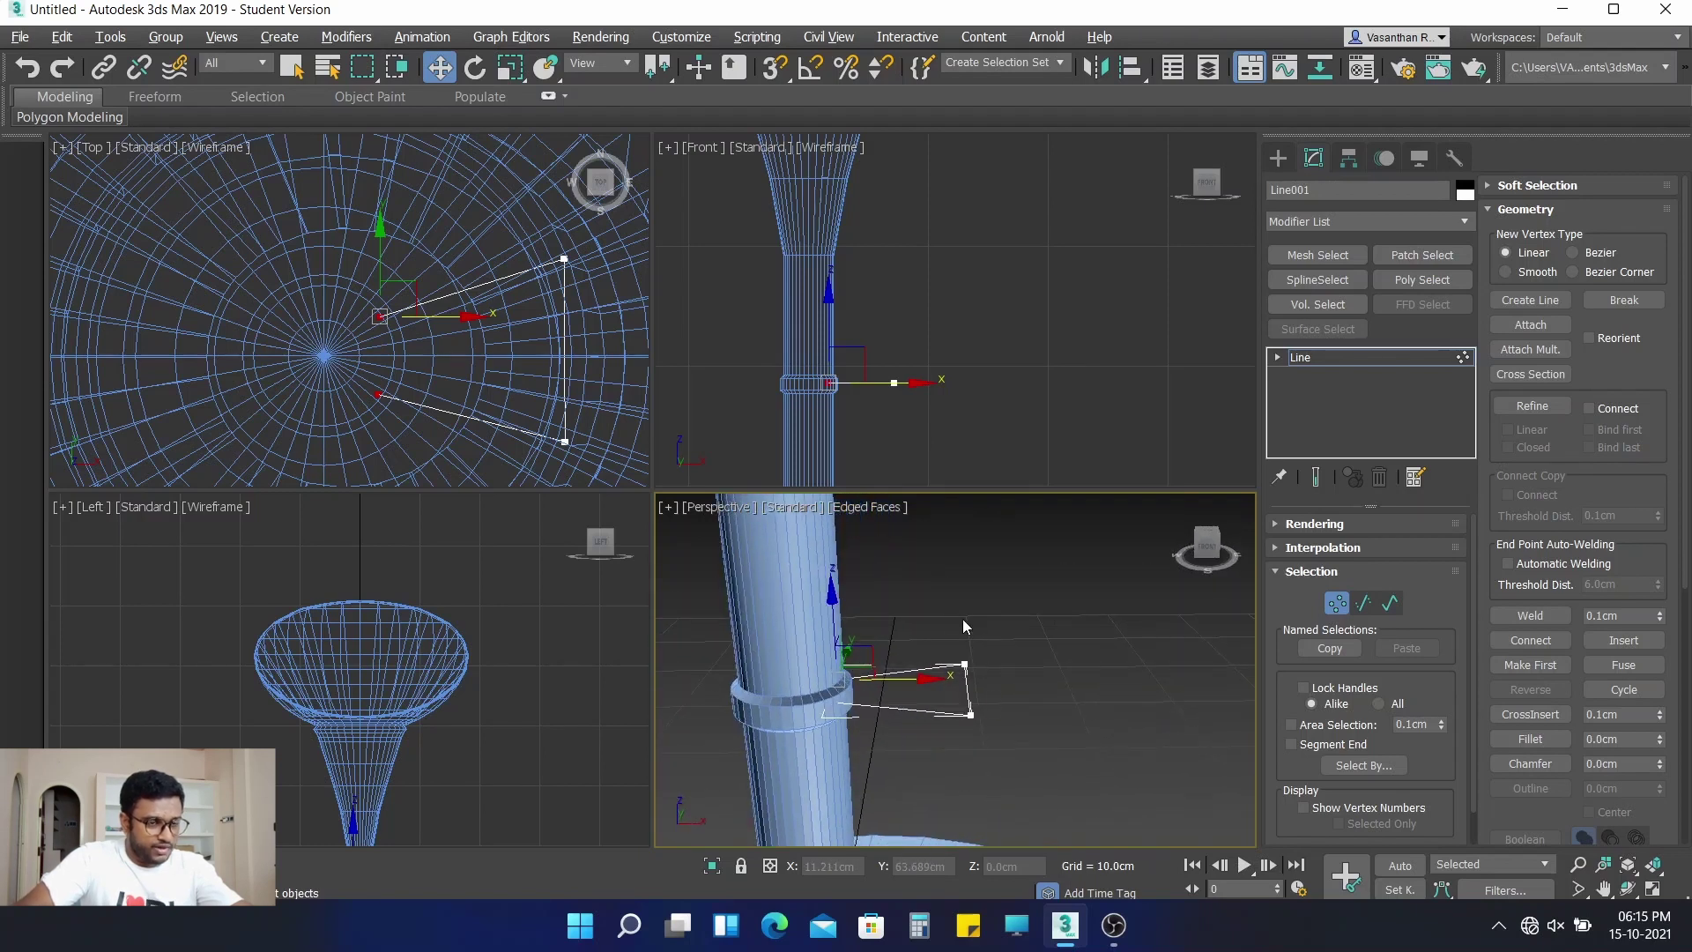
left_click_drag(1015, 767, 1020, 766)
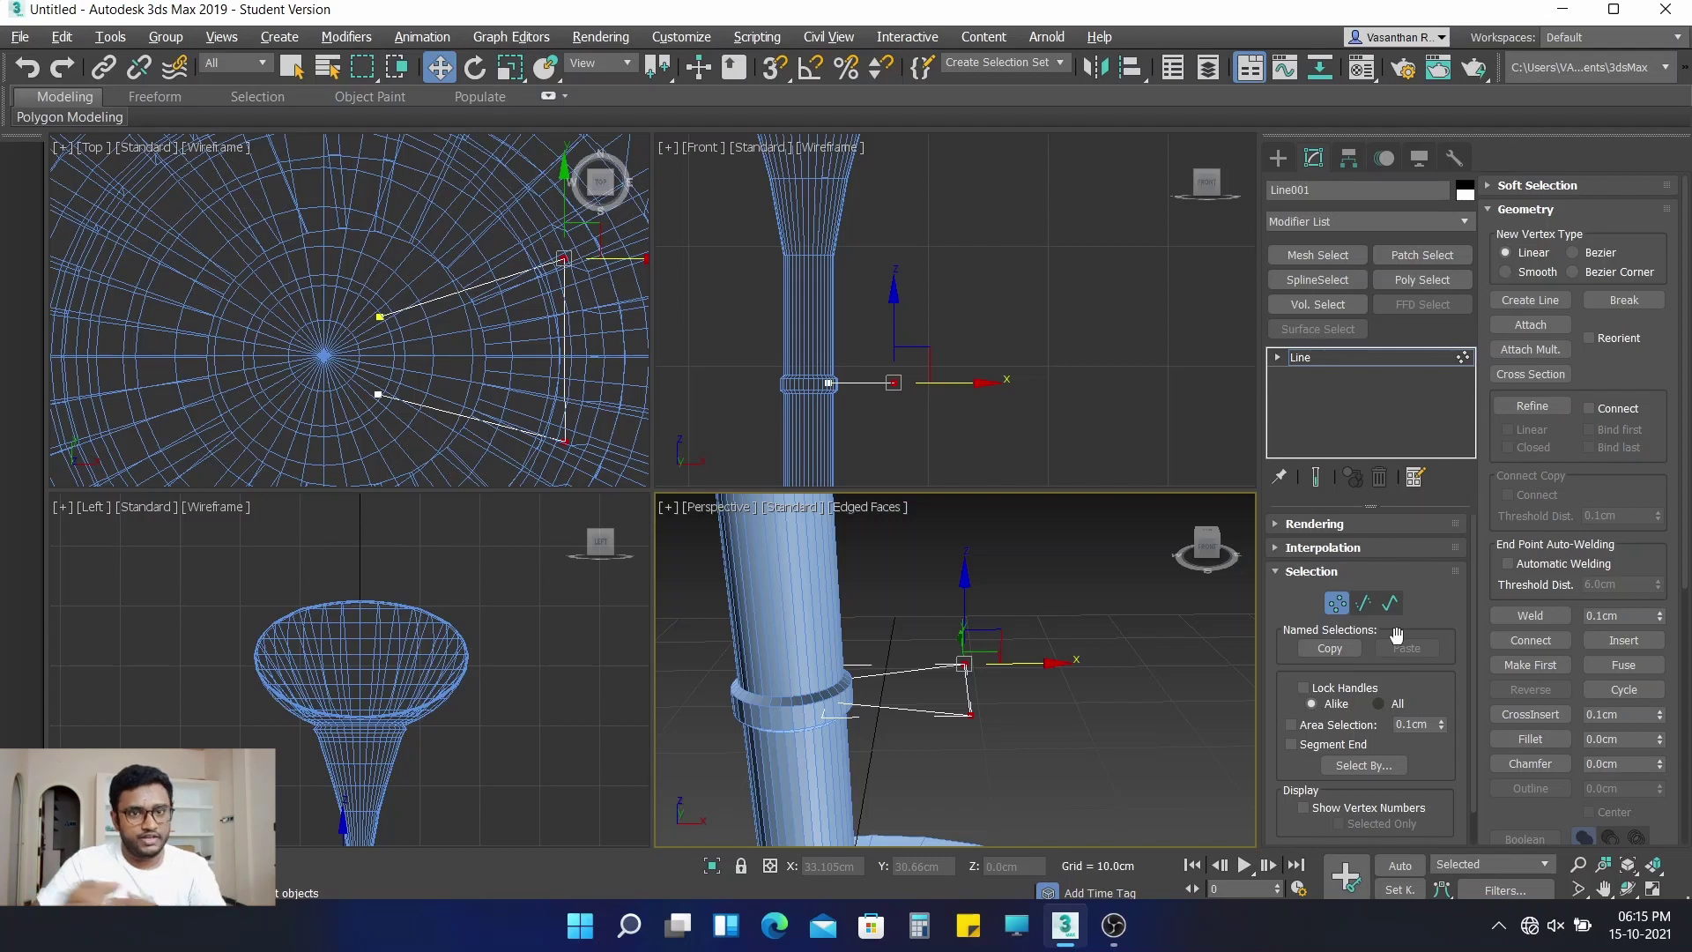
left_click(1535, 739)
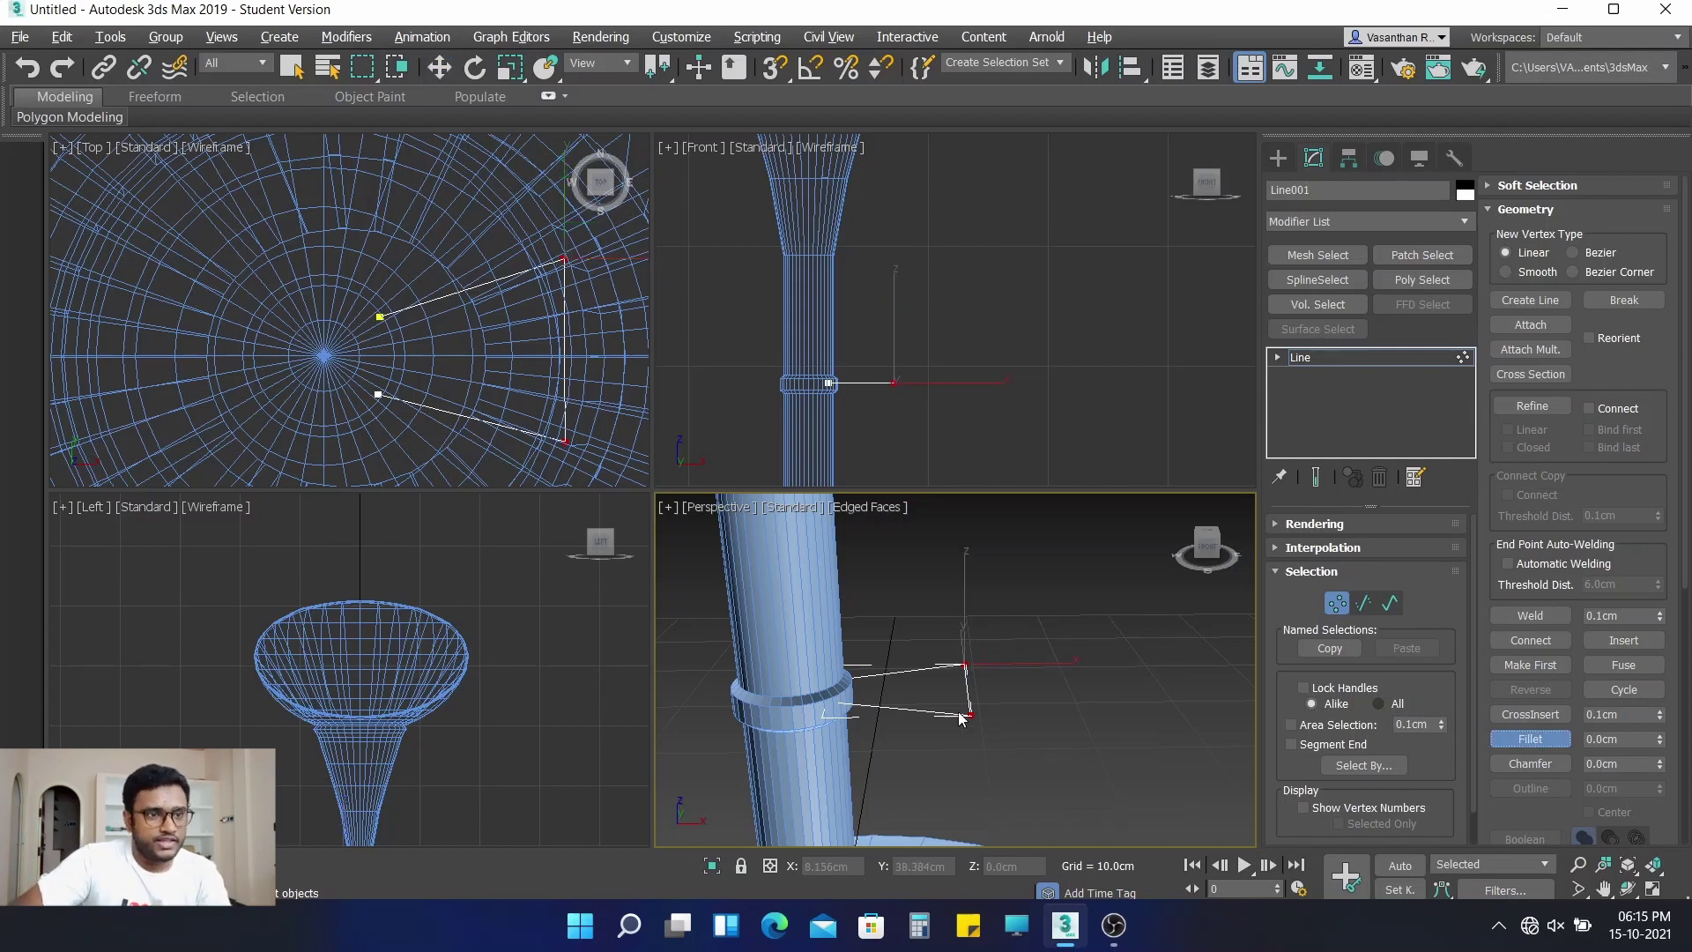
left_click_drag(973, 715, 980, 710)
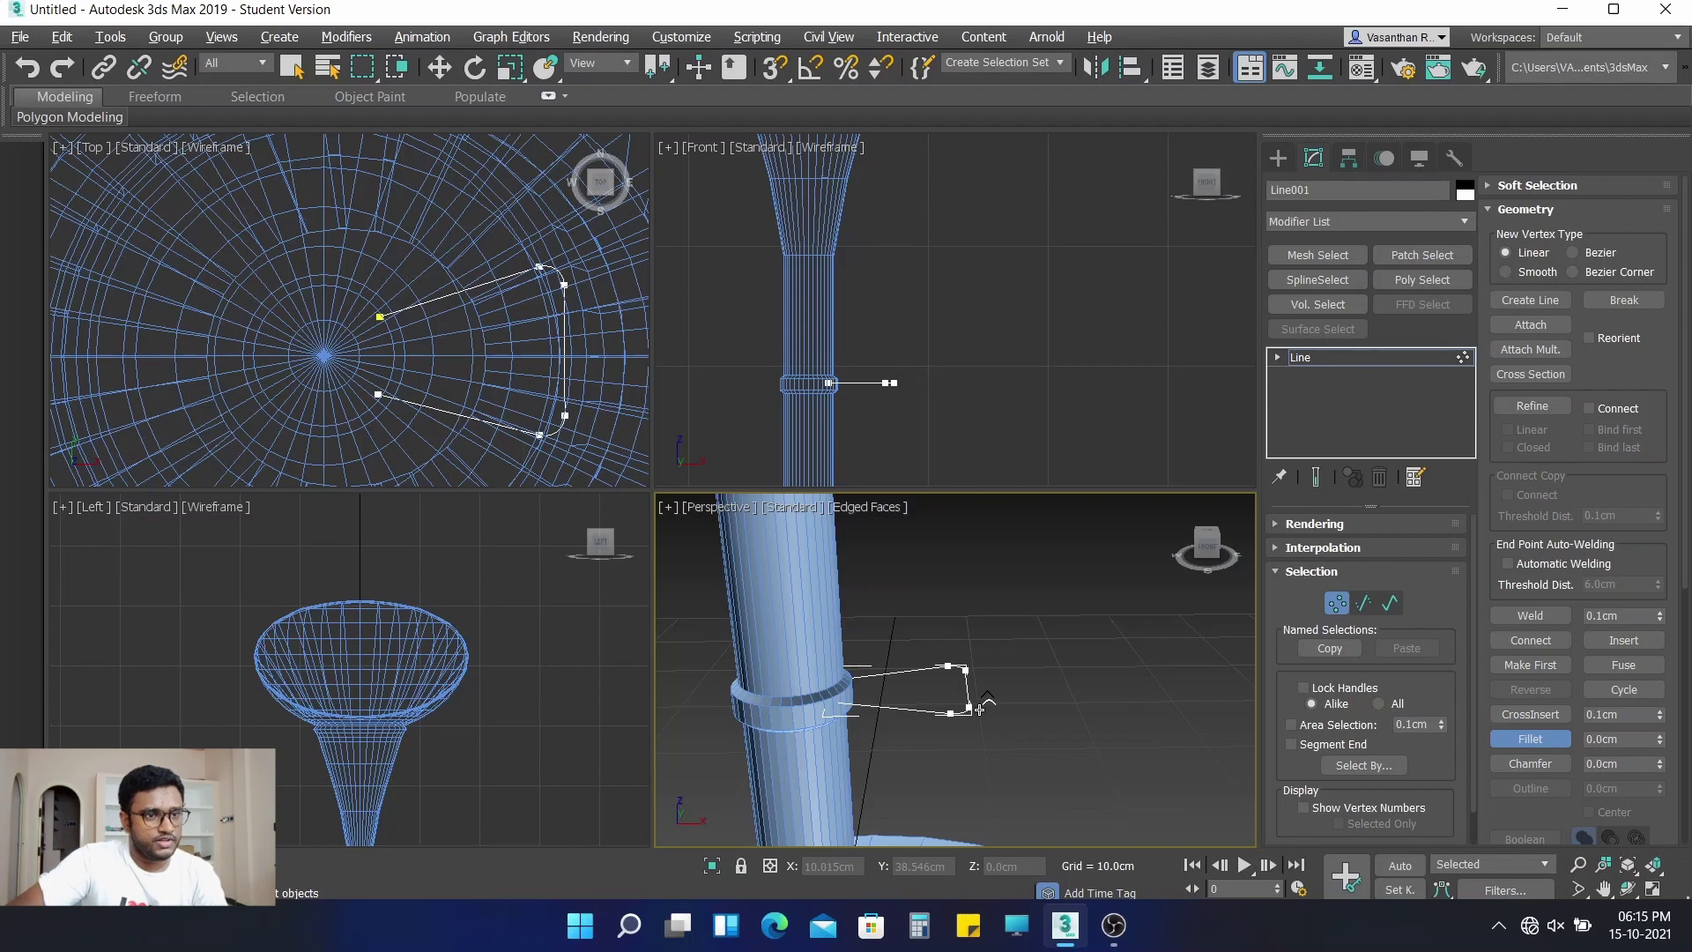
left_click(1533, 739)
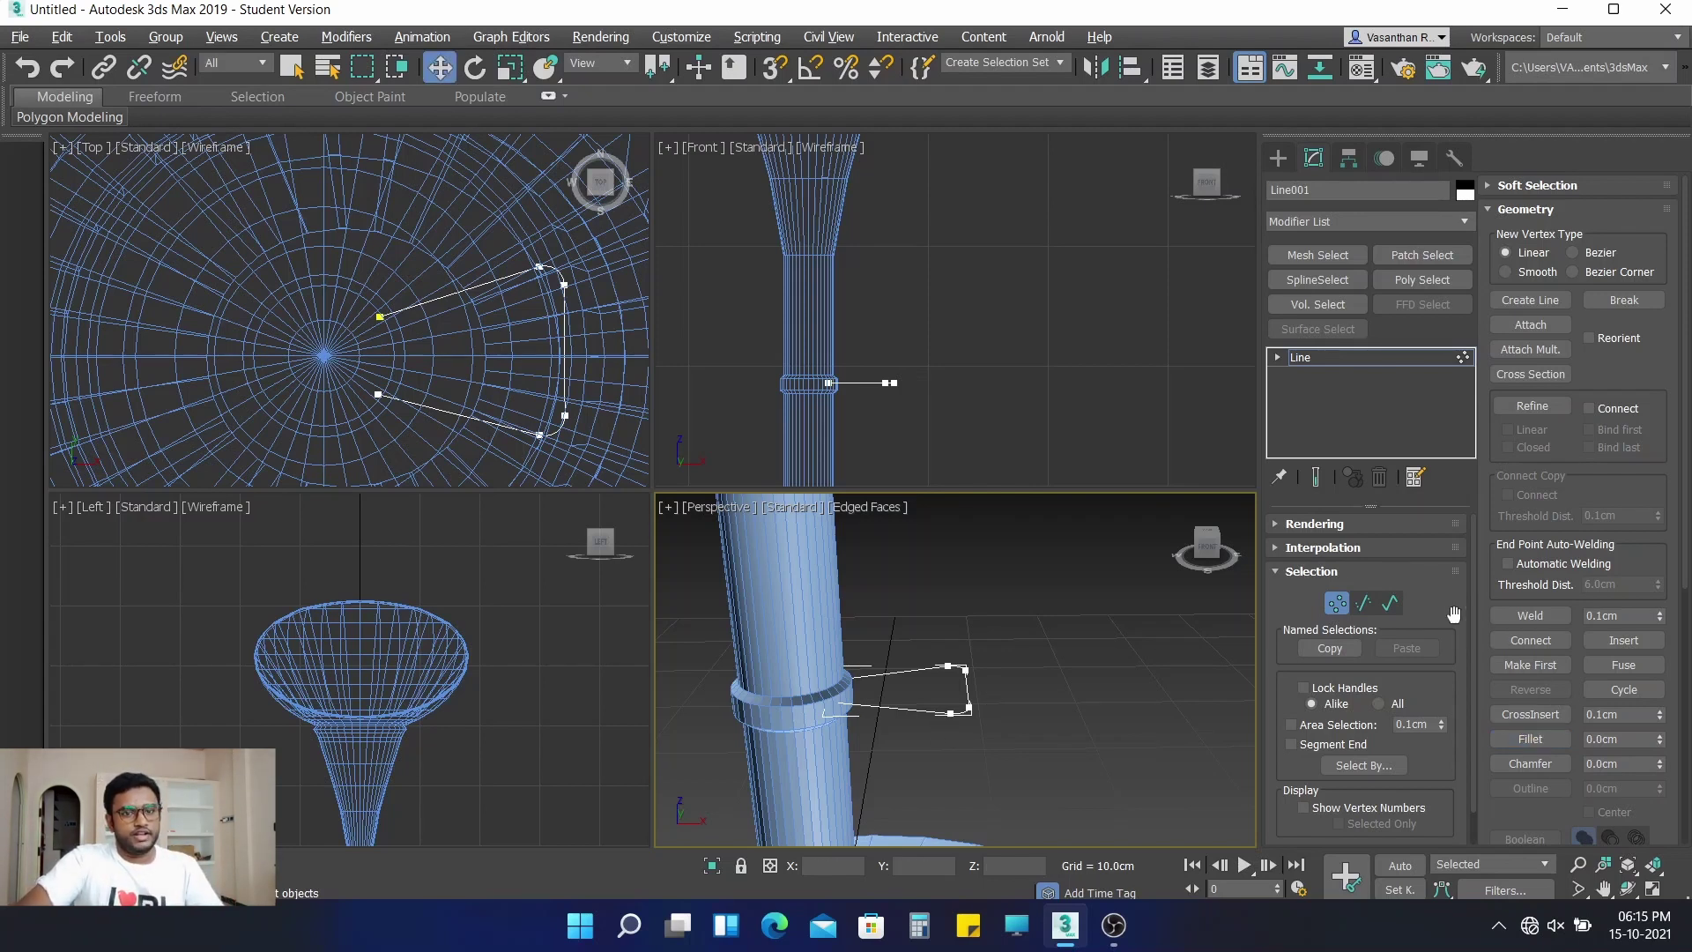
Enable the line's rendering in the viewport and set its radial cross-section to 14 sides
left_click(1314, 527)
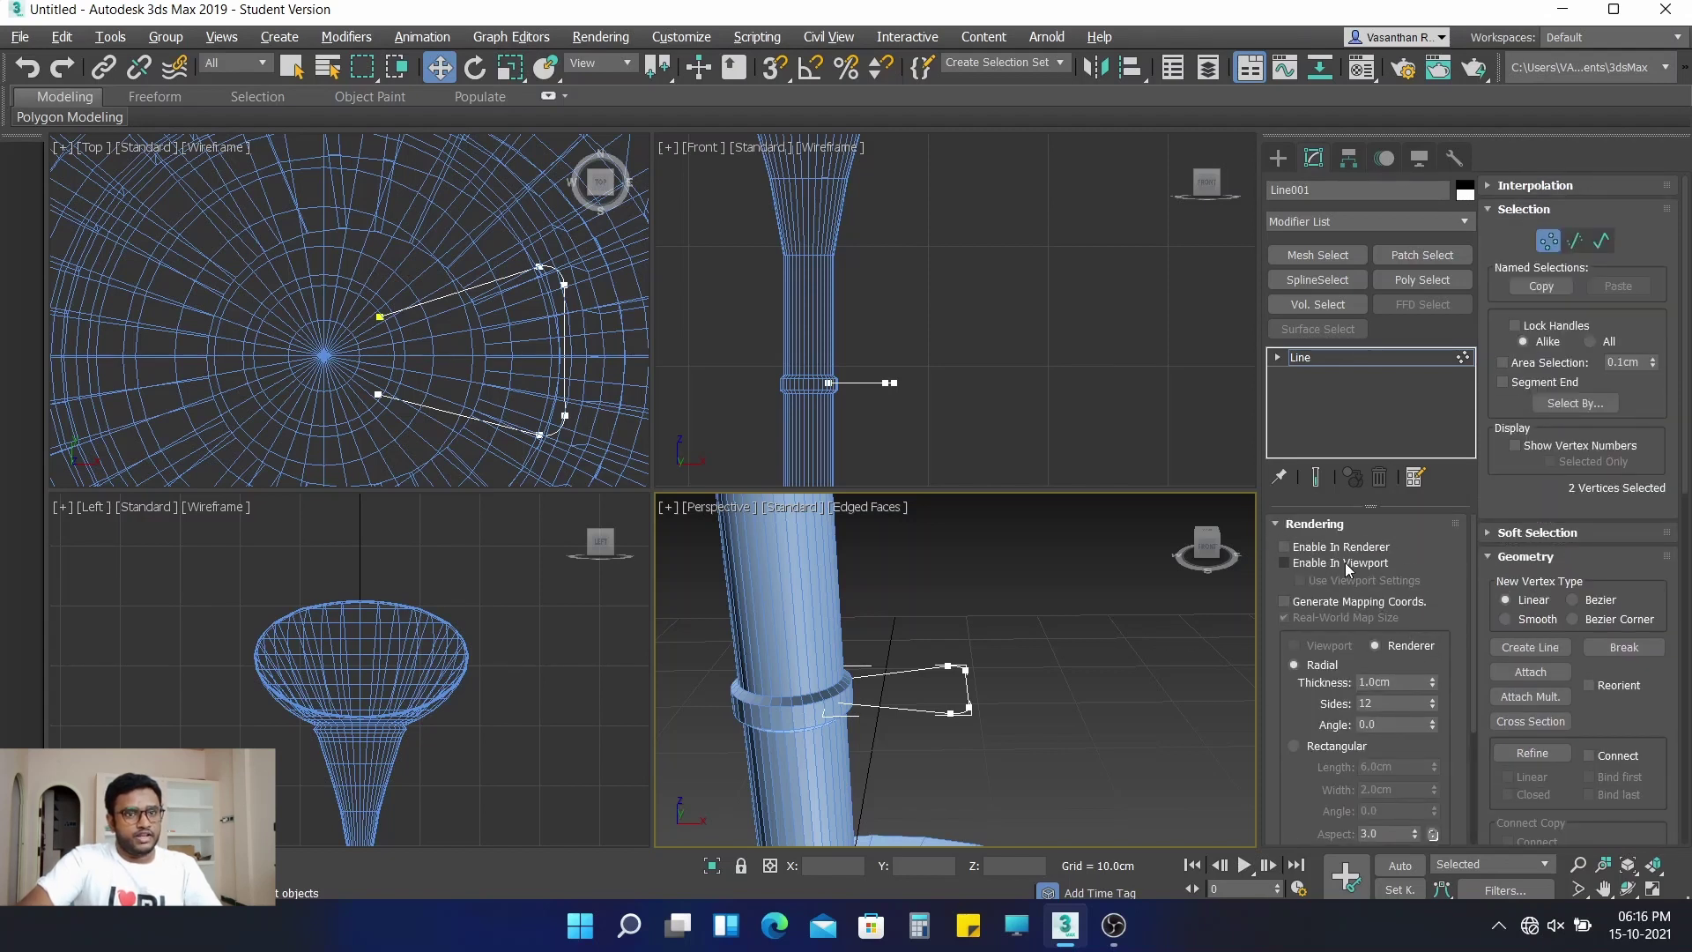
left_click(1346, 564)
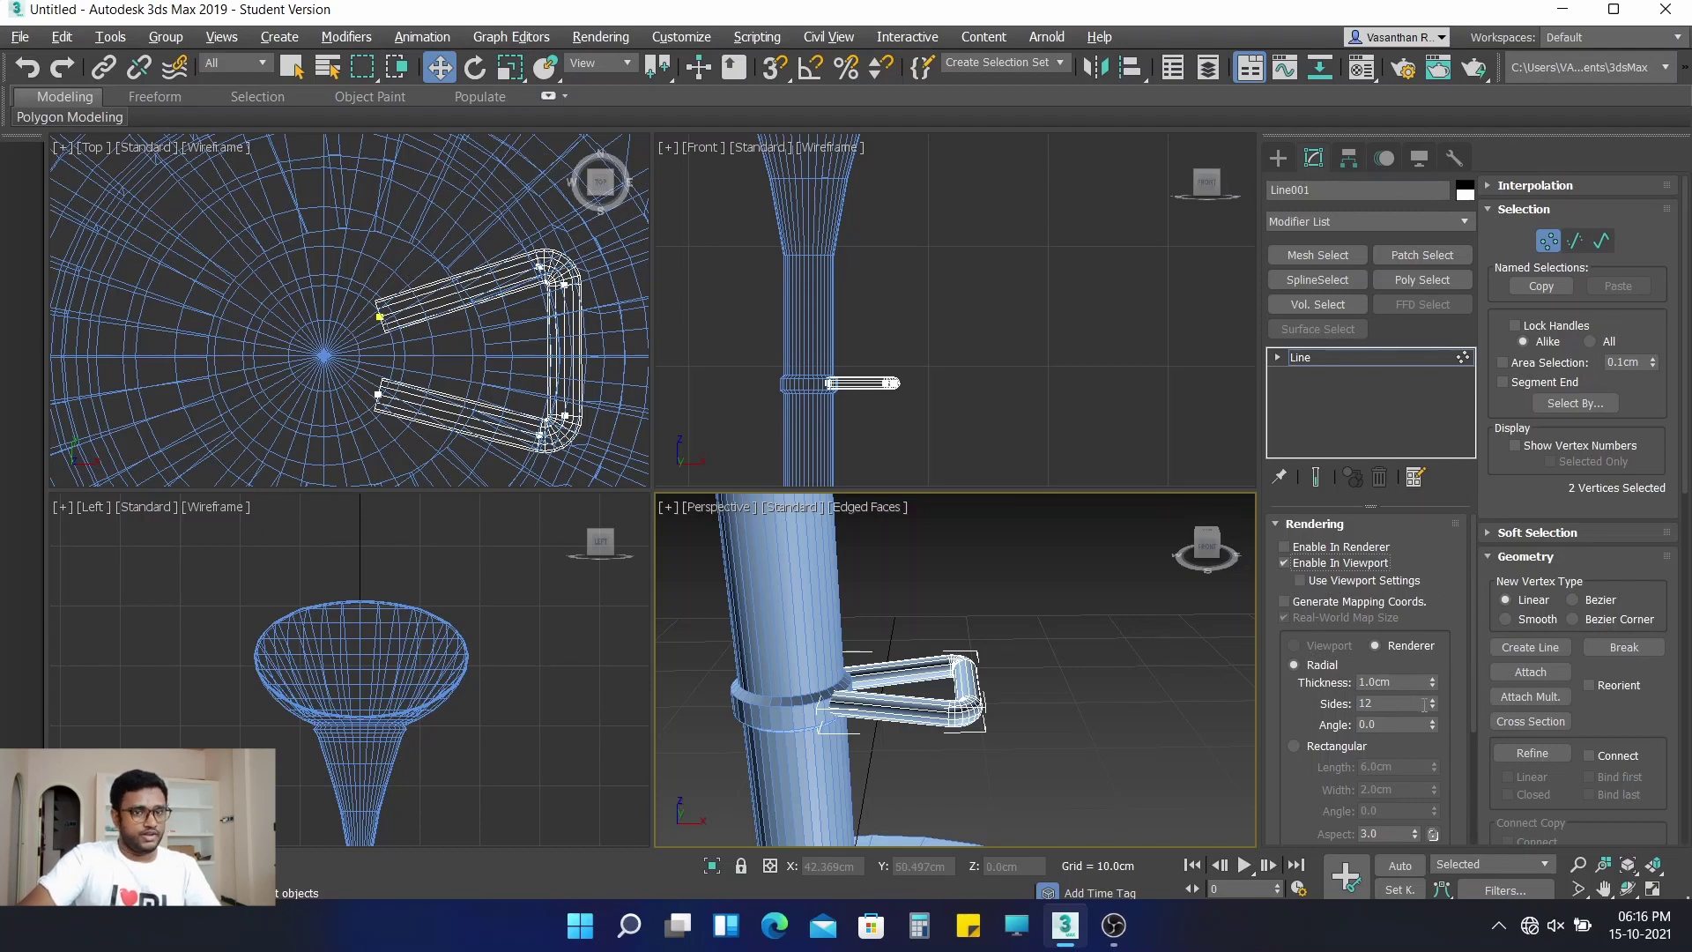
left_click_drag(1432, 701, 1431, 703)
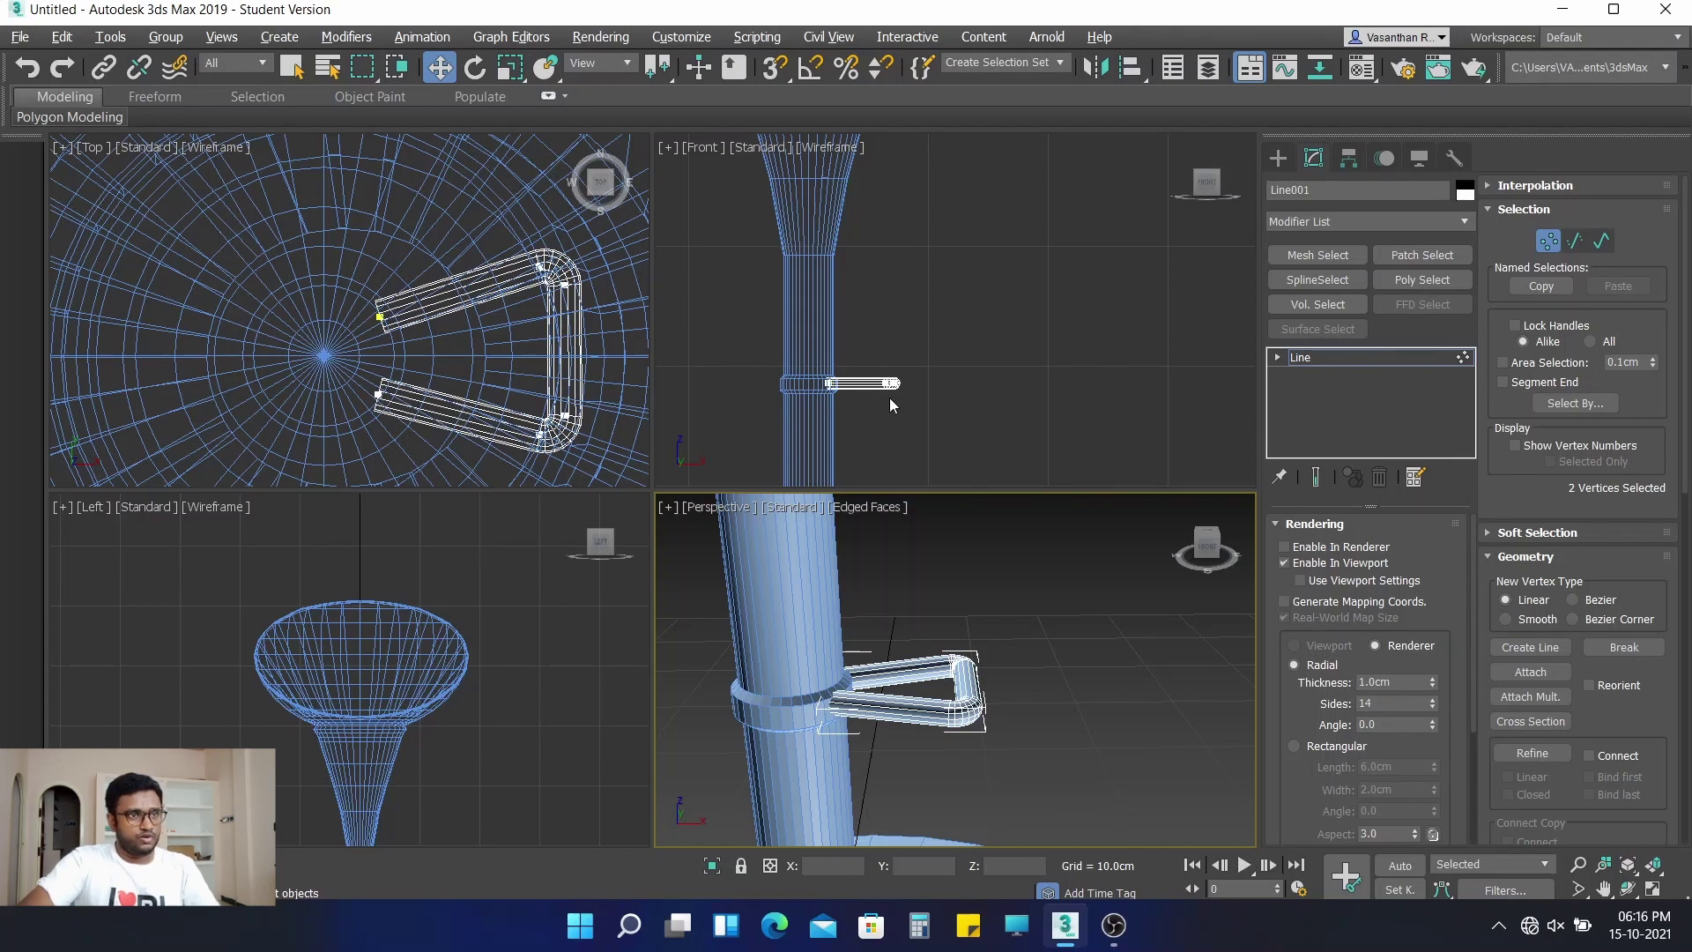
Leave vertex level and lower the whole line in the Front view to Z about 18.42 cm
left_click(1549, 241)
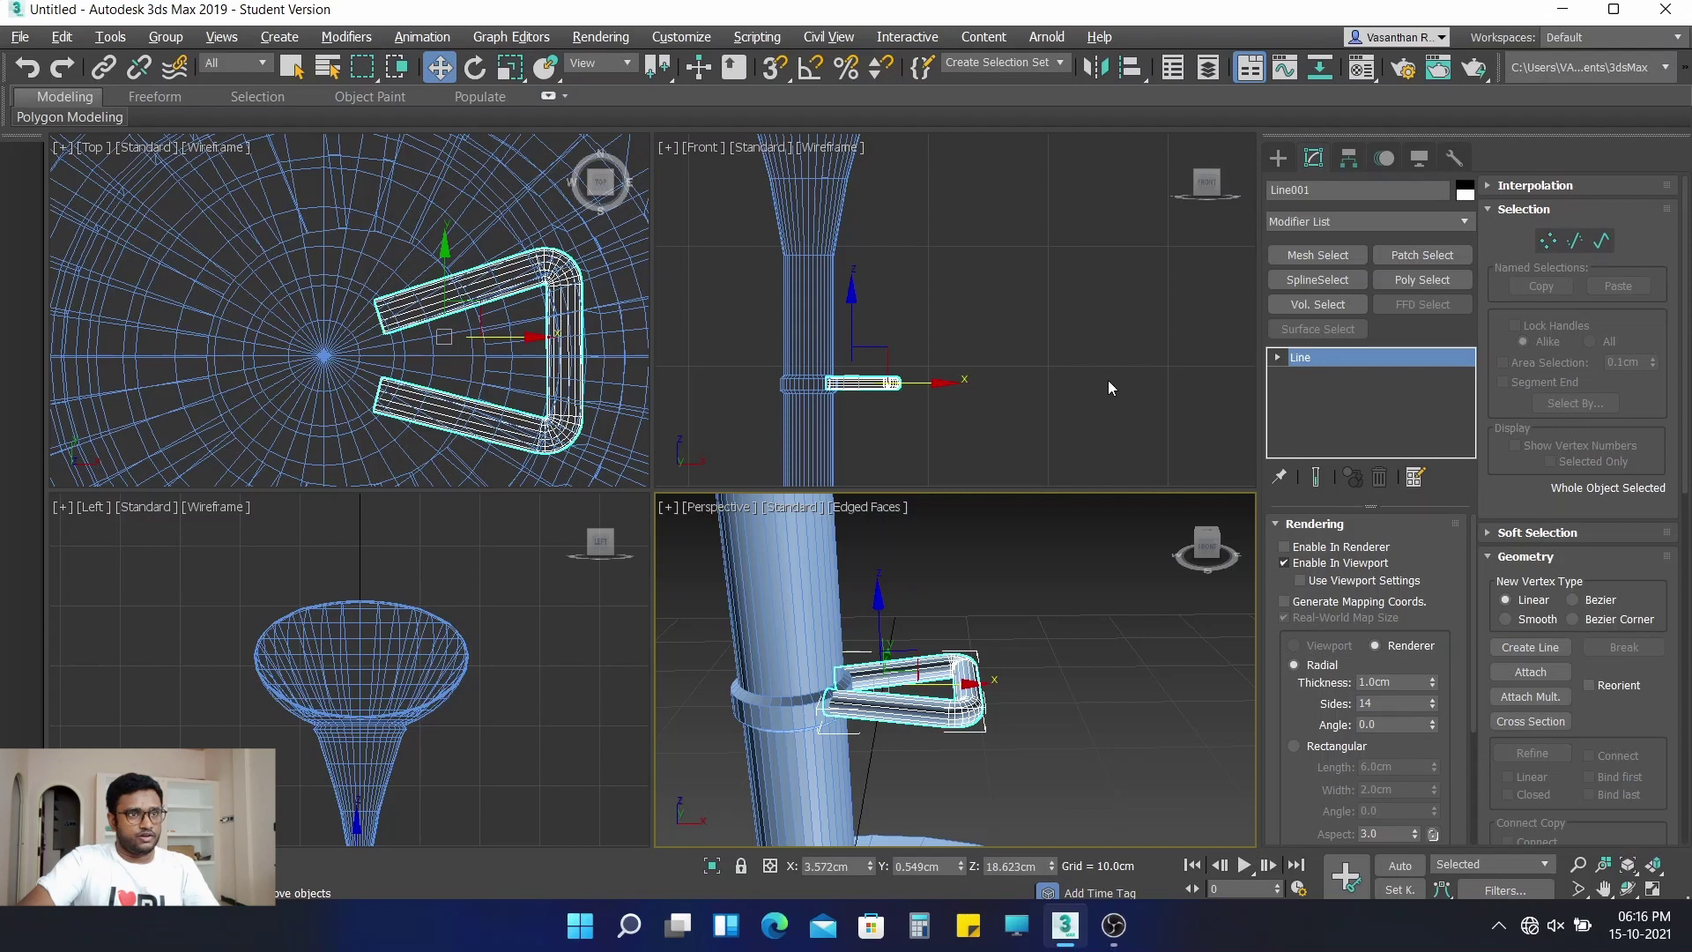
left_click(851, 298)
left_click_drag(851, 299, 852, 301)
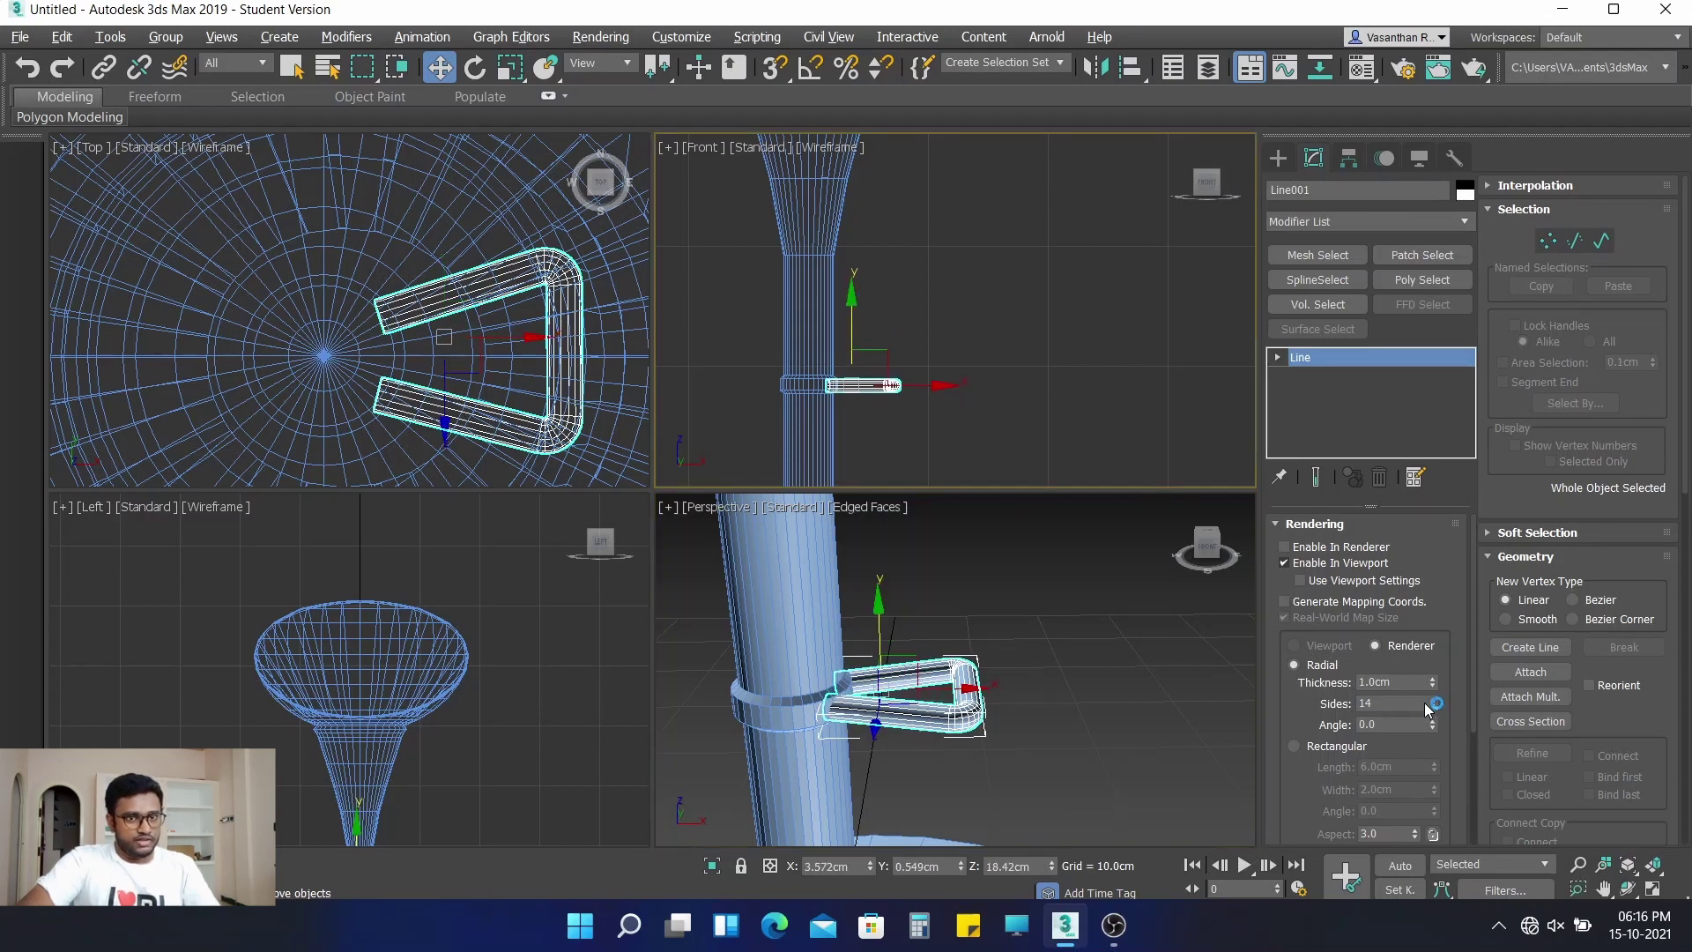
Set the line's radial sides to 24 and deselect the line
left_click_drag(1431, 701, 1434, 685)
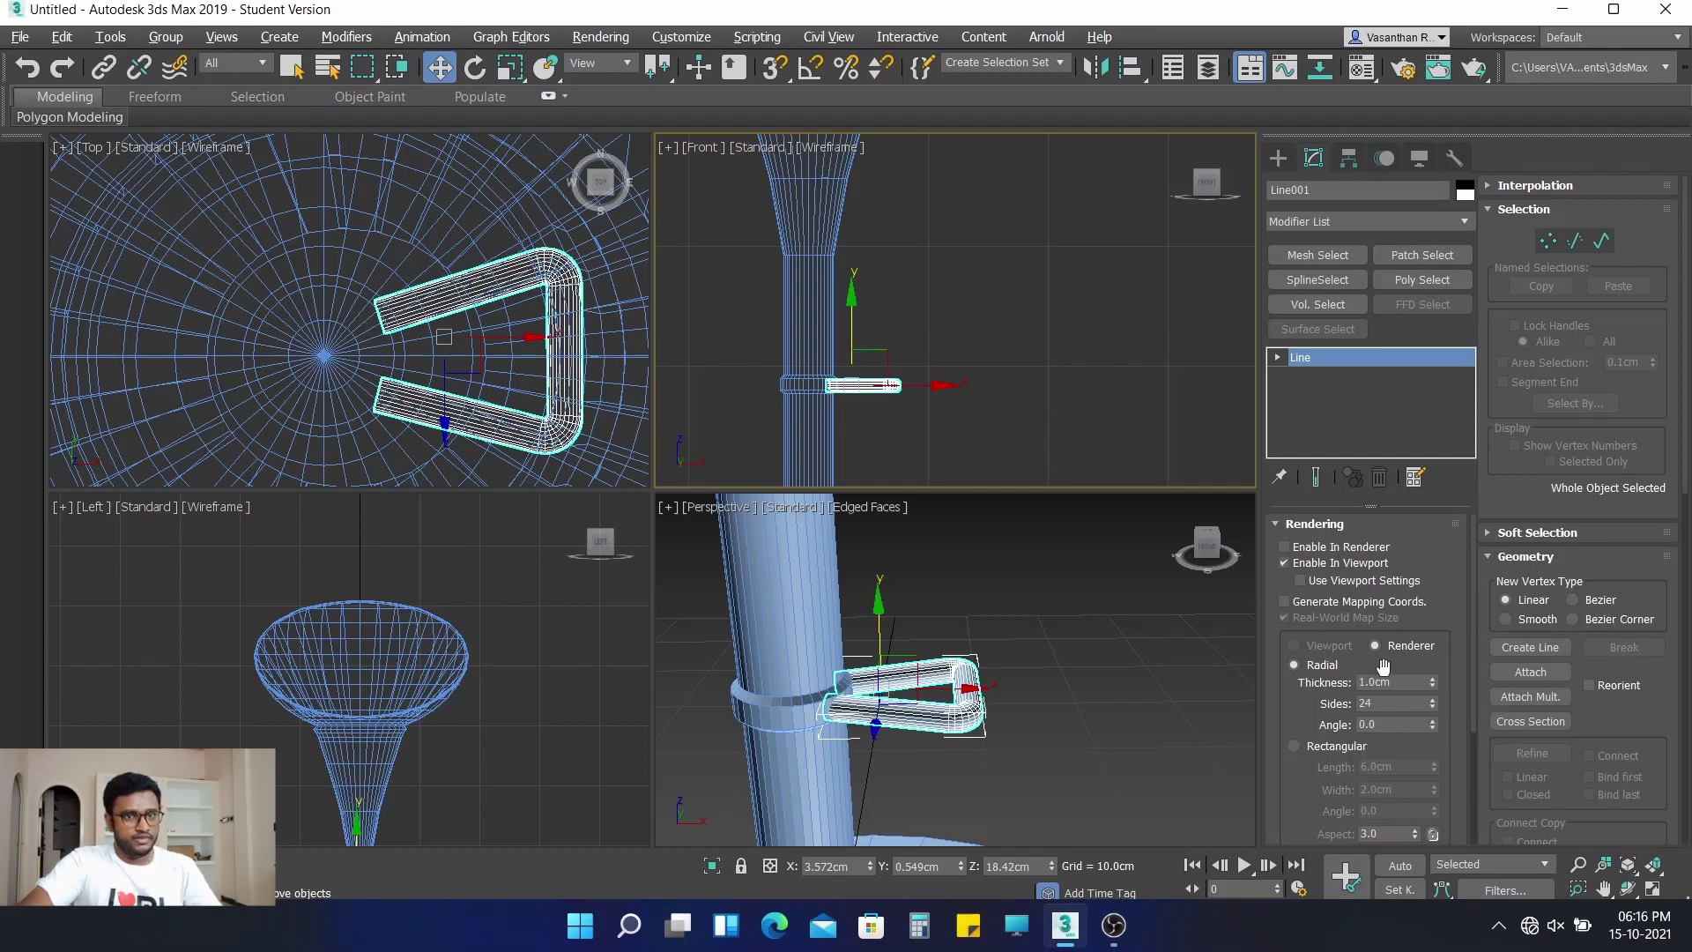
scroll(1382, 696, "down", 1)
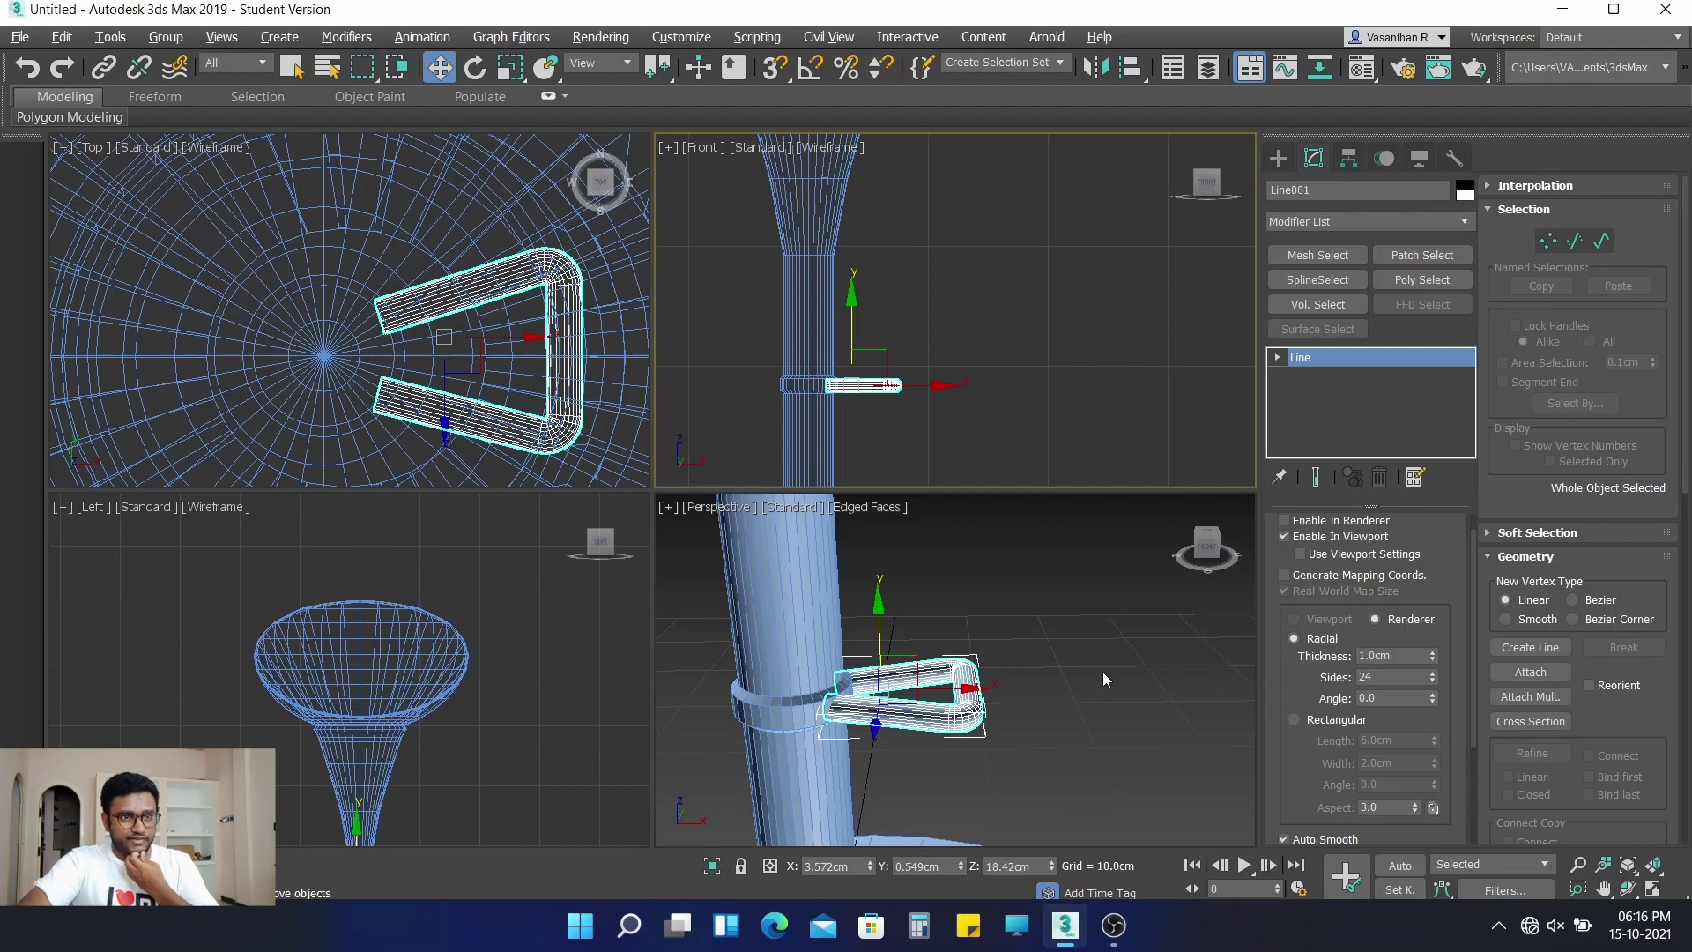
left_click(1117, 646)
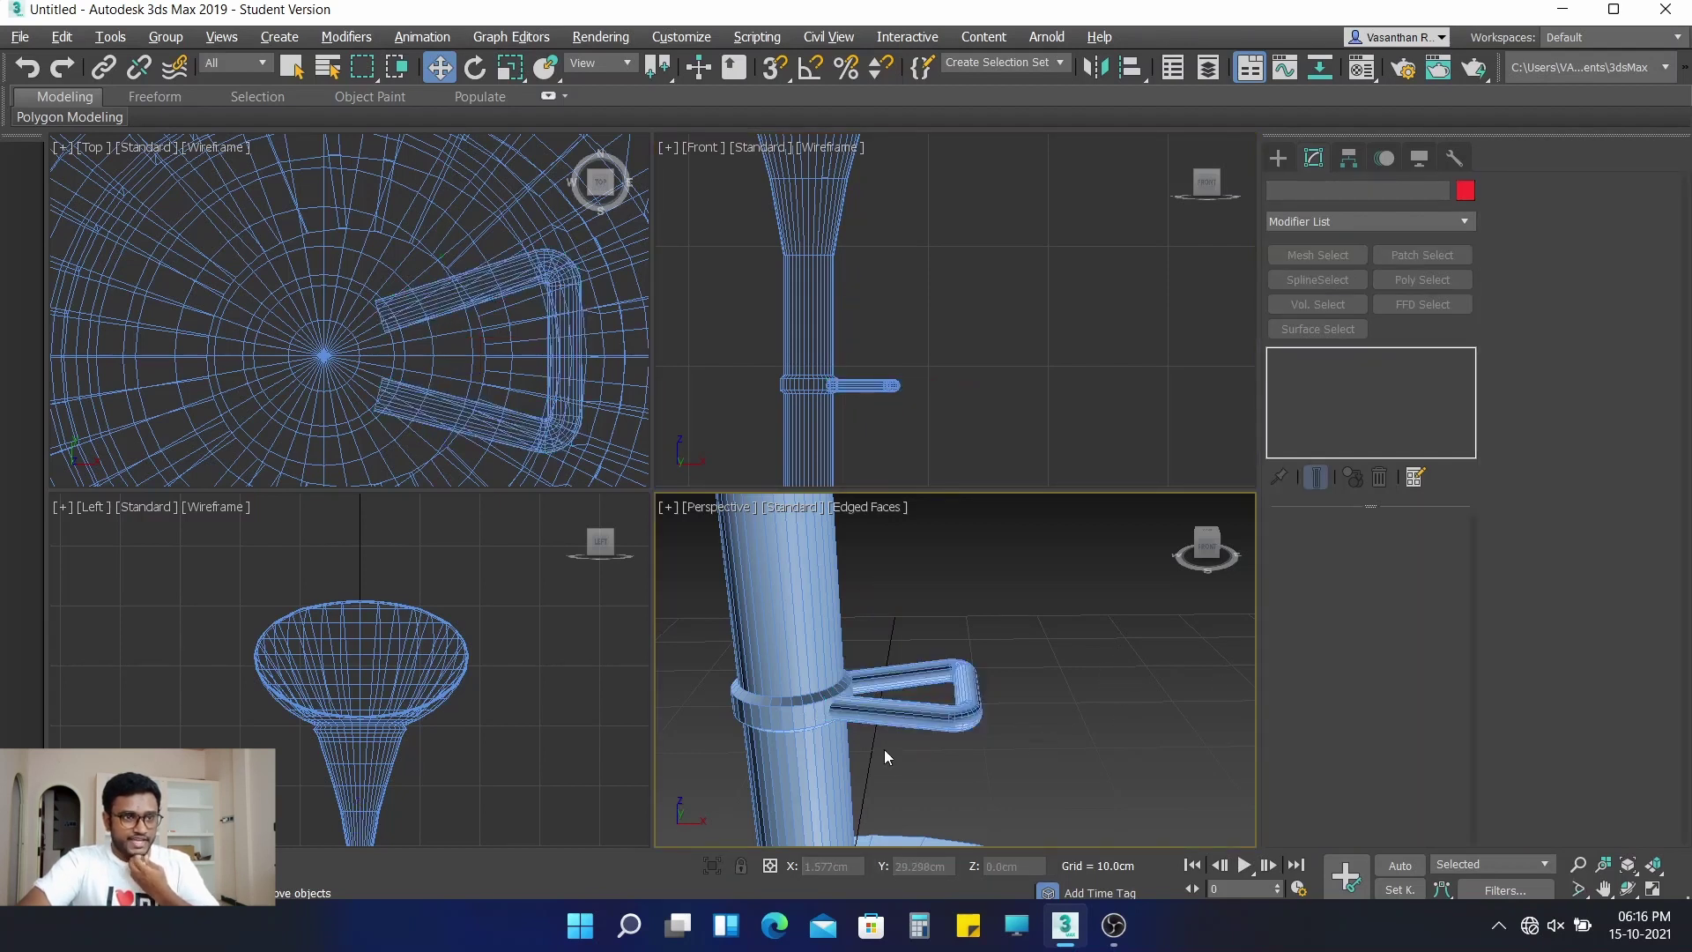
Maximize the Perspective view to examine where the rounded bar meets the stem's ring
left_click(780, 705)
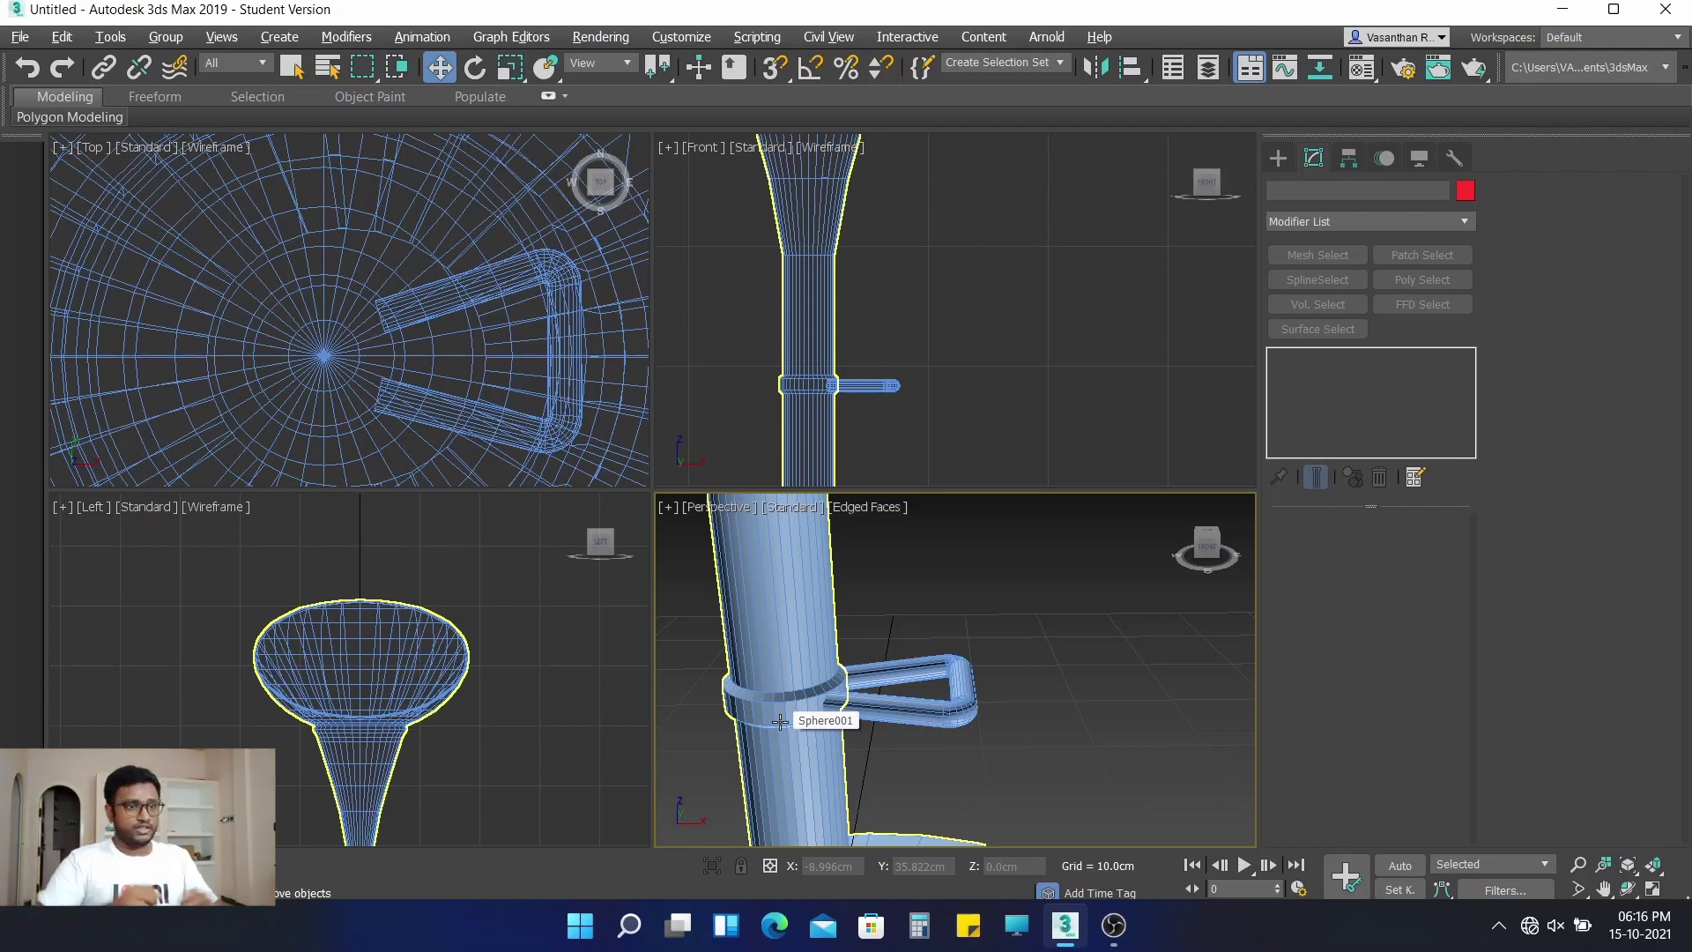
left_click(1058, 702)
key("alt+w")
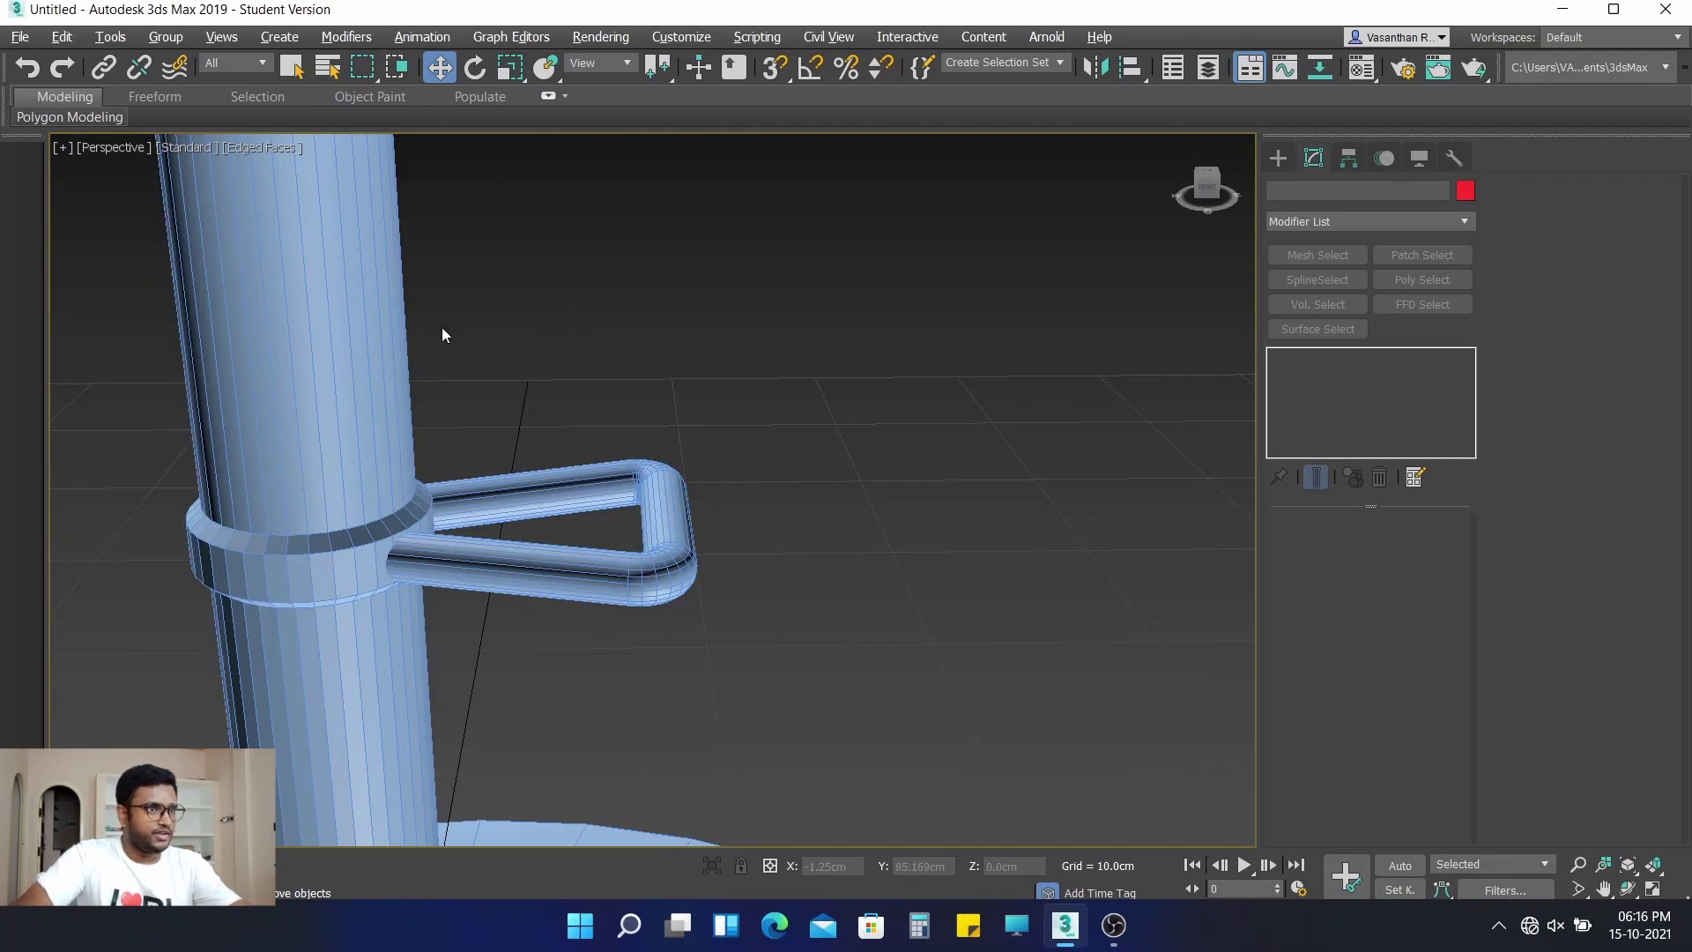
Enter edge level on the goblet body's top Edit Poly, expand the modeling ribbon fully and activate SwiftLoop
left_click(340, 317)
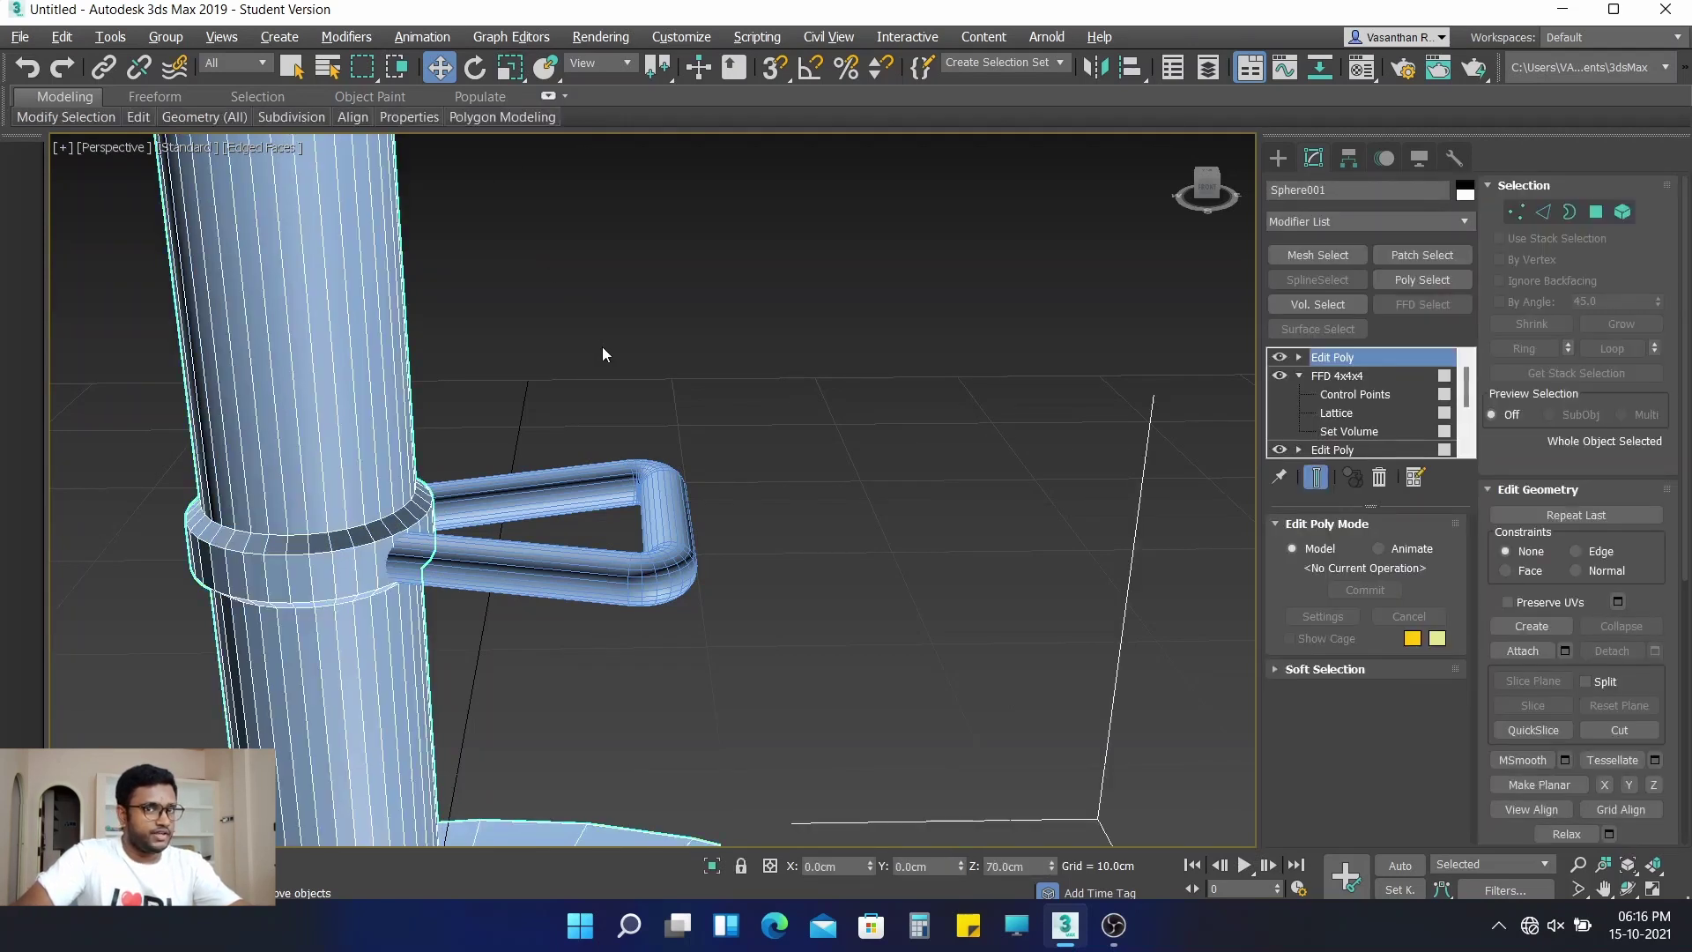
middle_click_drag(601, 346, 656, 342)
left_click(1543, 212)
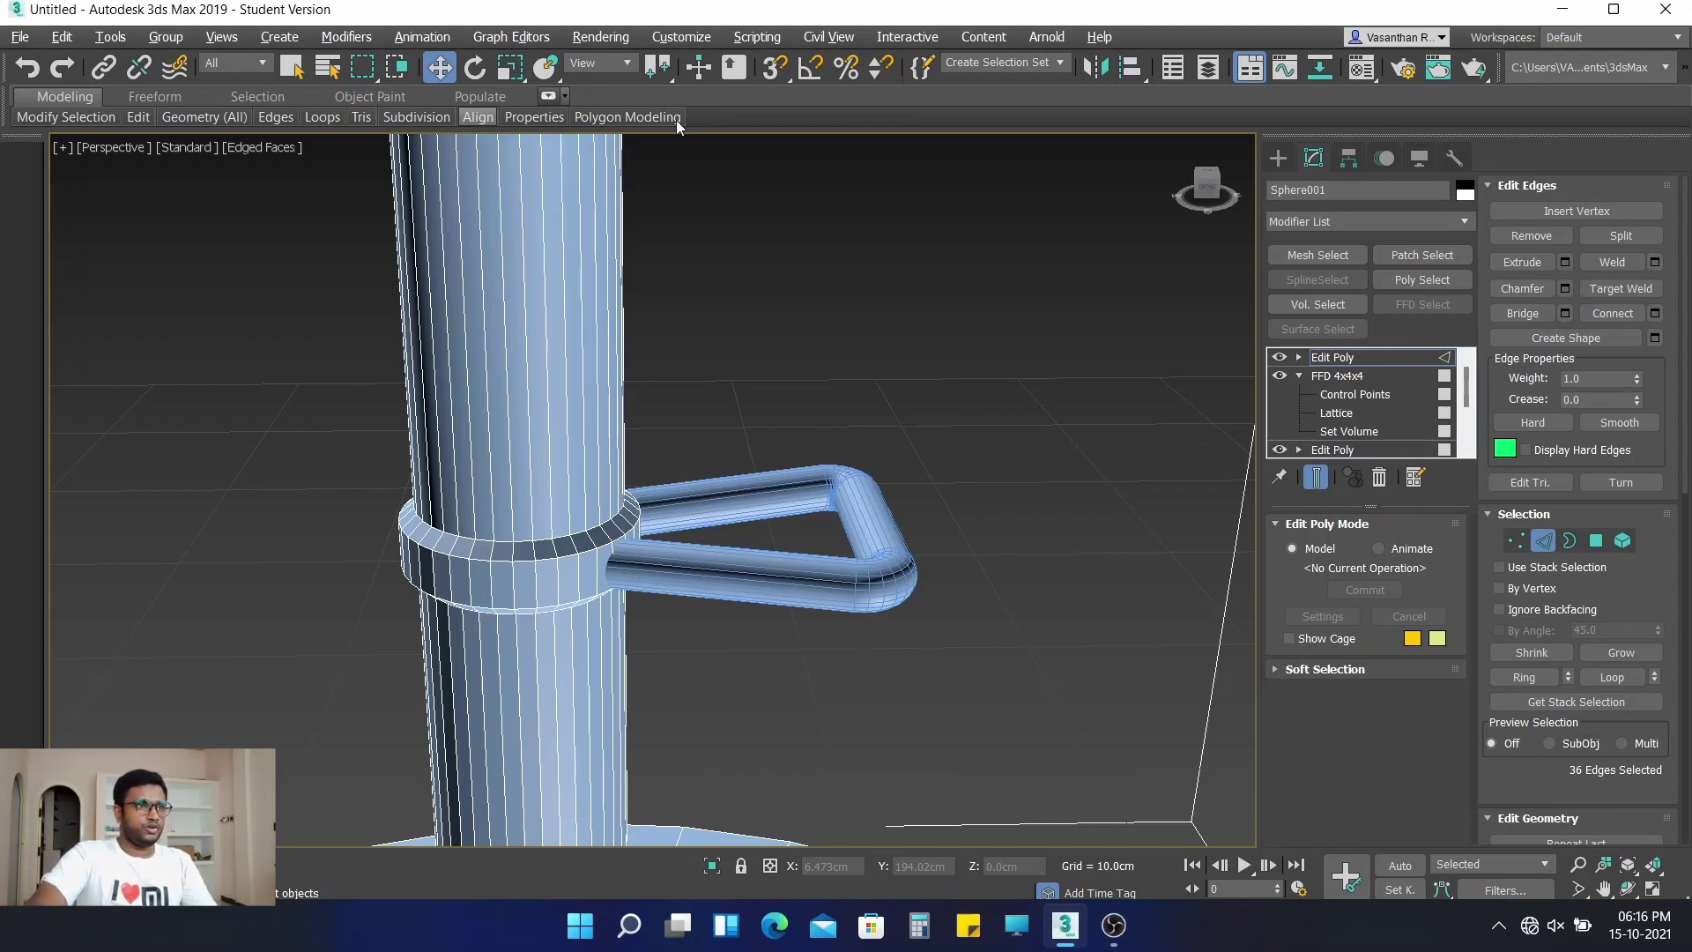
left_click(548, 96)
left_click(564, 95)
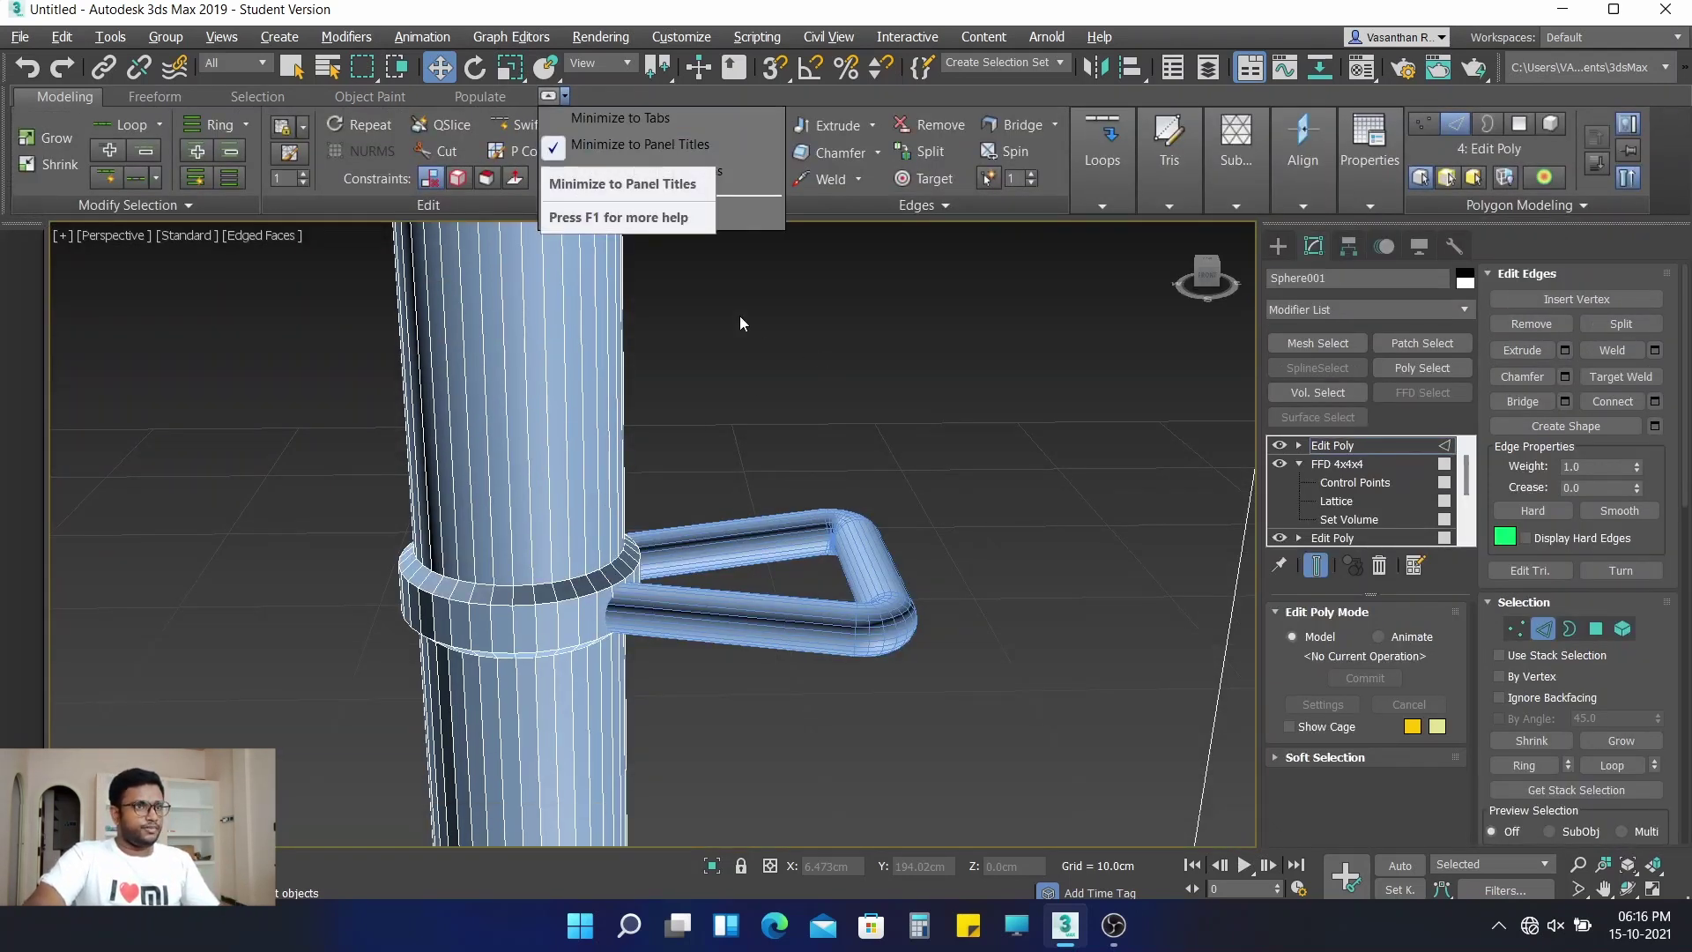
left_click(759, 332)
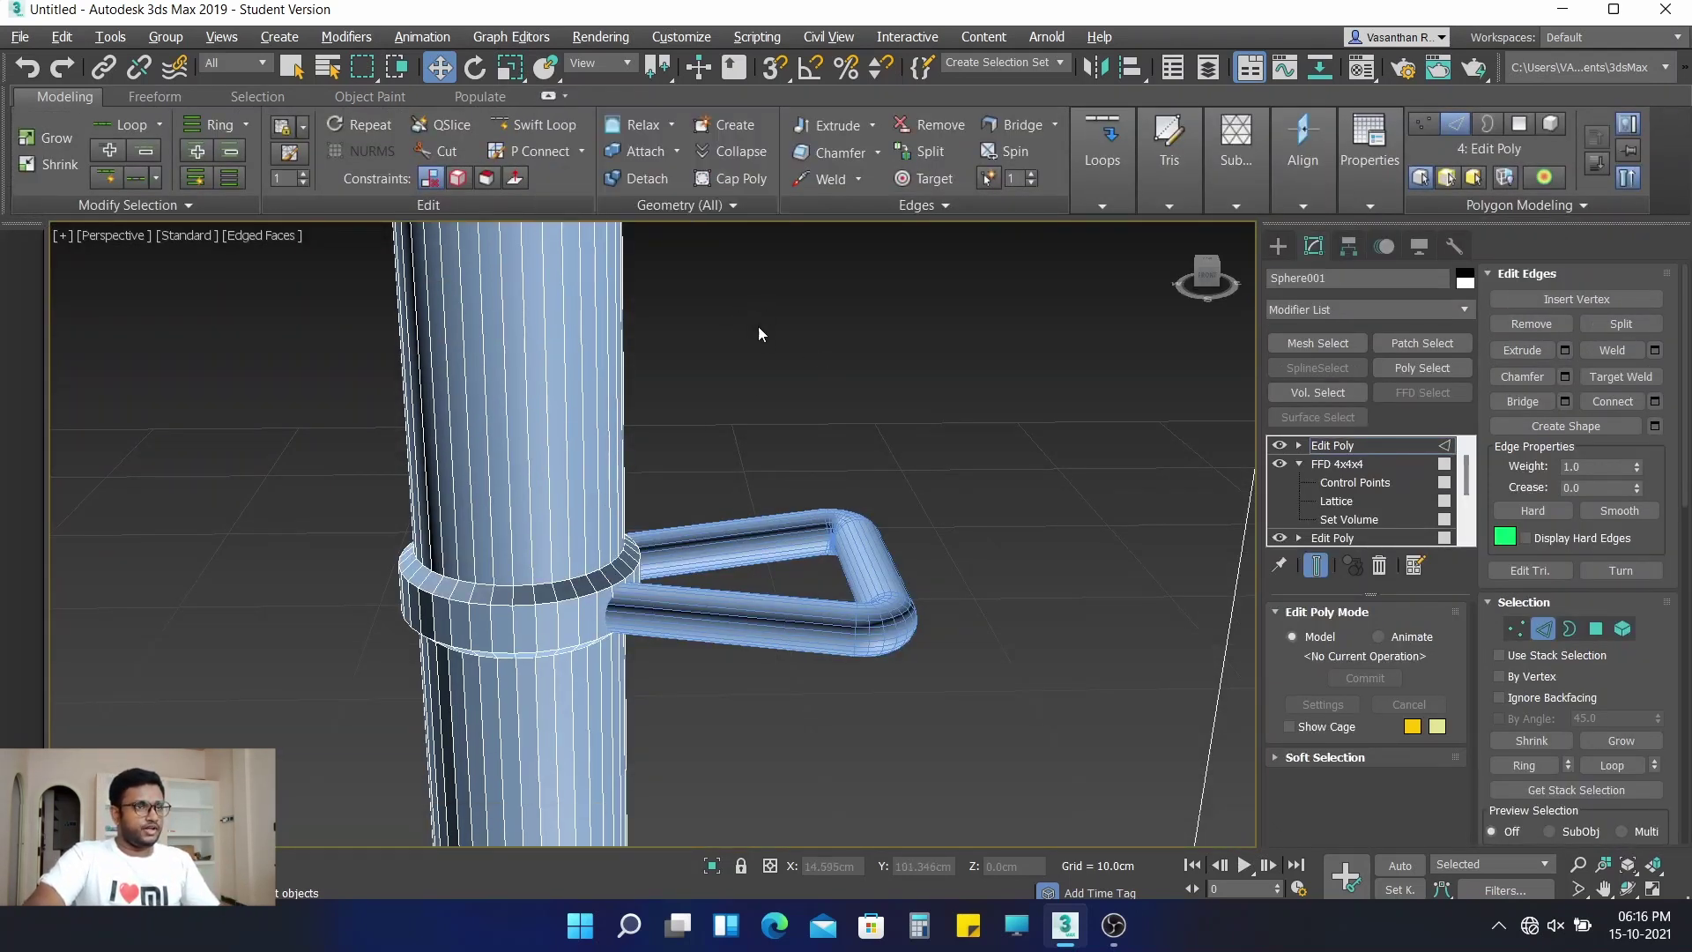
left_click(538, 126)
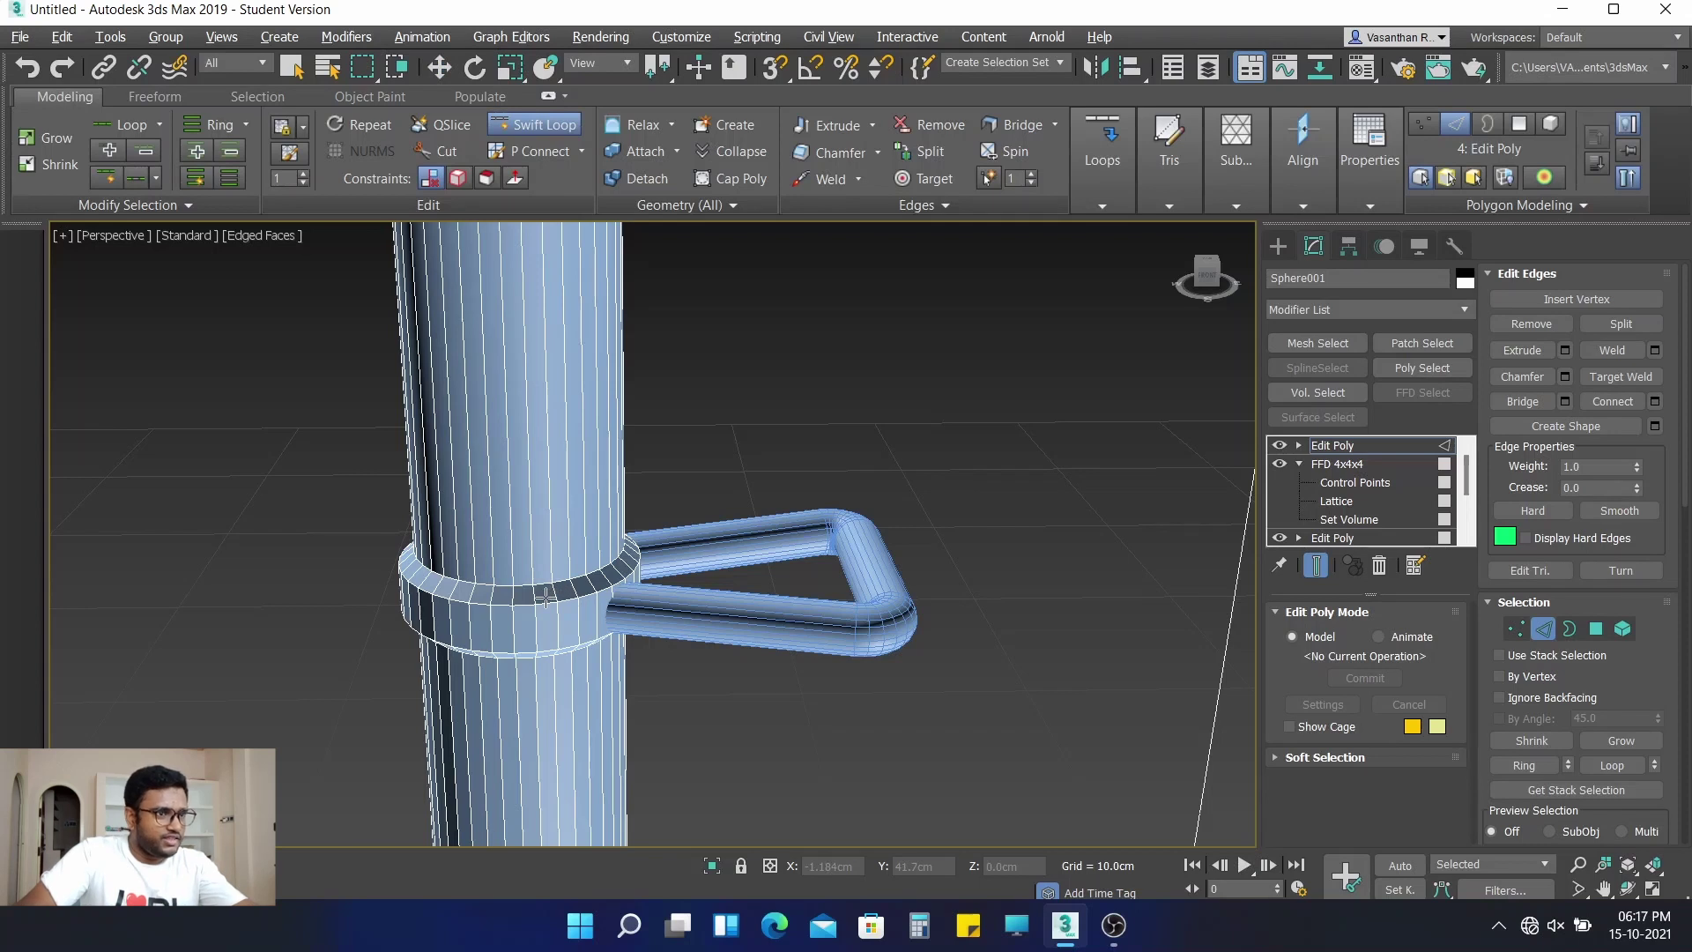
Insert SwiftLoop edge loops close to the upper bevel edges of the stem's middle ring, where the handle attaches
scroll(542, 592, "down", 3)
scroll(530, 589, "up", 4)
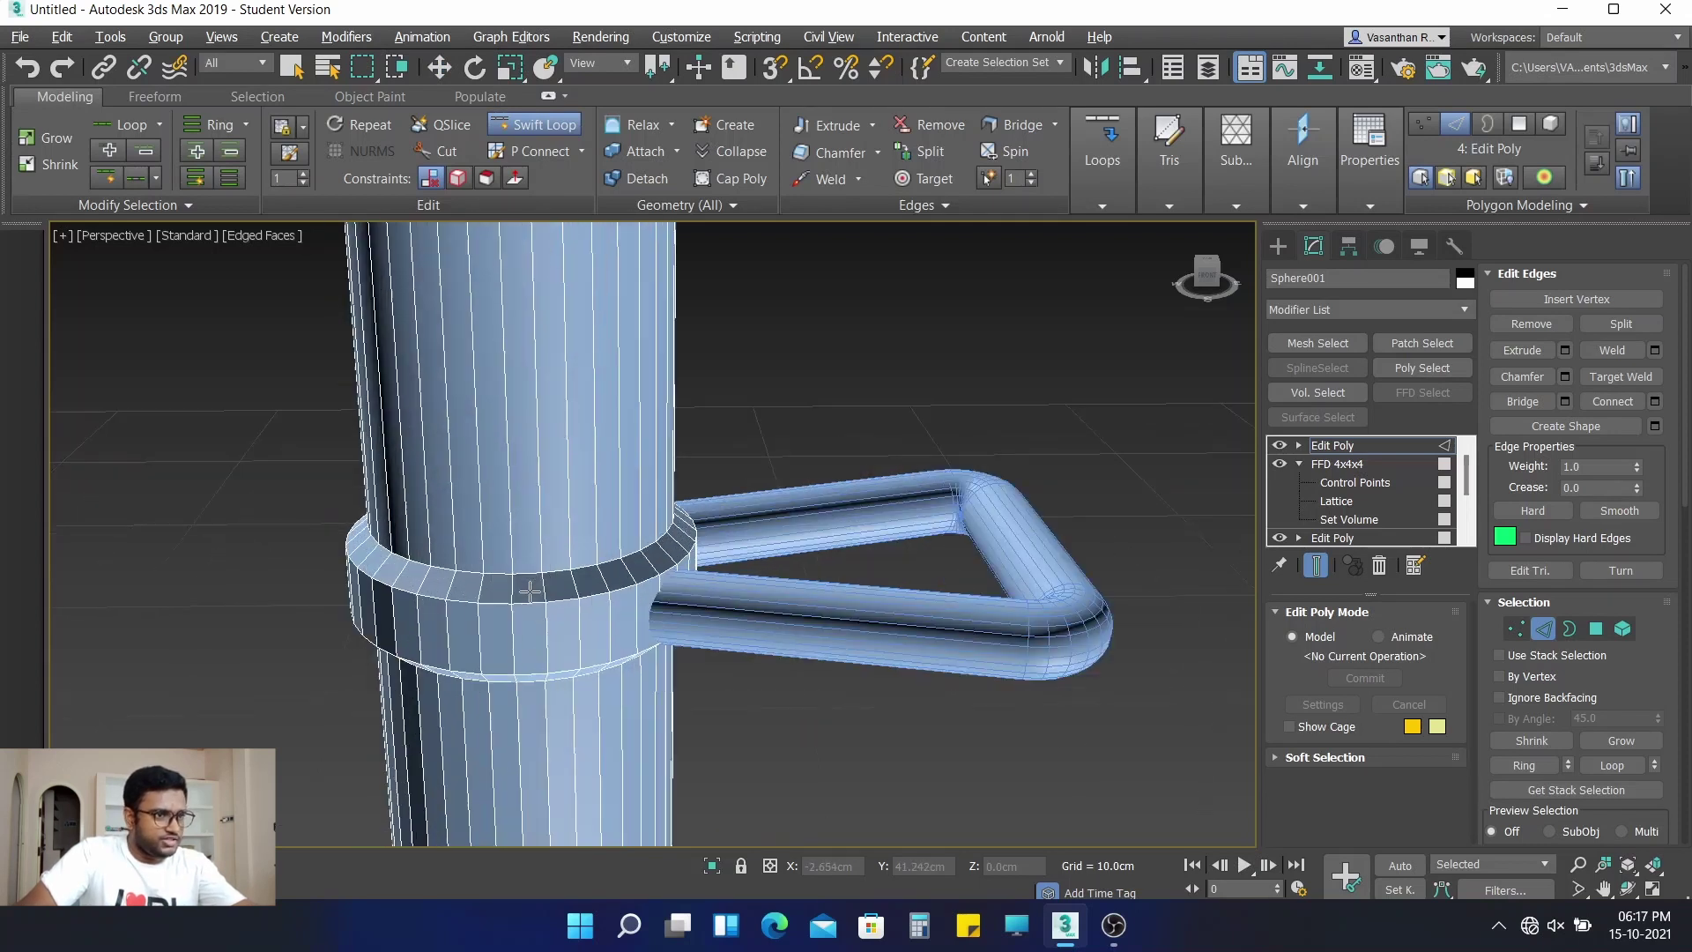
scroll(542, 596, "up", 2)
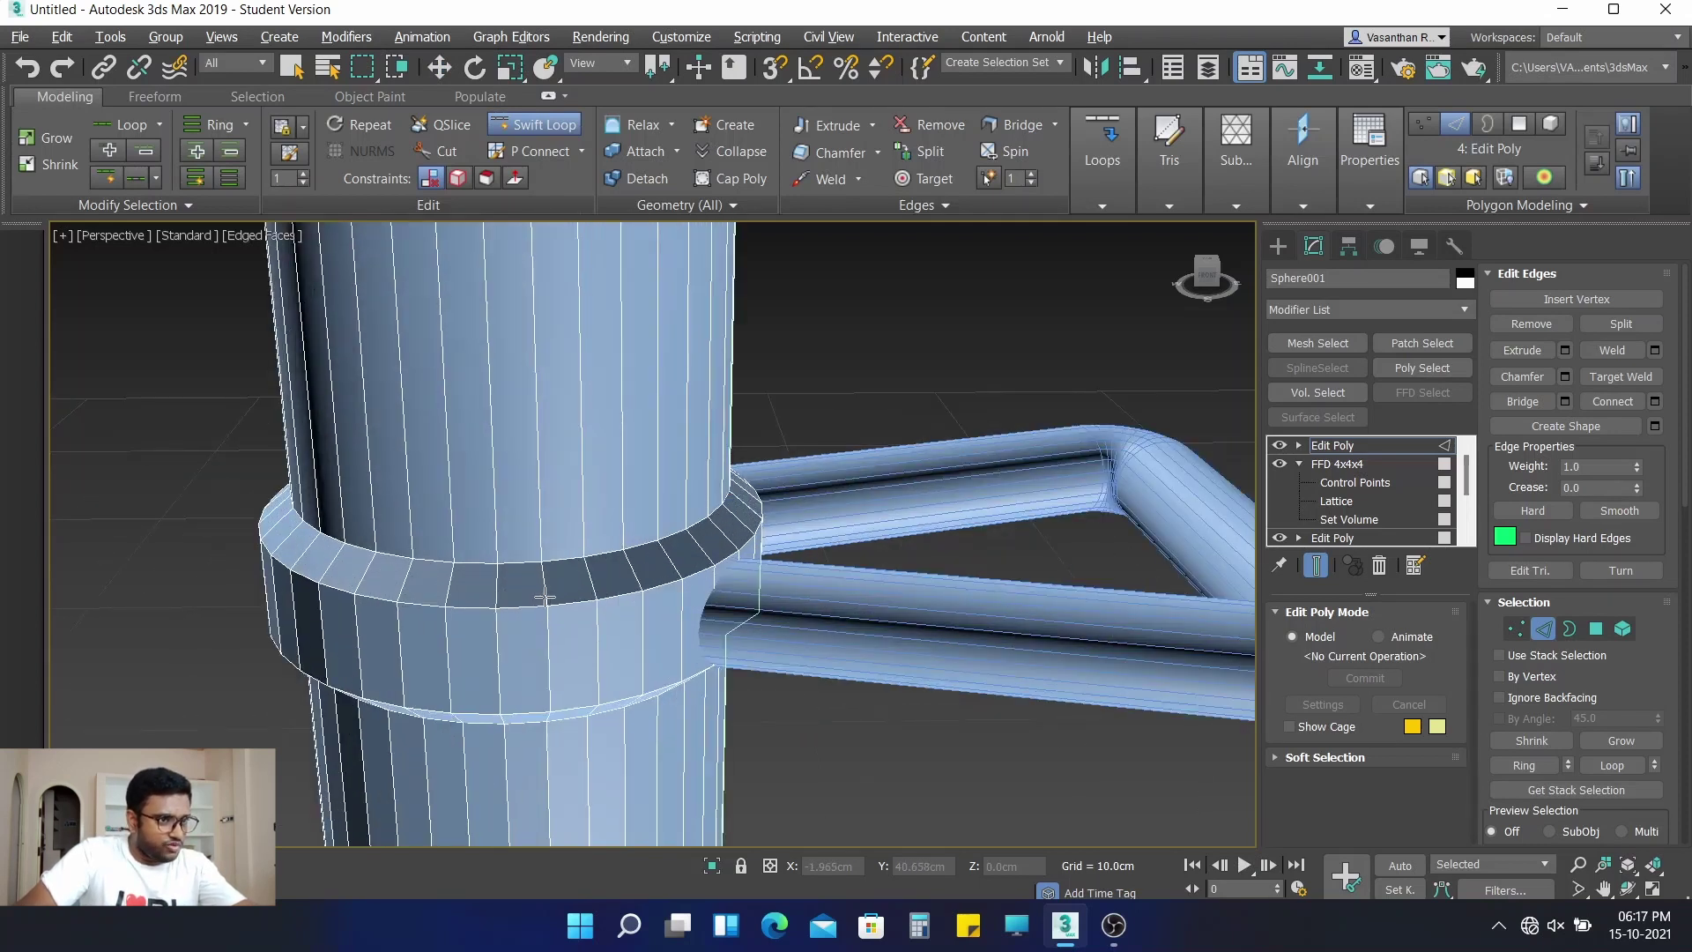
scroll(538, 597, "down", 5)
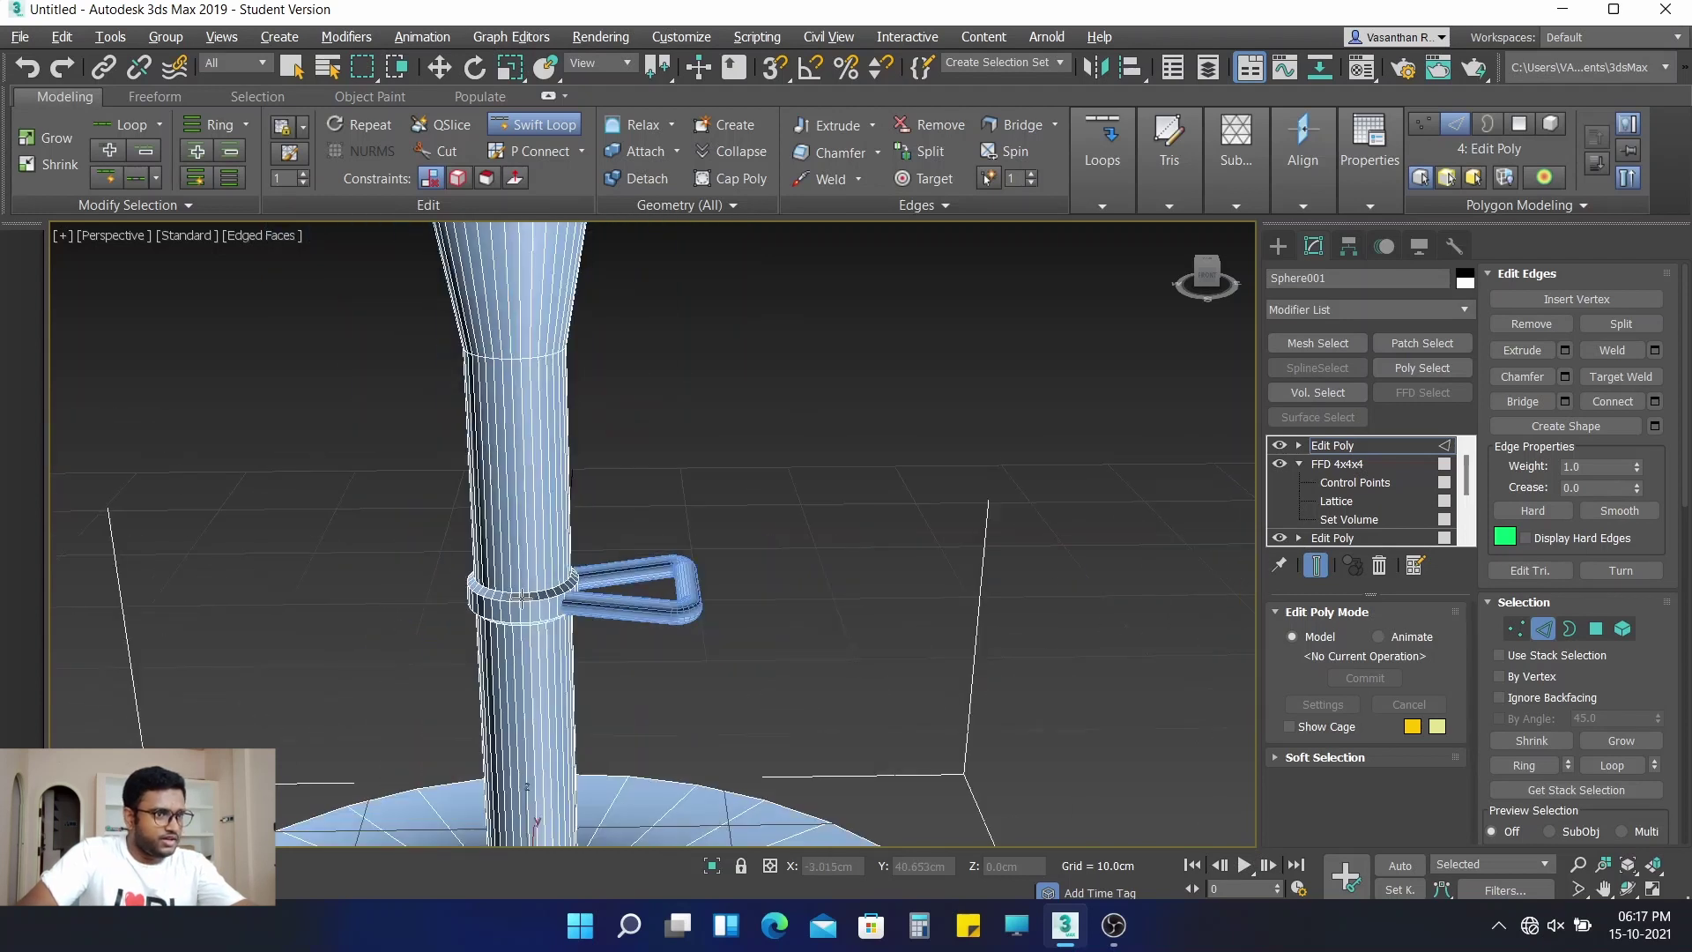
scroll(522, 597, "up", 2)
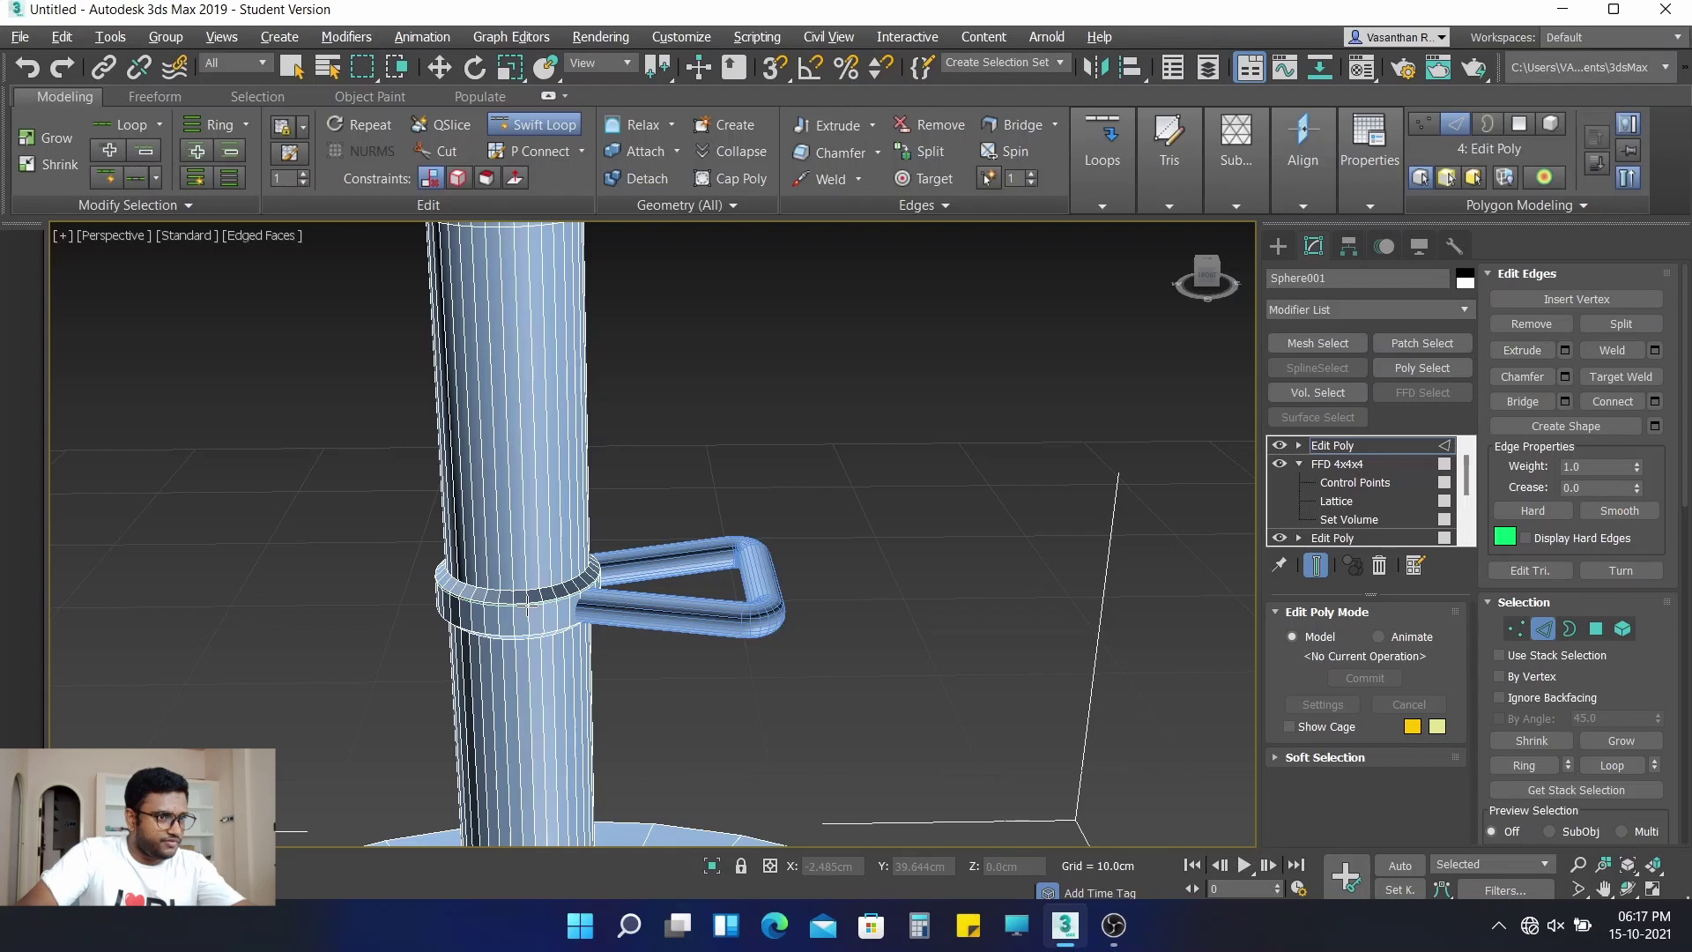
double_click(527, 604)
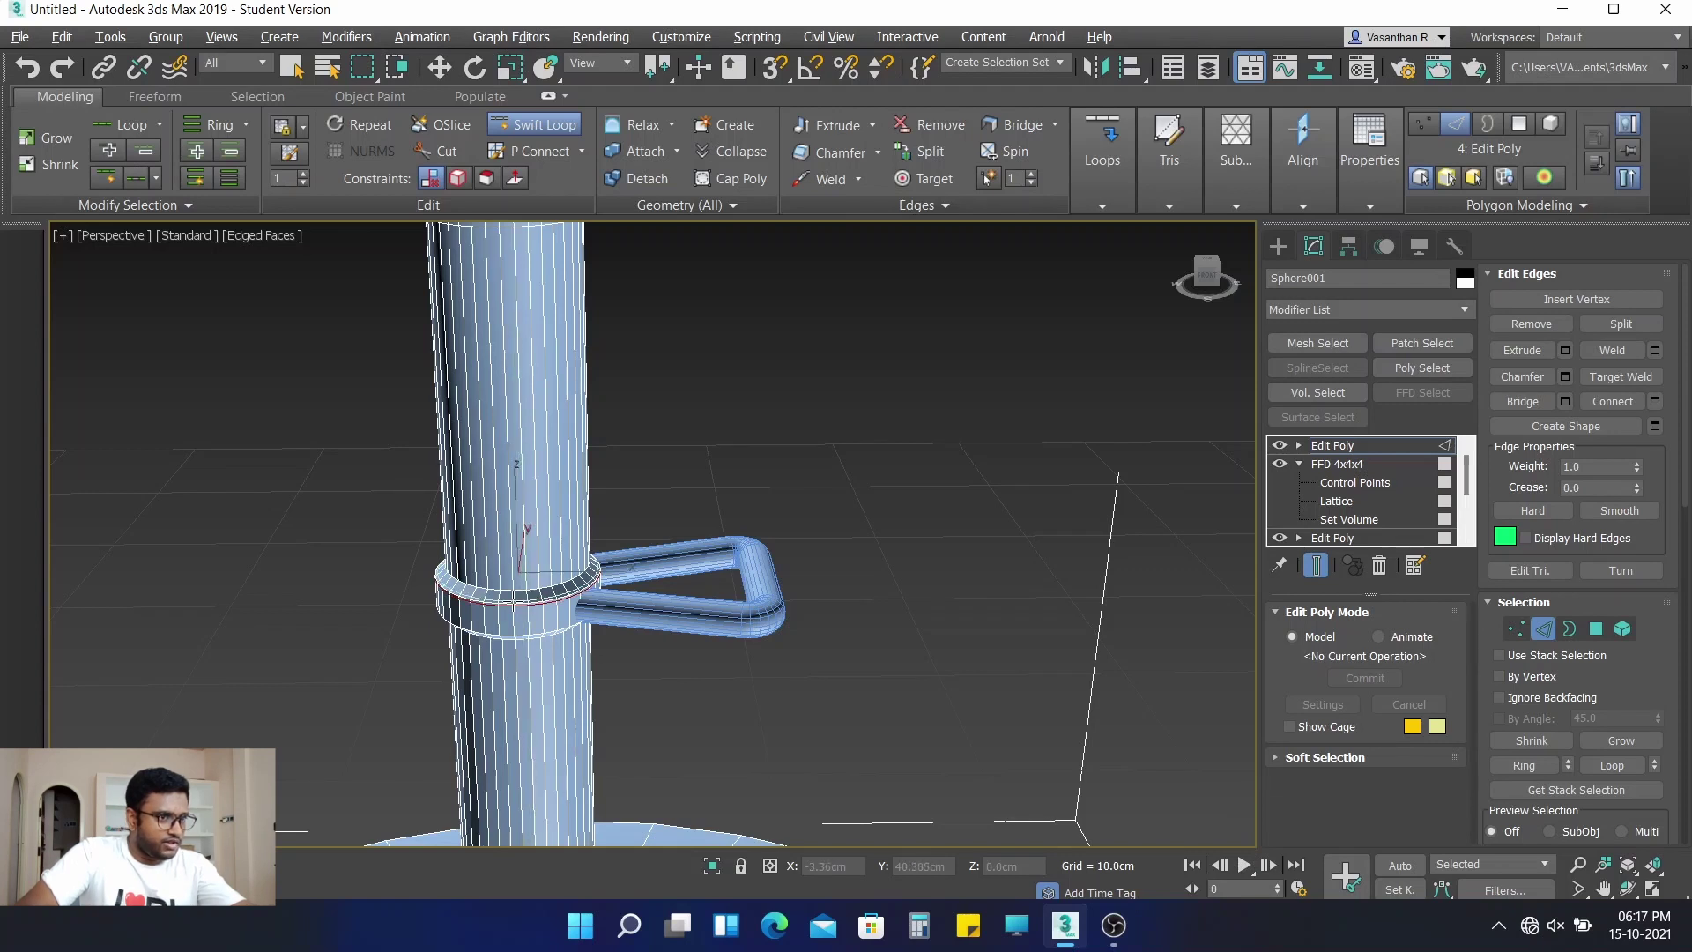
scroll(514, 601, "up", 2)
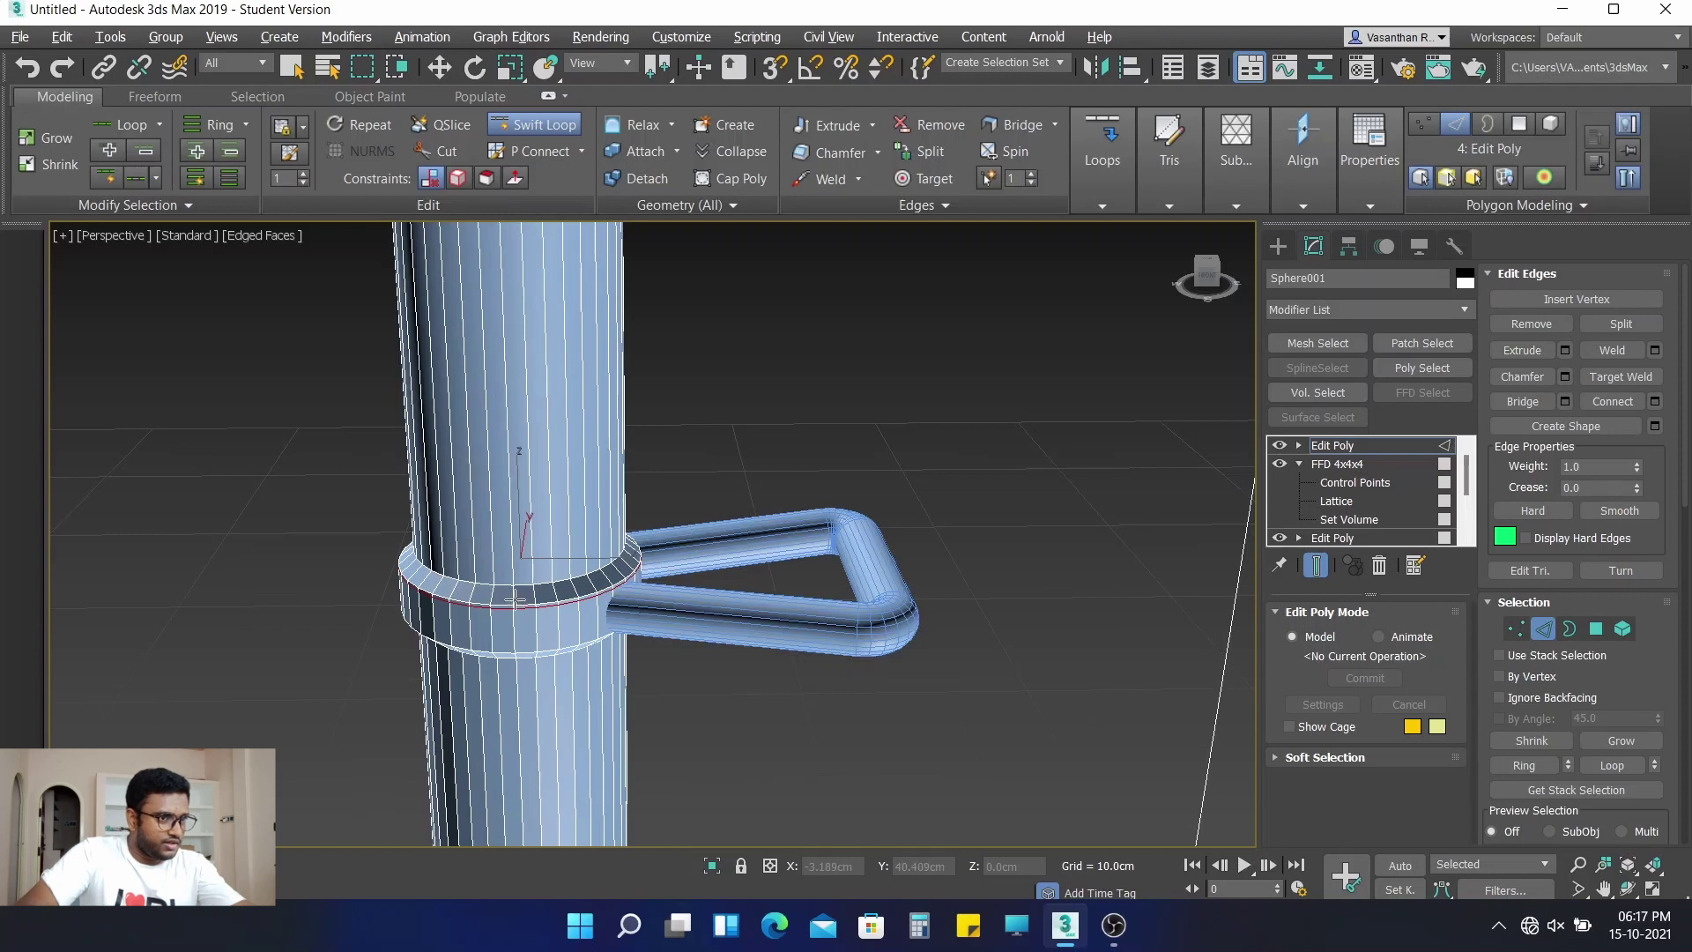
scroll(515, 601, "down", 2)
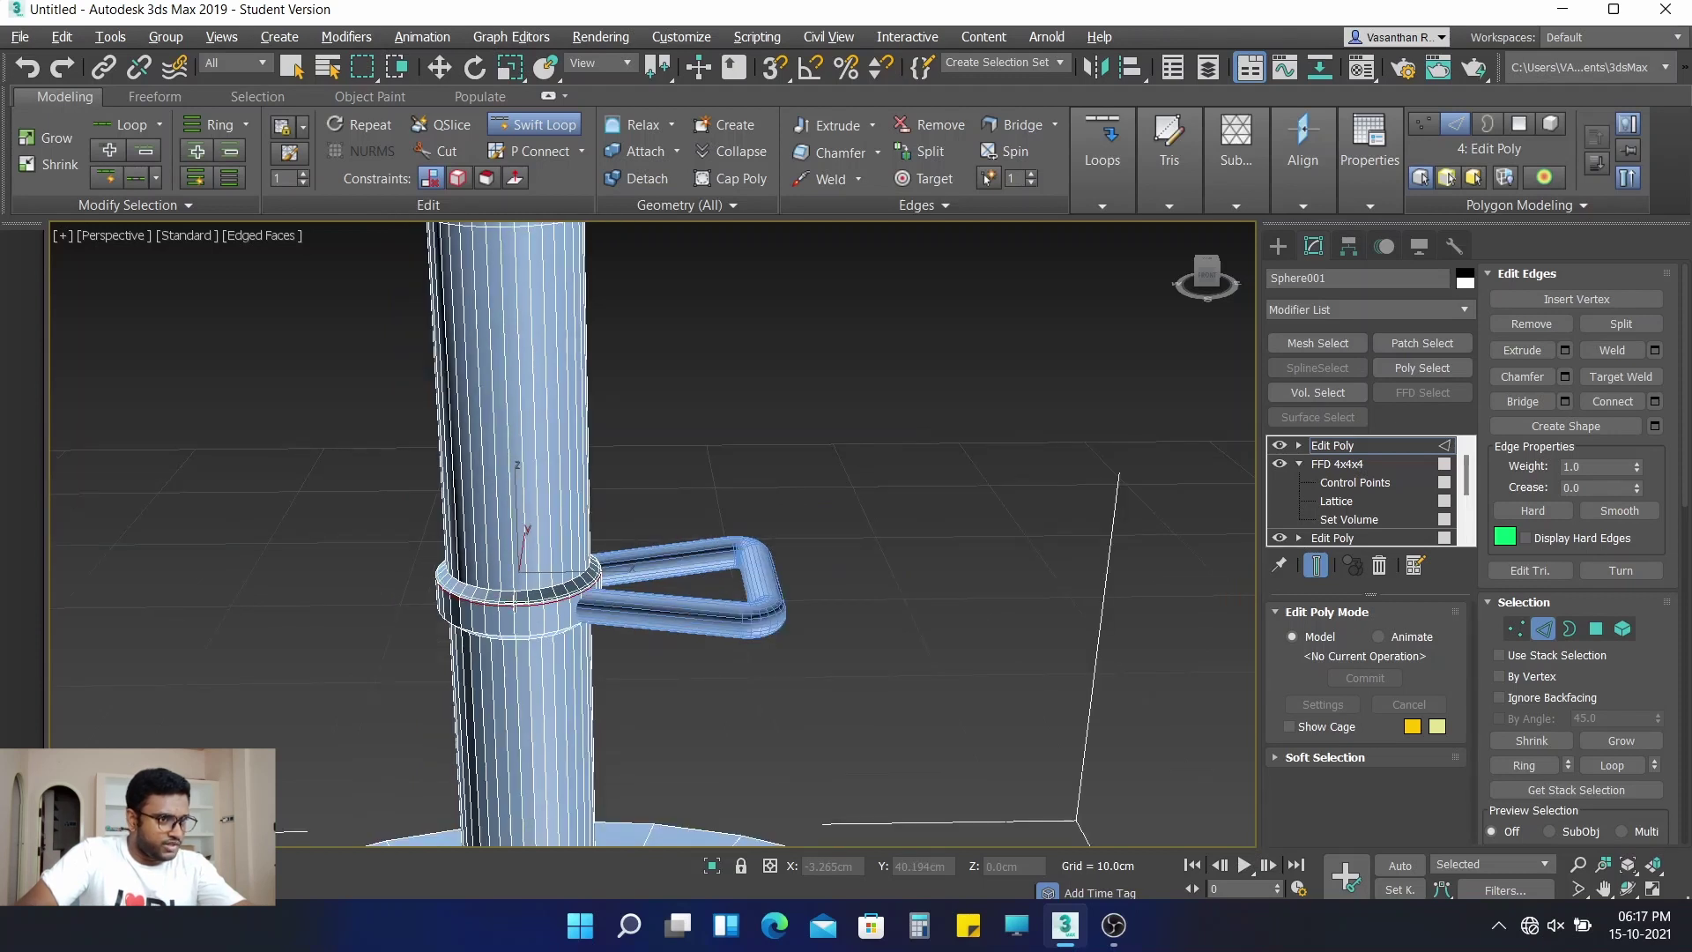
double_click(515, 596)
double_click(515, 595)
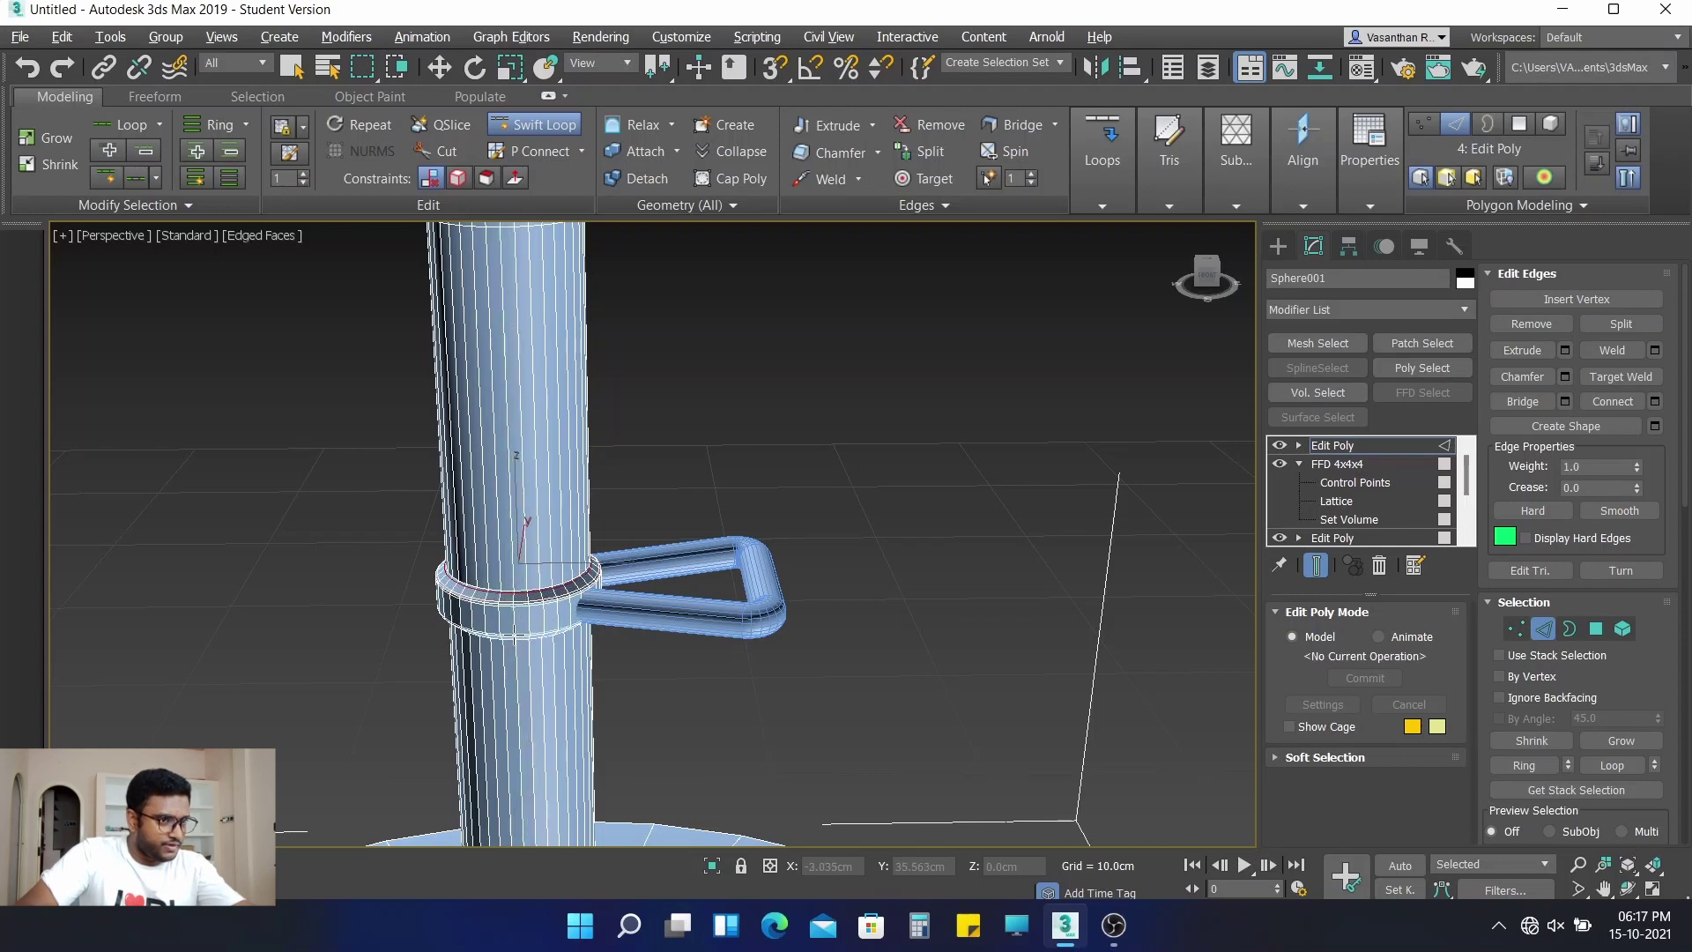
double_click(518, 657)
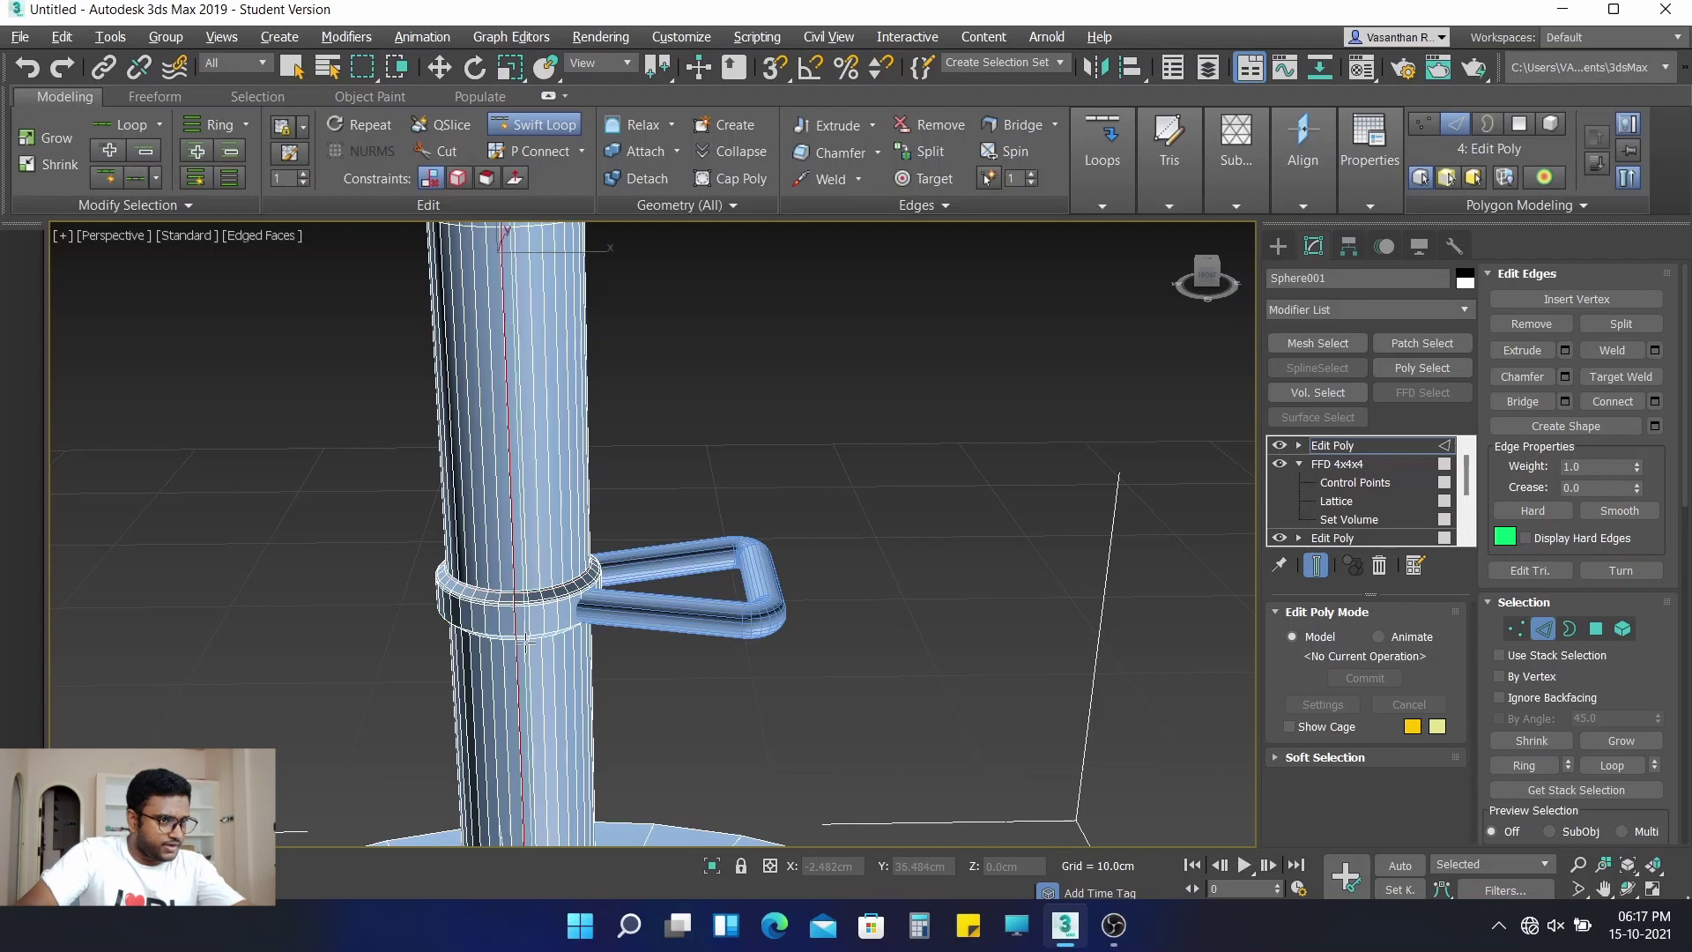
Add supporting edge loops close to the lower bevel edges of the stem's middle ring
middle_click_drag(518, 656, 484, 716, "alt")
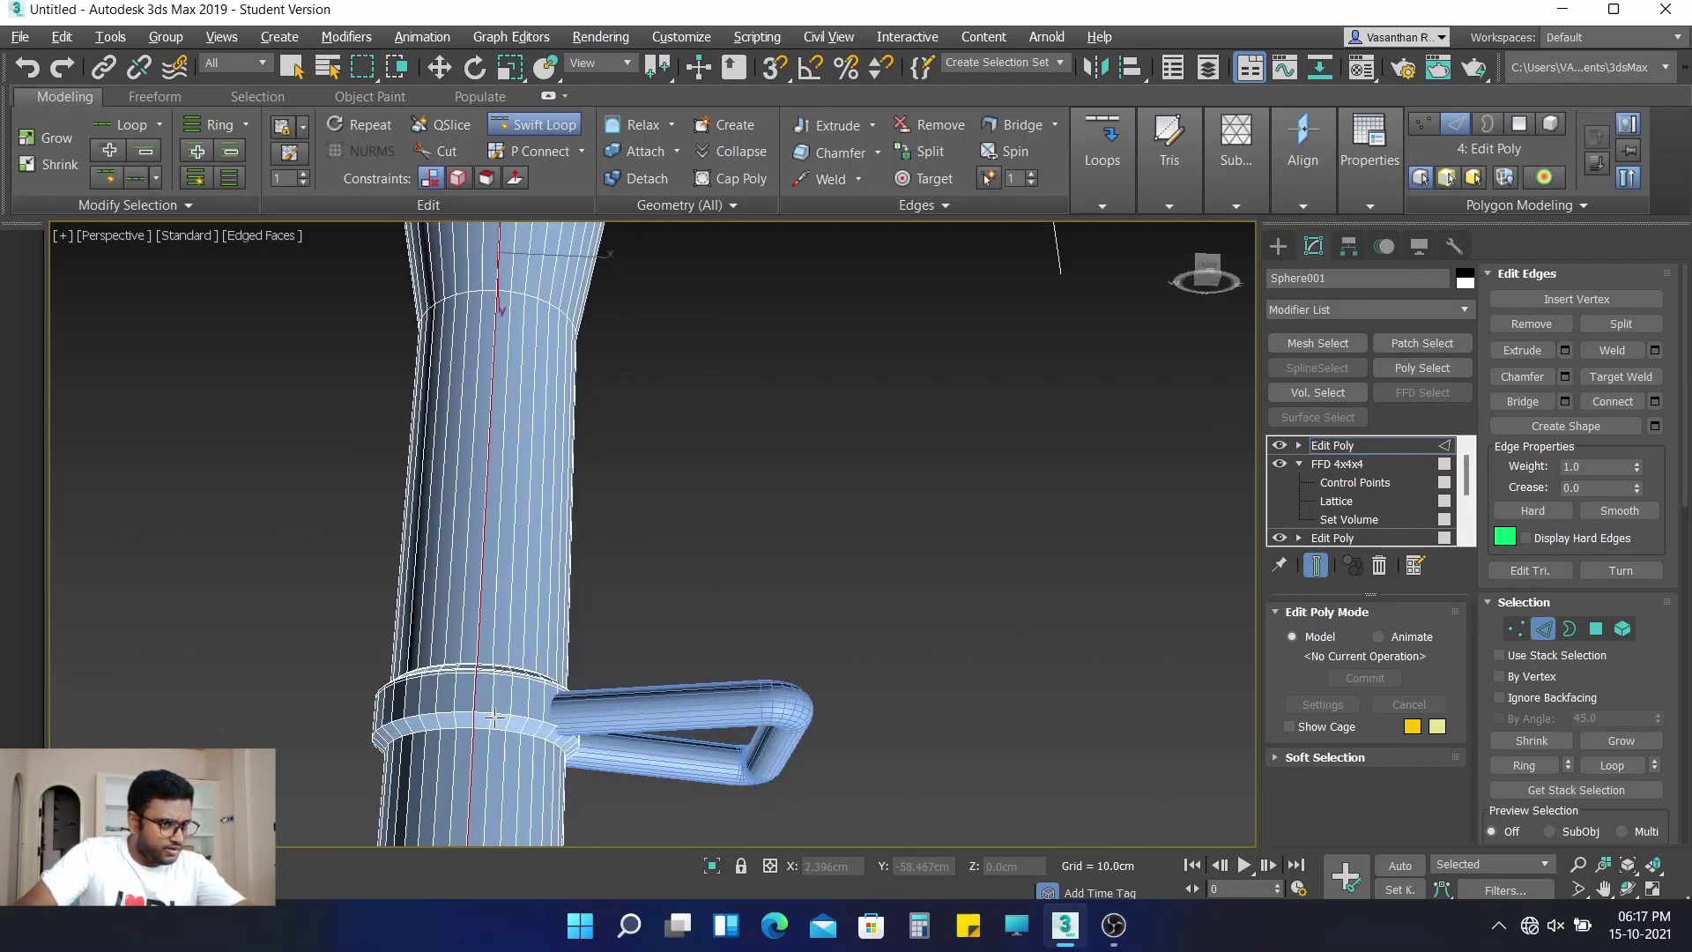
scroll(494, 718, "up", 2)
scroll(489, 720, "down", 5)
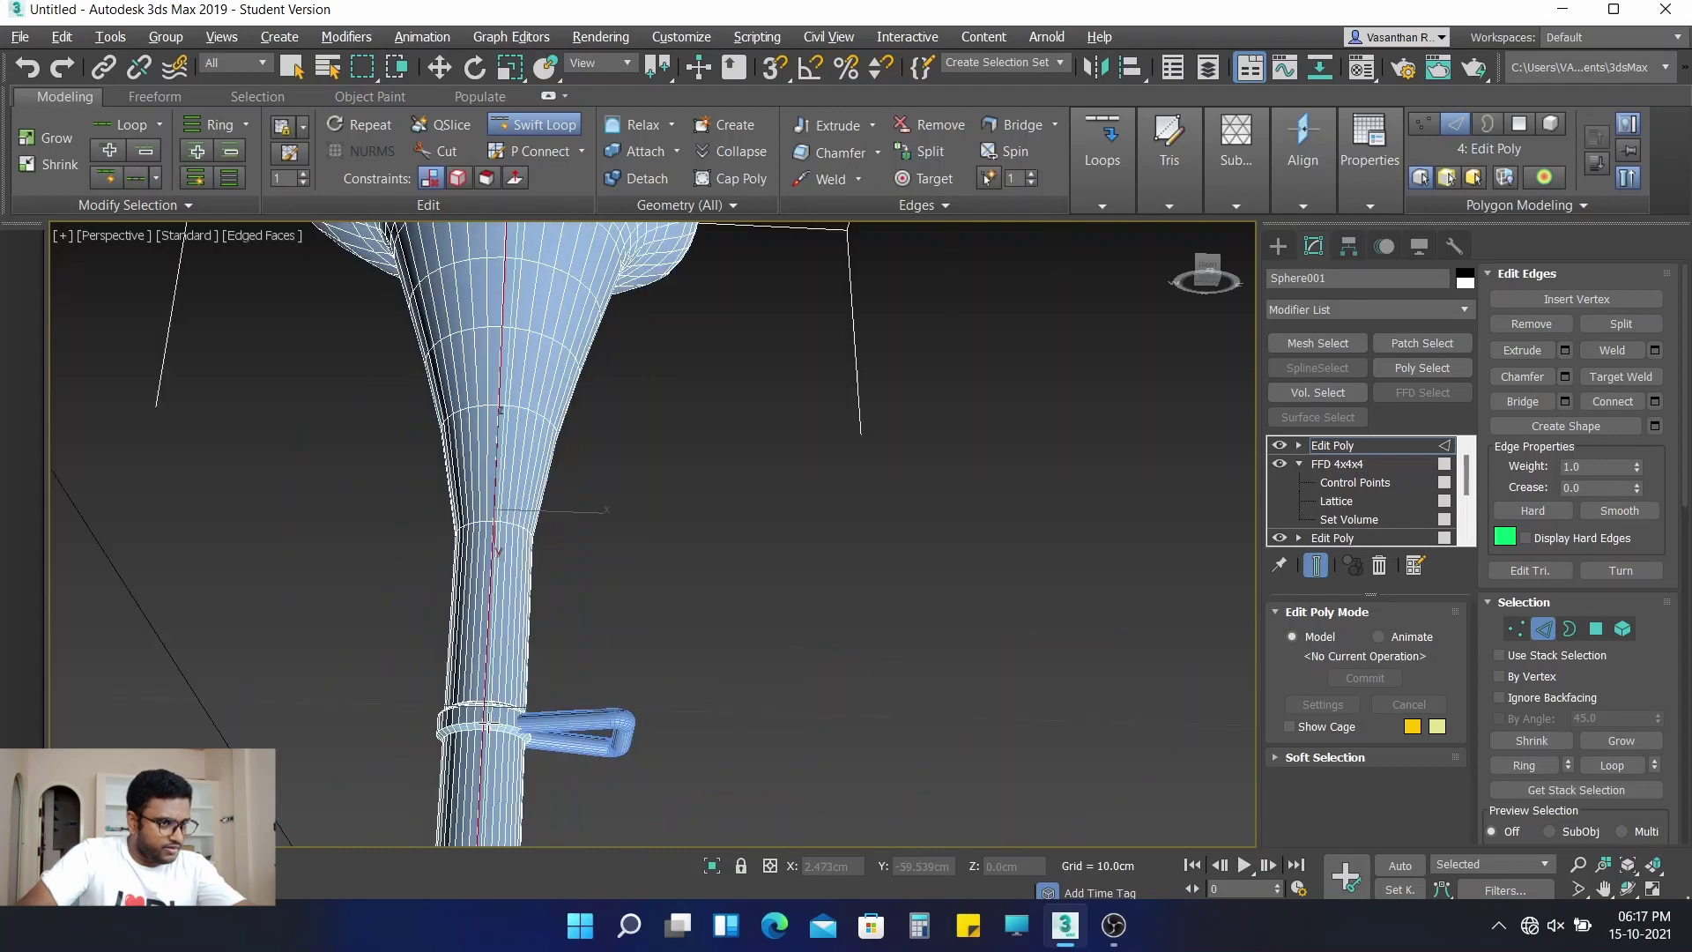
scroll(486, 721, "up", 2)
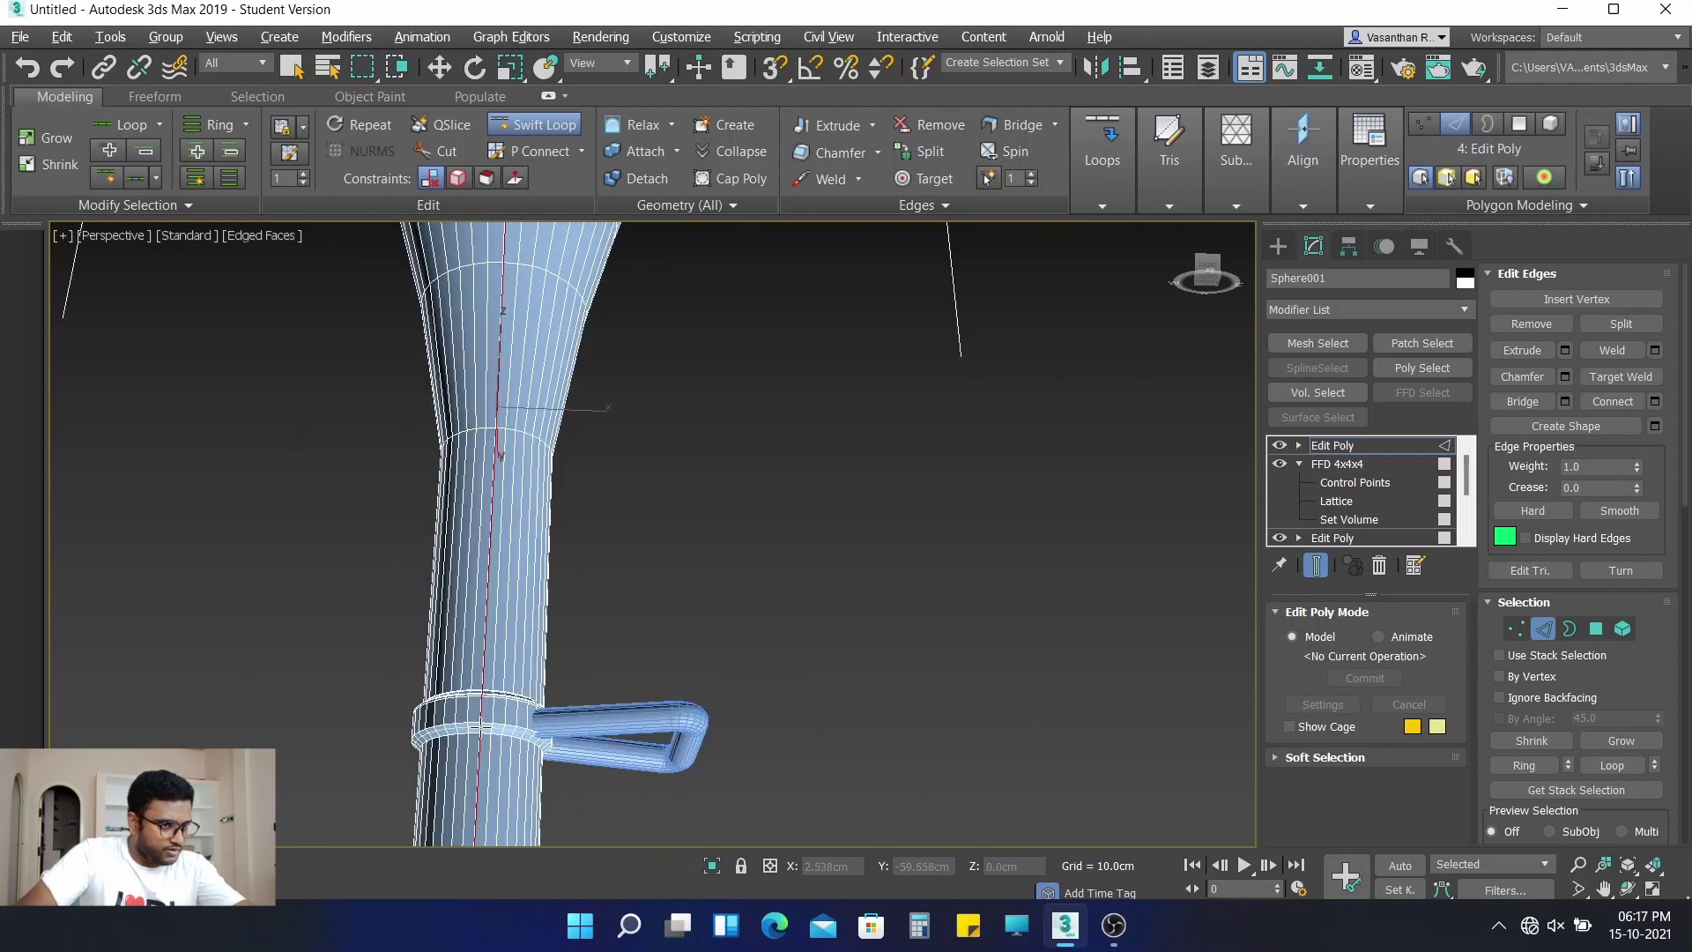
left_click(483, 725)
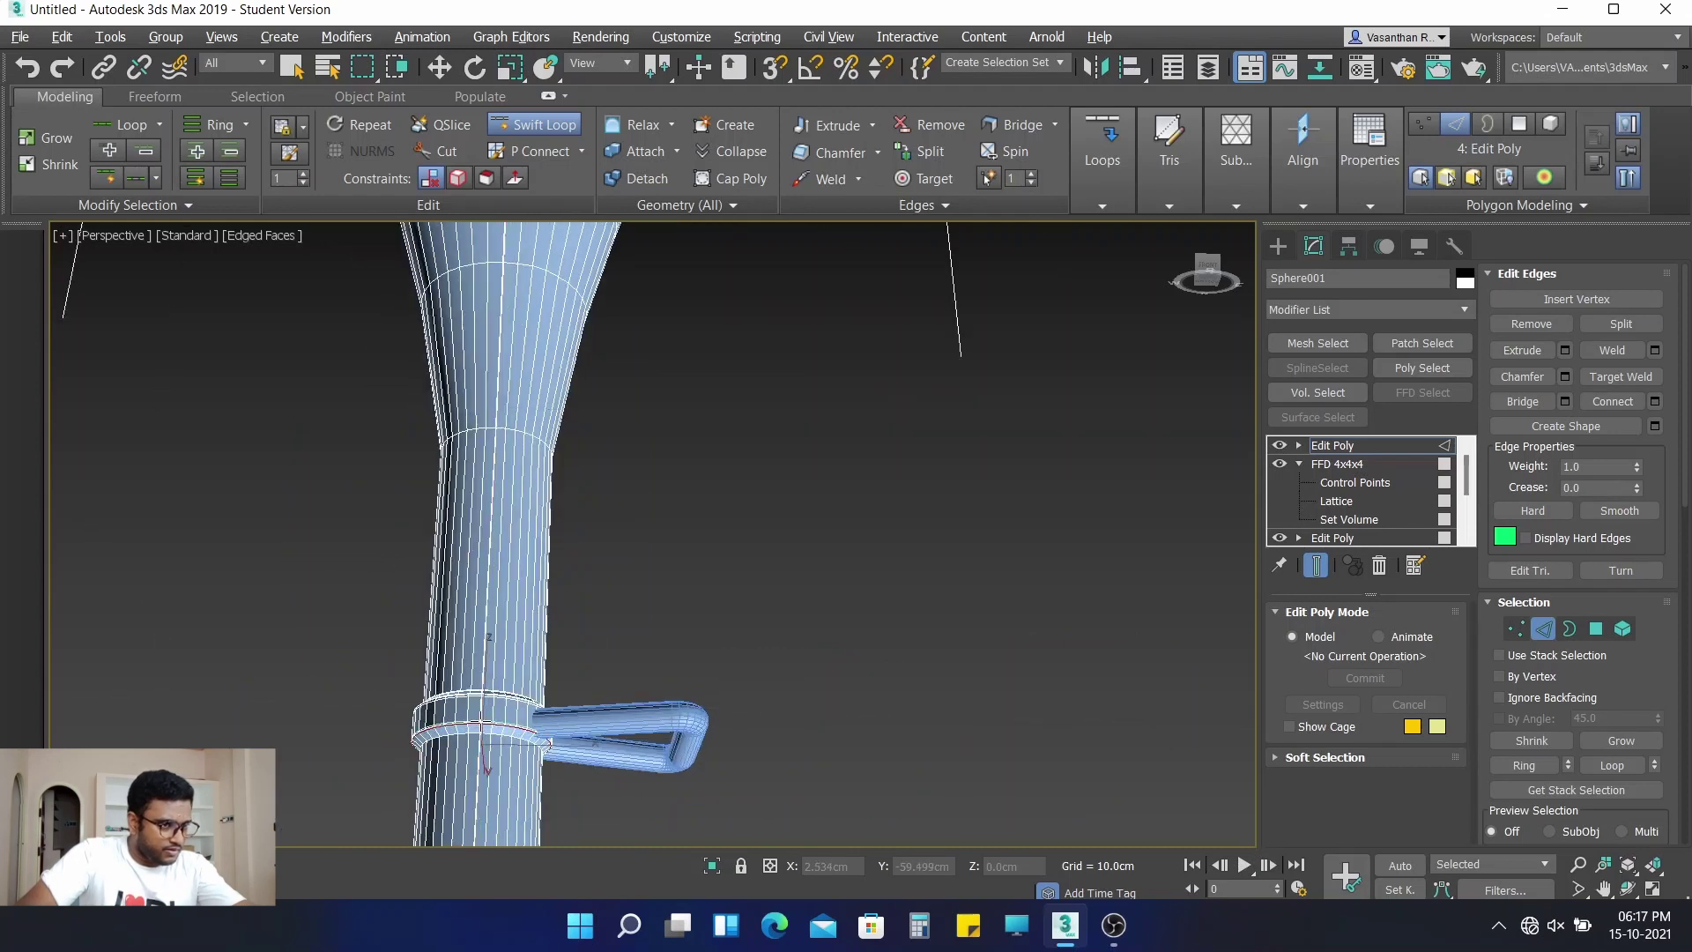
left_click(483, 721)
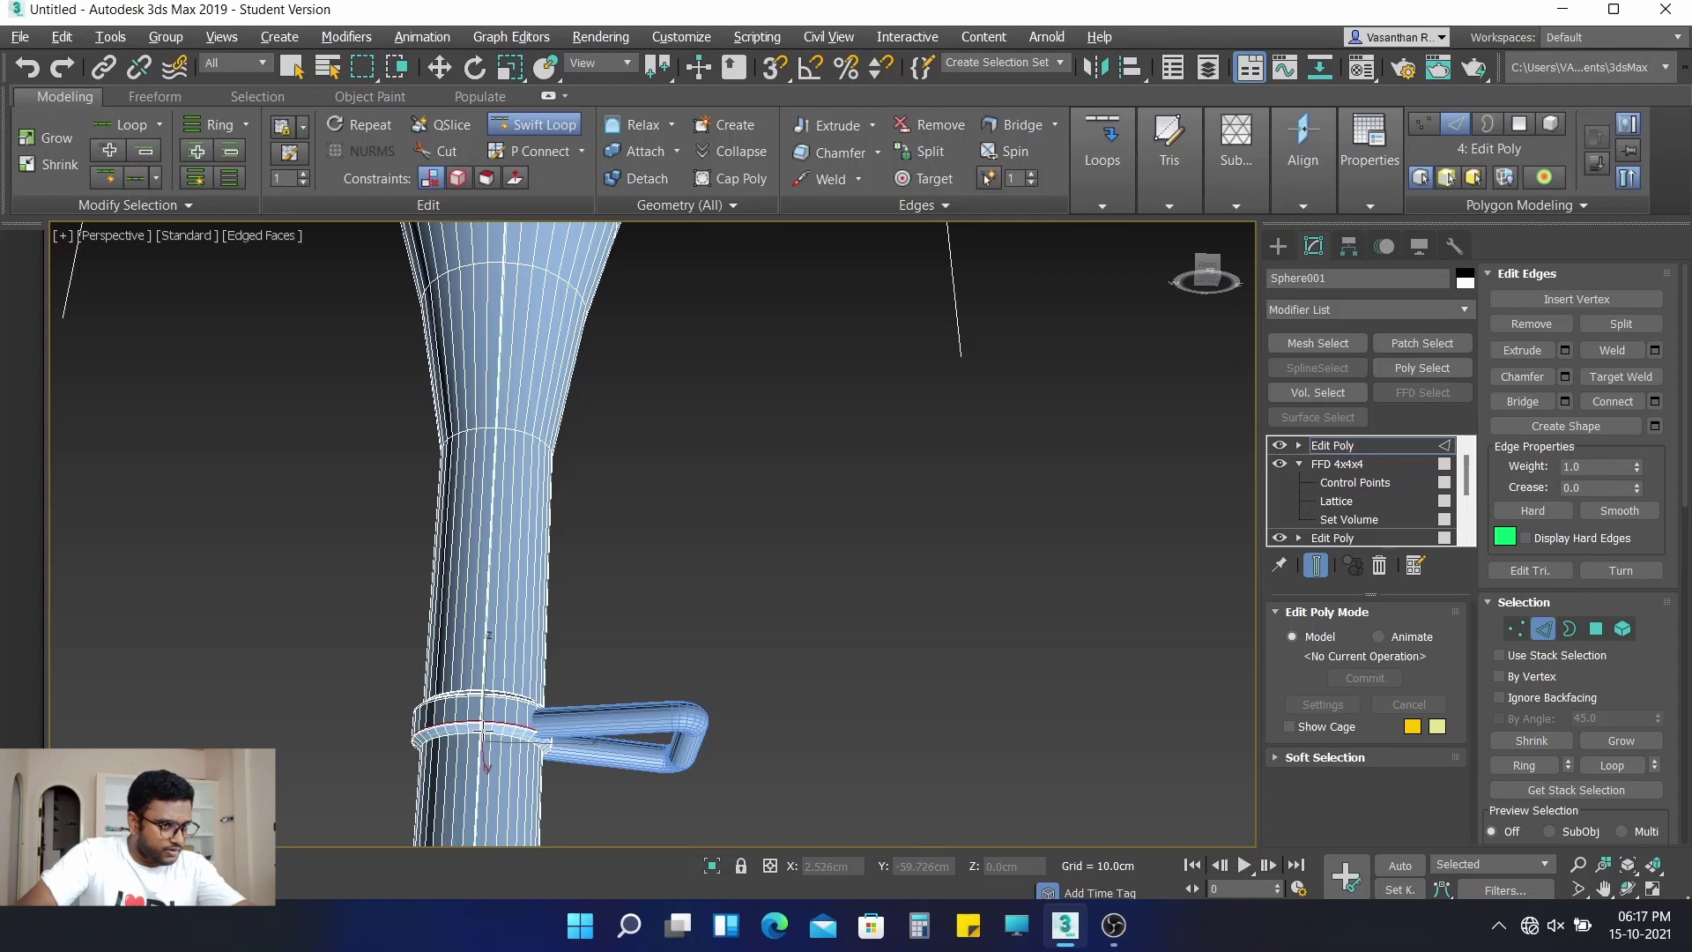
left_click(466, 727)
left_click(458, 734)
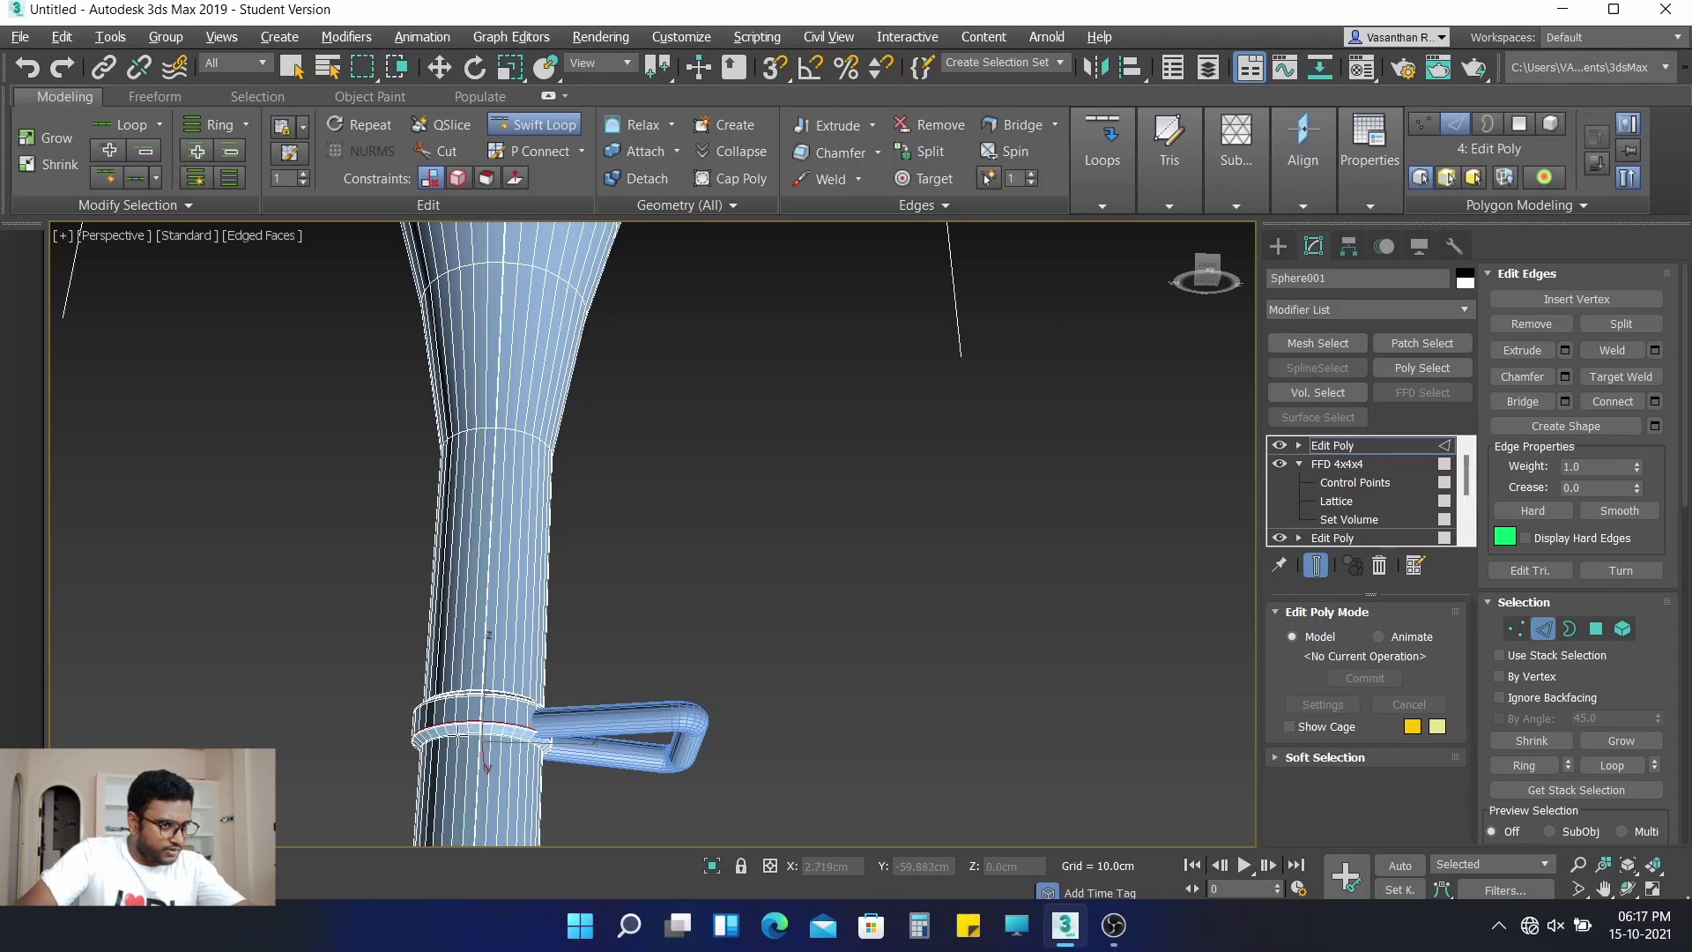
left_click(458, 737)
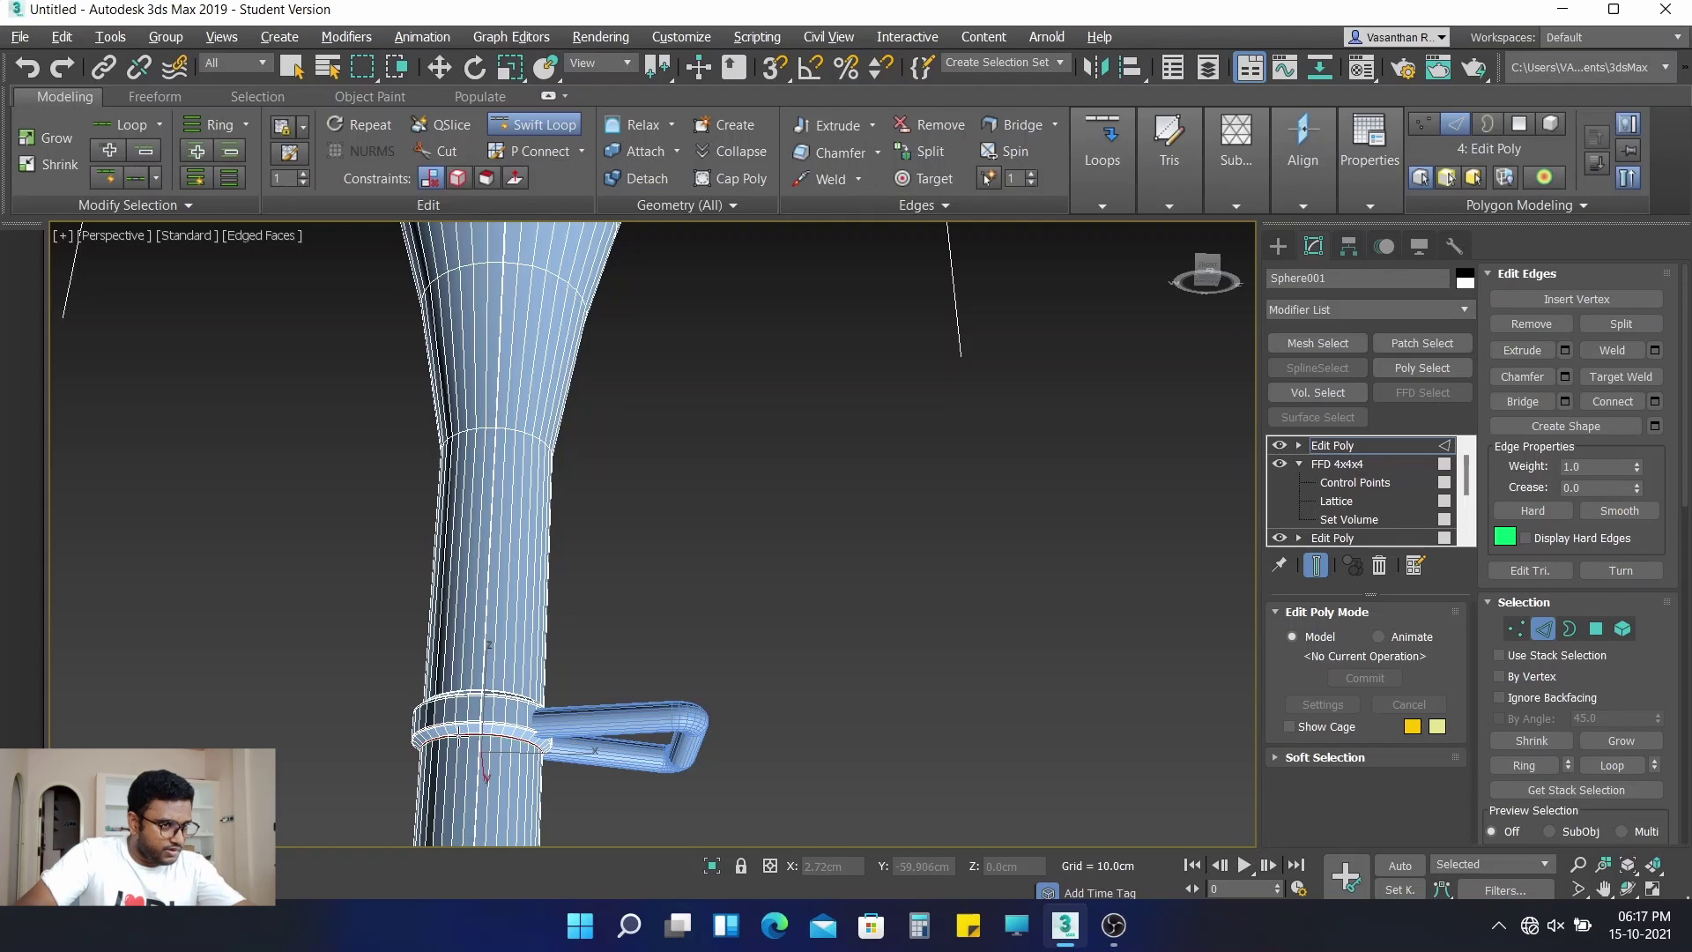
Add supporting edge loops along the upper bevel of the ring near the base and just above its band's lower edge
scroll(458, 737, "down", 8)
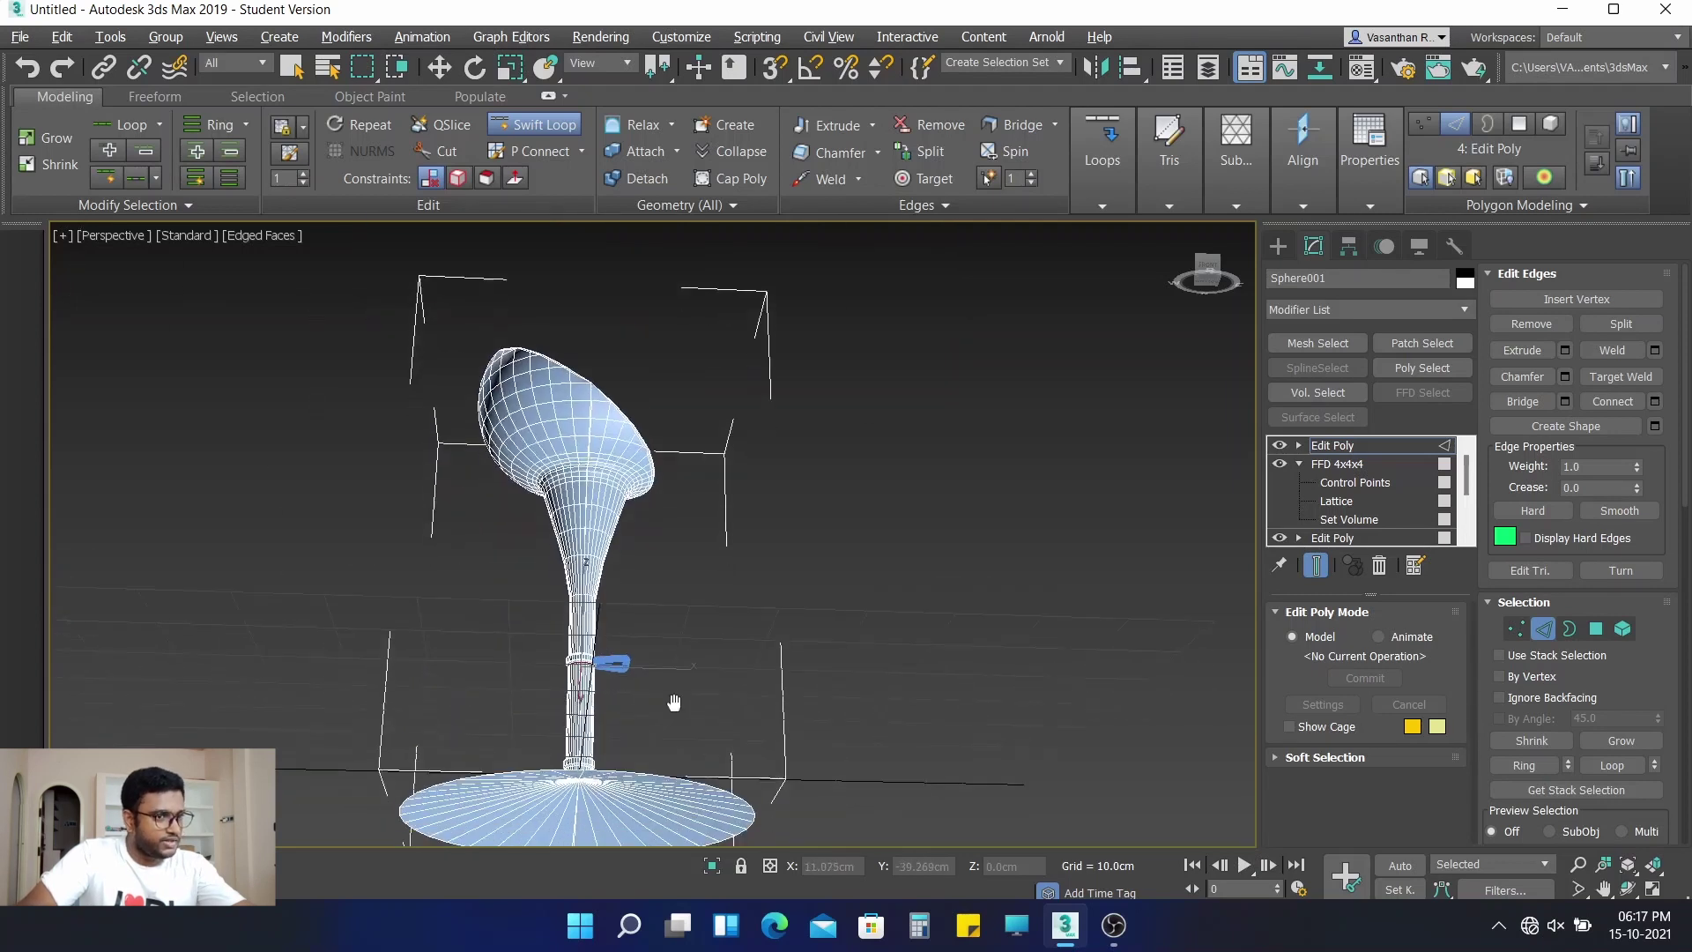
middle_click_drag(675, 702, 643, 692)
scroll(633, 745, "up", 10)
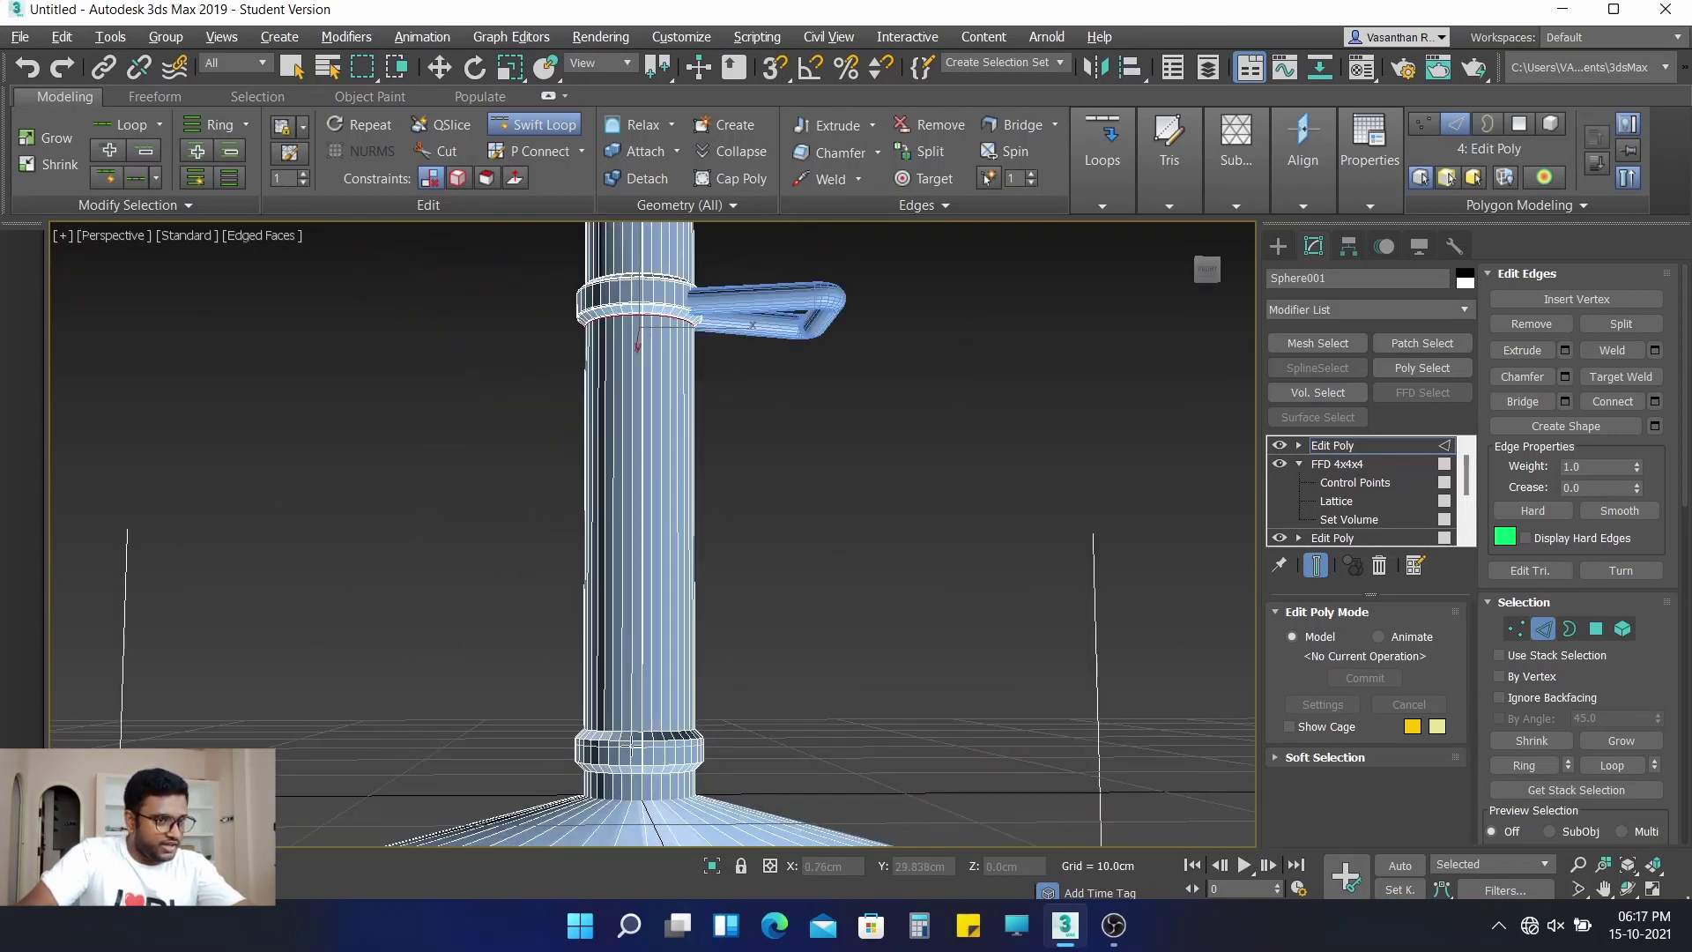
scroll(633, 745, "up", 3)
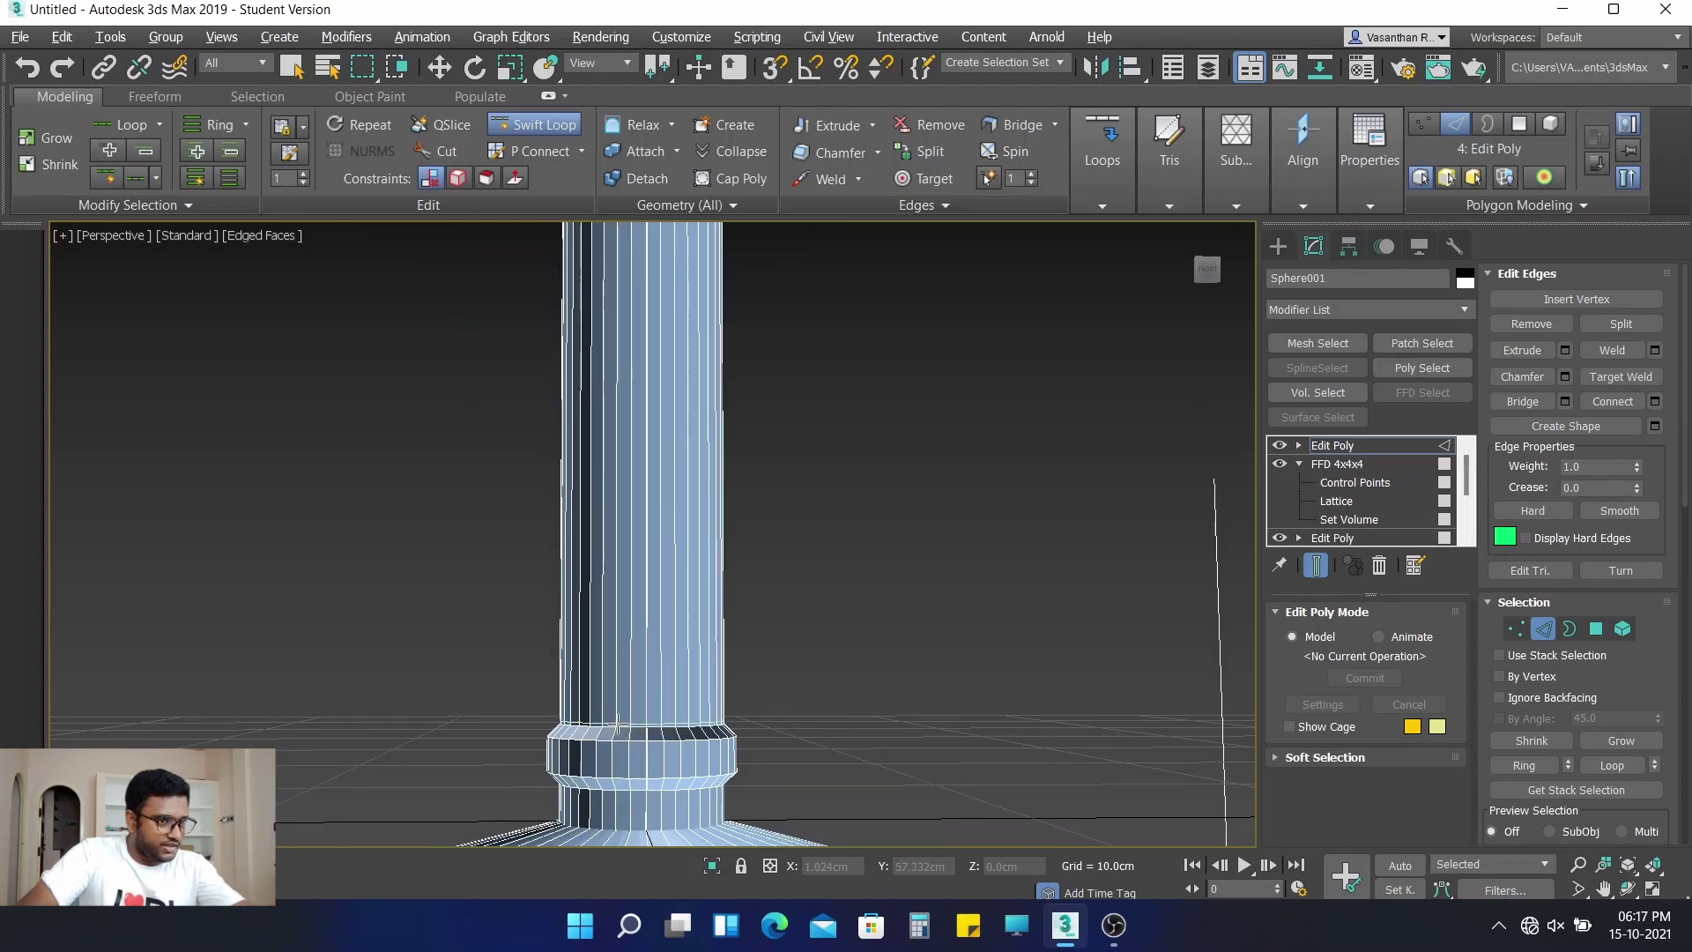
left_click(618, 725)
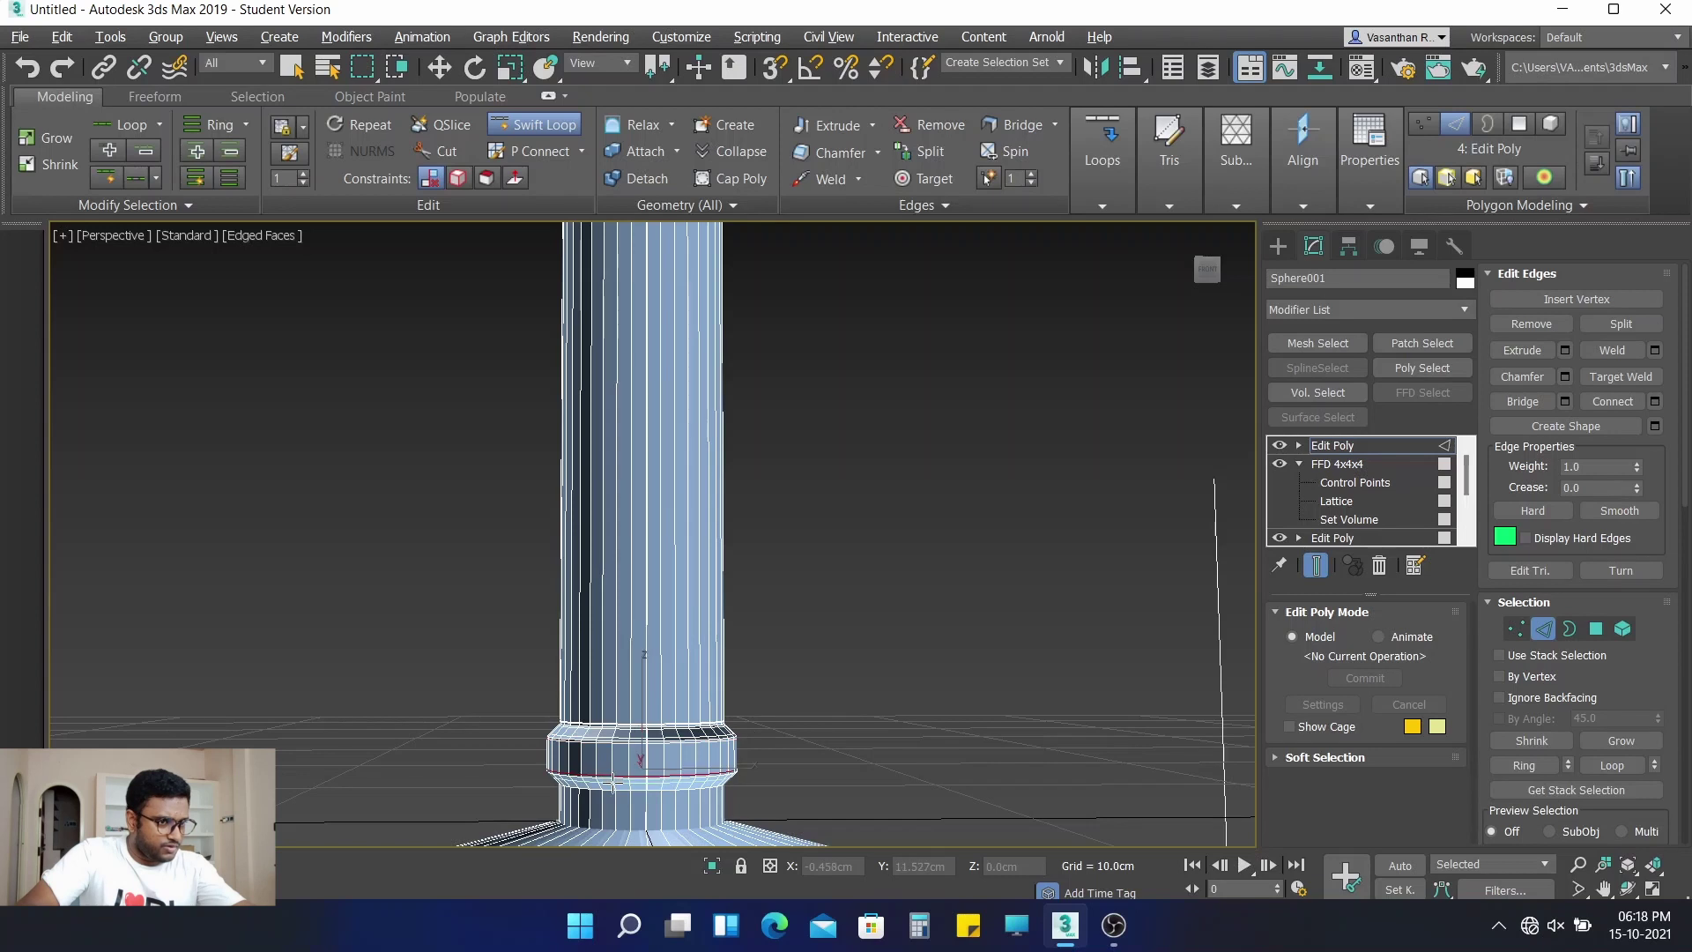
Insert supporting edge loops around the lower bevel of the ring near the base
middle_click_drag(619, 799, 622, 756, "alt")
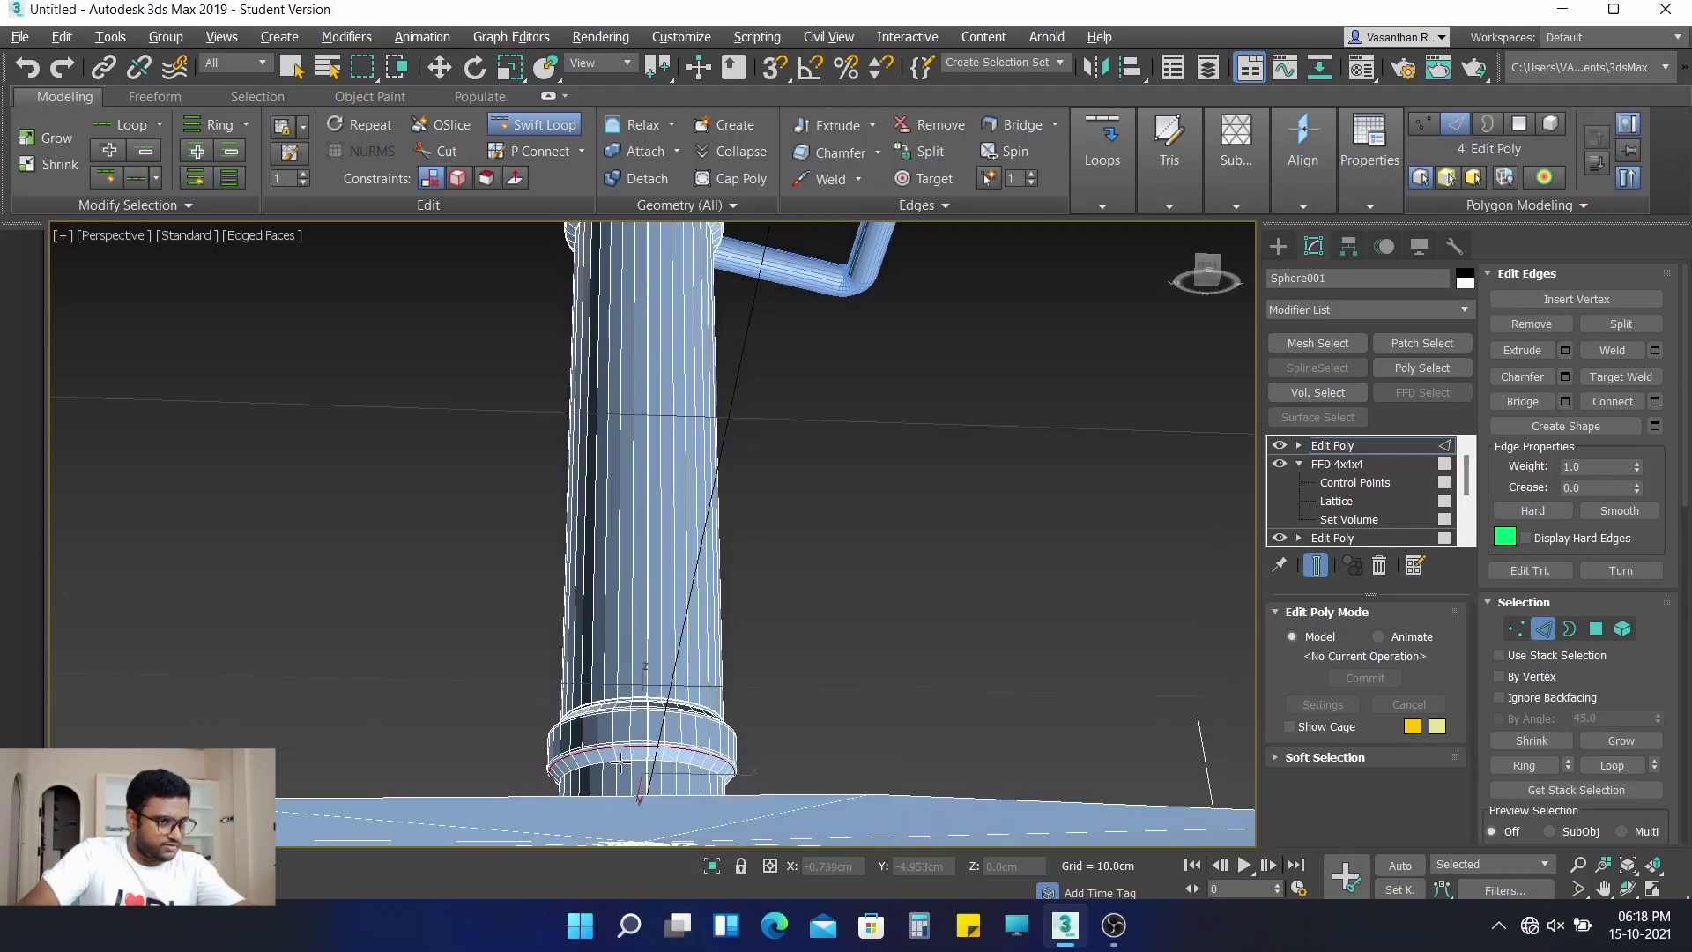
scroll(623, 756, "up", 3)
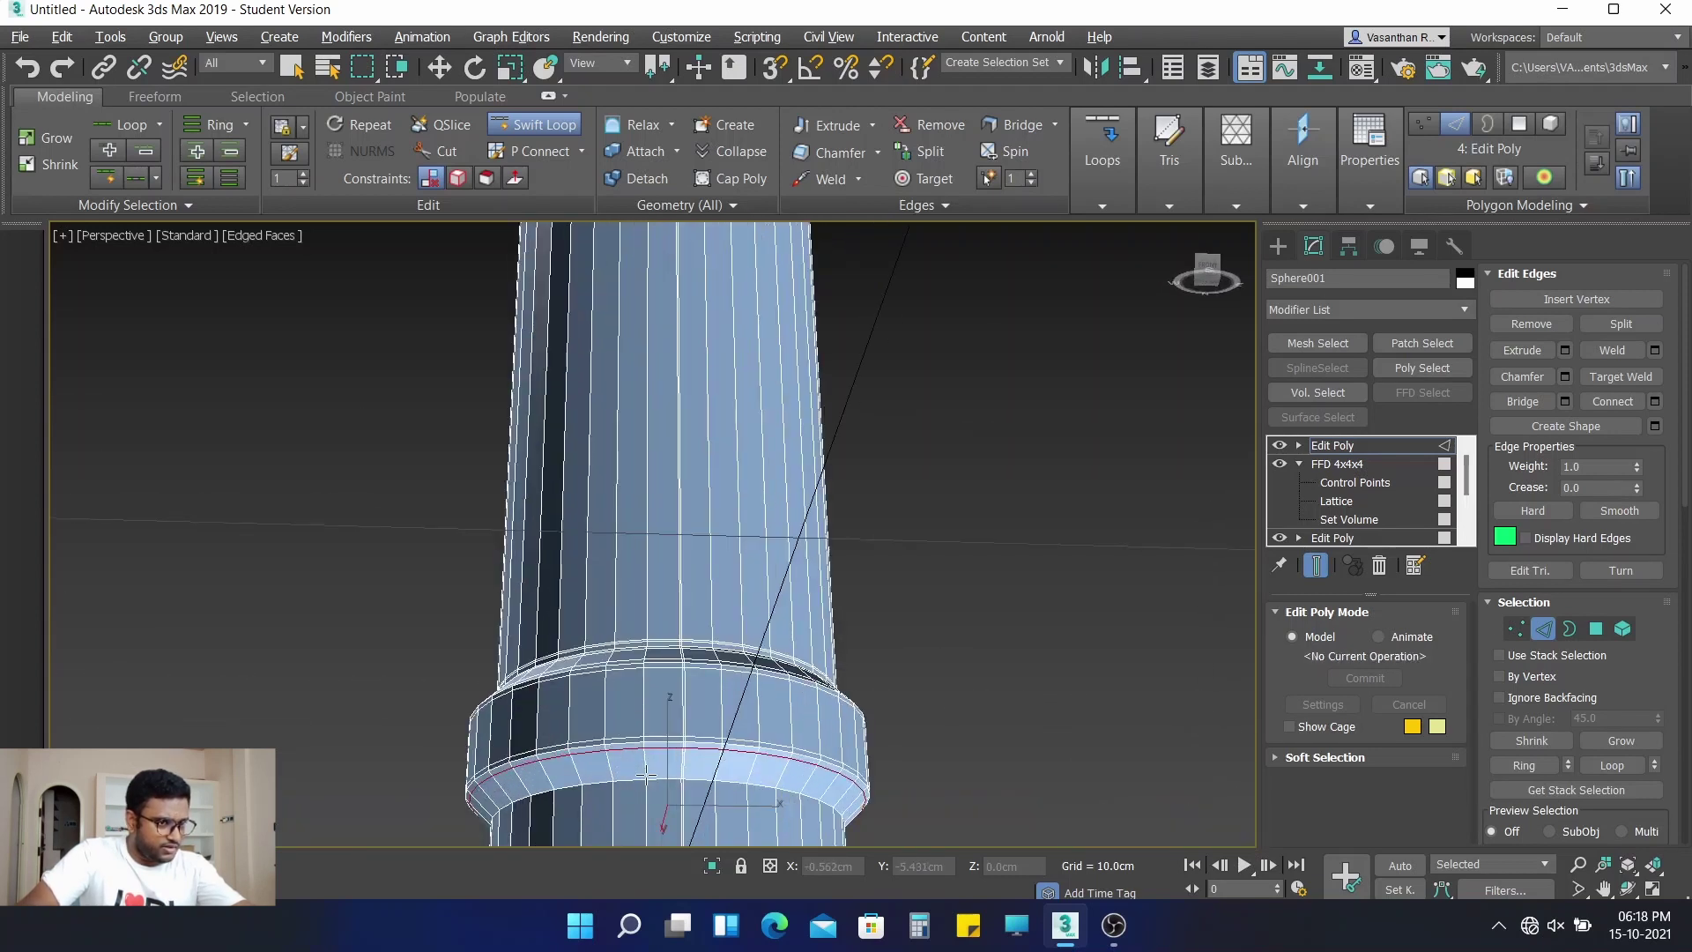
scroll(650, 779, "down", 2)
middle_click_drag(655, 790, 651, 654)
scroll(637, 555, "down", 3)
scroll(652, 656, "up", 2)
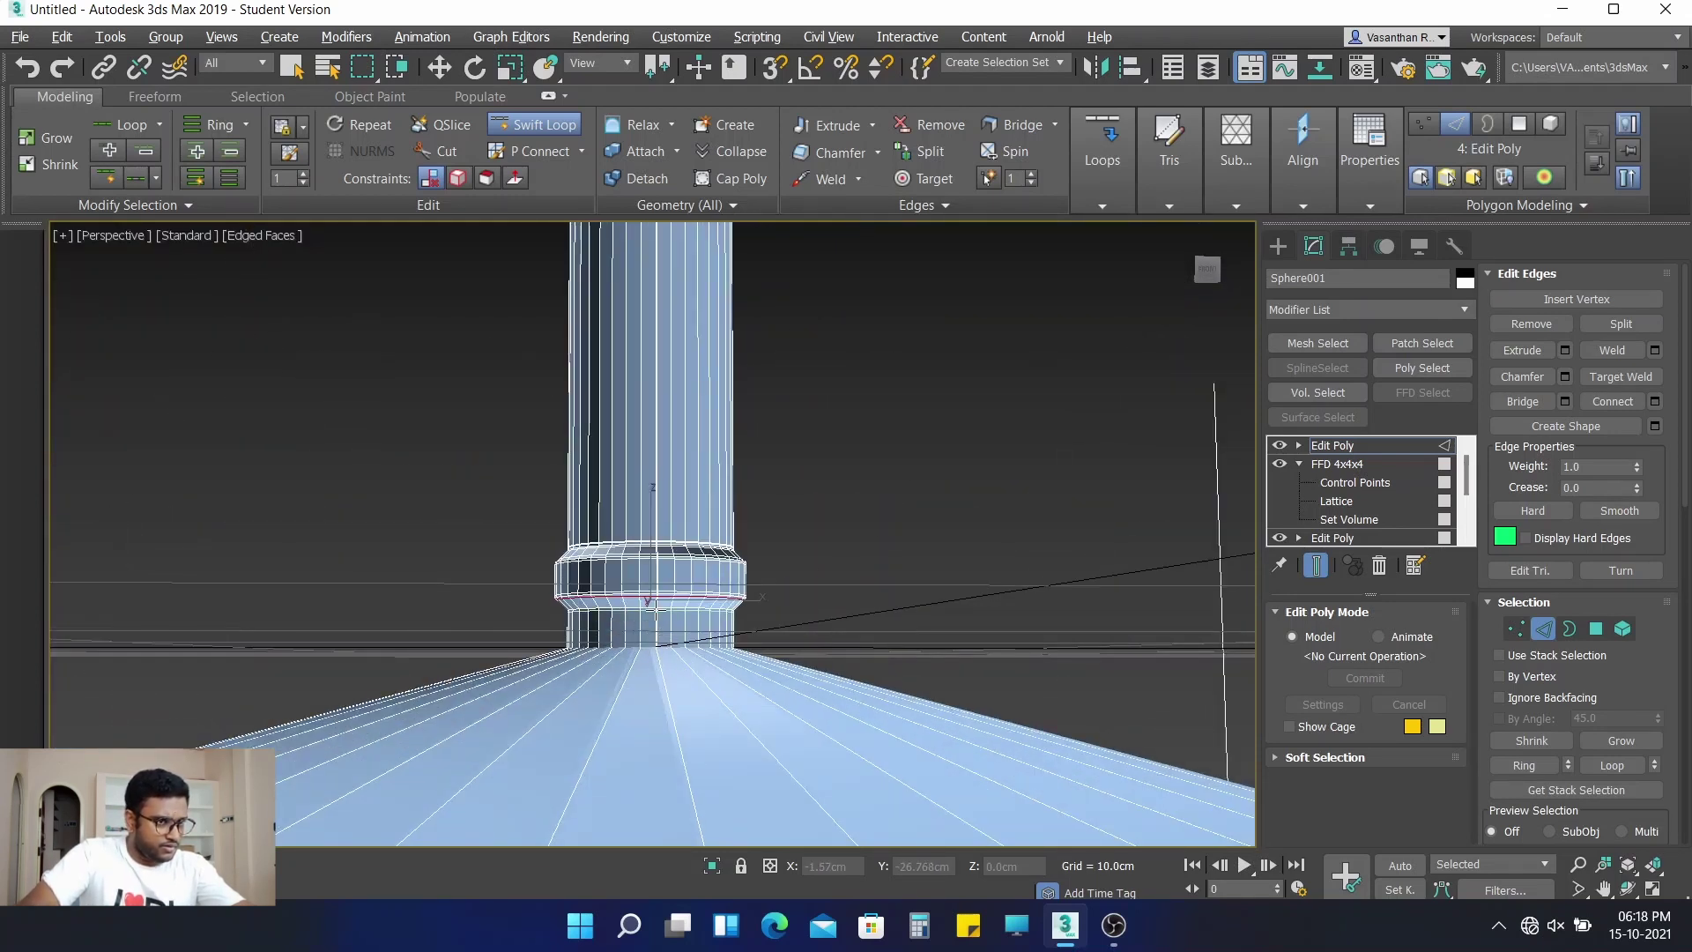
left_click_drag(647, 601, 649, 611)
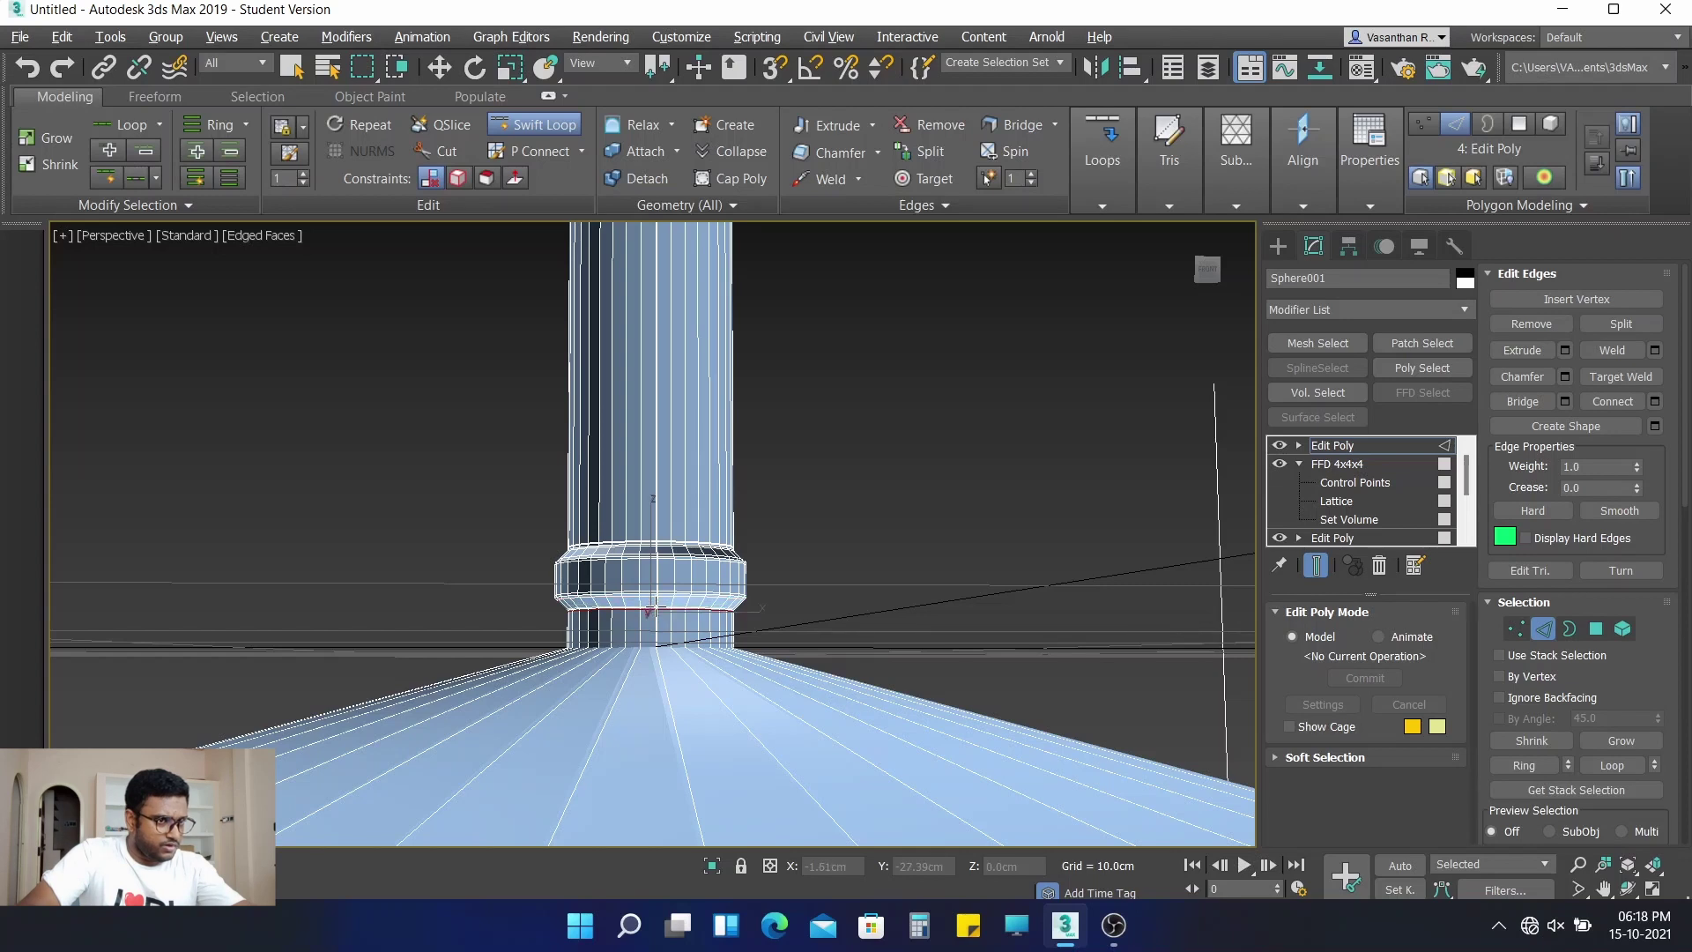
left_click(655, 607)
Add edge loops where the stem meets the base and around the base disc's outer rim
scroll(657, 649, "up", 1)
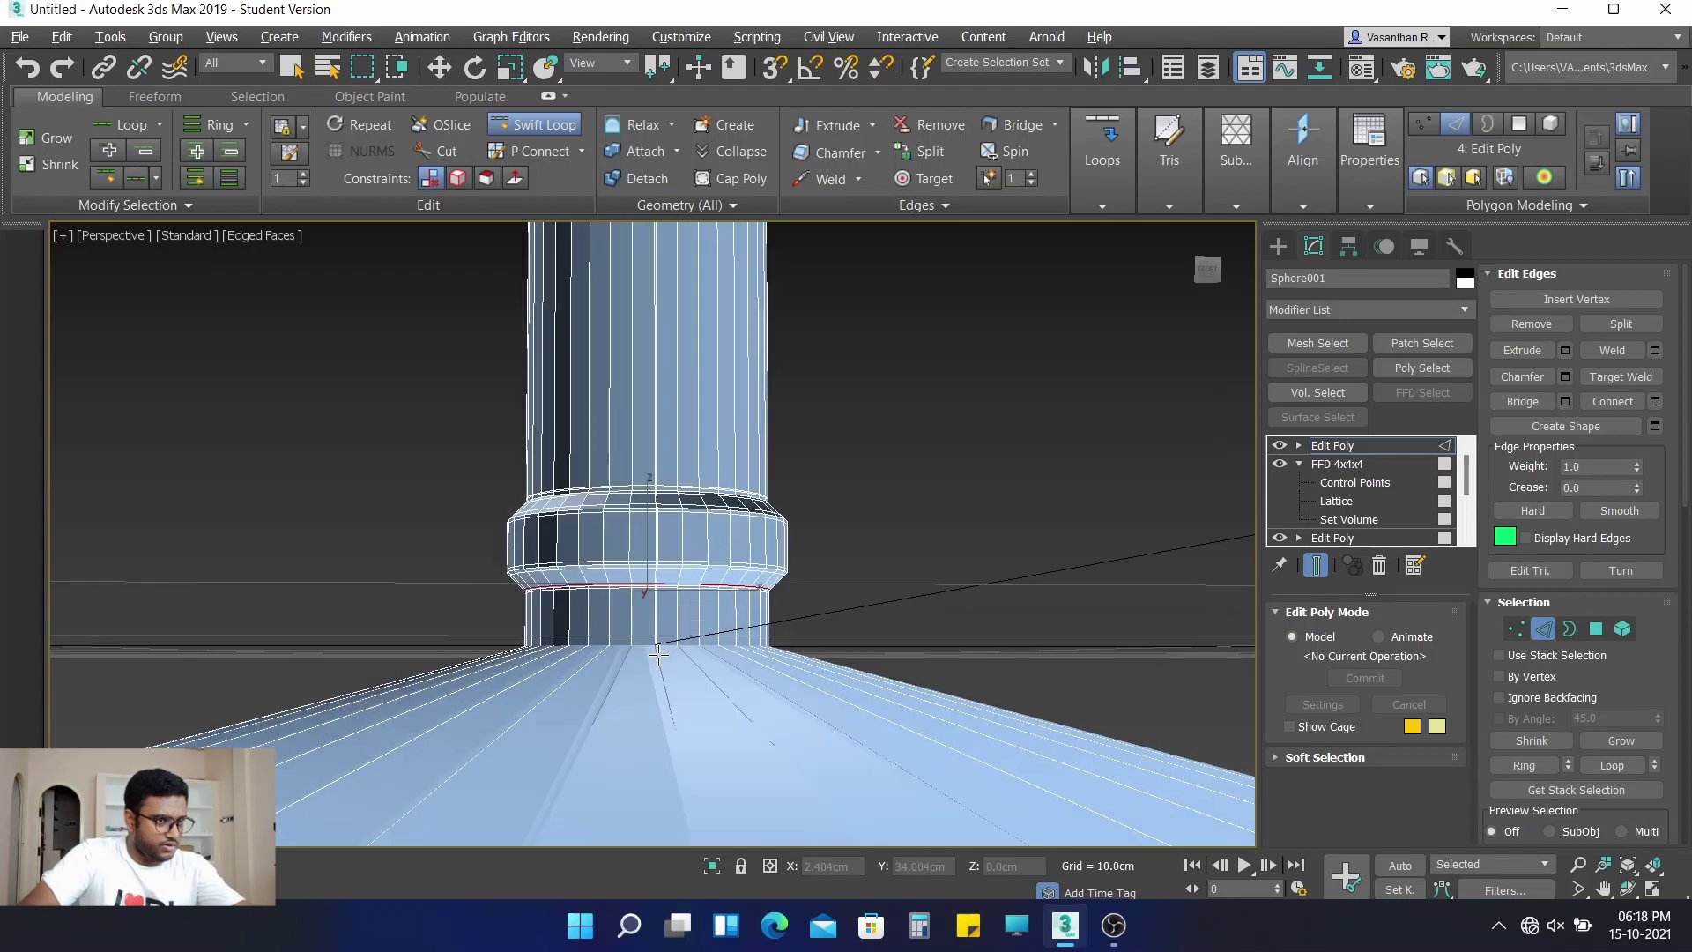
scroll(656, 656, "up", 2)
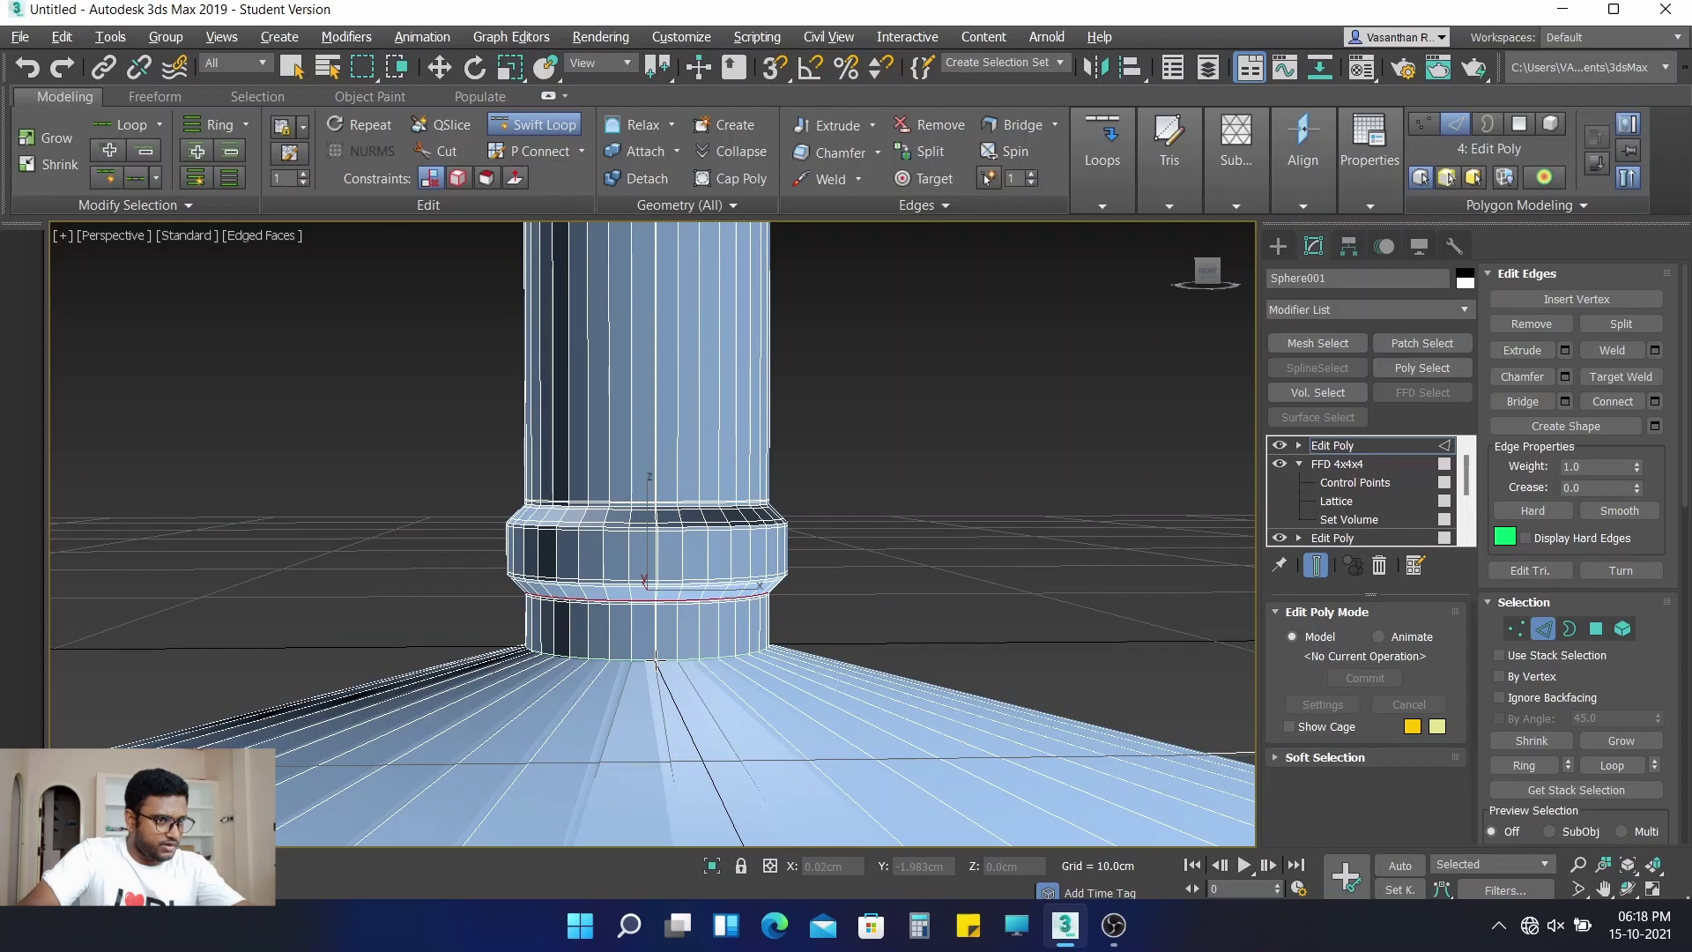
left_click(655, 663)
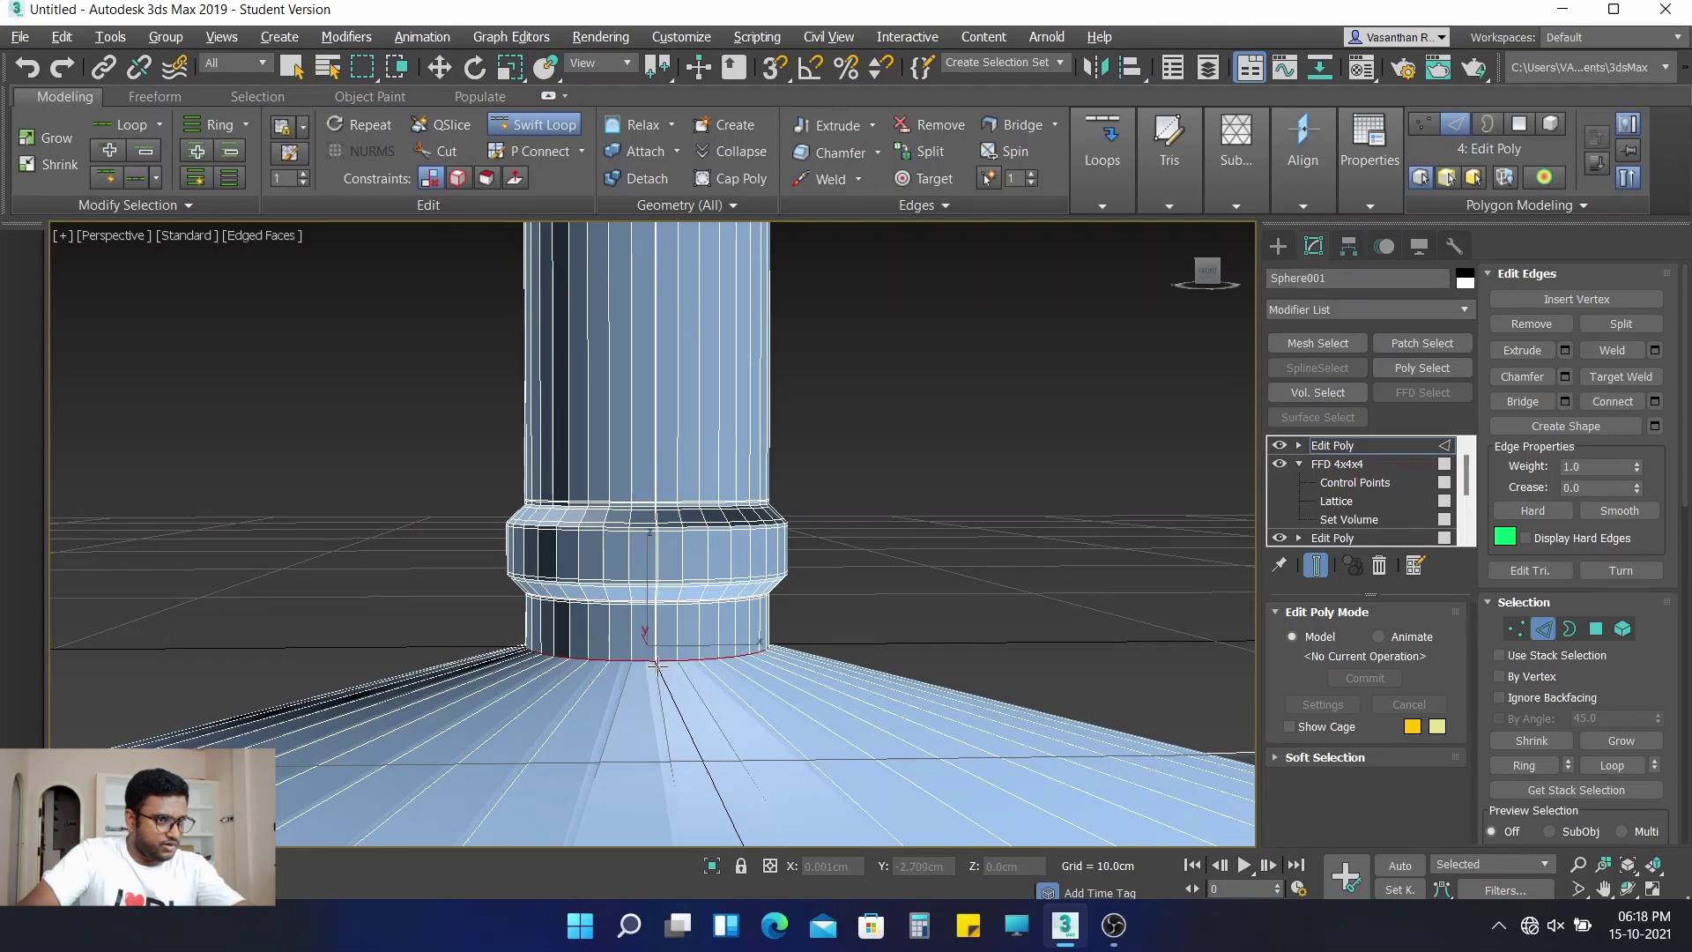
scroll(727, 688, "down", 2)
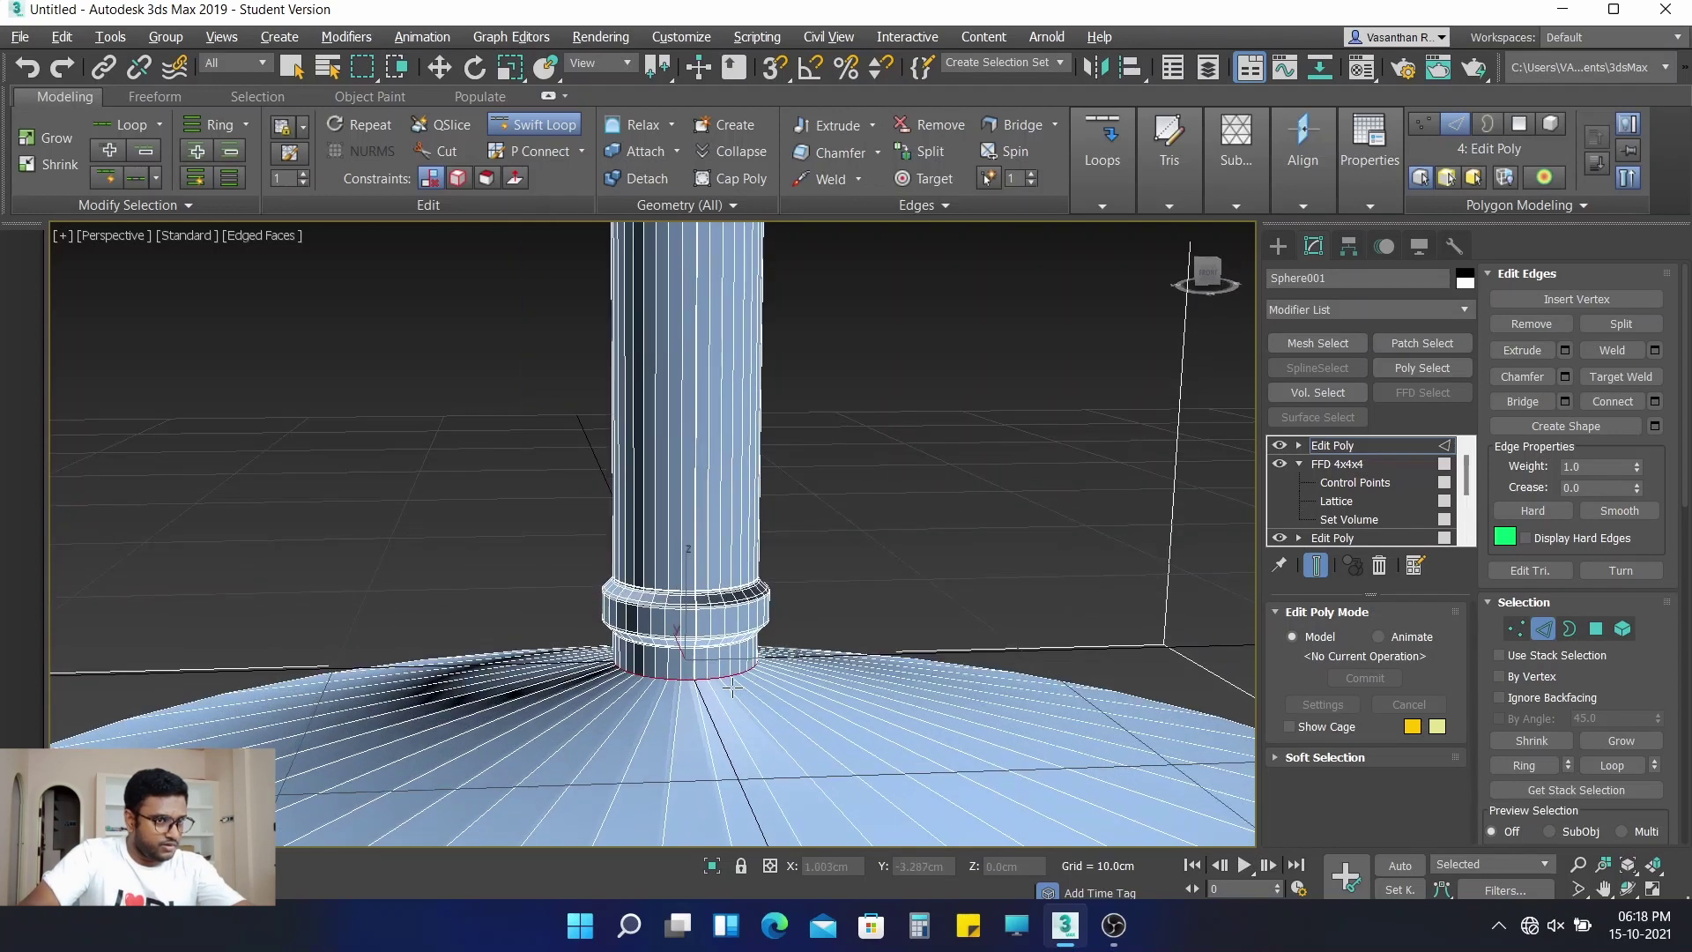
scroll(680, 711, "down", 4)
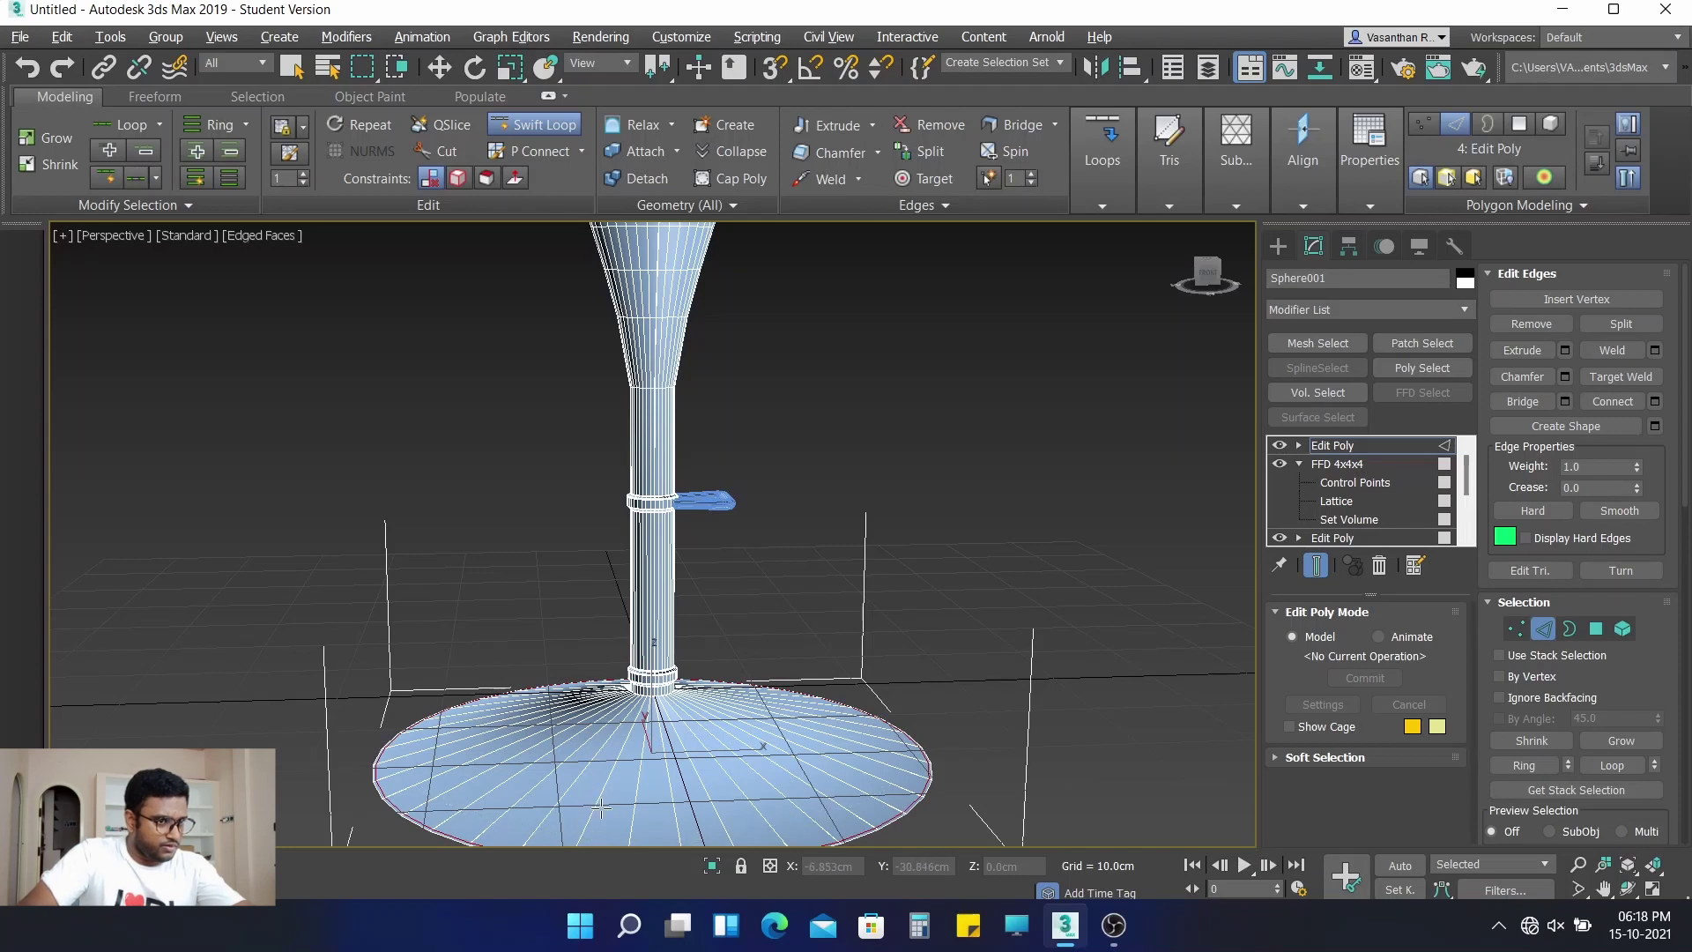
scroll(670, 754, "down", 4)
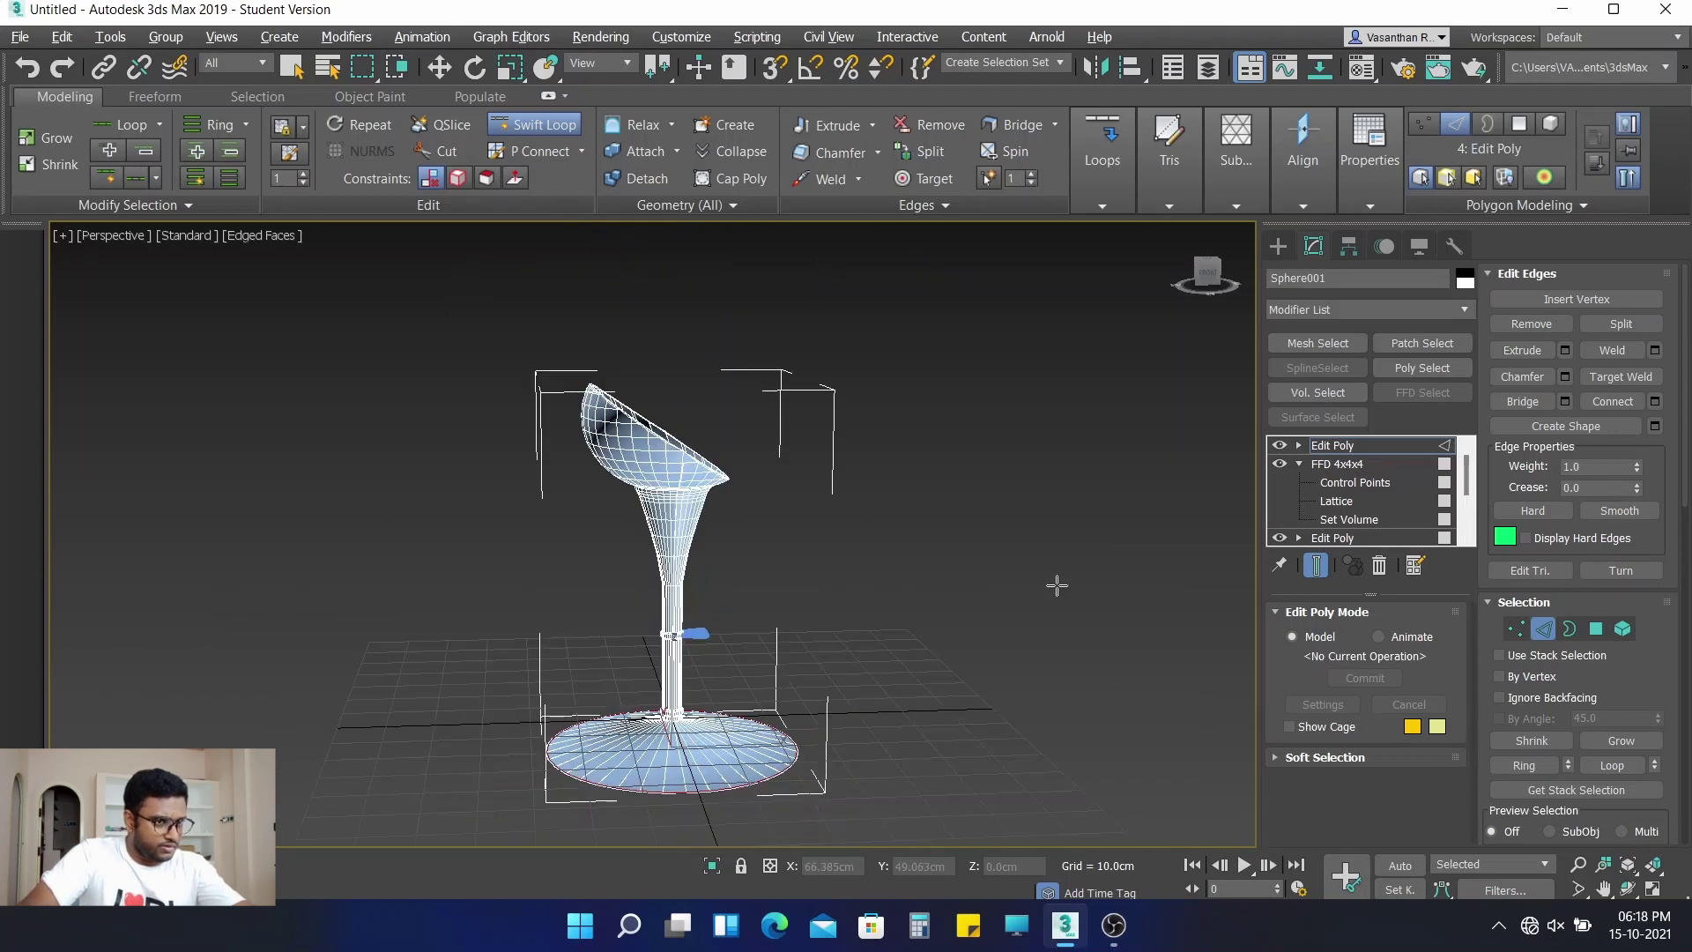
Leave SwiftLoop and select the complete ring of radial edges on the sloping surface of the base disc
left_click(545, 126)
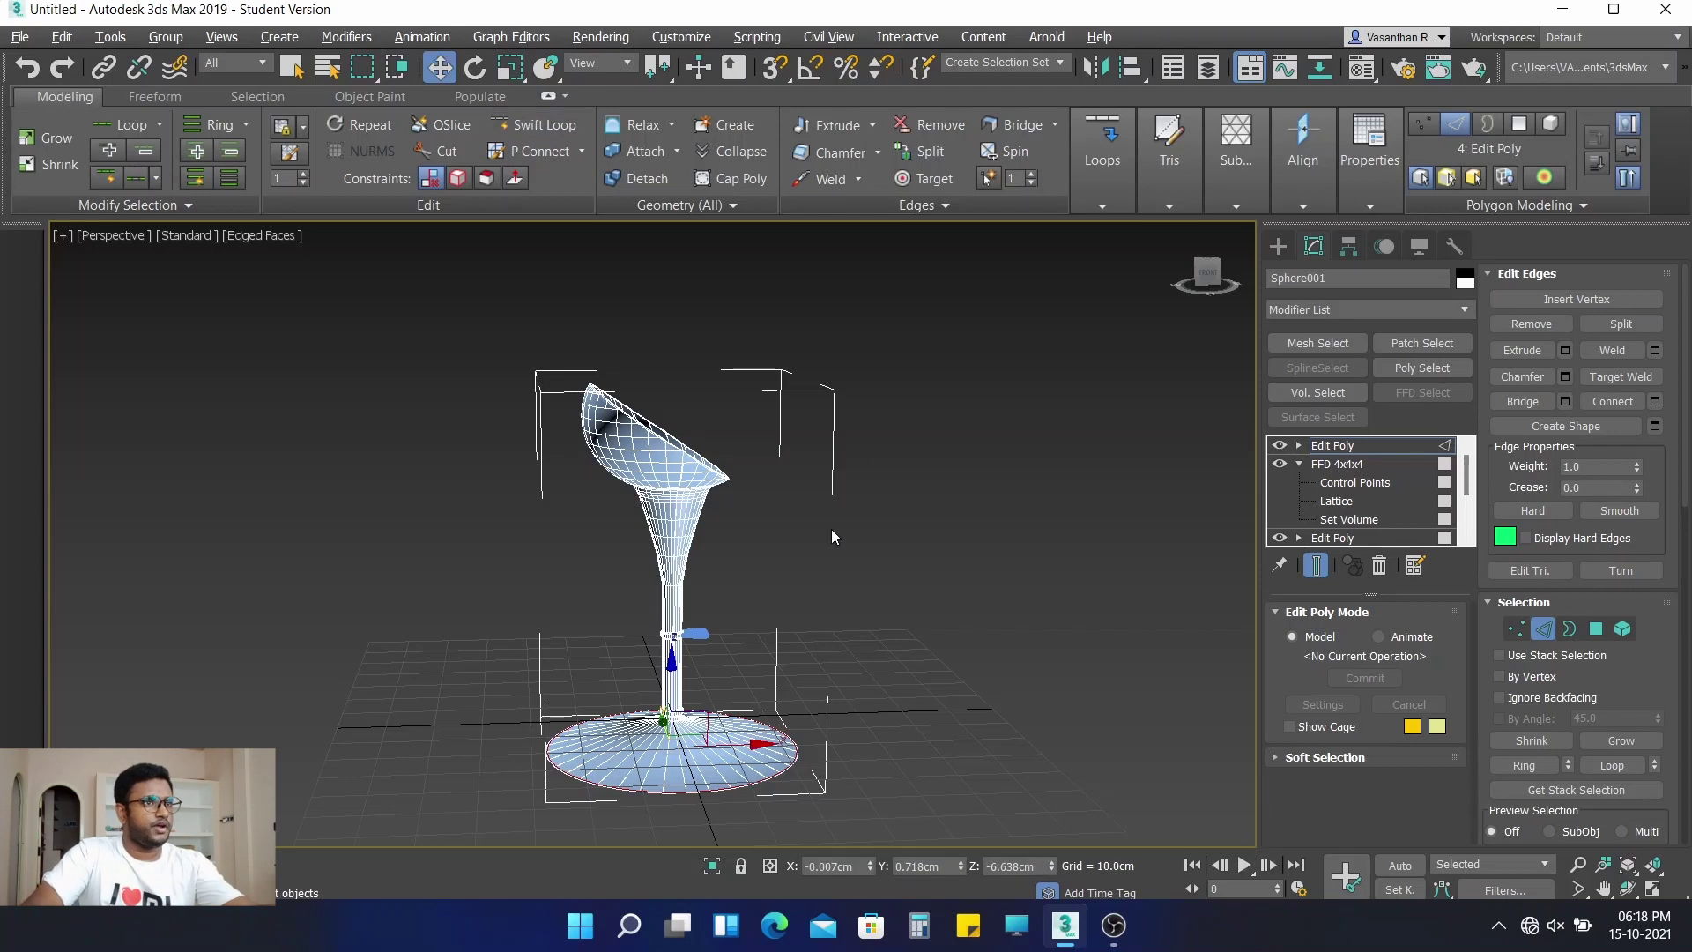
scroll(717, 521, "up", 4)
scroll(763, 530, "down", 4)
middle_click_drag(855, 559, 816, 488)
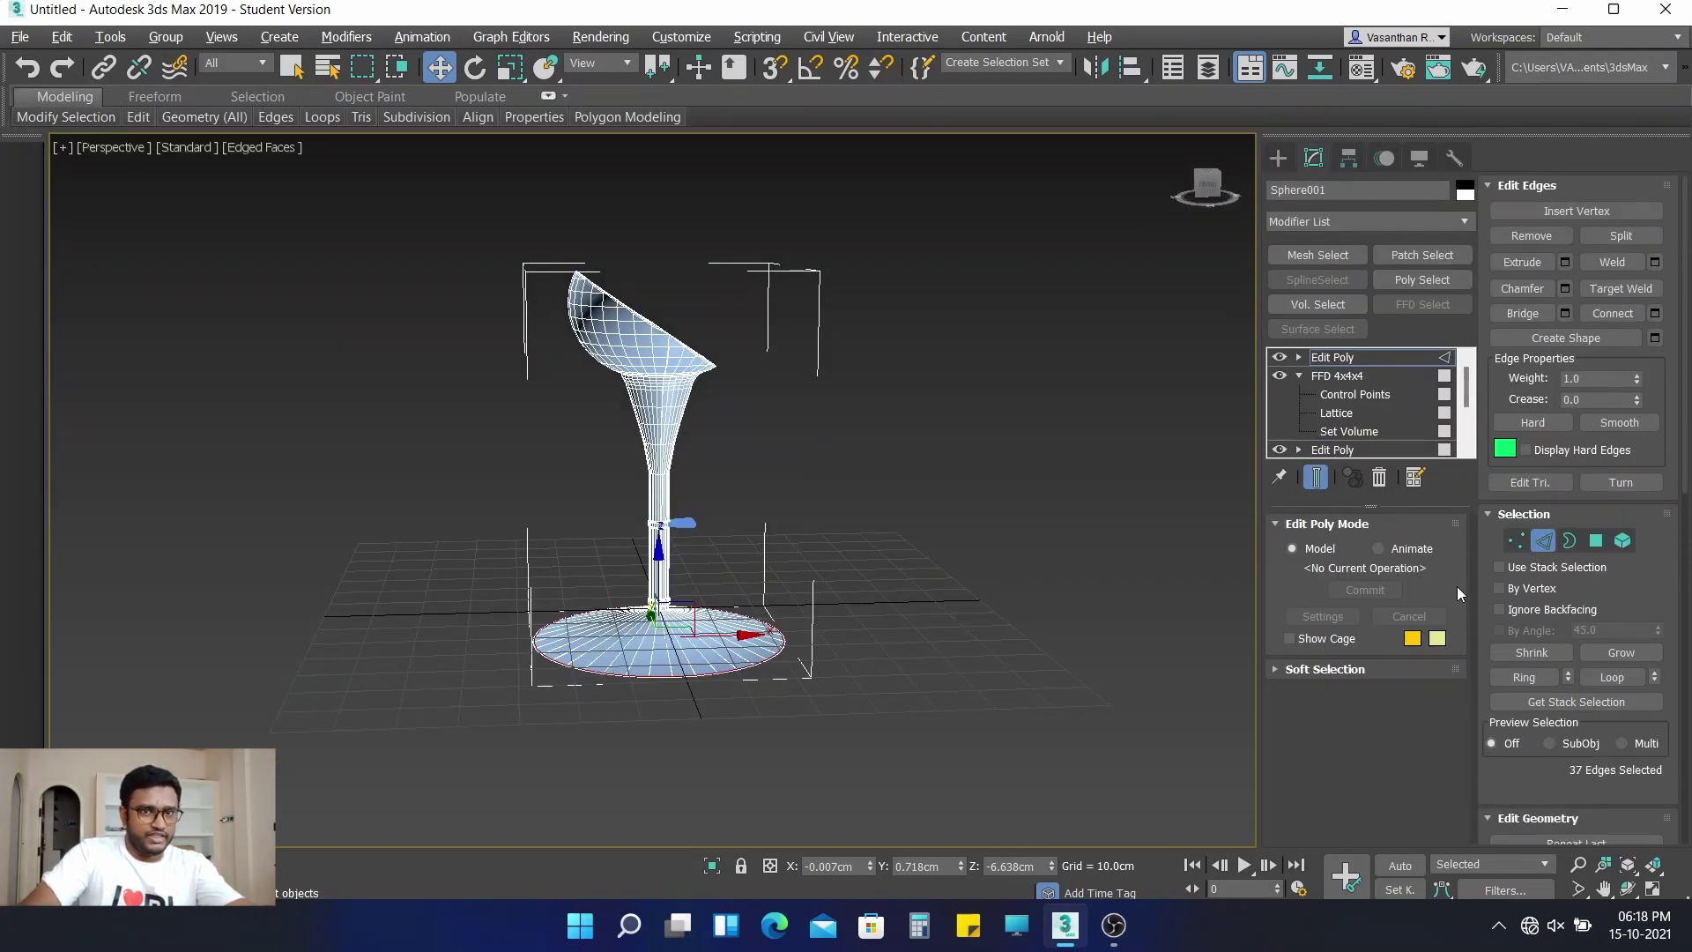
scroll(670, 664, "up", 4)
left_click(705, 653)
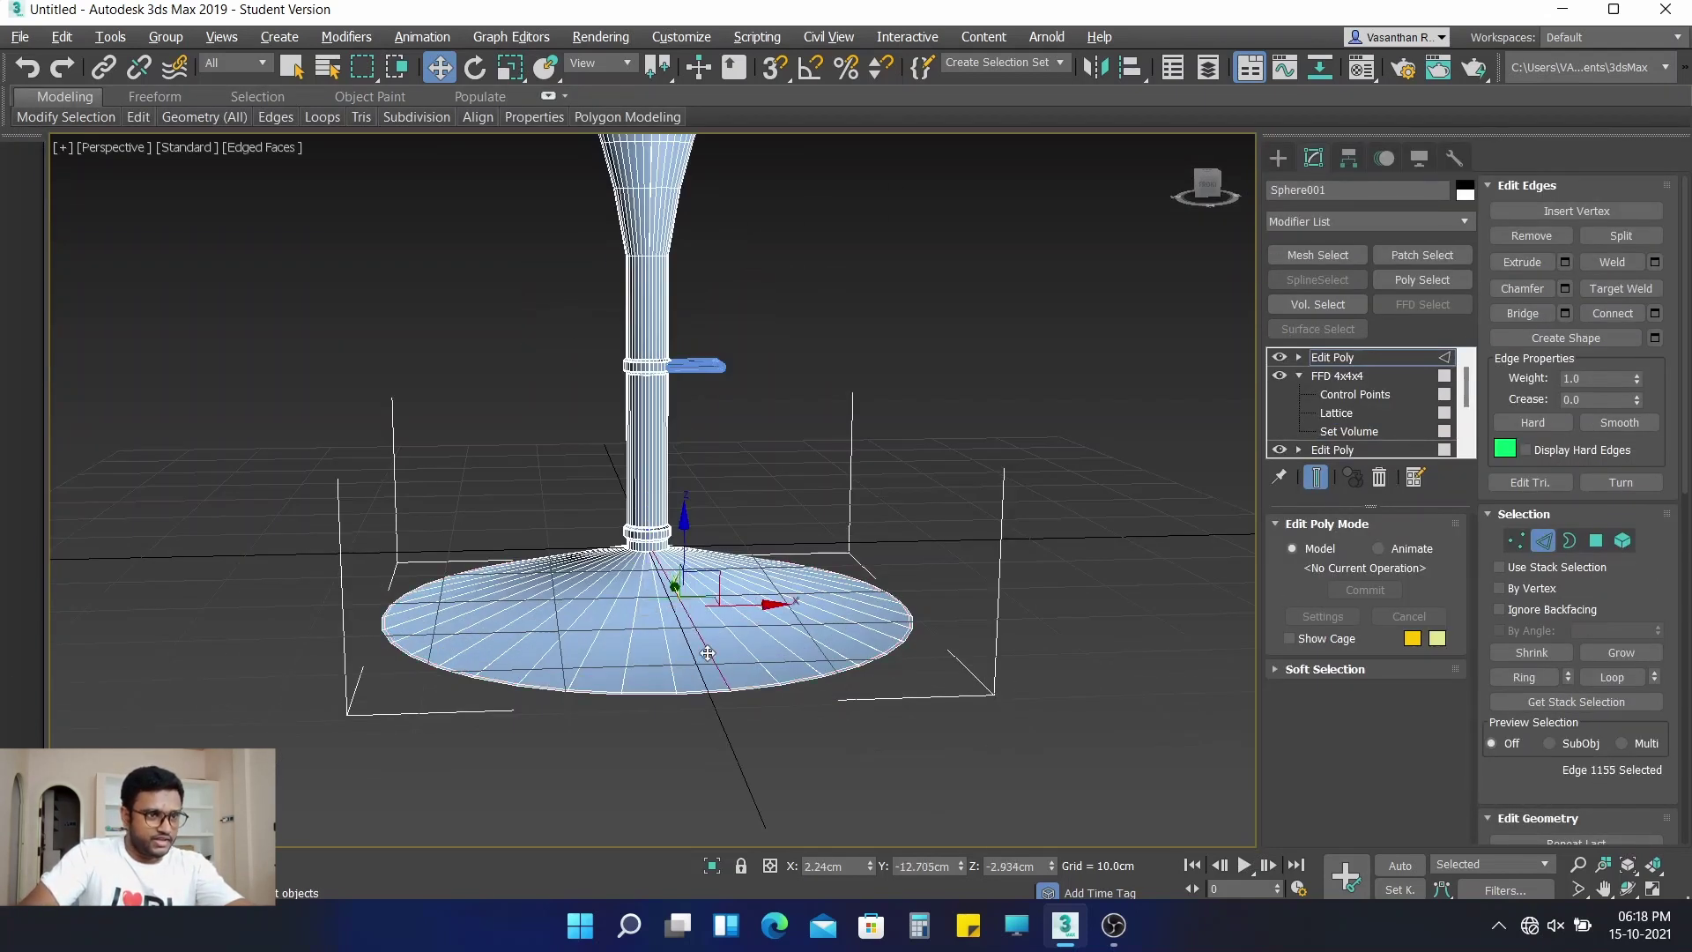
left_click(1539, 675)
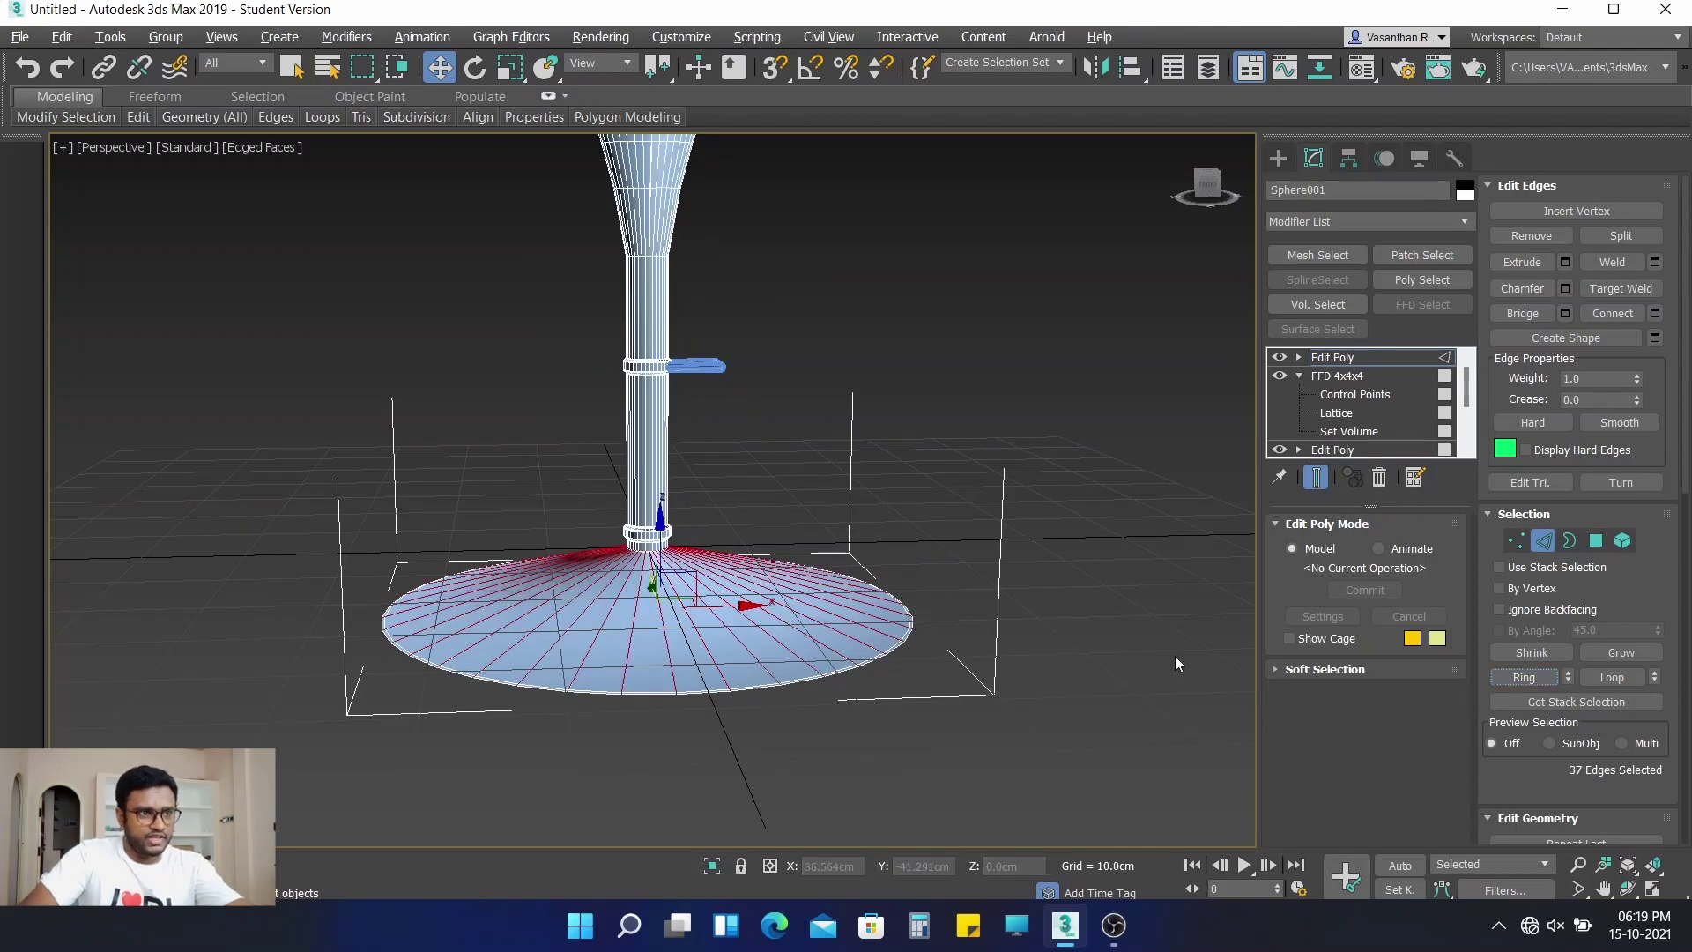
Connect the base disc's radial edges with 8 segments to add concentric loops, and clear the edge selection
middle_click_drag(1166, 656, 1107, 679, "alt")
middle_click_drag(848, 664, 801, 632)
scroll(793, 648, "up", 3)
left_click(1656, 313)
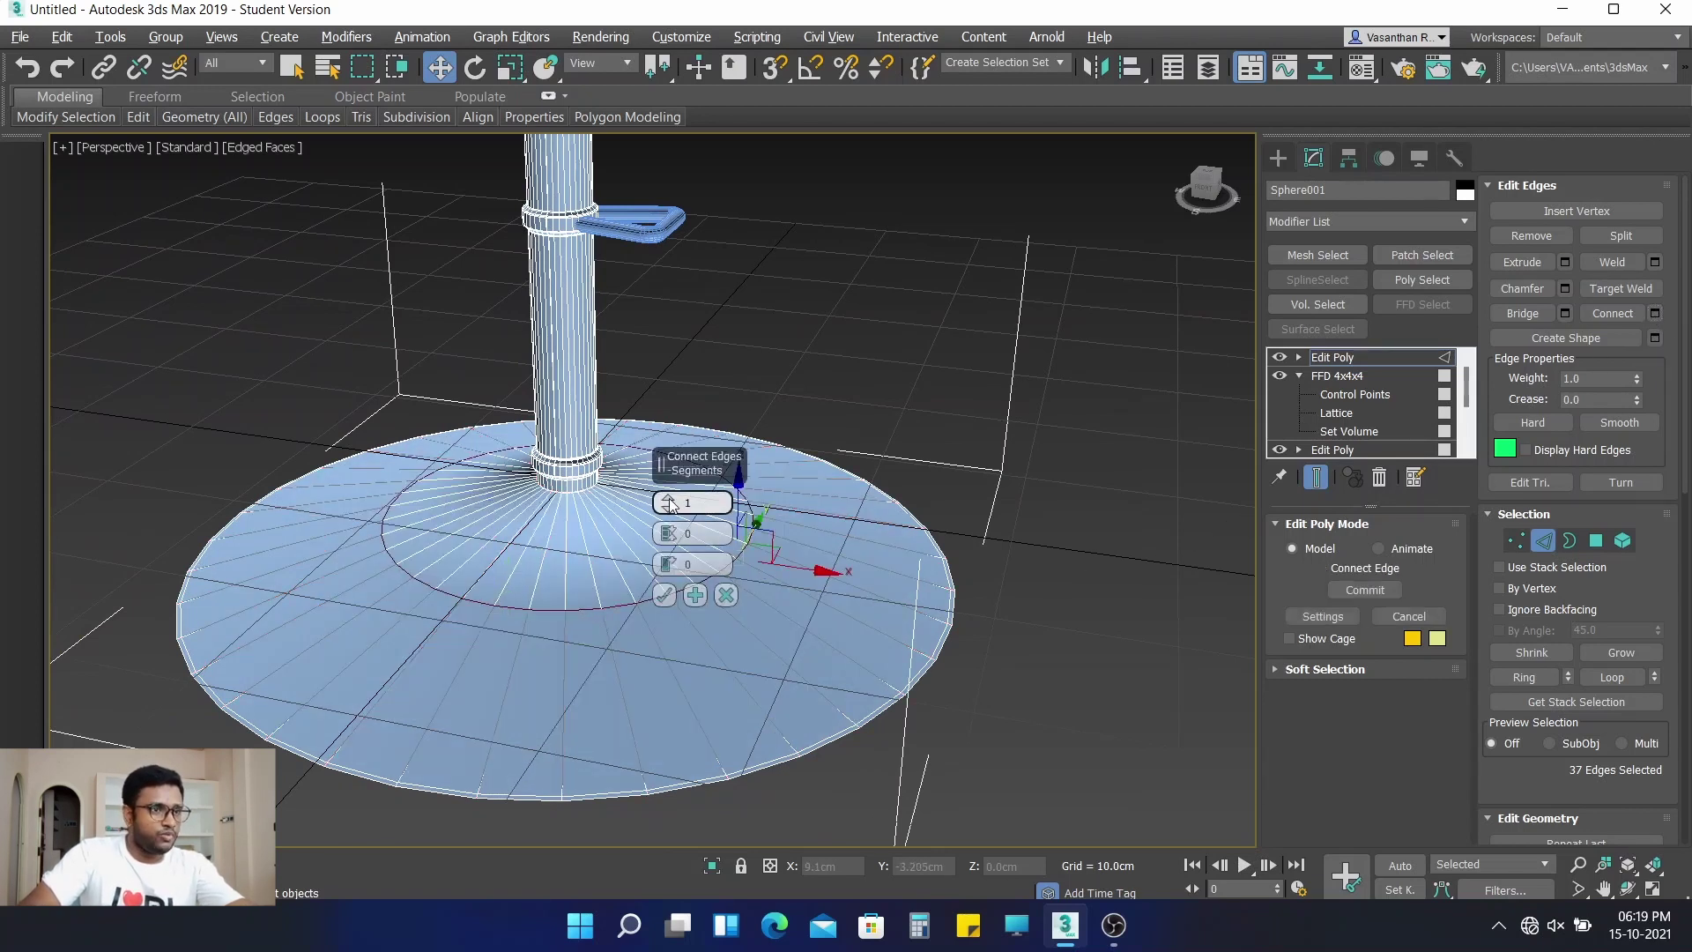
left_click(668, 501)
left_click(668, 501)
left_click(668, 501)
left_click(668, 500)
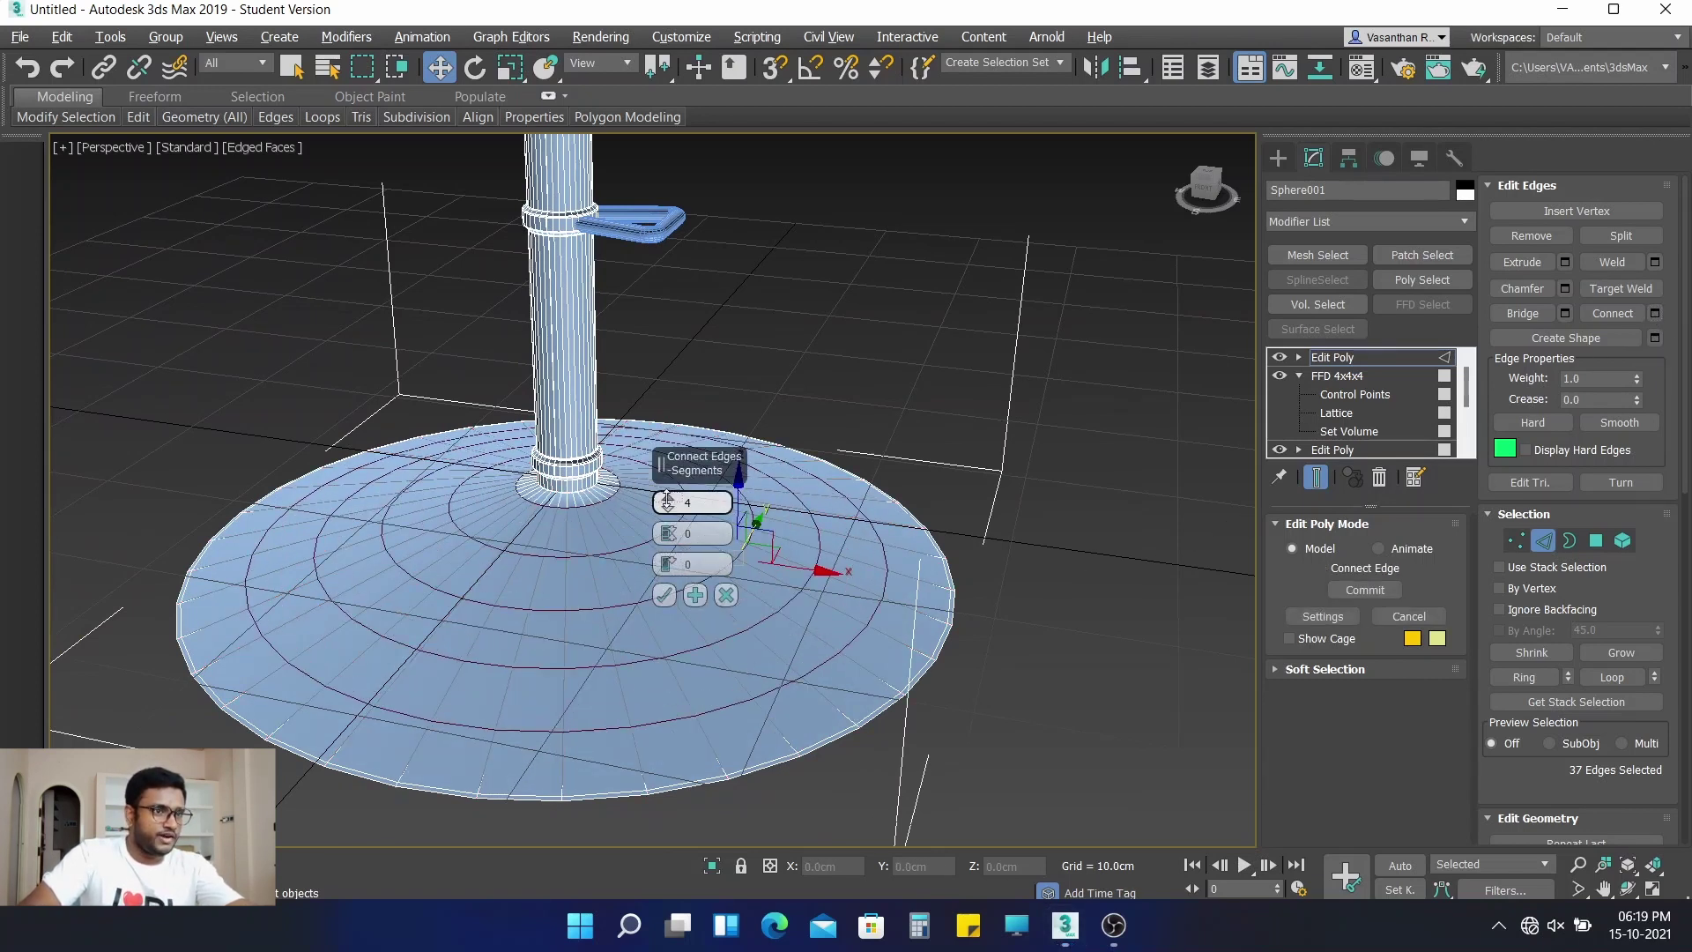
left_click(668, 500)
left_click(668, 500)
left_click(668, 501)
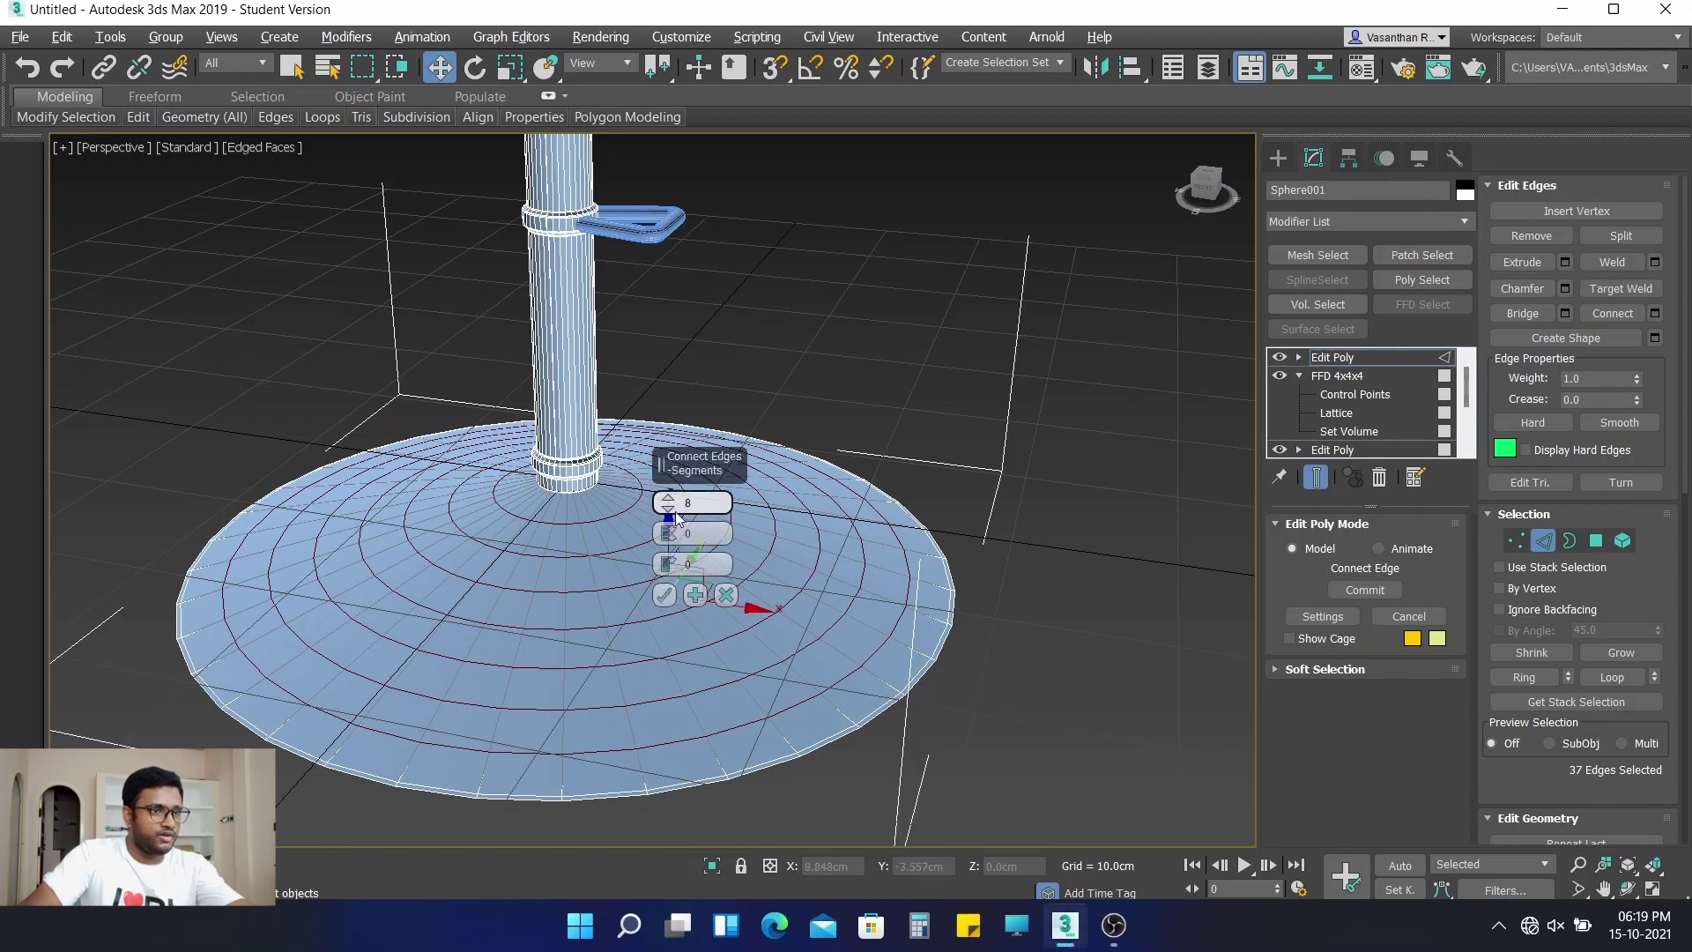
left_click(665, 595)
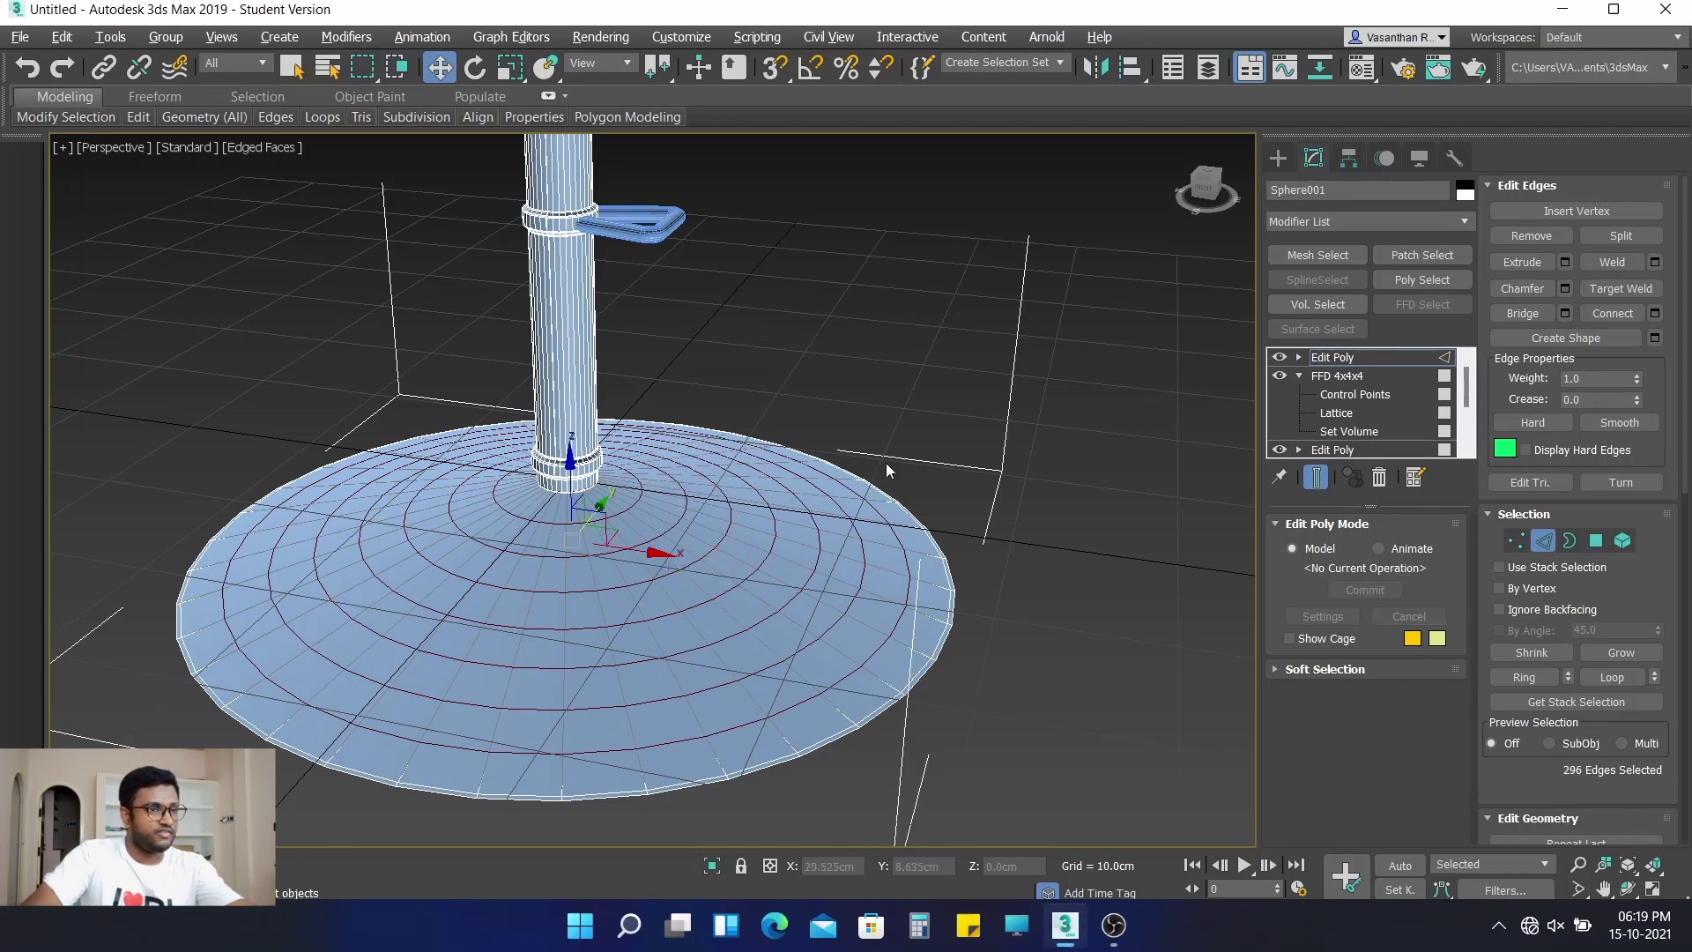
left_click(912, 450)
middle_click_drag(912, 450, 898, 578, "alt")
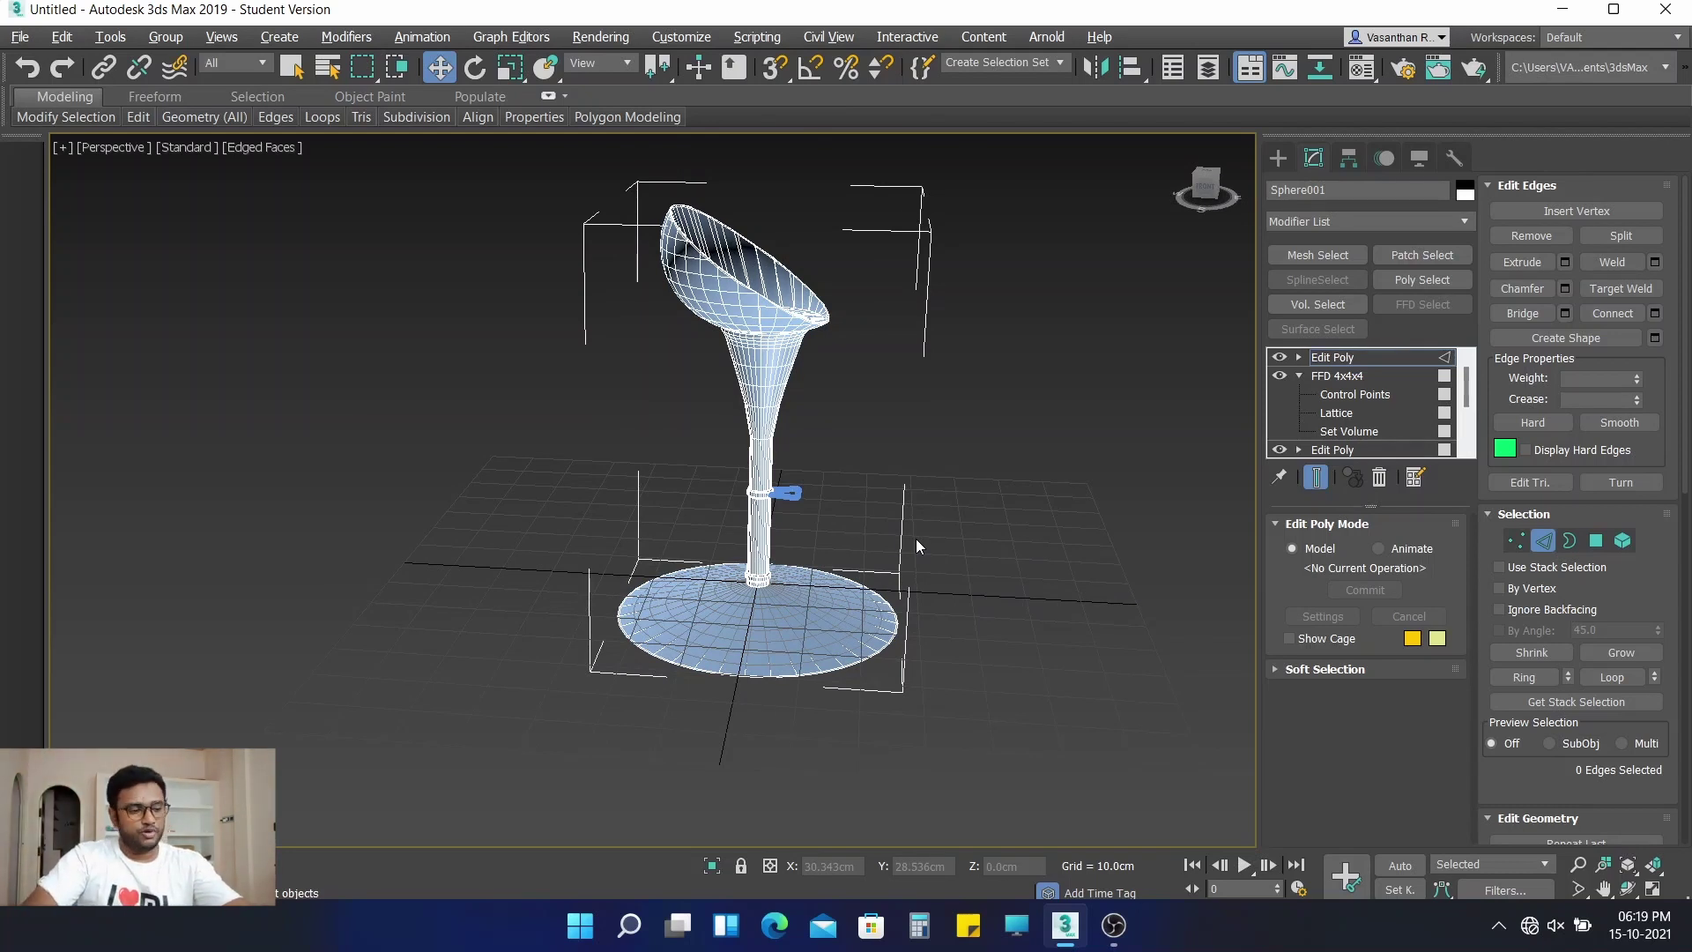
Switch to the four-view layout, leave edge editing on the body mesh, and deselect the object
key("alt+w")
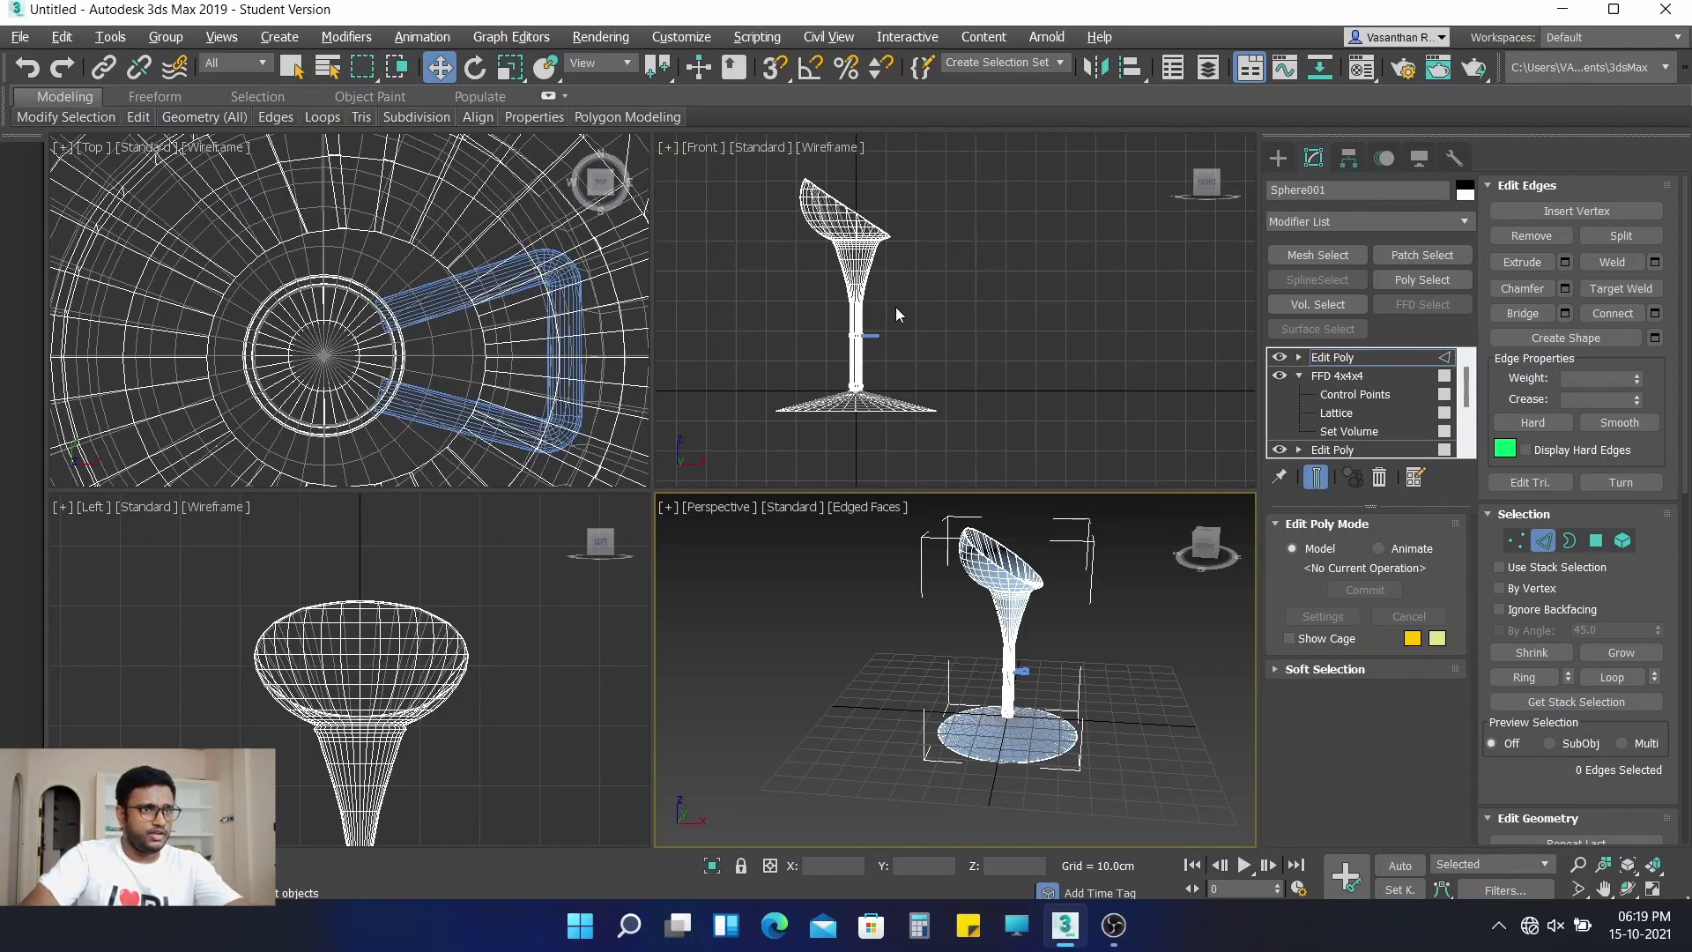
middle_click_drag(902, 299, 895, 326, "alt")
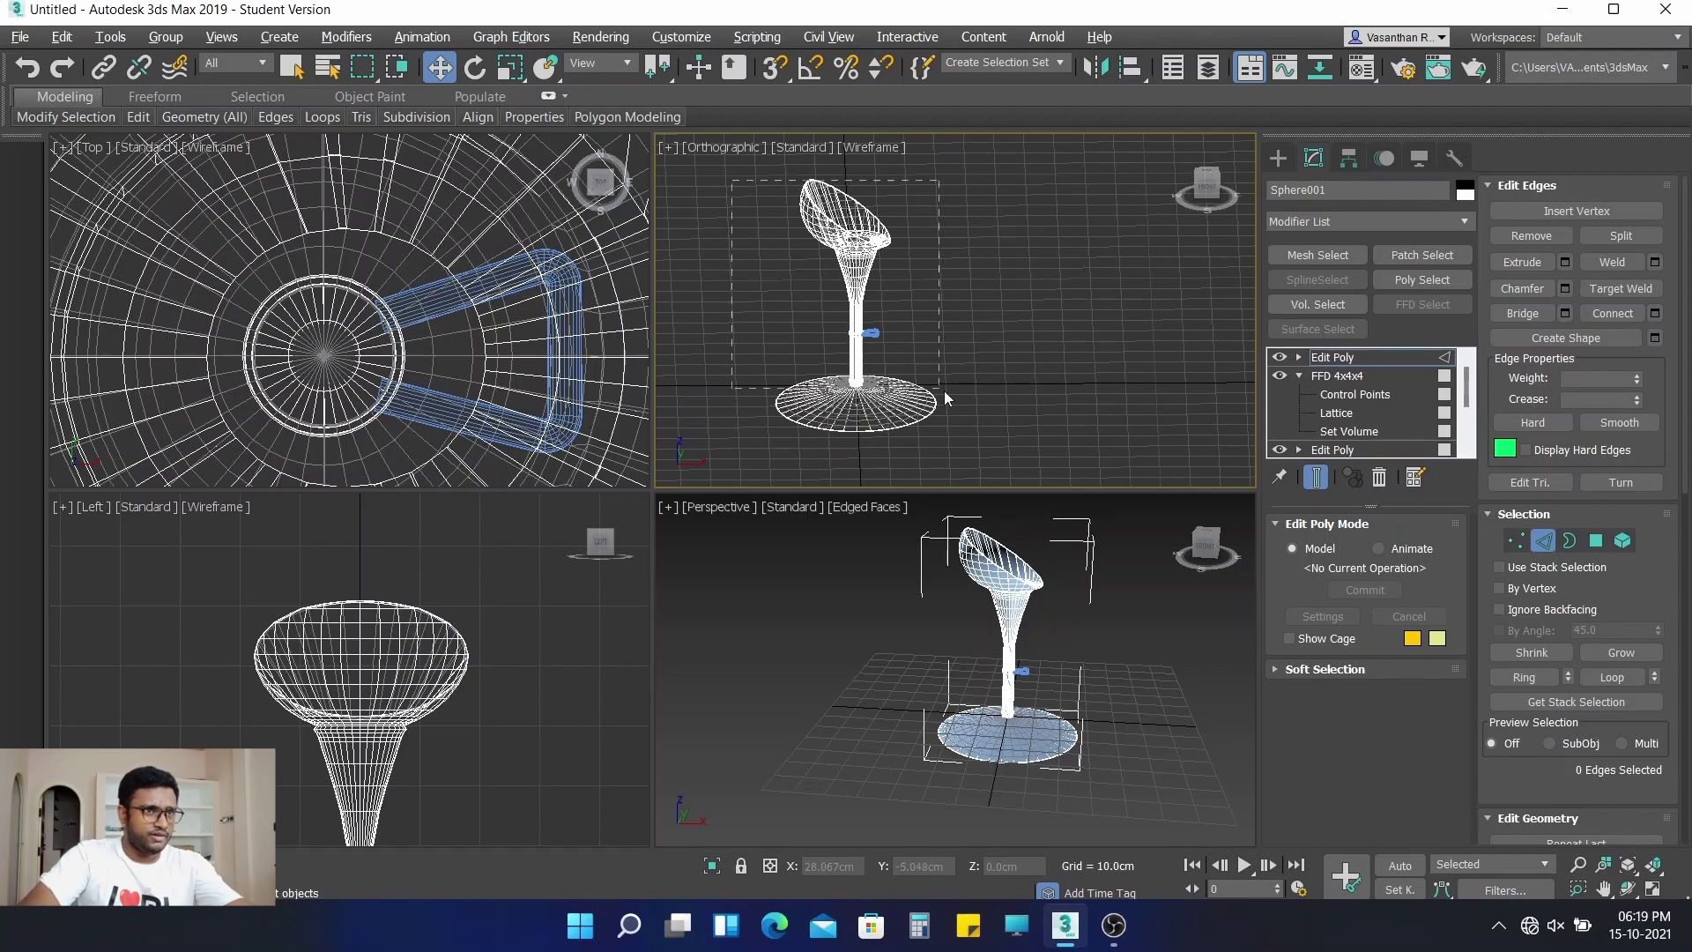
key("ctrl+a")
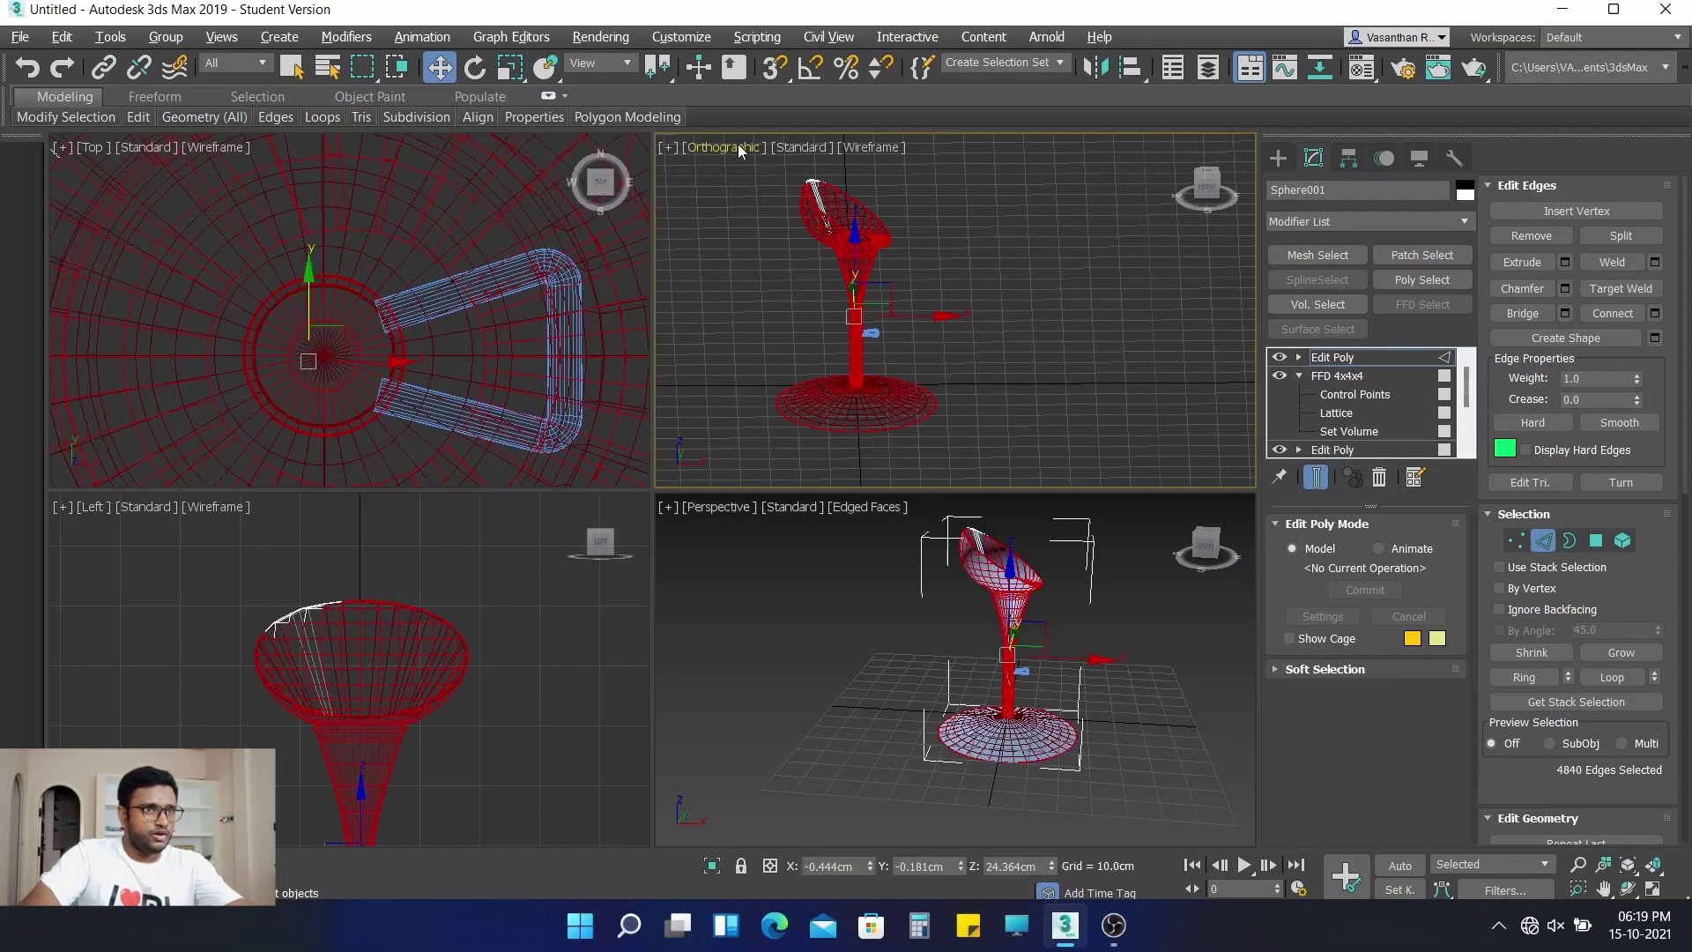
key("v")
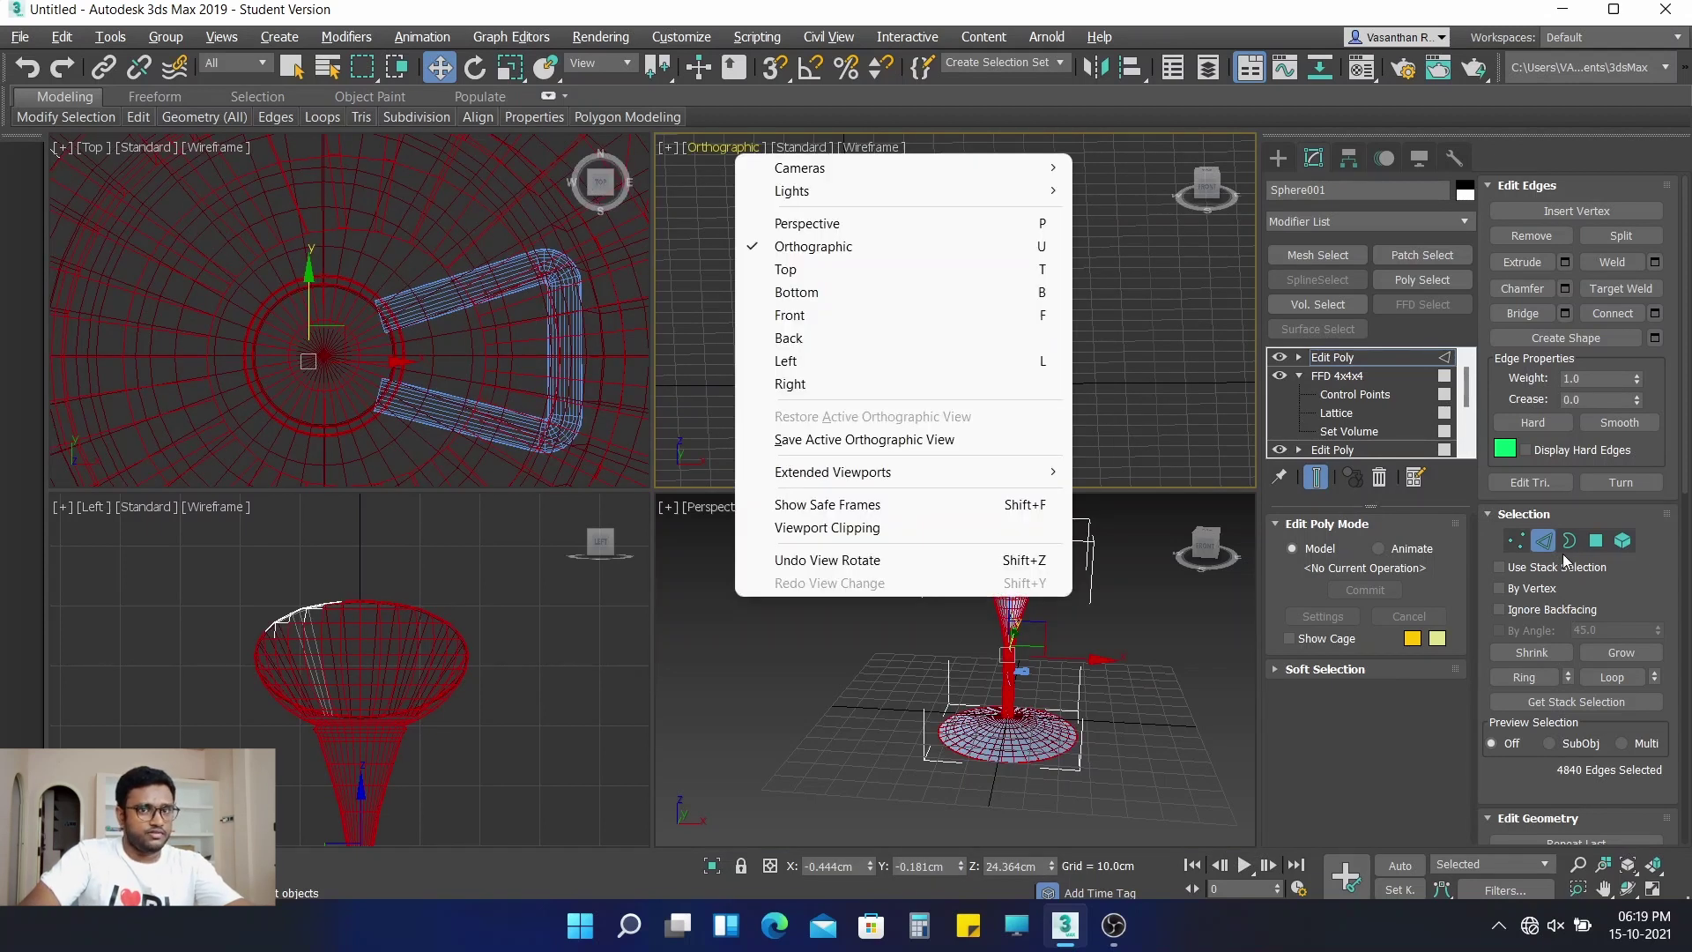
left_click(1134, 351)
left_click(1133, 352)
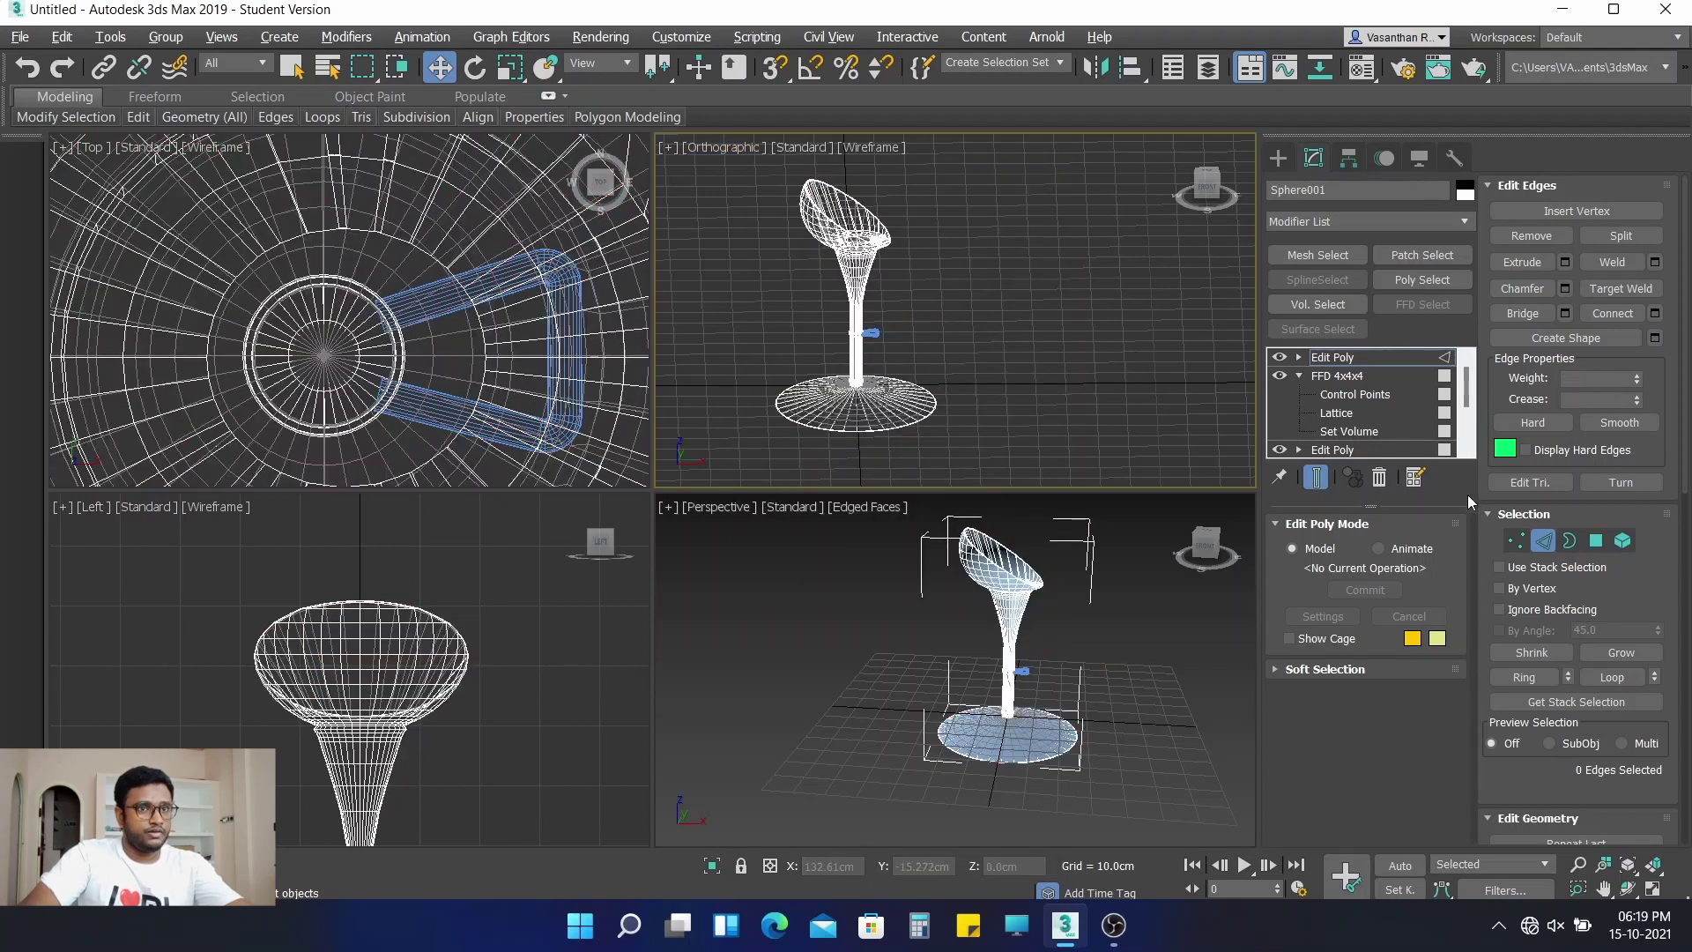
left_click(1544, 542)
left_click(1104, 347)
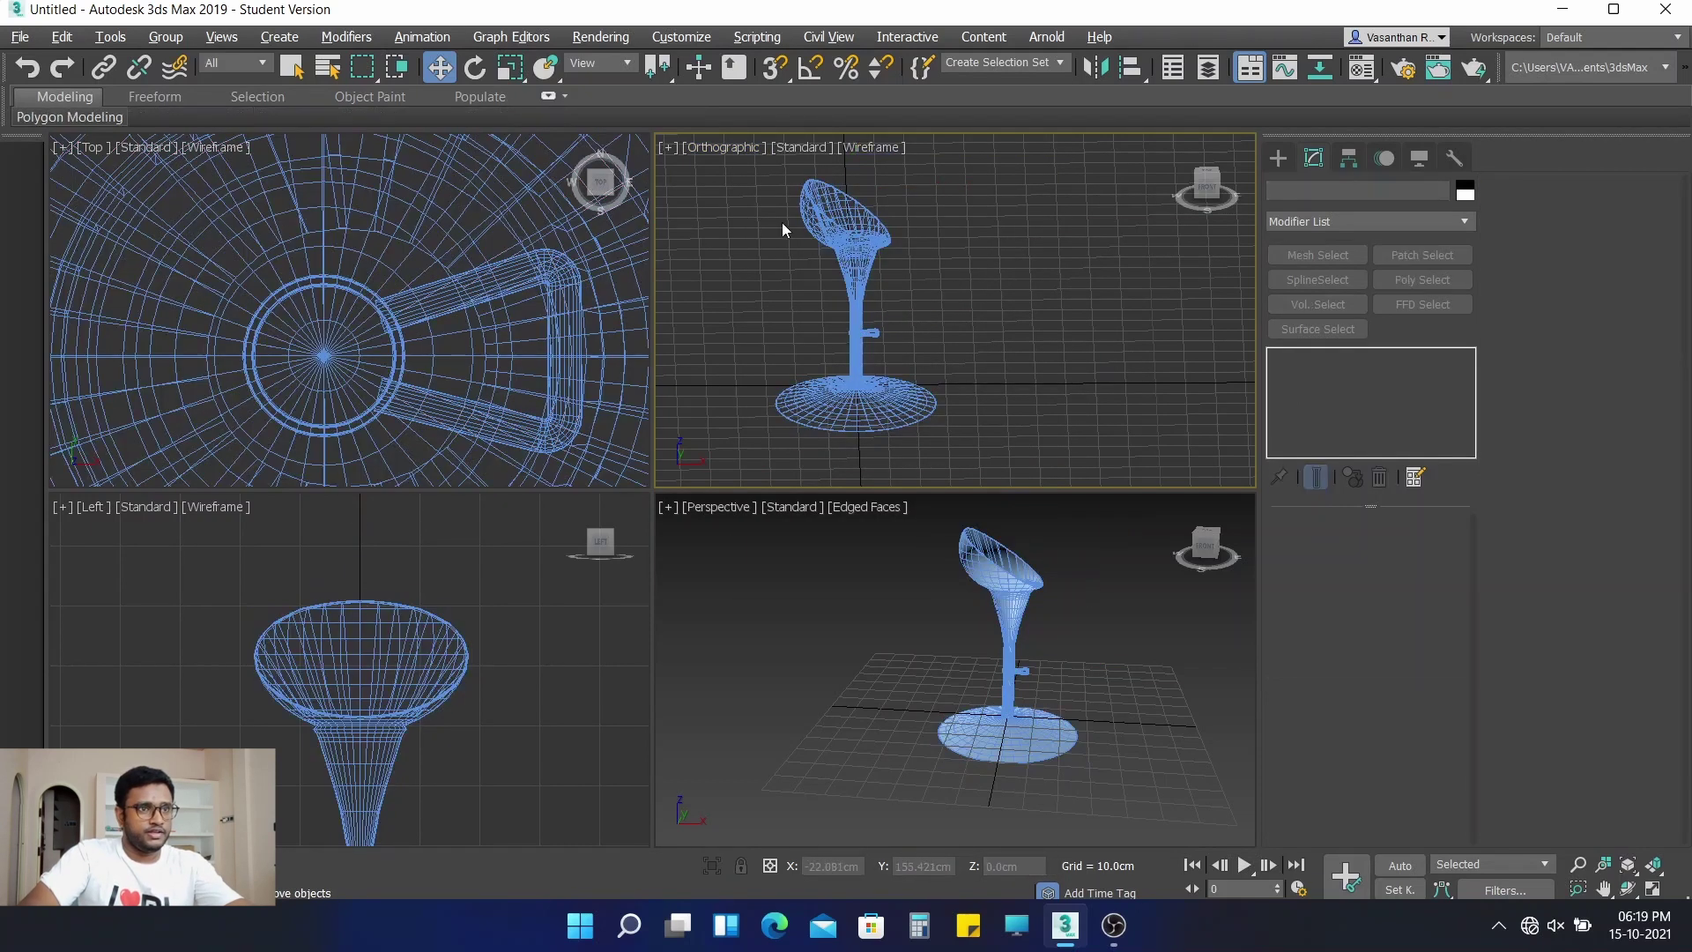
Select the body and the handle together and move them vertically in the Front view until the base's underside rests on the ground line
left_click_drag(724, 171, 1045, 473)
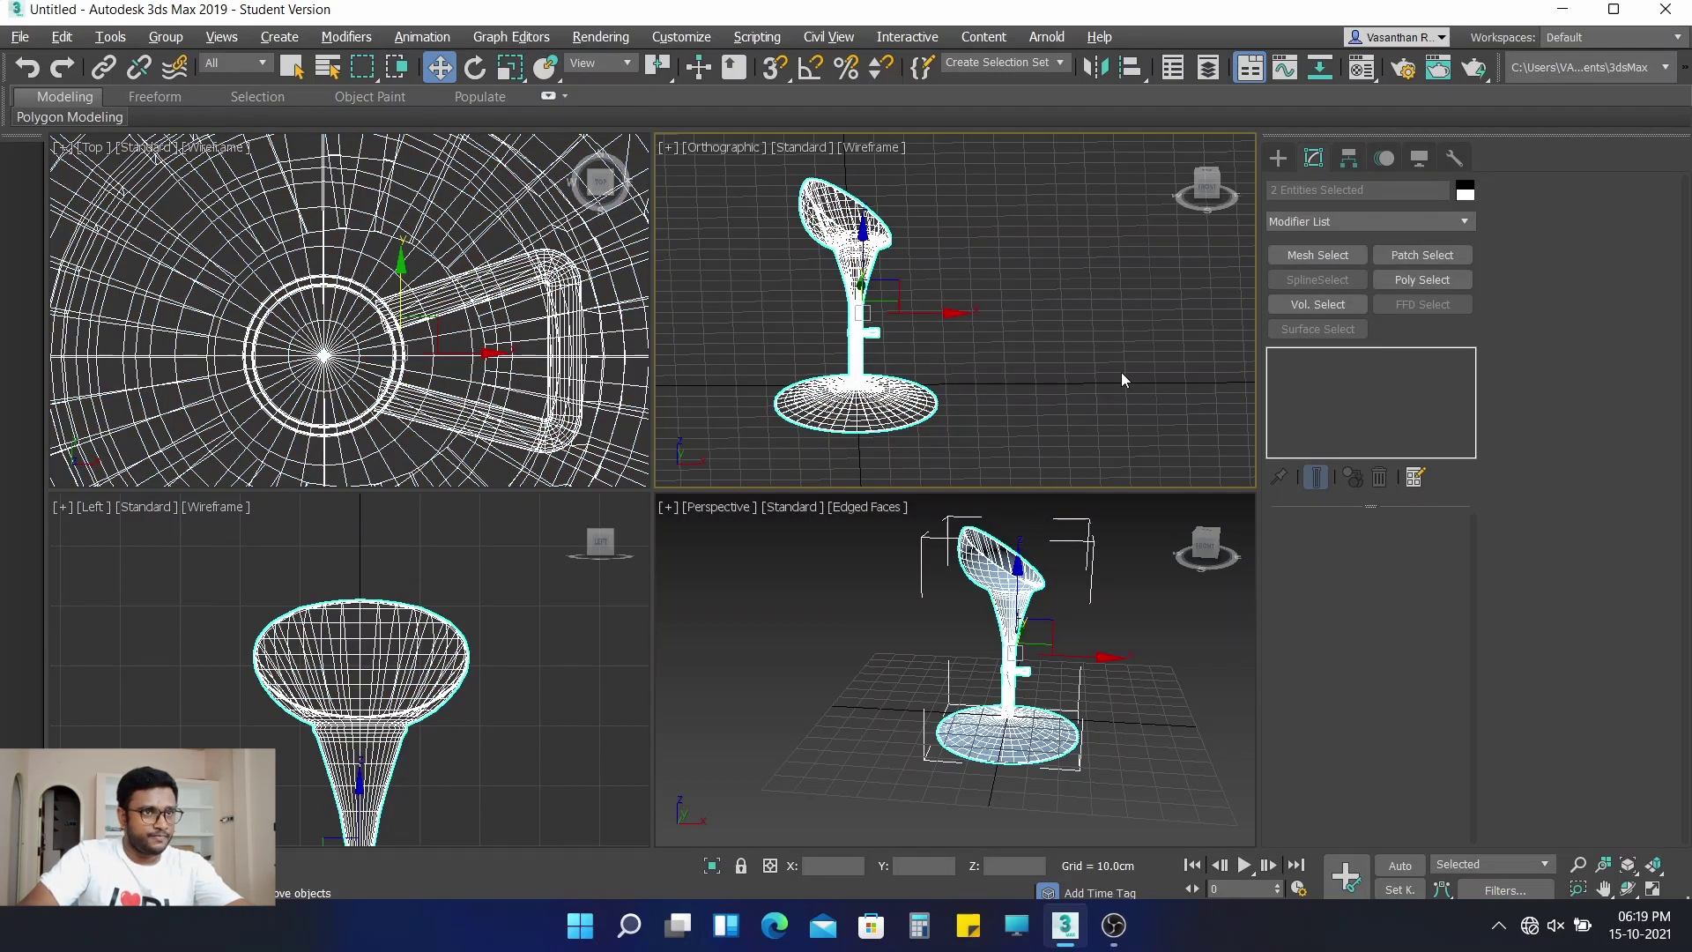
middle_click_drag(1122, 374, 1130, 350, "alt")
left_click(1210, 187)
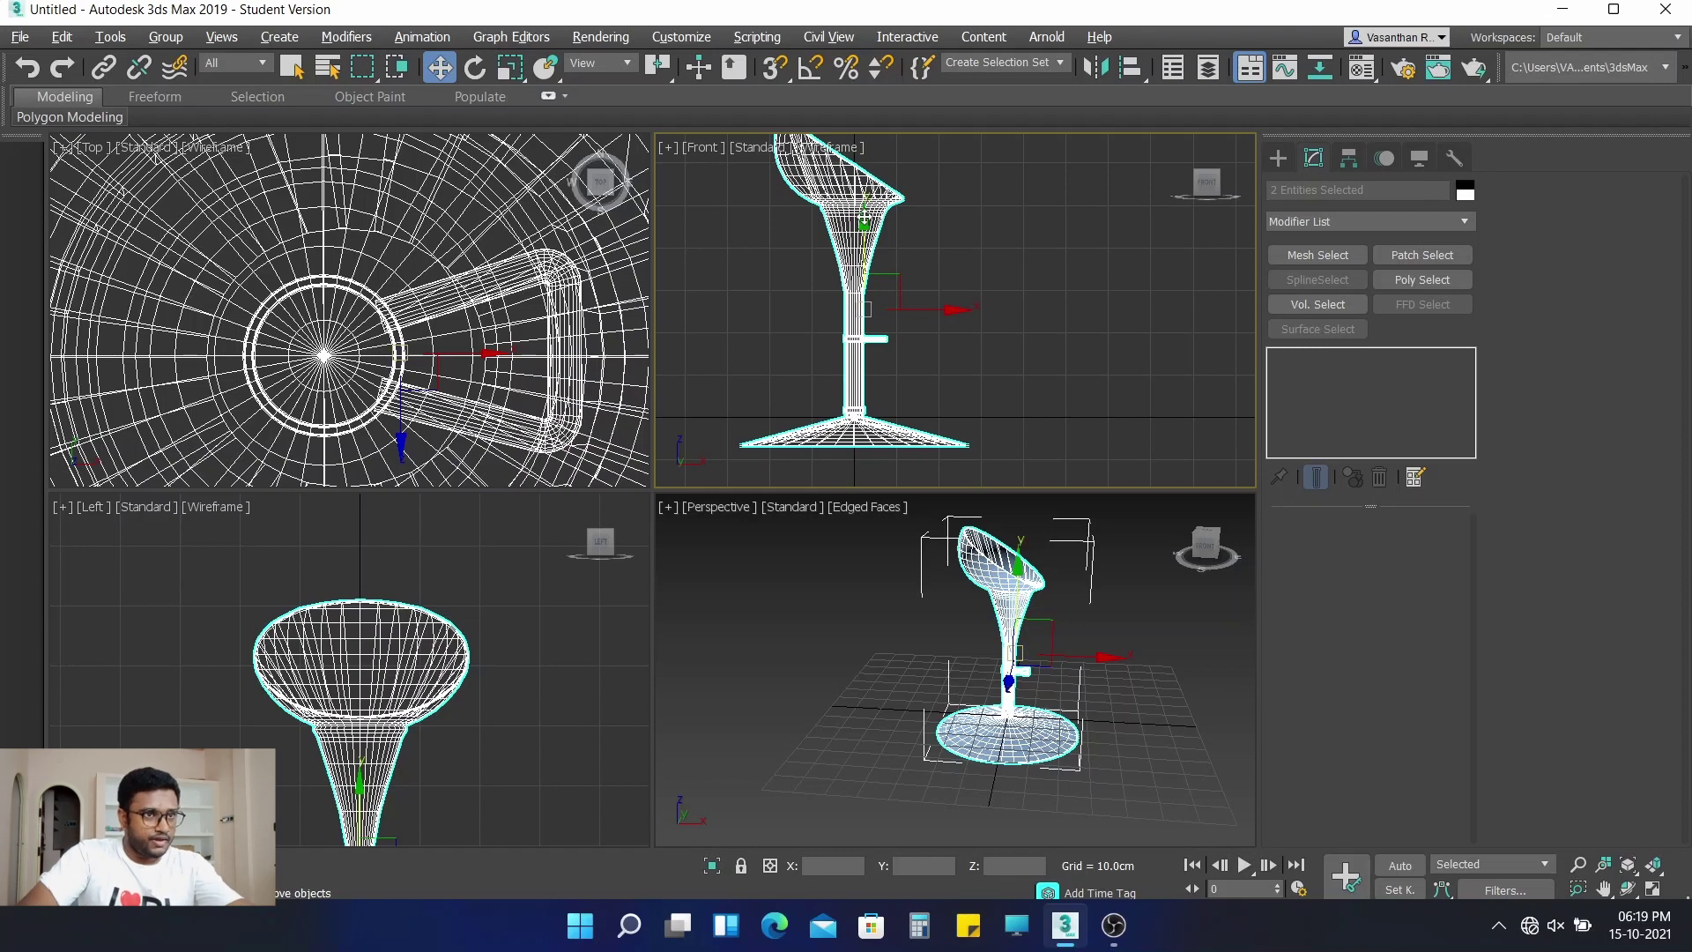
left_click_drag(864, 216, 864, 177)
scroll(860, 409, "up", 2)
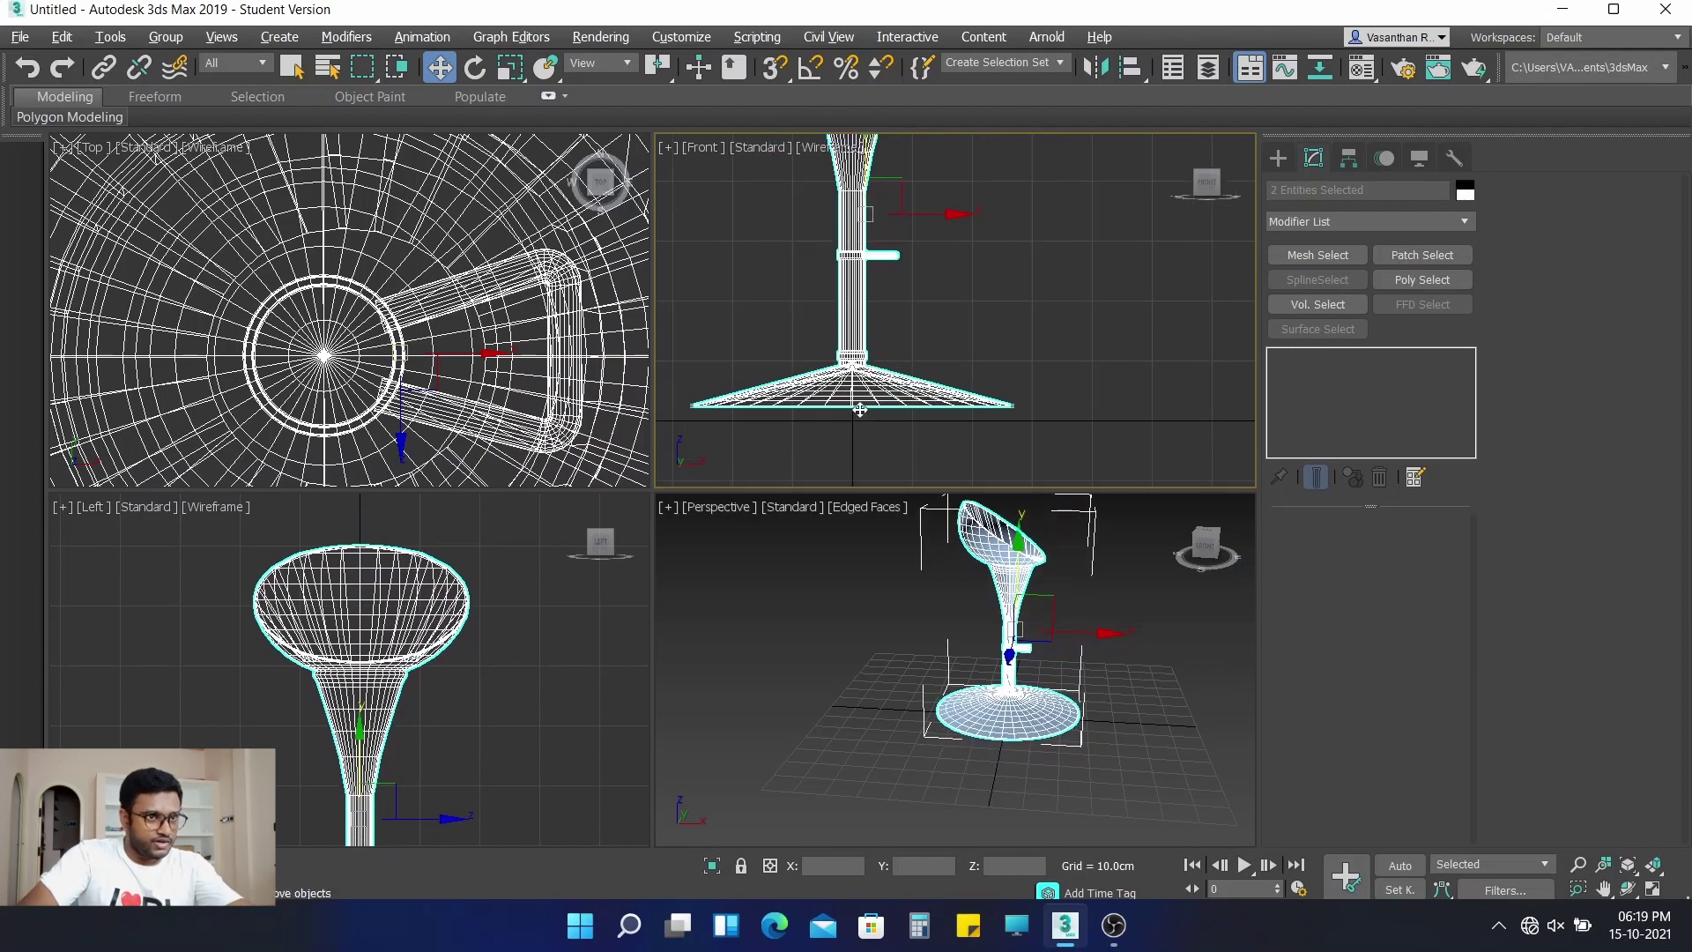
scroll(860, 410, "up", 2)
left_click_drag(860, 410, 853, 434)
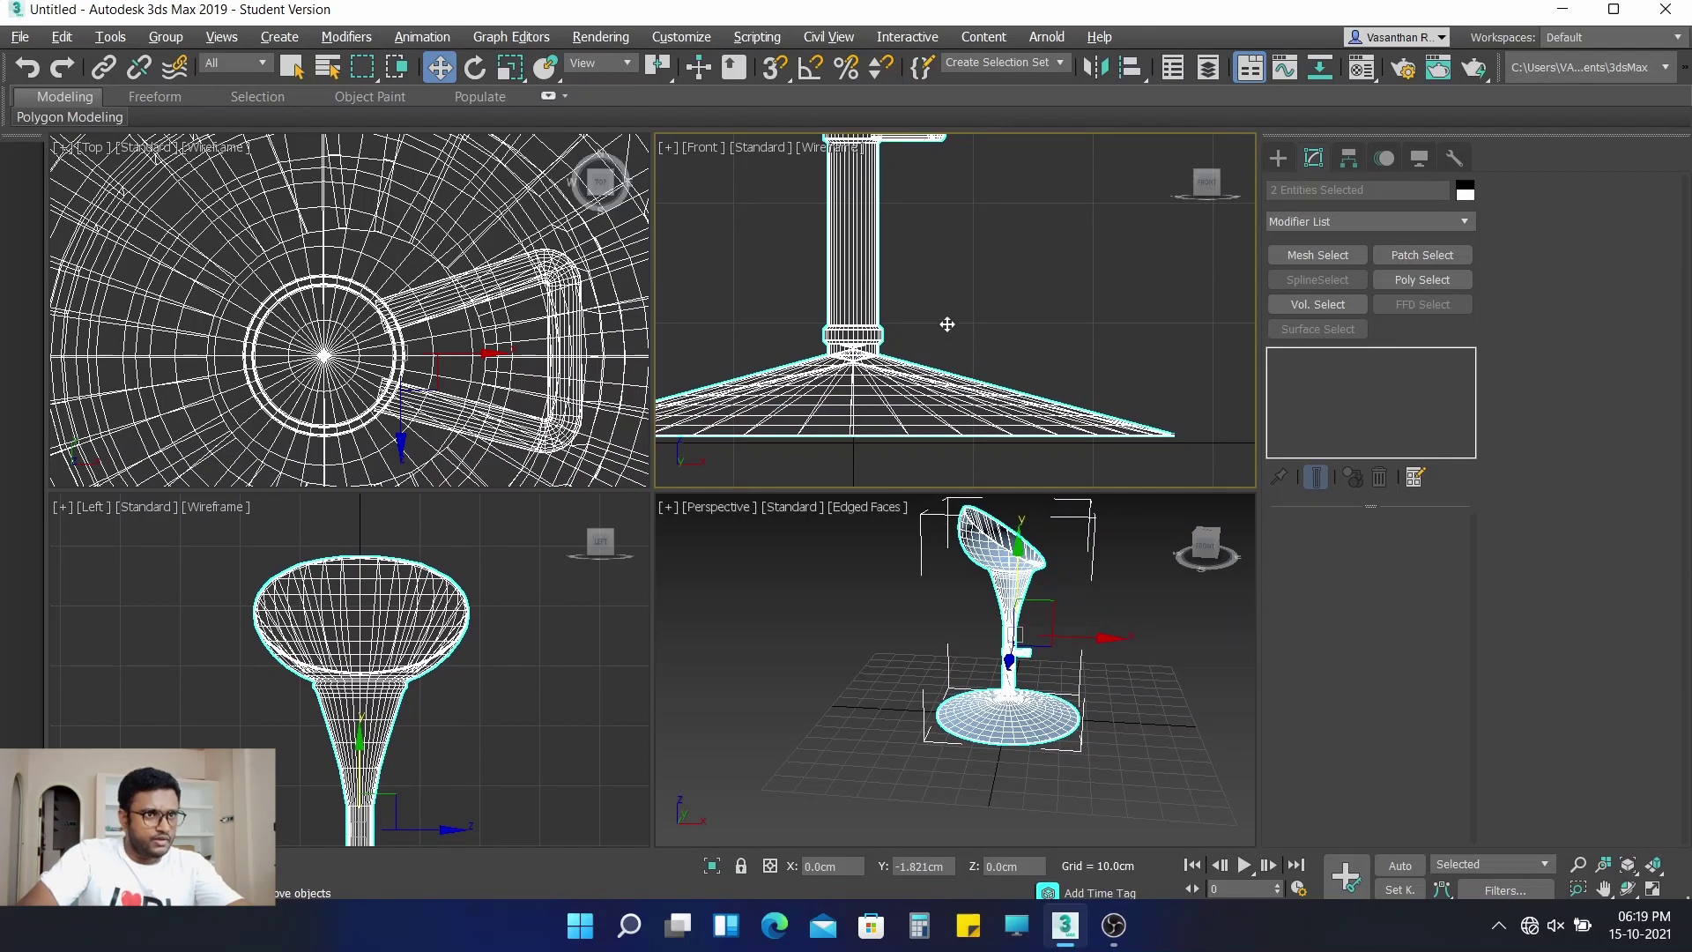
scroll(946, 324, "up", 2)
middle_click_drag(947, 324, 987, 264)
left_click_drag(916, 322, 921, 328)
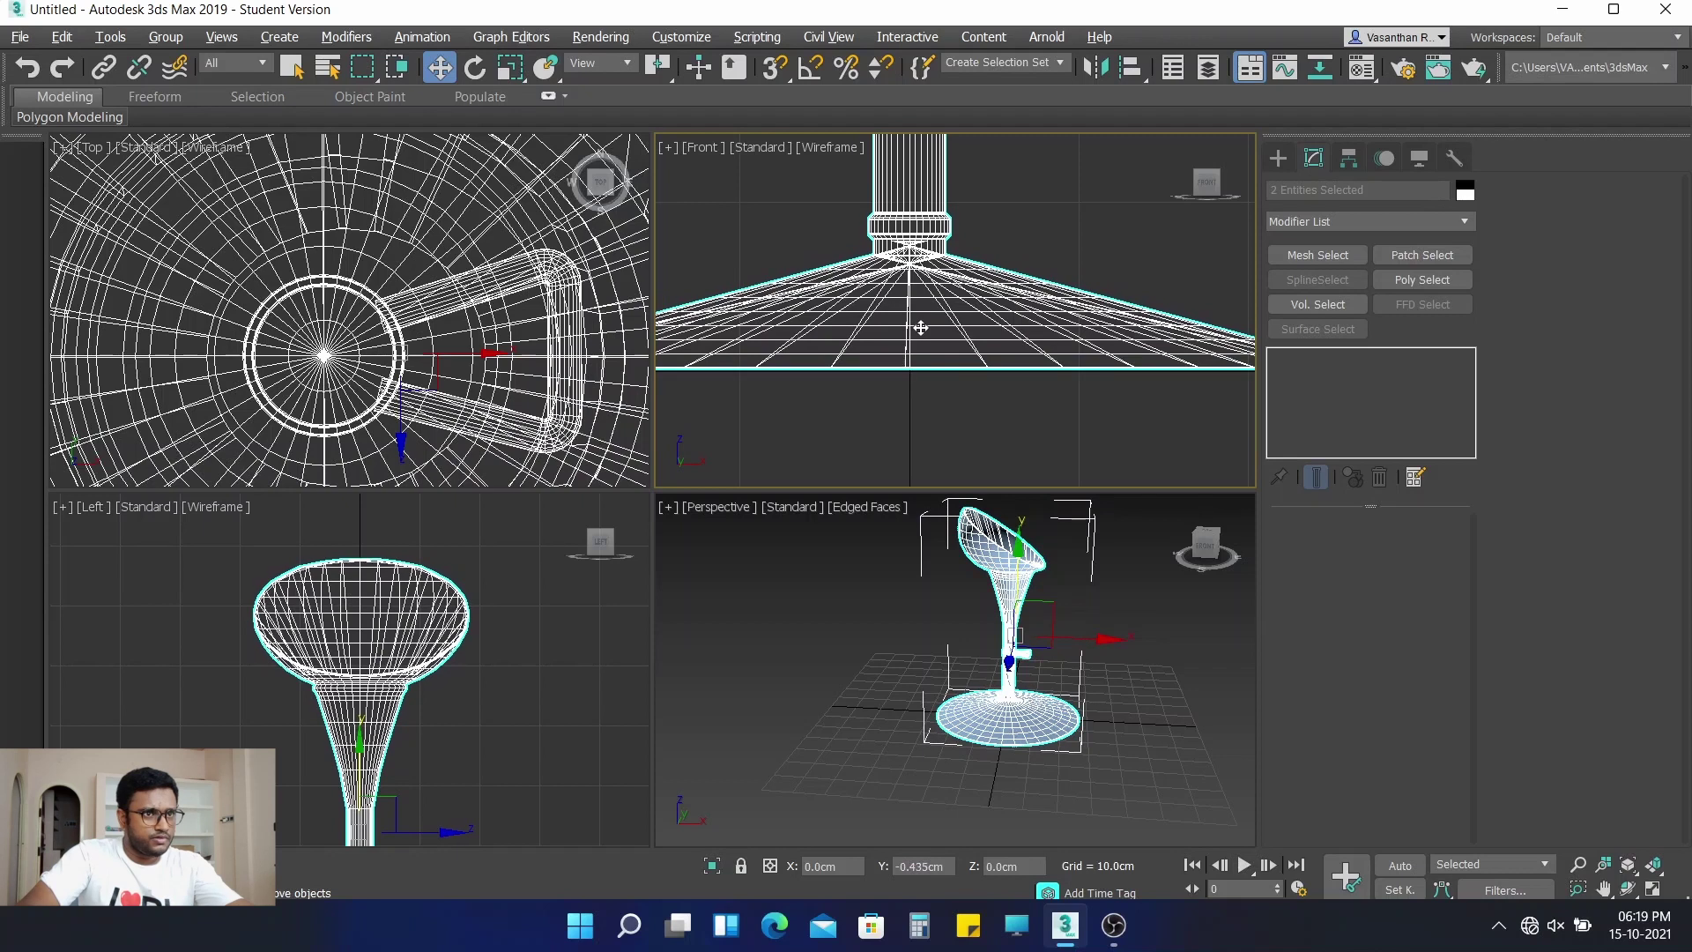
Examine how the base sits on the ground grid in the orthographic views and check the whole model in the maximized Perspective view
middle_click_drag(921, 328, 972, 309, "alt")
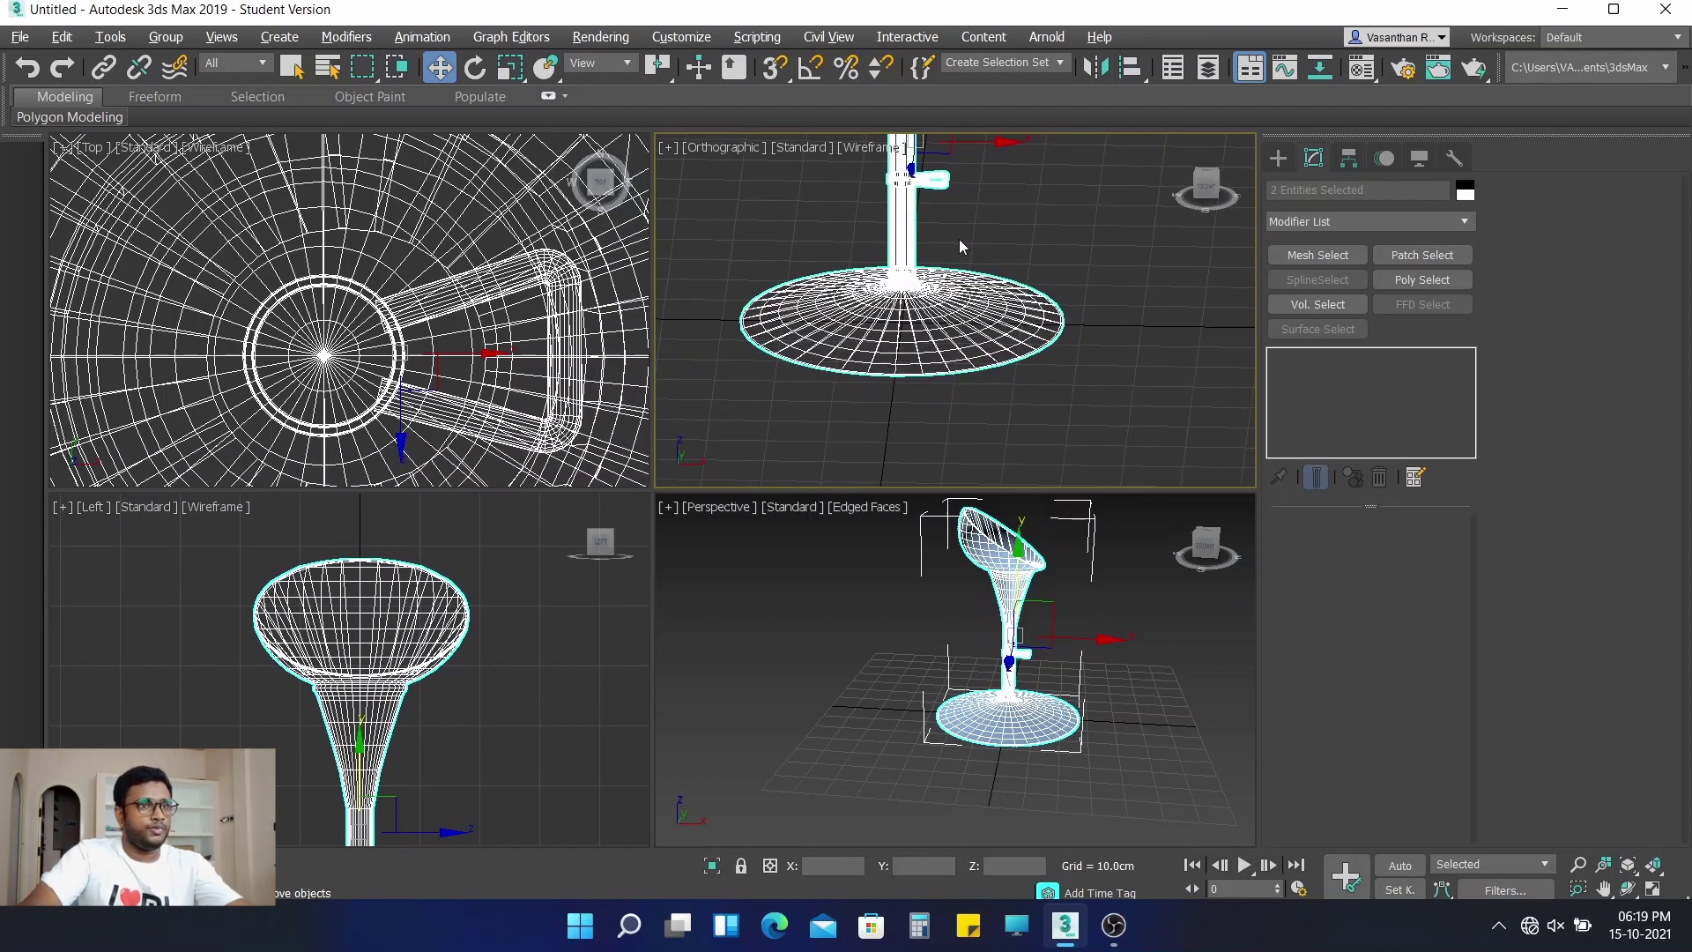
scroll(959, 243, "down", 2)
middle_click_drag(959, 242, 962, 327)
left_click(1204, 194)
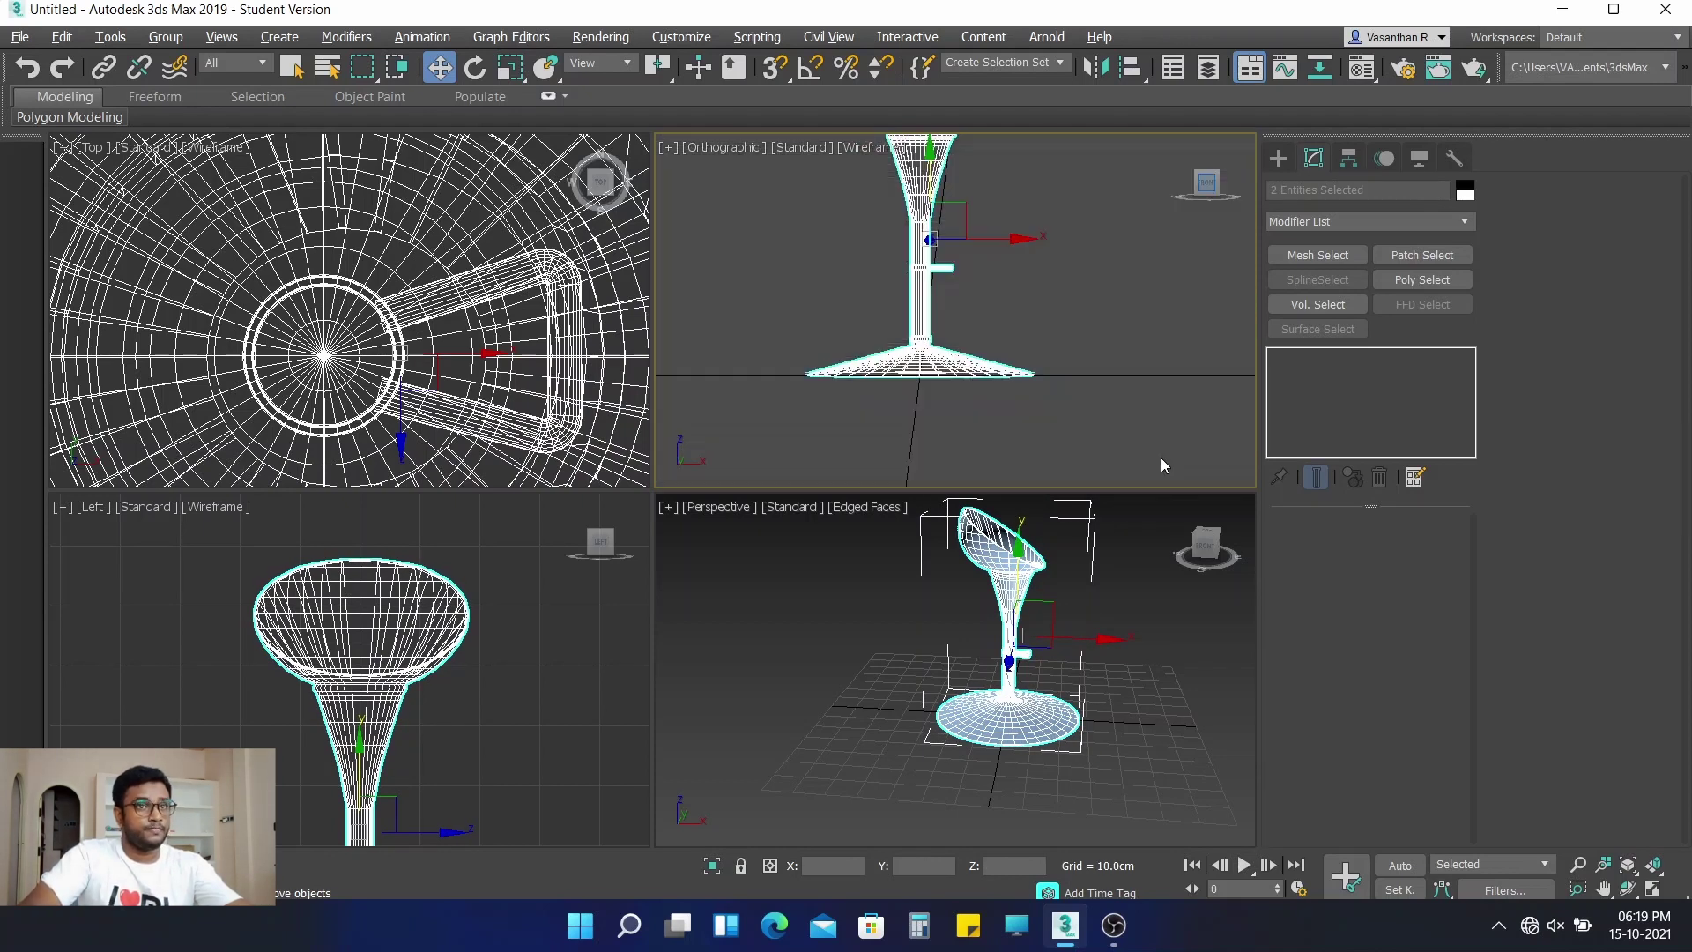
scroll(344, 298, "down", 5)
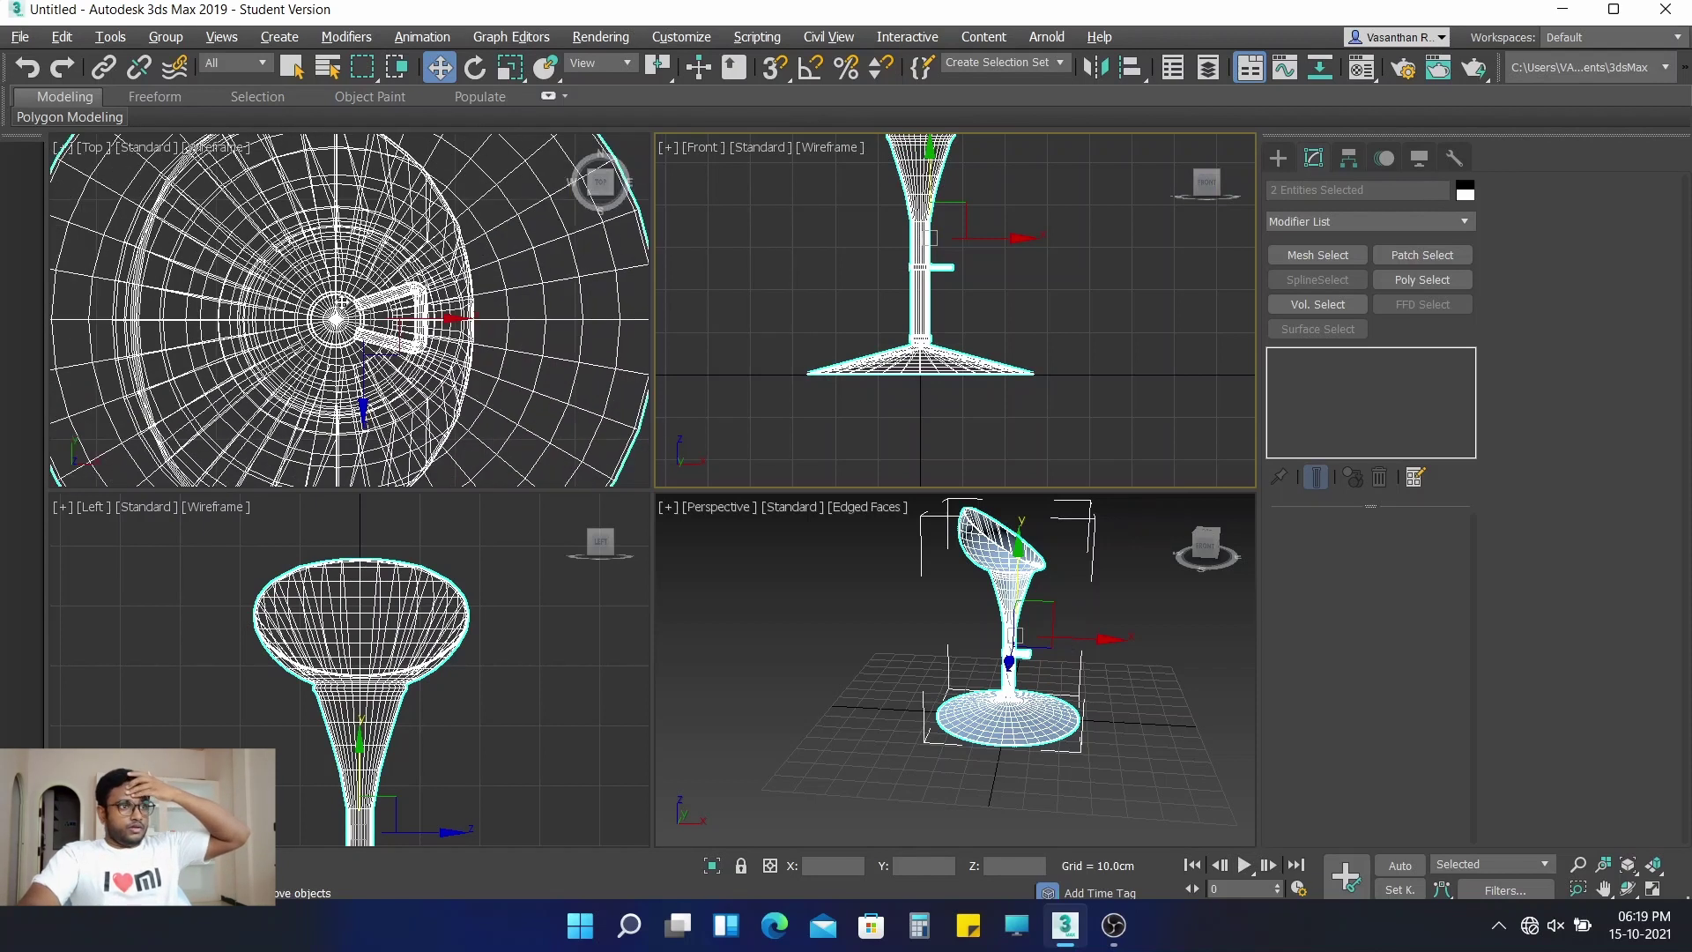
scroll(379, 622, "up", 2)
scroll(379, 622, "down", 2)
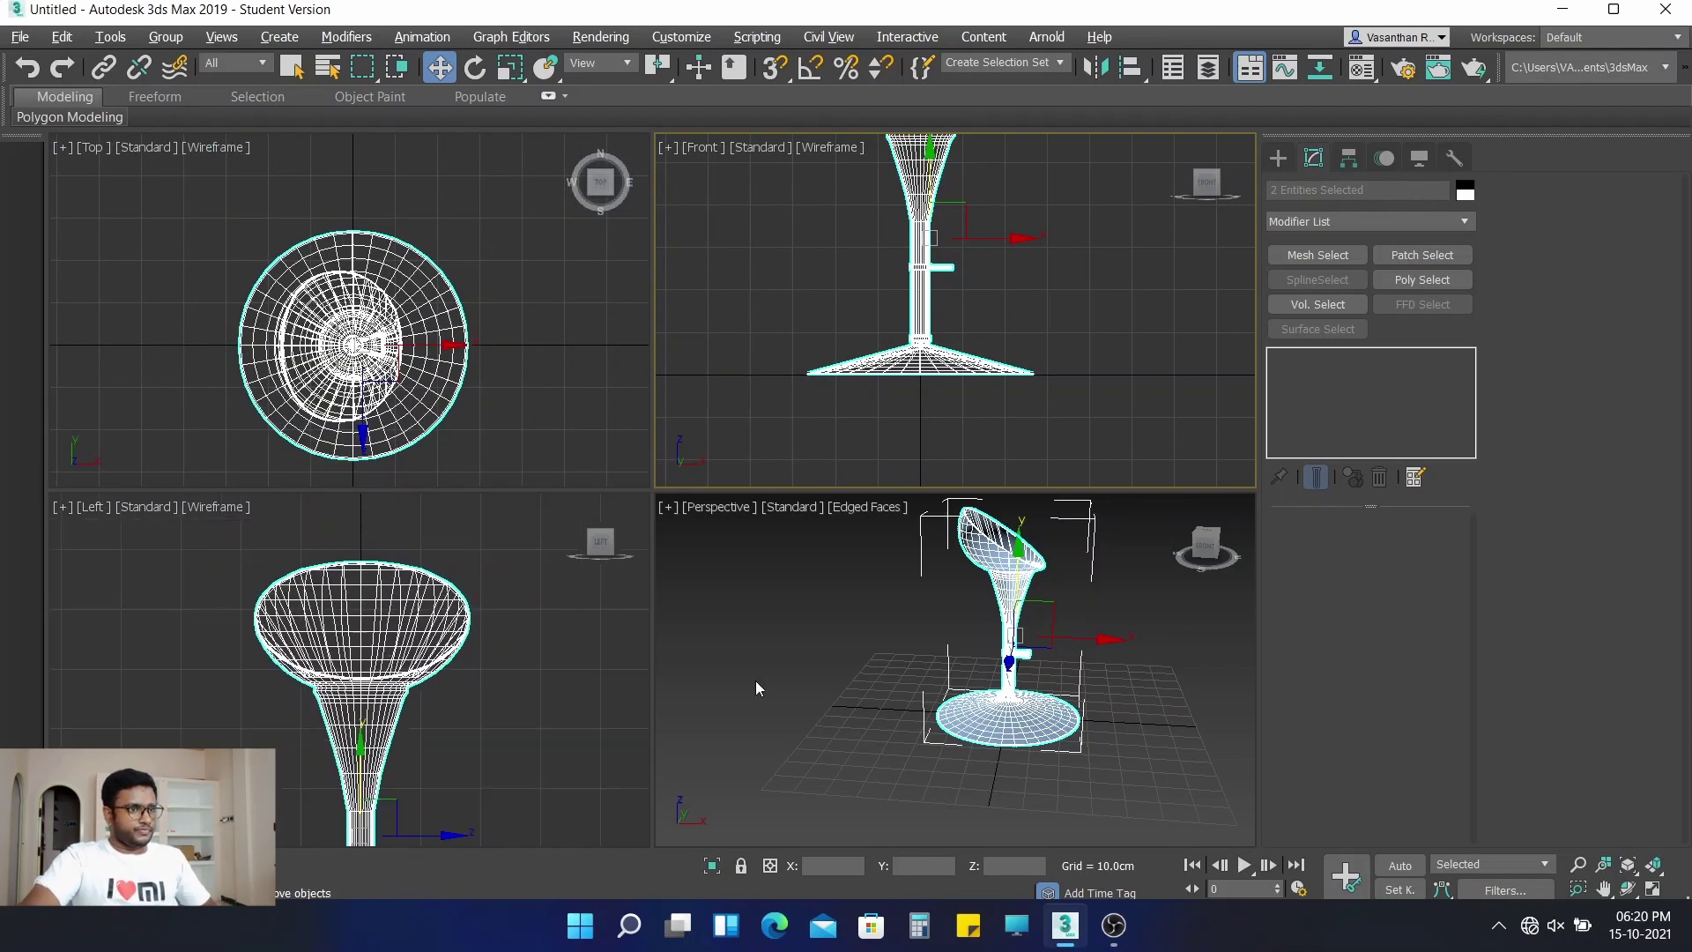
scroll(971, 636, "up", 2)
middle_click_drag(1040, 617, 948, 693, "alt")
scroll(954, 687, "up", 2)
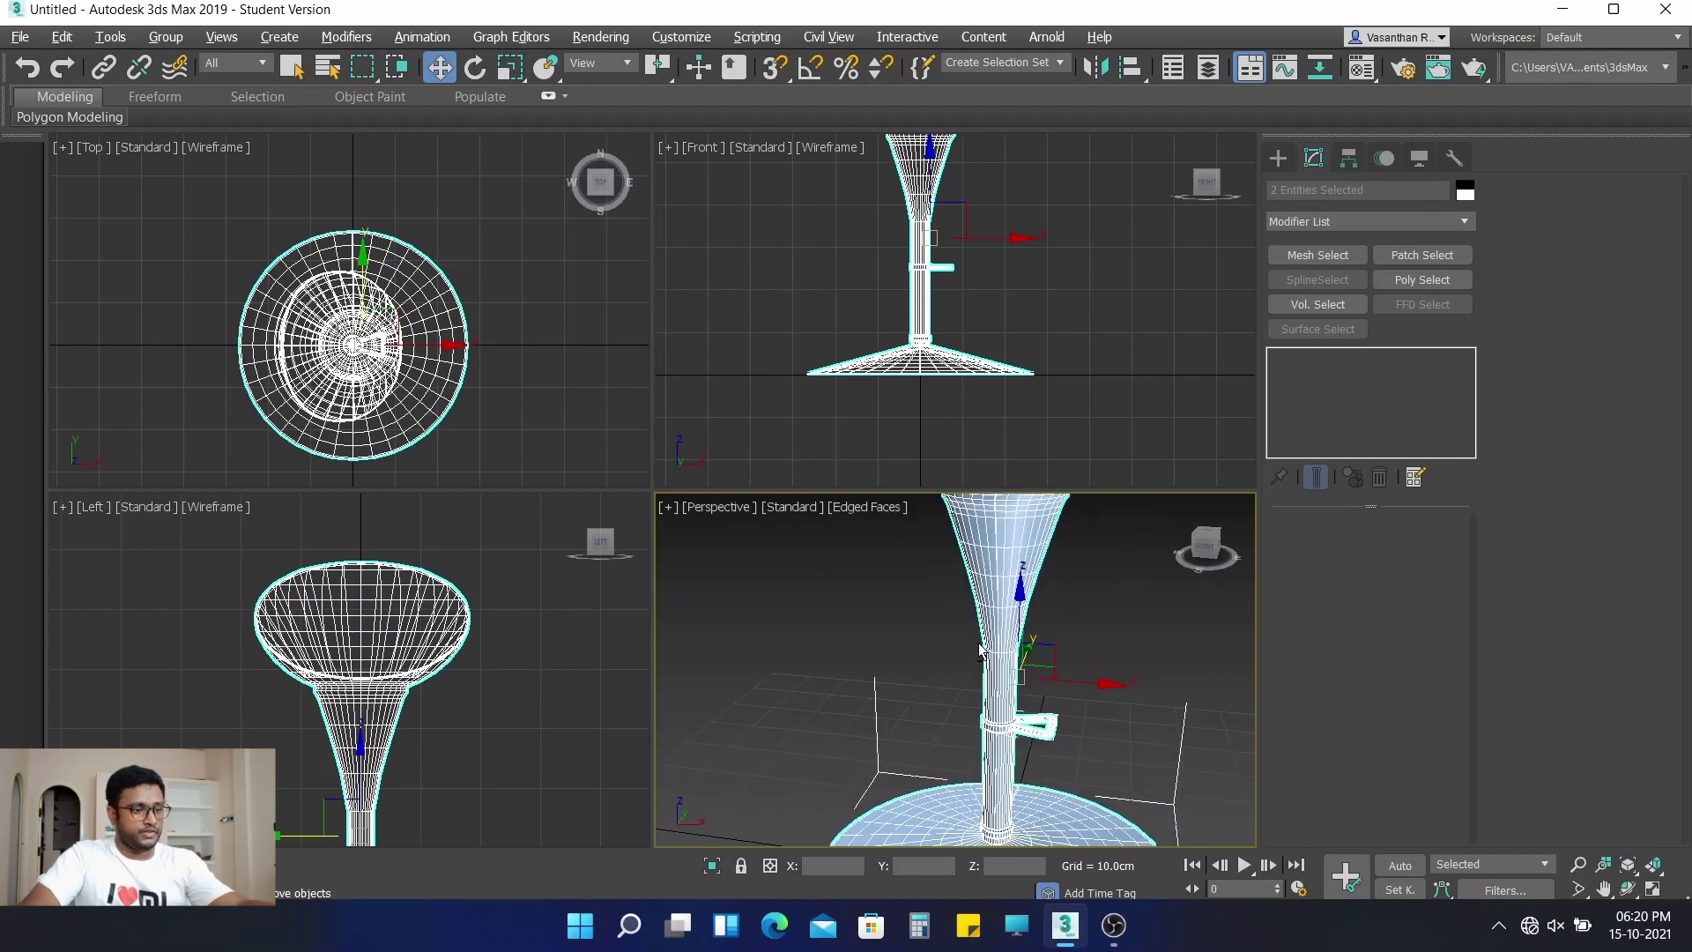
key("alt+w")
scroll(836, 536, "down", 5)
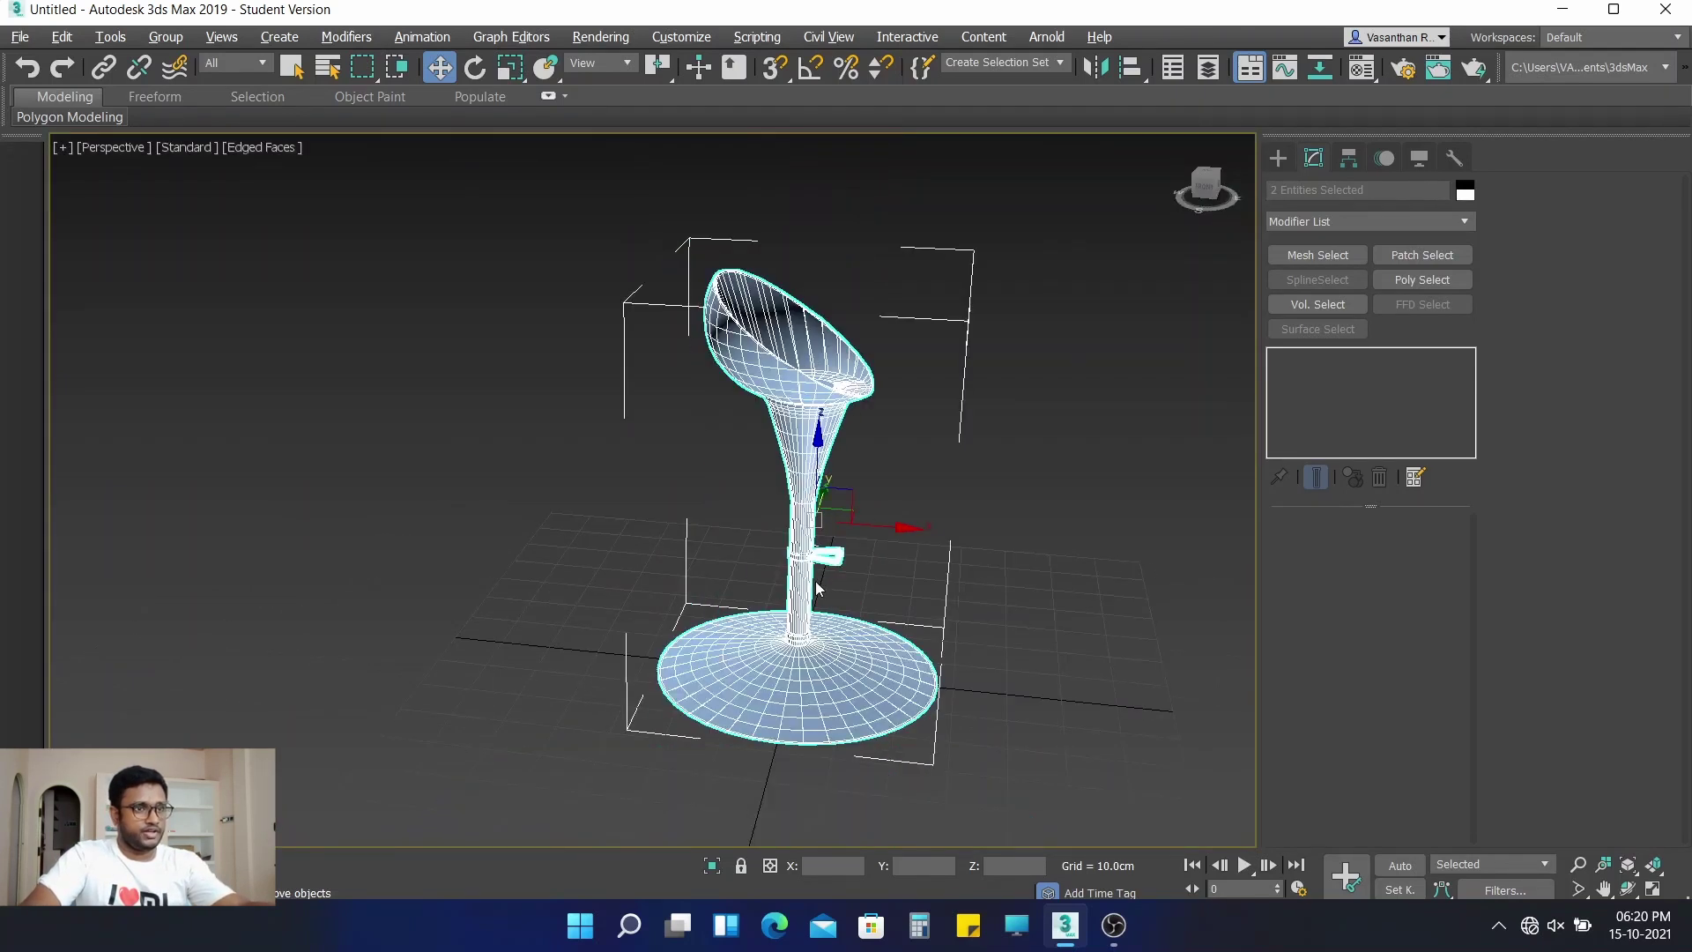
left_click(831, 555)
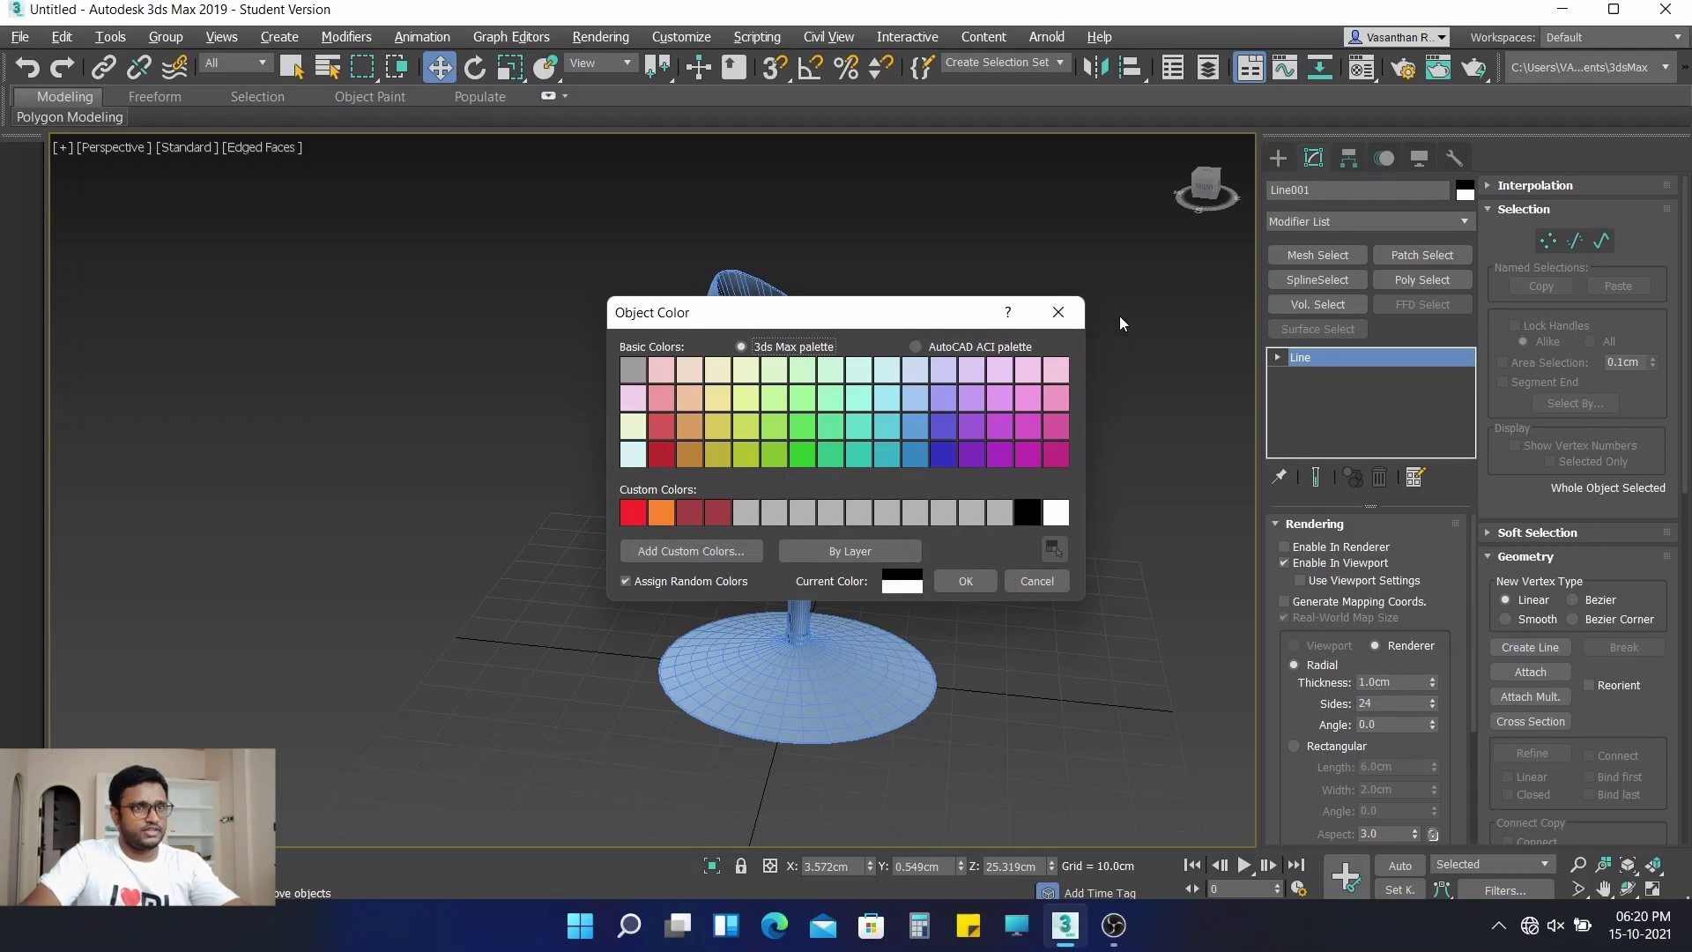
left_click(1062, 314)
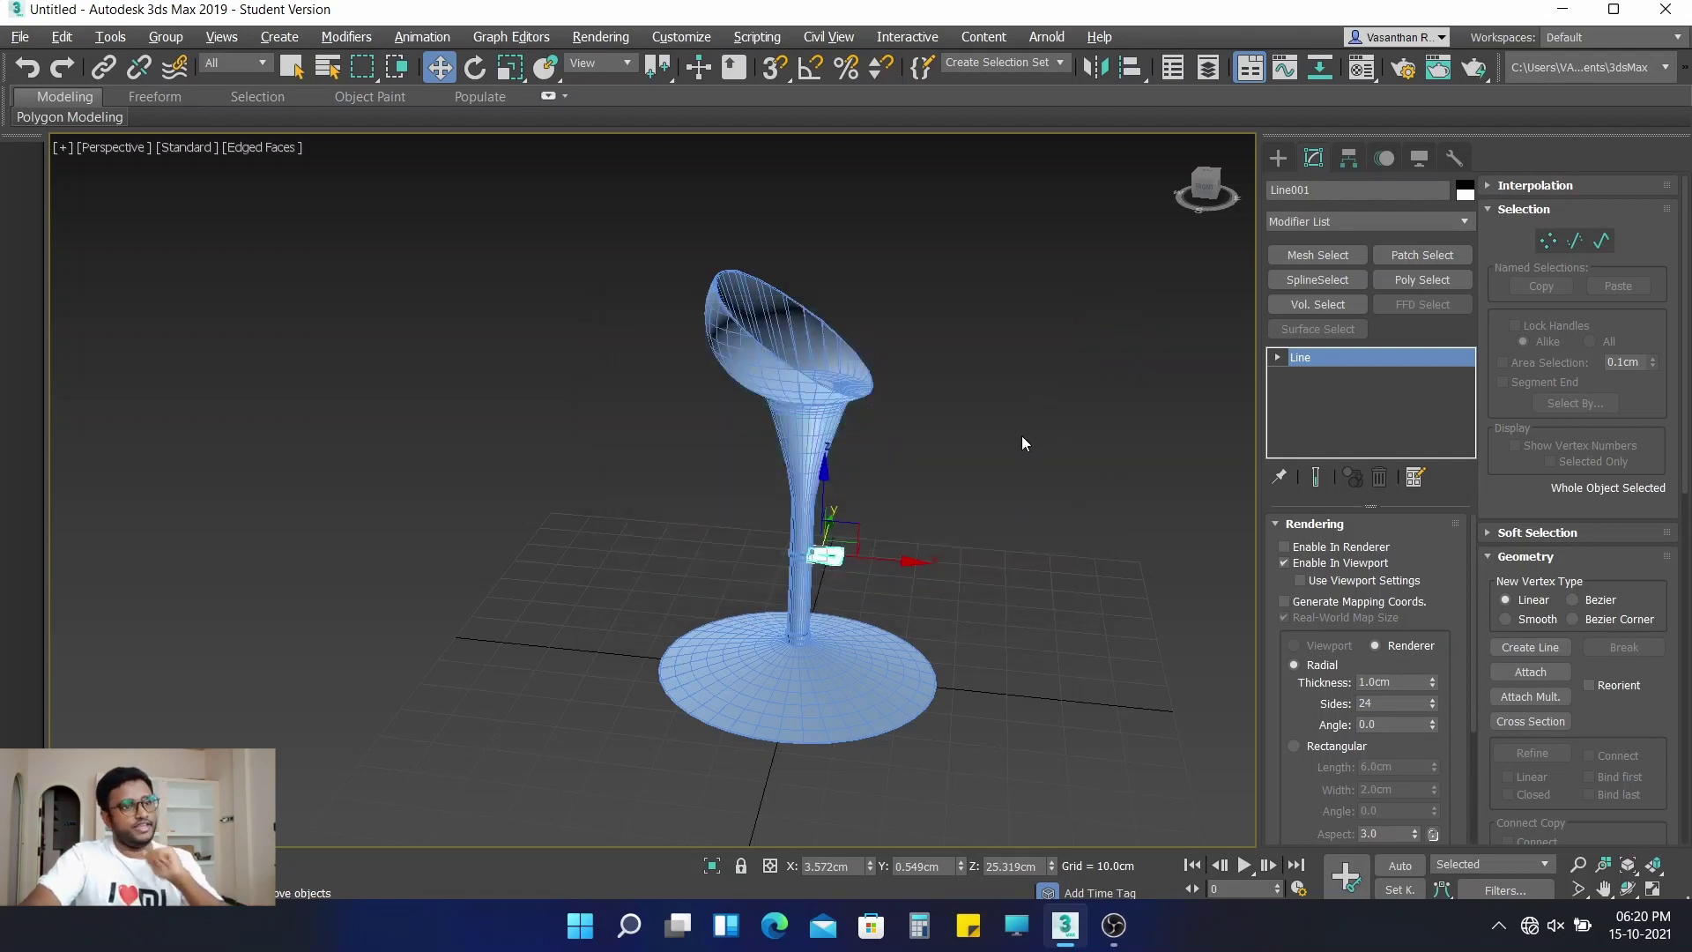
left_click(1023, 435)
middle_click_drag(934, 573, 700, 542)
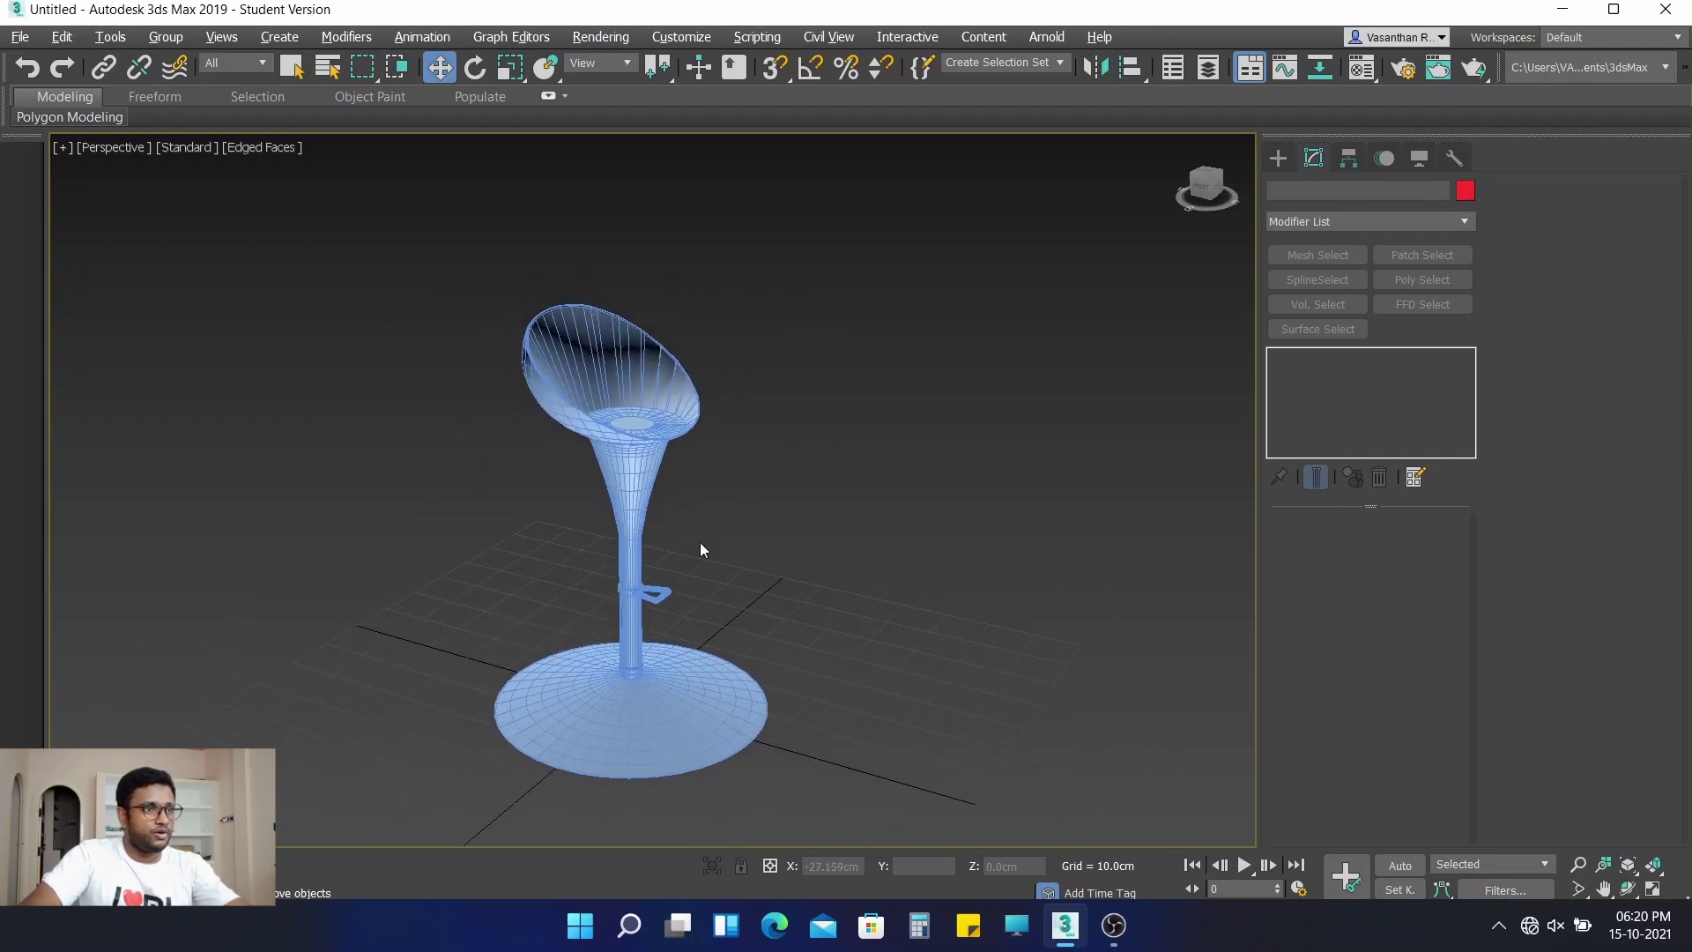
scroll(776, 529, "up", 4)
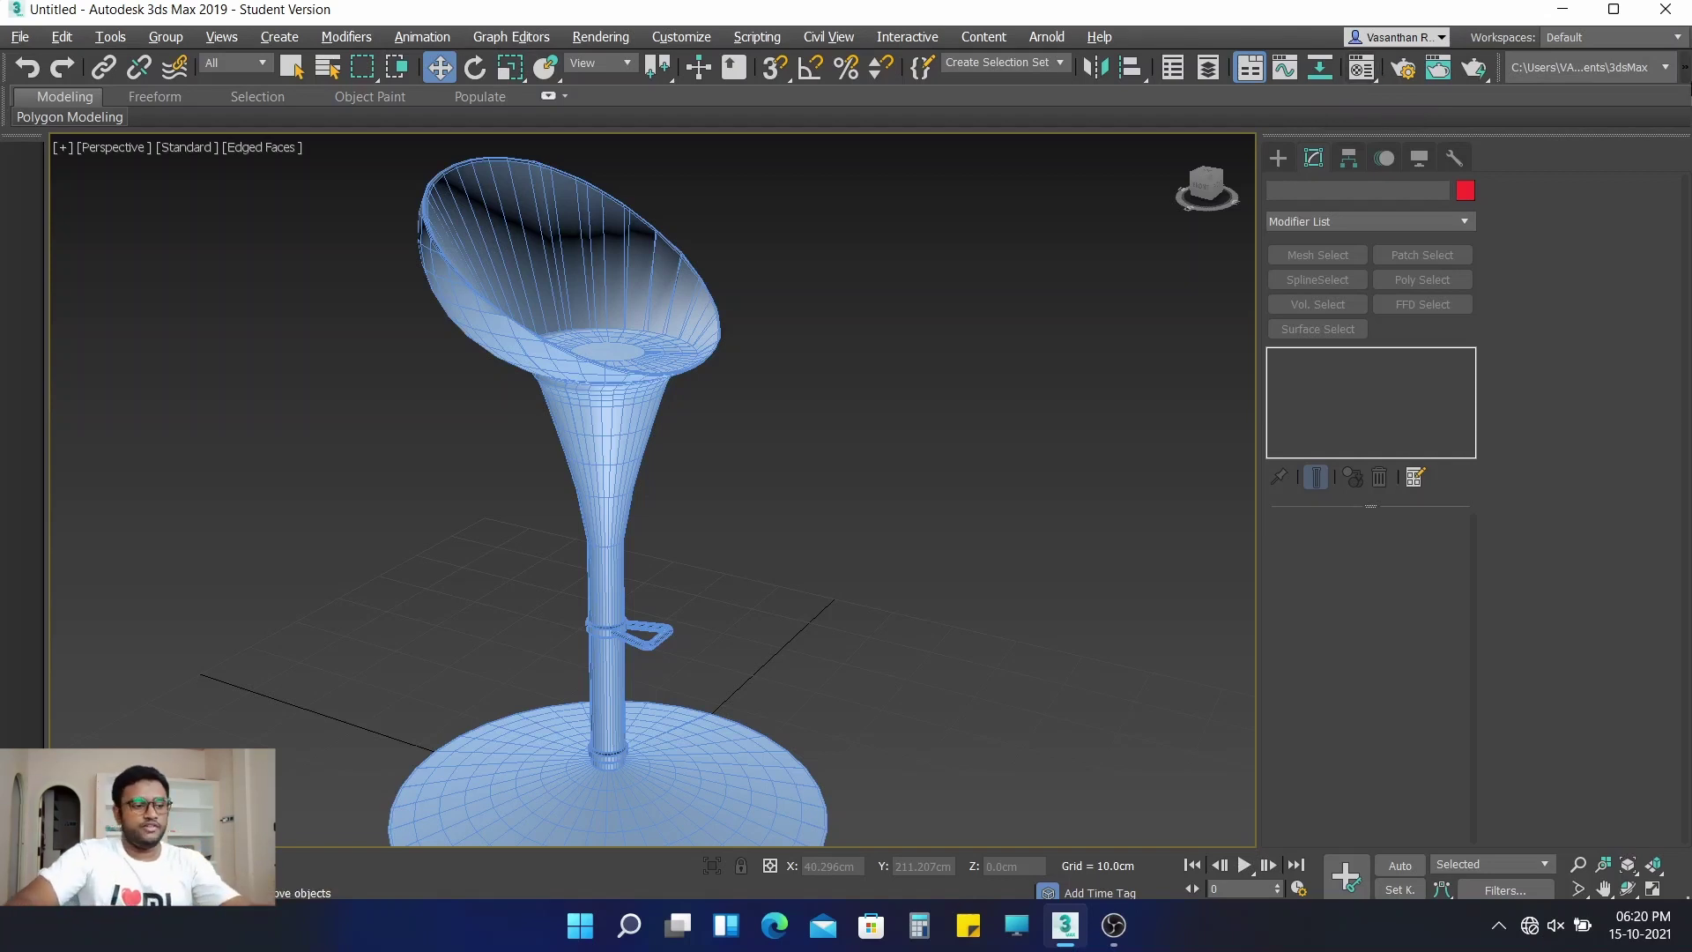
scroll(631, 505, "down", 3)
scroll(617, 502, "up", 5)
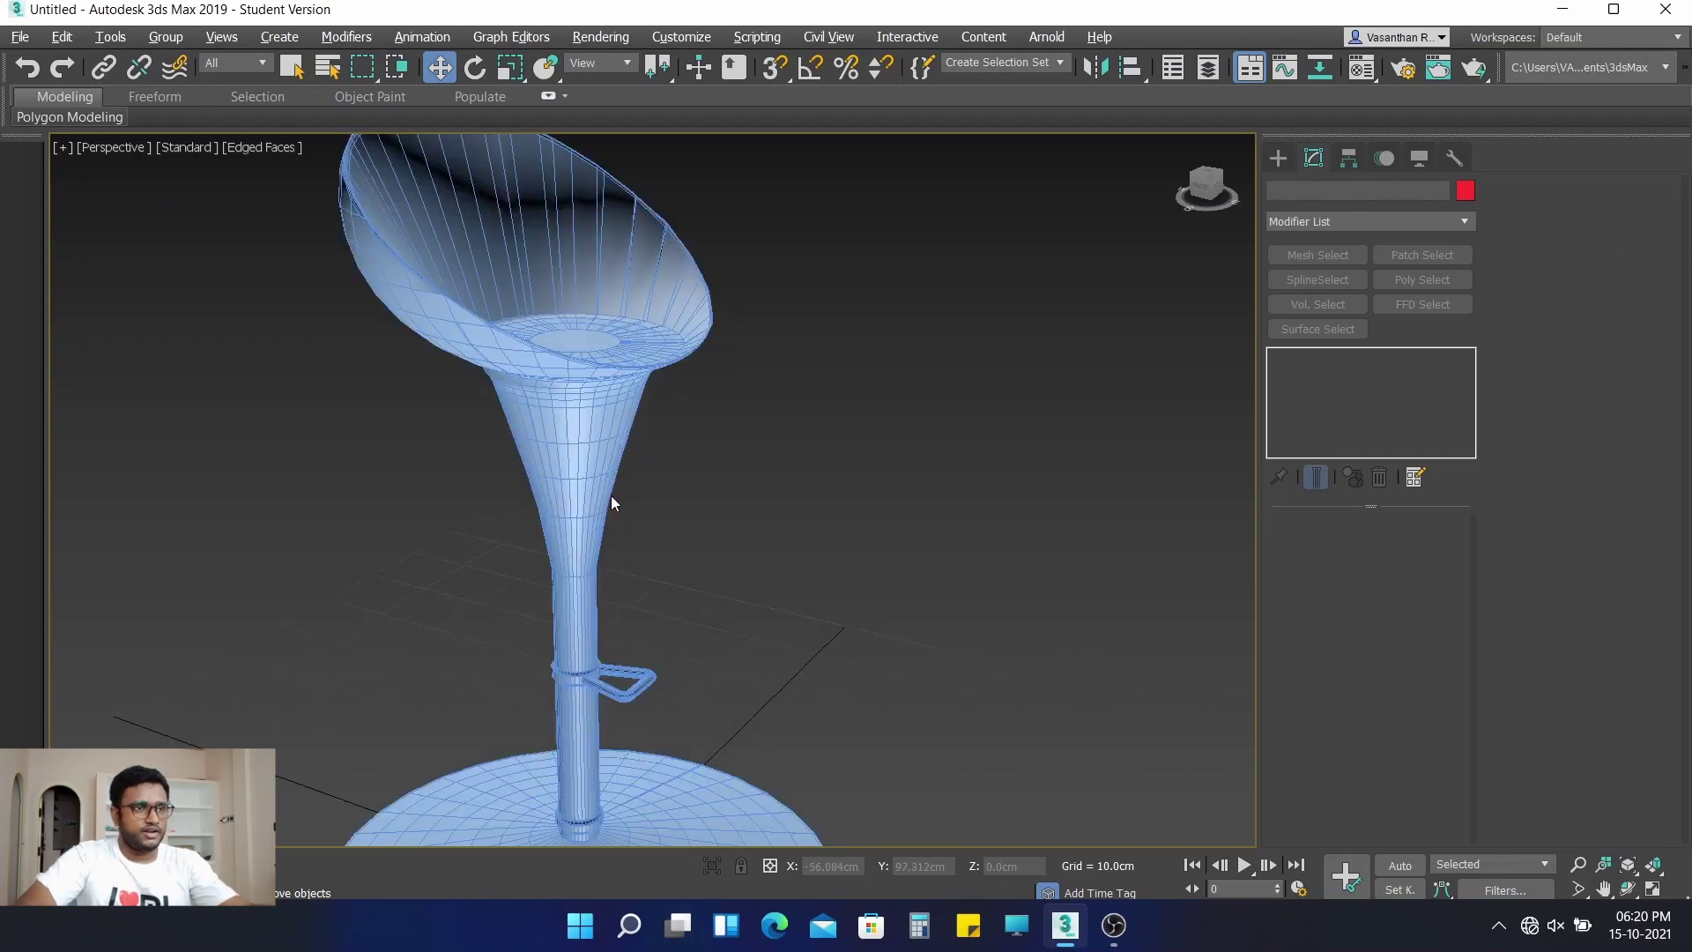
middle_click_drag(611, 496, 666, 472)
scroll(749, 462, "down", 3)
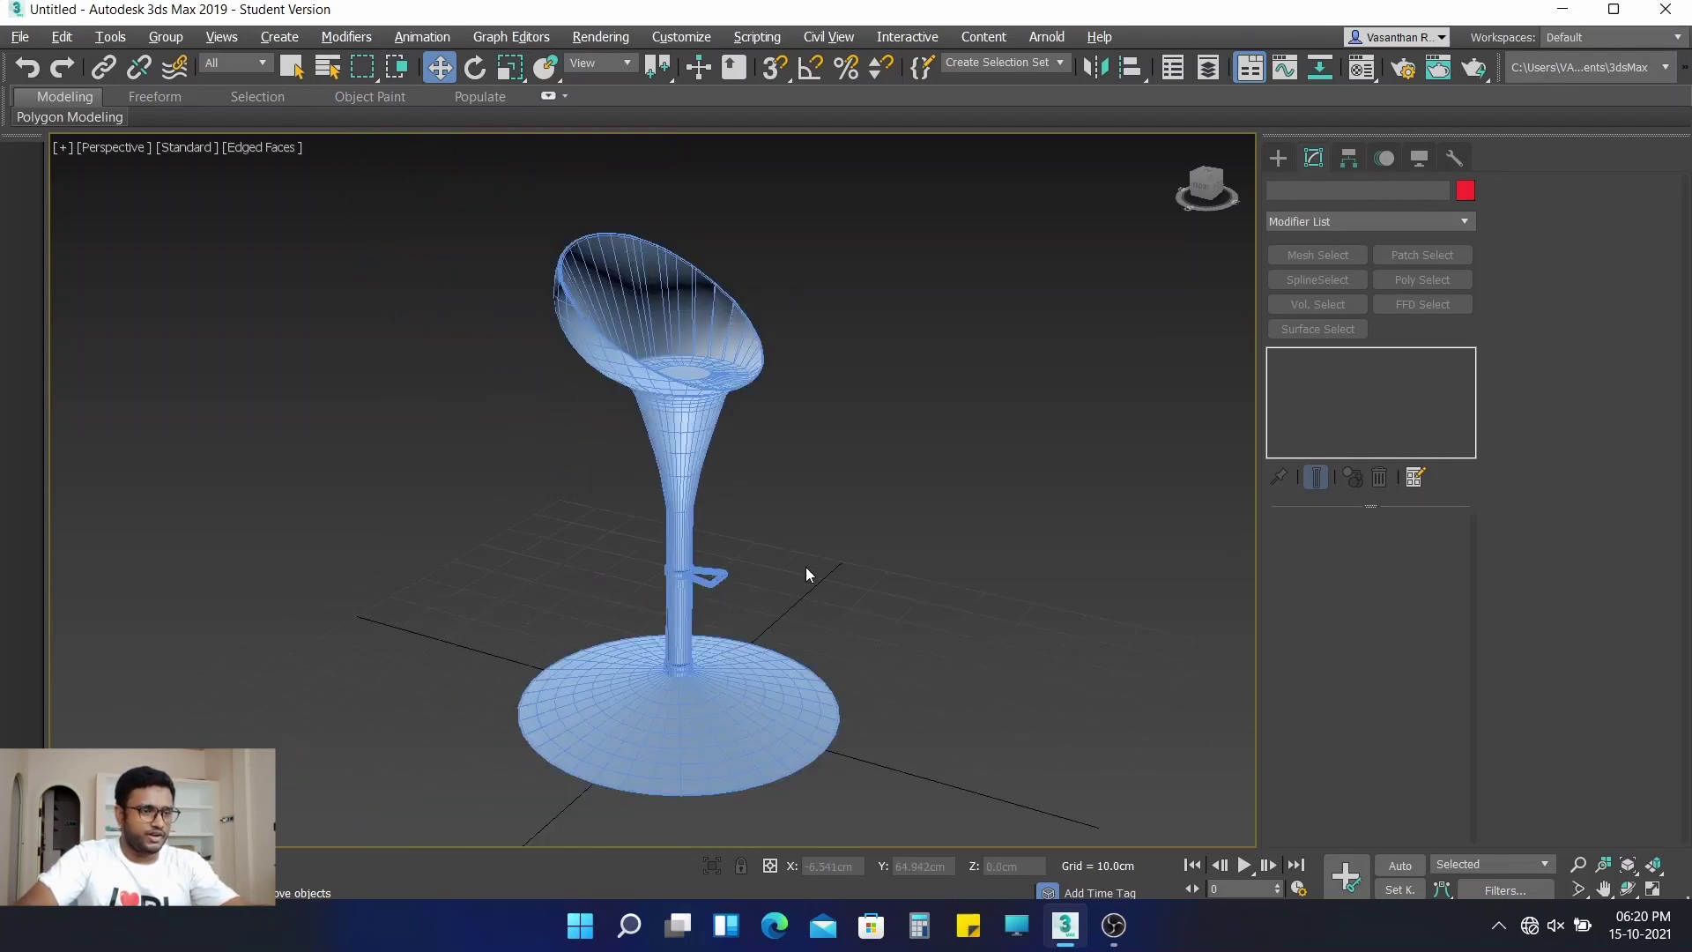
Select the body in the four-view layout and try to go back to its FFD 4x4x4 modifier
key("alt+w")
left_click(935, 192)
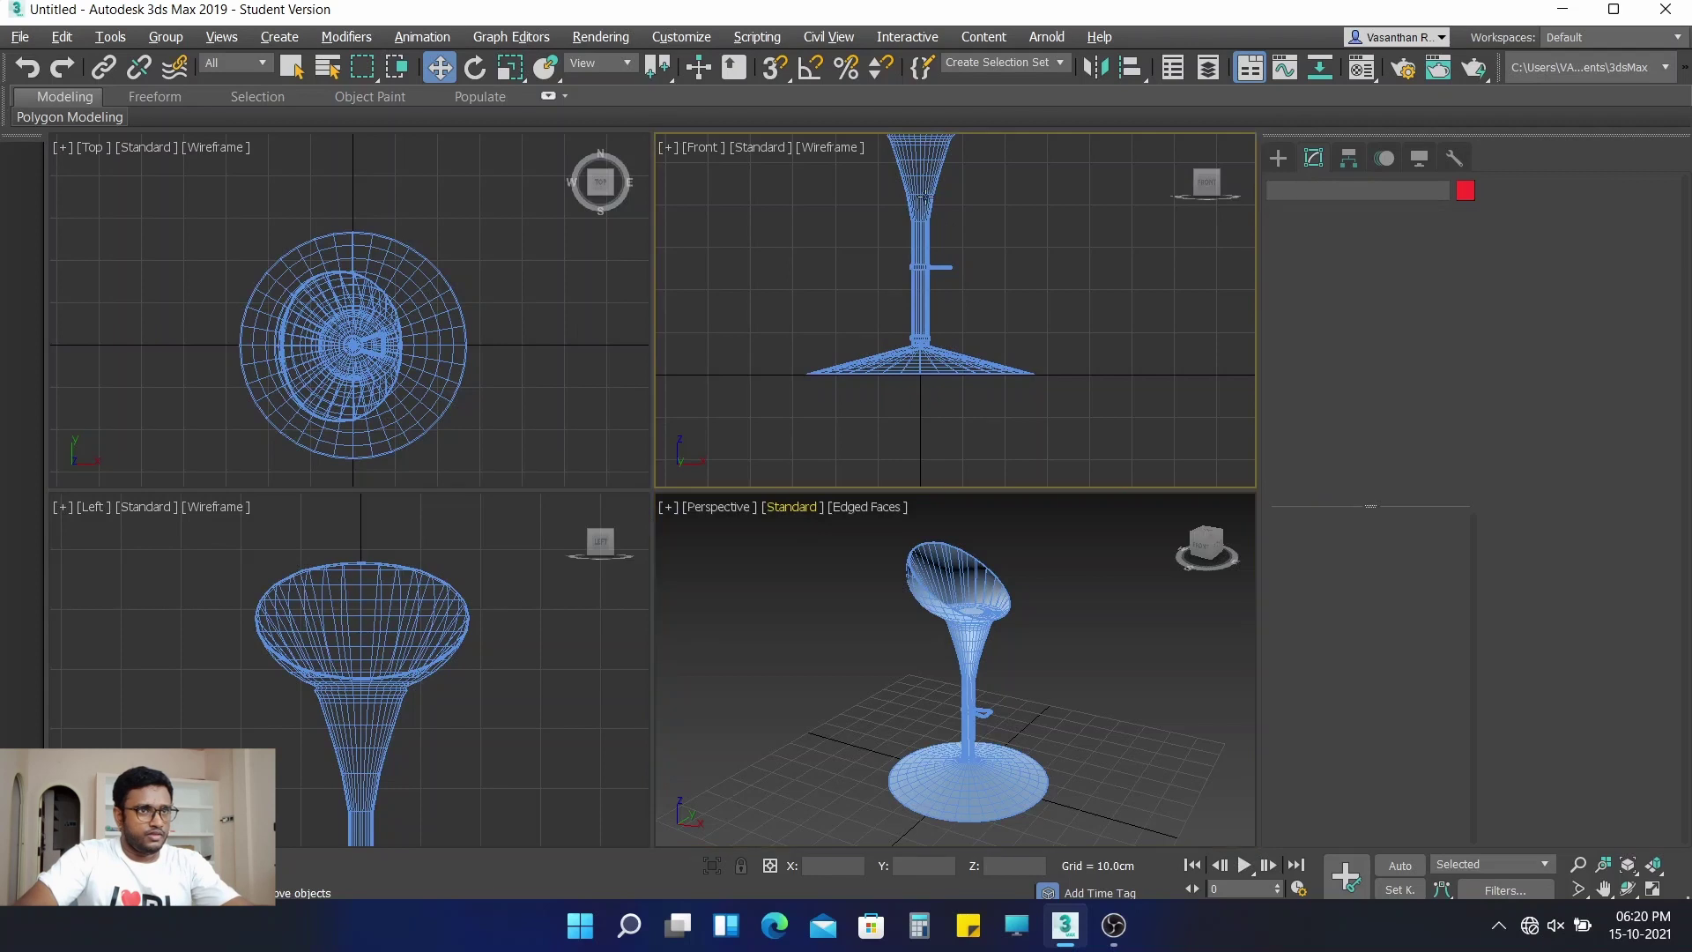
left_click(1371, 376)
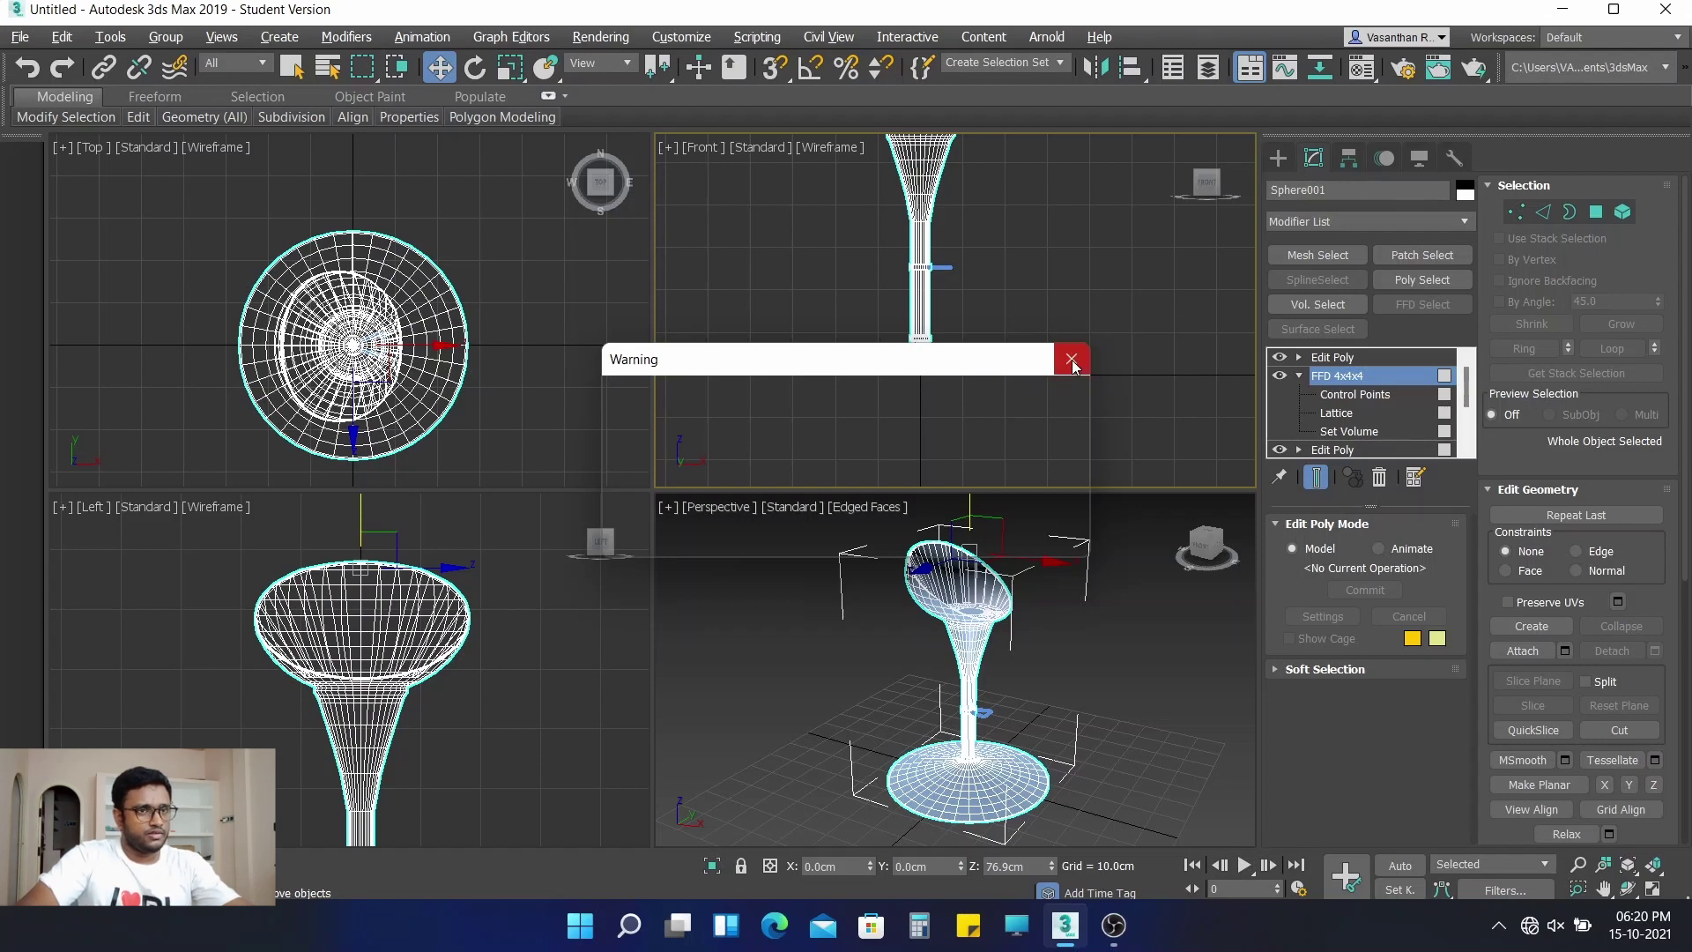
left_click(1072, 360)
middle_click_drag(983, 319, 983, 418)
left_click(780, 611)
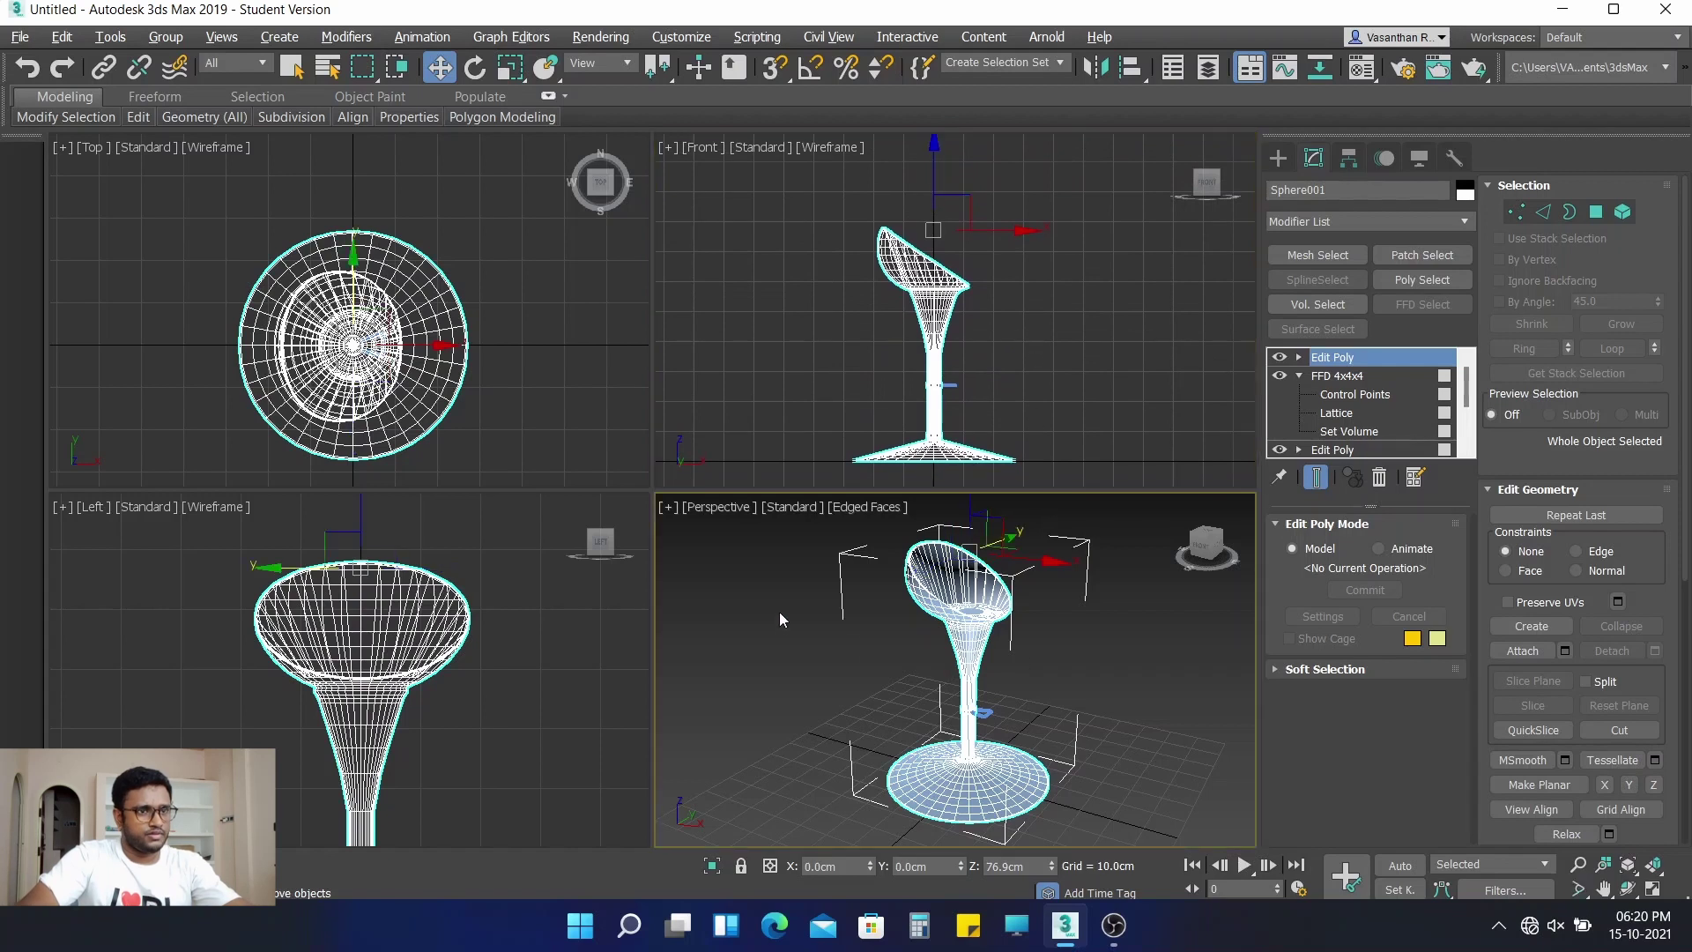
Maximize the Perspective view and make a test render of the stool with the ART Renderer
key("alt+w")
scroll(747, 515, "up", 3)
scroll(741, 504, "down", 5)
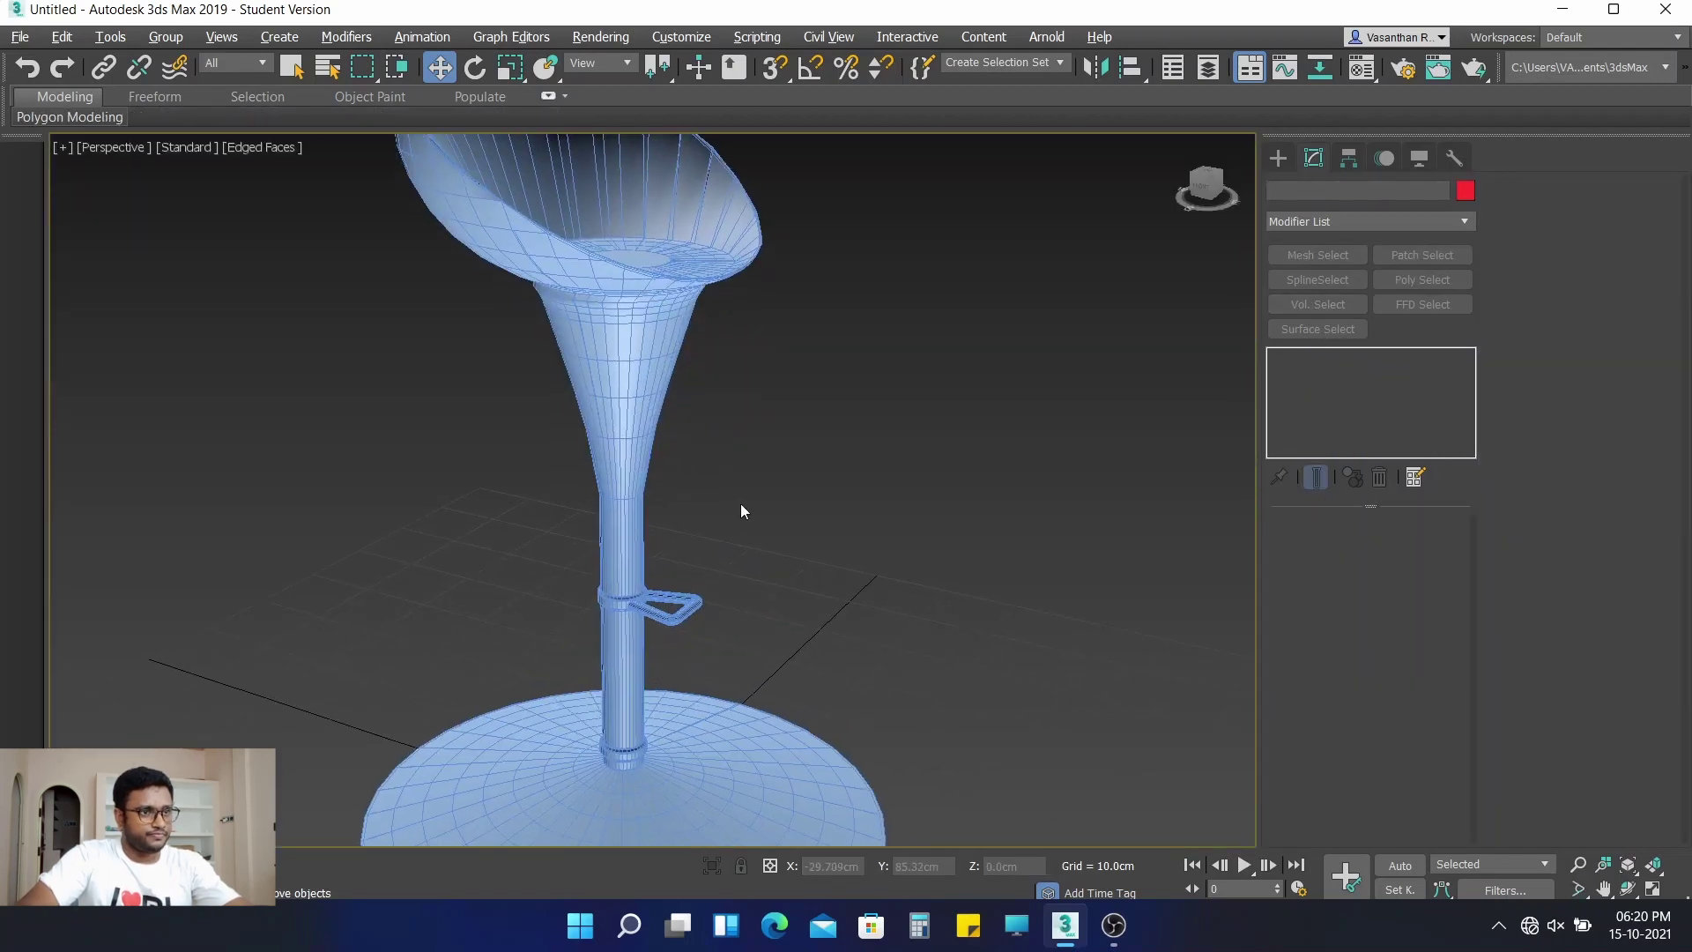
scroll(739, 507, "up", 2)
middle_click_drag(730, 518, 748, 473)
scroll(772, 522, "up", 2)
scroll(769, 516, "down", 2)
scroll(748, 473, "up", 3)
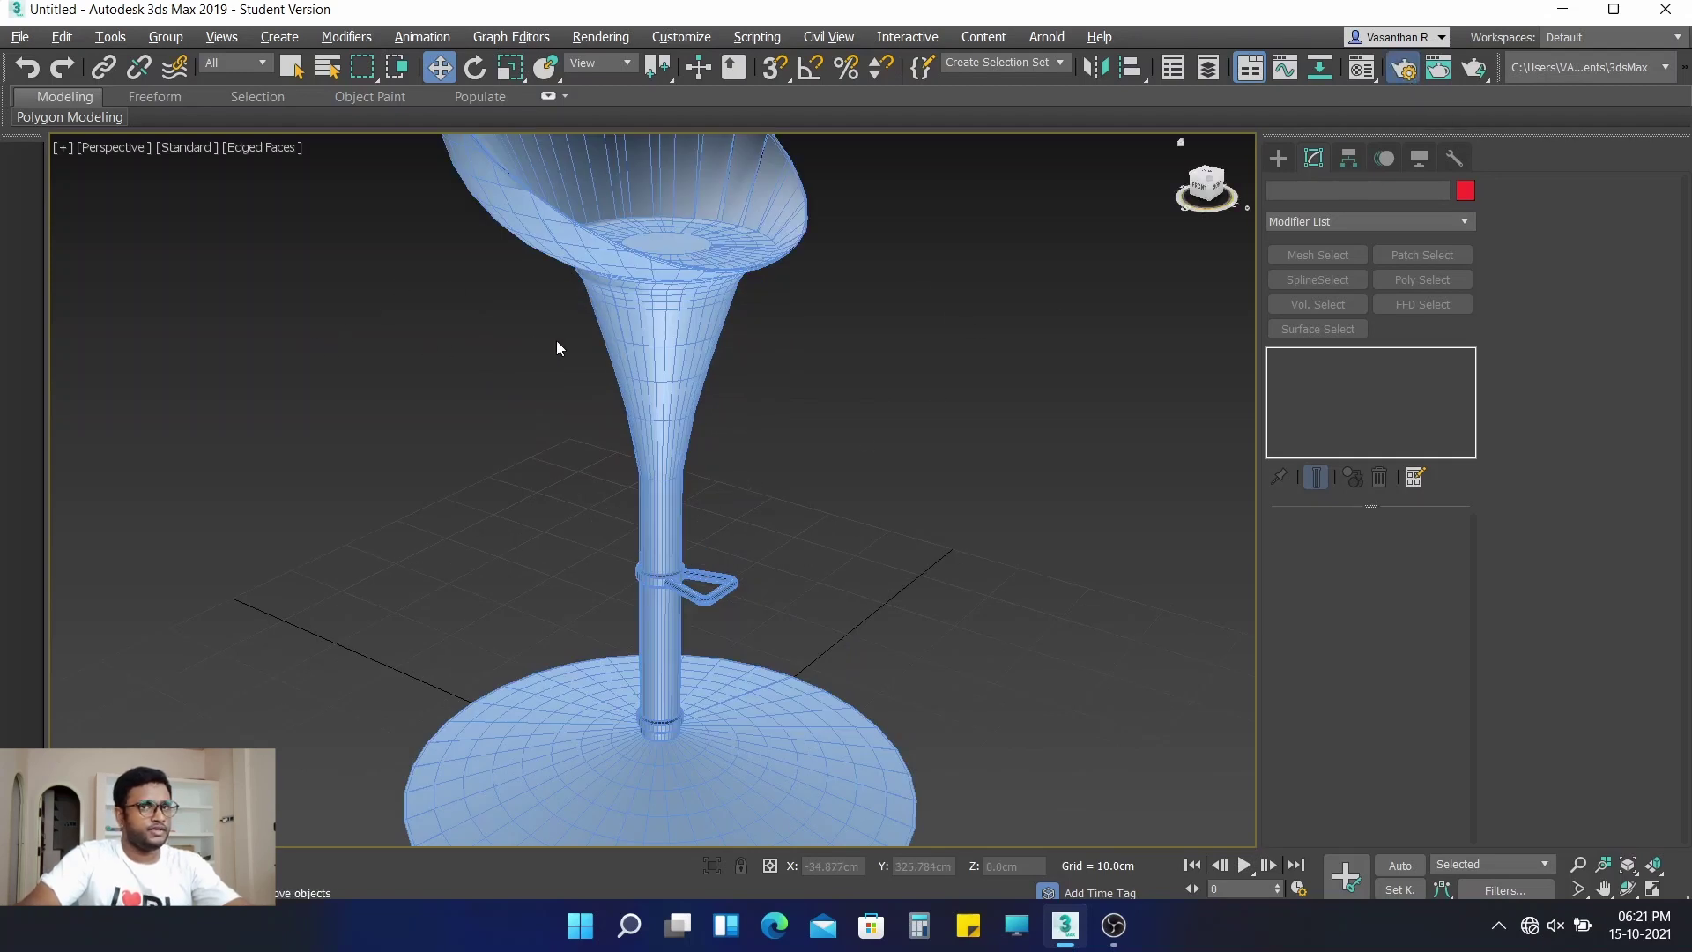
left_click(654, 340)
key("F10")
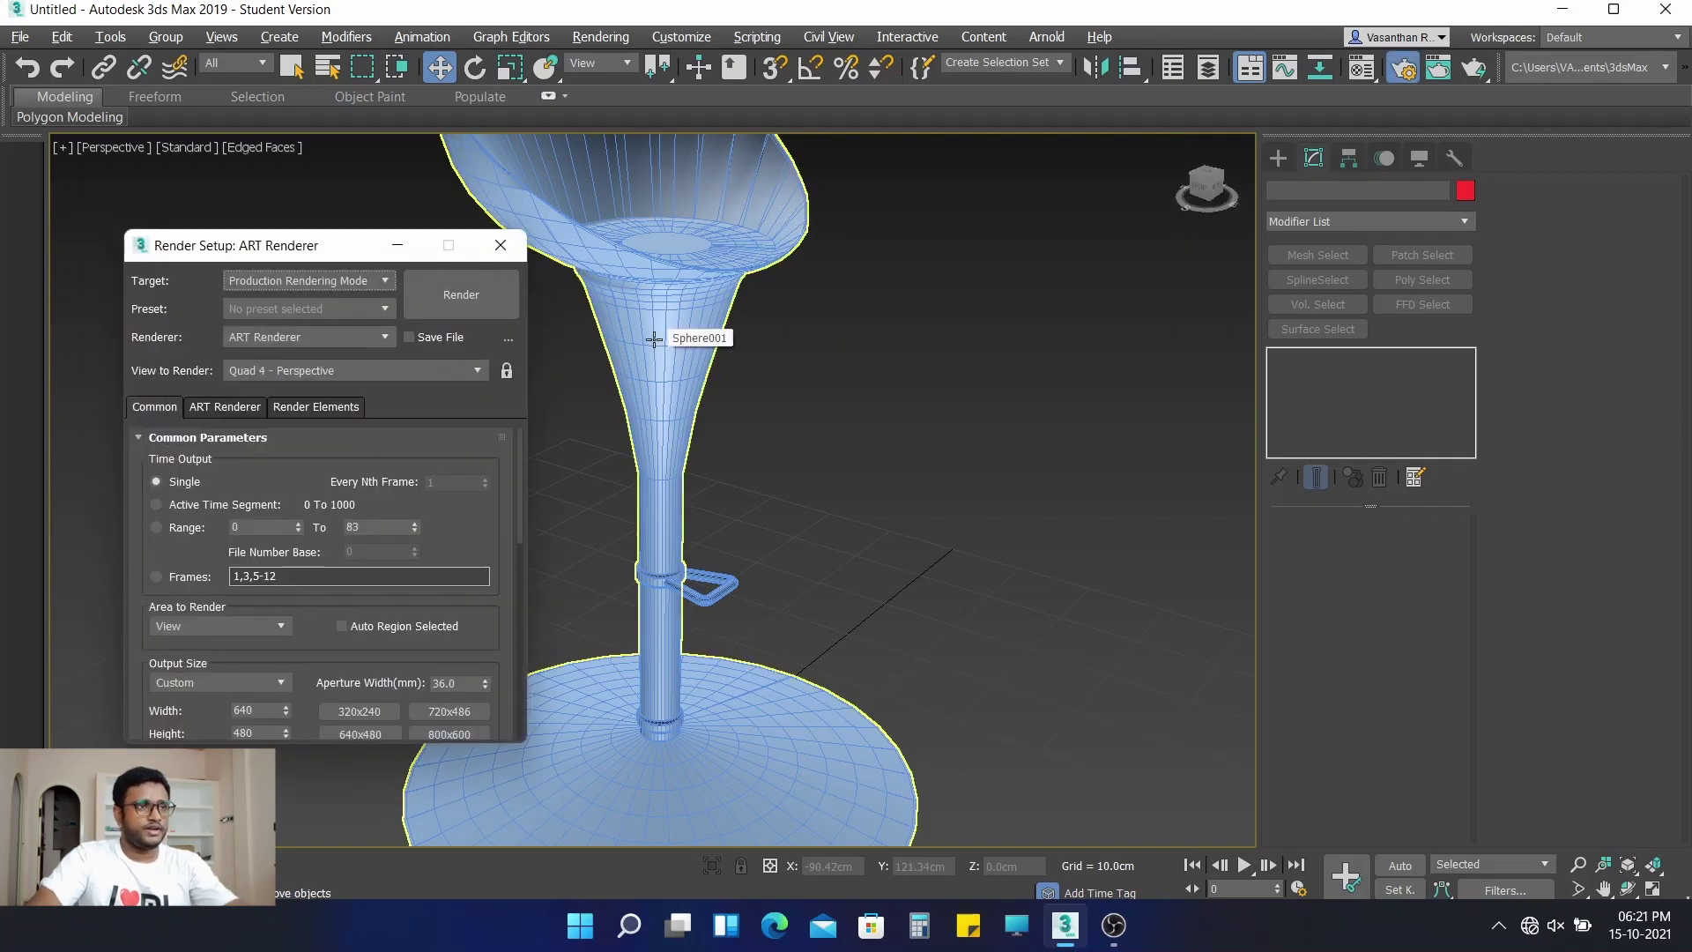
left_click(450, 308)
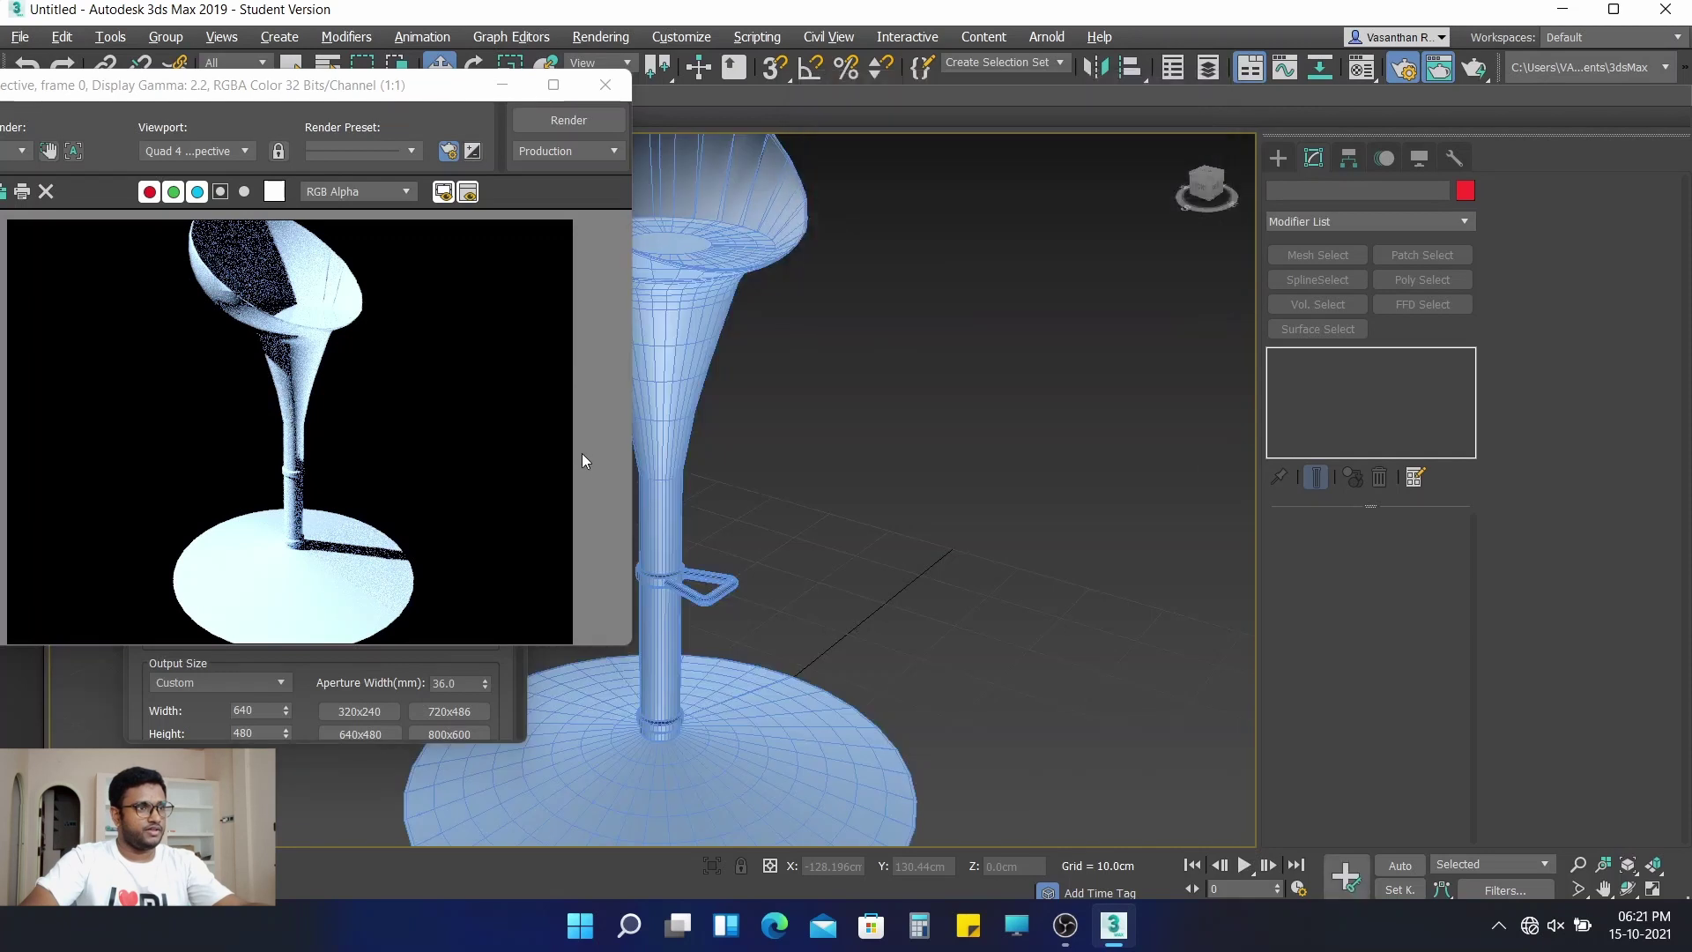
Compare the rendered image with the model, and close the render and its settings
left_click(430, 439)
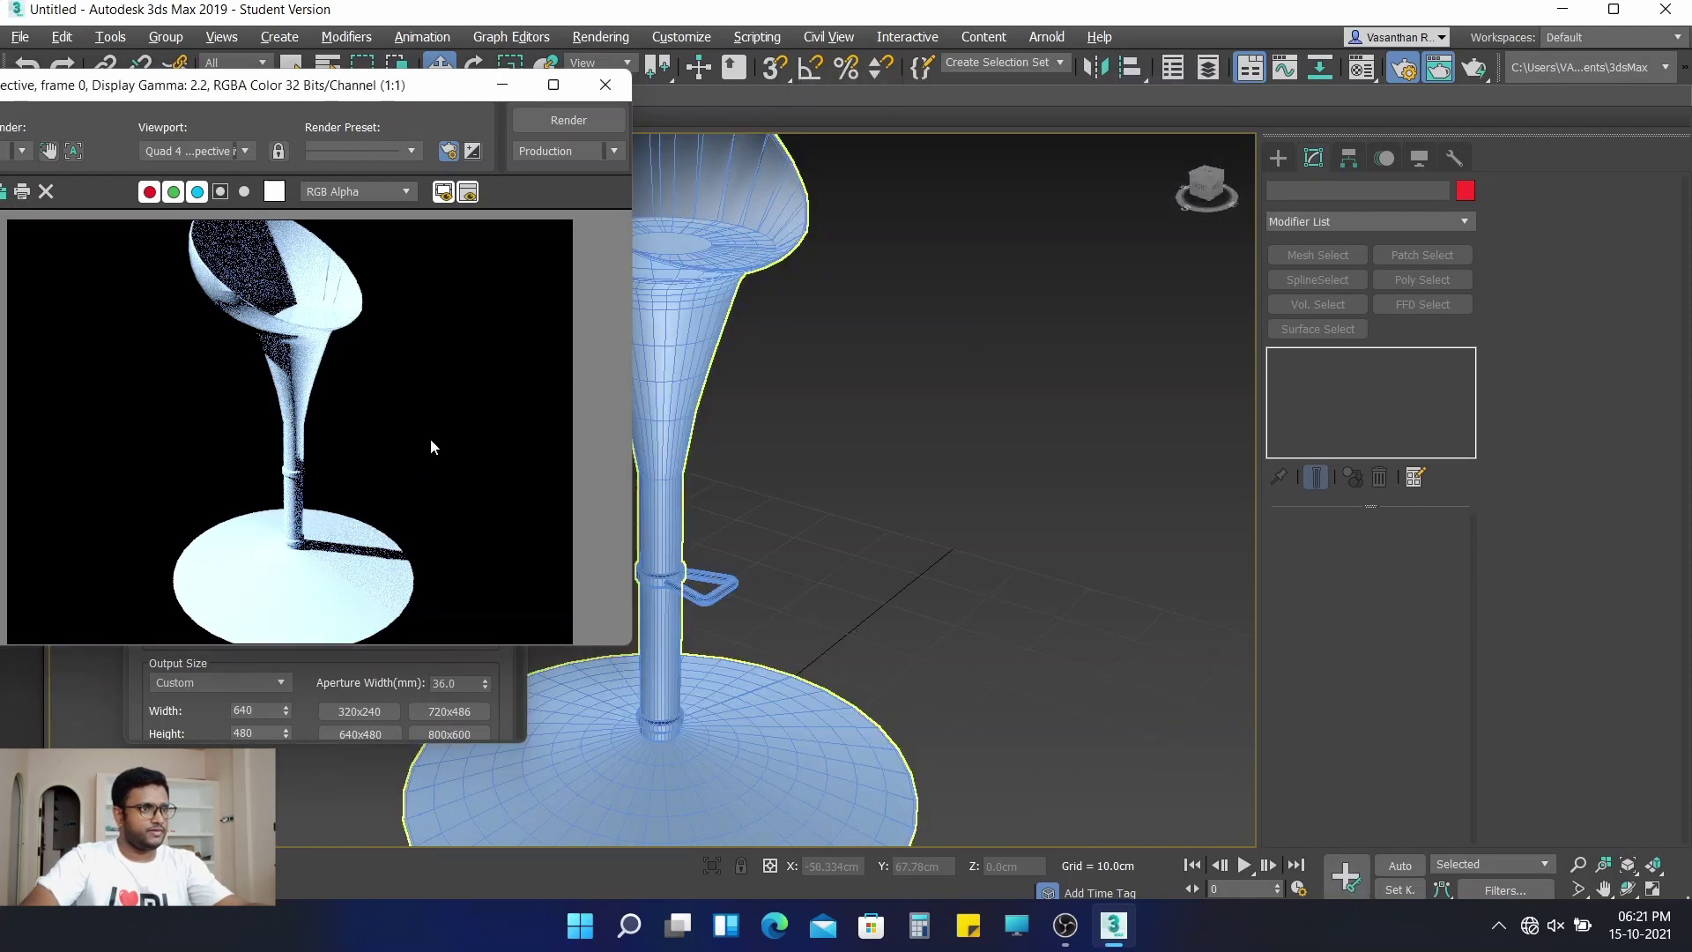
left_click(940, 528)
left_click(706, 363)
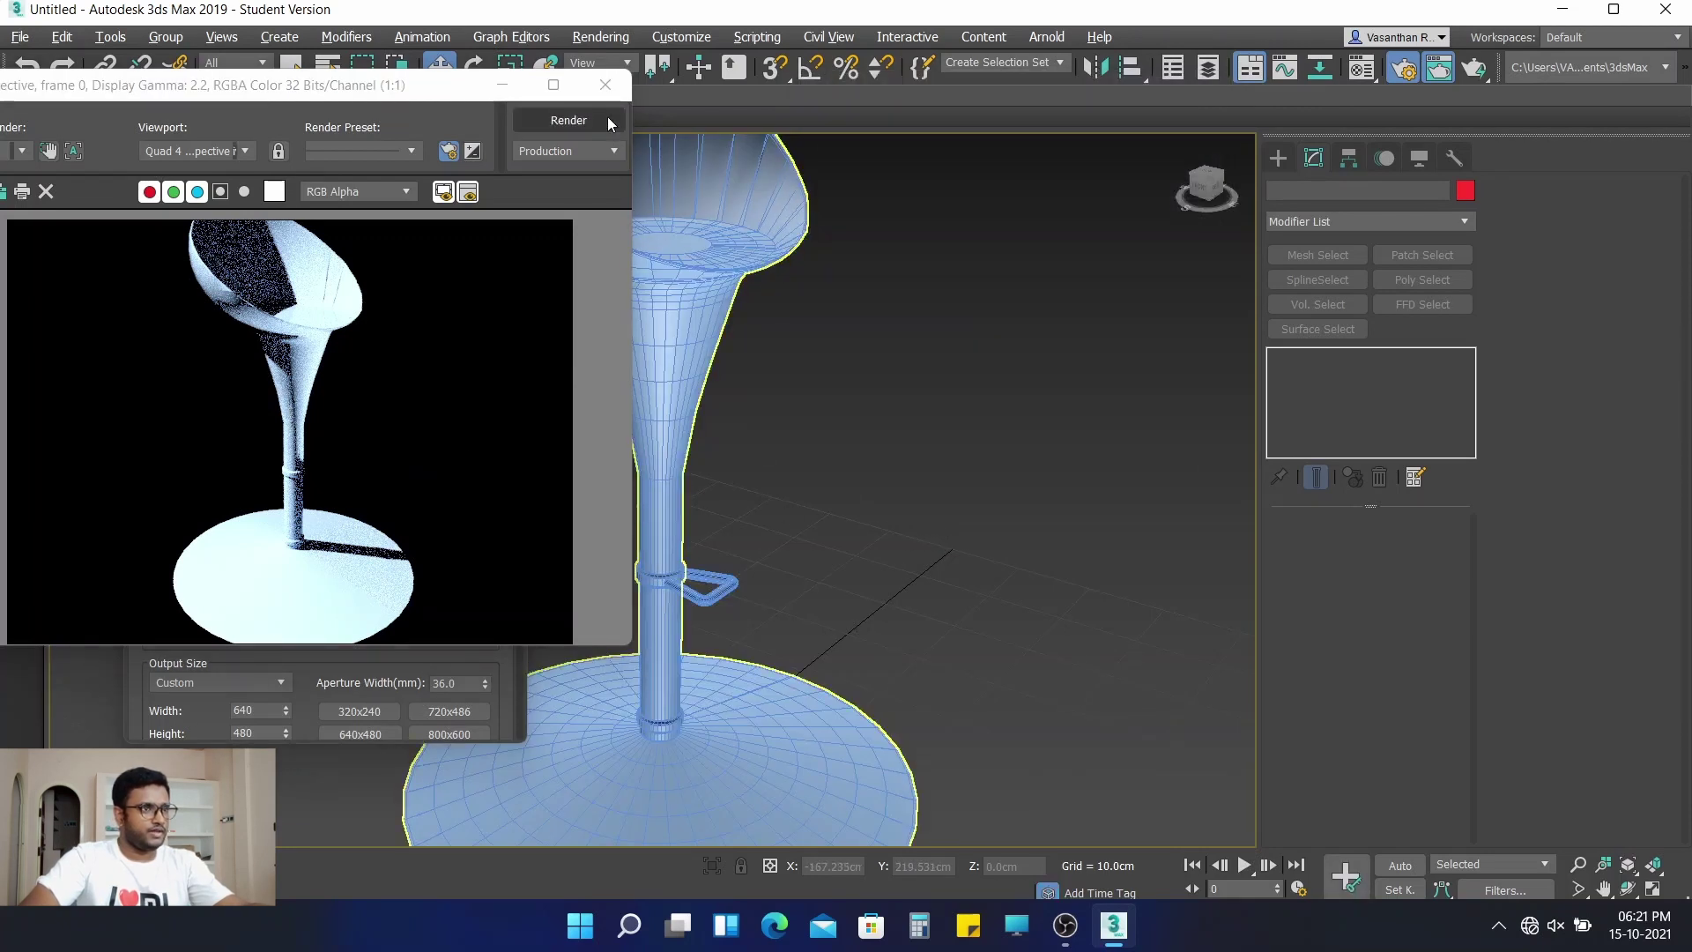
left_click(606, 87)
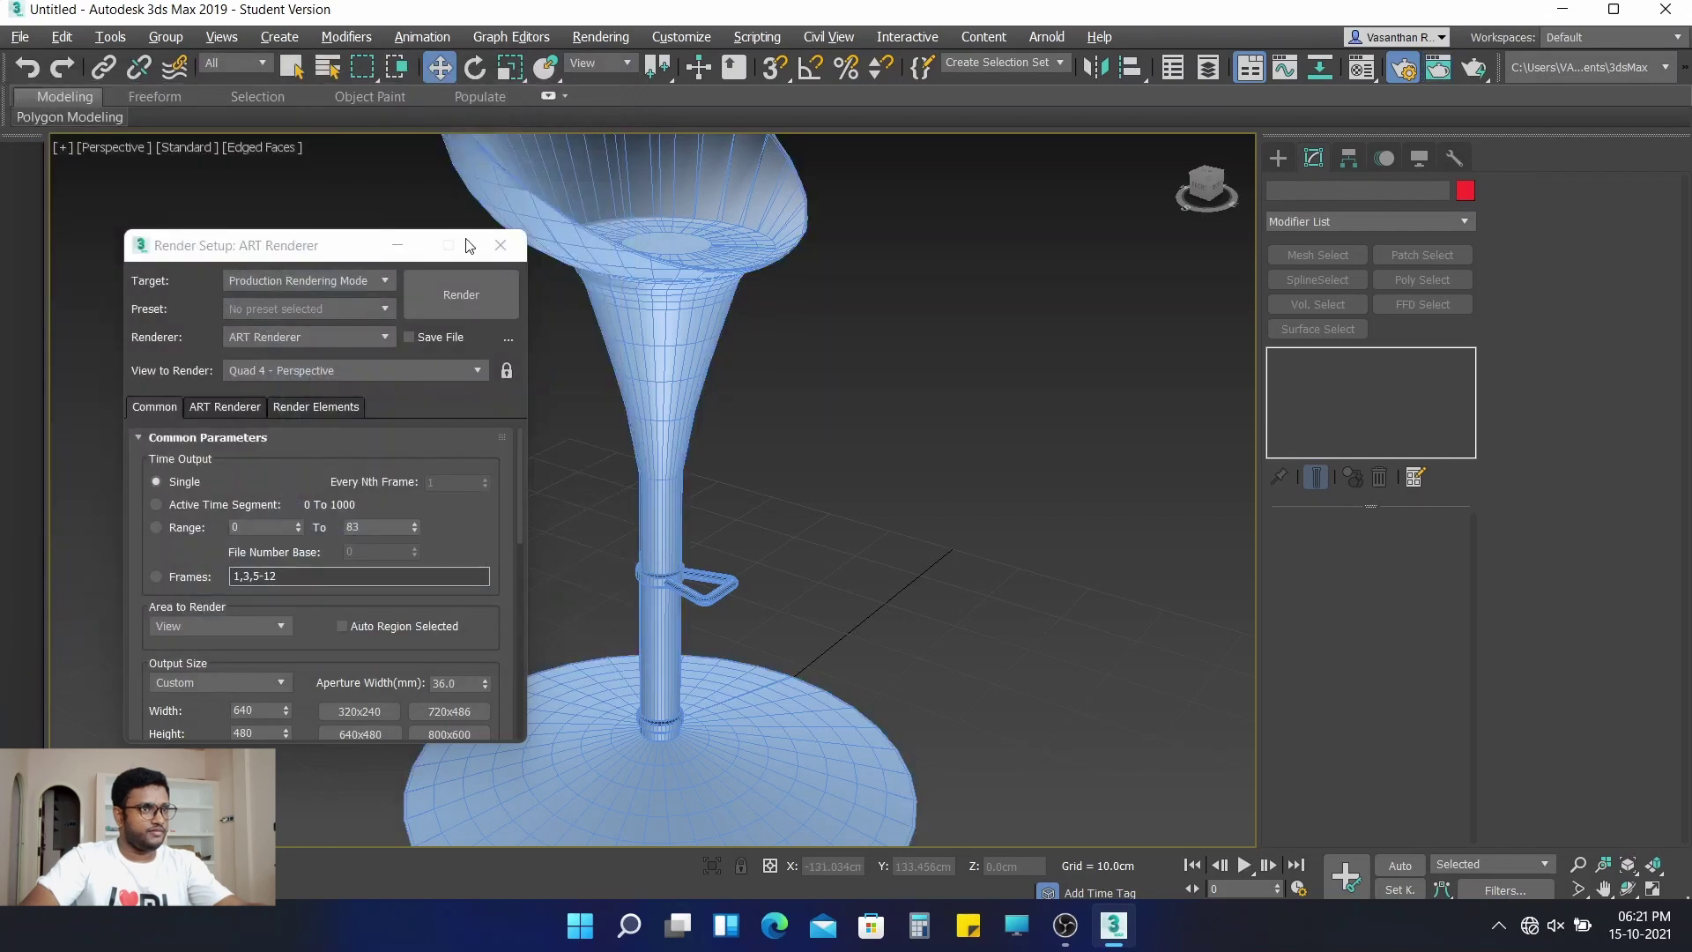
left_click(502, 247)
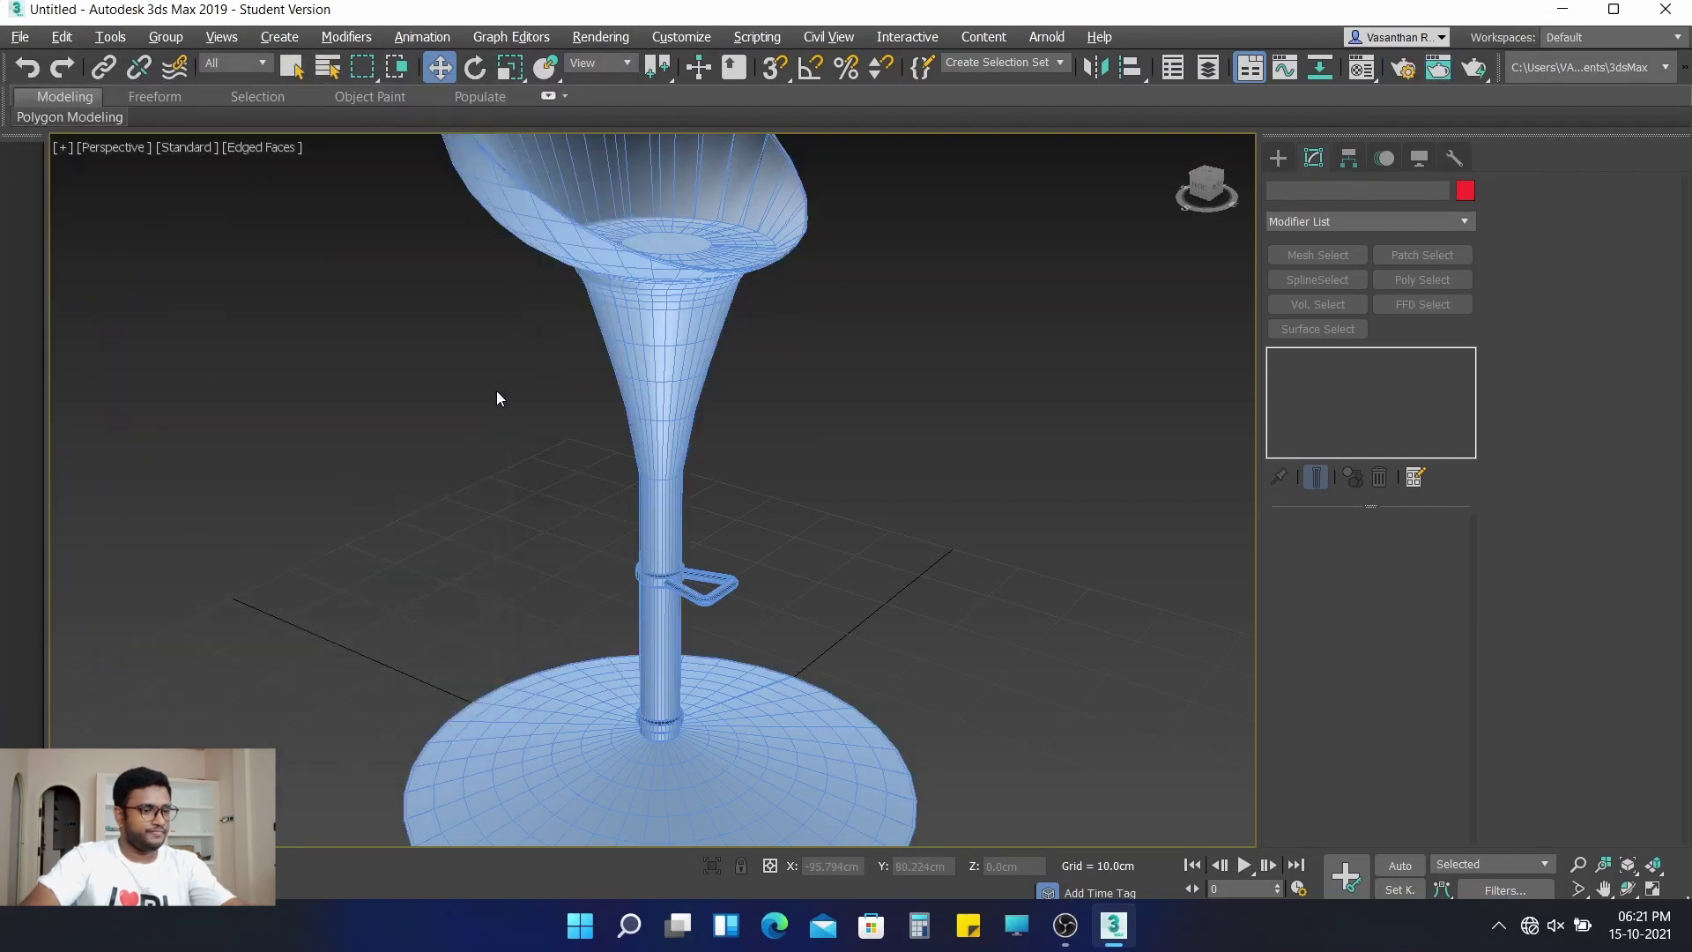
middle_click_drag(495, 389, 371, 450, "alt")
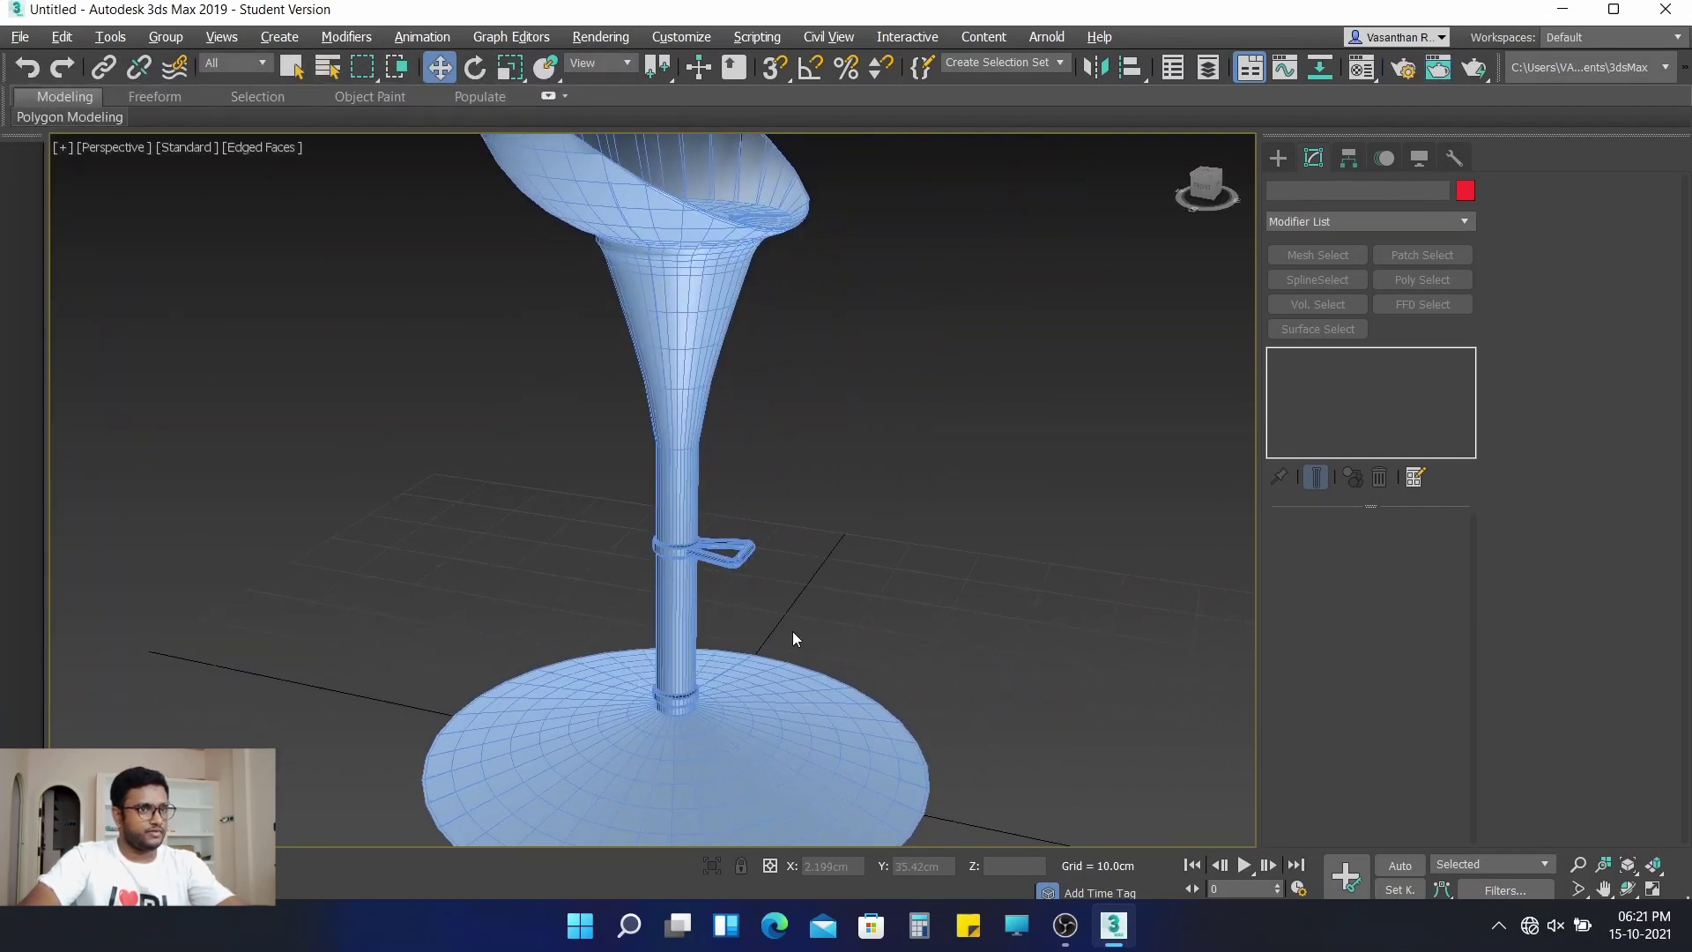
left_click(743, 552)
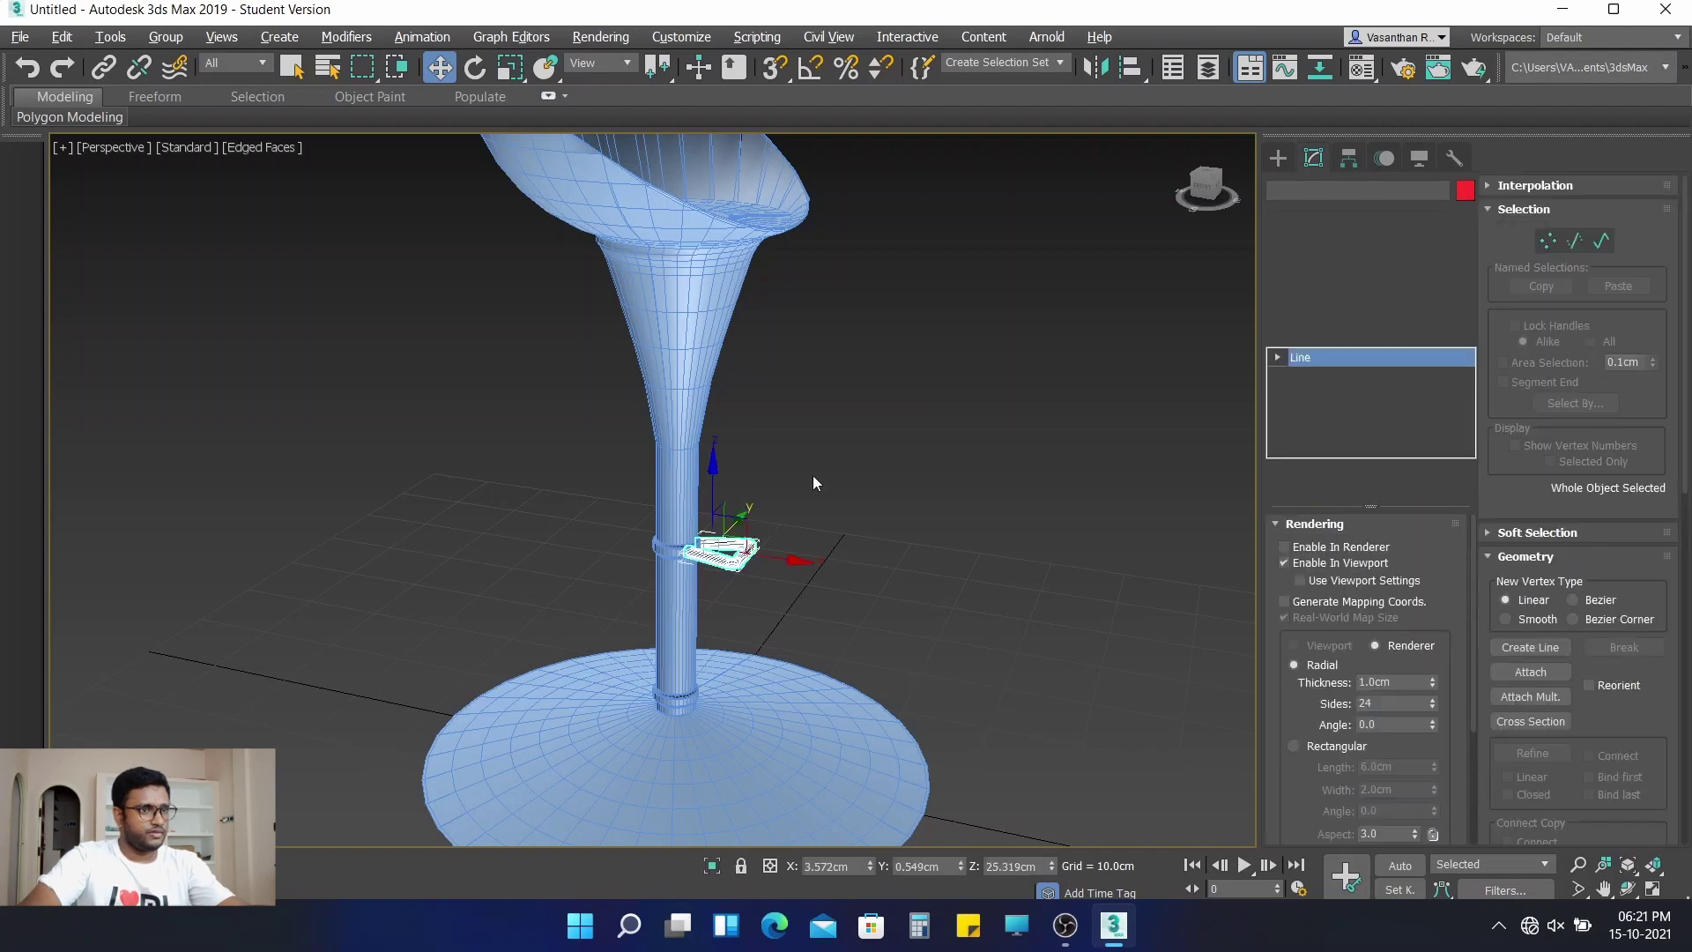
left_click(1534, 672)
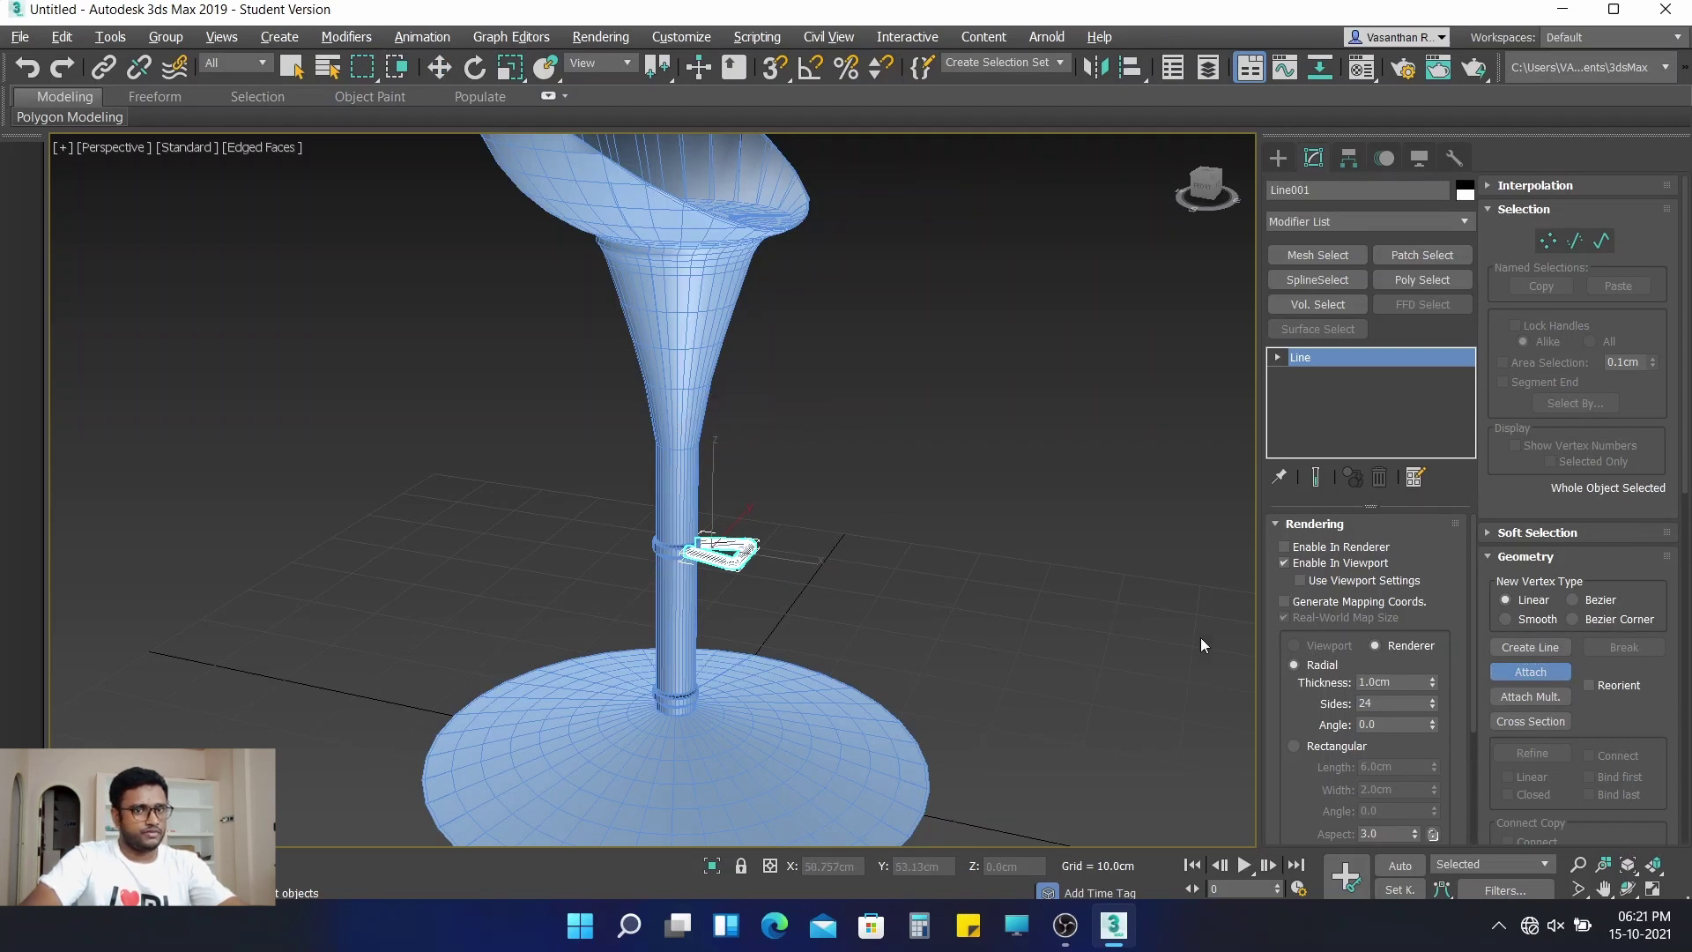
left_click(1543, 674)
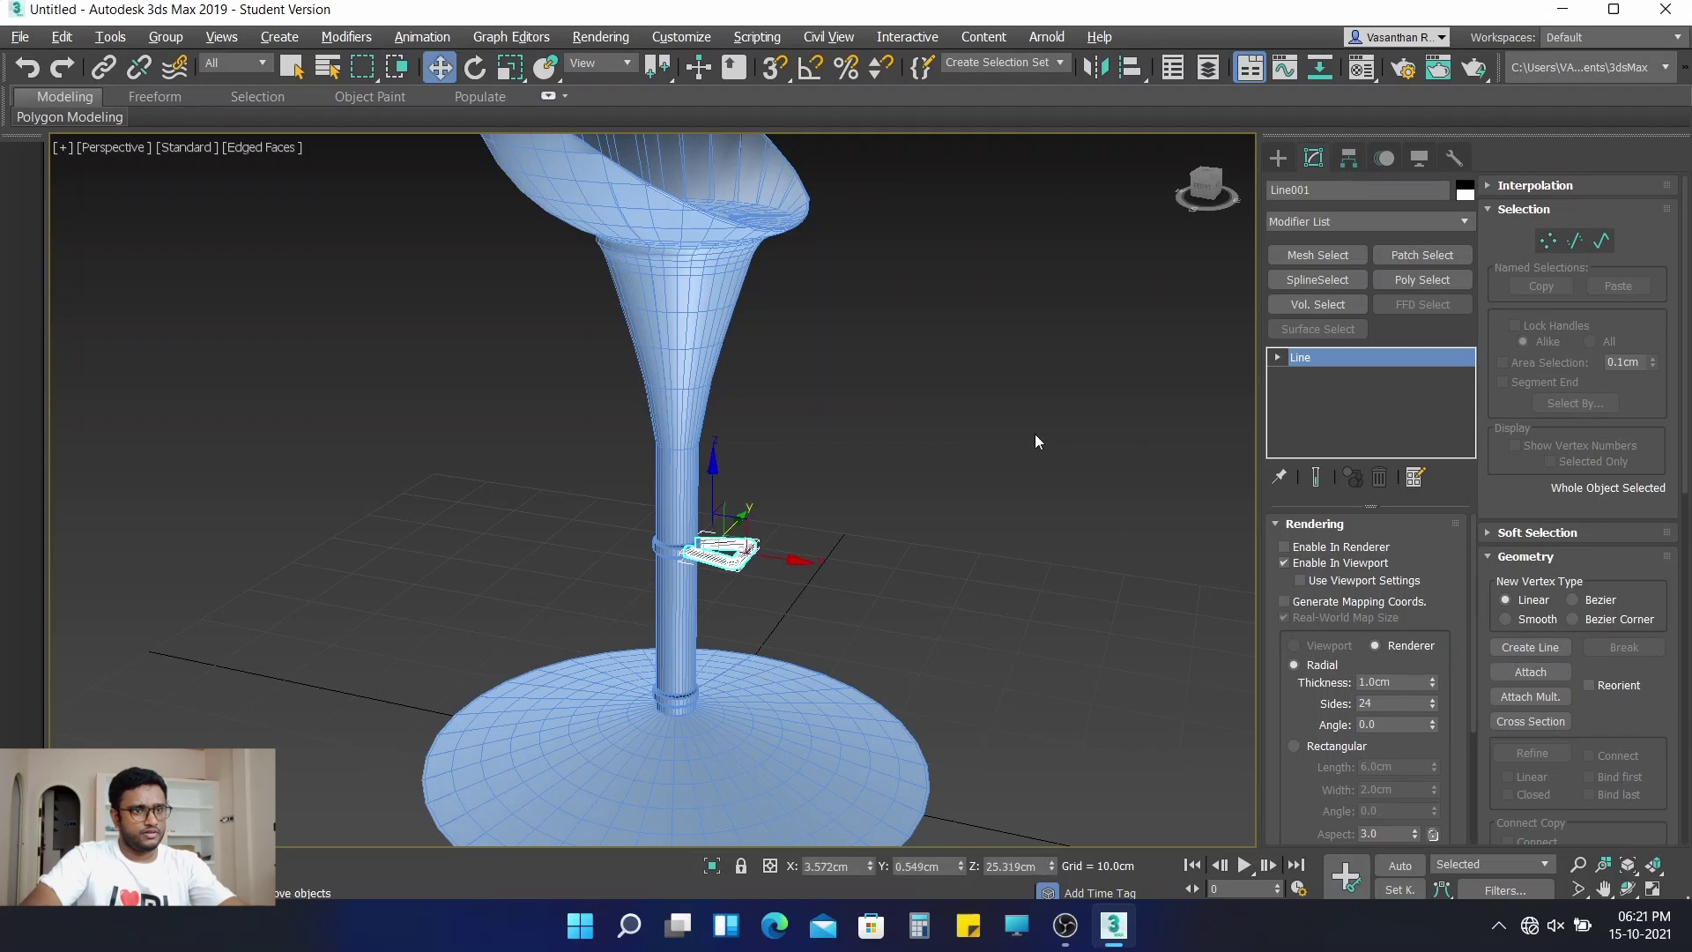
left_click(1031, 432)
Attach the spline handle to the stool body's Edit Poly mesh, and deselect the object
left_click(706, 356)
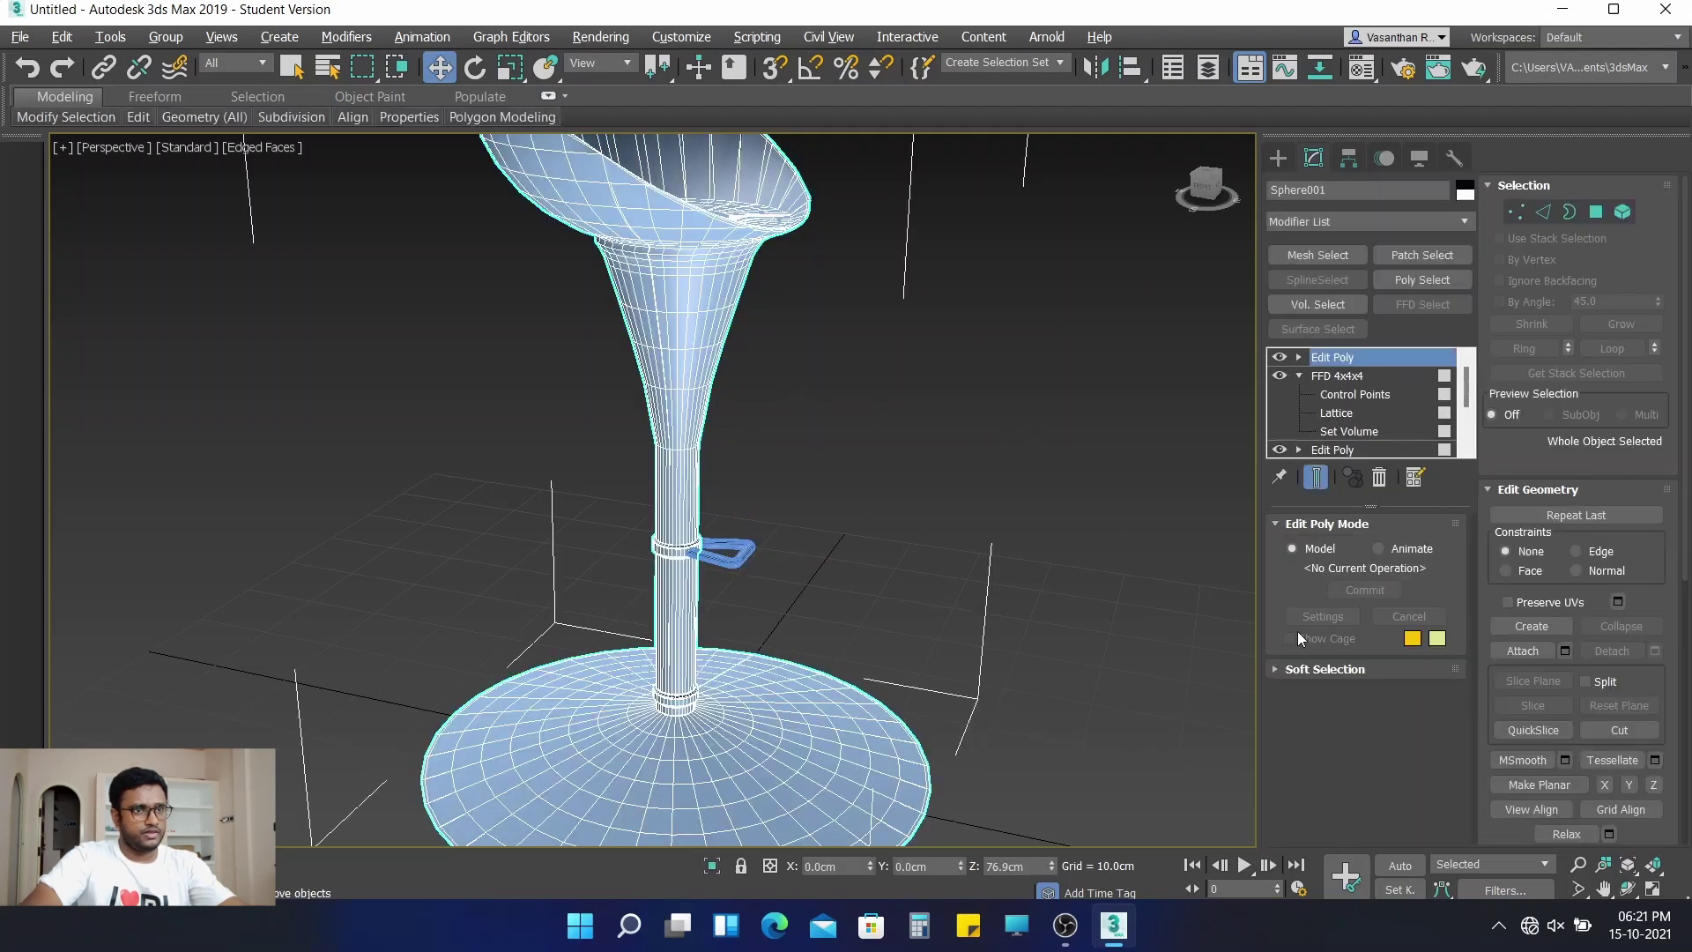
left_click(1523, 650)
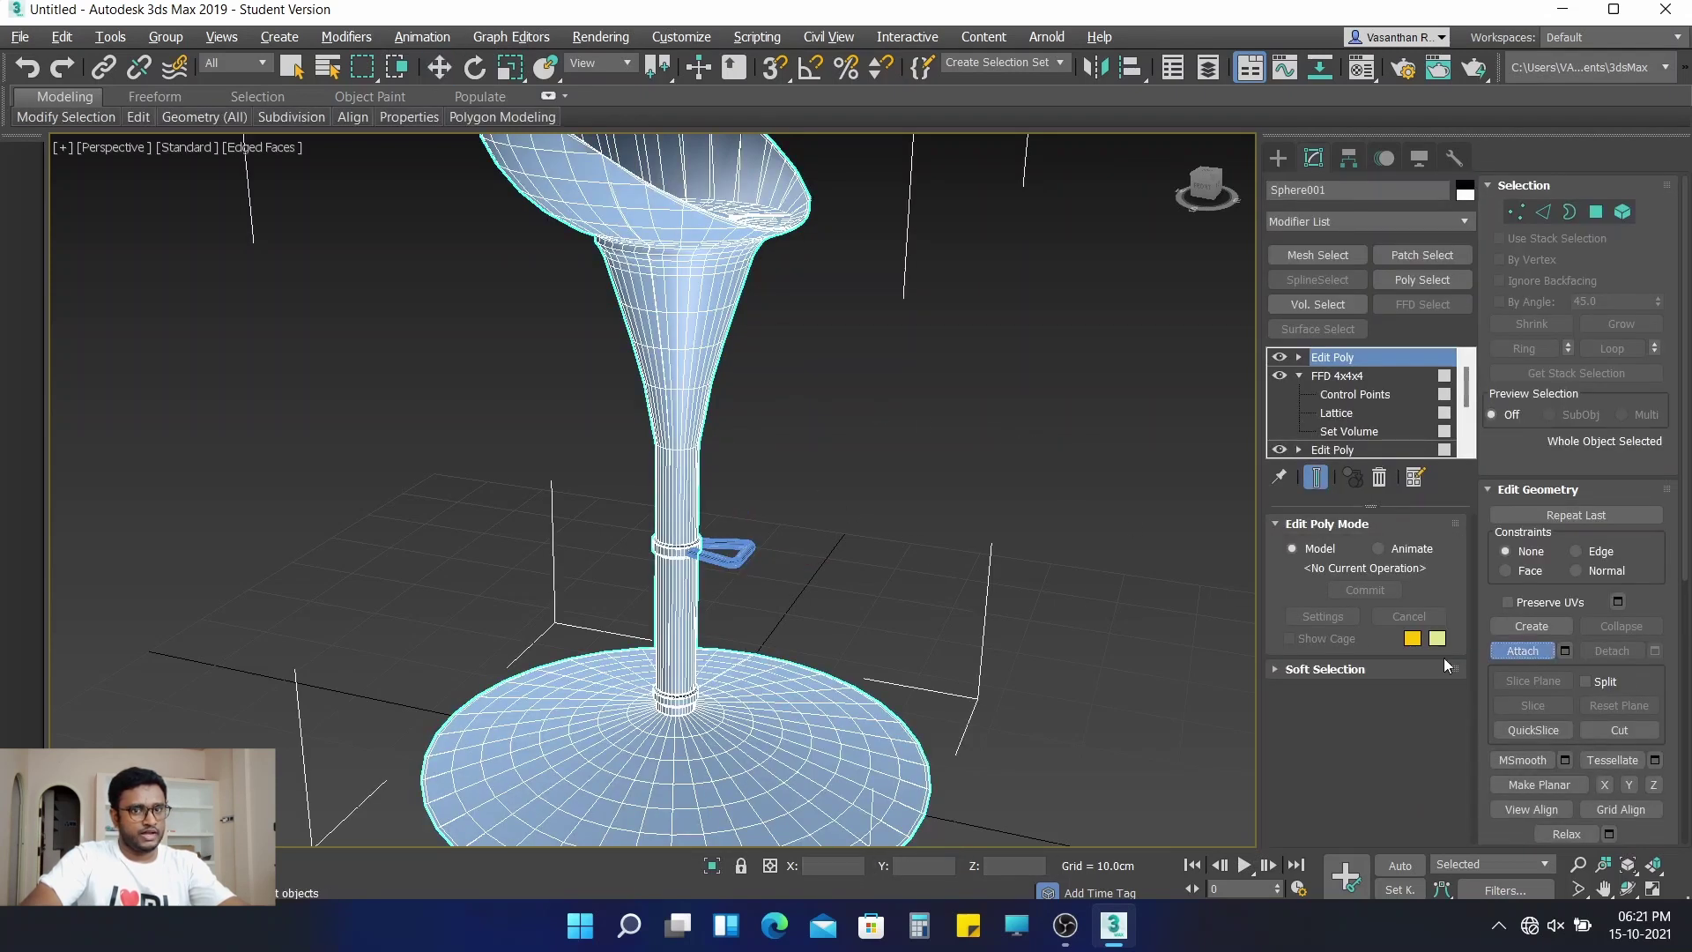
left_click(736, 552)
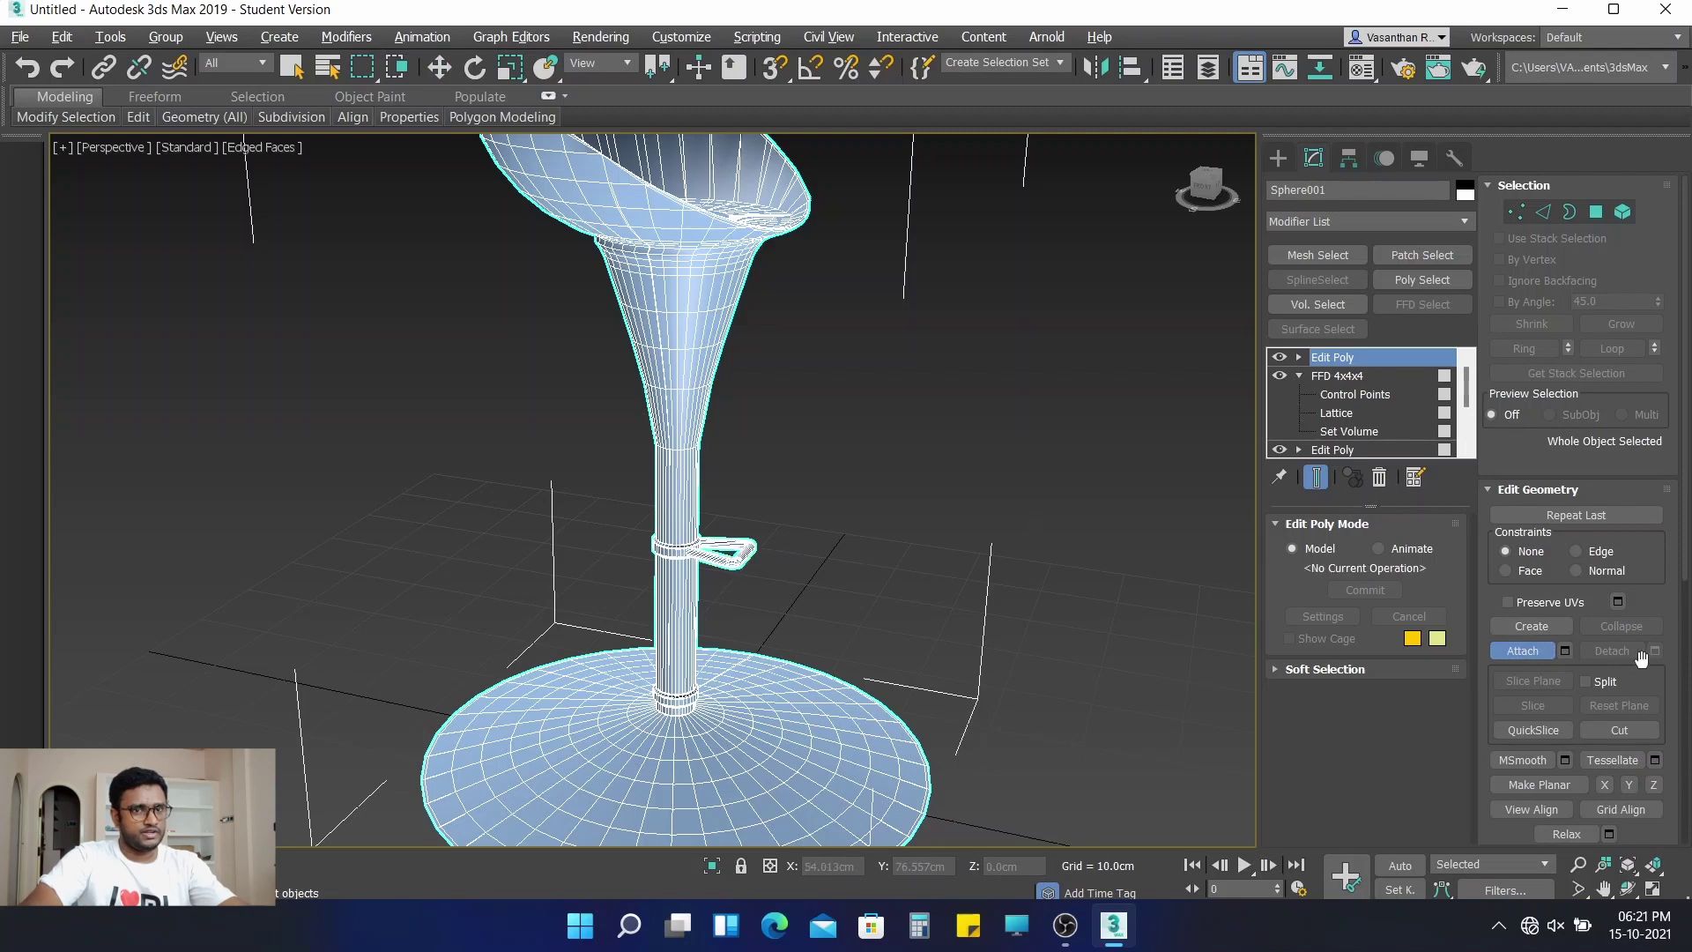
left_click(1538, 654)
left_click(1034, 482)
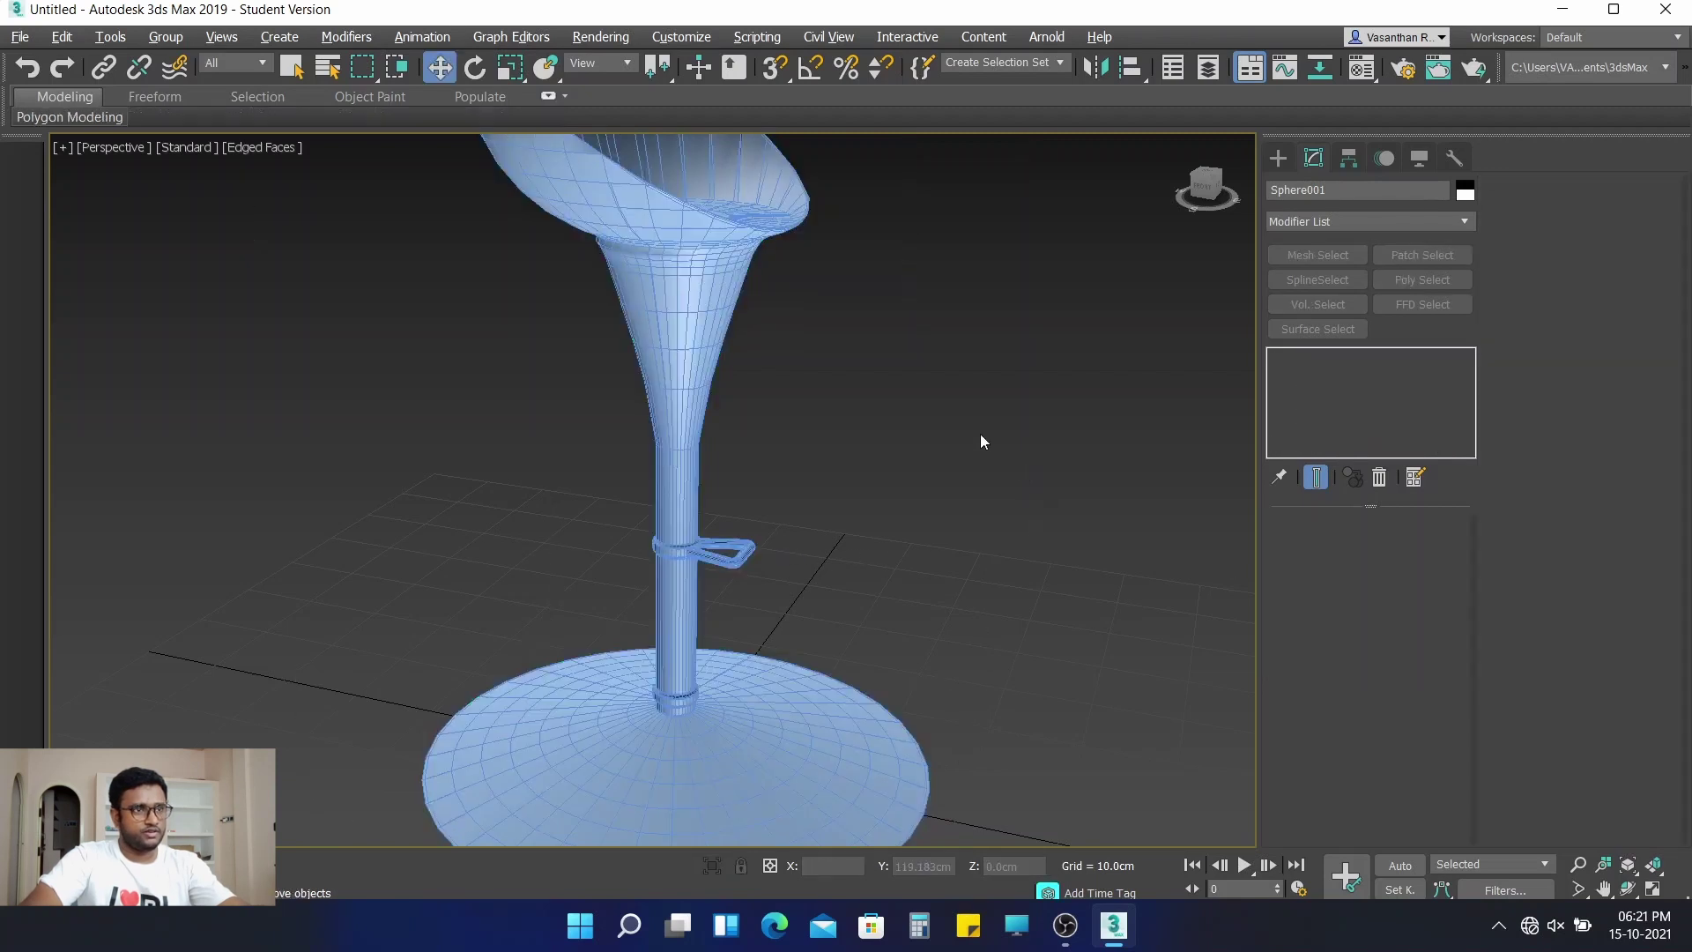
Render the whole stool with its attached handle from the Perspective view, review the image and close it
scroll(907, 277, "down", 5)
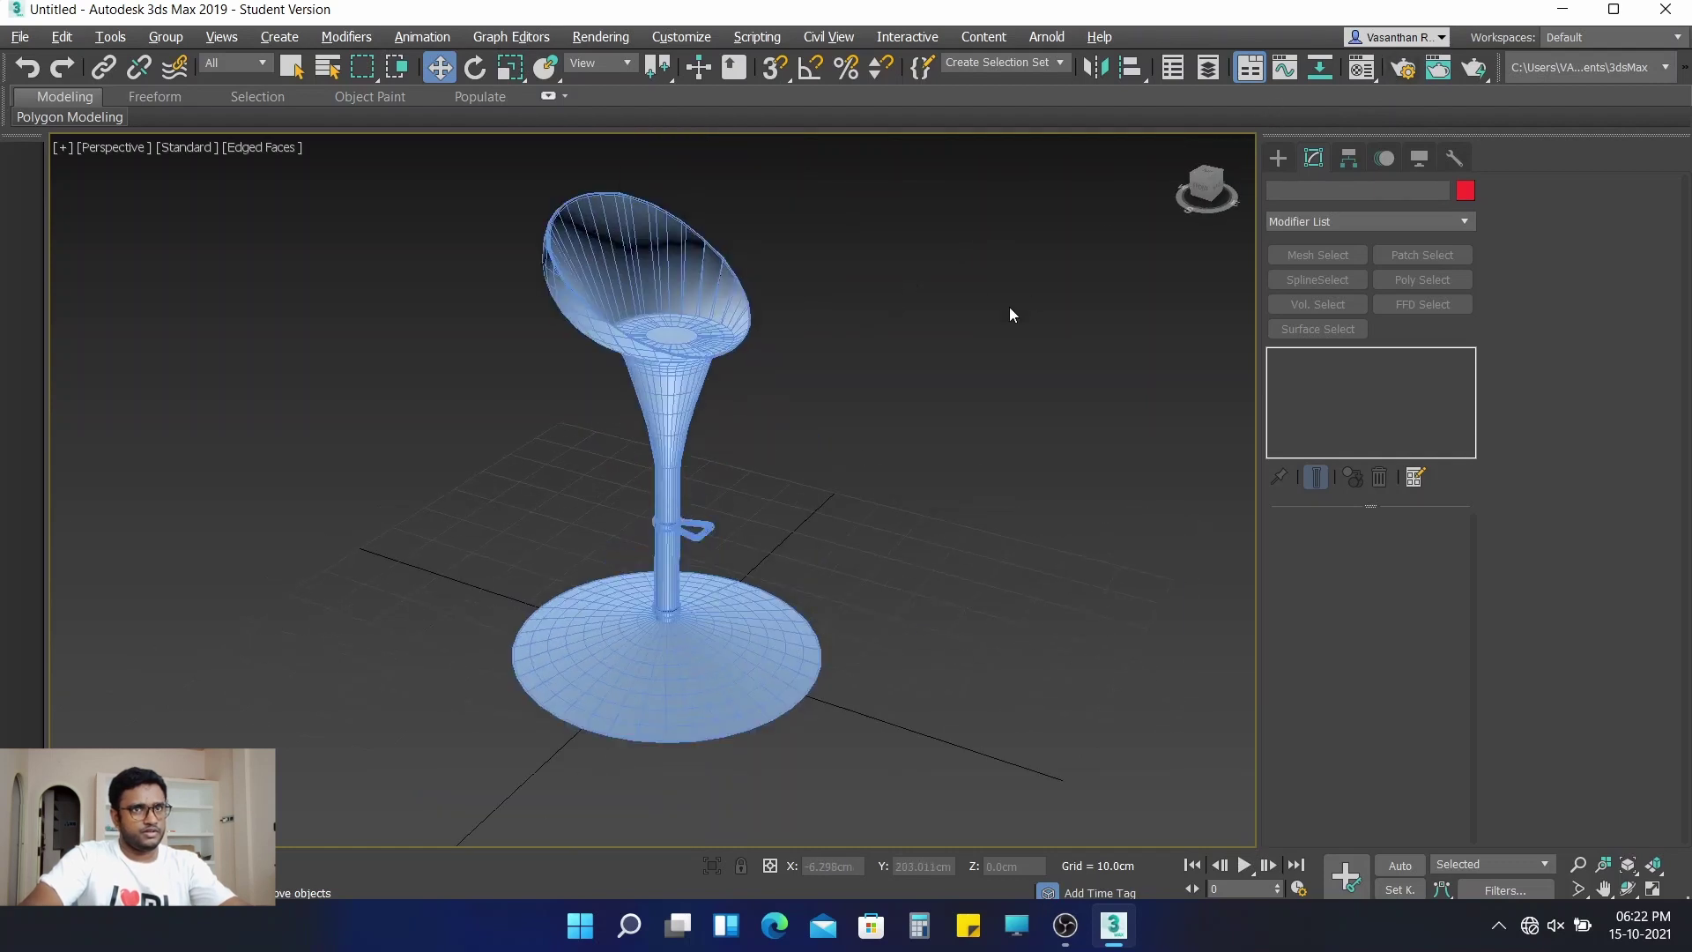
middle_click_drag(1008, 310, 971, 387, "alt")
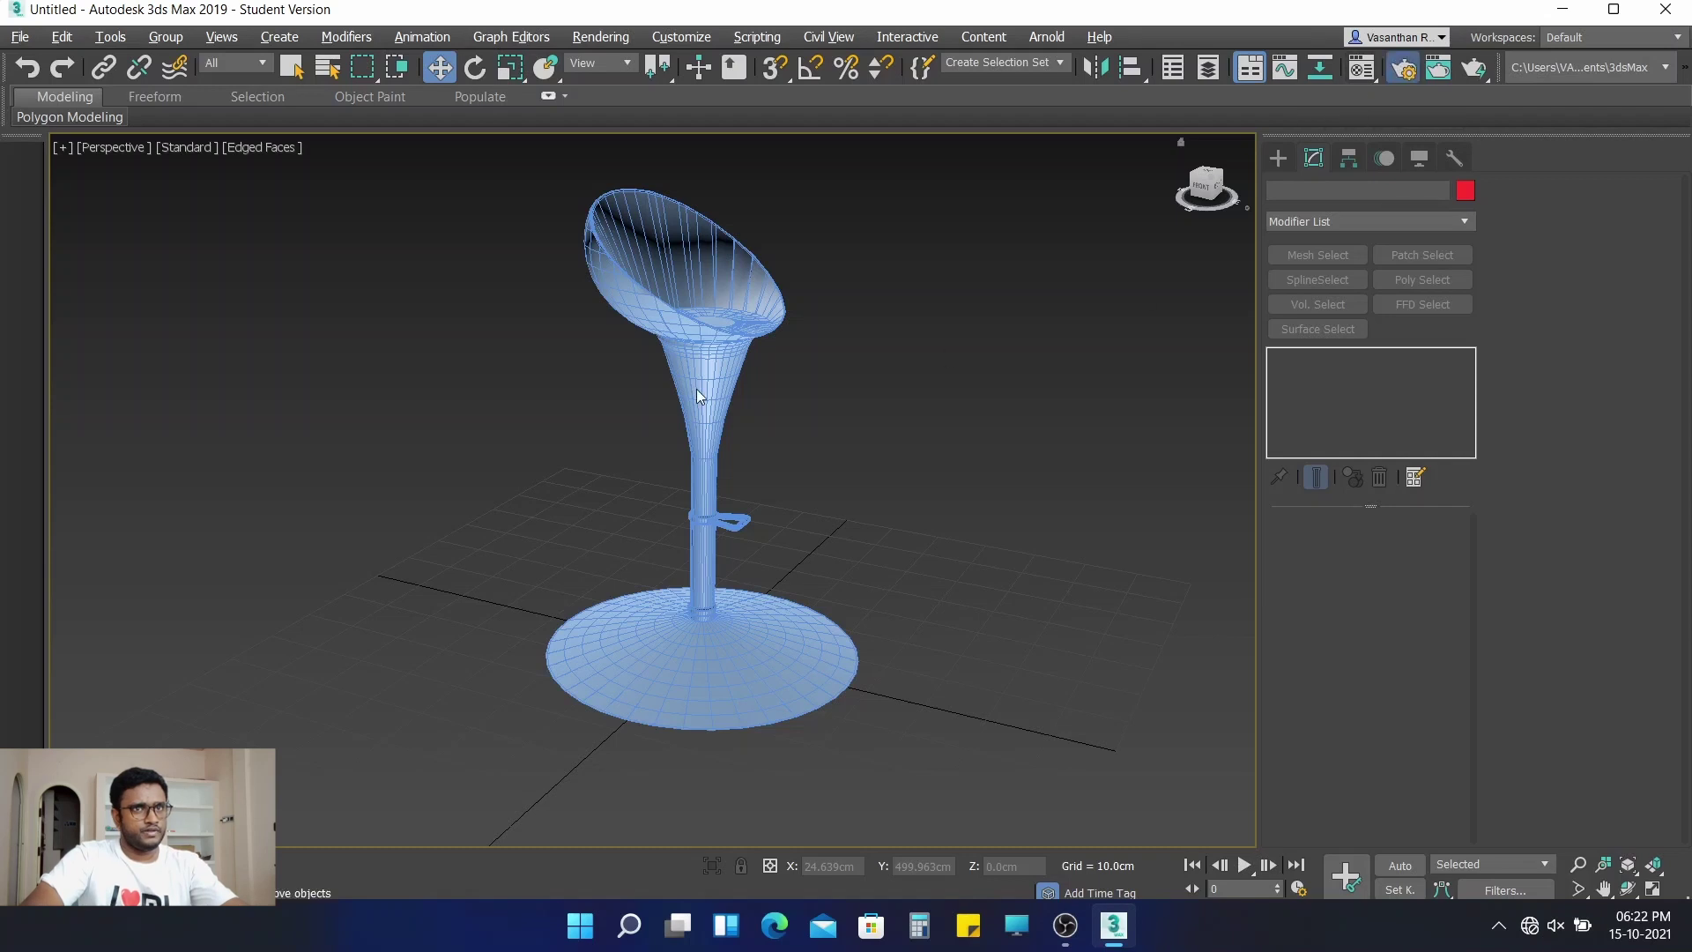
key("F10")
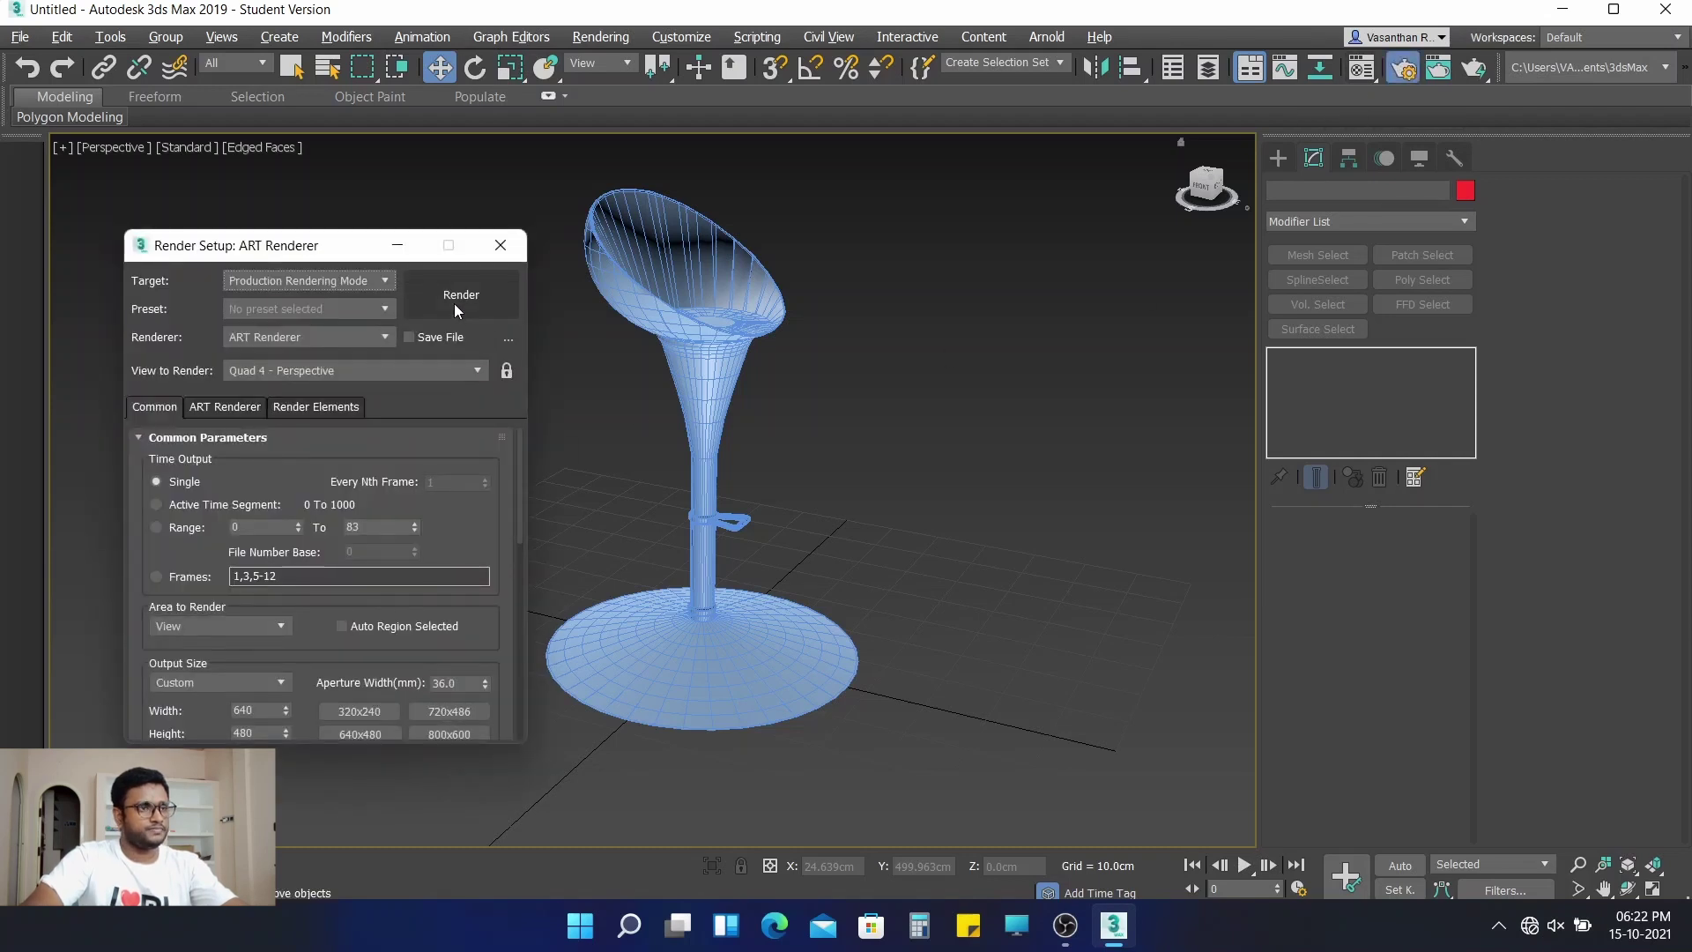
left_click(455, 304)
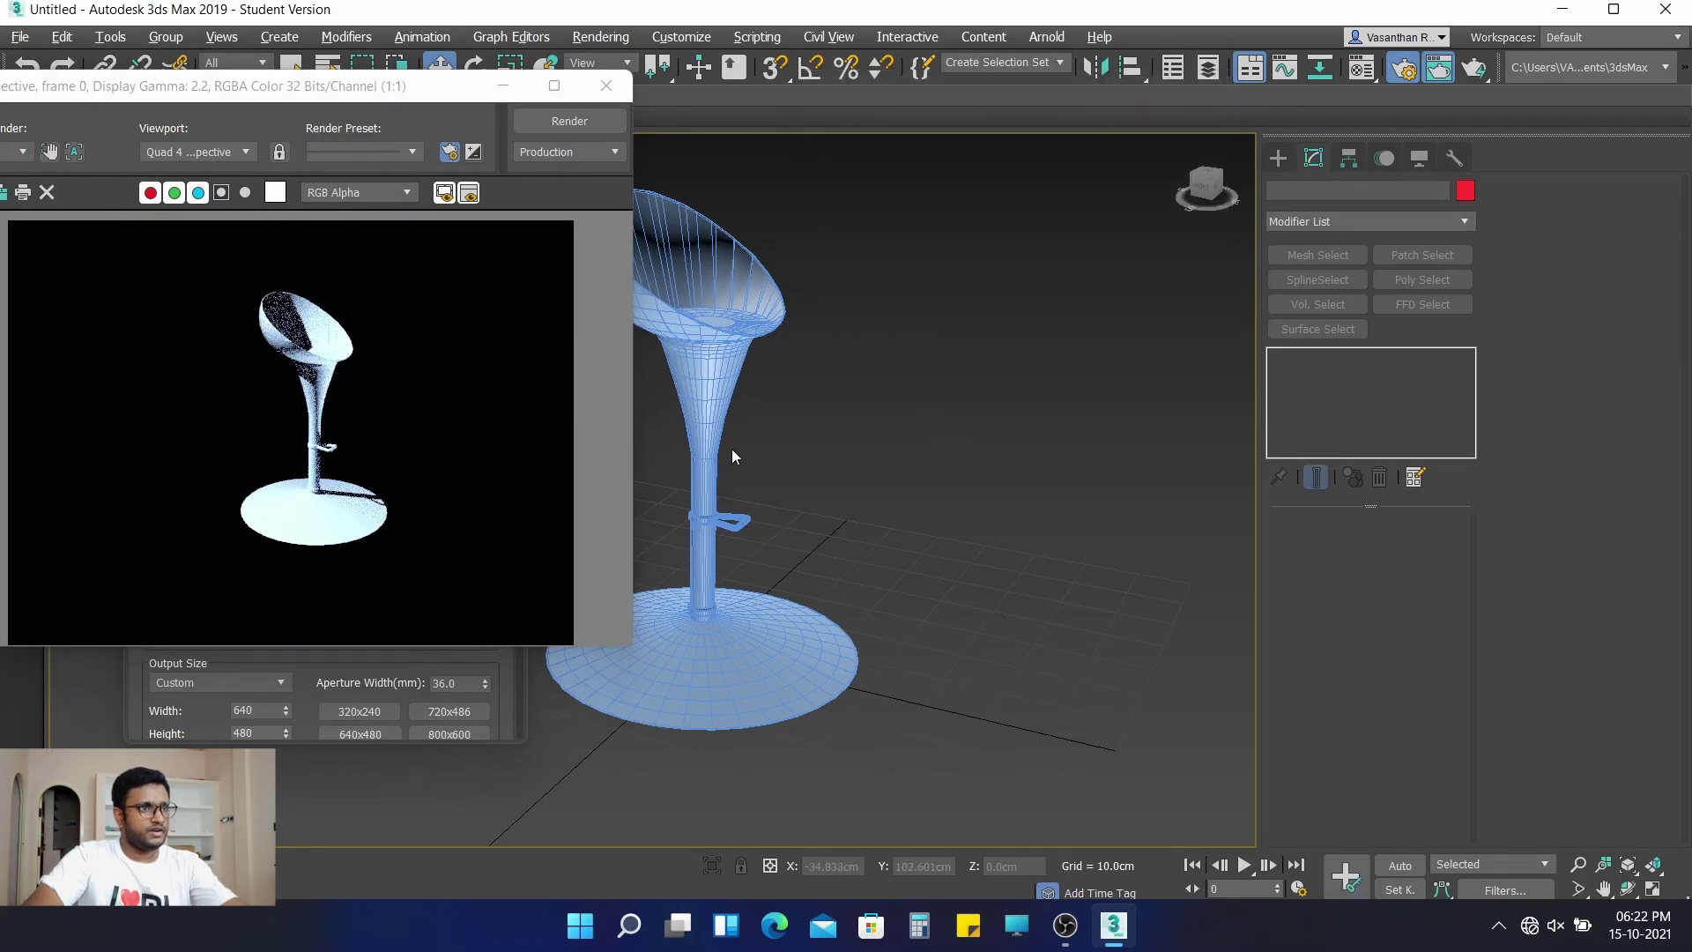
left_click(301, 658)
left_click(500, 245)
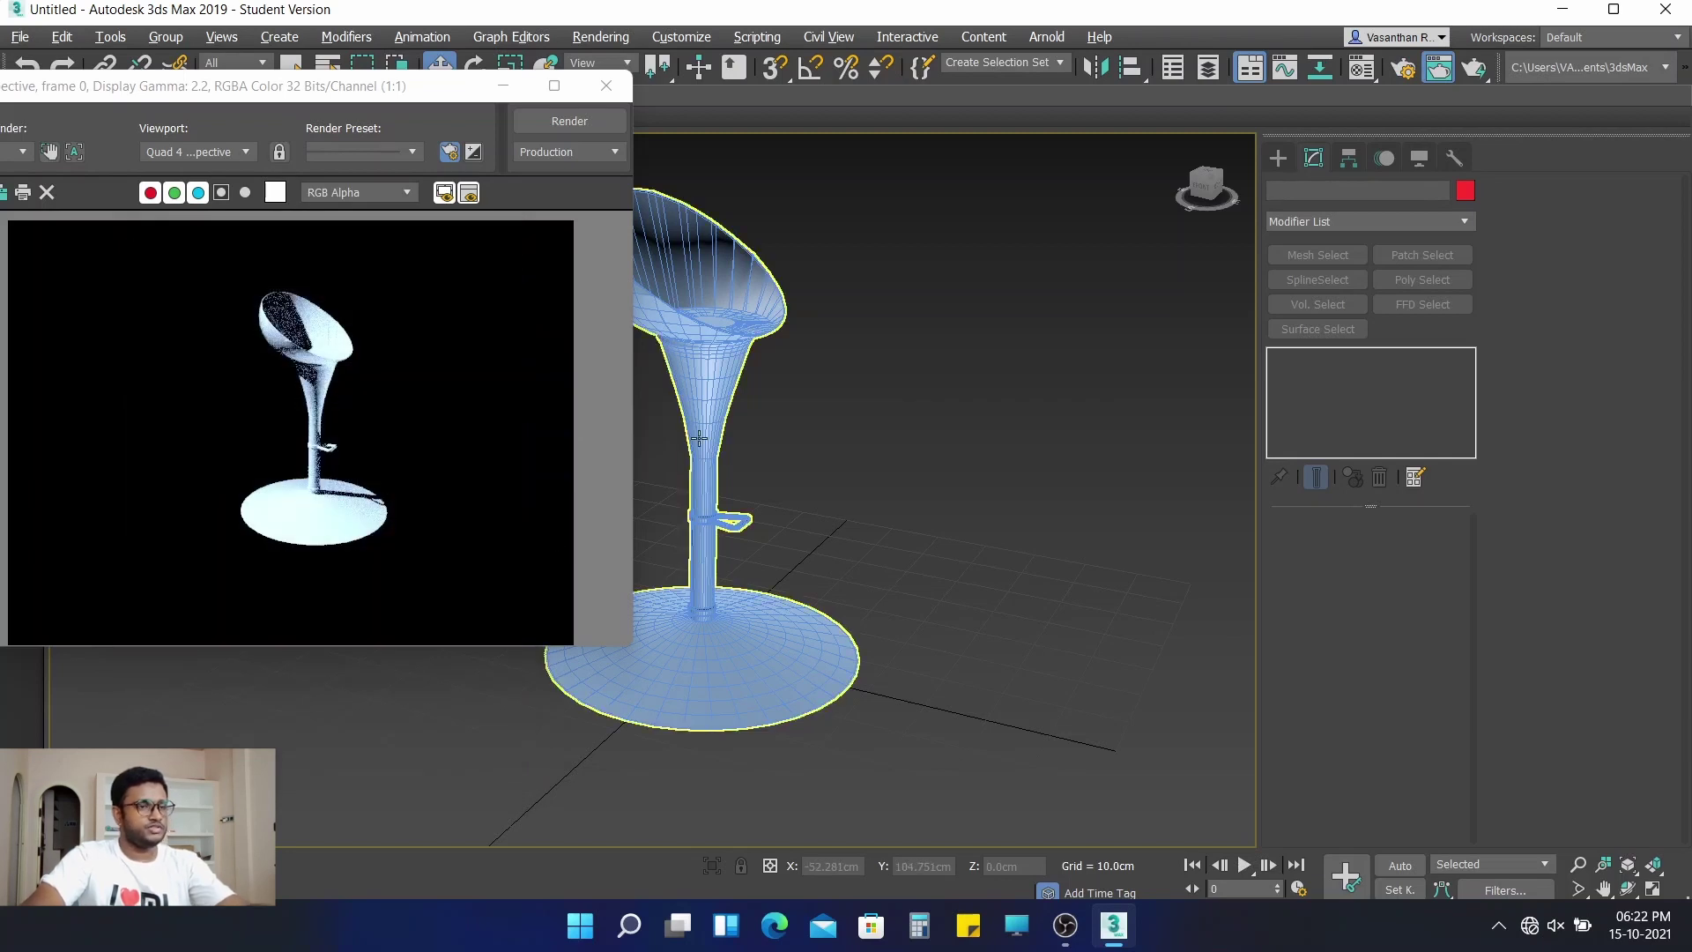
scroll(699, 438, "up", 2)
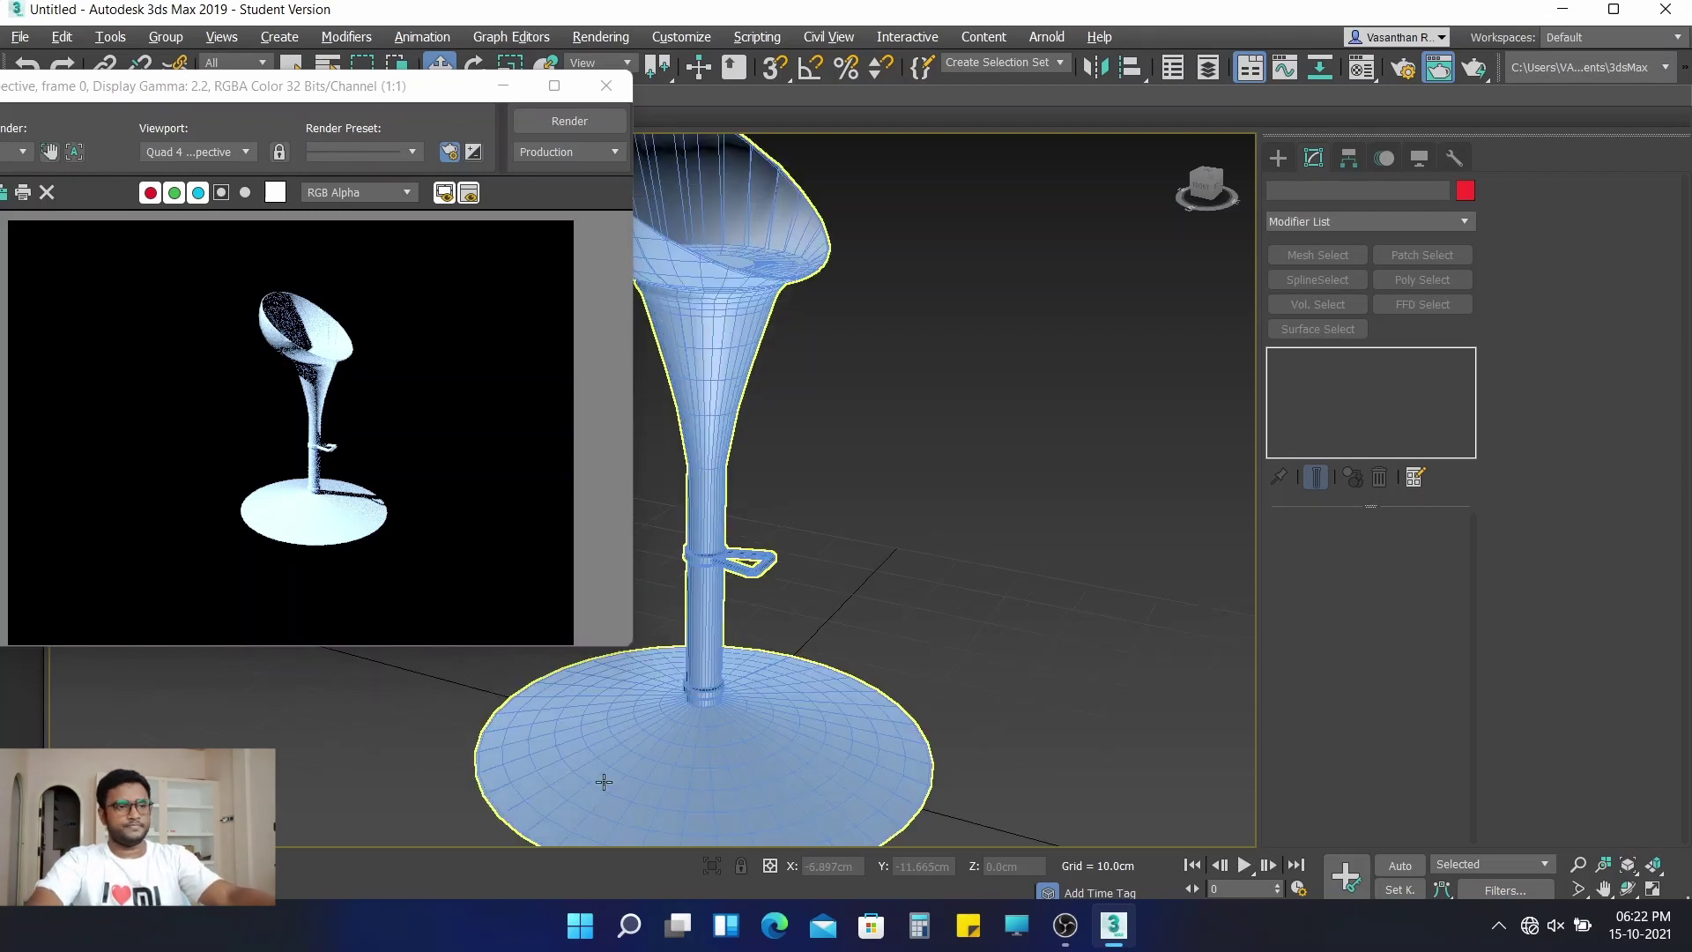
left_click(606, 84)
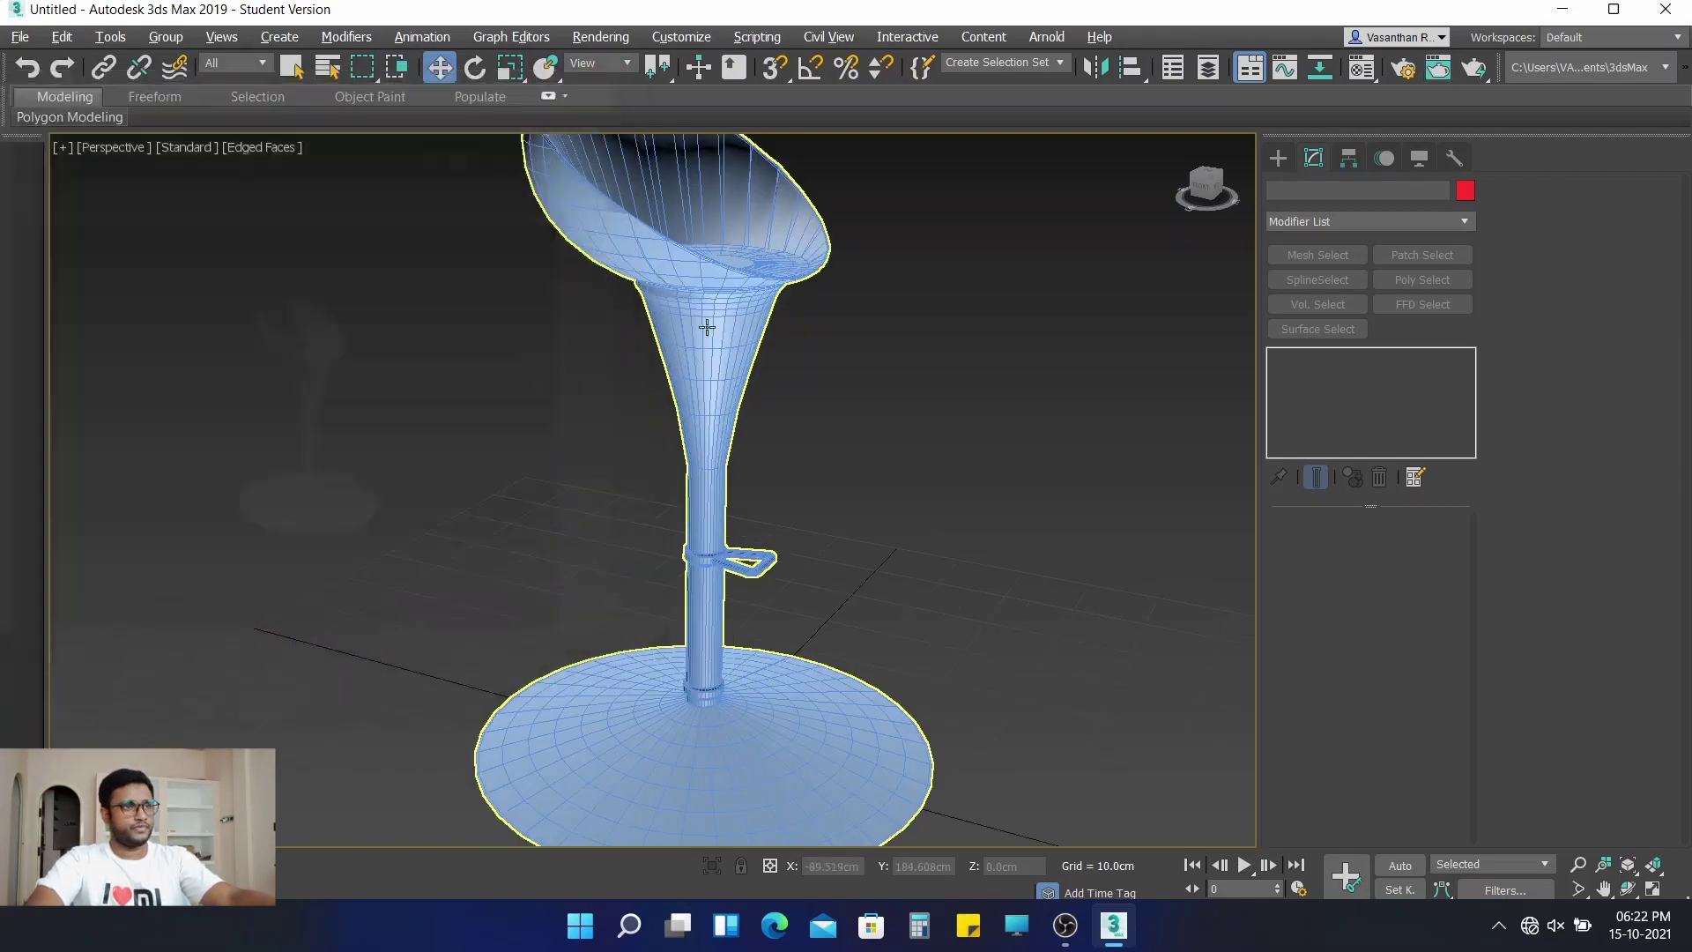
scroll(715, 357, "up", 2)
middle_click_drag(715, 357, 665, 378)
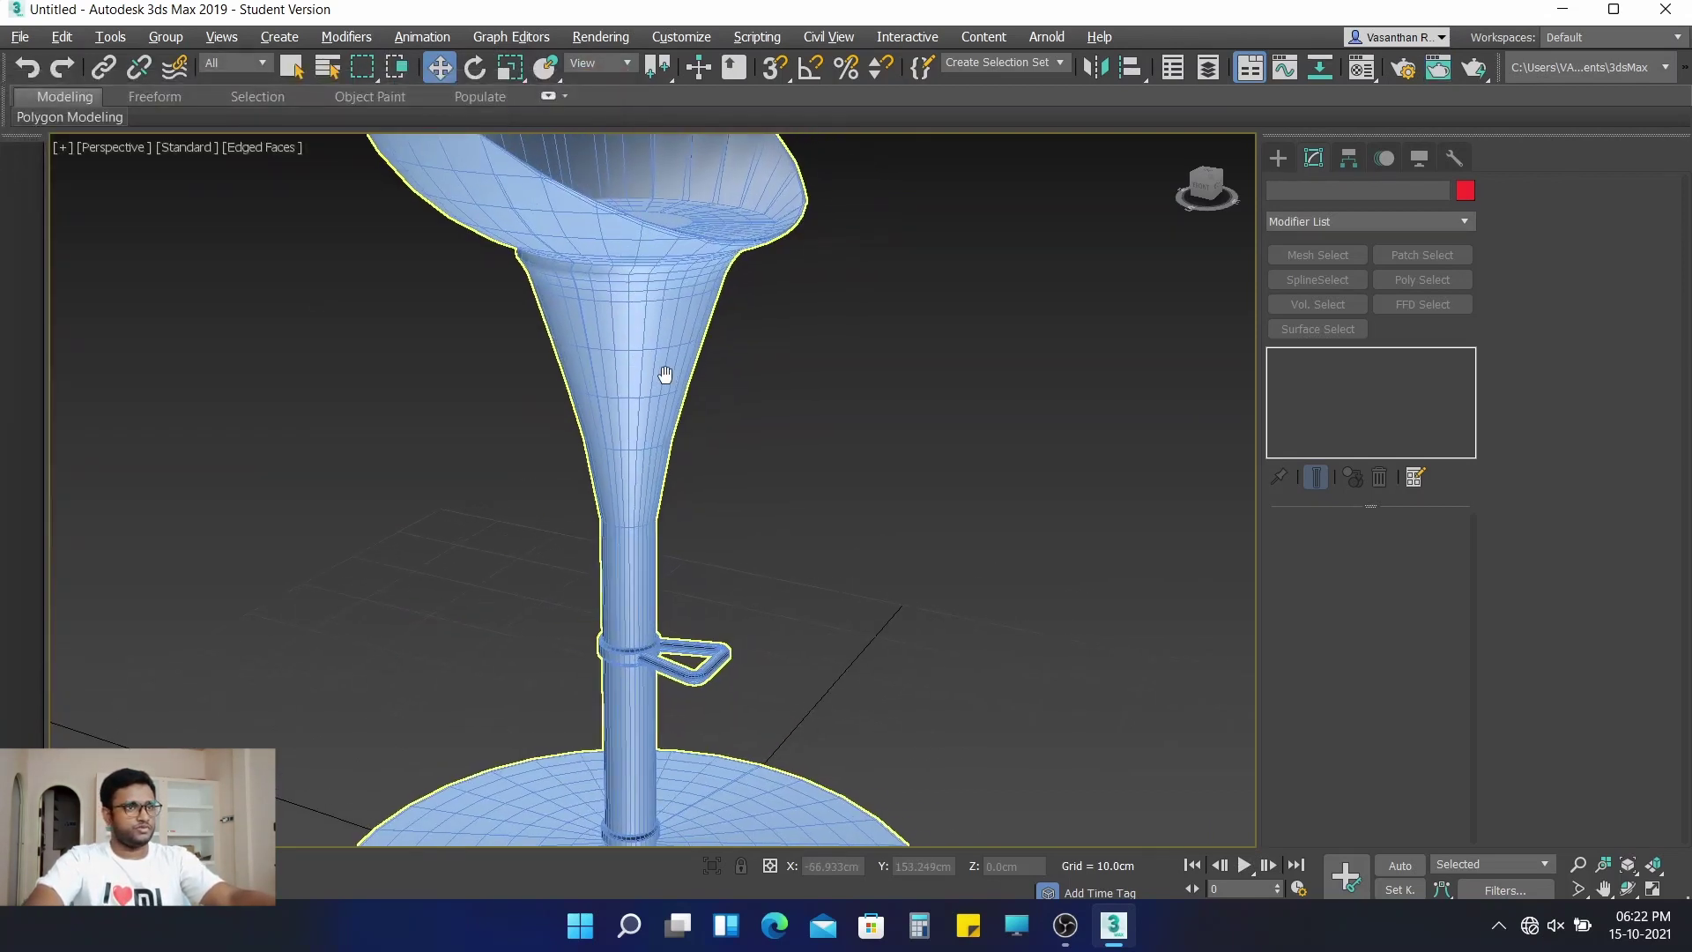
left_click(1096, 287)
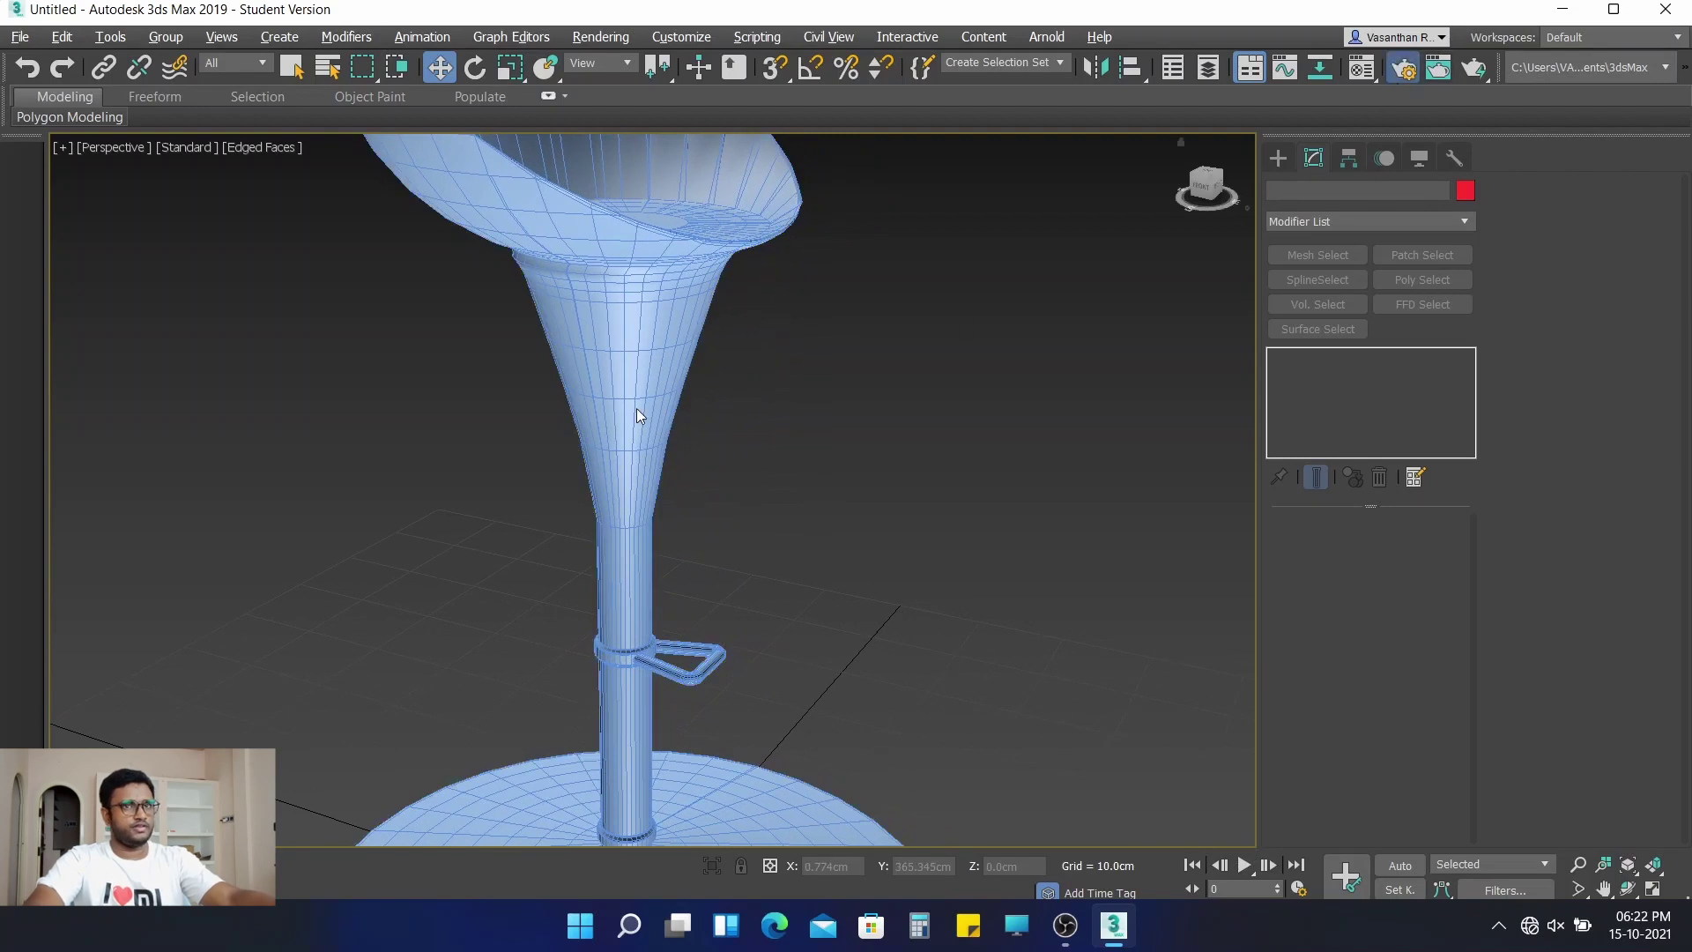
key("F10")
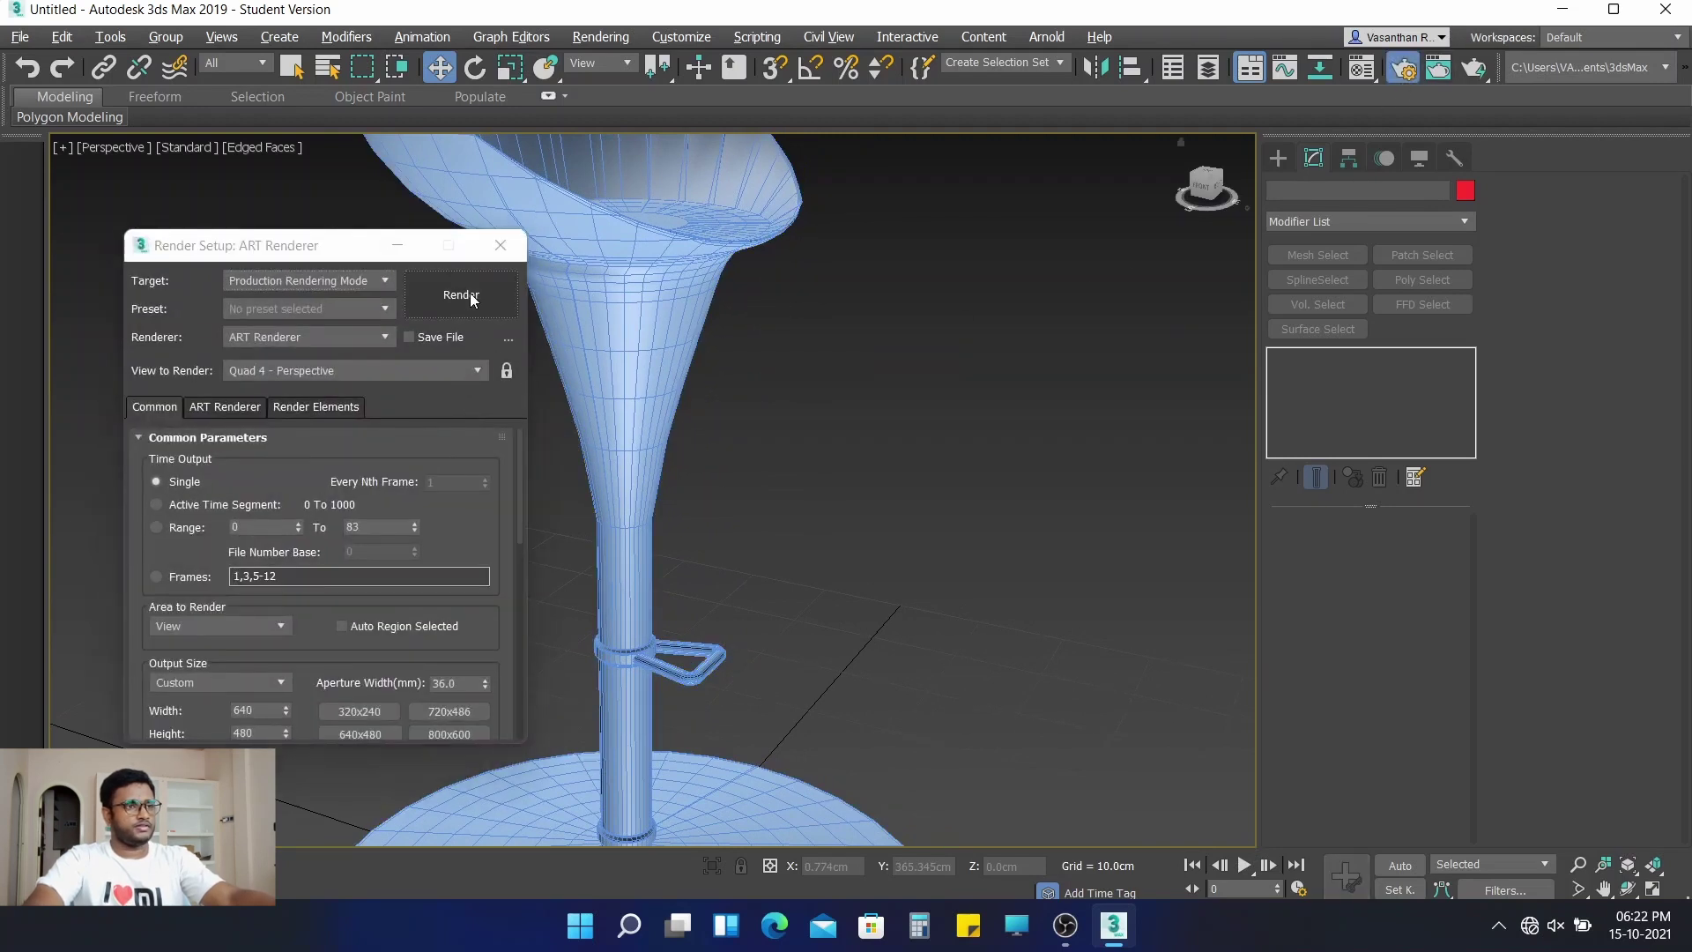
left_click(469, 293)
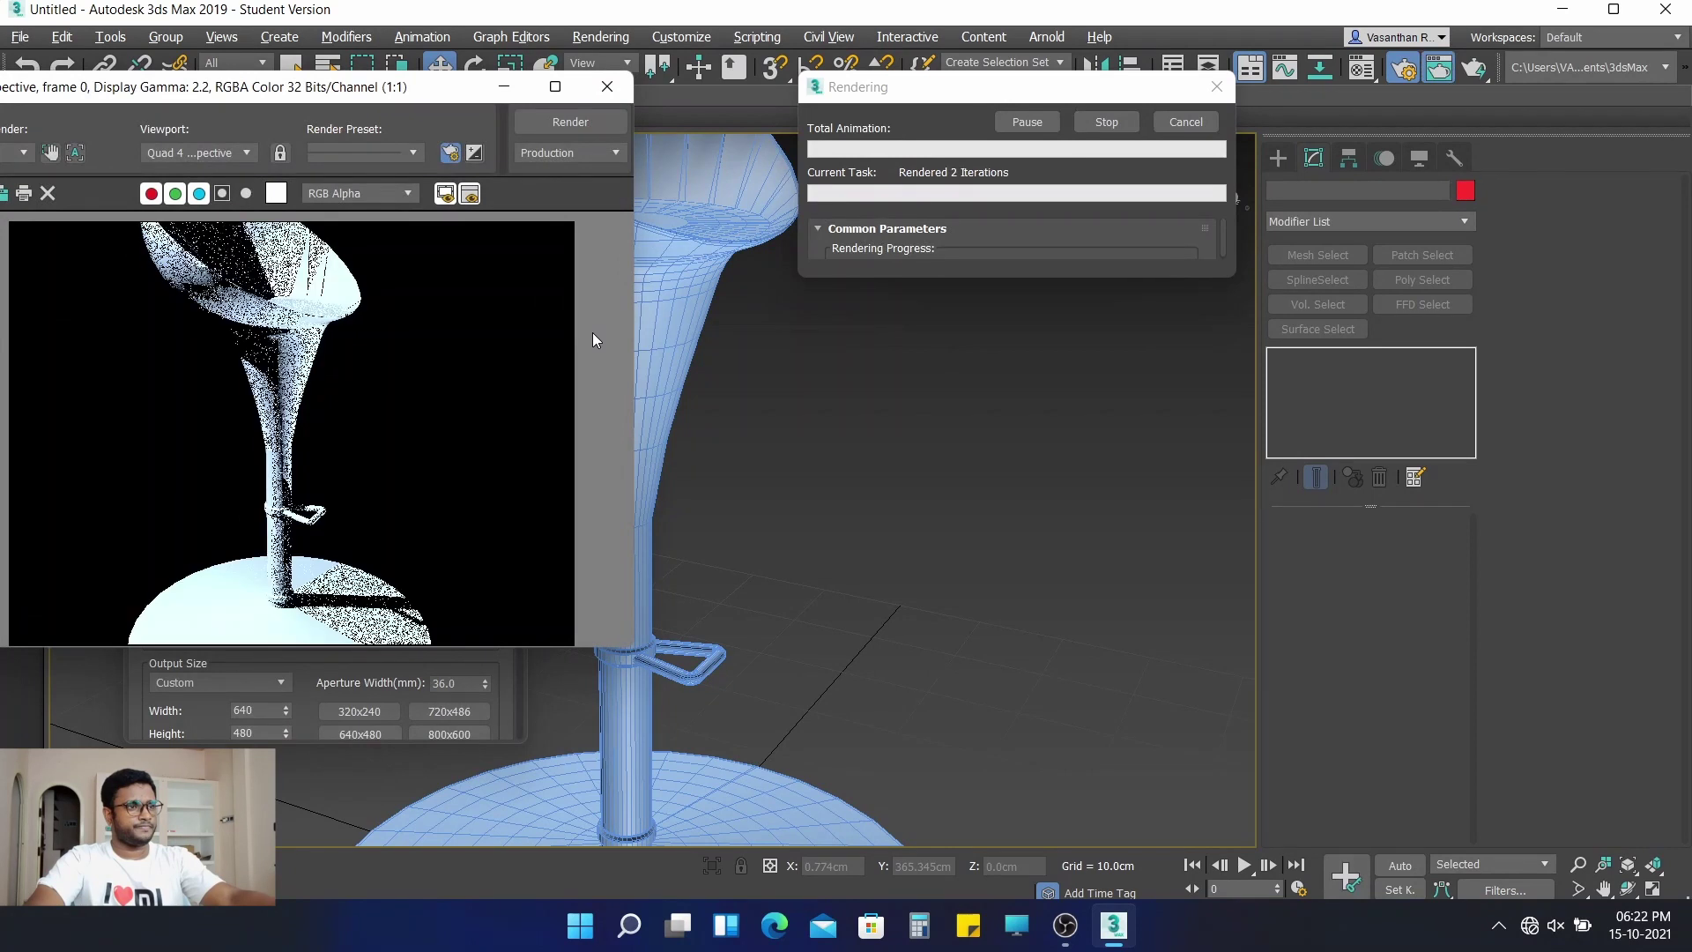
key("Escape")
left_click(604, 85)
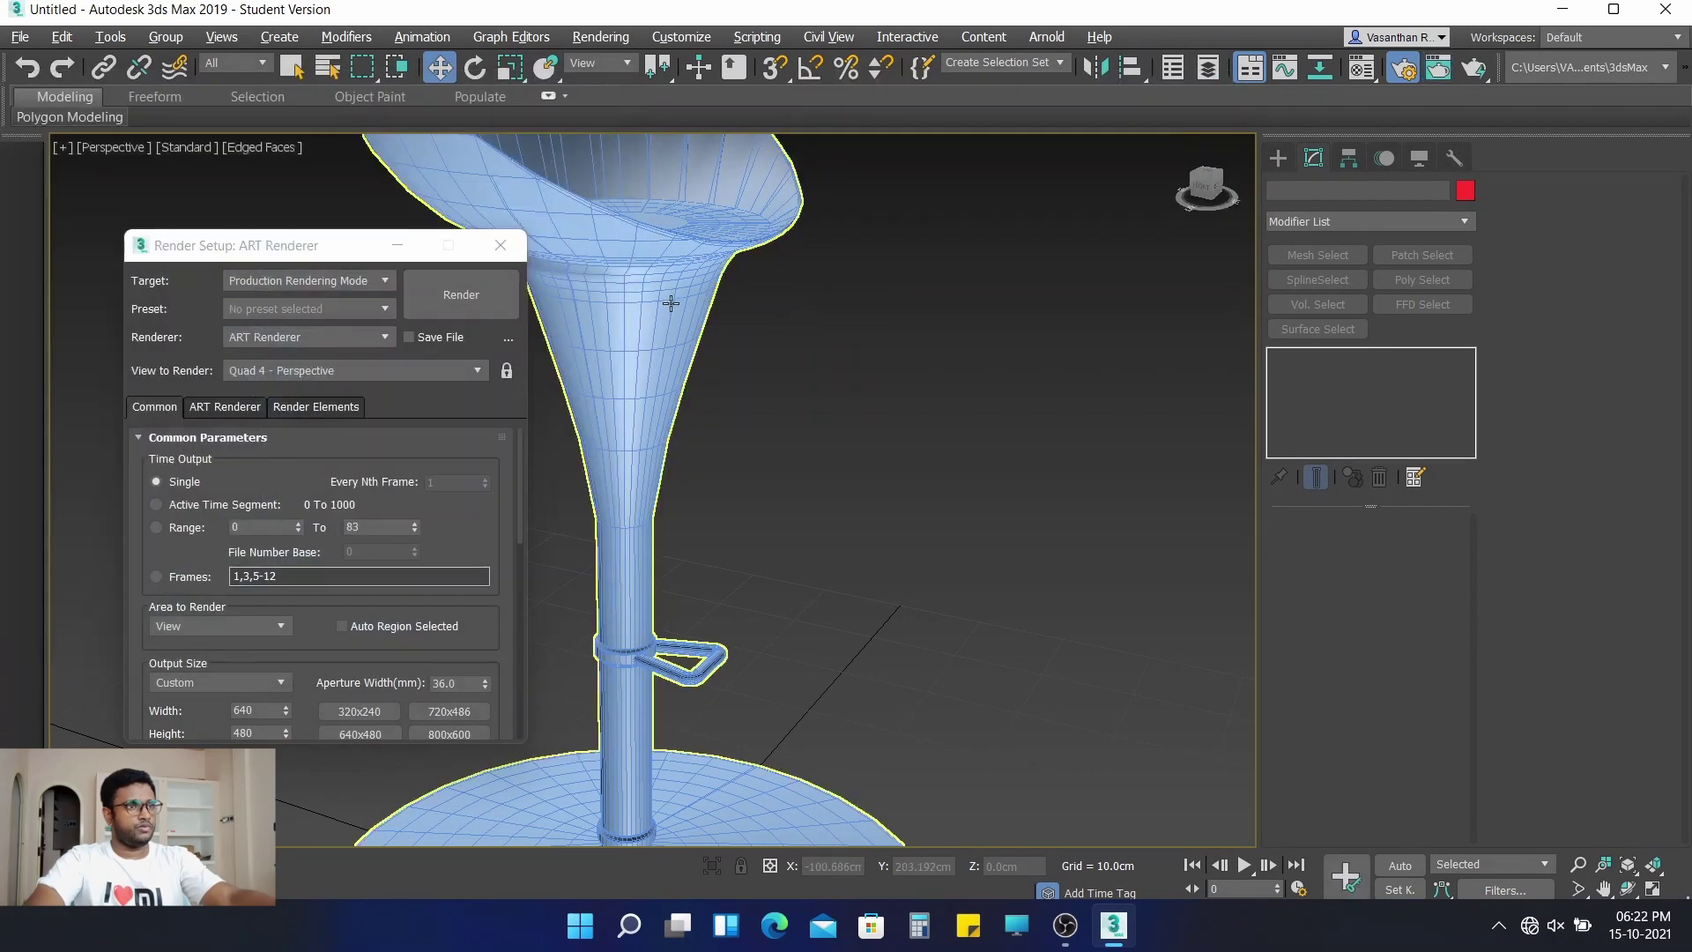
Render the stool with its seat, handle and full base framed in Perspective, and close only the render settings
scroll(669, 304, "down", 2)
left_click(474, 306)
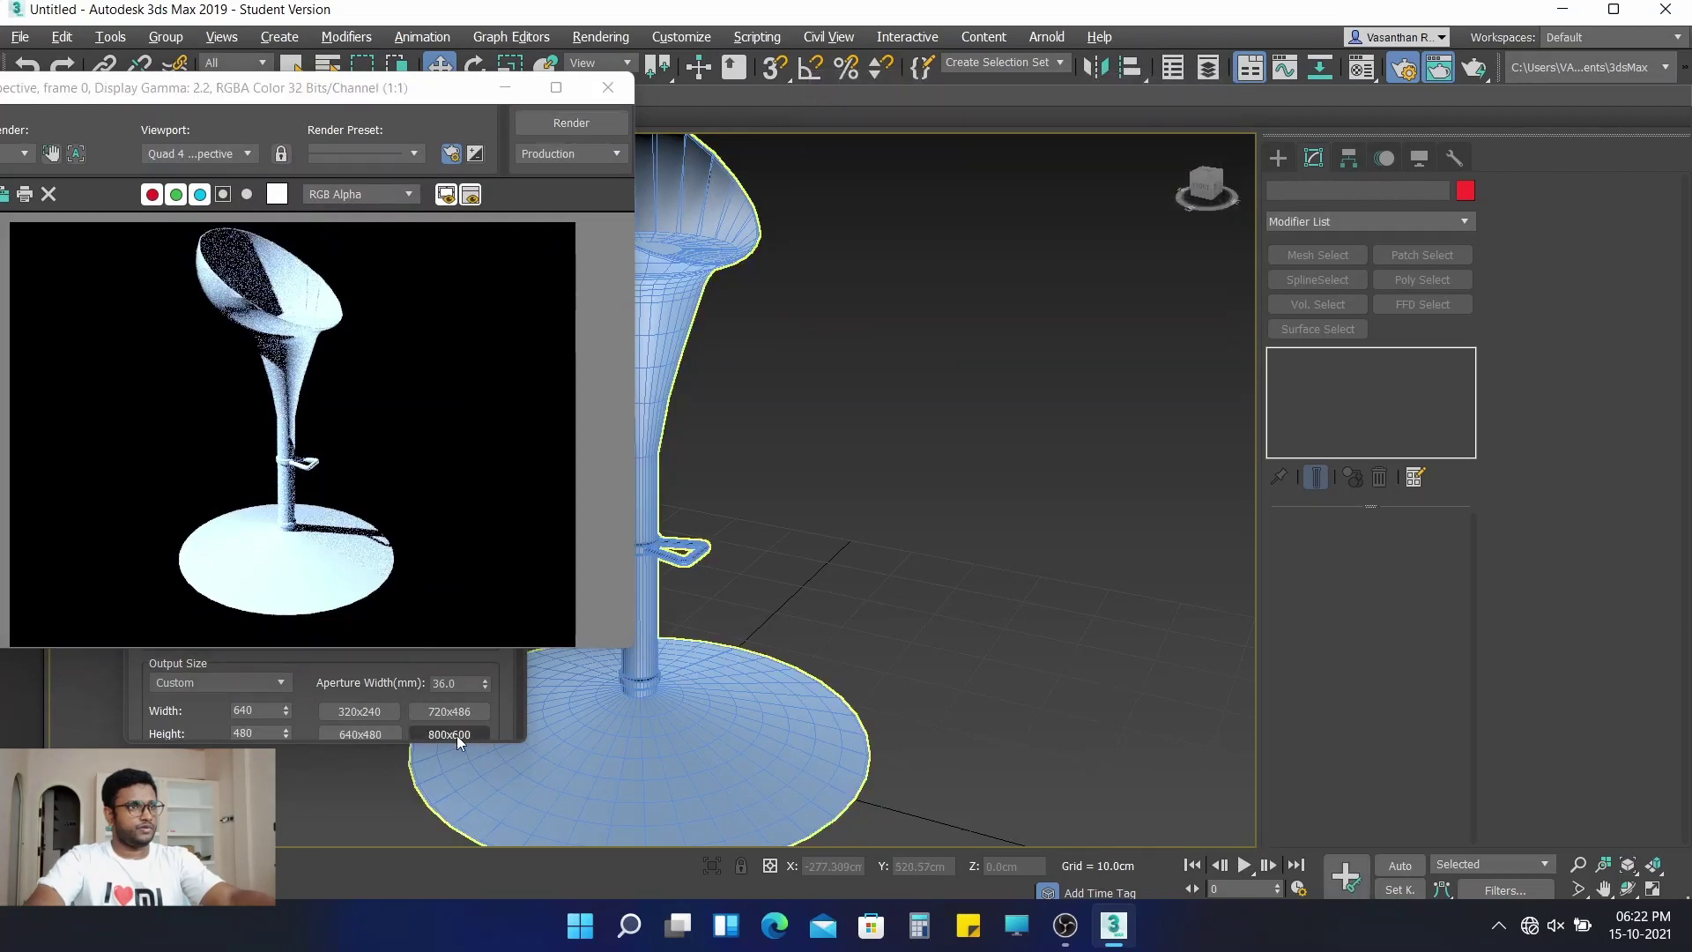
left_click(390, 661)
left_click(498, 242)
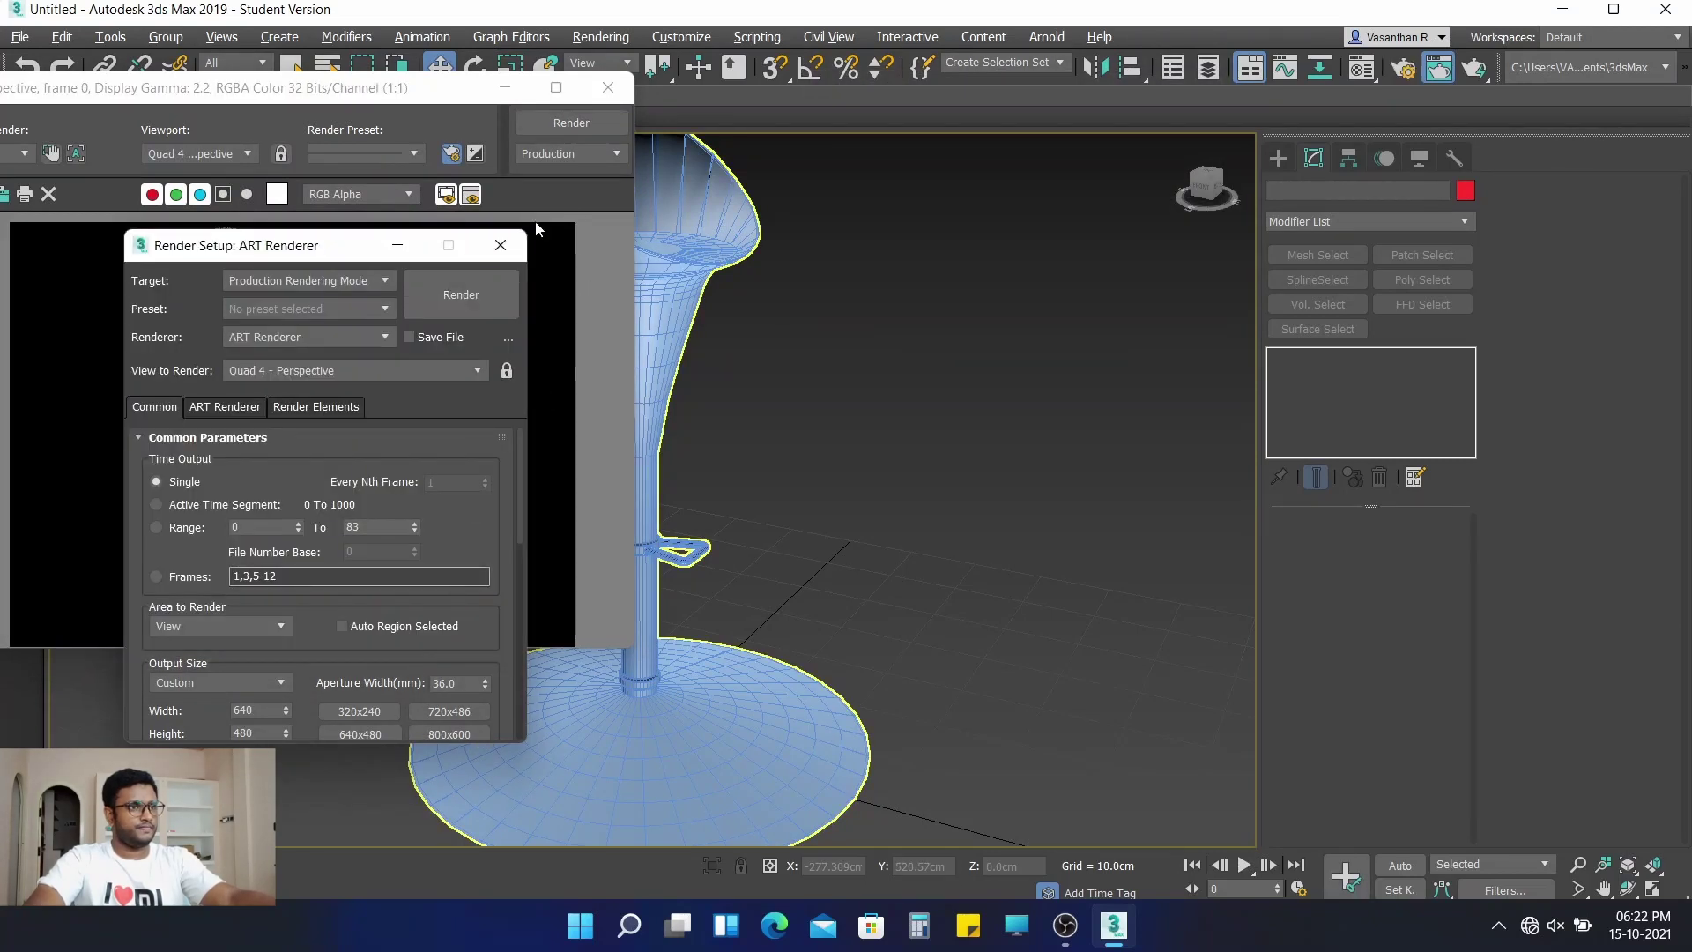
Examine the finished stool in the Perspective view alongside its rendered image
scroll(781, 372, "down", 6)
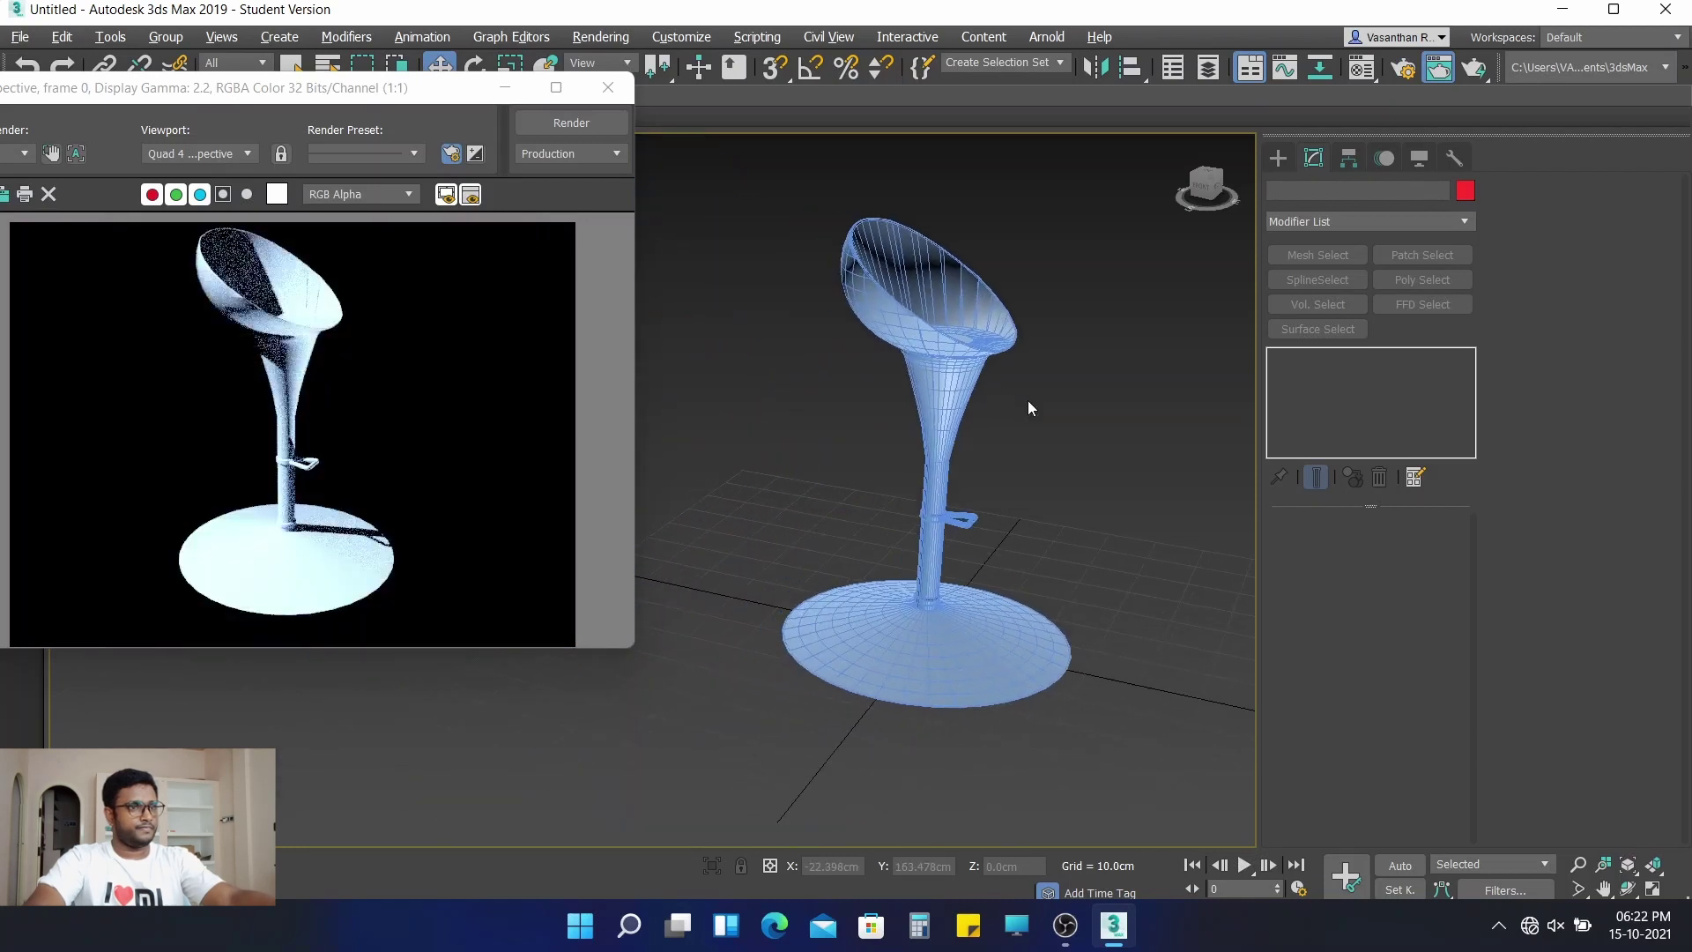
middle_click_drag(994, 416, 750, 540, "alt")
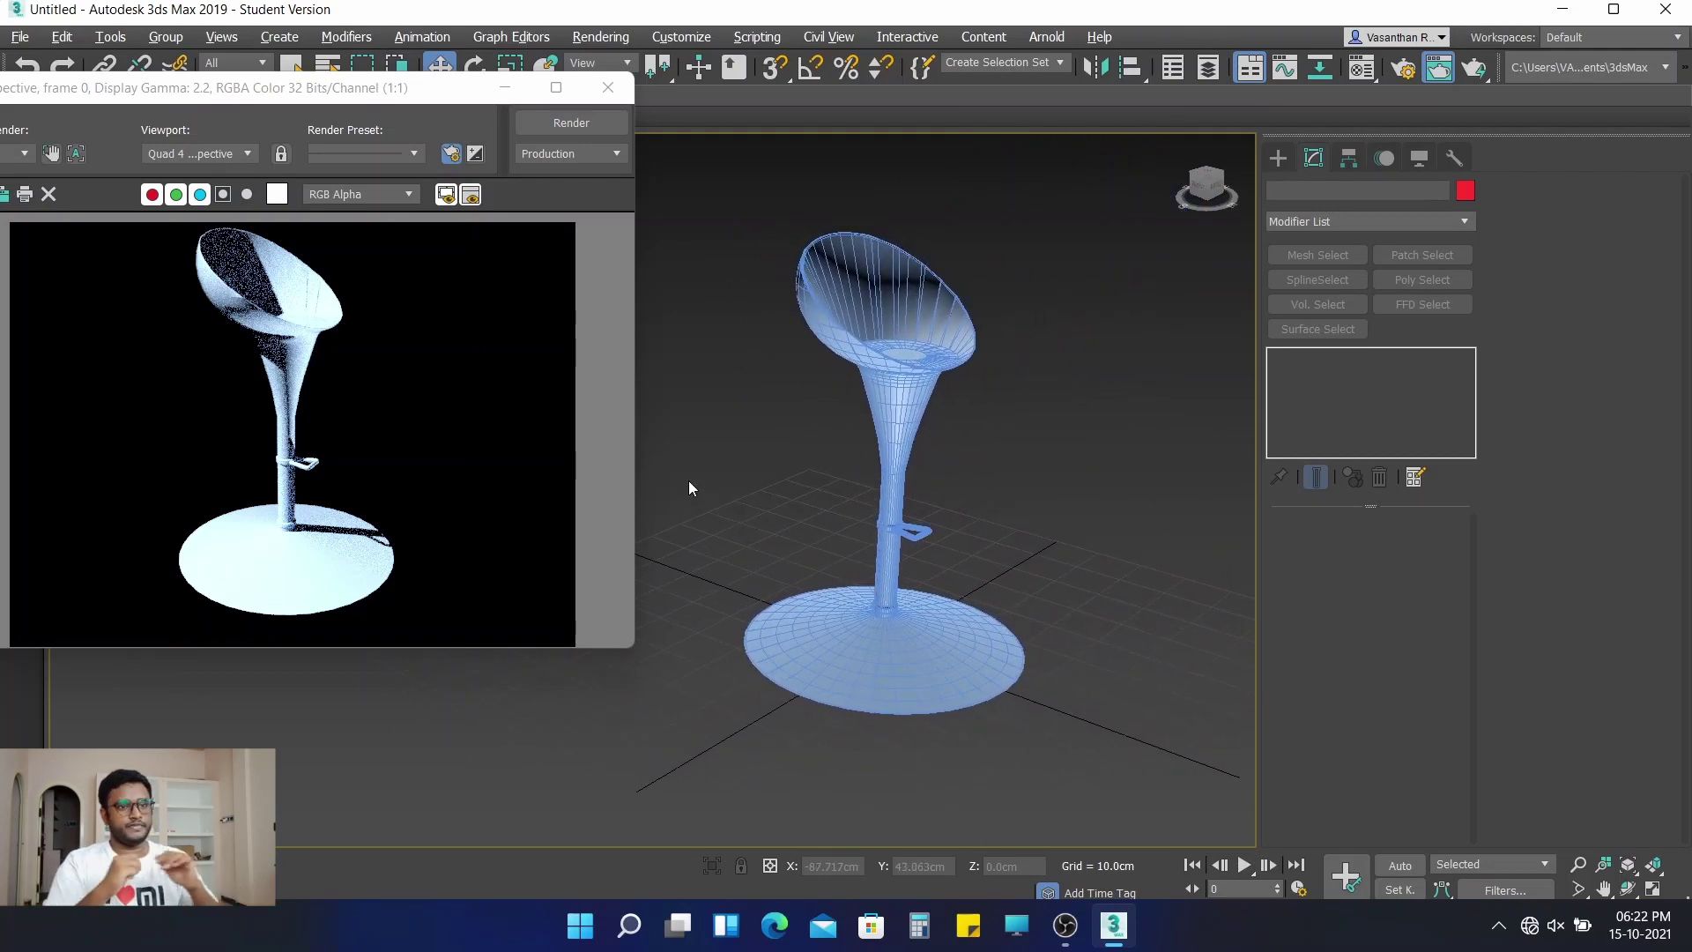
scroll(821, 460, "up", 2)
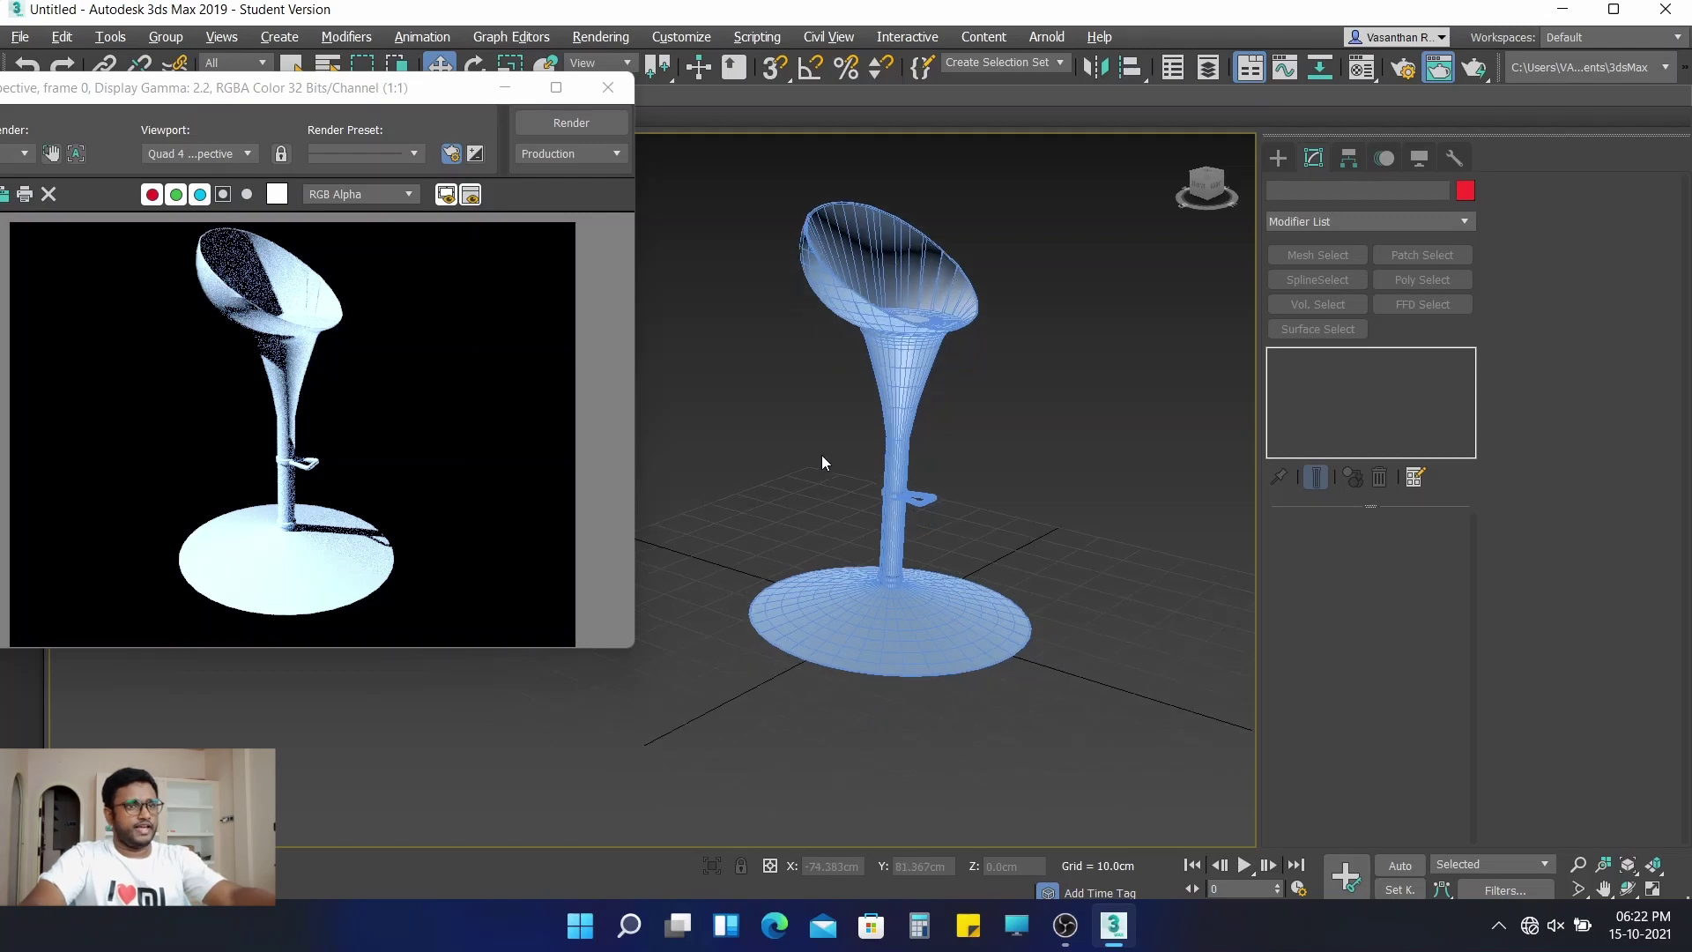
scroll(821, 455, "up", 4)
middle_click_drag(791, 437, 846, 453)
scroll(732, 479, "down", 4)
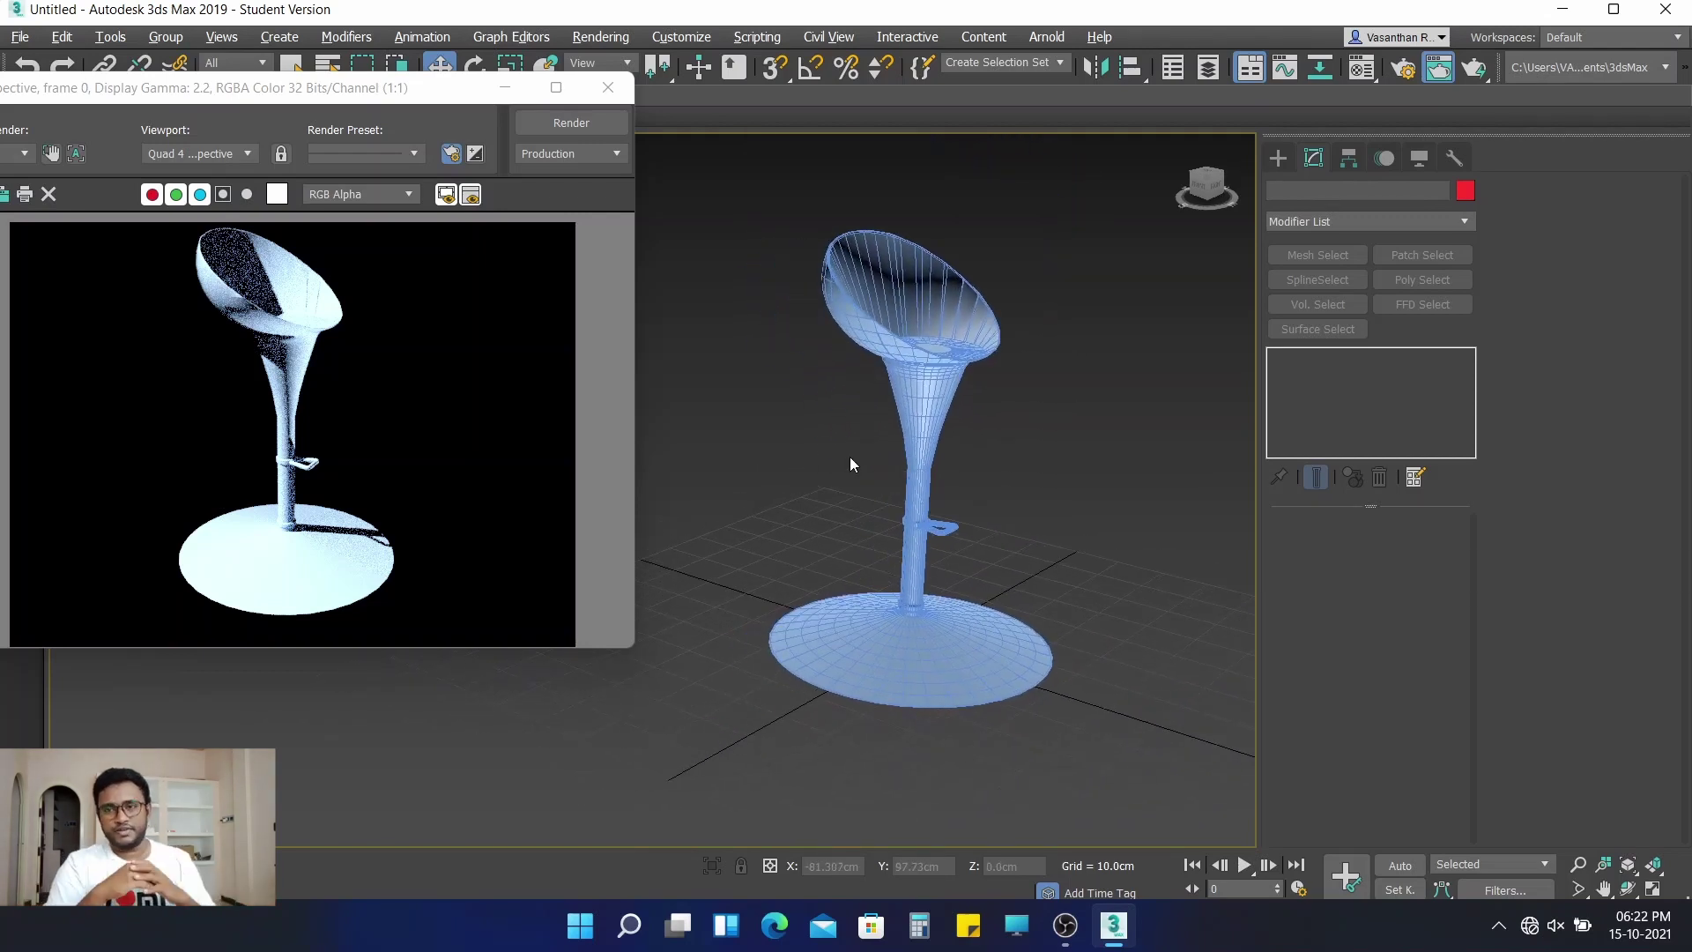